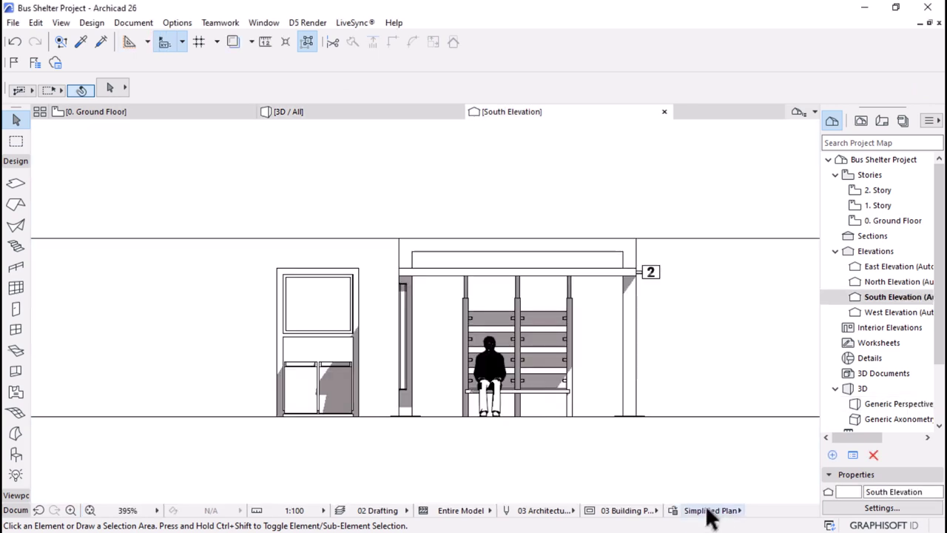
# - Switch the South Elevation to No Overrides and set its uncut fill to Surface - Texture Fill, Non-Shaded
pyautogui.click(710, 510)
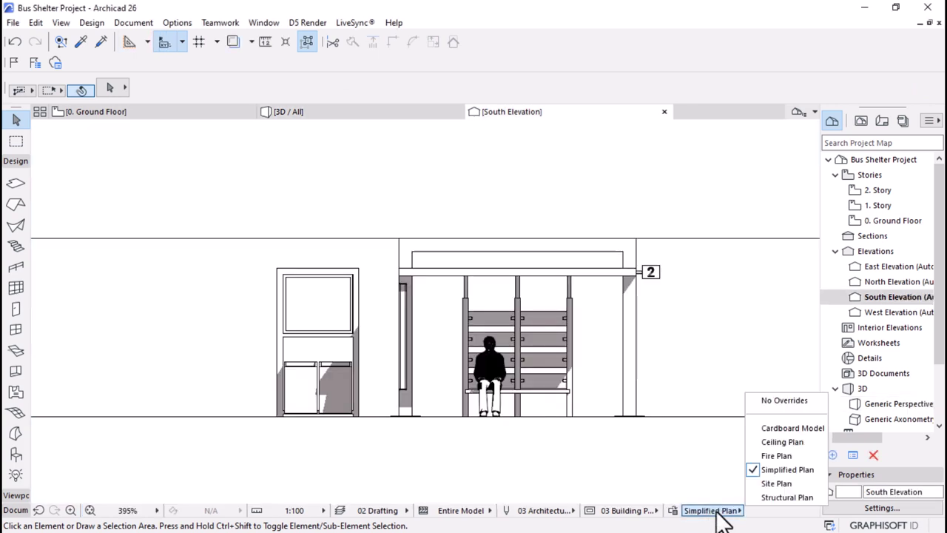
pyautogui.click(779, 398)
pyautogui.rightClick(893, 297)
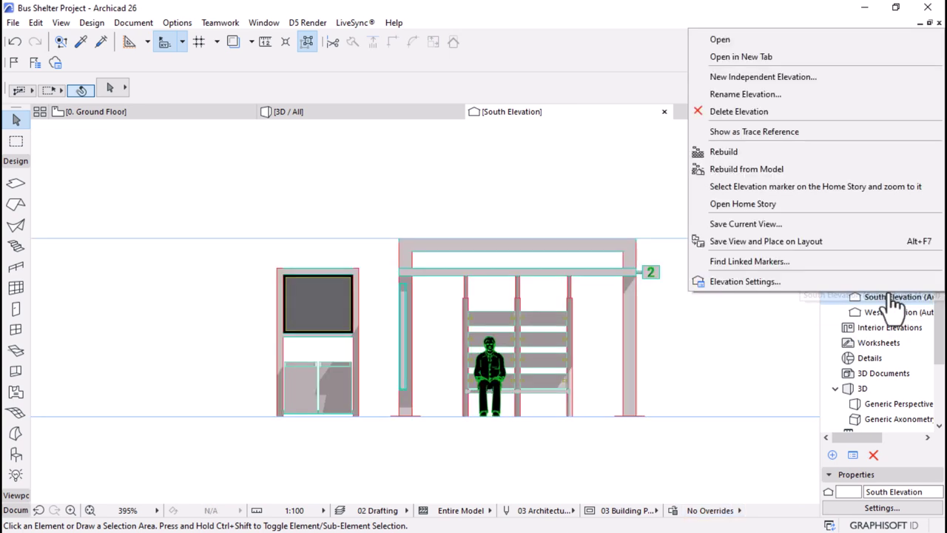
pyautogui.click(736, 281)
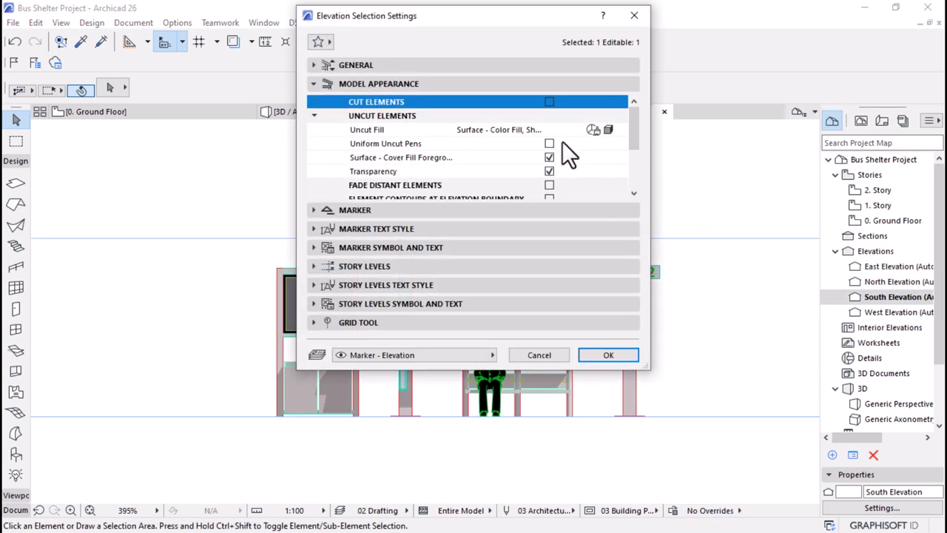
pyautogui.scroll(-1, 570, 146)
pyautogui.scroll(1, 592, 137)
pyautogui.click(608, 129)
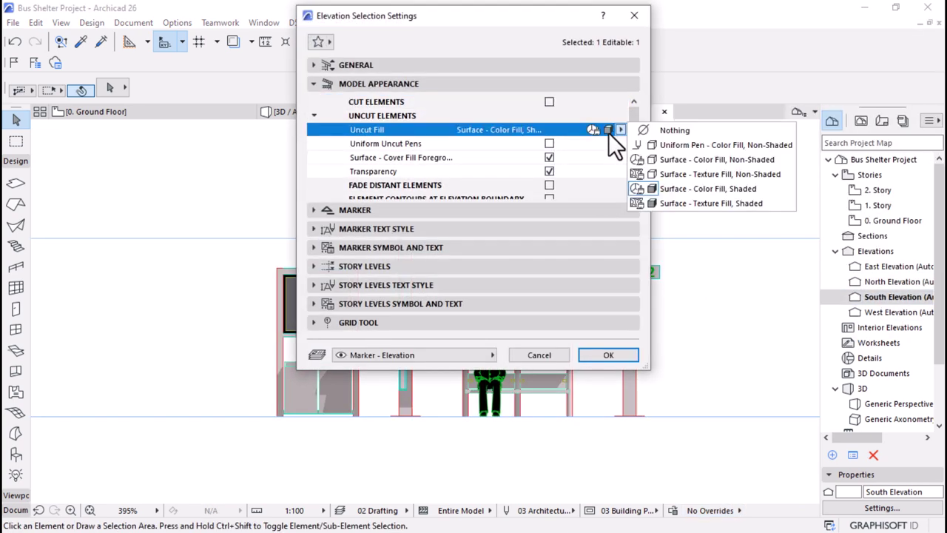
pyautogui.click(671, 176)
pyautogui.click(607, 355)
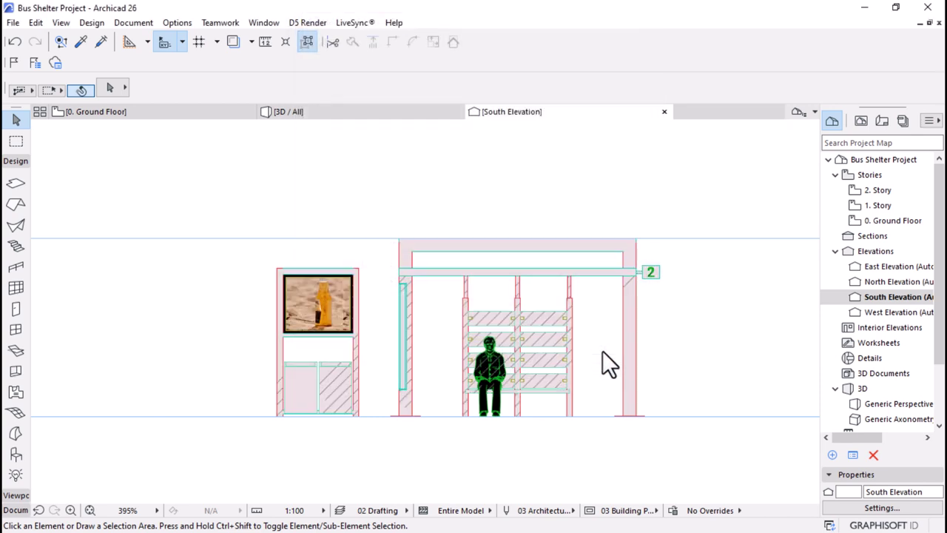
pyautogui.scroll(3, 281, 348)
pyautogui.scroll(-5, 311, 299)
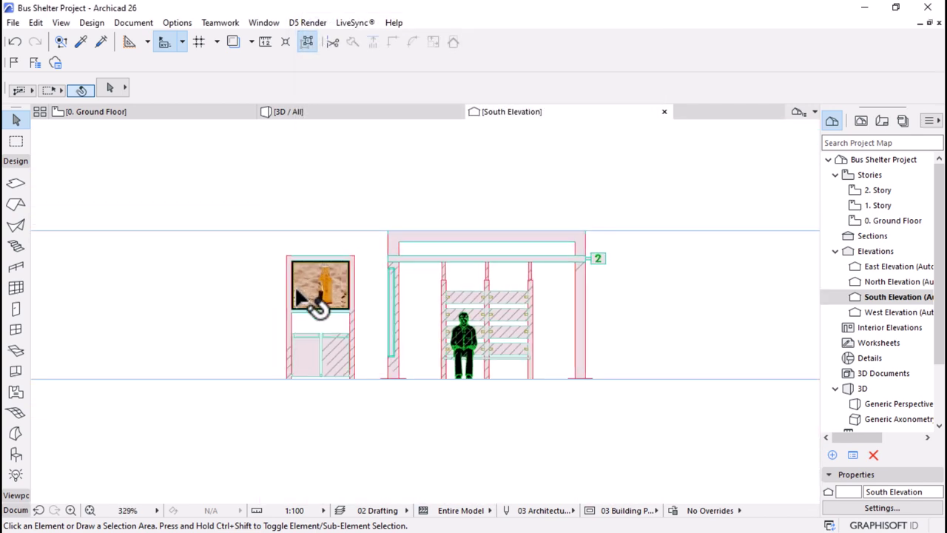
# - Switch the East Elevation's graphic override combination to No Overrides
pyautogui.click(302, 43)
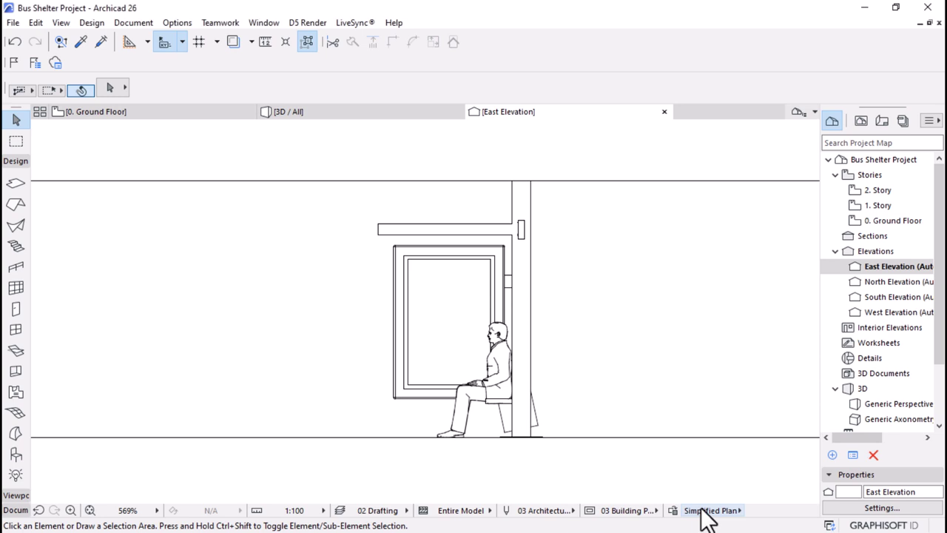
pyautogui.click(712, 510)
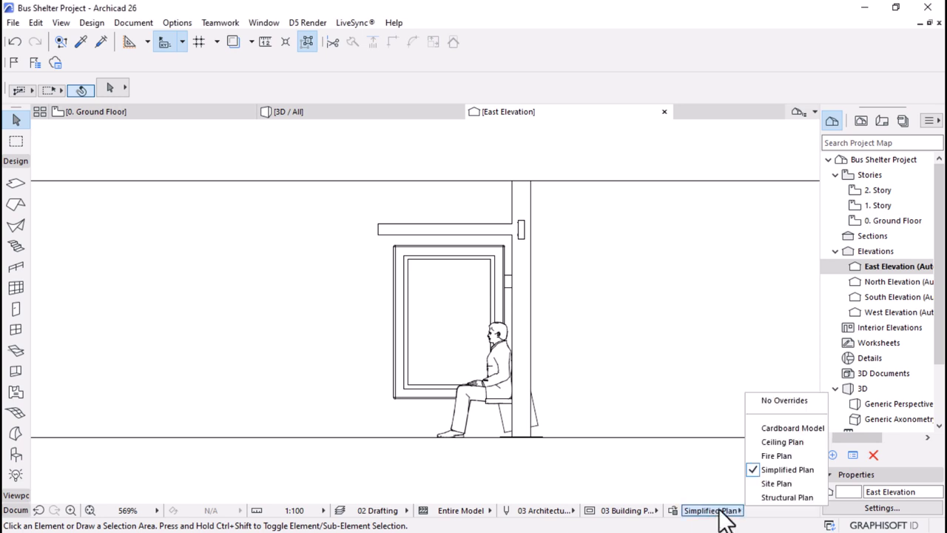
pyautogui.click(785, 404)
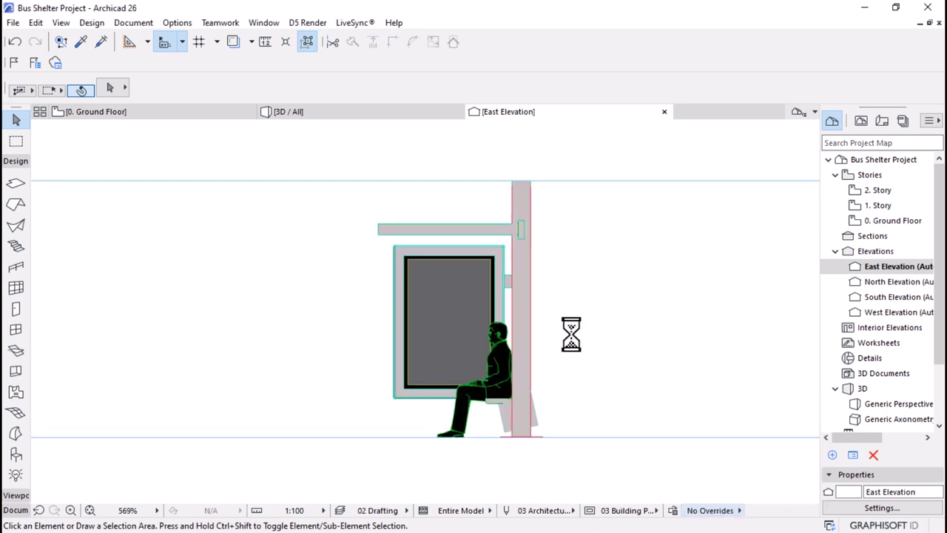
pyautogui.scroll(1, 545, 361)
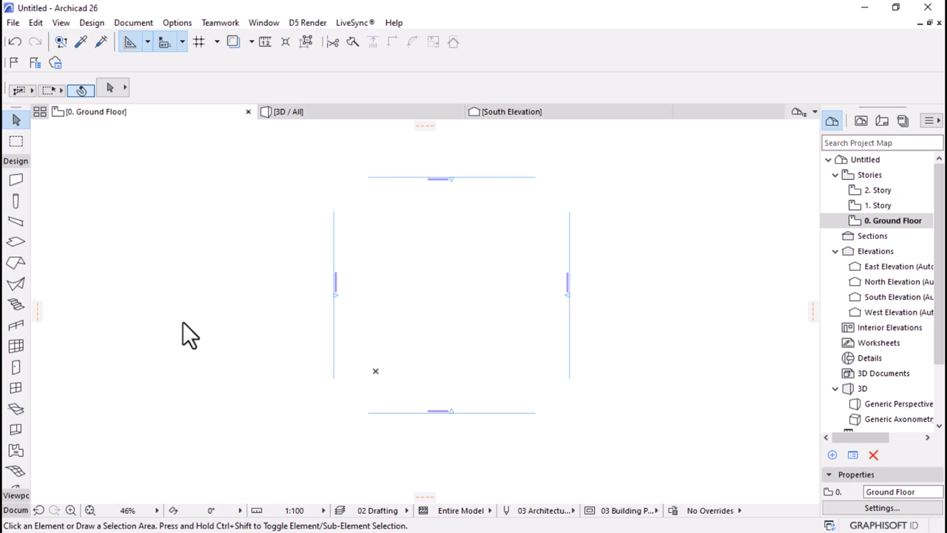
# - Place the dimensioned bus shelter reference image on the ground floor plan and move it clear of the elevation markers, beyond the East Elevation side
pyautogui.moveTo(212, 384); pyautogui.dragTo(546, 305)
pyautogui.scroll(-1, 323, 300)
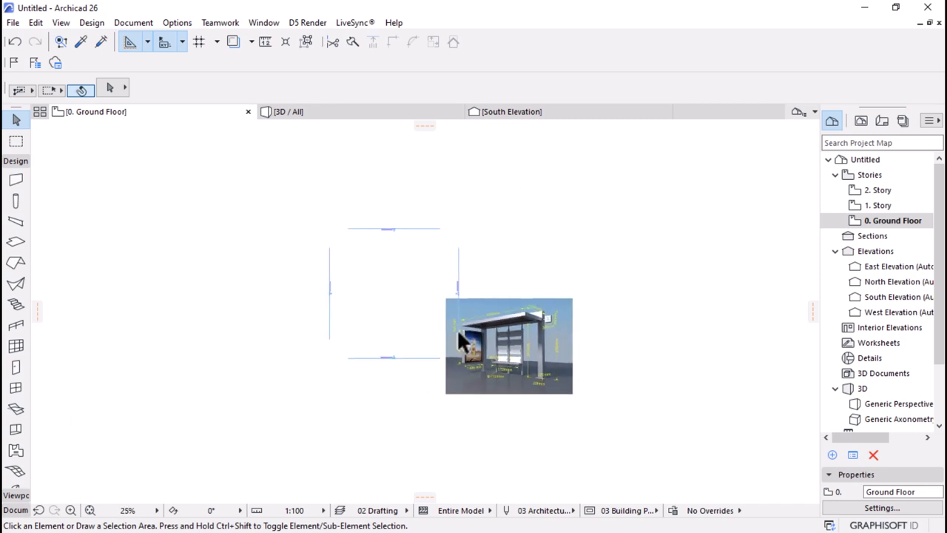
pyautogui.hscroll(5, 461, 338)
pyautogui.click(450, 328)
pyautogui.click(440, 314)
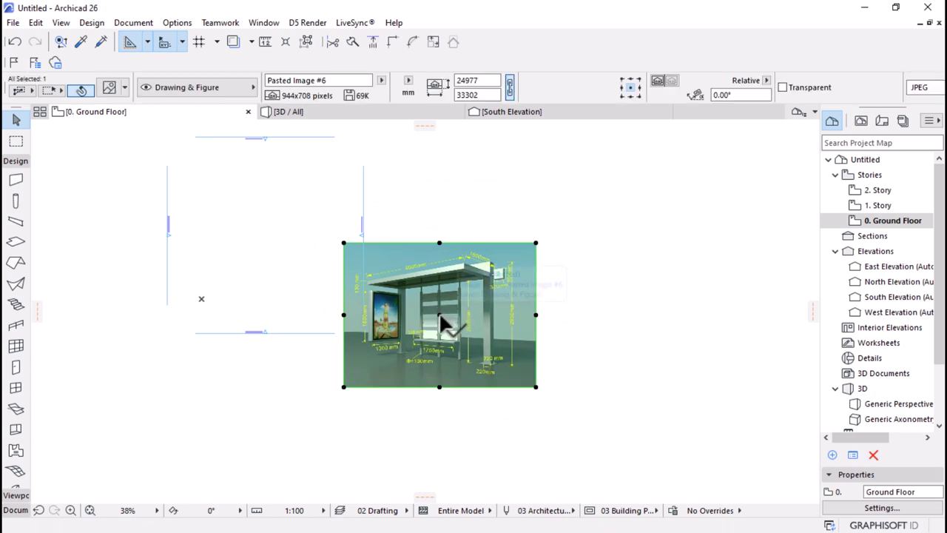
pyautogui.click(552, 231)
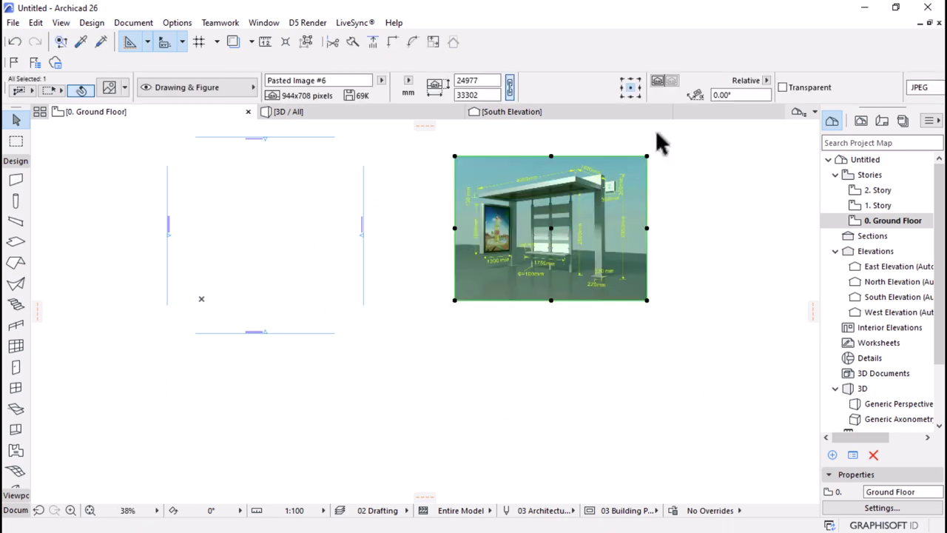
# - Examine the dimensions marked on the bus shelter reference image
pyautogui.scroll(5, 590, 236)
pyautogui.scroll(-2, 547, 274)
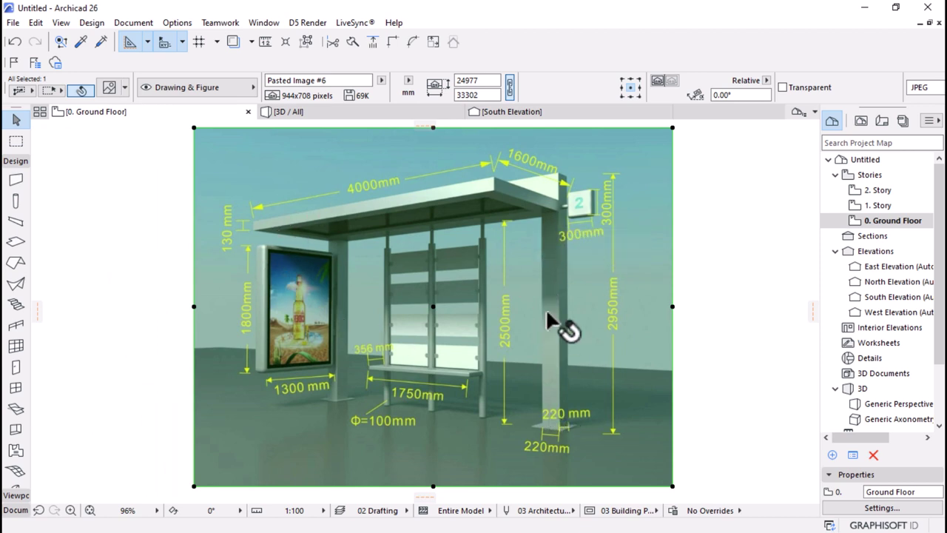
pyautogui.scroll(2, 400, 311)
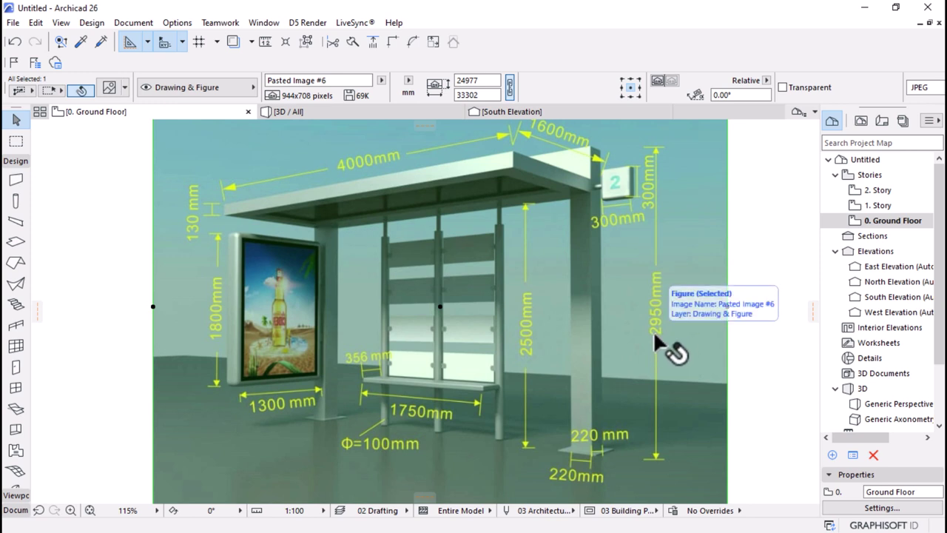
pyautogui.scroll(-2, 538, 290)
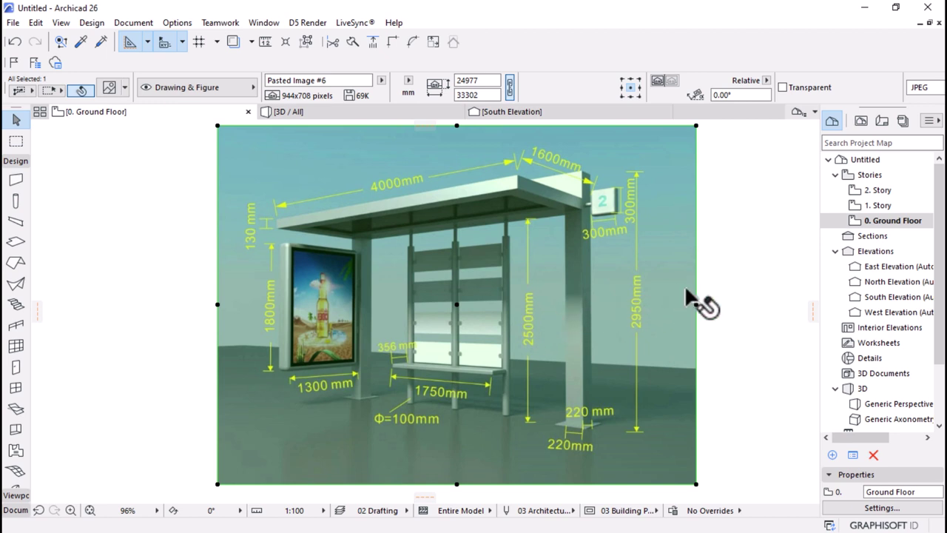
pyautogui.scroll(-1, 692, 292)
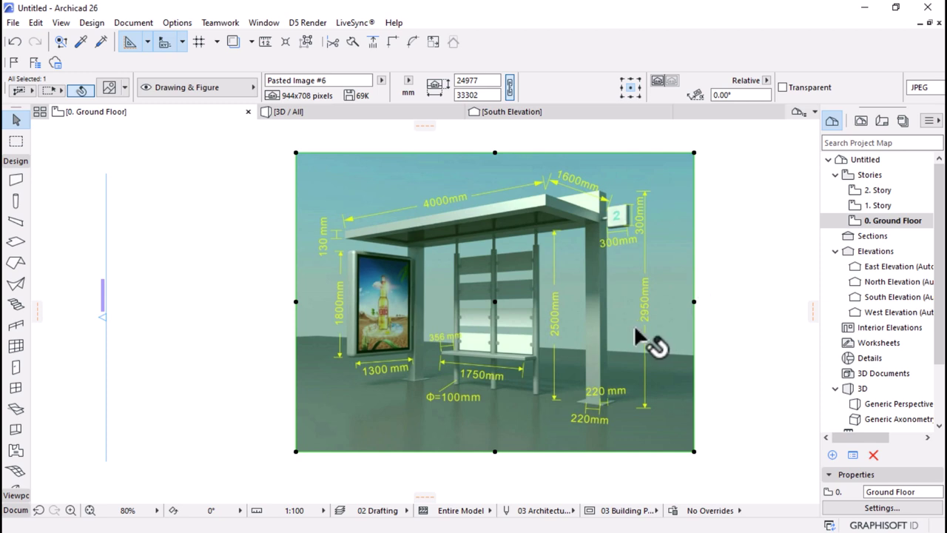
pyautogui.scroll(-4, 700, 290)
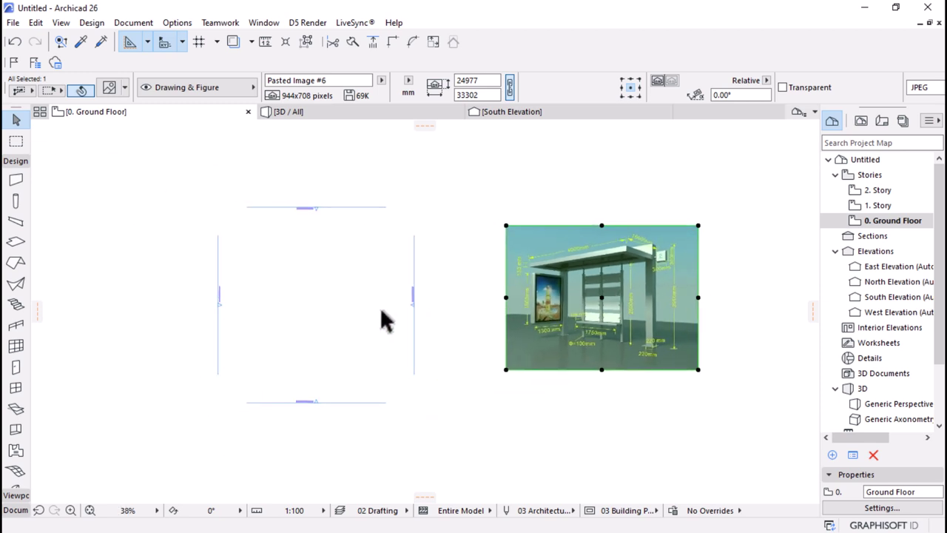
# - Activate the Column tool with the reference image deselected
pyautogui.click(15, 202)
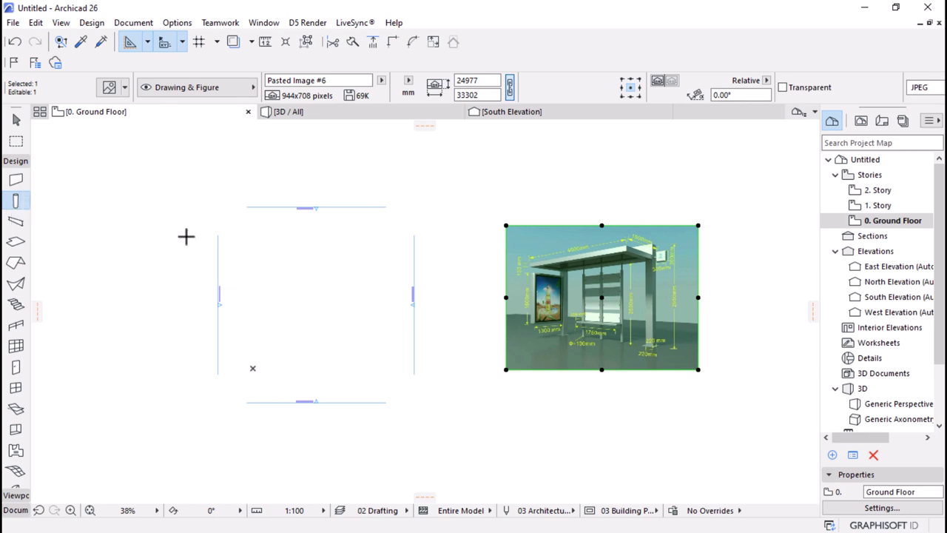
pyautogui.press('Escape')
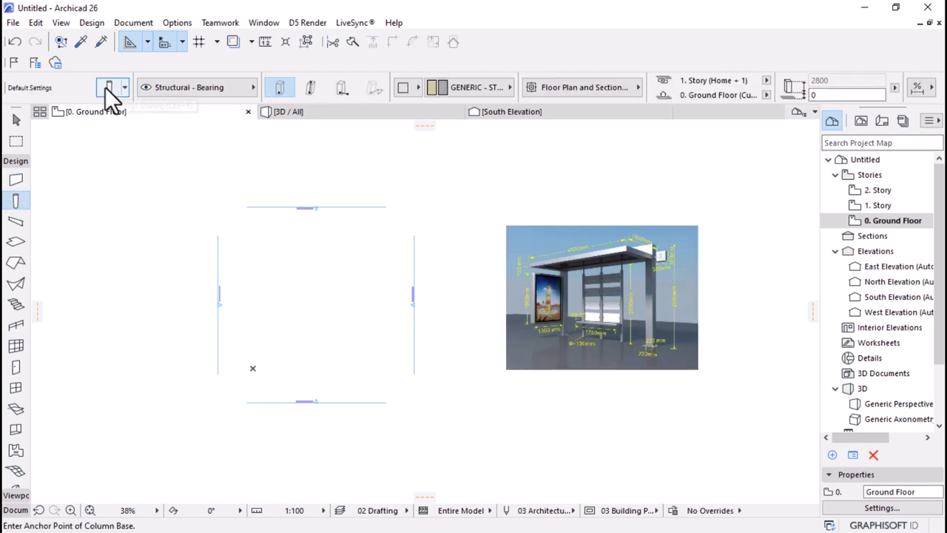
pyautogui.click(108, 88)
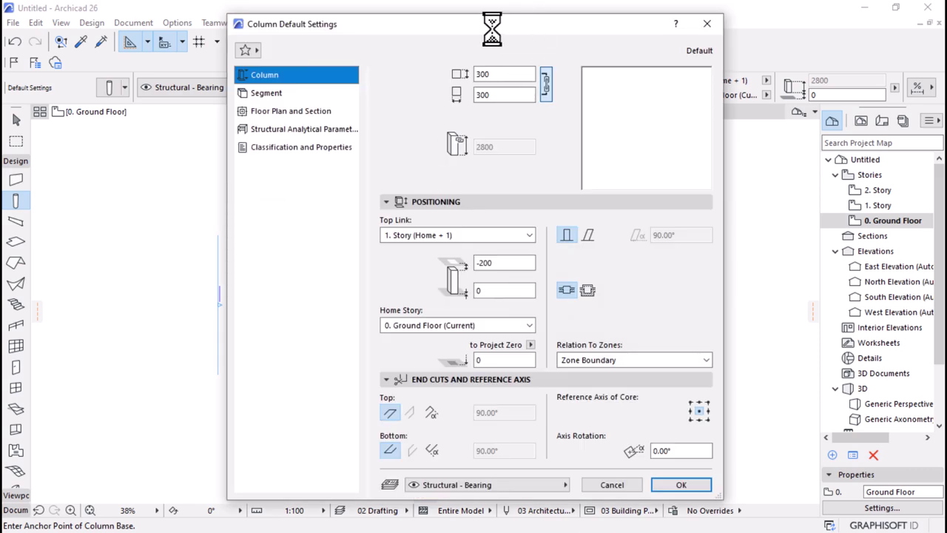
pyautogui.moveTo(506, 29); pyautogui.dragTo(449, 23)
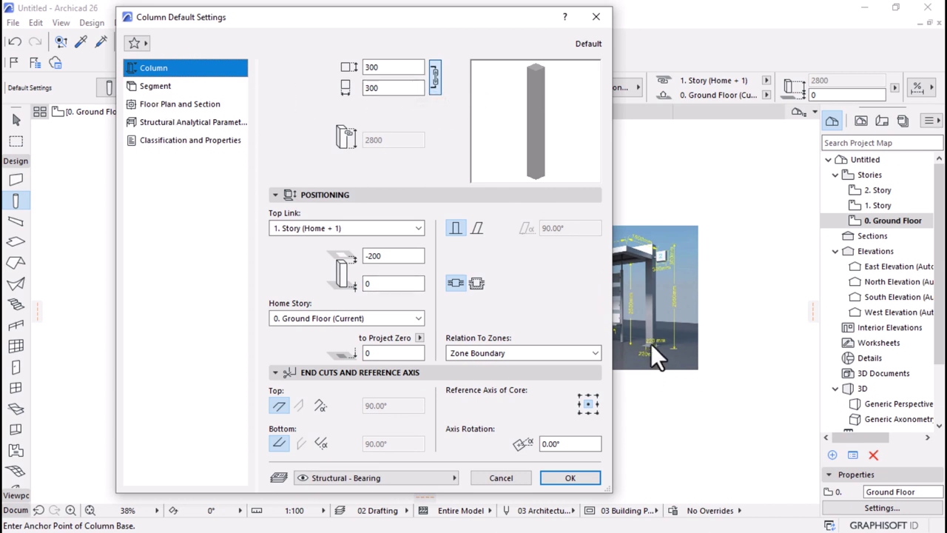
pyautogui.click(481, 479)
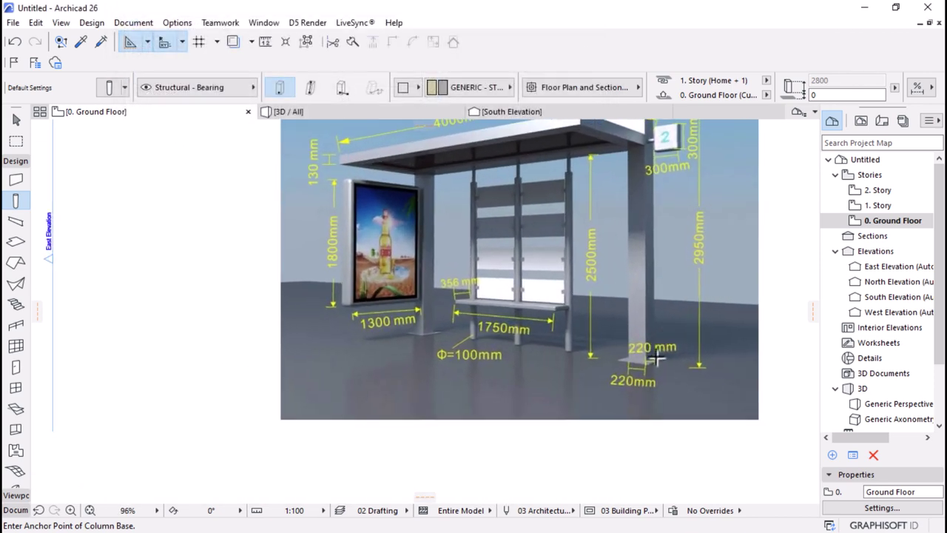
# - Set the default column's cross-section to 220 x 220 mm
pyautogui.click(109, 87)
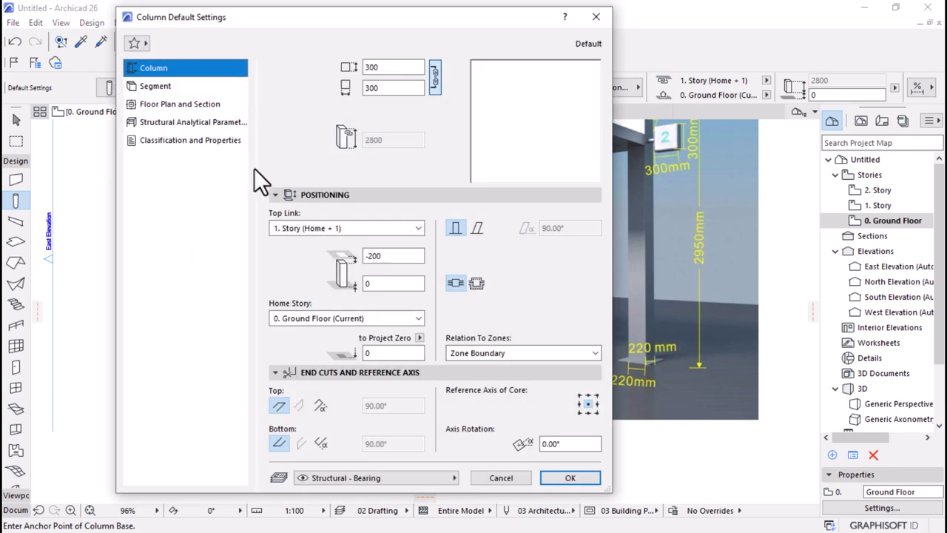
pyautogui.doubleClick(392, 67)
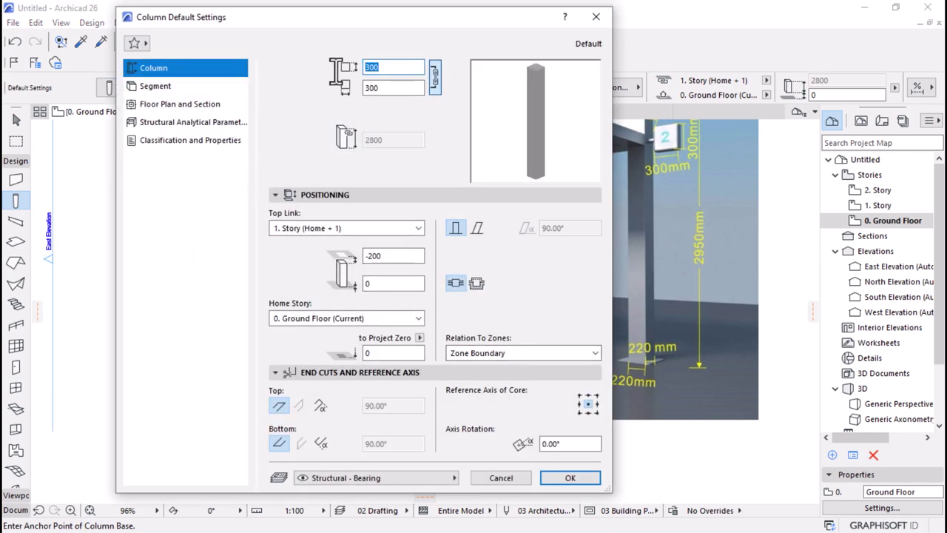
pyautogui.doubleClick(393, 87)
pyautogui.write('220')
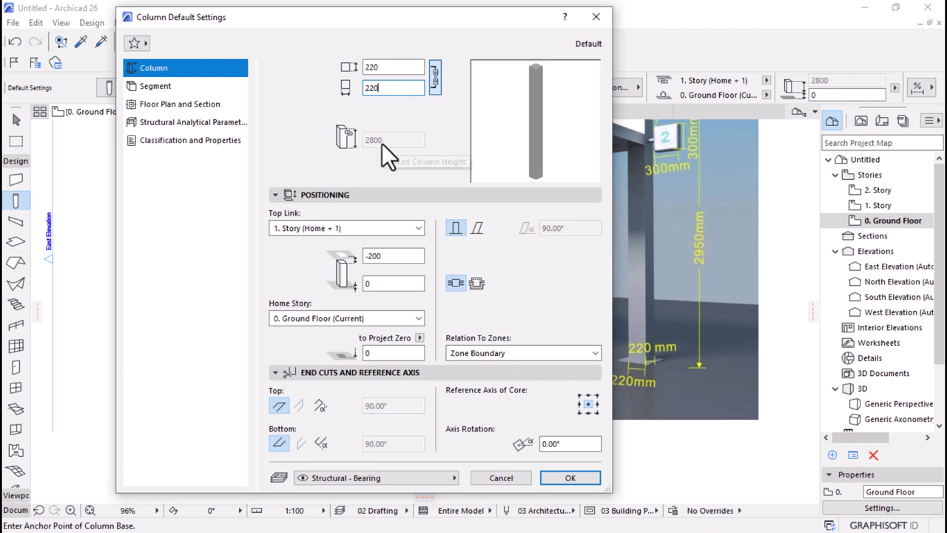
# - Set the default column's top link to Not Linked and its height to 2950 mm
pyautogui.click(345, 228)
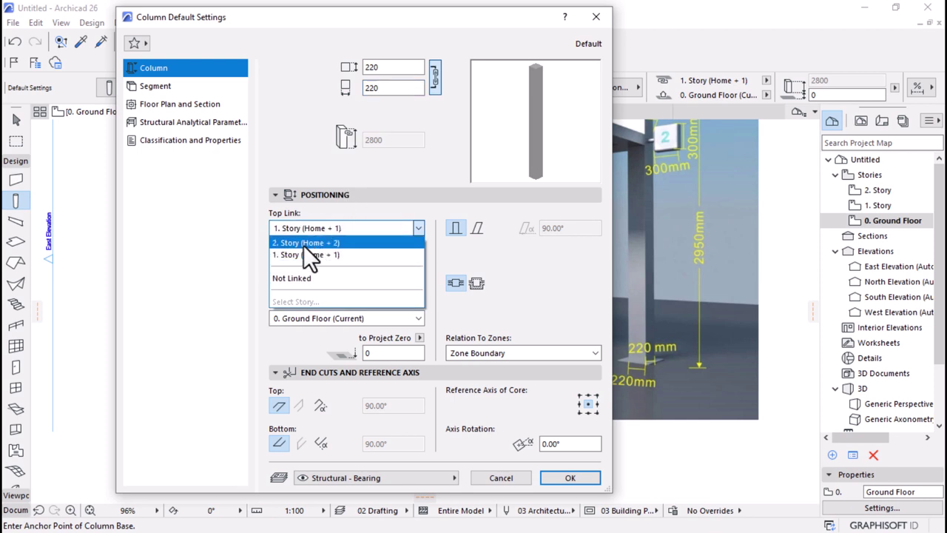
pyautogui.click(288, 279)
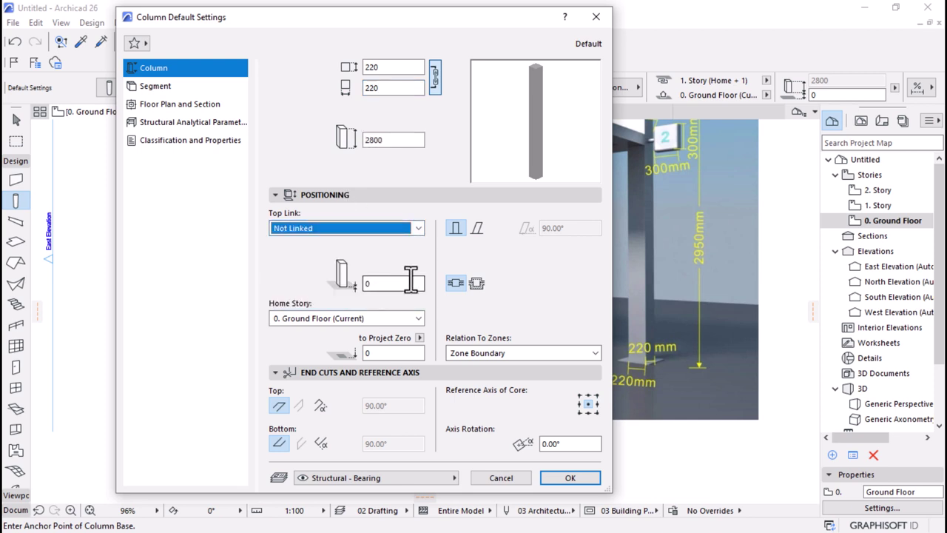
pyautogui.click(390, 140)
pyautogui.moveTo(384, 141); pyautogui.dragTo(373, 143)
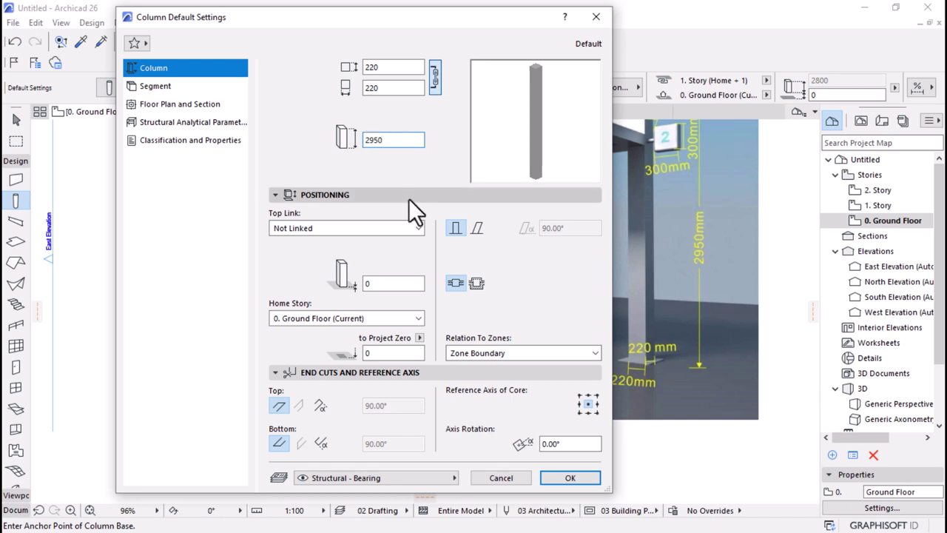
# - Assign the Steel - Stainless building material to the default column's segment
pyautogui.click(139, 87)
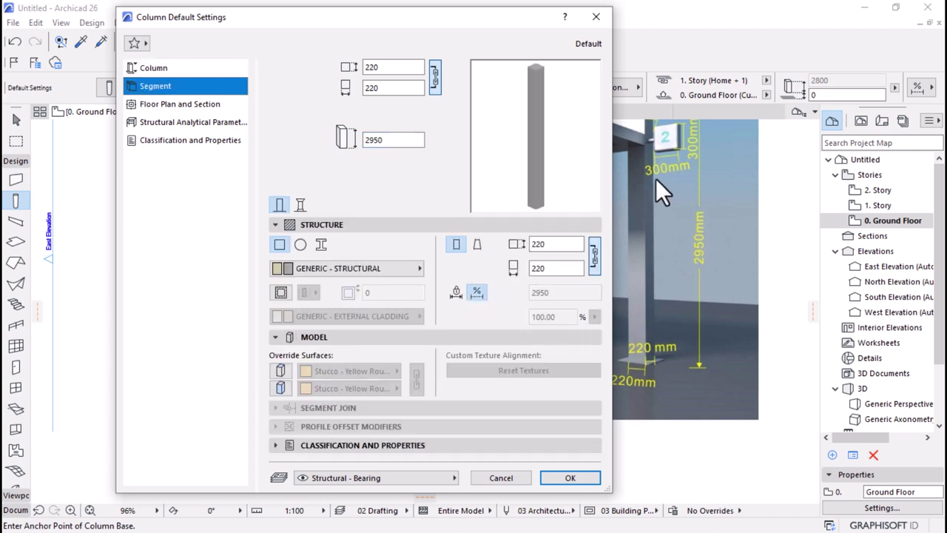
pyautogui.click(387, 266)
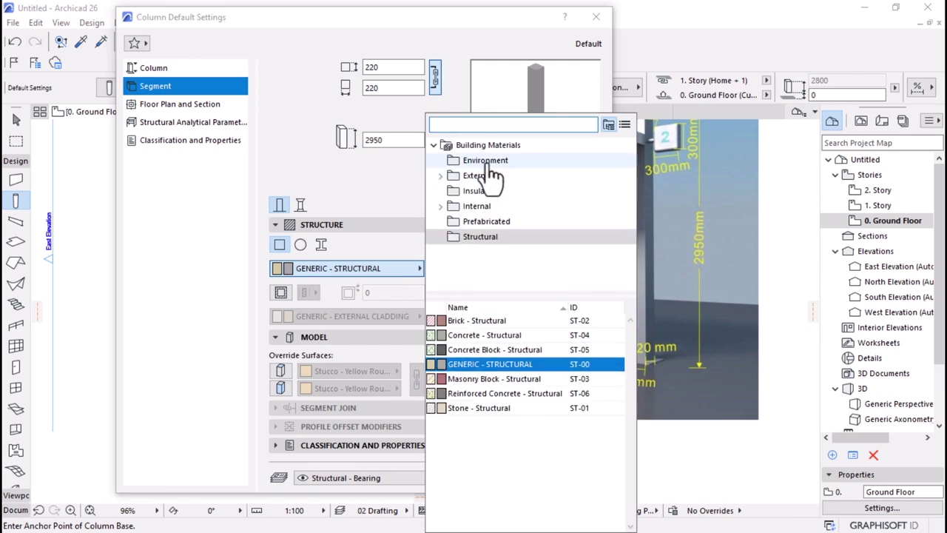
pyautogui.write('steel')
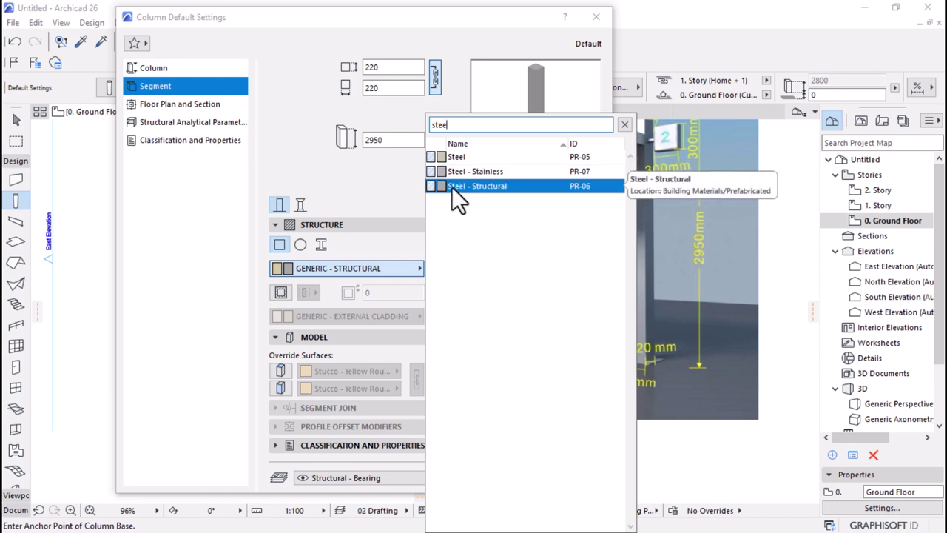
pyautogui.click(454, 175)
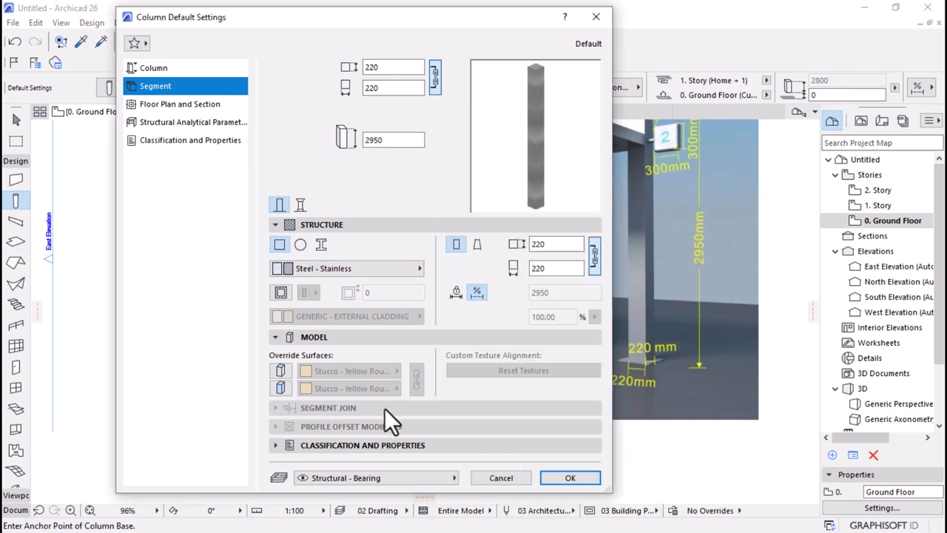
# - Override both surfaces of the default column with Metal - Aluminium, link them, and accept the column settings
pyautogui.click(280, 371)
pyautogui.click(281, 388)
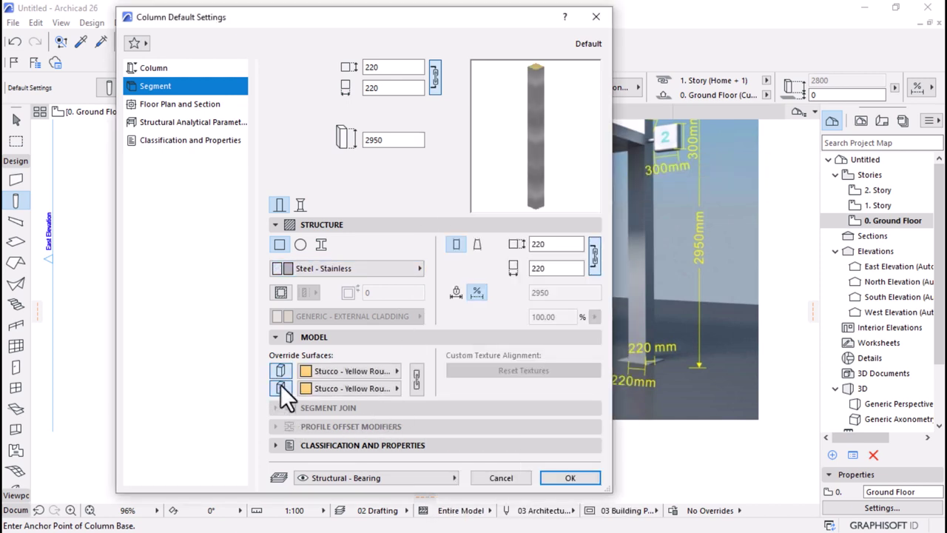
pyautogui.click(361, 371)
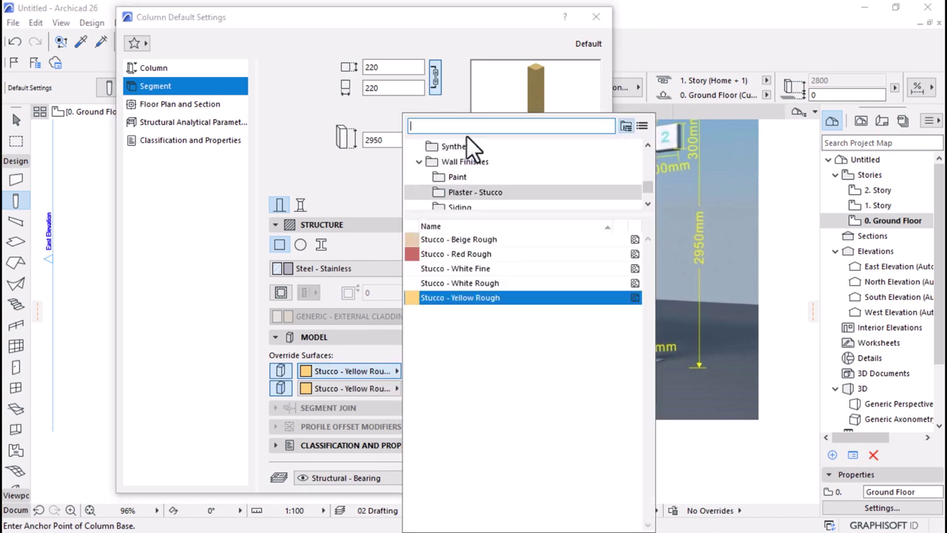
pyautogui.write('met')
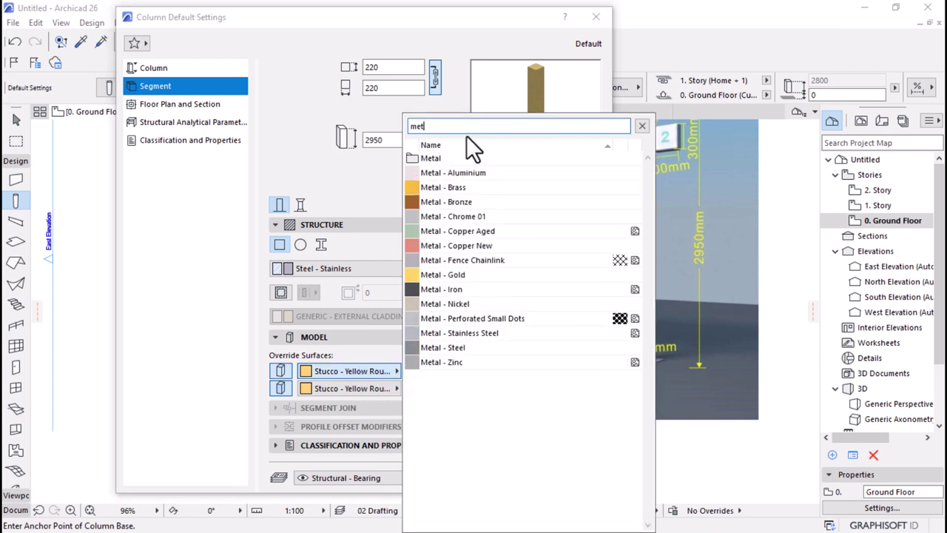
pyautogui.click(461, 175)
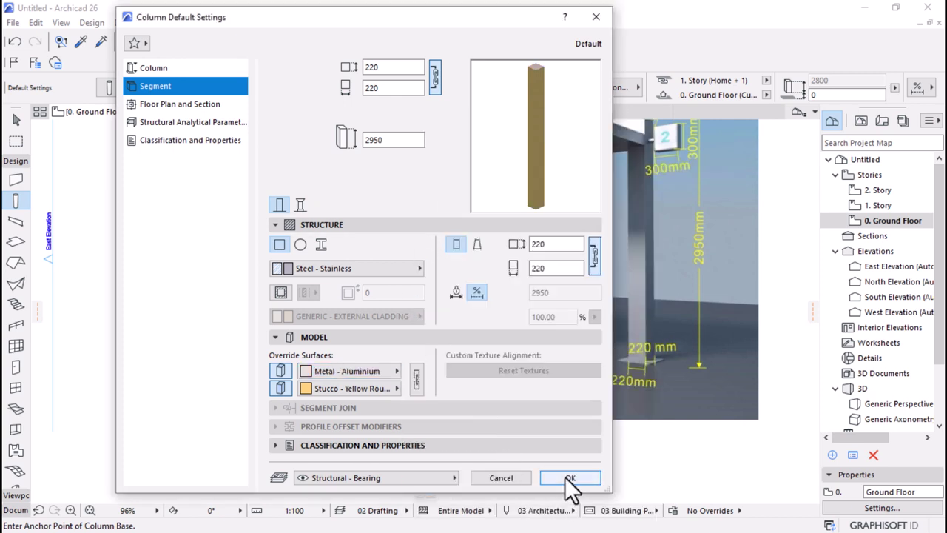
pyautogui.click(418, 378)
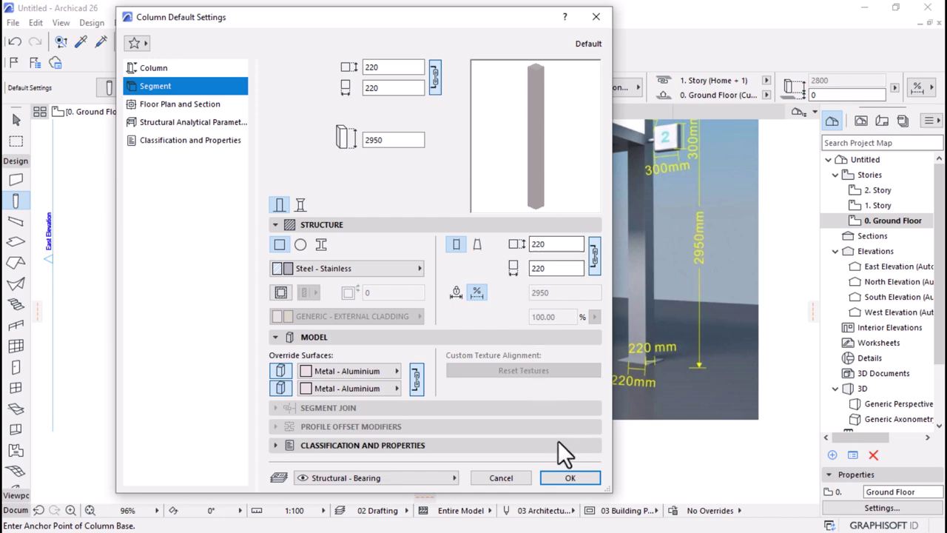
pyautogui.click(557, 479)
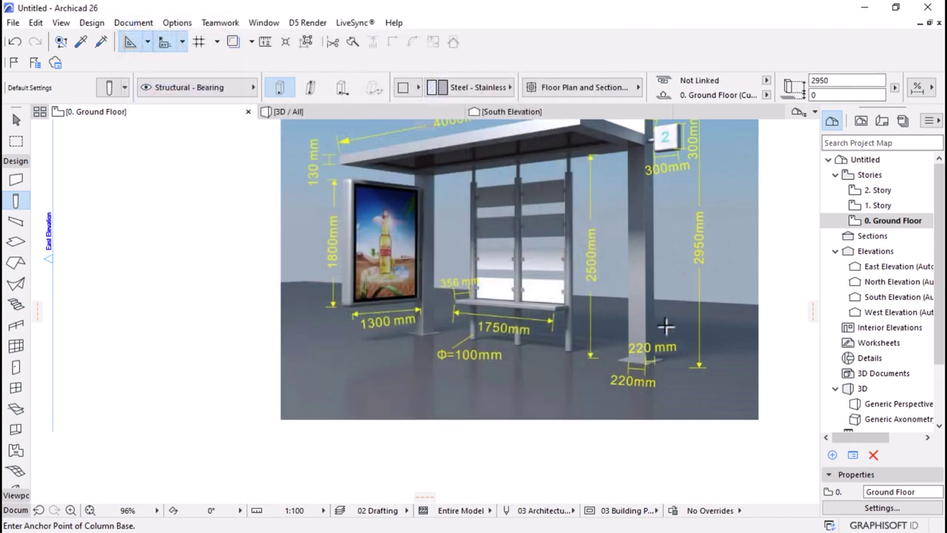
# - Place a column on the ground floor plan between the west and east elevation markers and select it
pyautogui.scroll(-3, 362, 261)
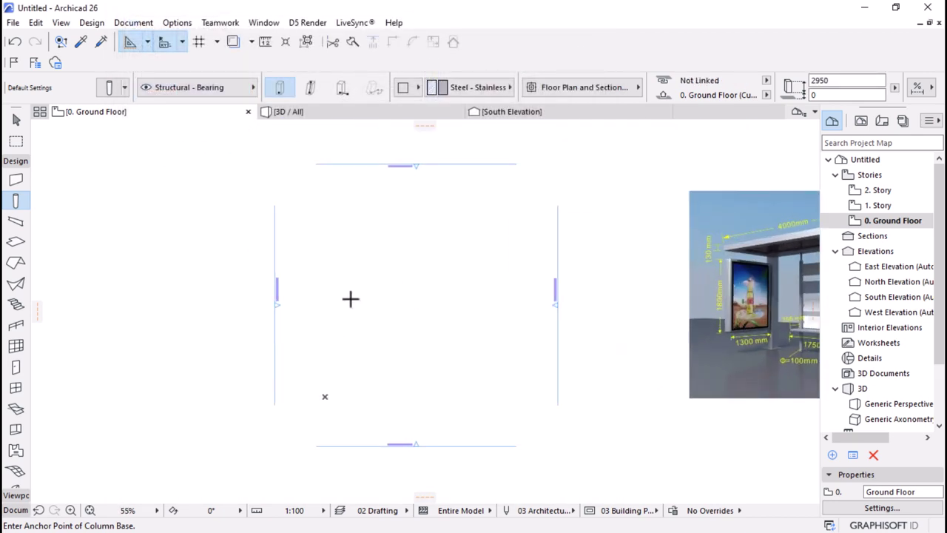
pyautogui.scroll(3, 337, 290)
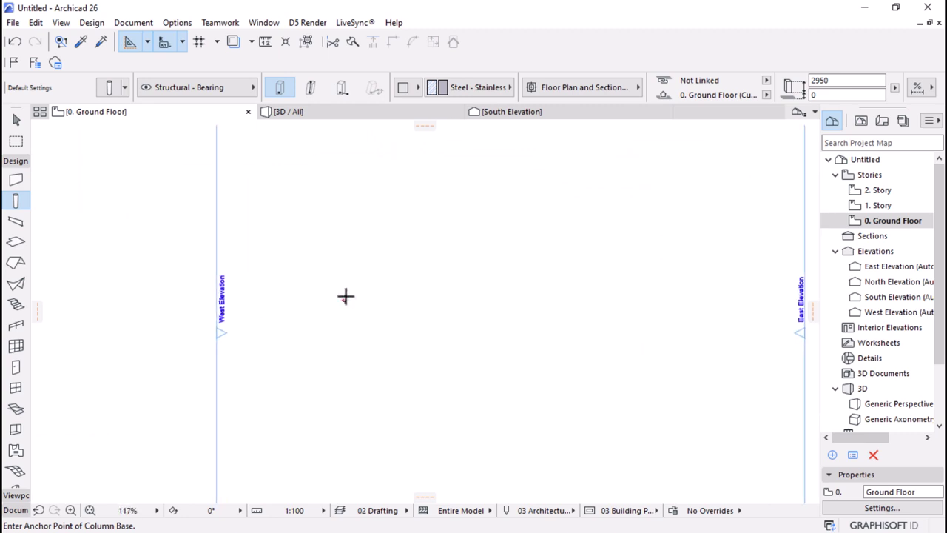
pyautogui.scroll(-2, 315, 291)
pyautogui.scroll(3, 315, 291)
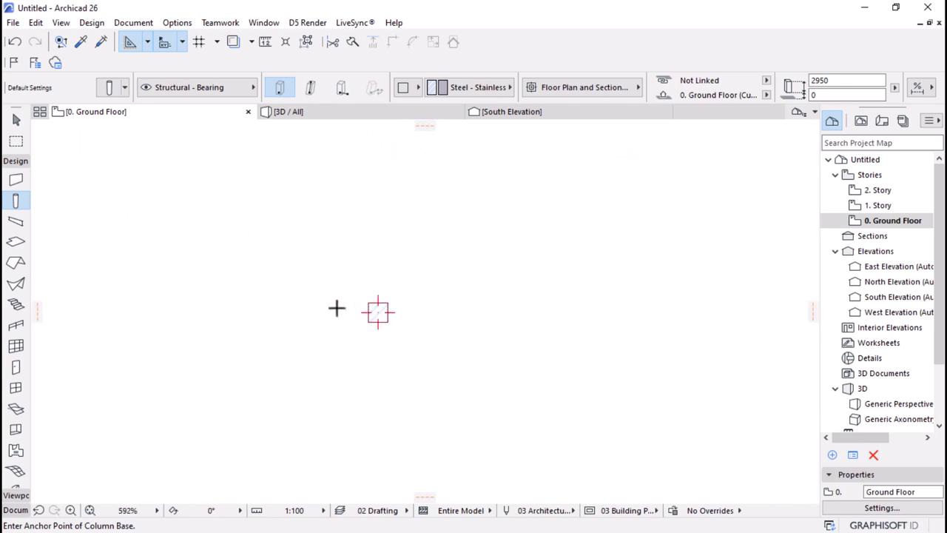
pyautogui.scroll(-5, 321, 305)
pyautogui.scroll(1, 575, 263)
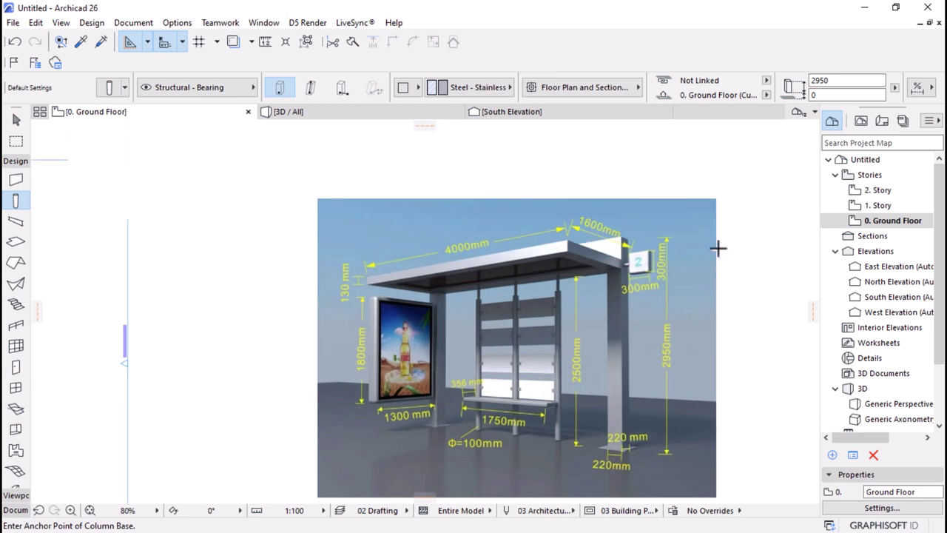
pyautogui.scroll(-4, 635, 263)
pyautogui.scroll(8, 336, 267)
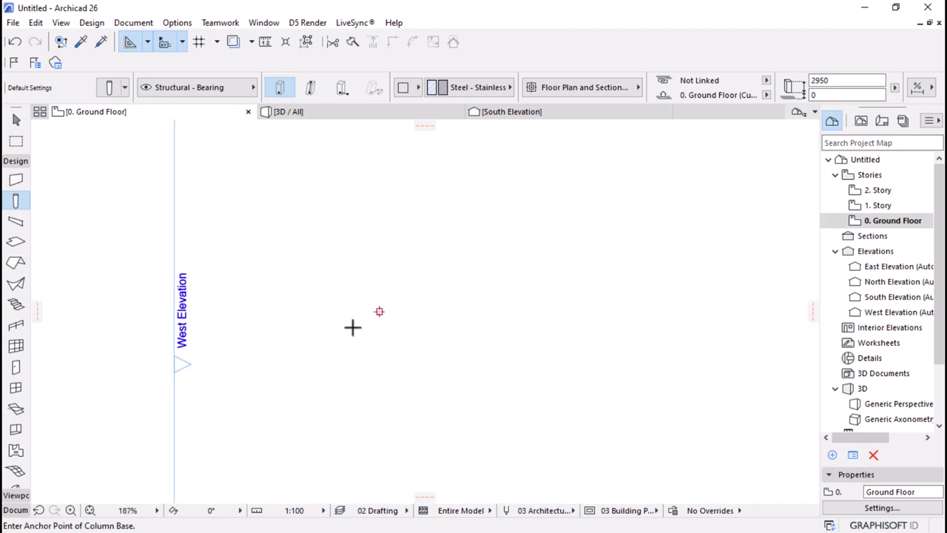
pyautogui.click(399, 307)
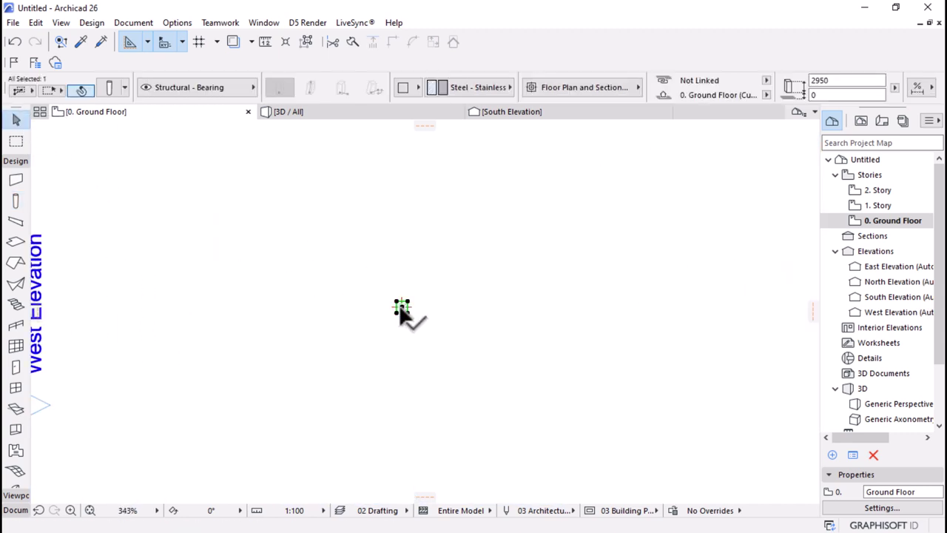
pyautogui.scroll(3, 400, 309)
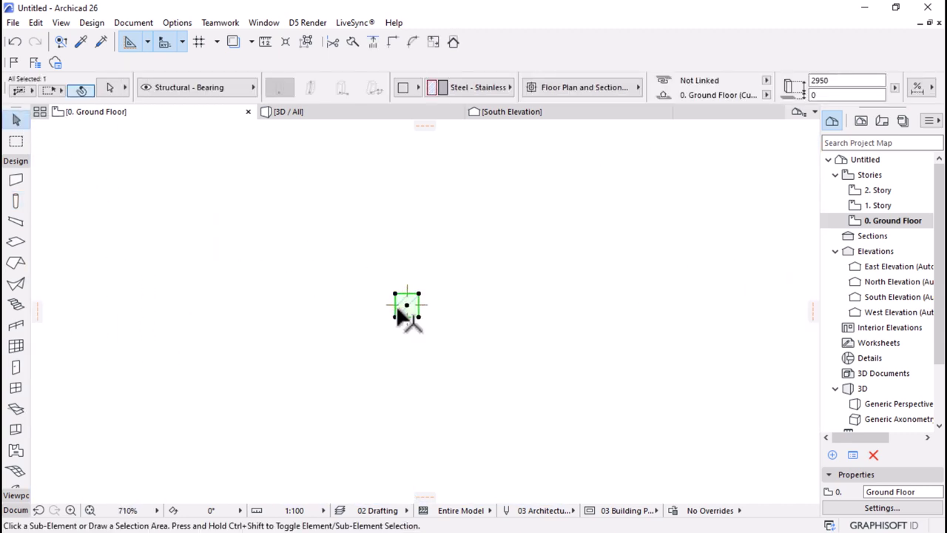
# - Copy the column 220 mm horizontally so the copy sits directly against the east side of the original
pyautogui.hotkey('ctrl', 'shift', 'd')
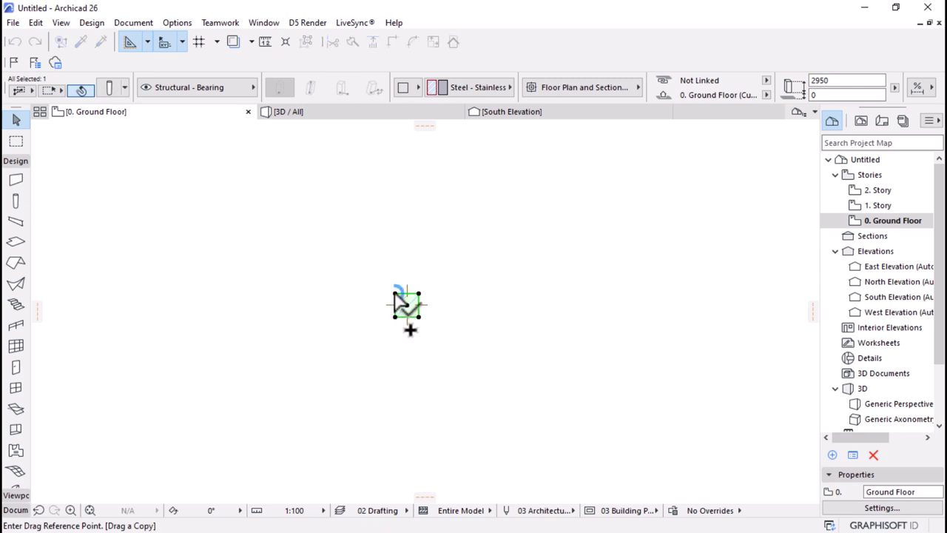
pyautogui.click(395, 293)
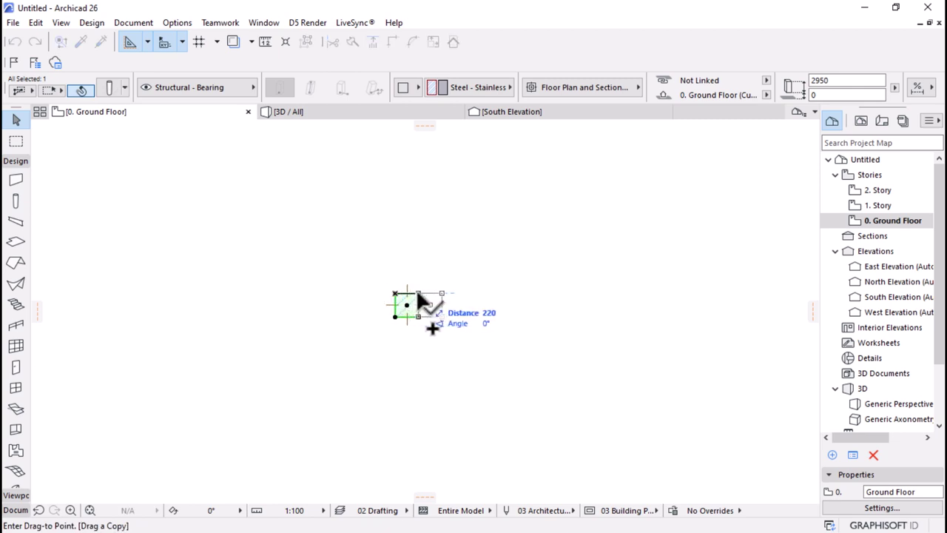
pyautogui.click(417, 293)
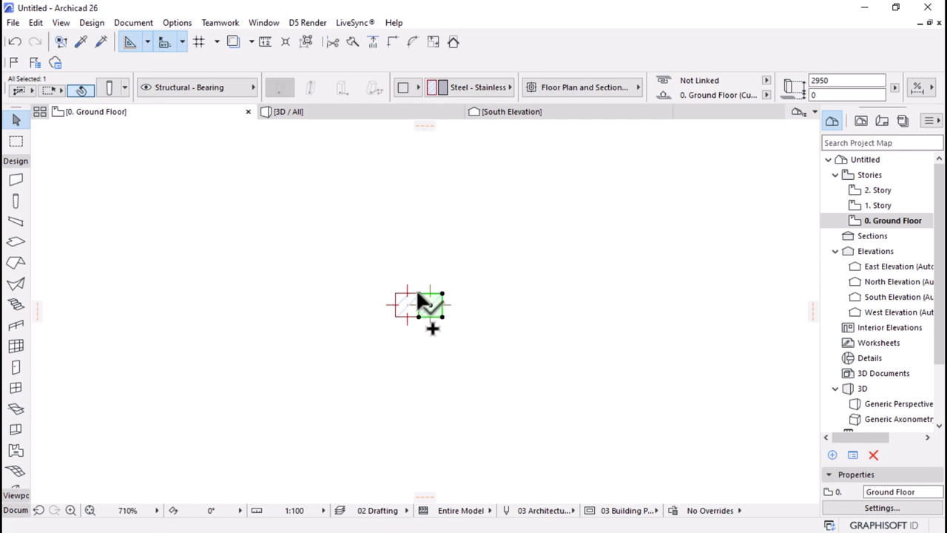
# - Move the copied column 4000 mm horizontally away from the original
pyautogui.hotkey('ctrl', 'shift', 'd')
pyautogui.click(419, 293)
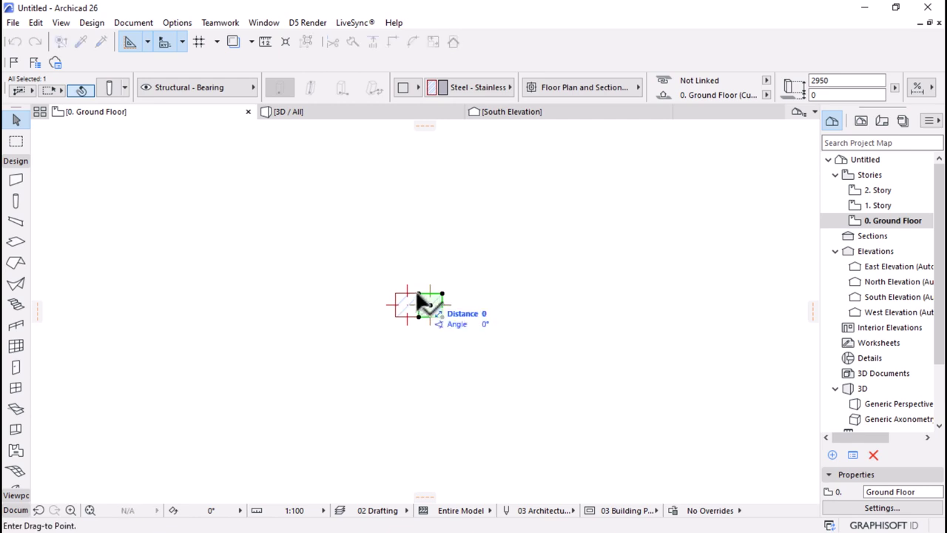
pyautogui.write('4')
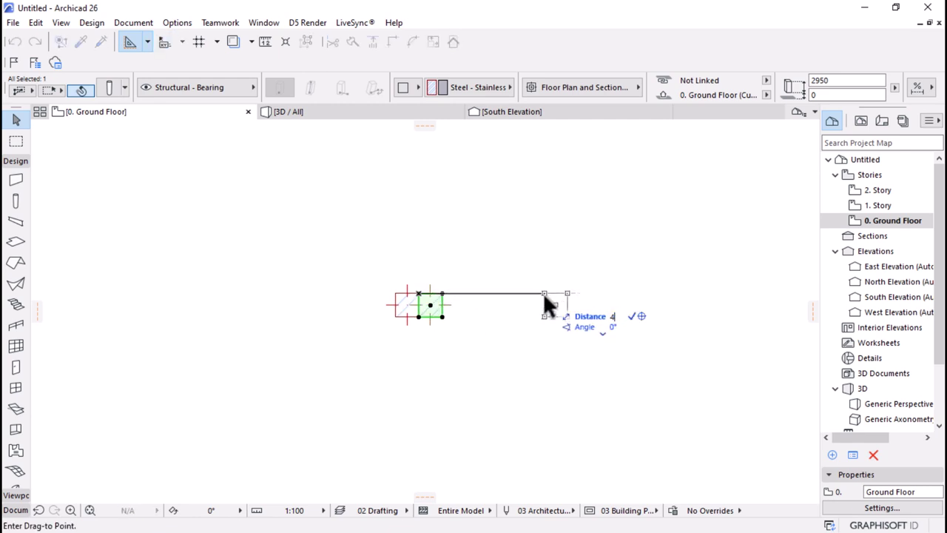
pyautogui.write('000')
pyautogui.press('Escape')
pyautogui.hotkey('ctrl', 'z')
pyautogui.scroll(-8, 410, 320)
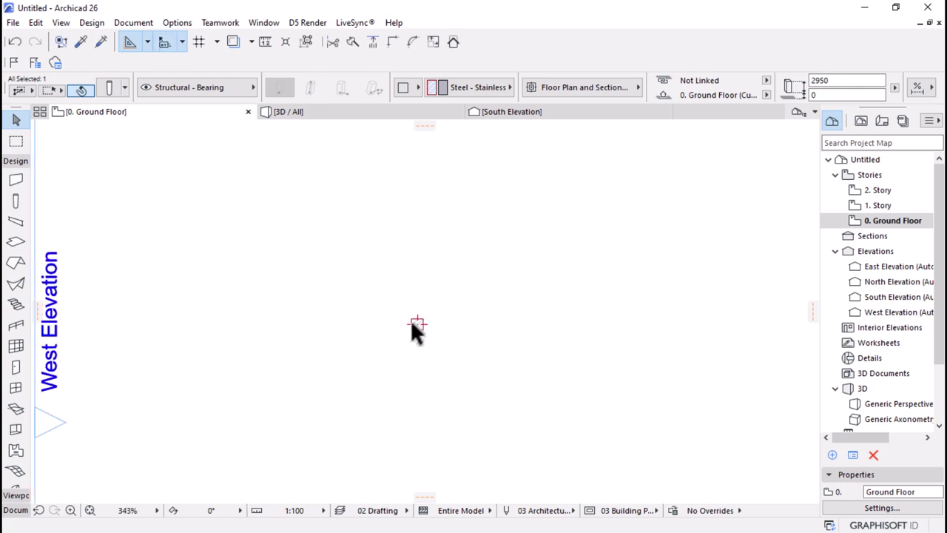
pyautogui.scroll(3, 384, 334)
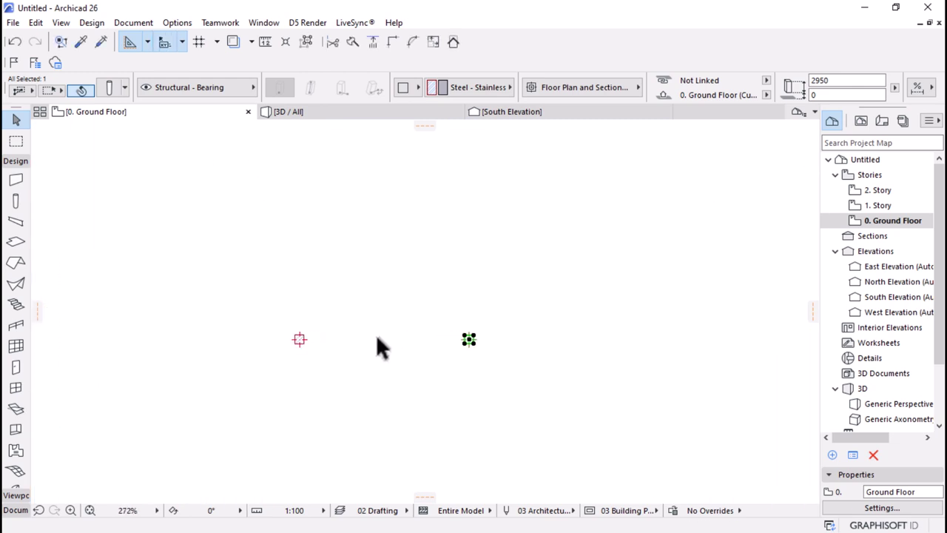
# - Measure the overall distance between the outer edges of the two columns
pyautogui.press('m')
pyautogui.click(293, 339)
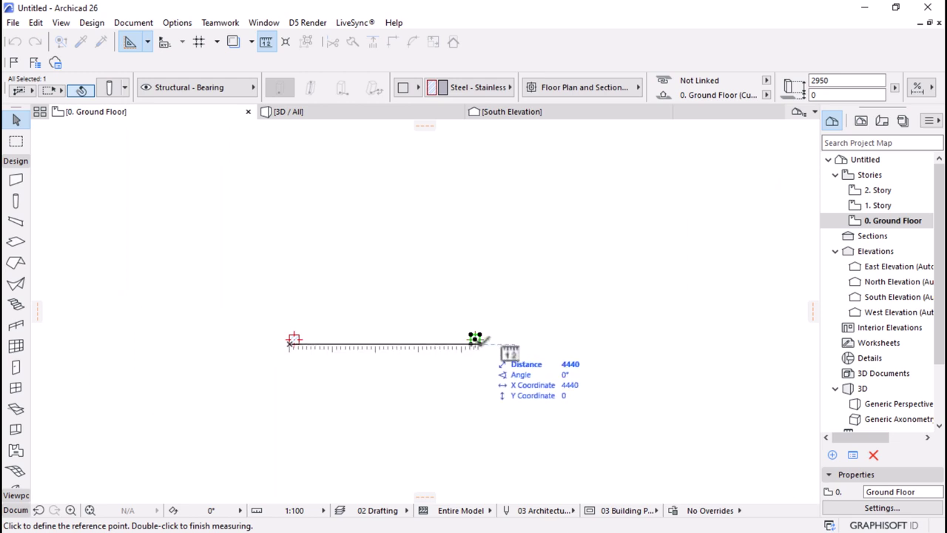
pyautogui.scroll(3, 478, 342)
pyautogui.press('Escape')
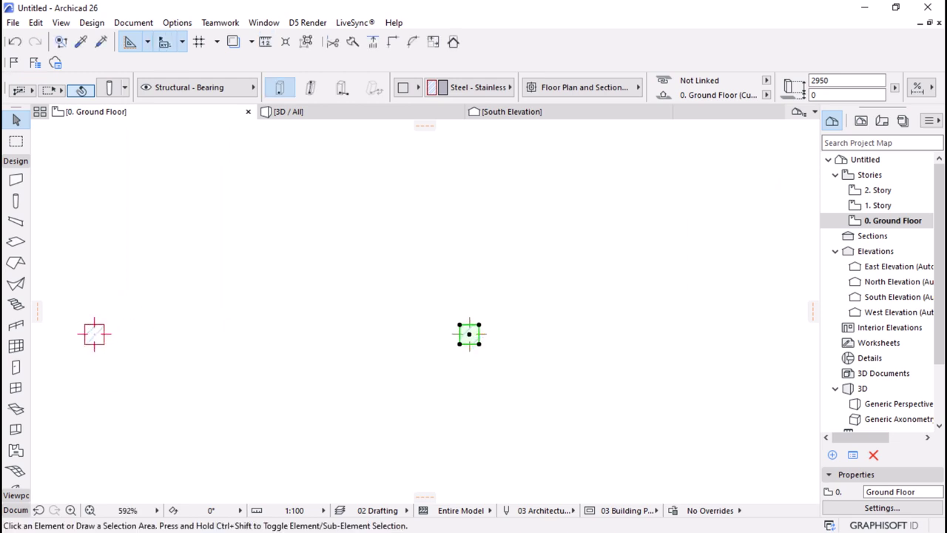
# - Reposition the second column exactly 4000 mm horizontally from the first and measure the span between their outer edges
pyautogui.click(467, 335)
pyautogui.click(466, 335)
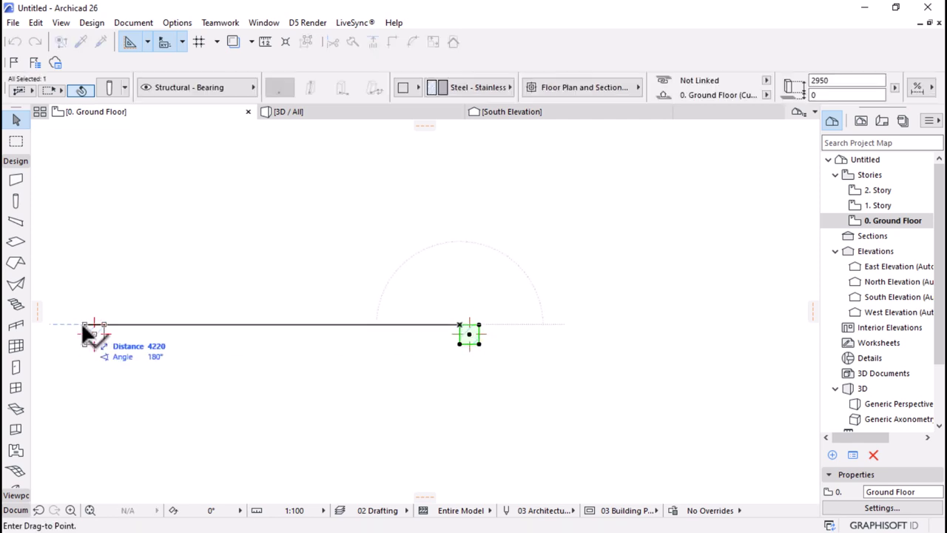
pyautogui.click(83, 325)
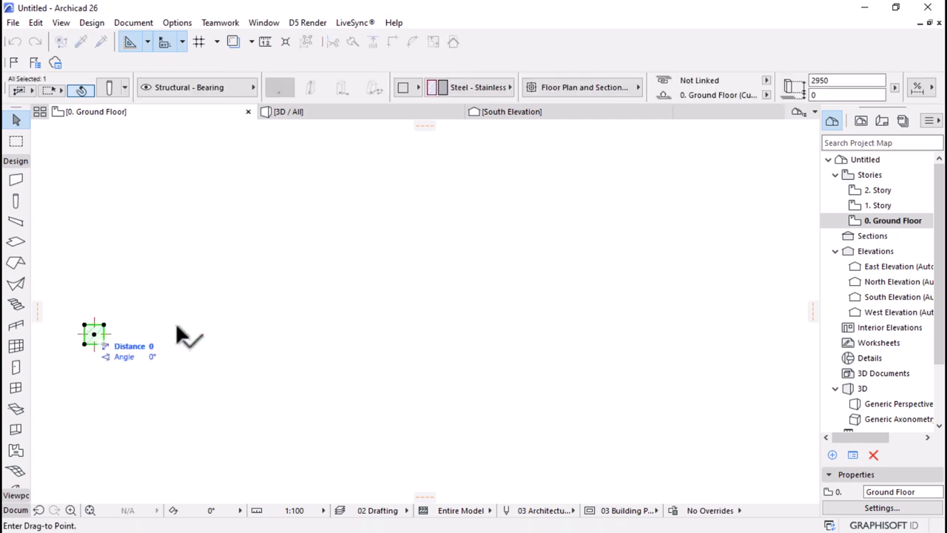
pyautogui.click(94, 333)
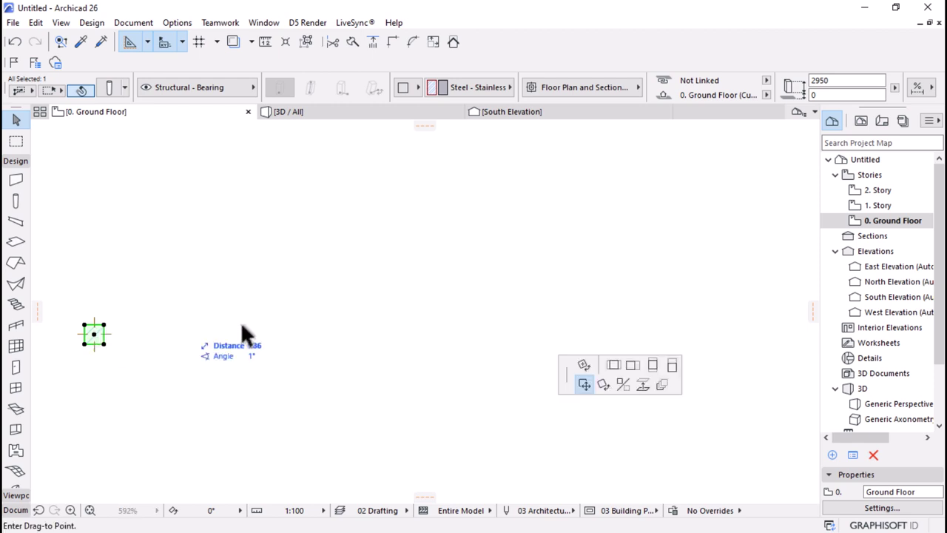
pyautogui.write('4000')
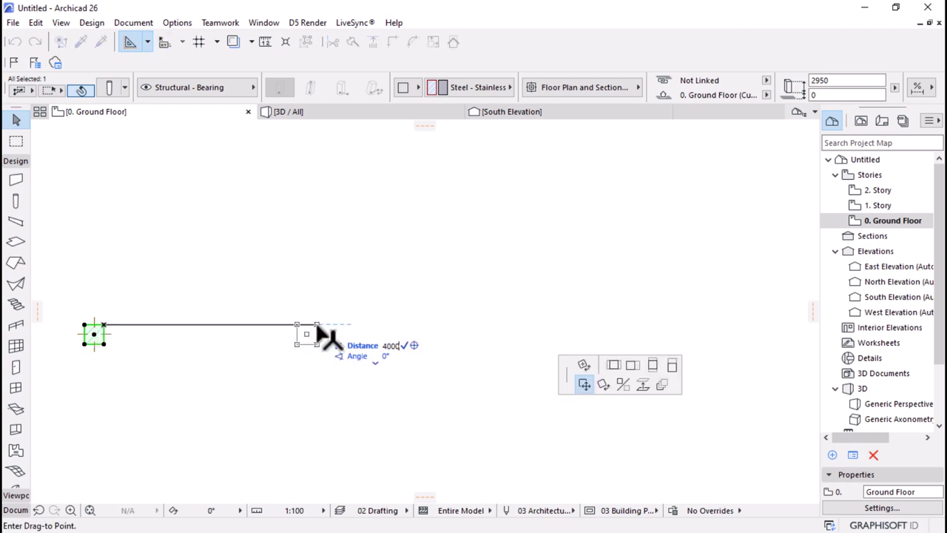
pyautogui.press('Return')
pyautogui.press('m')
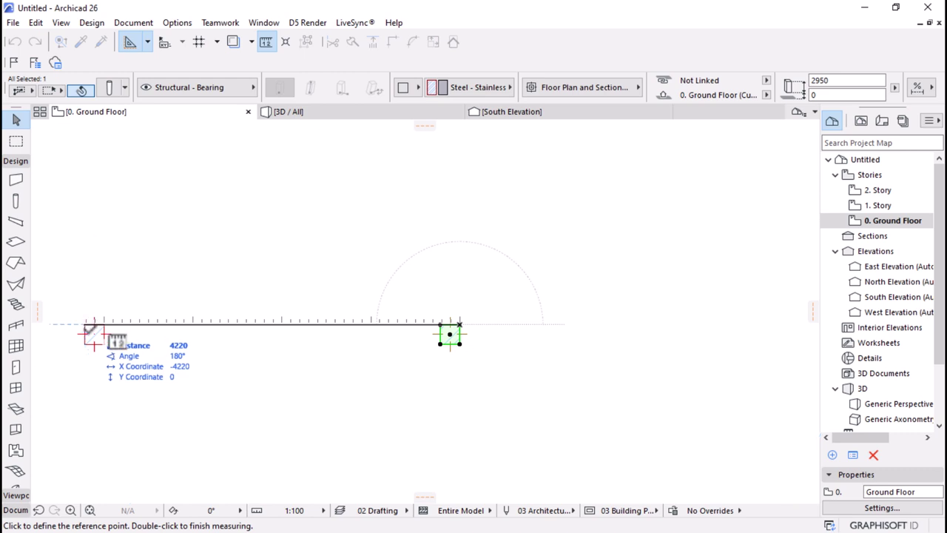
pyautogui.doubleClick(85, 324)
# - Draw a horizontal 4000 mm drafting line just below the columns, starting level with the first column's outer edge
pyautogui.click(13, 510)
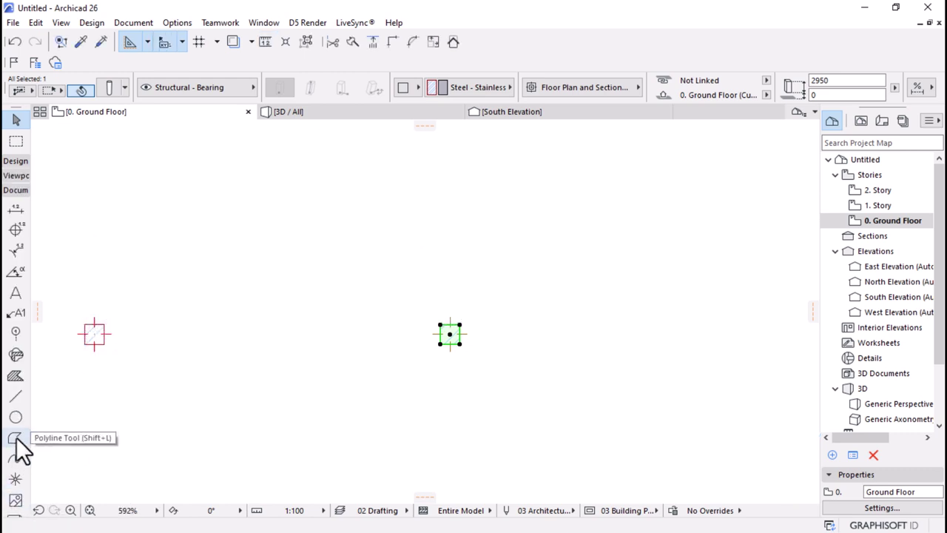
pyautogui.click(16, 396)
pyautogui.press('Escape')
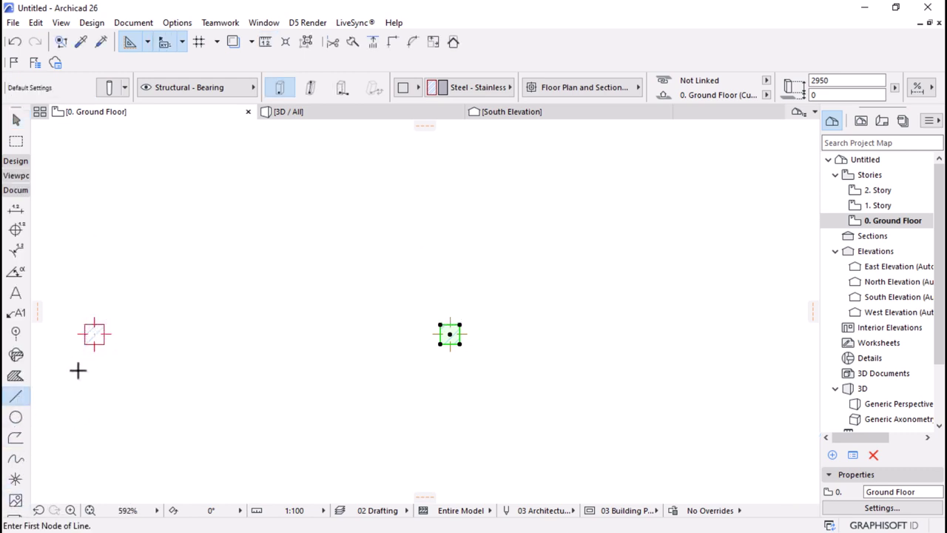
pyautogui.click(84, 367)
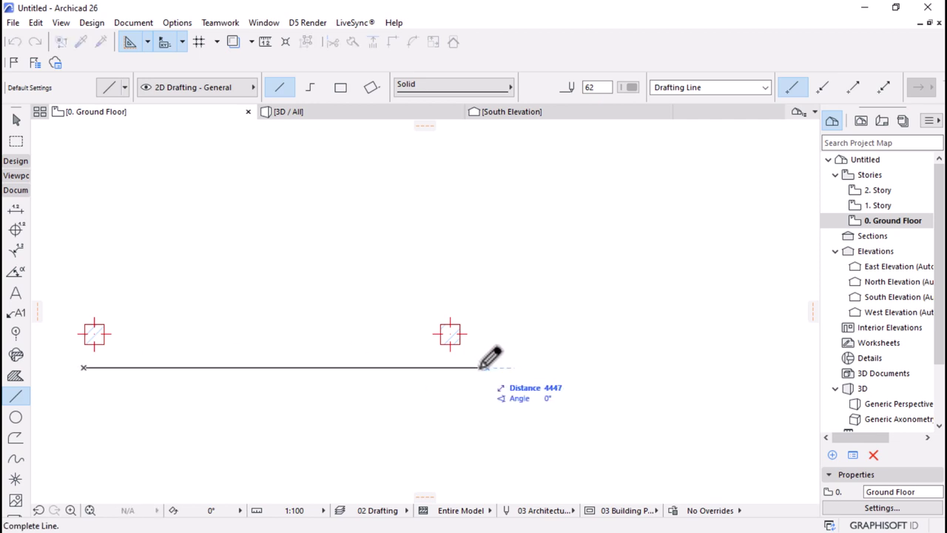
pyautogui.write('4000')
pyautogui.press('Return')
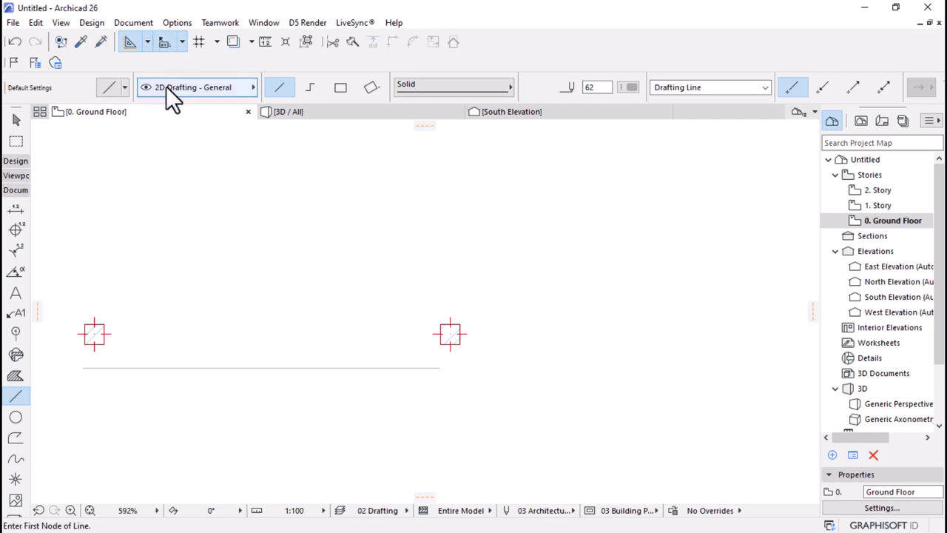
# - Create a horizontal guide line segment just below the drafting line, matching the line's length
pyautogui.click(146, 46)
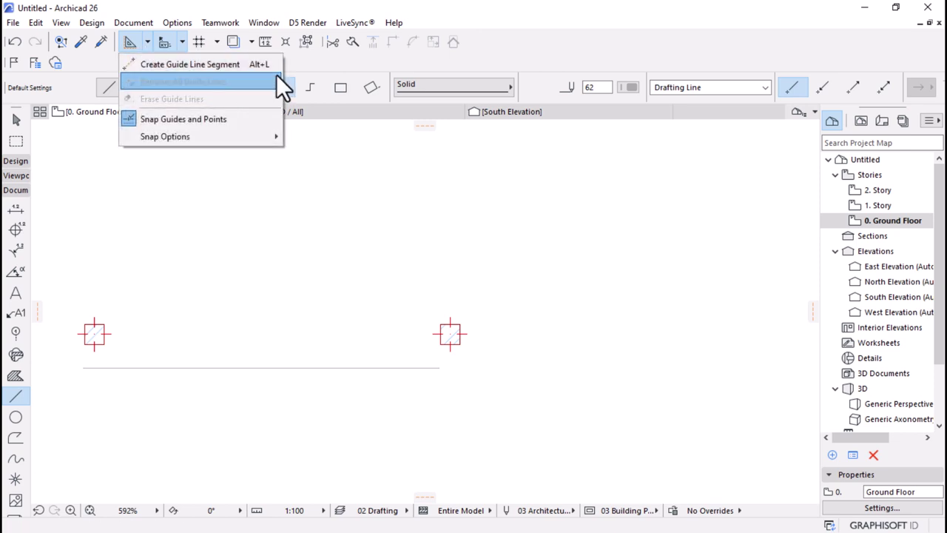
pyautogui.click(248, 67)
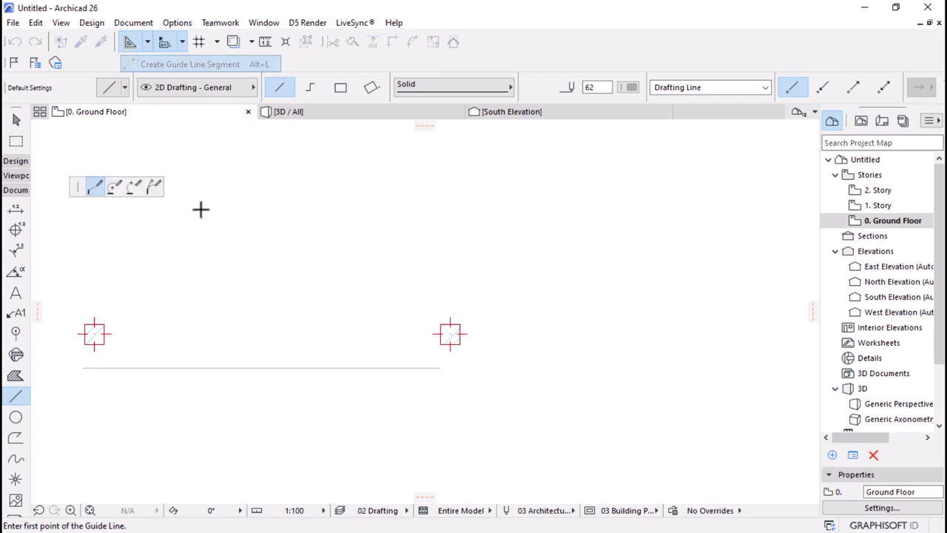
pyautogui.click(83, 367)
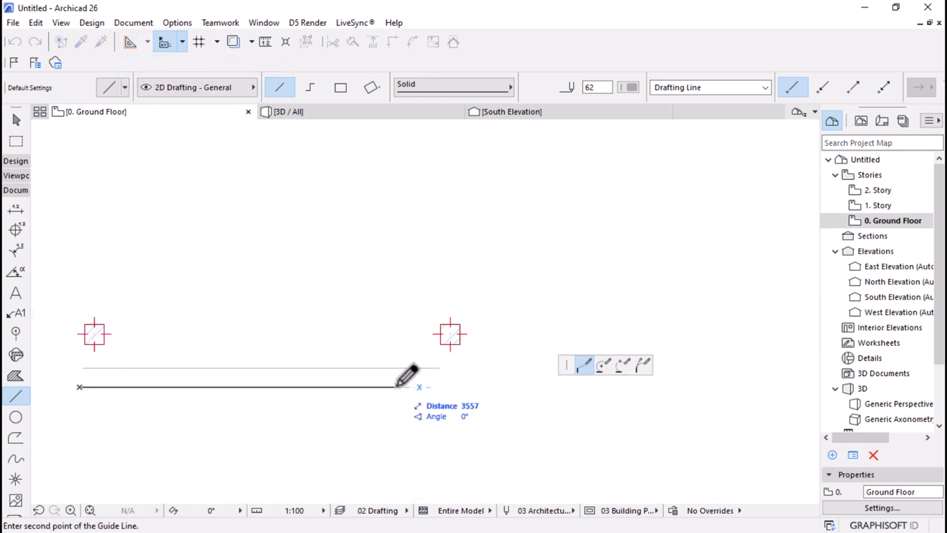
pyautogui.write('45')
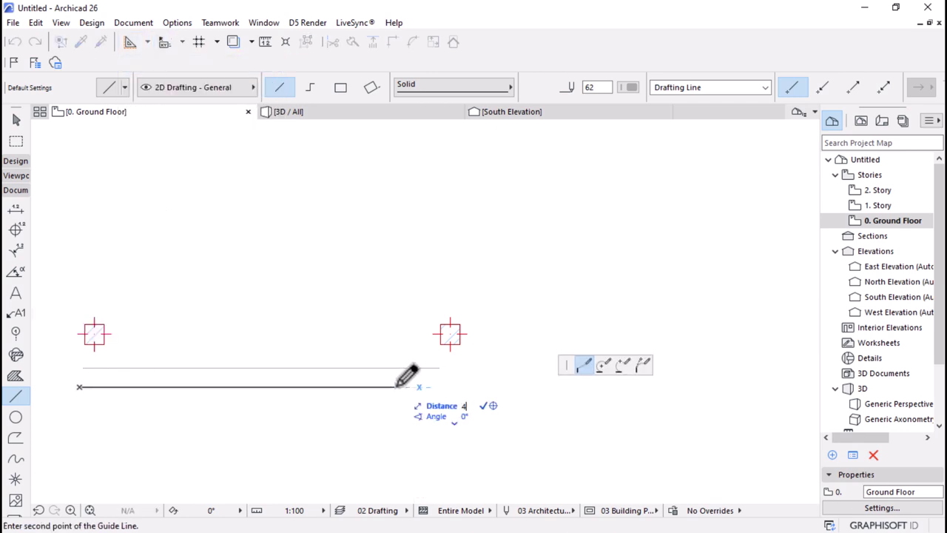
pyautogui.press('Return')
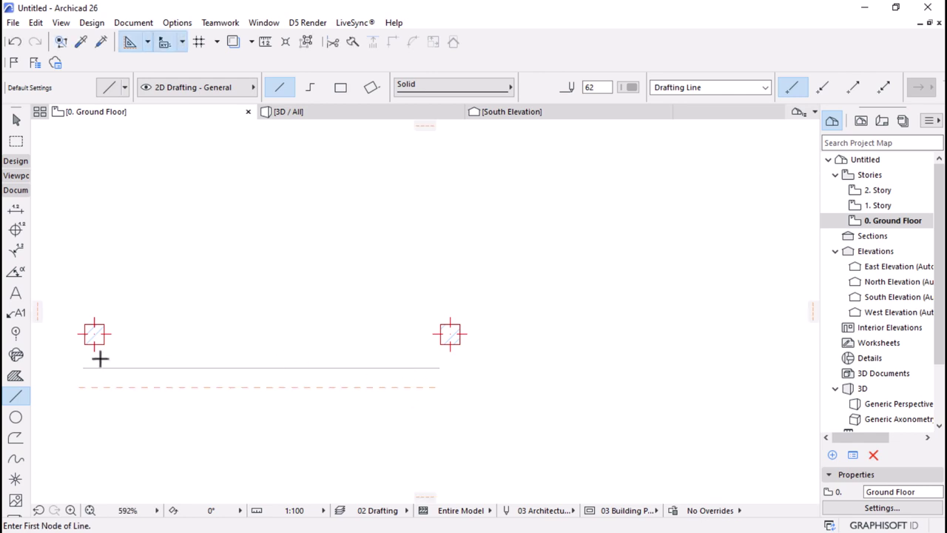
# - Move the first column horizontally so its outer edge aligns with the near end of the drafting line
pyautogui.hscroll(-3, 161, 368)
pyautogui.keyDown('shift'); pyautogui.click(170, 325); pyautogui.keyUp('shift')
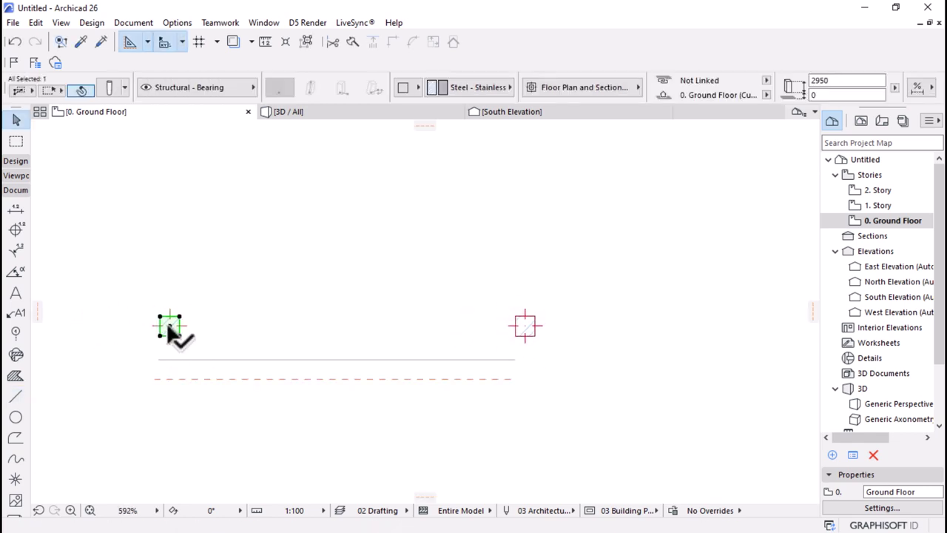
pyautogui.hotkey('ctrl', 'd')
pyautogui.click(170, 338)
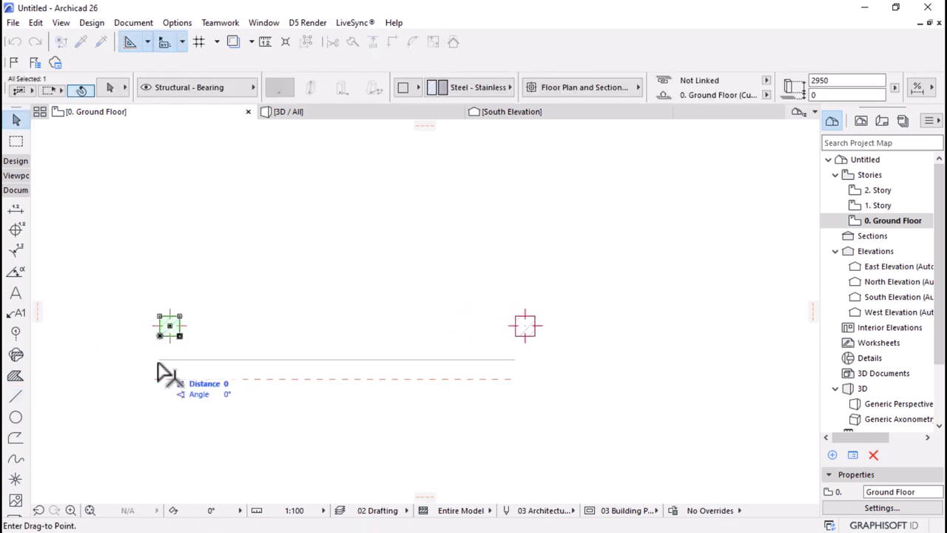
# - Move the second column horizontally inward so its outer edge aligns with the far end of the drafting line
pyautogui.click(533, 333)
pyautogui.hotkey('ctrl', 'd')
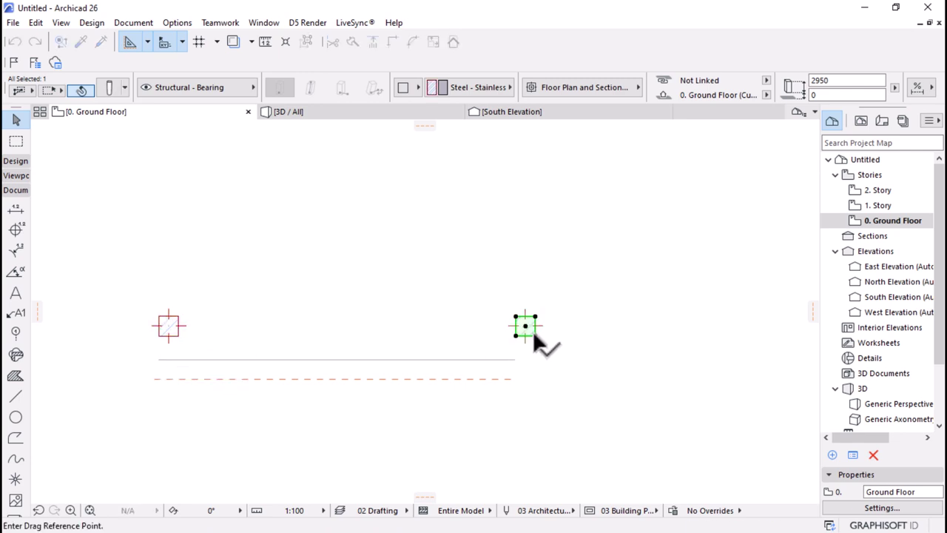
pyautogui.click(535, 335)
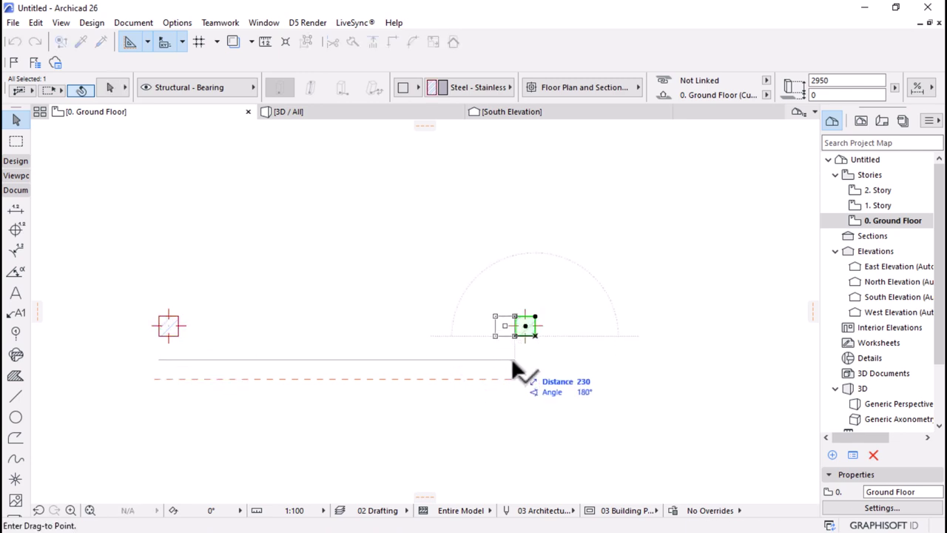
pyautogui.click(507, 359)
# - Delete the drafting line below the columns and remove all guide lines
pyautogui.click(482, 359)
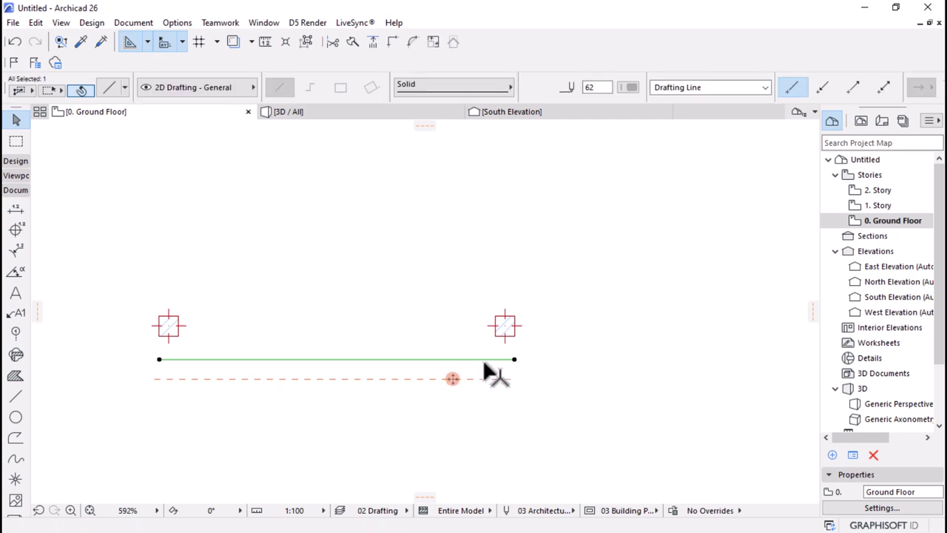
pyautogui.press('Delete')
pyautogui.click(484, 375)
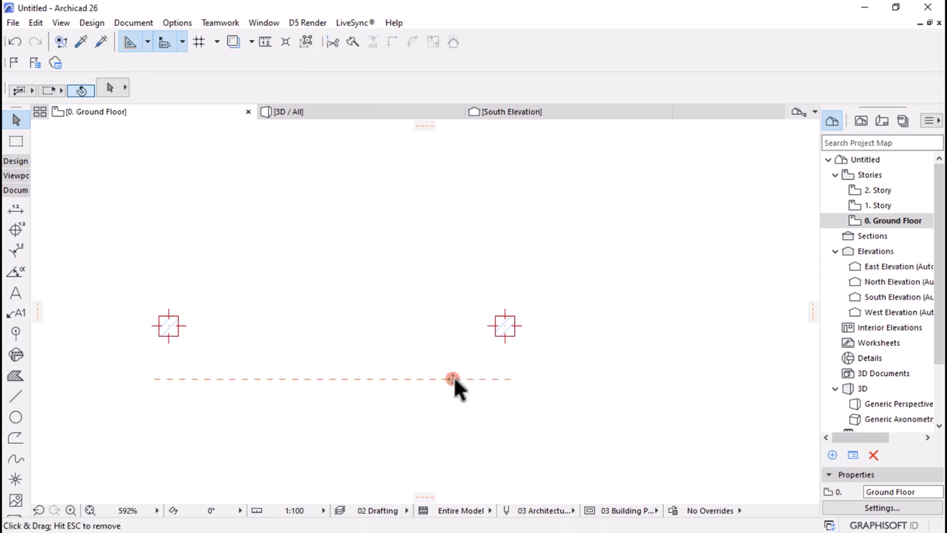
pyautogui.click(453, 375)
pyautogui.scroll(-3, 617, 325)
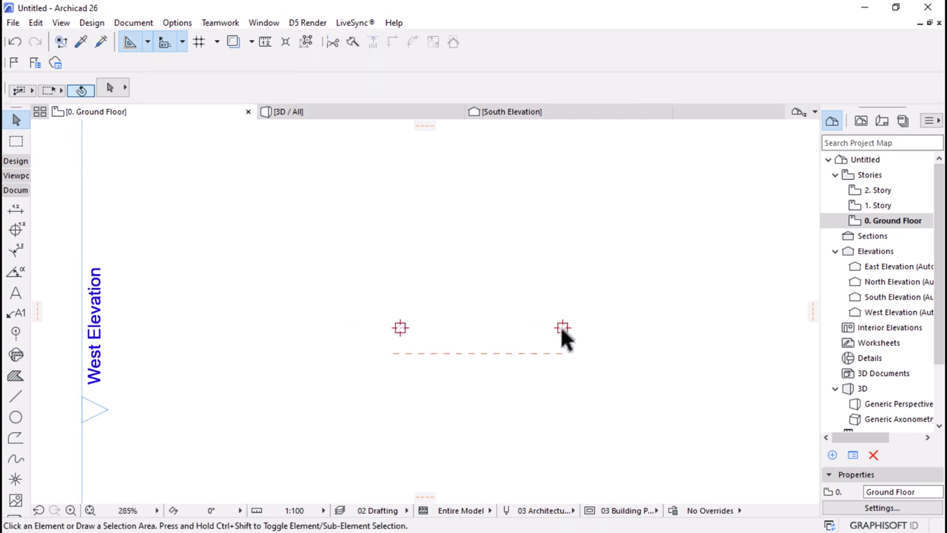
pyautogui.scroll(2, 495, 347)
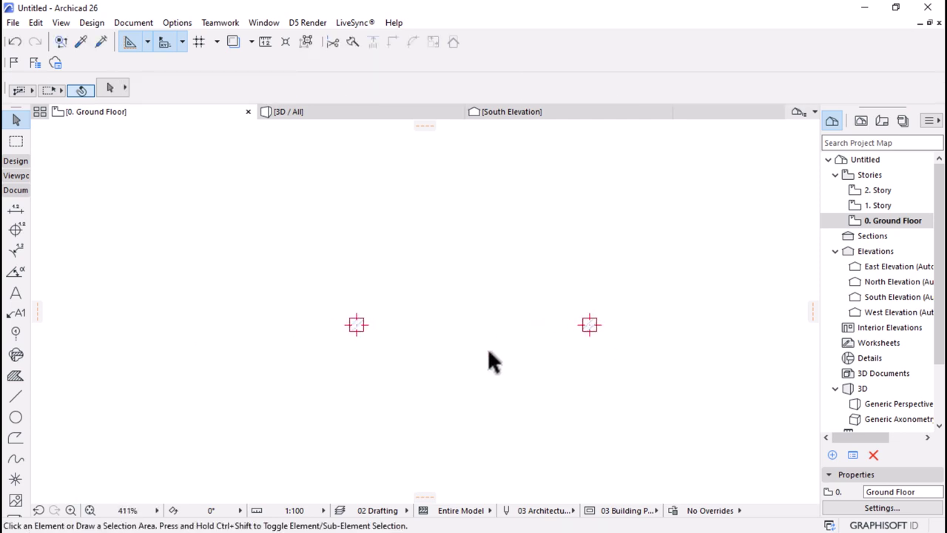
pyautogui.click(147, 43)
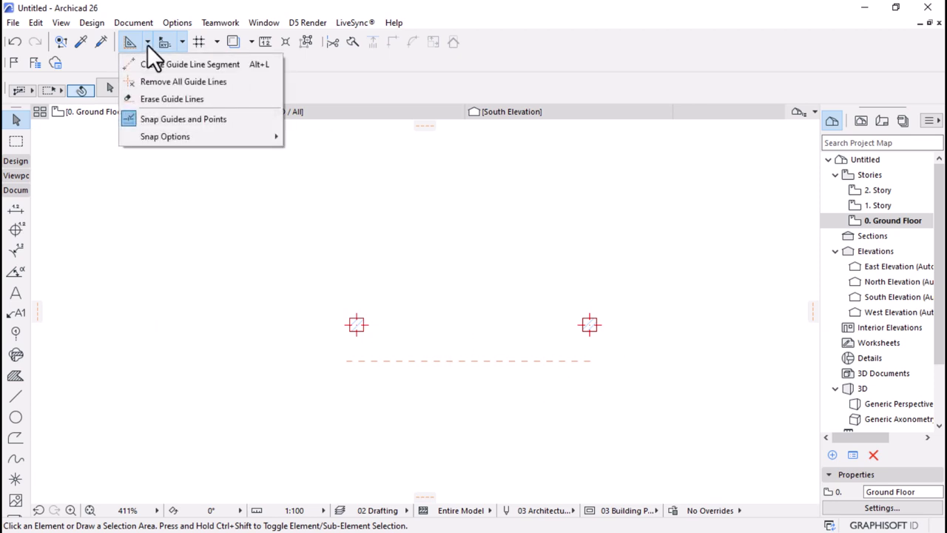
pyautogui.click(191, 84)
pyautogui.scroll(2, 490, 349)
pyautogui.scroll(-1, 345, 315)
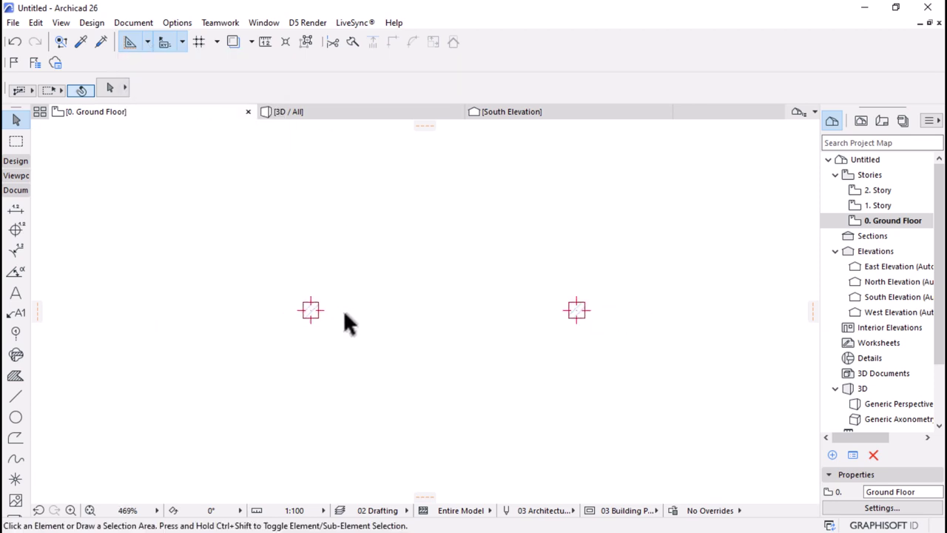
# - Examine the column base plates and the dimensions around them in the bus shelter reference image
pyautogui.scroll(-10, 310, 305)
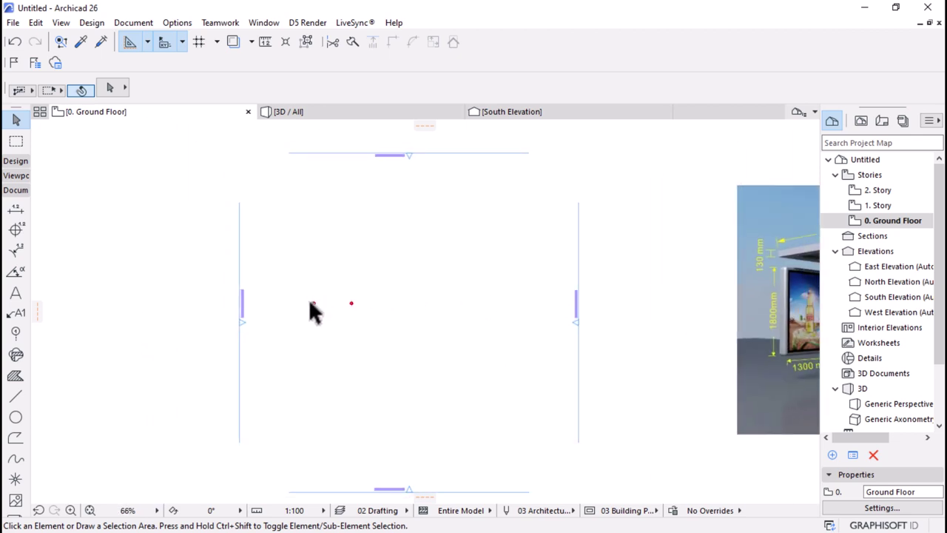
pyautogui.scroll(-5, 310, 305)
pyautogui.scroll(5, 592, 290)
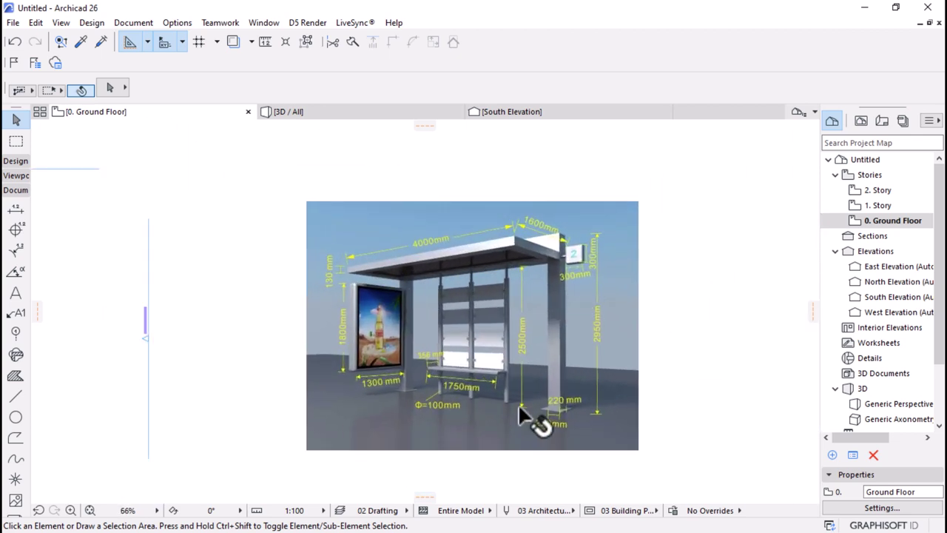
pyautogui.scroll(5, 518, 403)
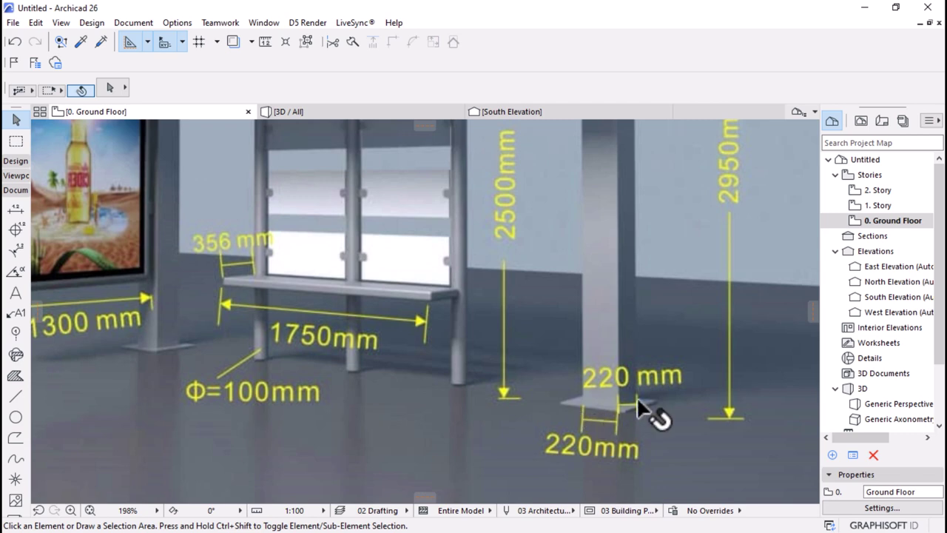
pyautogui.scroll(-10, 703, 348)
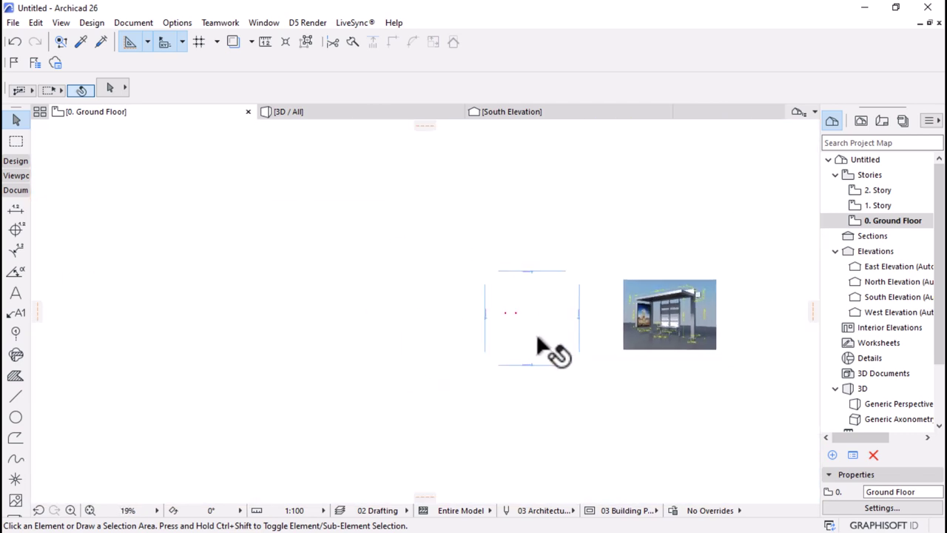
pyautogui.scroll(12, 685, 318)
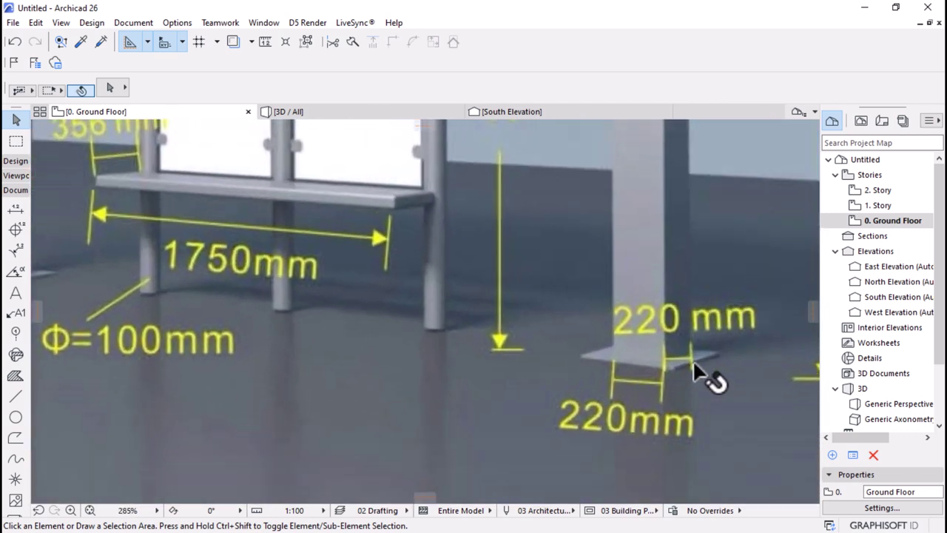
pyautogui.scroll(-7, 694, 365)
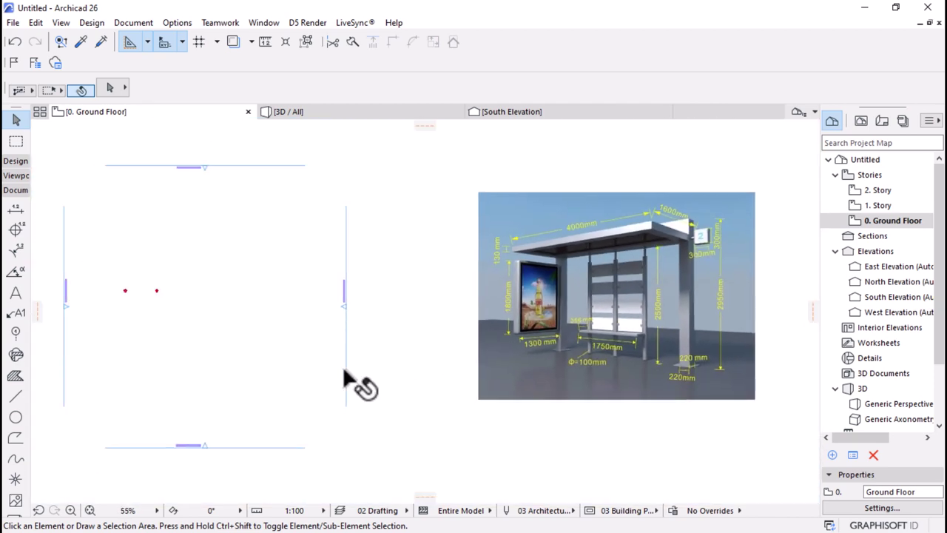
pyautogui.scroll(7, 77, 284)
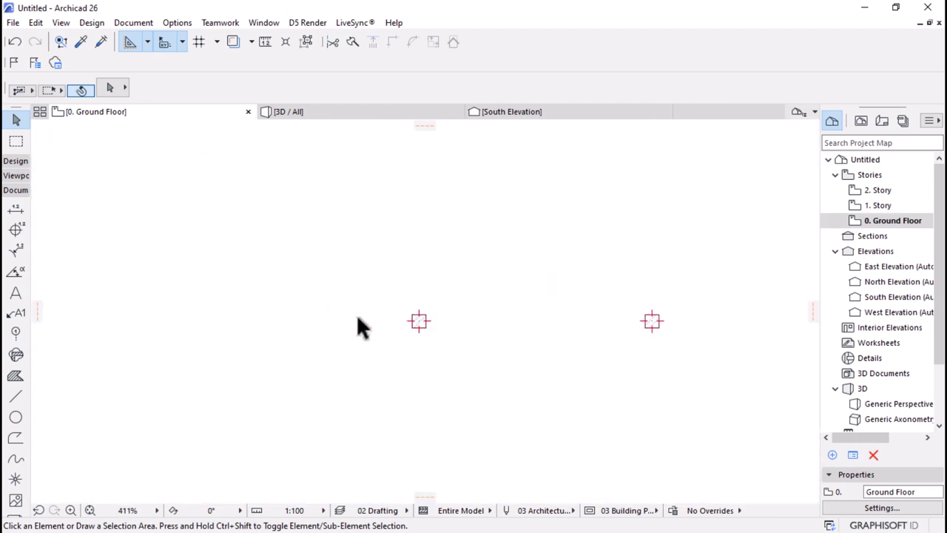
# - Copy both columns in place, using the first column's centre as both the reference and destination point
pyautogui.scroll(-1, 358, 321)
pyautogui.click(603, 321)
pyautogui.keyDown('shift'); pyautogui.click(410, 316); pyautogui.keyUp('shift')
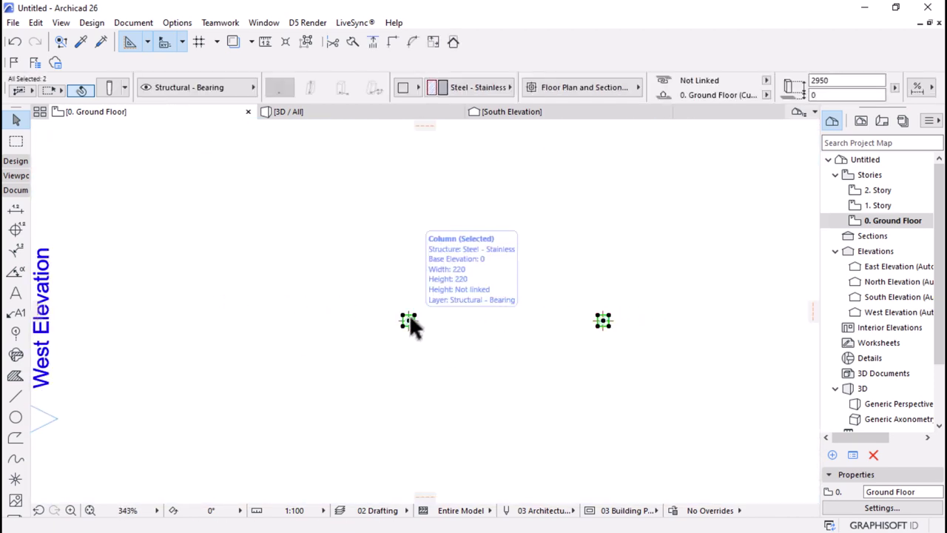
pyautogui.scroll(3, 409, 314)
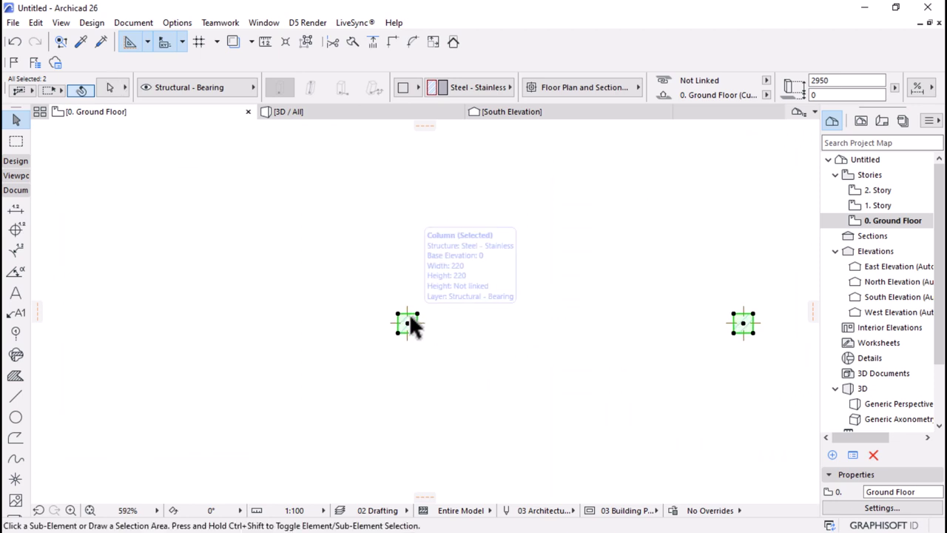
pyautogui.hotkey('ctrl', 'shift', 'd')
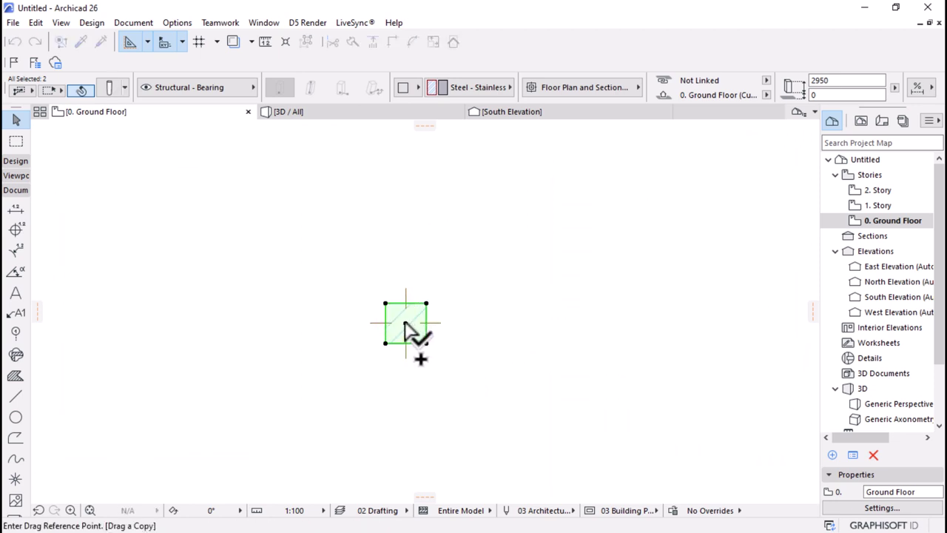
pyautogui.click(406, 323)
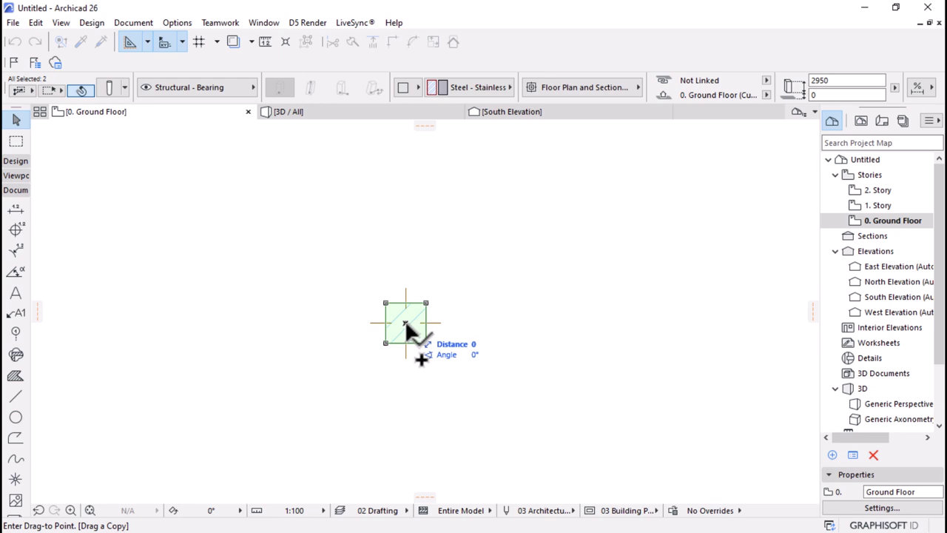
pyautogui.click(405, 323)
pyautogui.scroll(-3, 365, 248)
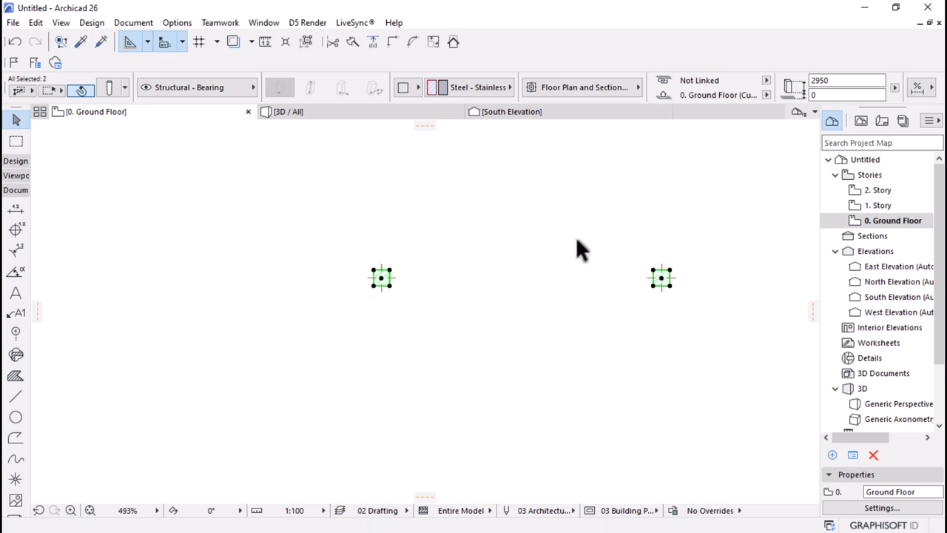
# - Turn the two copied columns into base plates by setting their section to 500 x 500 mm and height to 10 mm
pyautogui.click(109, 88)
pyautogui.click(389, 66)
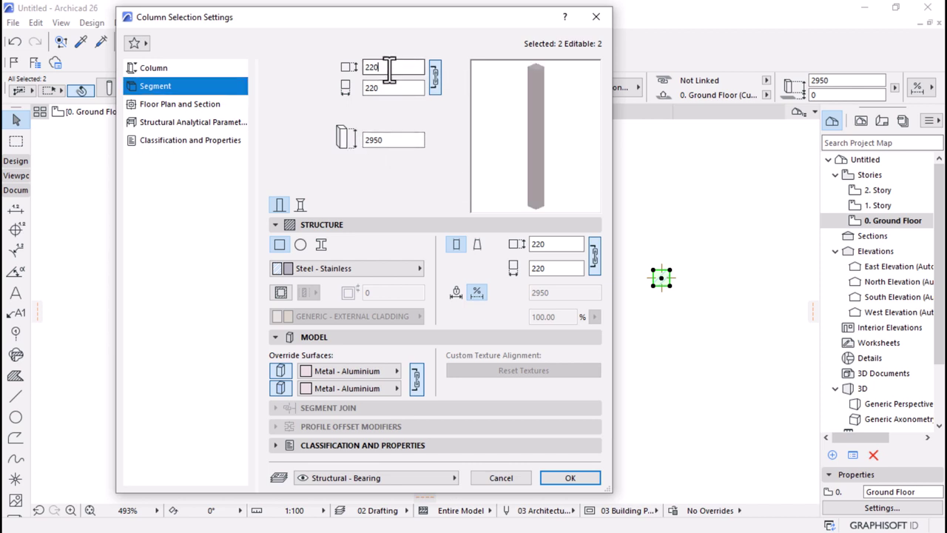
pyautogui.moveTo(389, 67); pyautogui.dragTo(343, 70)
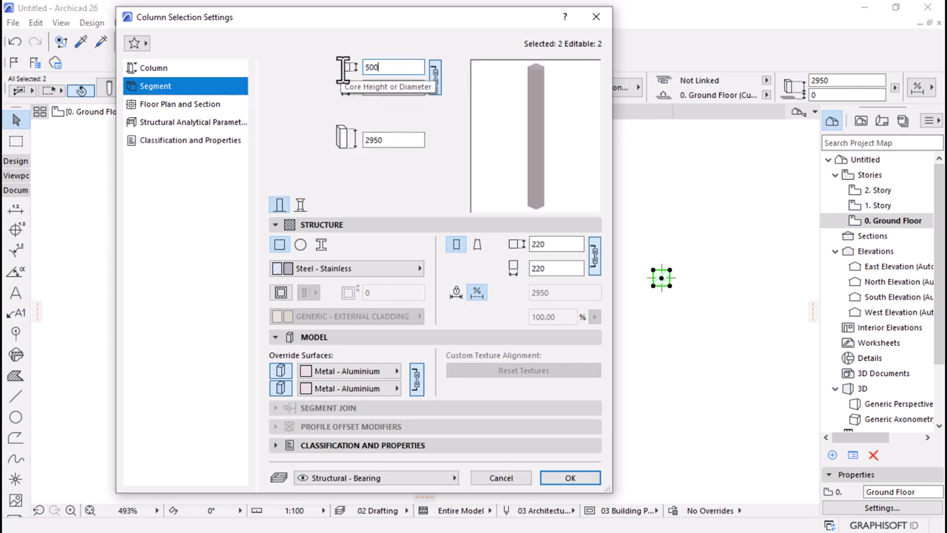
pyautogui.write('500')
pyautogui.press('Tab')
pyautogui.write('500')
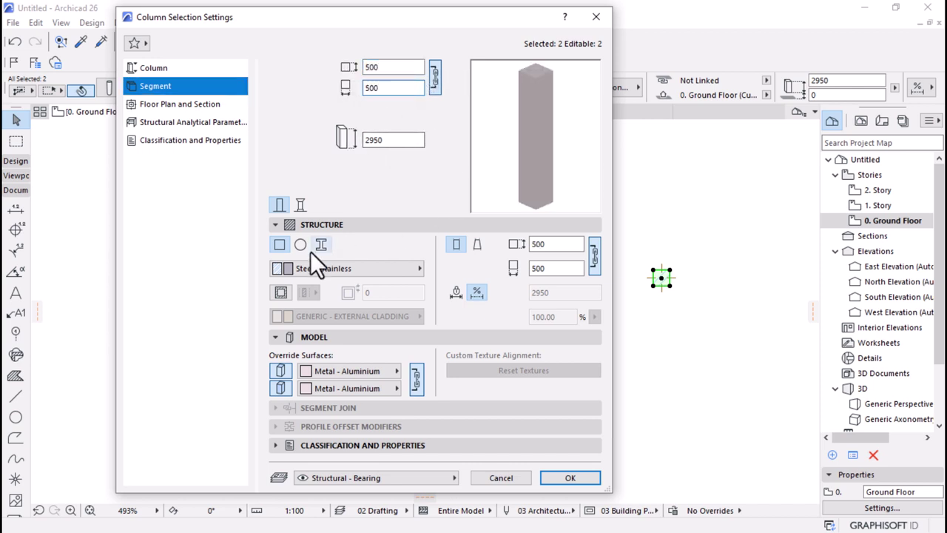
pyautogui.press('Tab')
pyautogui.write('10')
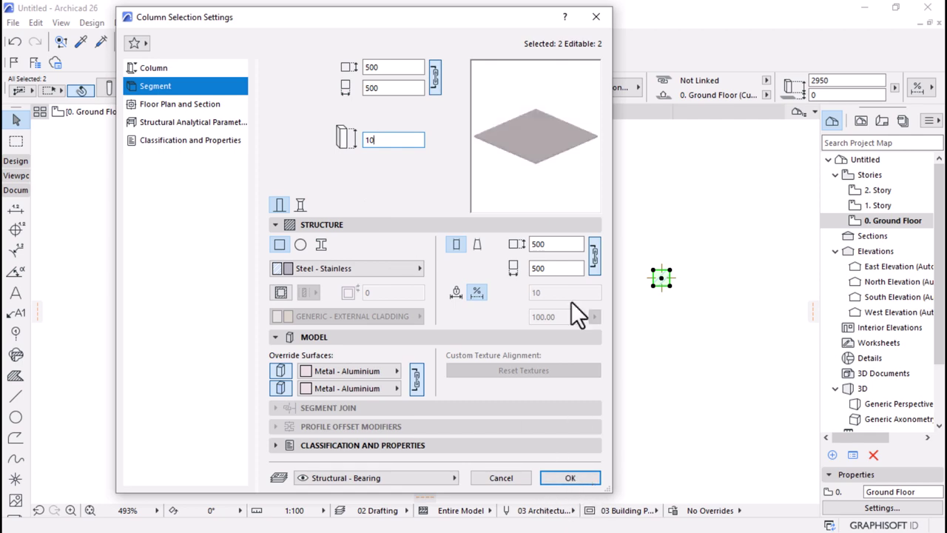
pyautogui.click(571, 478)
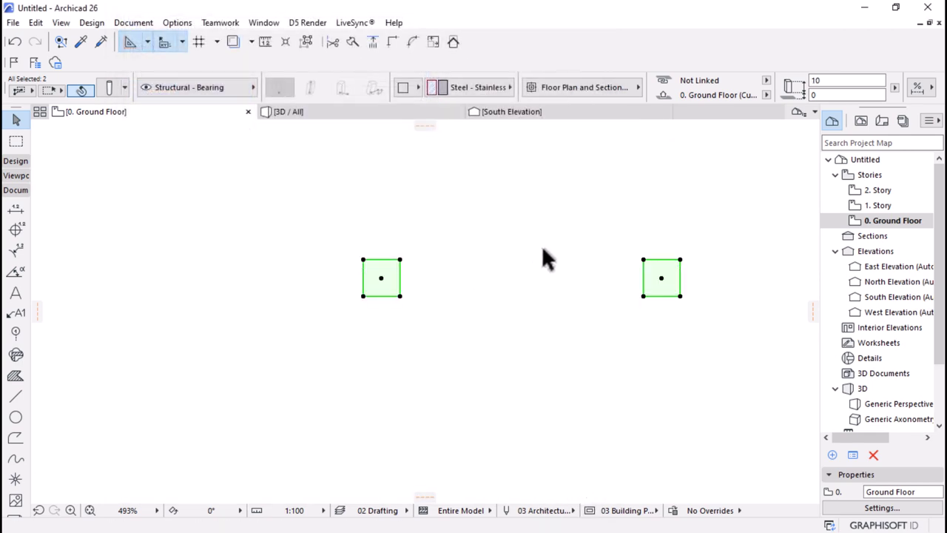
# - Inspect the columns and their base plates in the 3D perspective view
pyautogui.click(321, 117)
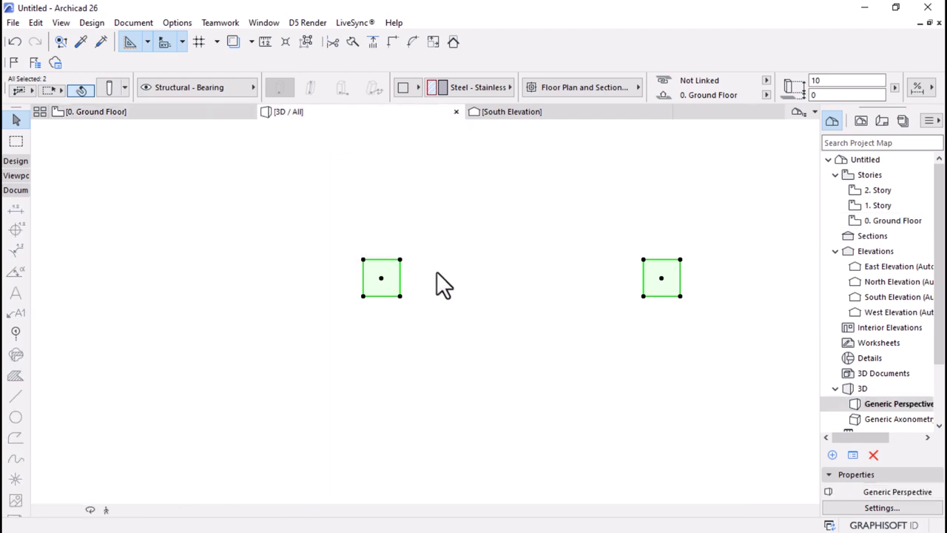
pyautogui.scroll(5, 254, 355)
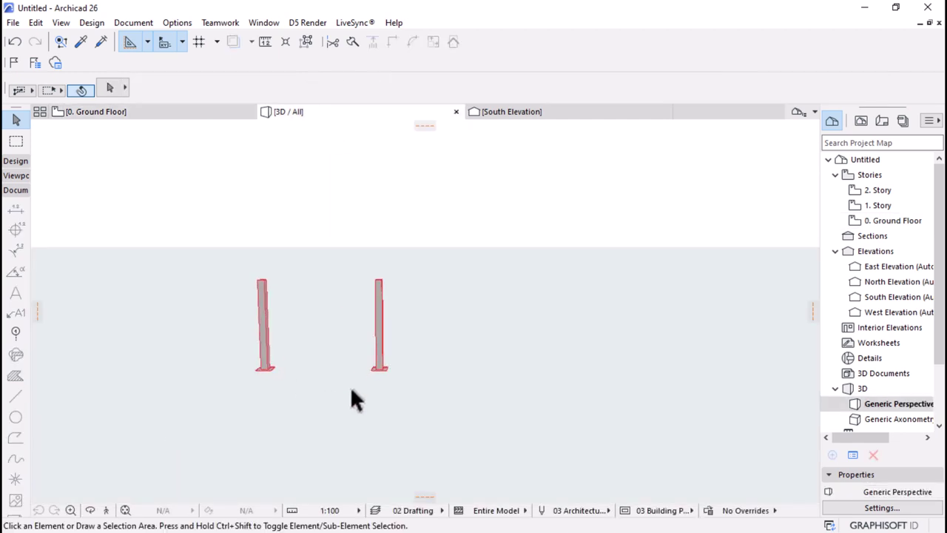
pyautogui.scroll(2, 288, 374)
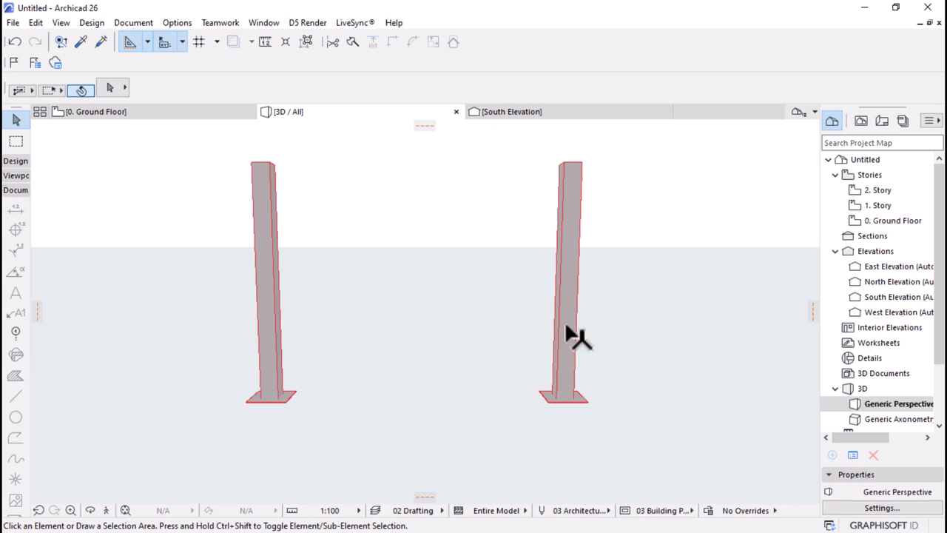
# - Check both columns and their base plates from above in the 3D view by selecting them together
pyautogui.keyDown('shift'); pyautogui.moveTo(574, 337); pyautogui.dragTo(370, 316, button='middle'); pyautogui.keyUp('shift')
pyautogui.click(688, 155)
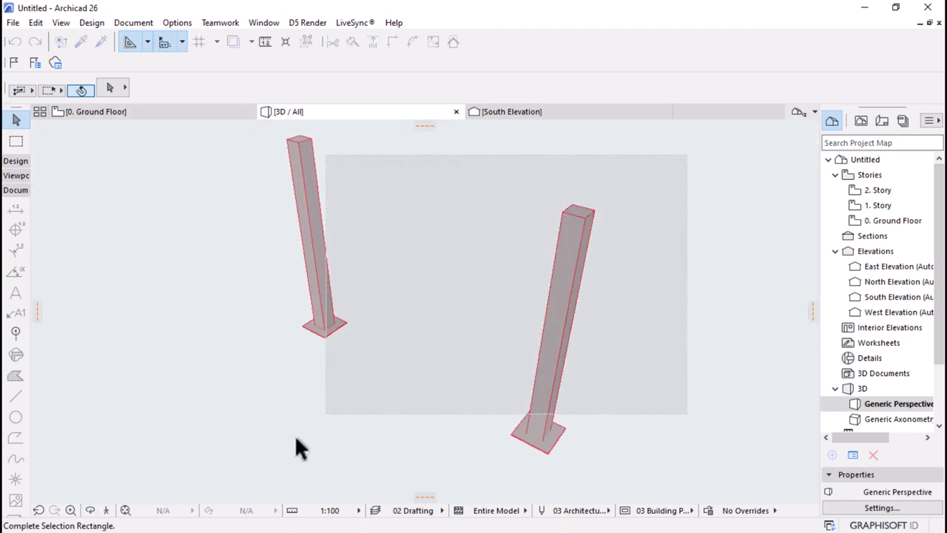
pyautogui.click(249, 457)
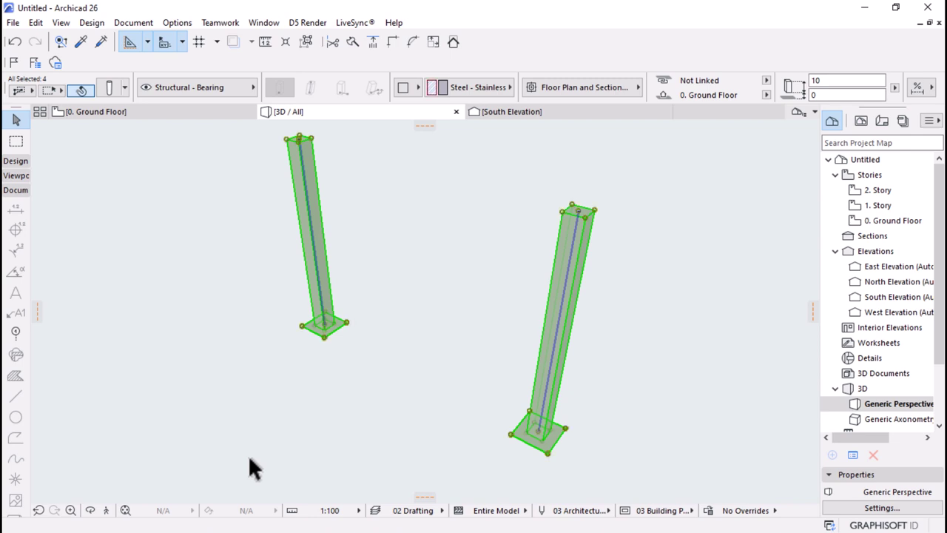
pyautogui.press('Escape')
# - Select all the columns and base plates on the ground floor plan and turn on Suspend Groups
pyautogui.click(211, 112)
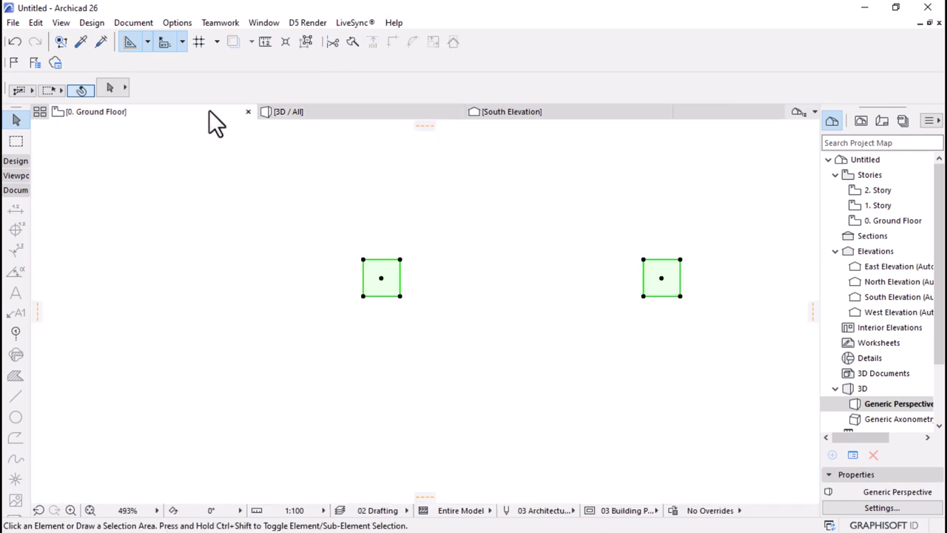
pyautogui.hotkey('ctrl', 'a')
pyautogui.scroll(-5, 383, 222)
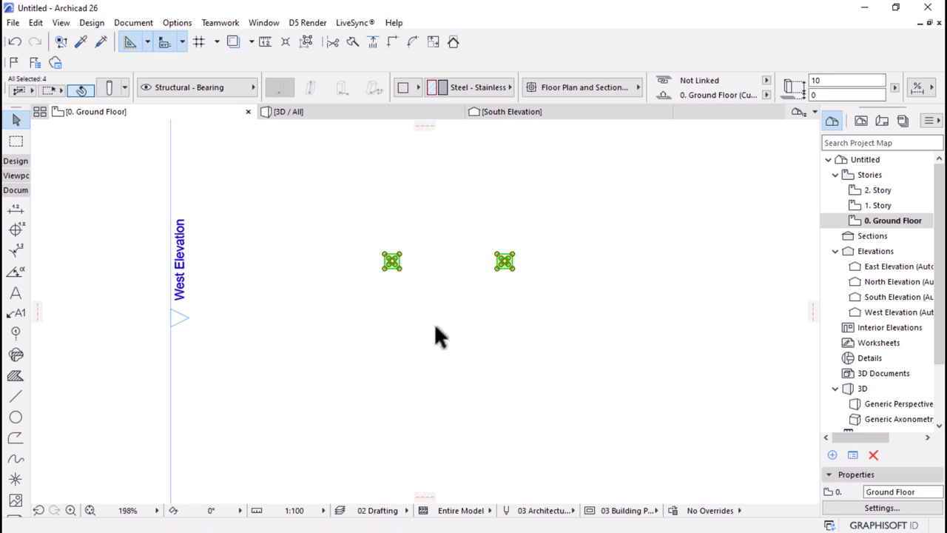
pyautogui.press('Escape')
pyautogui.scroll(6, 455, 230)
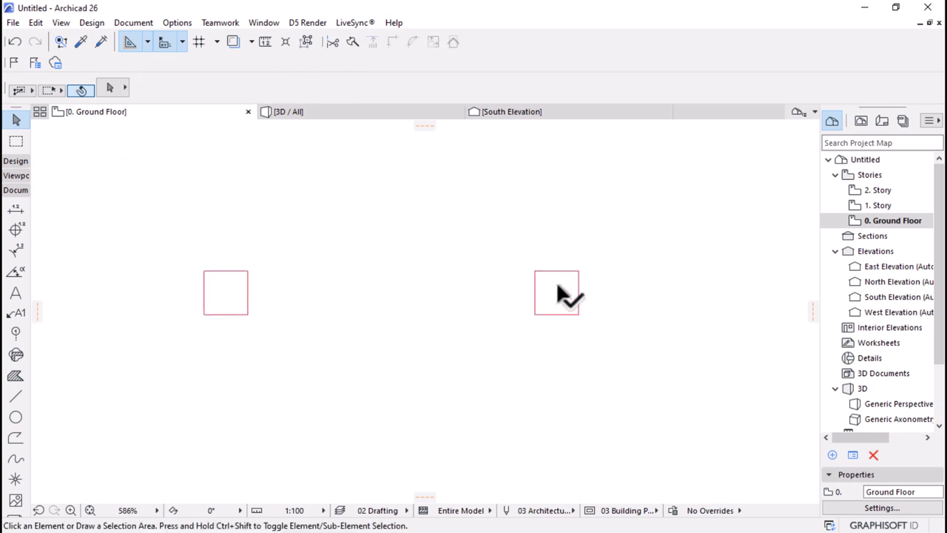
pyautogui.hotkey('ctrl', 'a')
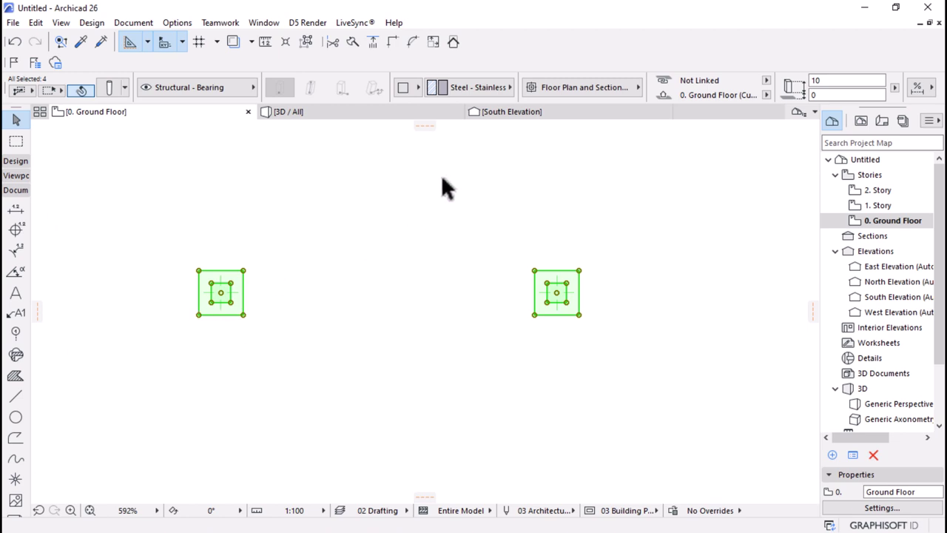
pyautogui.click(306, 42)
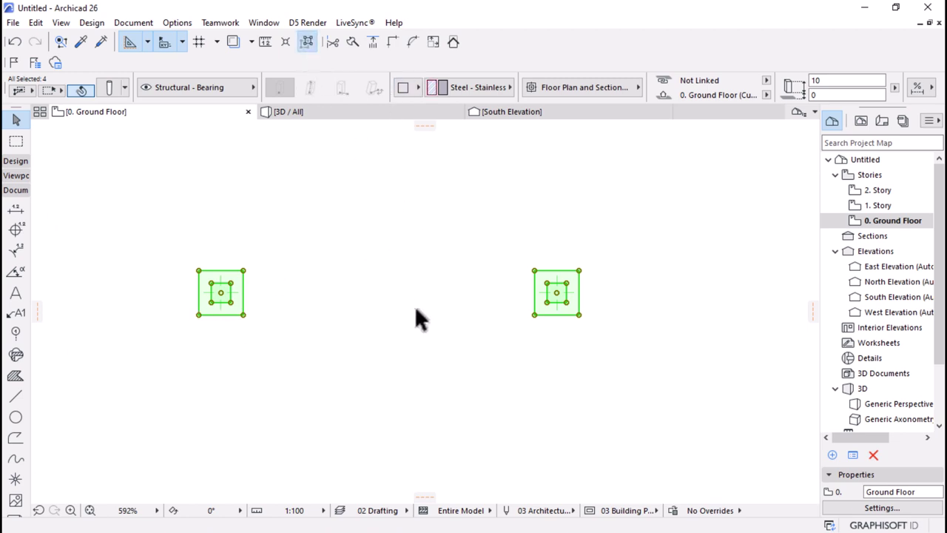
pyautogui.click(414, 306)
# - Select only the two smaller 220 mm columns and bring them to the front of the display order
pyautogui.click(555, 293)
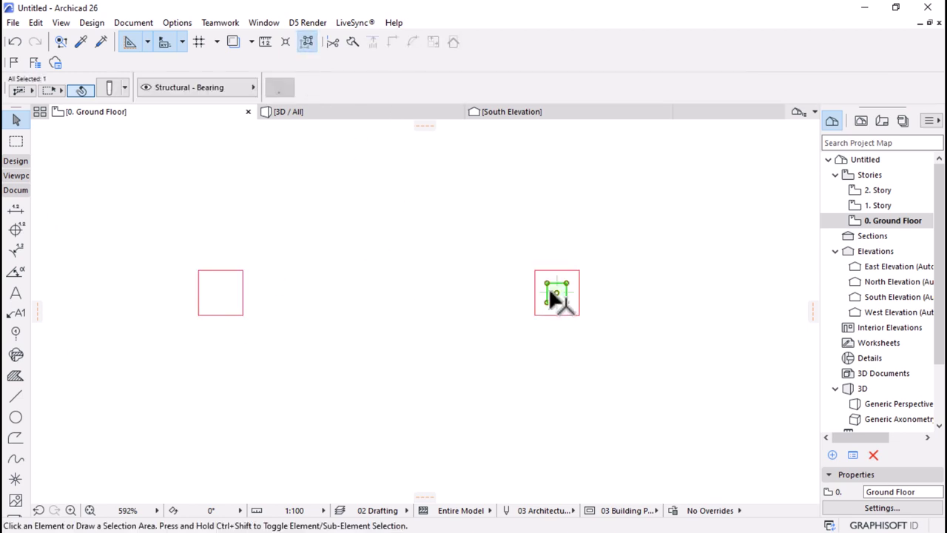
pyautogui.keyDown('shift'); pyautogui.click(222, 290); pyautogui.keyUp('shift')
pyautogui.keyDown('shift'); pyautogui.click(219, 289); pyautogui.keyUp('shift')
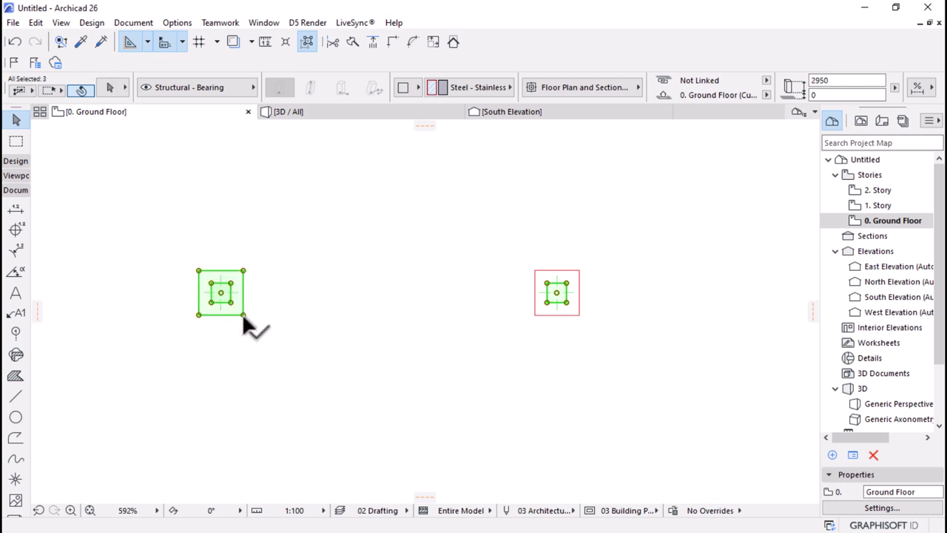
pyautogui.keyDown('shift'); pyautogui.click(244, 316); pyautogui.keyUp('shift')
pyautogui.rightClick(359, 180)
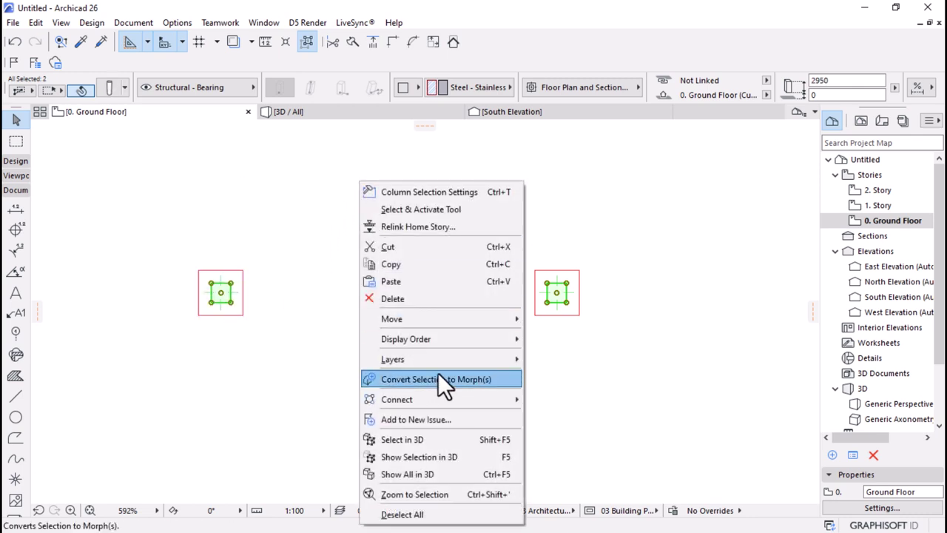
pyautogui.moveTo(475, 339)
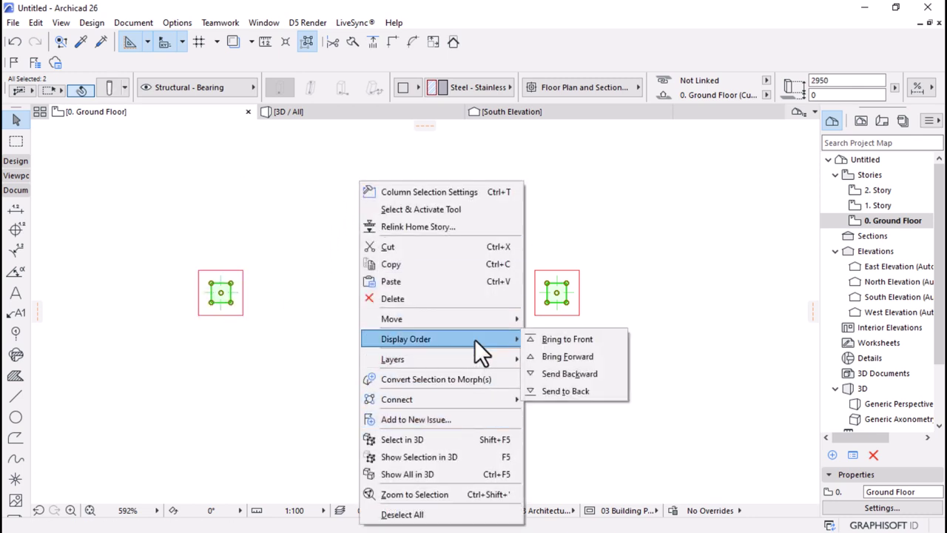
pyautogui.click(620, 338)
pyautogui.click(300, 302)
# - Move both columns and their base plates together about 7200 mm horizontally to the right, between the elevation markers
pyautogui.scroll(-8, 366, 263)
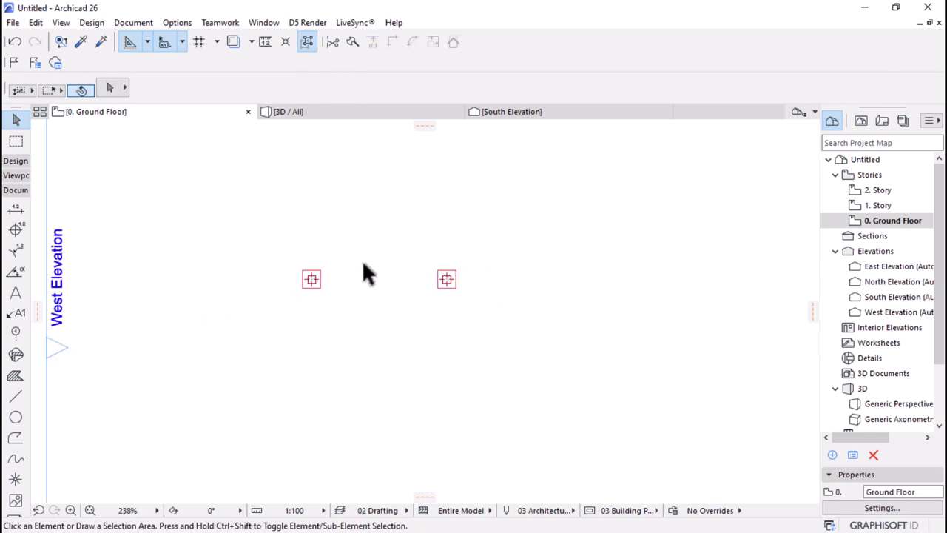
pyautogui.moveTo(285, 258); pyautogui.dragTo(405, 314)
pyautogui.hotkey('ctrl', 'd')
pyautogui.click(316, 271)
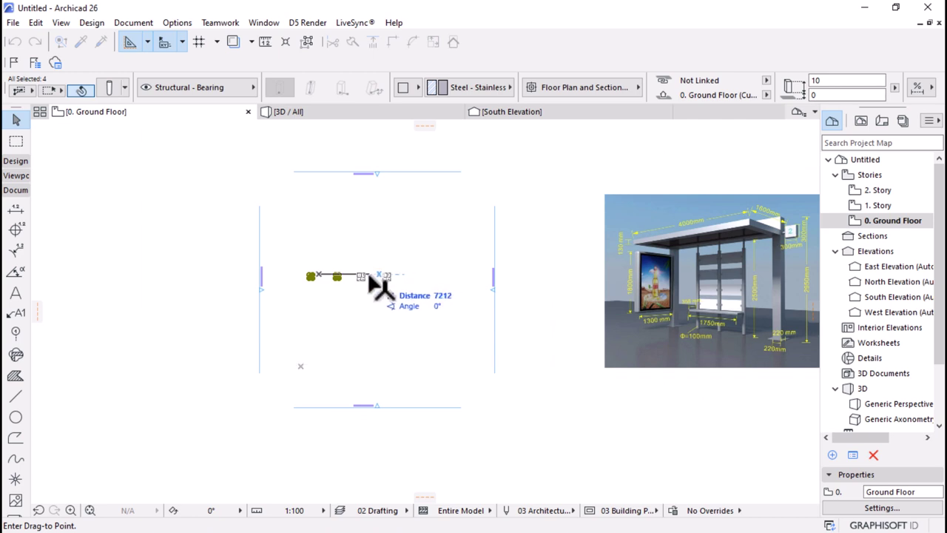
pyautogui.click(368, 275)
pyautogui.click(316, 337)
# - Examine the roof's shape and dimensions and its connection to the columns in the bus shelter reference image
pyautogui.scroll(-3, 317, 334)
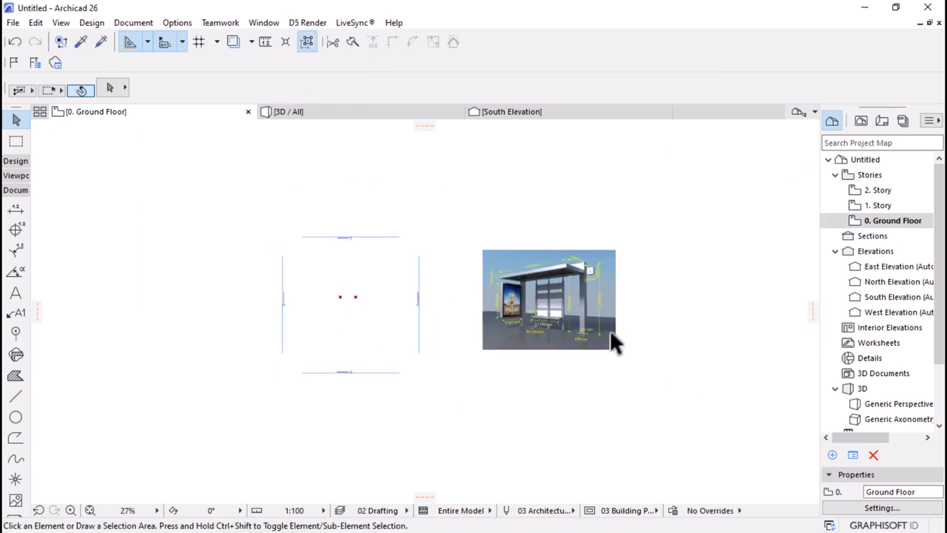
pyautogui.scroll(2, 603, 325)
pyautogui.scroll(5, 573, 287)
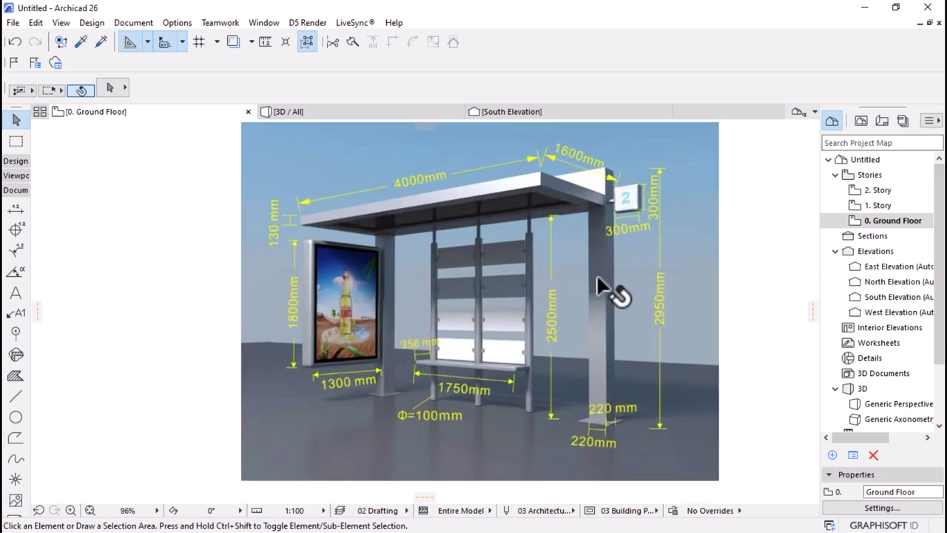
pyautogui.scroll(-5, 557, 259)
pyautogui.scroll(8, 567, 241)
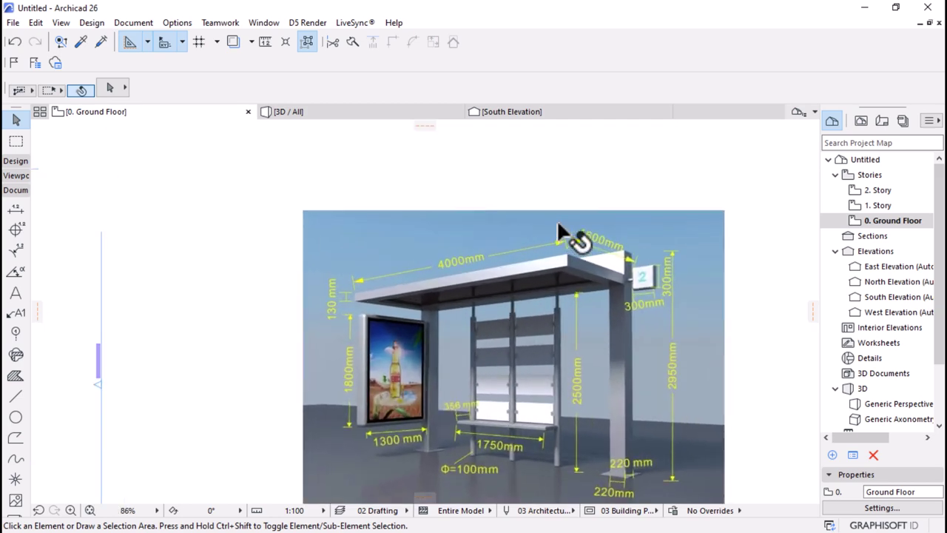
pyautogui.scroll(1, 646, 271)
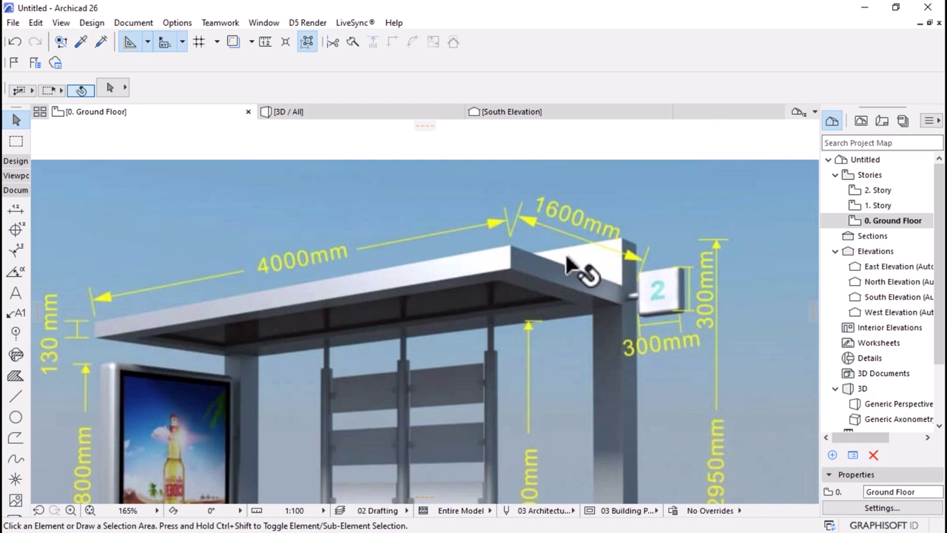
pyautogui.scroll(-5, 596, 252)
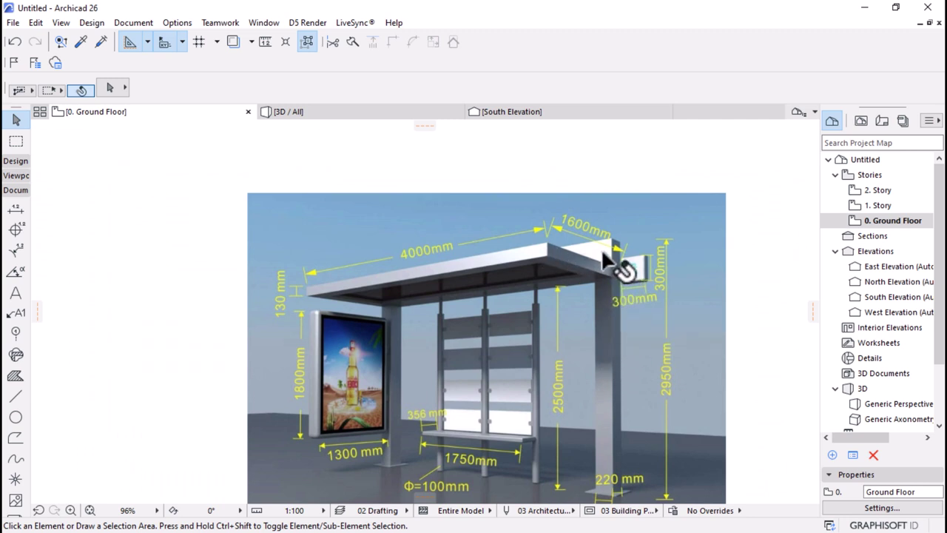
# - Start a beam on the ground floor plan with a default section of 220 x 220 mm
pyautogui.scroll(-8, 630, 288)
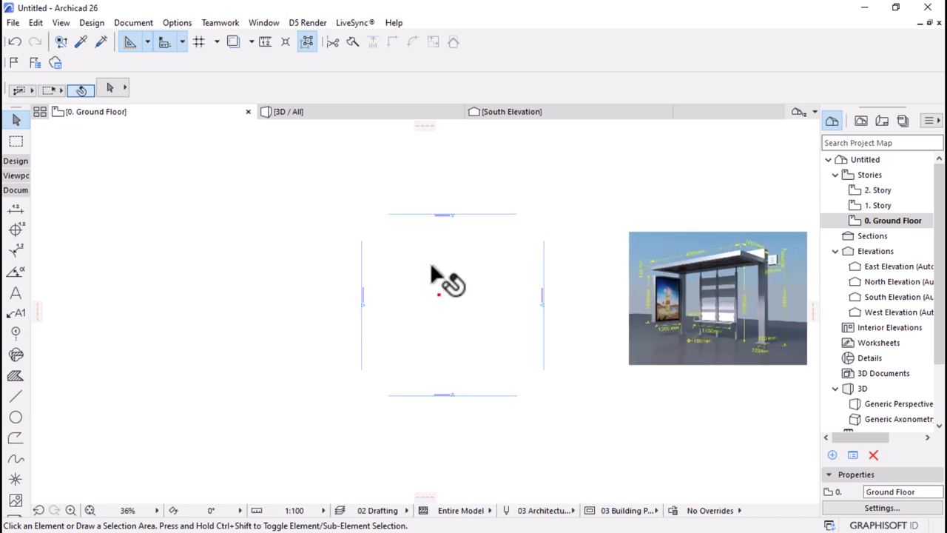
pyautogui.scroll(11, 444, 287)
pyautogui.click(18, 162)
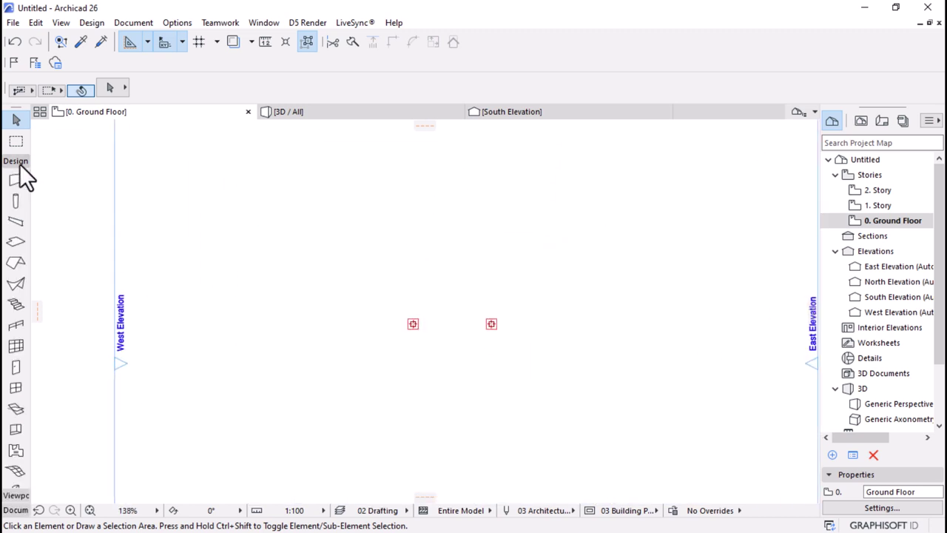
pyautogui.click(16, 221)
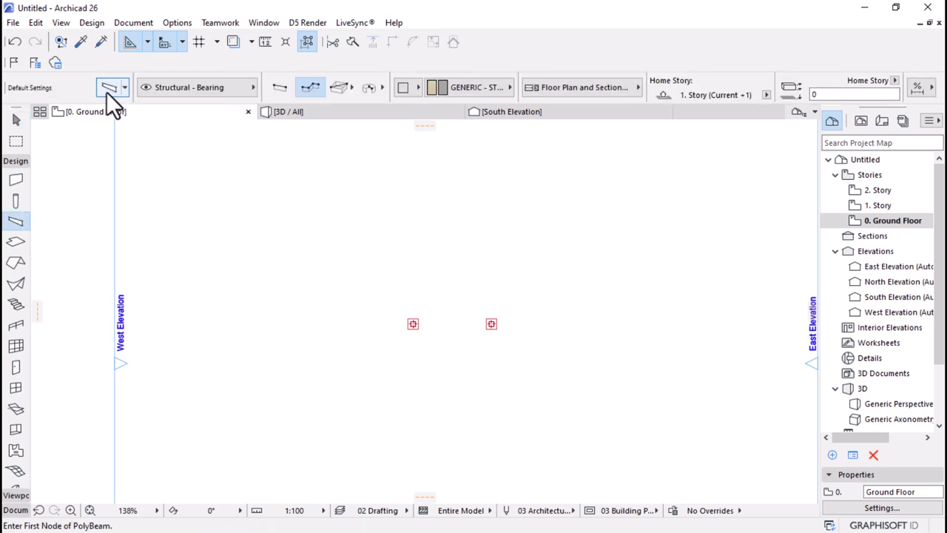
pyautogui.click(108, 89)
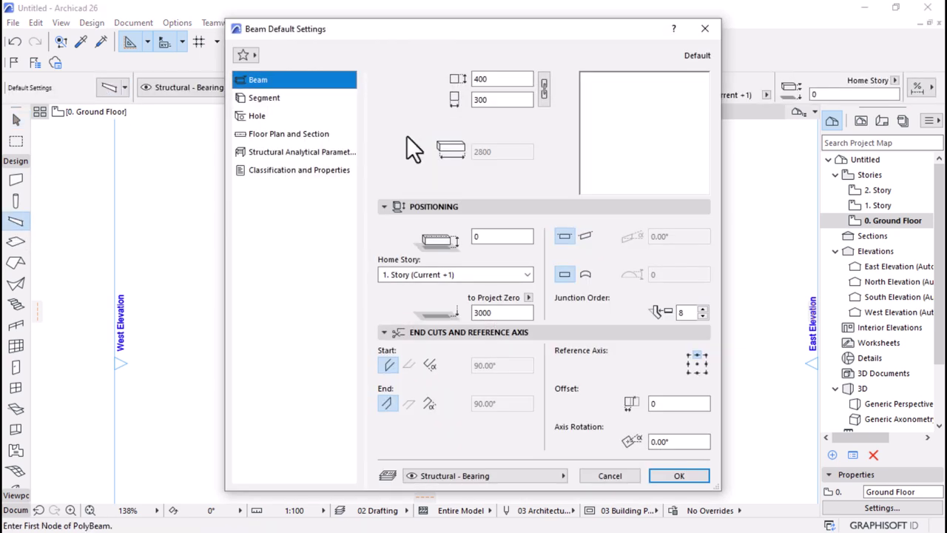
pyautogui.doubleClick(492, 78)
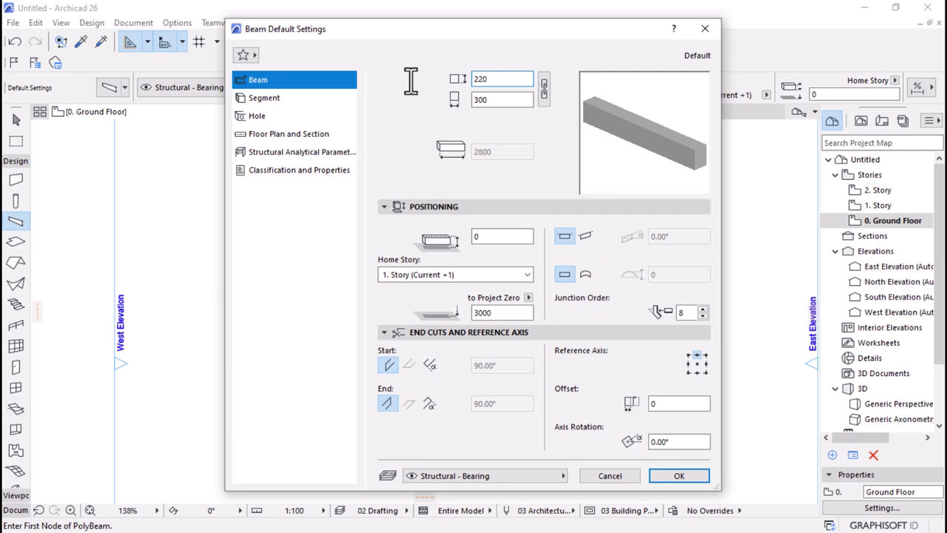
pyautogui.click(499, 99)
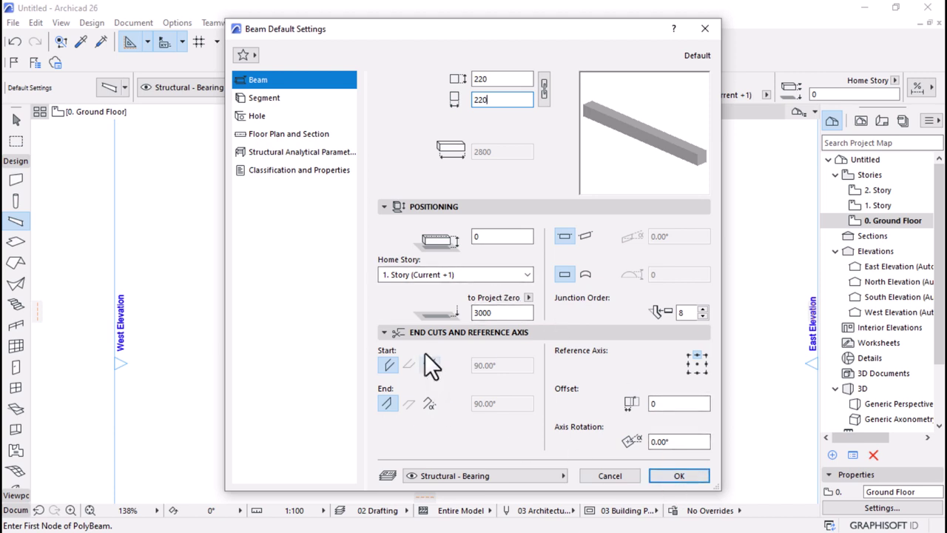
# - Set the beam segment's building material to Steel - Stainless
pyautogui.click(250, 98)
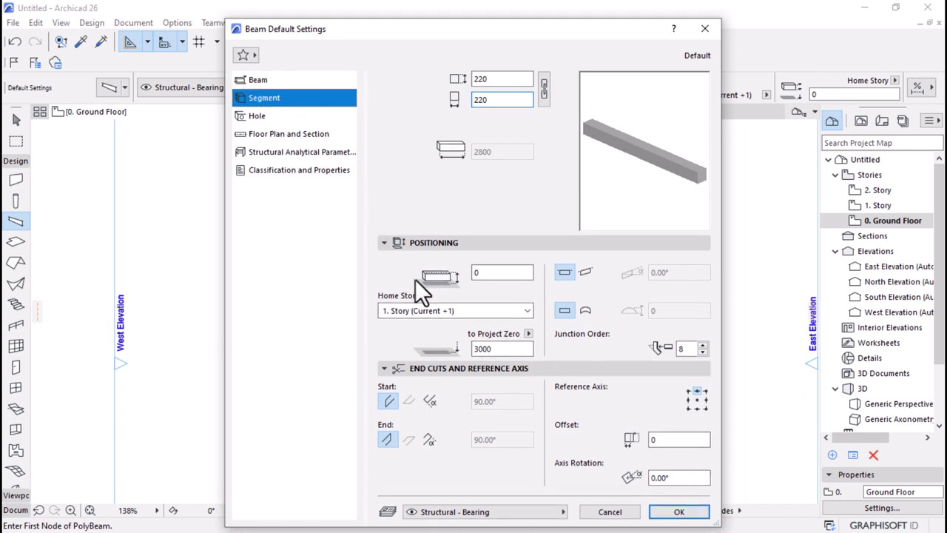
pyautogui.click(440, 251)
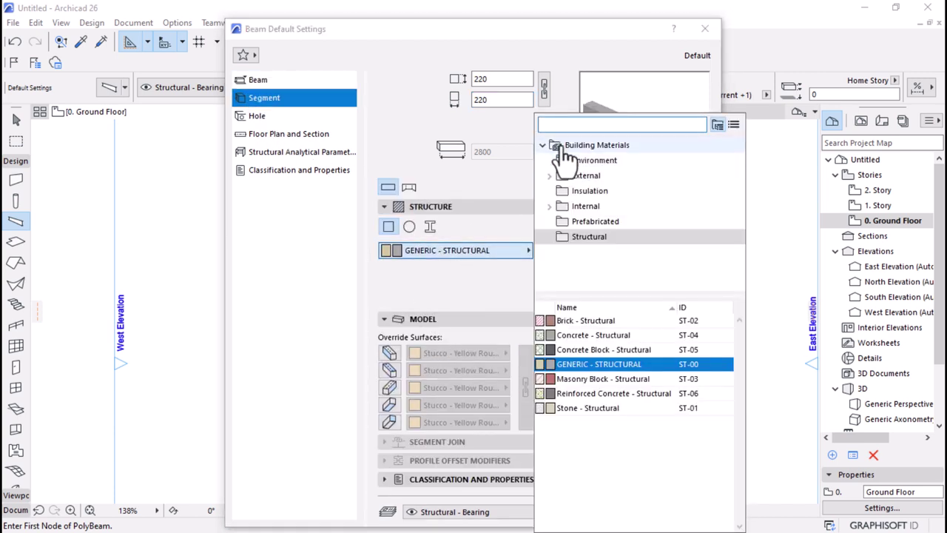
pyautogui.write('ste')
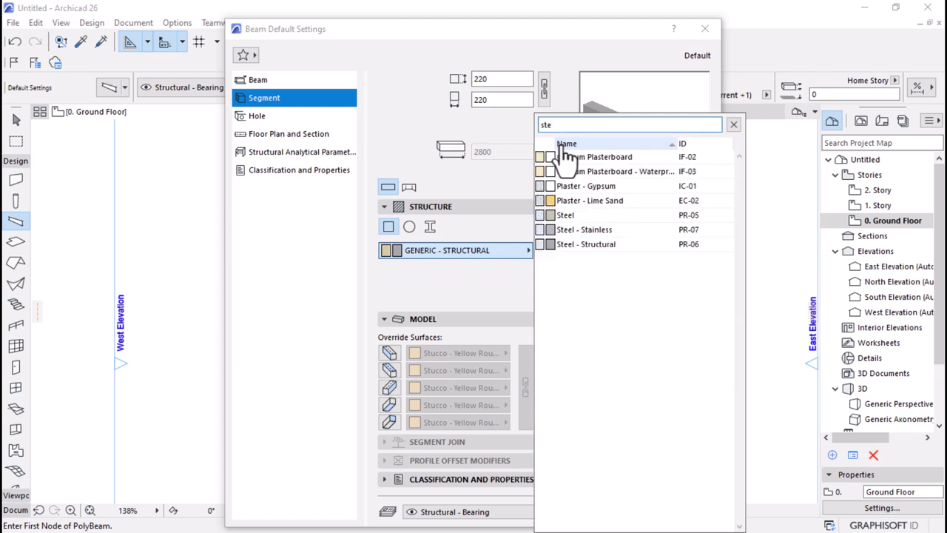
pyautogui.click(589, 231)
# - Override all five beam surfaces with linked Metal - Aluminium and accept the beam settings
pyautogui.click(389, 353)
pyautogui.click(389, 370)
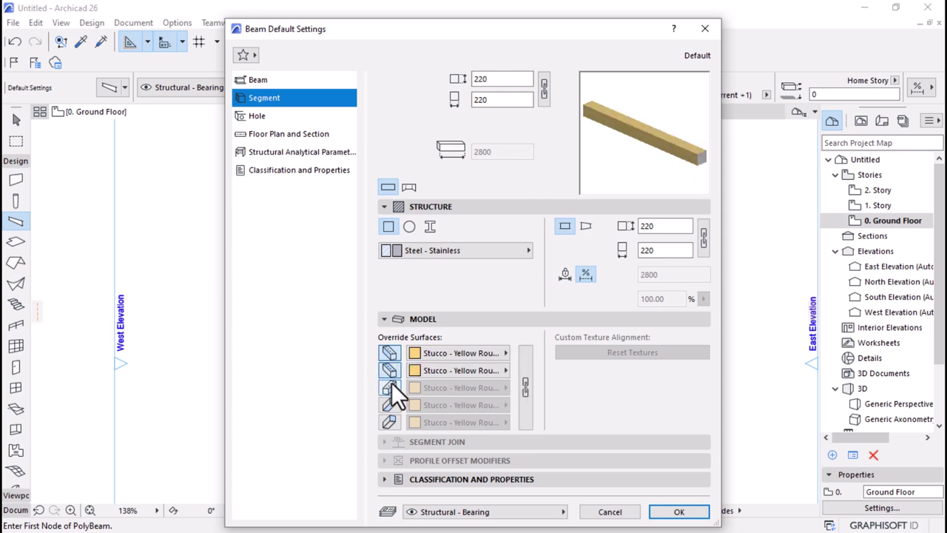
pyautogui.click(389, 387)
pyautogui.click(390, 405)
pyautogui.click(389, 422)
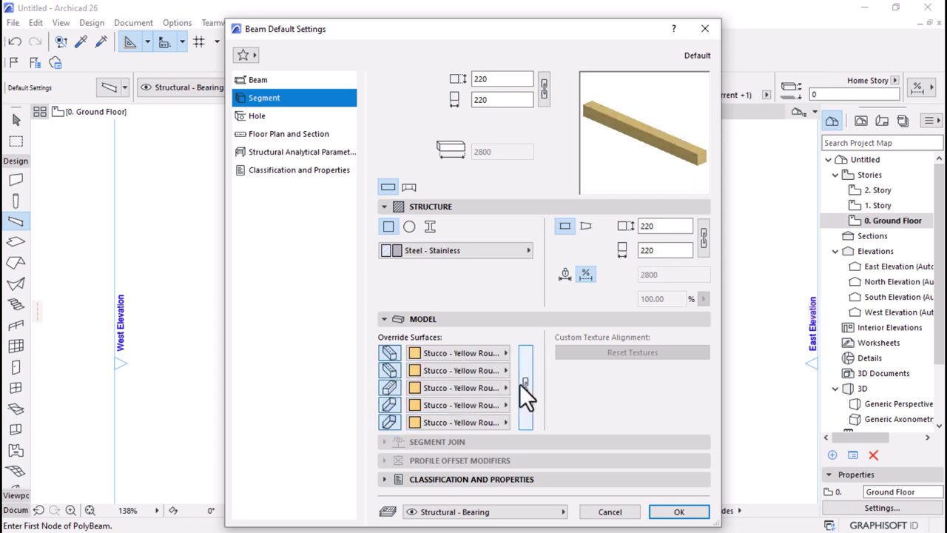
pyautogui.click(521, 384)
pyautogui.click(453, 353)
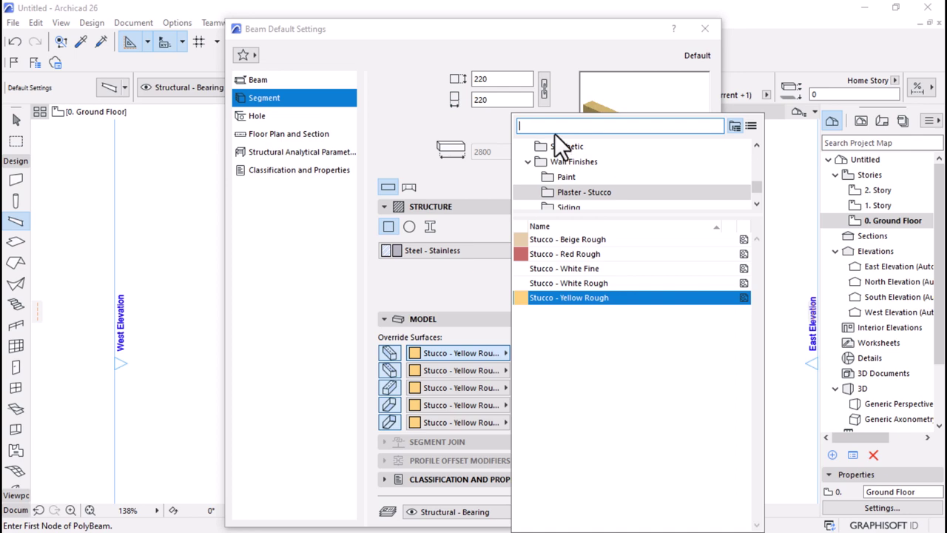
pyautogui.write('metal')
pyautogui.click(578, 185)
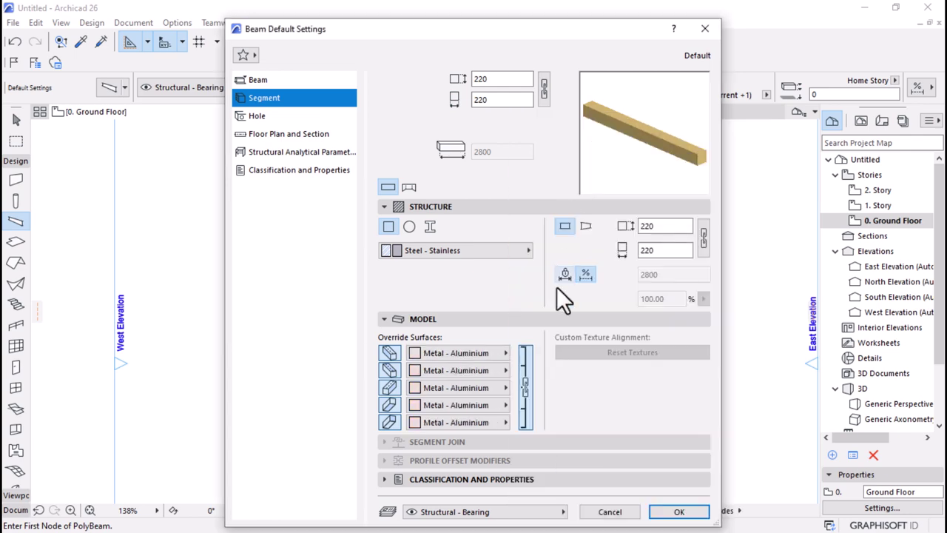
pyautogui.click(679, 512)
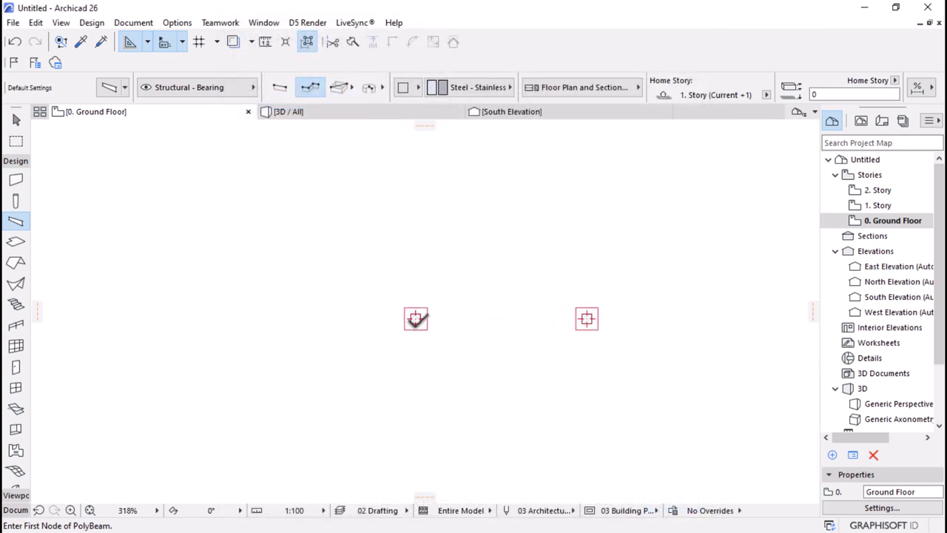
# - Draw the beam horizontally from the left column's centre to the right column's outer edge, 3890 mm long, and complete it
pyautogui.scroll(4, 415, 318)
pyautogui.click(419, 295)
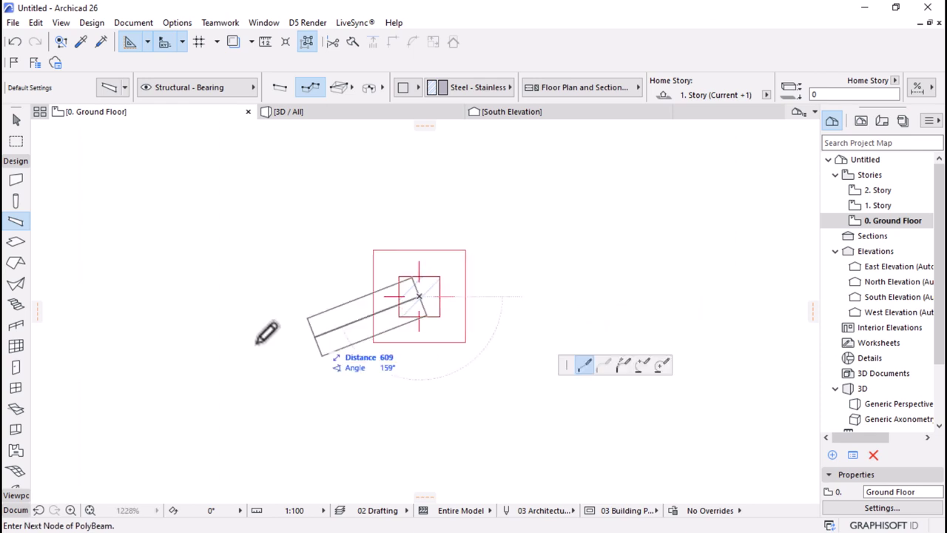
pyautogui.scroll(-2, 259, 341)
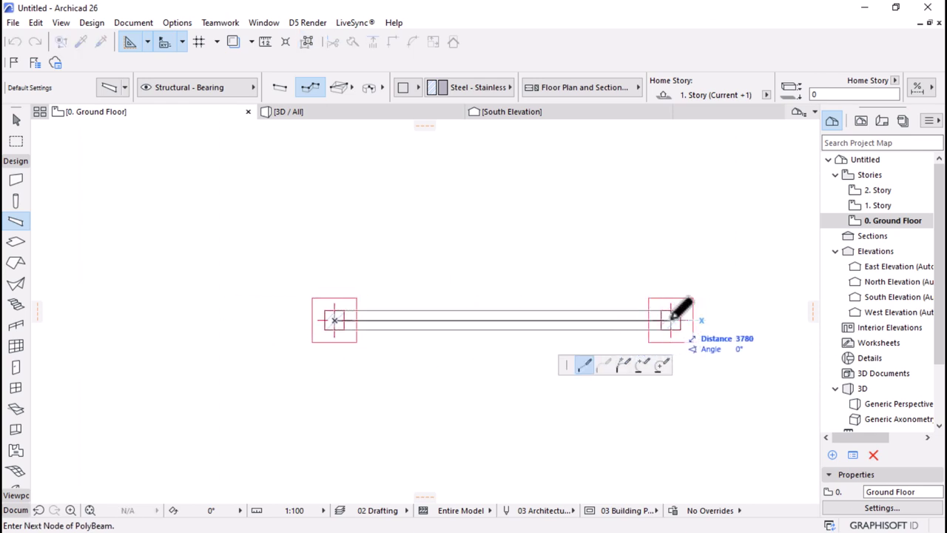
pyautogui.scroll(2, 682, 304)
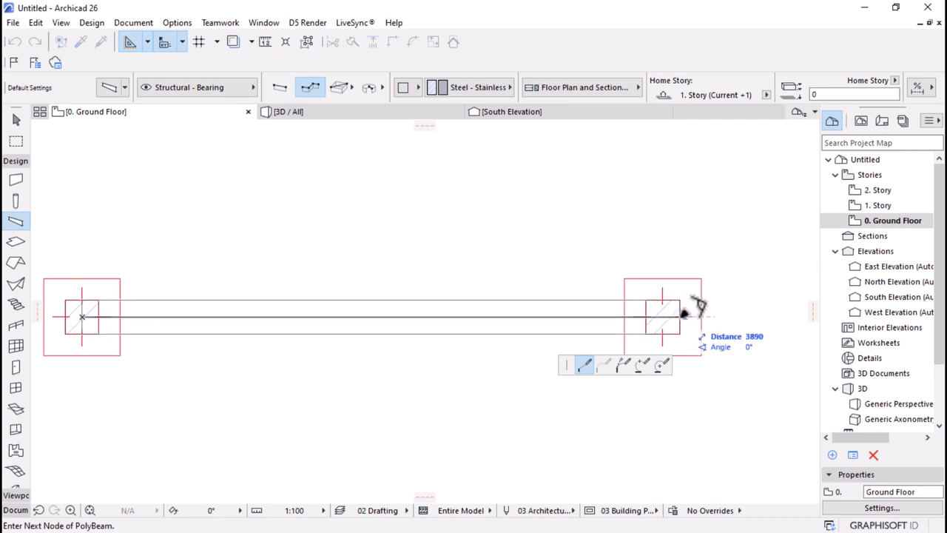
pyautogui.click(679, 317)
pyautogui.rightClick(707, 233)
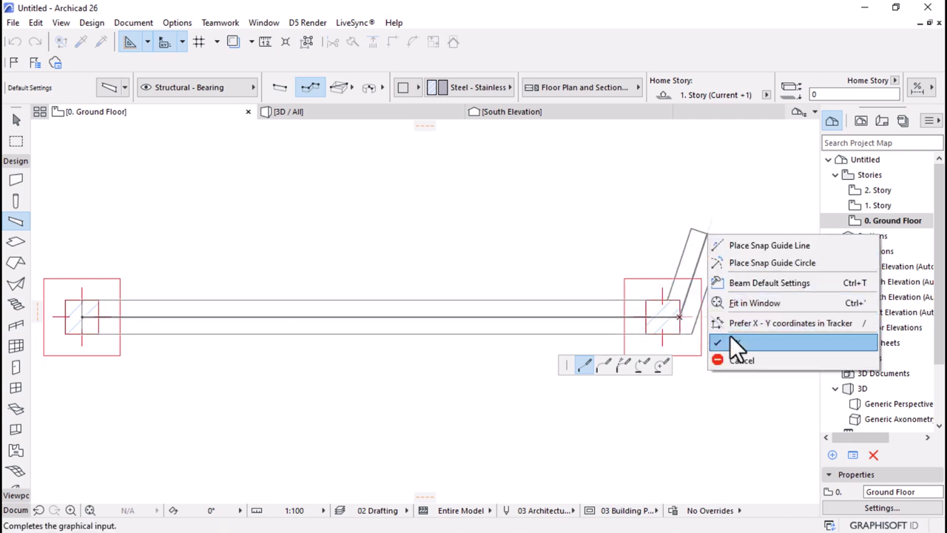
pyautogui.click(730, 334)
# - Stretch the beam's left end from the left column's centre to that column's outer edge, and deselect the beam
pyautogui.scroll(-2, 729, 336)
pyautogui.scroll(5, 414, 329)
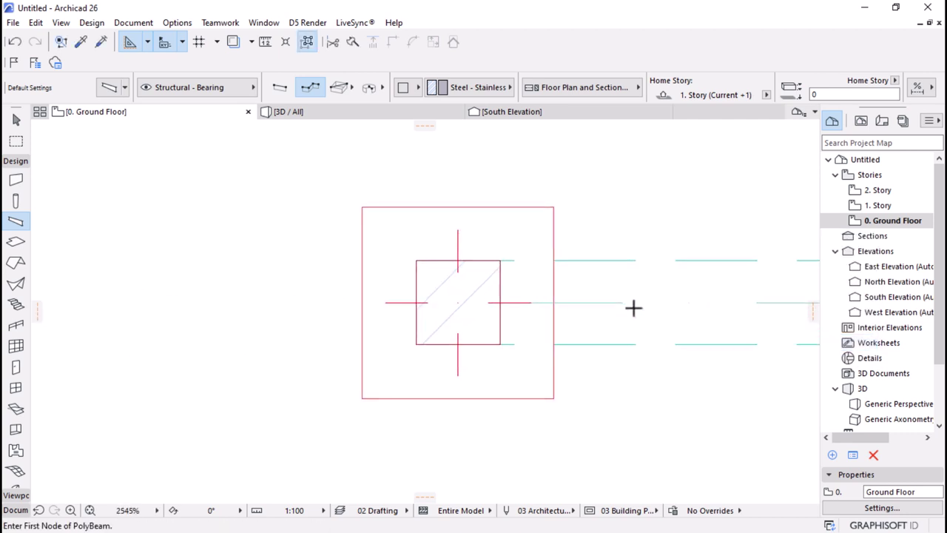
pyautogui.keyDown('shift'); pyautogui.click(504, 314); pyautogui.keyUp('shift')
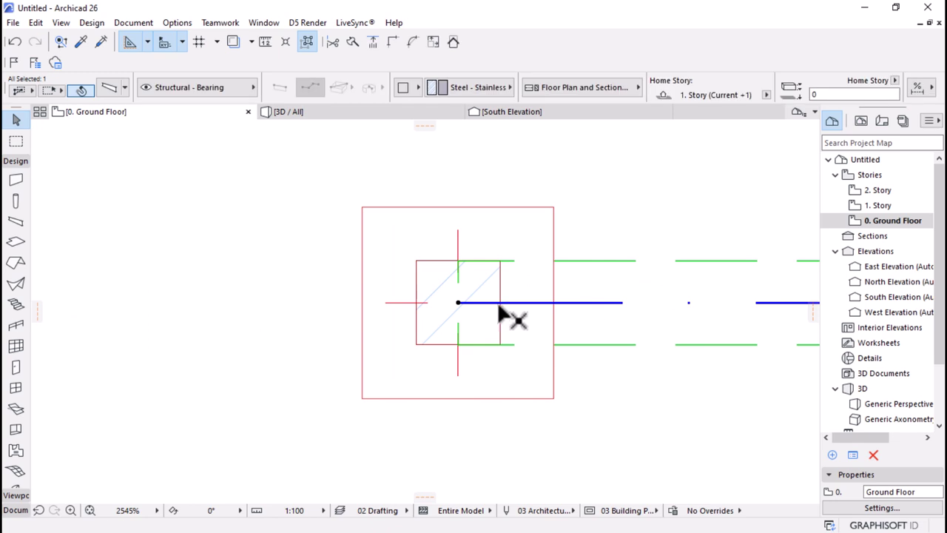
pyautogui.click(459, 304)
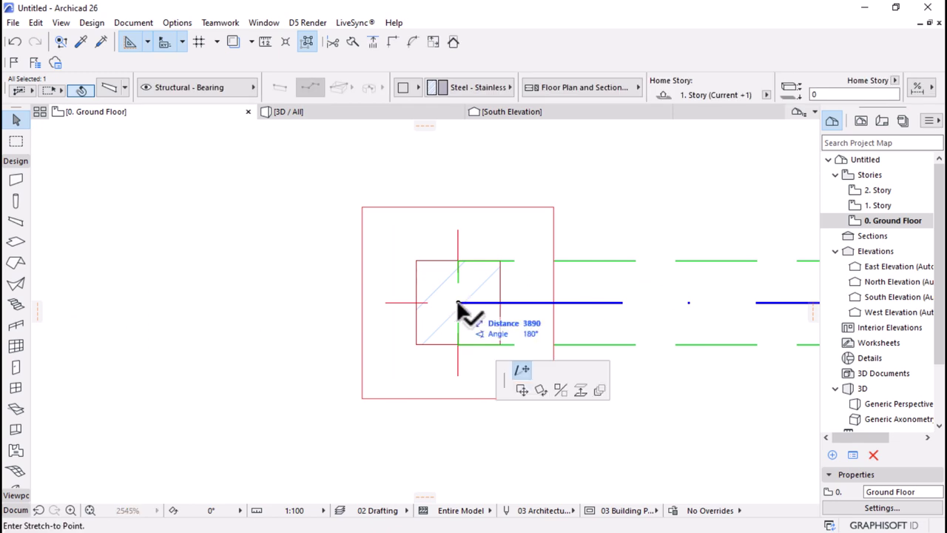
pyautogui.click(420, 299)
pyautogui.click(96, 300)
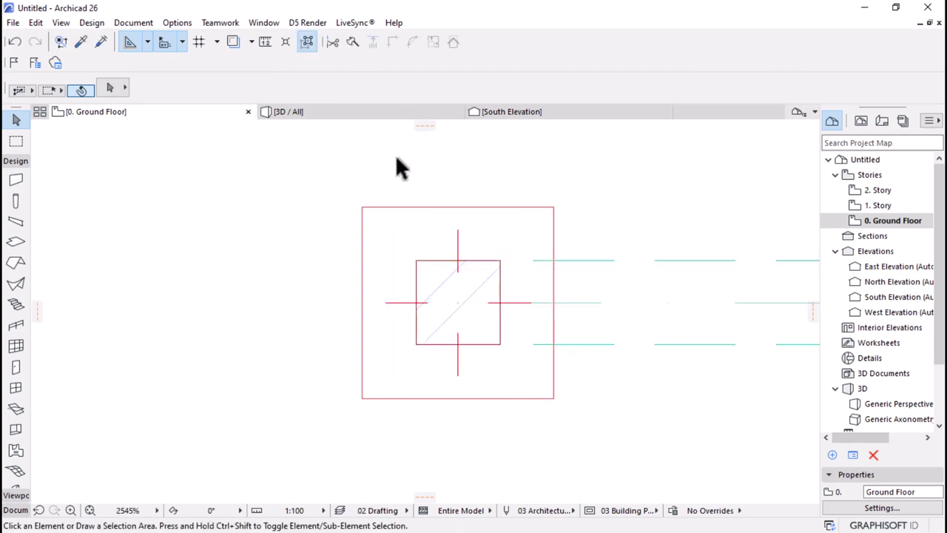
# - Inspect the beam's fit on the two columns in the 3D model from several angles
pyautogui.click(303, 113)
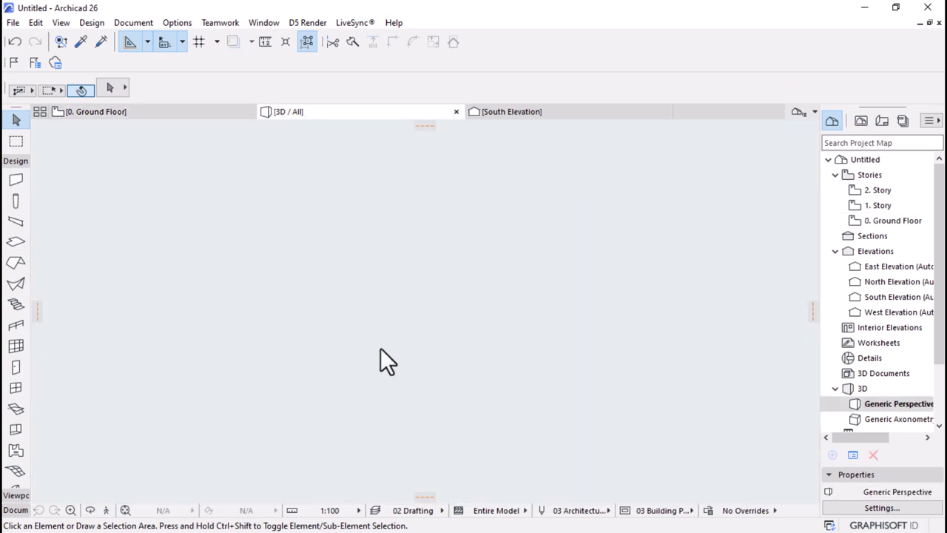
pyautogui.click(125, 510)
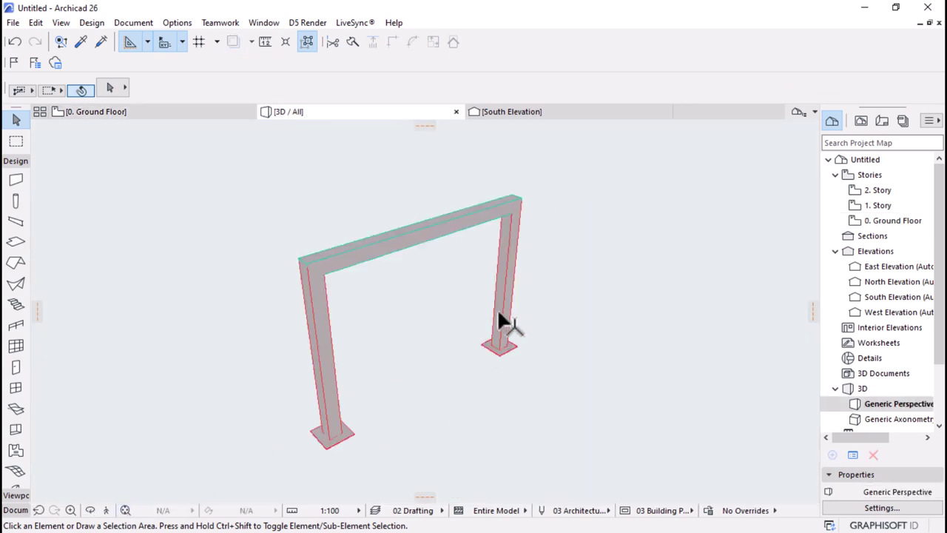
pyautogui.scroll(2, 307, 259)
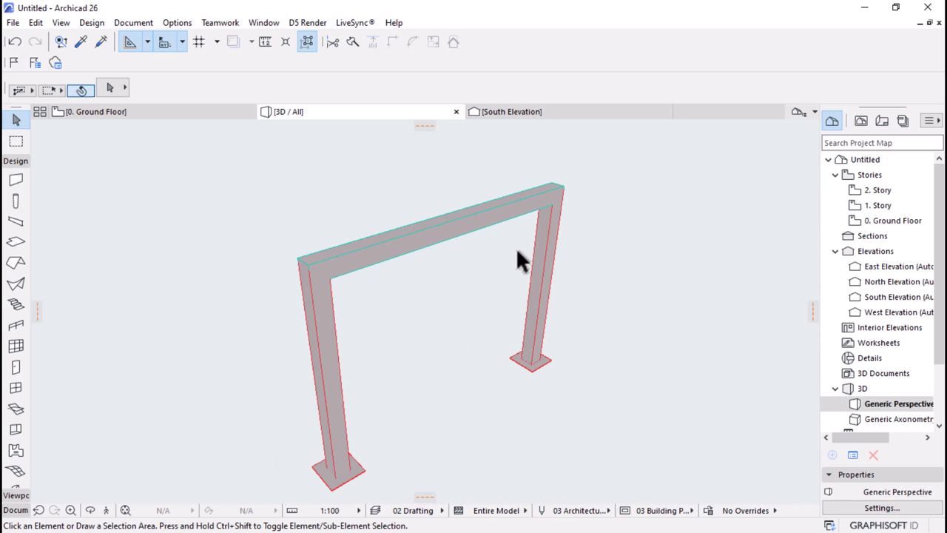
pyautogui.keyDown('shift'); pyautogui.moveTo(602, 359); pyautogui.dragTo(417, 301, button='middle'); pyautogui.keyUp('shift')
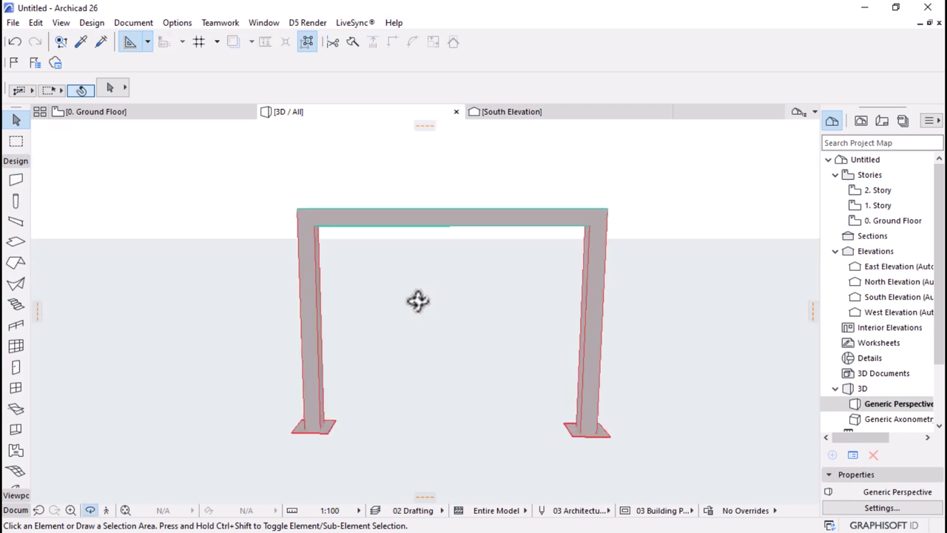
# - Examine the route number sign's size and its attachment to the column in the ground floor reference image
pyautogui.click(168, 114)
pyautogui.scroll(-10, 258, 284)
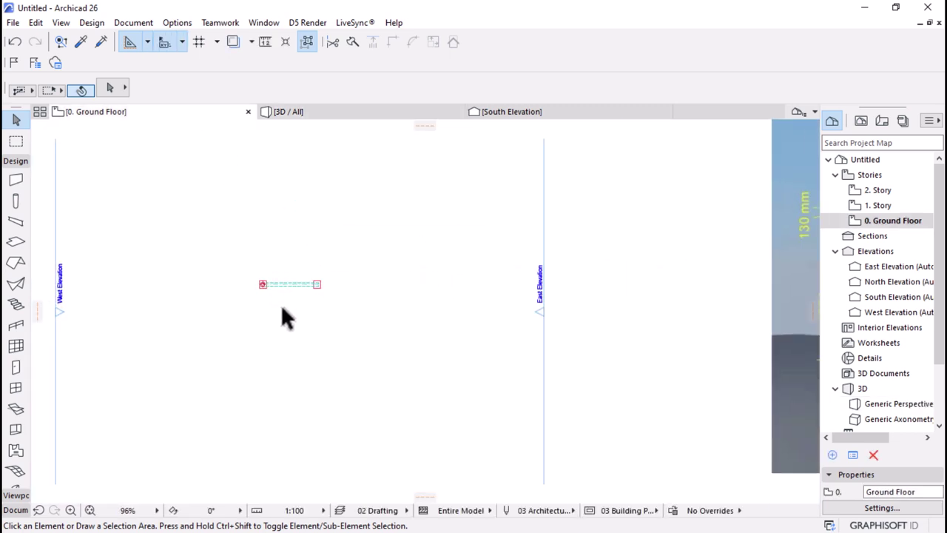
pyautogui.scroll(-4, 332, 296)
pyautogui.scroll(3, 488, 277)
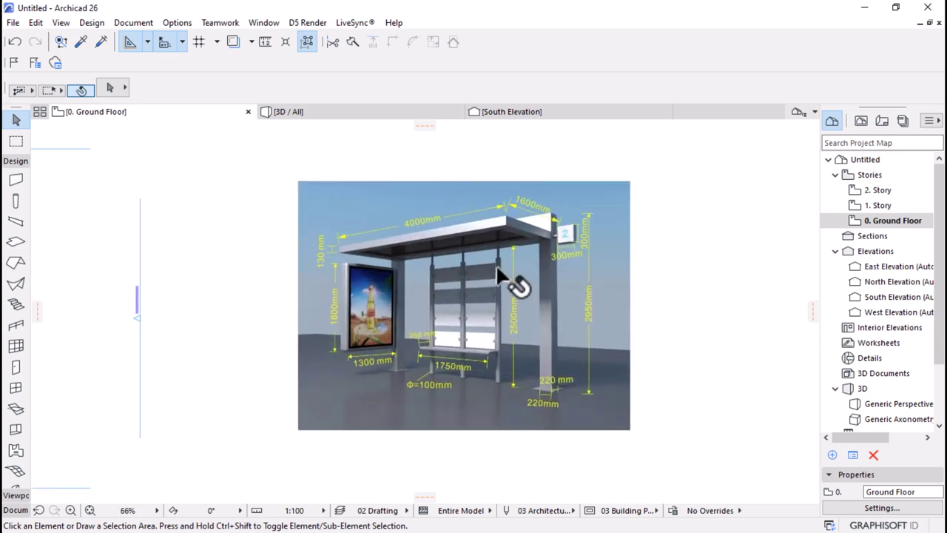
pyautogui.scroll(1, 484, 205)
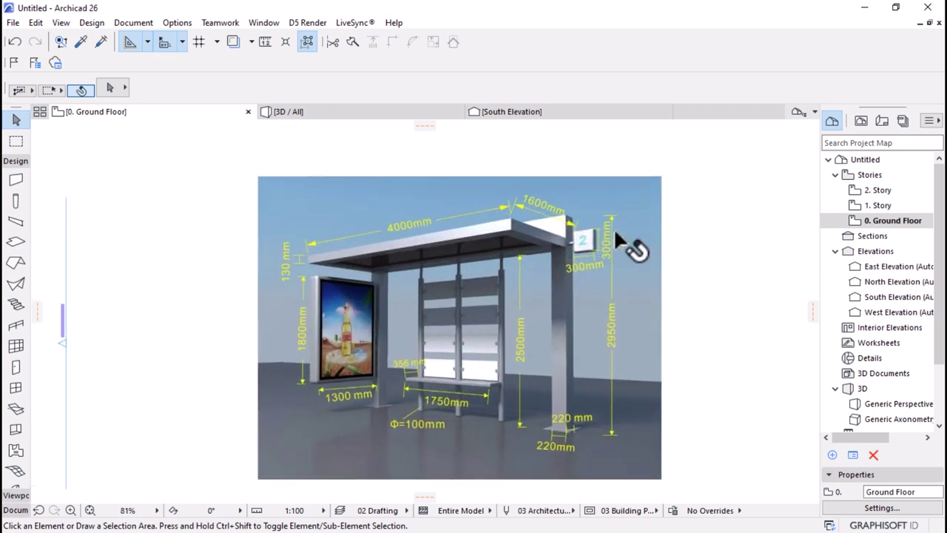
pyautogui.scroll(1, 613, 230)
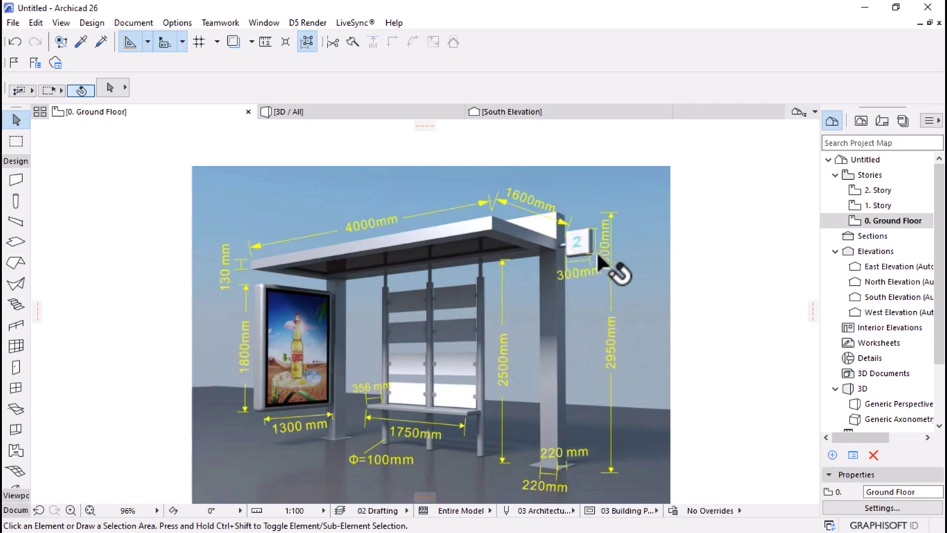
pyautogui.scroll(3, 588, 256)
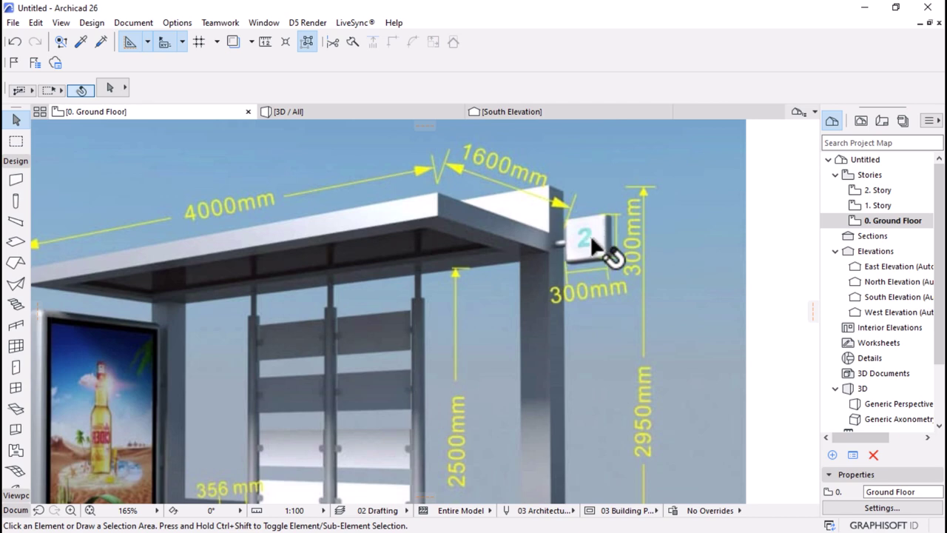
pyautogui.scroll(-4, 592, 244)
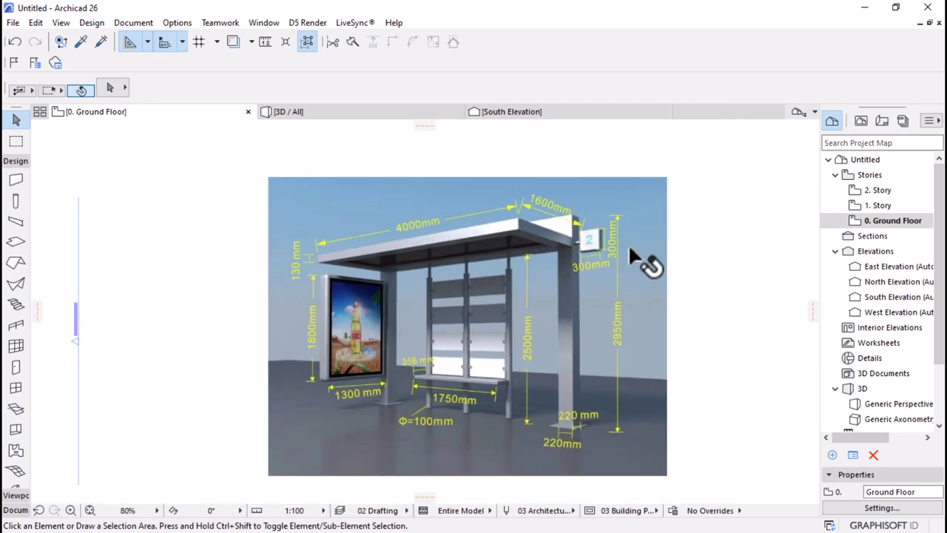
pyautogui.scroll(8, 592, 261)
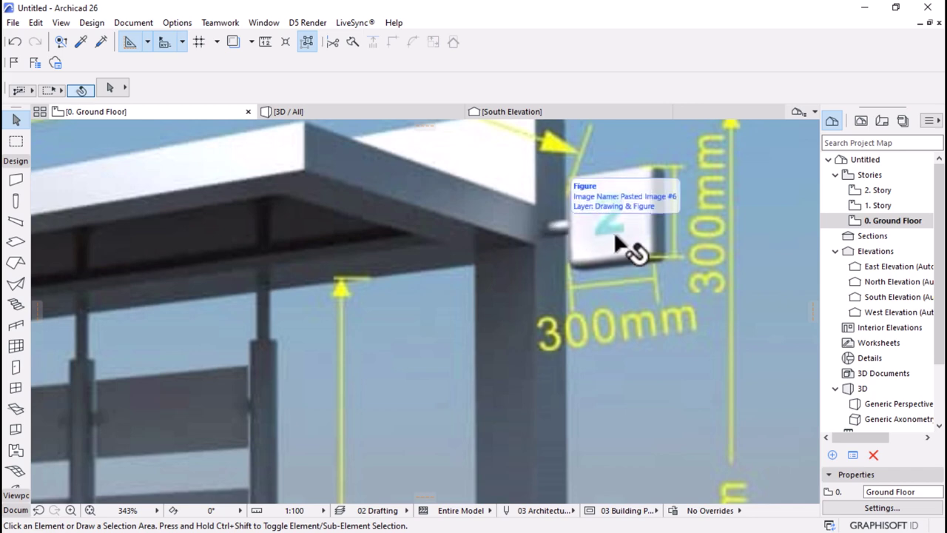
pyautogui.scroll(-5, 657, 263)
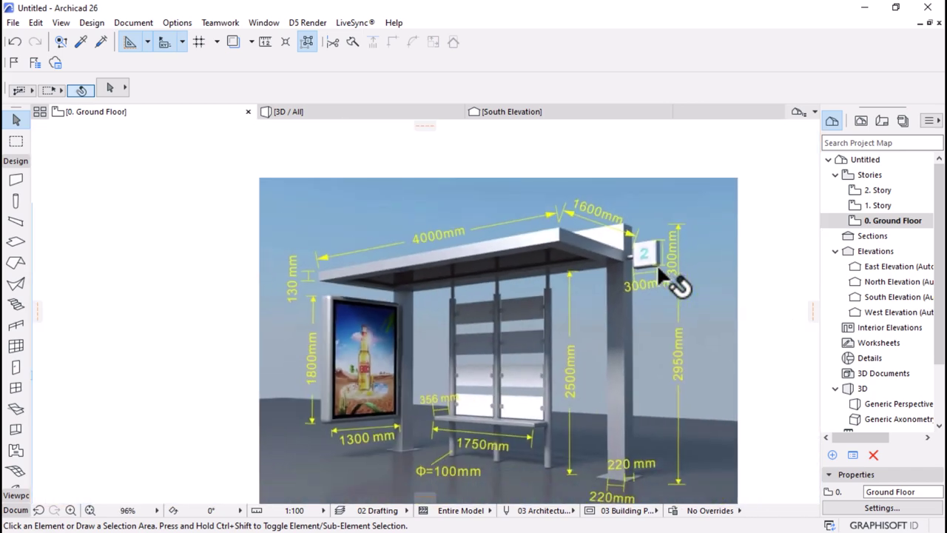
pyautogui.scroll(-3, 661, 278)
pyautogui.scroll(3, 462, 293)
pyautogui.scroll(-2, 444, 303)
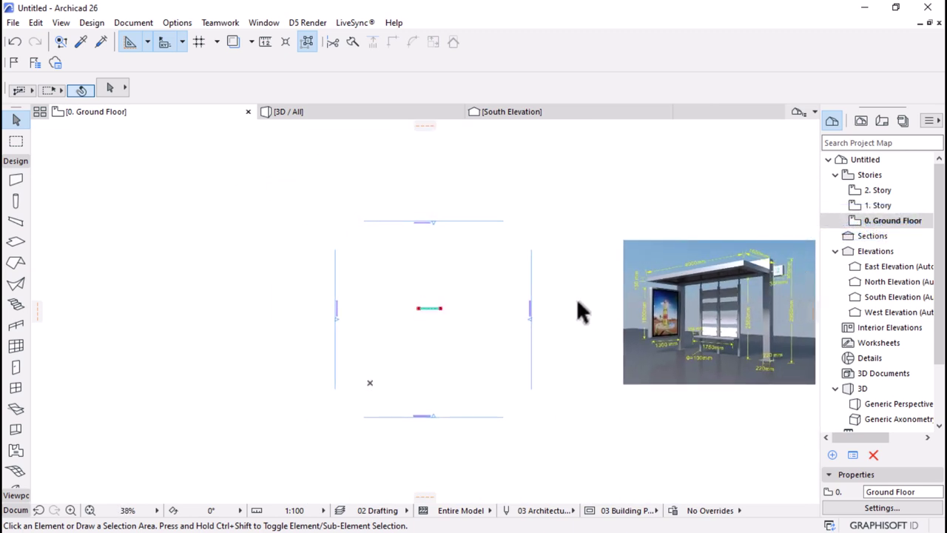
# - Place a copy of the beam in line with the original, starting at the outer edge of the right column's base plate
pyautogui.scroll(11, 444, 304)
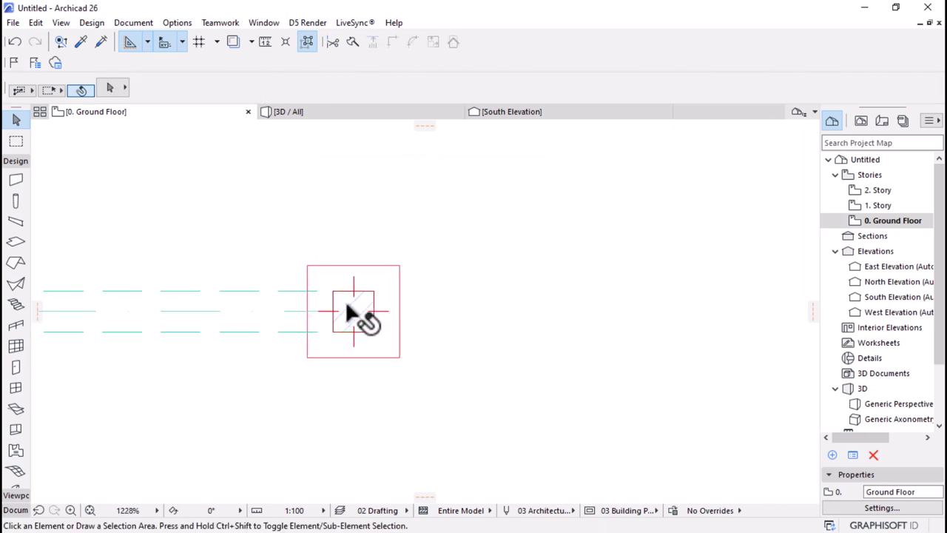
pyautogui.click(277, 291)
pyautogui.scroll(-1, 411, 311)
pyautogui.scroll(-1, 406, 310)
pyautogui.scroll(-1, 406, 315)
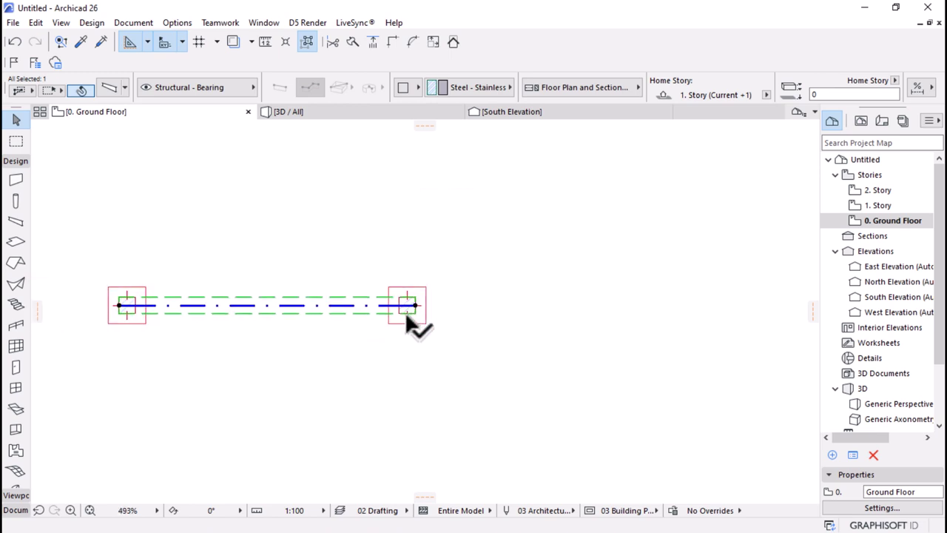
pyautogui.hotkey('ctrl', 'shift', 'd')
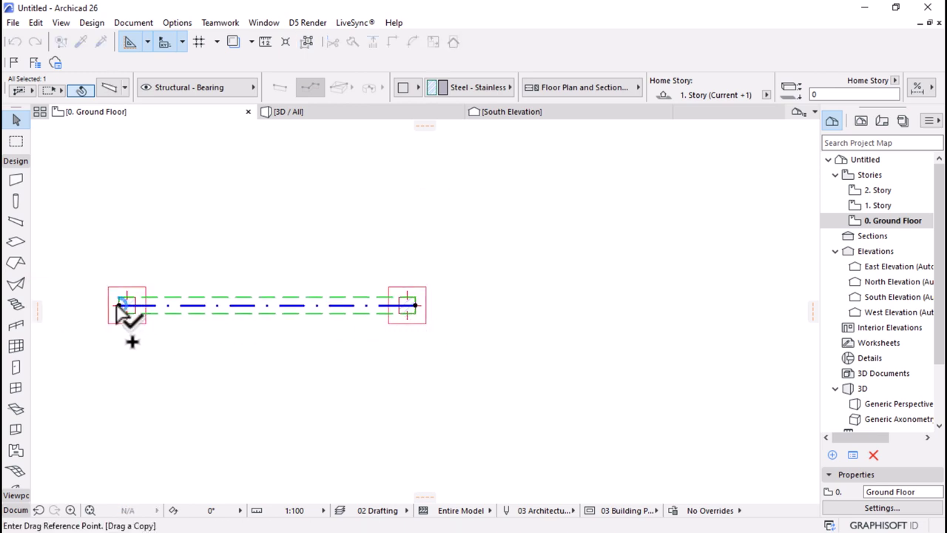
pyautogui.click(117, 304)
pyautogui.scroll(1, 469, 313)
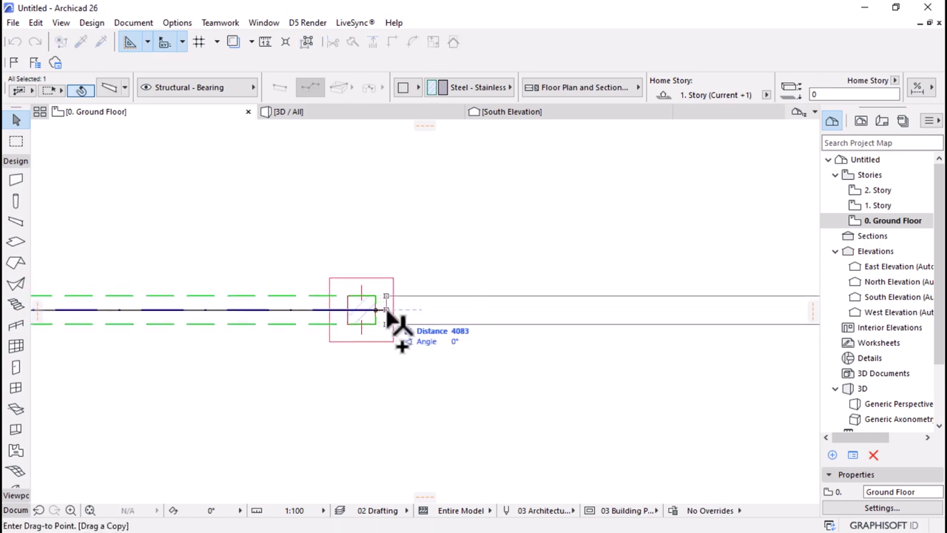
pyautogui.click(386, 310)
pyautogui.scroll(-3, 353, 304)
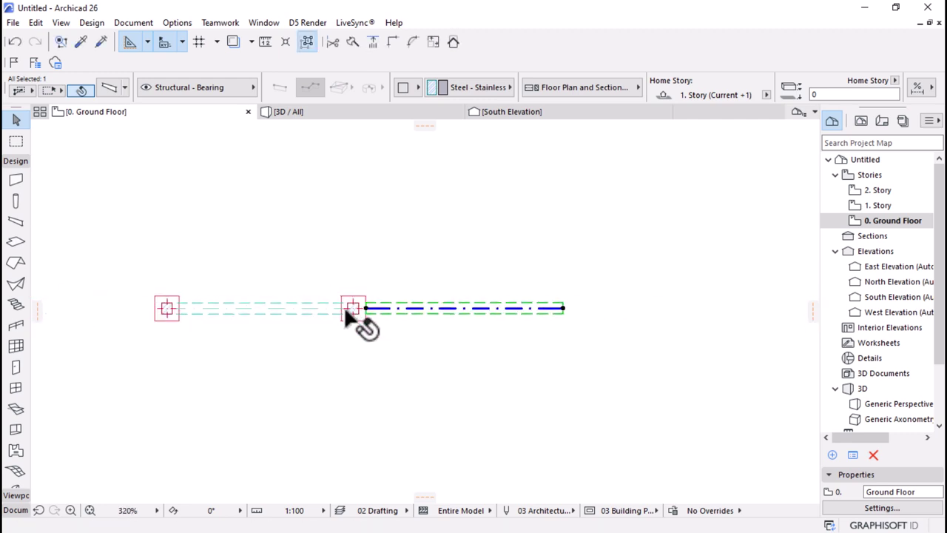
pyautogui.click(536, 308)
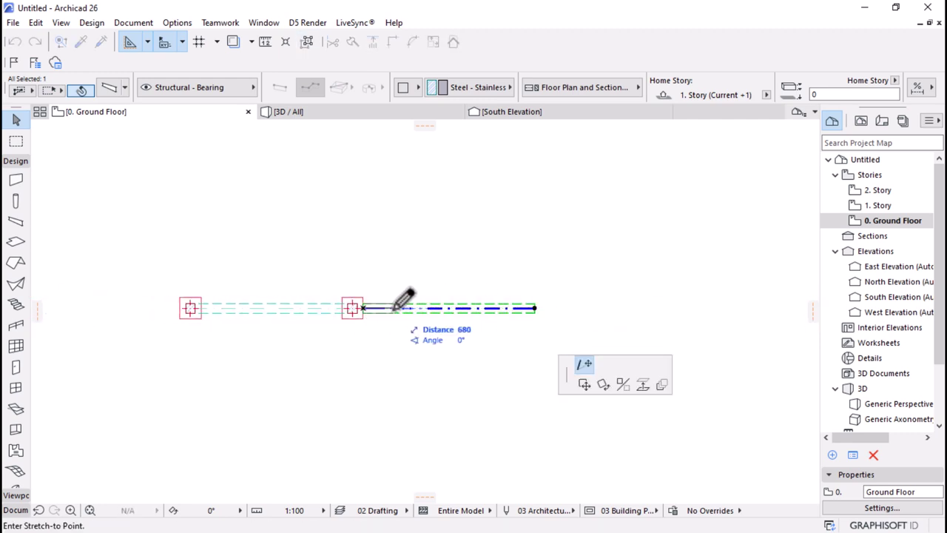
pyautogui.press('Escape')
pyautogui.press('Escape')
# - Shorten the copied beam to a small stub next to the right column's base plate by stretching its far end inward
pyautogui.scroll(-10, 373, 296)
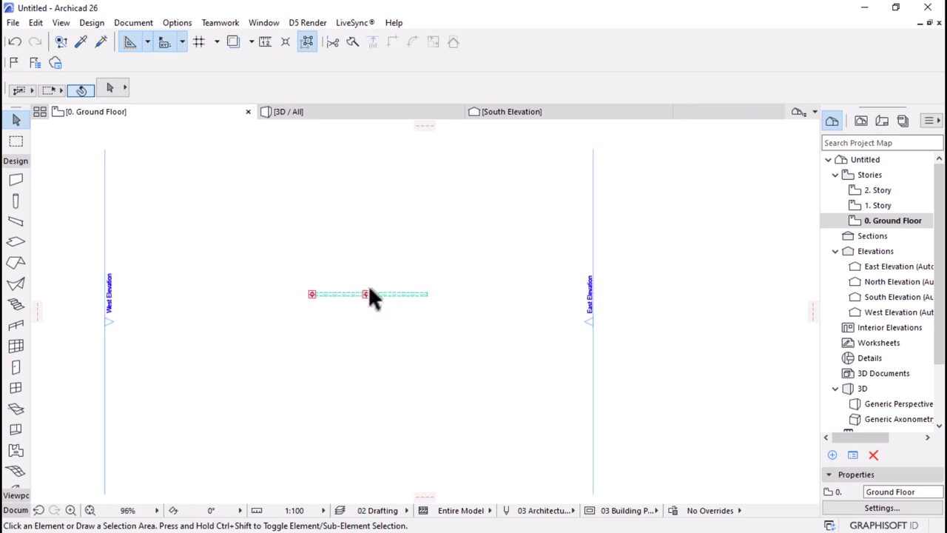
pyautogui.scroll(4, 631, 261)
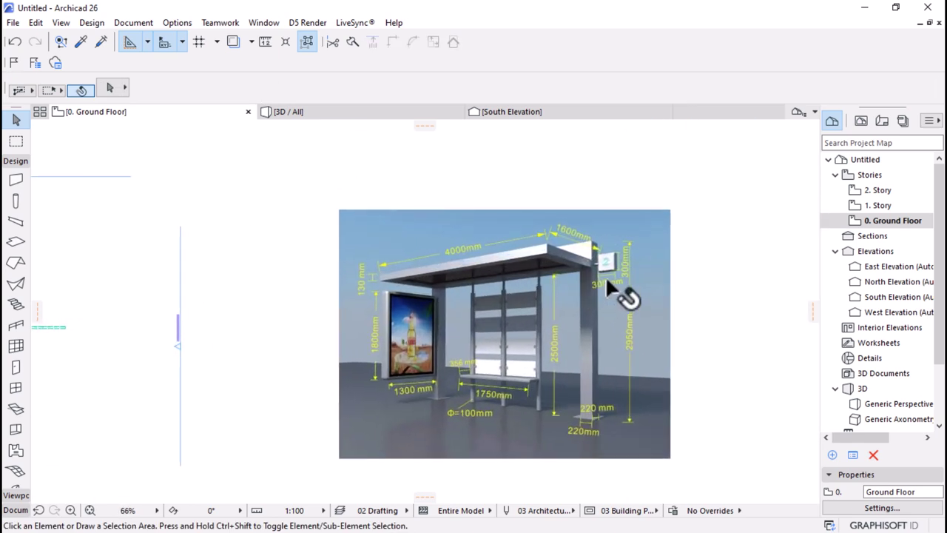
pyautogui.scroll(-4, 623, 296)
pyautogui.scroll(7, 429, 284)
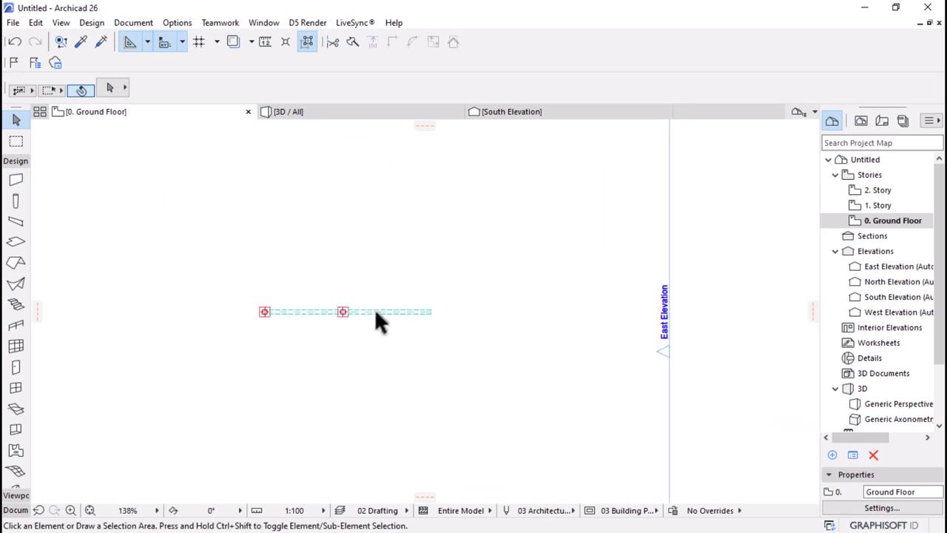
pyautogui.click(414, 311)
pyautogui.click(432, 311)
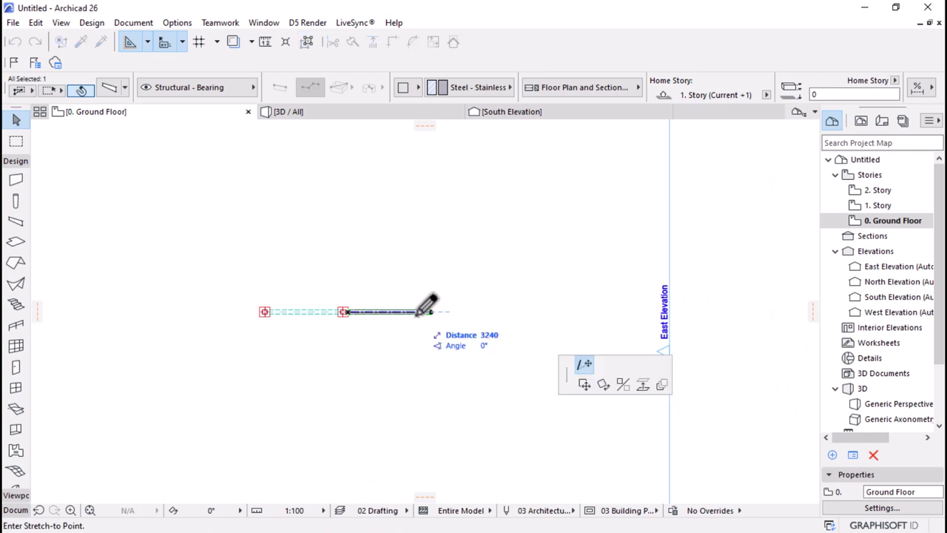
pyautogui.click(345, 312)
pyautogui.scroll(5, 347, 311)
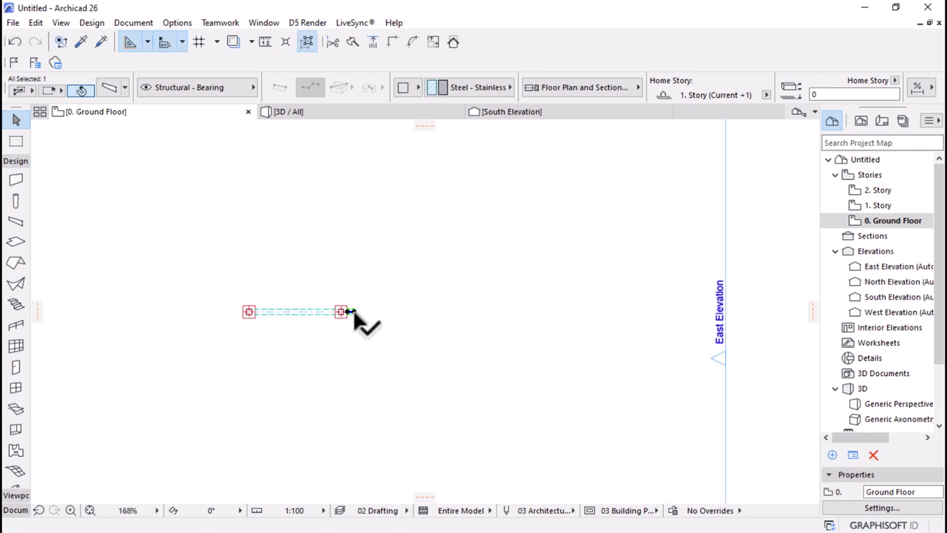
# - Examine the number sign's dimensions and mounting bracket in the reference image, and return to the beam stub
pyautogui.scroll(-10, 229, 280)
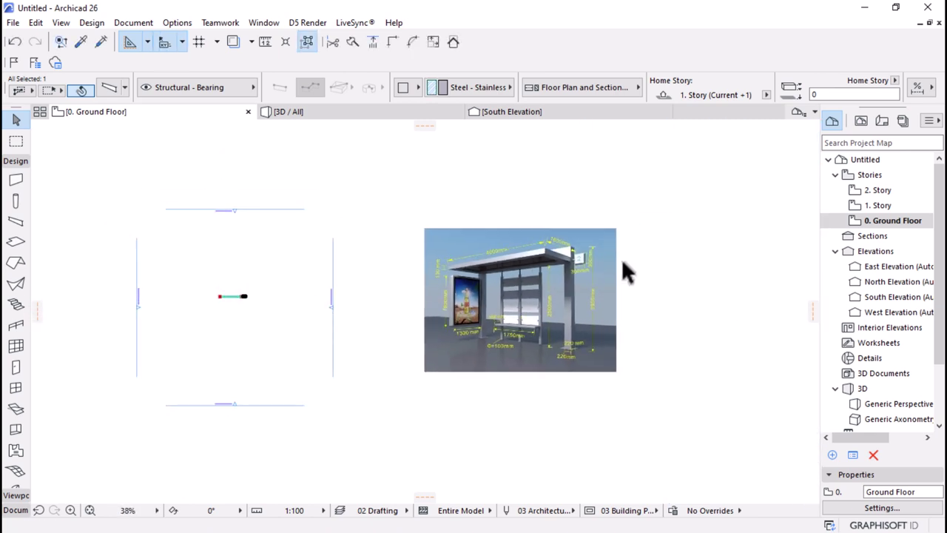
pyautogui.scroll(2, 622, 258)
pyautogui.scroll(6, 518, 270)
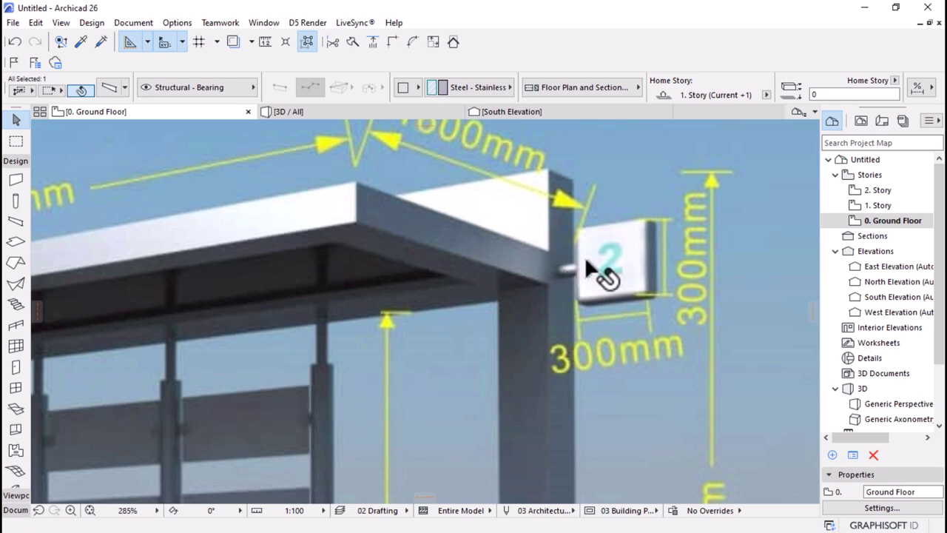
pyautogui.scroll(-8, 666, 255)
pyautogui.scroll(15, 326, 300)
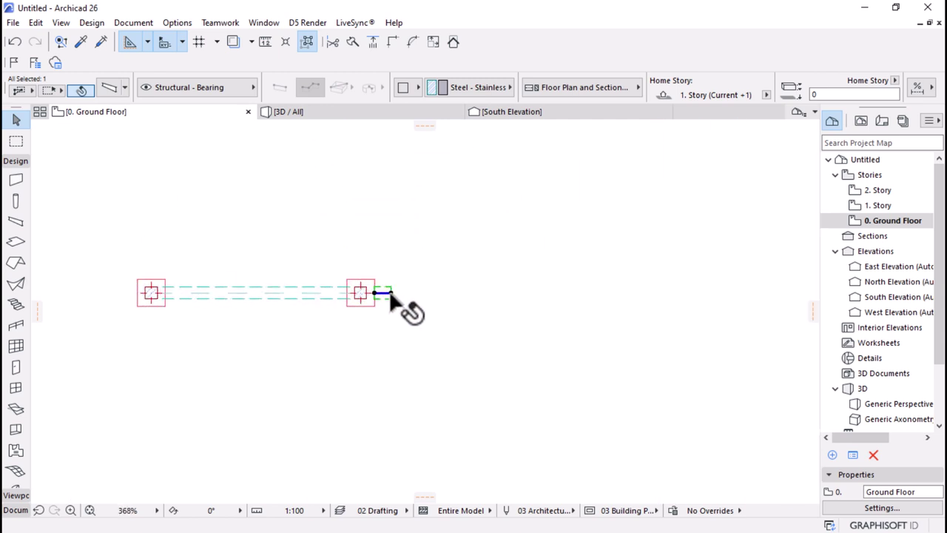
# - Move the beam stub outward so it stands about 100 mm clear of the right column's base plate
pyautogui.hotkey('ctrl', 'd')
pyautogui.click(357, 290)
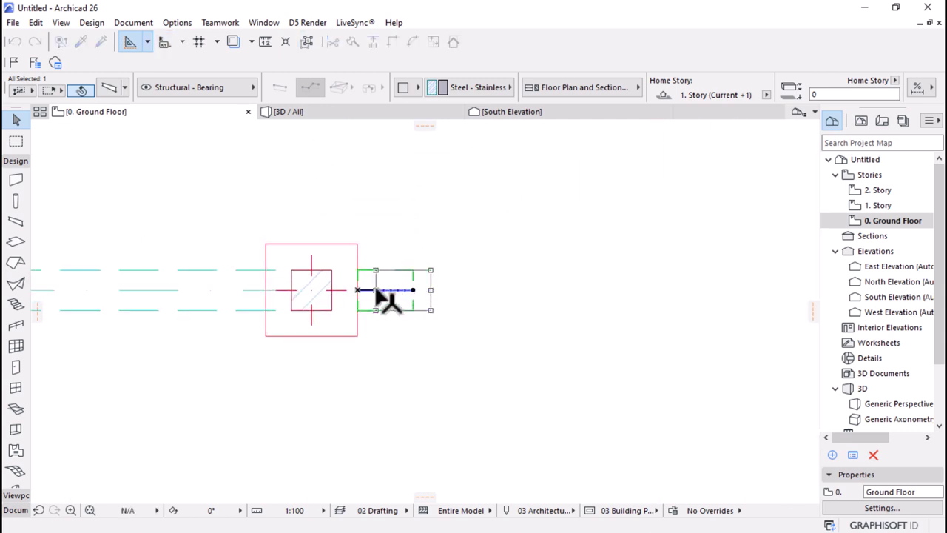
pyautogui.click(375, 290)
# - Copy the stub back to the base plate's edge and shorten the copy so it only fills the gap up to the original
pyautogui.hotkey('ctrl', 'shift', 'd')
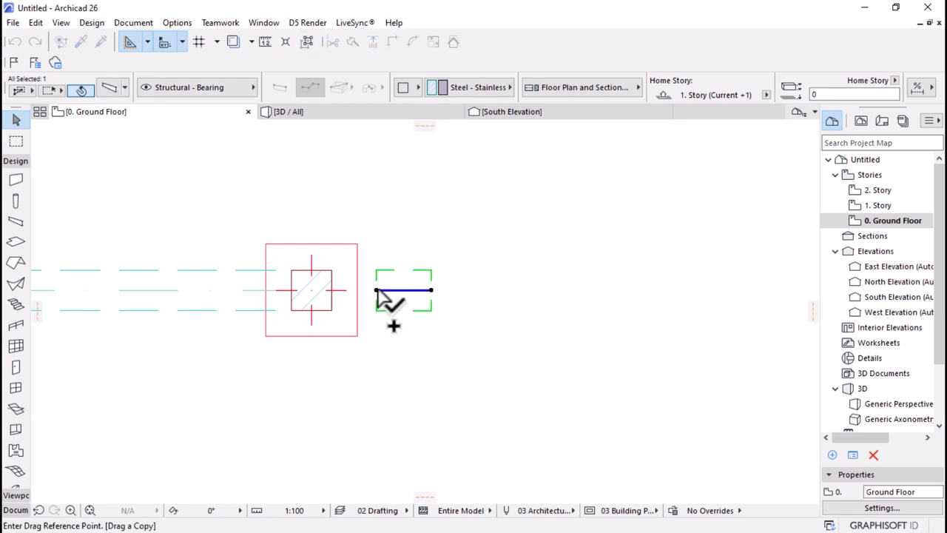
pyautogui.click(376, 290)
pyautogui.click(358, 290)
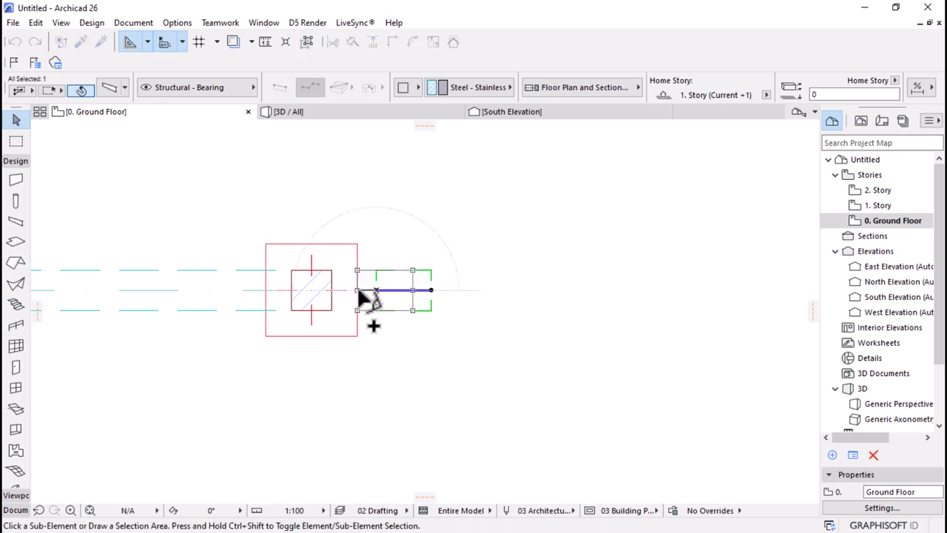
pyautogui.click(412, 290)
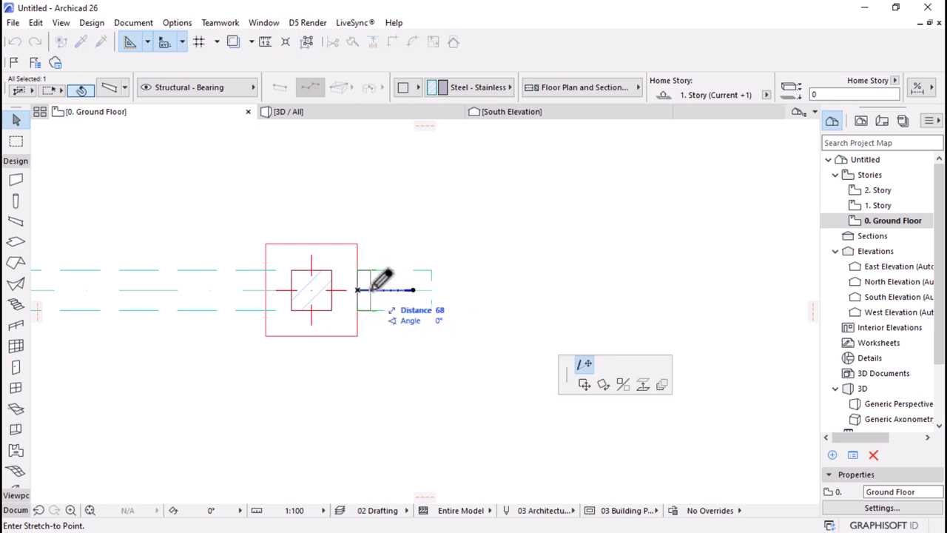
pyautogui.click(376, 289)
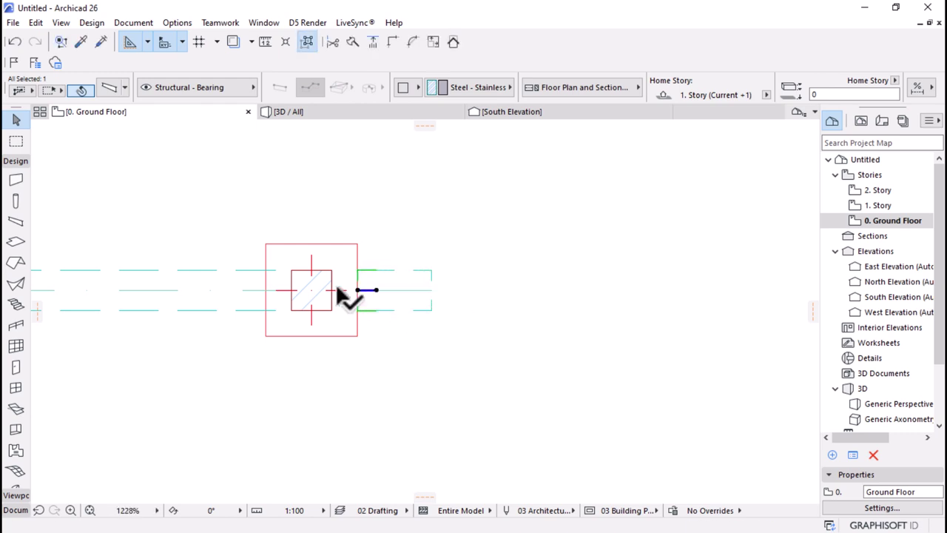
# - Change the short connector beam to a circular cross-section with a diameter of 50 mm
pyautogui.scroll(3, 344, 295)
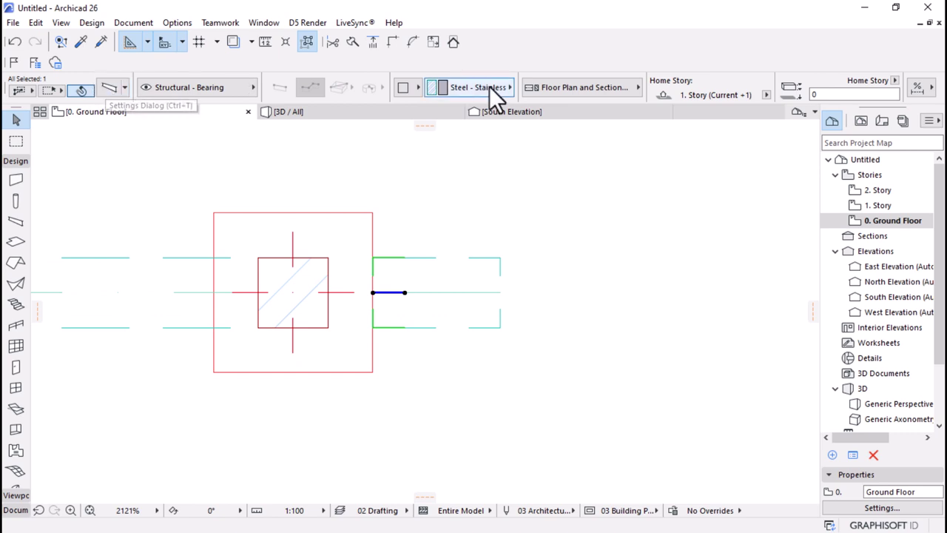
pyautogui.click(416, 89)
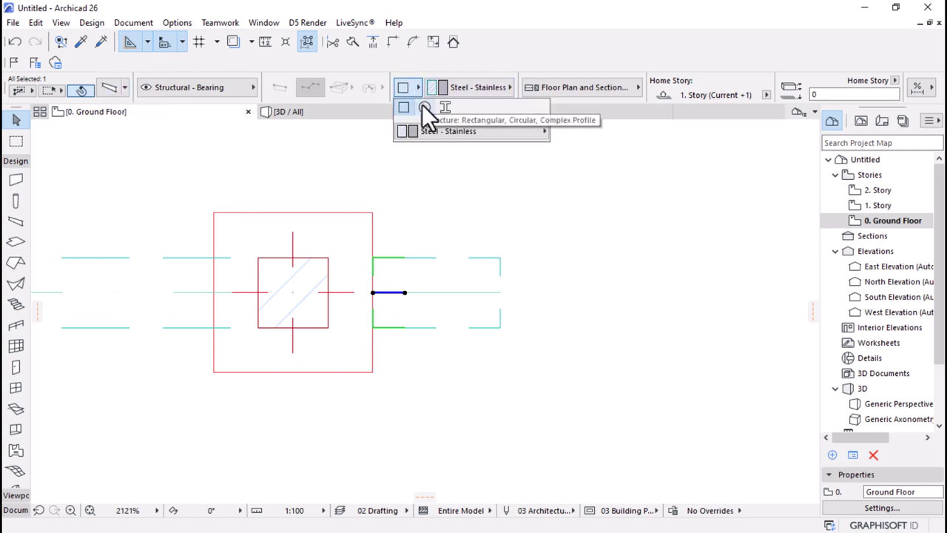
pyautogui.click(423, 107)
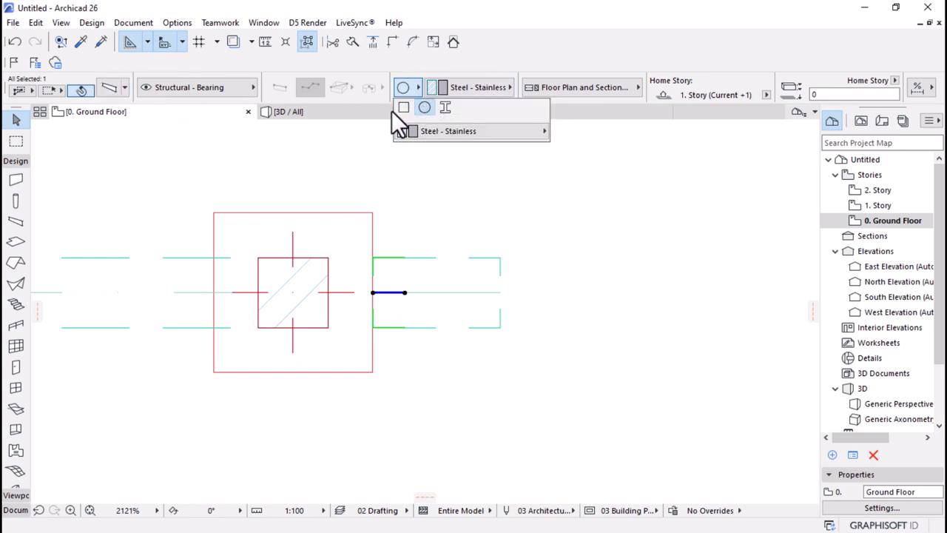
pyautogui.click(108, 88)
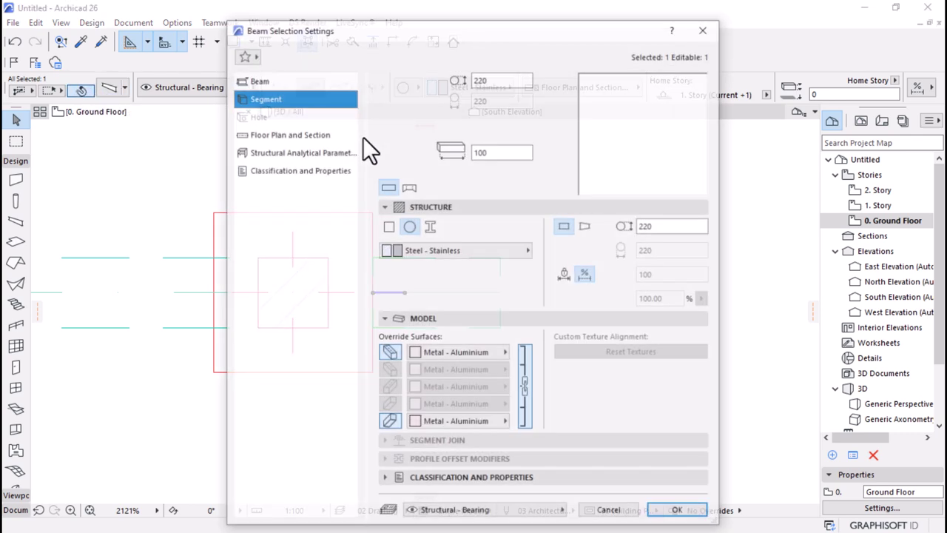
pyautogui.doubleClick(506, 78)
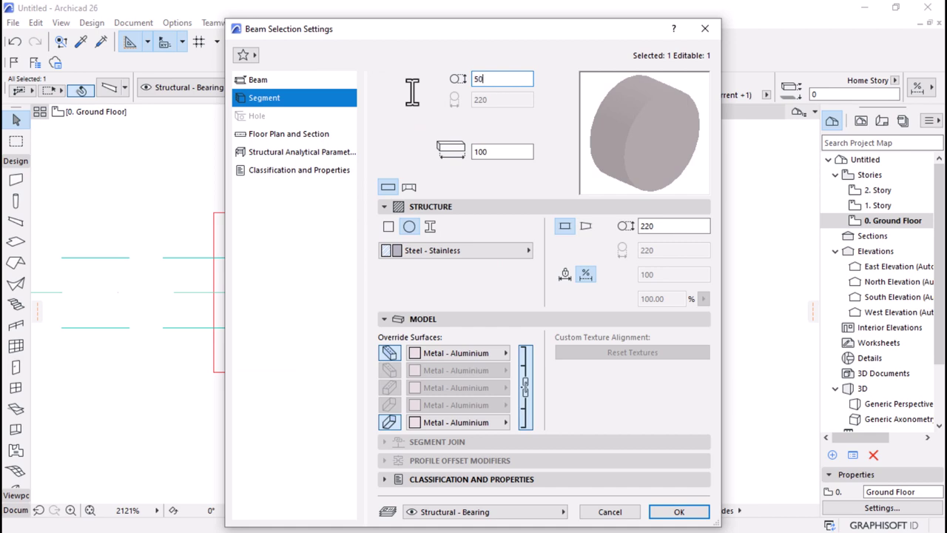
pyautogui.write('50')
pyautogui.press('Return')
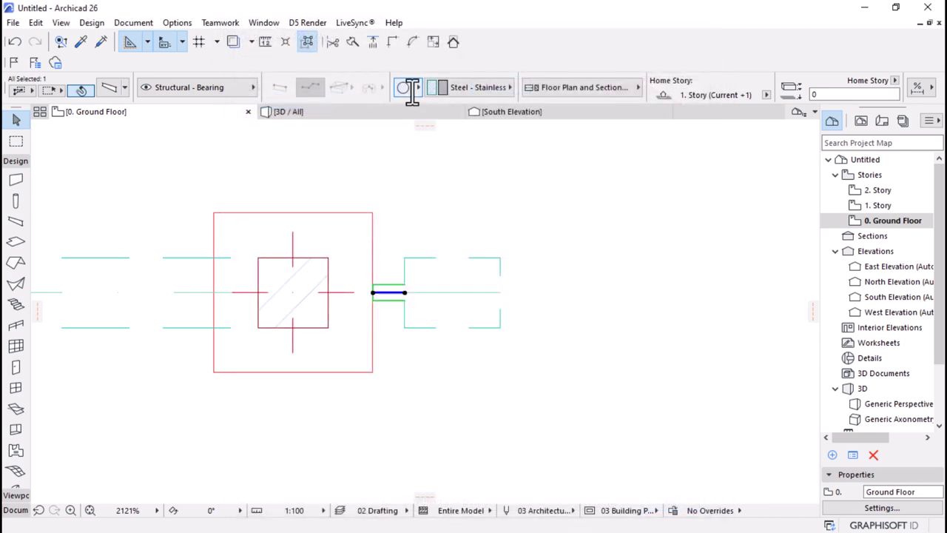
# - Check the sign's bracket in the reference image, and select the round connector beside the sign box in the 3D view
pyautogui.scroll(-4, 391, 291)
pyautogui.click(341, 324)
pyautogui.scroll(-5, 333, 318)
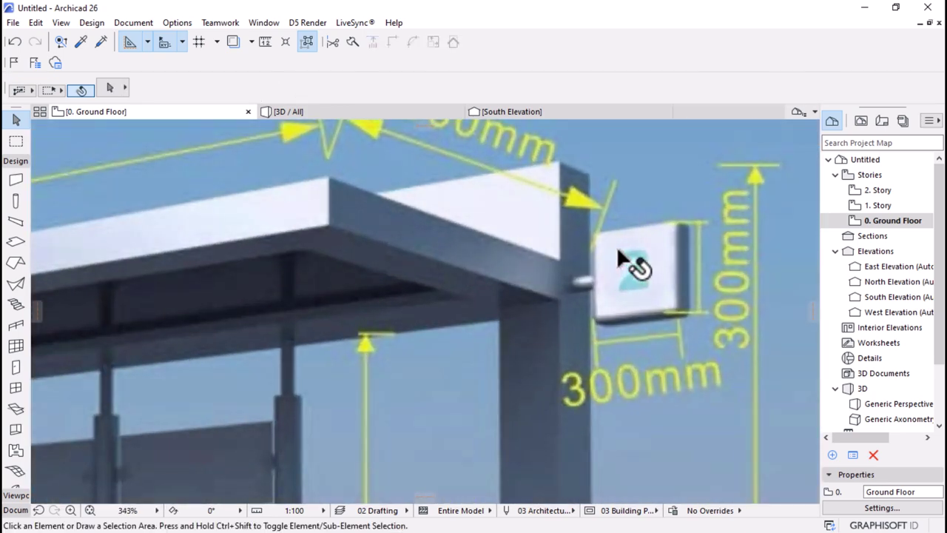
pyautogui.scroll(-10, 616, 246)
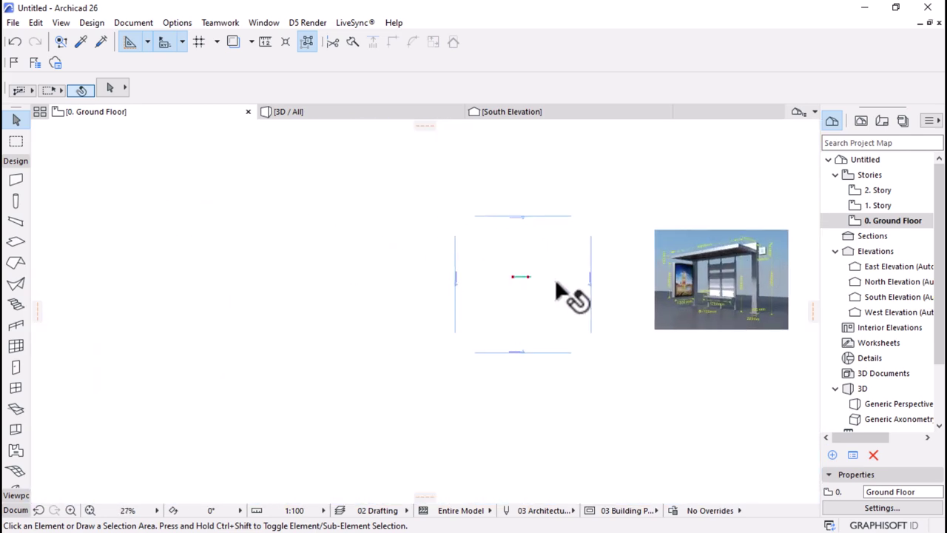
pyautogui.scroll(4, 522, 276)
pyautogui.click(311, 111)
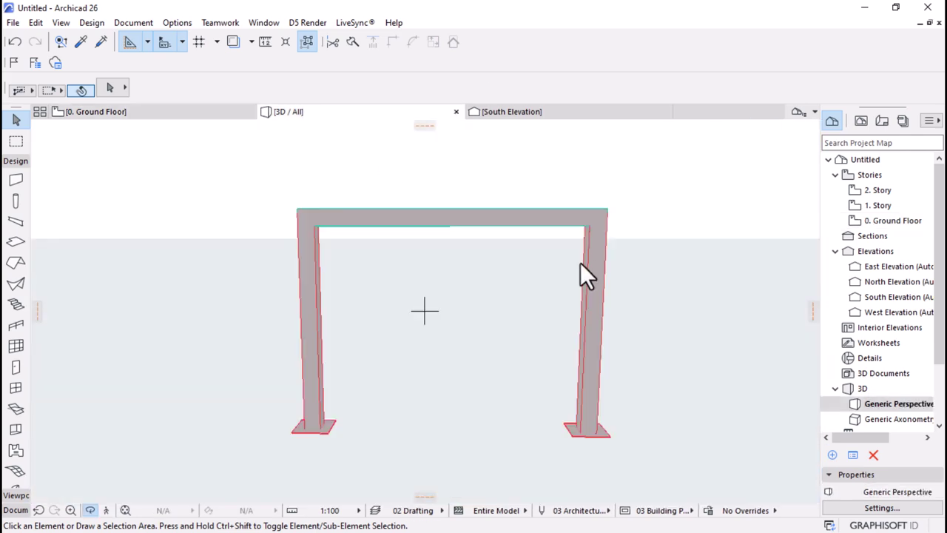
pyautogui.scroll(6, 643, 203)
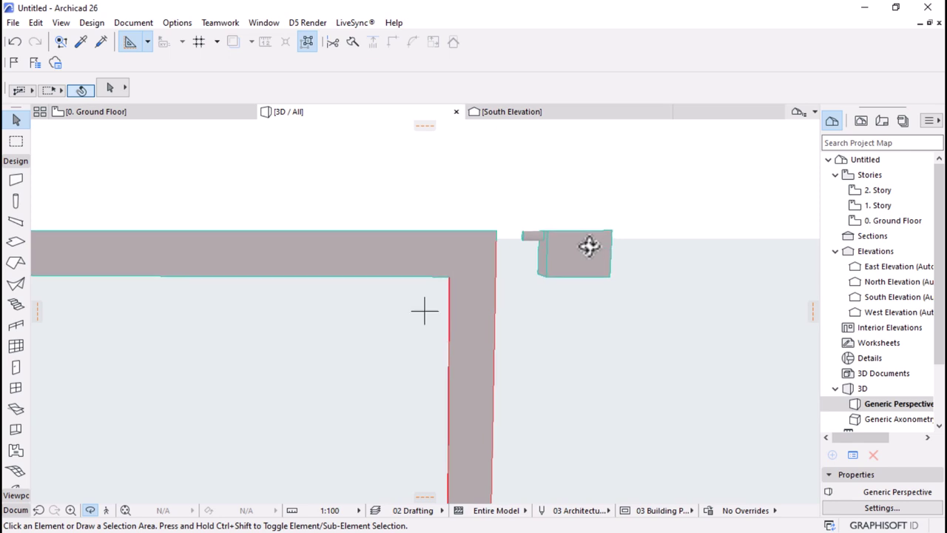
pyautogui.click(523, 233)
pyautogui.scroll(3, 563, 250)
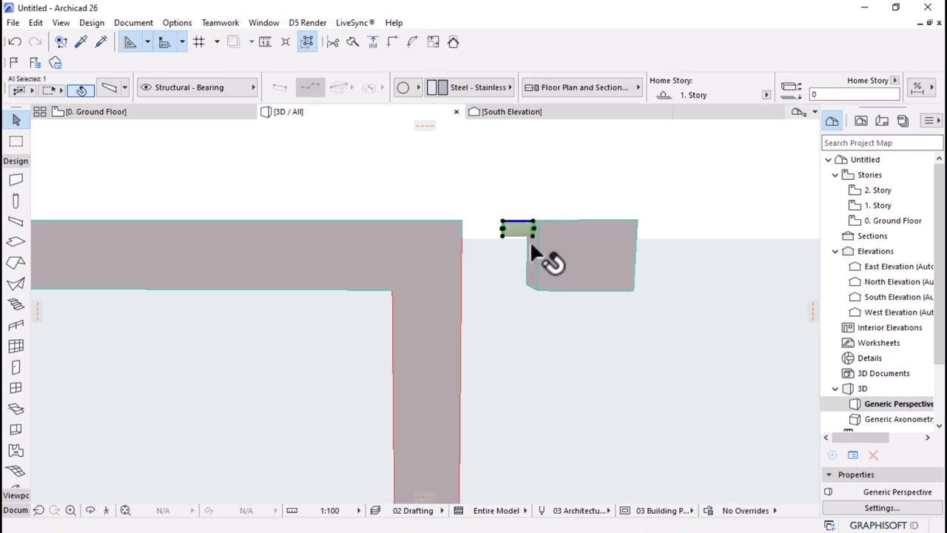
pyautogui.scroll(1, 532, 240)
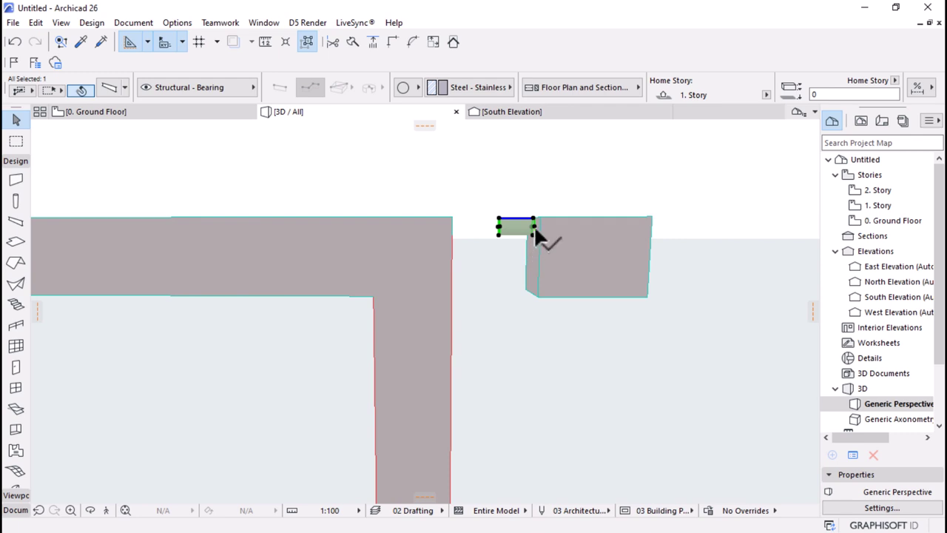
pyautogui.hotkey('ctrl', 'd')
pyautogui.click(533, 227)
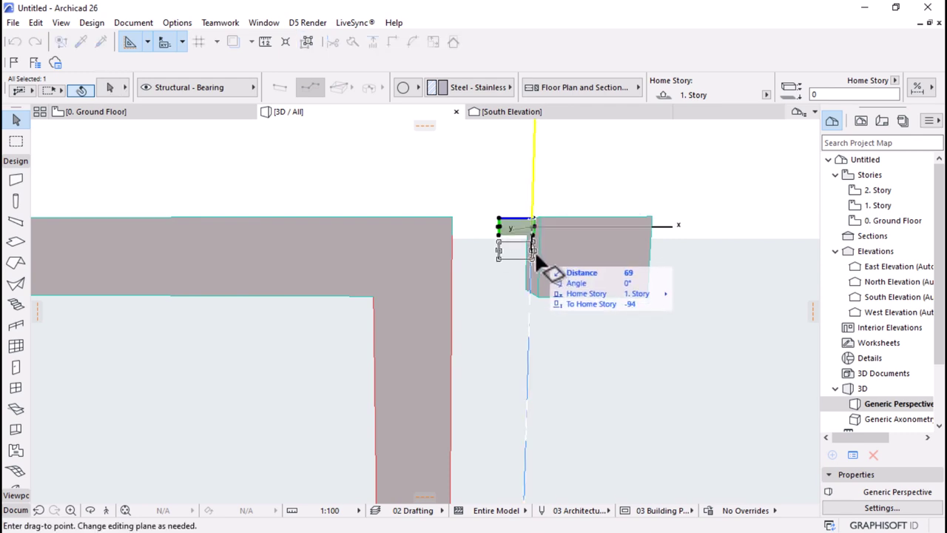
pyautogui.scroll(2, 539, 249)
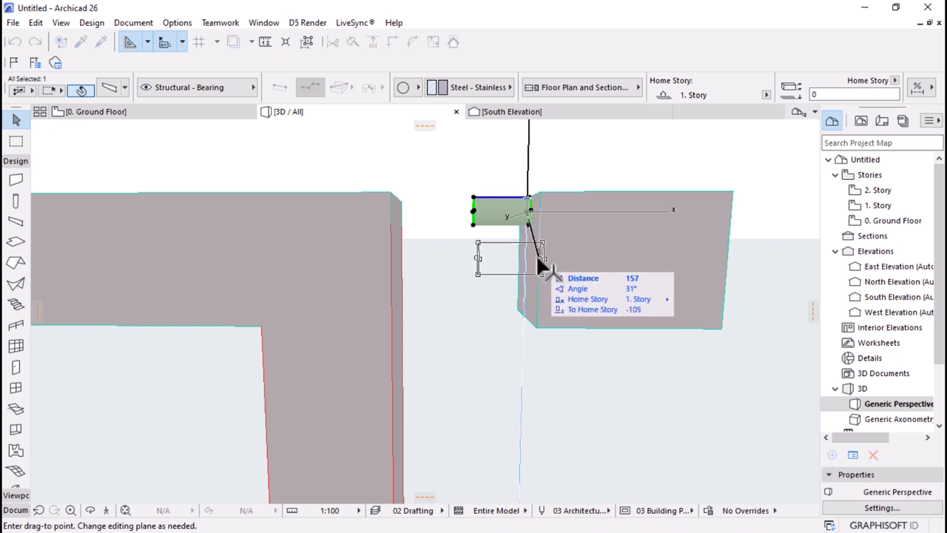
pyautogui.click(538, 259)
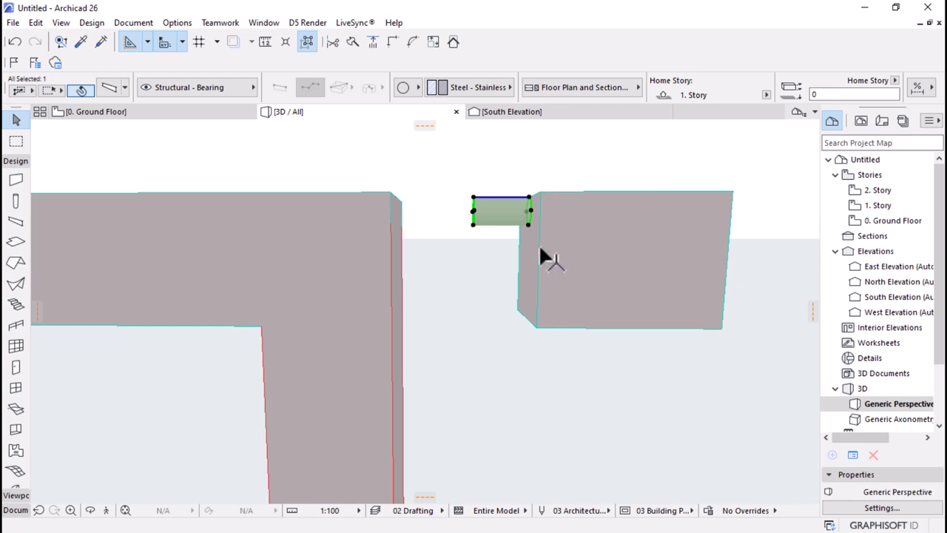
# - Enable snap points and lower the round connector 85 mm to the mid-height of the sign box's side
pyautogui.click(146, 42)
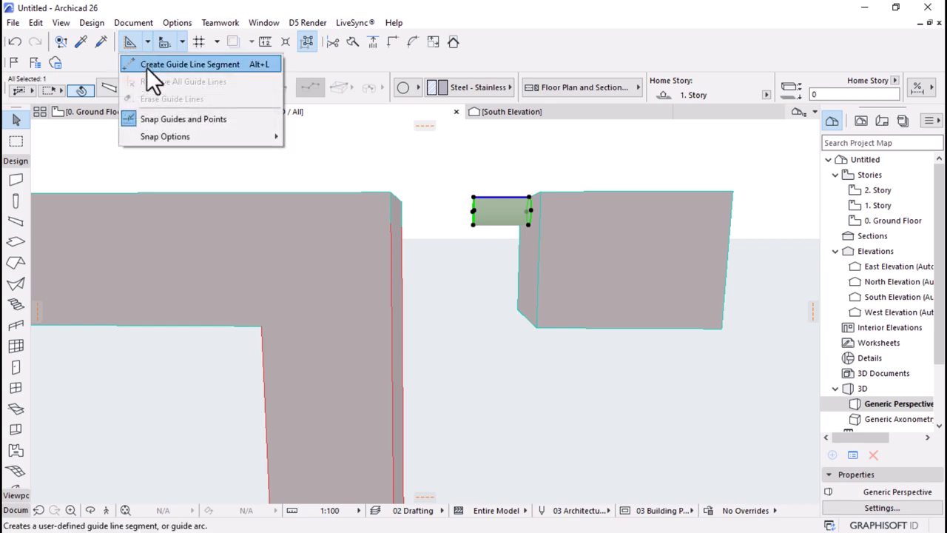
pyautogui.moveTo(158, 135)
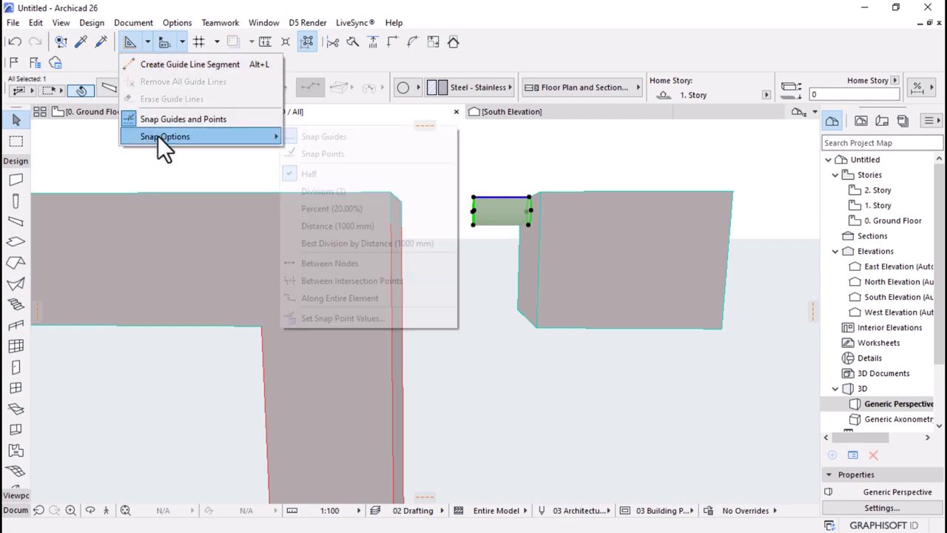
pyautogui.click(308, 154)
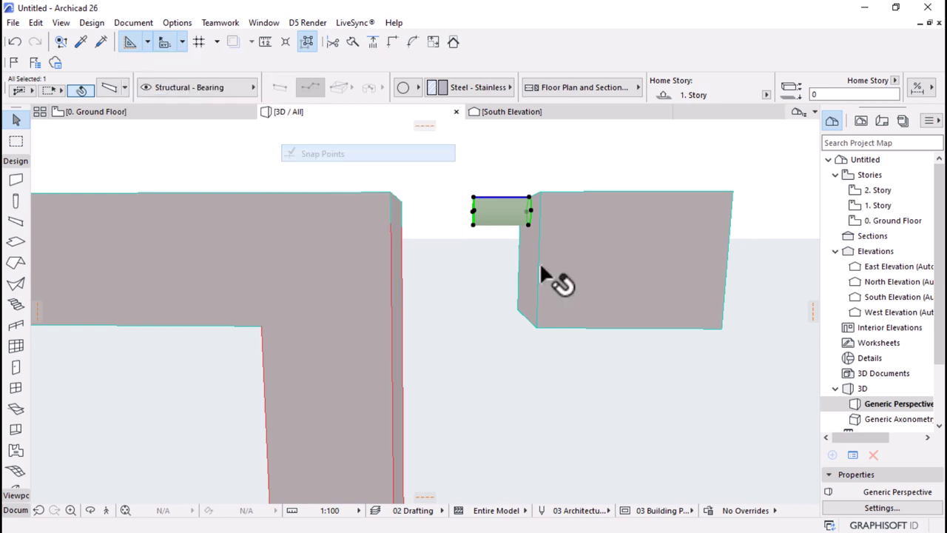
pyautogui.hotkey('ctrl', 'd')
pyautogui.click(530, 207)
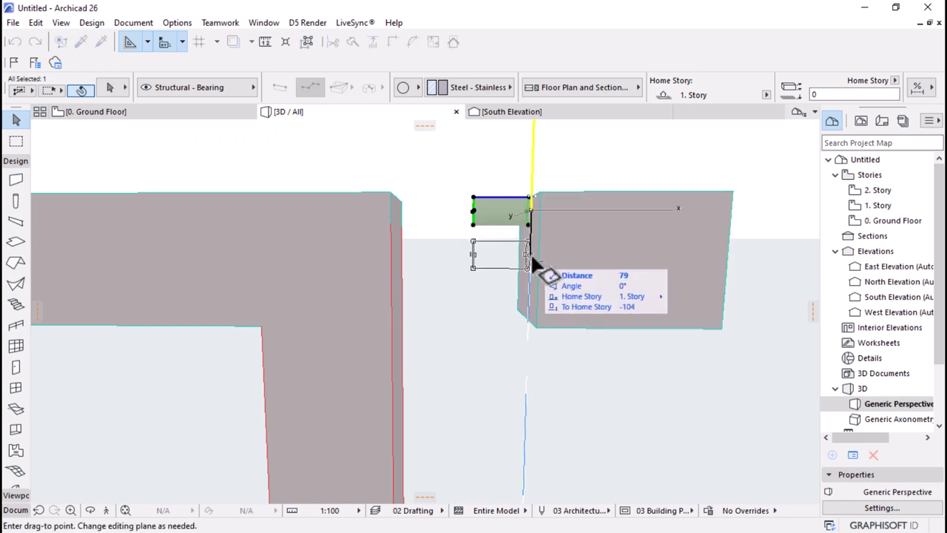
pyautogui.click(537, 257)
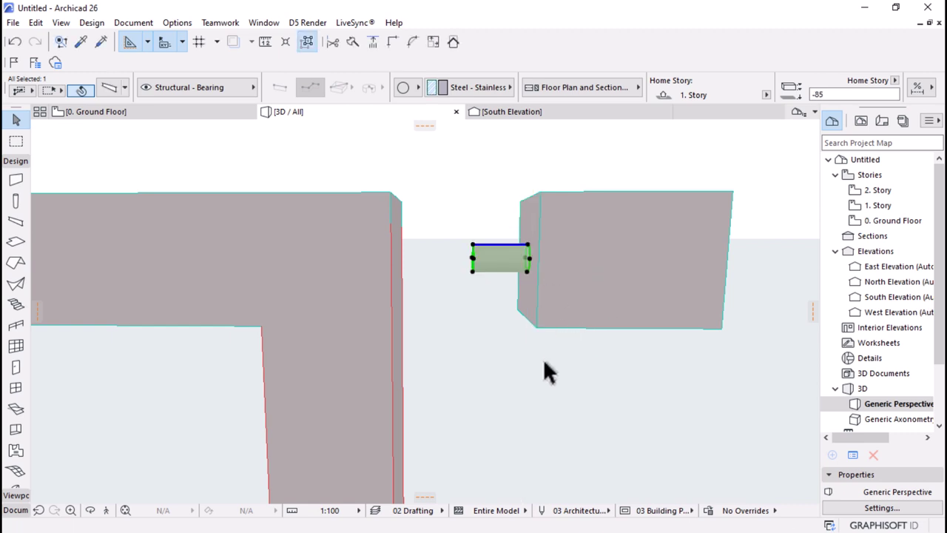
pyautogui.press('Escape')
pyautogui.keyDown('shift'); pyautogui.moveTo(644, 285); pyautogui.dragTo(509, 276, button='middle'); pyautogui.keyUp('shift')
pyautogui.click(531, 266)
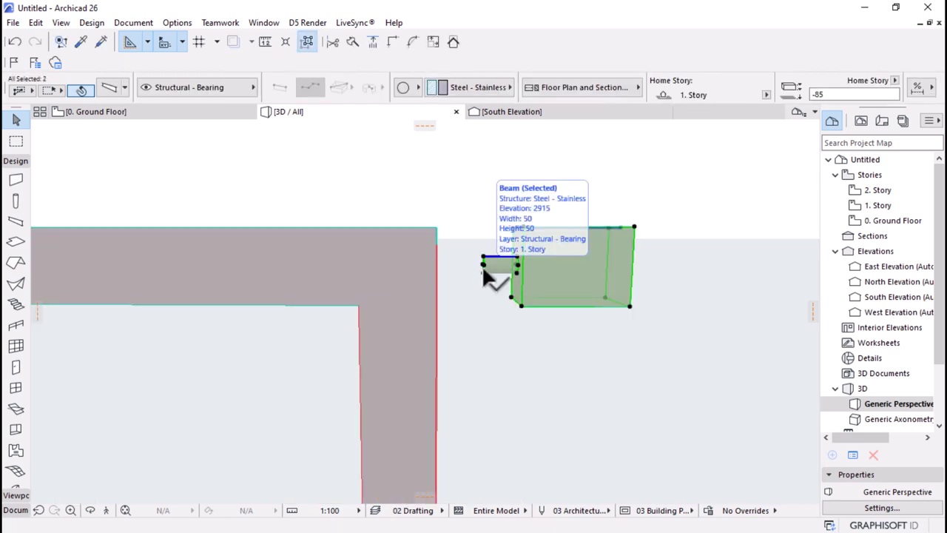
pyautogui.click(537, 337)
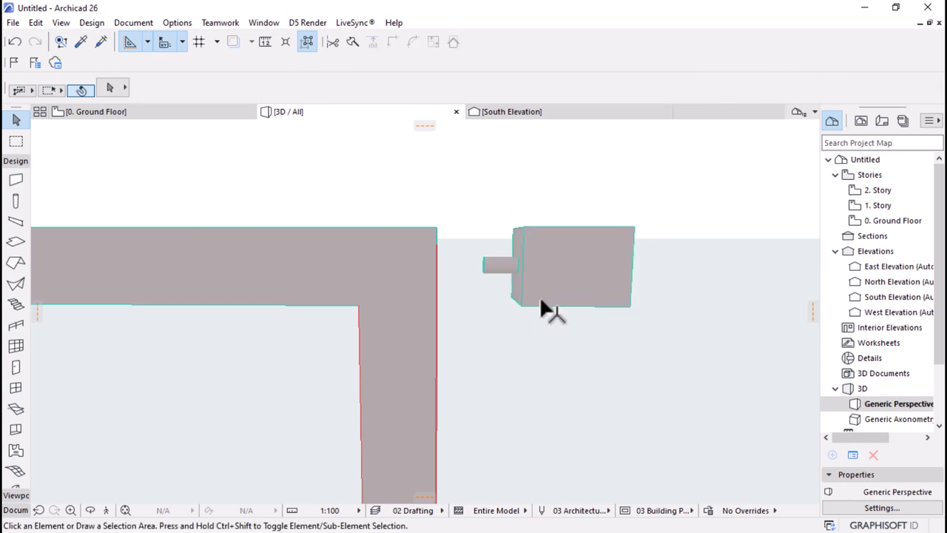
# - Move the round connector and sign box together on the ground floor plan until the connector meets the right column's outer face, and check in 3D
pyautogui.click(127, 115)
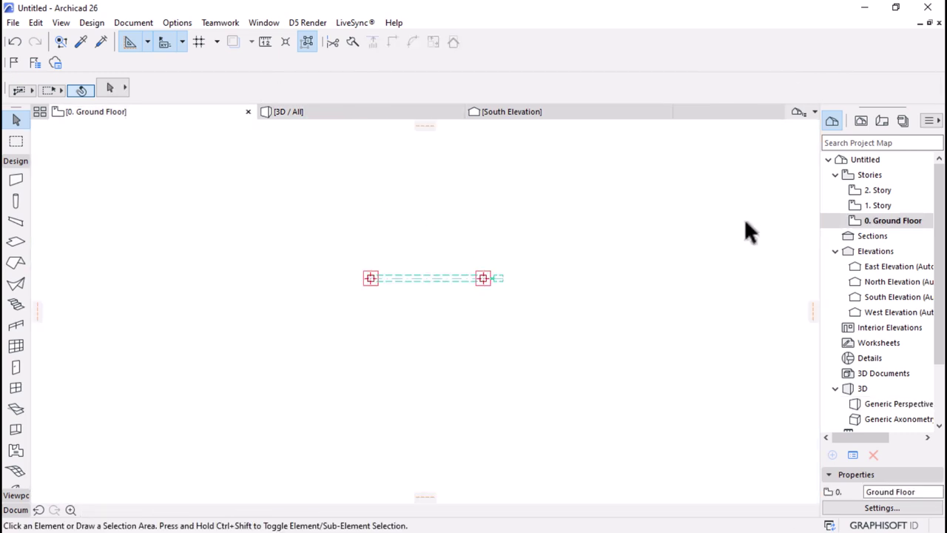
pyautogui.scroll(6, 488, 299)
pyautogui.click(528, 281)
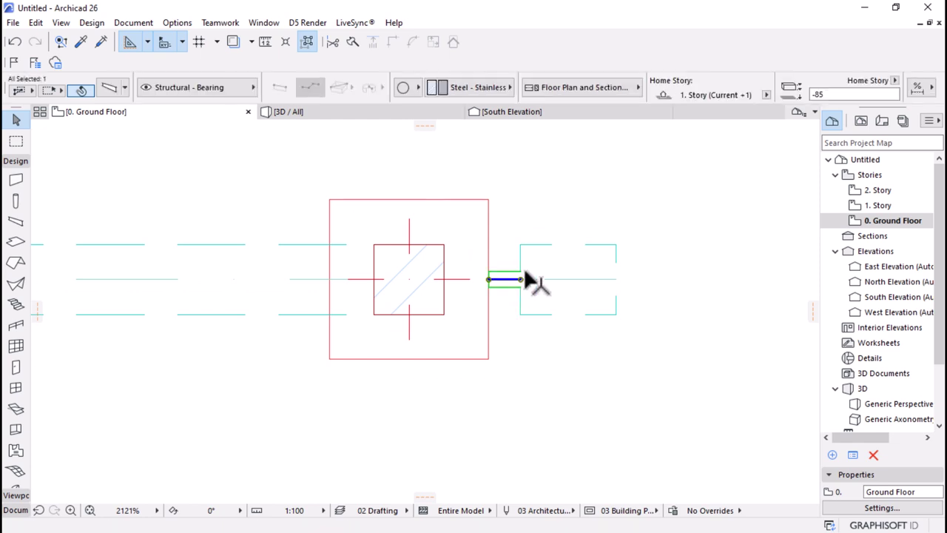
pyautogui.scroll(3, 492, 283)
pyautogui.hotkey('ctrl', 'd')
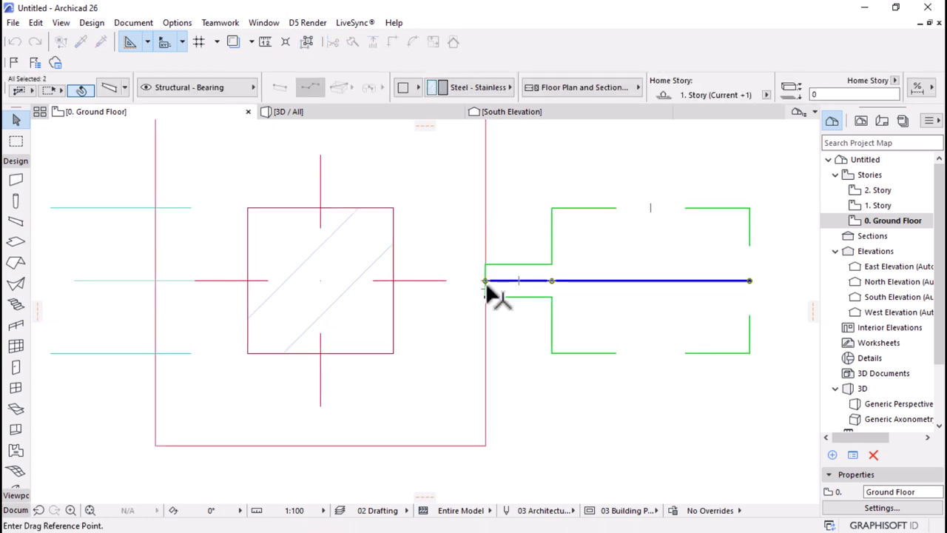
pyautogui.click(483, 280)
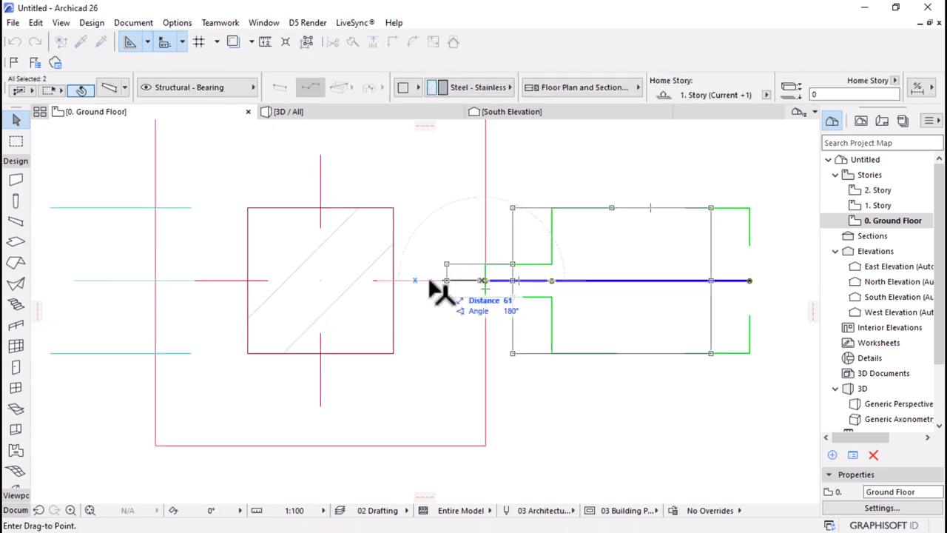
pyautogui.press('Escape')
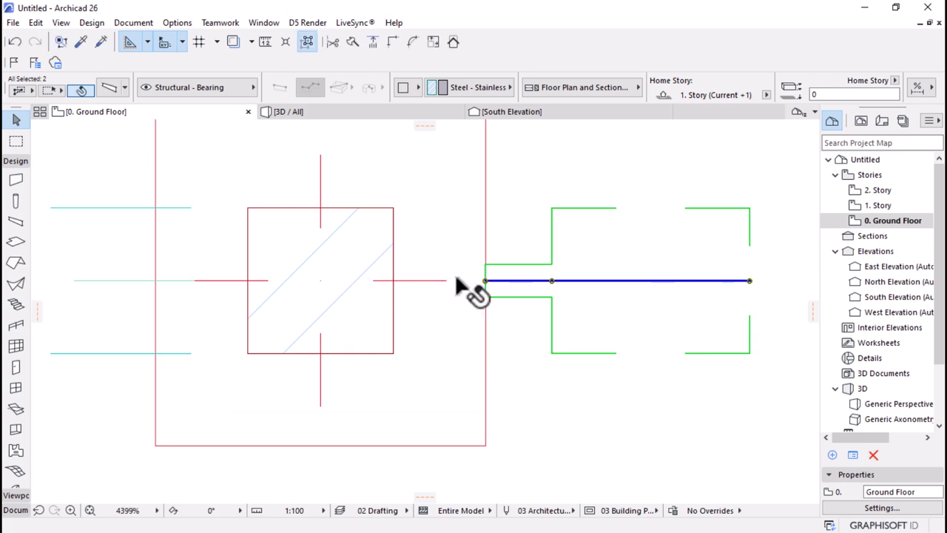
pyautogui.click(484, 280)
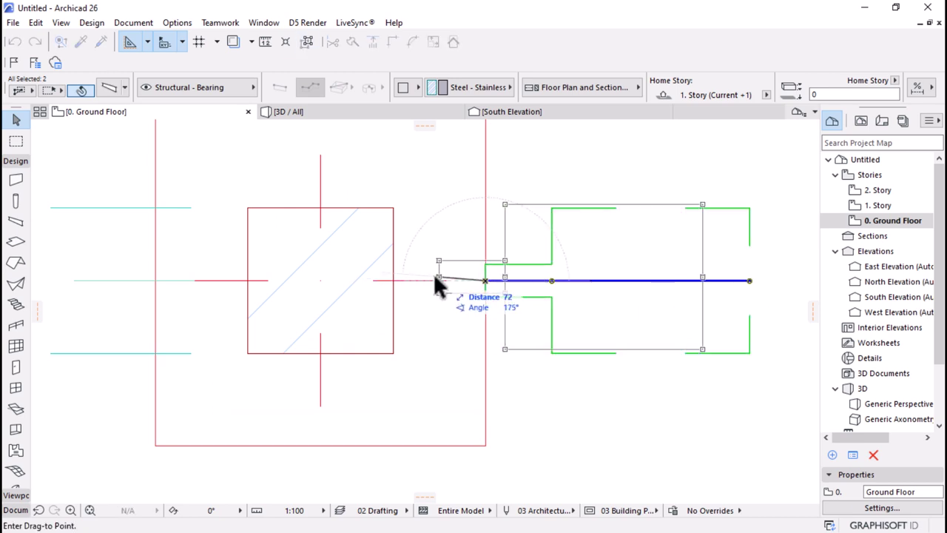
pyautogui.click(393, 280)
pyautogui.click(372, 113)
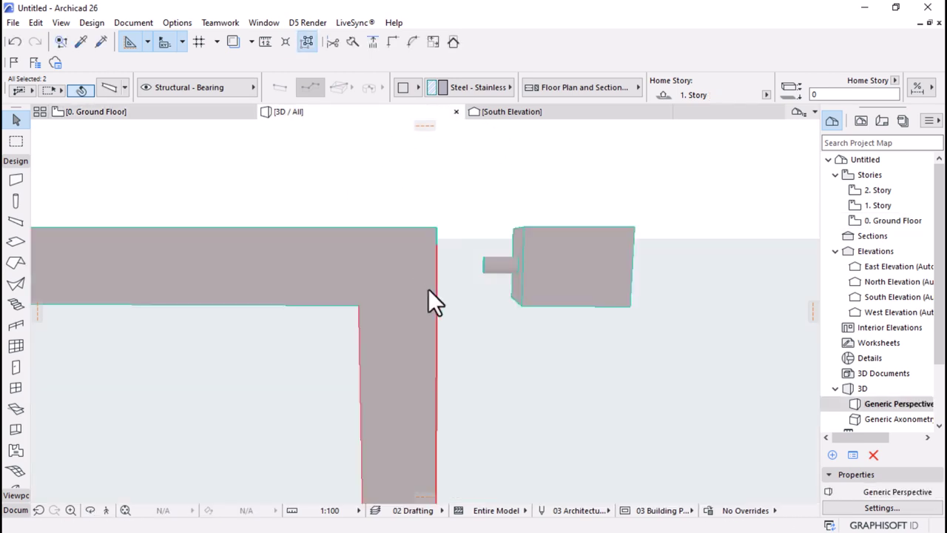
pyautogui.scroll(-6, 499, 247)
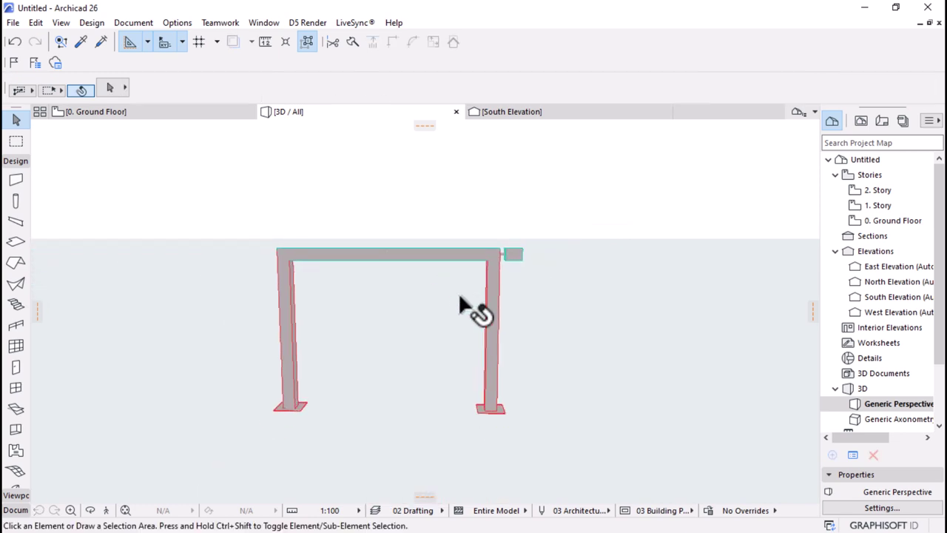
# - Examine the number sign's proportions in the reference image, and select the sign box on the ground floor plan
pyautogui.moveTo(483, 315); pyautogui.dragTo(421, 306)
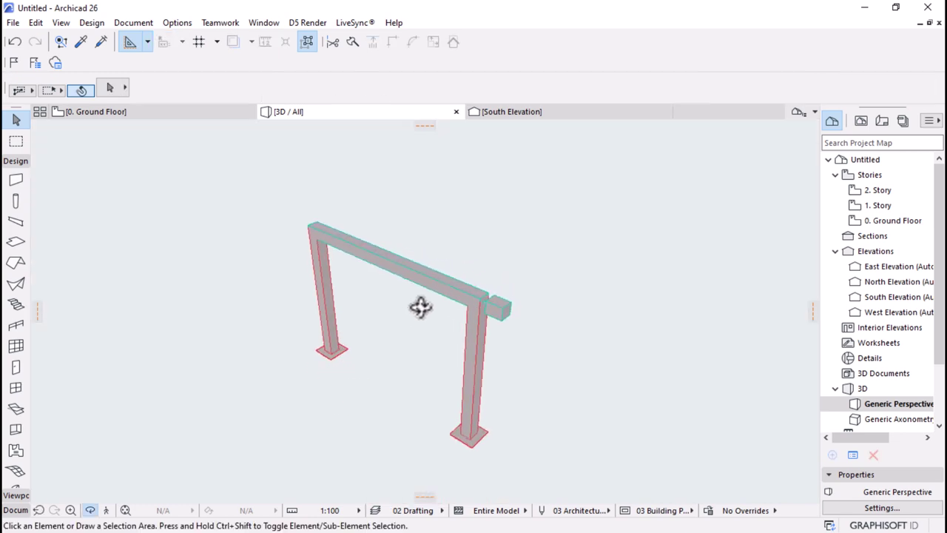
pyautogui.scroll(5, 552, 288)
pyautogui.click(467, 322)
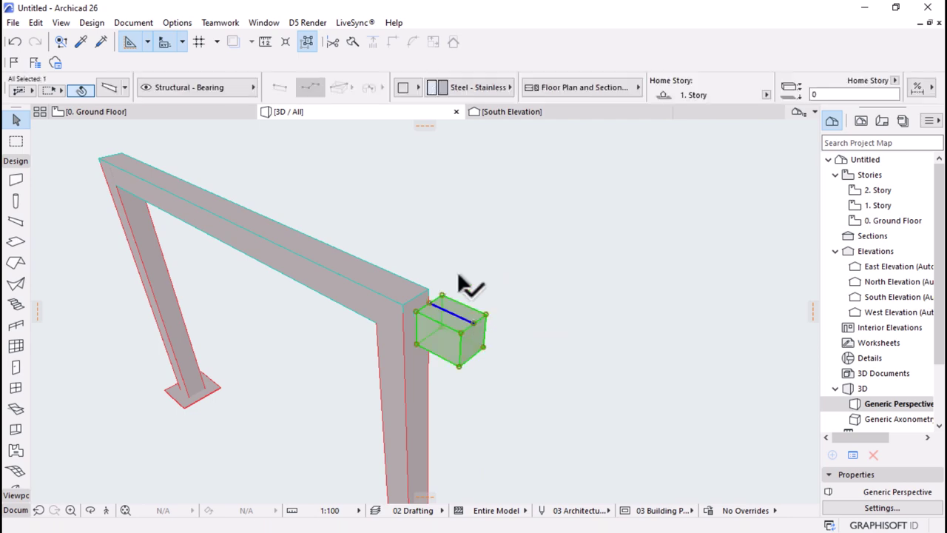
pyautogui.click(97, 112)
pyautogui.scroll(-10, 222, 264)
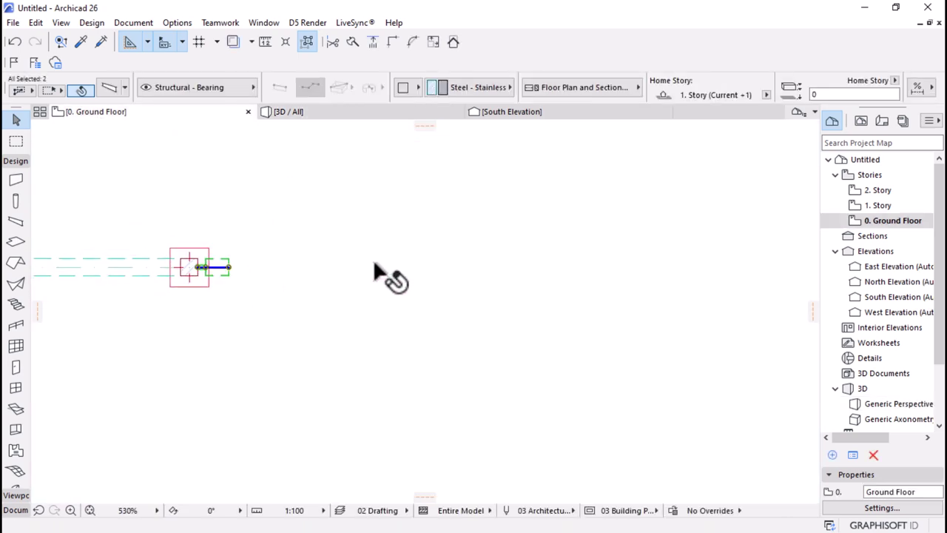
pyautogui.scroll(-5, 296, 265)
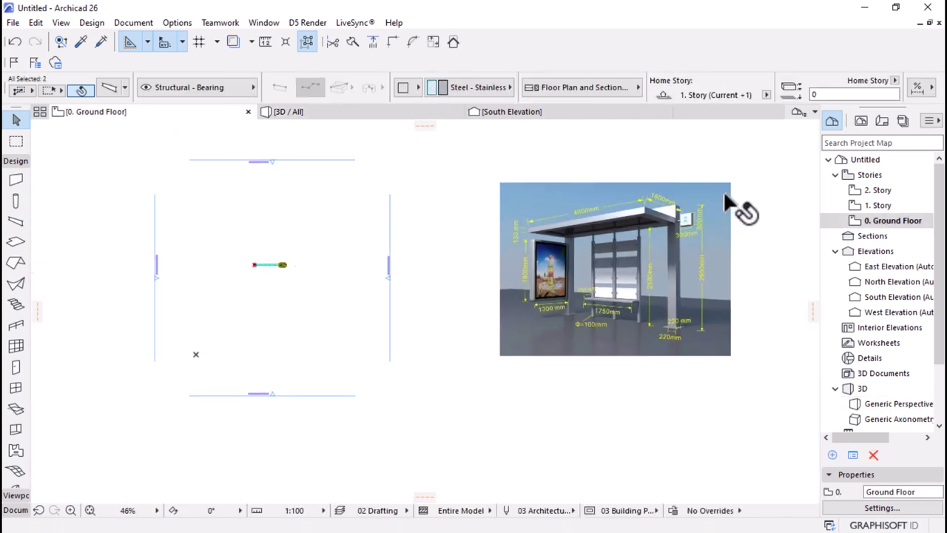
pyautogui.scroll(7, 725, 208)
pyautogui.scroll(-4, 622, 223)
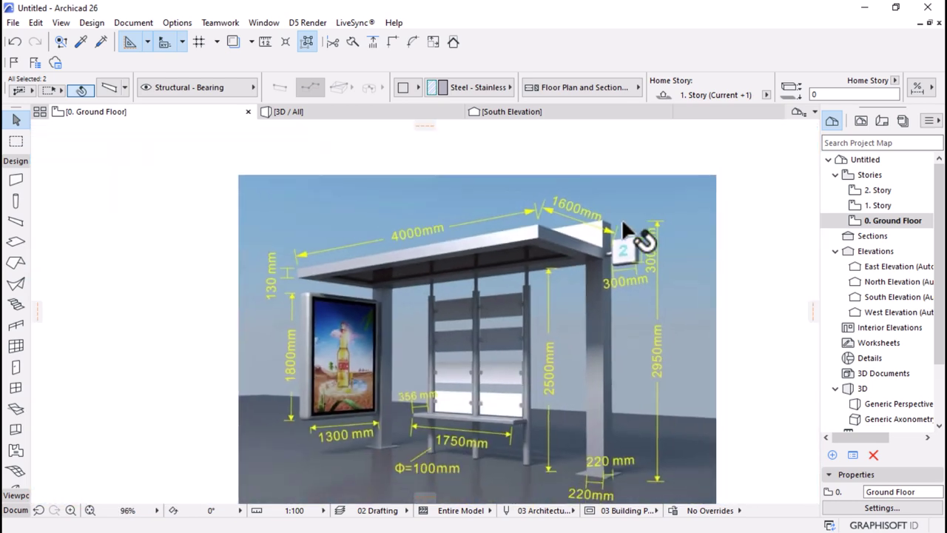
pyautogui.scroll(3, 634, 254)
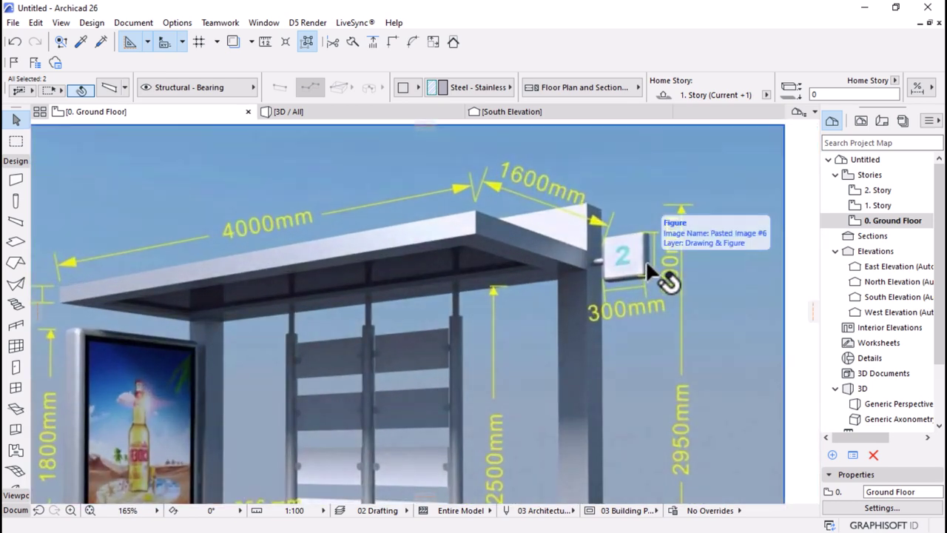
pyautogui.scroll(-8, 646, 259)
pyautogui.scroll(-2, 648, 250)
pyautogui.scroll(15, 482, 279)
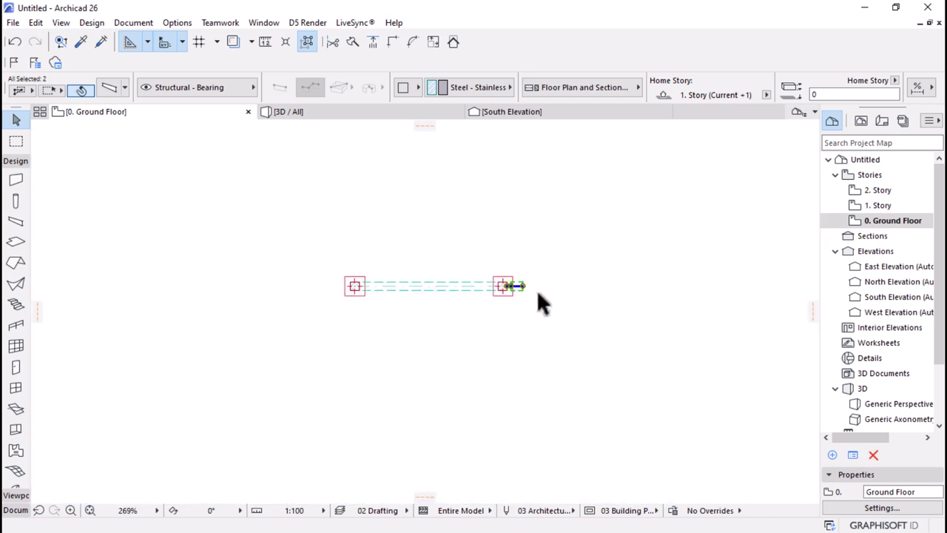
pyautogui.moveTo(488, 264)
pyautogui.mouseDown()
pyautogui.moveTo(478, 256)
pyautogui.moveTo(514, 282)
pyautogui.mouseUp()
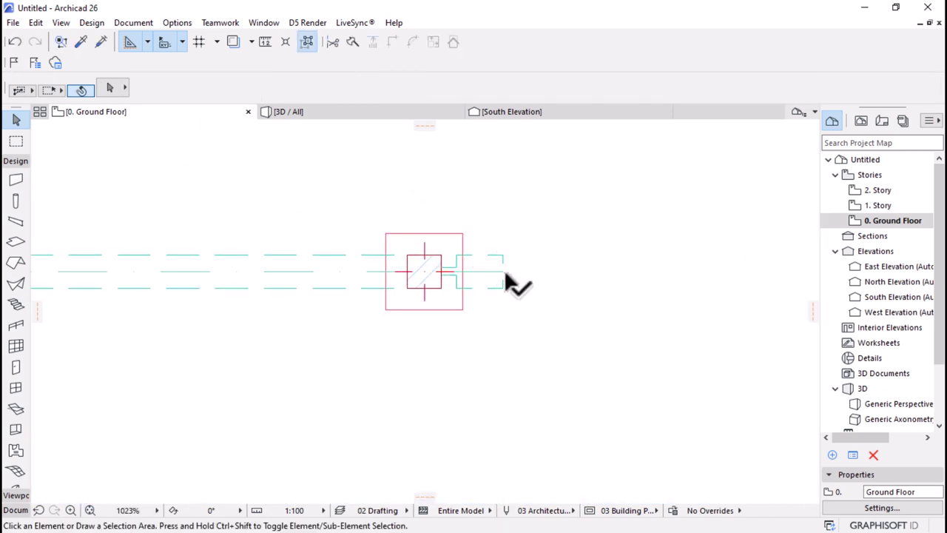
pyautogui.hotkey('ctrl', 't')
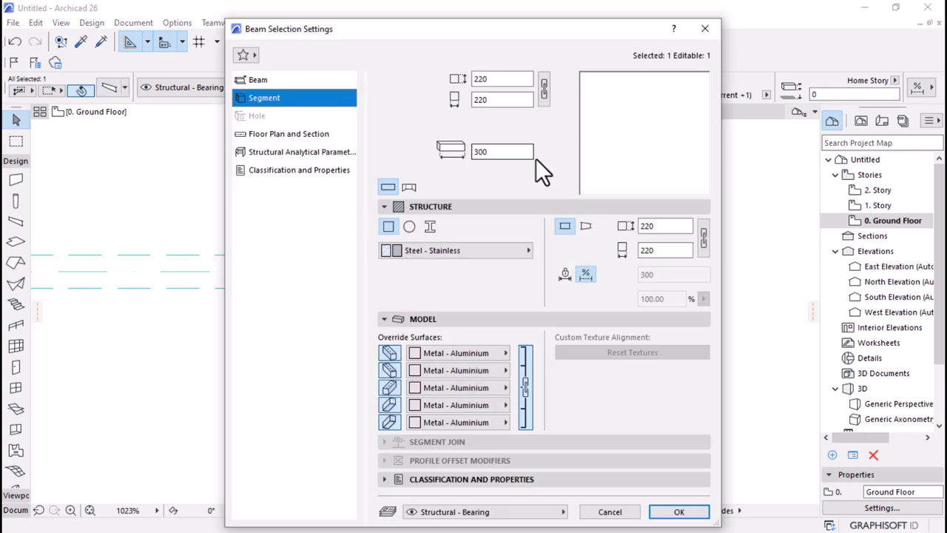
pyautogui.doubleClick(511, 81)
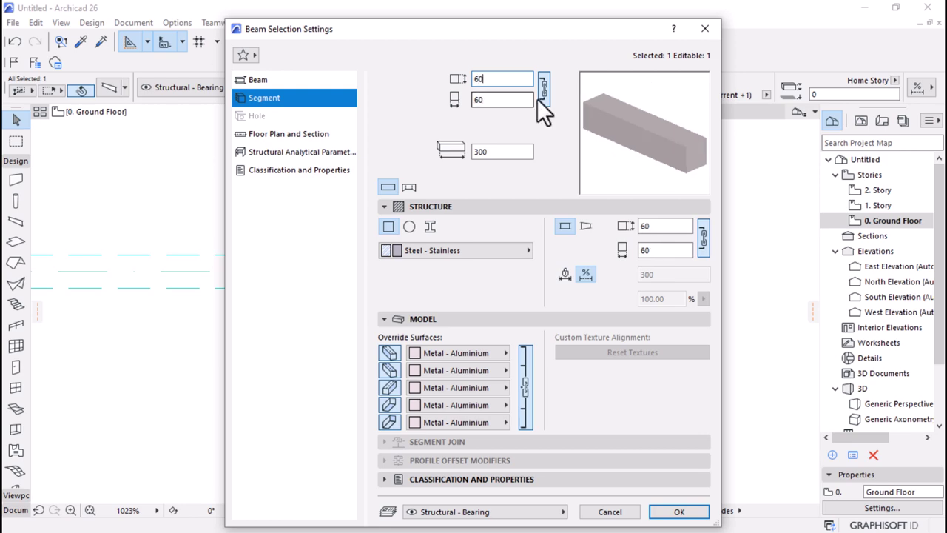
pyautogui.click(703, 30)
# - Set the sign box beam's cross-section to 220 mm high and 60 mm wide
pyautogui.click(111, 88)
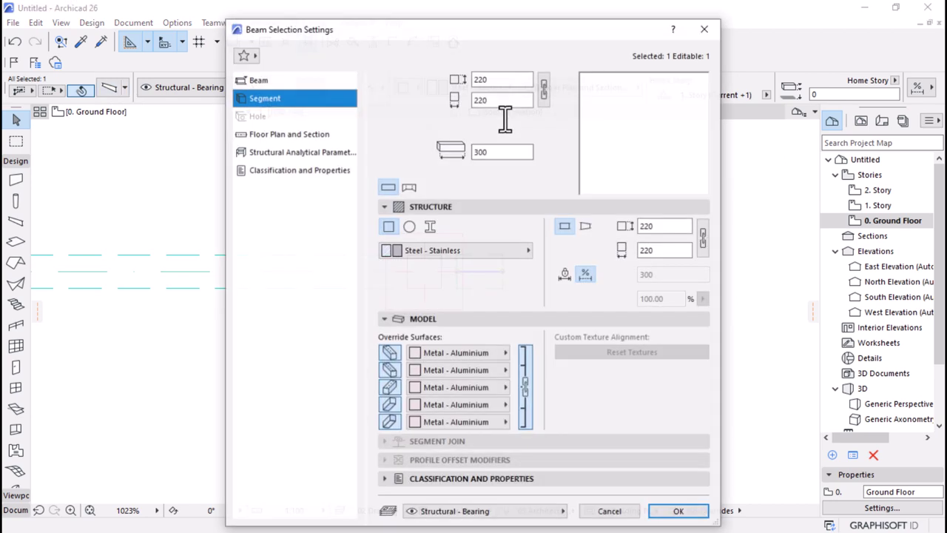
pyautogui.doubleClick(485, 78)
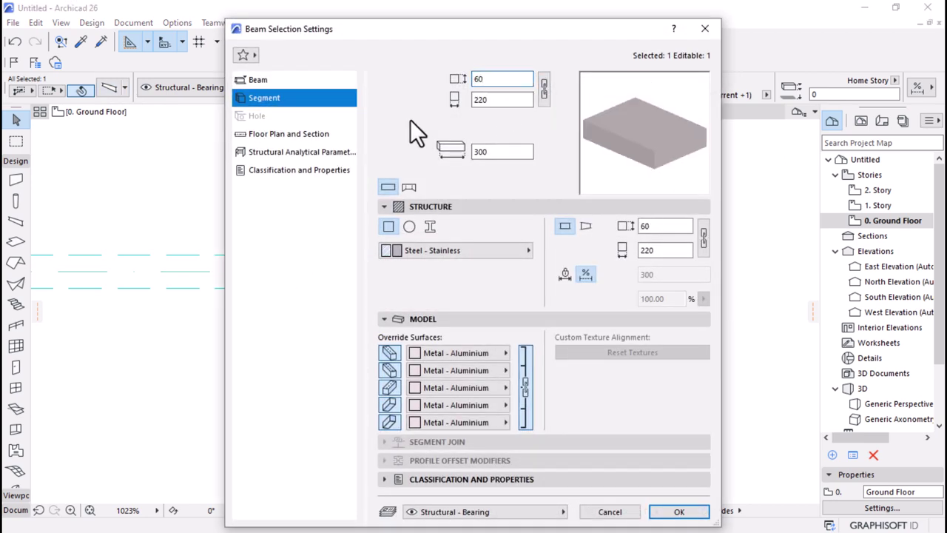
pyautogui.moveTo(529, 79); pyautogui.dragTo(418, 83)
pyautogui.moveTo(480, 102); pyautogui.dragTo(431, 102)
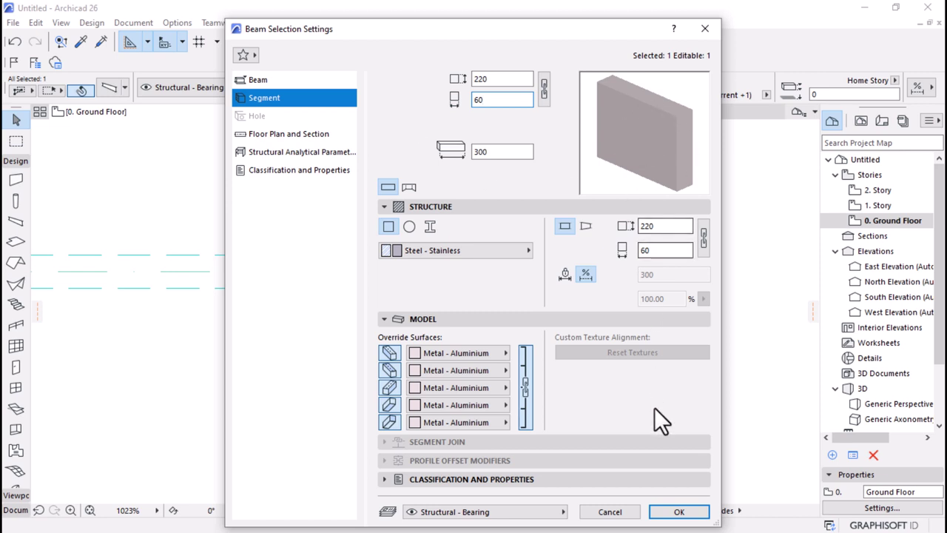
pyautogui.click(668, 512)
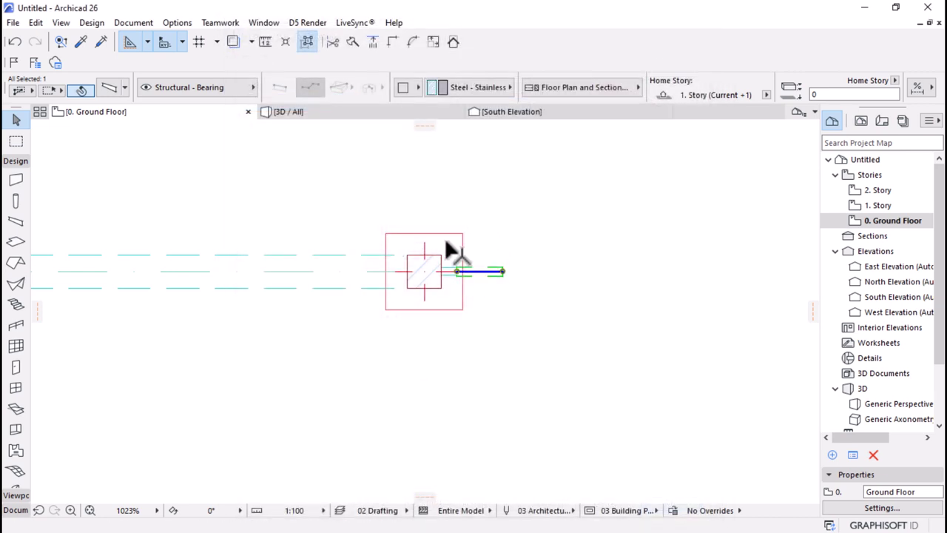
# - Compare the sign box's thickness and connector with the reference image, and inspect them up close in the 3D view
pyautogui.scroll(7, 446, 248)
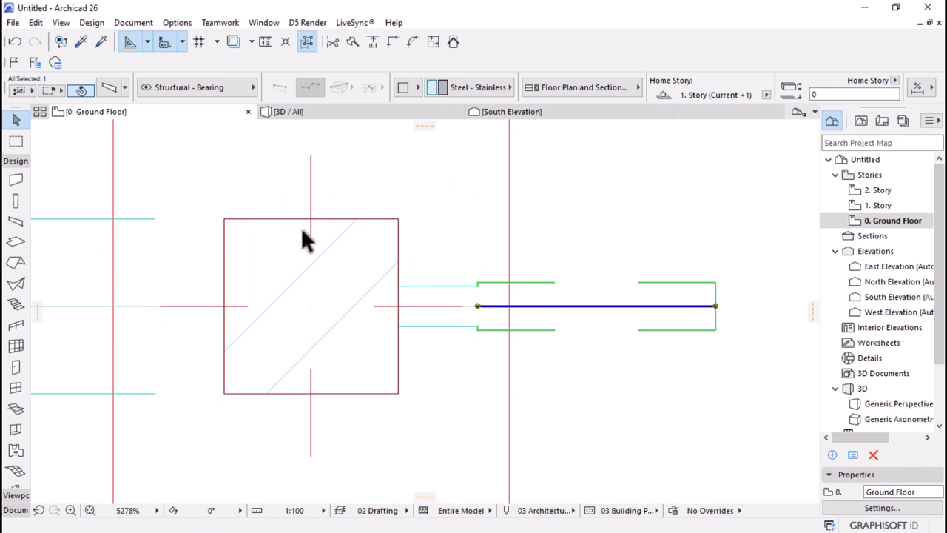
pyautogui.scroll(-20, 294, 248)
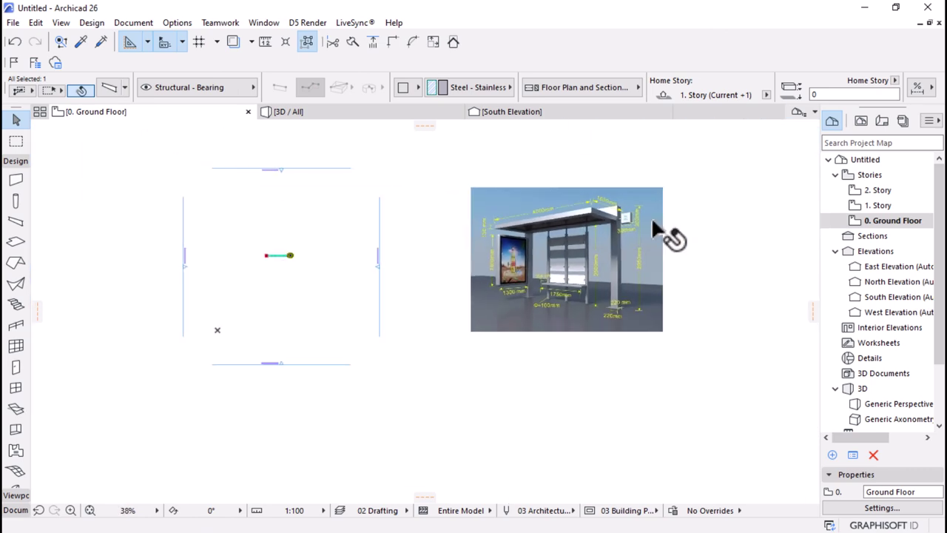
pyautogui.scroll(10, 651, 217)
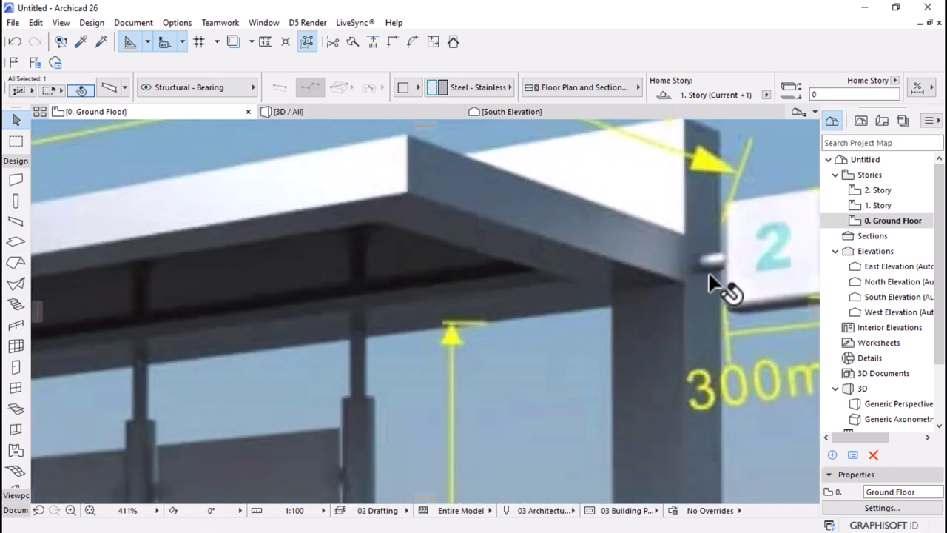
pyautogui.scroll(-5, 736, 251)
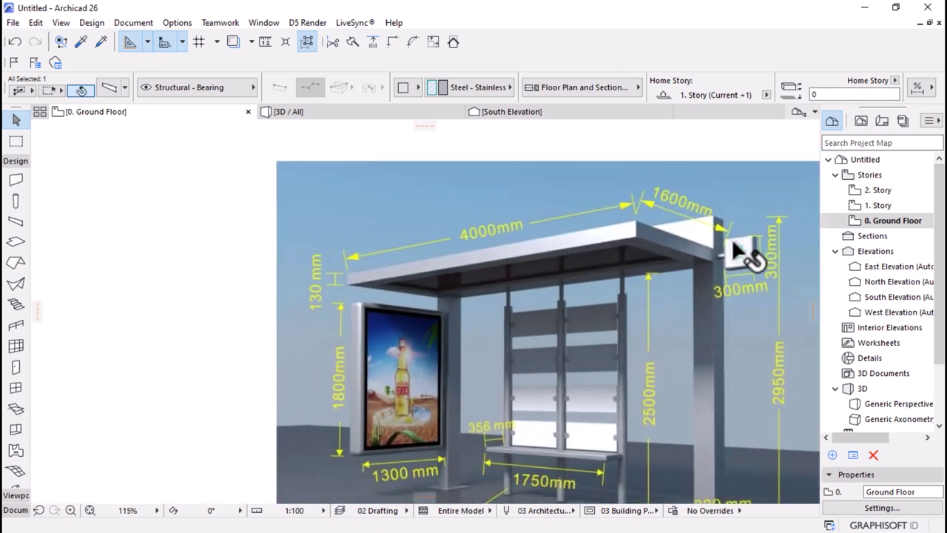
pyautogui.scroll(-3, 743, 251)
pyautogui.click(345, 111)
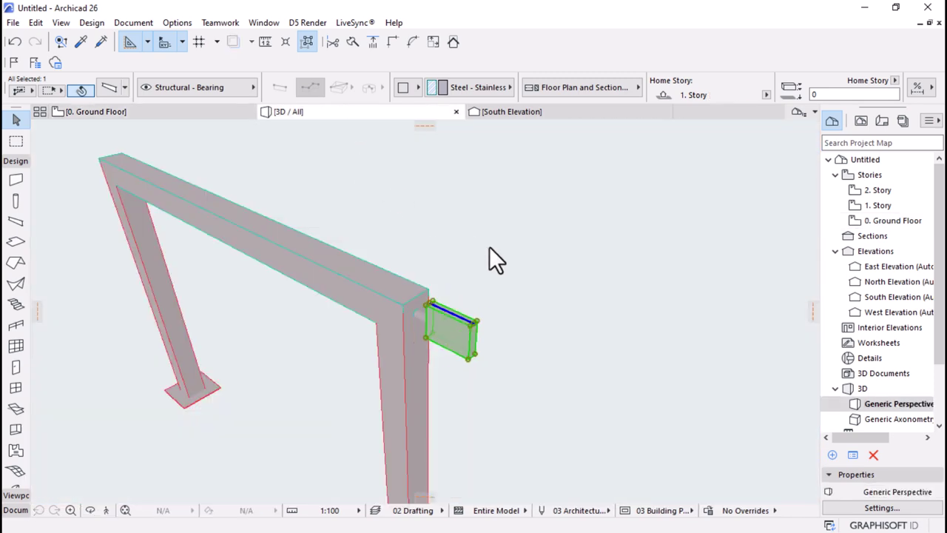
pyautogui.scroll(-4, 582, 258)
pyautogui.keyDown('shift'); pyautogui.moveTo(513, 372); pyautogui.dragTo(545, 373, button='middle'); pyautogui.keyUp('shift')
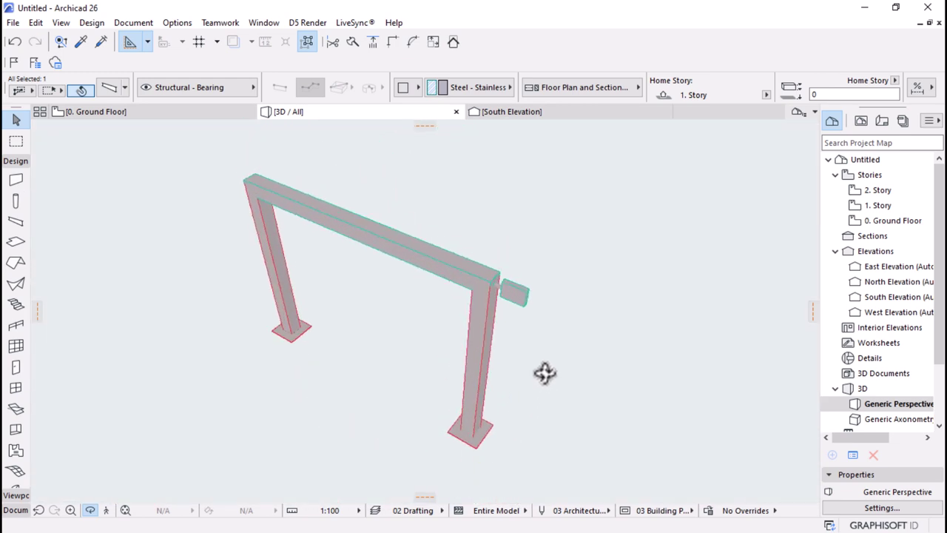
pyautogui.scroll(6, 501, 281)
pyautogui.keyDown('shift'); pyautogui.moveTo(518, 311); pyautogui.dragTo(466, 343, button='middle'); pyautogui.keyUp('shift')
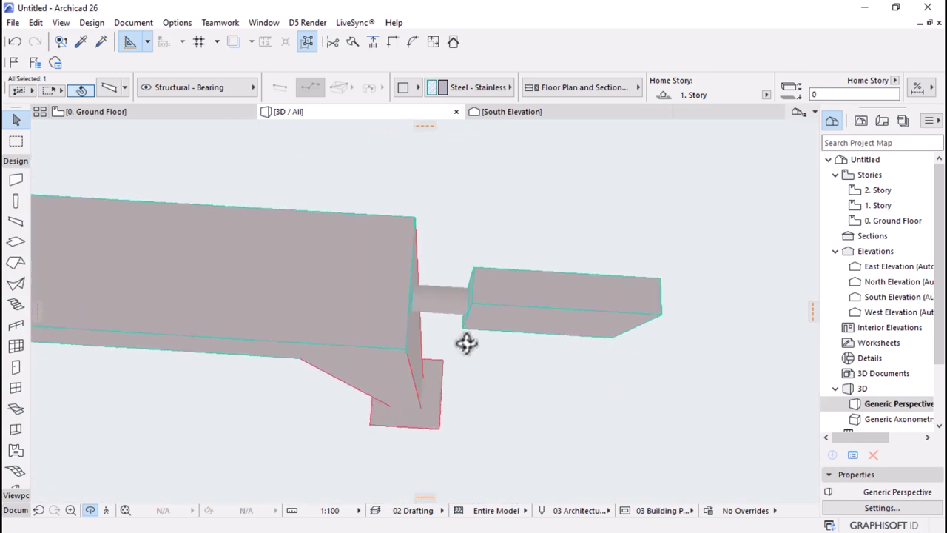
# - Increase the sign box's width to 80 mm and check the whole frame in 3D
pyautogui.click(542, 314)
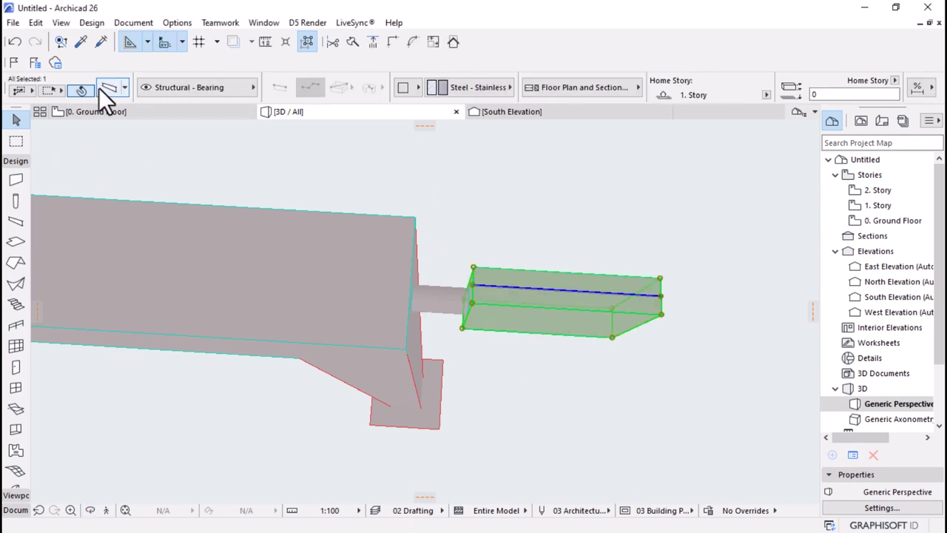
pyautogui.hotkey('ctrl', 't')
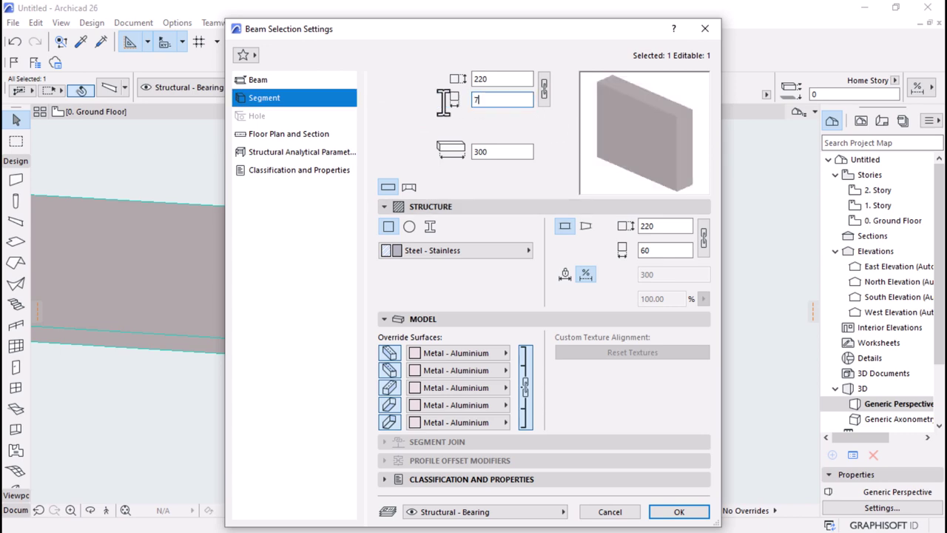
pyautogui.write('80')
pyautogui.press('Return')
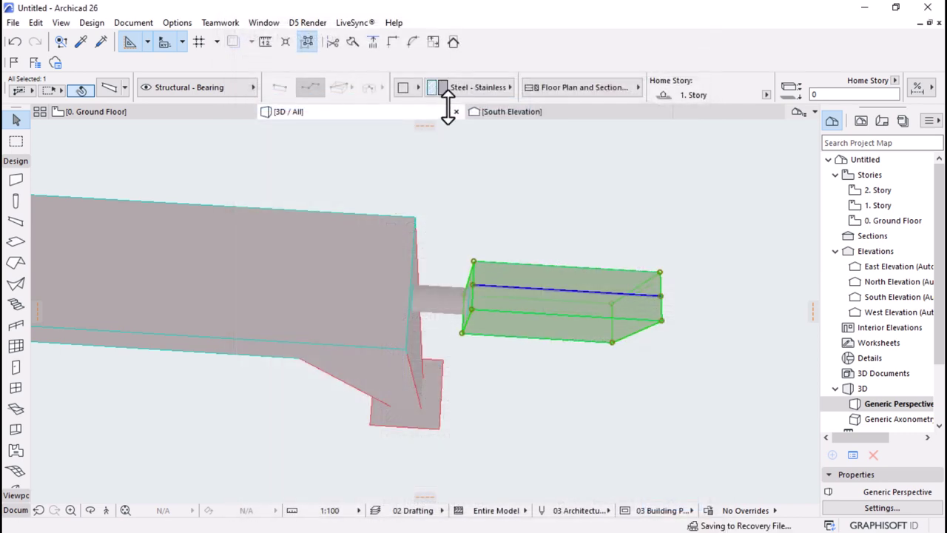
pyautogui.keyDown('shift'); pyautogui.moveTo(560, 186); pyautogui.dragTo(338, 138, button='middle'); pyautogui.keyUp('shift')
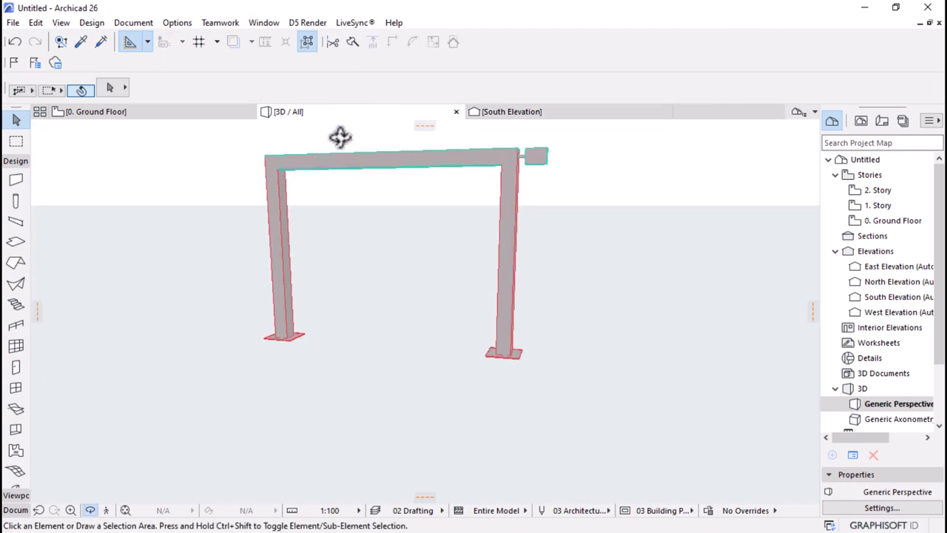
# - Check the shelter's height dimensions in the reference image, and open the South Elevation from its marker on the ground floor plan
pyautogui.click(158, 111)
pyautogui.scroll(-10, 429, 281)
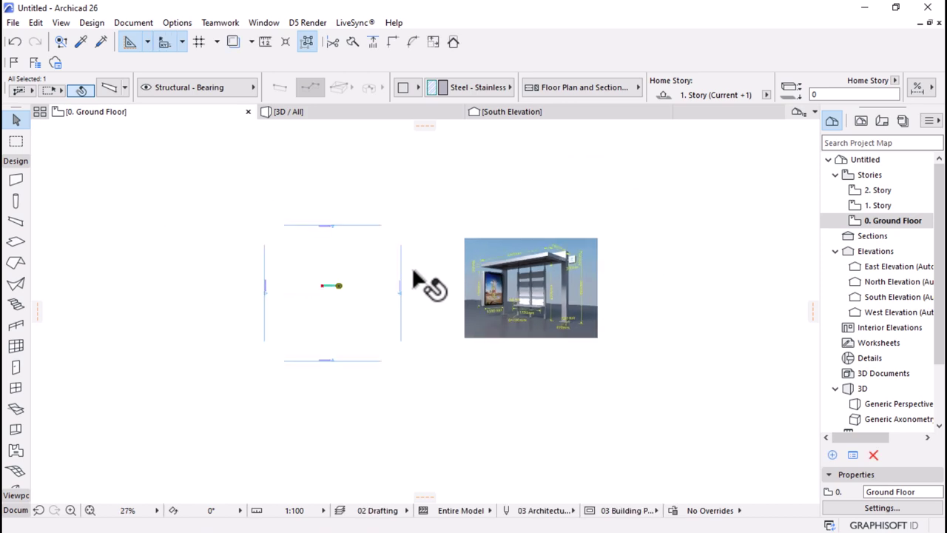
pyautogui.scroll(5, 649, 279)
pyautogui.scroll(1, 625, 279)
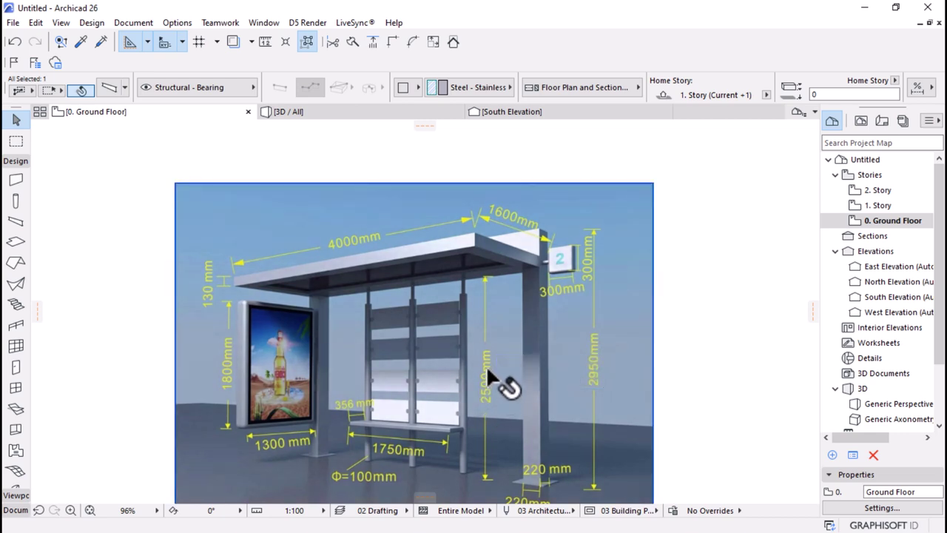
pyautogui.scroll(-5, 592, 238)
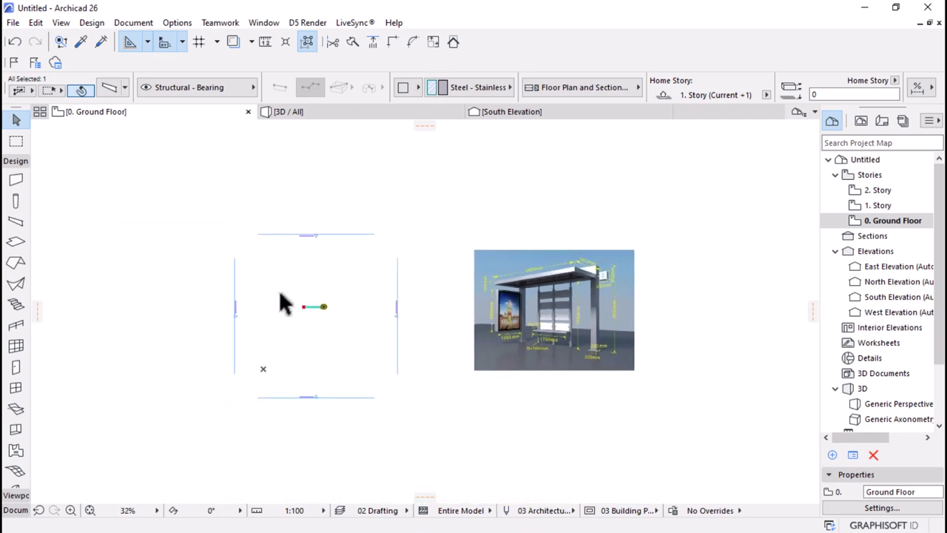
pyautogui.click(331, 397)
pyautogui.scroll(5, 303, 393)
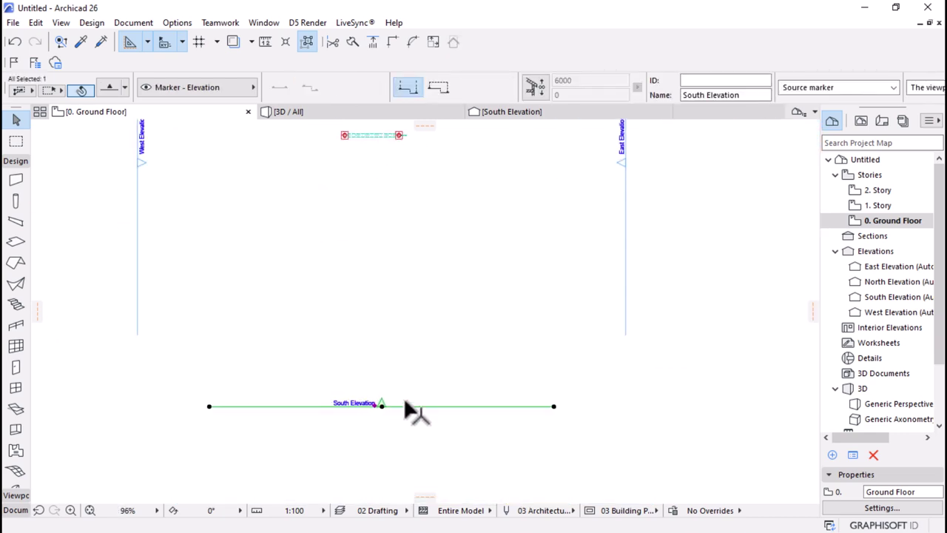
pyautogui.rightClick(409, 236)
pyautogui.click(455, 201)
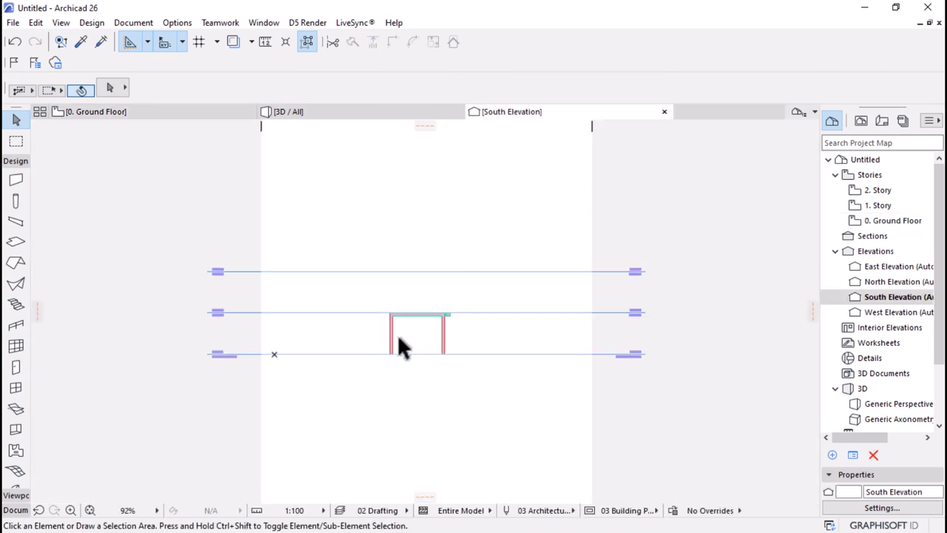
# - Draw a 2500 mm vertical guide line up from the ground level line, beside the sign-side column in the South Elevation
pyautogui.scroll(3, 397, 342)
pyautogui.scroll(3, 516, 373)
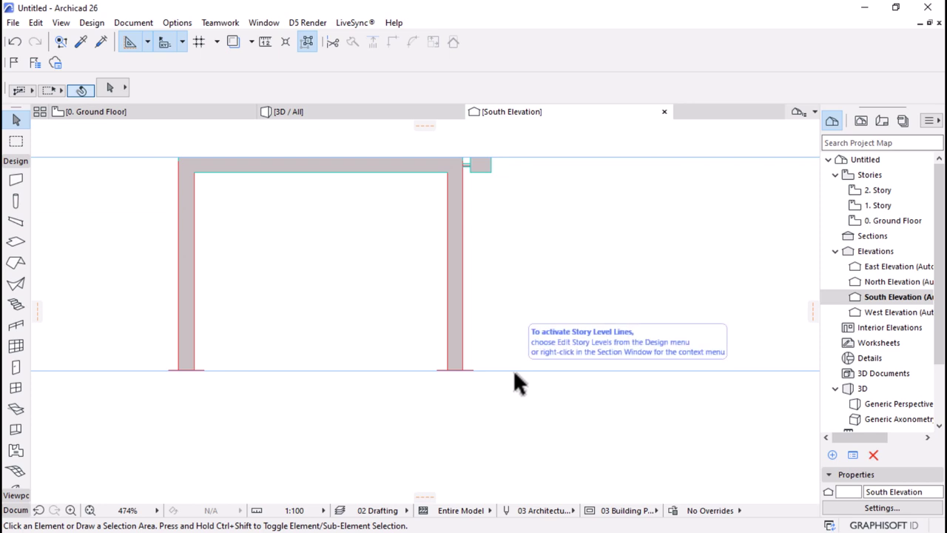
pyautogui.hotkey('ctrl', 'l')
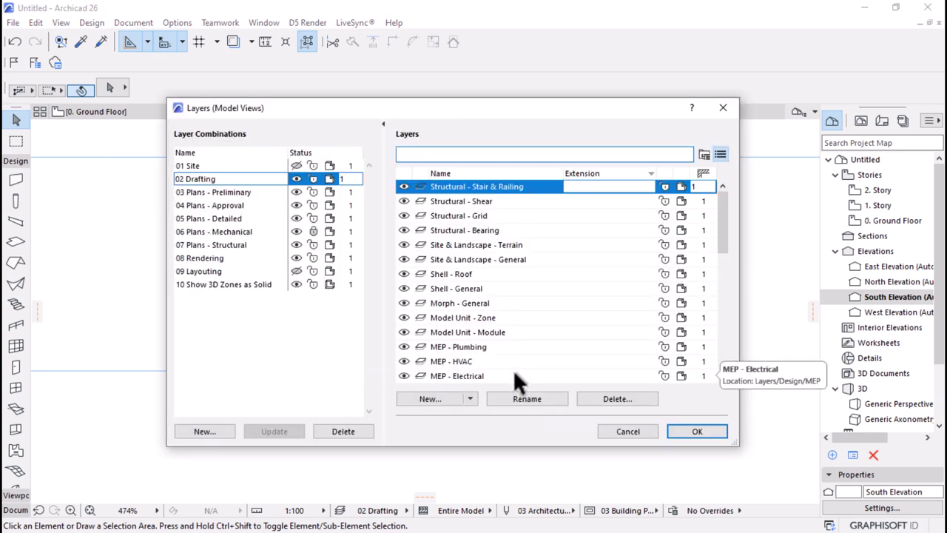
pyautogui.press('Escape')
pyautogui.press('g')
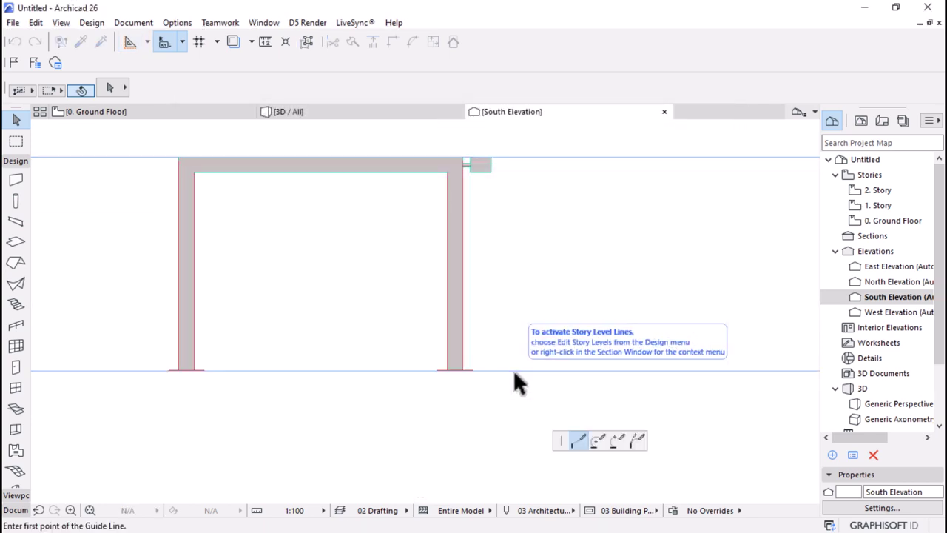
pyautogui.click(512, 370)
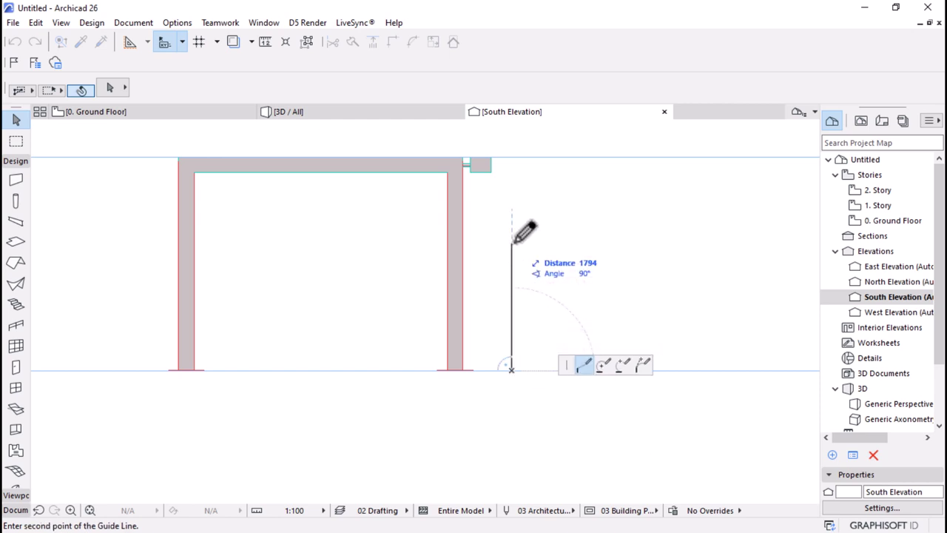
pyautogui.write('2500')
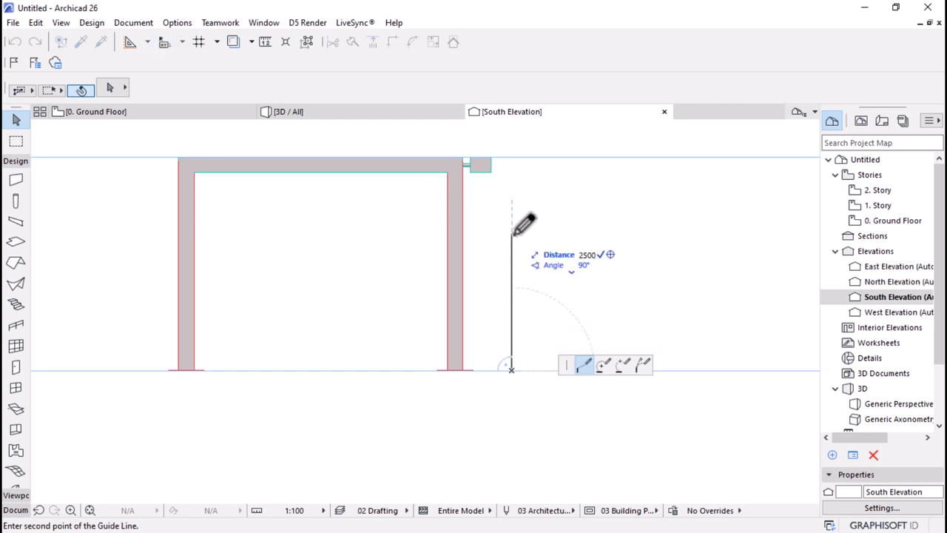
pyautogui.press('Return')
# - Move the sign box and its connector down until the box's mid-height is level with the guide line's upper end
pyautogui.scroll(4, 482, 153)
pyautogui.click(449, 187)
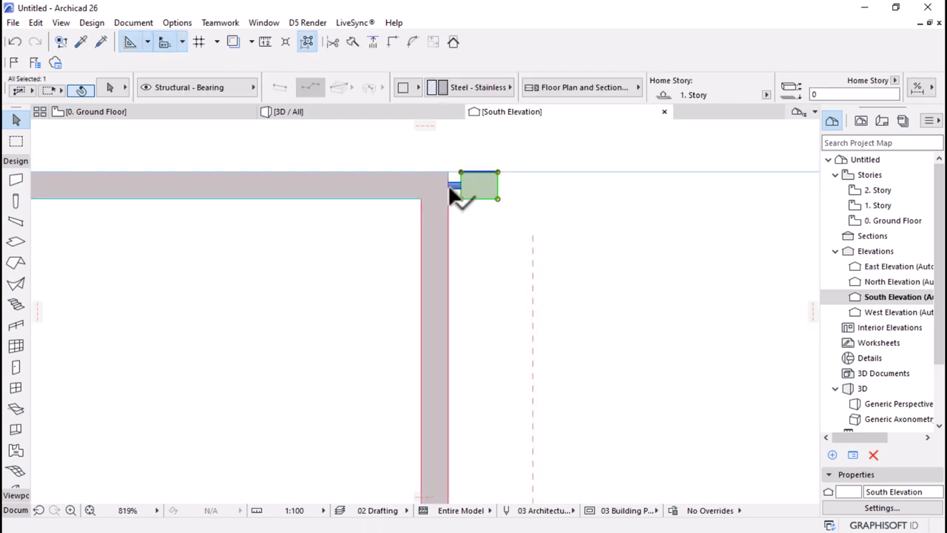
pyautogui.keyDown('shift'); pyautogui.click(453, 185); pyautogui.keyUp('shift')
pyautogui.hotkey('ctrl', 'd')
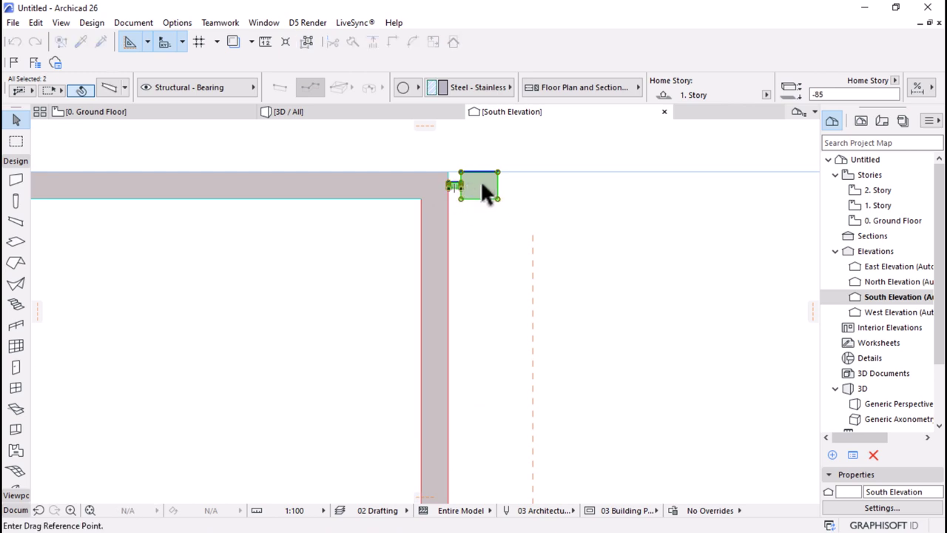
pyautogui.click(498, 185)
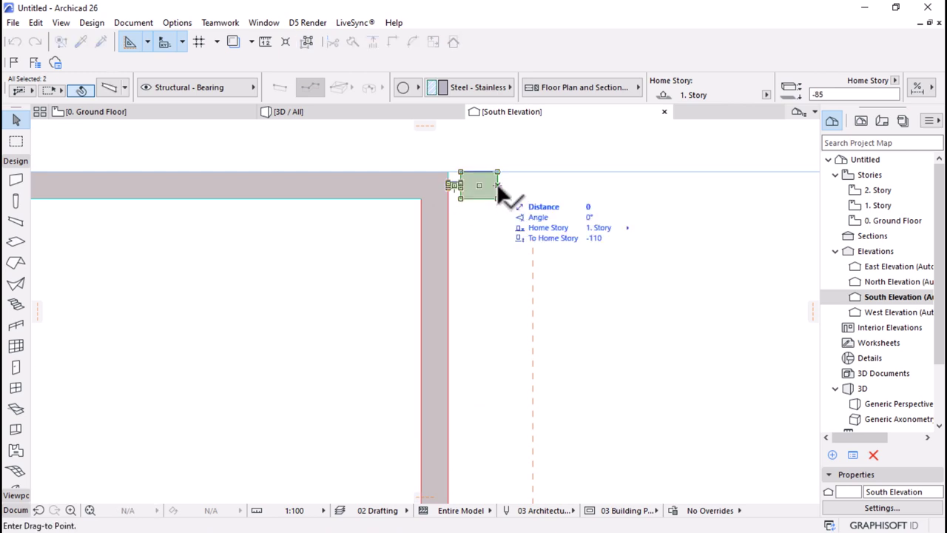
pyautogui.click(532, 234)
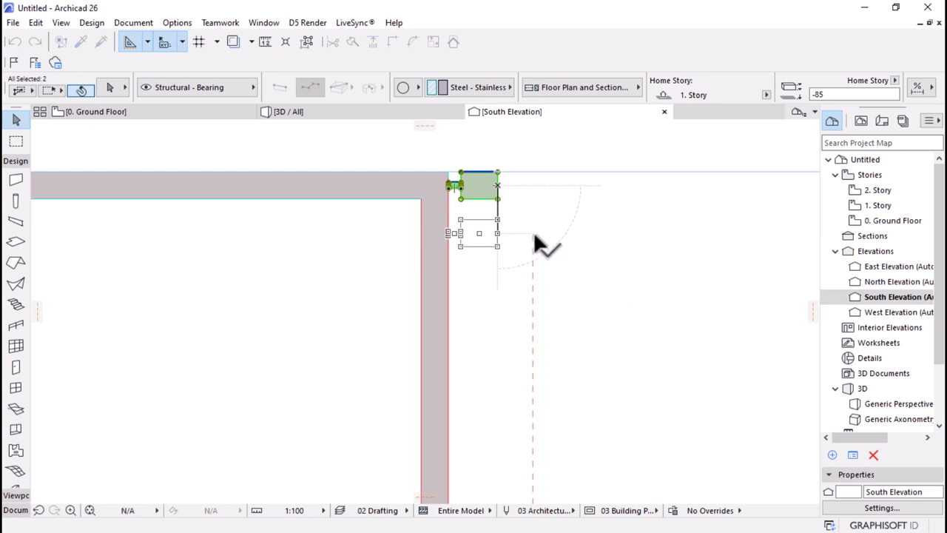
pyautogui.click(517, 170)
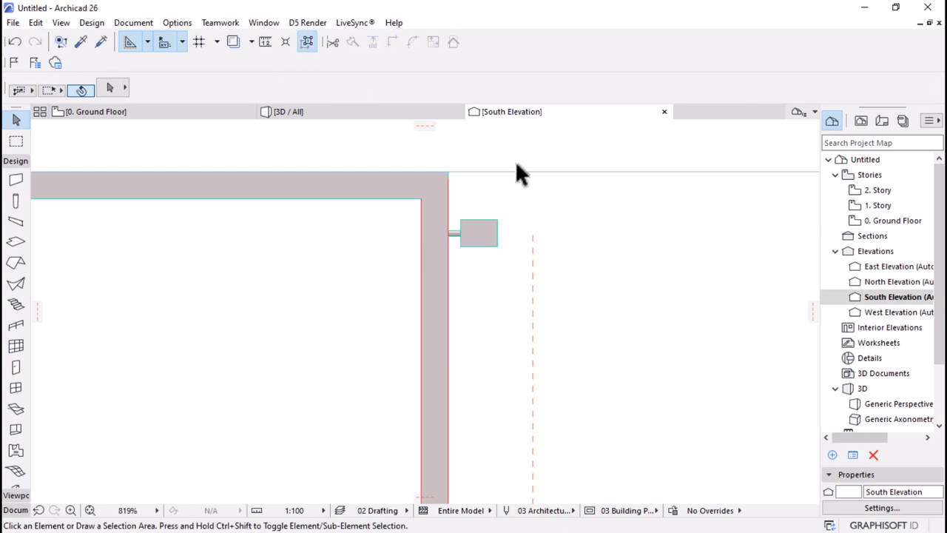
# - Check the sign's height in the reference image, and raise the sign box and connector 110 mm to put the box's underside level with the guide
pyautogui.click(138, 111)
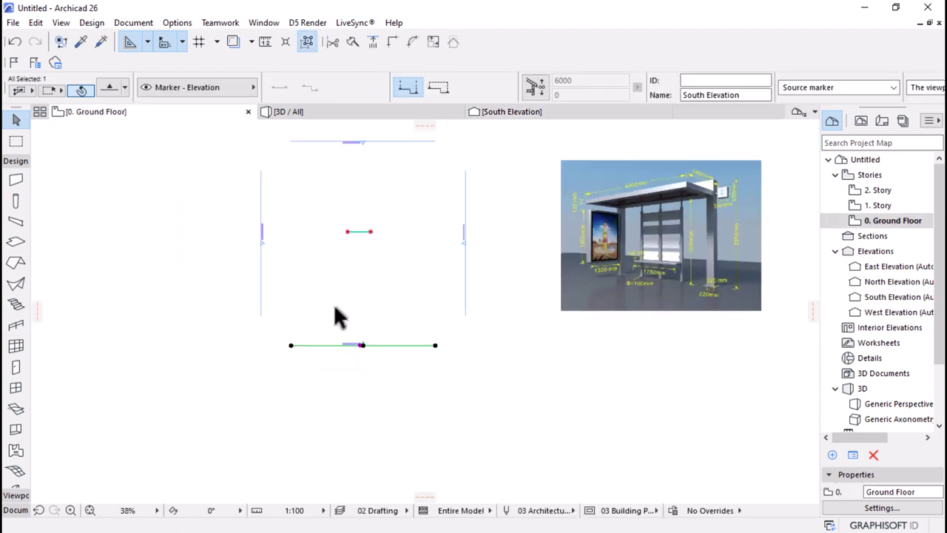
pyautogui.scroll(5, 539, 244)
pyautogui.scroll(-2, 472, 238)
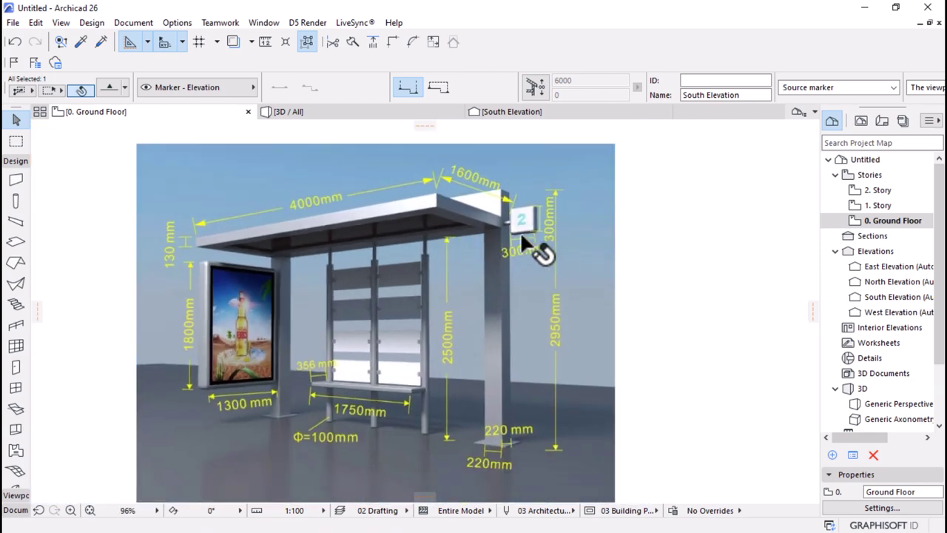
pyautogui.click(500, 115)
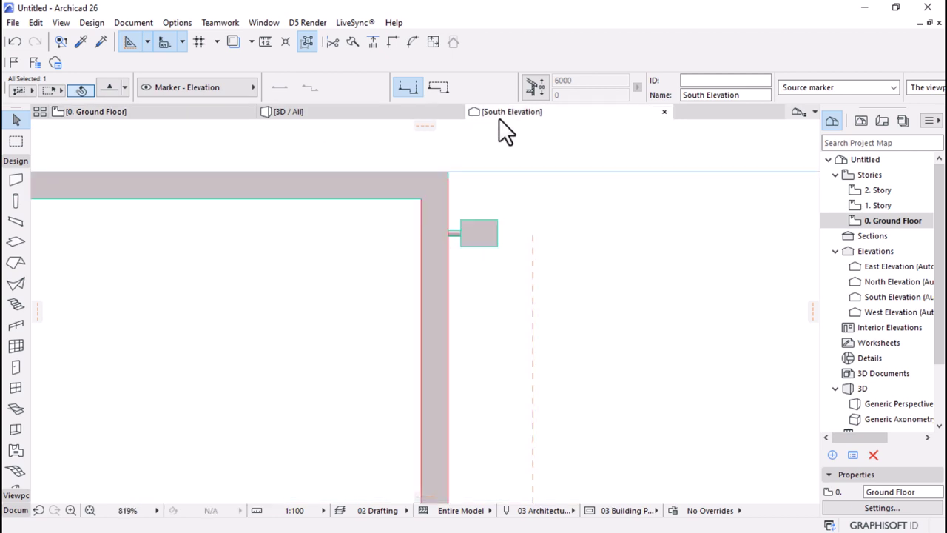
pyautogui.click(467, 238)
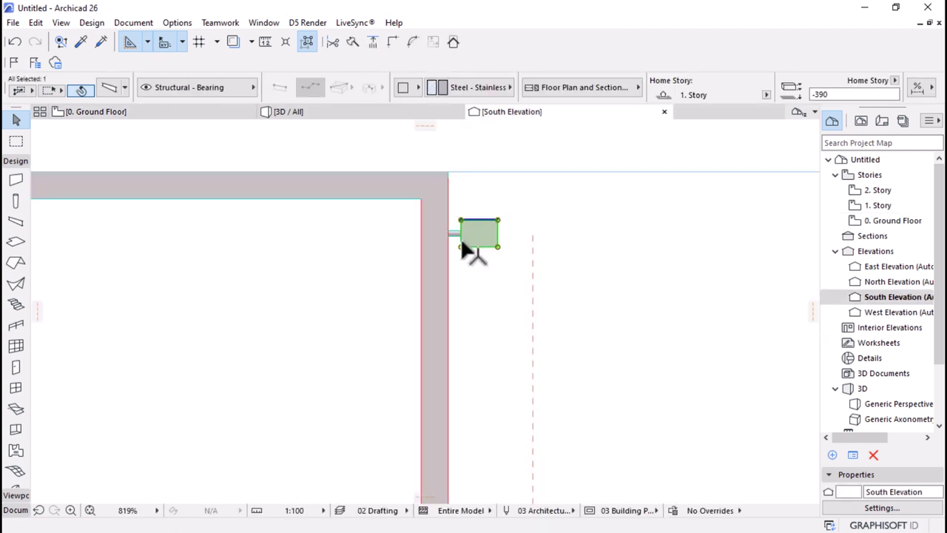
pyautogui.hotkey('ctrl', 'a')
pyautogui.hotkey('ctrl', 'd')
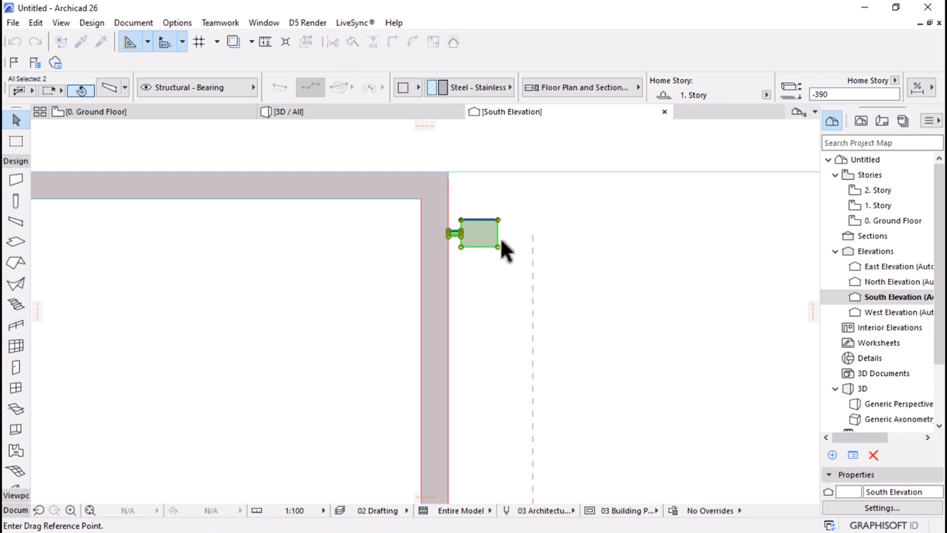
pyautogui.click(498, 246)
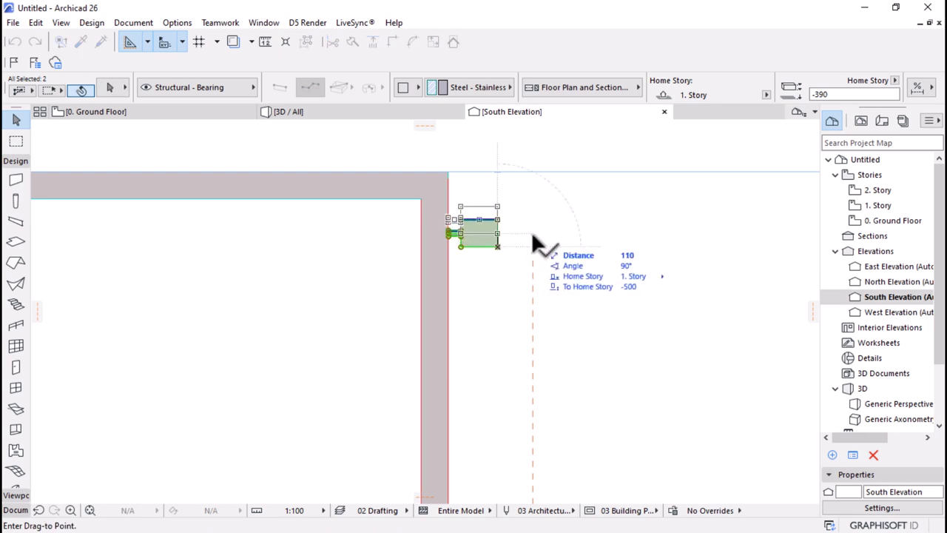
pyautogui.press('Escape')
# - Inspect the sign's position on the frame in 3D and compare it with the reference image on the ground floor plan
pyautogui.click(362, 113)
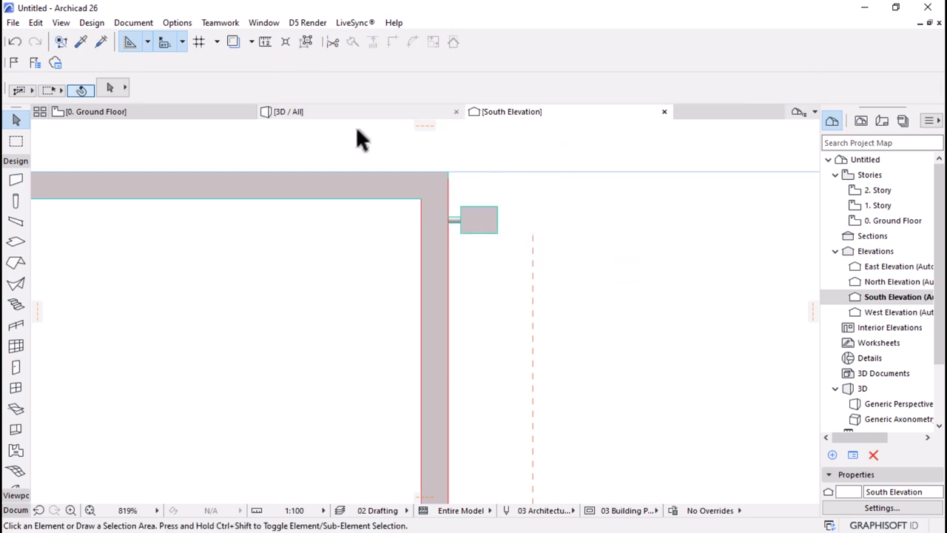
pyautogui.keyDown('shift'); pyautogui.moveTo(535, 243); pyautogui.dragTo(543, 212, button='middle'); pyautogui.keyUp('shift')
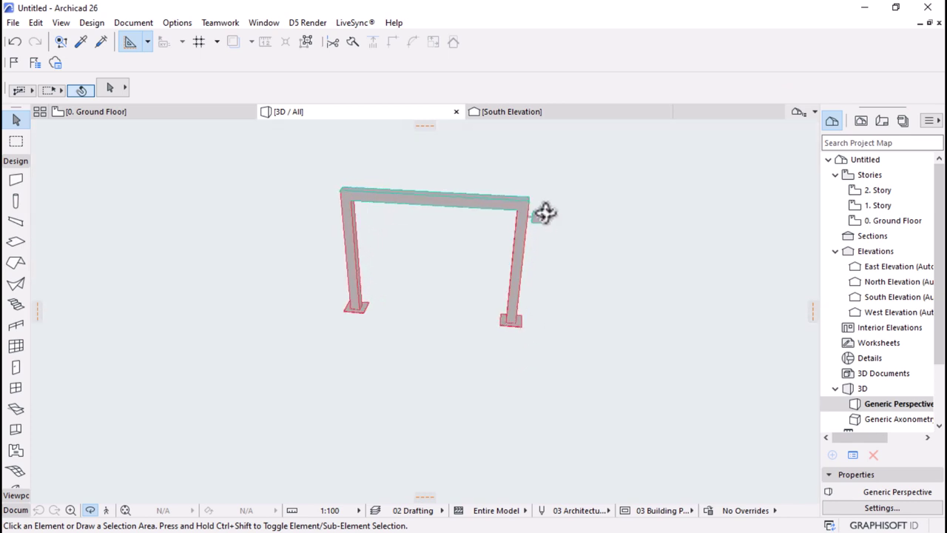
pyautogui.scroll(3, 540, 194)
pyautogui.scroll(2, 539, 194)
pyautogui.scroll(-5, 540, 197)
pyautogui.click(137, 113)
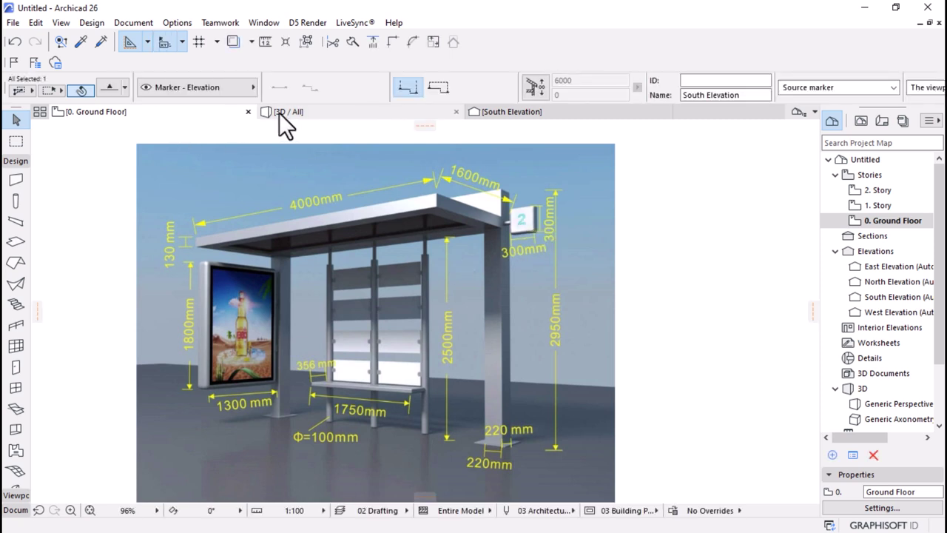
# - Set up the Object tool on the ground floor plan, searching the library for "3d tex" and choosing the Text 3D 26 object
pyautogui.scroll(-4, 595, 274)
pyautogui.scroll(-4, 594, 274)
pyautogui.scroll(5, 381, 313)
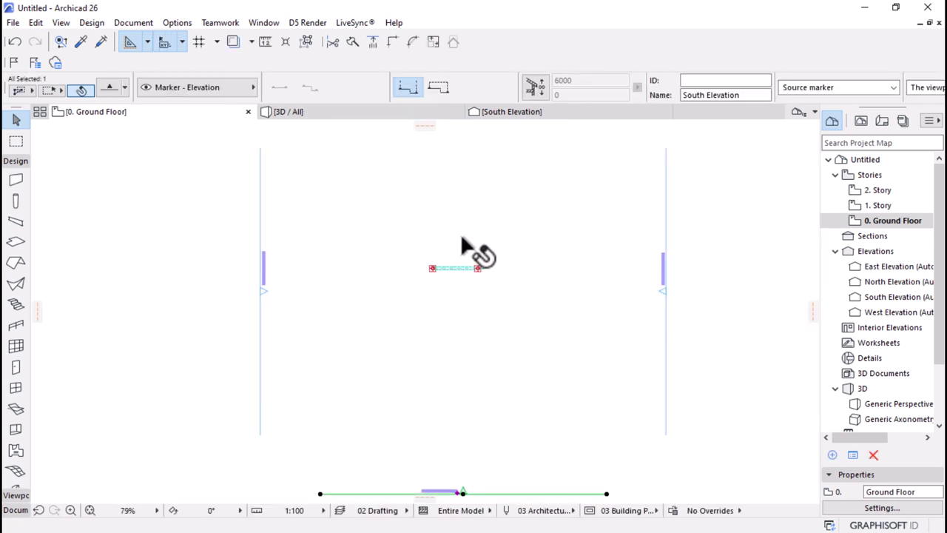
pyautogui.scroll(4, 469, 250)
pyautogui.scroll(5, 509, 331)
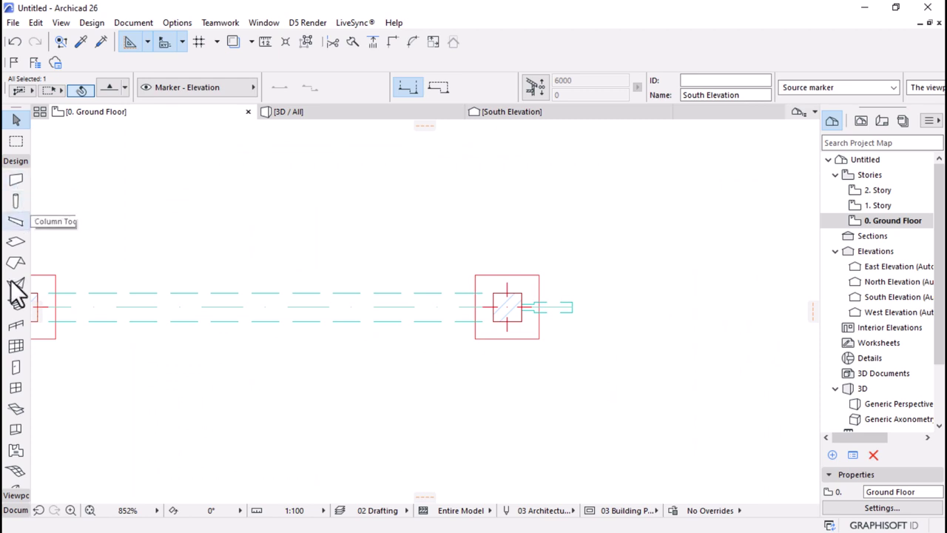
pyautogui.click(15, 455)
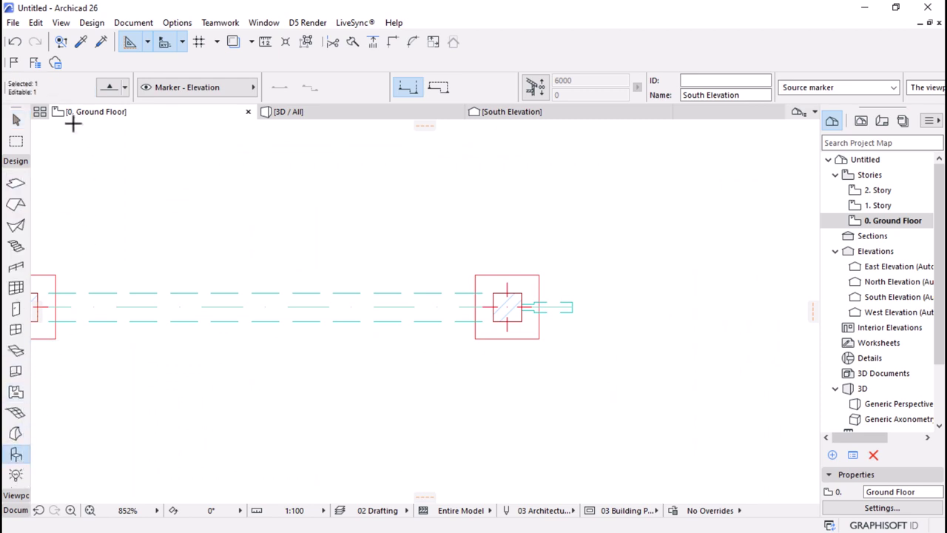
pyautogui.click(17, 456)
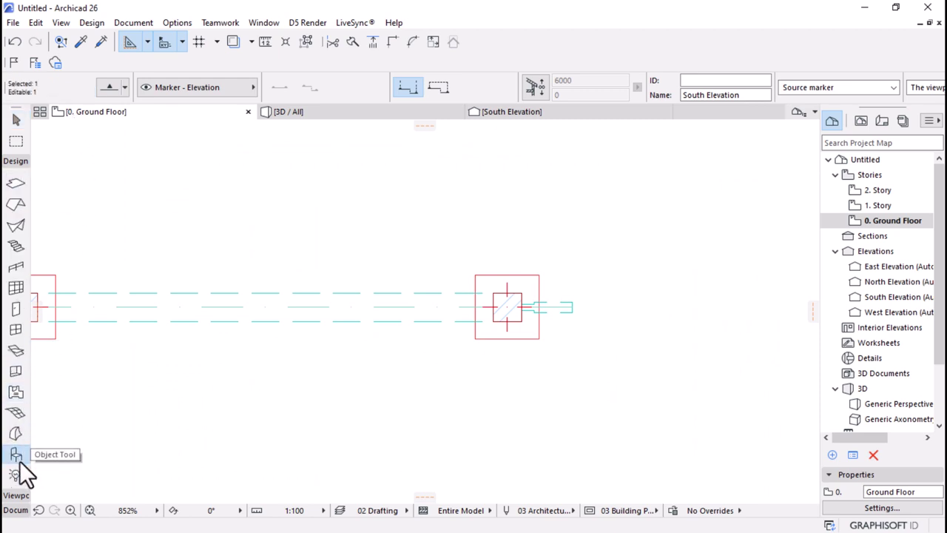
pyautogui.click(109, 89)
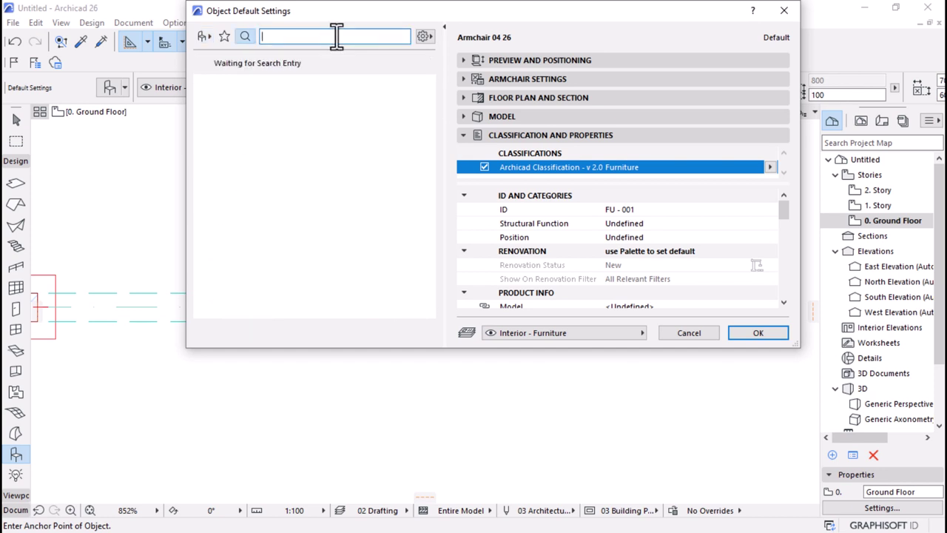
pyautogui.write('3d')
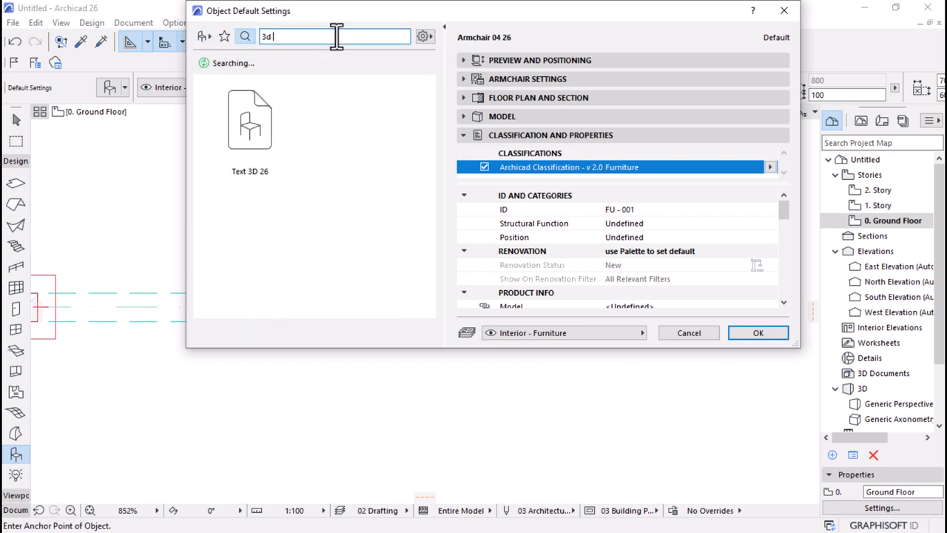
pyautogui.write(' tex')
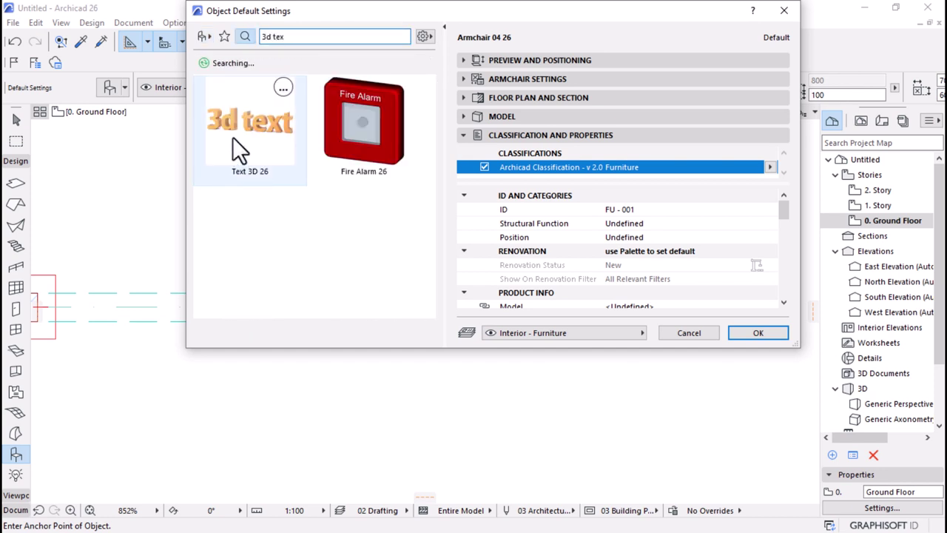
pyautogui.click(233, 137)
# - Set the 3D text object's content to 2
pyautogui.click(463, 79)
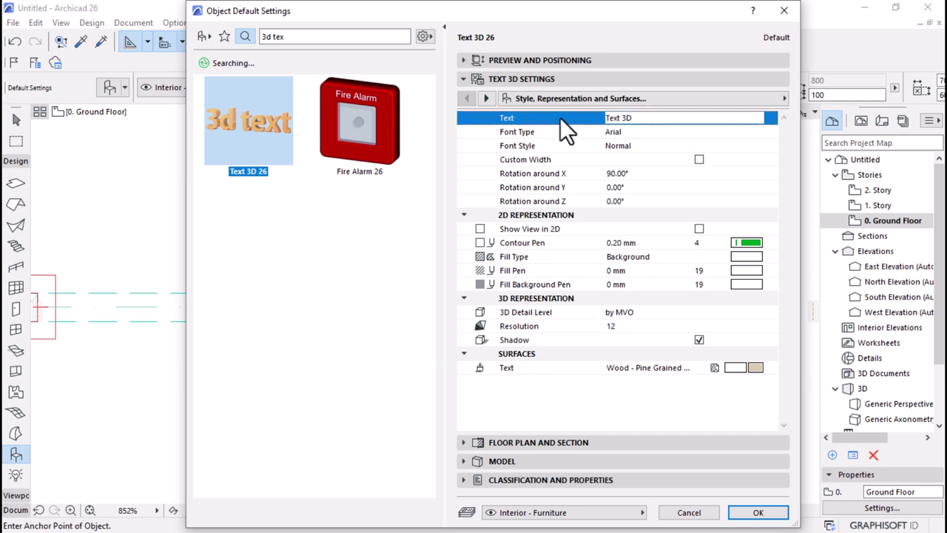
pyautogui.click(644, 118)
pyautogui.moveTo(641, 119); pyautogui.dragTo(592, 119)
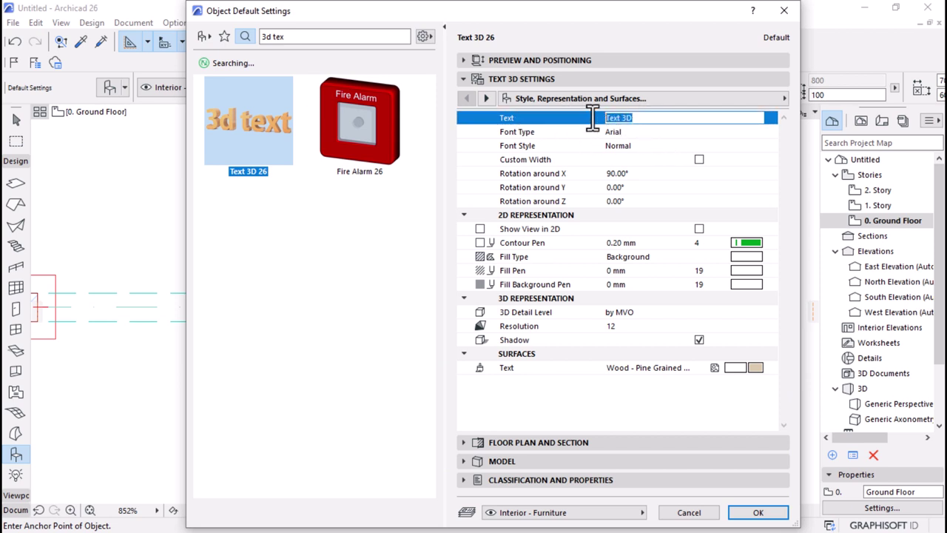
pyautogui.click(611, 135)
pyautogui.click(636, 117)
pyautogui.moveTo(644, 120); pyautogui.dragTo(573, 124)
pyautogui.write('a')
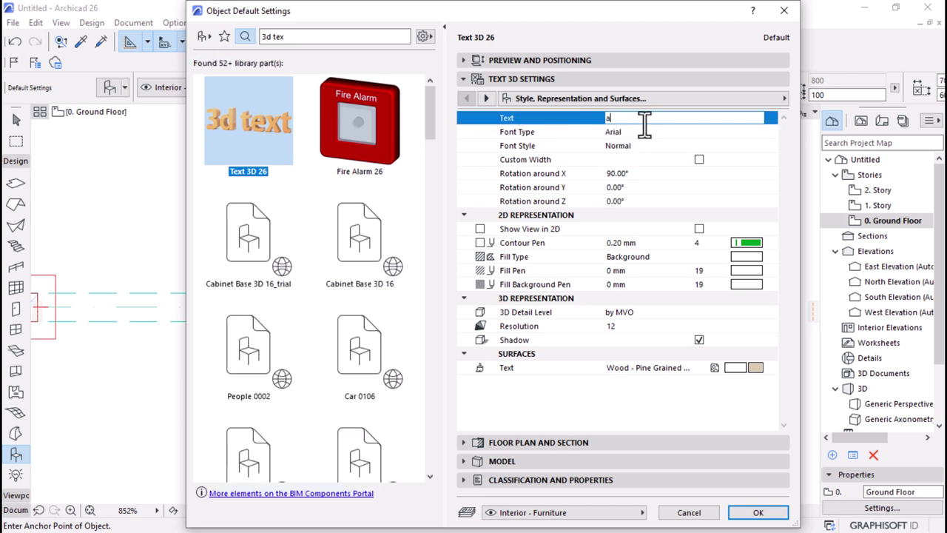
pyautogui.press('BackSpace')
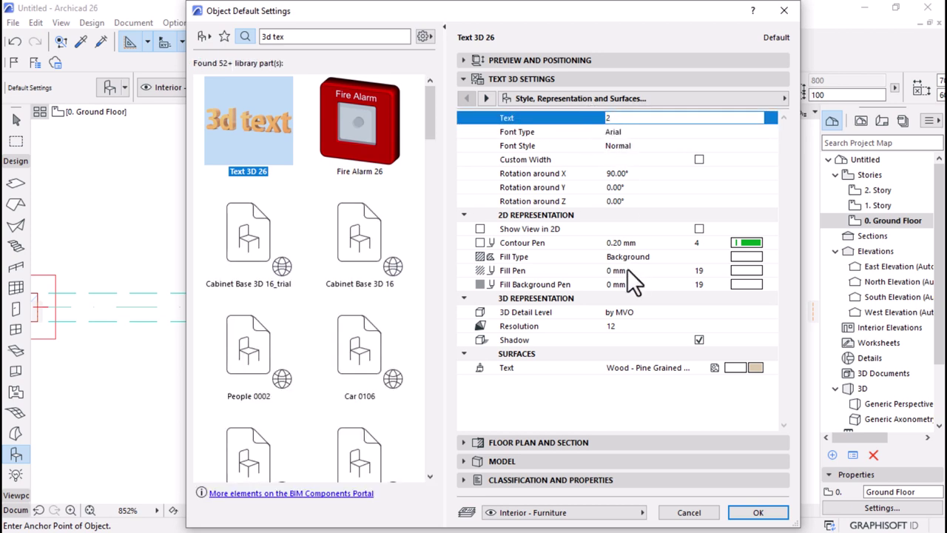
# - Set the 3D text's font type to Roboto Western
pyautogui.click(673, 133)
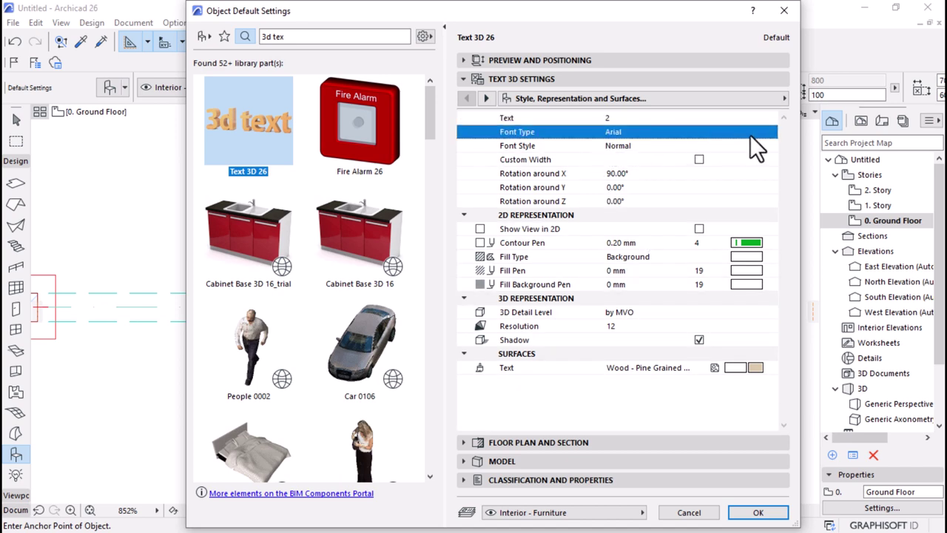
pyautogui.click(771, 131)
pyautogui.press('r')
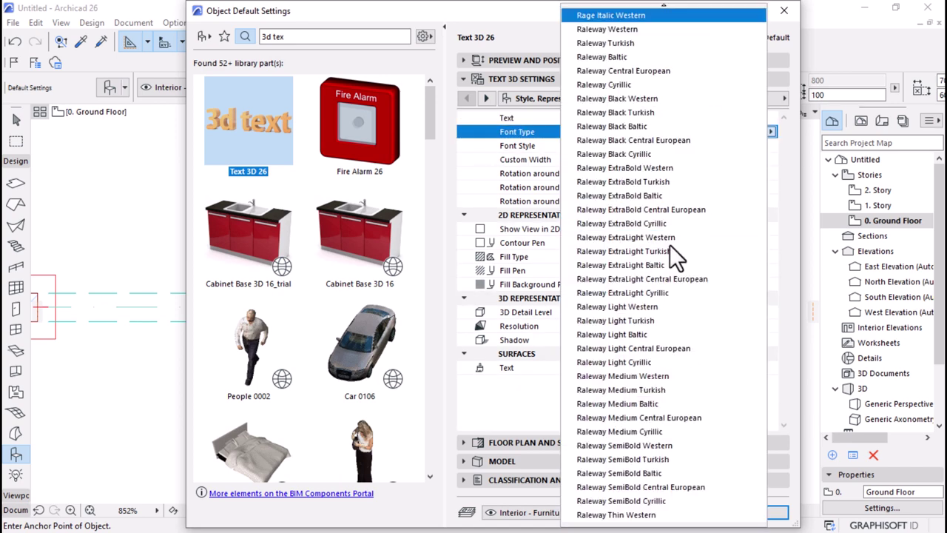
pyautogui.press('Down')
pyautogui.press('Down')
pyautogui.press('Down')
pyautogui.press('Down')
pyautogui.press('Down')
pyautogui.press('Down')
pyautogui.press('Down')
pyautogui.press('Down')
pyautogui.press('Down')
pyautogui.press('Down')
pyautogui.press('Down')
pyautogui.press('Down')
pyautogui.press('Down')
pyautogui.press('Down')
pyautogui.press('Down')
pyautogui.press('Down')
pyautogui.press('Down')
pyautogui.press('Down')
pyautogui.press('Down')
pyautogui.press('Down')
pyautogui.press('Down')
pyautogui.press('Down')
pyautogui.press('Down')
pyautogui.press('Down')
pyautogui.press('Down')
pyautogui.press('Down')
pyautogui.press('Down')
pyautogui.press('Down')
pyautogui.press('Down')
pyautogui.press('Down')
pyautogui.press('Down')
pyautogui.press('Down')
pyautogui.press('Down')
pyautogui.press('Down')
pyautogui.press('Down')
pyautogui.press('Down')
pyautogui.press('Down')
pyautogui.press('Down')
pyautogui.press('Down')
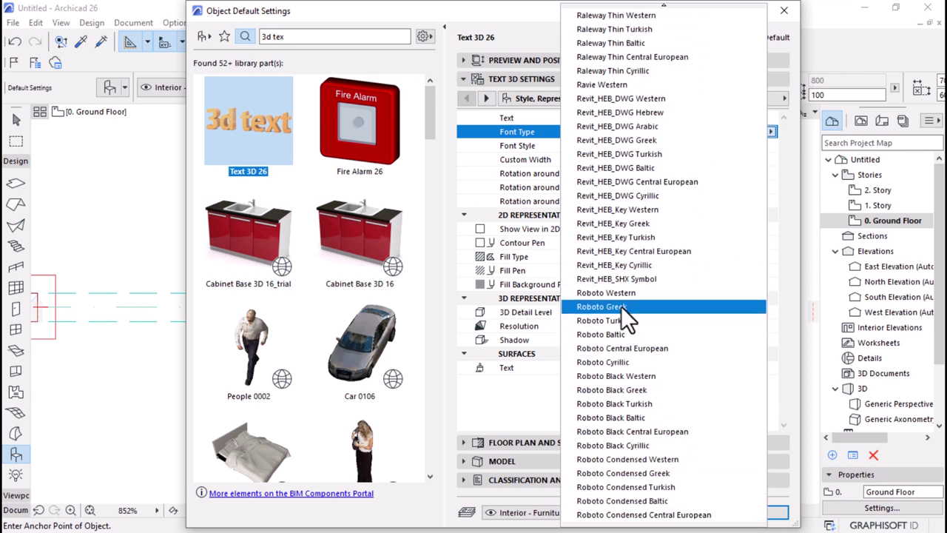
pyautogui.click(622, 293)
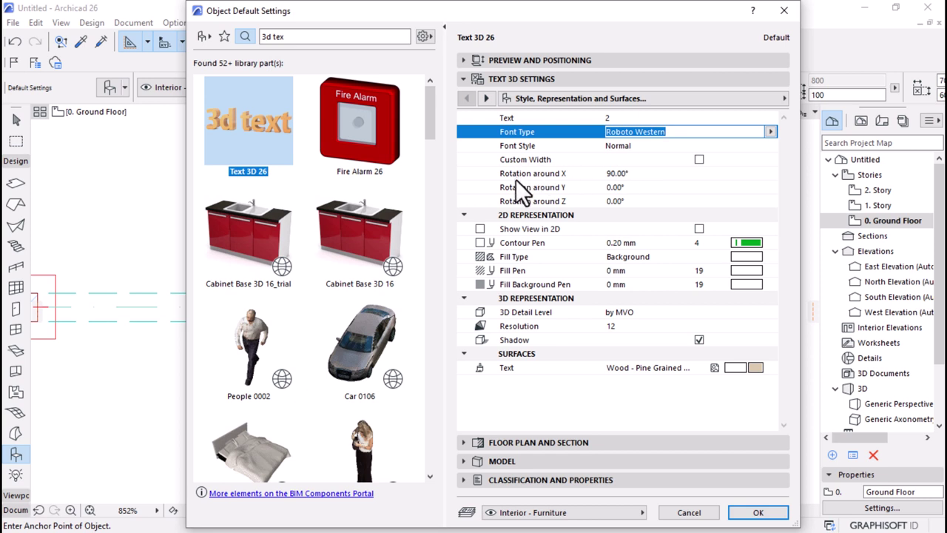
# - Set the 3D text's resolution to 100, its 3D detail level to Full and its surface to Paint - Ivory Black
pyautogui.click(627, 330)
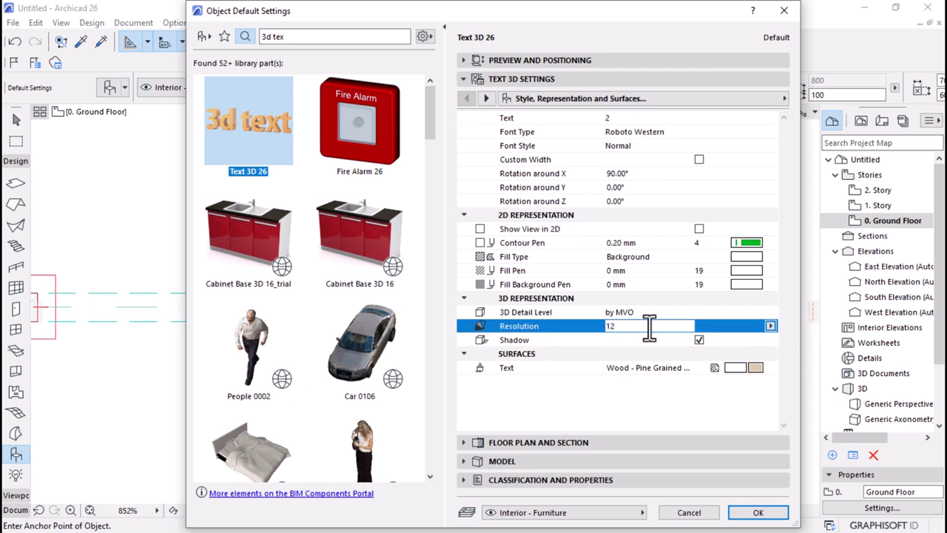
pyautogui.moveTo(649, 326); pyautogui.dragTo(583, 332)
pyautogui.click(740, 311)
pyautogui.click(770, 311)
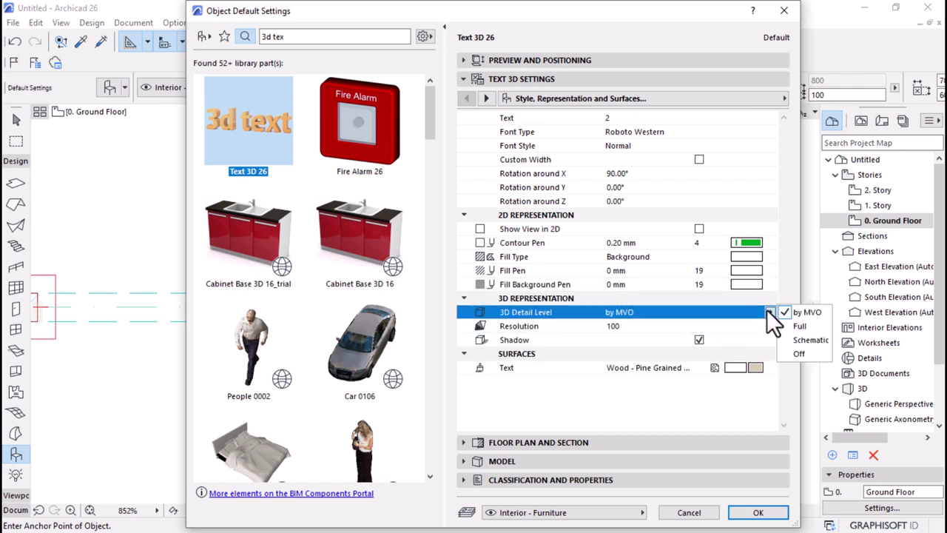
pyautogui.click(806, 327)
pyautogui.click(755, 366)
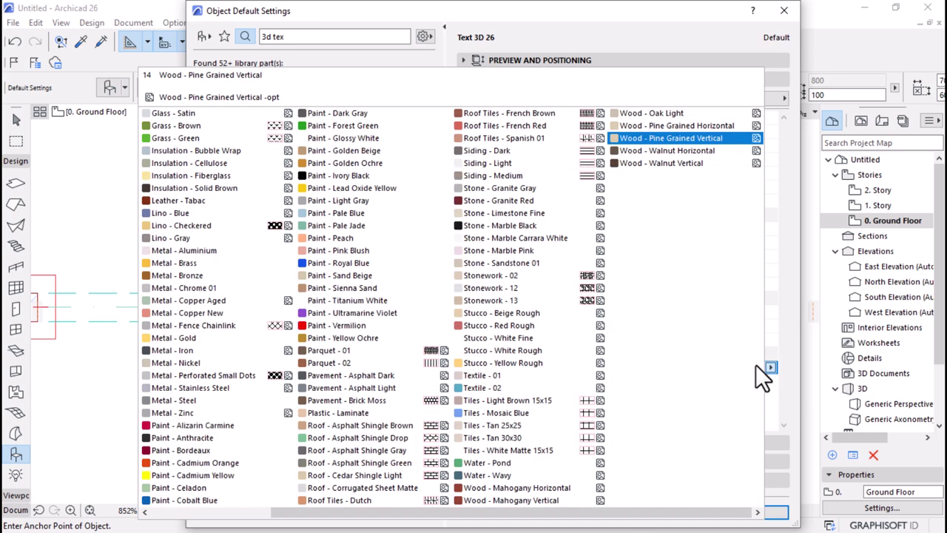
pyautogui.click(330, 175)
pyautogui.click(749, 510)
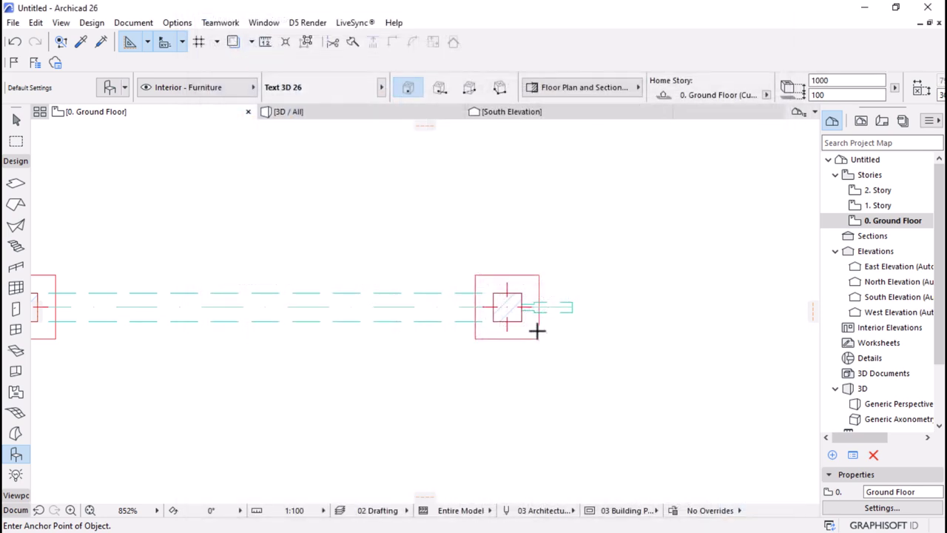
# - Place the 3D text object beside the sign box on the ground floor plan
pyautogui.scroll(6, 551, 303)
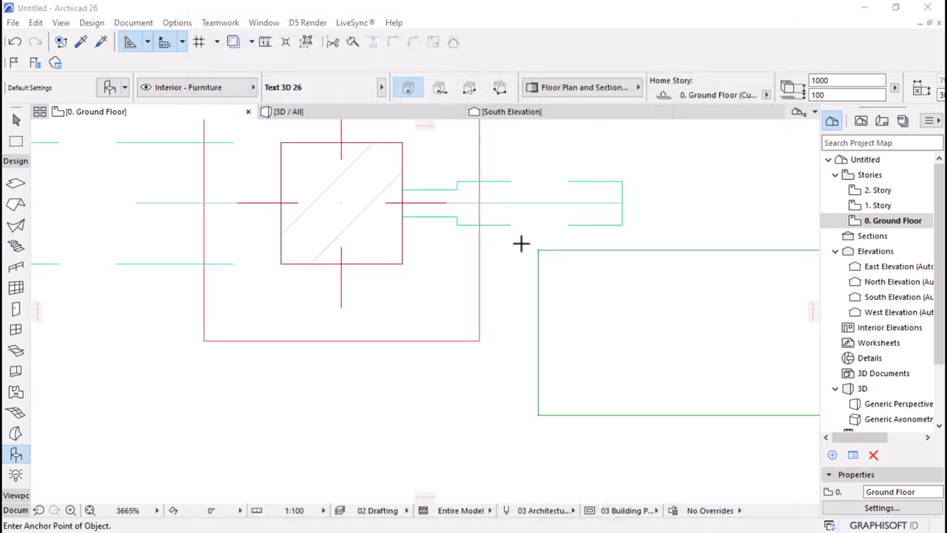
pyautogui.scroll(-5, 351, 259)
pyautogui.scroll(2, 557, 259)
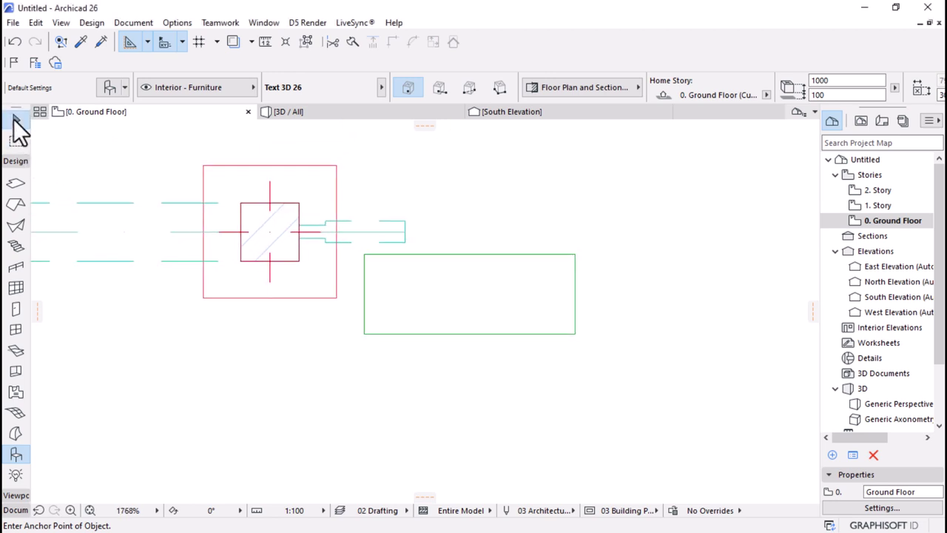
# - Stretch the placed 3D text object to a depth of about 15 mm on the plan
pyautogui.click(16, 119)
pyautogui.click(423, 307)
pyautogui.scroll(2, 414, 300)
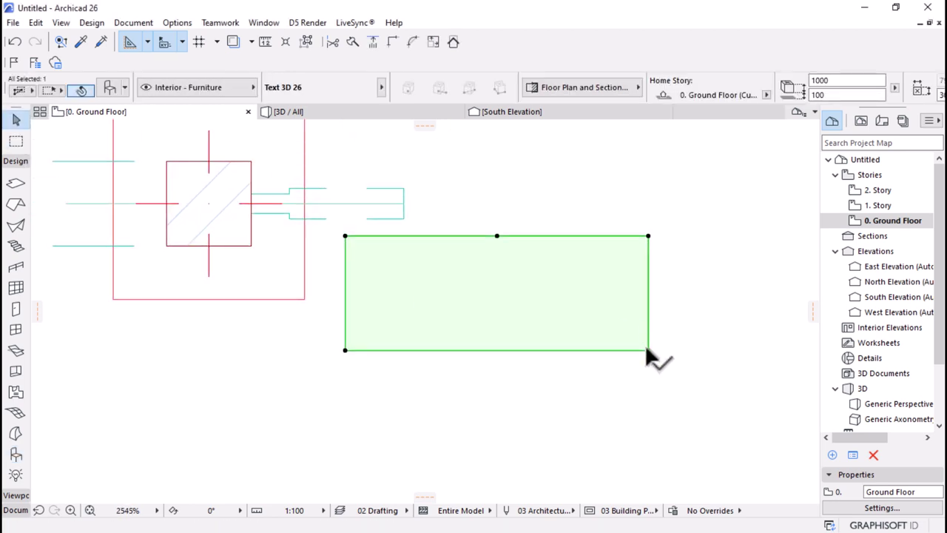
pyautogui.click(648, 350)
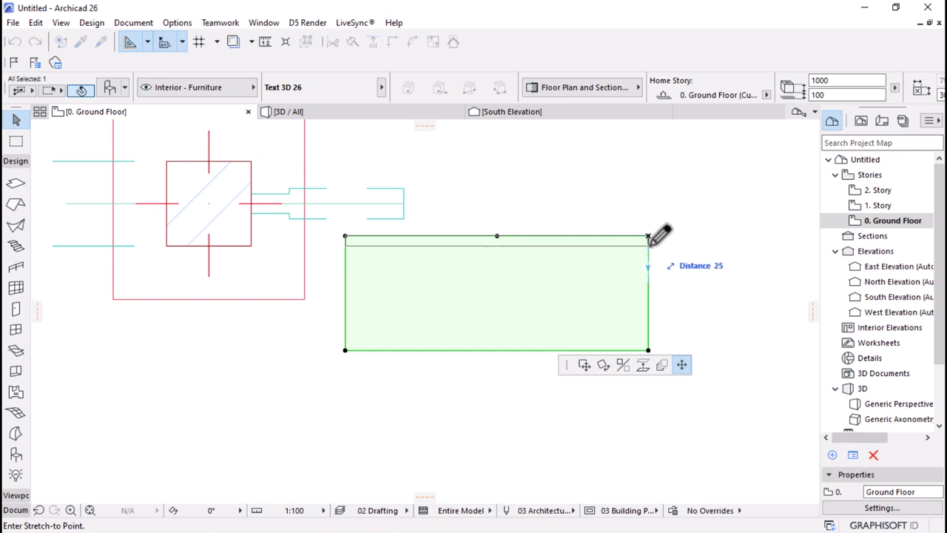
pyautogui.click(649, 238)
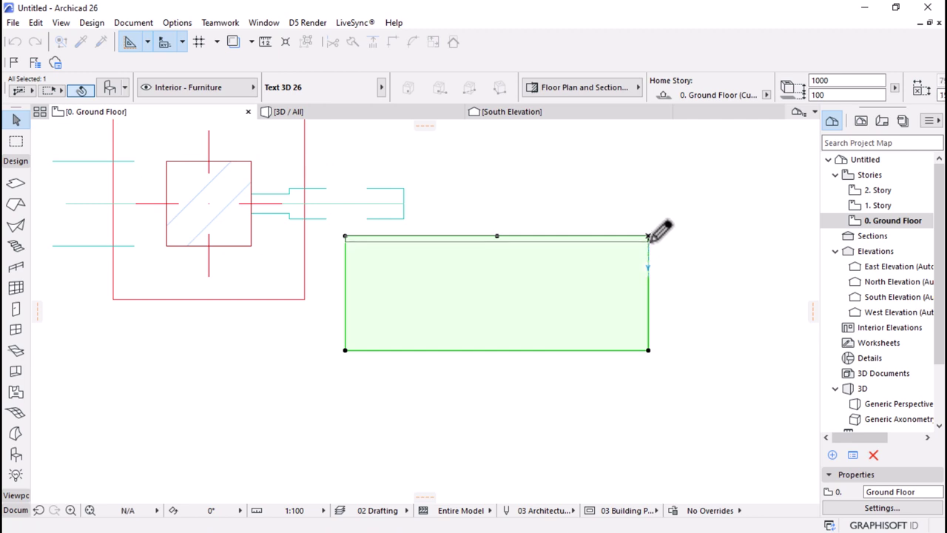
pyautogui.scroll(2, 500, 158)
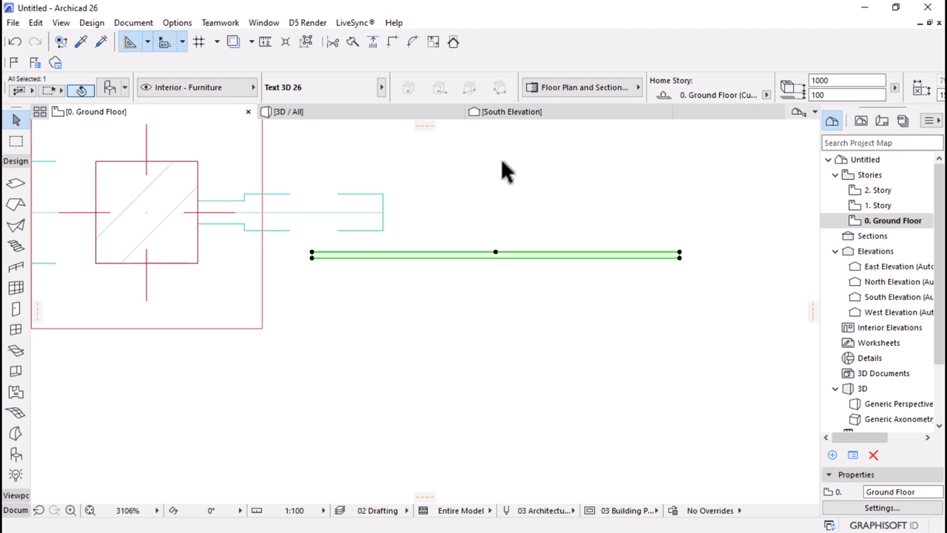
# - Set the 3D text object's height to 300 mm
pyautogui.click(829, 80)
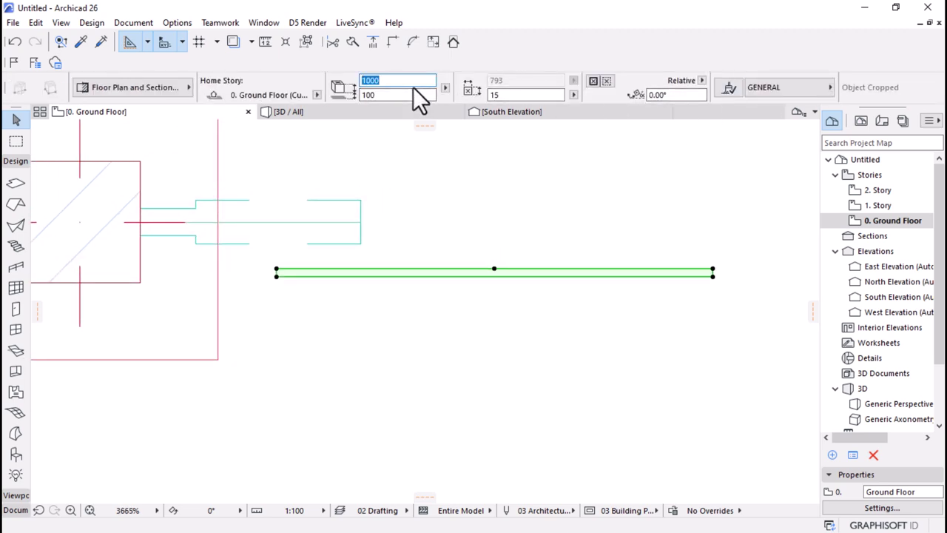
pyautogui.write('300')
pyautogui.press('Return')
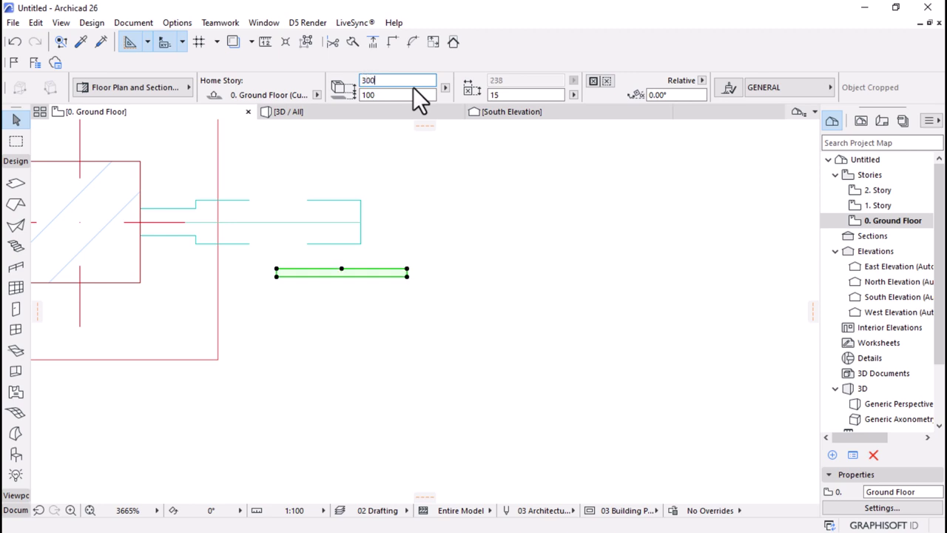
# - Set the 3D text object's height to 150 mm
pyautogui.doubleClick(422, 83)
pyautogui.write('150')
pyautogui.press('Return')
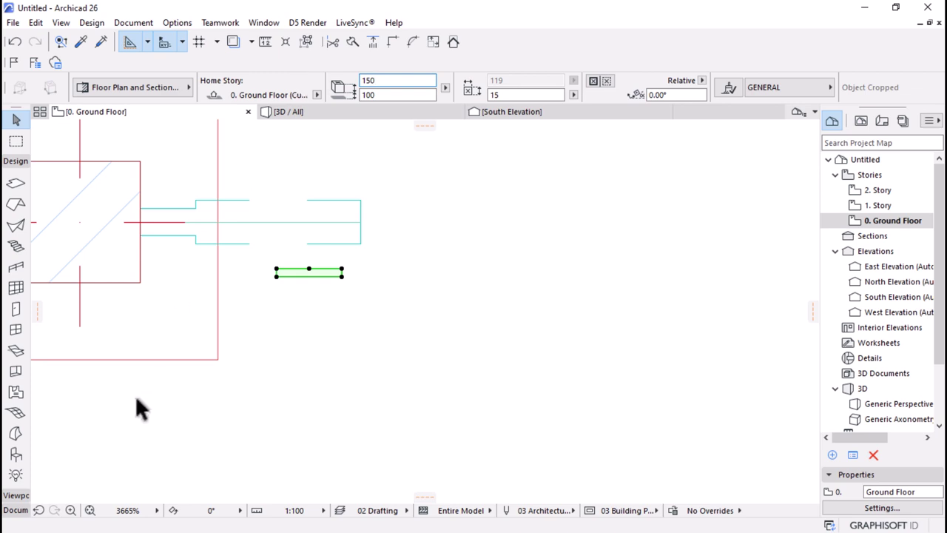
# - Move the 3D text by its back edge's midpoint to the midpoint of the sign box's front edge
pyautogui.scroll(3, 159, 263)
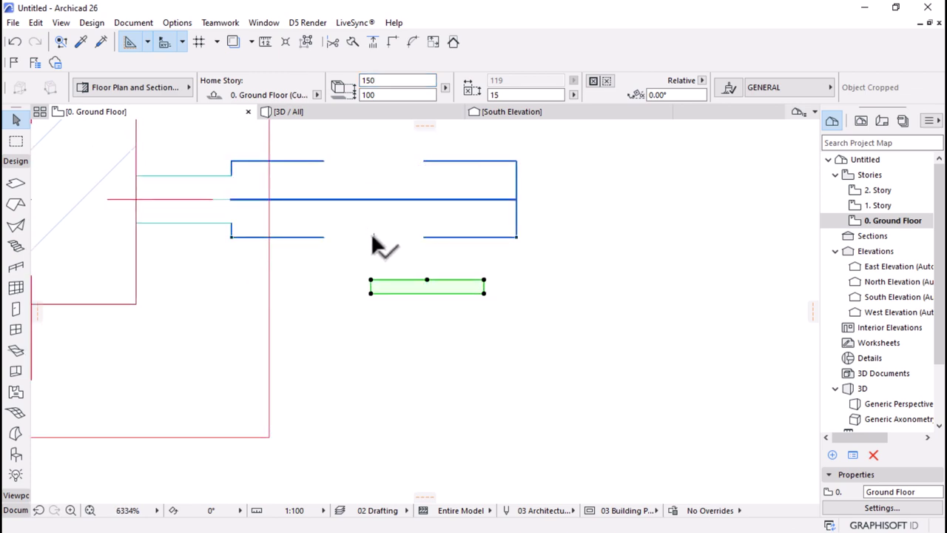
pyautogui.click(427, 284)
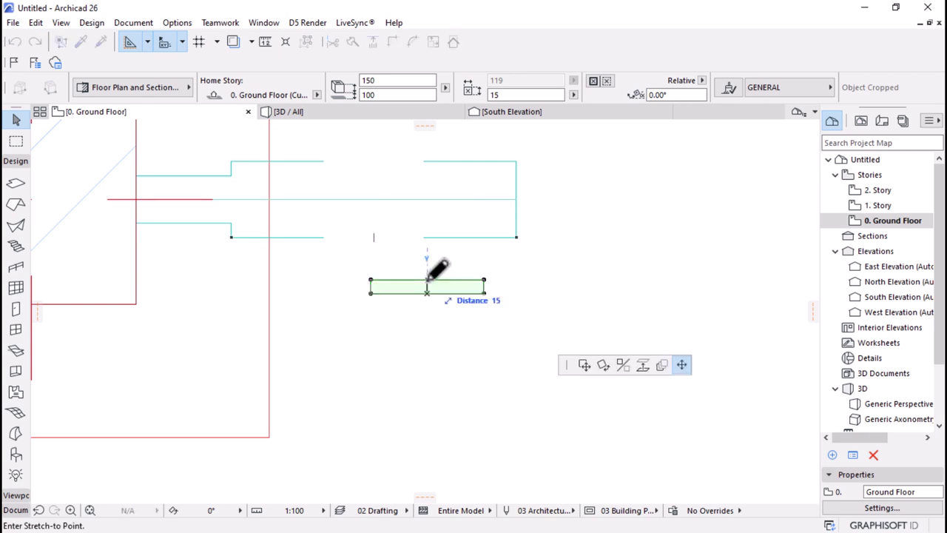
pyautogui.click(585, 366)
pyautogui.click(375, 240)
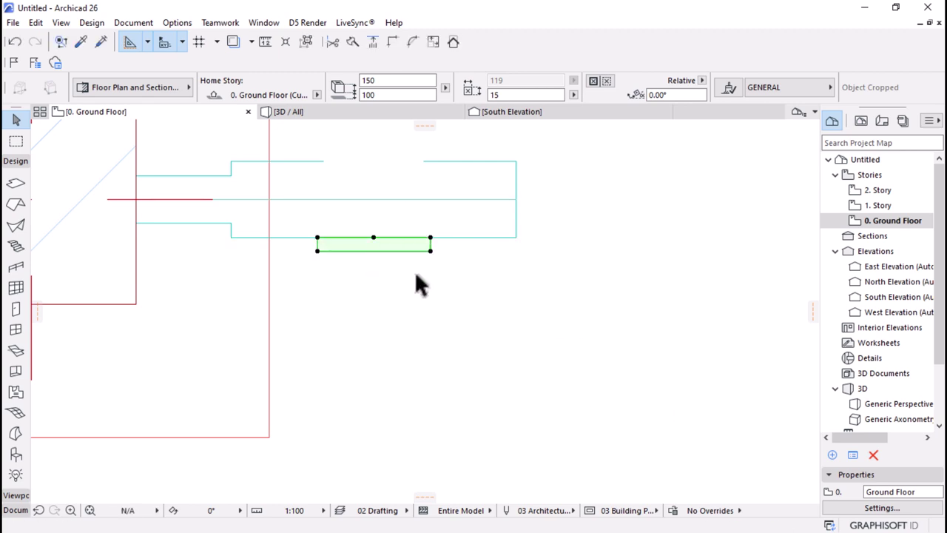
pyautogui.scroll(2, 407, 170)
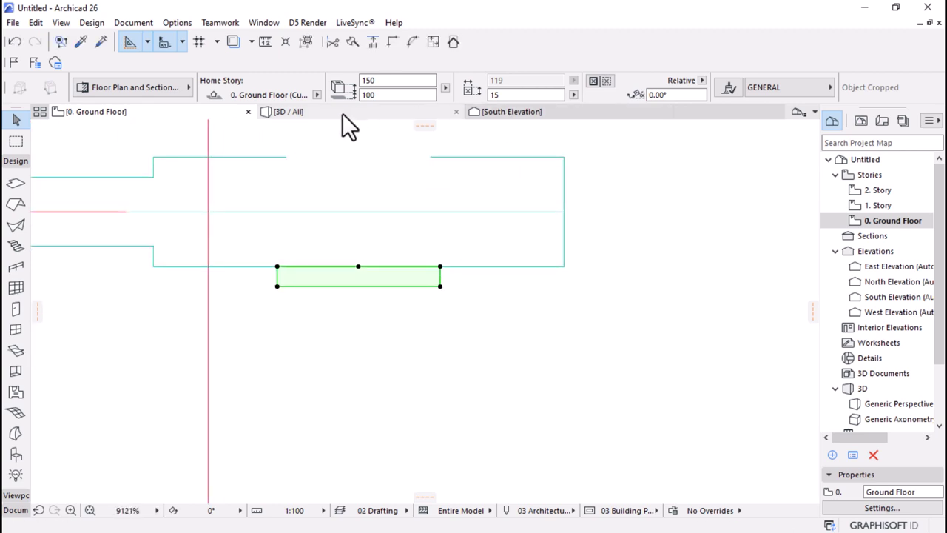
# - In the South Elevation, move the number 2 vertically up by about 2438 mm to centre it on the sign box
pyautogui.click(509, 110)
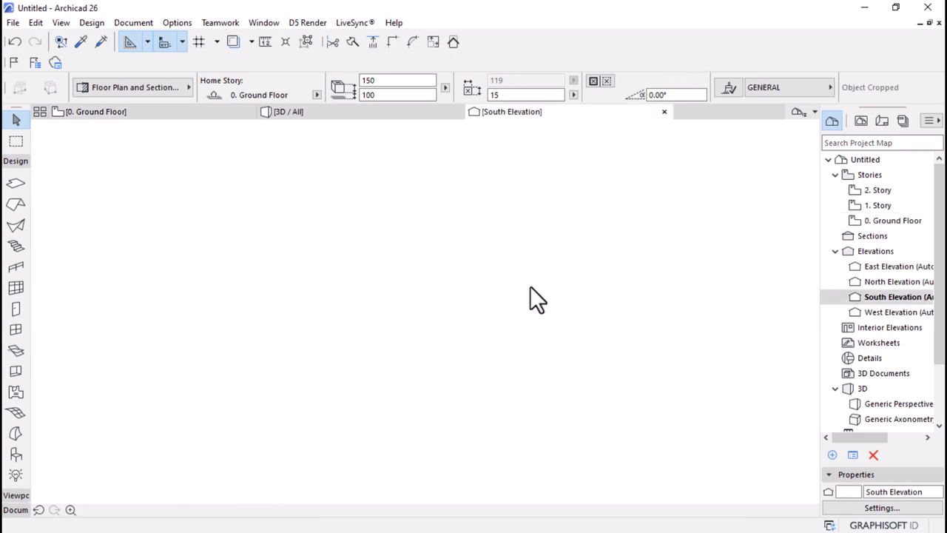
pyautogui.scroll(-4, 511, 252)
pyautogui.scroll(3, 496, 327)
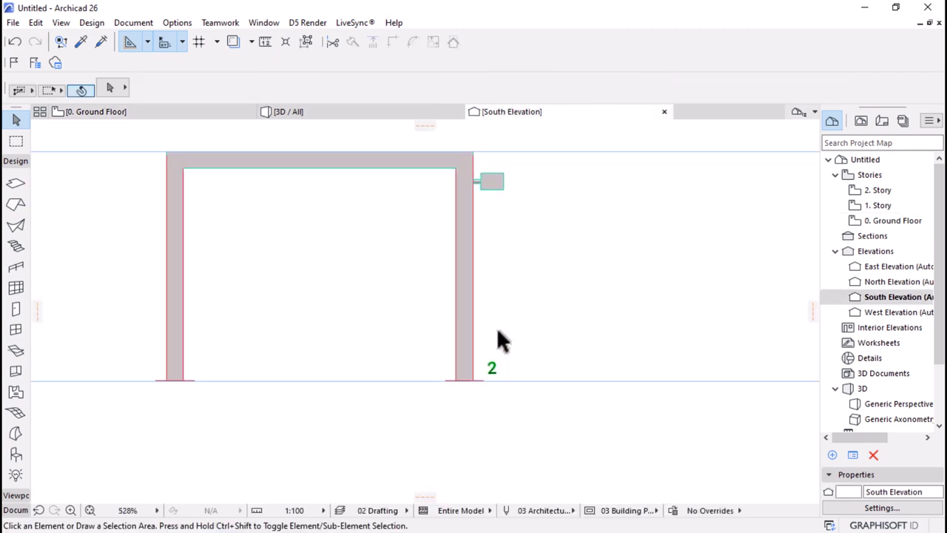
pyautogui.click(490, 382)
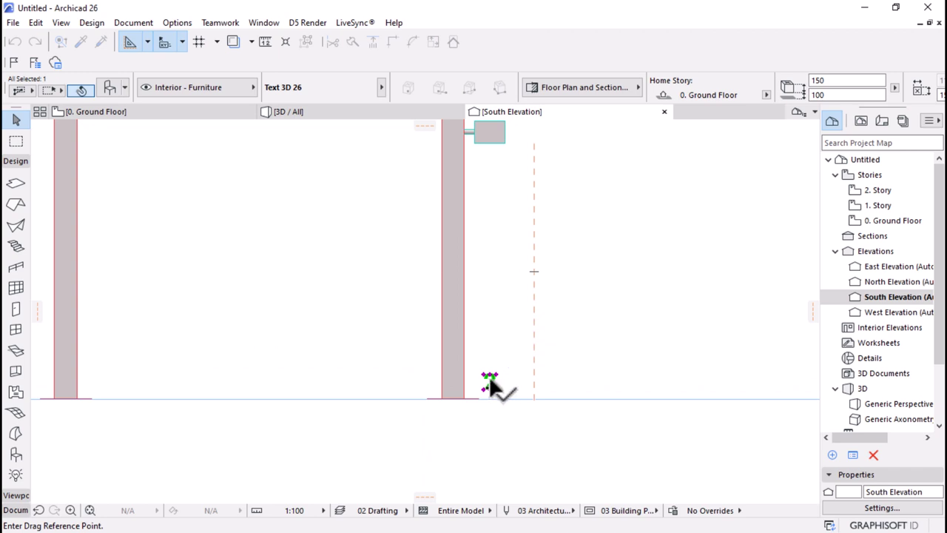
pyautogui.click(490, 382)
pyautogui.scroll(-2, 480, 227)
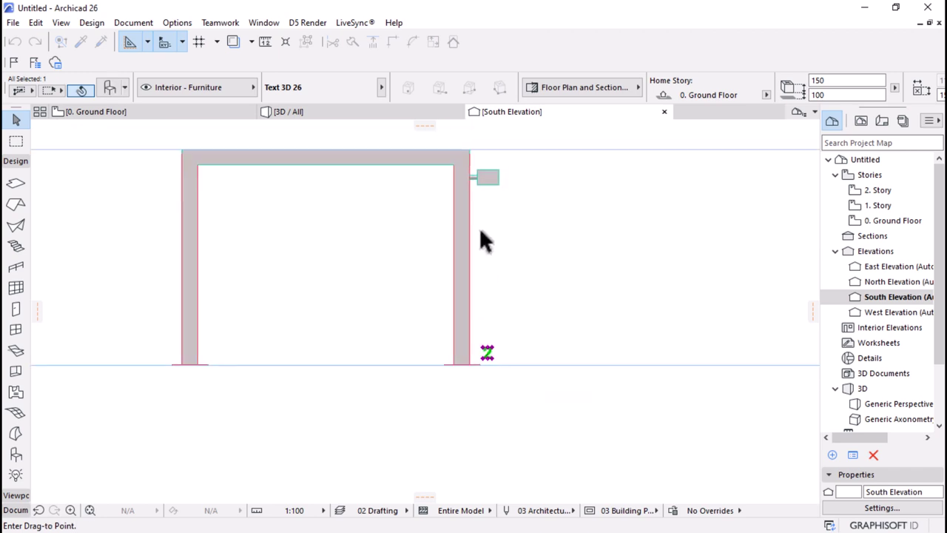
pyautogui.scroll(3, 484, 193)
pyautogui.scroll(3, 482, 194)
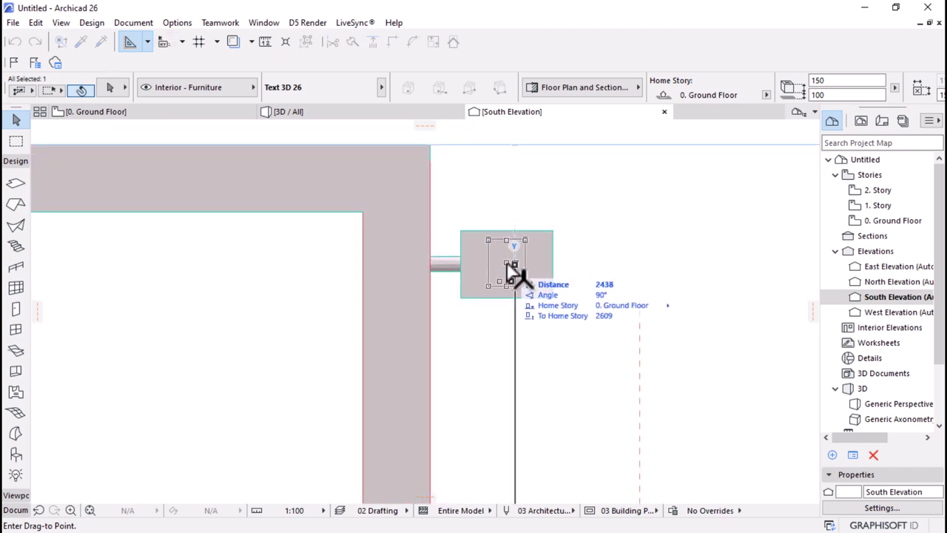
pyautogui.click(510, 270)
pyautogui.click(614, 261)
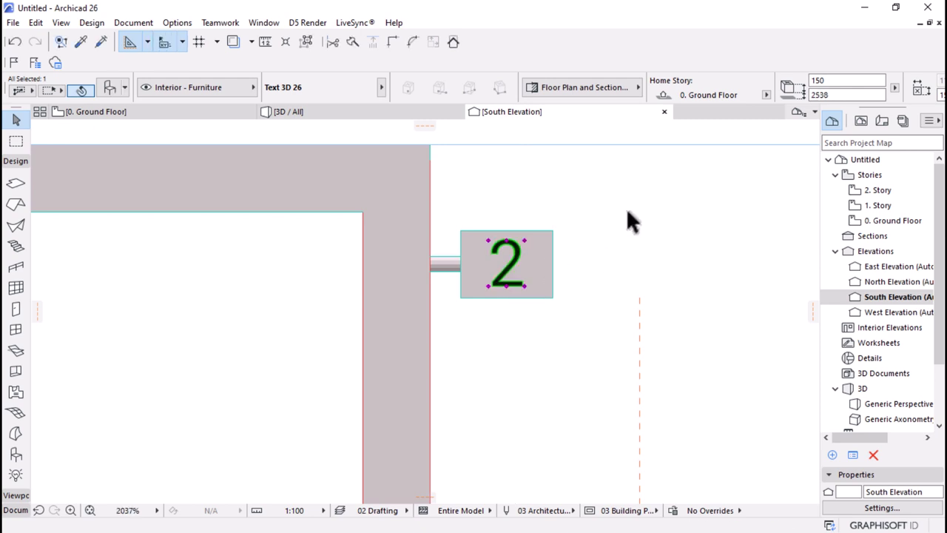
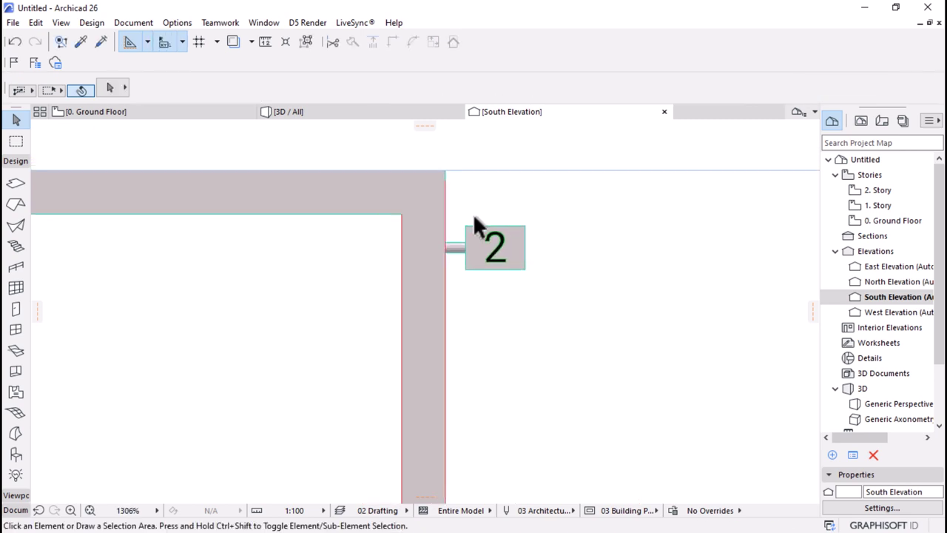
# - Compare the number on the sign with the dimensioned reference image on the ground floor plan
pyautogui.click(96, 111)
pyautogui.click(360, 260)
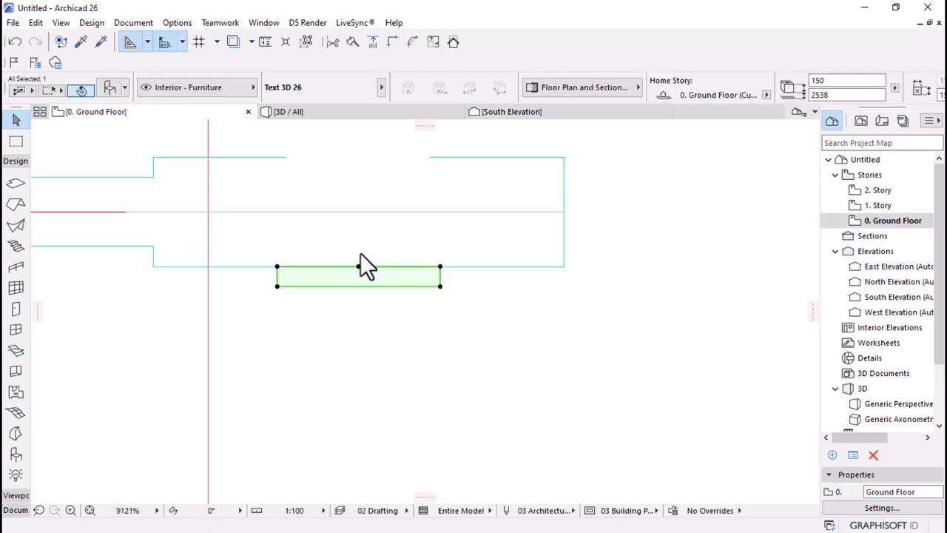
pyautogui.scroll(-6, 362, 263)
pyautogui.scroll(-5, 373, 289)
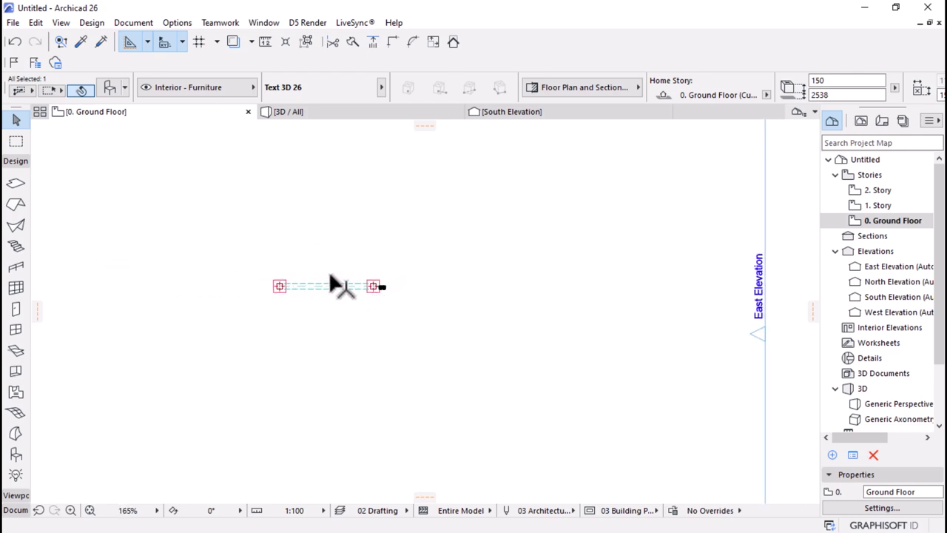
pyautogui.scroll(5, 593, 226)
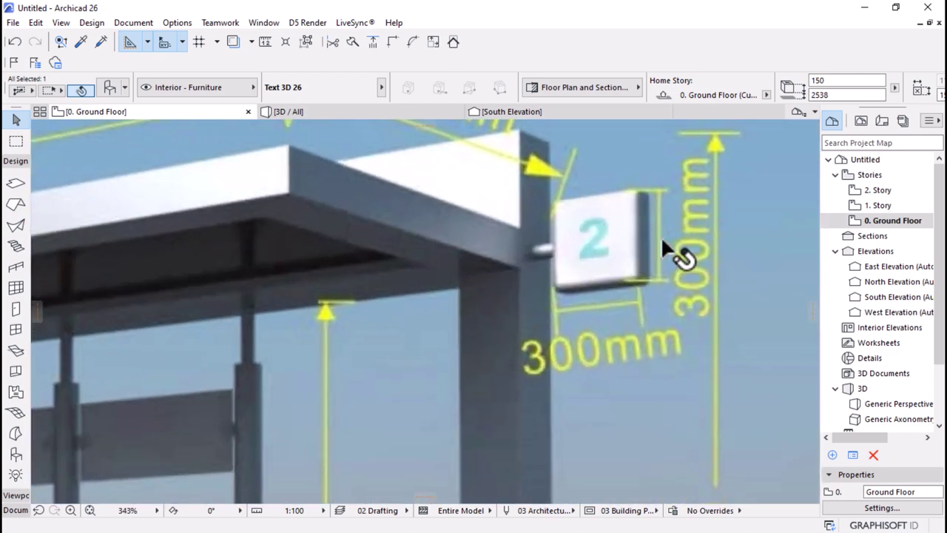
pyautogui.scroll(-10, 666, 261)
pyautogui.scroll(15, 549, 275)
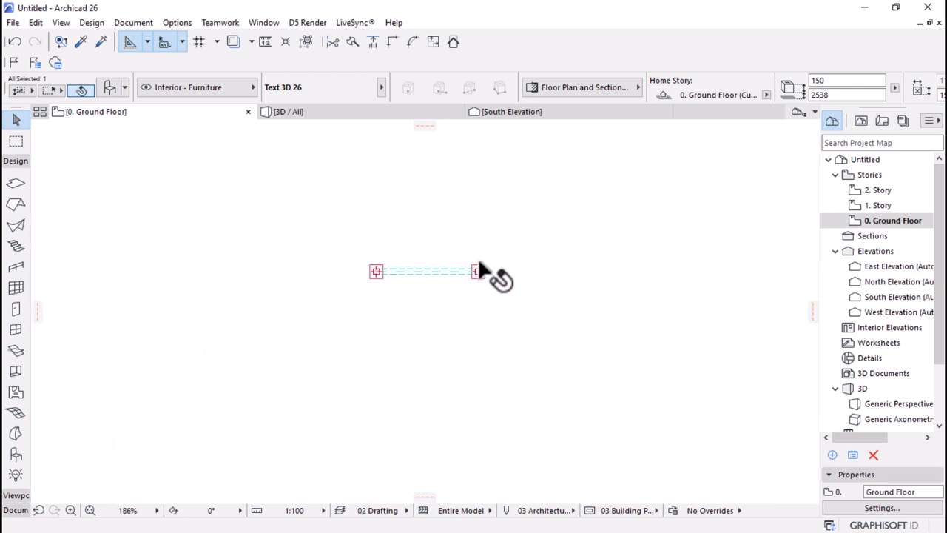
pyautogui.scroll(3, 488, 289)
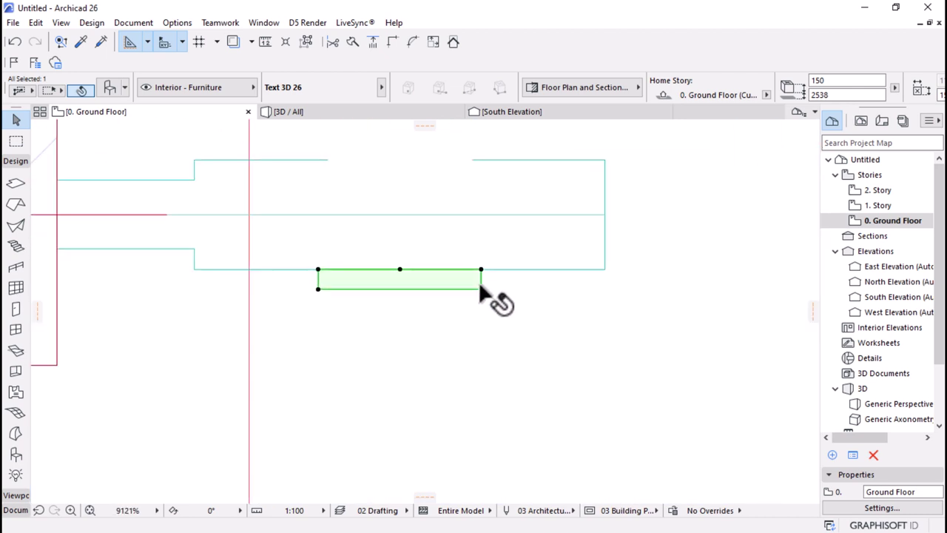
# - Stretch the 3D text object's depth down to about 1 mm, keeping it against the sign box's front face
pyautogui.click(481, 290)
pyautogui.scroll(3, 481, 290)
pyautogui.click(682, 364)
pyautogui.scroll(3, 481, 252)
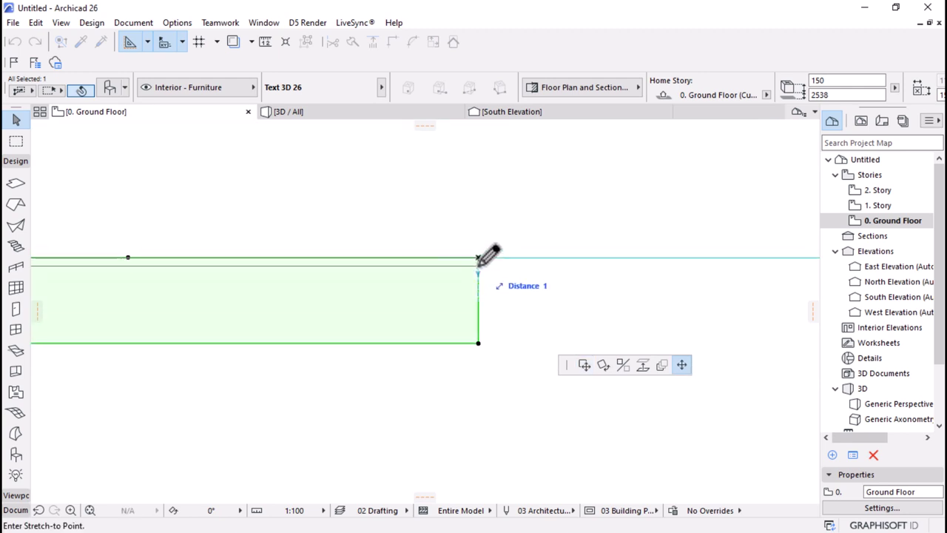
pyautogui.click(479, 264)
# - Move the thin 3D text about 1 mm into the sign box, aligning its front edge with the box's front face
pyautogui.hotkey('ctrl', 'd')
pyautogui.click(477, 261)
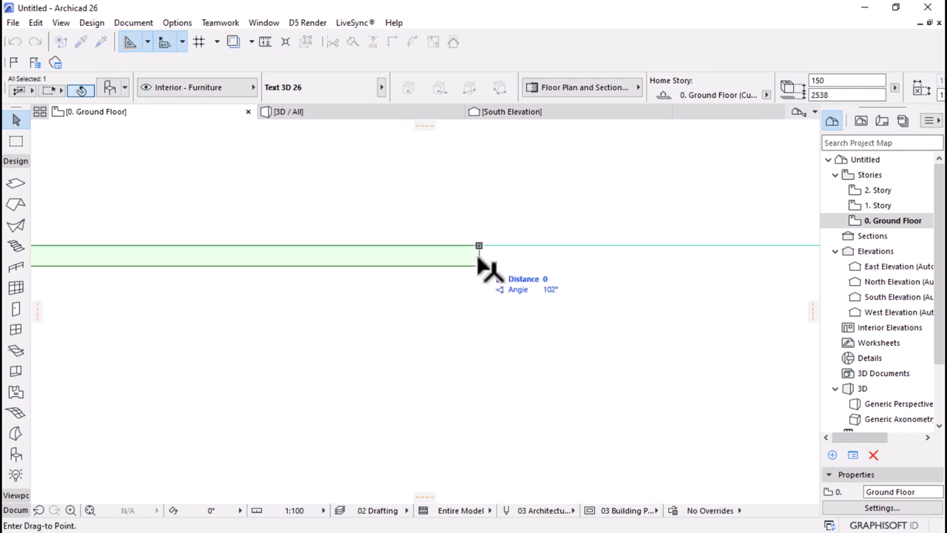
pyautogui.scroll(3, 478, 246)
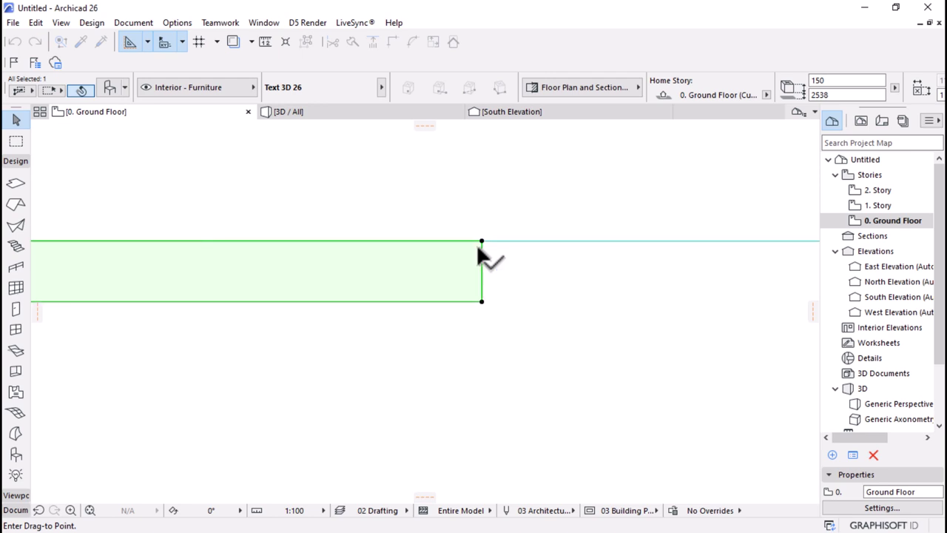
pyautogui.scroll(2, 481, 253)
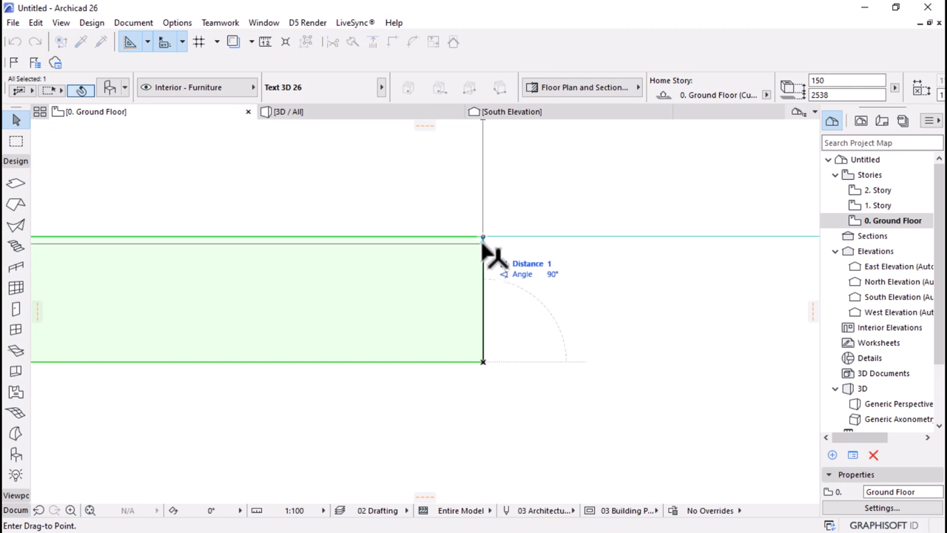
pyautogui.click(483, 239)
pyautogui.scroll(-3, 491, 256)
pyautogui.scroll(-5, 477, 282)
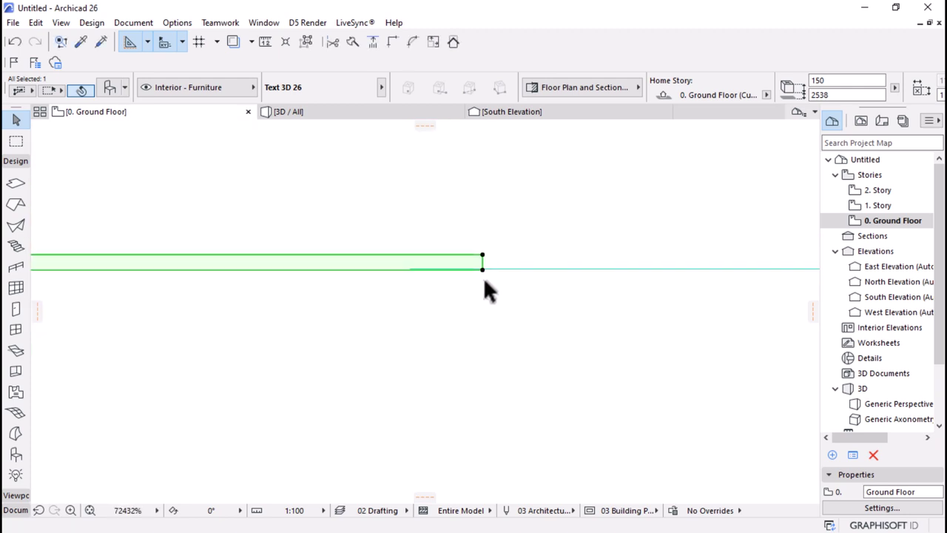
# - Inspect the thin number 2 on the sign box and the whole frame in the 3D view from several angles
pyautogui.click(338, 111)
pyautogui.scroll(5, 551, 252)
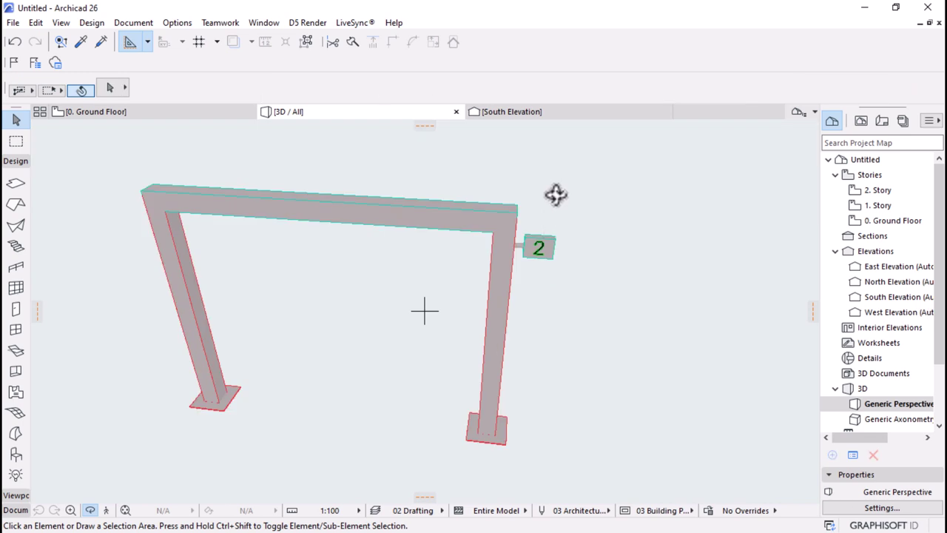
pyautogui.scroll(3, 548, 250)
pyautogui.keyDown('shift'); pyautogui.moveTo(469, 244); pyautogui.dragTo(506, 201, button='middle'); pyautogui.keyUp('shift')
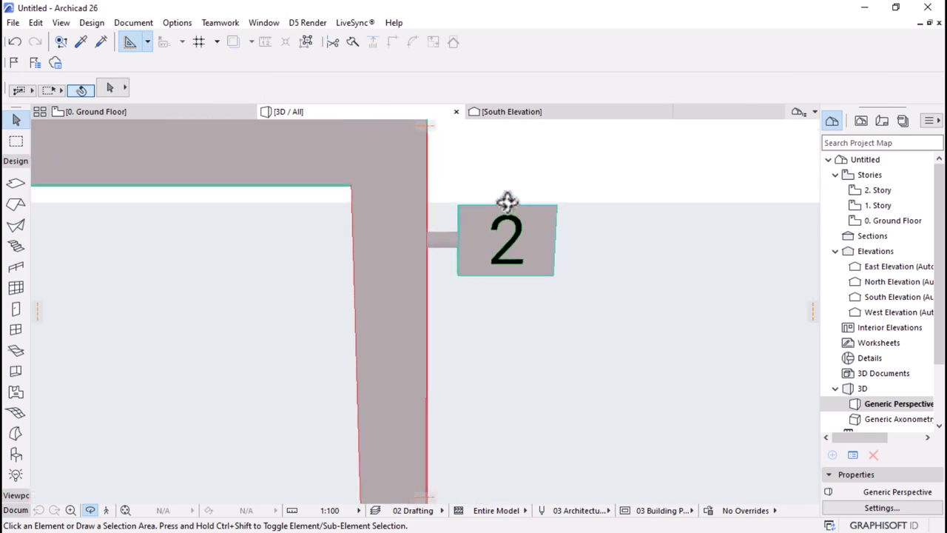
pyautogui.scroll(2, 544, 225)
pyautogui.scroll(1, 509, 240)
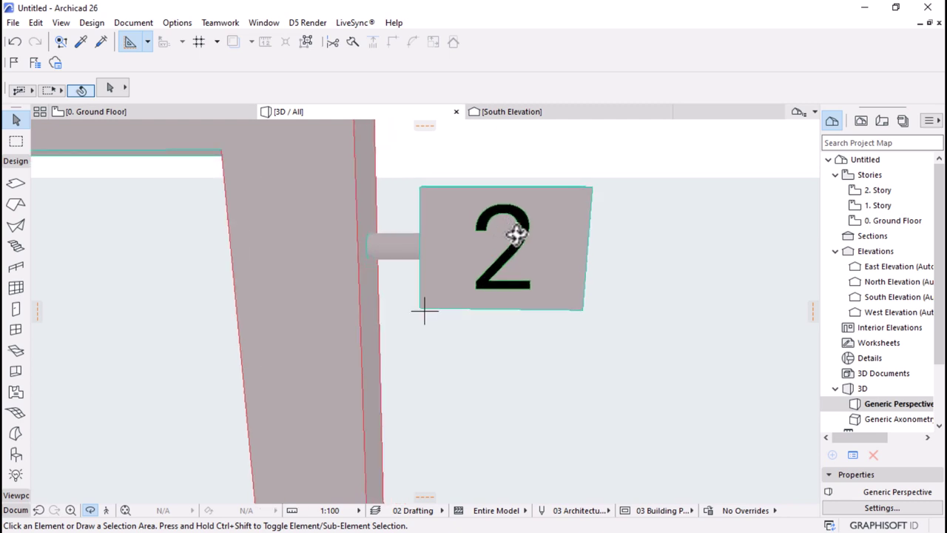
pyautogui.keyDown('shift'); pyautogui.moveTo(504, 246); pyautogui.dragTo(523, 253, button='middle'); pyautogui.keyUp('shift')
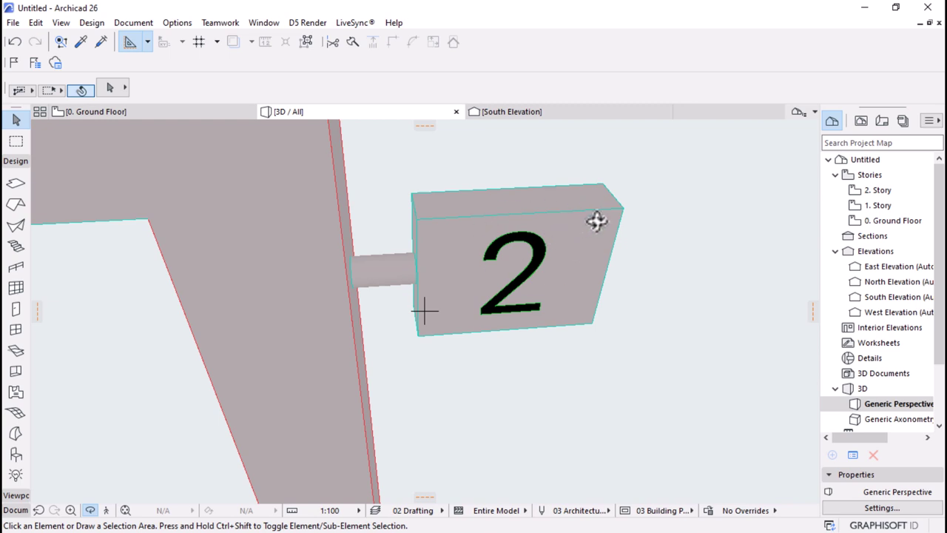
pyautogui.scroll(-5, 541, 210)
pyautogui.keyDown('shift'); pyautogui.moveTo(540, 209); pyautogui.dragTo(550, 247, button='middle'); pyautogui.keyUp('shift')
pyautogui.scroll(3, 549, 246)
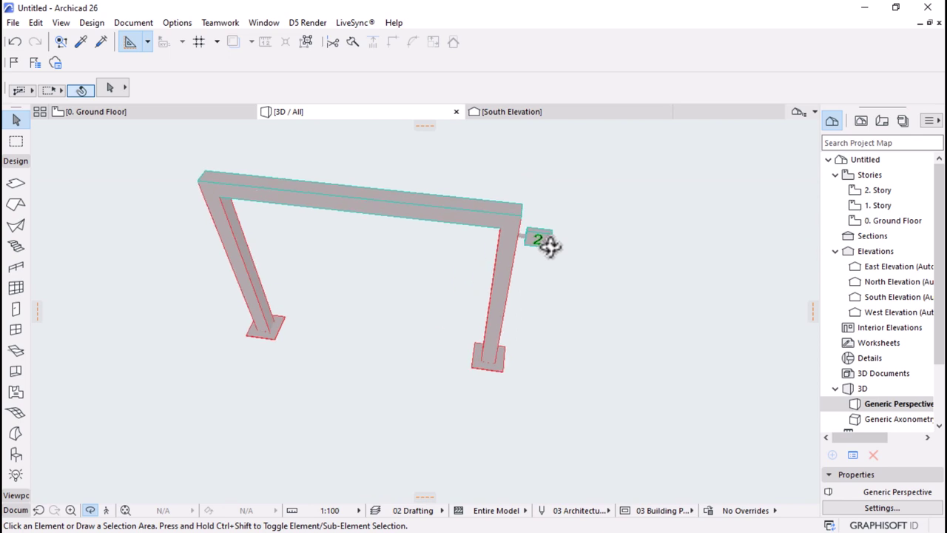
pyautogui.keyDown('shift'); pyautogui.moveTo(426, 310); pyautogui.dragTo(486, 221, button='middle'); pyautogui.keyUp('shift')
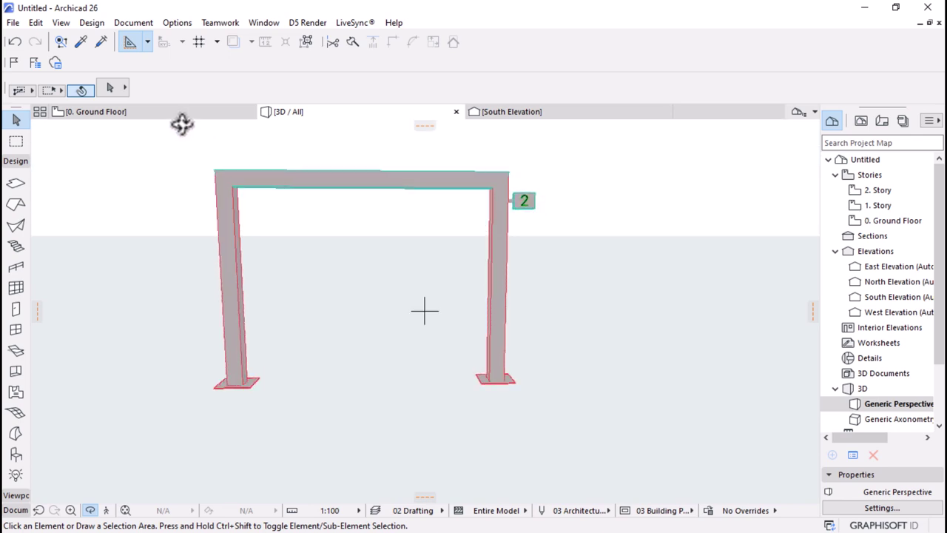
# - Study the canopy's shape and dimensions in the reference image on the ground floor plan
pyautogui.click(155, 111)
pyautogui.scroll(3, 469, 274)
pyautogui.scroll(-4, 387, 229)
pyautogui.scroll(-10, 374, 266)
pyautogui.scroll(-5, 405, 289)
pyautogui.scroll(4, 568, 289)
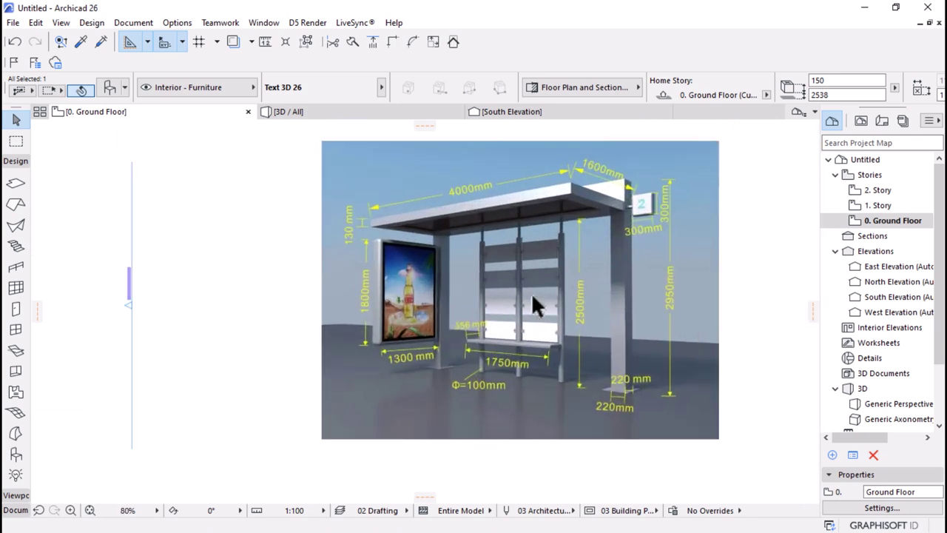
pyautogui.scroll(1, 531, 292)
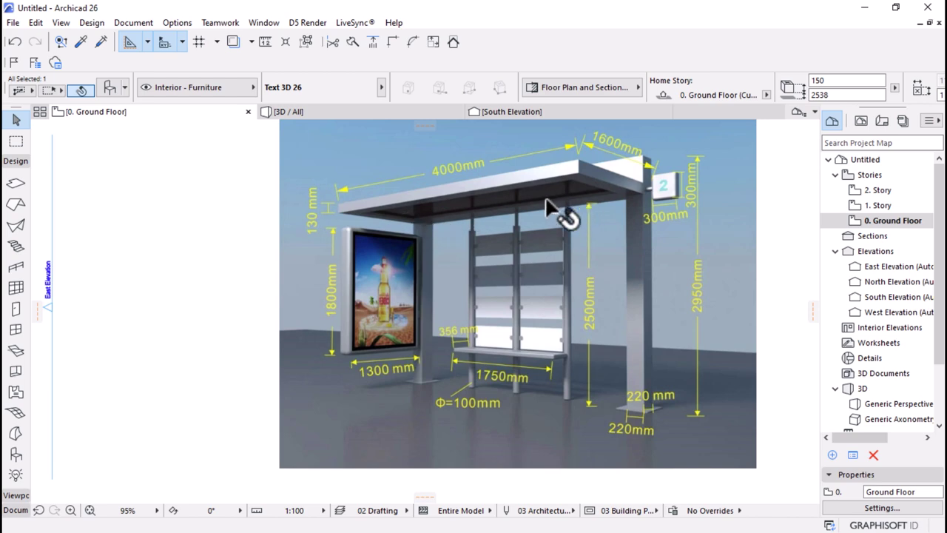
pyautogui.scroll(-5, 614, 237)
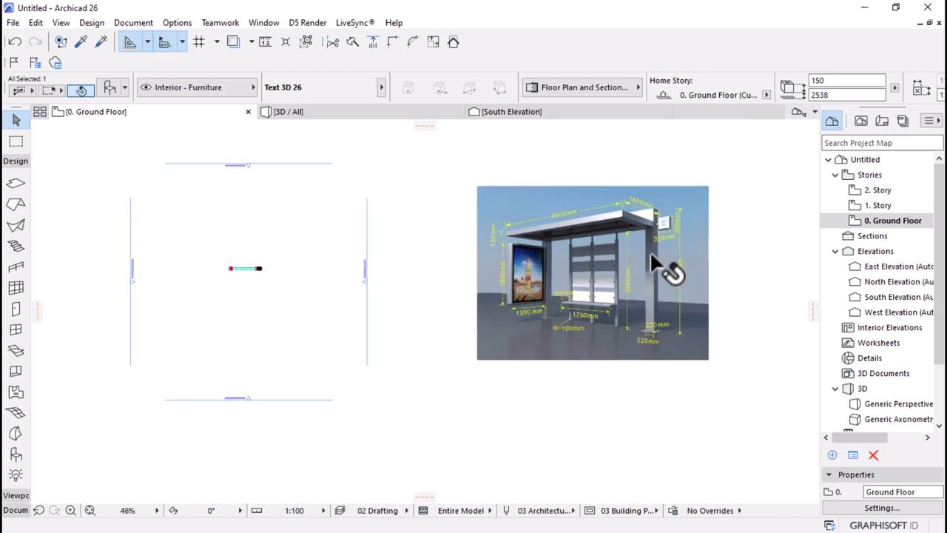
pyautogui.scroll(2, 397, 275)
pyautogui.moveTo(632, 250); pyautogui.dragTo(485, 256, button='middle')
pyautogui.scroll(5, 651, 244)
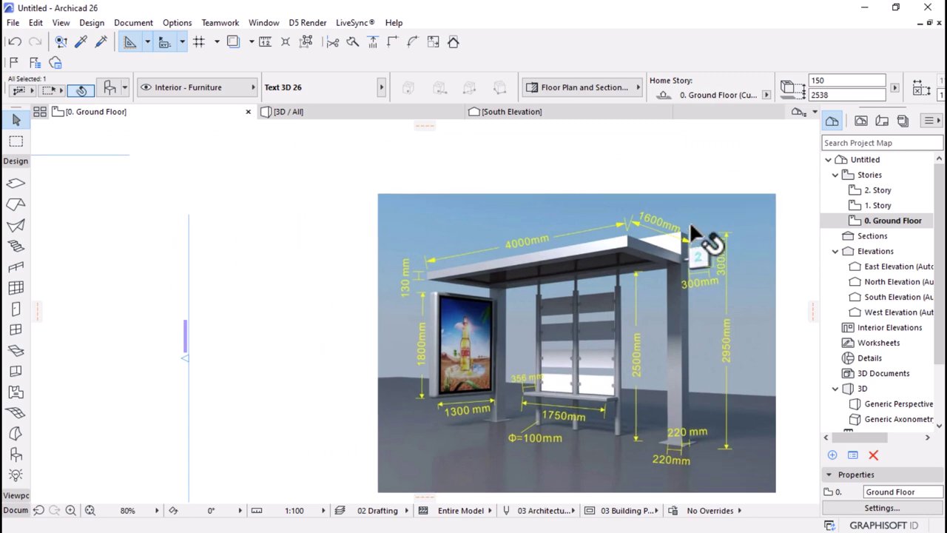
pyautogui.scroll(-3, 685, 236)
pyautogui.scroll(2, 620, 248)
pyautogui.scroll(3, 622, 251)
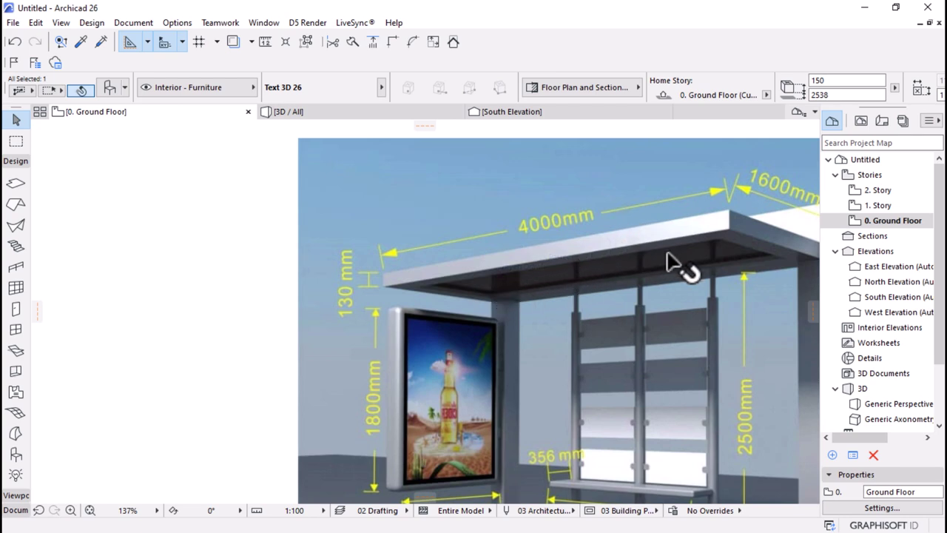
pyautogui.scroll(-5, 636, 239)
pyautogui.scroll(5, 415, 276)
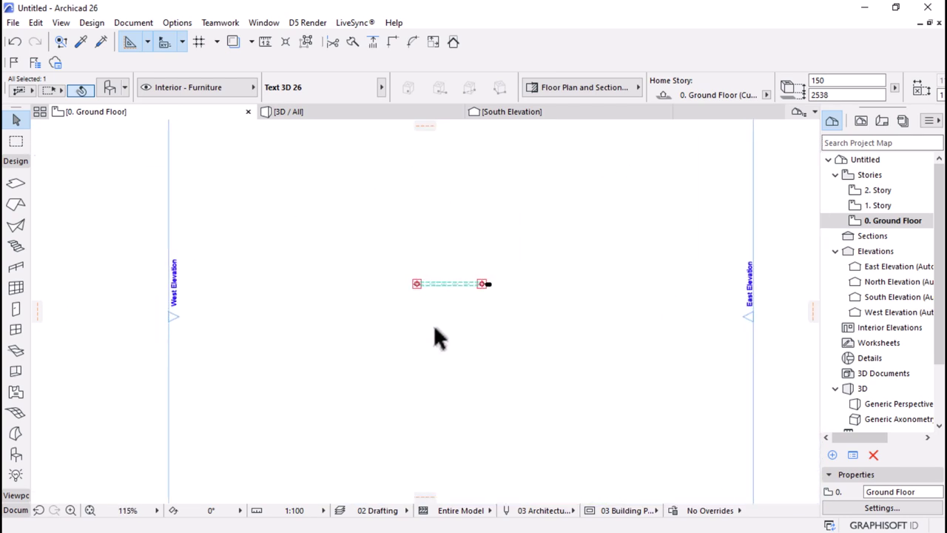
# - Deselect the 3D text and set the default slab to a basic structure with the Glass building material
pyautogui.press('Escape')
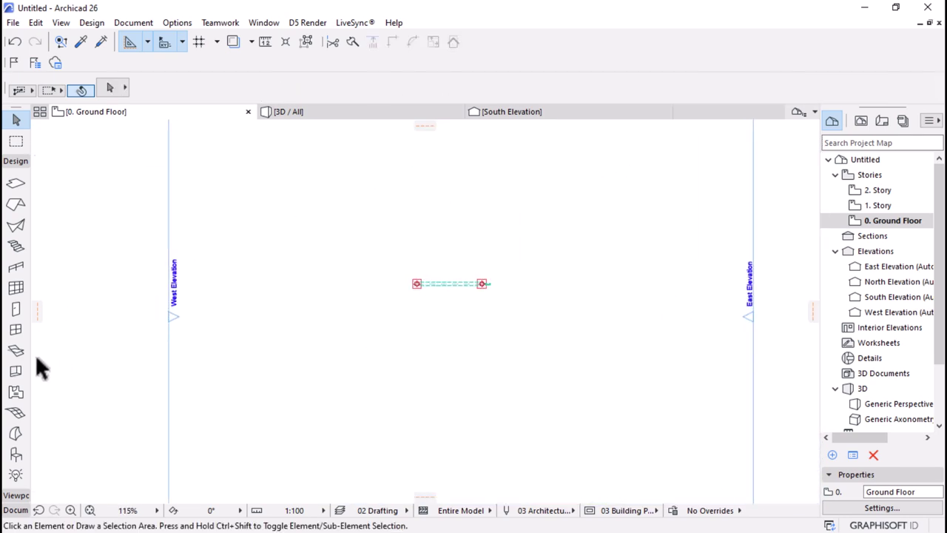
pyautogui.click(15, 183)
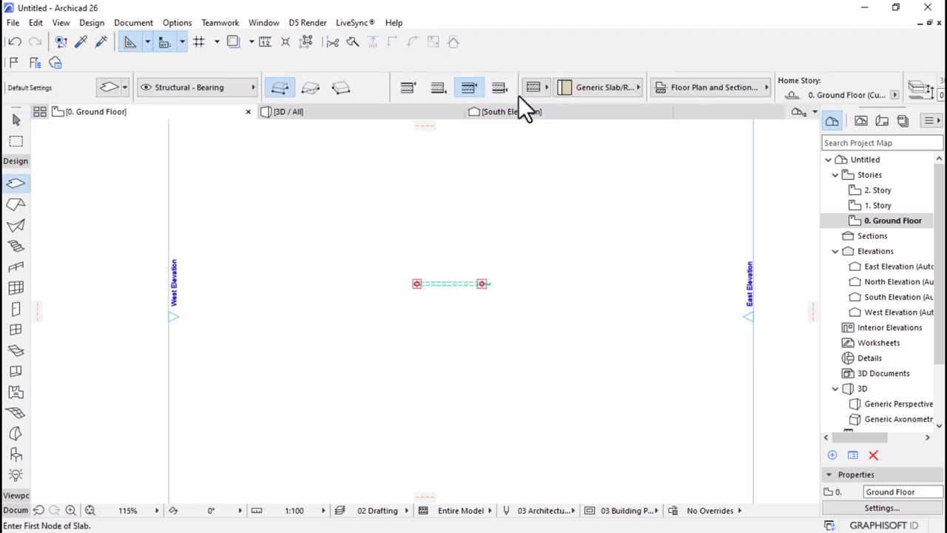
pyautogui.click(534, 91)
pyautogui.click(561, 81)
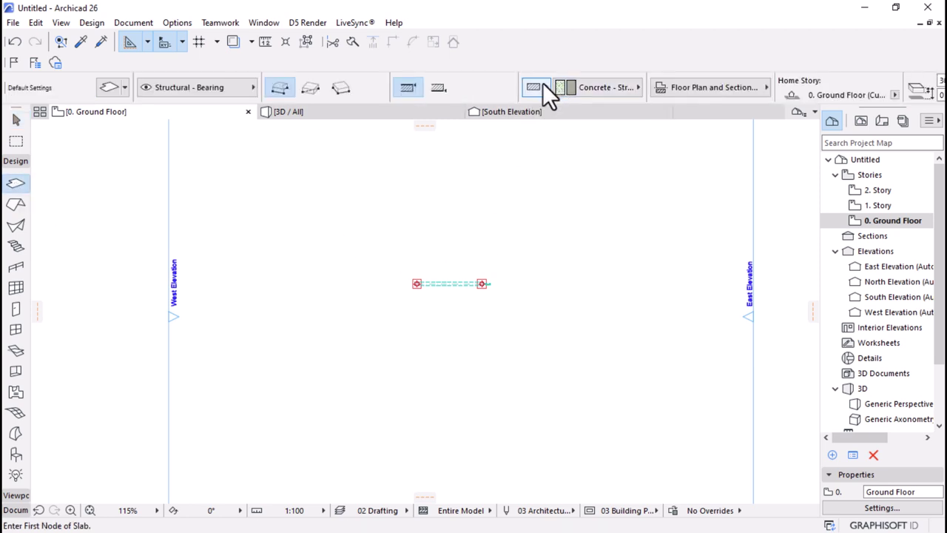
pyautogui.click(592, 90)
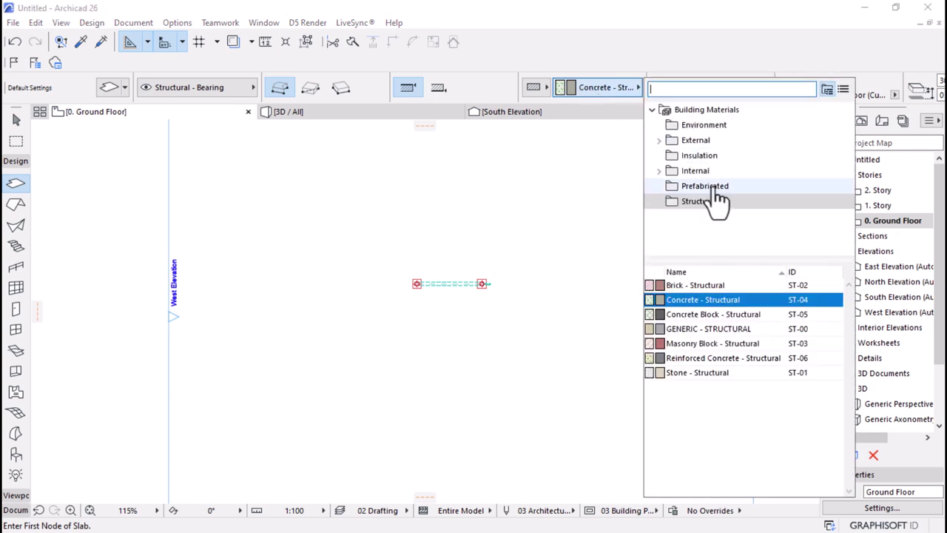
pyautogui.write('glas')
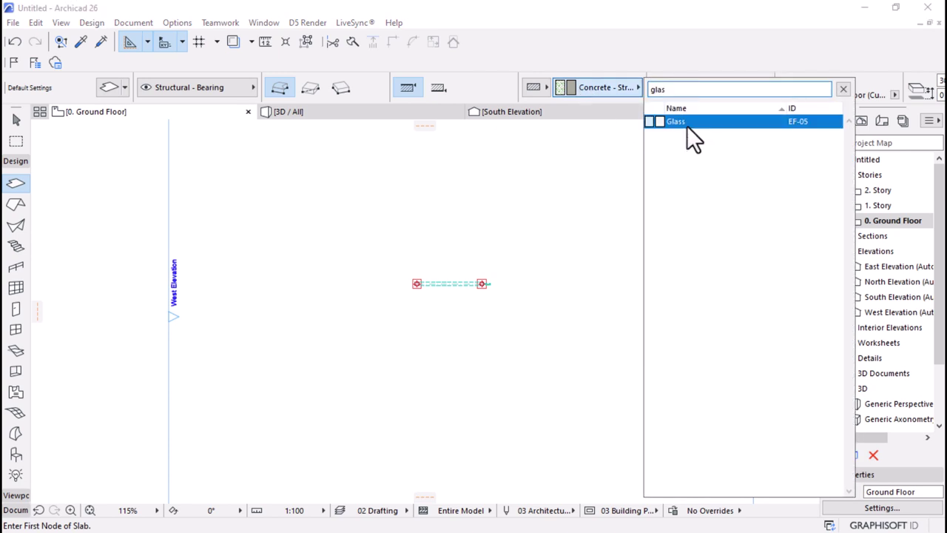
pyautogui.click(686, 125)
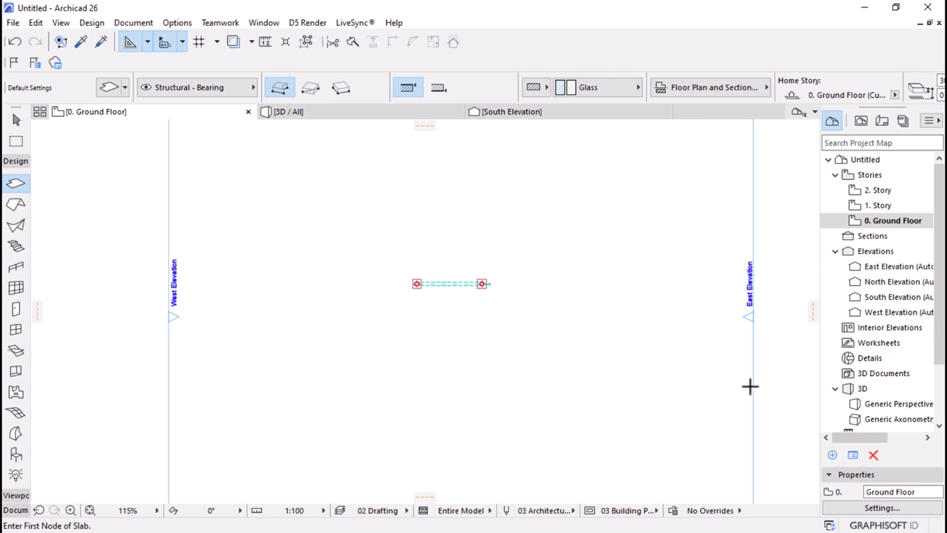
# - Set the default slab thickness to 50 mm
pyautogui.scroll(5, 433, 303)
pyautogui.scroll(-5, 447, 91)
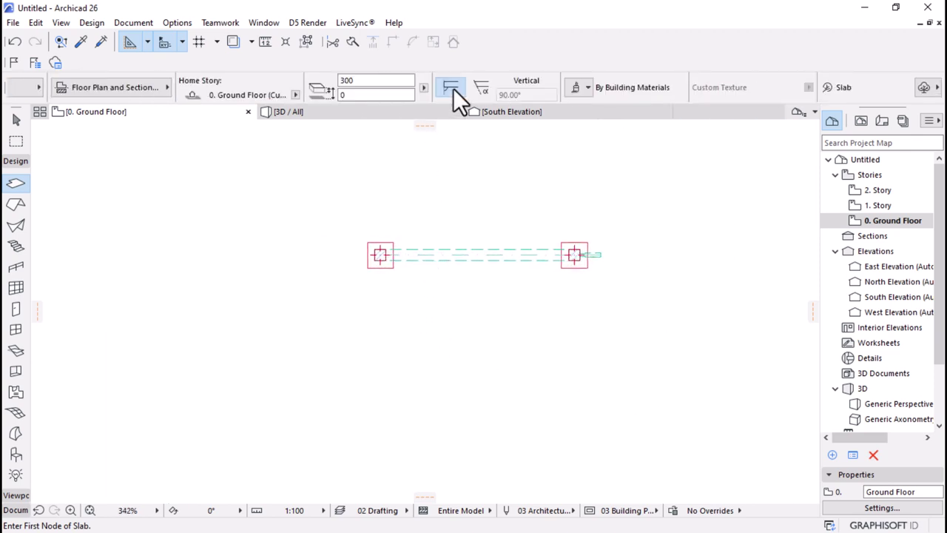
pyautogui.click(381, 81)
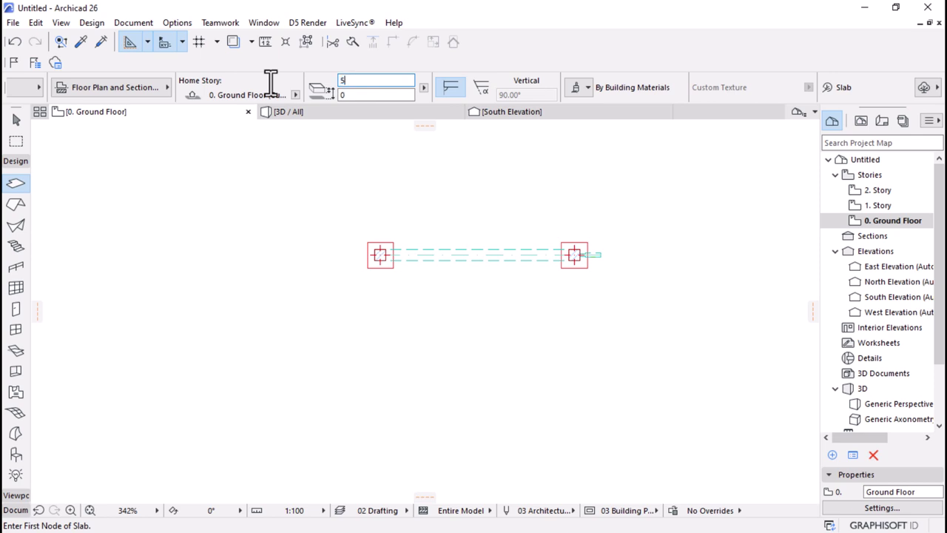
pyautogui.press('Return')
# - Draw a 4000 × 1500 mm rectangular glass slab on the plan, starting at the left column's lower-left corner and extending below the beam
pyautogui.scroll(4, 372, 244)
pyautogui.click(373, 250)
pyautogui.scroll(-6, 363, 189)
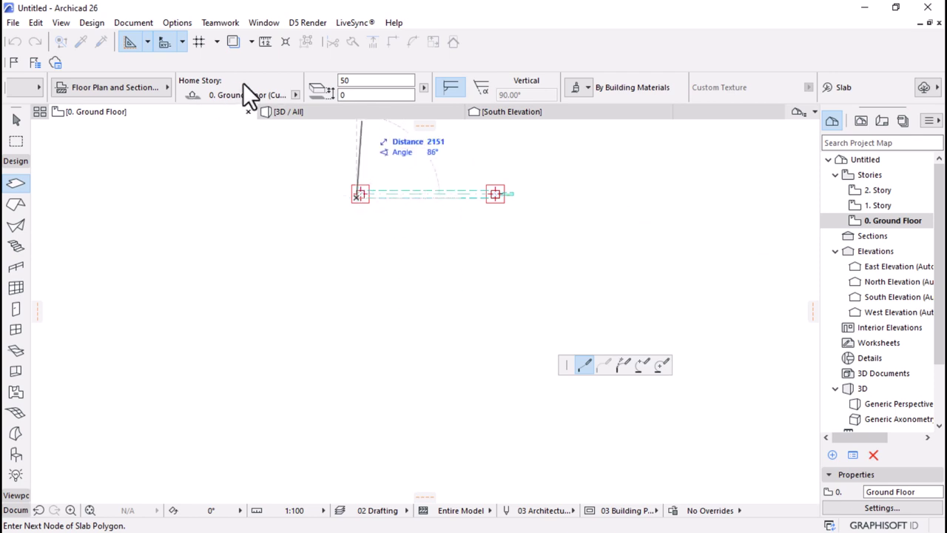
pyautogui.hscroll(-3, 244, 86)
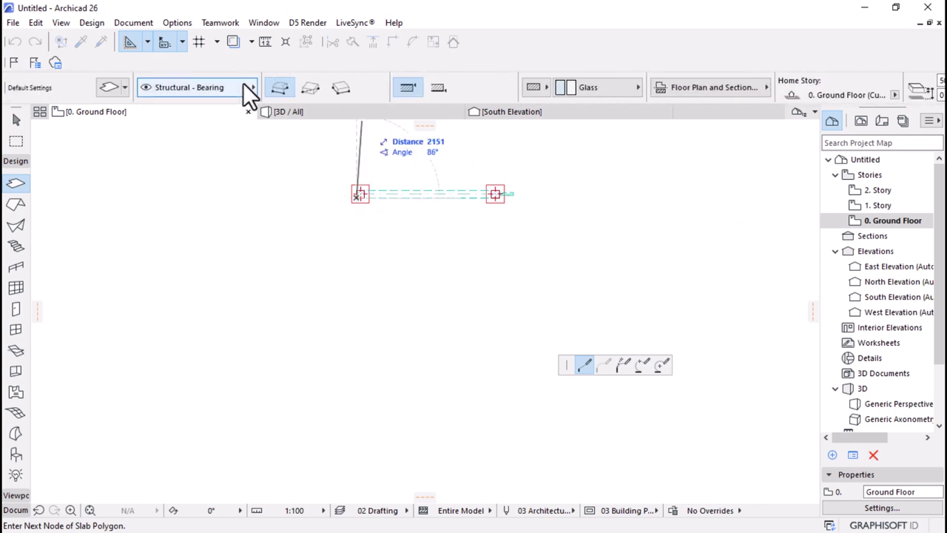
pyautogui.click(315, 87)
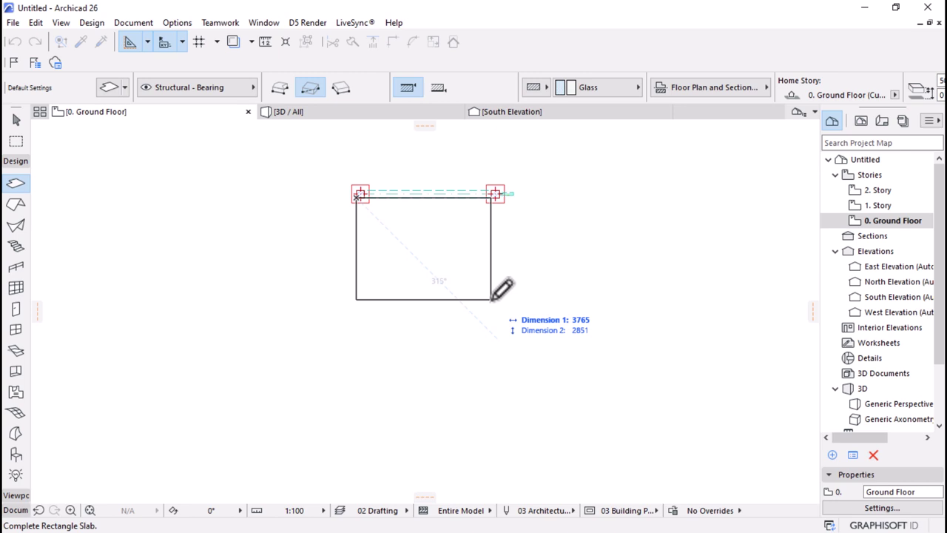
pyautogui.write('40')
pyautogui.press('Tab')
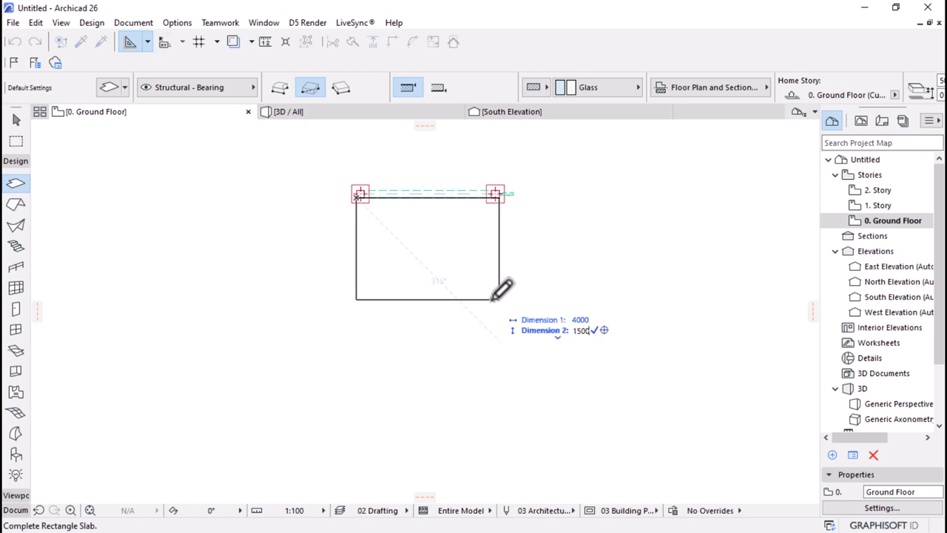
pyautogui.press('Return')
pyautogui.scroll(5, 442, 196)
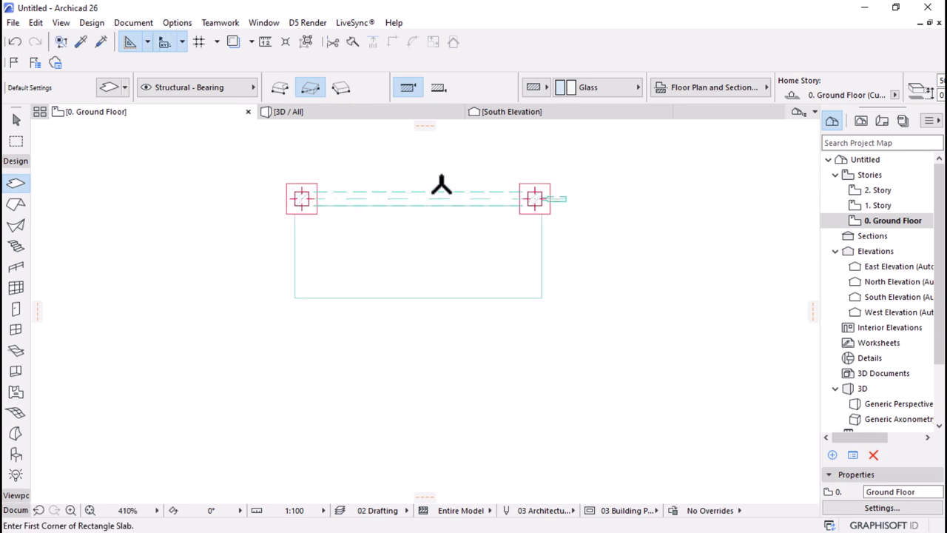
pyautogui.scroll(-2, 473, 203)
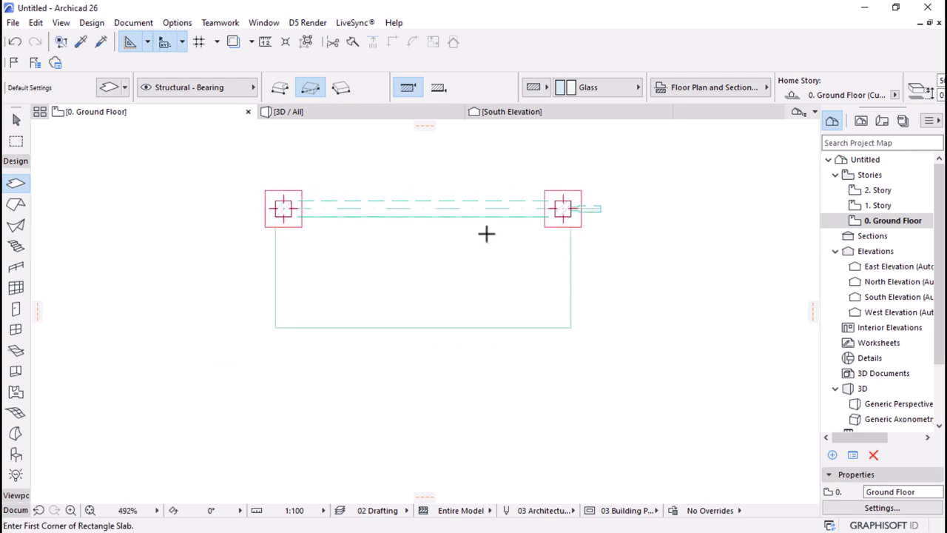
pyautogui.press('Escape')
pyautogui.click(455, 227)
pyautogui.press('Escape')
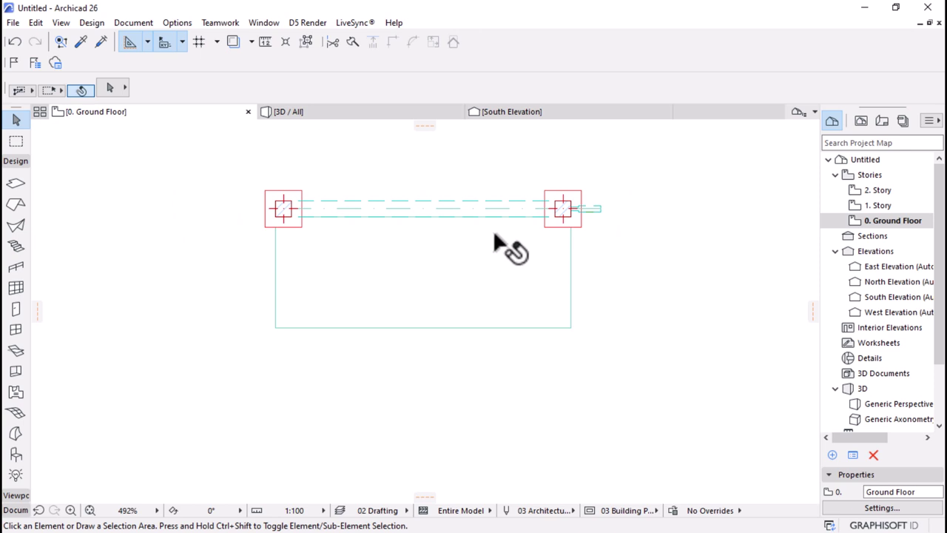
# - Pick up the existing stainless steel beam's settings and set the default beam cross-section to 130 × 130 mm to match the canopy edge in the reference
pyautogui.keyDown('alt'); pyautogui.click(479, 199); pyautogui.keyUp('alt')
pyautogui.scroll(-3, 311, 254)
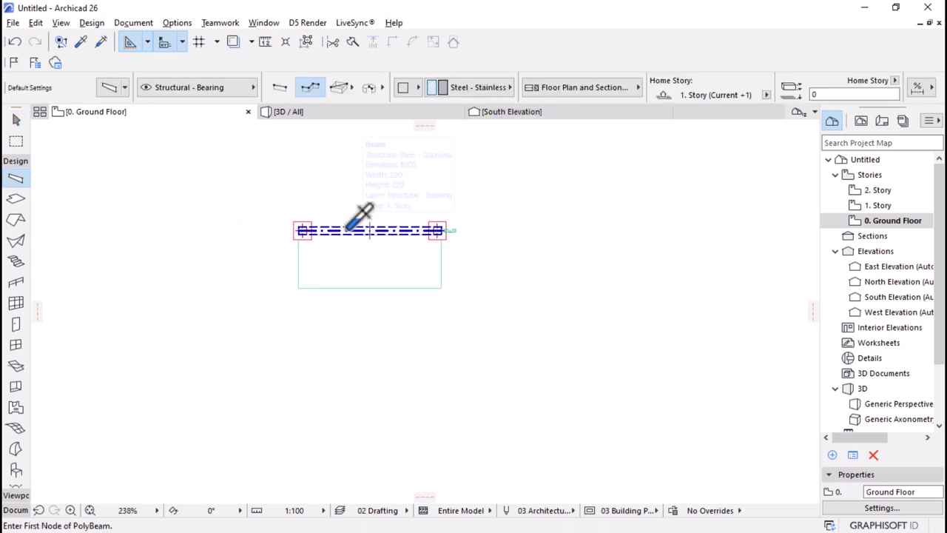
pyautogui.scroll(-5, 297, 226)
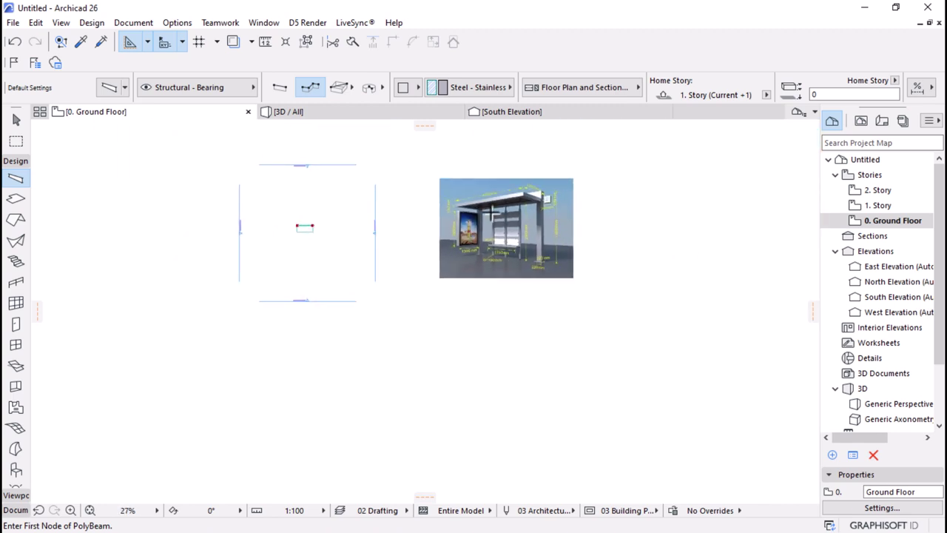
pyautogui.scroll(3, 547, 178)
pyautogui.scroll(3, 341, 200)
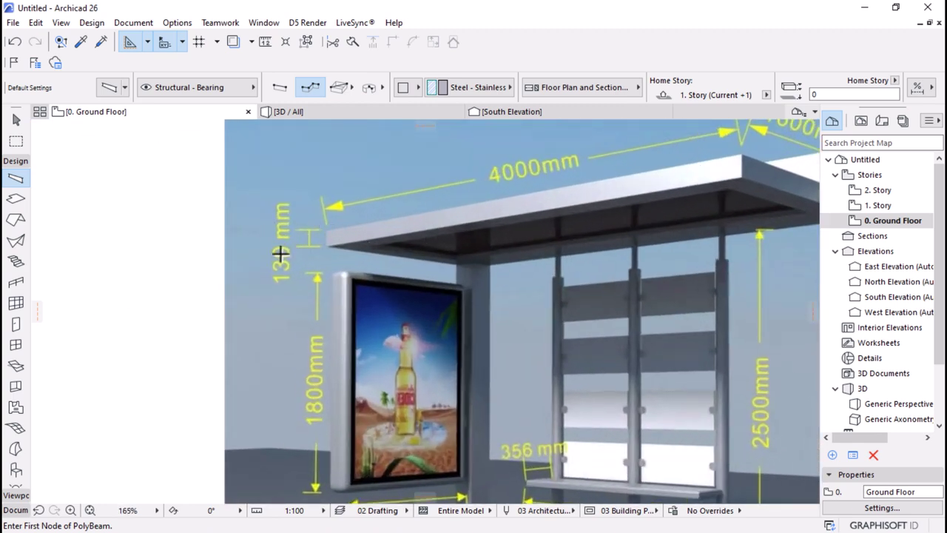
pyautogui.hotkey('ctrl', 't')
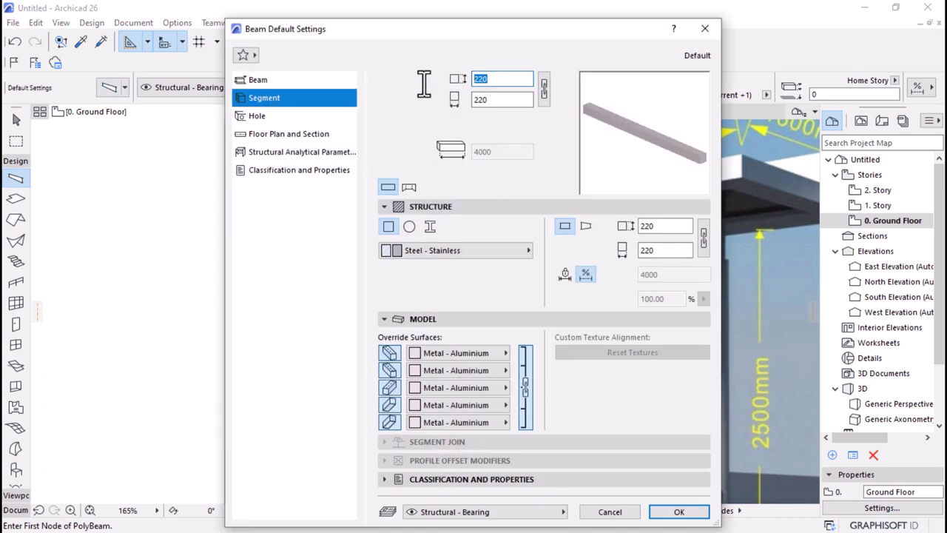
pyautogui.moveTo(482, 101); pyautogui.dragTo(504, 102)
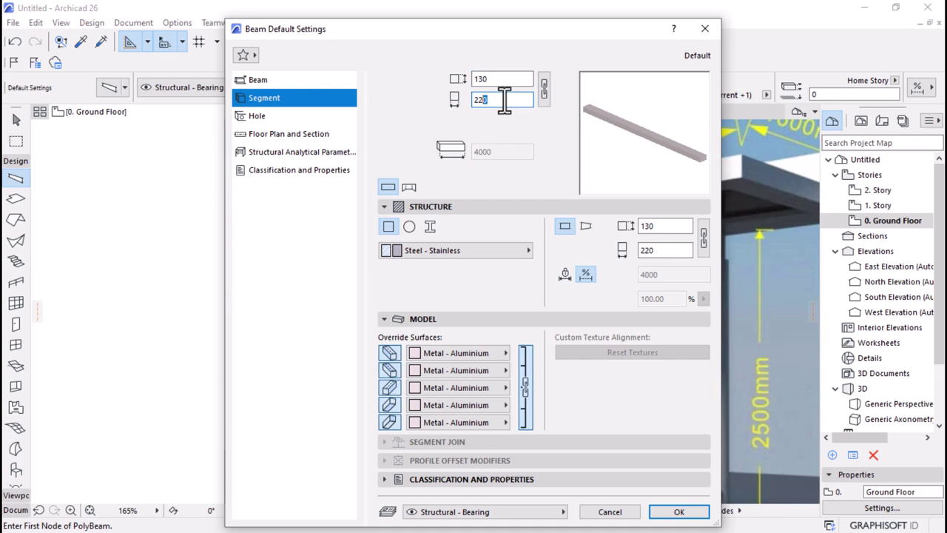
pyautogui.write('130')
pyautogui.click(662, 511)
pyautogui.scroll(-8, 666, 249)
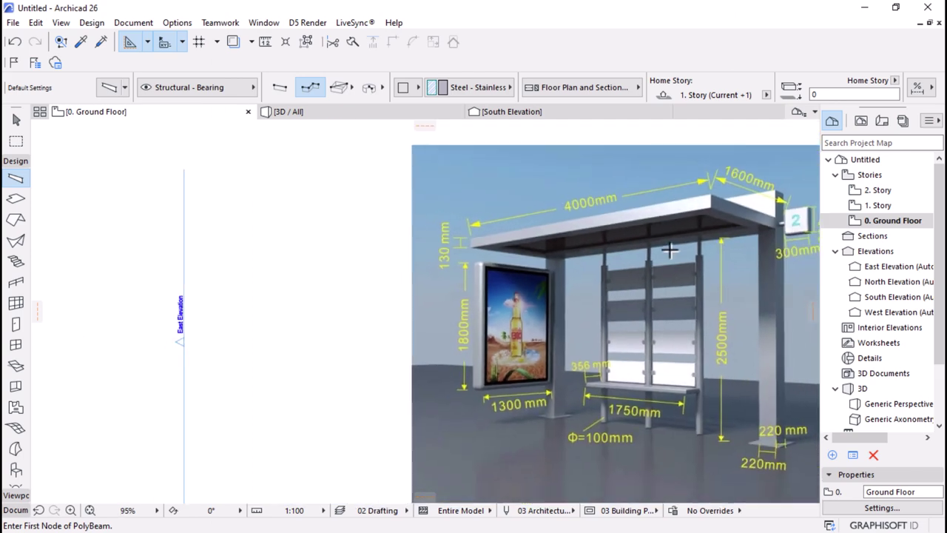
pyautogui.scroll(10, 442, 287)
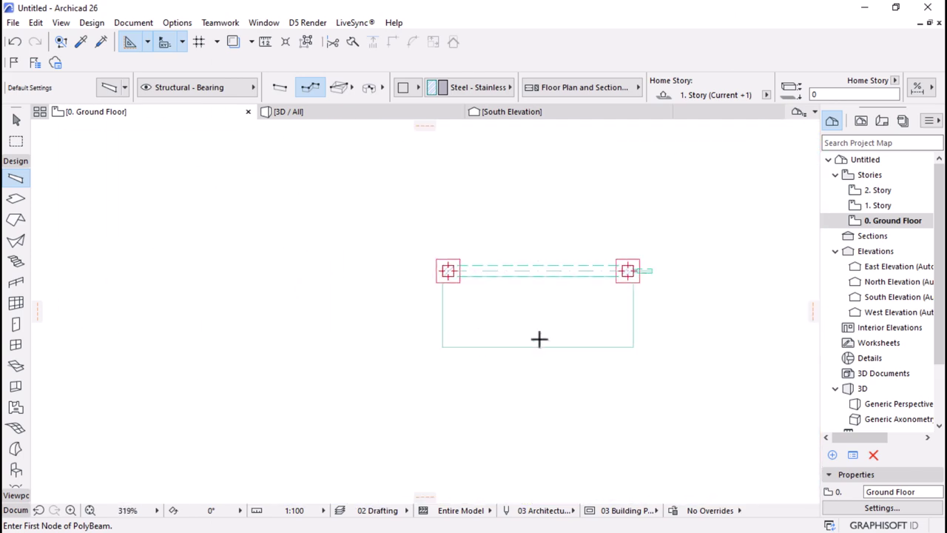
pyautogui.scroll(3, 531, 337)
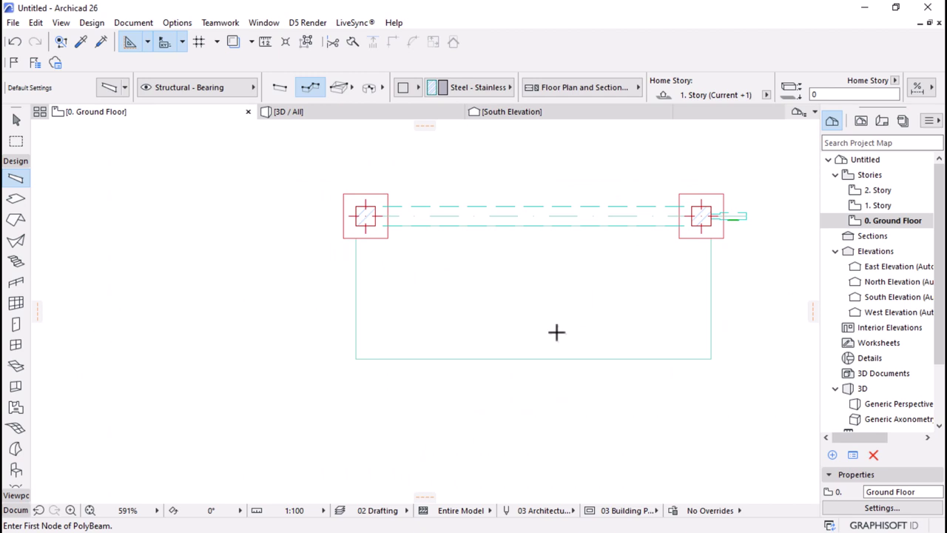
# - Trace the glass slab's outline with beams using the Magic Wand, suspend their grouping and delete the beam along the columns
pyautogui.click(508, 302)
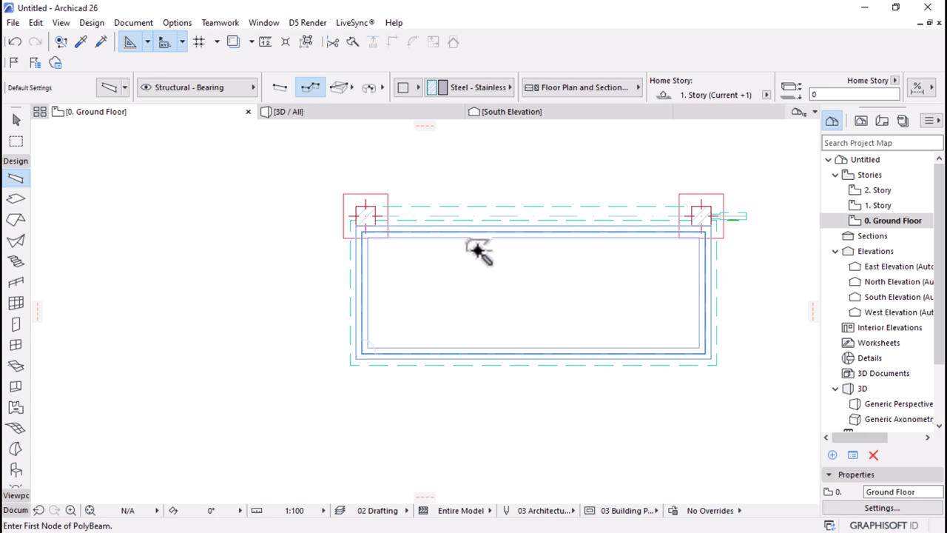
pyautogui.scroll(2, 747, 265)
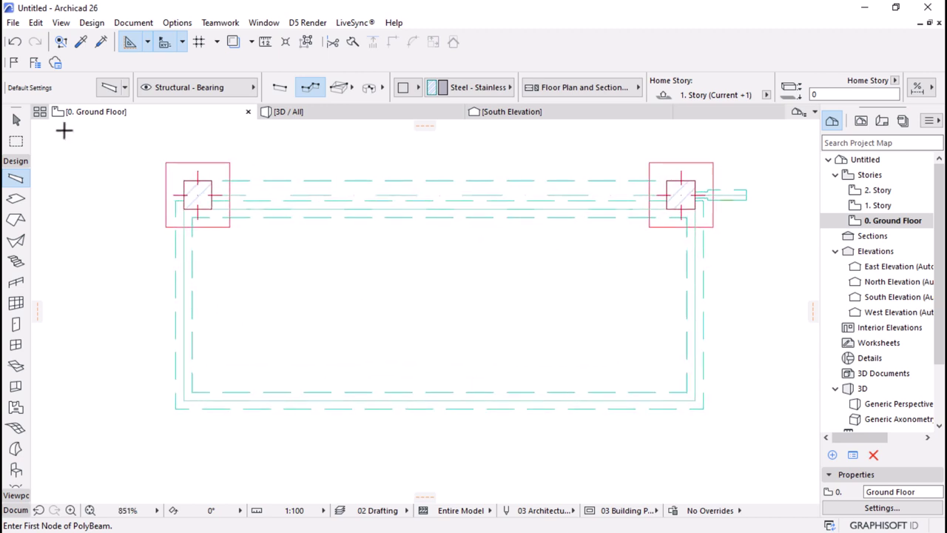
pyautogui.click(19, 121)
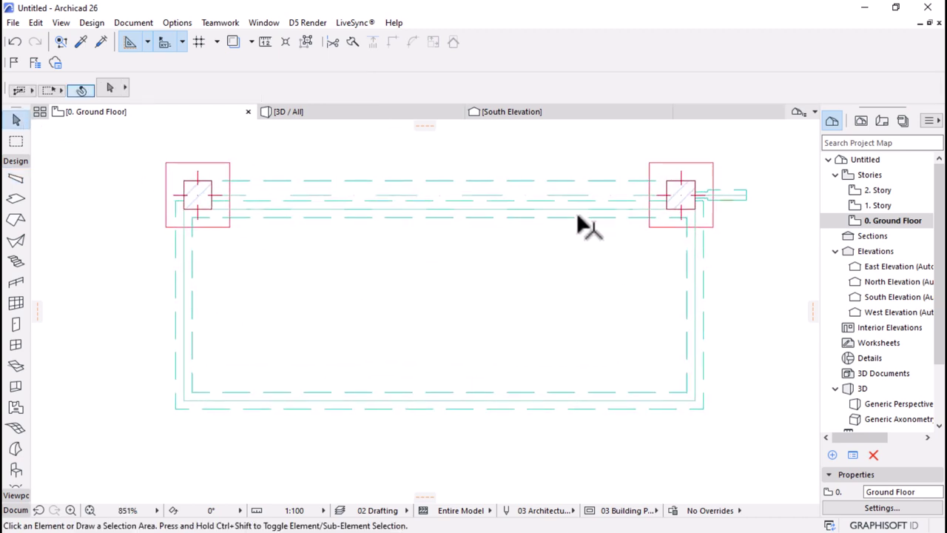
pyautogui.hotkey('ctrl', 'a')
pyautogui.click(306, 42)
pyautogui.click(518, 225)
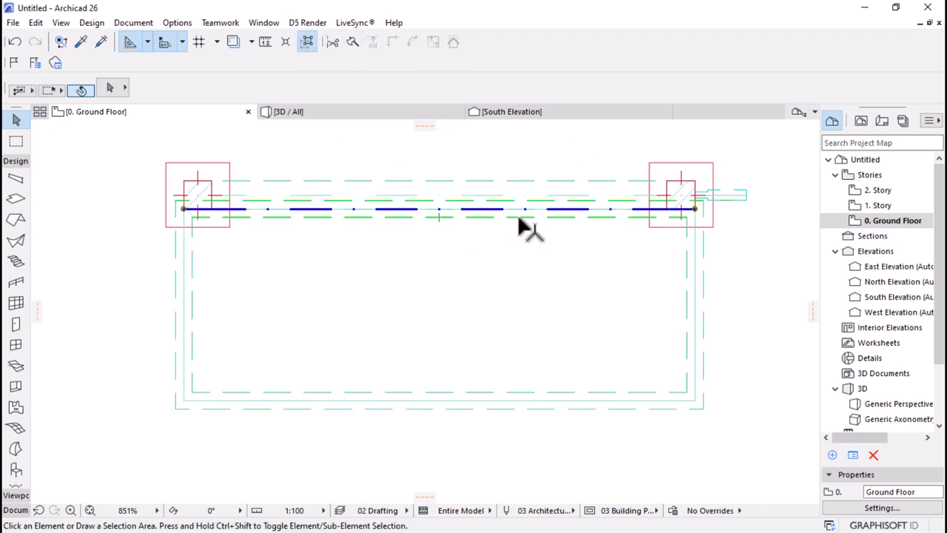
pyautogui.press('Escape')
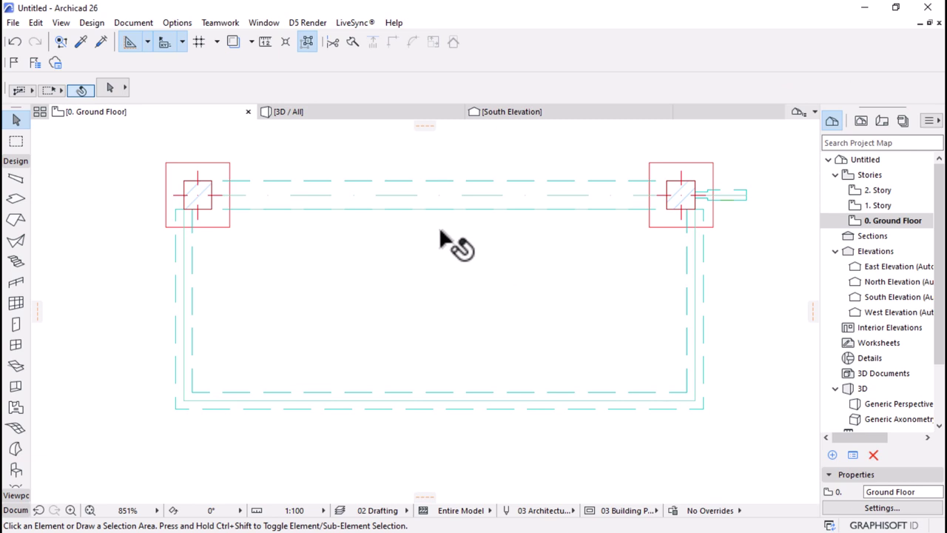
# - Move the left side beam inward so its outer edge aligns with the glass slab's left edge and the left column's outer face
pyautogui.scroll(1, 146, 211)
pyautogui.scroll(8, 146, 211)
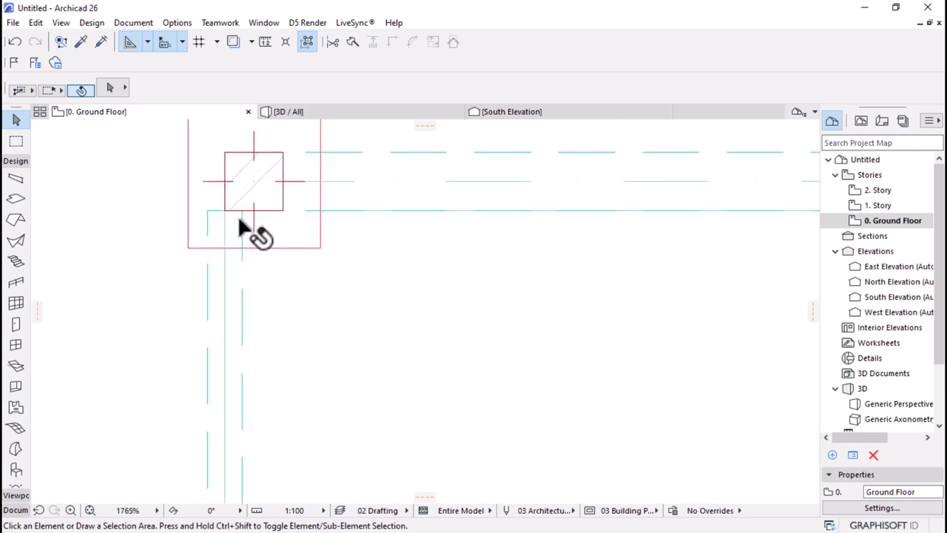
pyautogui.scroll(-4, 274, 189)
pyautogui.scroll(6, 274, 181)
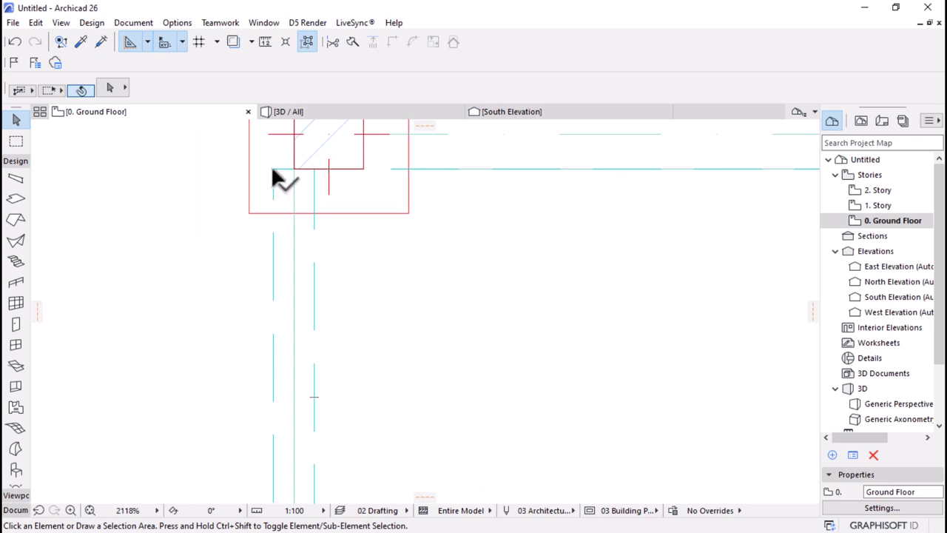
pyautogui.click(273, 169)
pyautogui.moveTo(272, 170); pyautogui.dragTo(294, 171)
pyautogui.click(294, 171)
# - Move the right side beam inward so its outer edge aligns with the glass slab's right edge and the right column's outer face
pyautogui.scroll(-3, 252, 192)
pyautogui.scroll(4, 454, 253)
pyautogui.click(460, 227)
pyautogui.hotkey('ctrl', 'd')
pyautogui.click(461, 226)
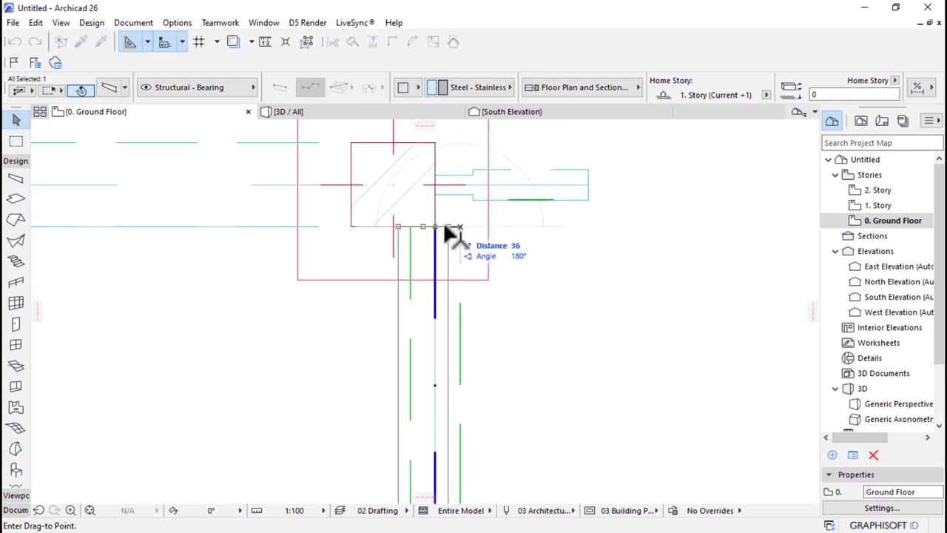
pyautogui.click(440, 234)
# - Add the front and left canopy beams to the selected right one and intersect all three so they join at the corners
pyautogui.scroll(-4, 562, 244)
pyautogui.scroll(-1, 570, 267)
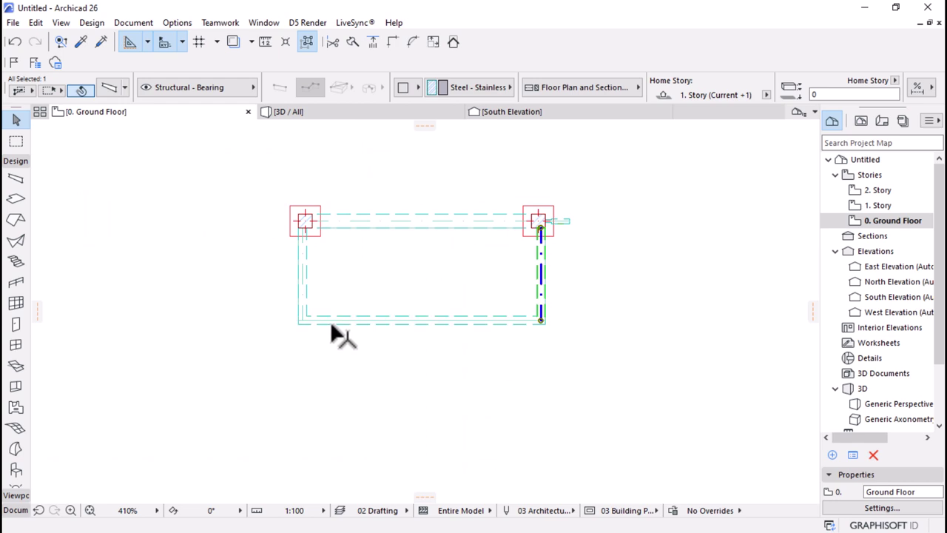
pyautogui.scroll(1, 482, 328)
pyautogui.click(523, 320)
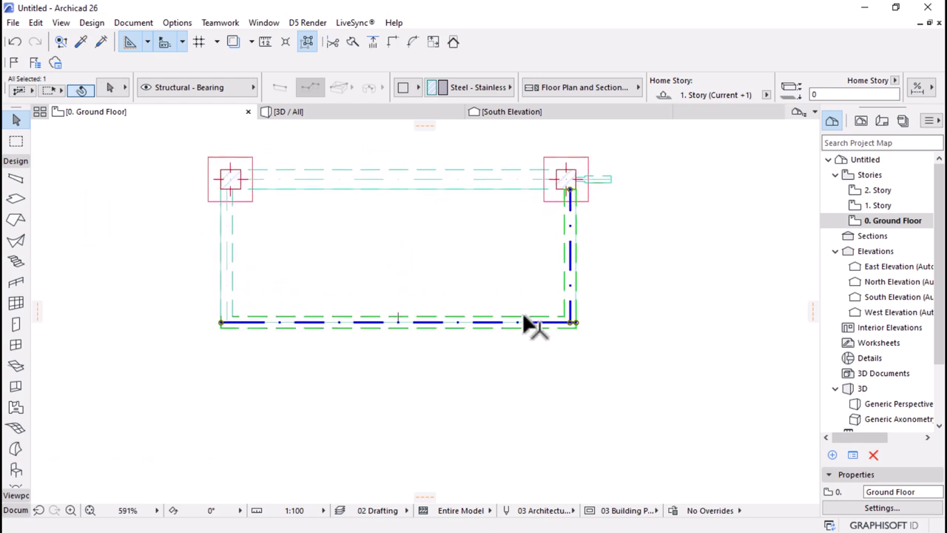
pyautogui.keyDown('shift'); pyautogui.click(231, 276); pyautogui.keyUp('shift')
pyautogui.click(390, 42)
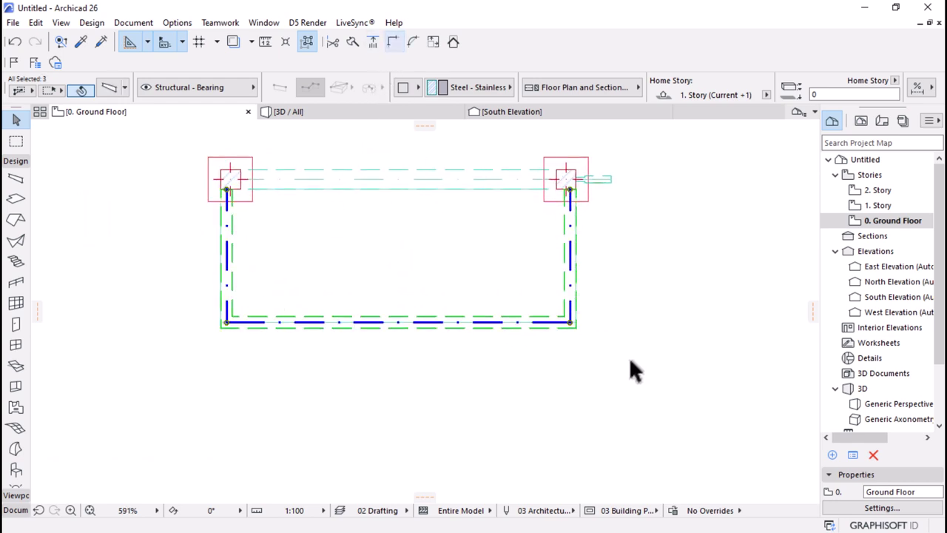
# - Open the 3D view, select the three canopy frame beams and turn group suspension off
pyautogui.click(326, 109)
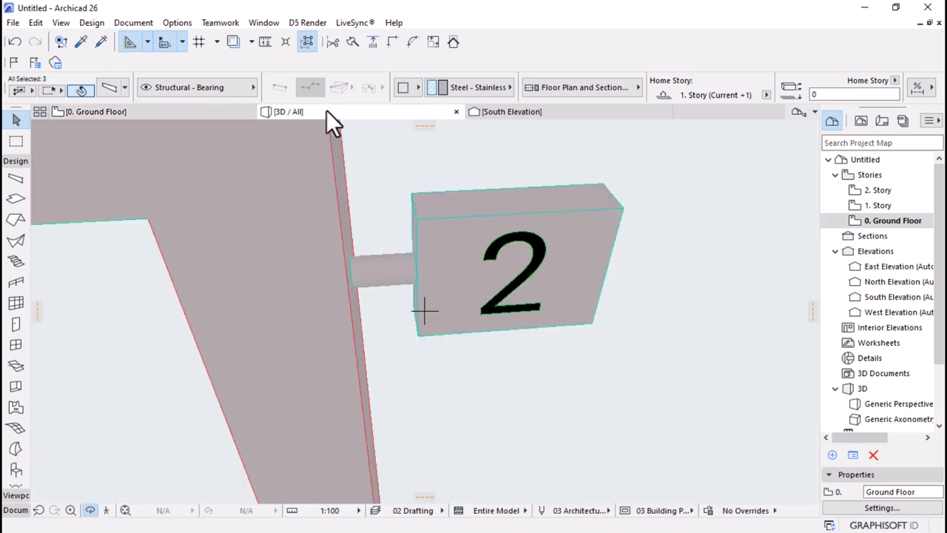
pyautogui.moveTo(575, 205); pyautogui.dragTo(386, 331)
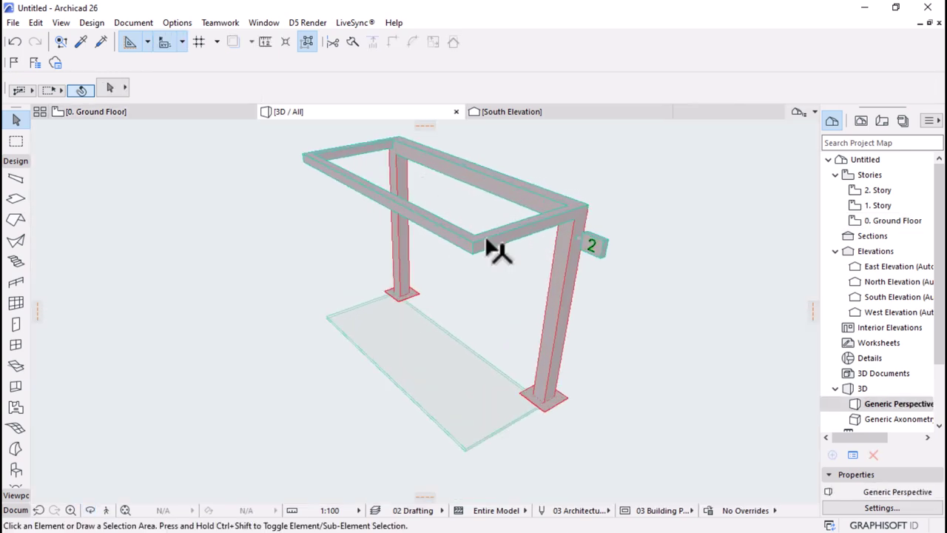
pyautogui.click(490, 243)
pyautogui.click(304, 46)
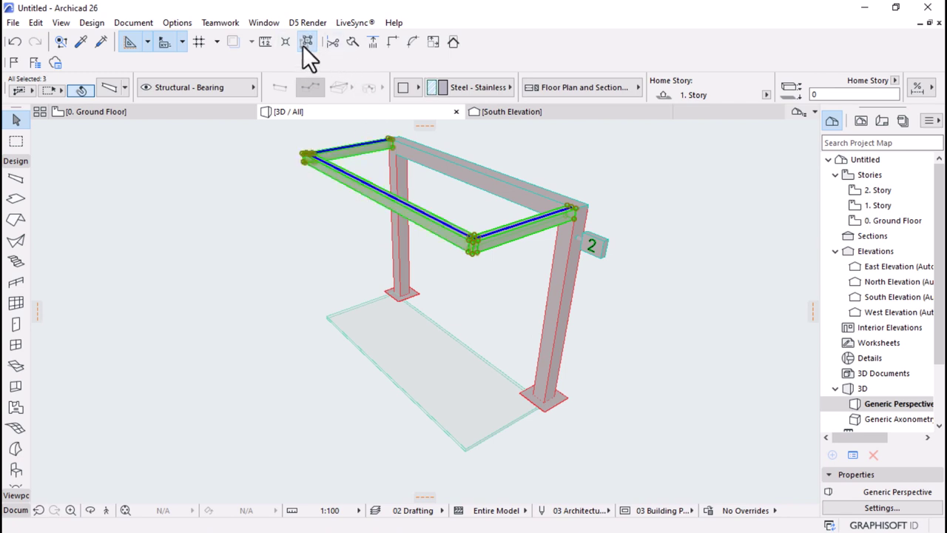
# - Set the three canopy beams' home story to 0. Ground Floor and their elevation to 2500 mm
pyautogui.hscroll(2, 681, 87)
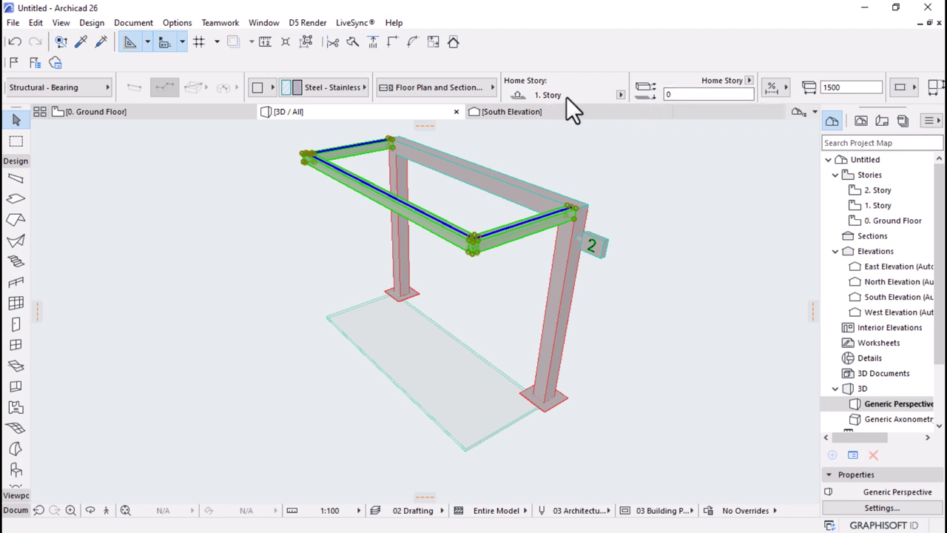
pyautogui.click(665, 95)
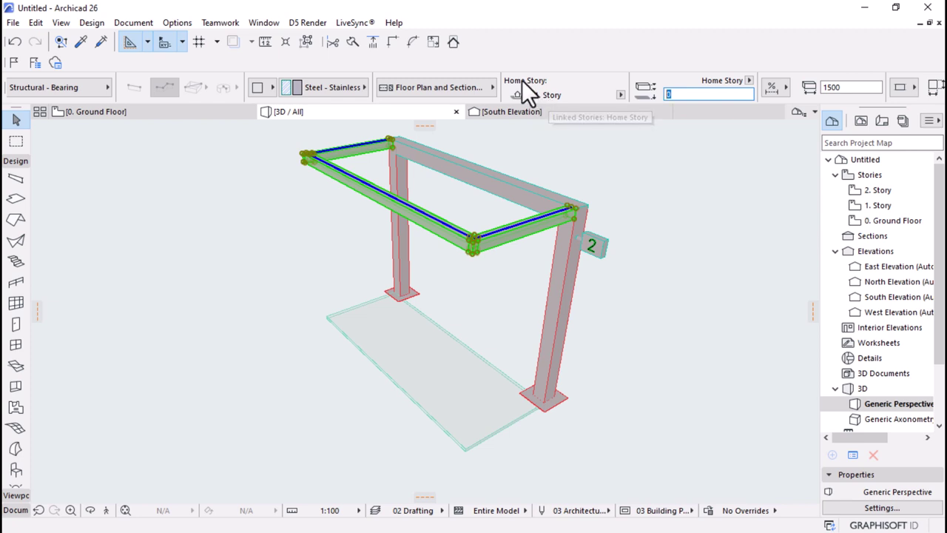
pyautogui.click(620, 94)
pyautogui.click(679, 115)
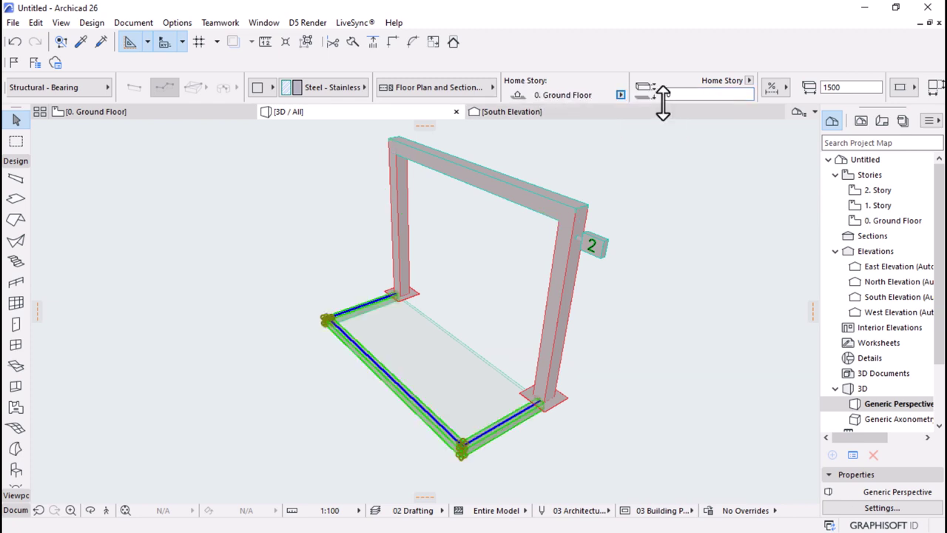
pyautogui.write('25')
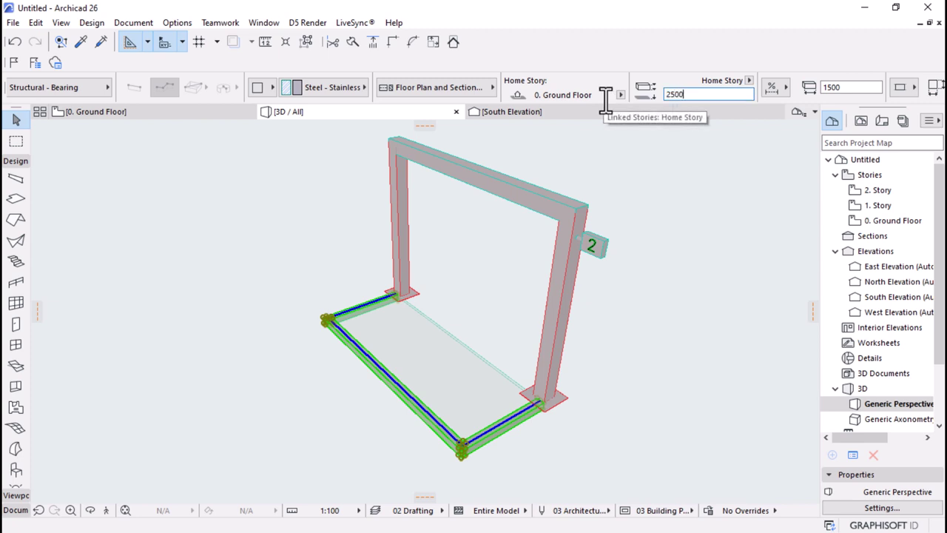
# - Set the elevation of the three roof frame beams to 2500 mm above the ground floor
pyautogui.write('00')
pyautogui.press('Return')
pyautogui.click(623, 284)
pyautogui.keyDown('shift'); pyautogui.moveTo(615, 351); pyautogui.dragTo(602, 266, button='middle'); pyautogui.keyUp('shift')
# - Compare the raised roof frame and the "2" sign in 3D with the dimensioned bus stop reference image
pyautogui.click(175, 117)
pyautogui.hotkey('ctrl', 'a')
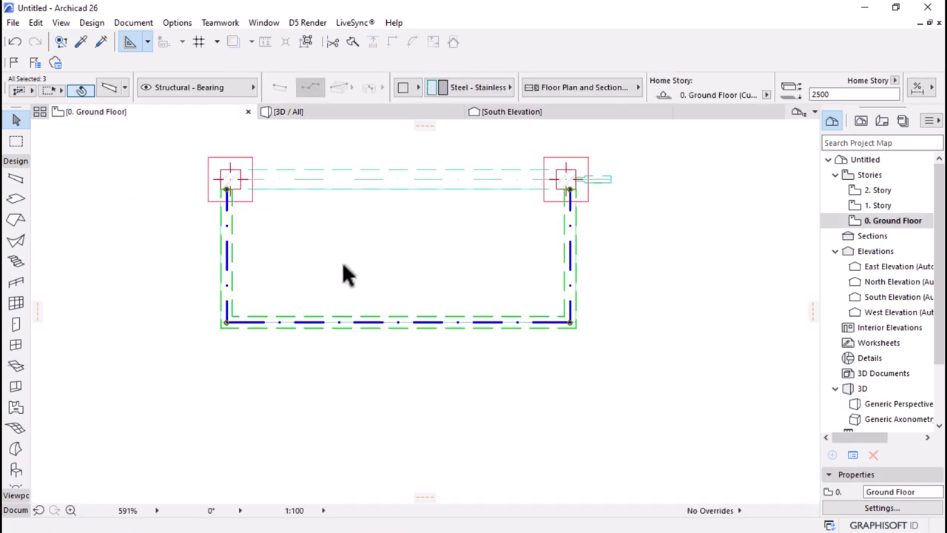
pyautogui.scroll(-3, 338, 263)
pyautogui.scroll(5, 268, 271)
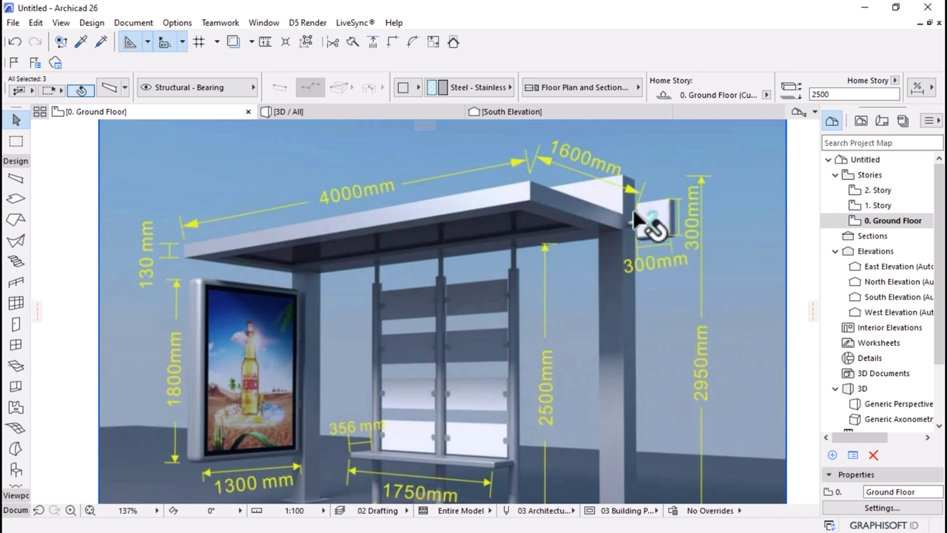
pyautogui.click(315, 116)
pyautogui.keyDown('shift'); pyautogui.moveTo(588, 243); pyautogui.dragTo(598, 173, button='middle'); pyautogui.keyUp('shift')
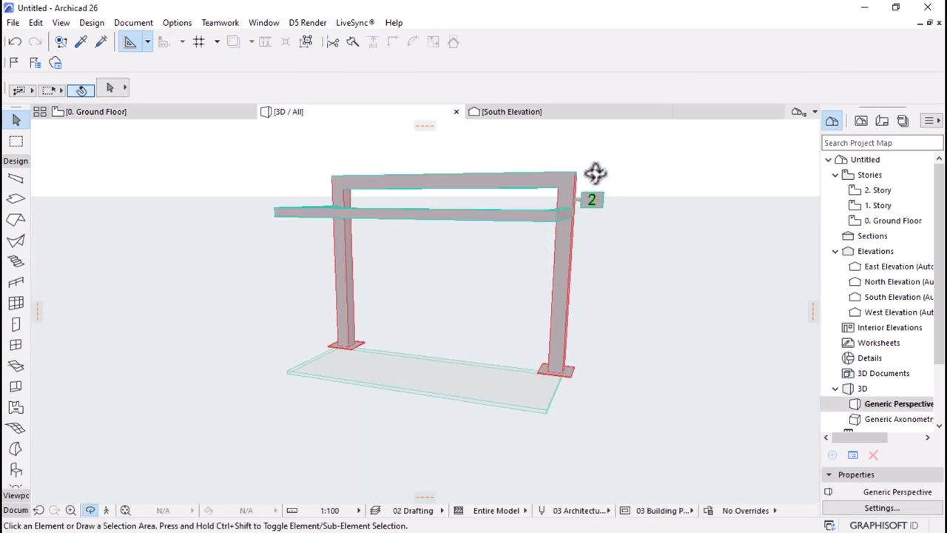
pyautogui.keyDown('shift'); pyautogui.moveTo(584, 228); pyautogui.dragTo(575, 212, button='middle'); pyautogui.keyUp('shift')
pyautogui.scroll(2, 575, 214)
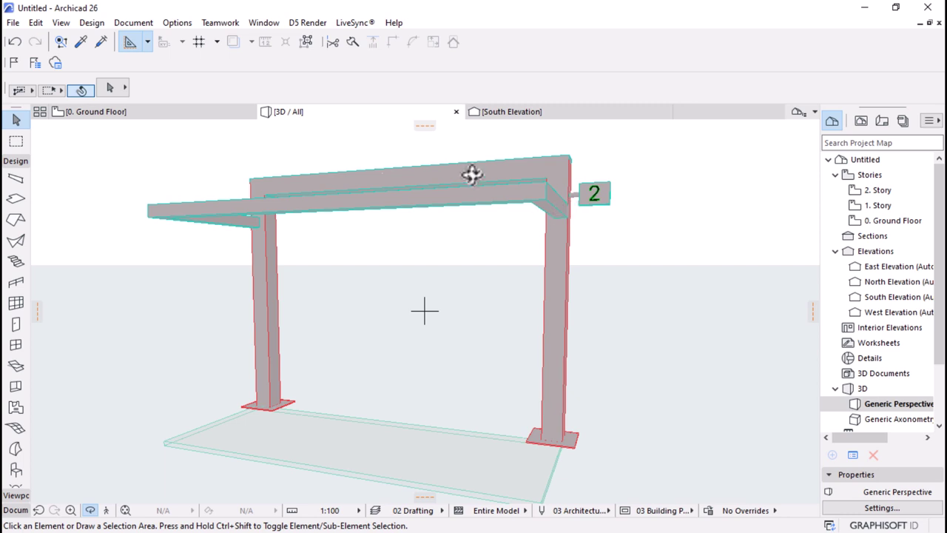
pyautogui.scroll(3, 575, 212)
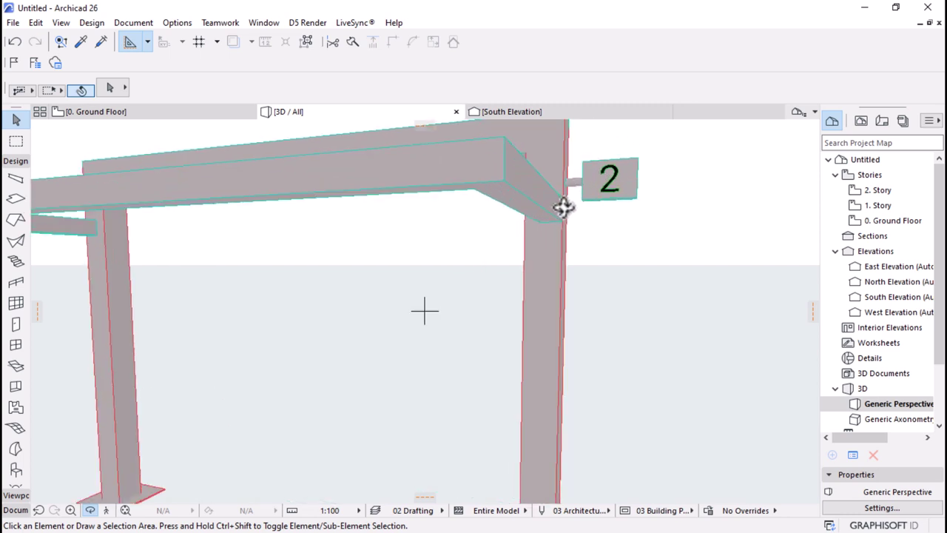
# - Move the "2" sign panel, its number and its connecting arm straight down along the column in the South Elevation
pyautogui.click(531, 111)
pyautogui.scroll(3, 466, 248)
pyautogui.click(481, 229)
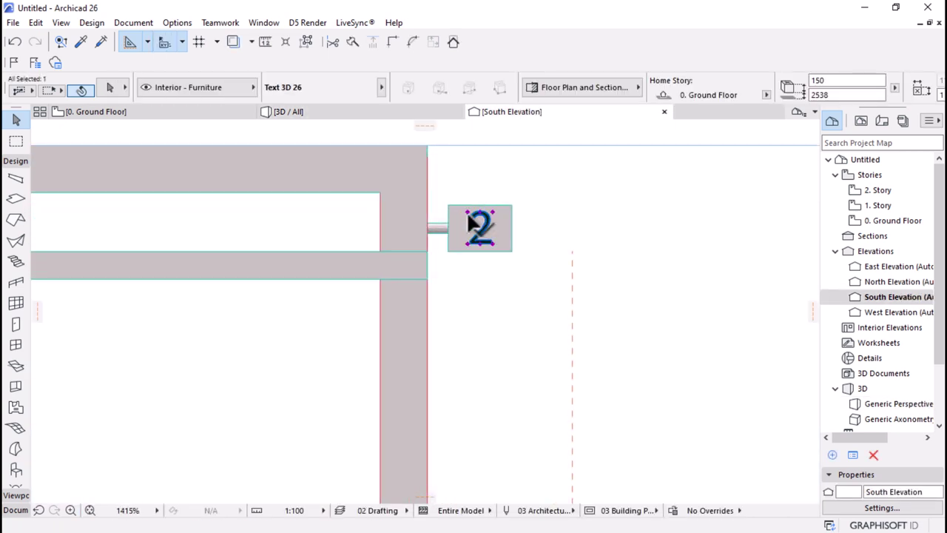
pyautogui.keyDown('shift'); pyautogui.click(438, 228); pyautogui.keyUp('shift')
pyautogui.hotkey('ctrl', 'd')
pyautogui.scroll(2, 424, 256)
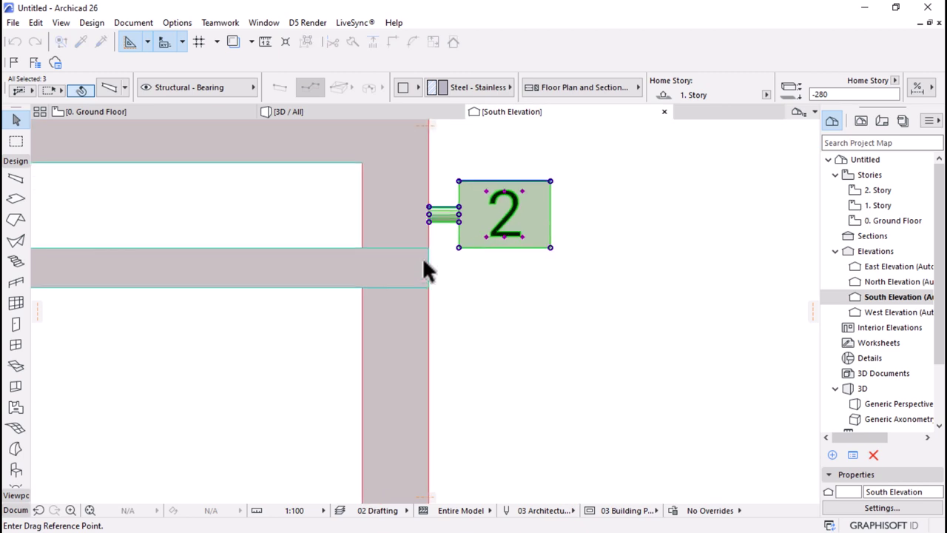
pyautogui.click(431, 210)
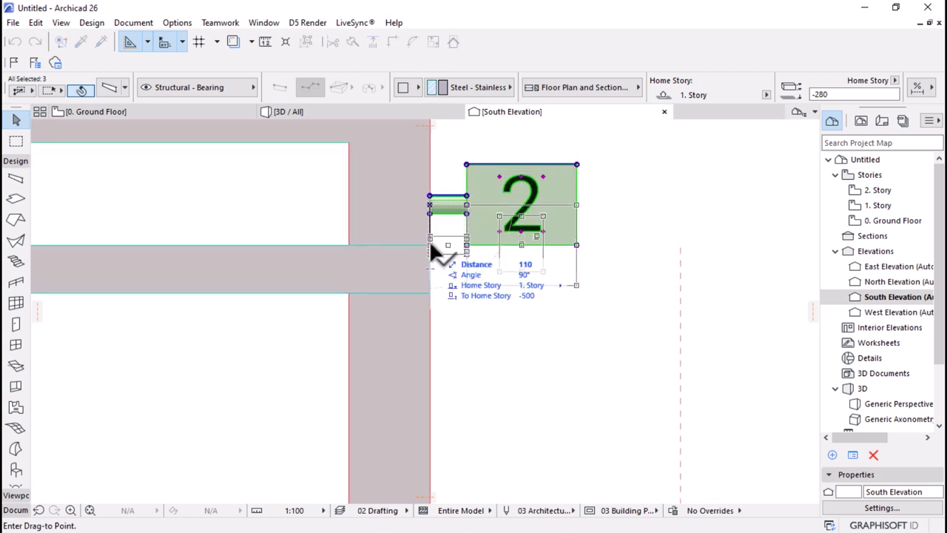
pyautogui.click(546, 159)
pyautogui.scroll(-2, 554, 173)
# - Examine the sign and roof frame in 3D against the bus stop reference image on the ground floor plan
pyautogui.click(335, 114)
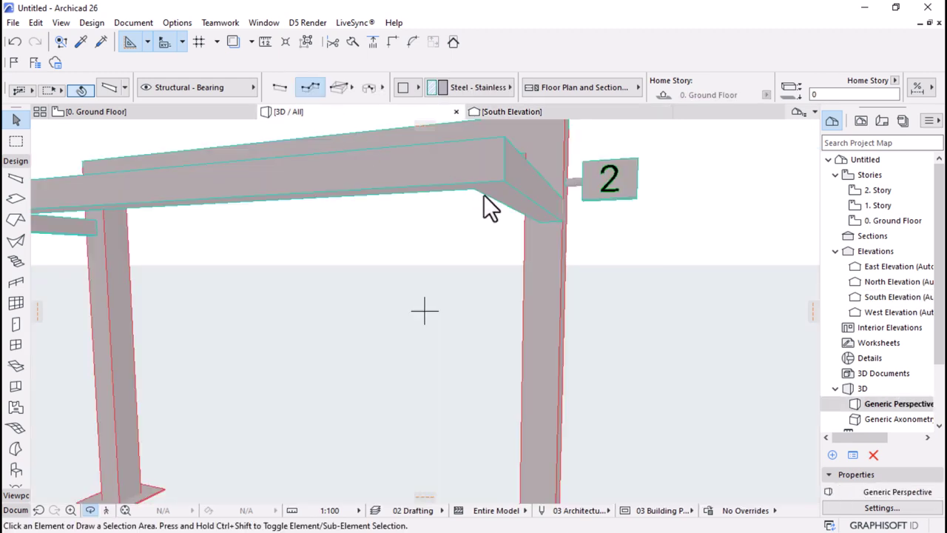
pyautogui.scroll(-5, 483, 195)
pyautogui.moveTo(560, 303)
pyautogui.keyDown('shift'); pyautogui.mouseDown(button='middle')
pyautogui.moveTo(526, 306)
pyautogui.moveTo(569, 302)
pyautogui.mouseUp(button='middle'); pyautogui.keyUp('shift')
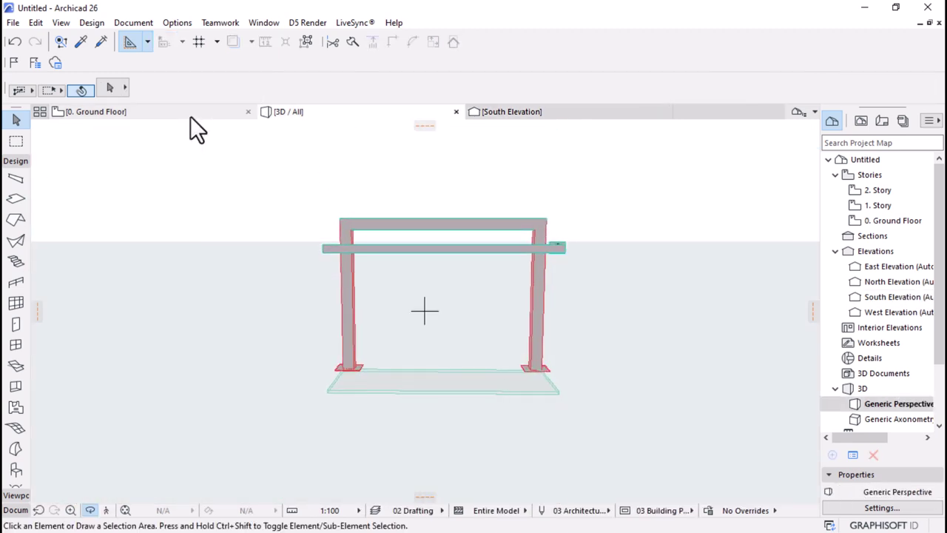
pyautogui.click(190, 112)
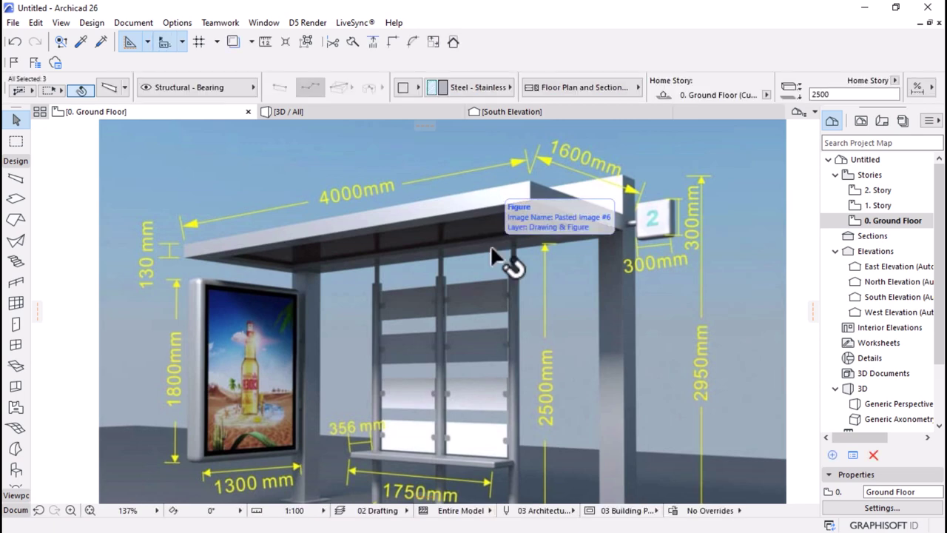
pyautogui.scroll(-5, 634, 254)
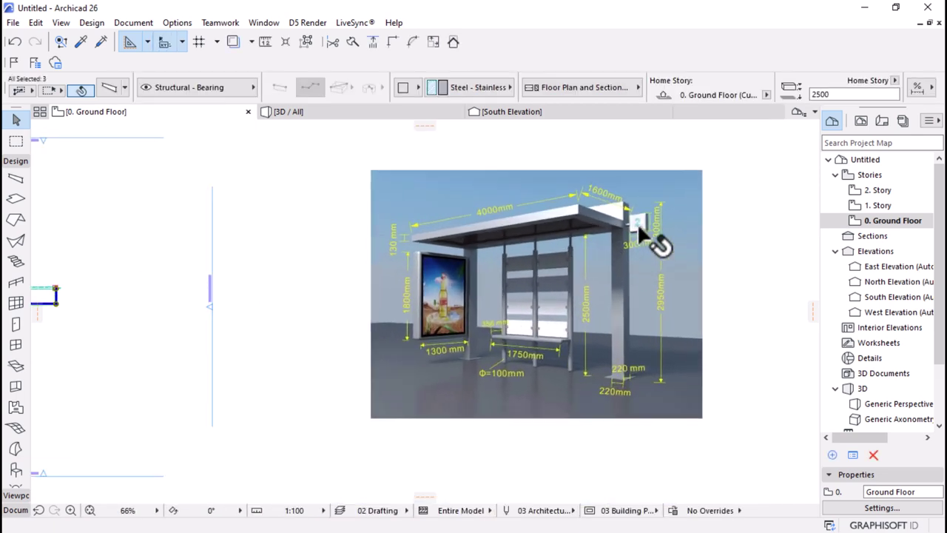
pyautogui.scroll(-3, 637, 226)
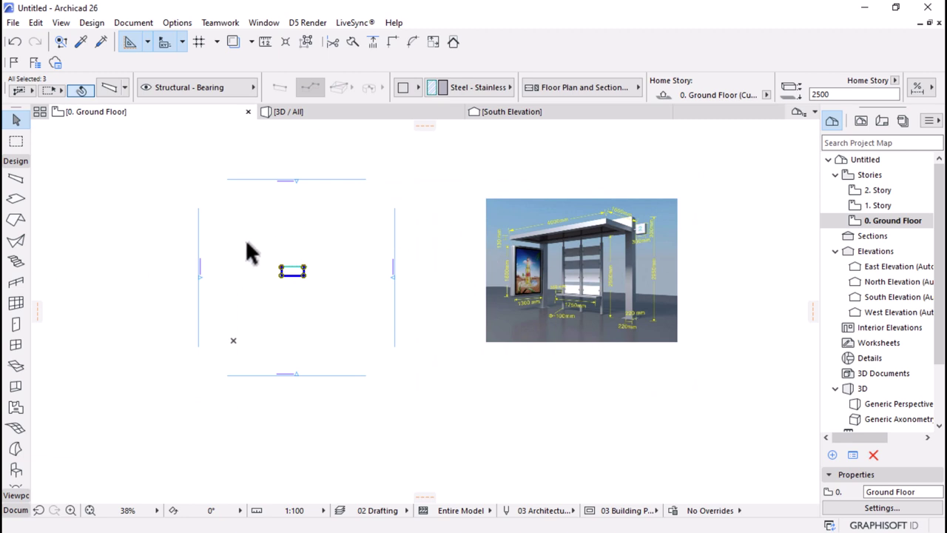
pyautogui.scroll(2, 234, 267)
pyautogui.click(358, 115)
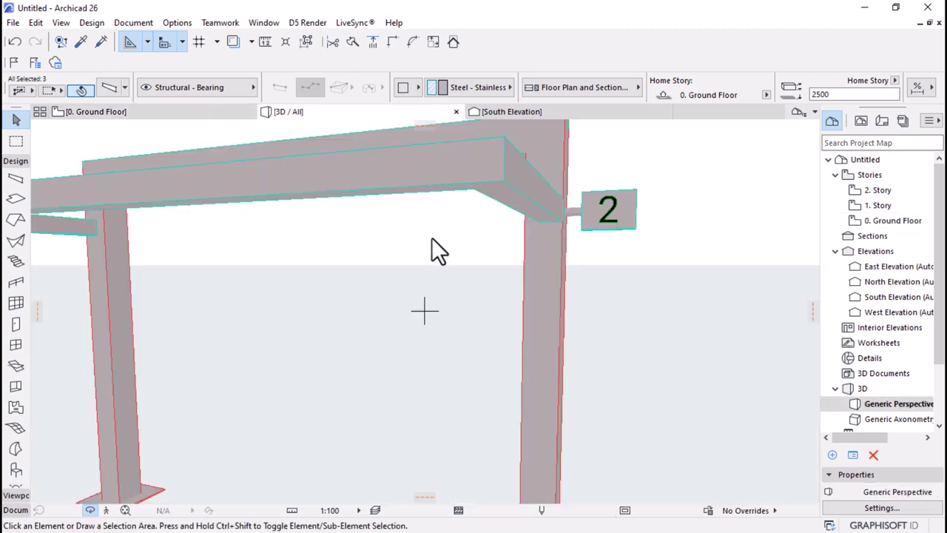
# - Raise the glass slab to an elevation of 2500 mm, level with the roof frame
pyautogui.scroll(-5, 431, 238)
pyautogui.keyDown('shift'); pyautogui.moveTo(434, 237); pyautogui.dragTo(450, 332, button='middle'); pyautogui.keyUp('shift')
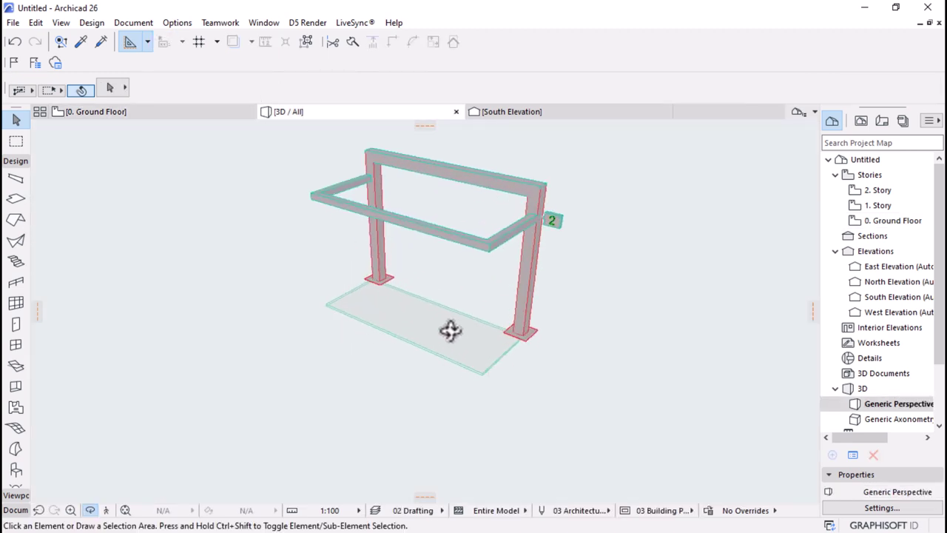
pyautogui.click(464, 350)
pyautogui.click(799, 94)
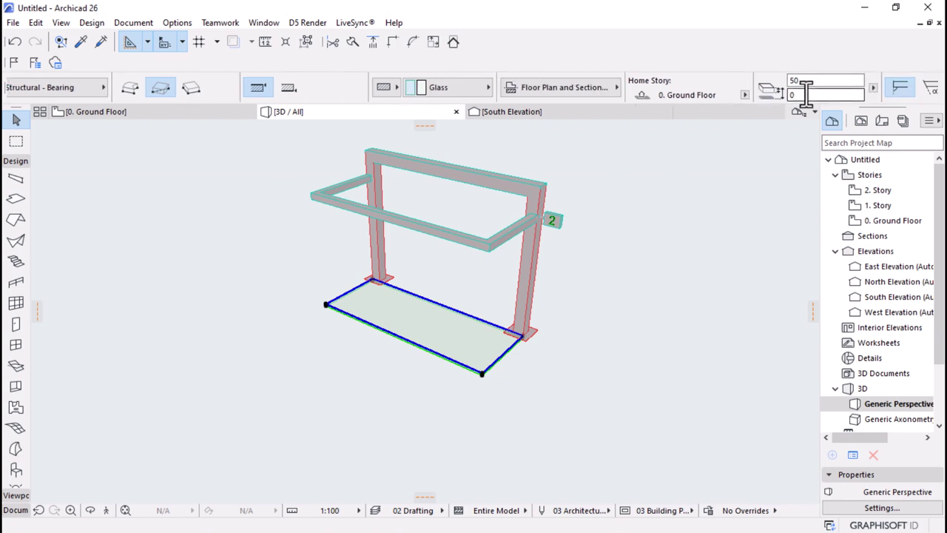
pyautogui.press('Return')
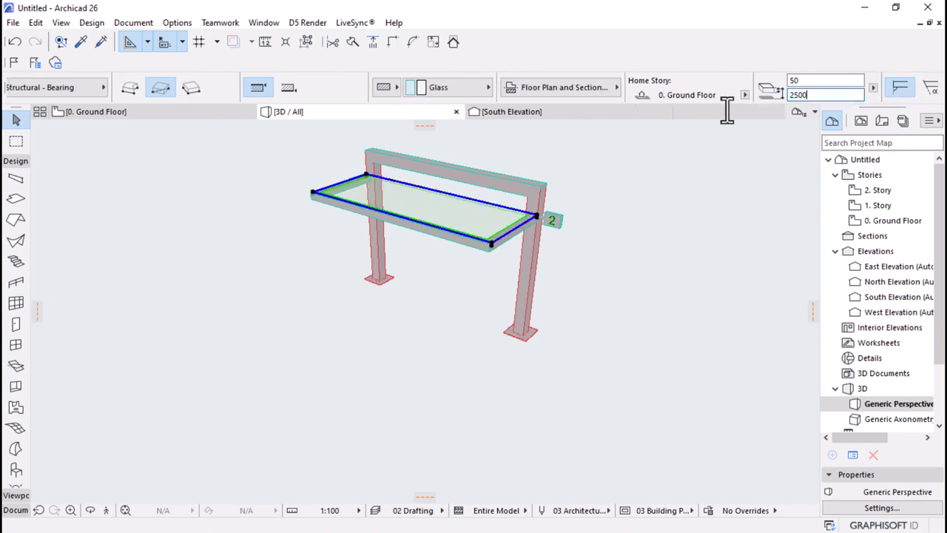
pyautogui.press('Escape')
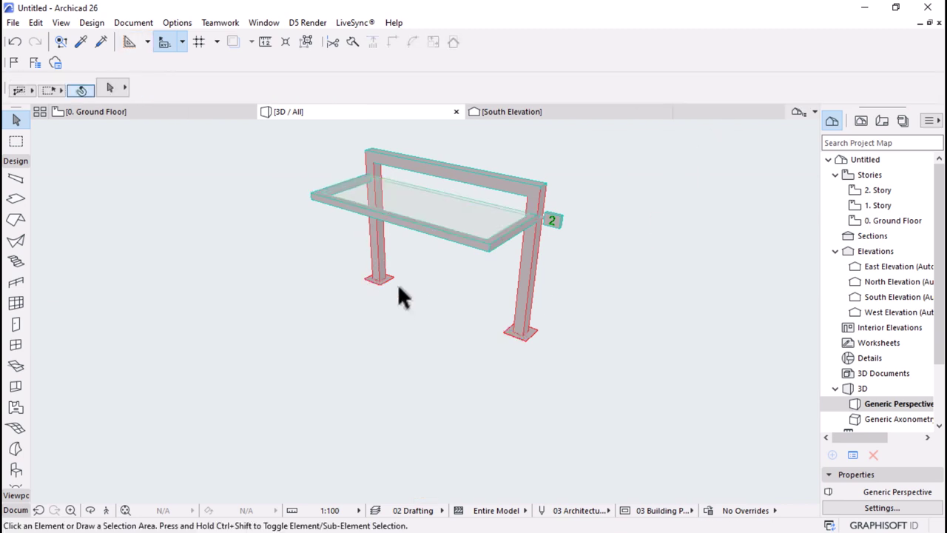
# - Enable surface overrides for the top, edges and bottom of the glass roof slab
pyautogui.press('o')
pyautogui.moveTo(419, 289); pyautogui.dragTo(461, 163)
pyautogui.scroll(5, 503, 192)
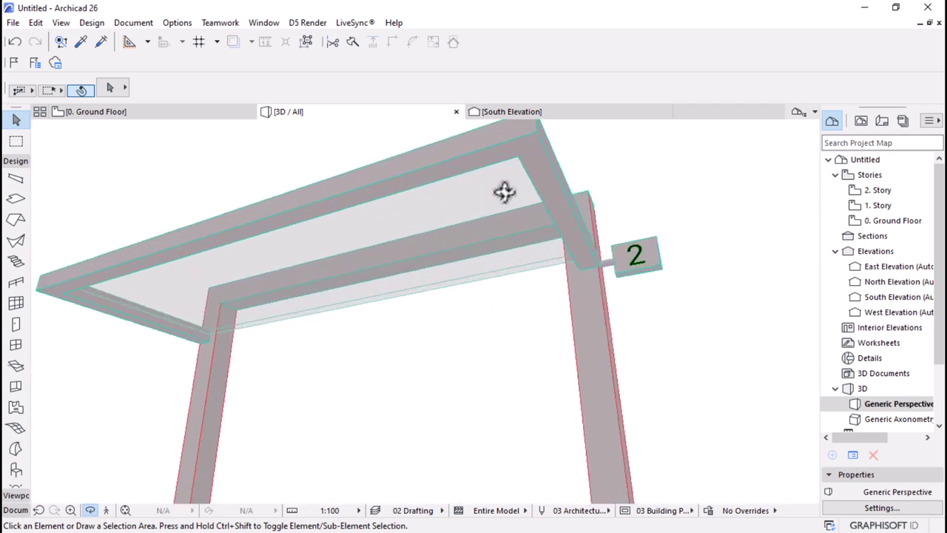
pyautogui.press('Escape')
pyautogui.click(503, 194)
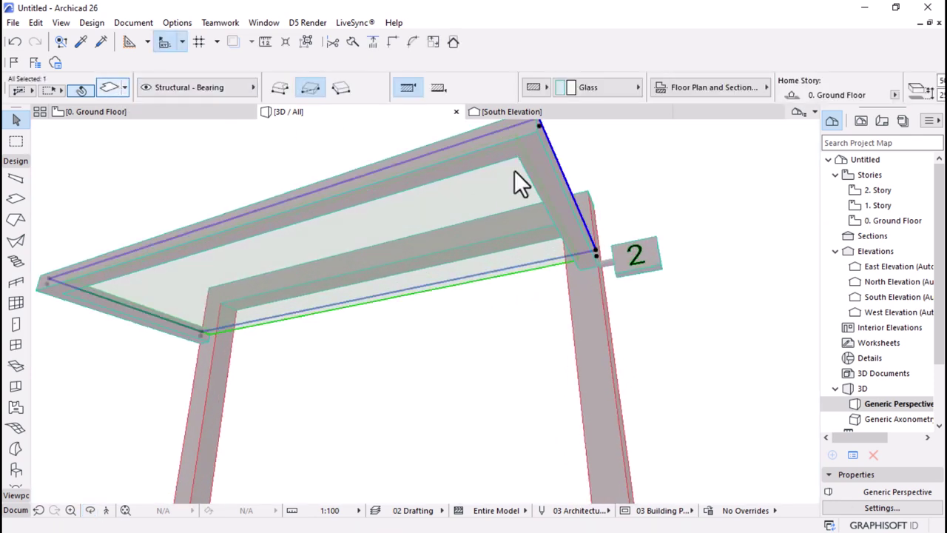
pyautogui.hotkey('ctrl', 't')
pyautogui.click(336, 258)
pyautogui.click(337, 278)
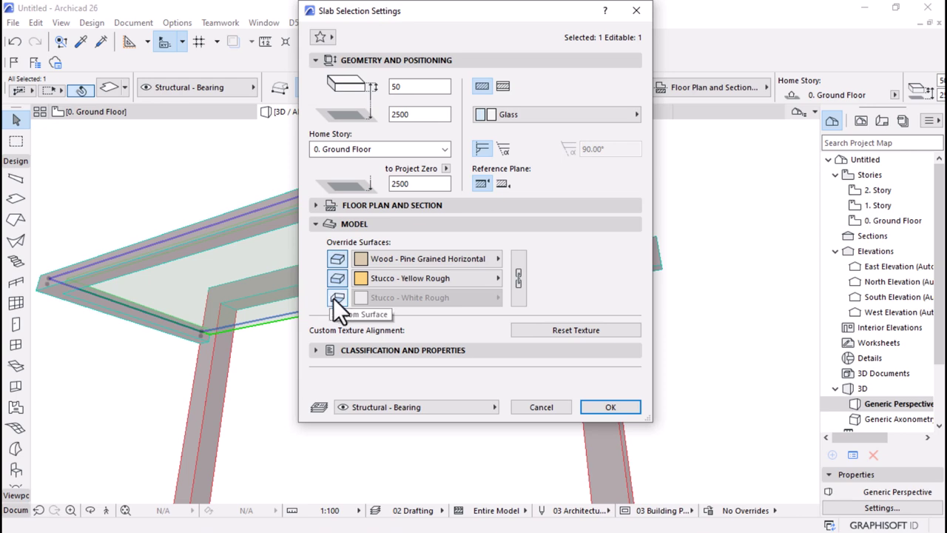
pyautogui.click(334, 299)
# - Assign the Glass - Satin surface to all three linked faces of the roof slab and apply the settings
pyautogui.click(415, 258)
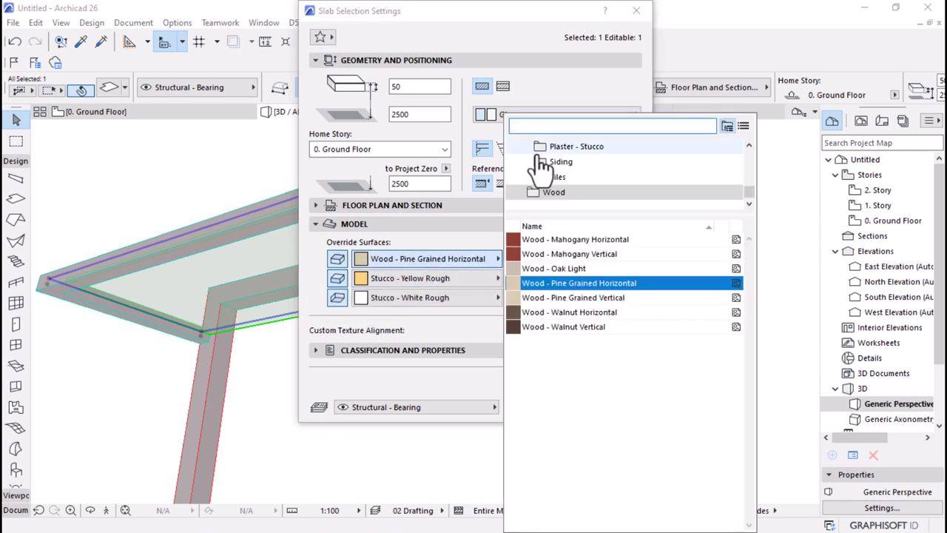
pyautogui.write('gl')
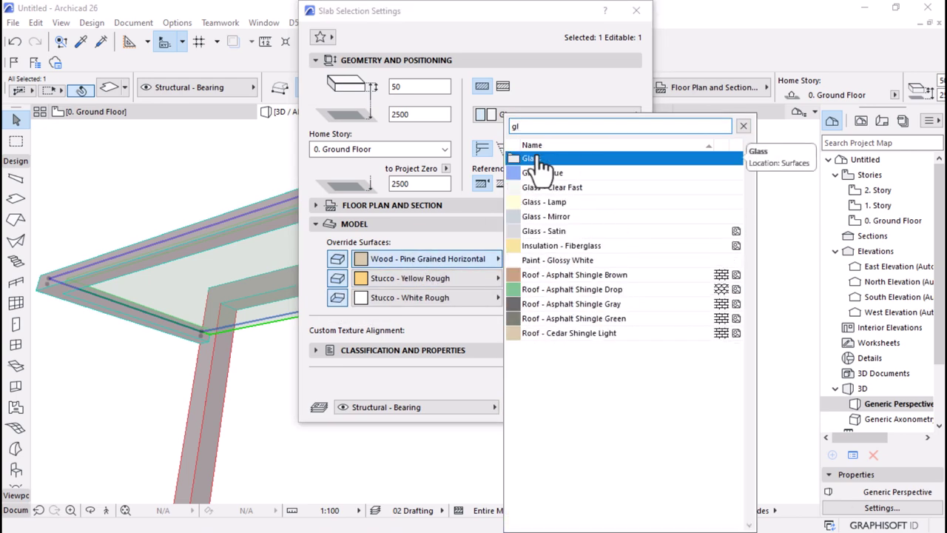
pyautogui.click(538, 231)
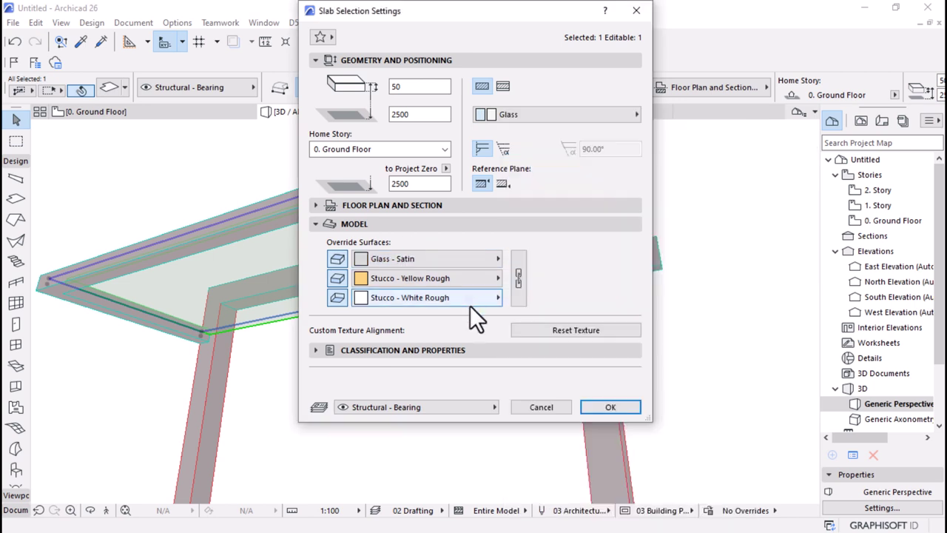
pyautogui.click(335, 302)
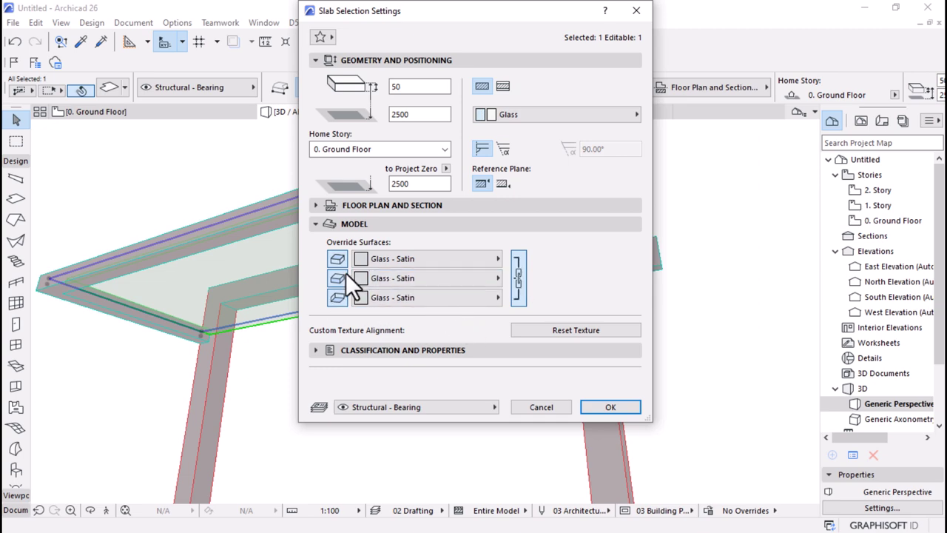
pyautogui.click(610, 408)
pyautogui.click(546, 298)
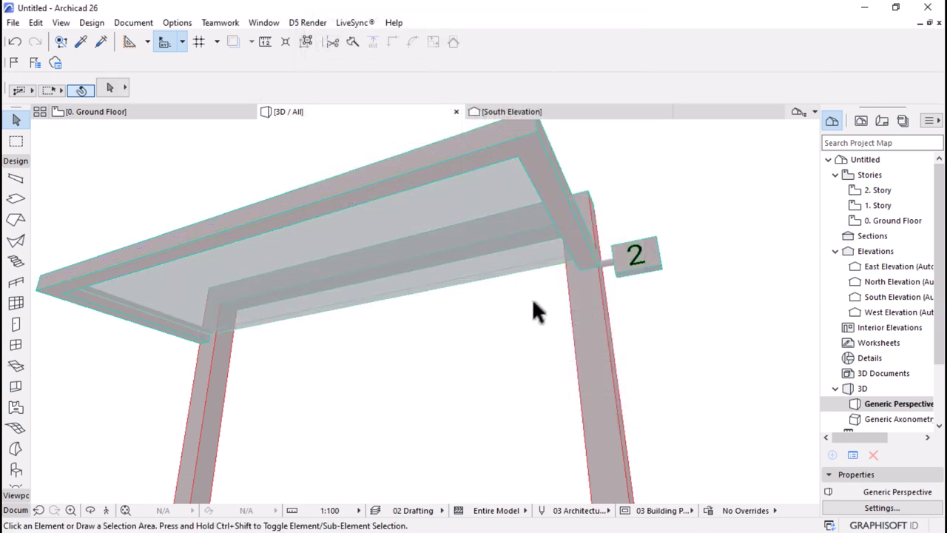
# - Offset the glass slab's edge nearest the "2" sign inward by 130 mm to the inner side of the frame beam
pyautogui.keyDown('shift'); pyautogui.moveTo(525, 294); pyautogui.dragTo(567, 296, button='middle'); pyautogui.keyUp('shift')
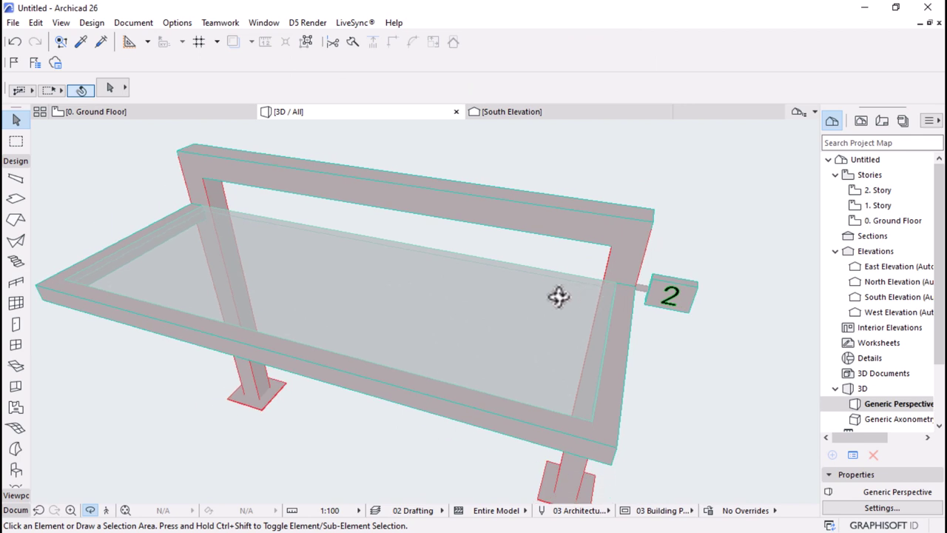
pyautogui.click(476, 312)
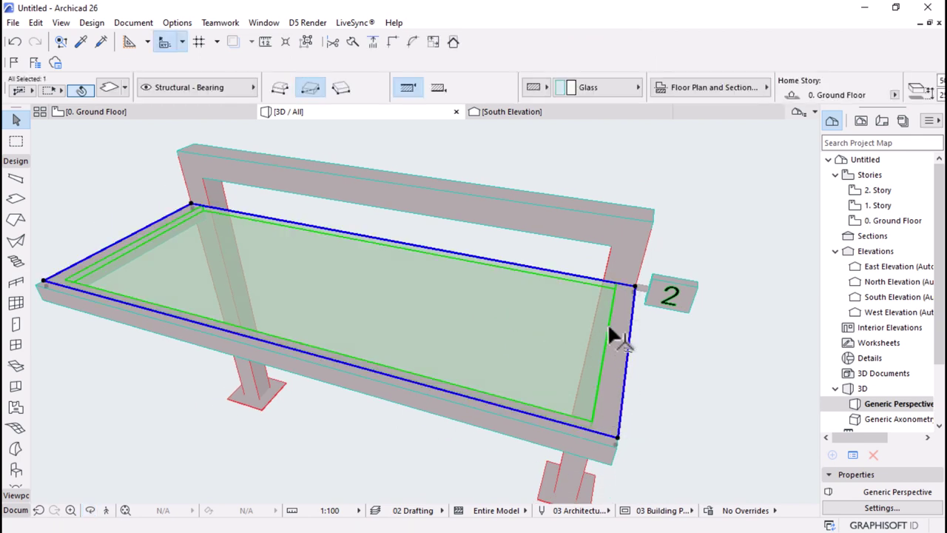
pyautogui.click(628, 376)
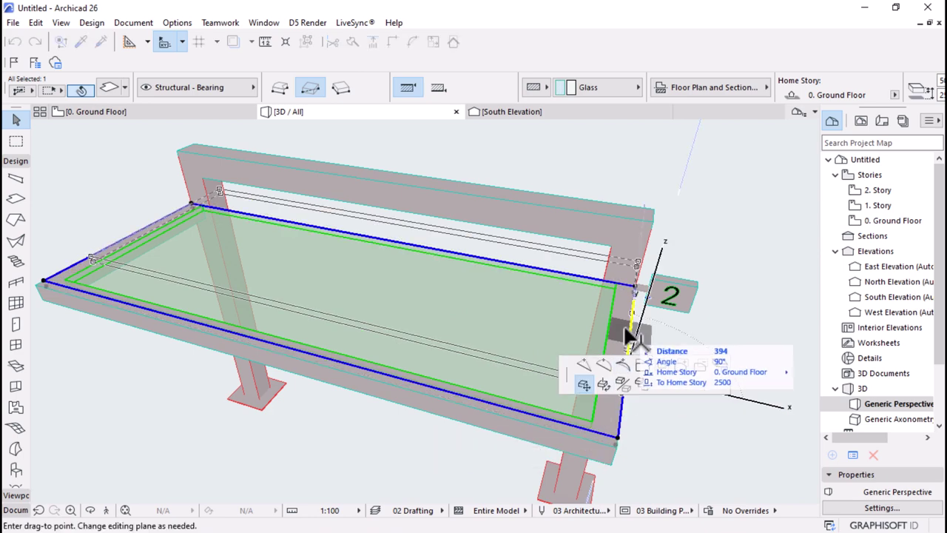
pyautogui.click(641, 364)
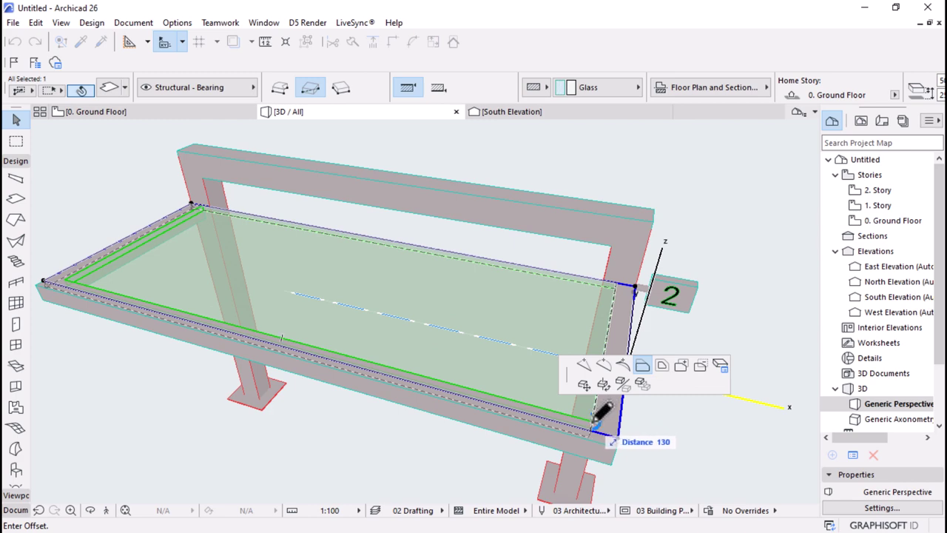
pyautogui.click(596, 422)
# - Offset the glass slab's far short edge and front long edge inward to the inner sides of the frame beams
pyautogui.click(105, 251)
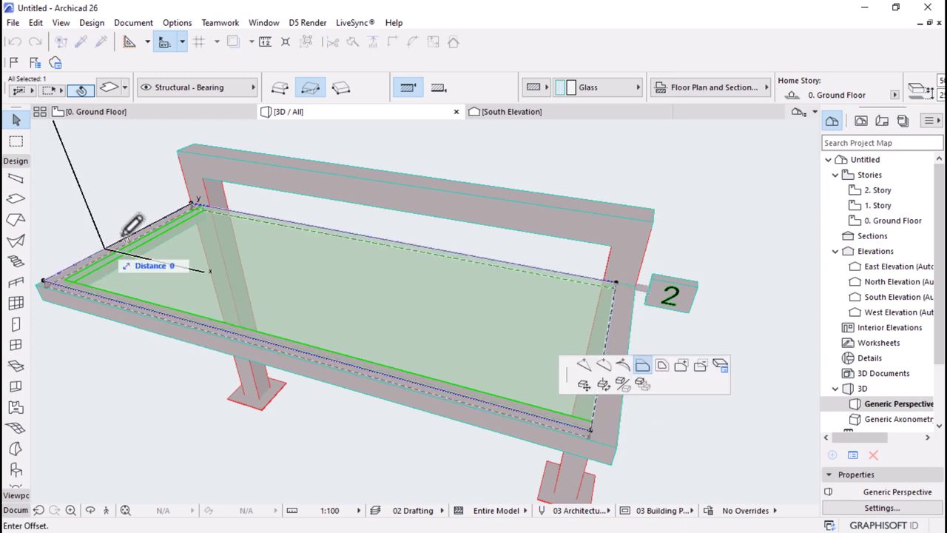
pyautogui.click(211, 198)
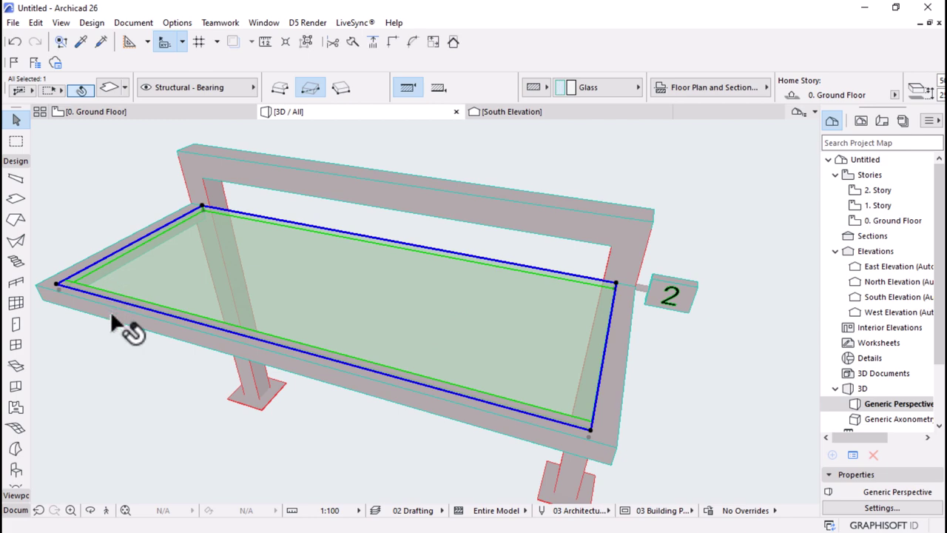
pyautogui.click(134, 308)
pyautogui.click(72, 273)
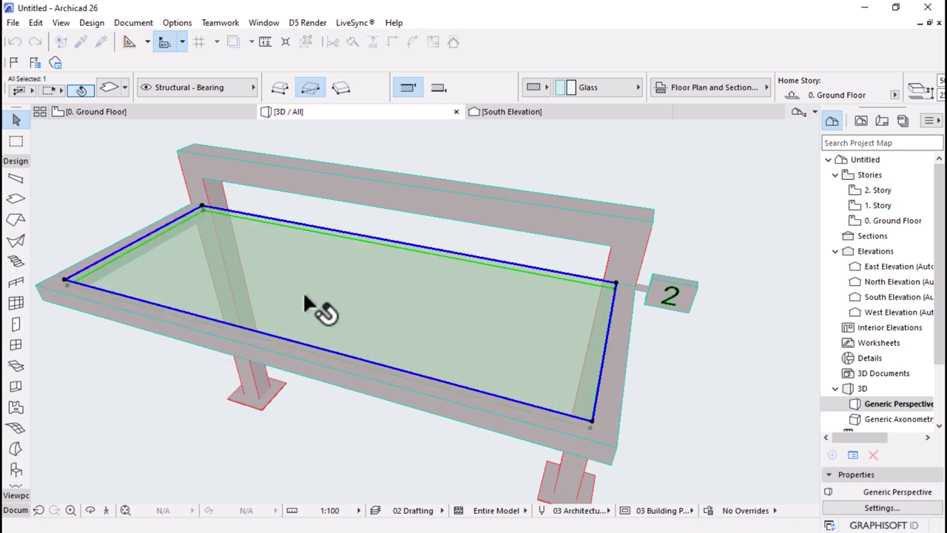
pyautogui.press('Escape')
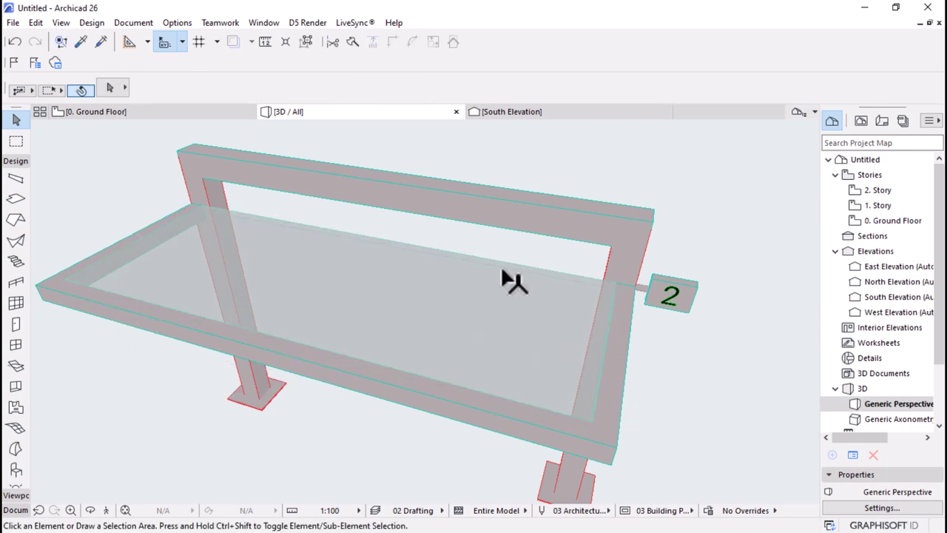
# - Mirror a copy of the front frame beam about the midpoint of the side beam to the column side
pyautogui.keyDown('shift'); pyautogui.moveTo(496, 296); pyautogui.dragTo(441, 317, button='middle'); pyautogui.keyUp('shift')
pyautogui.click(222, 112)
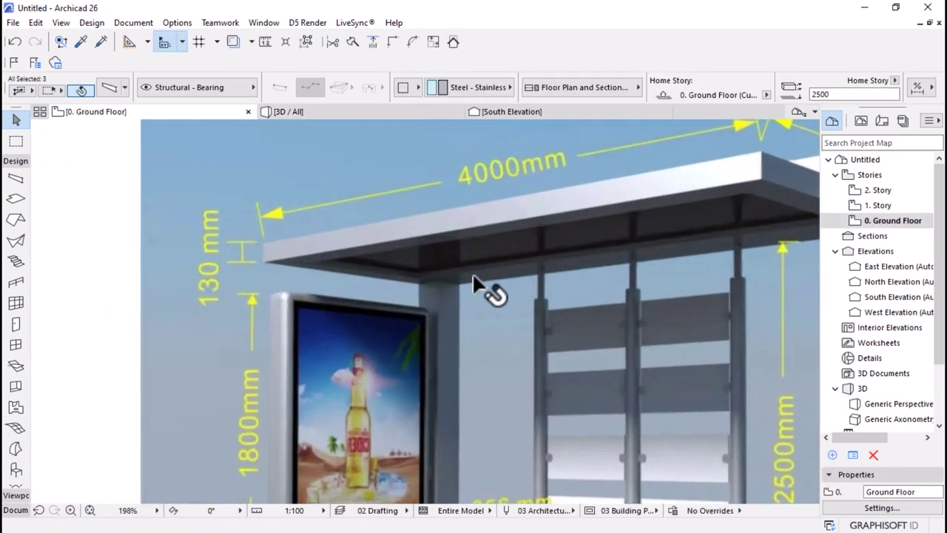
pyautogui.scroll(-3, 391, 271)
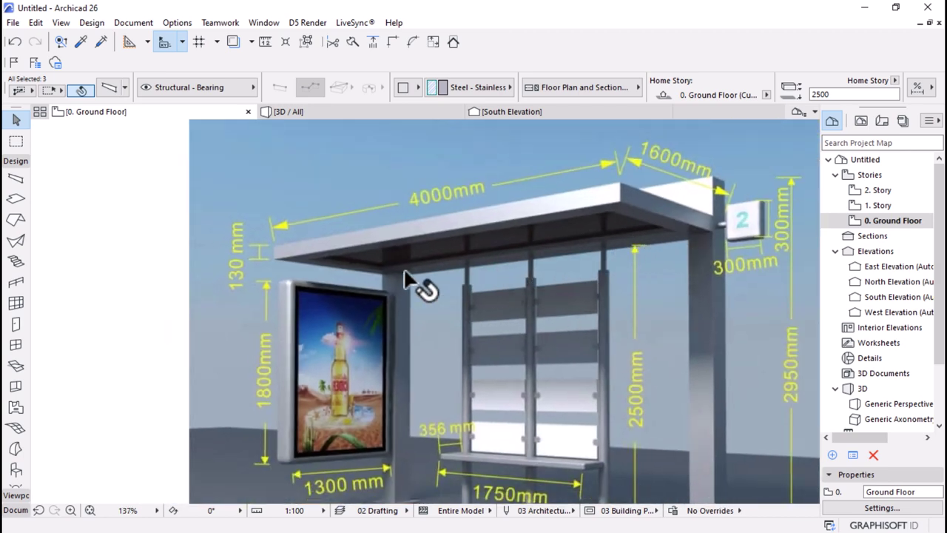
pyautogui.scroll(-3, 714, 292)
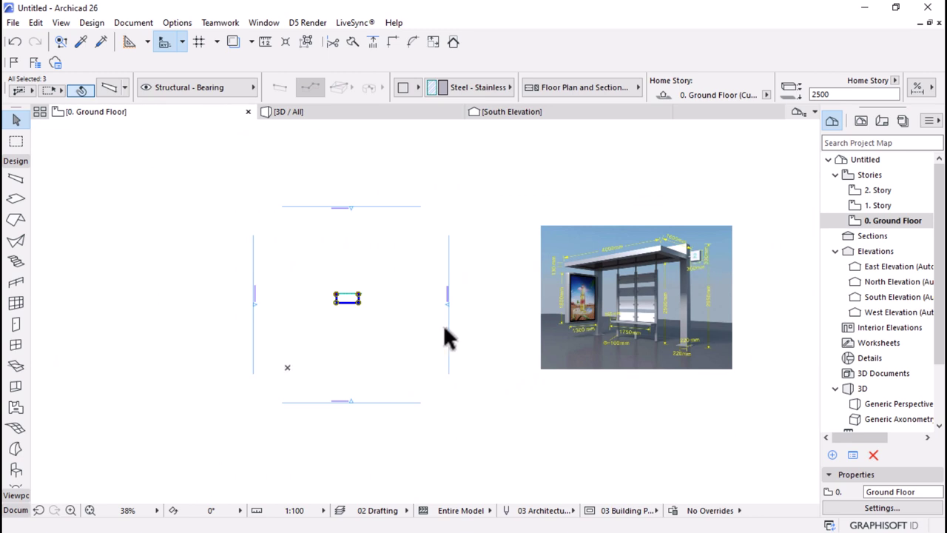
pyautogui.scroll(5, 334, 286)
pyautogui.scroll(2, 468, 331)
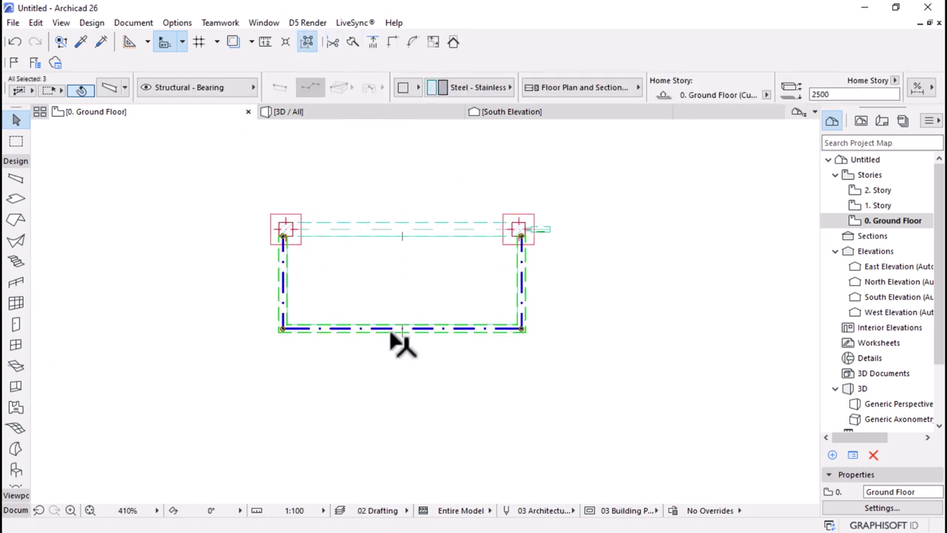
pyautogui.click(407, 329)
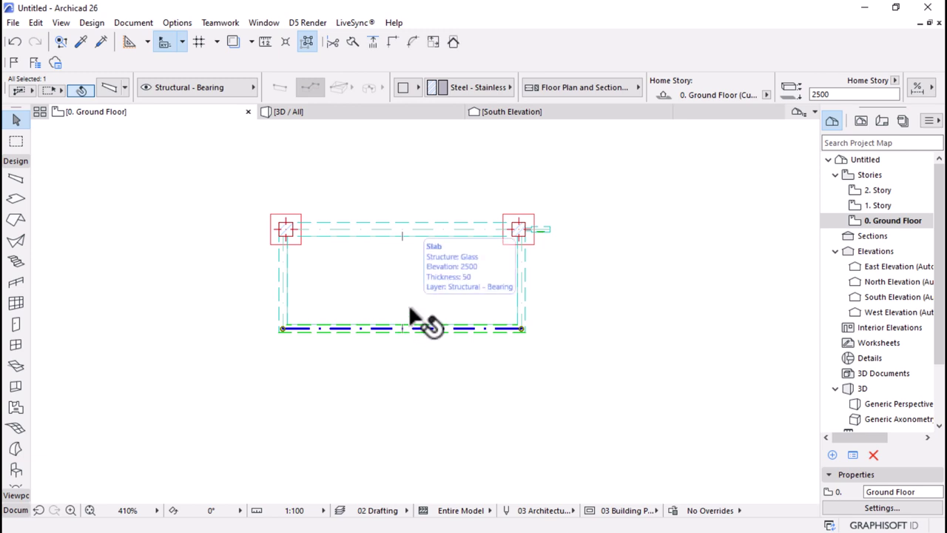
pyautogui.hotkey('ctrl', 'alt', 'm')
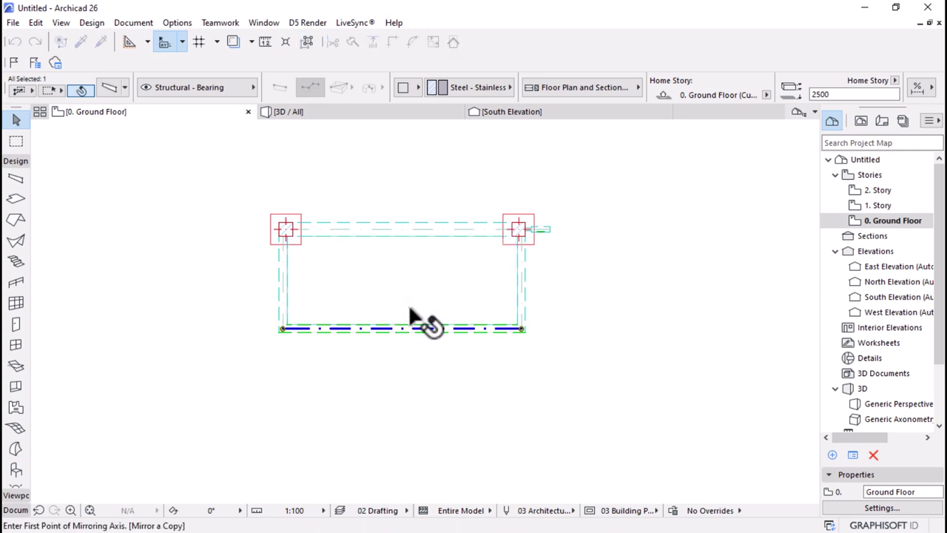
pyautogui.scroll(2, 511, 292)
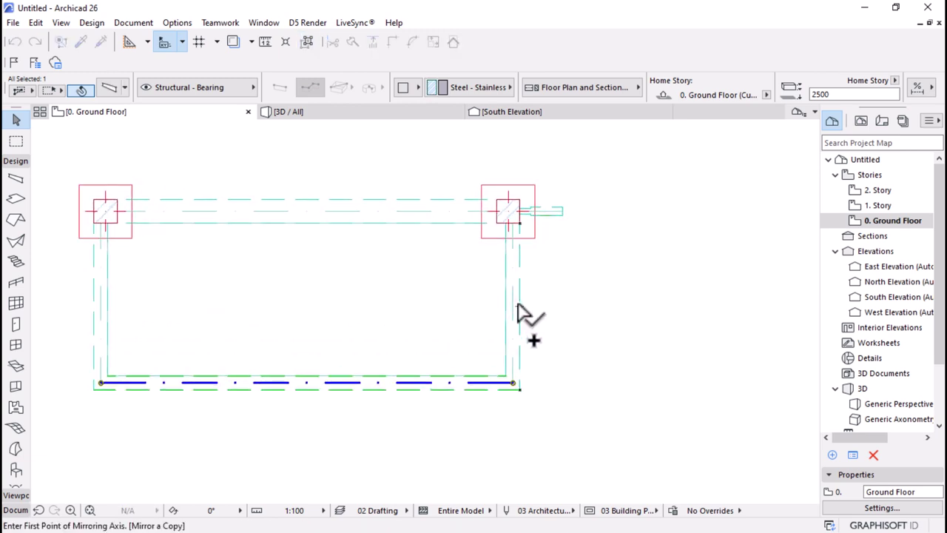
pyautogui.click(519, 305)
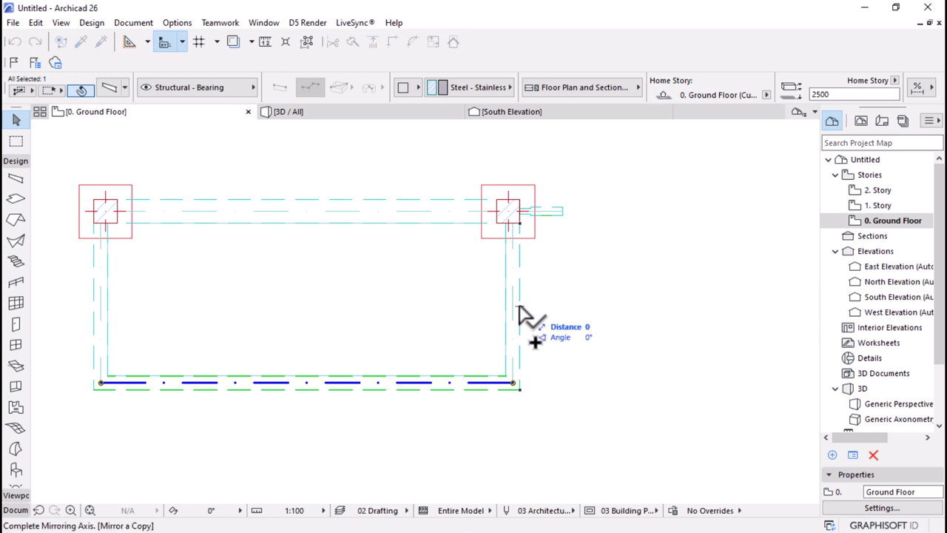
pyautogui.click(635, 318)
# - Move the mirrored beam back by its own width so its front edge lines up with the columns' front face
pyautogui.scroll(6, 488, 220)
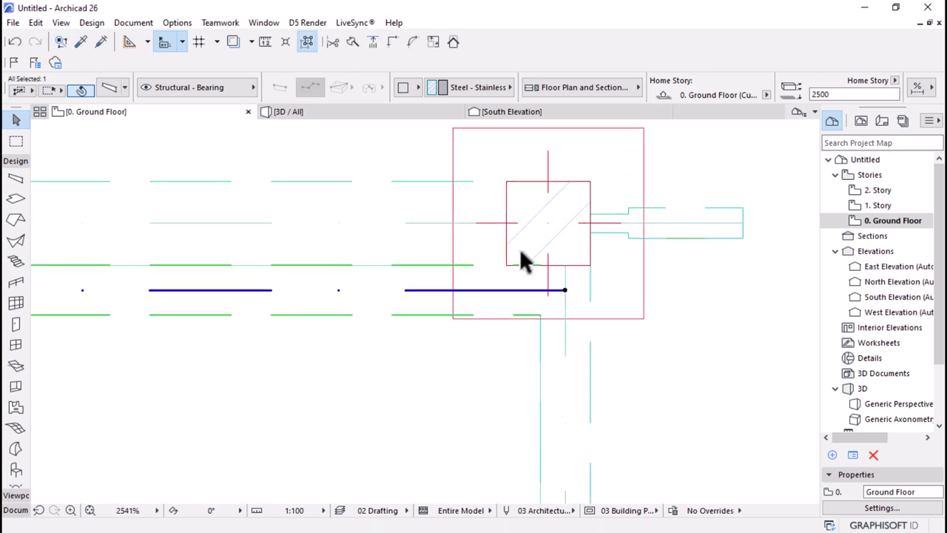
pyautogui.hotkey('ctrl', 'd')
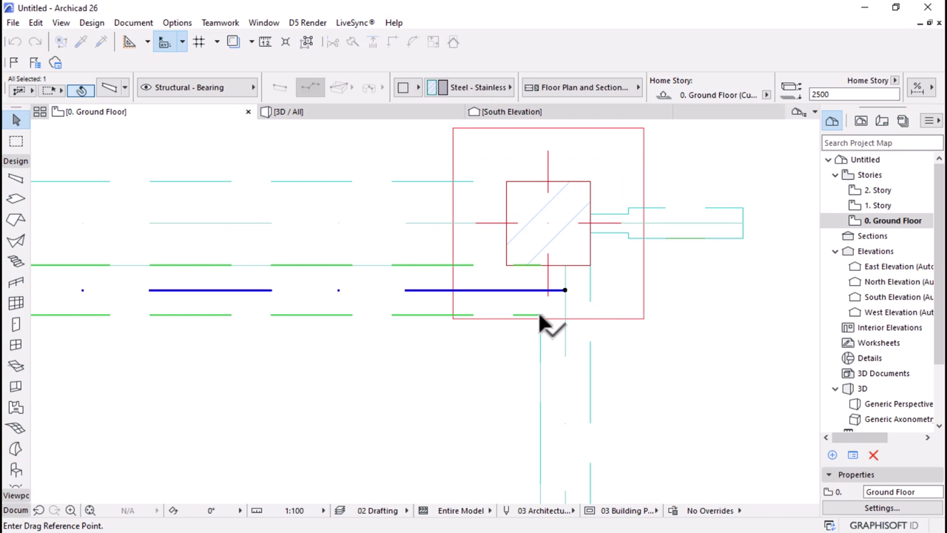
pyautogui.click(540, 314)
pyautogui.click(535, 264)
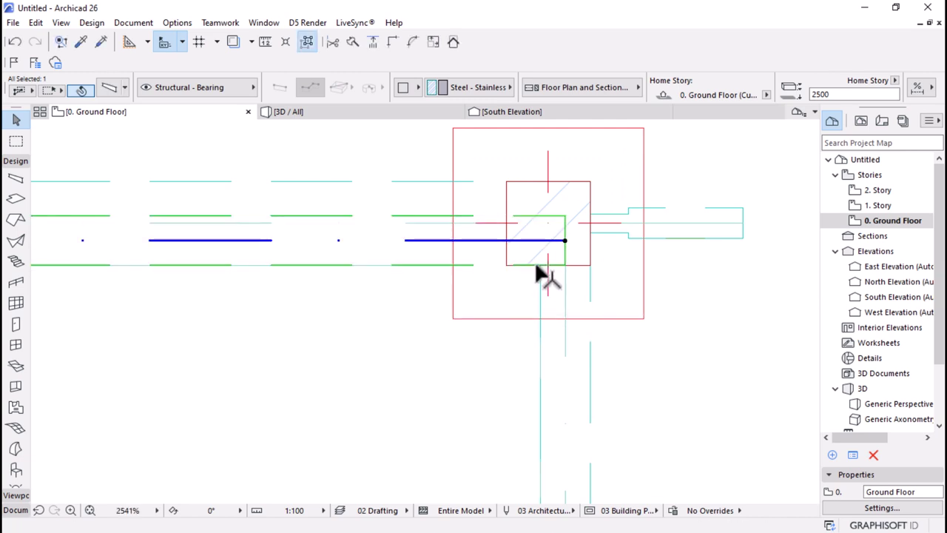
# - Add the two side beams to the selection, intersect them with the rear beam, and check the frame in 3D
pyautogui.scroll(-5, 655, 286)
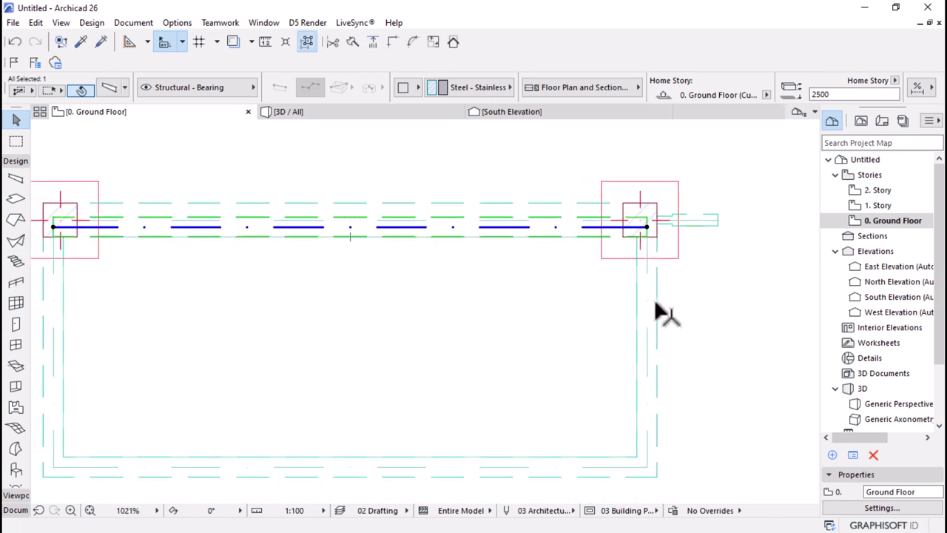
pyautogui.keyDown('shift'); pyautogui.click(654, 298); pyautogui.keyUp('shift')
pyautogui.keyDown('shift'); pyautogui.click(57, 295); pyautogui.keyUp('shift')
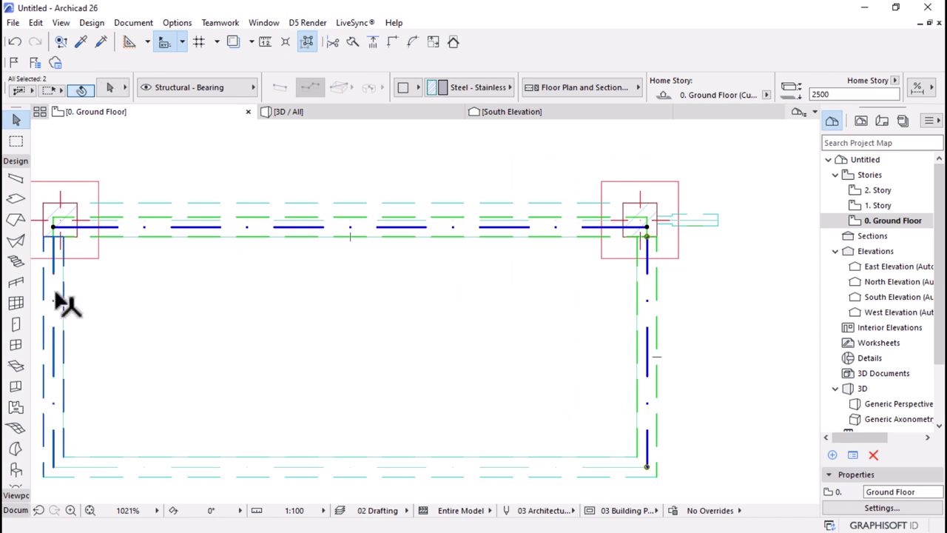
pyautogui.scroll(5, 655, 223)
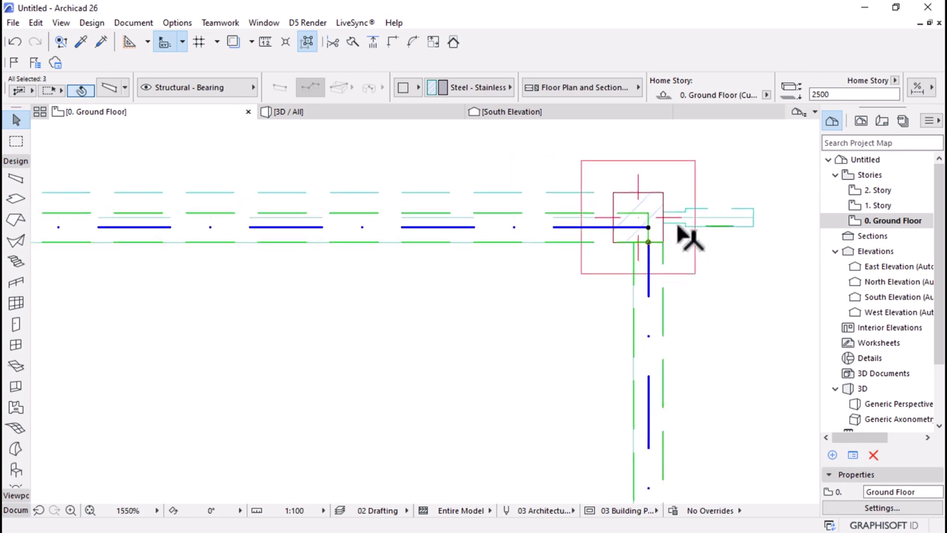
pyautogui.click(393, 42)
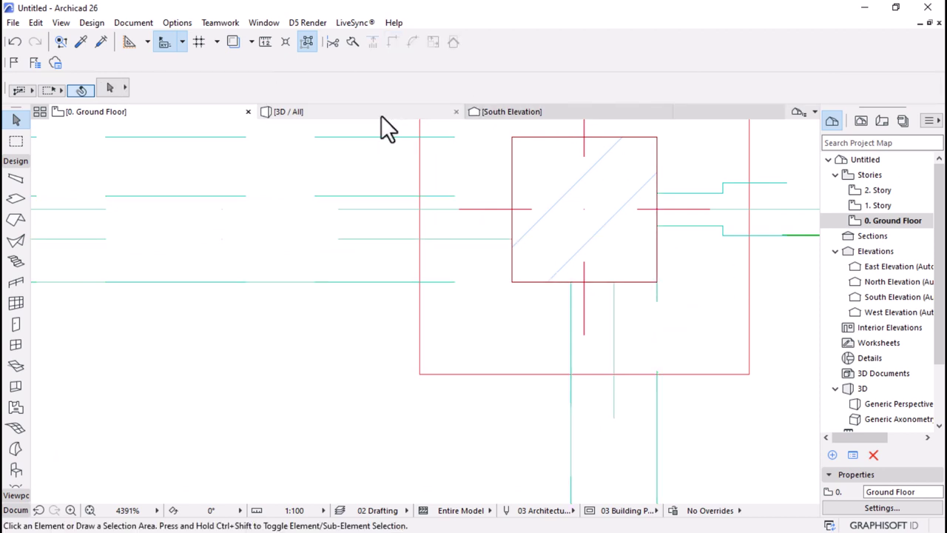
pyautogui.click(381, 116)
pyautogui.scroll(-3, 391, 214)
pyautogui.keyDown('shift'); pyautogui.moveTo(467, 259); pyautogui.dragTo(492, 348, button='middle'); pyautogui.keyUp('shift')
# - Examine the bench, its support posts and back panels with their dimensions in the ground-floor reference image
pyautogui.click(131, 112)
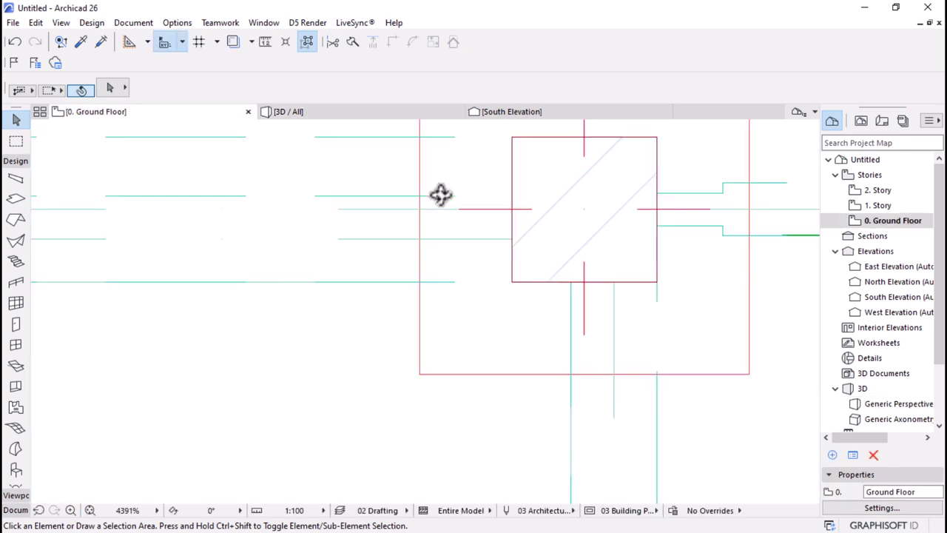
pyautogui.scroll(-10, 415, 194)
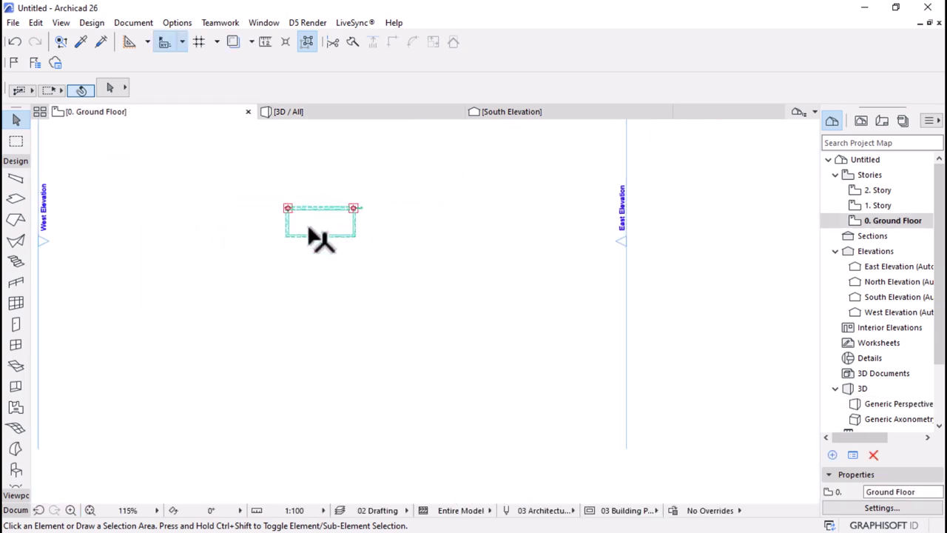
pyautogui.scroll(-3, 325, 237)
pyautogui.scroll(2, 585, 222)
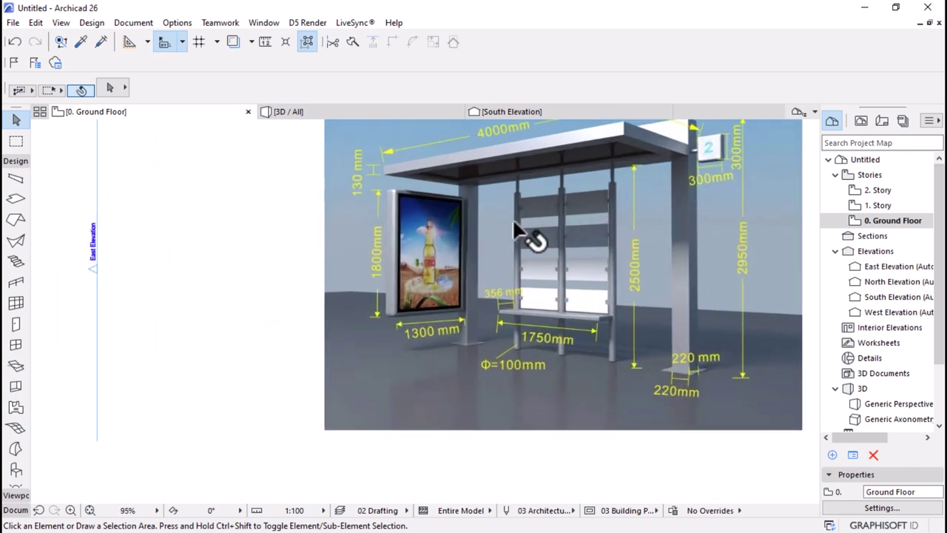
pyautogui.scroll(2, 583, 219)
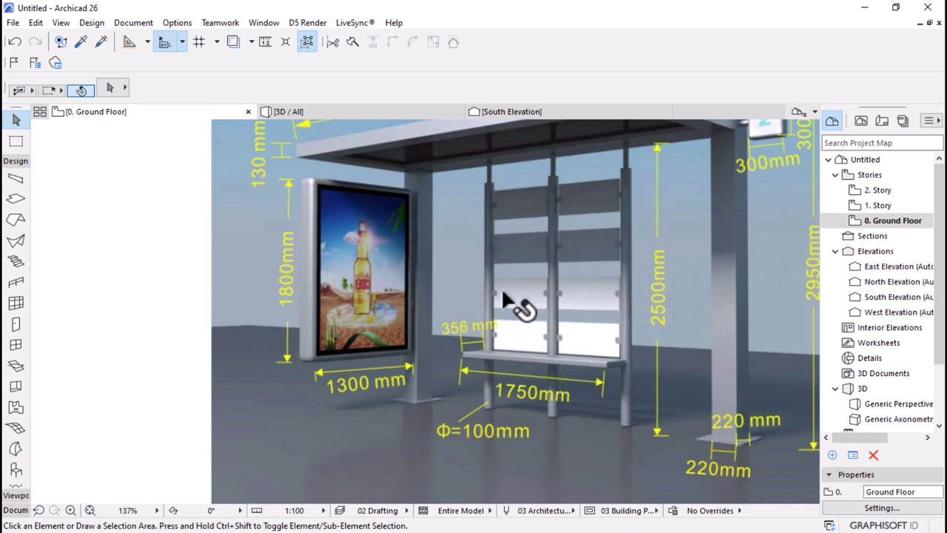
pyautogui.scroll(5, 510, 333)
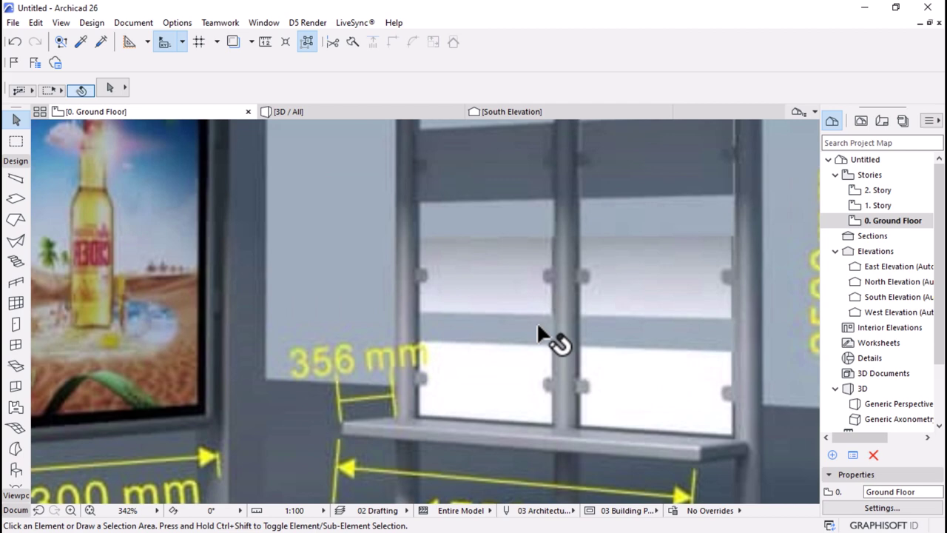
pyautogui.scroll(-3, 528, 373)
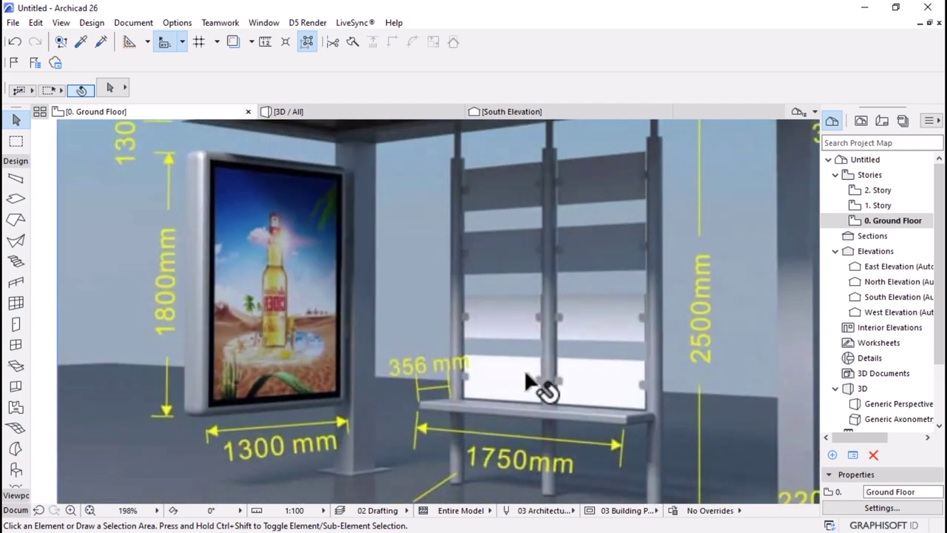
pyautogui.scroll(-2, 524, 369)
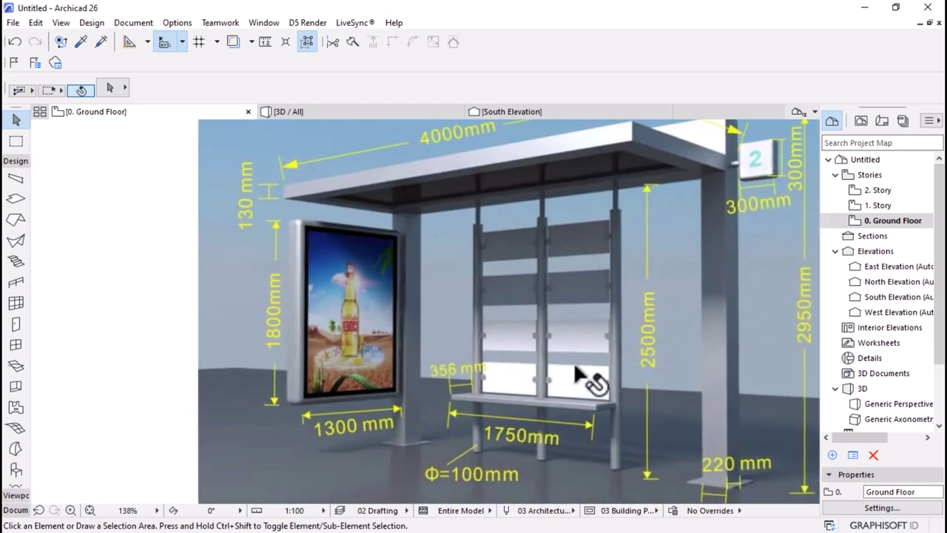
pyautogui.scroll(-2, 560, 266)
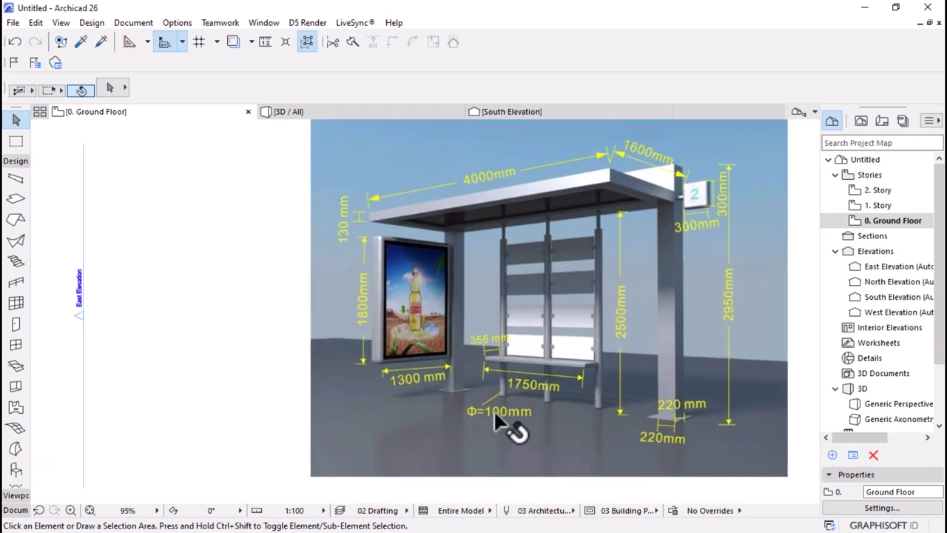
pyautogui.scroll(2, 494, 416)
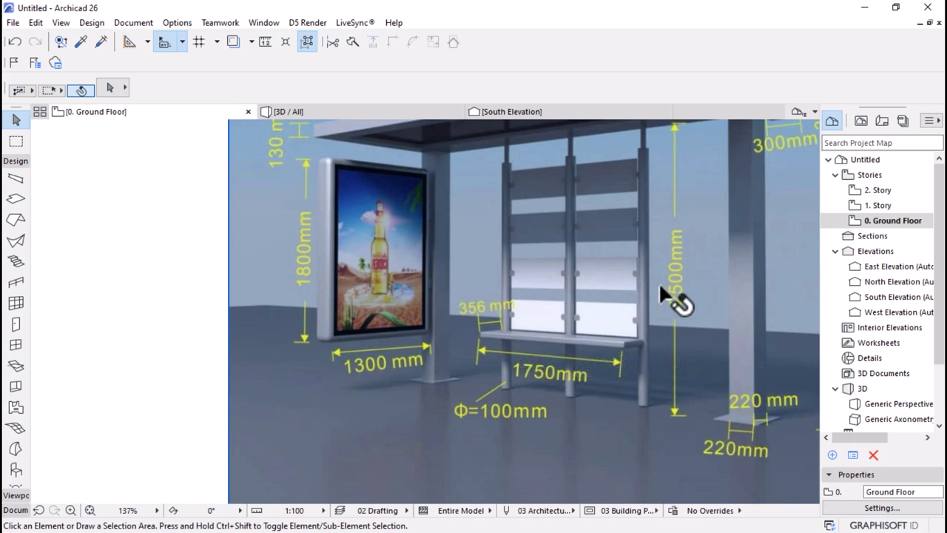
pyautogui.scroll(1, 661, 287)
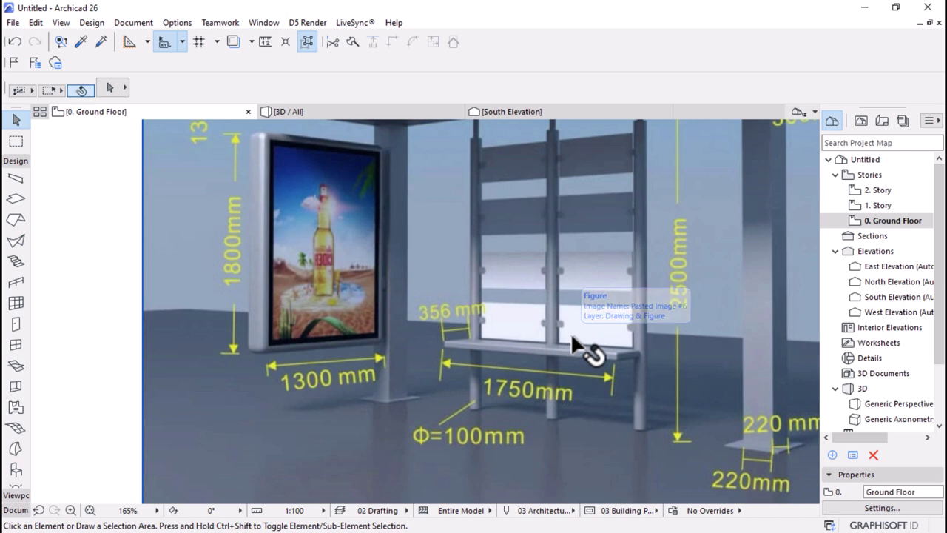
pyautogui.scroll(-5, 570, 332)
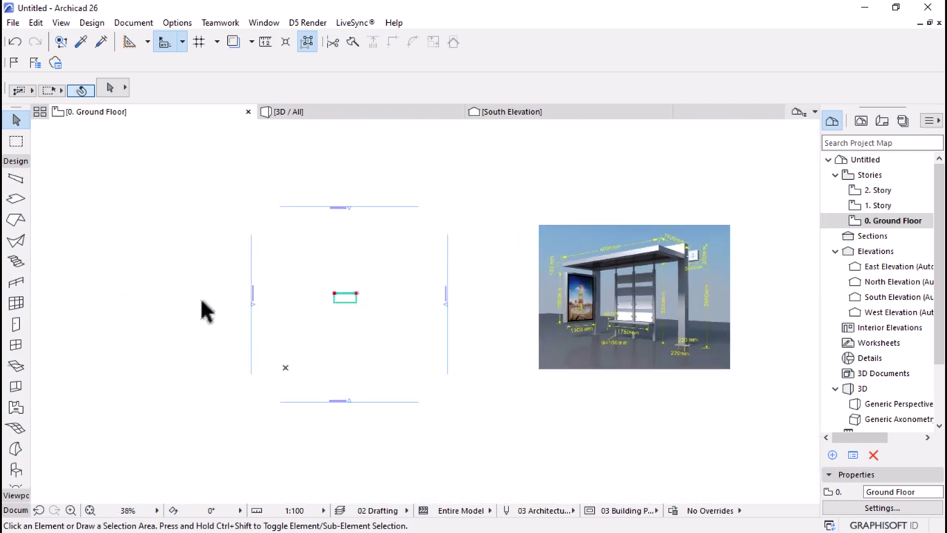
# - Activate the Slab tool and set its default building material to Steel - Stainless
pyautogui.scroll(8, 318, 303)
pyautogui.scroll(2, 395, 315)
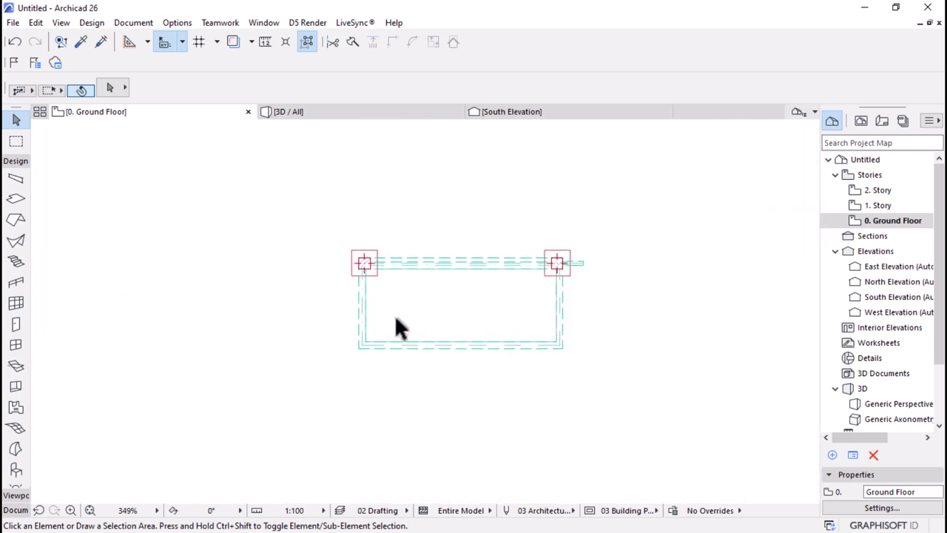
pyautogui.moveTo(102, 169); pyautogui.dragTo(459, 326)
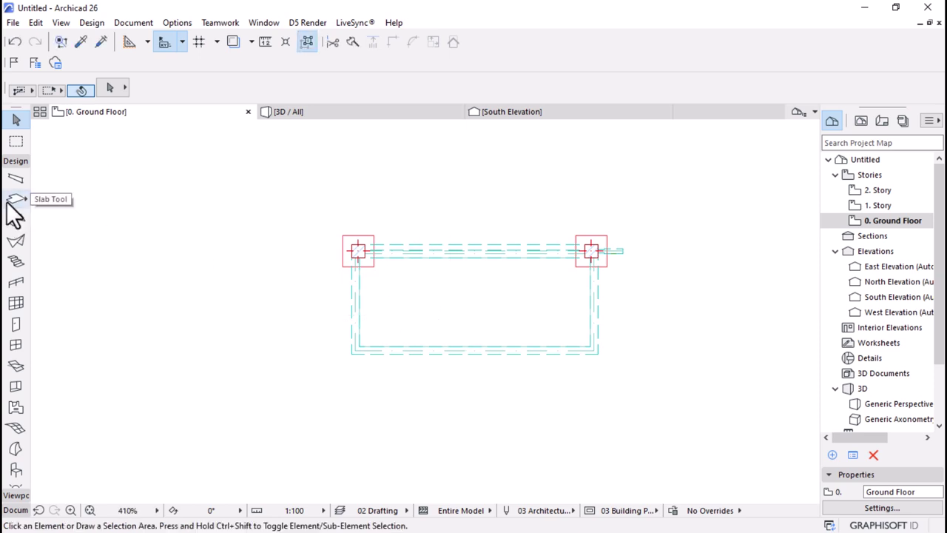
pyautogui.keyDown('alt'); pyautogui.click(421, 292); pyautogui.keyUp('alt')
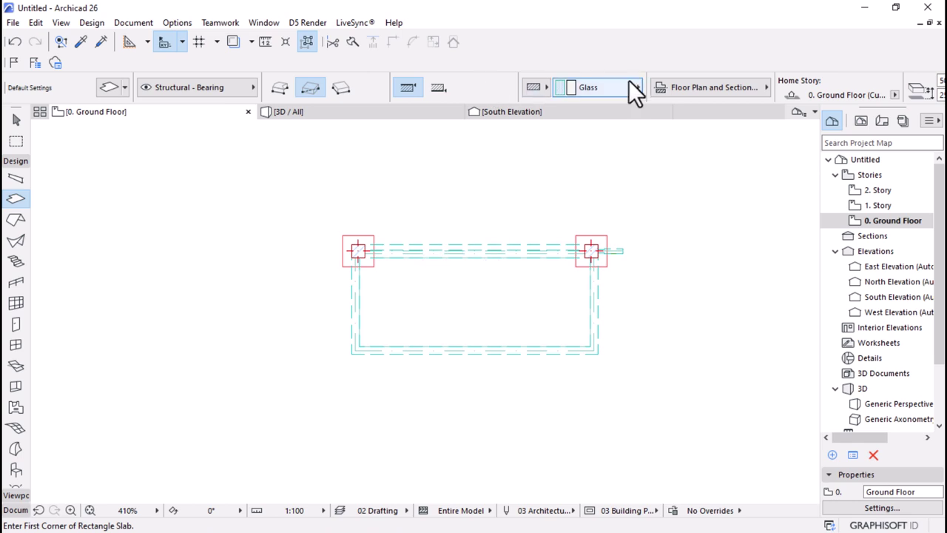
pyautogui.click(600, 89)
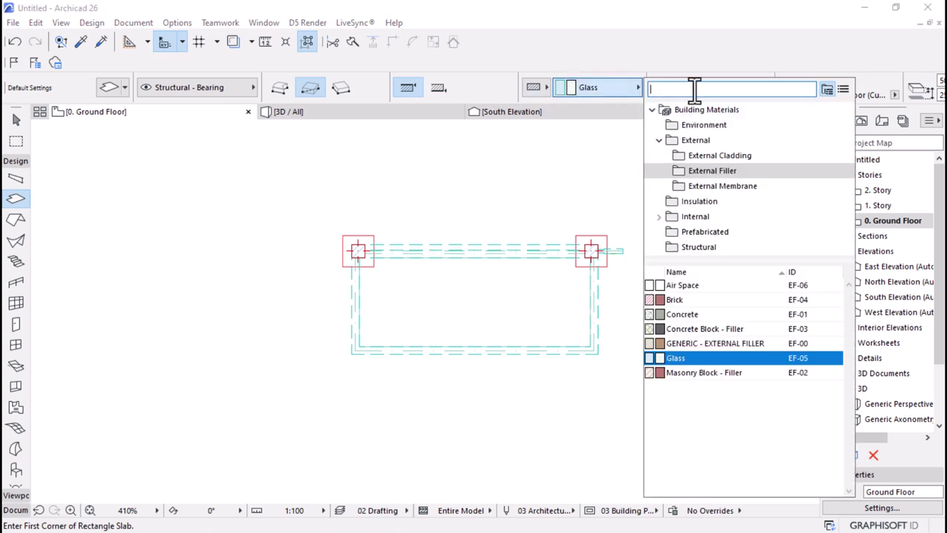
pyautogui.write('ste')
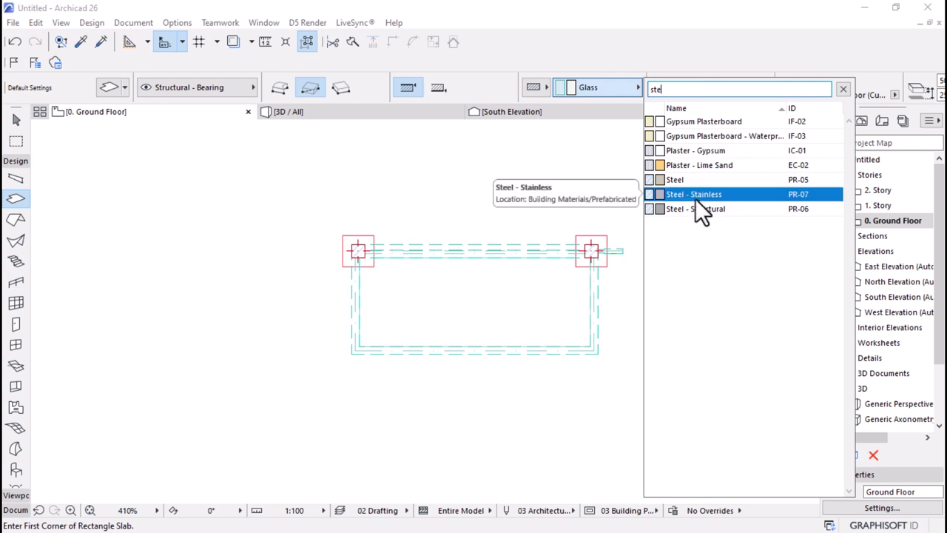
pyautogui.click(695, 196)
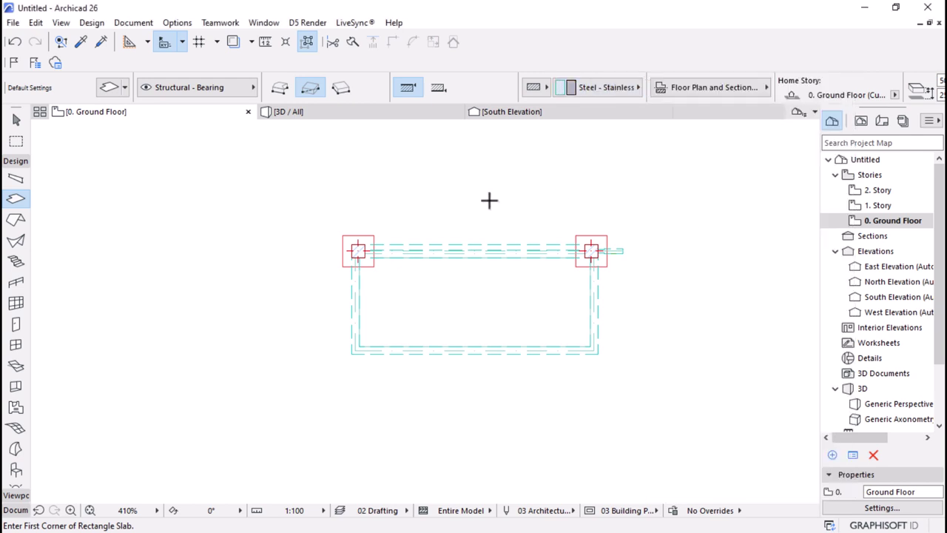
# - Set the slab default's override surfaces to Metal - Aluminium and its offset to the home story to 450 mm
pyautogui.click(107, 88)
pyautogui.click(409, 257)
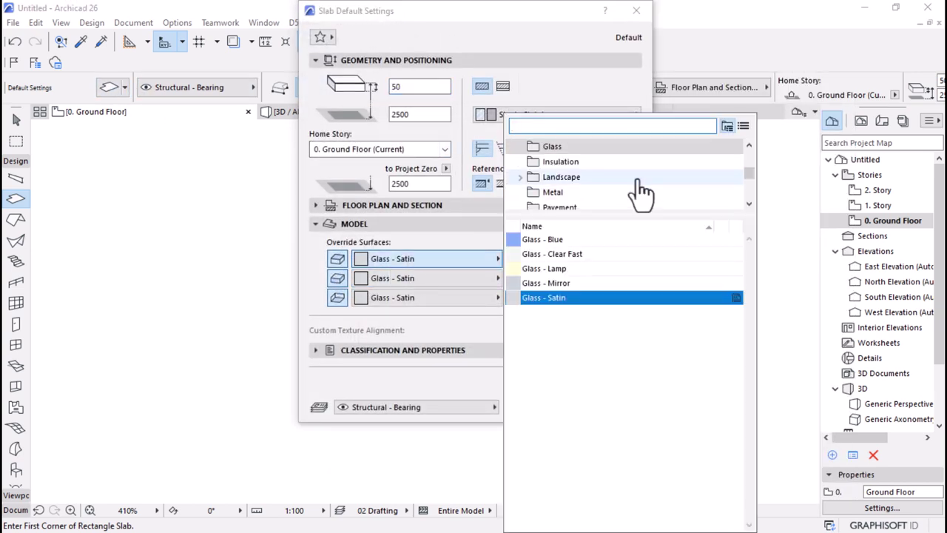
pyautogui.write('s')
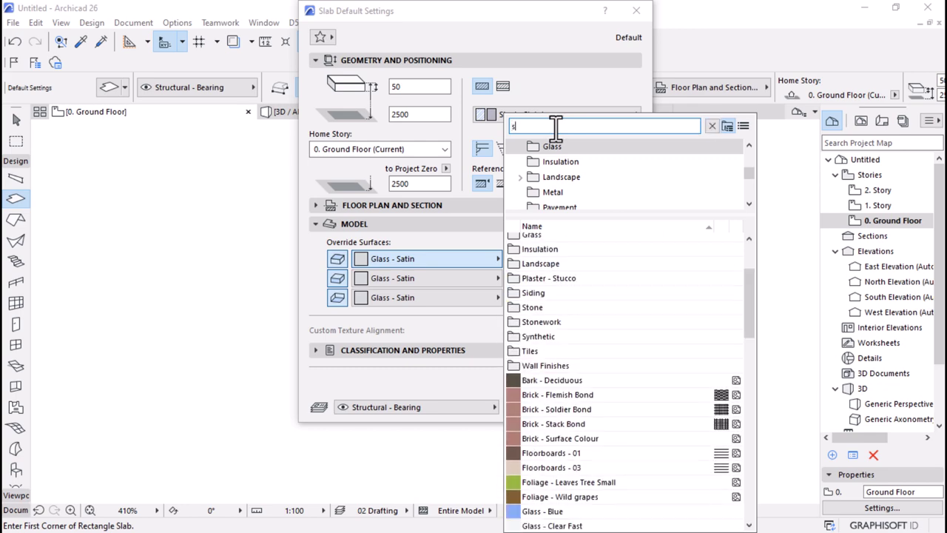
pyautogui.press('BackSpace')
pyautogui.write('me')
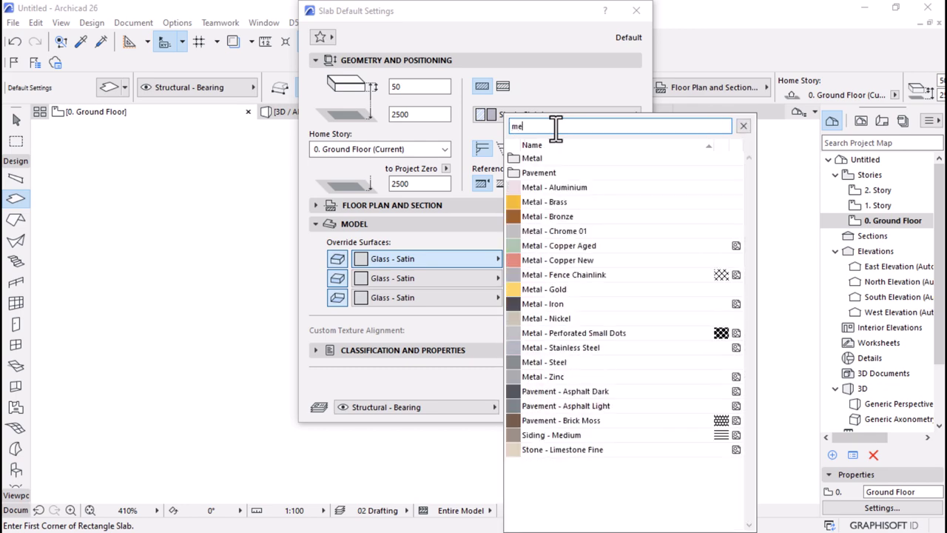
pyautogui.click(551, 191)
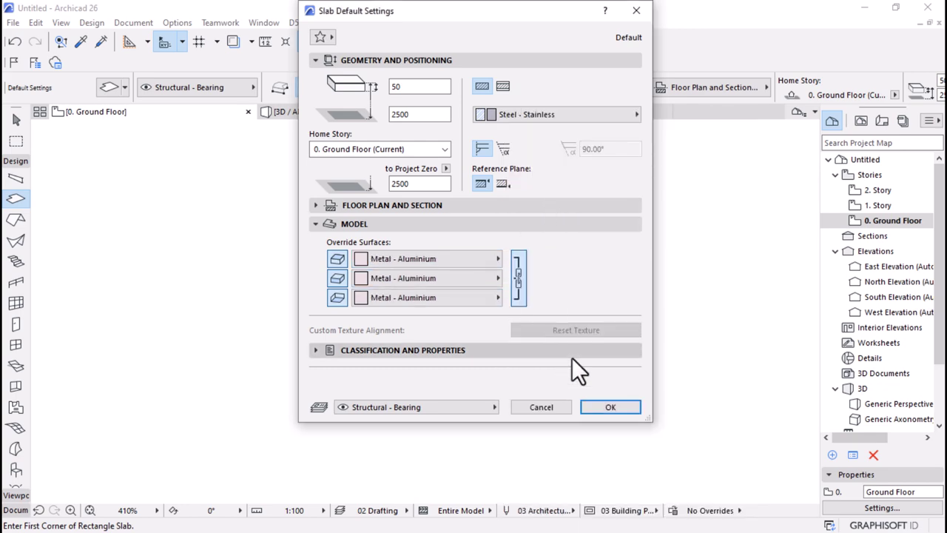
pyautogui.doubleClick(418, 115)
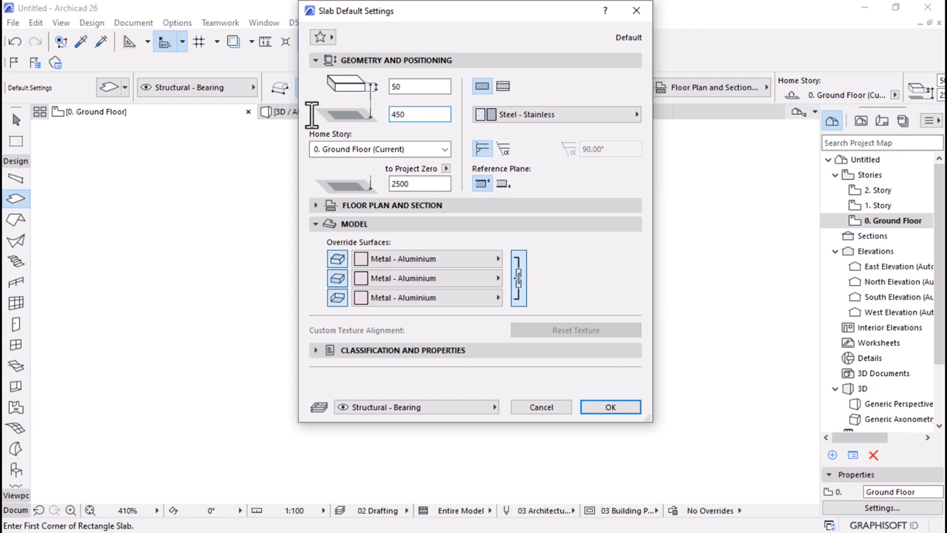
pyautogui.write('450')
pyautogui.press('Return')
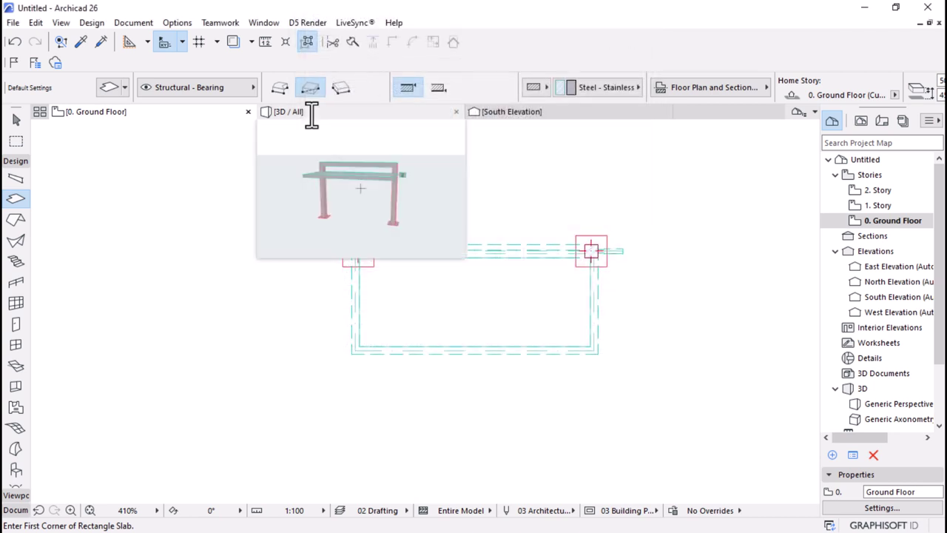
# - Examine the bench seat's length and depth dimensions in the reference image beside the ground-floor plan
pyautogui.scroll(1, 508, 381)
pyautogui.scroll(-2, 507, 380)
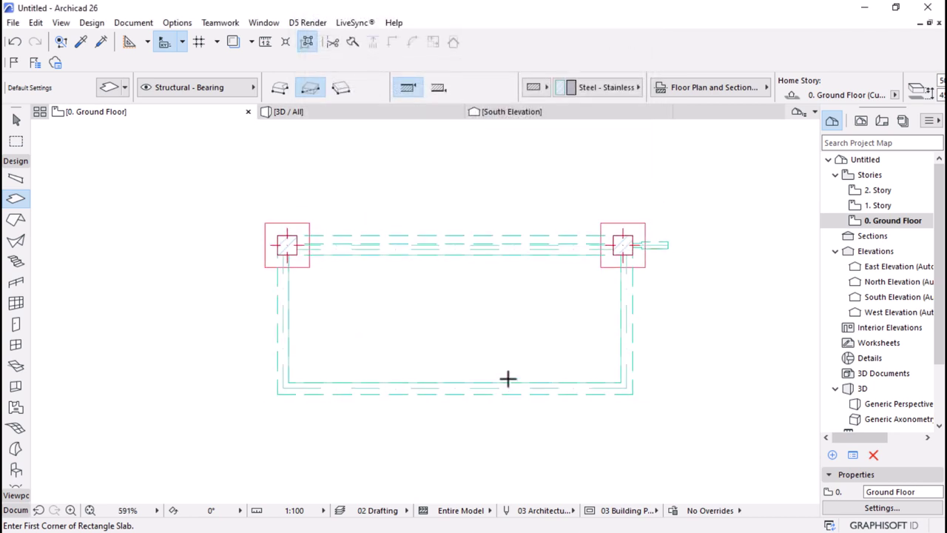
pyautogui.scroll(-5, 317, 308)
pyautogui.scroll(-3, 226, 308)
pyautogui.scroll(5, 588, 350)
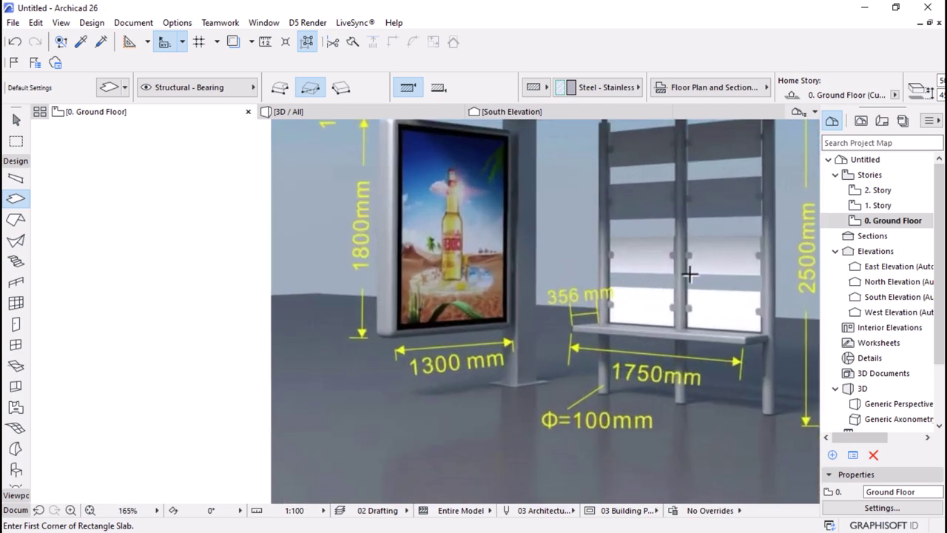
pyautogui.scroll(-4, 689, 274)
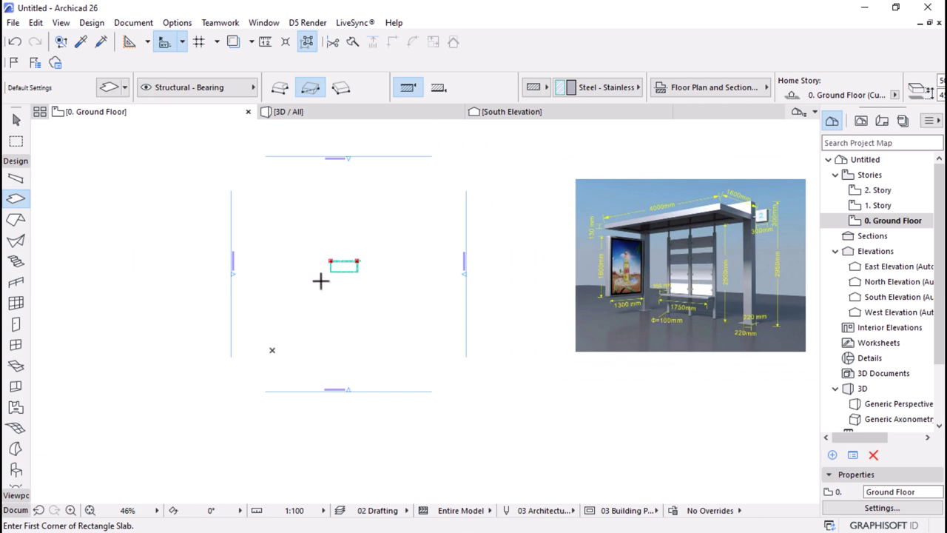
pyautogui.scroll(5, 314, 283)
pyautogui.scroll(2, 328, 214)
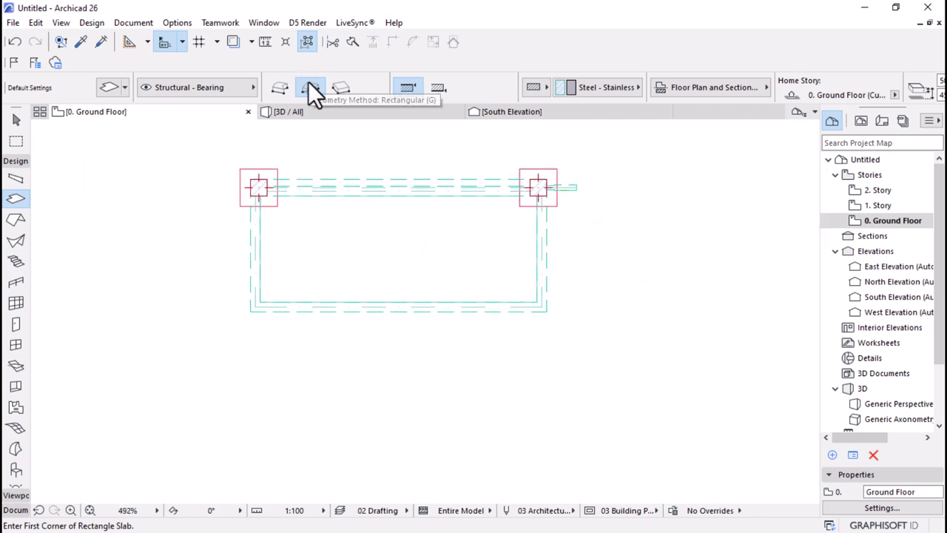
# - Draw a rectangular bench slab 1750 mm long and 356 mm deep inside the roof frame, between the two columns
pyautogui.click(357, 222)
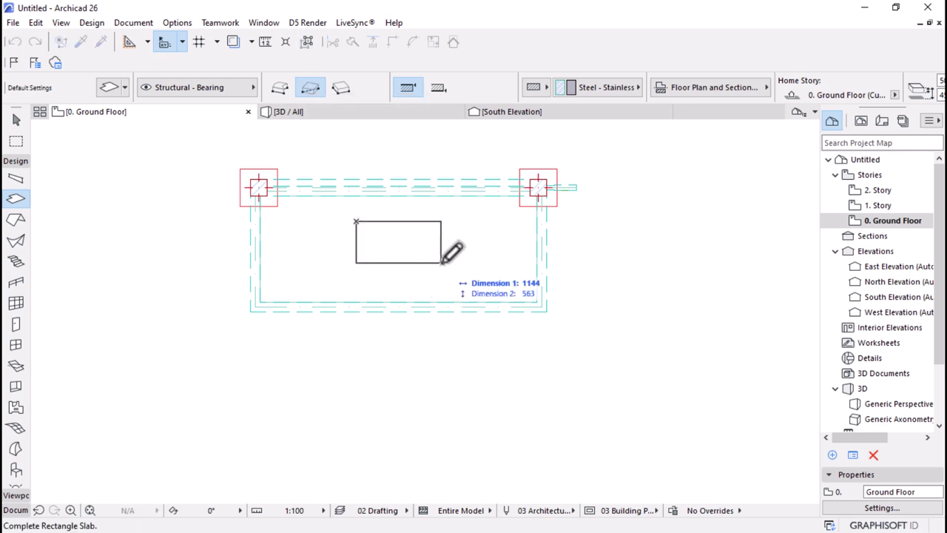
pyautogui.write('175')
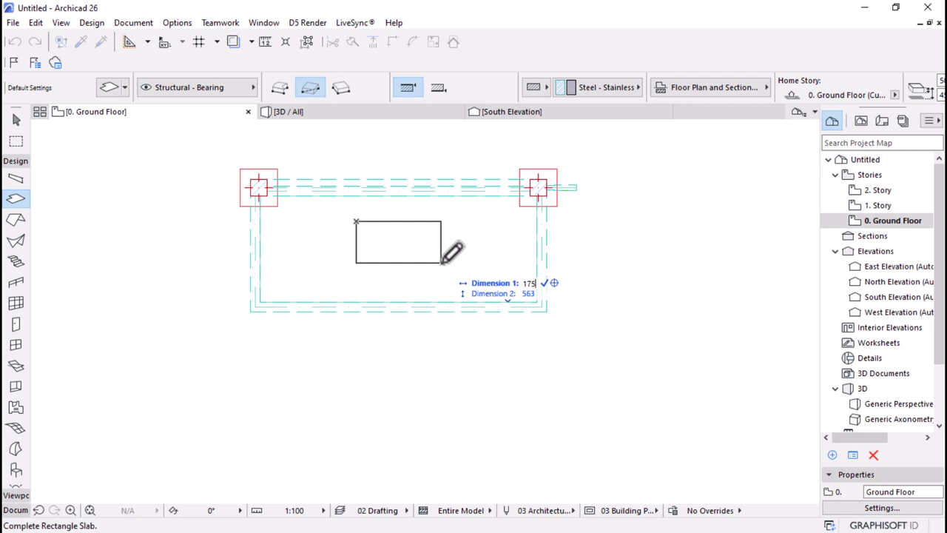
pyautogui.press('Tab')
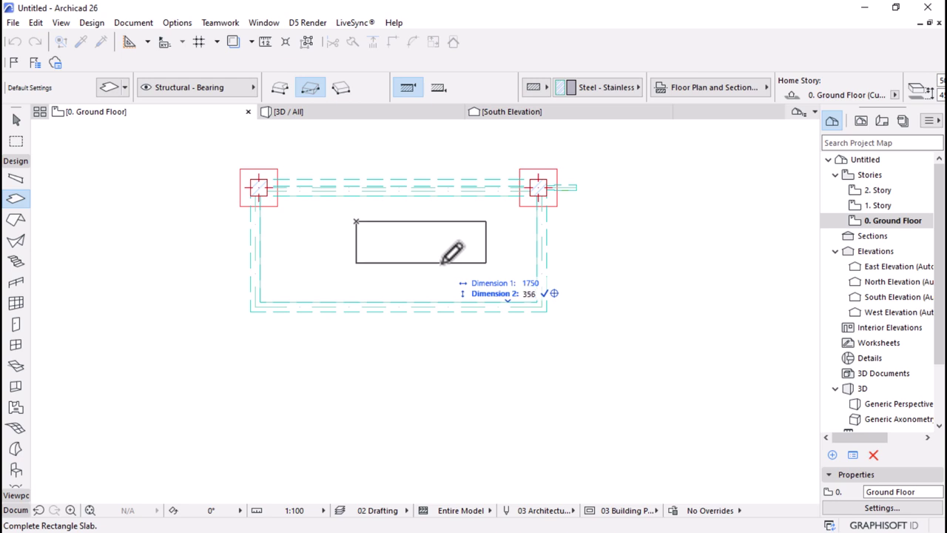
pyautogui.press('Return')
# - Move the bench slab by its rear edge's midpoint to the midpoint of the rear beam's front edge, and check it in 3D
pyautogui.scroll(3, 438, 186)
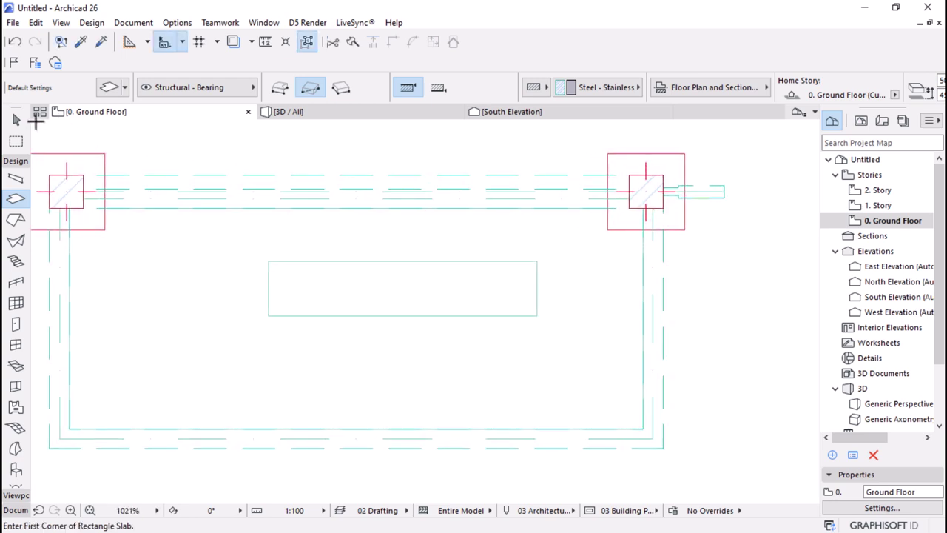
pyautogui.click(18, 120)
pyautogui.click(404, 260)
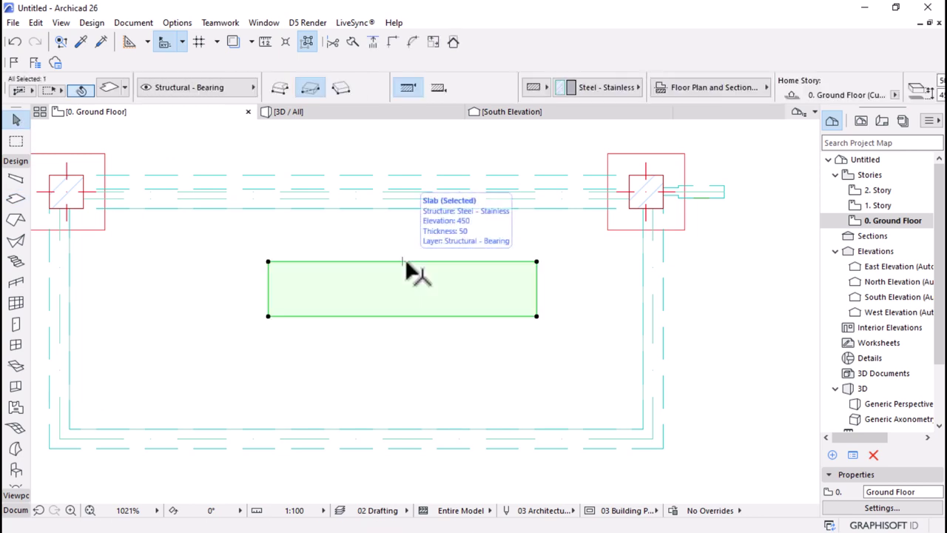
pyautogui.hotkey('ctrl', 'd')
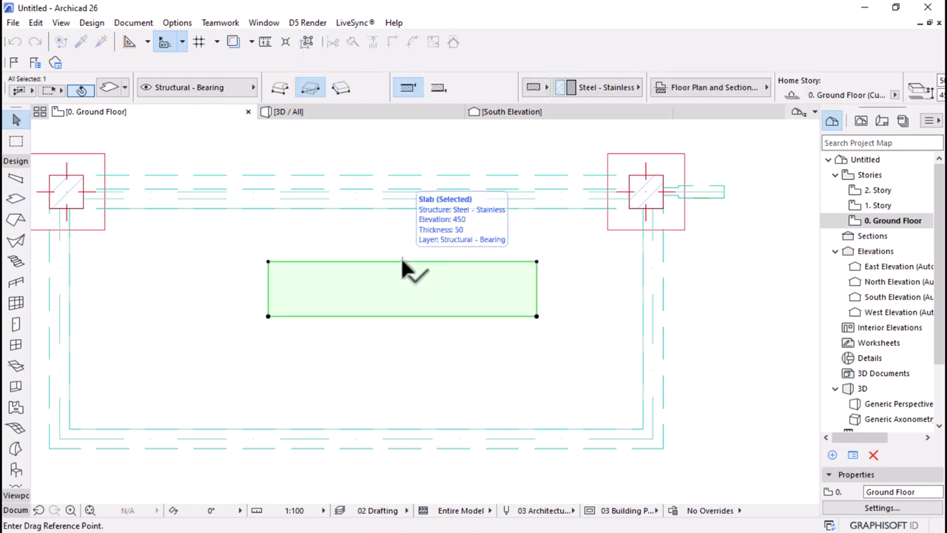
pyautogui.click(402, 261)
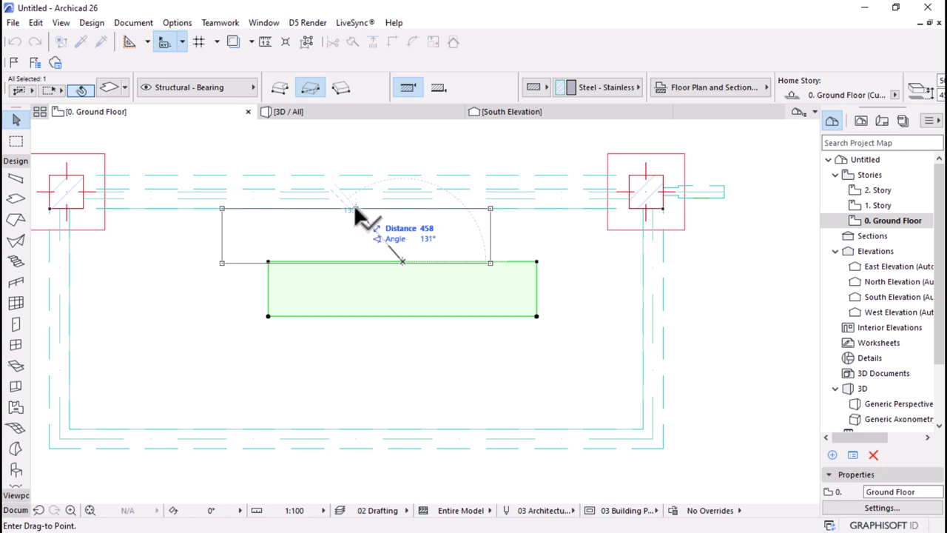
pyautogui.click(355, 207)
pyautogui.scroll(-5, 476, 264)
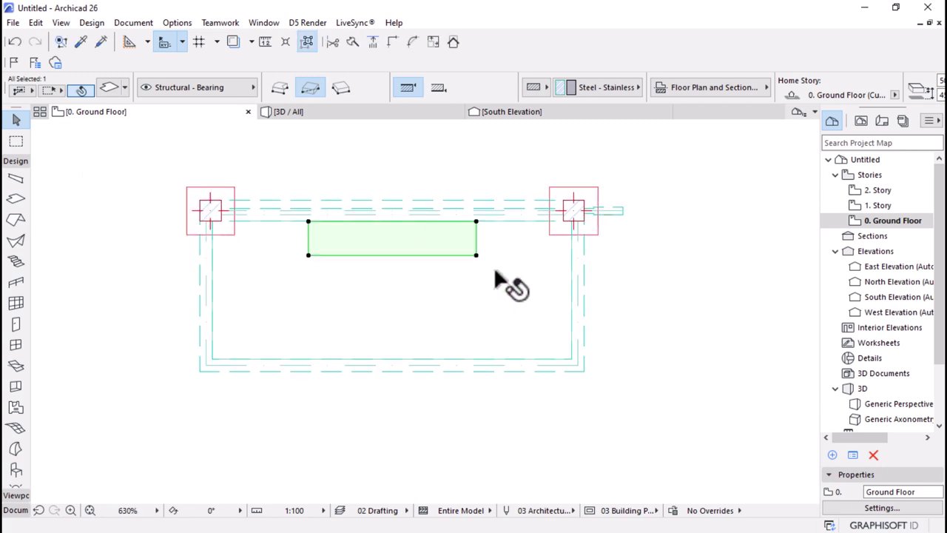
pyautogui.click(360, 115)
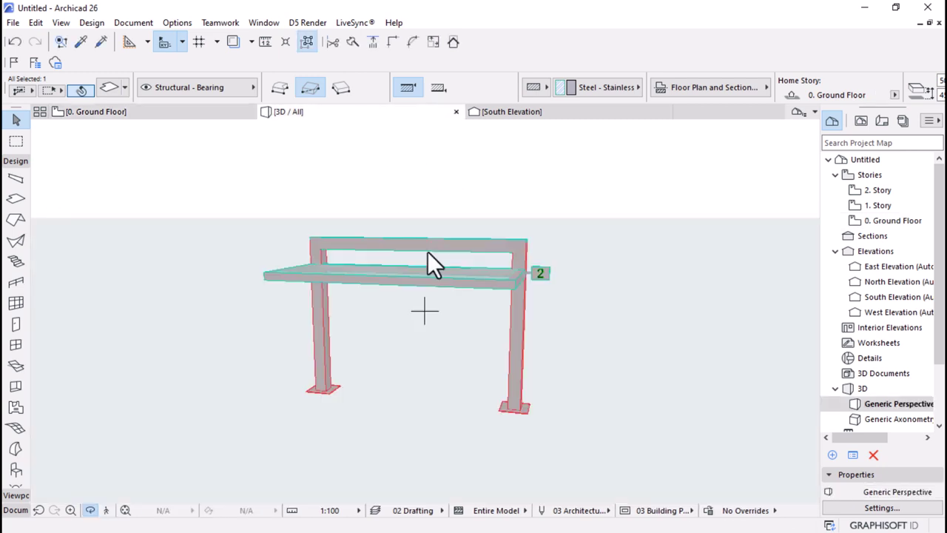
pyautogui.moveTo(407, 398); pyautogui.dragTo(457, 402)
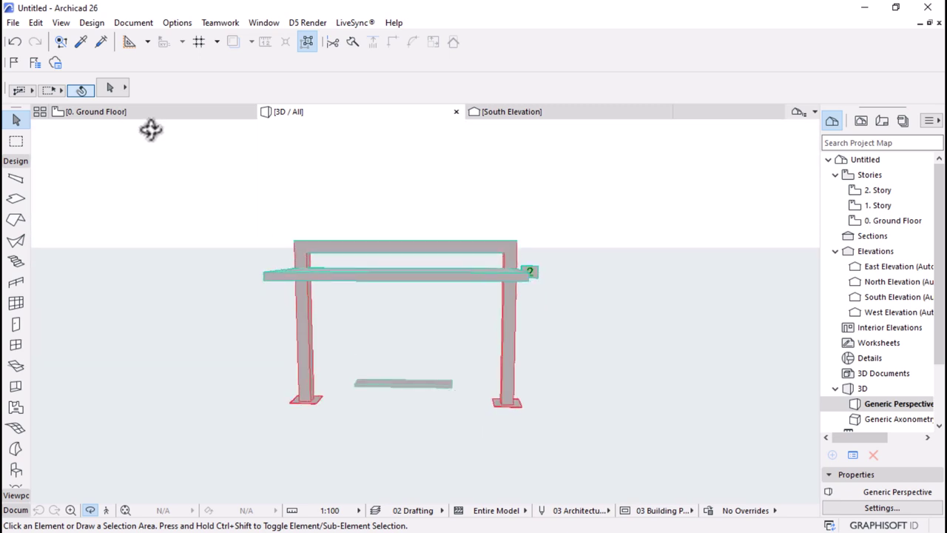
# - Check the bench post diameter in the reference image and copy the left square column to the bench slab's rear left corner
pyautogui.click(96, 111)
pyautogui.scroll(-3, 350, 235)
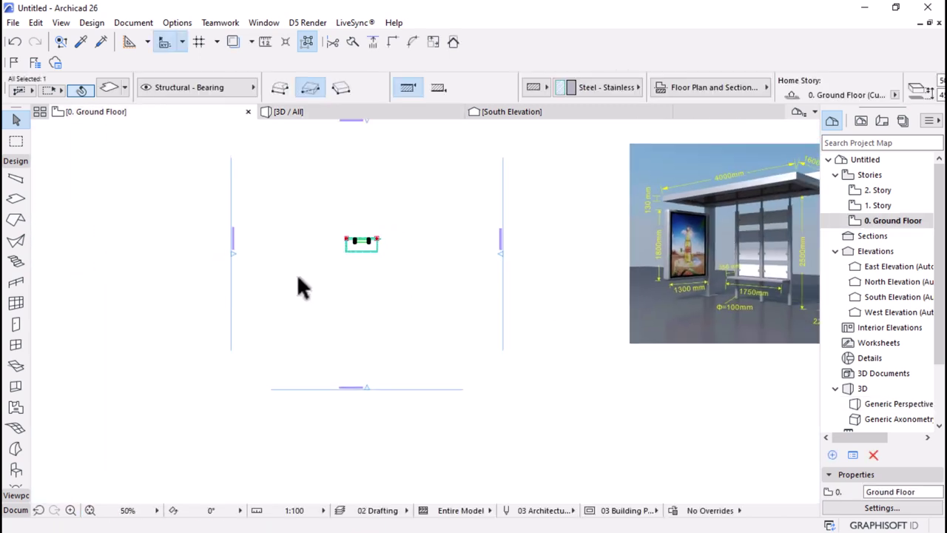
pyautogui.scroll(3, 487, 226)
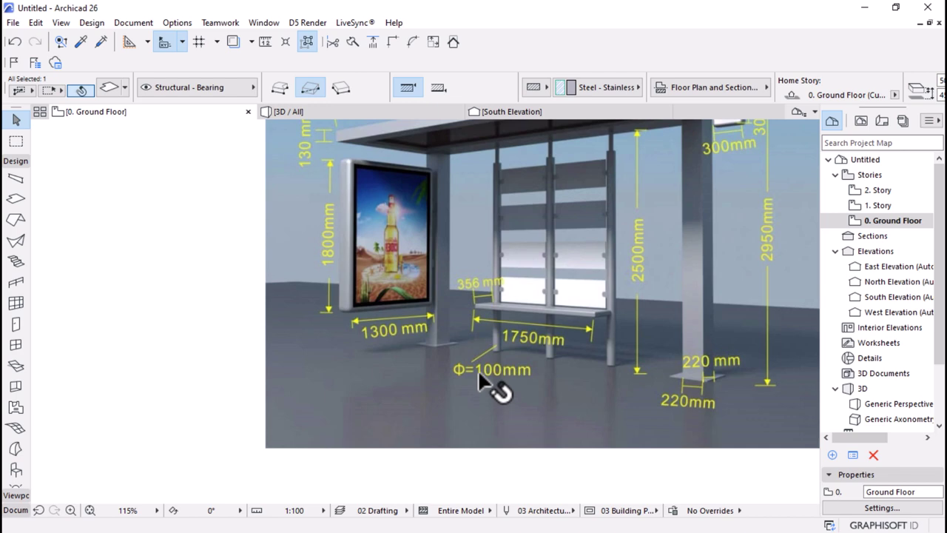
pyautogui.scroll(-3, 478, 370)
pyautogui.scroll(5, 464, 319)
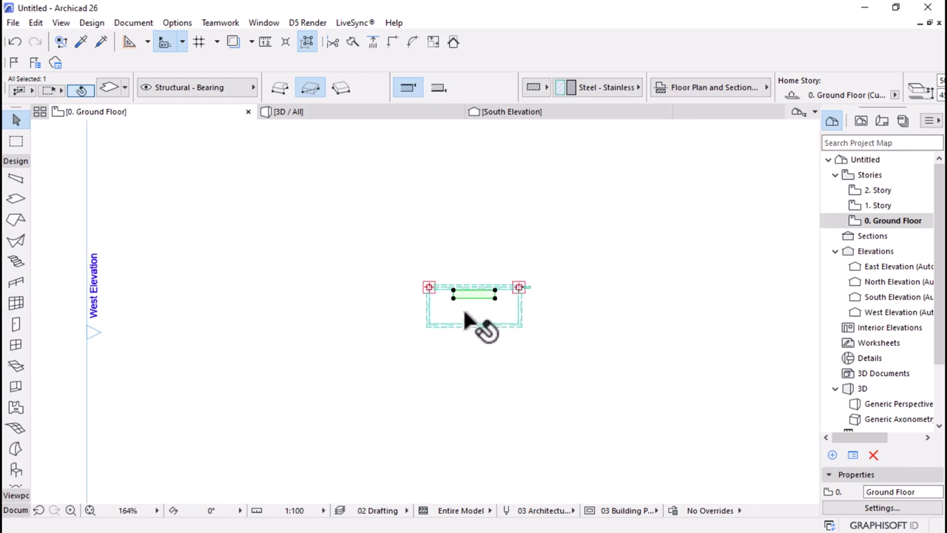
pyautogui.scroll(5, 464, 322)
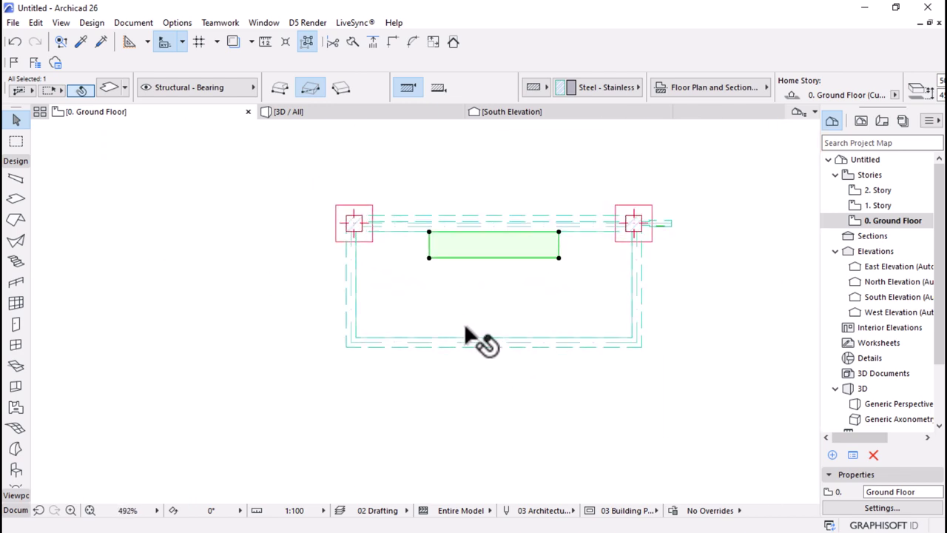
pyautogui.click(359, 212)
pyautogui.scroll(3, 370, 244)
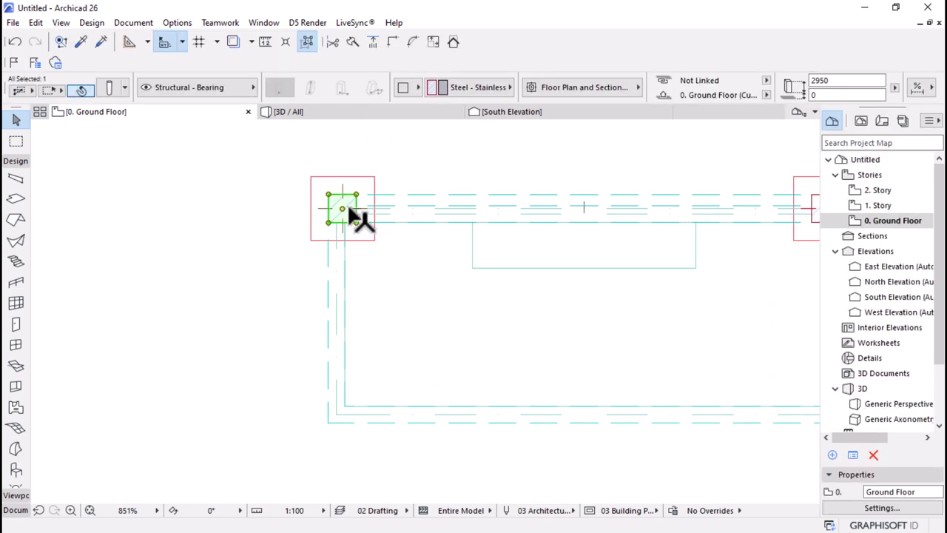
pyautogui.hotkey('ctrl', 'd')
pyautogui.click(342, 215)
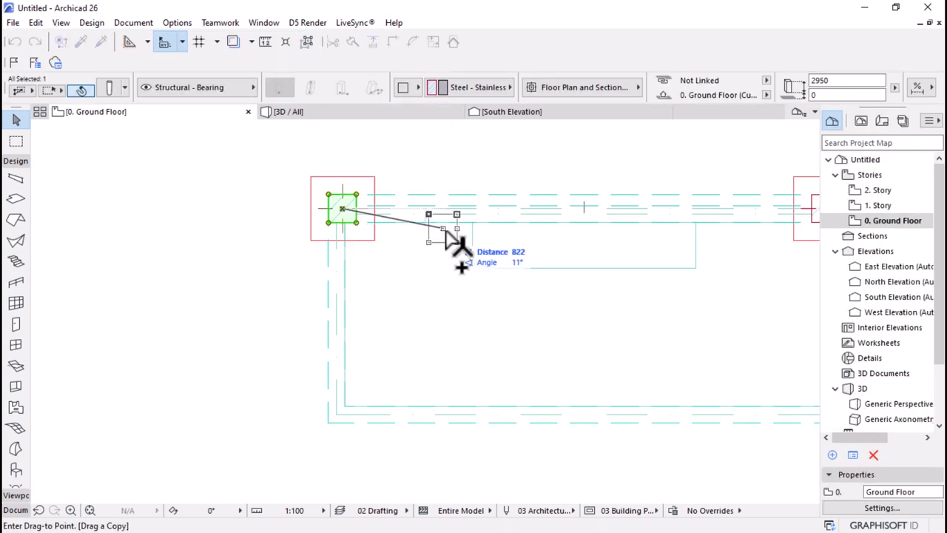
pyautogui.press('Escape')
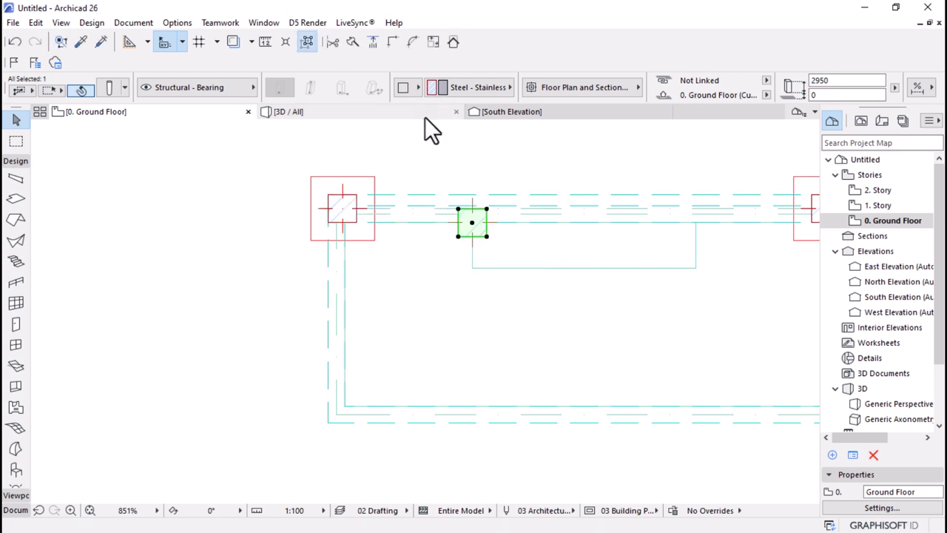
# - Change the copied column to a circular profile with a diameter of 100 mm
pyautogui.click(406, 88)
pyautogui.click(426, 109)
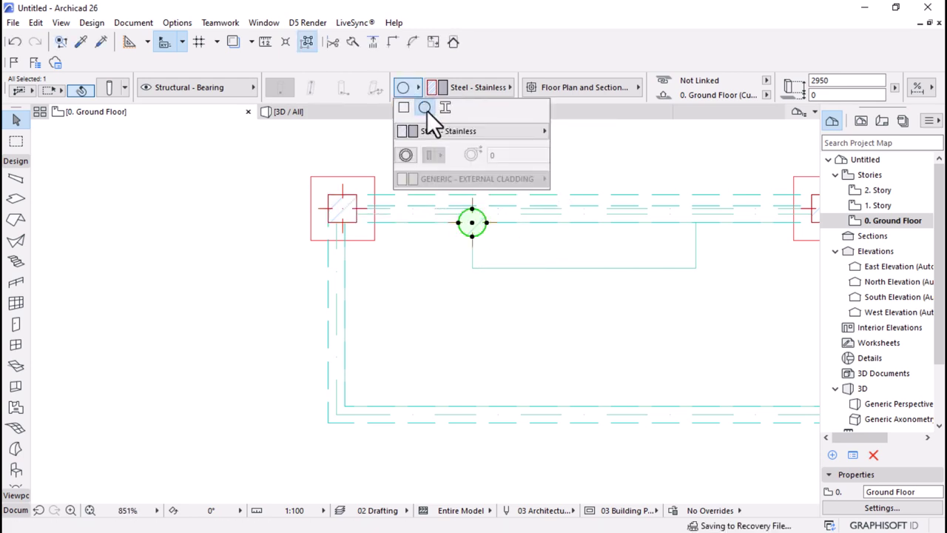
pyautogui.click(109, 87)
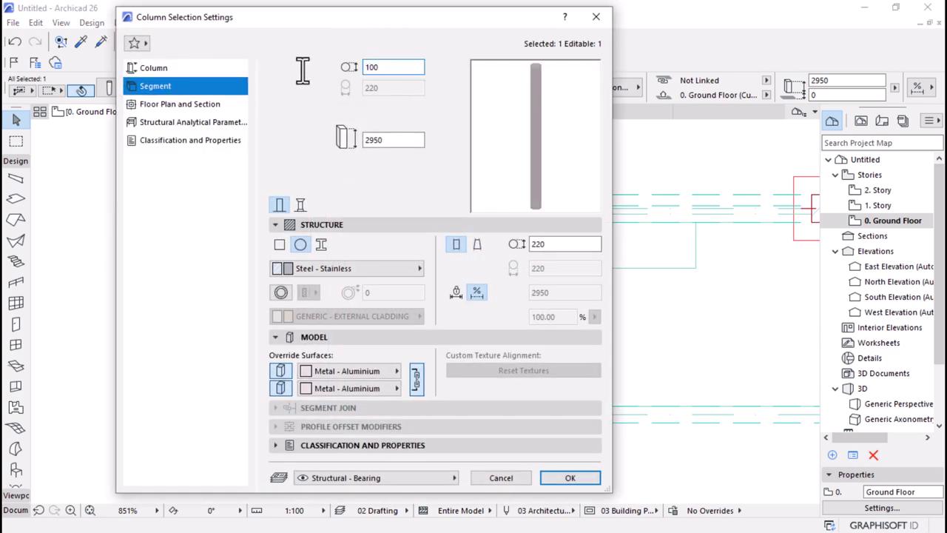
pyautogui.press('Return')
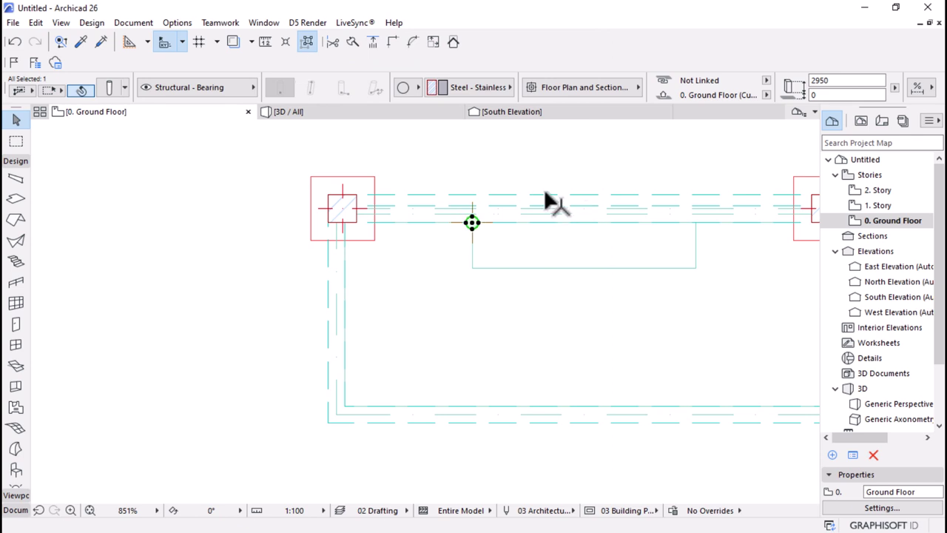
# - Copy the round post from its centre to the bench slab's rear right corner, and check both posts in 3D
pyautogui.scroll(2, 677, 212)
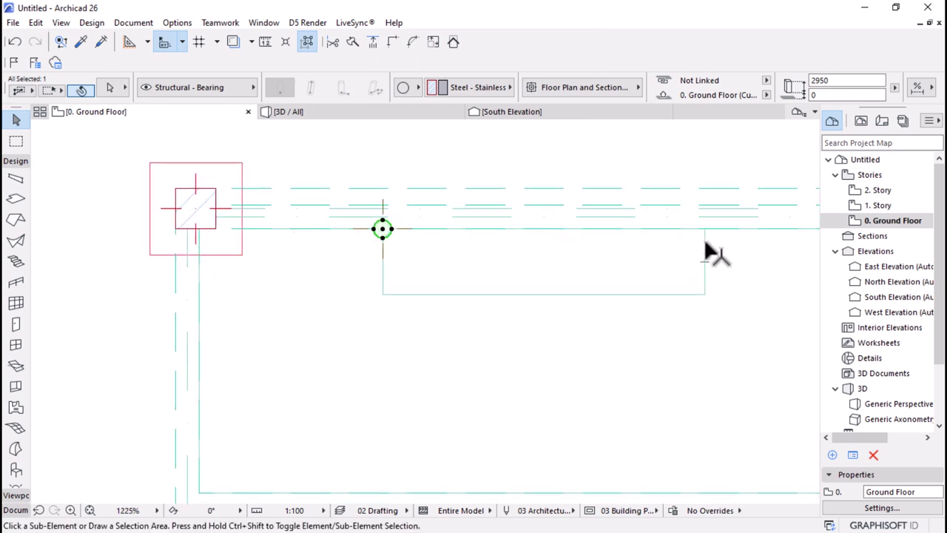
pyautogui.hotkey('ctrl', 'd')
pyautogui.click(383, 228)
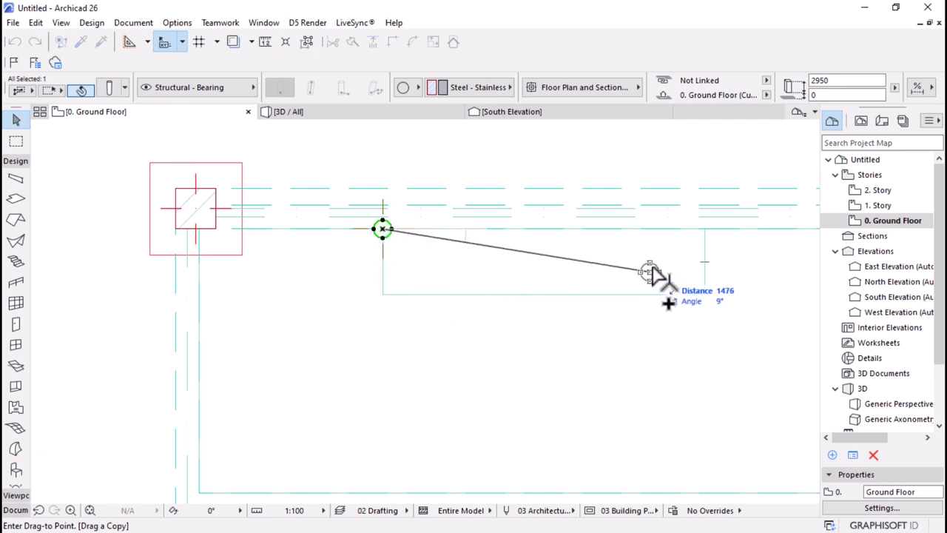
pyautogui.click(704, 229)
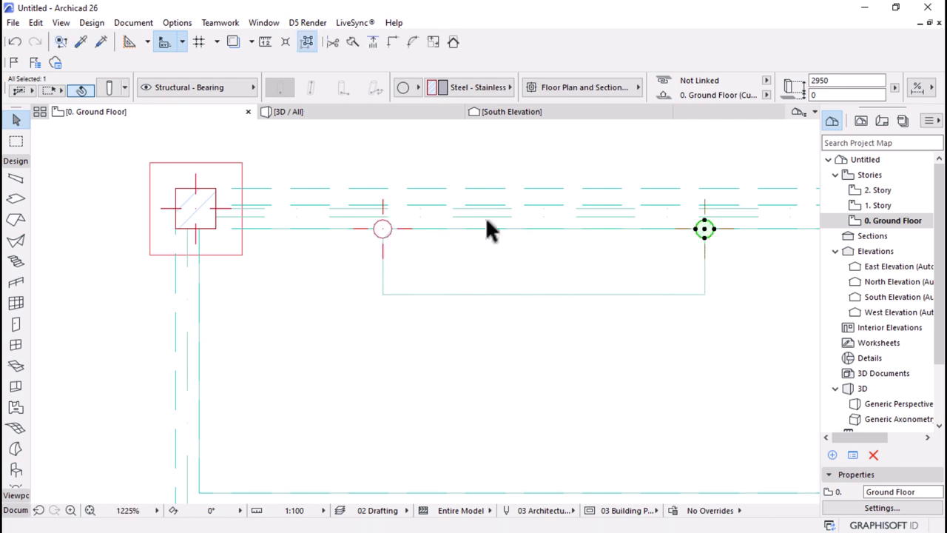
pyautogui.click(342, 113)
pyautogui.keyDown('shift'); pyautogui.moveTo(422, 274); pyautogui.dragTo(249, 190, button='middle'); pyautogui.keyUp('shift')
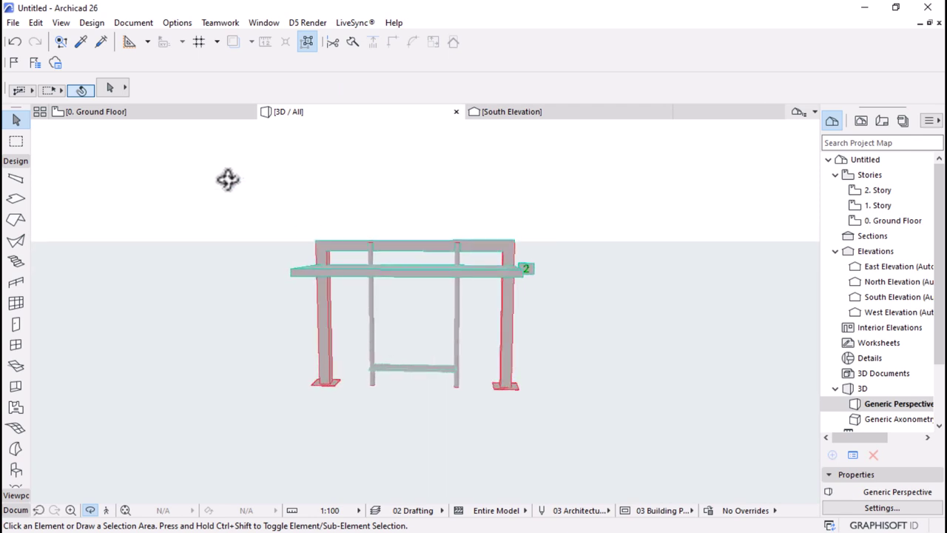
pyautogui.keyDown('shift'); pyautogui.moveTo(440, 331); pyautogui.dragTo(417, 311, button='middle'); pyautogui.keyUp('shift')
pyautogui.click(173, 112)
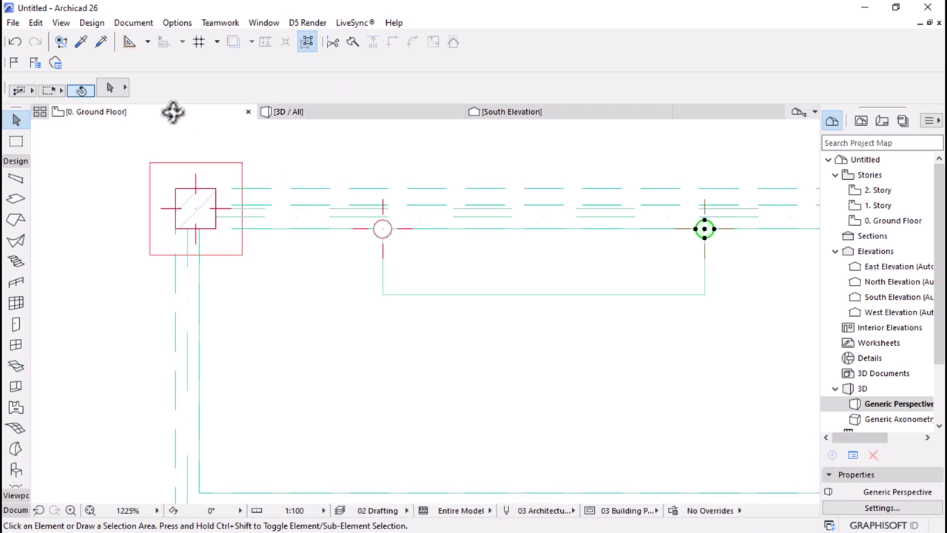
# - Check the bench post height in the reference image and set the height of both round posts to 2500 mm
pyautogui.click(309, 222)
pyautogui.scroll(-5, 308, 224)
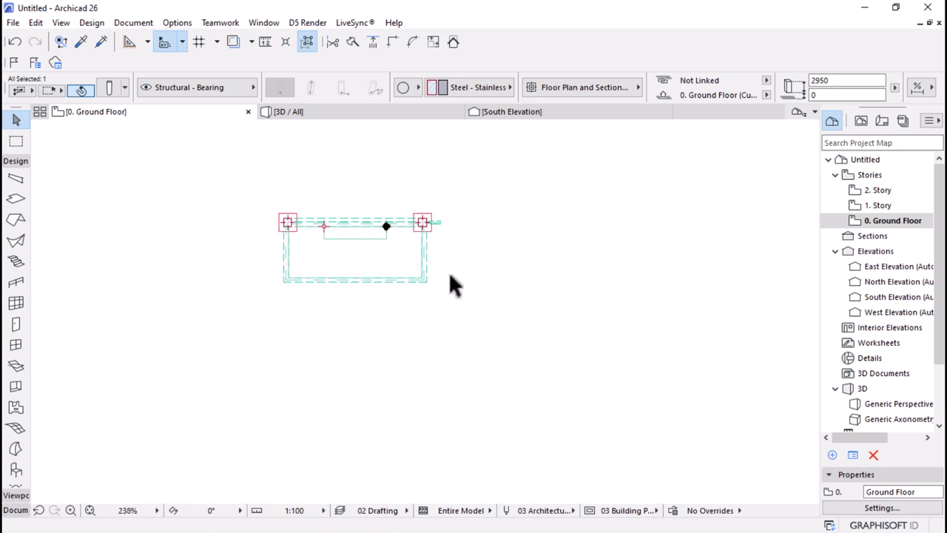
pyautogui.scroll(-5, 448, 271)
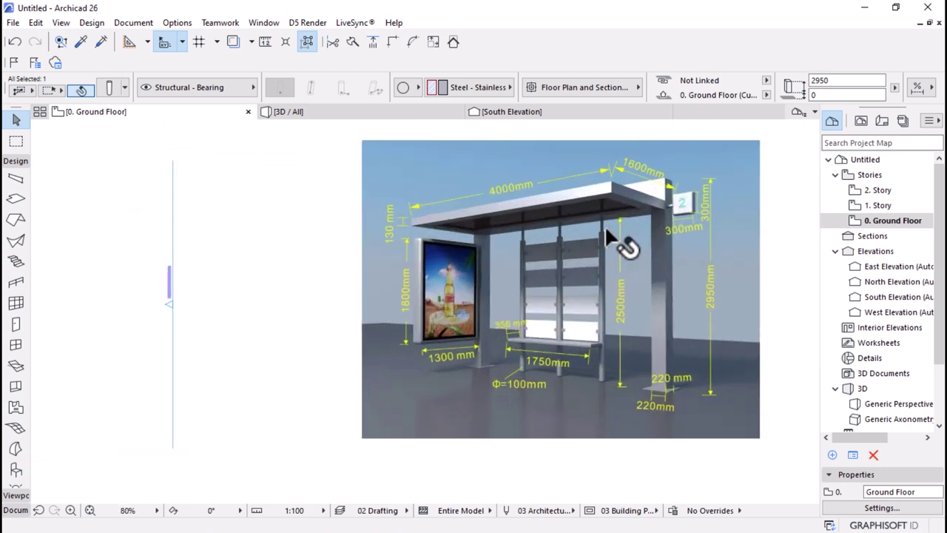
pyautogui.scroll(-6, 666, 303)
pyautogui.scroll(3, 444, 272)
pyautogui.scroll(10, 504, 276)
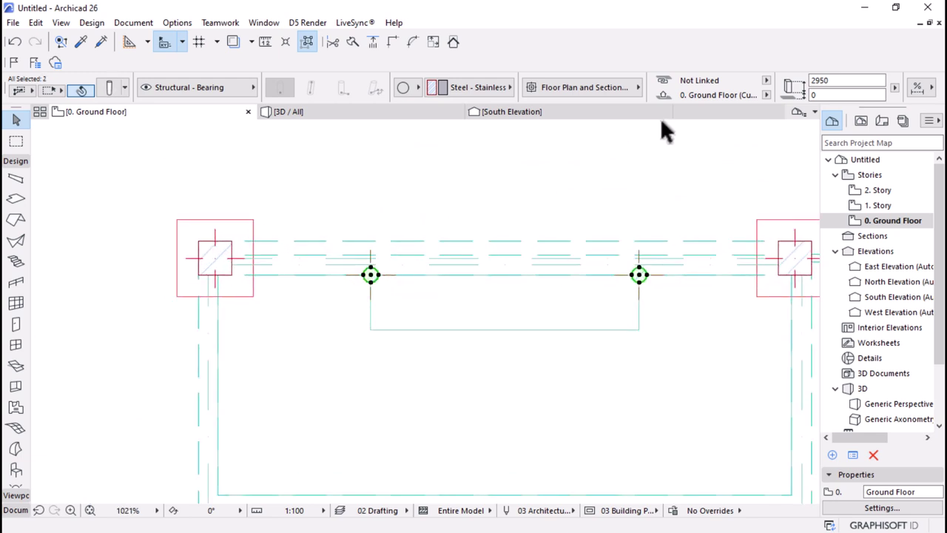
pyautogui.click(826, 81)
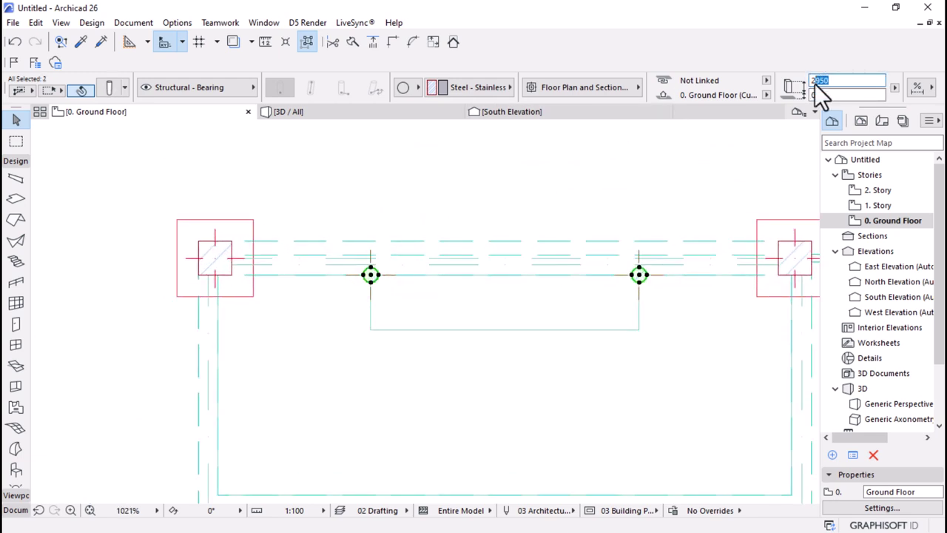
pyautogui.write('2500')
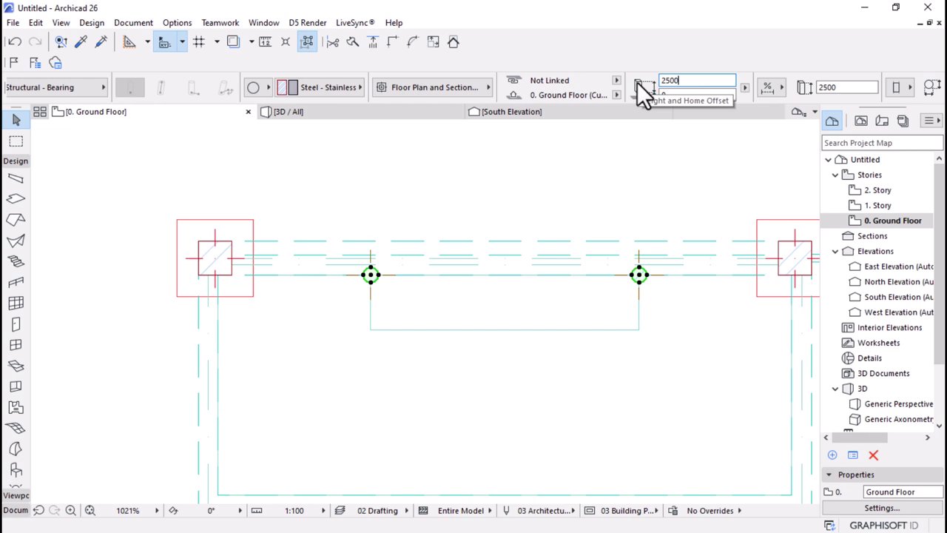
# - Inspect both round posts and their junction with the bench slab in 3D
pyautogui.click(367, 111)
pyautogui.keyDown('shift'); pyautogui.moveTo(485, 261); pyautogui.dragTo(363, 359, button='middle'); pyautogui.keyUp('shift')
pyautogui.scroll(6, 363, 366)
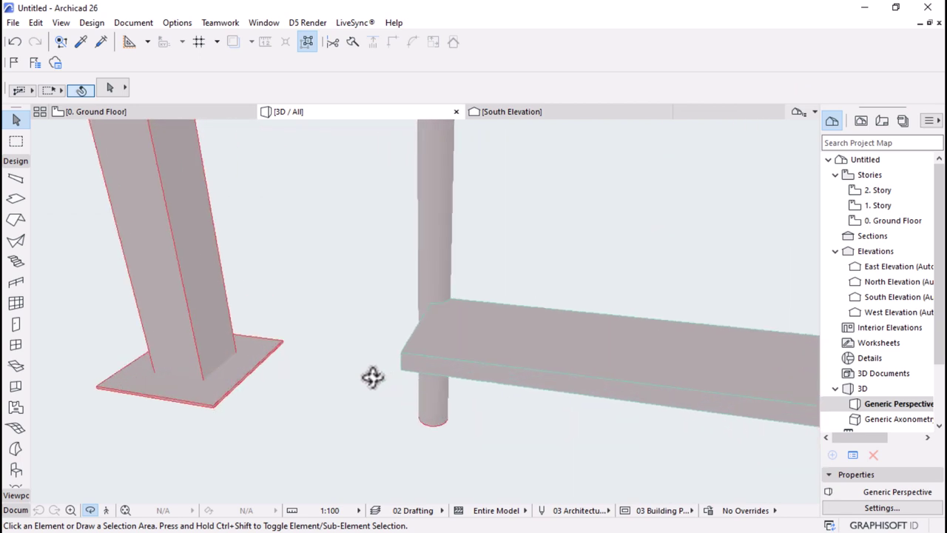
pyautogui.scroll(5, 510, 370)
pyautogui.scroll(-8, 613, 340)
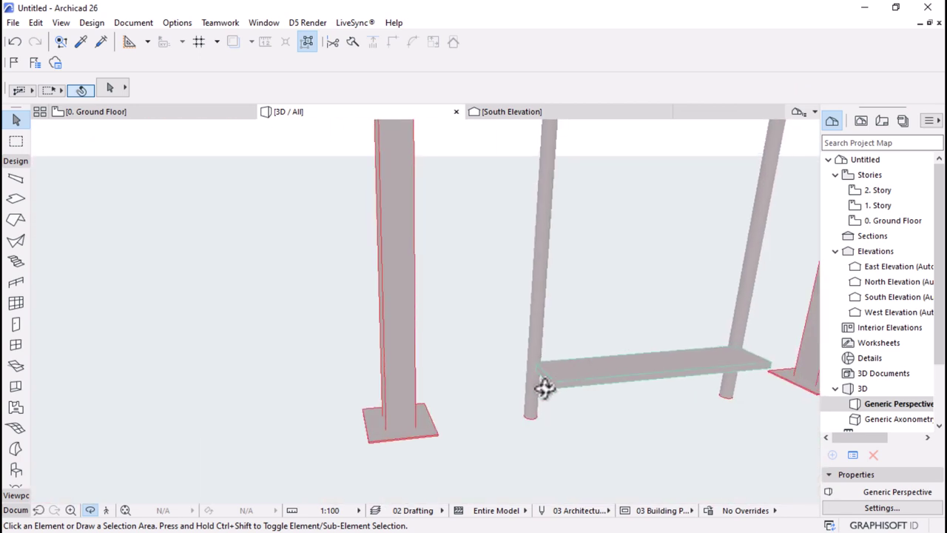
pyautogui.keyDown('shift'); pyautogui.moveTo(549, 381); pyautogui.dragTo(526, 360, button='middle'); pyautogui.keyUp('shift')
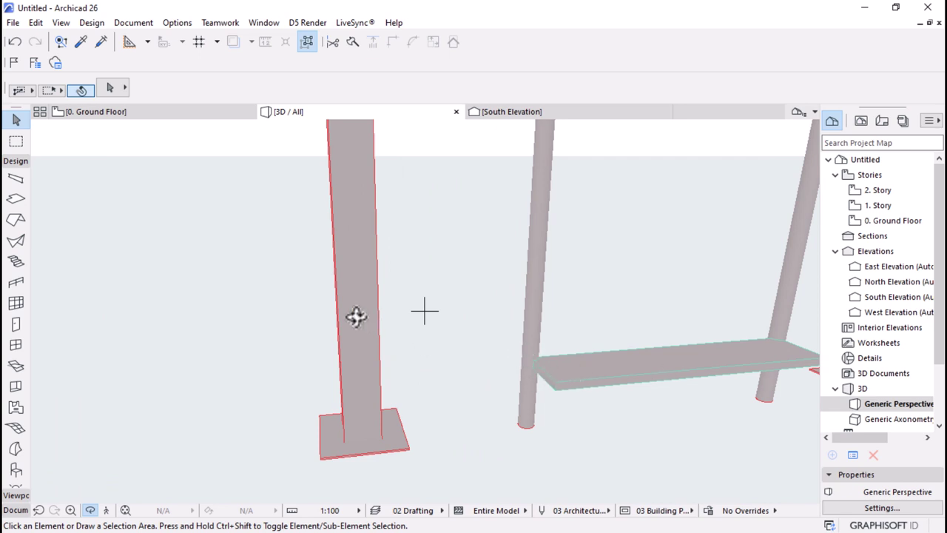
pyautogui.scroll(-10, 323, 321)
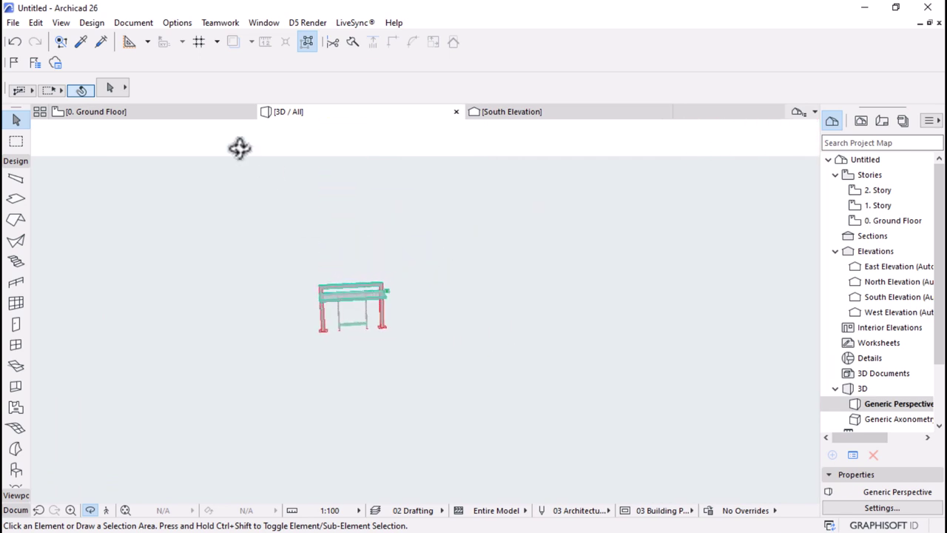
# - Examine the reference image for the number and position of the posts supporting the bench
pyautogui.click(131, 111)
pyautogui.scroll(-5, 337, 203)
pyautogui.scroll(-8, 336, 200)
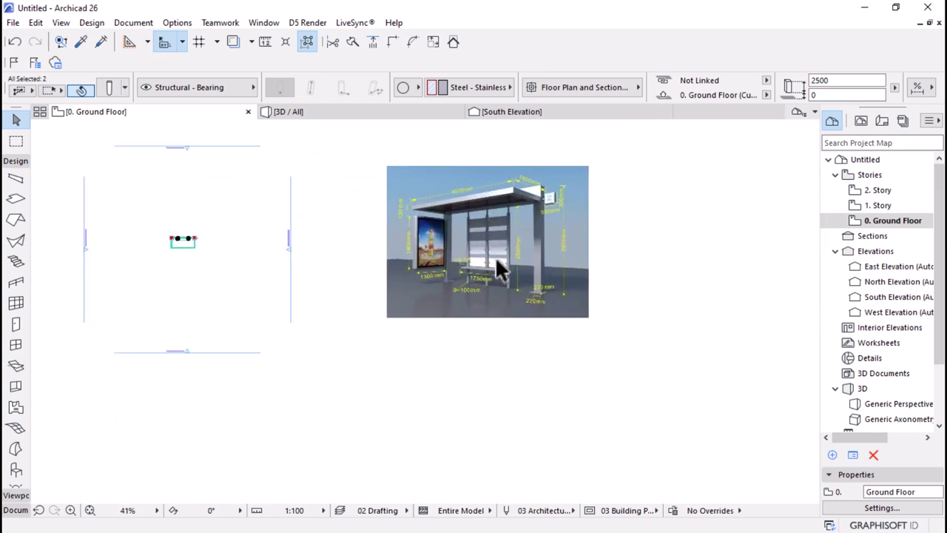
pyautogui.scroll(4, 496, 260)
pyautogui.scroll(4, 496, 261)
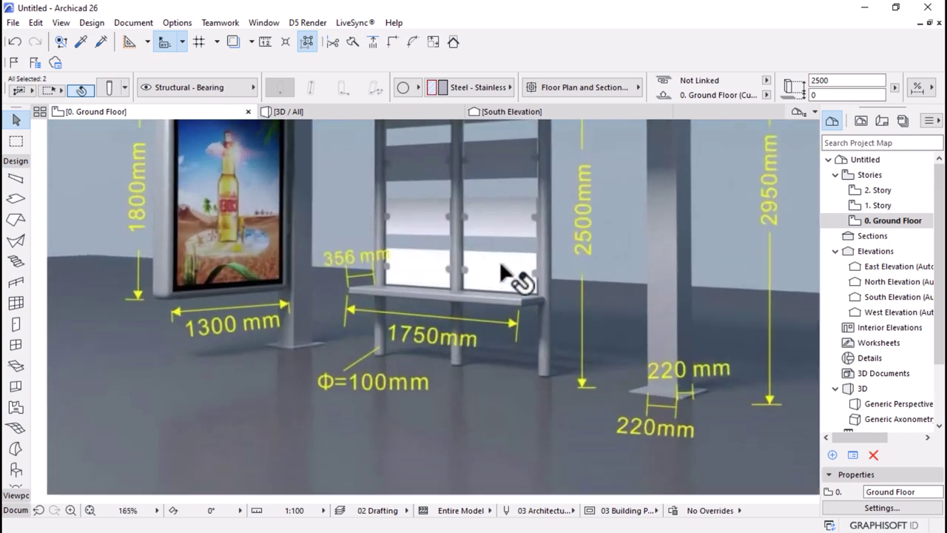
pyautogui.scroll(2, 500, 265)
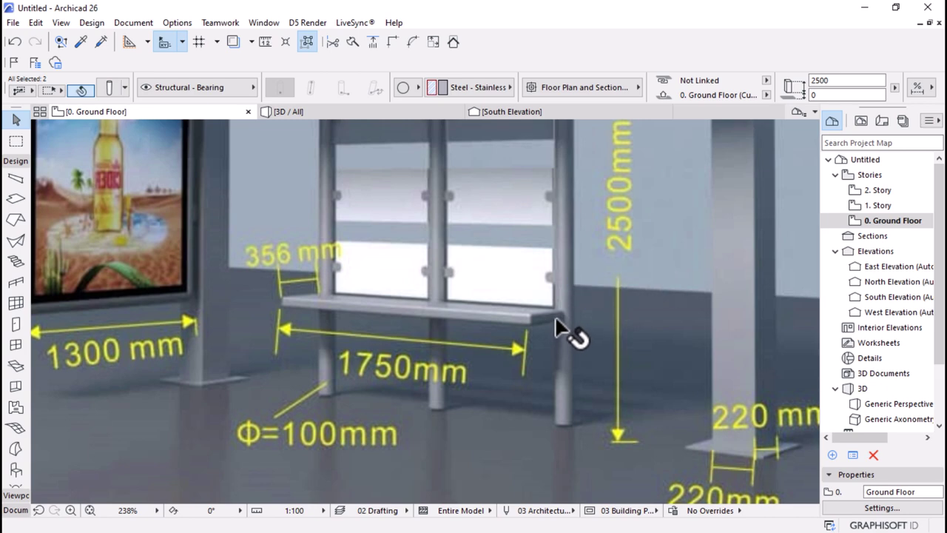
pyautogui.scroll(-6, 555, 316)
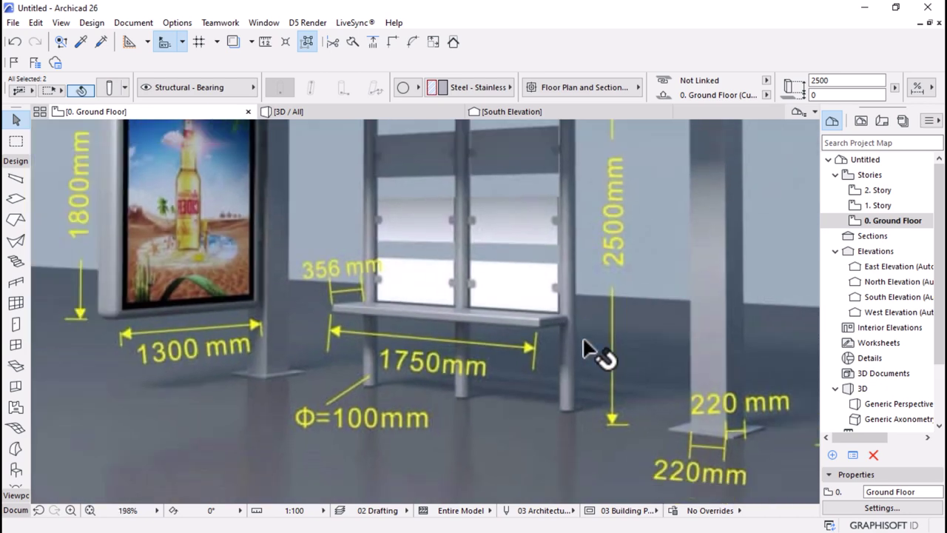
pyautogui.scroll(-4, 533, 318)
pyautogui.scroll(12, 402, 289)
pyautogui.scroll(3, 468, 317)
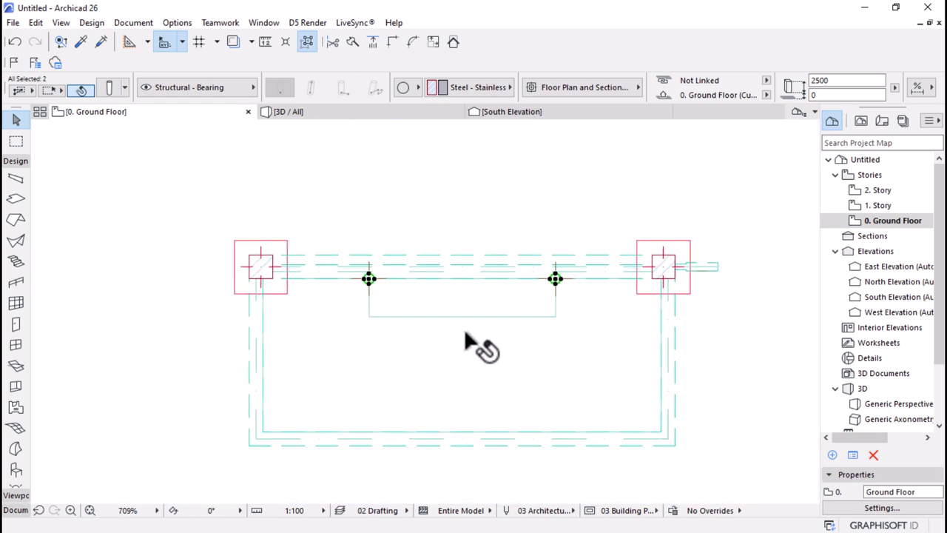
# - Copy the right round post from its centre to the midpoint of the bench slab's rear edge, and check the posts in 3D
pyautogui.press('Escape')
pyautogui.click(555, 279)
pyautogui.scroll(4, 555, 279)
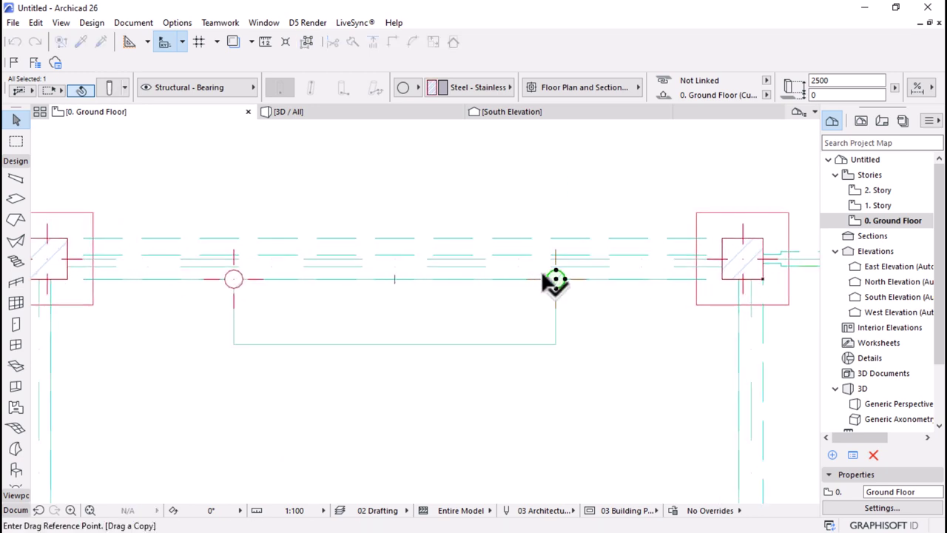
pyautogui.click(555, 279)
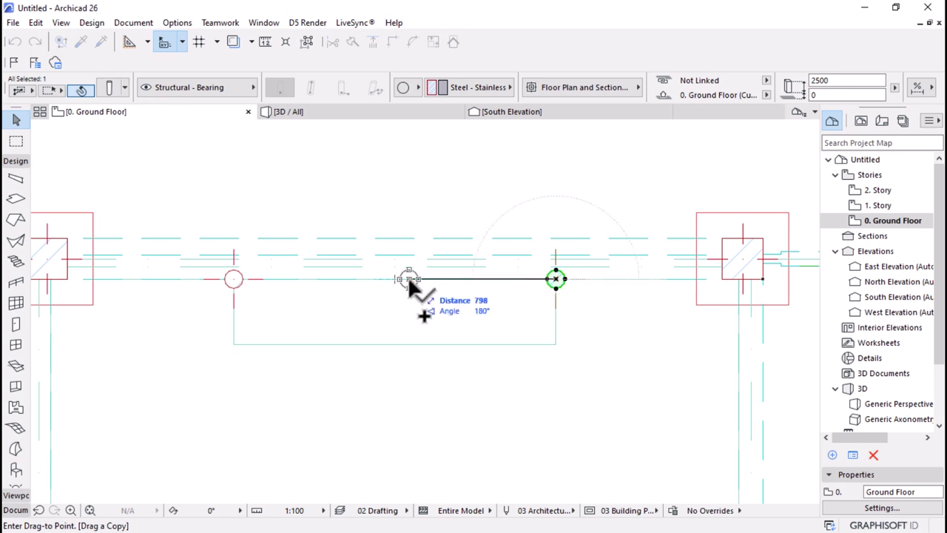
pyautogui.click(395, 280)
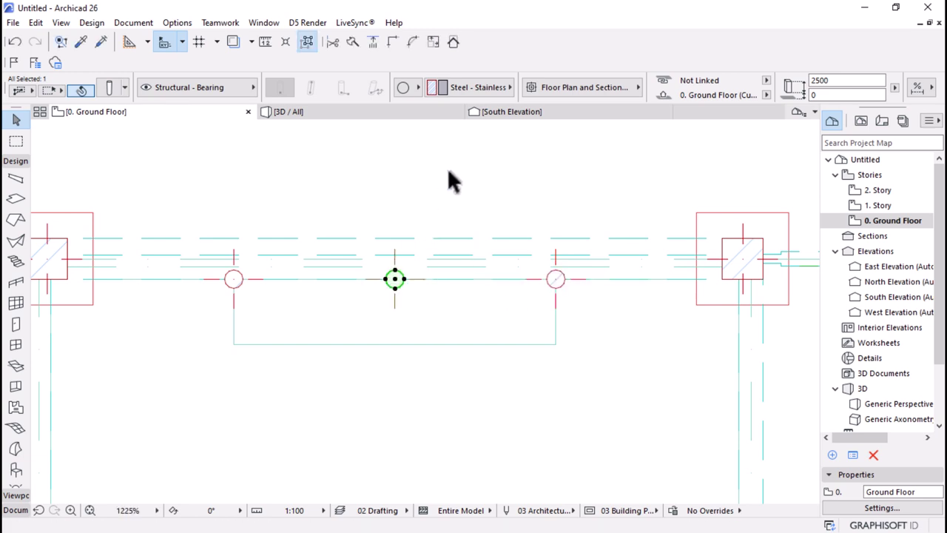
pyautogui.click(371, 112)
pyautogui.scroll(5, 340, 332)
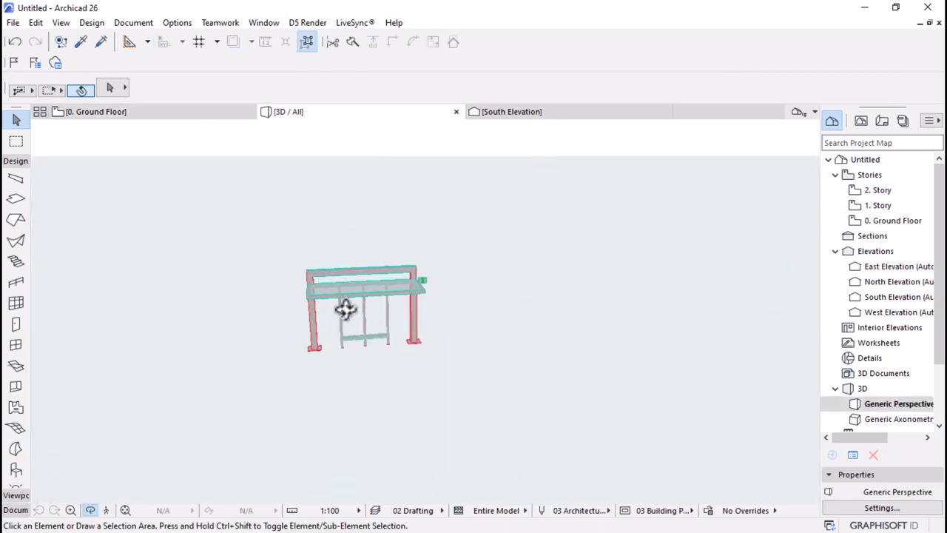
pyautogui.scroll(3, 340, 332)
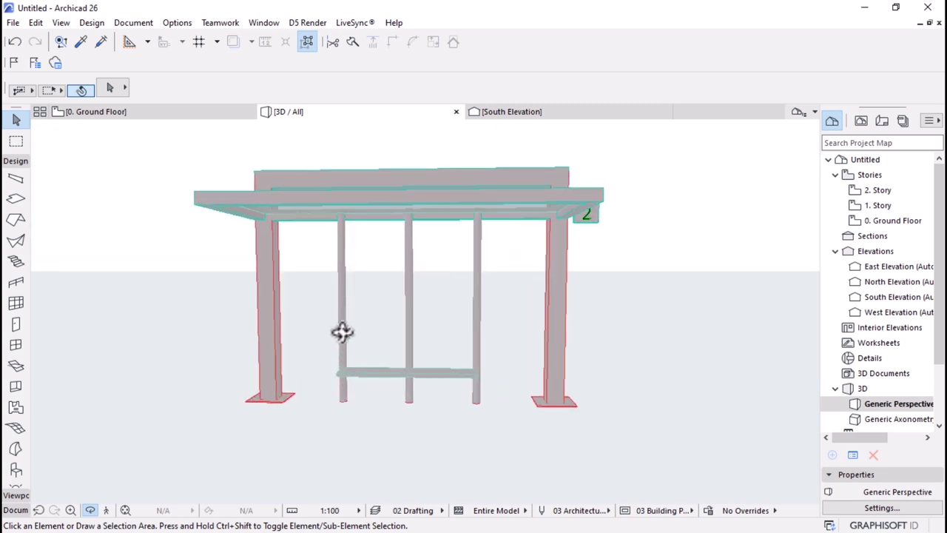
# - Examine the upper ends of the bench posts and their connection to the roof in the reference image
pyautogui.click(133, 111)
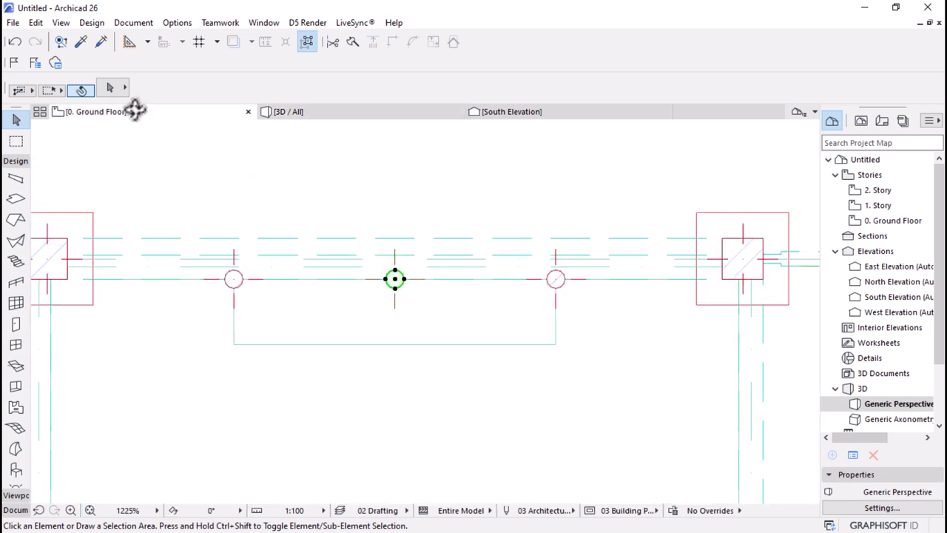
pyautogui.scroll(-3, 249, 222)
pyautogui.scroll(-4, 248, 231)
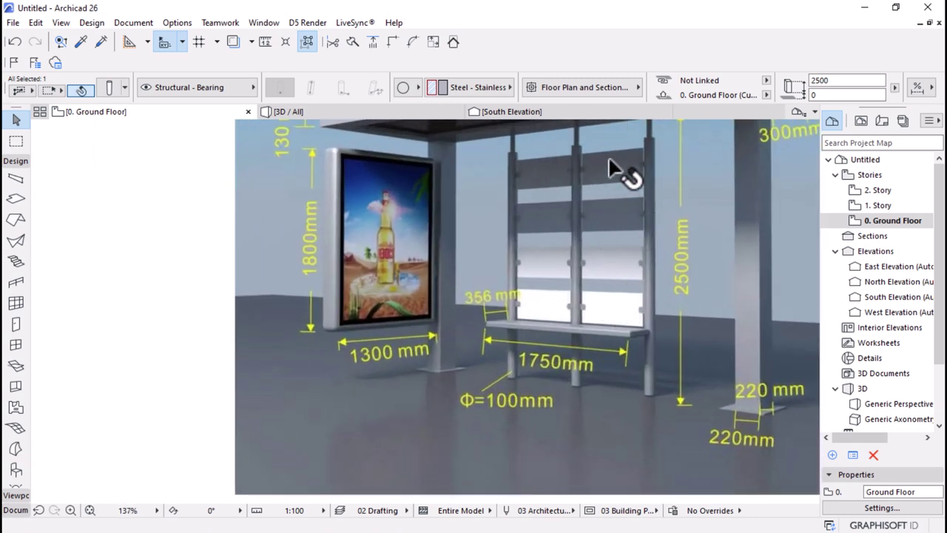
pyautogui.scroll(-1, 605, 193)
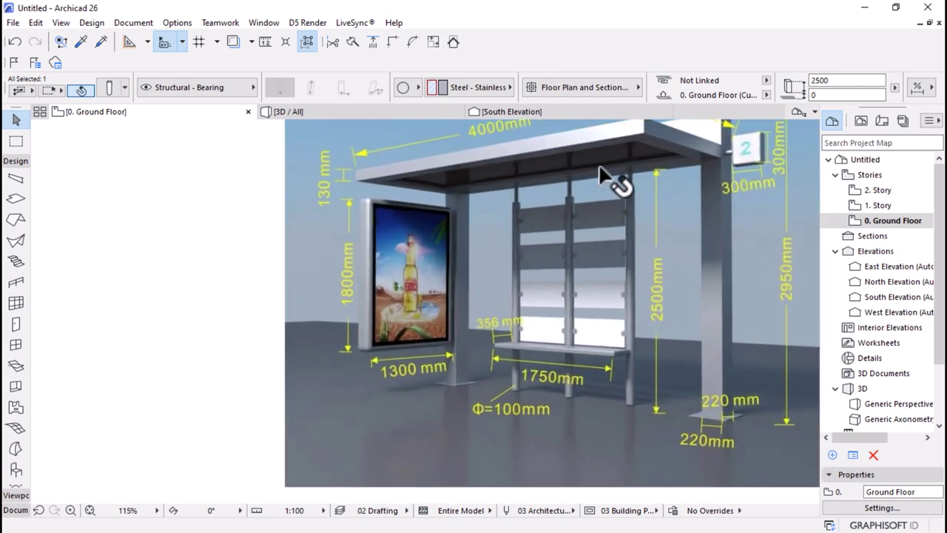
pyautogui.scroll(2, 583, 312)
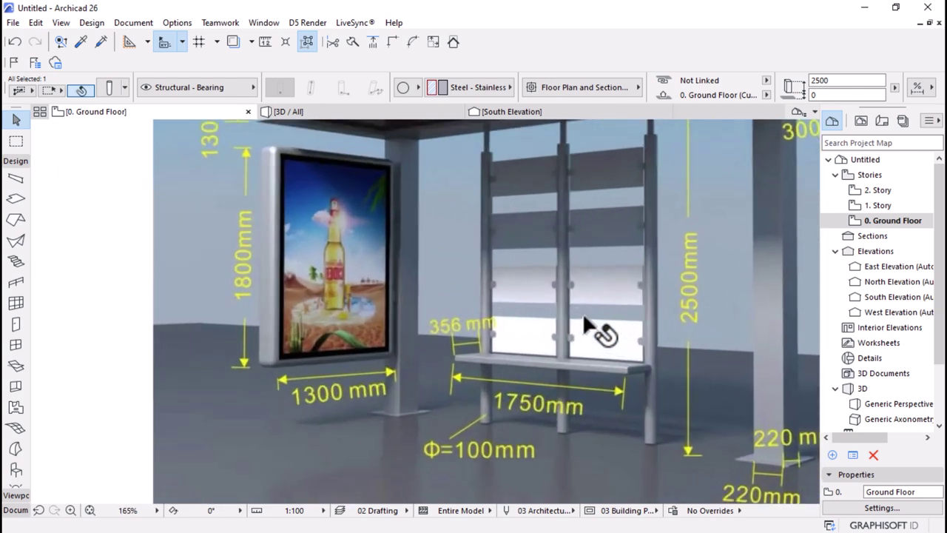
pyautogui.scroll(-3, 588, 377)
pyautogui.scroll(3, 601, 239)
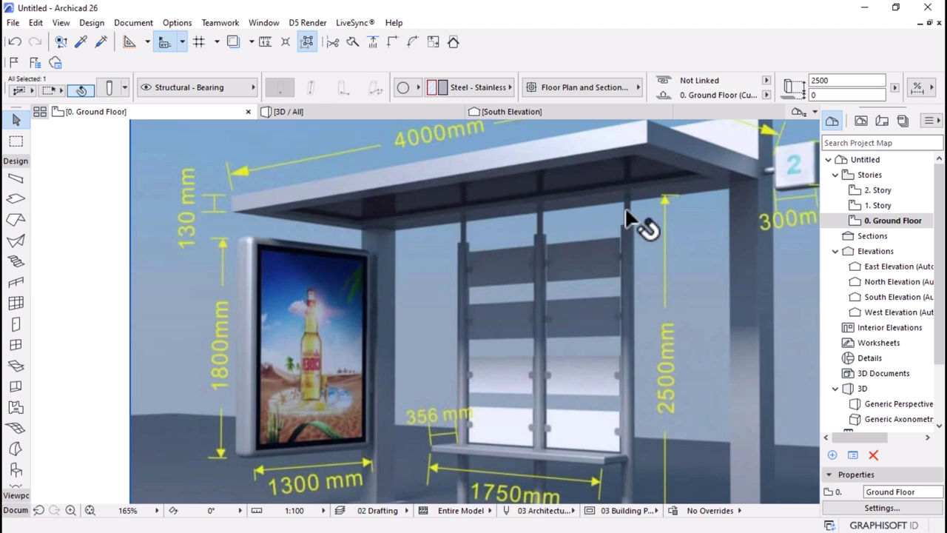
pyautogui.scroll(-3, 652, 229)
pyautogui.scroll(6, 392, 264)
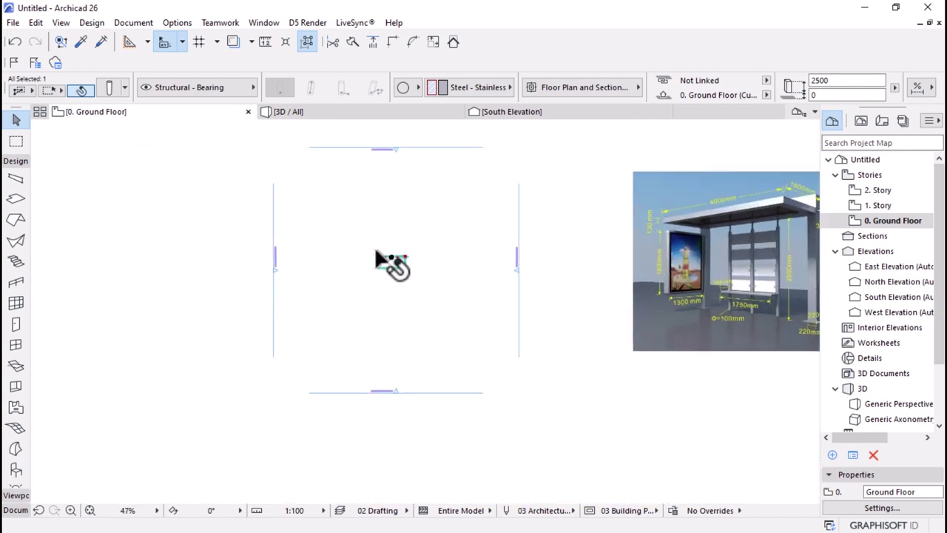
pyautogui.scroll(3, 457, 308)
# - Try to copy the three round posts from the left post's centre, and group them
pyautogui.keyDown('shift'); pyautogui.click(611, 288); pyautogui.keyUp('shift')
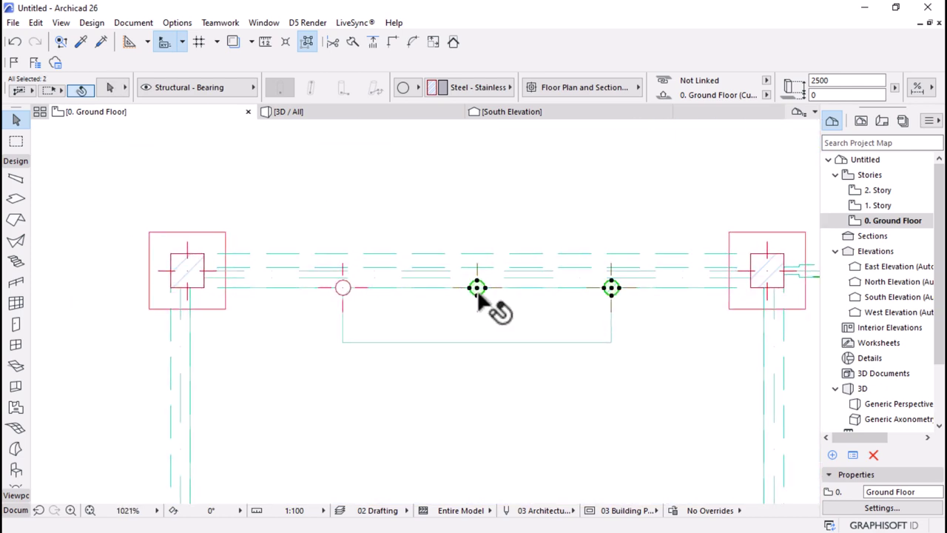
pyautogui.hotkey('ctrl', 'shift', 'd')
pyautogui.click(342, 290)
pyautogui.scroll(3, 338, 322)
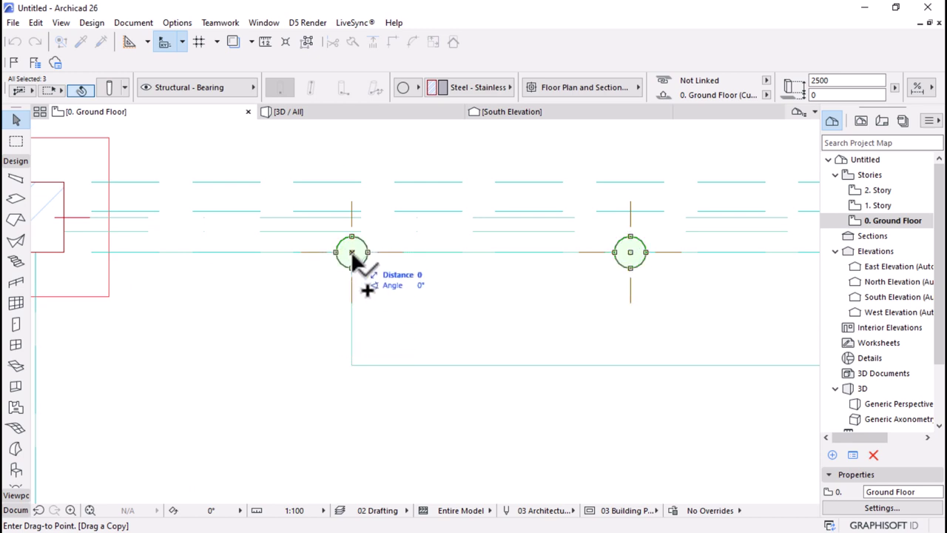
pyautogui.press('Escape')
pyautogui.scroll(-3, 348, 212)
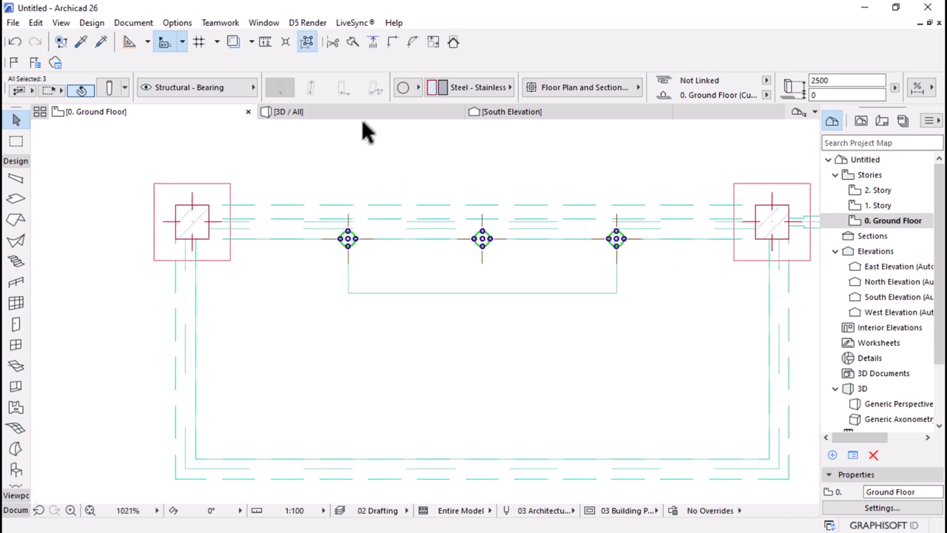
# - Select the round posts in 3D and turn off Suspend Groups so that they act as one group
pyautogui.click(361, 114)
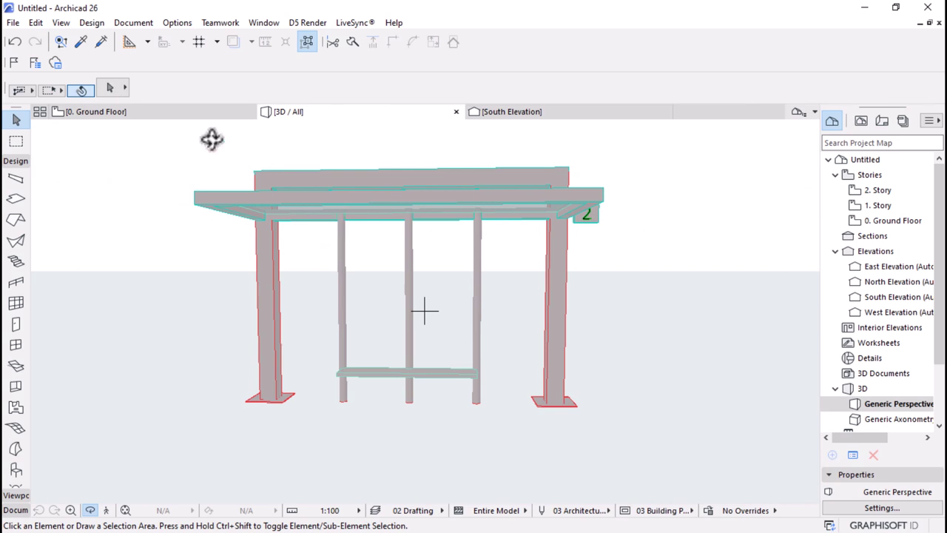
pyautogui.click(343, 300)
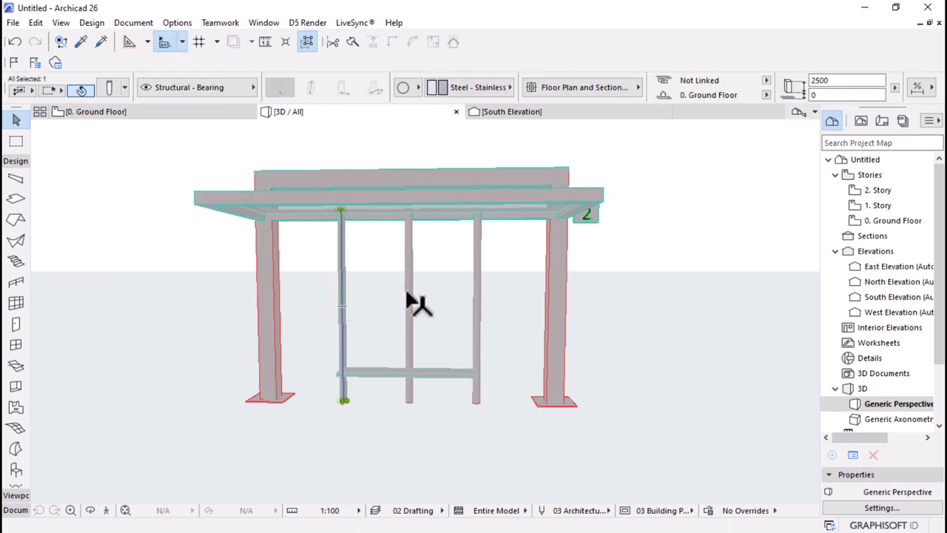
pyautogui.keyDown('shift'); pyautogui.click(409, 296); pyautogui.keyUp('shift')
pyautogui.keyDown('shift'); pyautogui.click(476, 292); pyautogui.keyUp('shift')
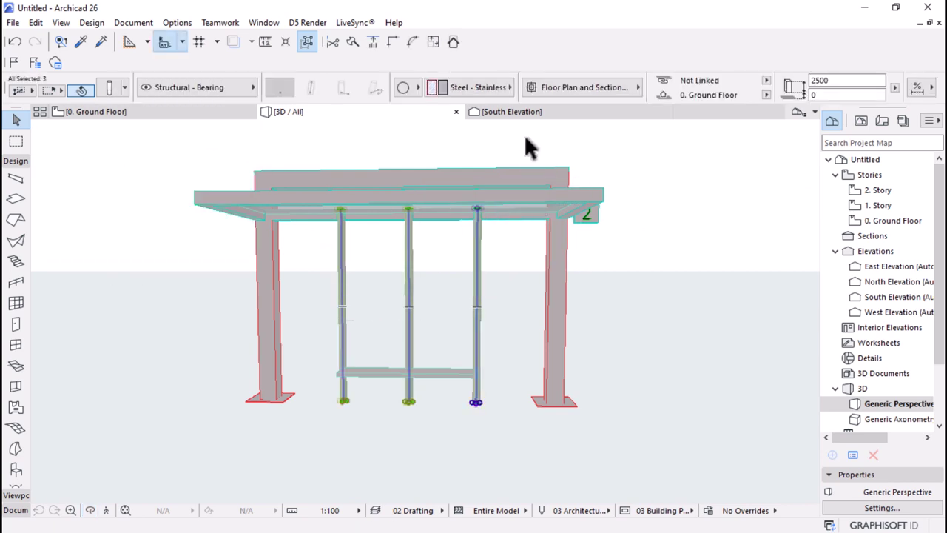
pyautogui.click(308, 41)
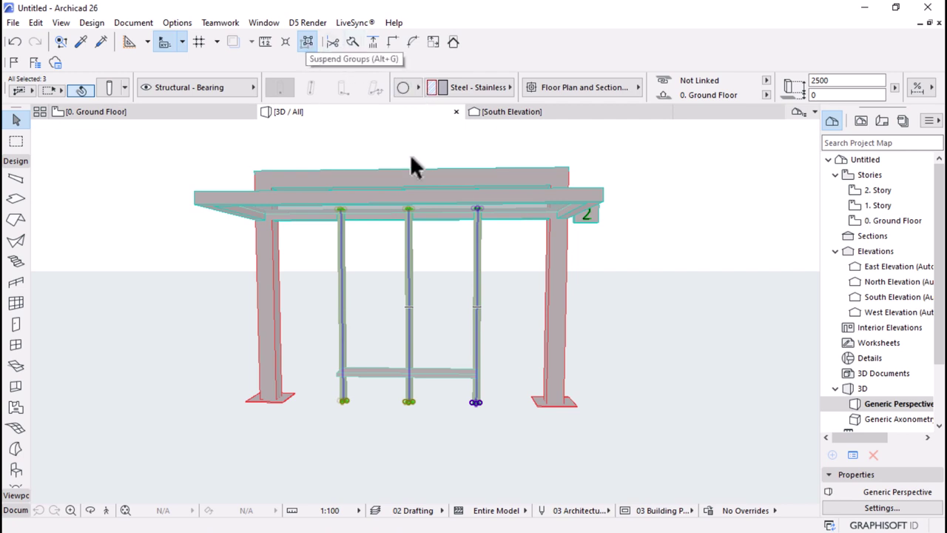
pyautogui.click(478, 290)
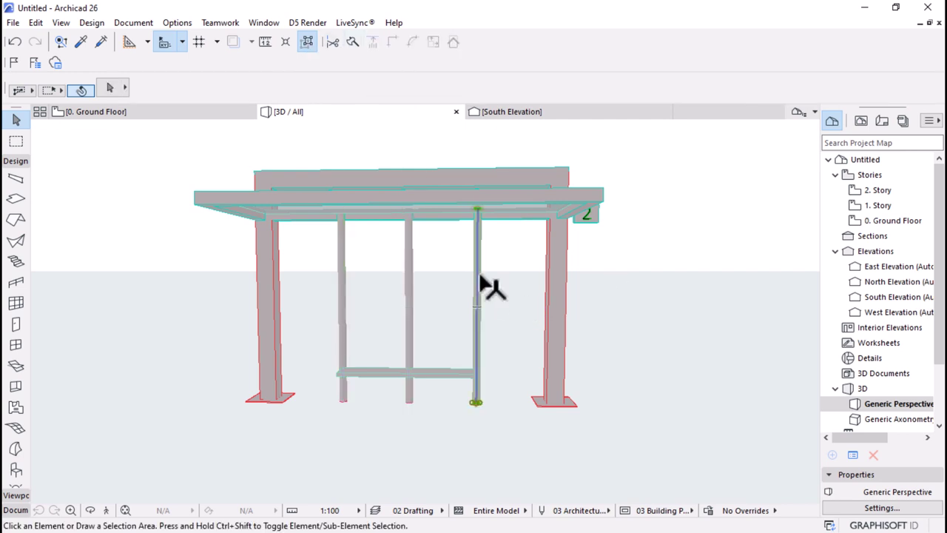
pyautogui.click(307, 42)
# - Set the height of one set of the three round posts to 2000 mm
pyautogui.scroll(-2, 507, 85)
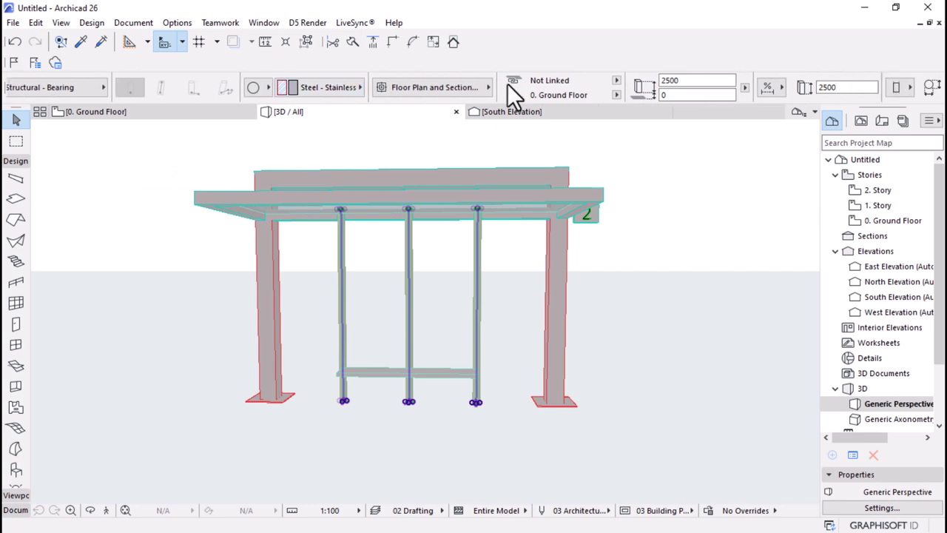
pyautogui.moveTo(687, 76); pyautogui.dragTo(664, 83)
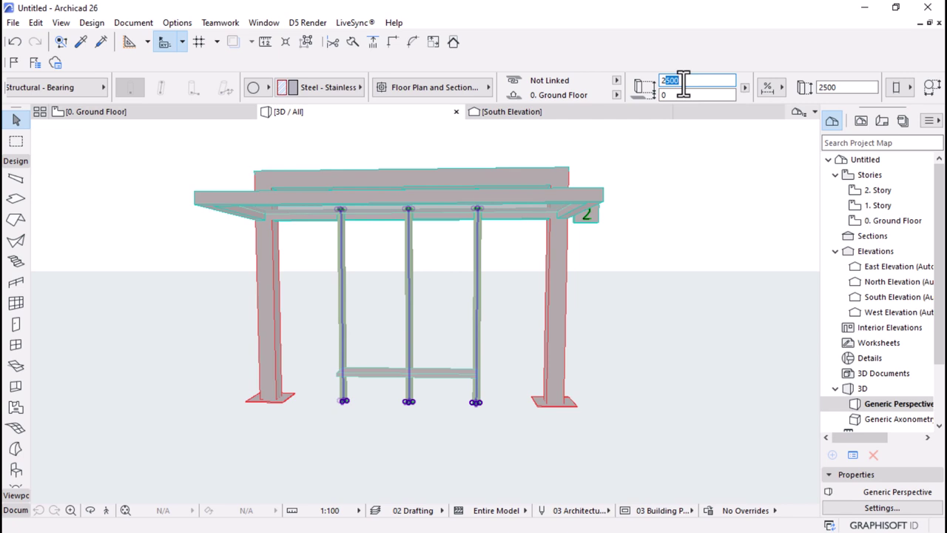
pyautogui.press('Return')
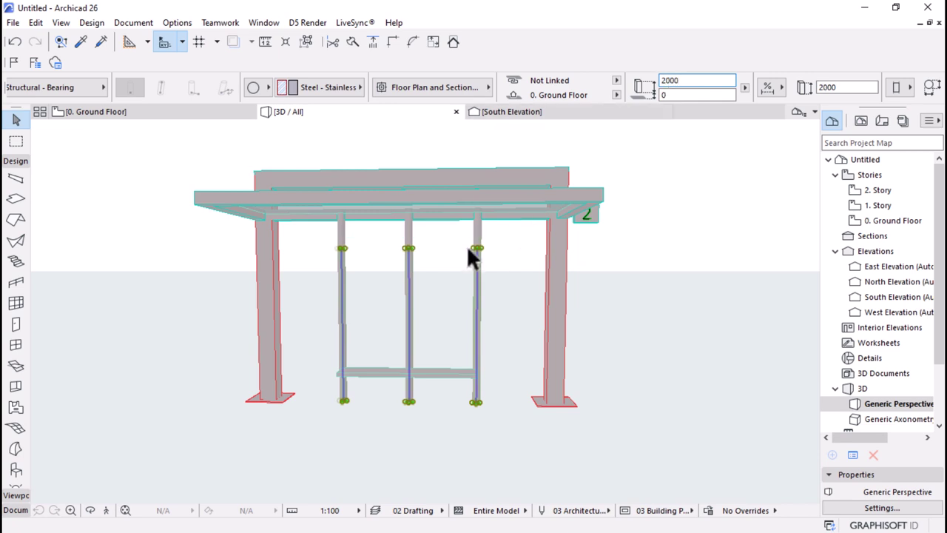
pyautogui.press('Return')
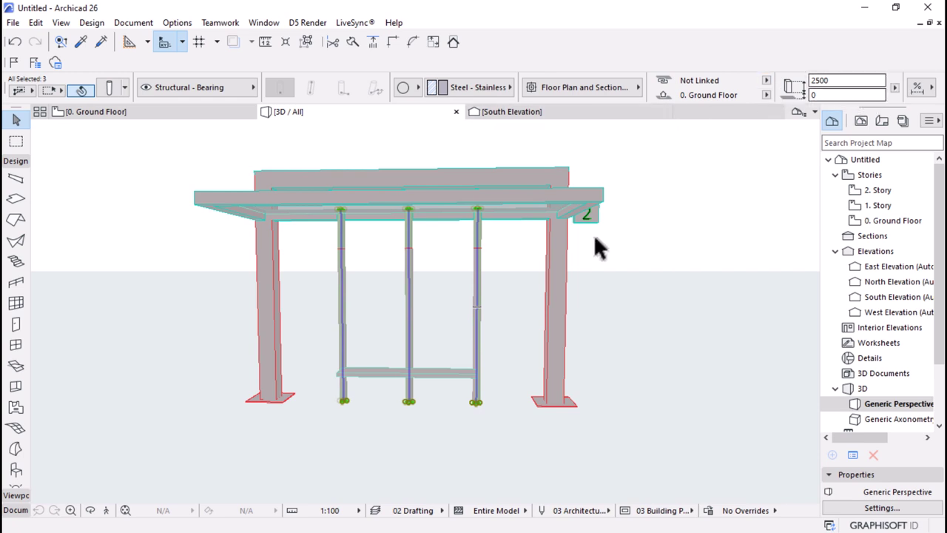
# - Stretch the base of the overlapping full-height posts up to the tops of the 2000 mm posts, leaving 500 mm upper segments
pyautogui.click(475, 399)
pyautogui.scroll(2, 475, 398)
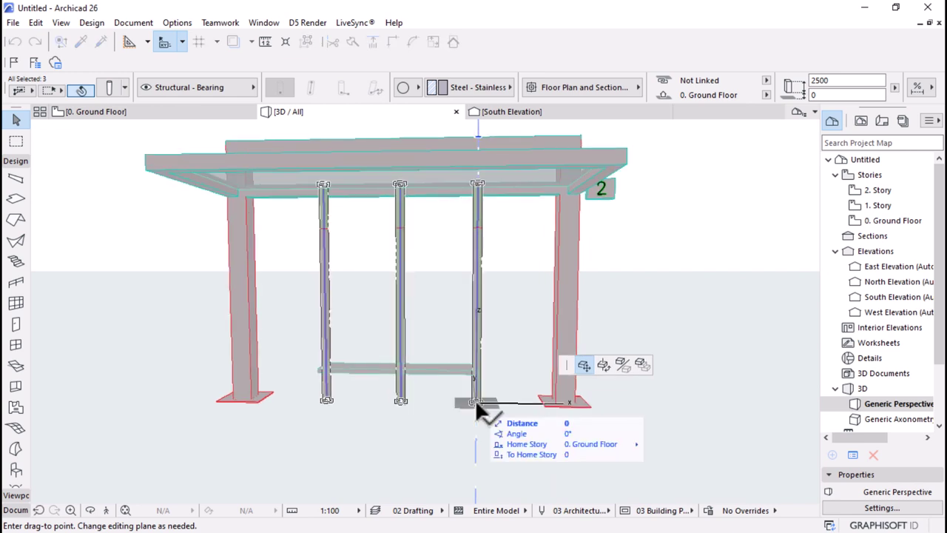
pyautogui.press('Escape')
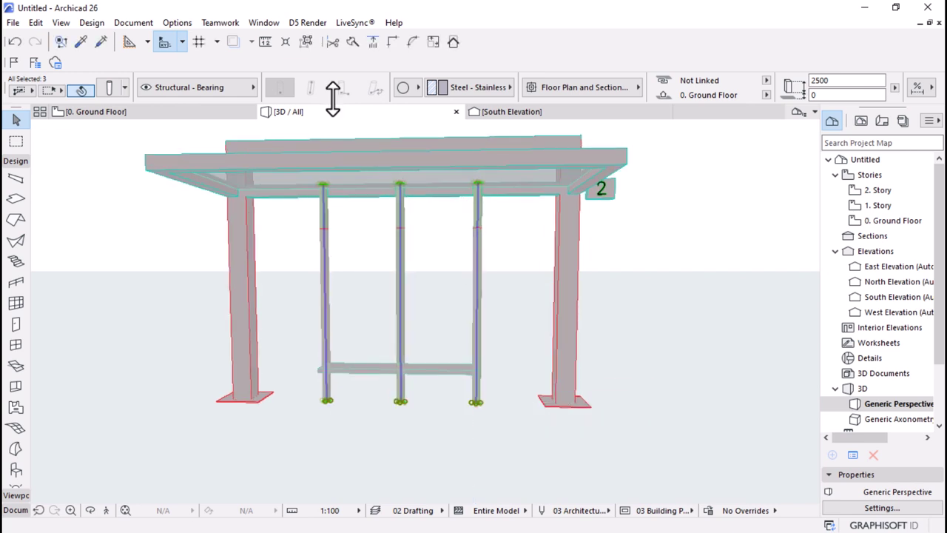
pyautogui.click(475, 403)
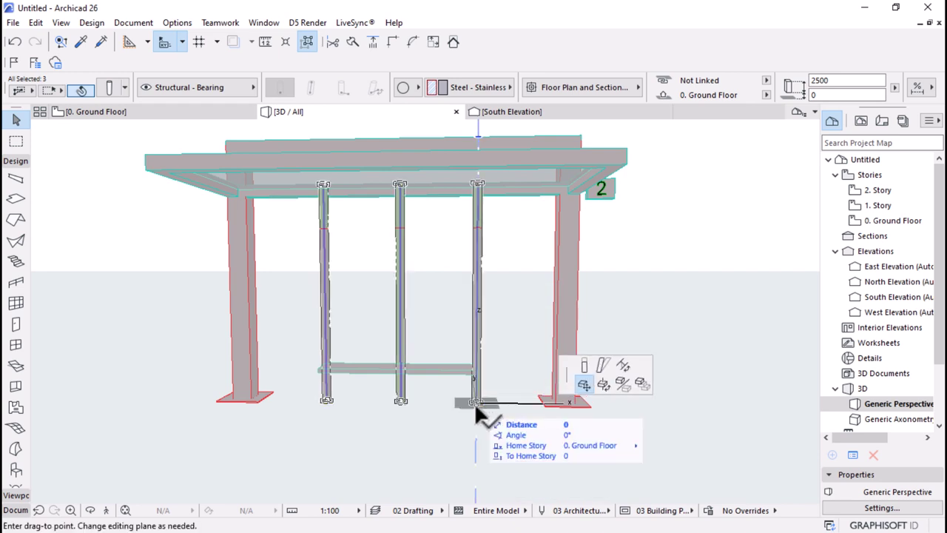
pyautogui.click(582, 363)
pyautogui.click(480, 227)
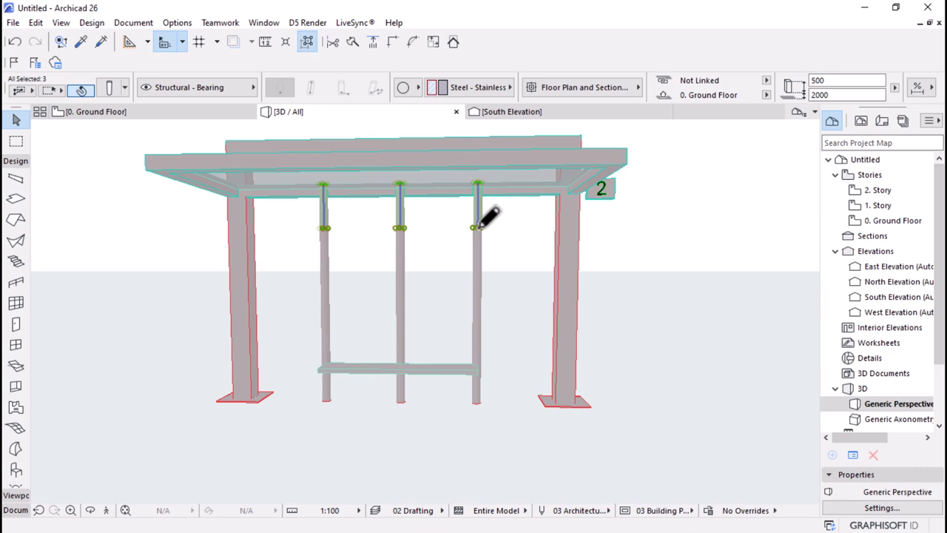
# - Set the diameter of the three upper post segments to 50 mm and check them beneath the roof frame
pyautogui.click(109, 87)
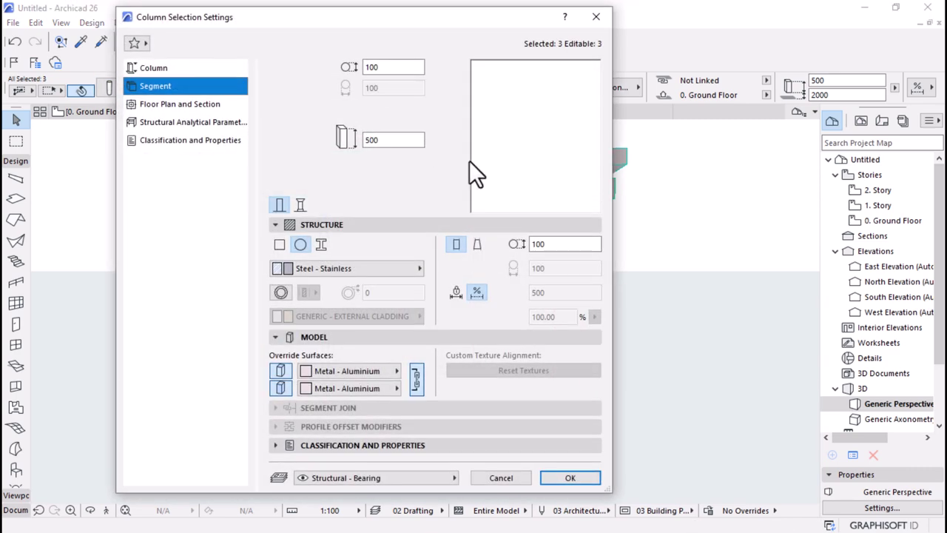
pyautogui.doubleClick(365, 67)
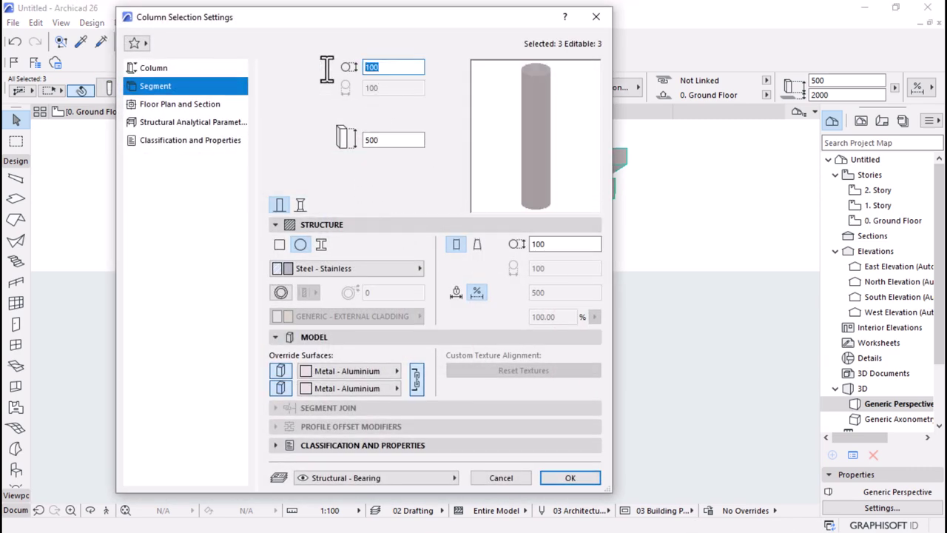
pyautogui.write('50')
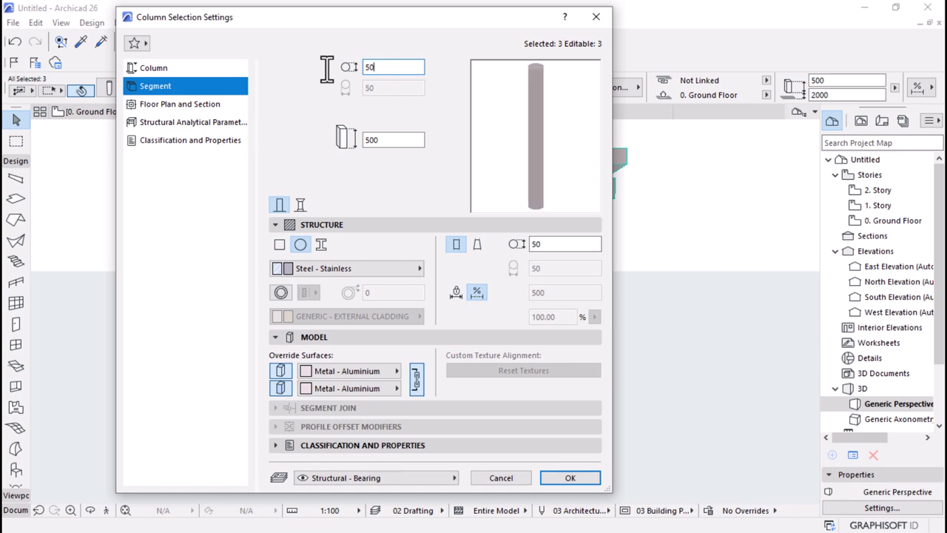
pyautogui.press('Return')
pyautogui.keyDown('shift'); pyautogui.moveTo(222, 148); pyautogui.dragTo(292, 189, button='middle'); pyautogui.keyUp('shift')
pyautogui.scroll(3, 380, 212)
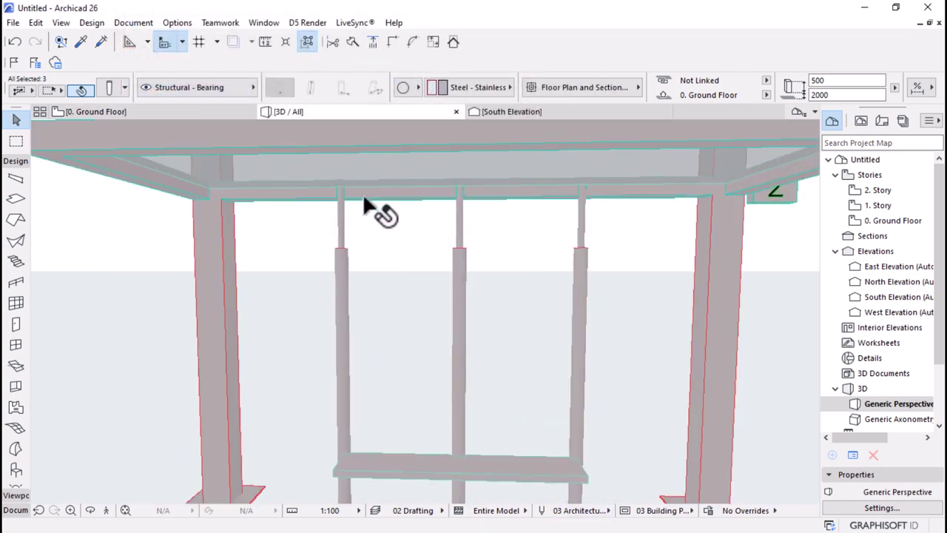
pyautogui.scroll(2, 523, 247)
pyautogui.click(112, 88)
pyautogui.doubleClick(386, 70)
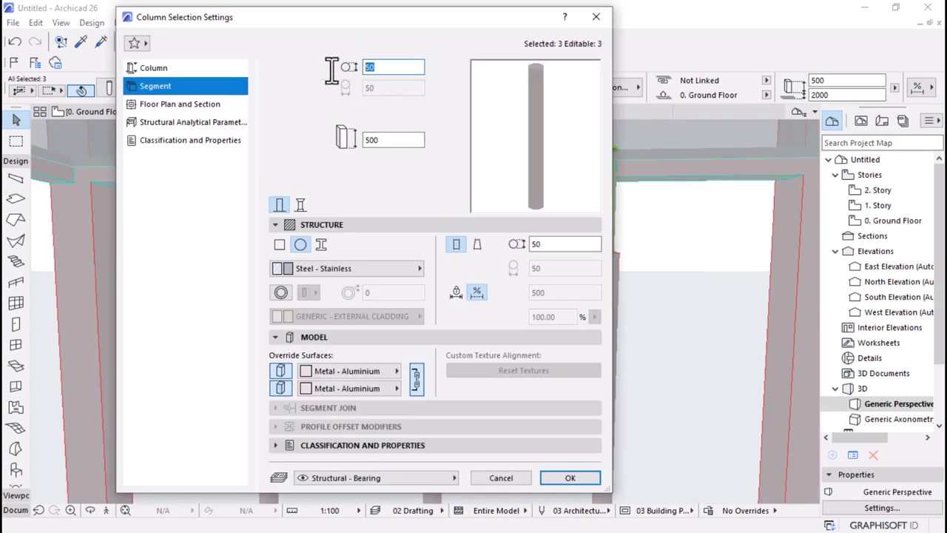
pyautogui.press('Return')
pyautogui.scroll(-3, 373, 241)
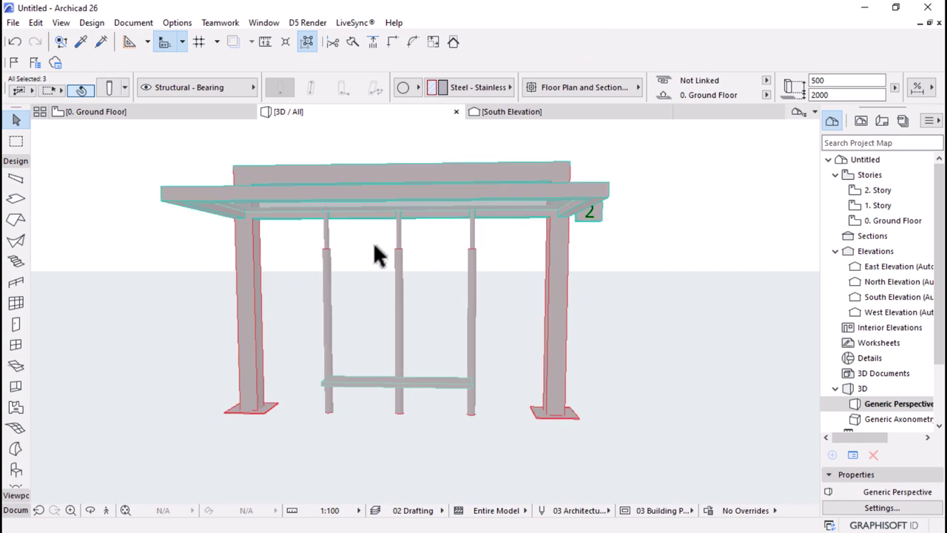
# - Select the three thin upper post segments and shorten them to 370 mm so they end at the underside of the roof frame
pyautogui.scroll(3, 439, 219)
pyautogui.click(493, 235)
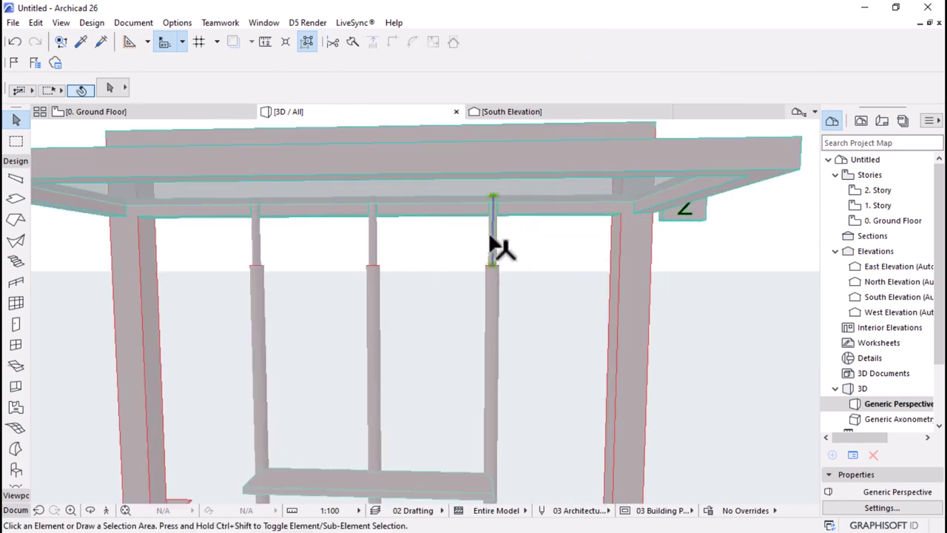
pyautogui.scroll(2, 288, 247)
pyautogui.keyDown('shift'); pyautogui.moveTo(559, 330); pyautogui.dragTo(624, 216, button='middle'); pyautogui.keyUp('shift')
pyautogui.keyDown('shift'); pyautogui.moveTo(542, 219); pyautogui.dragTo(644, 224, button='middle'); pyautogui.keyUp('shift')
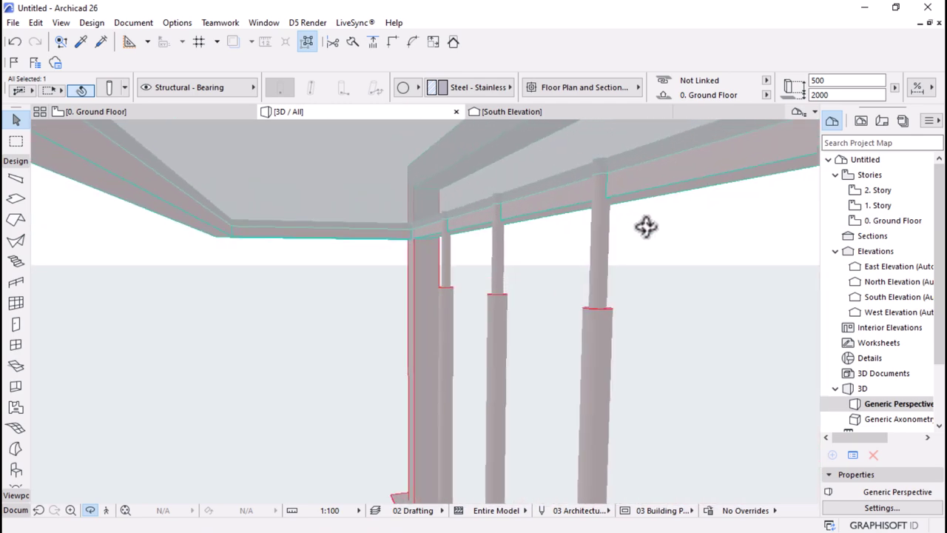
pyautogui.click(601, 231)
pyautogui.keyDown('shift'); pyautogui.click(500, 248); pyautogui.keyUp('shift')
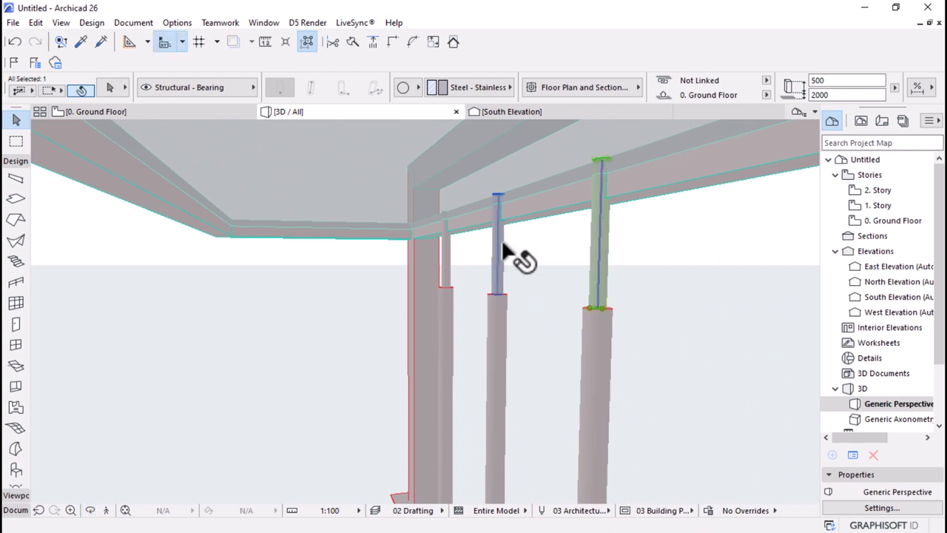
pyautogui.keyDown('shift'); pyautogui.click(444, 252); pyautogui.keyUp('shift')
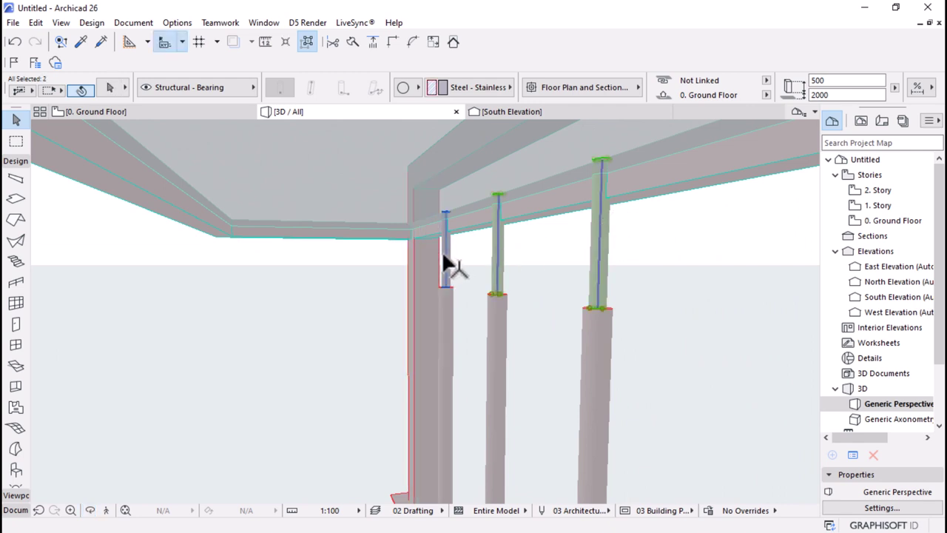
pyautogui.click(602, 160)
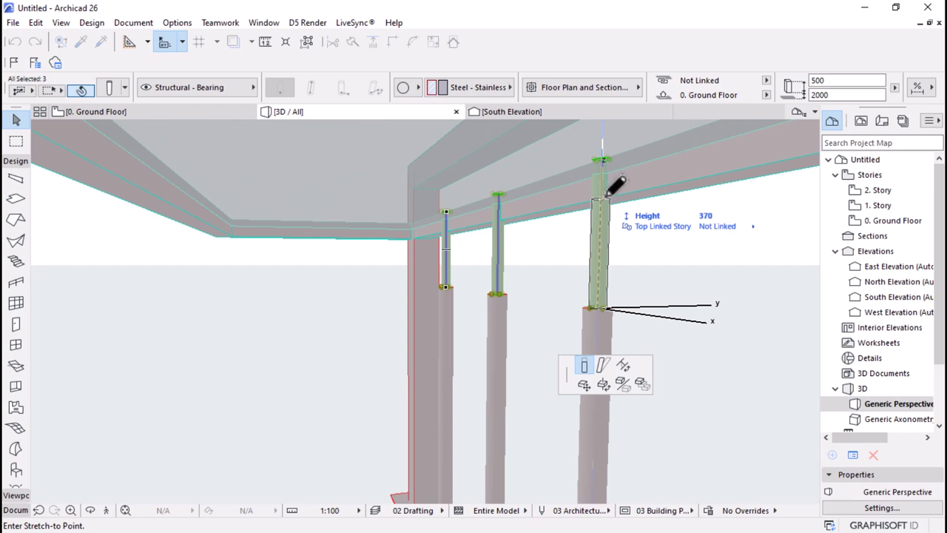
pyautogui.click(608, 194)
# - Add the three lower posts to the selected upper segments and group all six columns
pyautogui.scroll(-3, 479, 267)
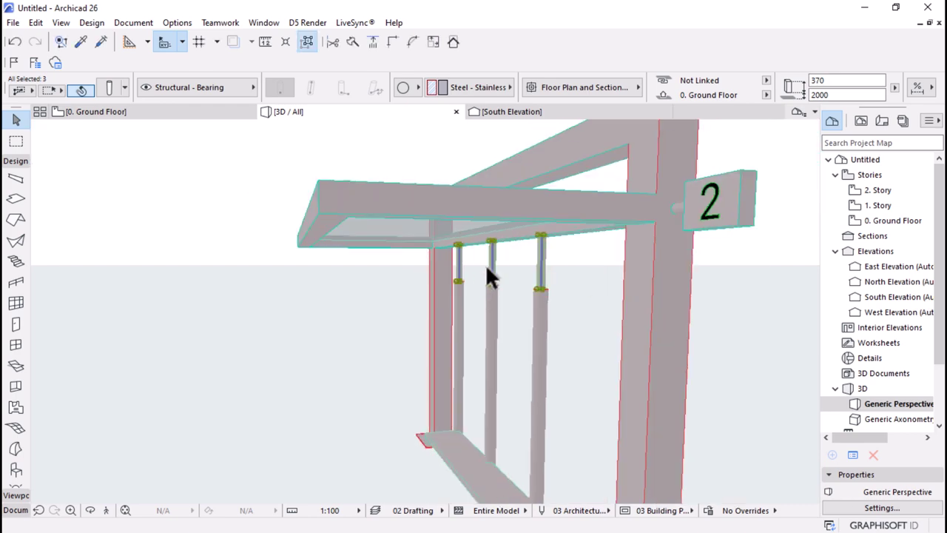
pyautogui.scroll(4, 489, 263)
pyautogui.keyDown('shift'); pyautogui.moveTo(493, 271); pyautogui.dragTo(621, 294, button='middle'); pyautogui.keyUp('shift')
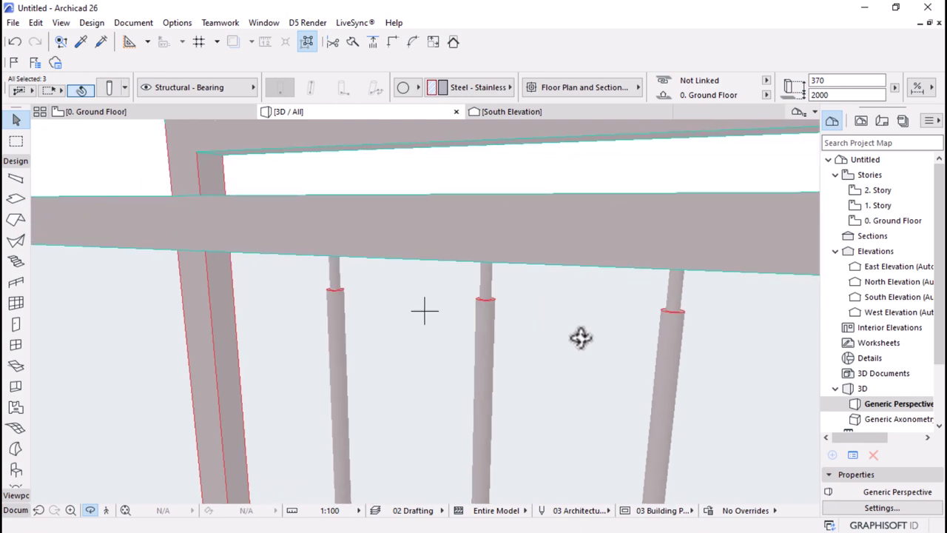
pyautogui.keyDown('shift'); pyautogui.moveTo(580, 336); pyautogui.dragTo(621, 331, button='middle'); pyautogui.keyUp('shift')
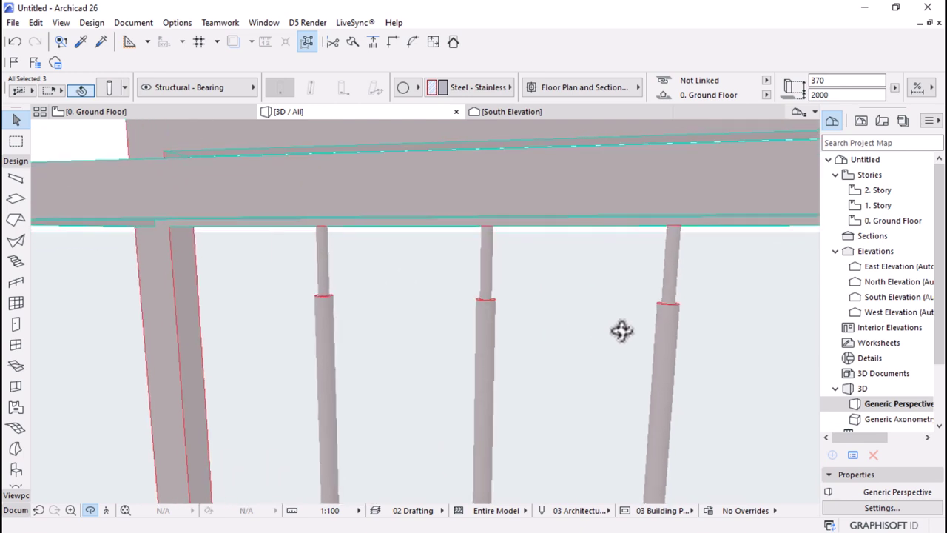
pyautogui.keyDown('shift'); pyautogui.click(666, 361); pyautogui.keyUp('shift')
pyautogui.keyDown('shift'); pyautogui.click(485, 354); pyautogui.keyUp('shift')
pyautogui.keyDown('shift'); pyautogui.click(323, 349); pyautogui.keyUp('shift')
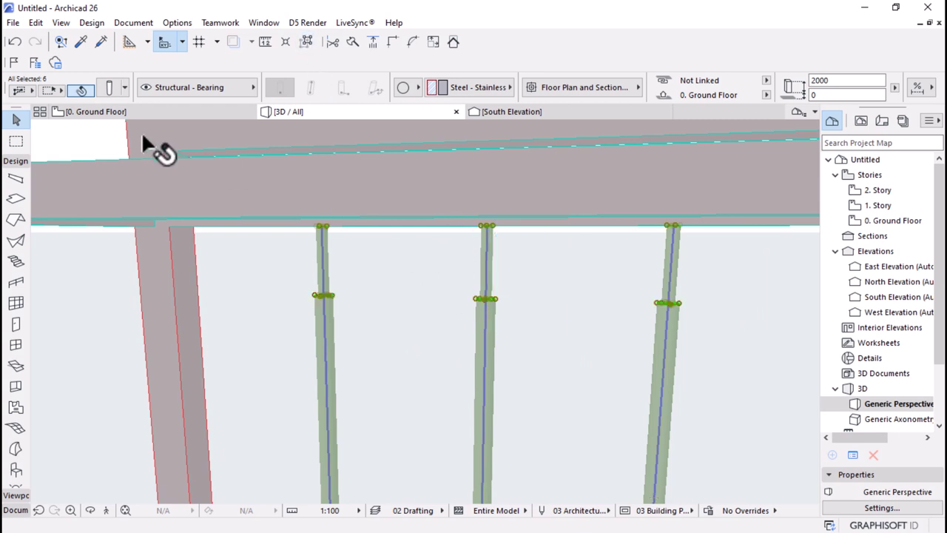
pyautogui.click(36, 23)
pyautogui.moveTo(76, 253)
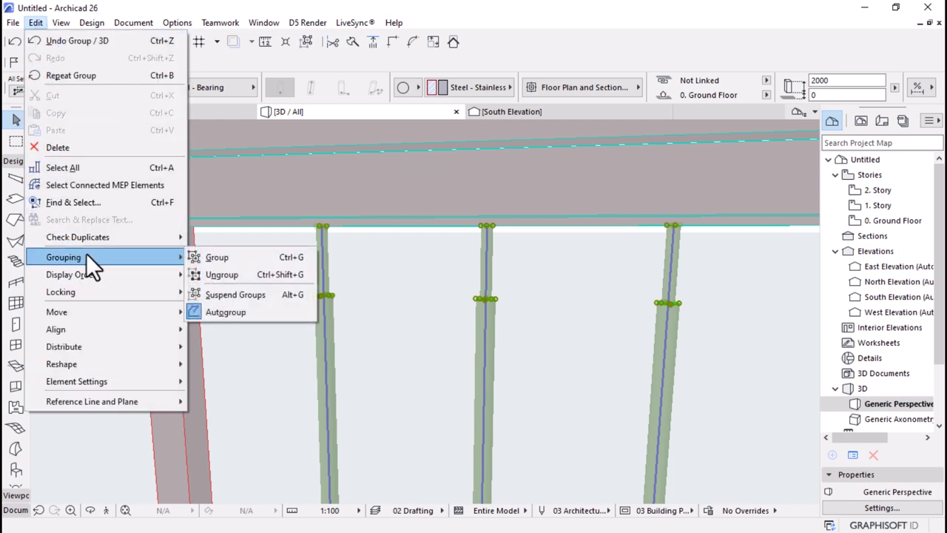
pyautogui.click(235, 256)
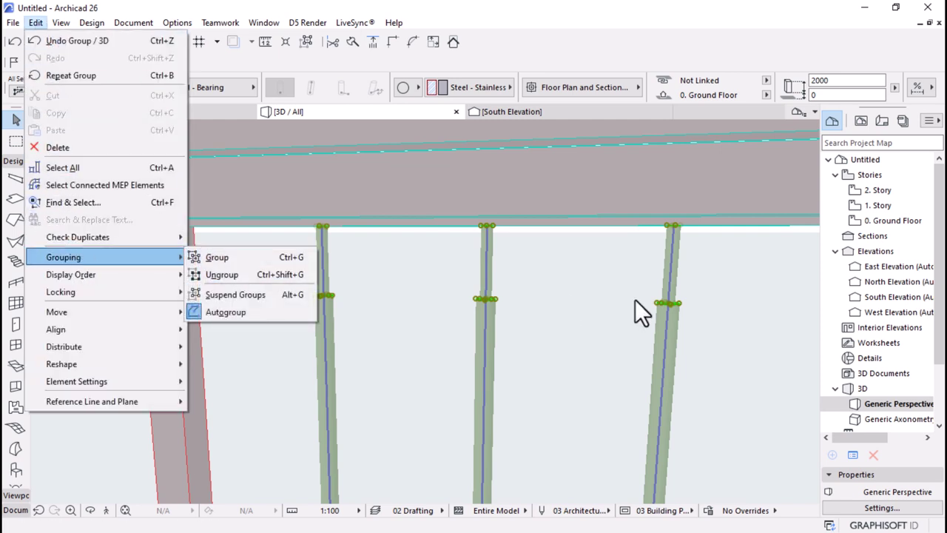
# - Move the grouped posts 50 mm towards the shelter's rear at 90° in the ground floor plan
pyautogui.click(158, 114)
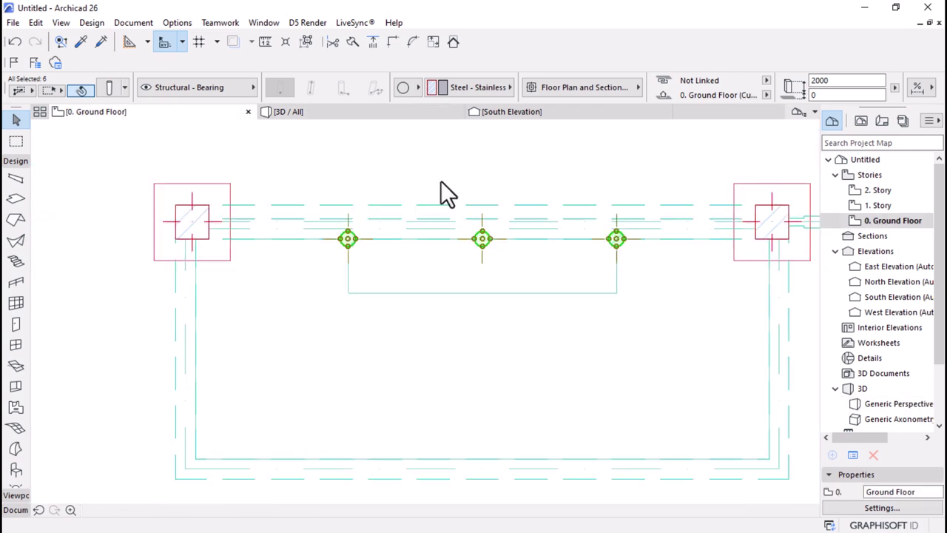
pyautogui.scroll(3, 638, 219)
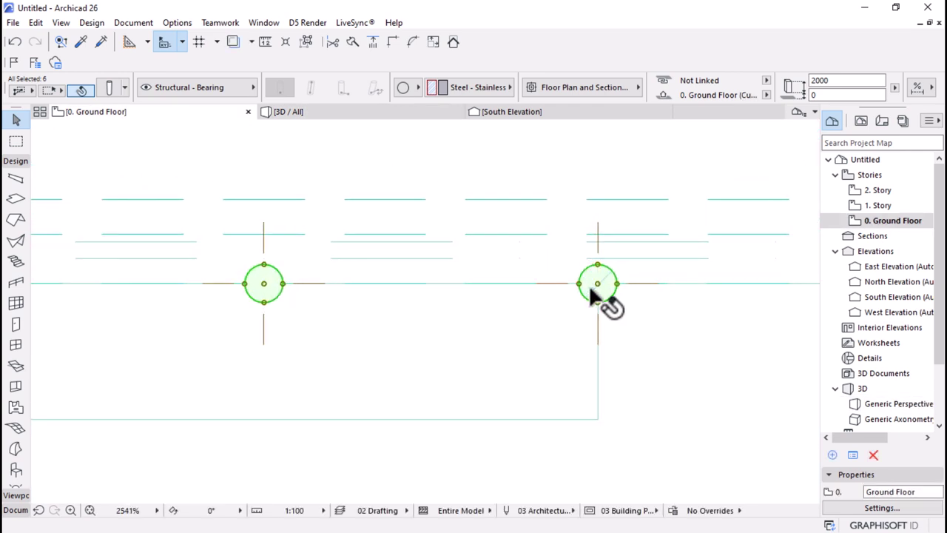
pyautogui.hotkey('ctrl', 'd')
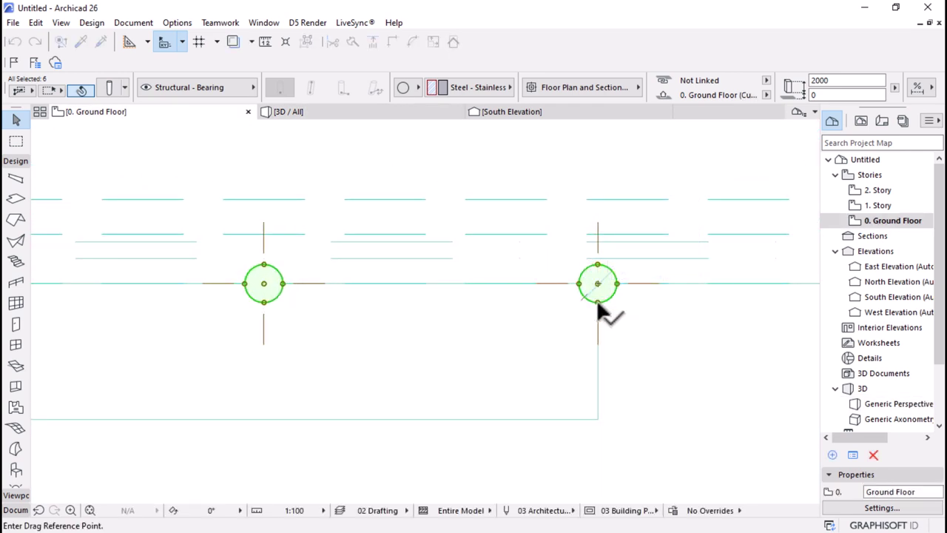
pyautogui.click(597, 304)
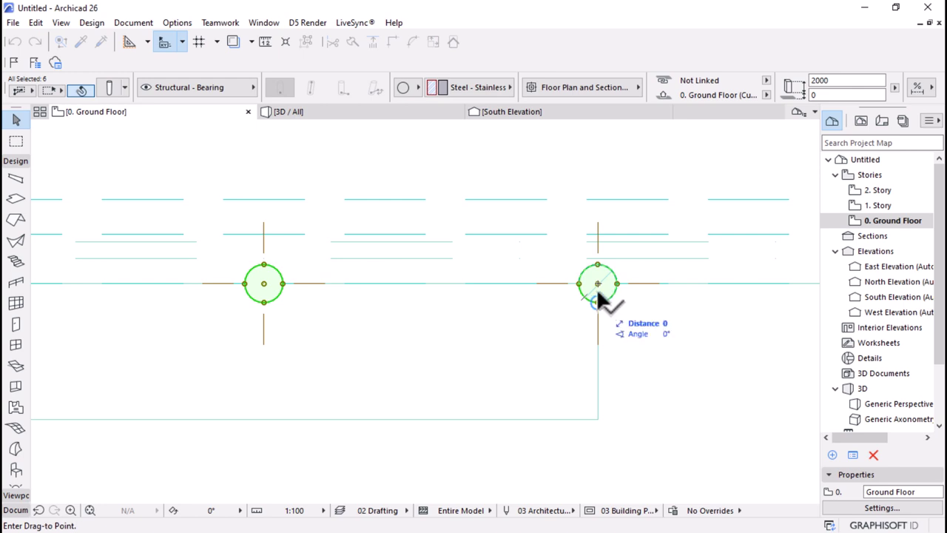
pyautogui.write('50')
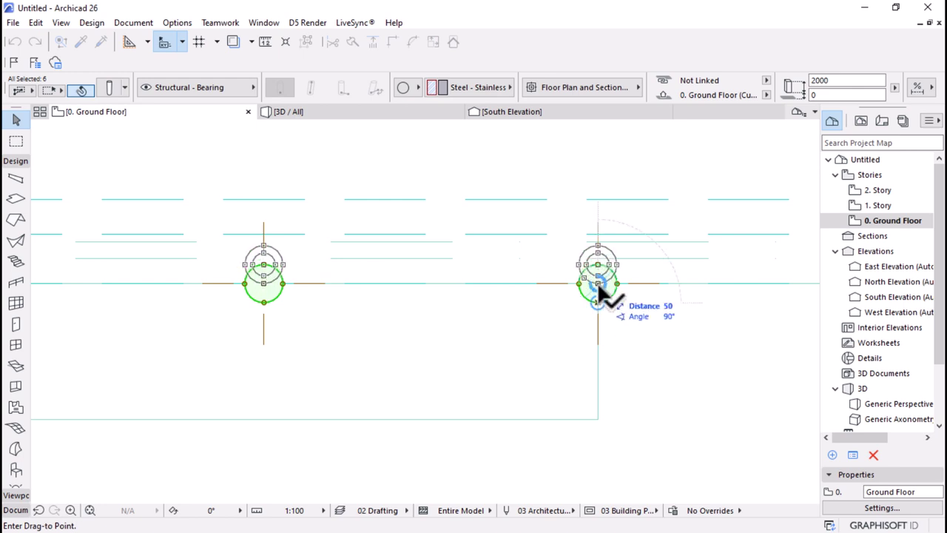
pyautogui.press('Return')
pyautogui.scroll(-2, 605, 174)
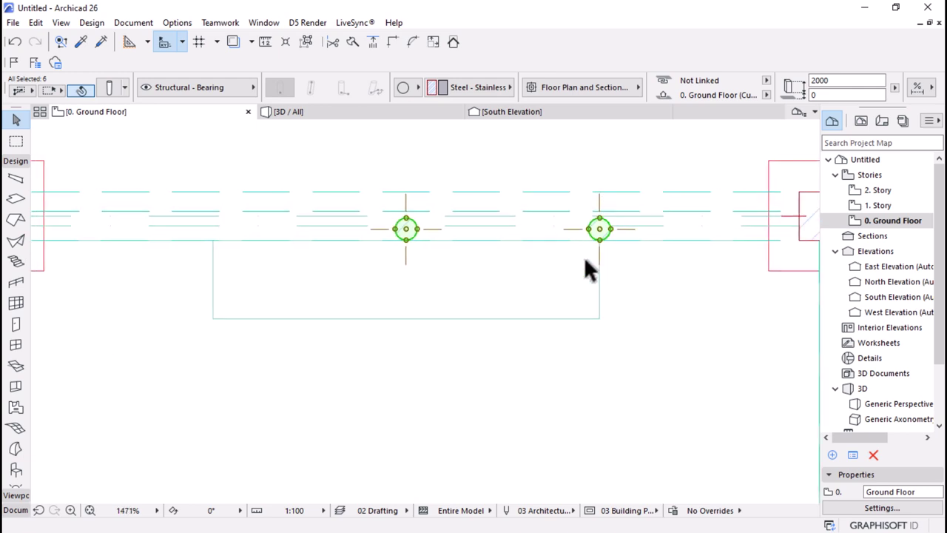
# - Move the bench slab from its rear right corner to the right post's centre in plan, and check the result in 3D
pyautogui.click(545, 308)
pyautogui.scroll(2, 585, 244)
pyautogui.scroll(1, 581, 229)
pyautogui.hotkey('ctrl', 'd')
pyautogui.click(614, 245)
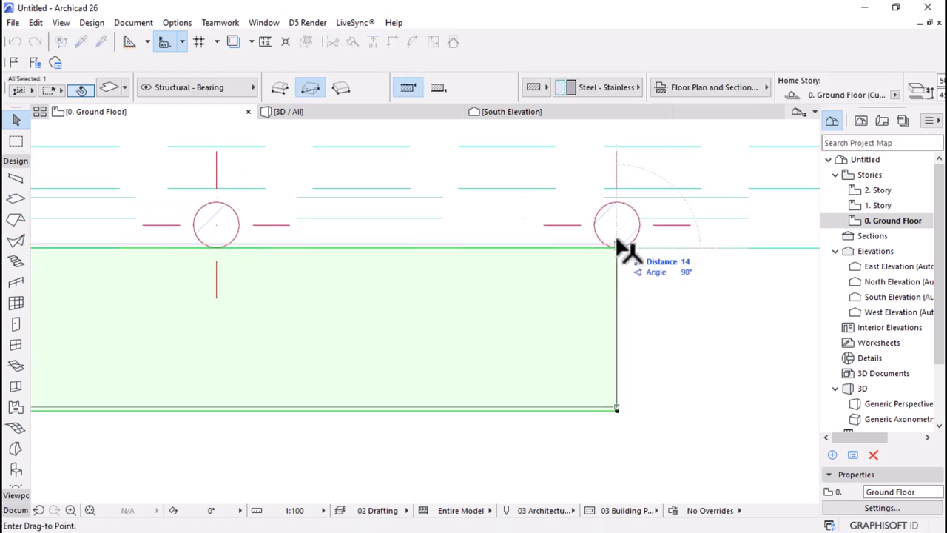
pyautogui.click(617, 225)
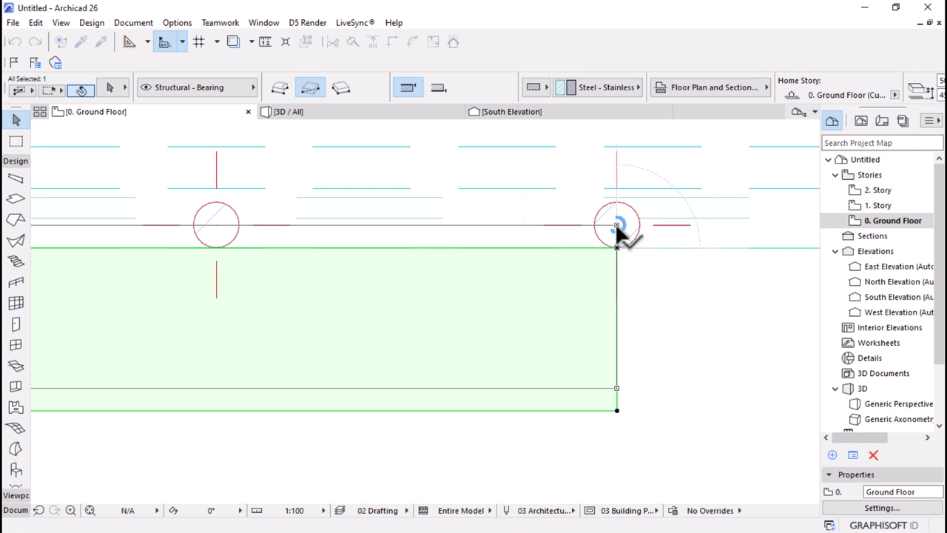
pyautogui.scroll(-4, 554, 377)
pyautogui.scroll(2, 487, 398)
pyautogui.click(377, 110)
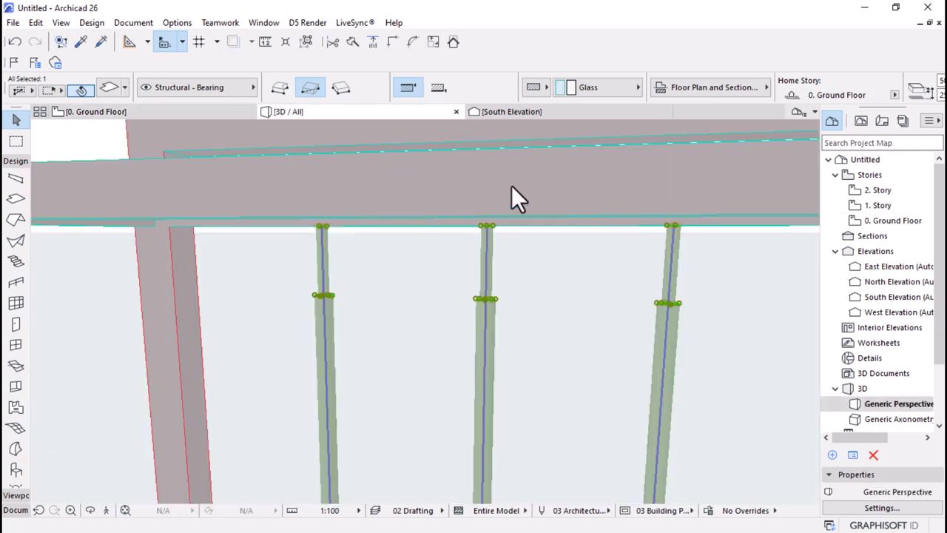
pyautogui.scroll(-5, 489, 189)
pyautogui.click(584, 396)
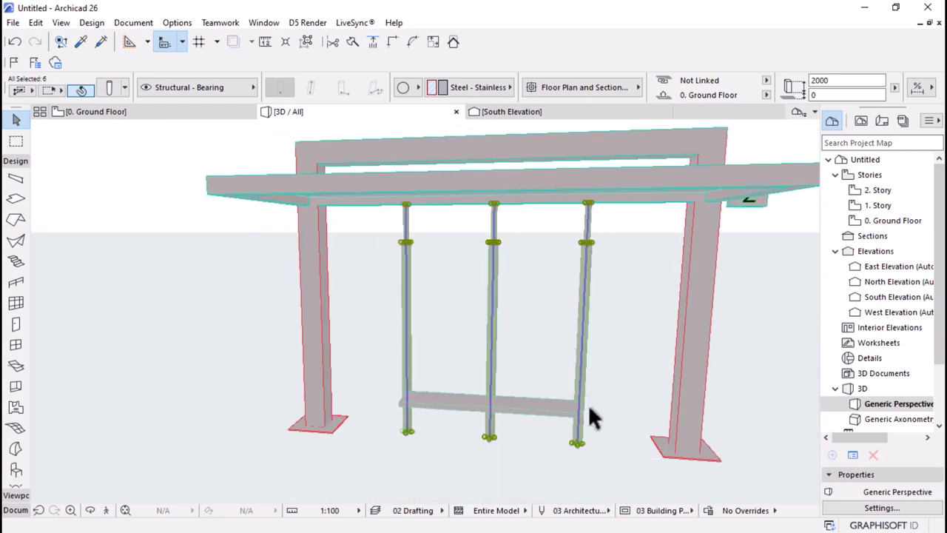
# - Orbit around the shelter in 3D to examine how the stepped posts meet the bench slab and roof frame
pyautogui.keyDown('shift'); pyautogui.moveTo(605, 444); pyautogui.dragTo(555, 347, button='middle'); pyautogui.keyUp('shift')
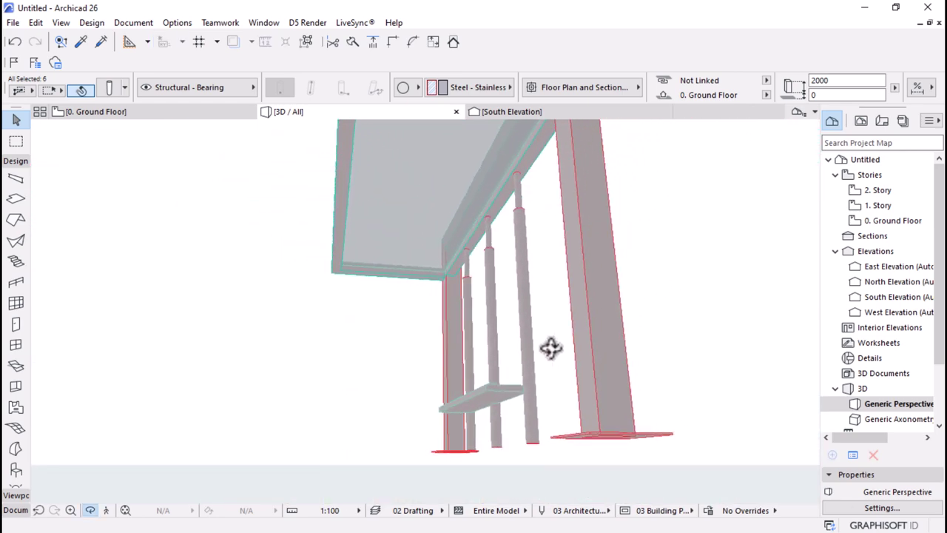
pyautogui.scroll(5, 476, 372)
pyautogui.scroll(3, 520, 182)
pyautogui.keyDown('shift'); pyautogui.moveTo(514, 208); pyautogui.dragTo(540, 207, button='middle'); pyautogui.keyUp('shift')
pyautogui.keyDown('shift'); pyautogui.moveTo(484, 224); pyautogui.dragTo(680, 224, button='middle'); pyautogui.keyUp('shift')
pyautogui.scroll(-5, 415, 171)
pyautogui.keyDown('shift'); pyautogui.moveTo(432, 285); pyautogui.dragTo(478, 268, button='middle'); pyautogui.keyUp('shift')
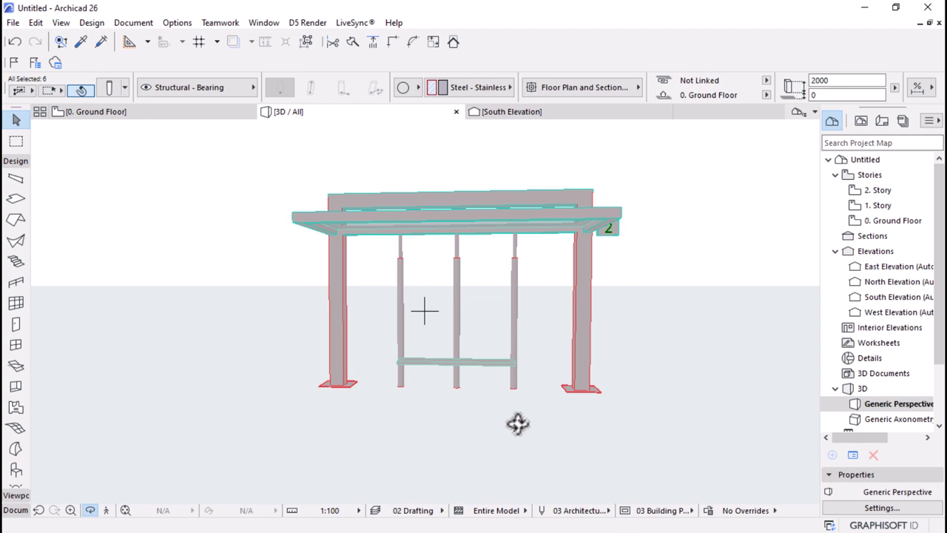
# - In the south elevation, drag a copy of the bench slab 50 mm straight up so it sits directly on the original
pyautogui.click(521, 113)
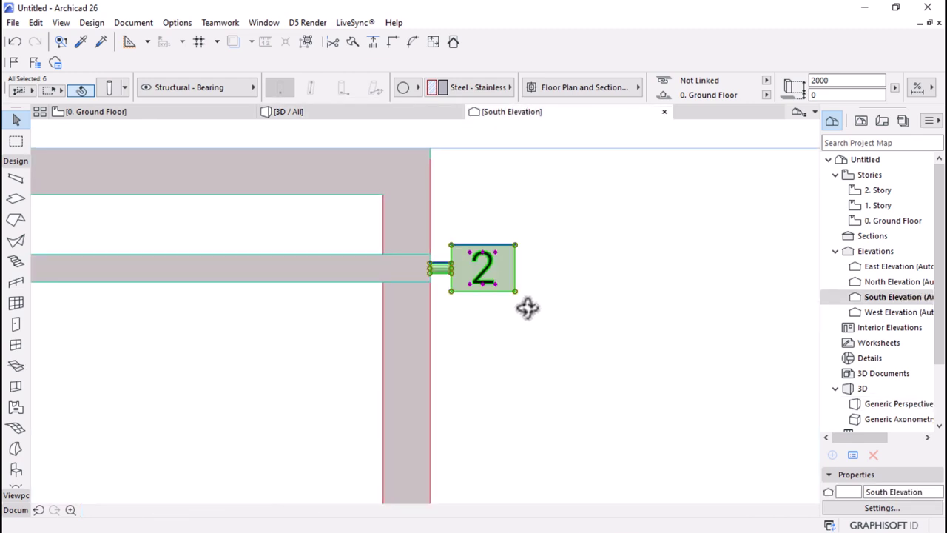
pyautogui.click(595, 226)
pyautogui.scroll(-5, 592, 222)
pyautogui.scroll(1, 509, 285)
pyautogui.scroll(1, 473, 279)
pyautogui.scroll(3, 518, 255)
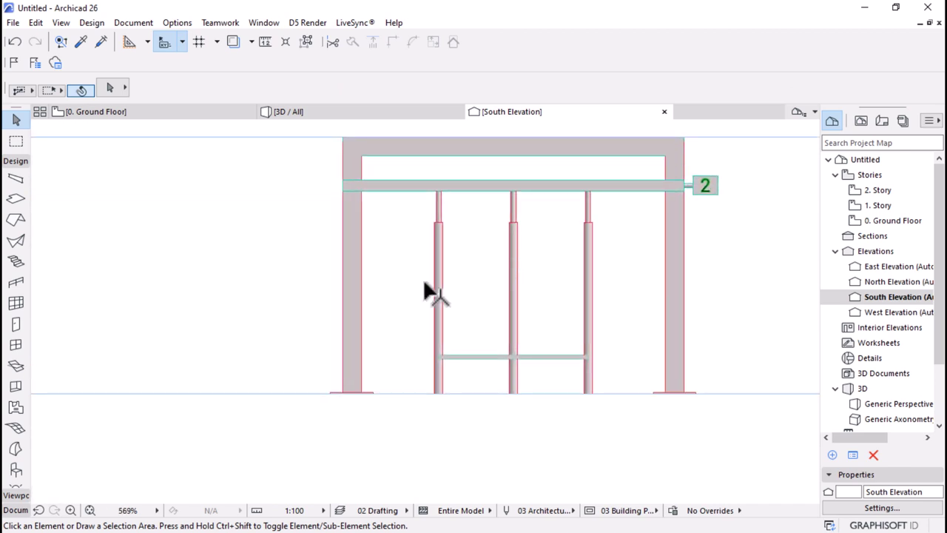
pyautogui.scroll(-3, 499, 353)
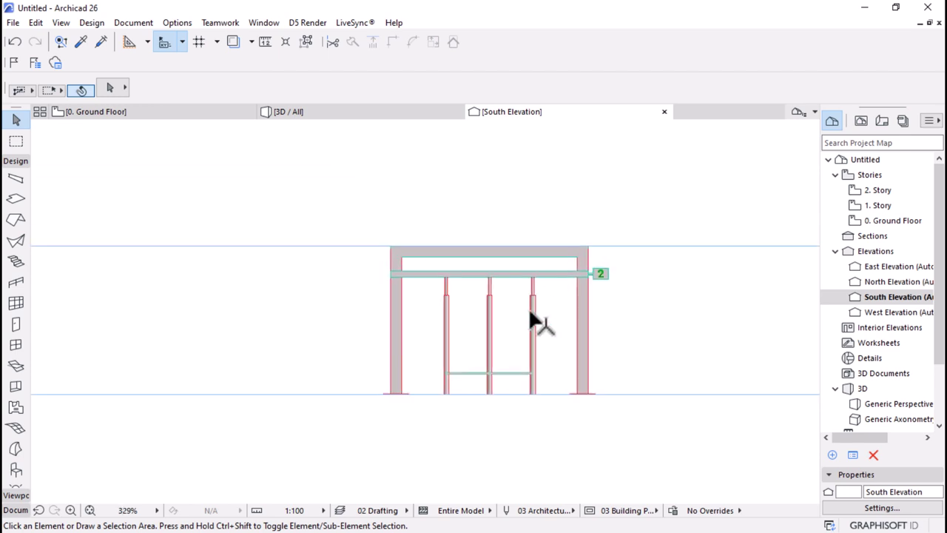
pyautogui.scroll(2, 524, 321)
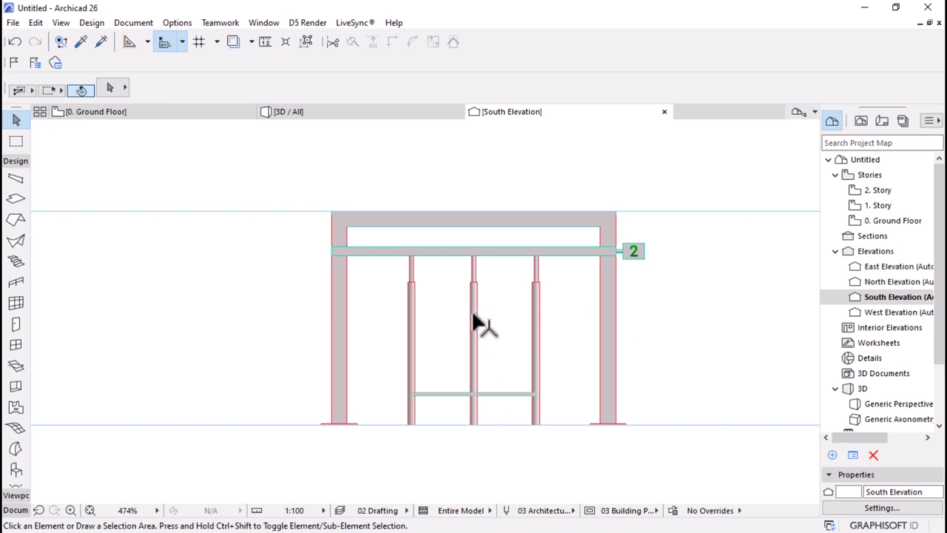
pyautogui.scroll(2, 466, 348)
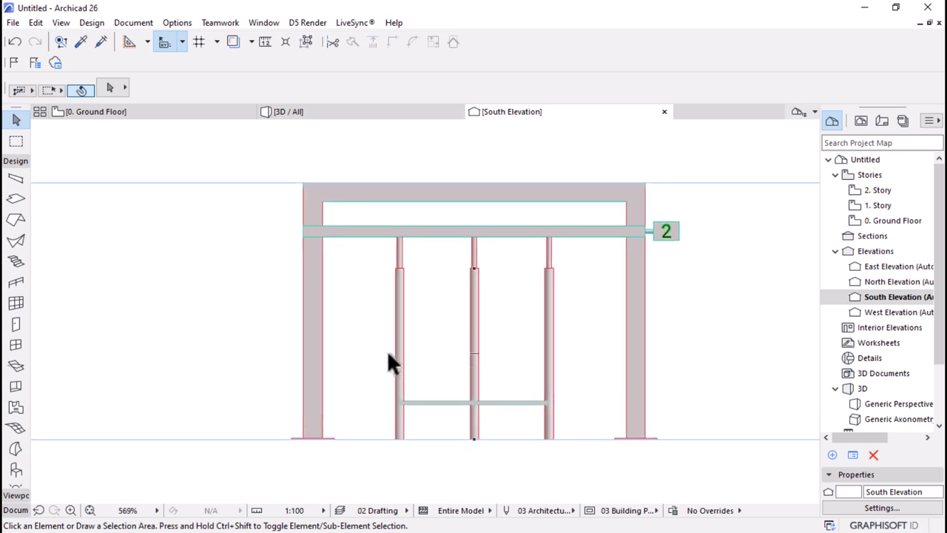
pyautogui.scroll(6, 518, 423)
pyautogui.click(538, 393)
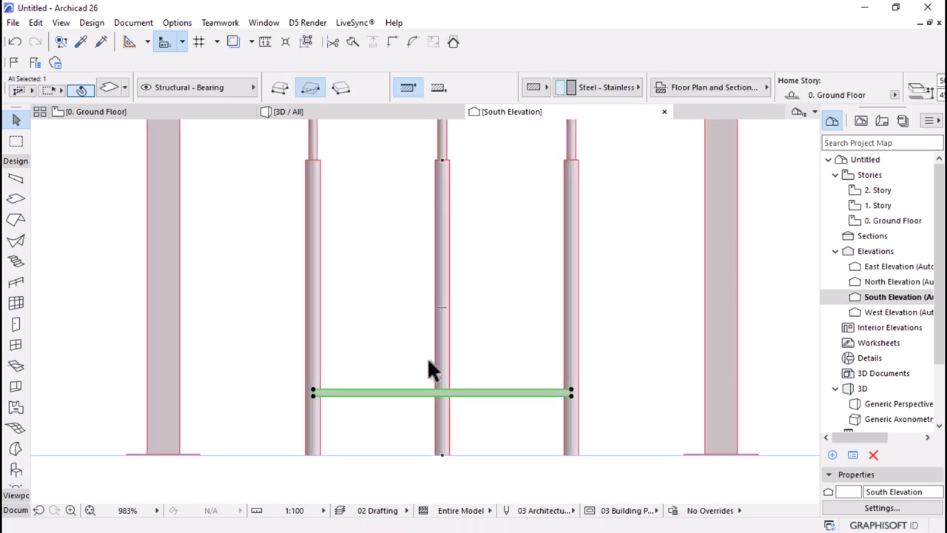
pyautogui.hotkey('ctrl', 'shift', 'd')
pyautogui.click(570, 393)
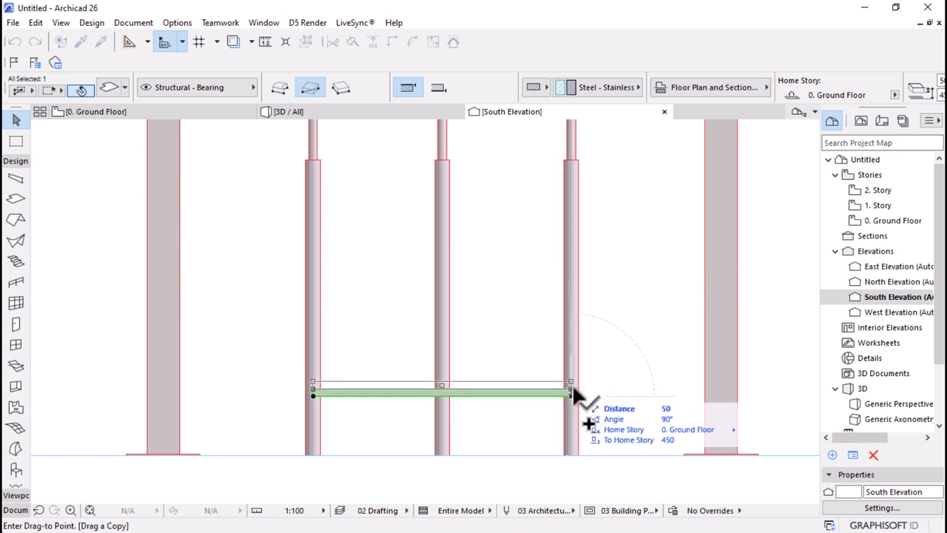
# - Set the copied slab's thickness to 350 mm, consulting the reference image, and raise it 300 mm in the south elevation to stand on the bench
pyautogui.click(139, 112)
pyautogui.scroll(-2, 377, 228)
pyautogui.scroll(-10, 333, 244)
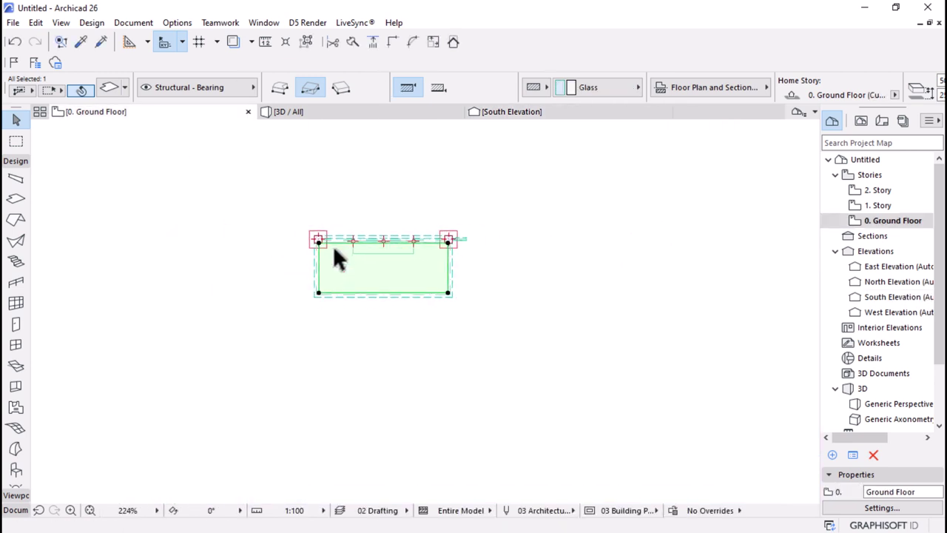
pyautogui.scroll(1, 585, 281)
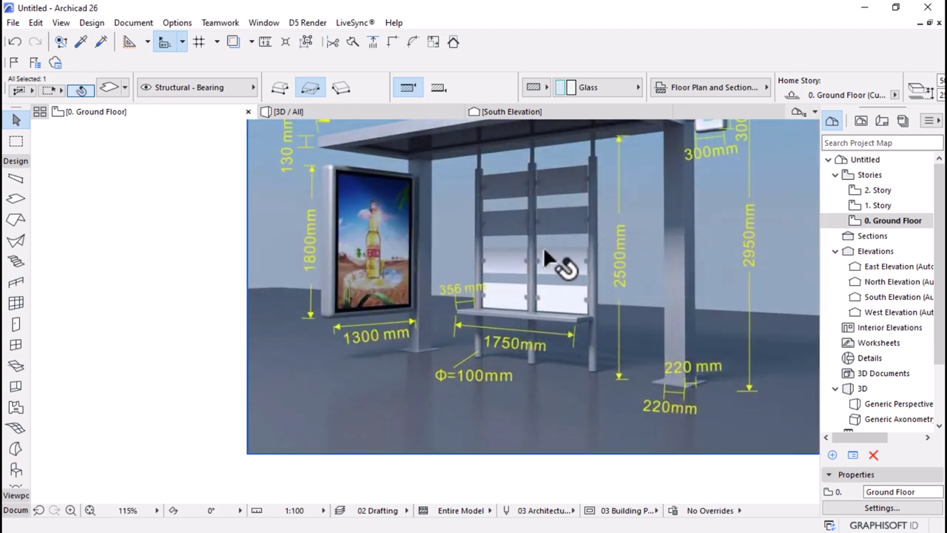
pyautogui.scroll(-4, 571, 323)
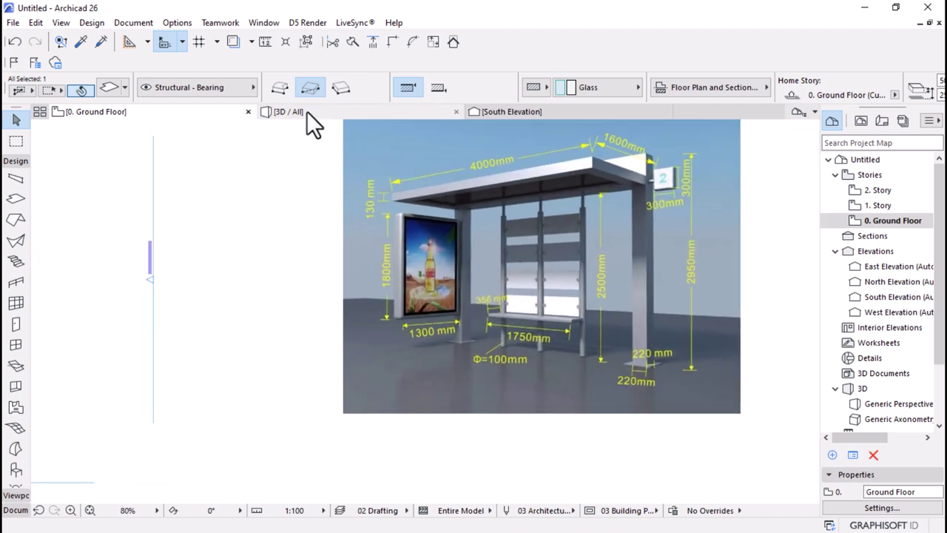
pyautogui.click(550, 112)
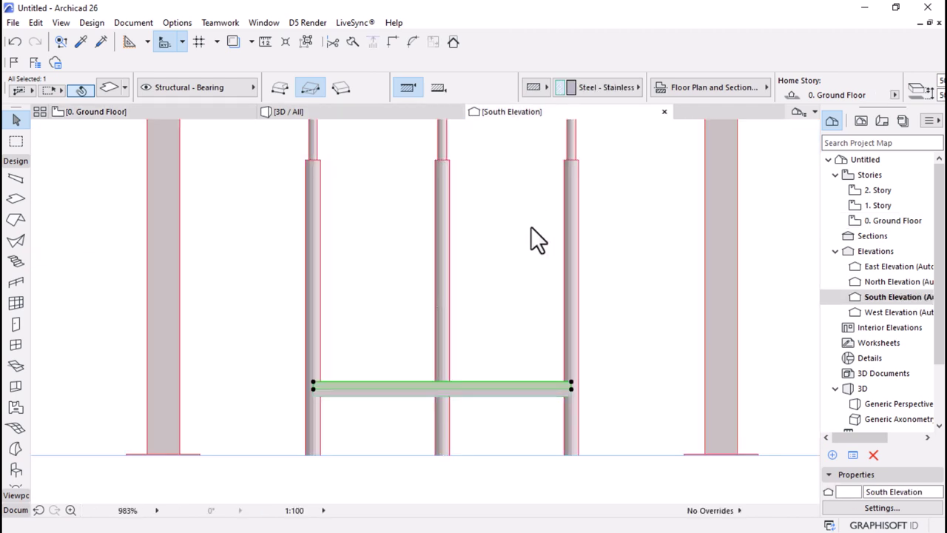
pyautogui.scroll(2, 547, 393)
pyautogui.scroll(-3, 671, 79)
pyautogui.click(675, 79)
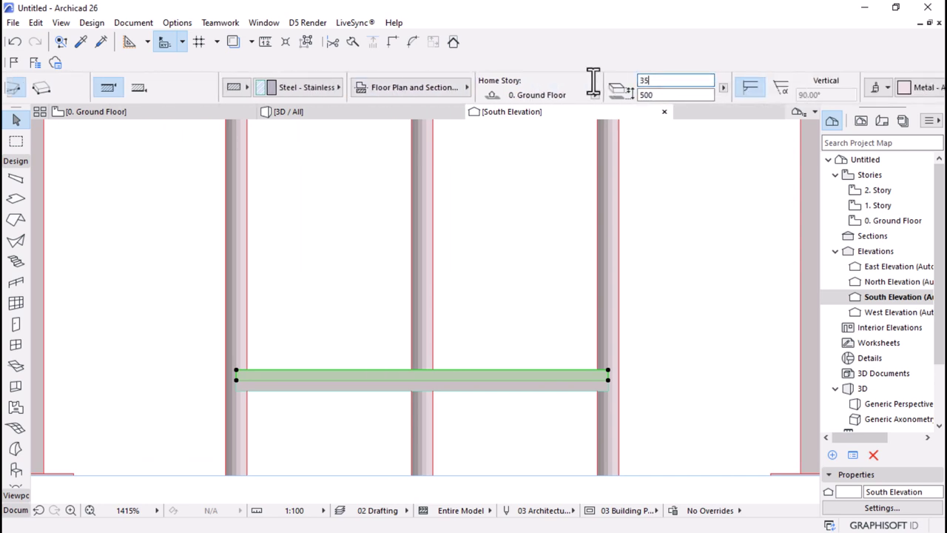
pyautogui.press('Return')
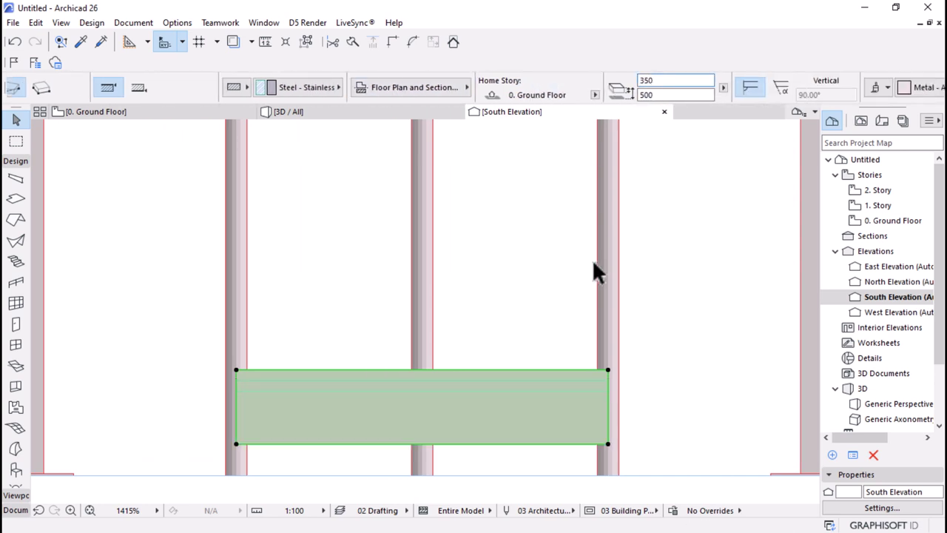
pyautogui.click(607, 443)
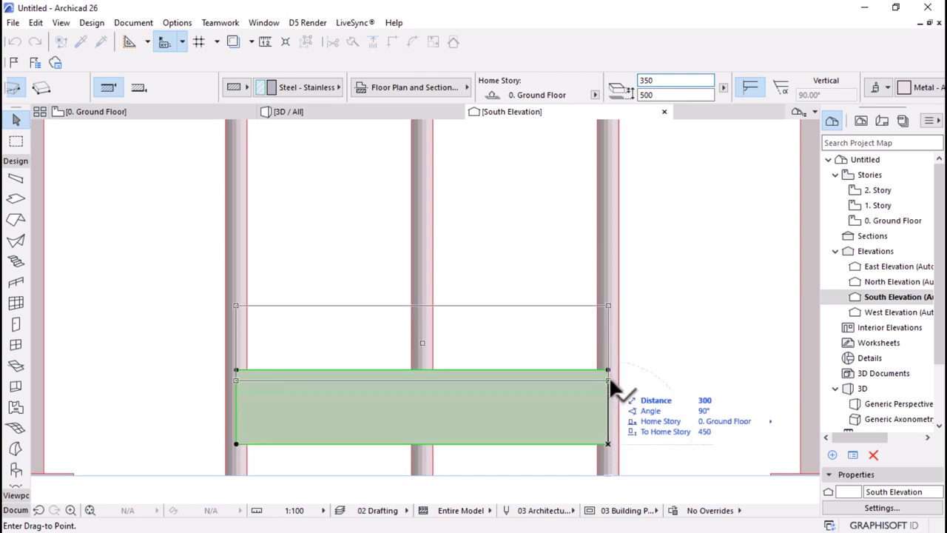
pyautogui.click(609, 374)
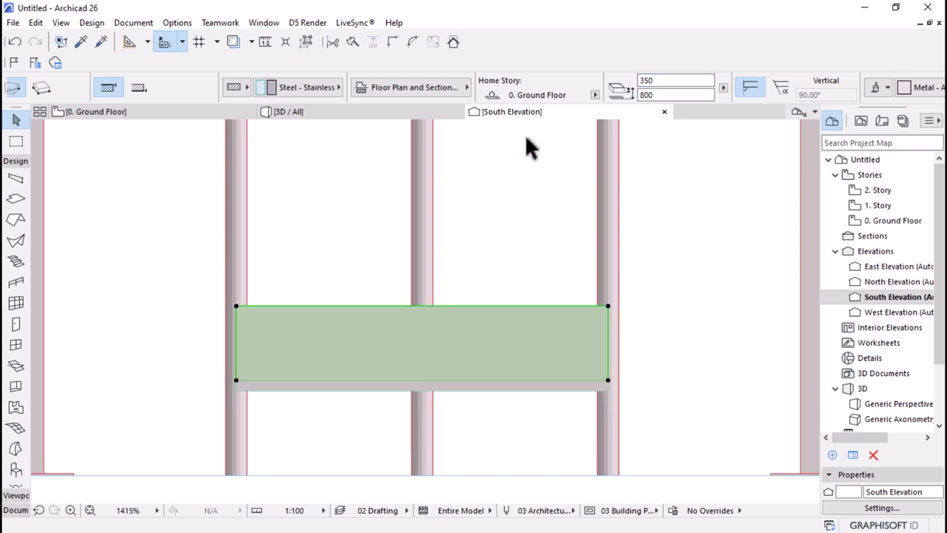
# - In the ground floor plan, offset the copied slab's front edge back towards the posts' centreline to leave a thin backrest panel
pyautogui.click(135, 115)
pyautogui.scroll(10, 567, 275)
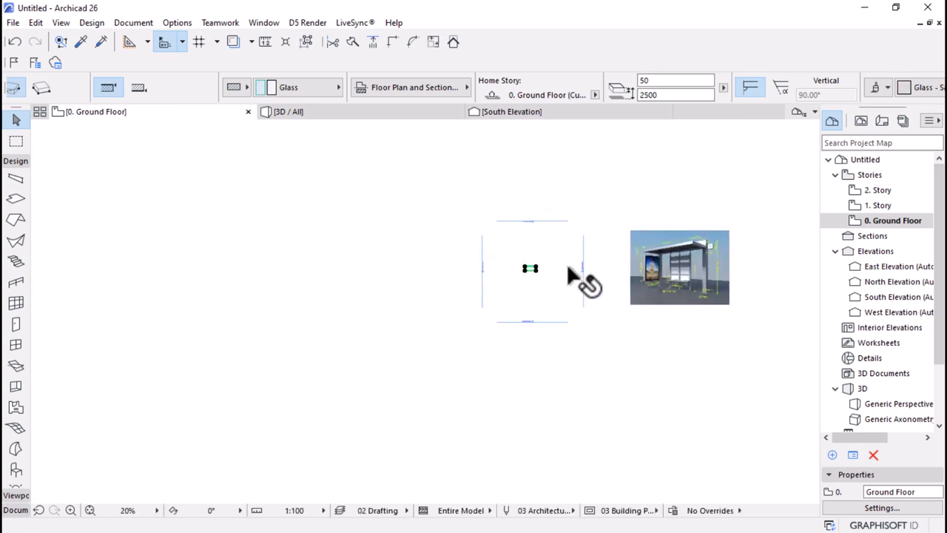
pyautogui.scroll(1, 530, 264)
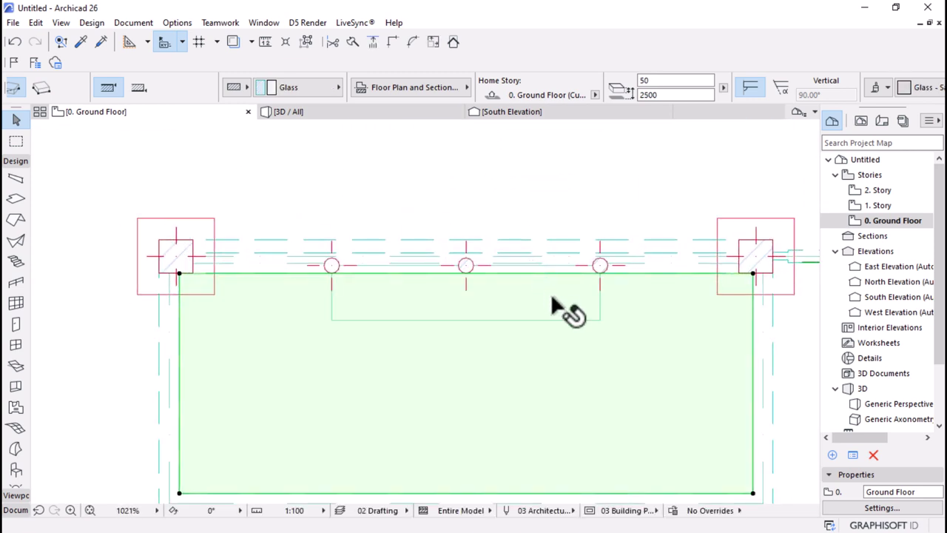
pyautogui.click(548, 319)
pyautogui.click(550, 321)
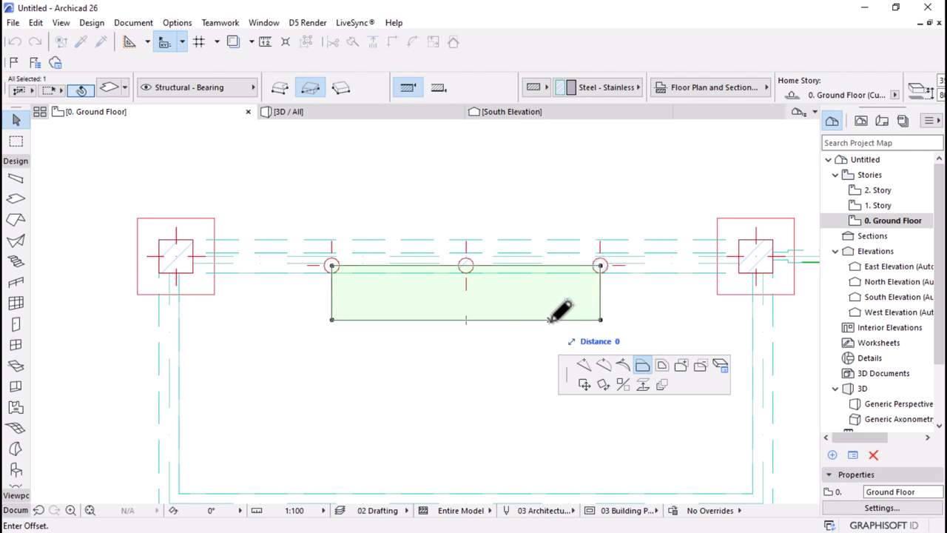
pyautogui.scroll(2, 570, 260)
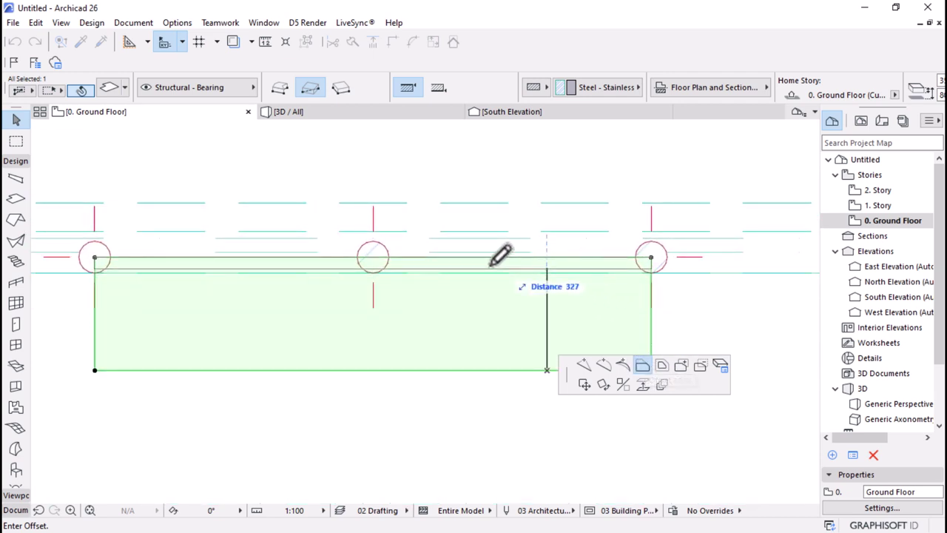
pyautogui.click(416, 263)
pyautogui.scroll(2, 513, 265)
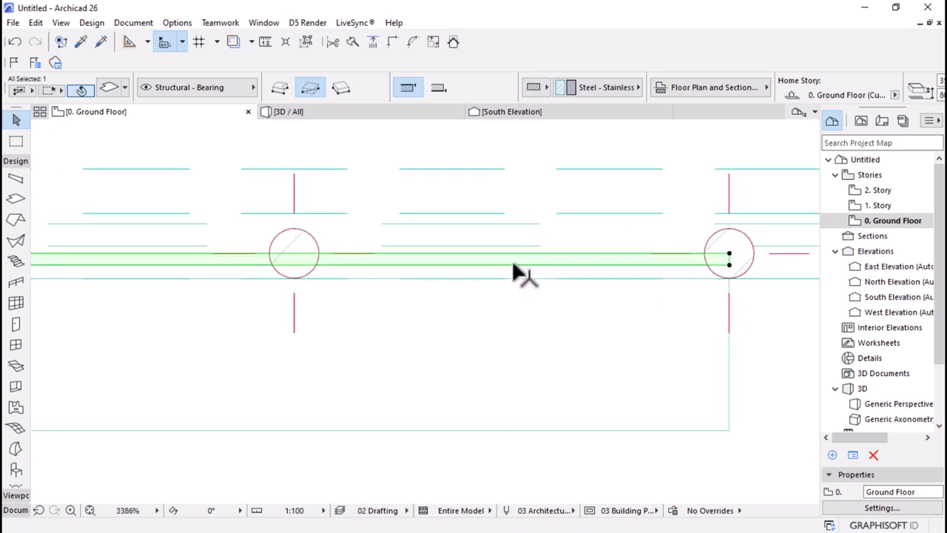
pyautogui.press('Escape')
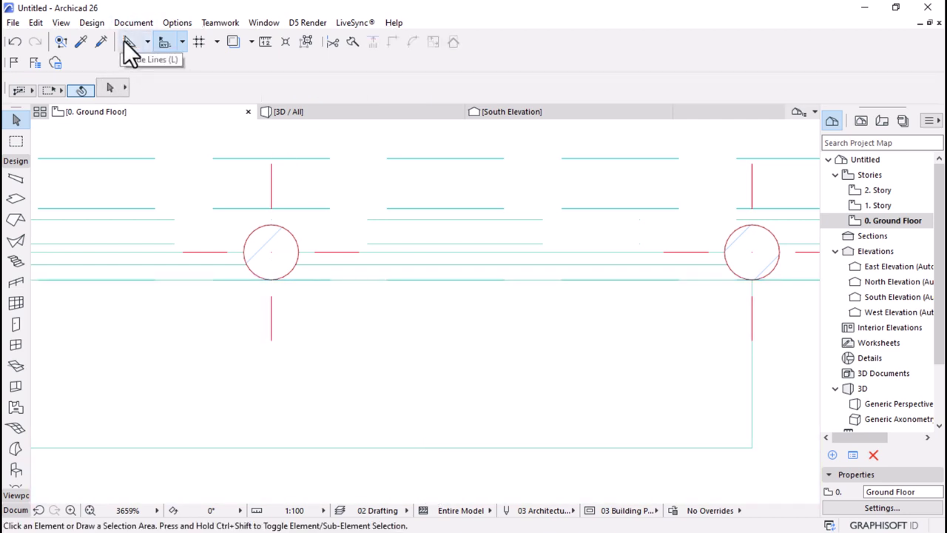
# - Enable guide lines and draw a short guide segment at 90° from the thin frame line just behind the backrest panel
pyautogui.click(126, 42)
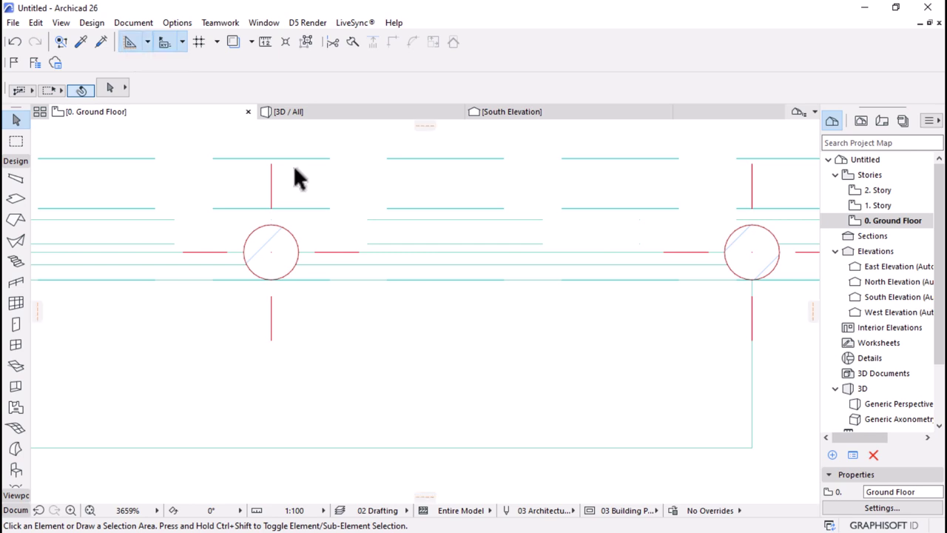
pyautogui.hotkey('alt', 'g')
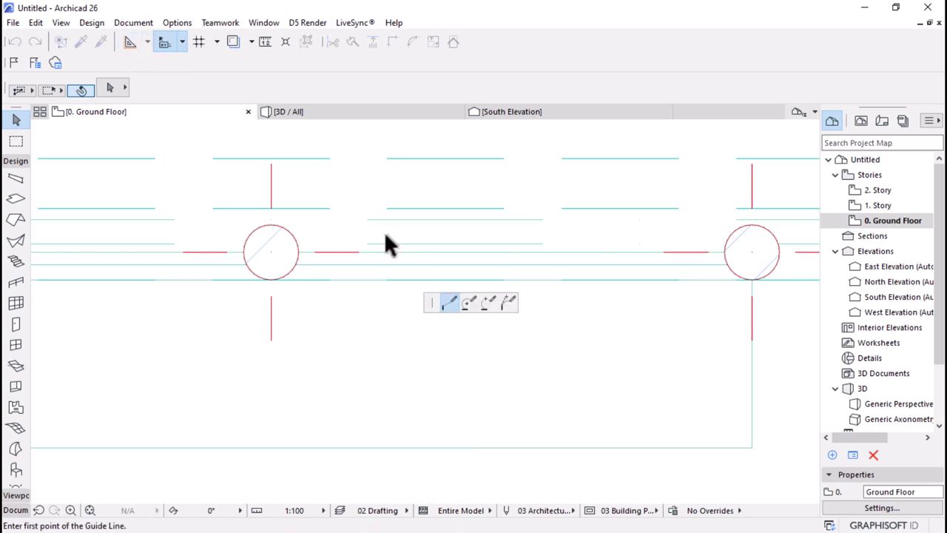
pyautogui.click(466, 252)
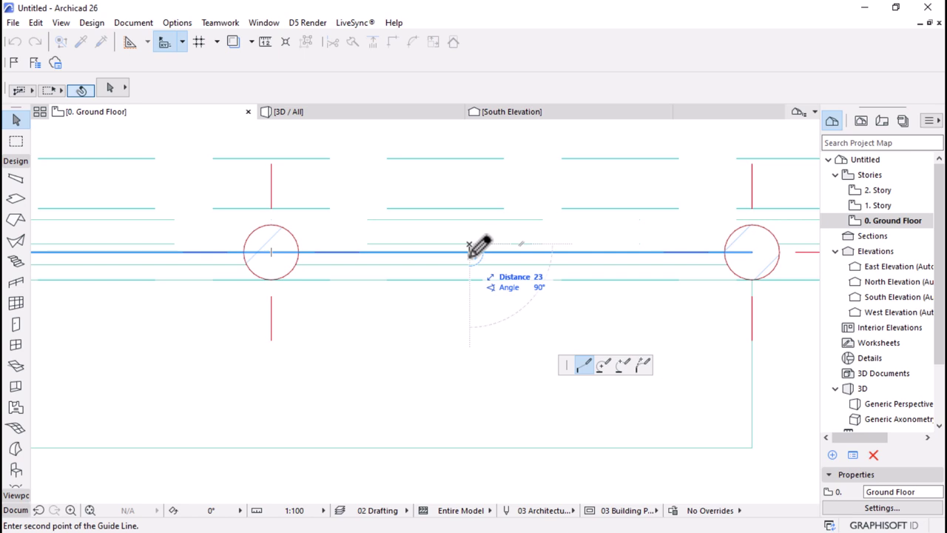
pyautogui.write('2')
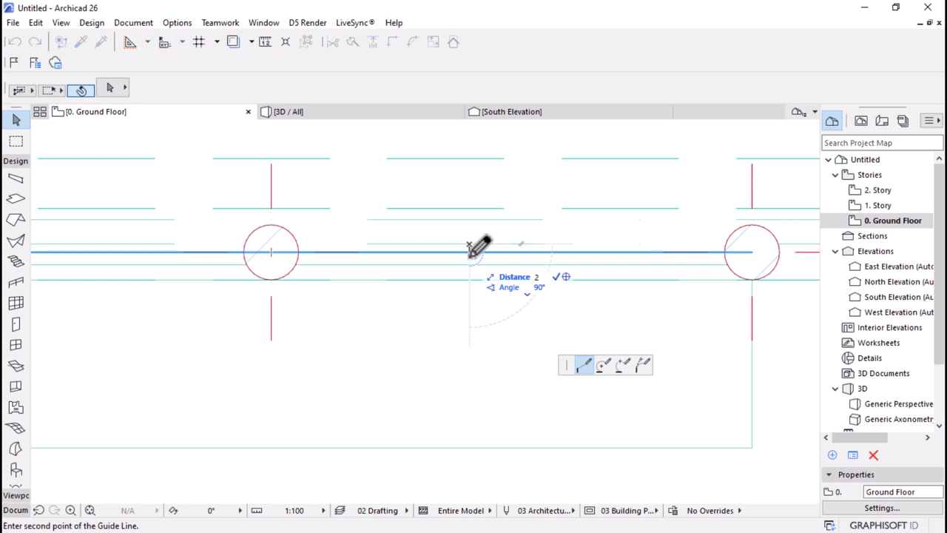
pyautogui.press('Return')
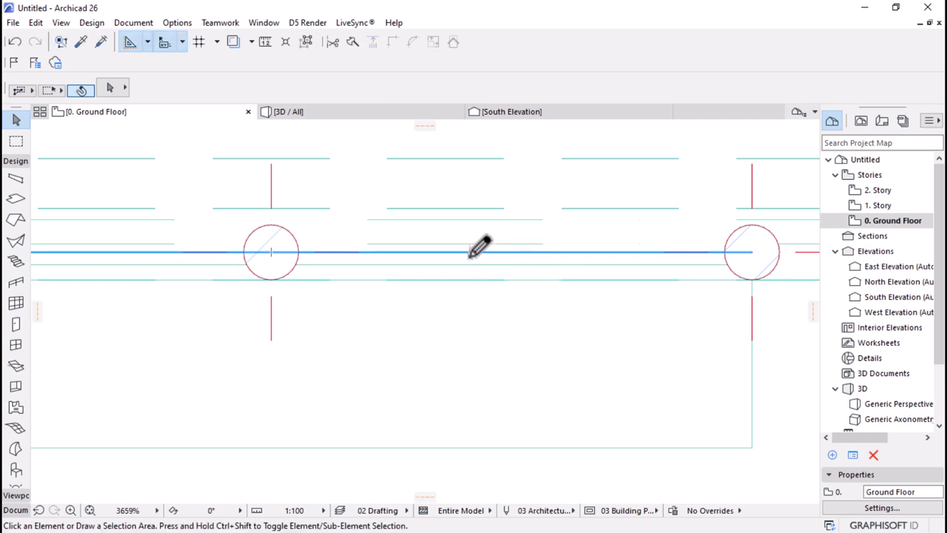
# - Move the backrest panel's rear edge to the guide segment's start and offset its front edge back to the segment's end
pyautogui.scroll(5, 486, 222)
pyautogui.click(481, 319)
pyautogui.click(481, 313)
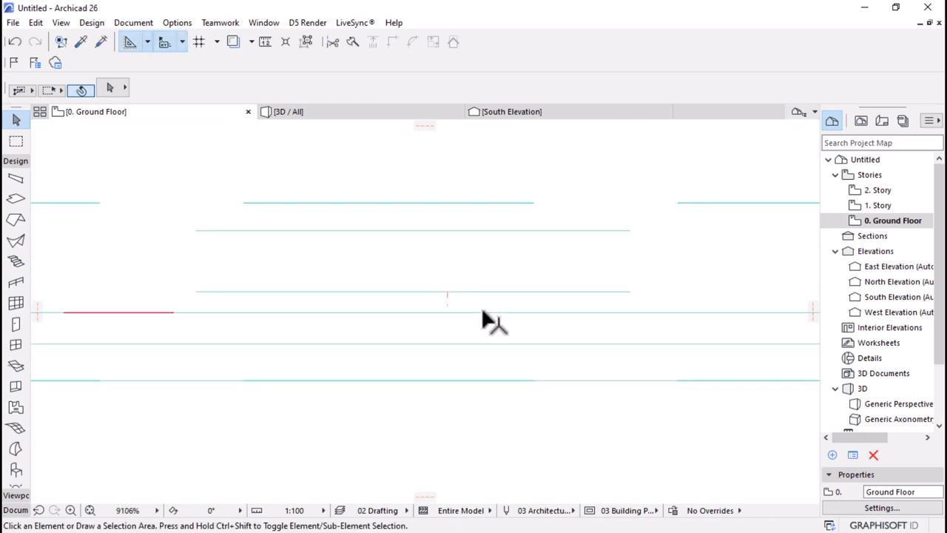
pyautogui.moveTo(456, 314); pyautogui.dragTo(449, 292)
pyautogui.click(447, 288)
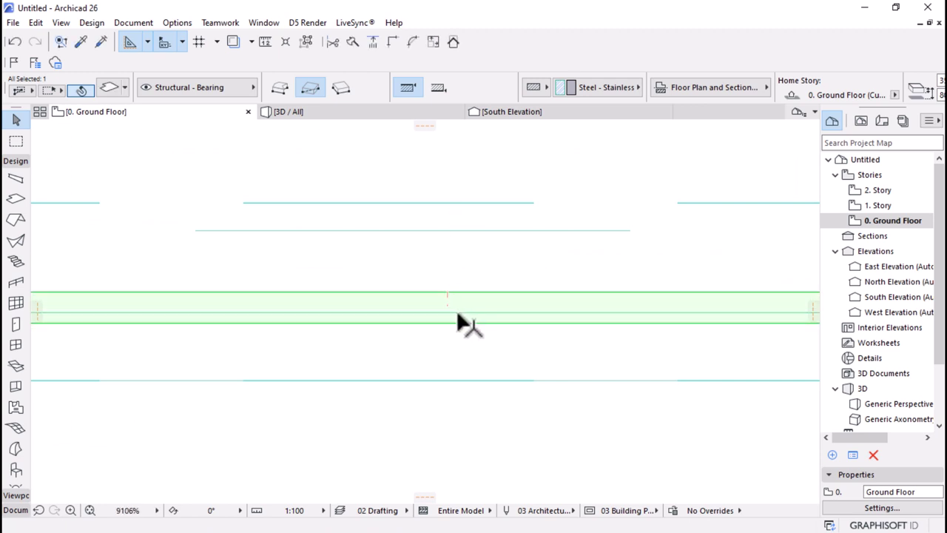
pyautogui.click(456, 319)
pyautogui.click(454, 296)
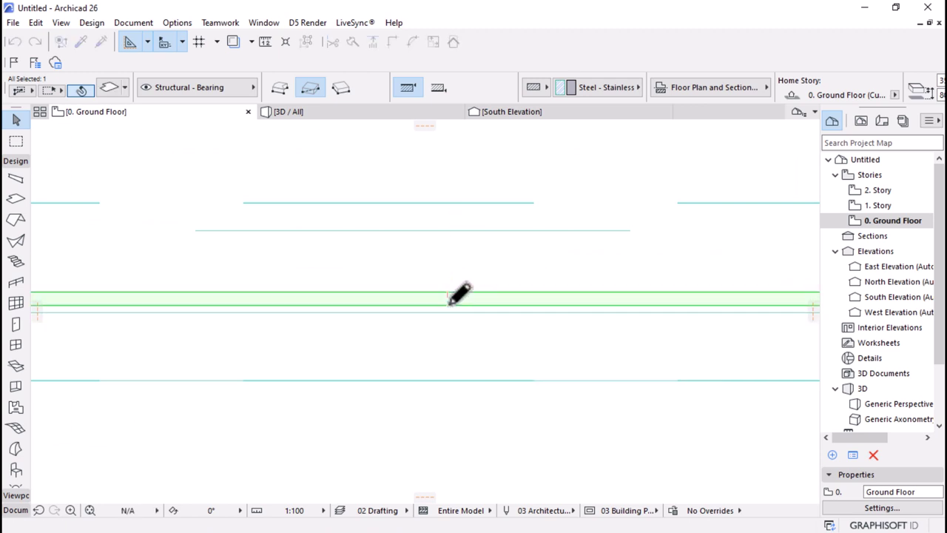
# - Move the backrest panel forward 5 mm from its end edge's midpoint so that it is centred on the round posts' centreline
pyautogui.scroll(-1, 502, 296)
pyautogui.scroll(-4, 502, 288)
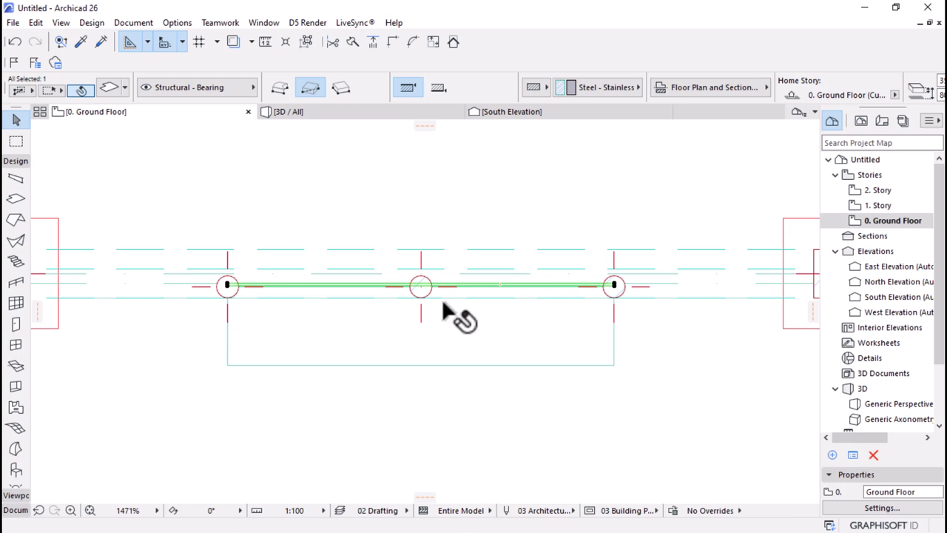
pyautogui.scroll(3, 450, 307)
pyautogui.scroll(-1, 577, 289)
pyautogui.scroll(4, 661, 274)
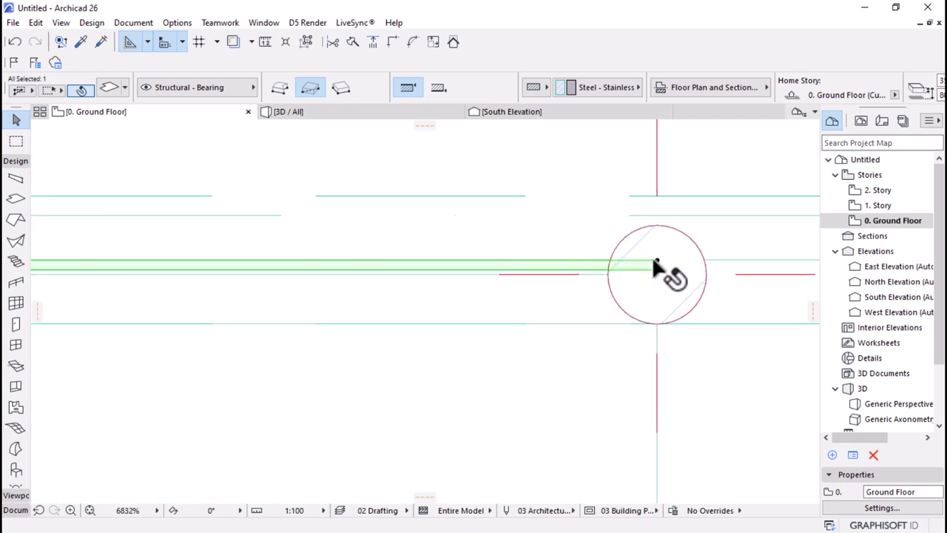
pyautogui.hotkey('ctrl', 'd')
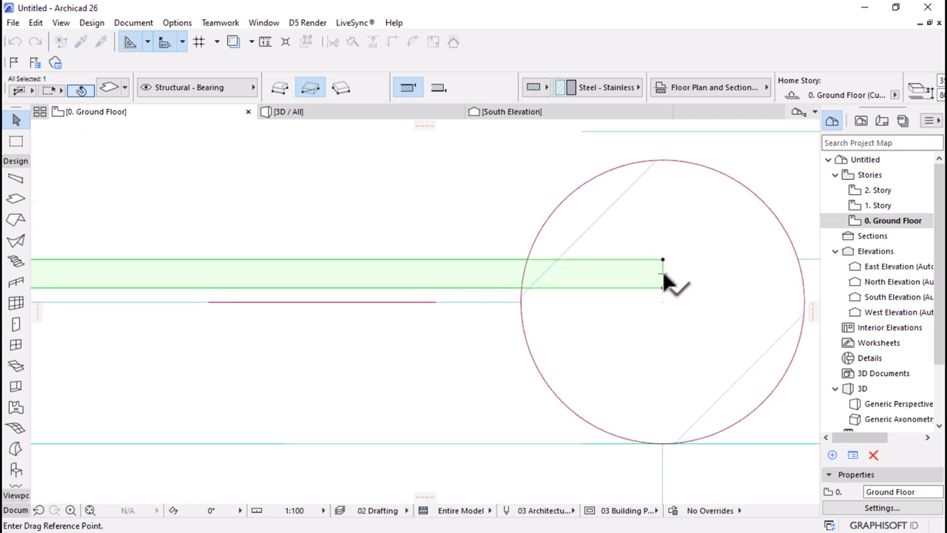
pyautogui.click(663, 271)
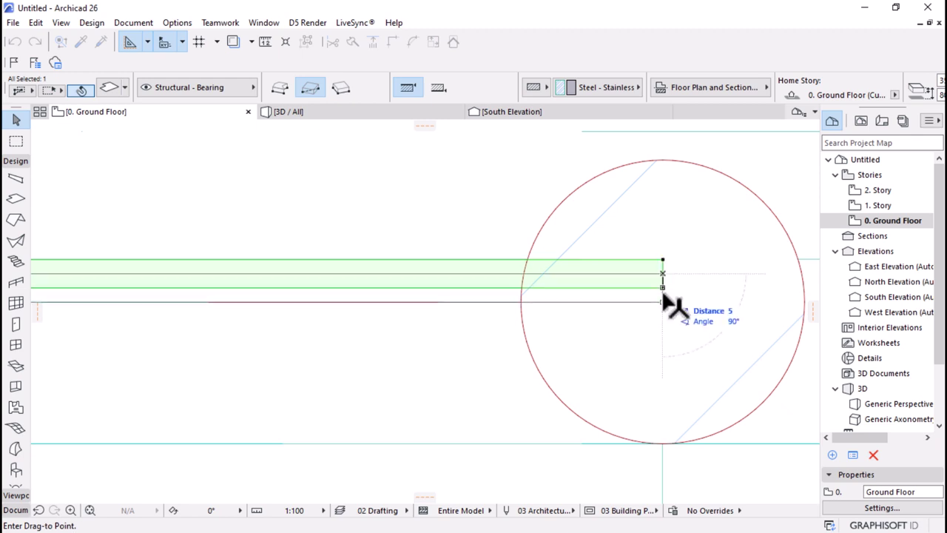
pyautogui.click(663, 299)
pyautogui.scroll(-2, 615, 289)
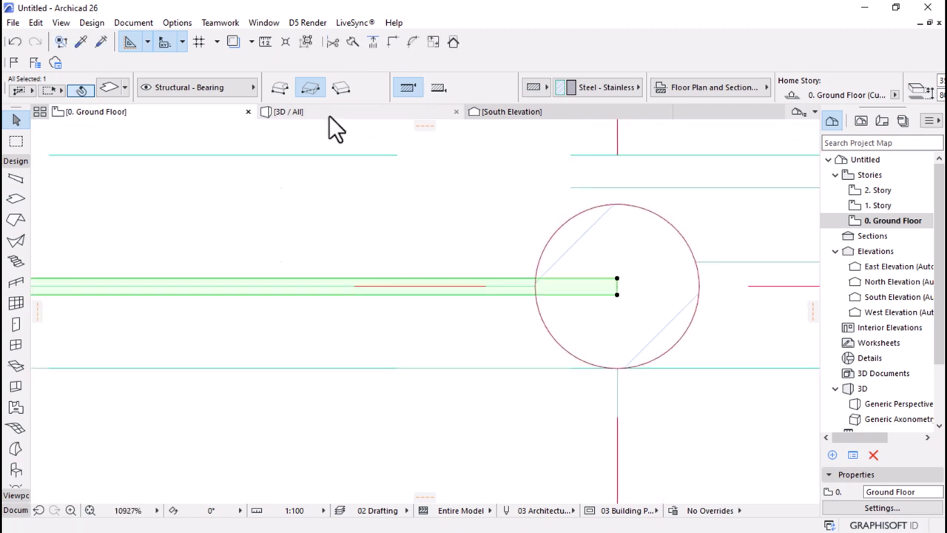
# - Inspect in the 3D view how the backrest panel meets the round posts, and return to the ground floor plan
pyautogui.click(328, 112)
pyautogui.moveTo(412, 315); pyautogui.dragTo(392, 291)
pyautogui.scroll(5, 491, 380)
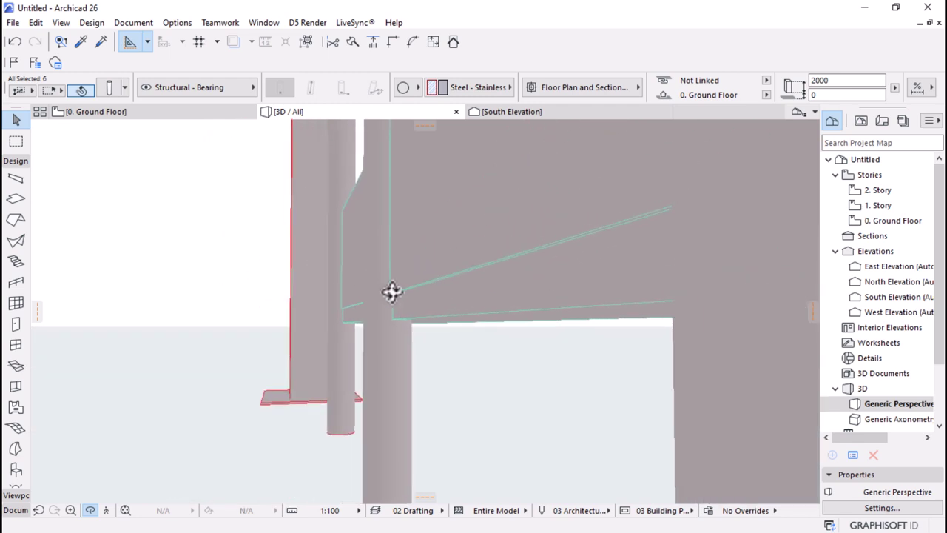
pyautogui.moveTo(334, 264); pyautogui.dragTo(256, 193)
pyautogui.click(190, 112)
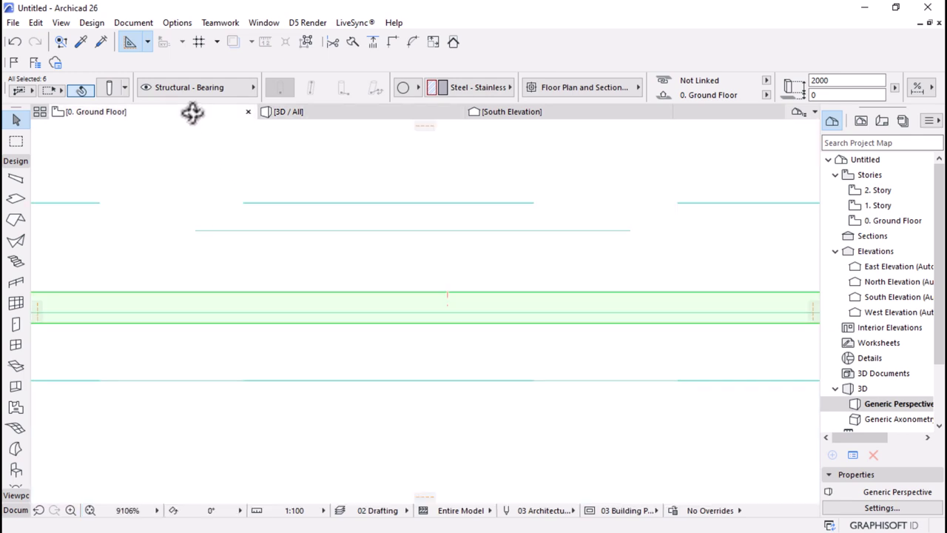
# - Try moving the backrest panel forward to put its rear edge on the posts' centreline, view it in 3D, and undo the move
pyautogui.scroll(-3, 430, 270)
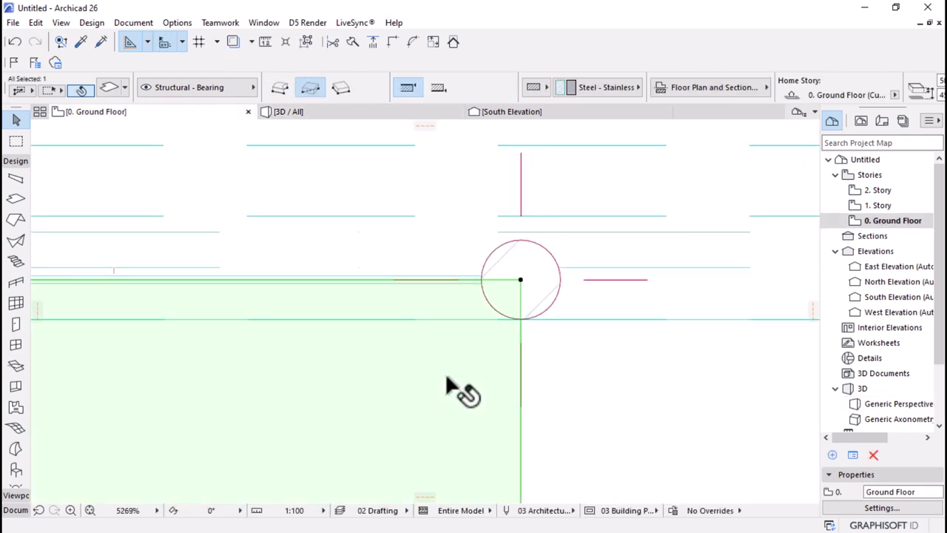
pyautogui.scroll(2, 445, 279)
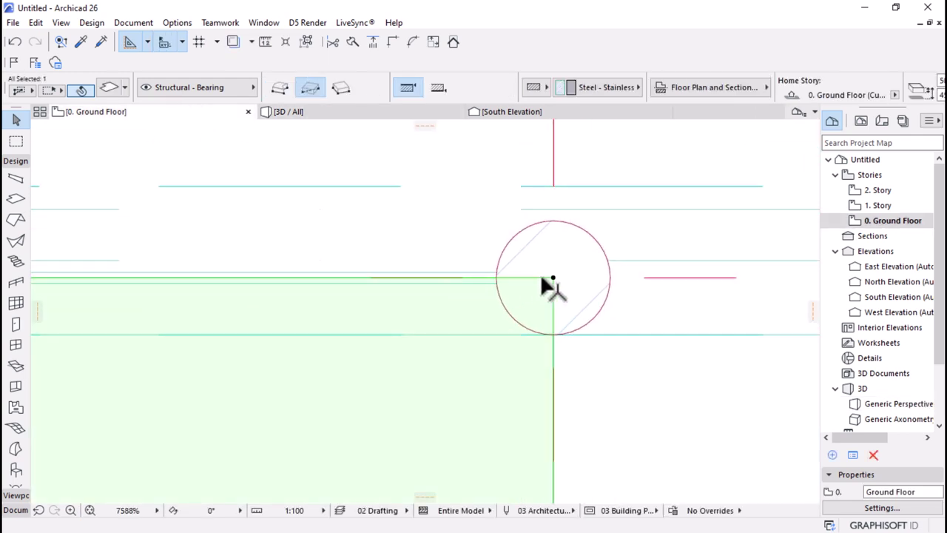
pyautogui.scroll(3, 481, 283)
pyautogui.click(490, 271)
pyautogui.hotkey('ctrl', 'd')
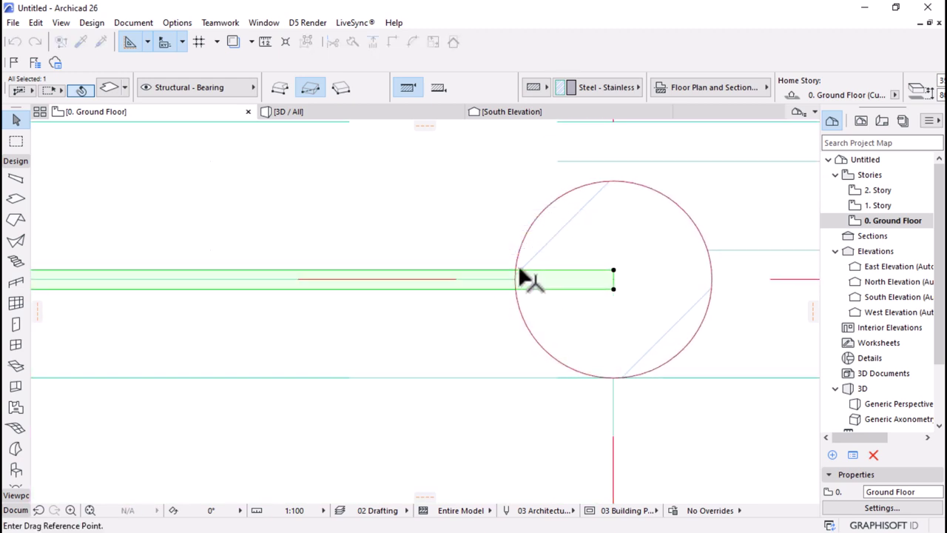
pyautogui.click(494, 264)
pyautogui.click(493, 274)
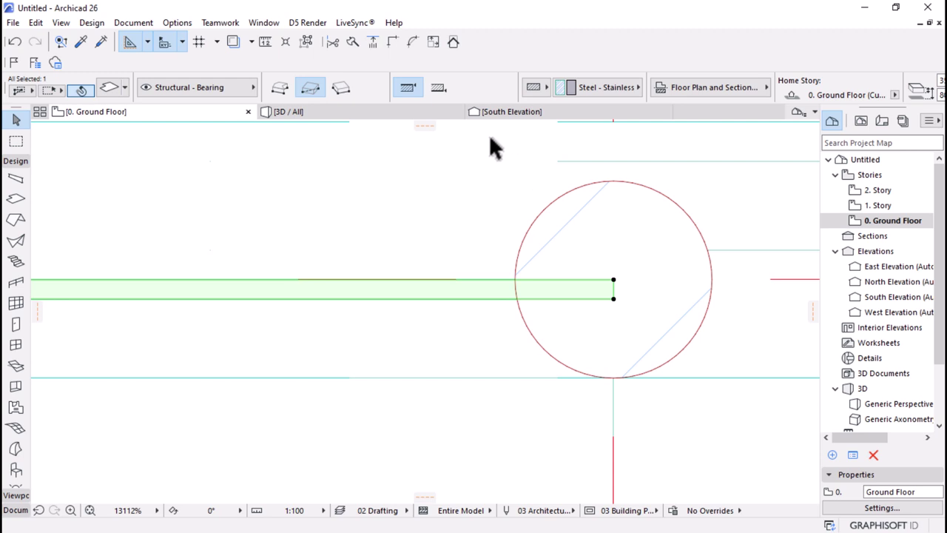
pyautogui.click(394, 111)
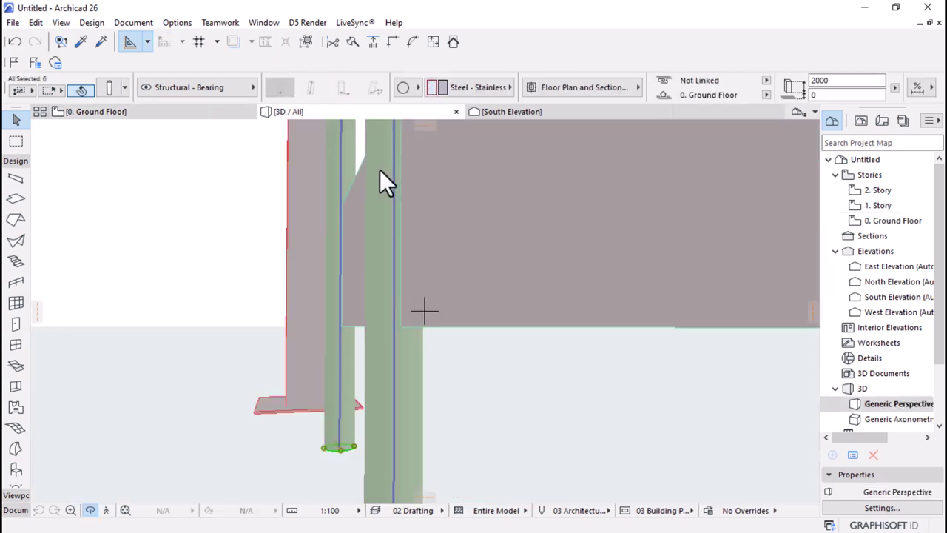
pyautogui.hotkey('ctrl', 'z')
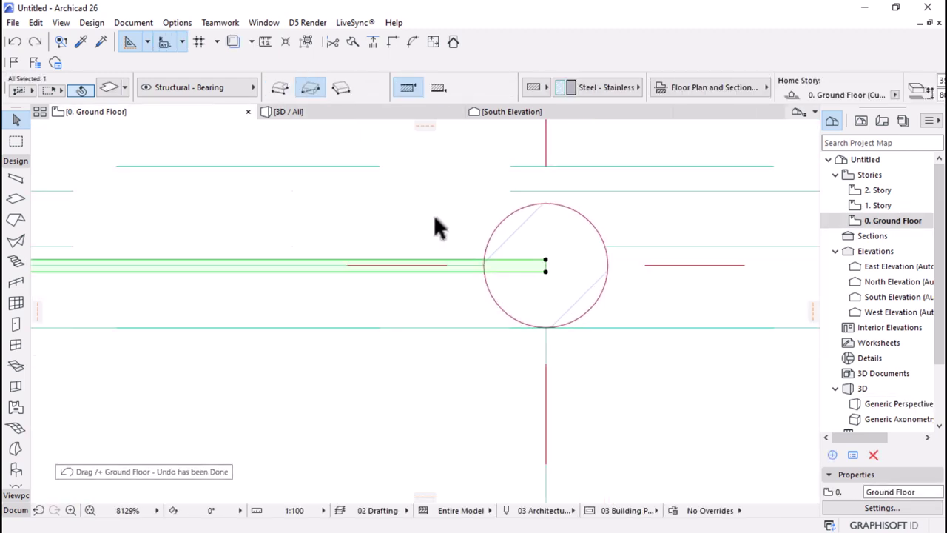
# - Examine the reference image for the gap between bench and lowest backrest panel and the spacing between the panels
pyautogui.scroll(-10, 442, 211)
pyautogui.scroll(-5, 363, 285)
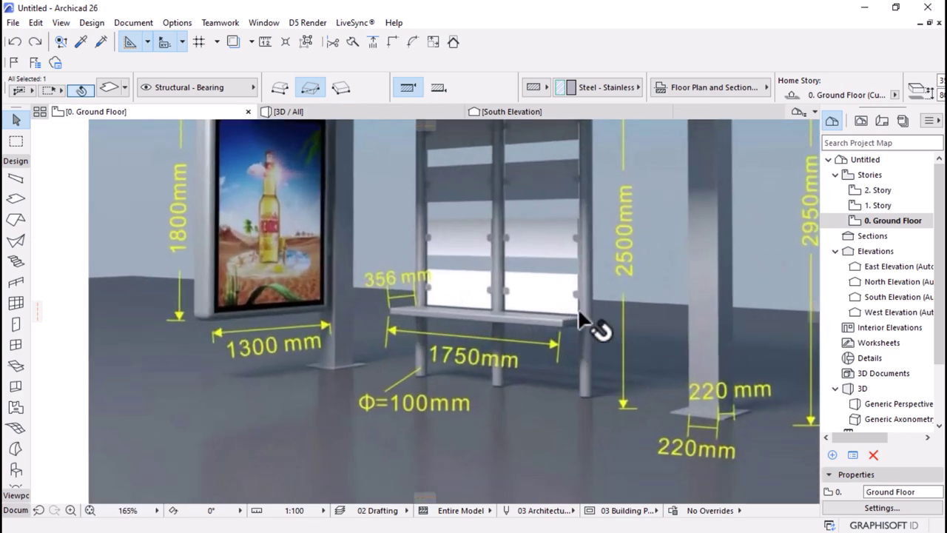
pyautogui.scroll(3, 578, 307)
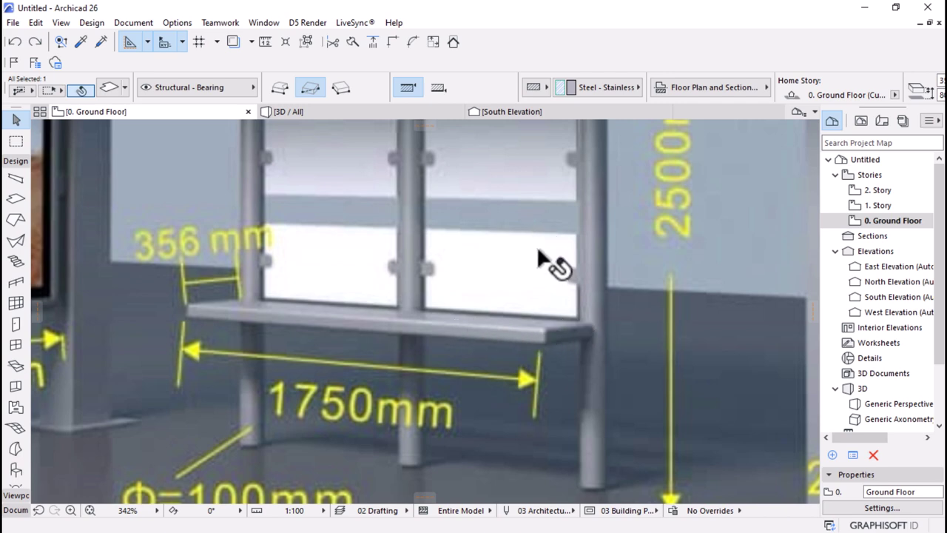
pyautogui.scroll(-2, 539, 335)
pyautogui.scroll(-3, 547, 325)
pyautogui.scroll(6, 570, 338)
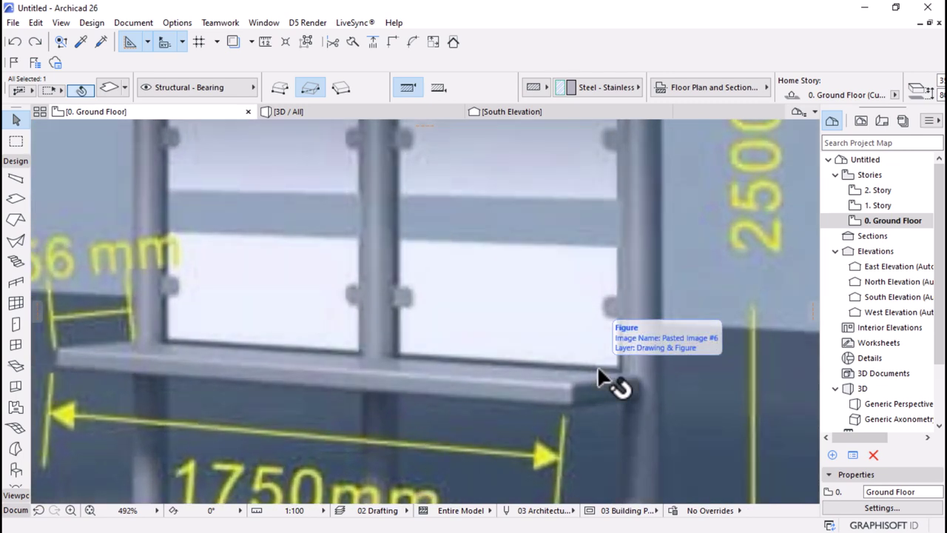
pyautogui.scroll(-1, 597, 370)
pyautogui.scroll(-10, 588, 299)
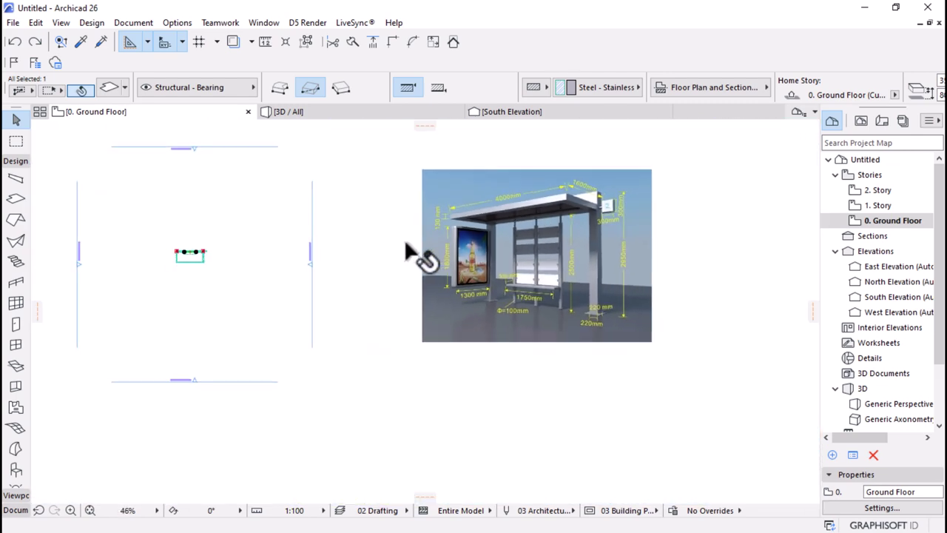
pyautogui.scroll(15, 310, 282)
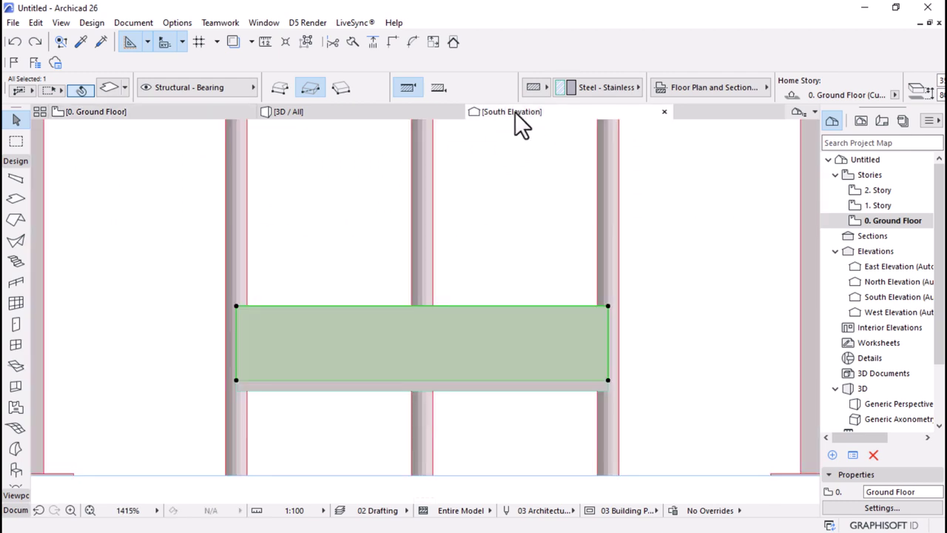
# - In the south elevation, raise the backrest panel's reference plane offset to the home story in small increments to 820 mm
pyautogui.click(515, 112)
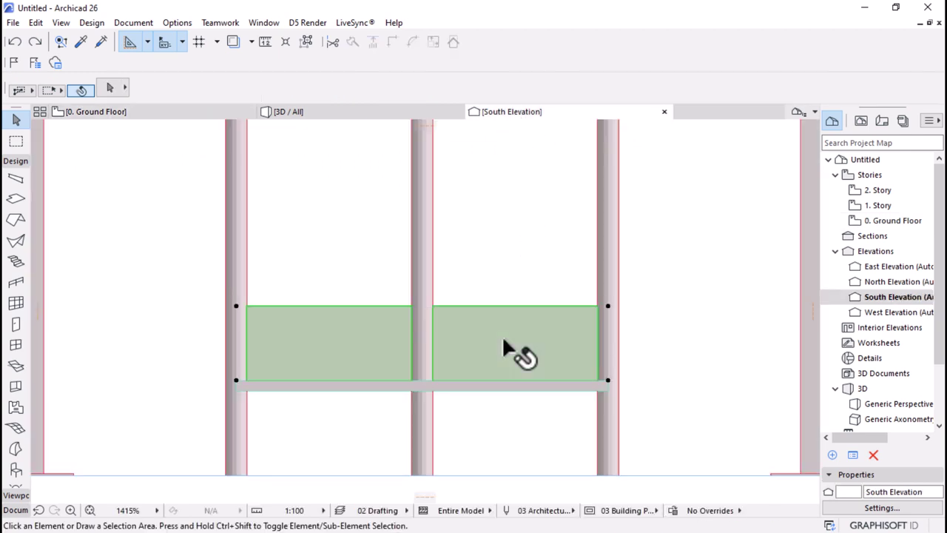
pyautogui.click(510, 342)
pyautogui.hscroll(5, 655, 76)
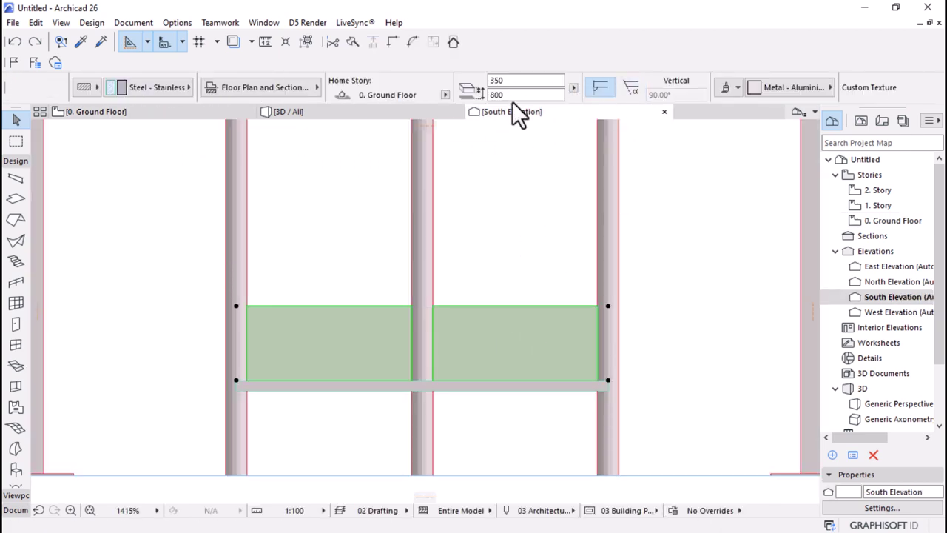
pyautogui.moveTo(499, 94); pyautogui.dragTo(509, 94)
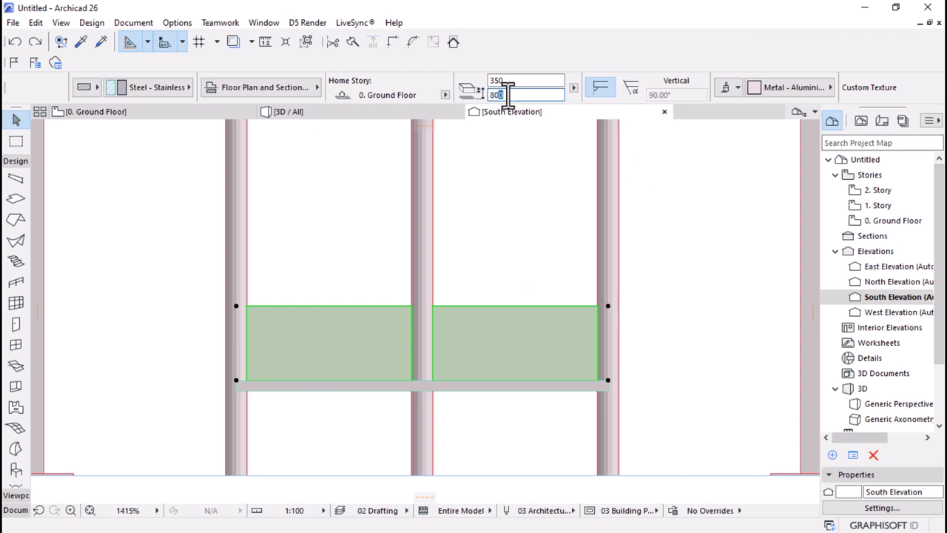
pyautogui.press('Return')
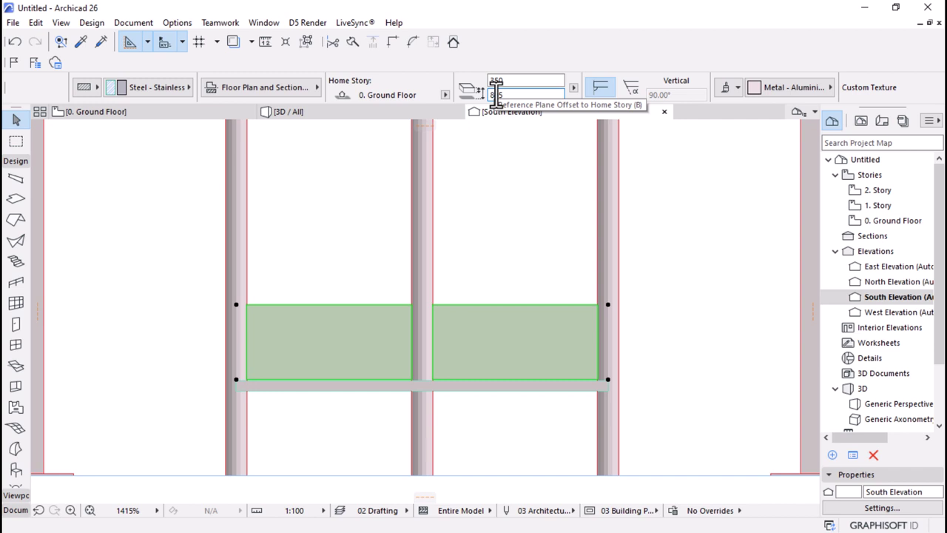
pyautogui.moveTo(494, 94); pyautogui.dragTo(505, 94)
pyautogui.press('Return')
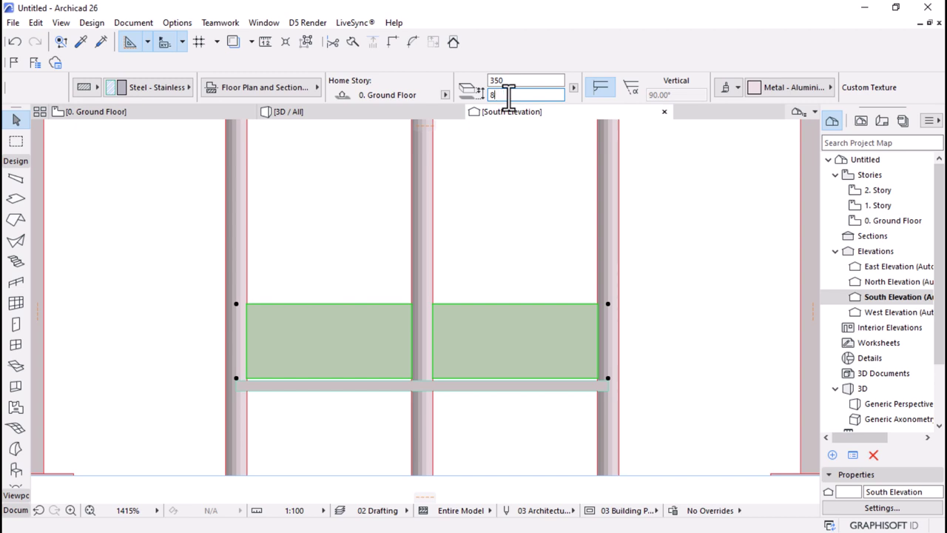
pyautogui.press('Return')
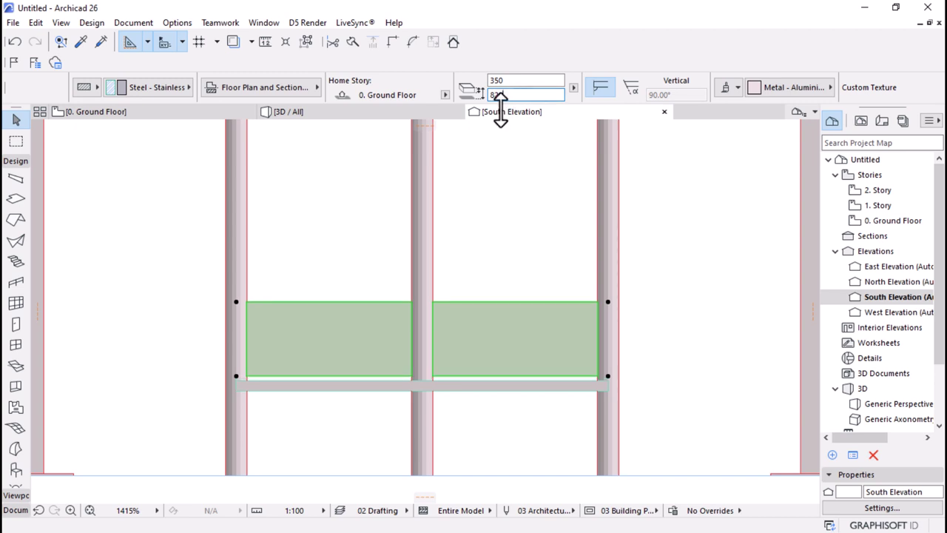
# - Set the backrest panel's reference plane offset to the home story to 830 mm, widening the gap above the bench
pyautogui.scroll(-5, 434, 271)
pyautogui.click(433, 355)
pyautogui.scroll(-2, 474, 306)
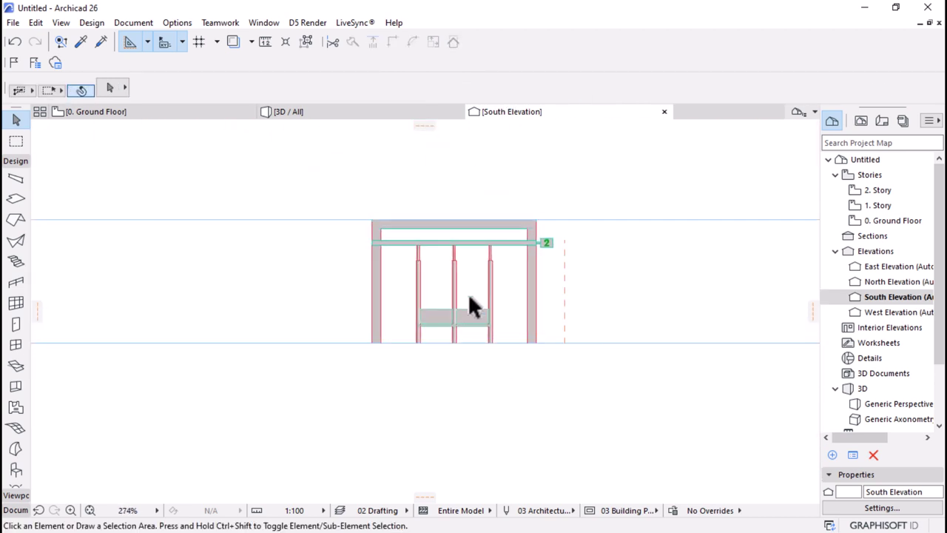
pyautogui.scroll(3, 474, 306)
pyautogui.click(455, 347)
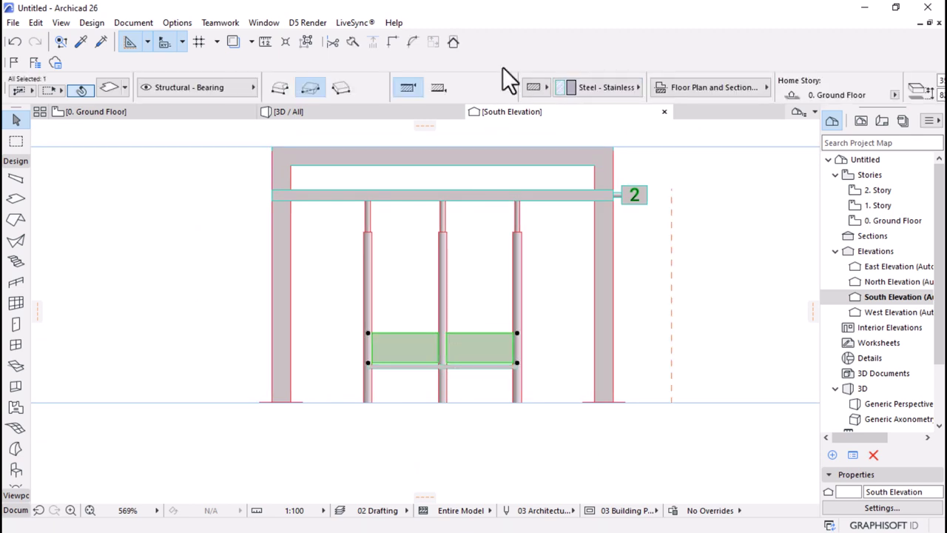
pyautogui.scroll(-5, 506, 77)
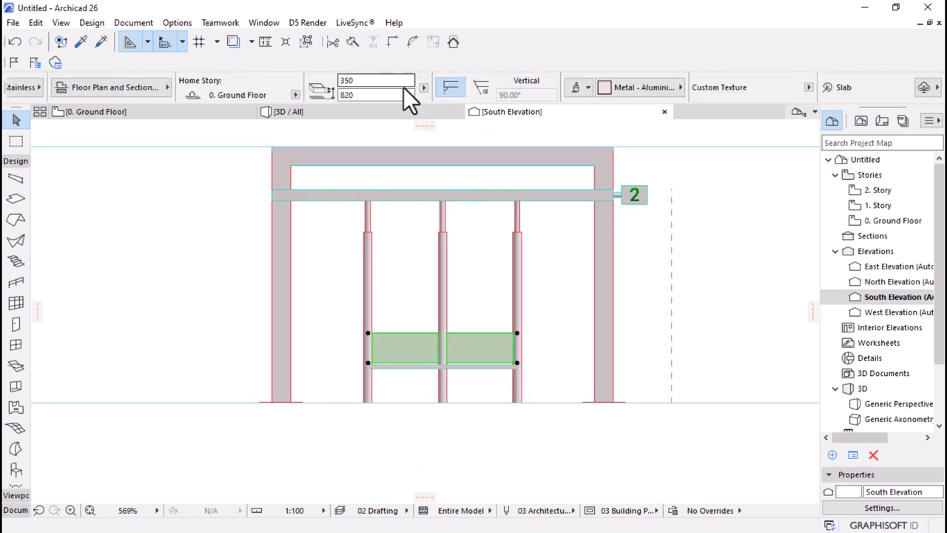
pyautogui.click(366, 95)
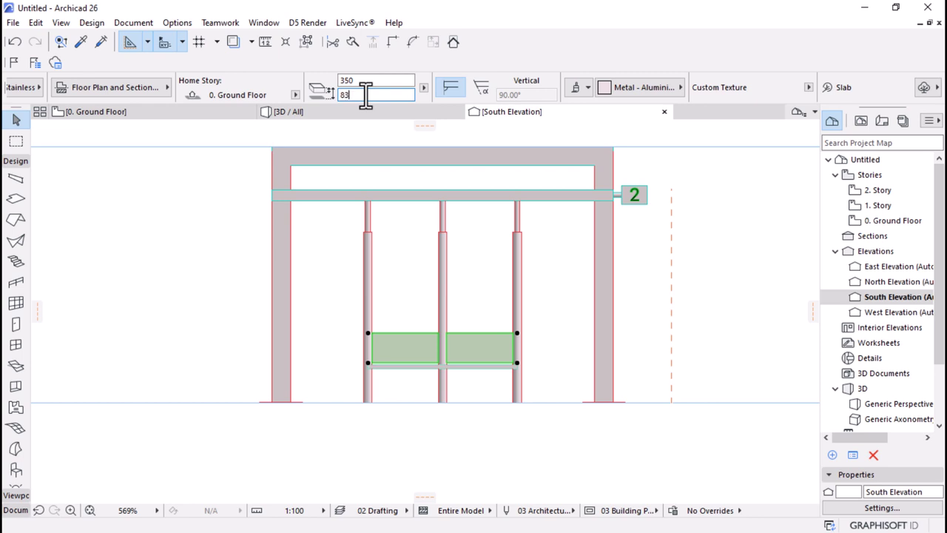
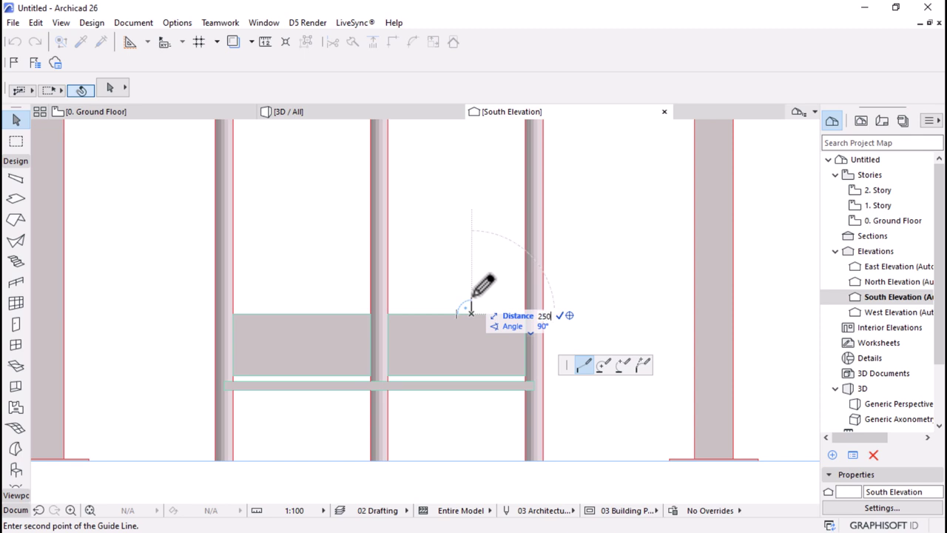
# - Draw two vertical guide segments upwards from the backrest panel's top edge, one 250 mm long and another shorter one at 90°
pyautogui.click(473, 296)
pyautogui.scroll(3, 507, 304)
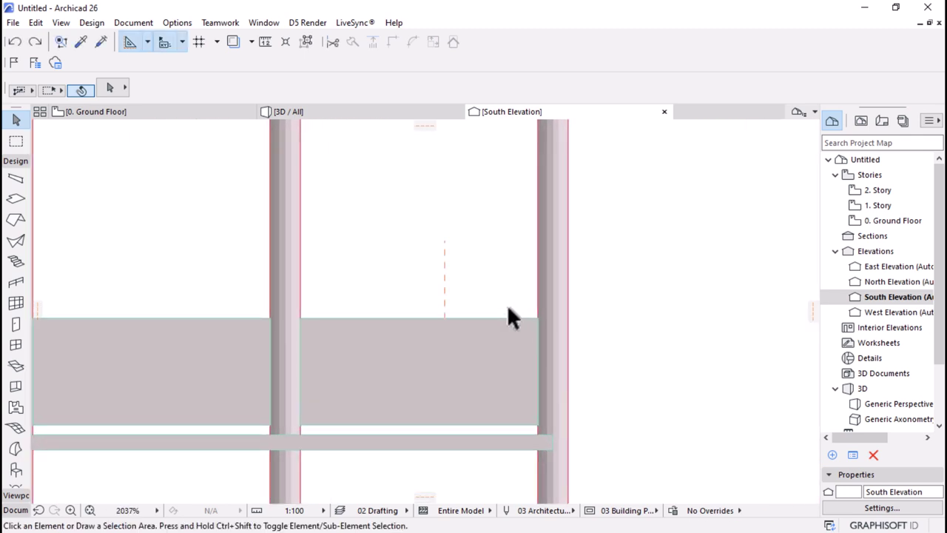
pyautogui.press('g')
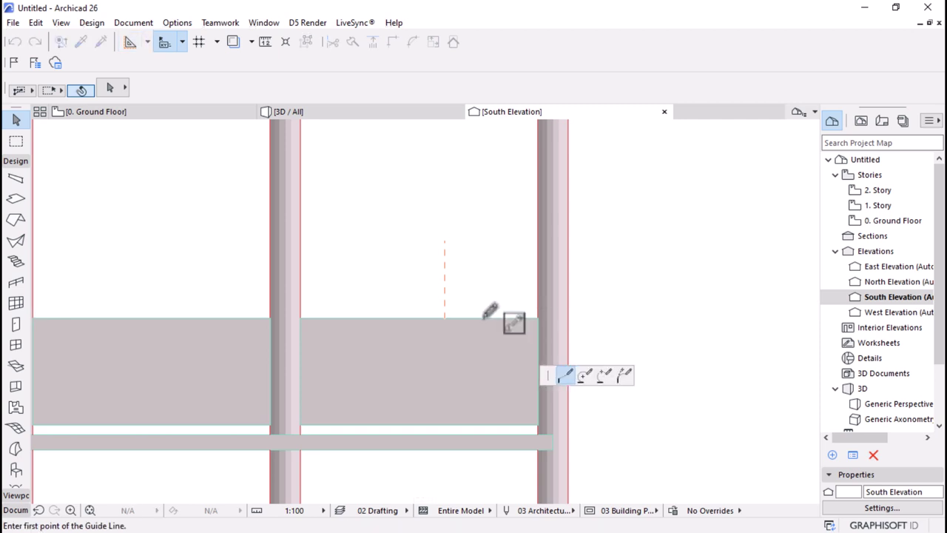
pyautogui.click(393, 317)
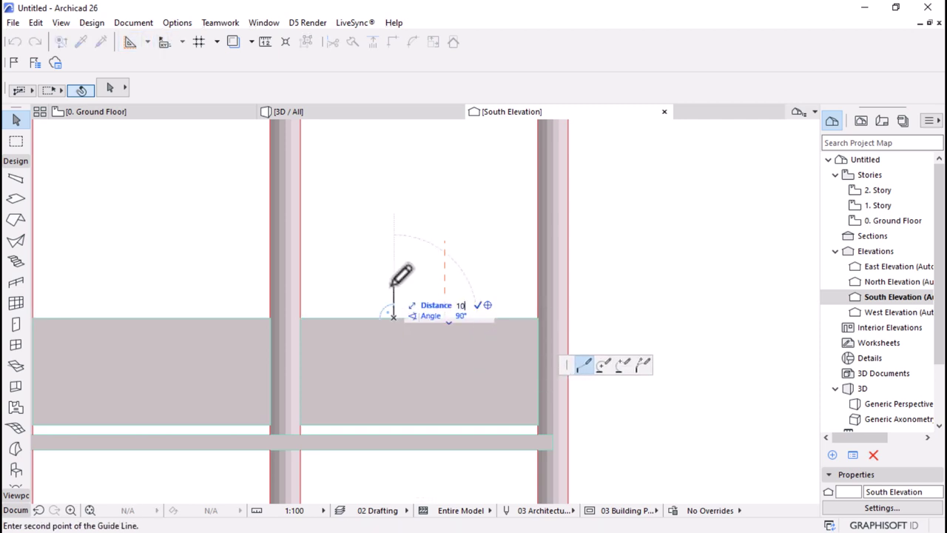
pyautogui.click(394, 285)
# - Multiply the backrest panel upwards into three copies with Increment and Spread, spacing them by the short guide segment above its top edge
pyautogui.scroll(-2, 507, 325)
pyautogui.scroll(-3, 504, 329)
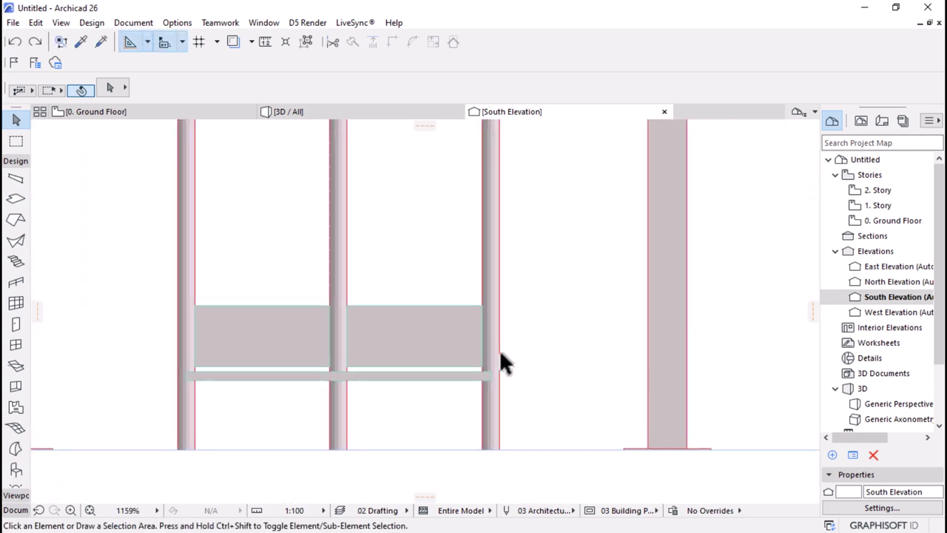
pyautogui.click(425, 344)
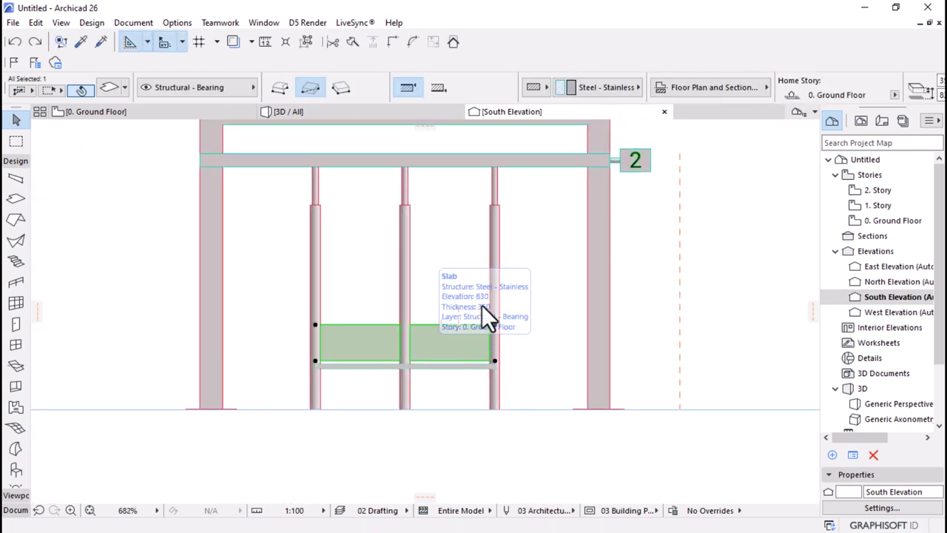
pyautogui.click(495, 360)
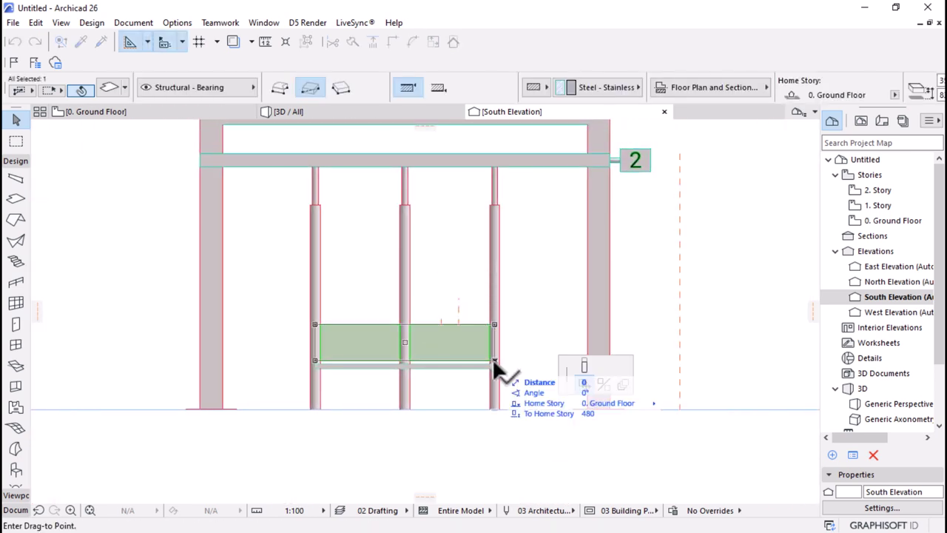
pyautogui.click(623, 384)
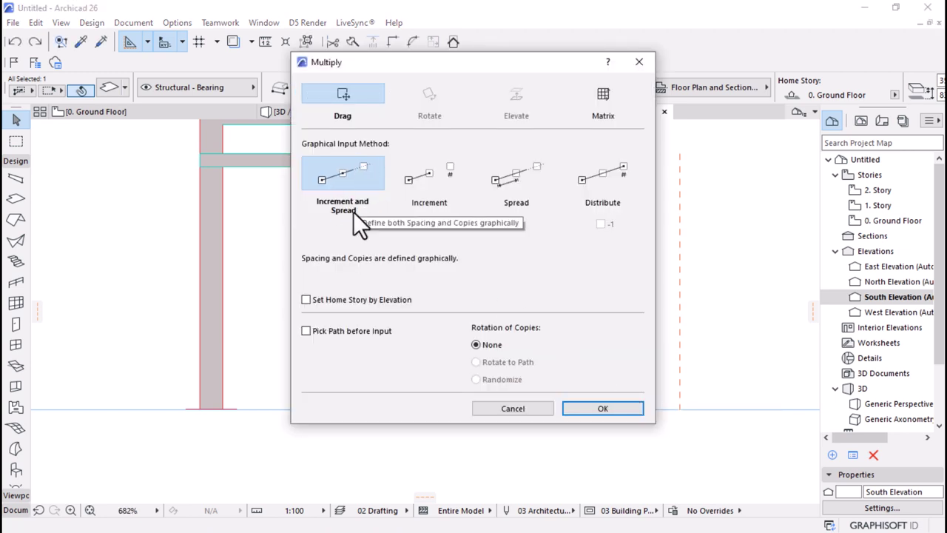
pyautogui.click(592, 410)
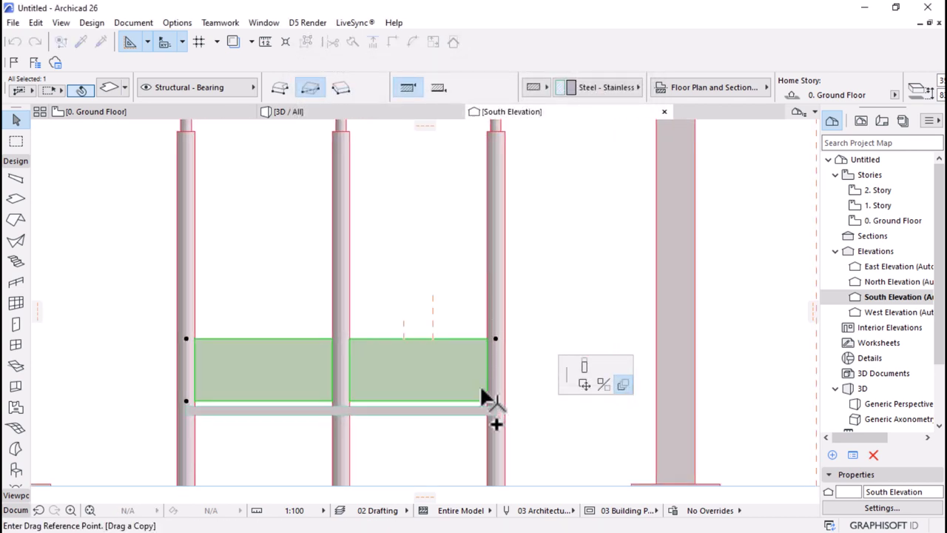
pyautogui.click(391, 400)
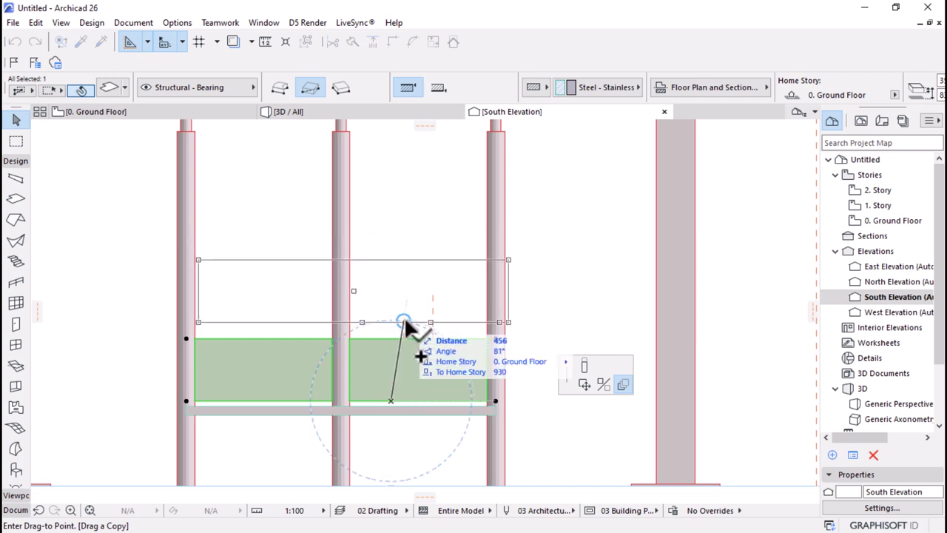
pyautogui.scroll(-3, 390, 475)
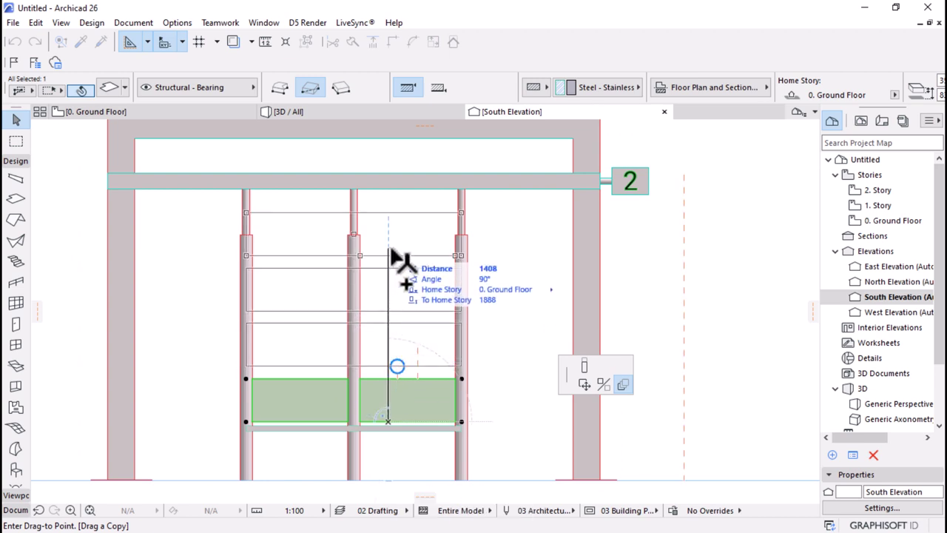
pyautogui.click(391, 253)
pyautogui.scroll(-2, 474, 288)
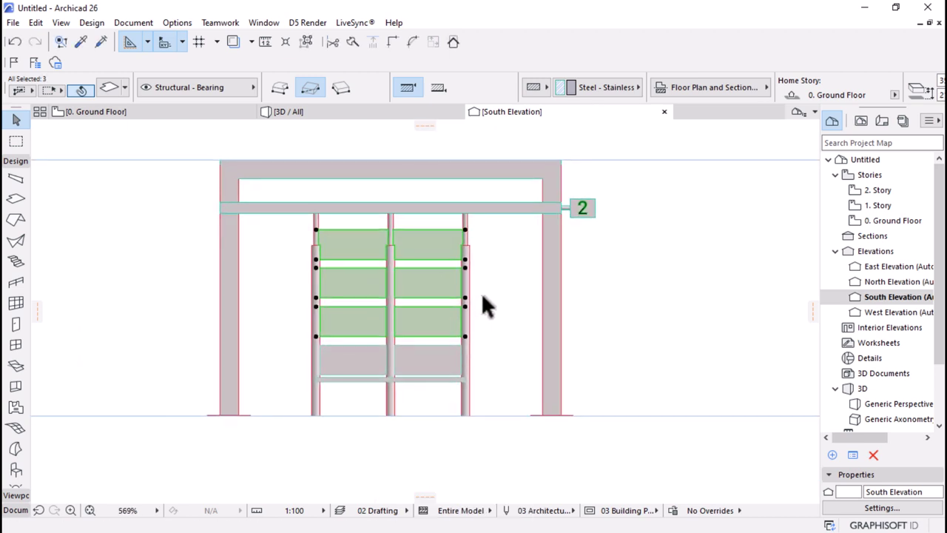
# - Compare the stacked panels' height and the space below the roof beam with the reference image and the 3D view
pyautogui.scroll(3, 410, 251)
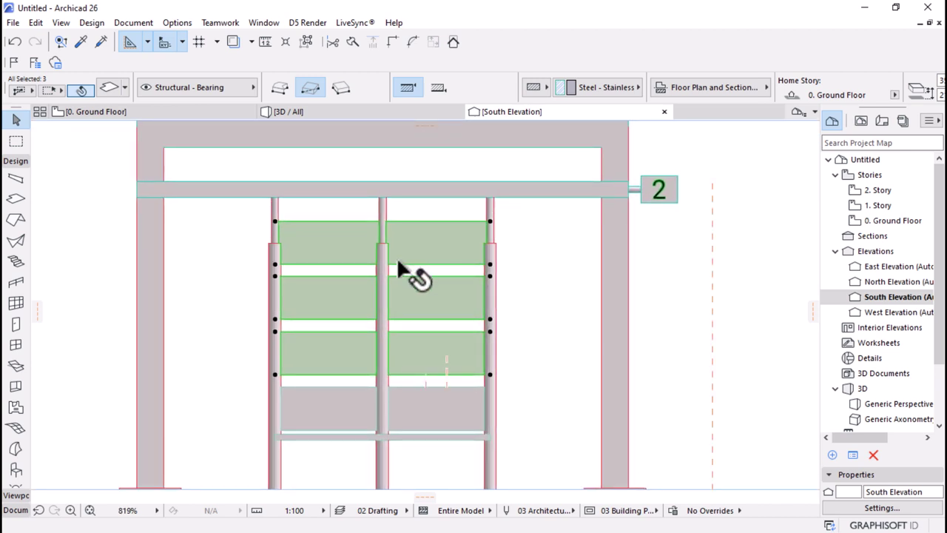
pyautogui.click(379, 206)
pyautogui.press('Escape')
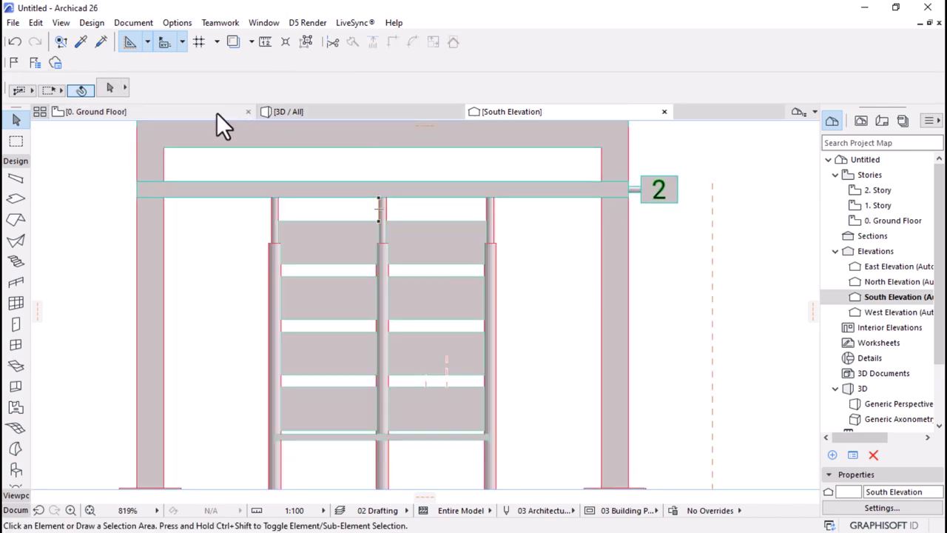
pyautogui.click(207, 113)
pyautogui.click(304, 234)
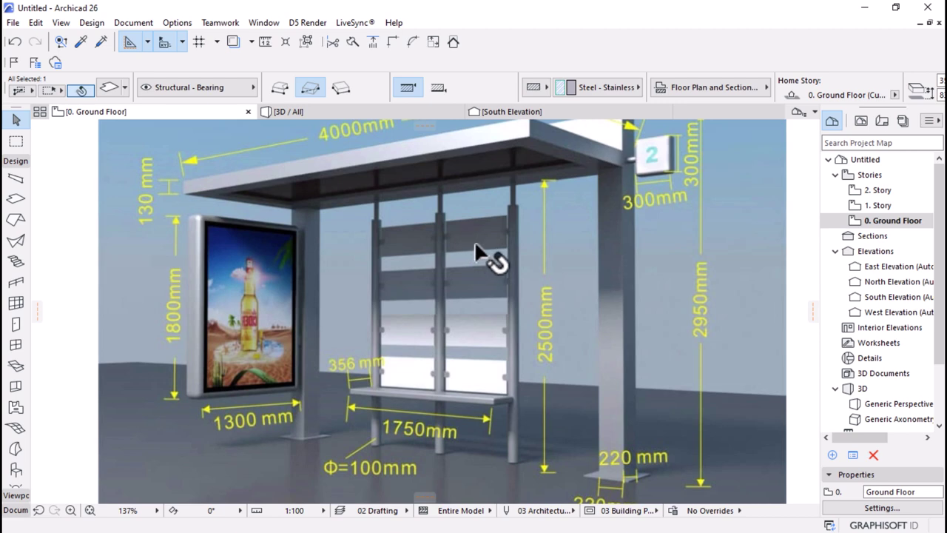
pyautogui.click(292, 111)
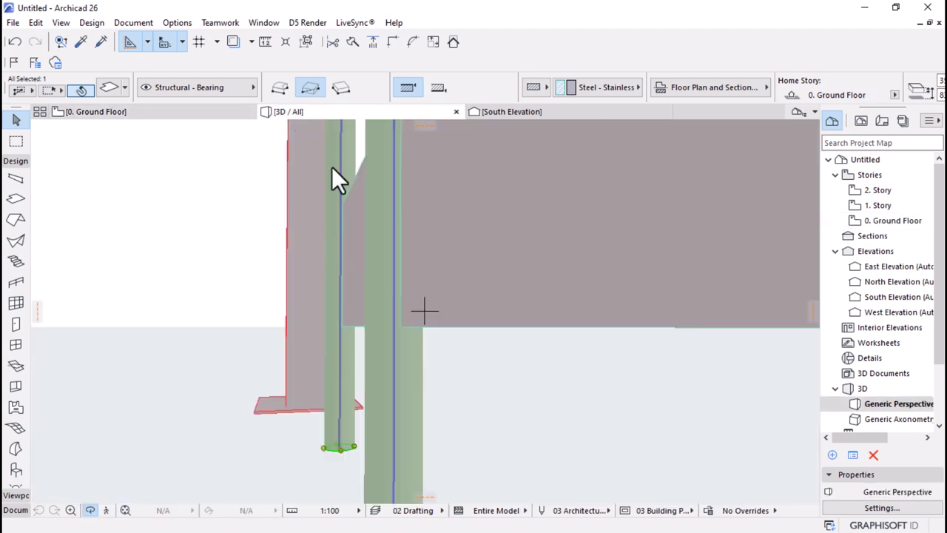
pyautogui.hotkey('ctrl', 'a')
pyautogui.scroll(-5, 332, 268)
pyautogui.keyDown('shift'); pyautogui.moveTo(348, 313); pyautogui.dragTo(323, 334, button='middle'); pyautogui.keyUp('shift')
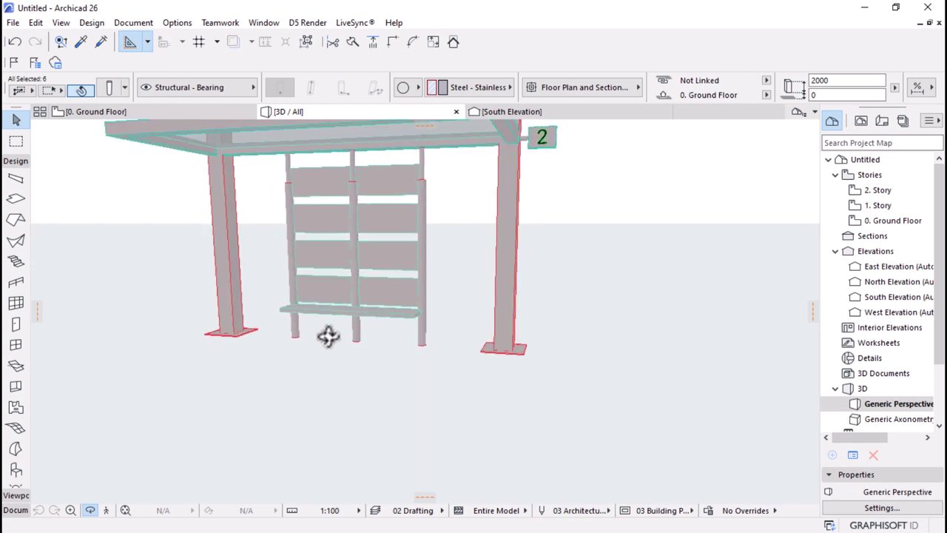
pyautogui.scroll(3, 345, 222)
pyautogui.click(434, 175)
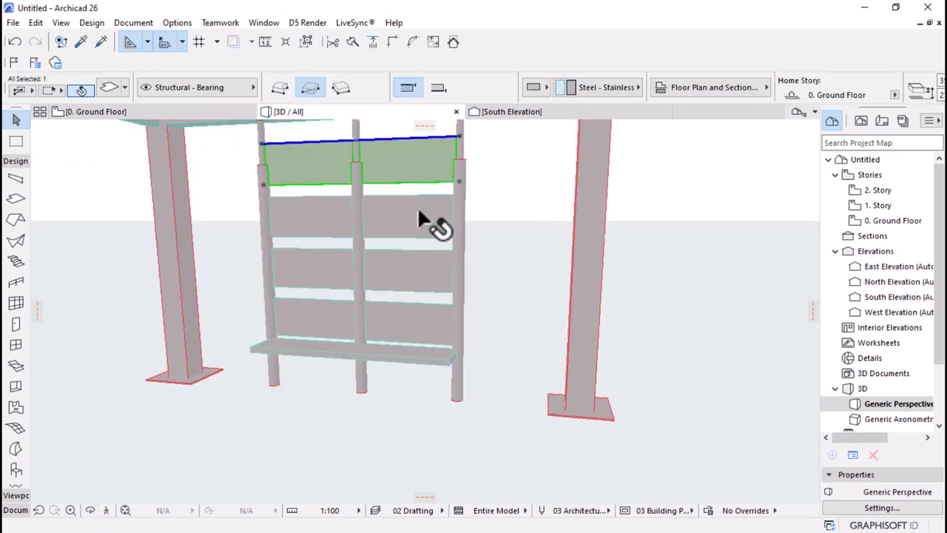
# - Undo the panel multiplication and set the remaining backrest panel's thickness to 250 mm
pyautogui.hotkey('ctrl', 'z')
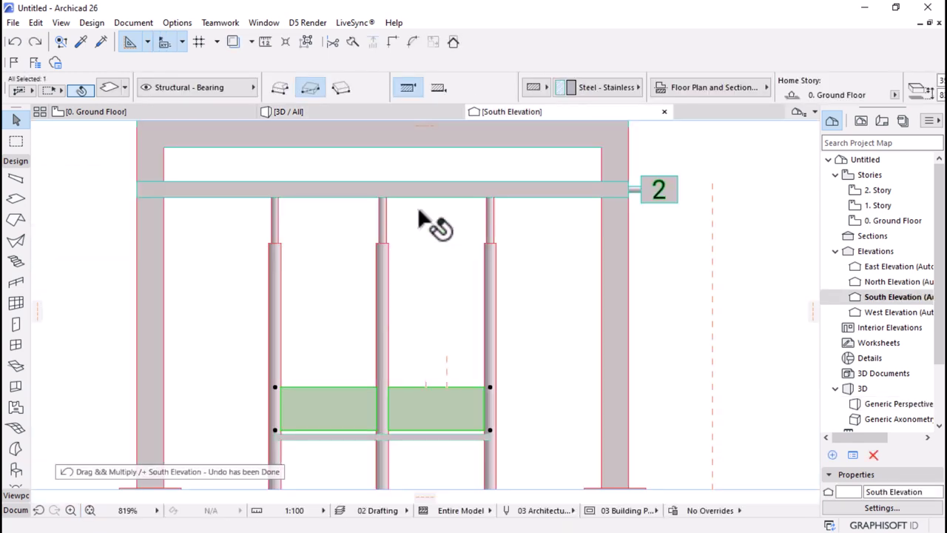
pyautogui.hscroll(5, 625, 80)
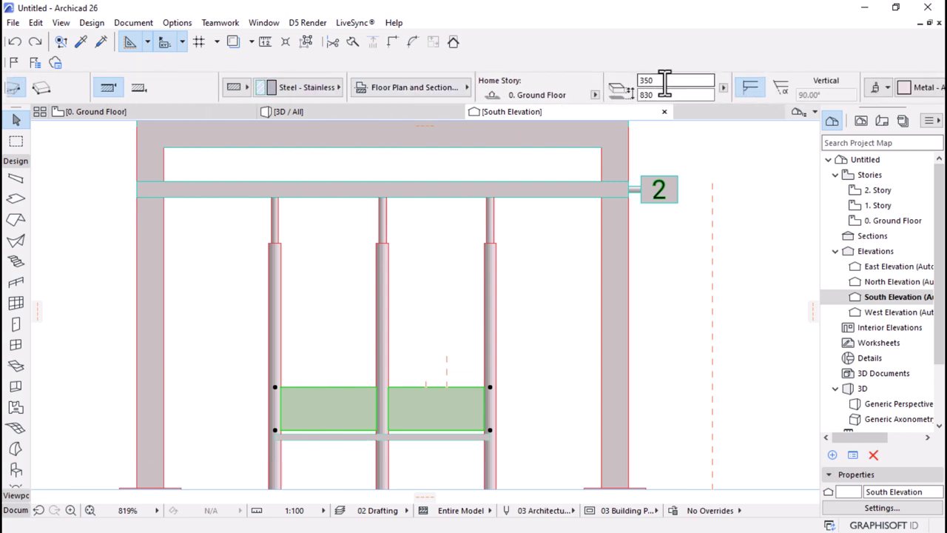
pyautogui.click(665, 81)
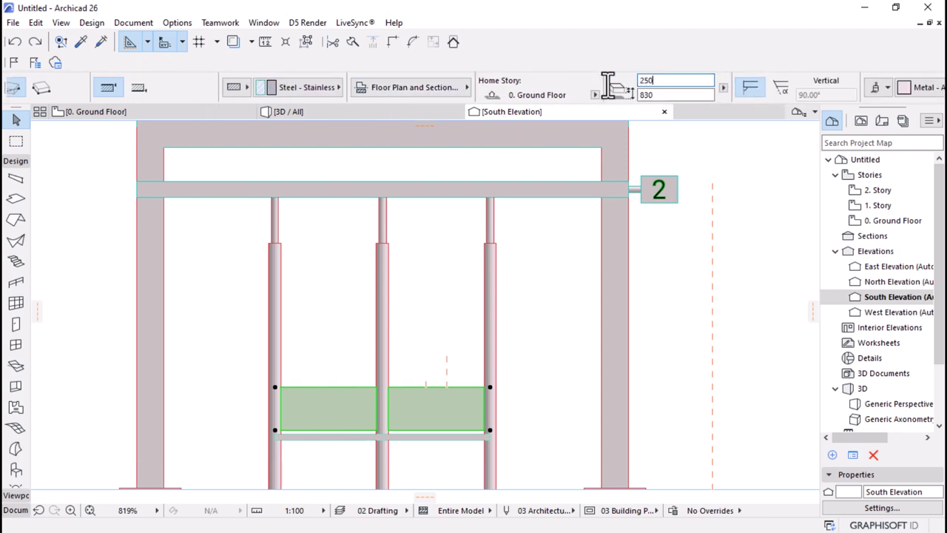
pyautogui.write('250')
pyautogui.press('Return')
# - Lower the backrest panel onto the bench slab by setting its reference plane offset to the home story to 700 mm
pyautogui.hotkey('ctrl', 'd')
pyautogui.scroll(1, 489, 457)
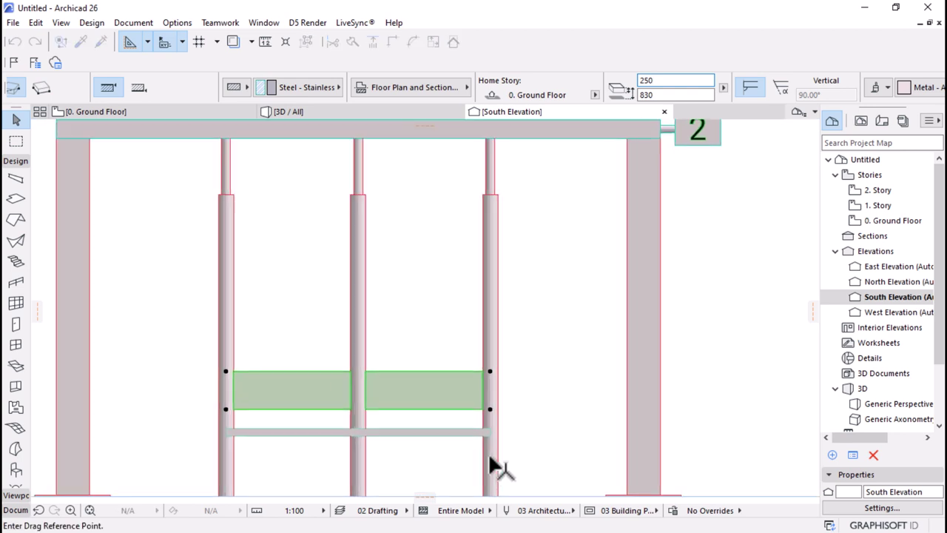
pyautogui.scroll(2, 490, 461)
pyautogui.press('Escape')
pyautogui.click(651, 94)
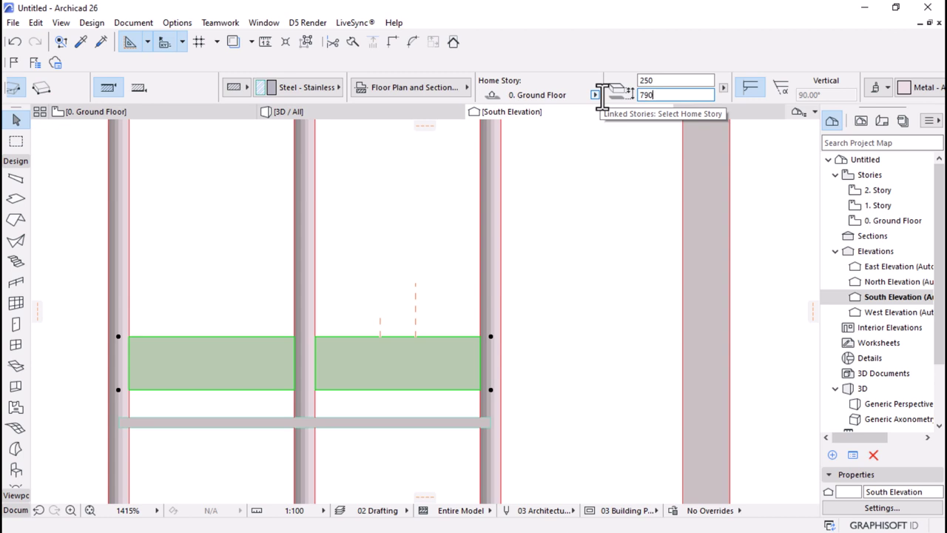
pyautogui.press('Return')
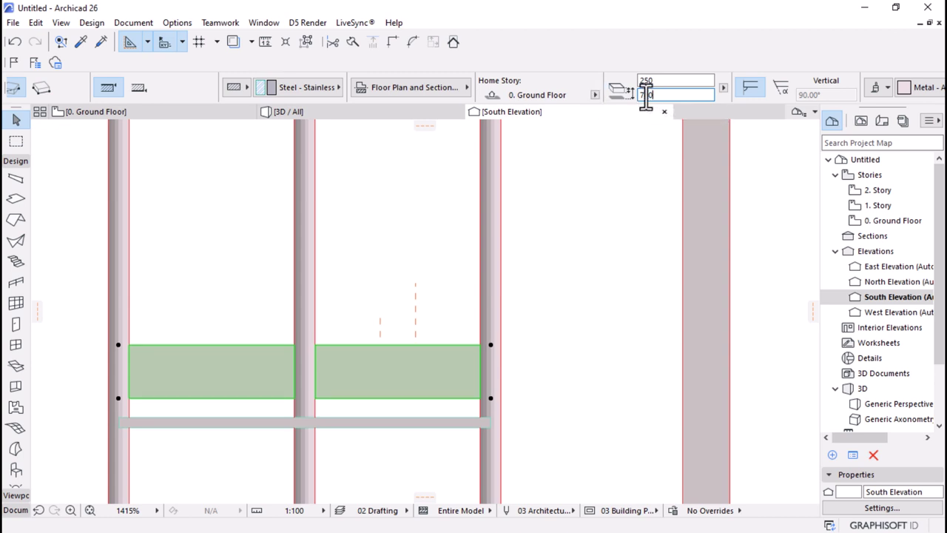
pyautogui.press('Return')
# - Move the backrest panel 30 mm straight up from the bench's top surface and deselect it
pyautogui.hotkey('ctrl', 'd')
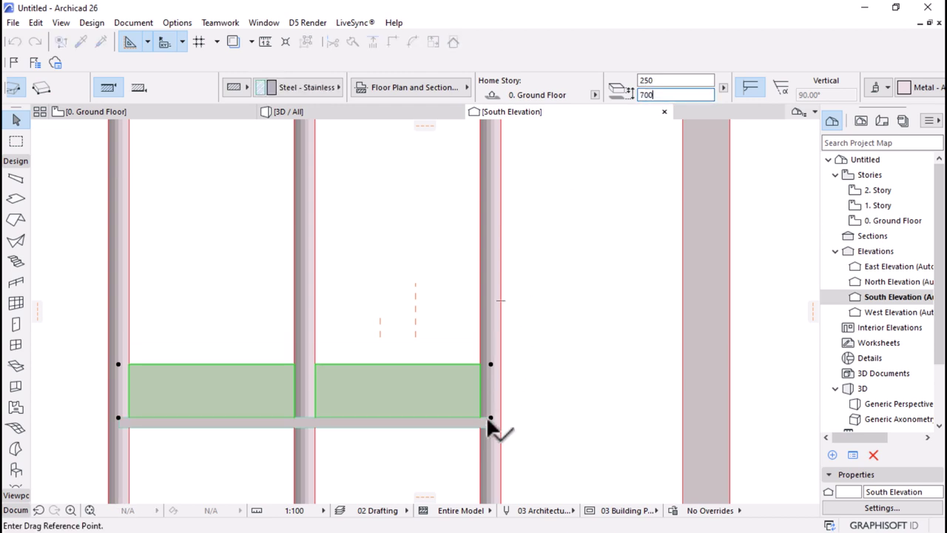
pyautogui.click(488, 416)
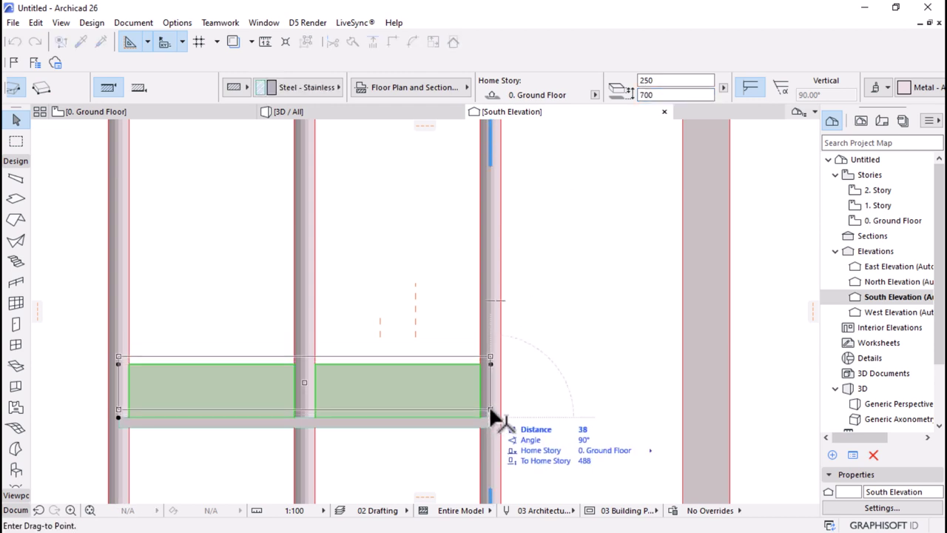
pyautogui.write('30')
pyautogui.press('Return')
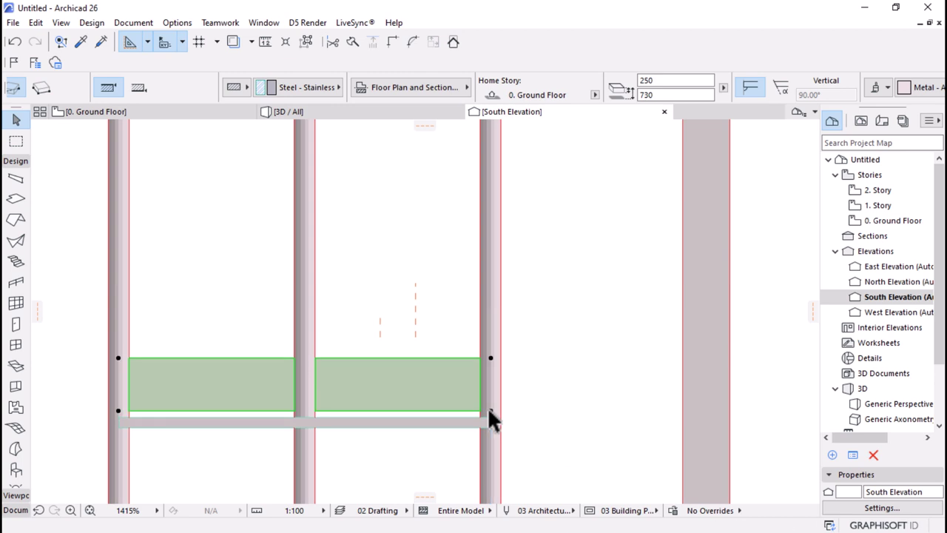
pyautogui.press('Escape')
# - Remove the old short guide segment above the panel and try to remove the longer one beside it
pyautogui.click(379, 314)
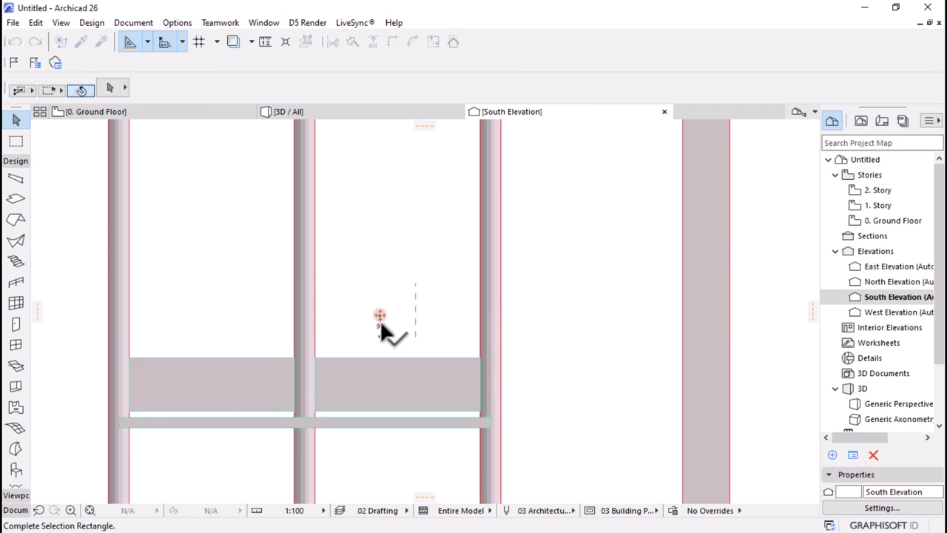
pyautogui.press('Escape')
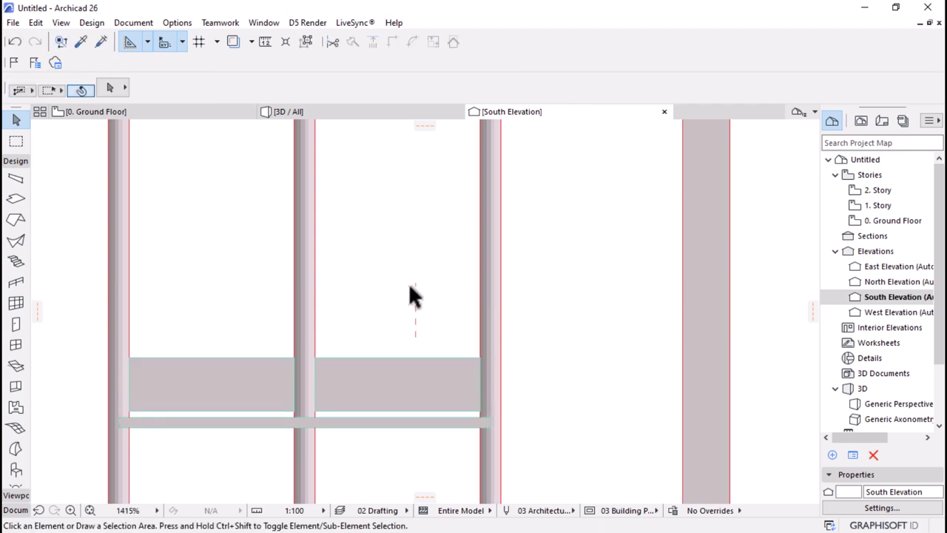
pyautogui.click(415, 307)
pyautogui.press('Escape')
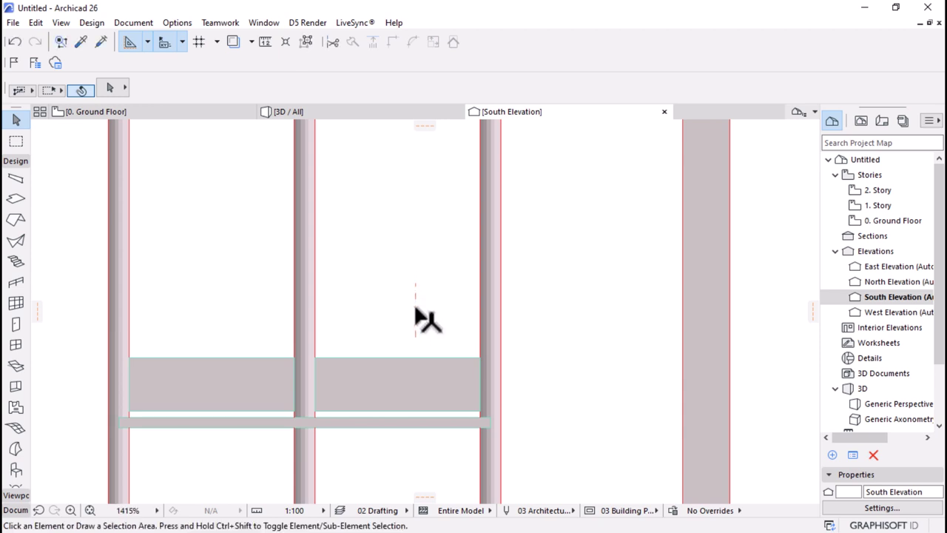
pyautogui.click(415, 307)
pyautogui.press('Escape')
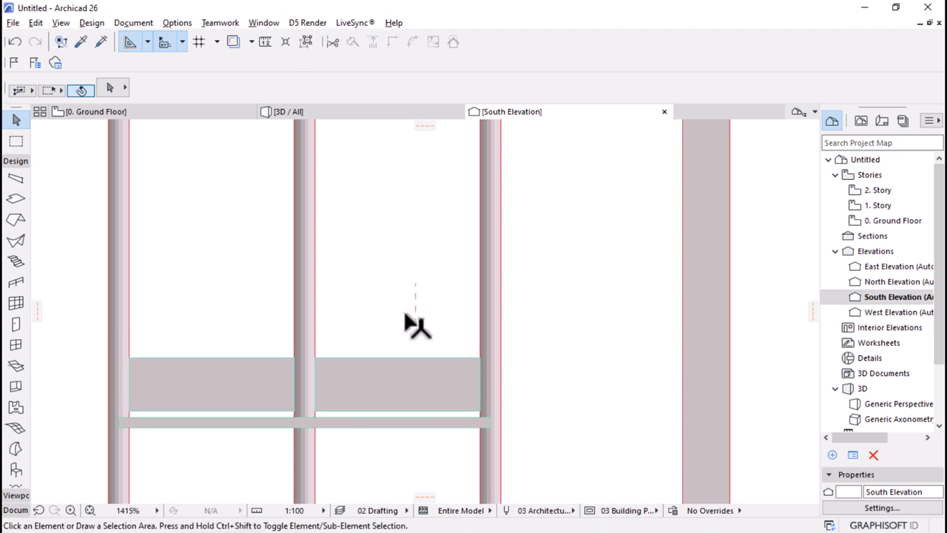
# - Draw a vertical guide segment 100 mm long upwards from the backrest panel's new top edge
pyautogui.hotkey('alt', 'g')
pyautogui.click(387, 357)
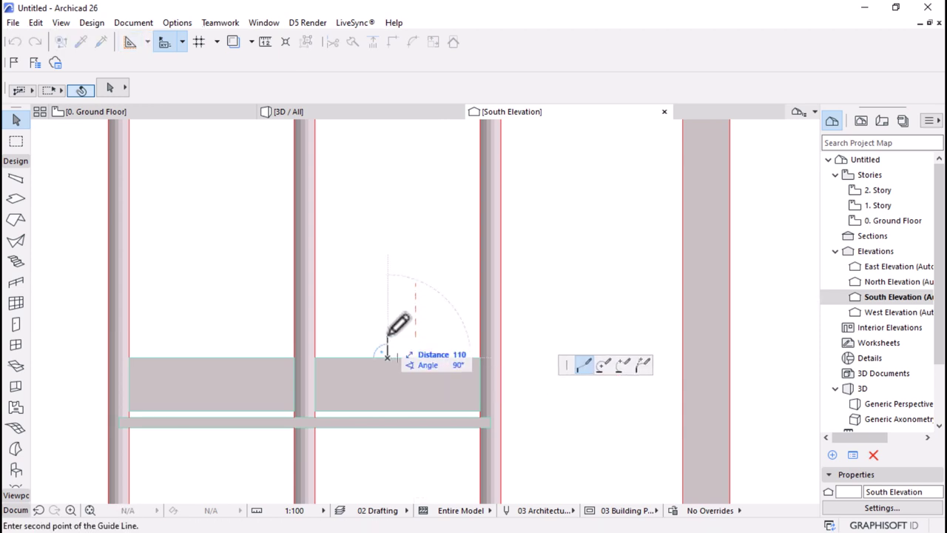
pyautogui.write('1')
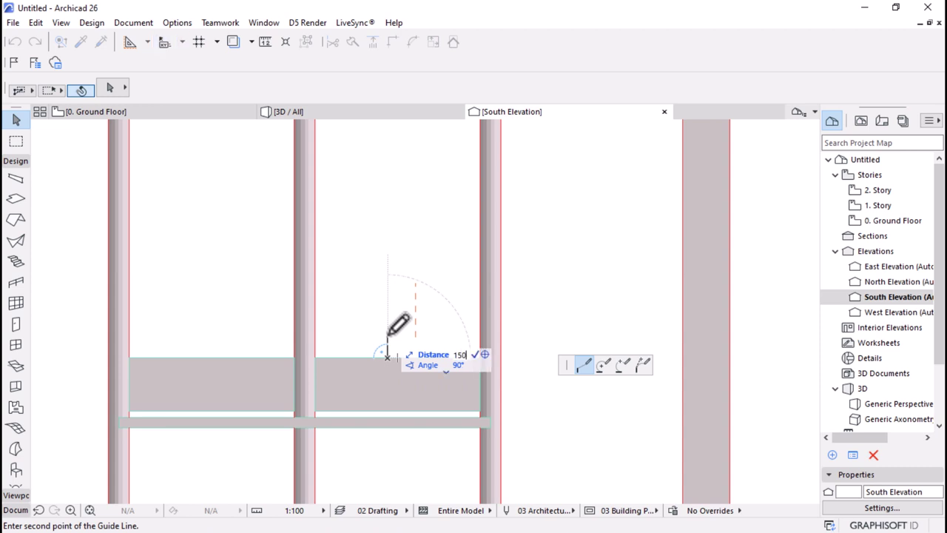
pyautogui.write('00')
pyautogui.press('Return')
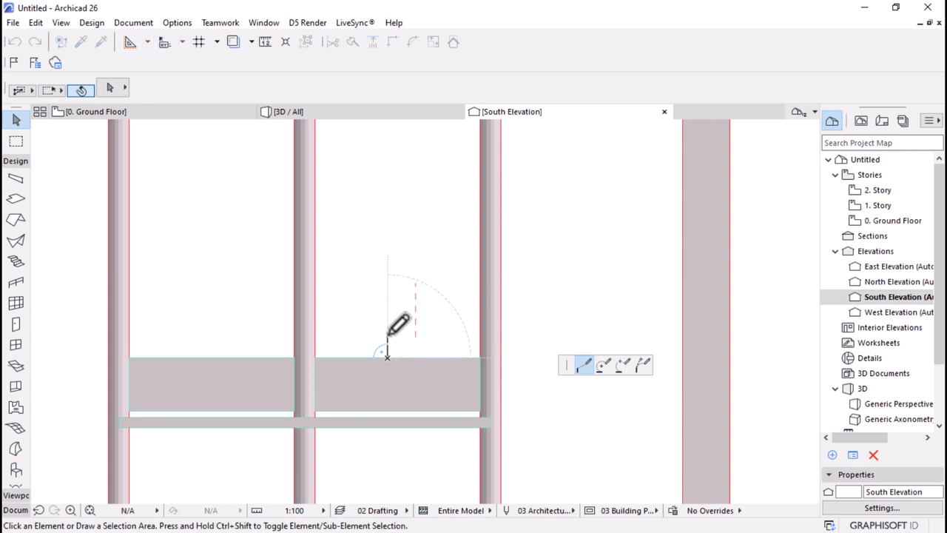
# - Multiply the backrest panel straight upwards with Increment and Spread, using the 100 mm guide segment as the gap, to make three copies
pyautogui.click(365, 393)
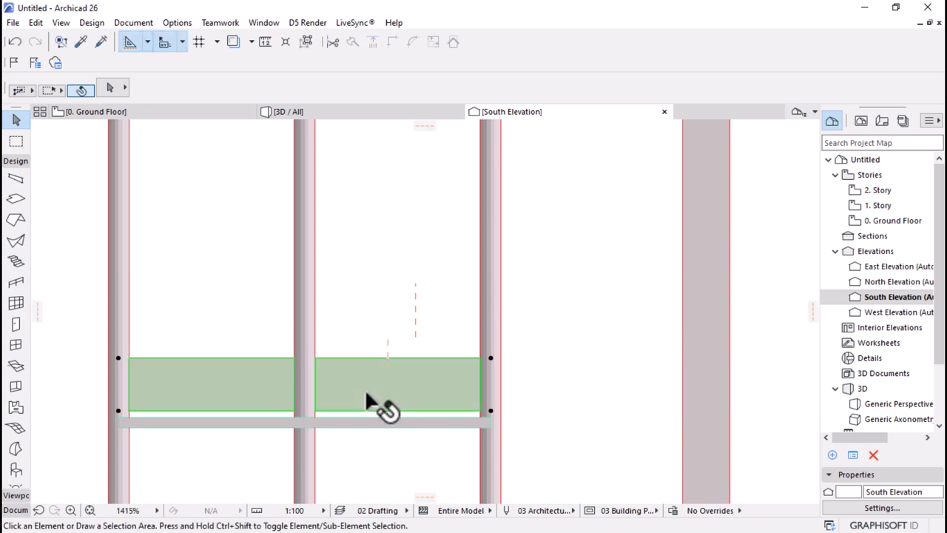
pyautogui.click(490, 410)
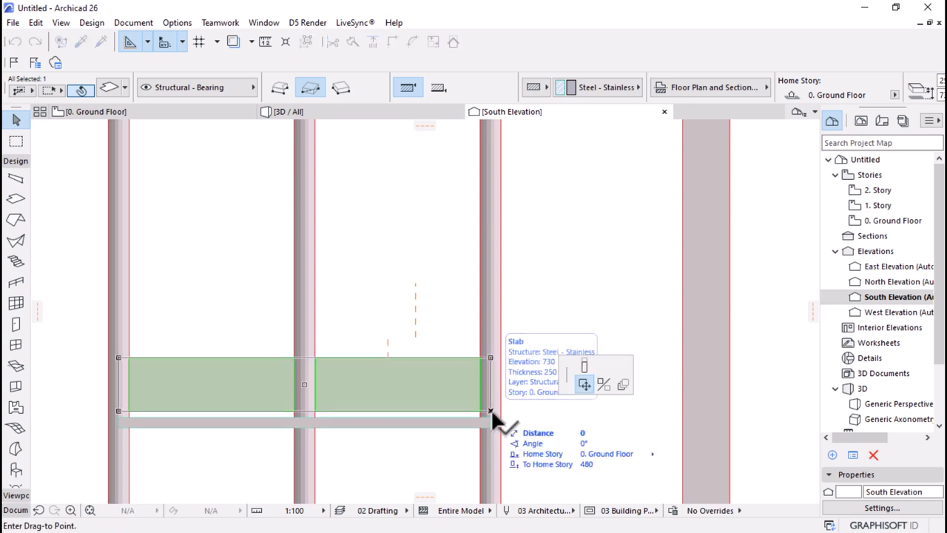
pyautogui.click(621, 384)
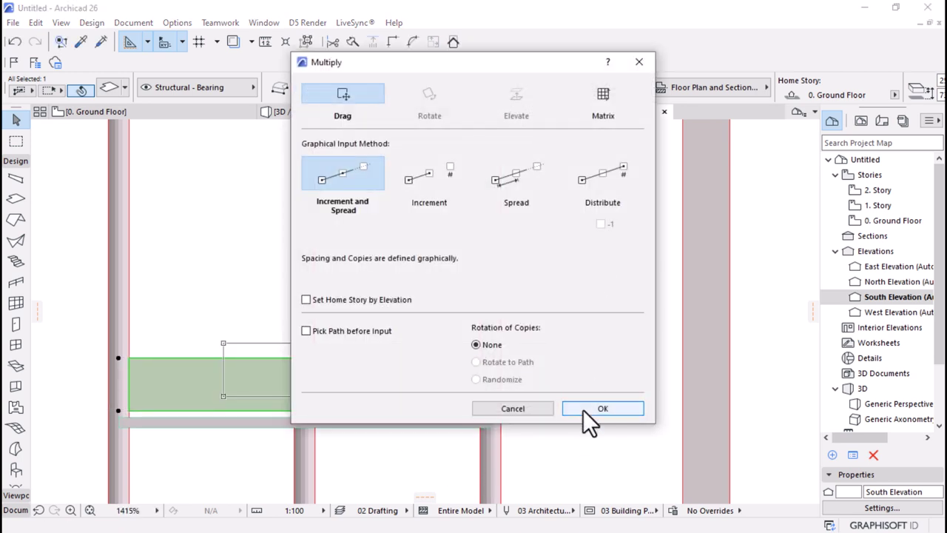
pyautogui.click(592, 409)
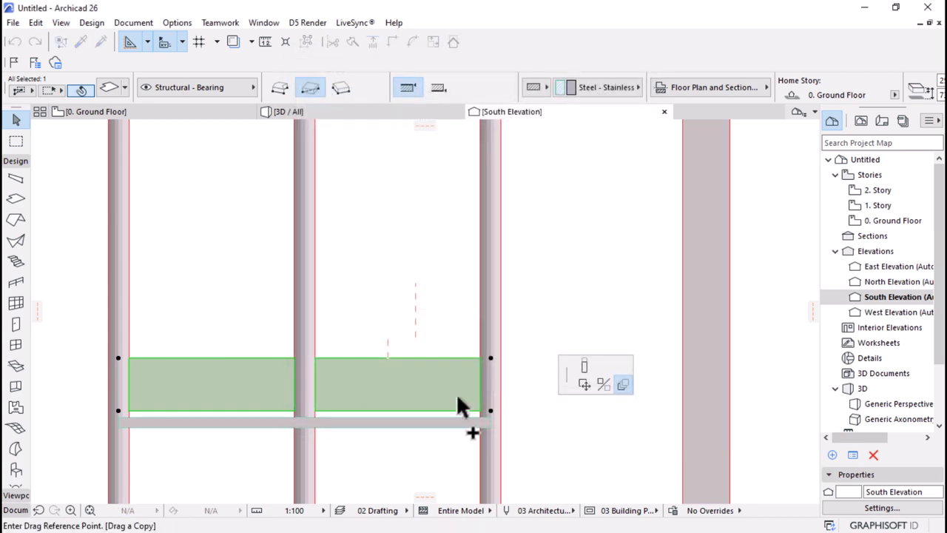
pyautogui.click(363, 411)
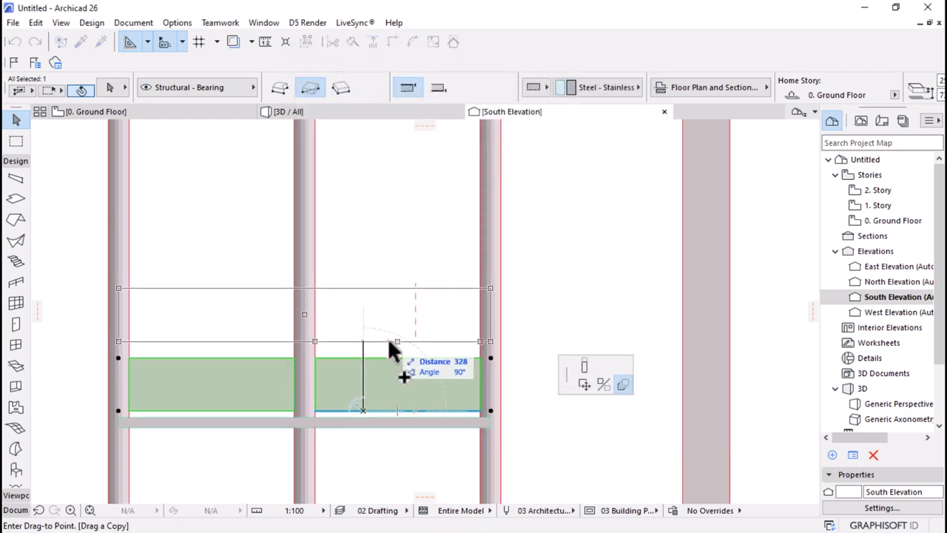
pyautogui.scroll(-5, 360, 417)
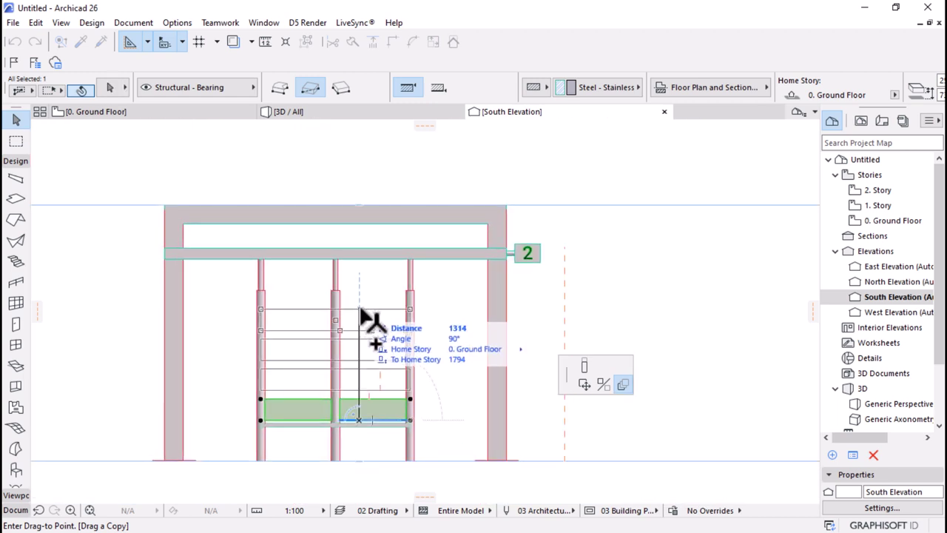
pyautogui.click(371, 320)
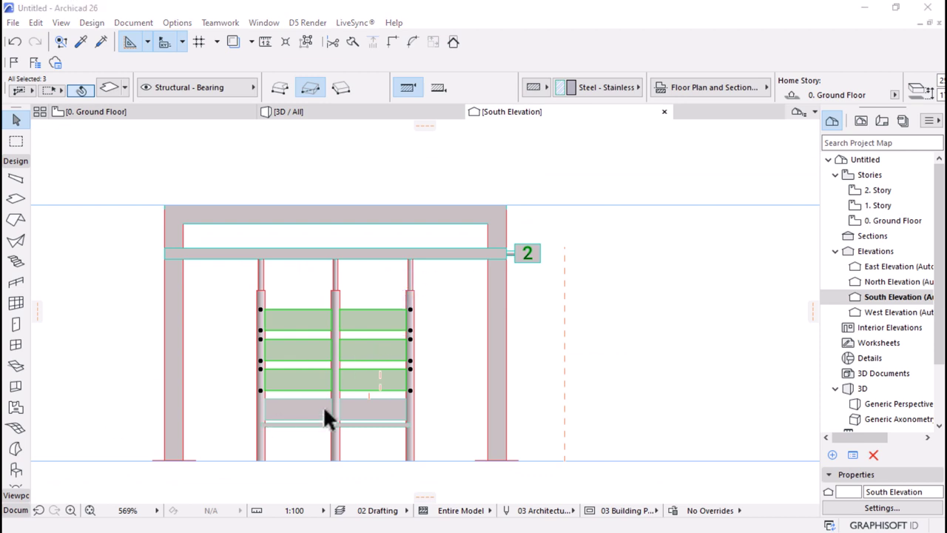
pyautogui.scroll(2, 219, 405)
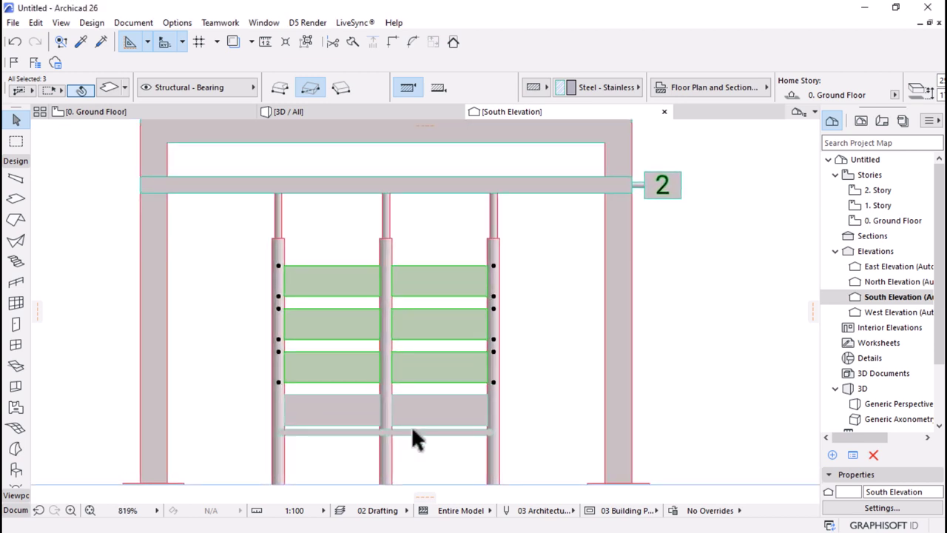
# - Select all four backrest panels in the 3D view, group them, and check the shelter from the front and above
pyautogui.click(327, 412)
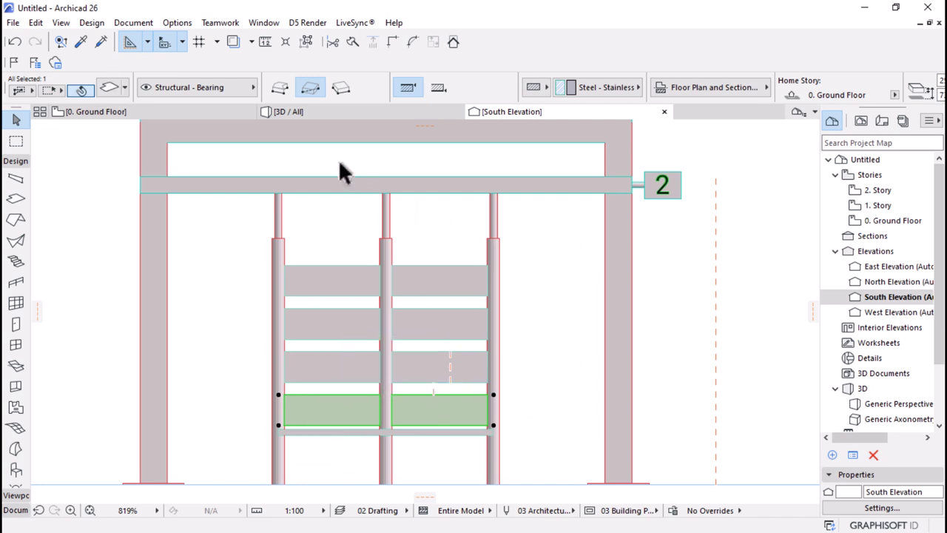
pyautogui.click(310, 112)
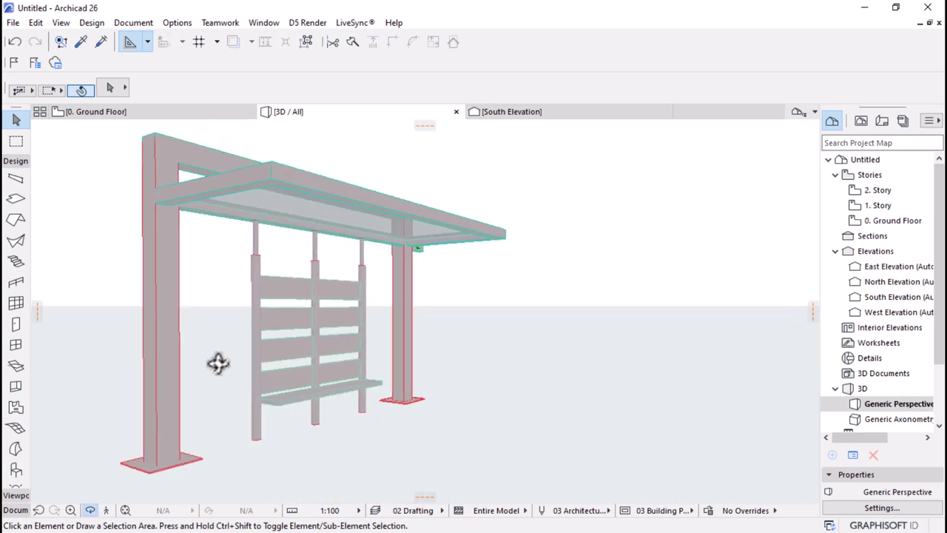
pyautogui.click(298, 380)
pyautogui.keyDown('shift'); pyautogui.click(296, 347); pyautogui.keyUp('shift')
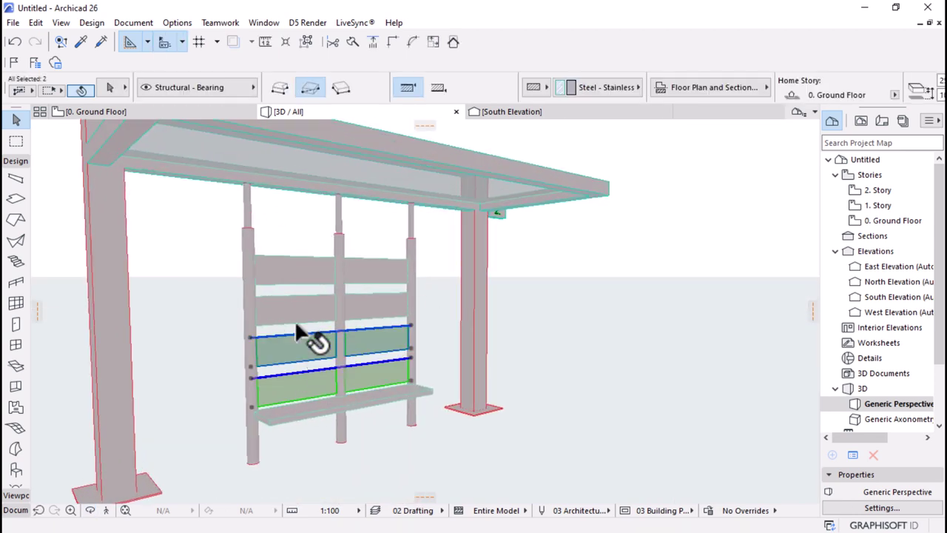
pyautogui.keyDown('shift'); pyautogui.click(295, 320); pyautogui.keyUp('shift')
pyautogui.keyDown('shift'); pyautogui.click(298, 274); pyautogui.keyUp('shift')
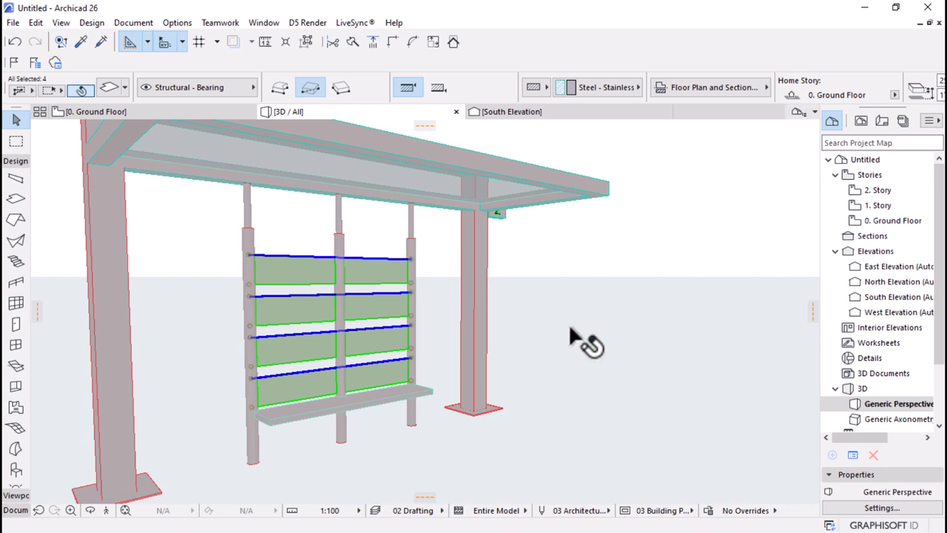
pyautogui.keyDown('shift'); pyautogui.moveTo(613, 333); pyautogui.dragTo(407, 363, button='middle'); pyautogui.keyUp('shift')
pyautogui.scroll(2, 459, 320)
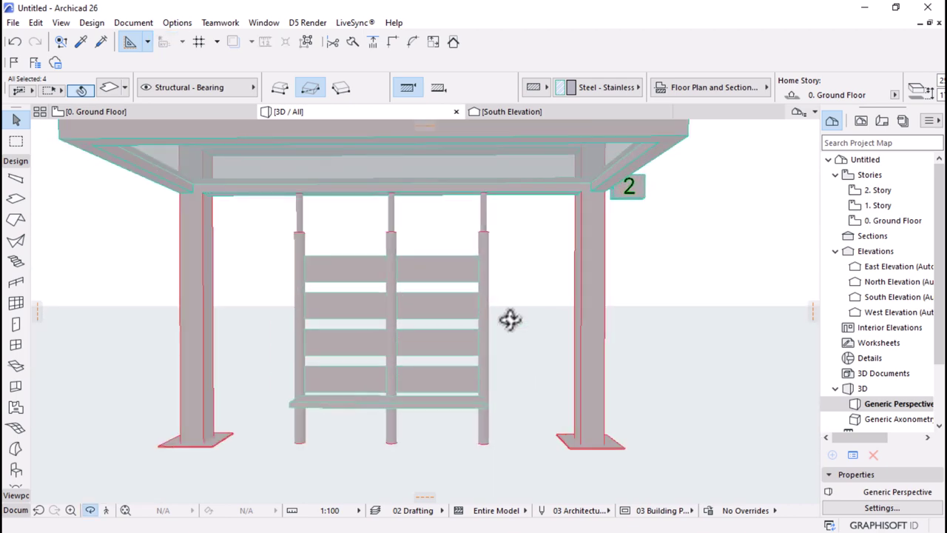
pyautogui.keyDown('shift'); pyautogui.moveTo(554, 320); pyautogui.dragTo(298, 426, button='middle'); pyautogui.keyUp('shift')
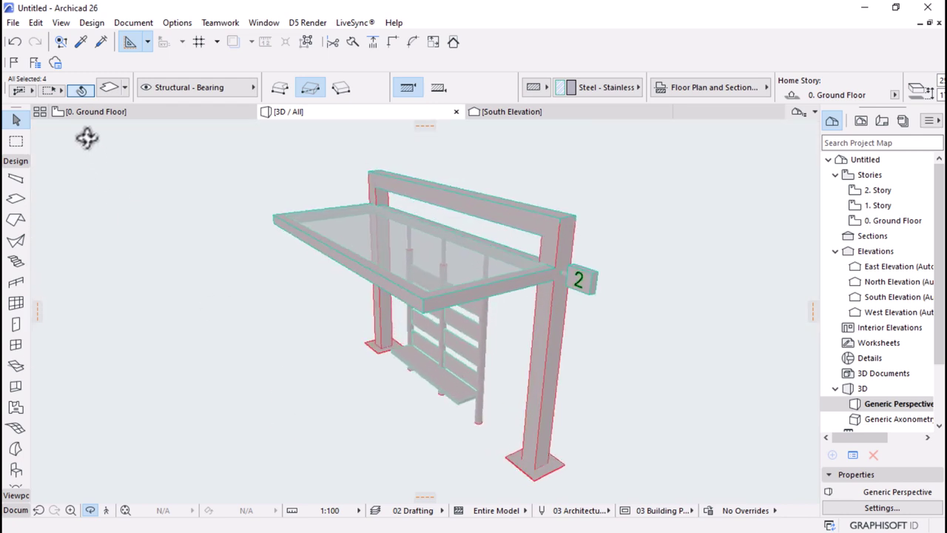
# - Examine the small clamps that fix the backrest panels to the posts in the ground floor reference image
pyautogui.click(131, 111)
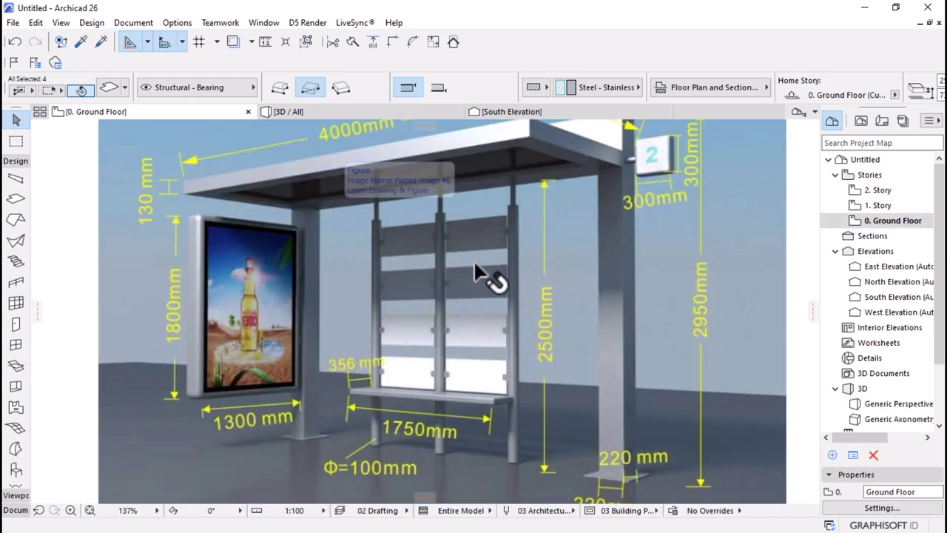
pyautogui.scroll(-2, 402, 334)
pyautogui.scroll(4, 402, 334)
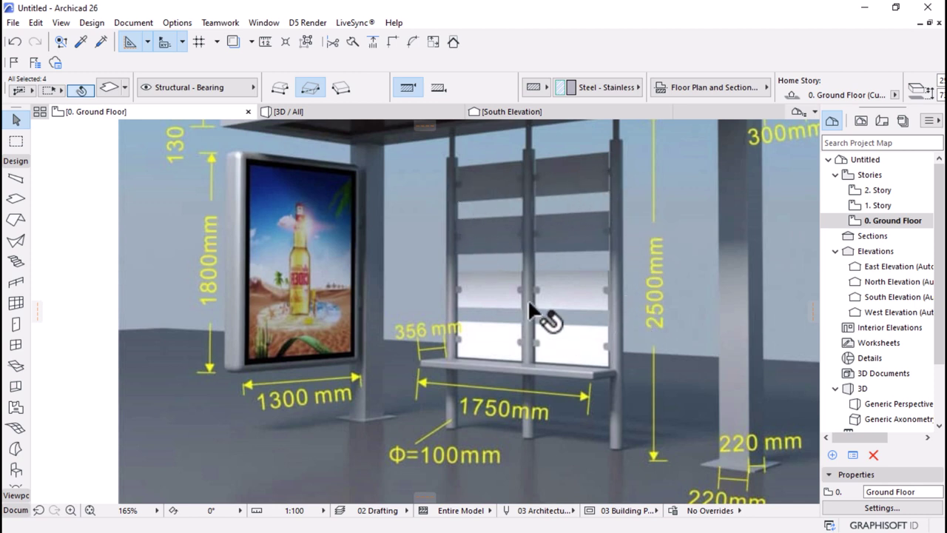
pyautogui.moveTo(564, 304)
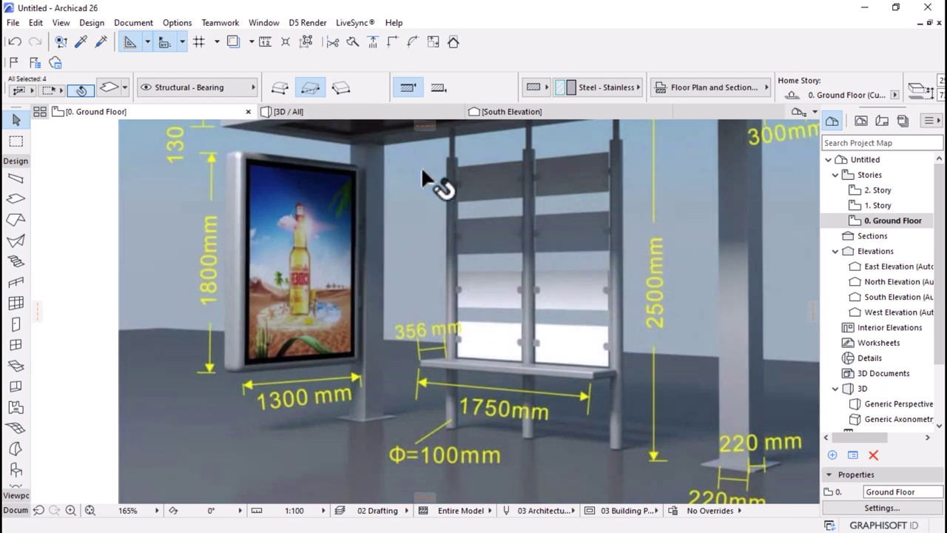
pyautogui.scroll(5, 637, 287)
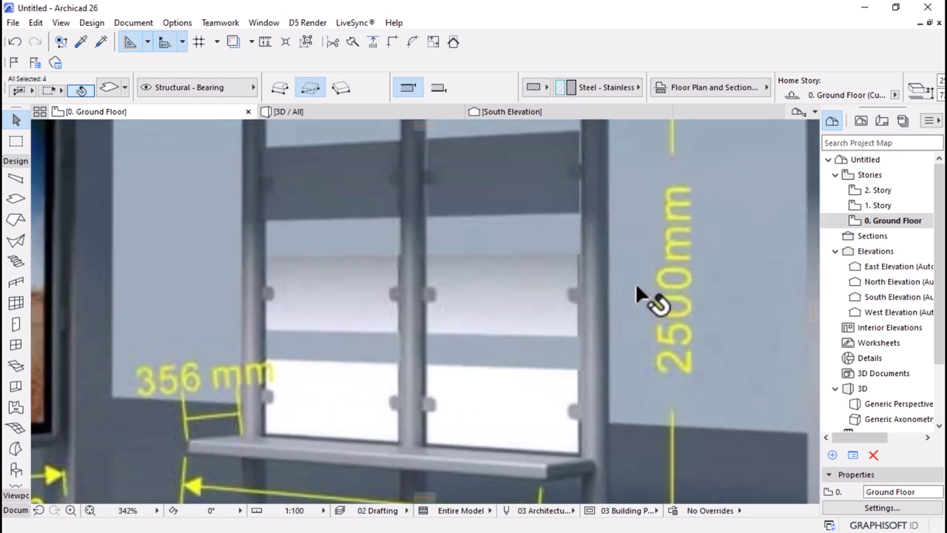
pyautogui.moveTo(637, 287)
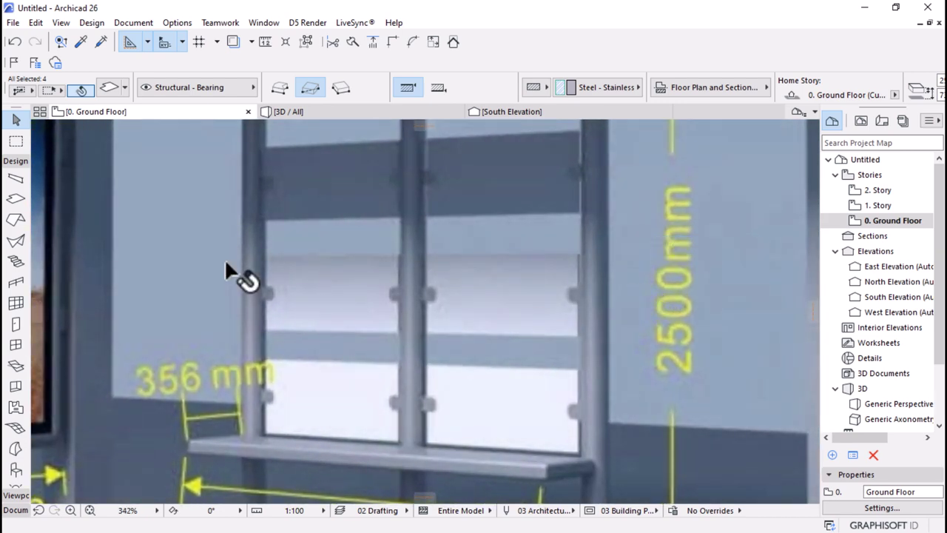
pyautogui.moveTo(224, 258)
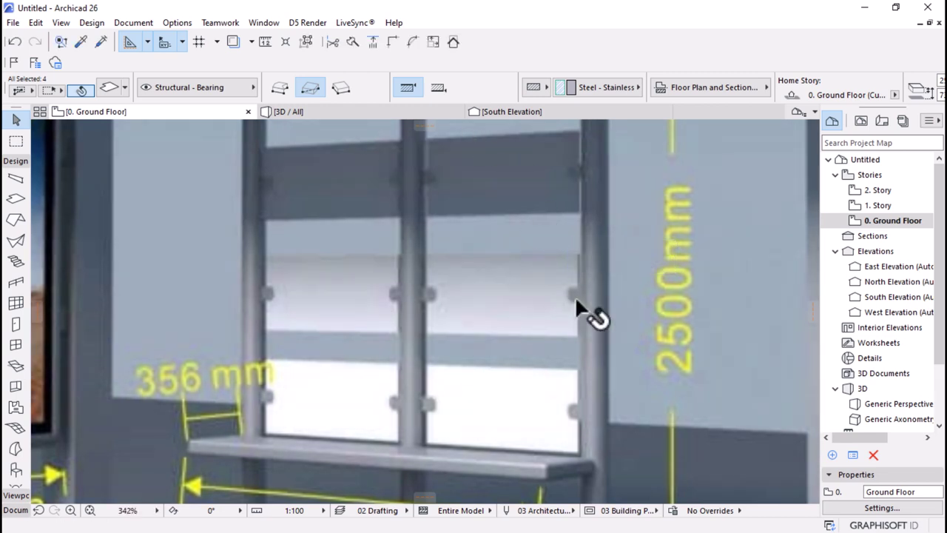
pyautogui.scroll(2, 355, 366)
pyautogui.scroll(-4, 391, 395)
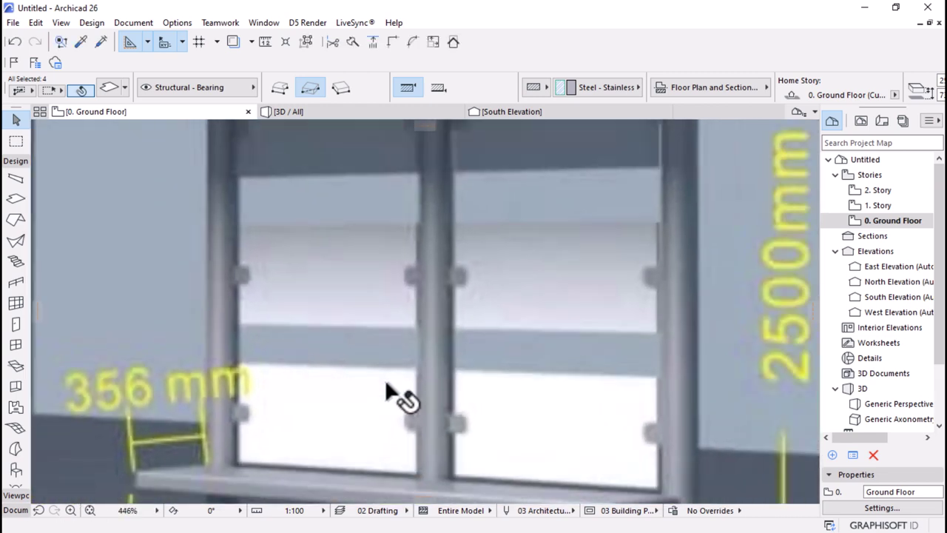
# - Draw a 60 x 40 mm rectangular polyline in the south elevation, inward from the midpoint of the lowest backrest panel's right edge
pyautogui.click(516, 117)
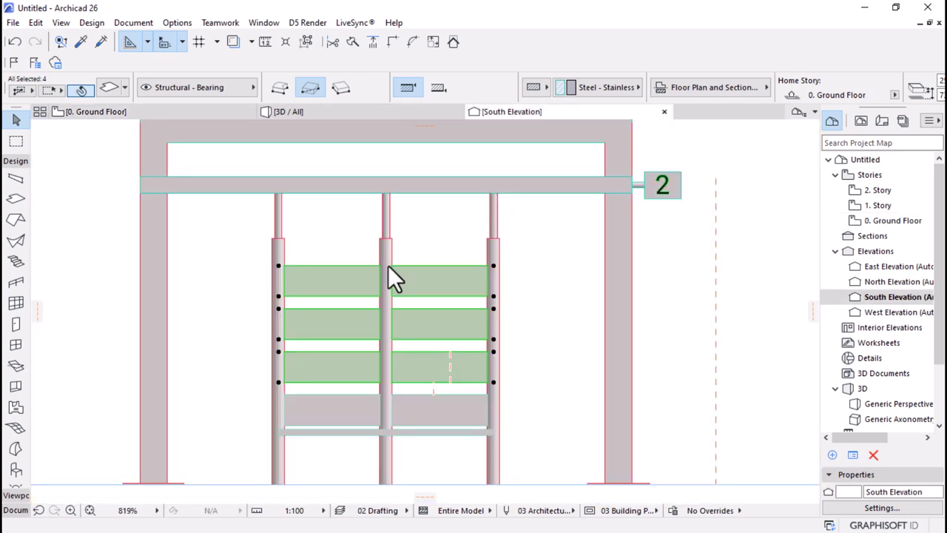
pyautogui.press('Escape')
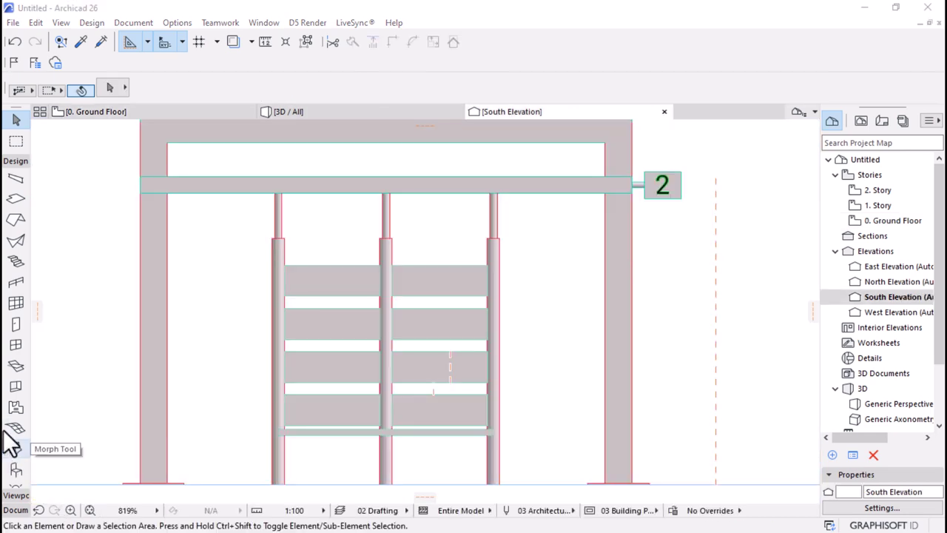
pyautogui.click(18, 161)
pyautogui.click(15, 190)
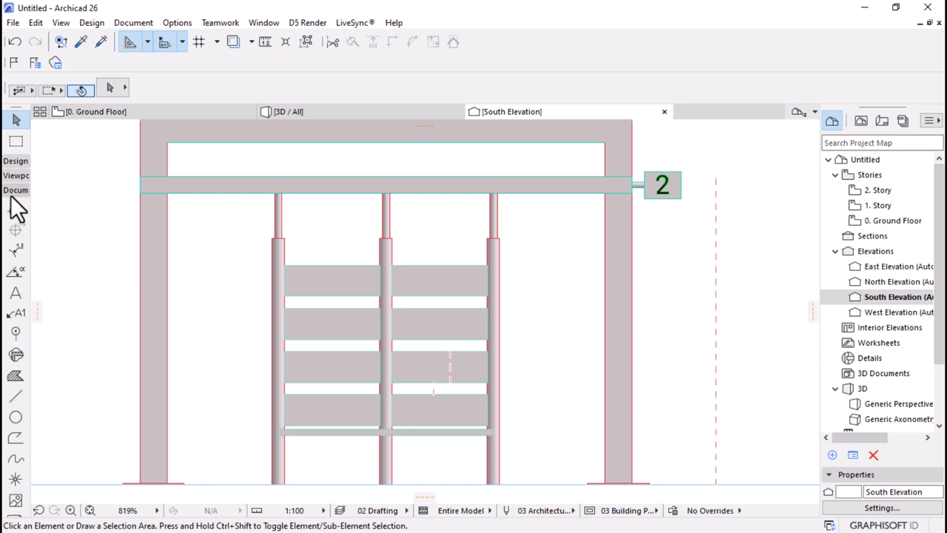
pyautogui.click(15, 441)
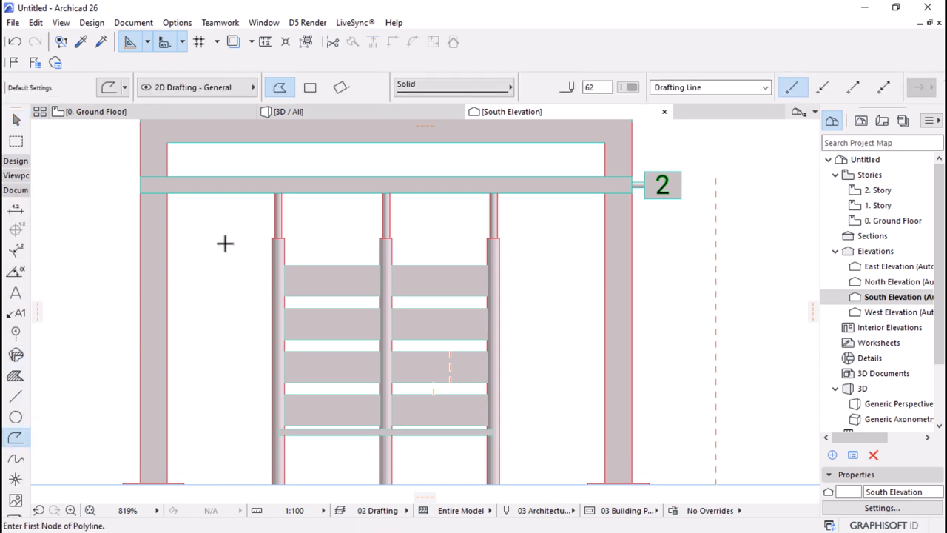
pyautogui.click(309, 91)
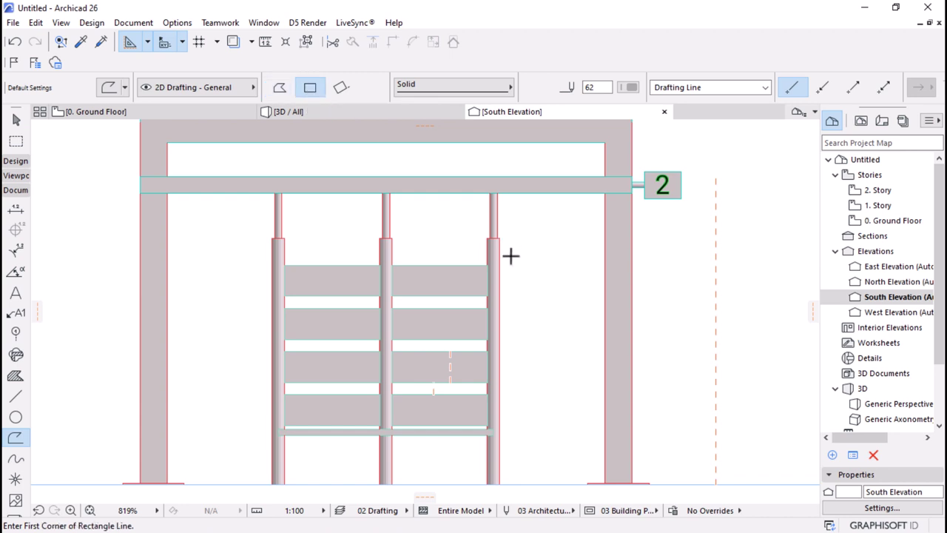
pyautogui.scroll(5, 495, 353)
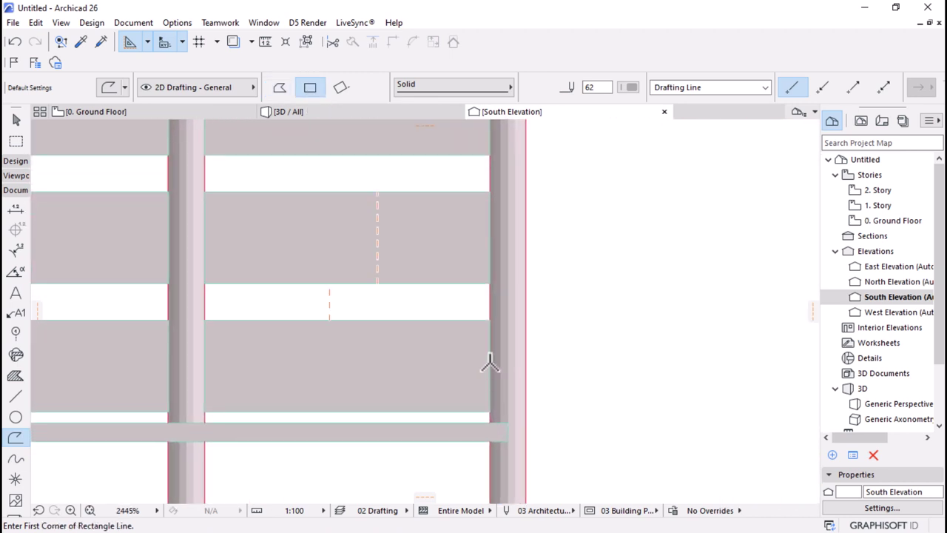
pyautogui.click(490, 360)
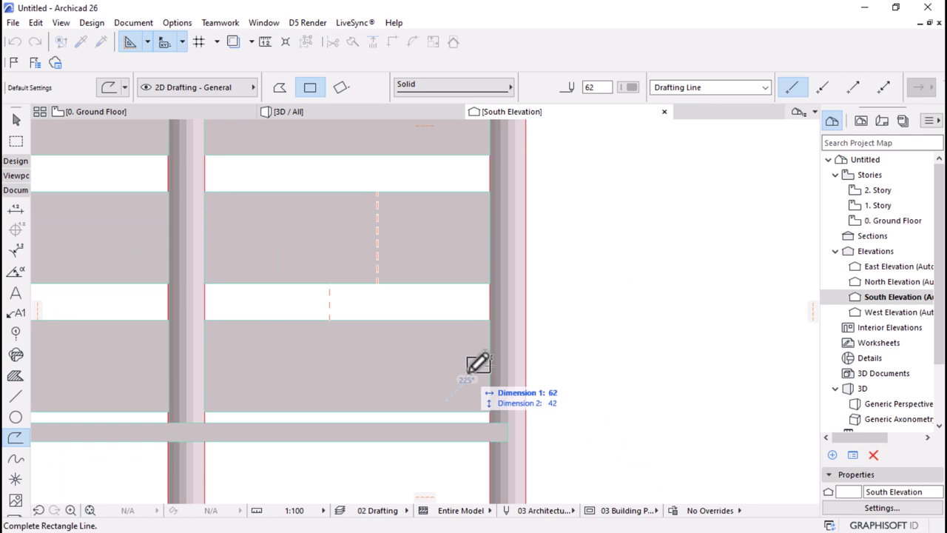
pyautogui.write('6')
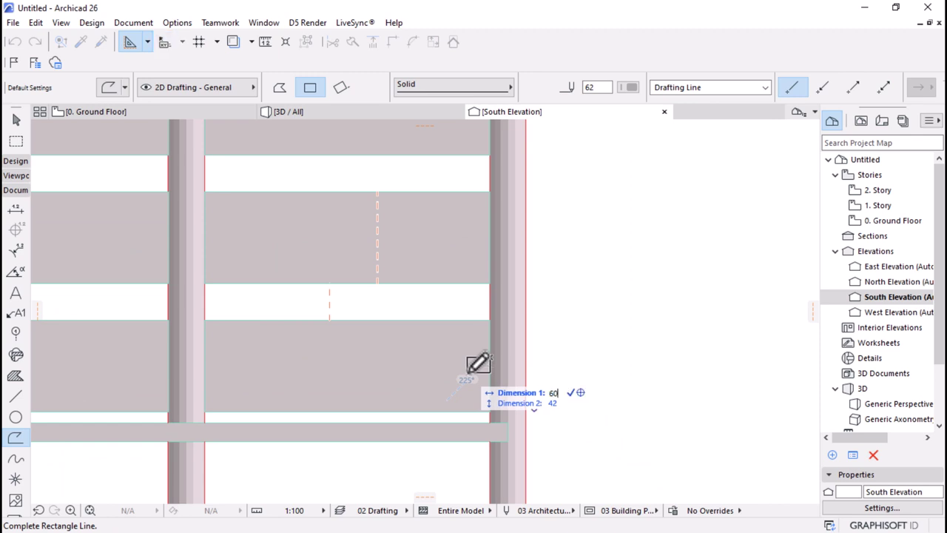
pyautogui.press('Tab')
pyautogui.write('4')
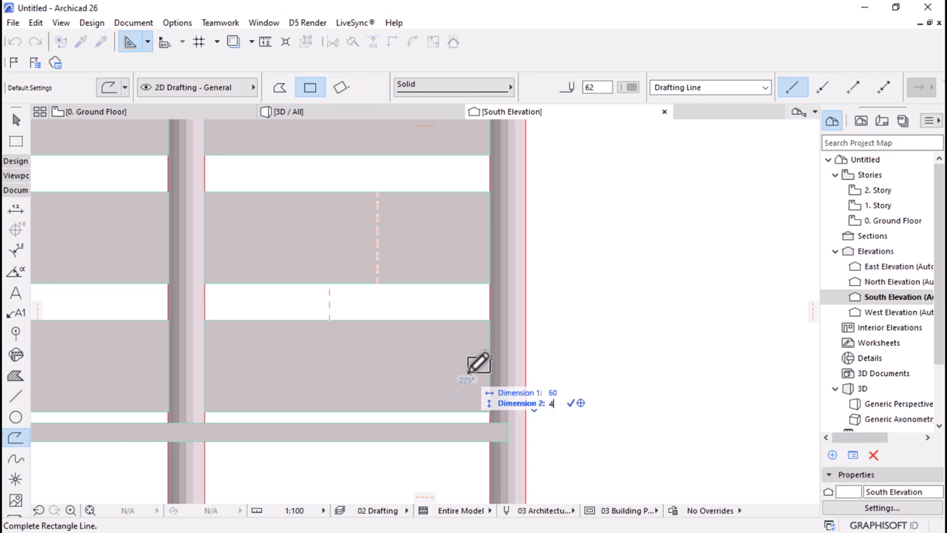
pyautogui.write('0')
pyautogui.press('Return')
pyautogui.scroll(-3, 518, 362)
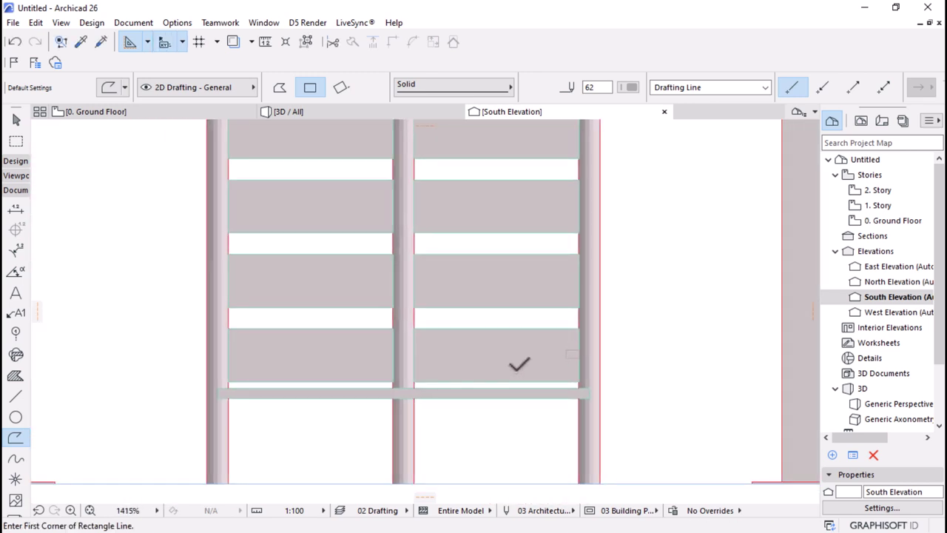
pyautogui.scroll(-3, 562, 373)
pyautogui.scroll(7, 540, 360)
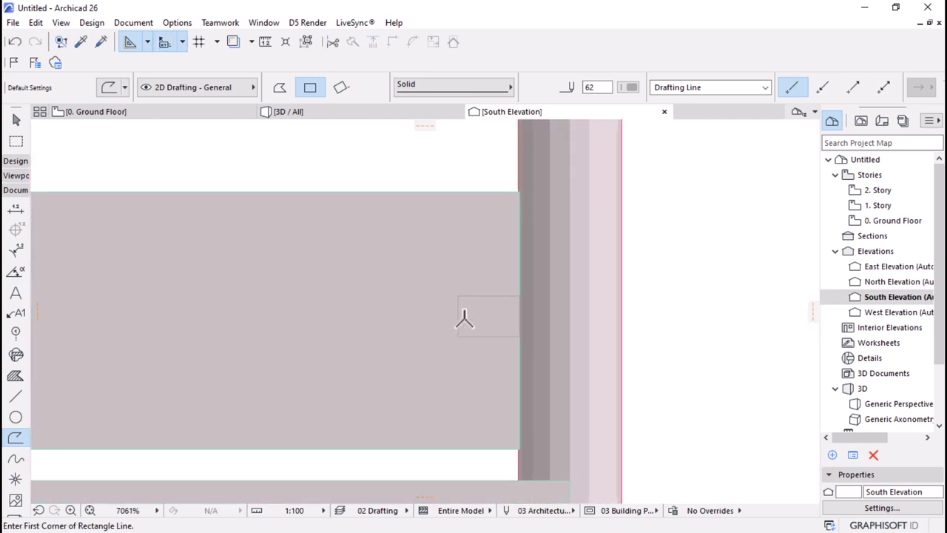
pyautogui.scroll(2, 464, 318)
pyautogui.press('Escape')
# - Try a 20 mm fillet on the clamp rectangle's upper-left corner and undo that edit
pyautogui.click(458, 311)
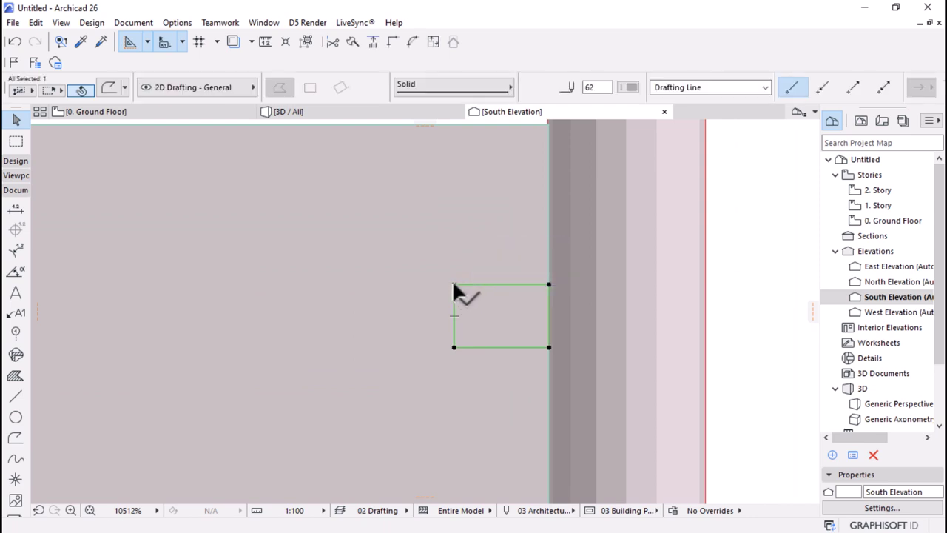
pyautogui.click(454, 284)
pyautogui.click(604, 365)
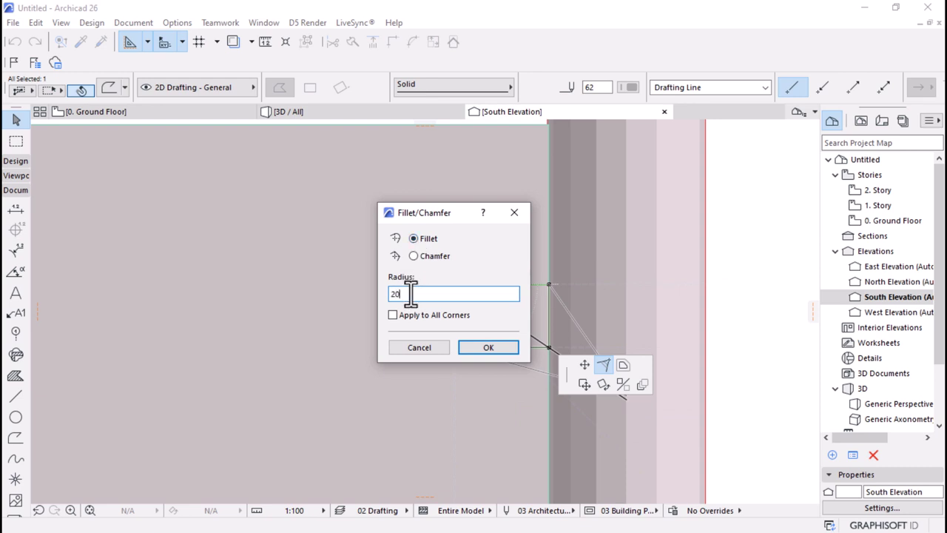
pyautogui.press('Return')
pyautogui.hotkey('ctrl', 'z')
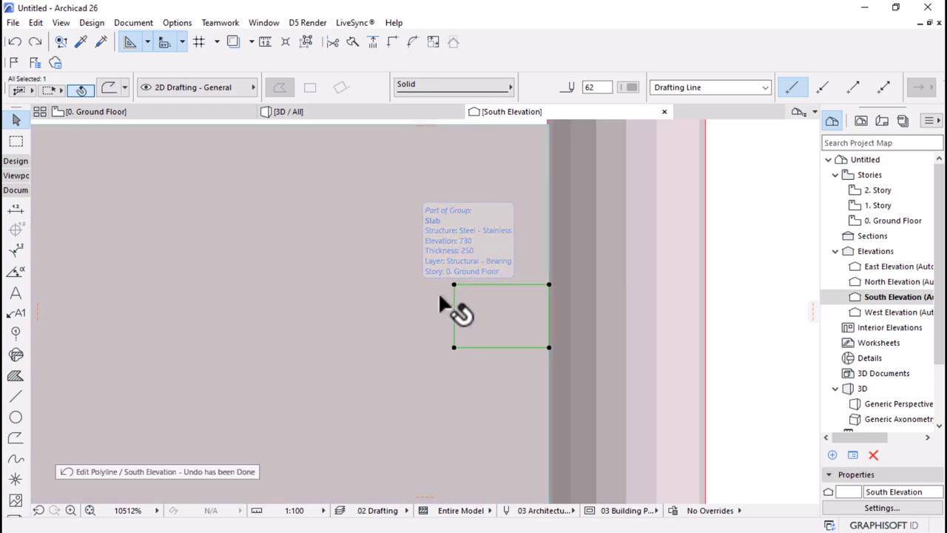
# - Fillet the upper-left and lower-left corners of the clamp rectangle with a 10 mm radius
pyautogui.click(455, 285)
pyautogui.click(604, 364)
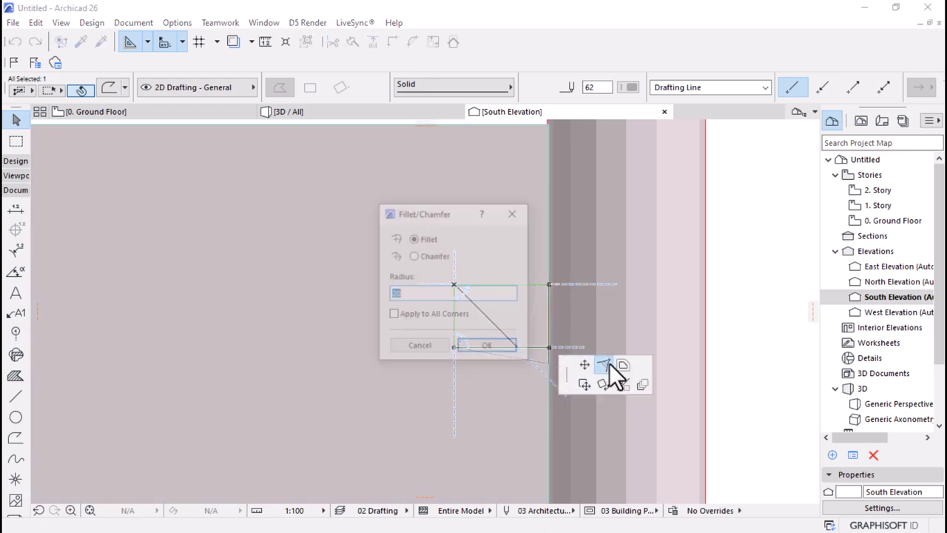
pyautogui.press('Return')
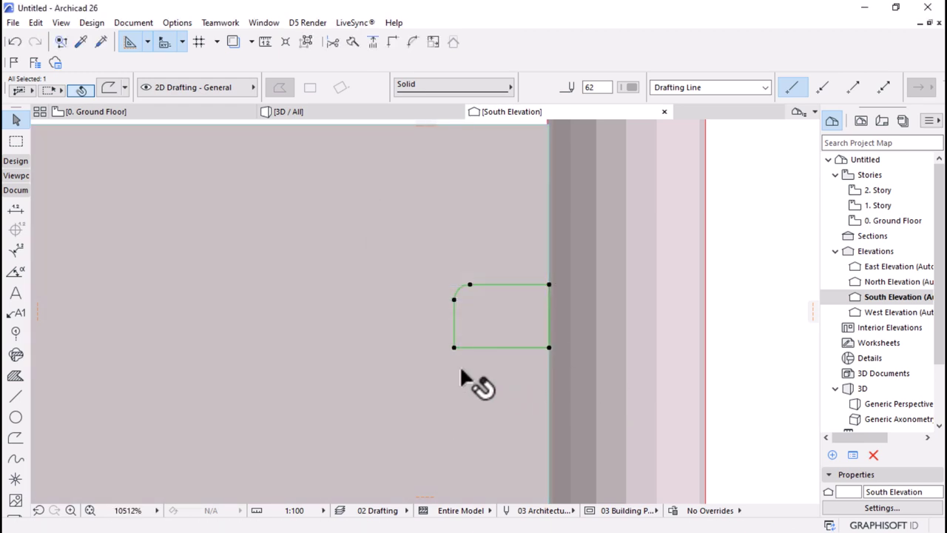
pyautogui.click(455, 347)
pyautogui.click(602, 366)
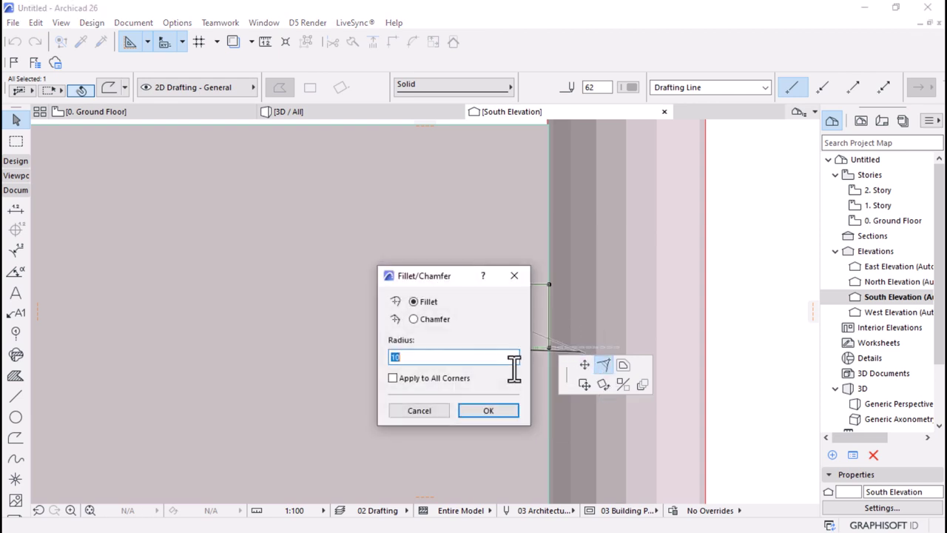
pyautogui.click(489, 412)
pyautogui.scroll(-5, 482, 348)
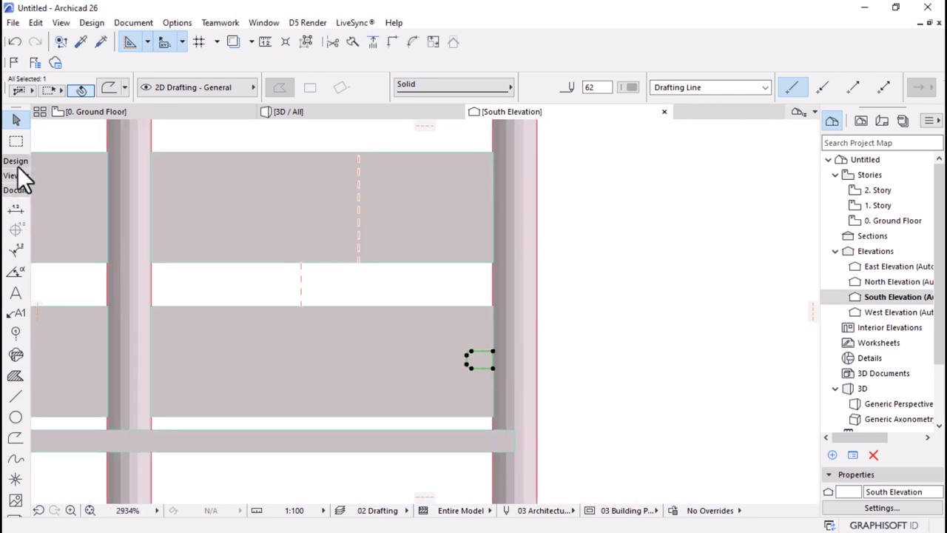
# - Set the Morph tool defaults to Steel - Stainless building material with a Metal - Aluminium surface override
pyautogui.click(18, 166)
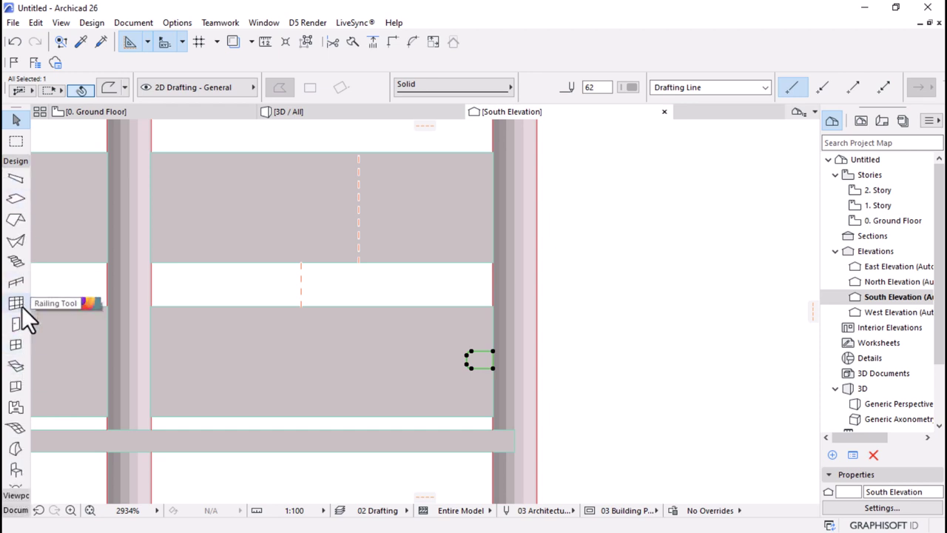
pyautogui.doubleClick(17, 433)
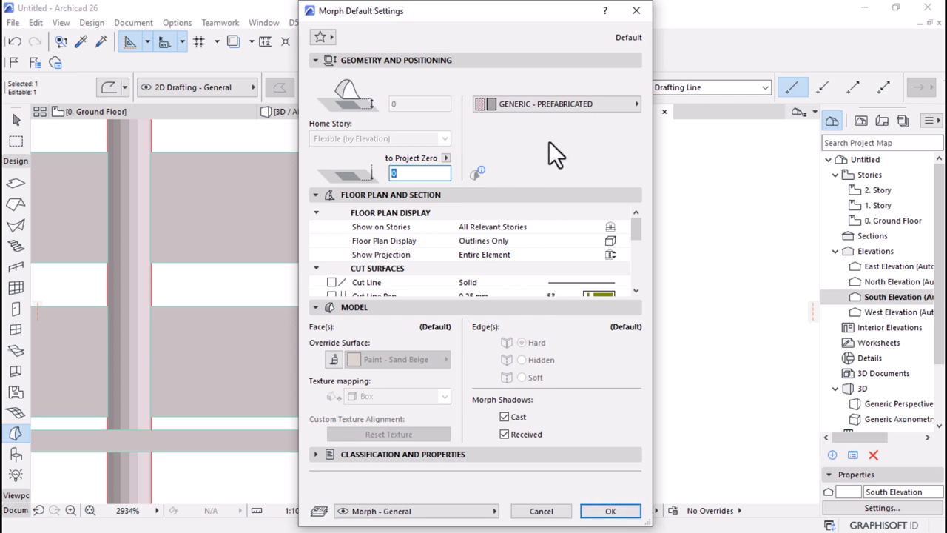
pyautogui.click(586, 102)
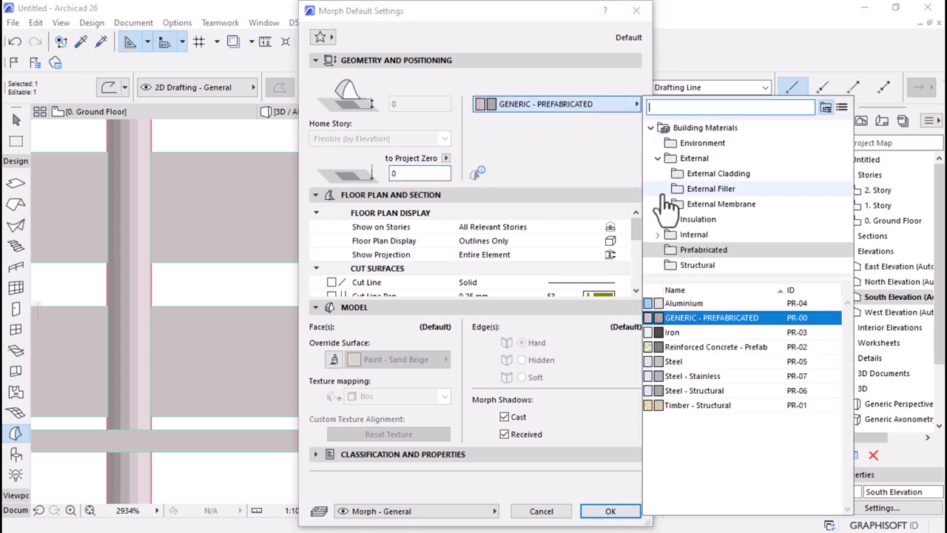
pyautogui.click(679, 376)
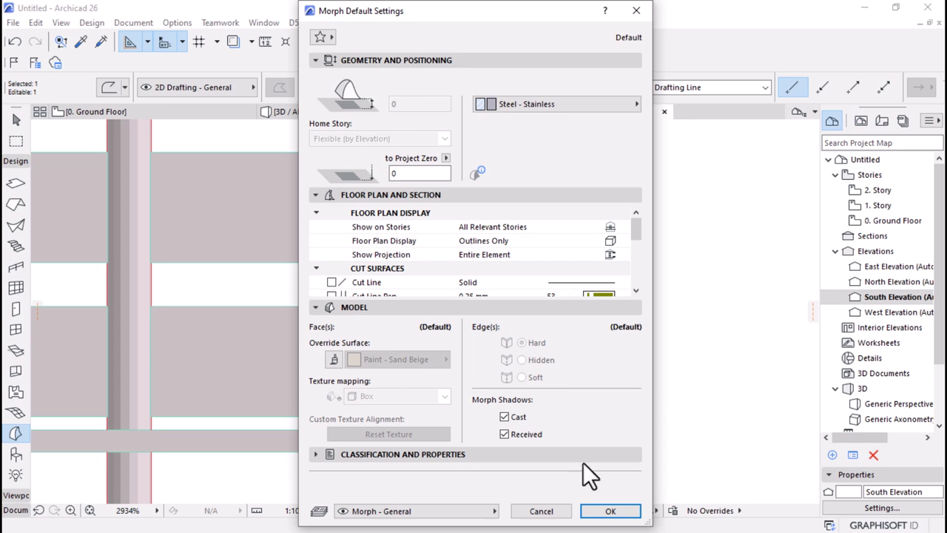
pyautogui.click(333, 359)
pyautogui.click(399, 359)
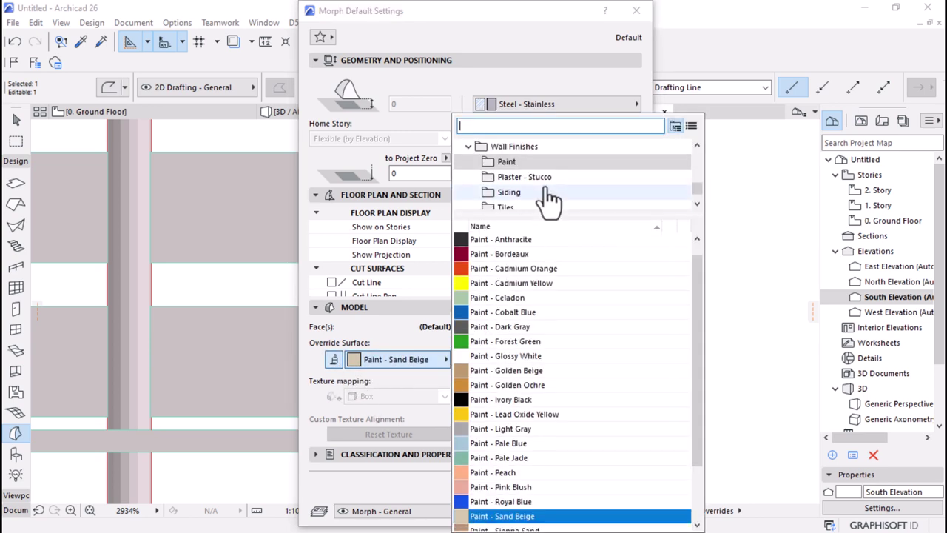
pyautogui.write('me')
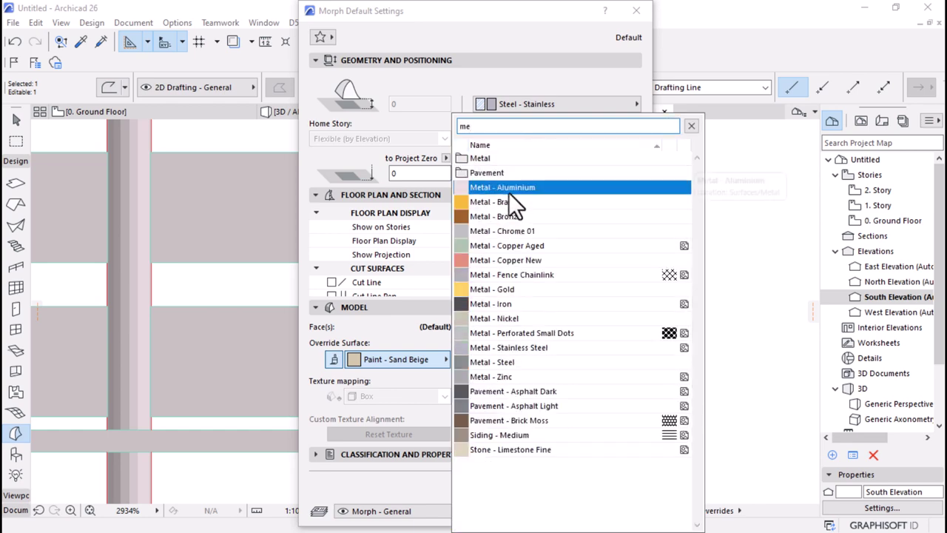
pyautogui.click(508, 190)
pyautogui.click(607, 510)
# - Create a flat morph from the filleted clamp outline in the south elevation using the Magic Wand
pyautogui.scroll(5, 459, 366)
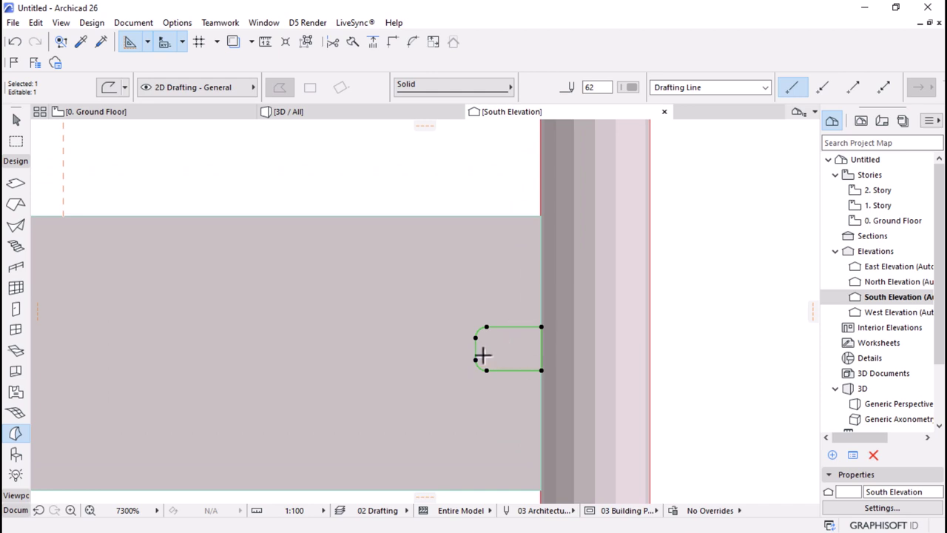
pyautogui.scroll(-1, 482, 356)
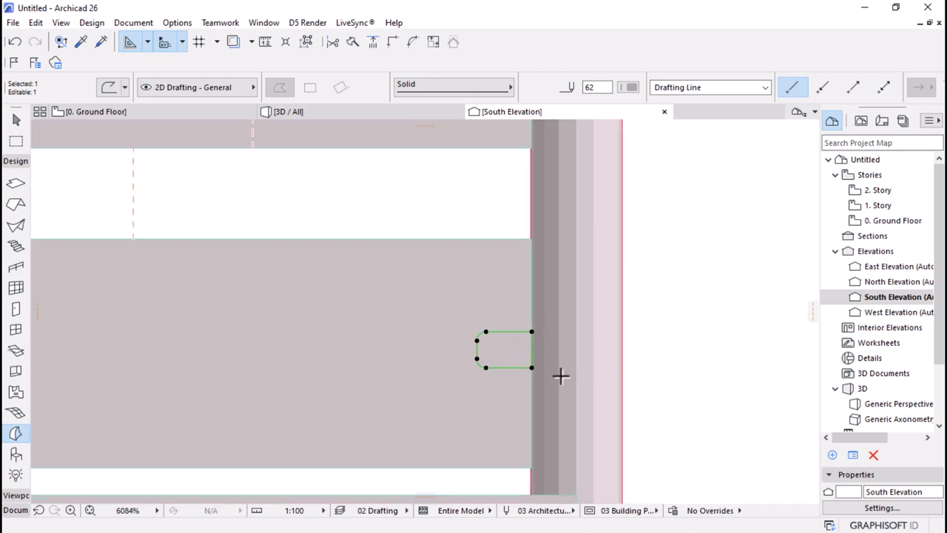
pyautogui.scroll(2, 561, 376)
pyautogui.press('Escape')
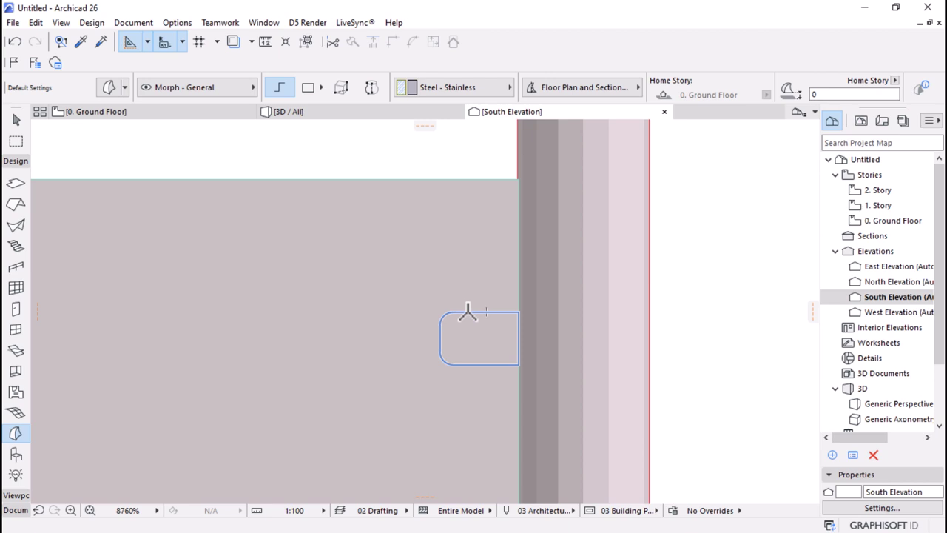
pyautogui.press('space')
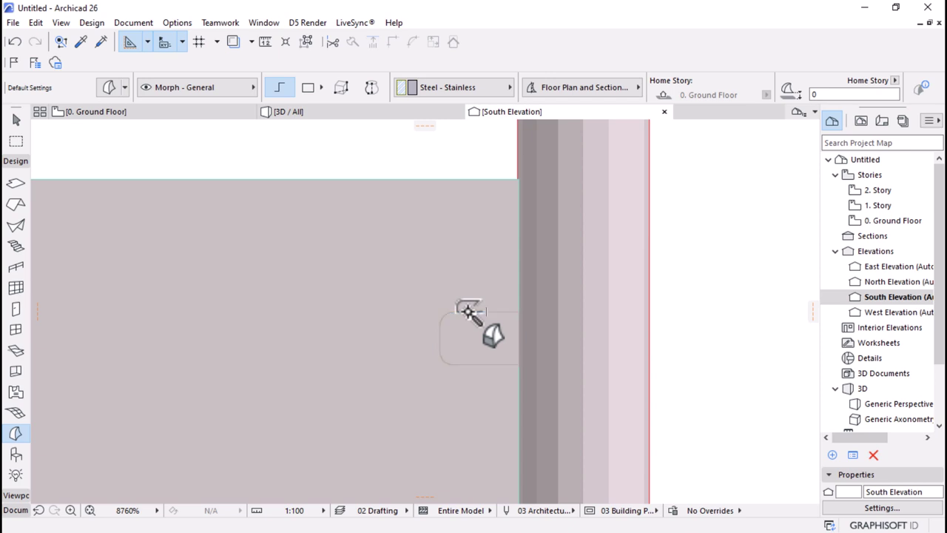
pyautogui.click(464, 318)
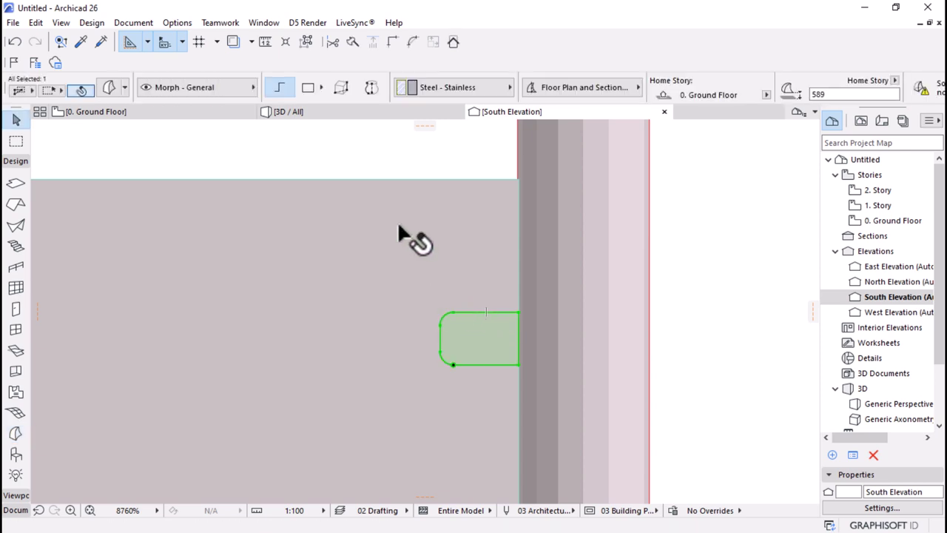
# - Locate the flat clamp morph in the 3D view, away from the shelter
pyautogui.click(342, 113)
pyautogui.scroll(3, 444, 378)
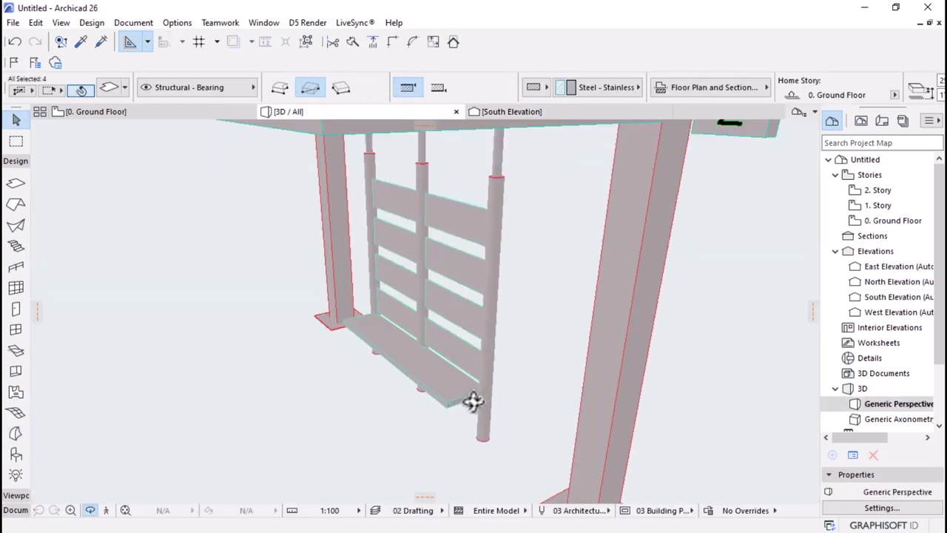
pyautogui.scroll(-6, 541, 286)
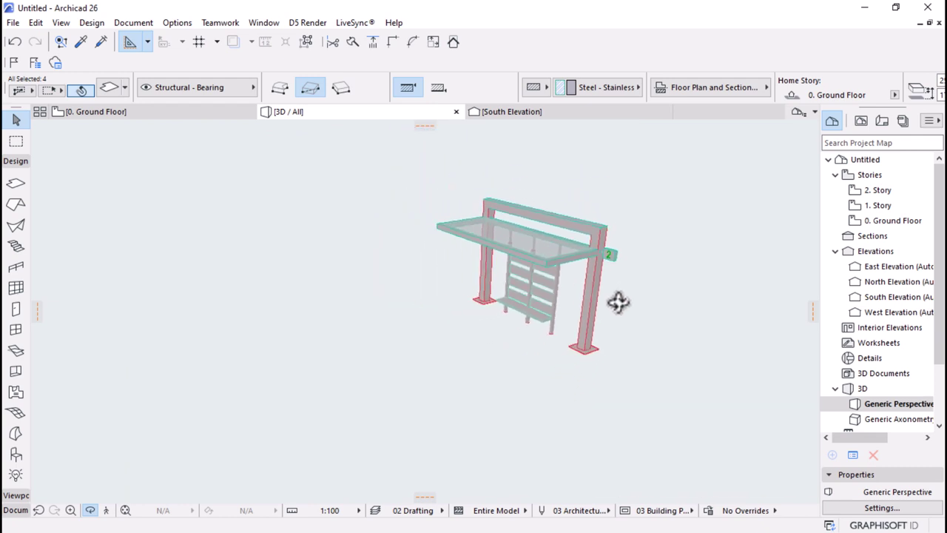
pyautogui.scroll(-2, 616, 310)
pyautogui.scroll(-2, 486, 294)
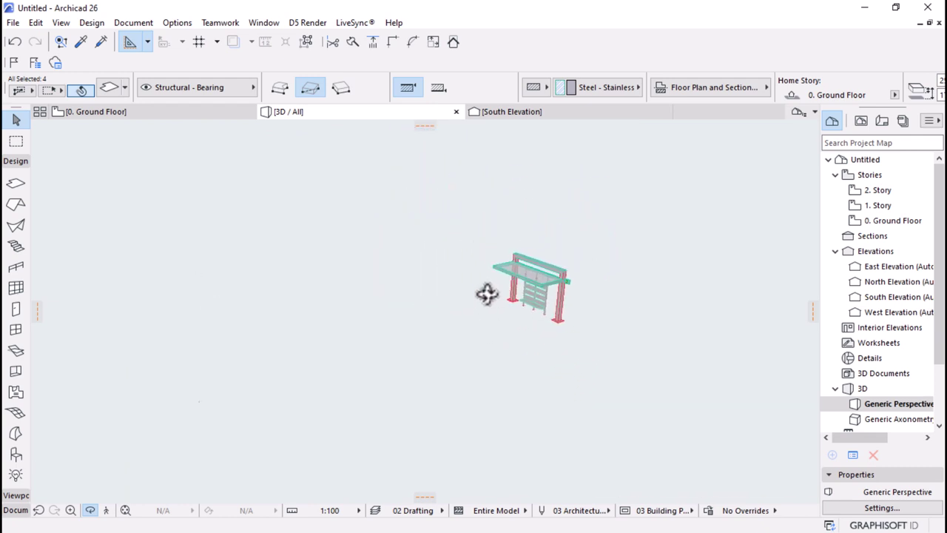
pyautogui.scroll(-2, 487, 294)
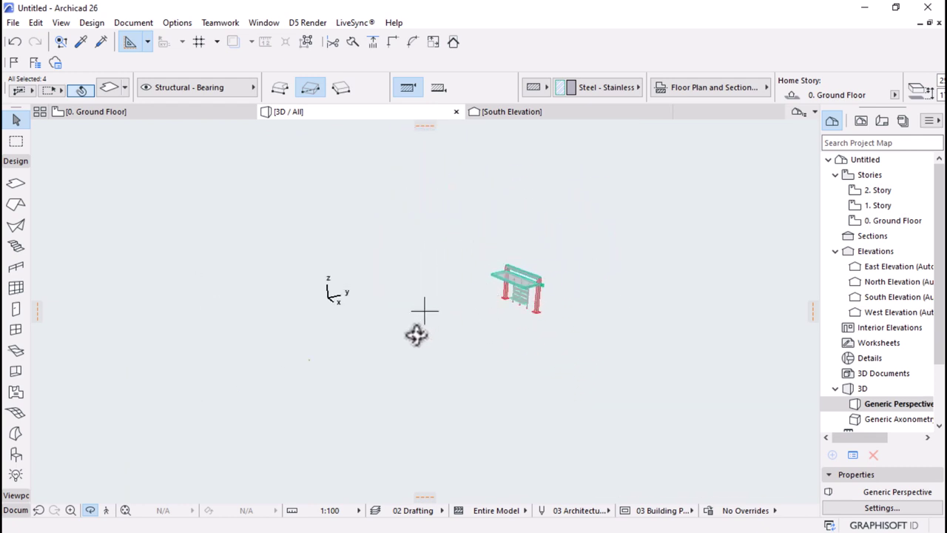
pyautogui.keyDown('shift'); pyautogui.moveTo(287, 375); pyautogui.dragTo(489, 332, button='middle'); pyautogui.keyUp('shift')
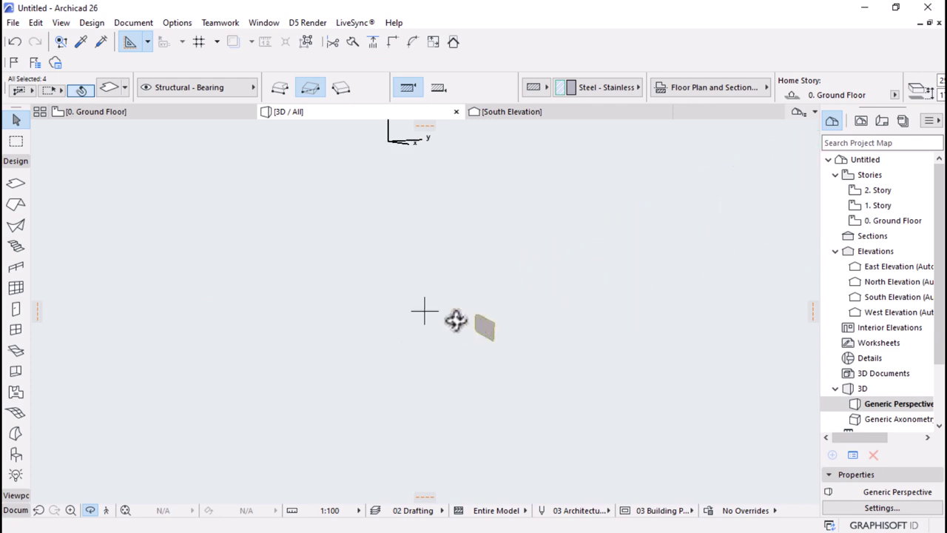
# - Move the South Elevation marker line slightly further south on the ground floor plan
pyautogui.click(146, 116)
pyautogui.scroll(-5, 601, 277)
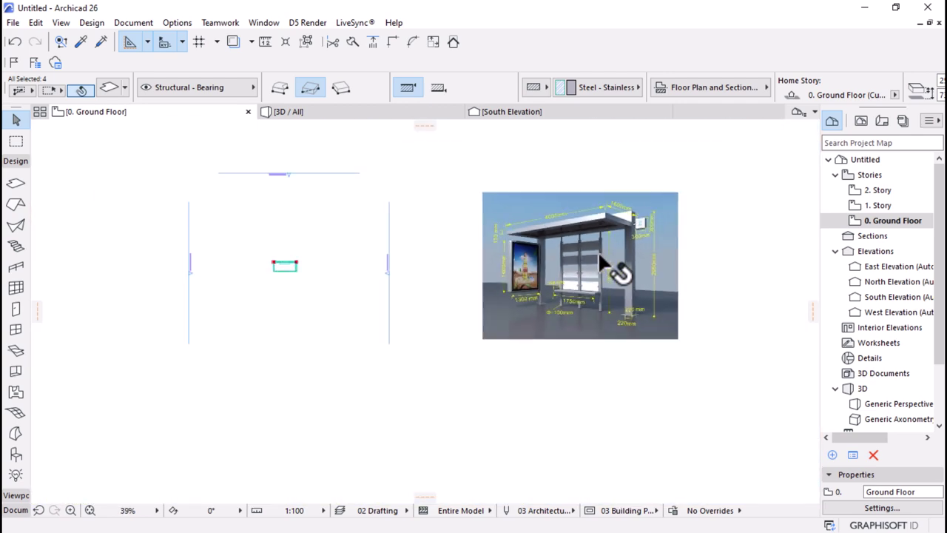
pyautogui.scroll(8, 514, 277)
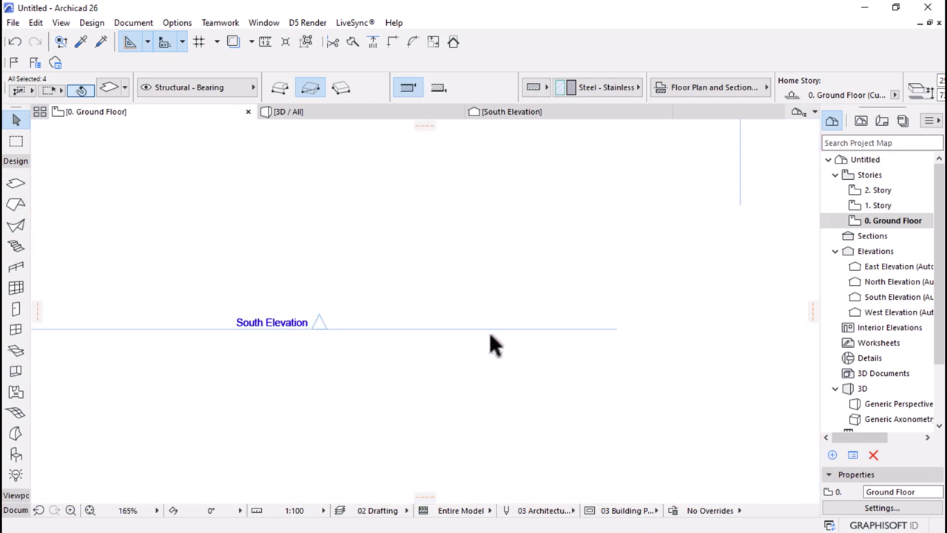
pyautogui.click(446, 330)
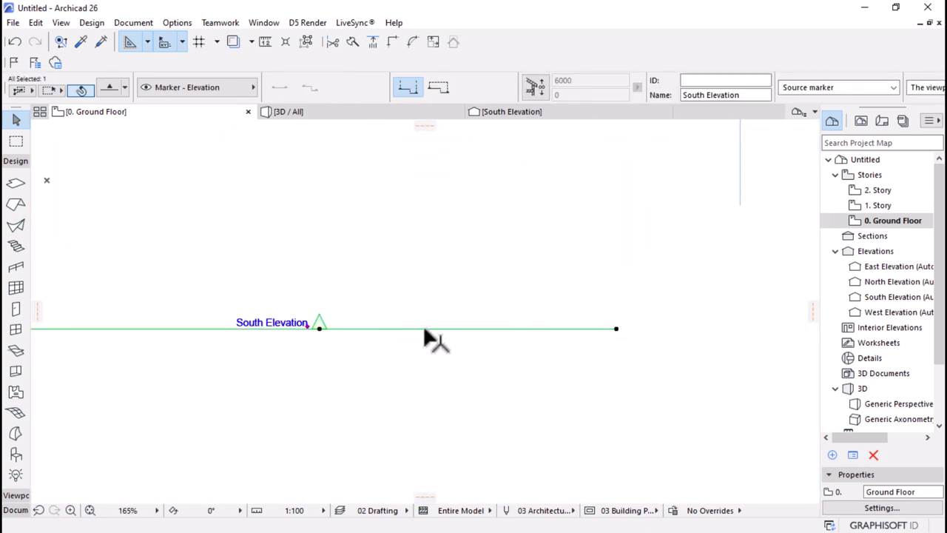
pyautogui.hotkey('ctrl', 'd')
pyautogui.click(528, 201)
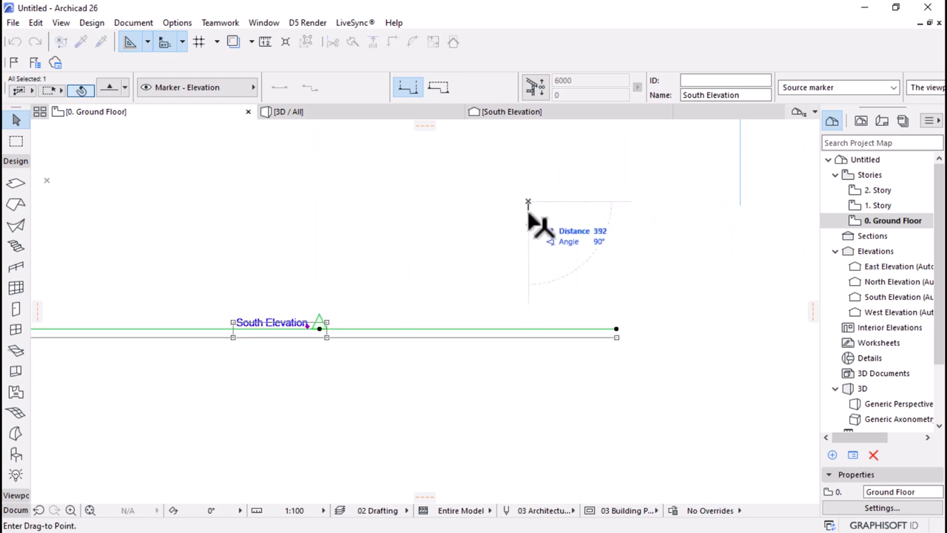
pyautogui.click(528, 218)
# - Find and select the clamp morph next to the South Elevation marker on the ground floor plan
pyautogui.scroll(6, 290, 331)
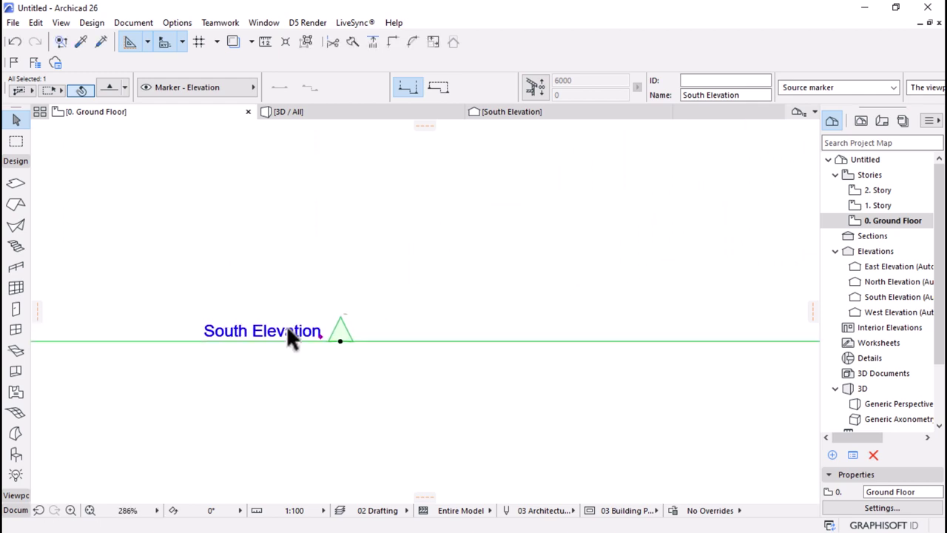
pyautogui.scroll(1, 414, 315)
pyautogui.click(436, 319)
pyautogui.scroll(4, 408, 296)
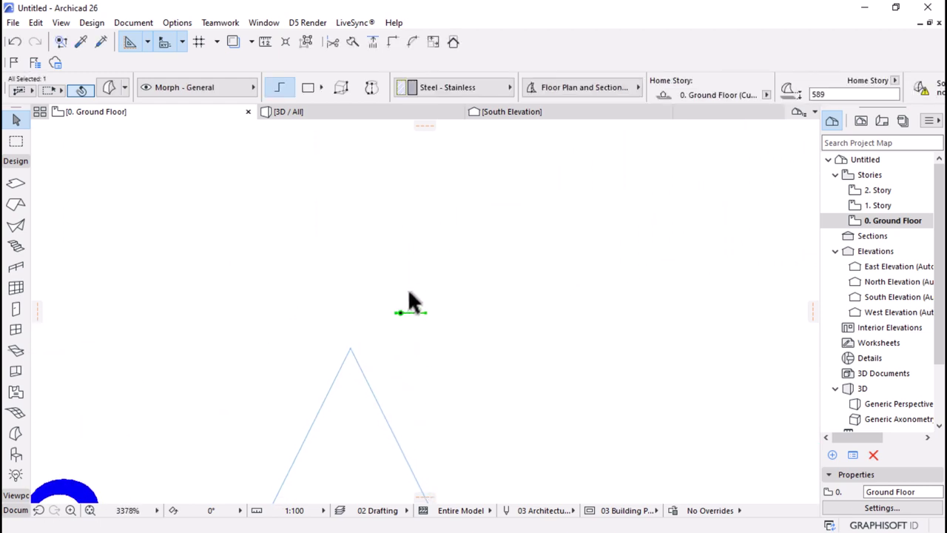
pyautogui.scroll(2, 400, 321)
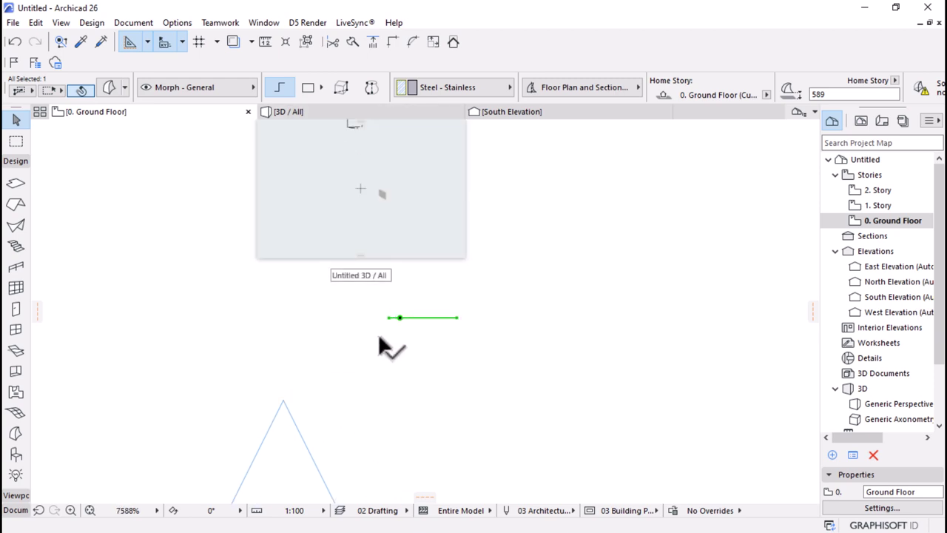
pyautogui.scroll(1, 412, 358)
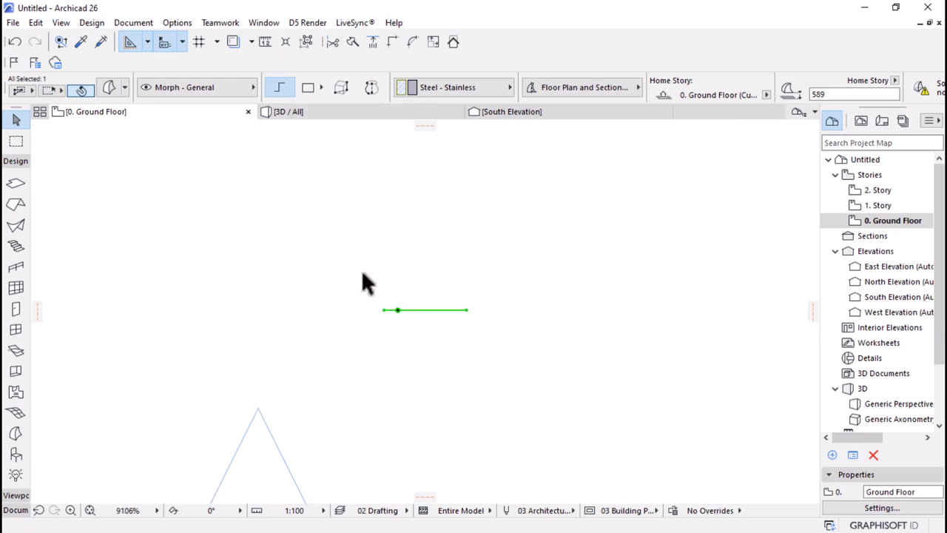
# - Push/Pull the flat clamp morph along the y axis in 3D to give it thickness, and return to the ground floor plan
pyautogui.click(317, 112)
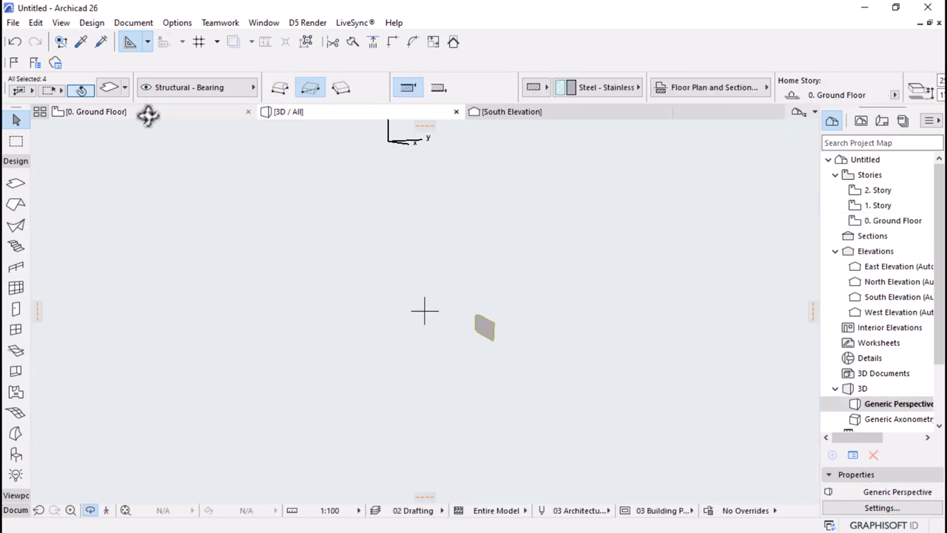
pyautogui.moveTo(148, 114)
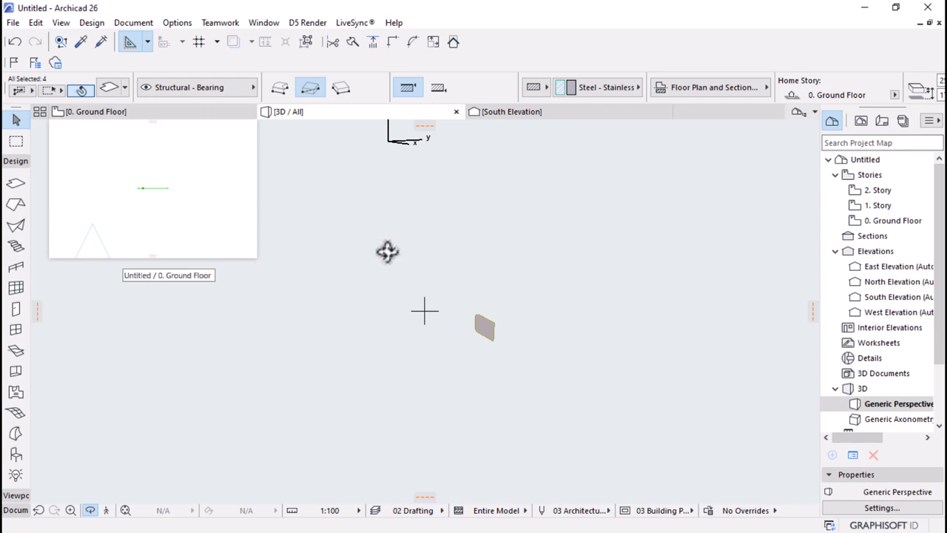
pyautogui.keyDown('shift'); pyautogui.moveTo(498, 321); pyautogui.dragTo(453, 326, button='middle'); pyautogui.keyUp('shift')
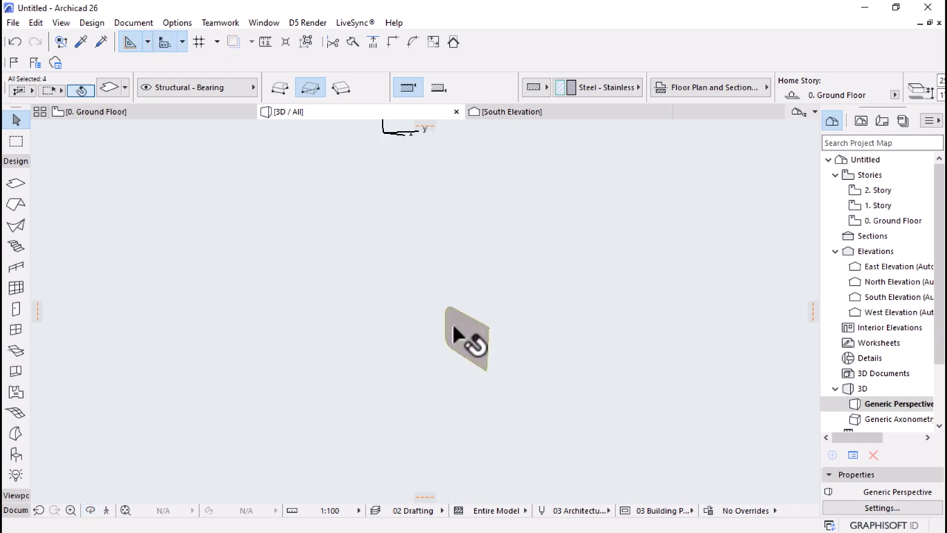
pyautogui.click(453, 327)
pyautogui.click(457, 326)
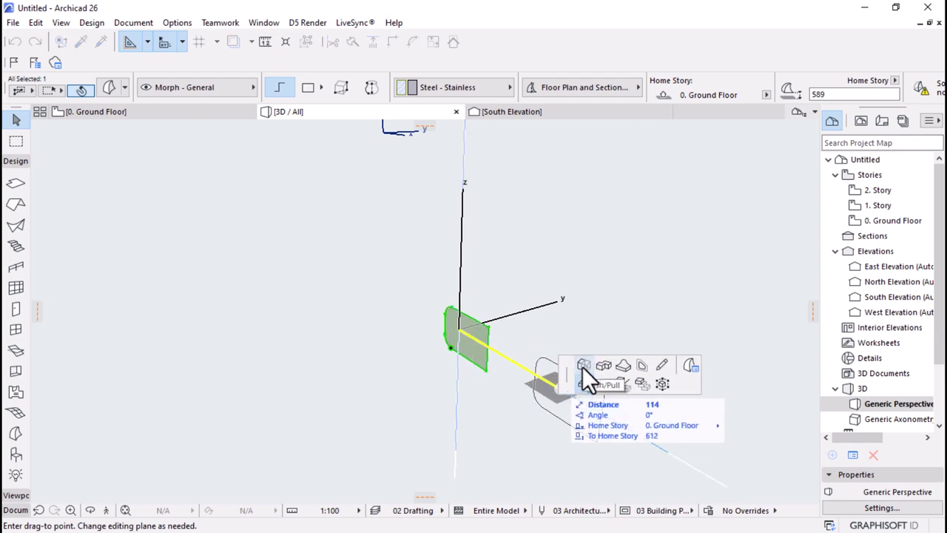
pyautogui.click(582, 367)
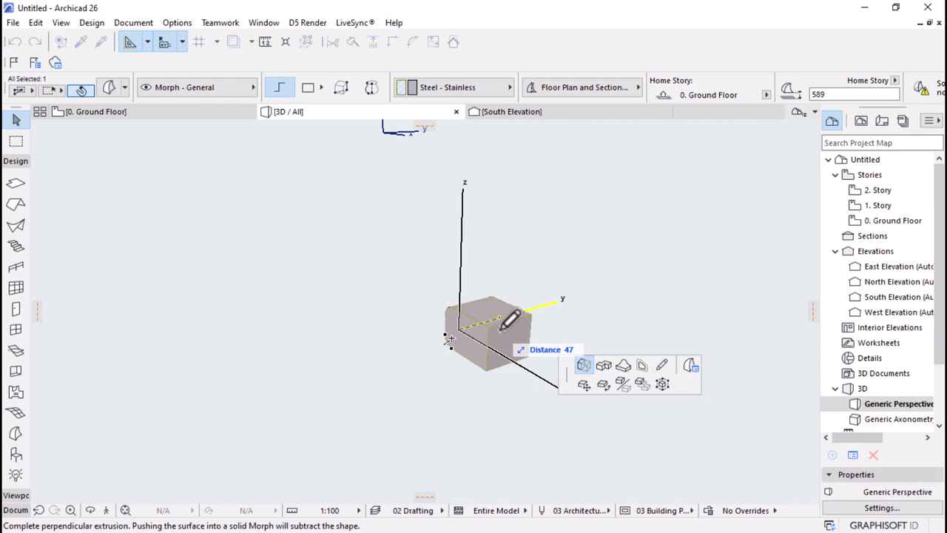
pyautogui.click(509, 320)
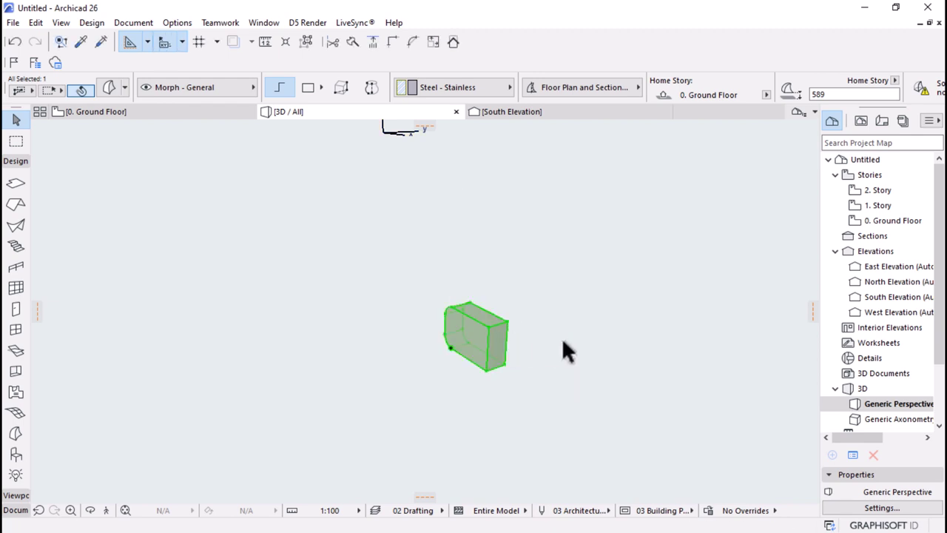
pyautogui.press('Escape')
pyautogui.click(145, 111)
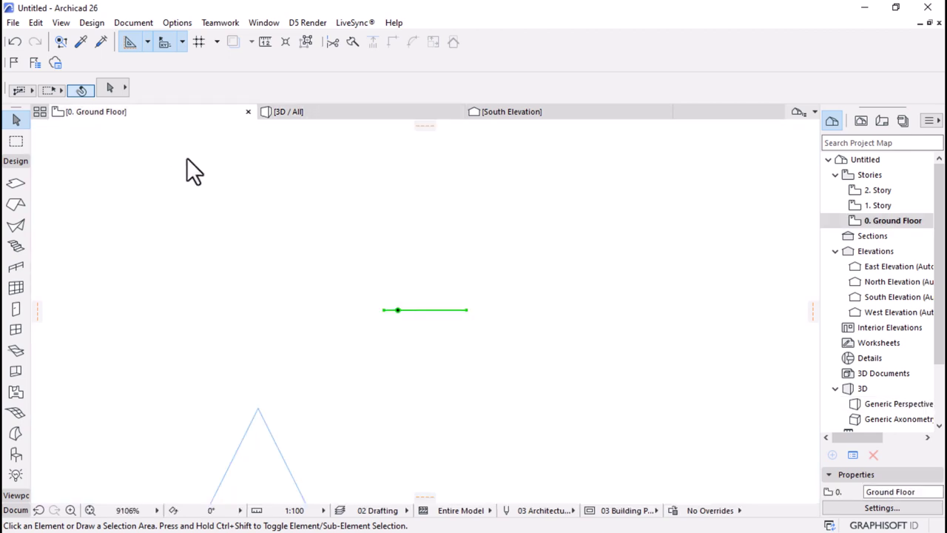
# - Move the clamp morph on the ground floor plan so its end midpoint meets the edge of the round backrest post, centred on the panel
pyautogui.click(437, 310)
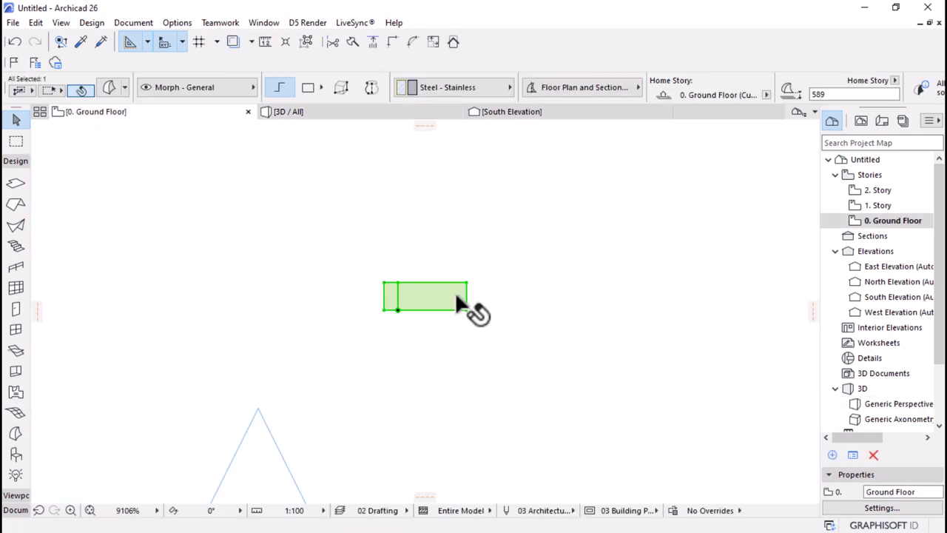
pyautogui.hotkey('ctrl', 'd')
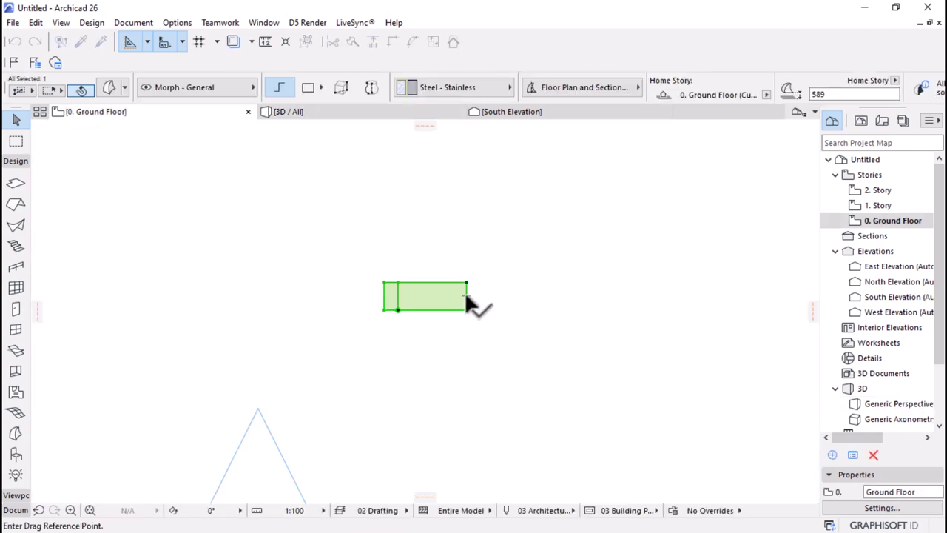
pyautogui.click(465, 295)
pyautogui.scroll(-5, 462, 426)
pyautogui.scroll(-4, 463, 422)
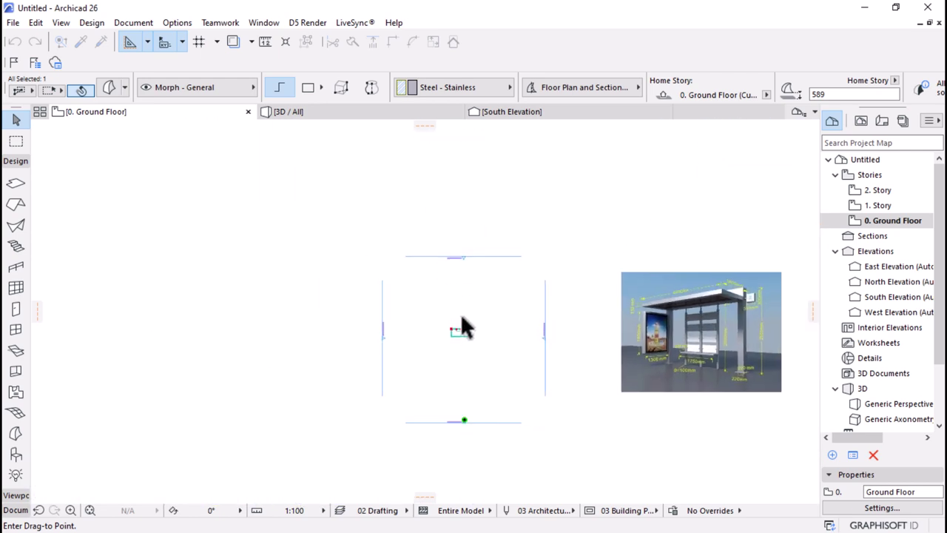
pyautogui.scroll(6, 461, 328)
pyautogui.scroll(4, 465, 326)
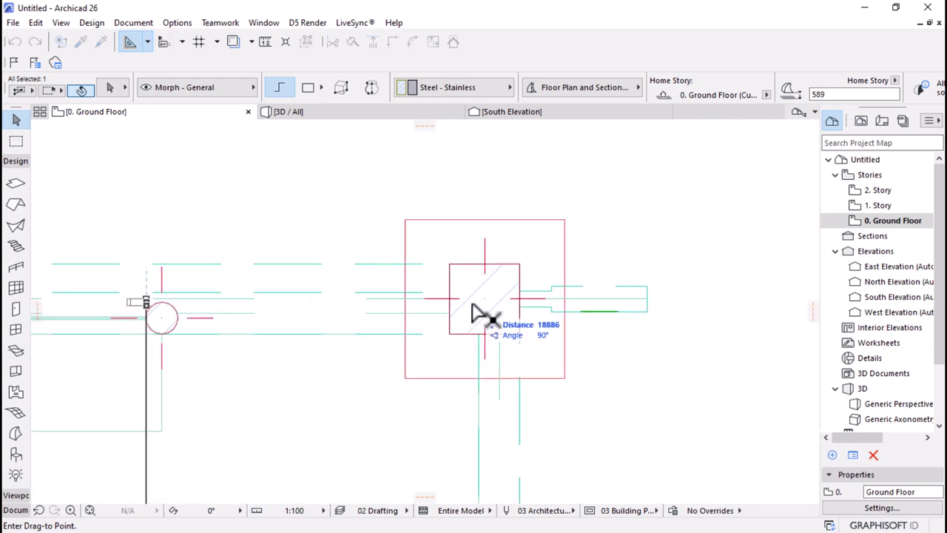
pyautogui.scroll(5, 62, 330)
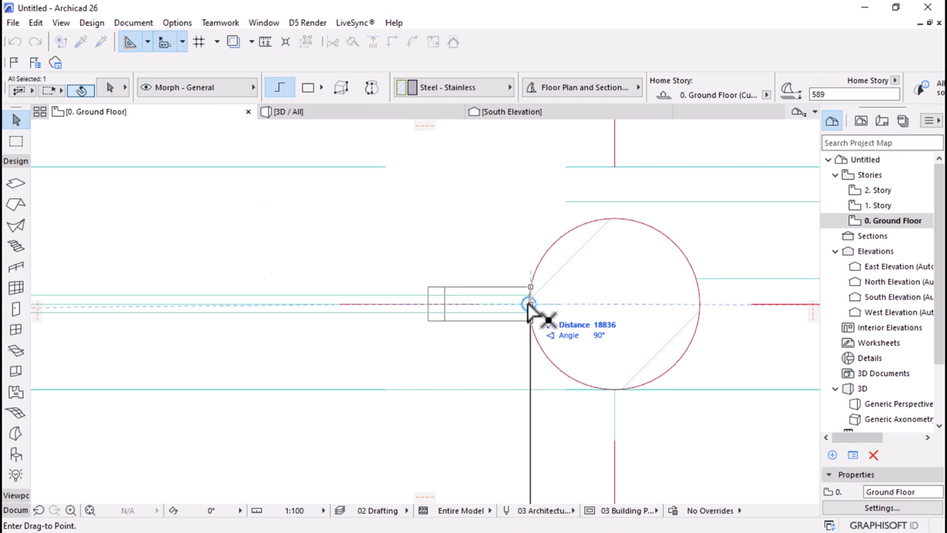
pyautogui.click(528, 304)
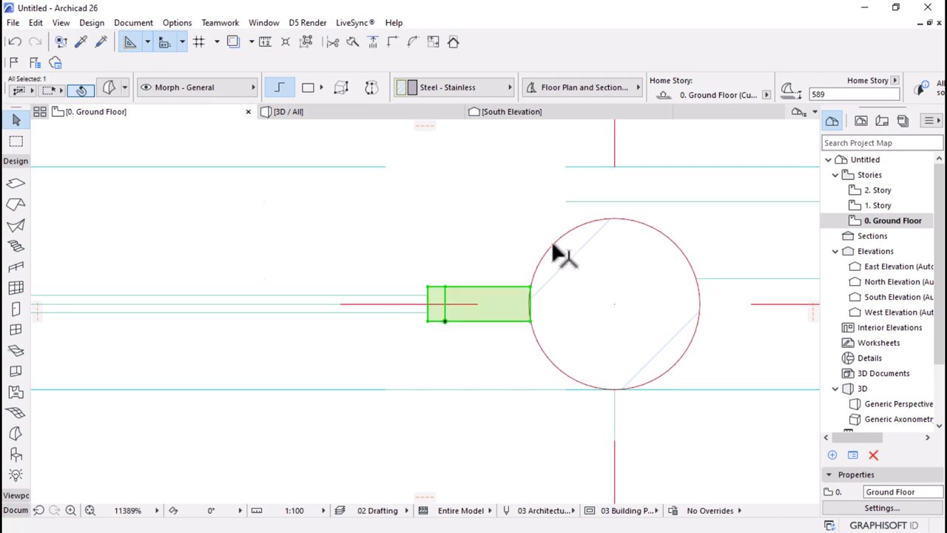
# - Inspect the clamp against the backrest in 3D and select the clamp morph on the lowest panel in the South Elevation
pyautogui.click(405, 113)
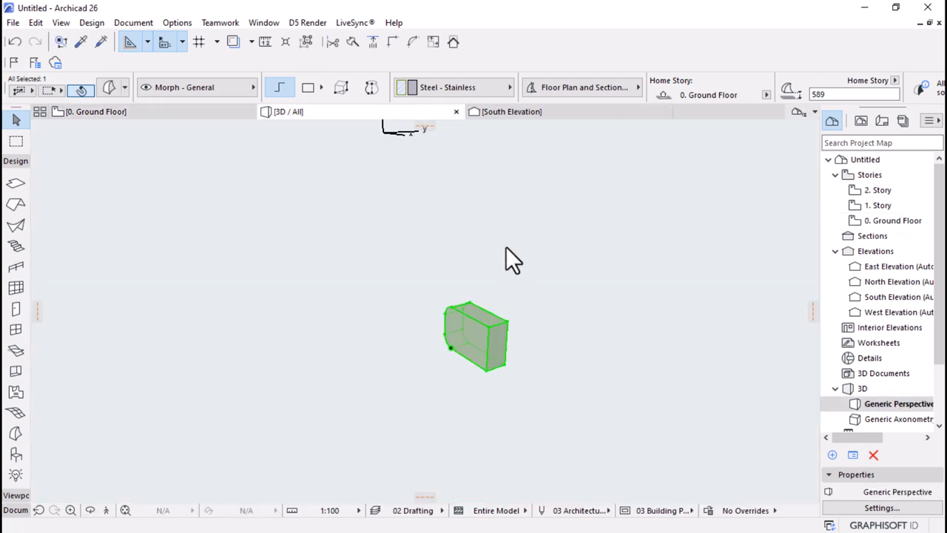
pyautogui.click(125, 509)
pyautogui.scroll(6, 488, 333)
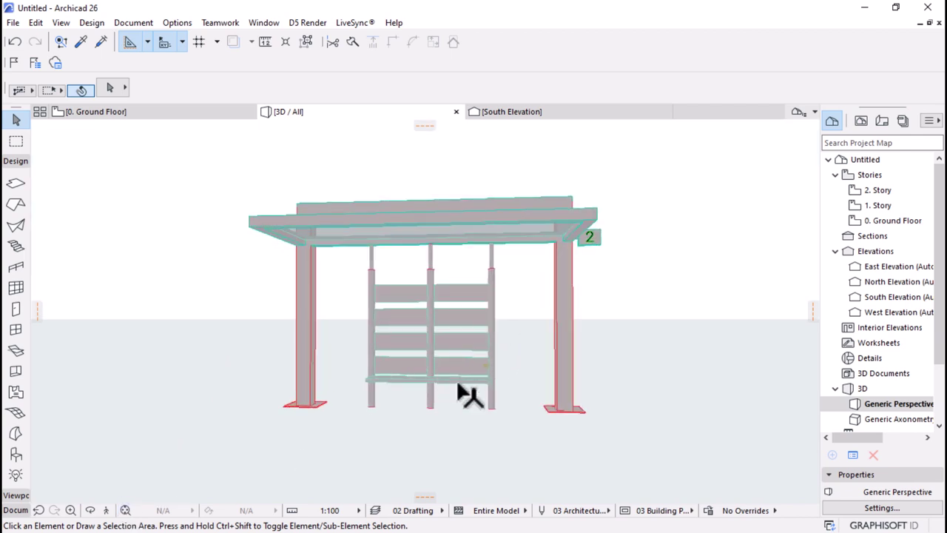
pyautogui.keyDown('shift'); pyautogui.moveTo(499, 372); pyautogui.dragTo(344, 126, button='middle'); pyautogui.keyUp('shift')
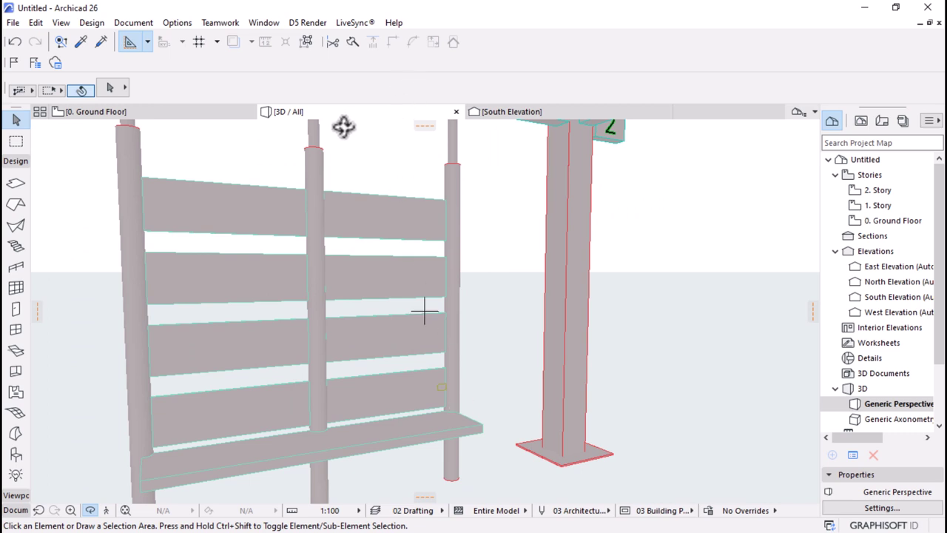
pyautogui.click(493, 110)
pyautogui.scroll(-5, 483, 375)
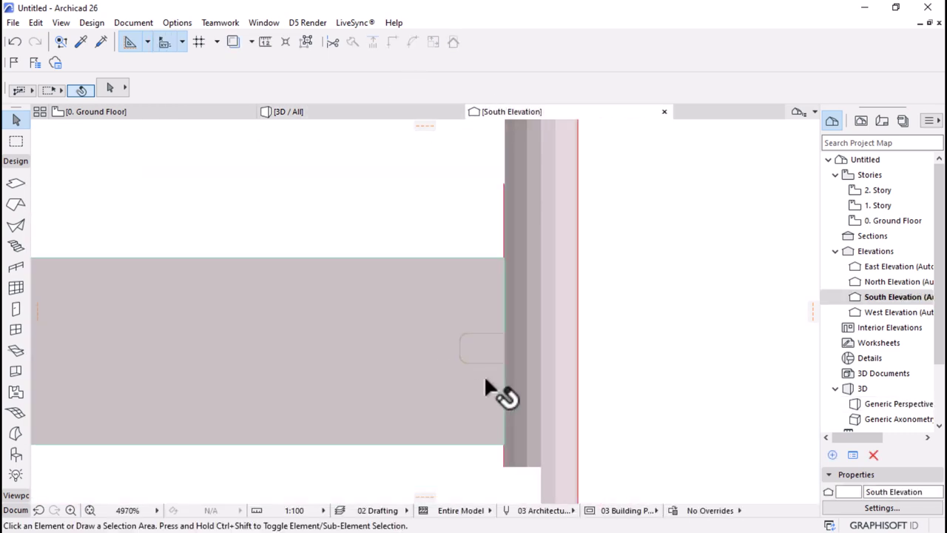
pyautogui.click(483, 375)
pyautogui.scroll(2, 485, 384)
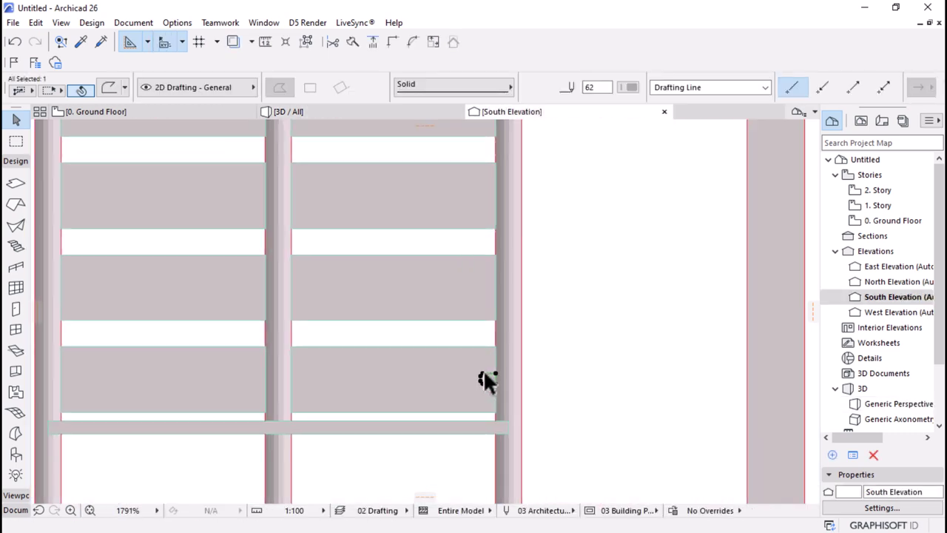
pyautogui.press('Escape')
pyautogui.click(484, 383)
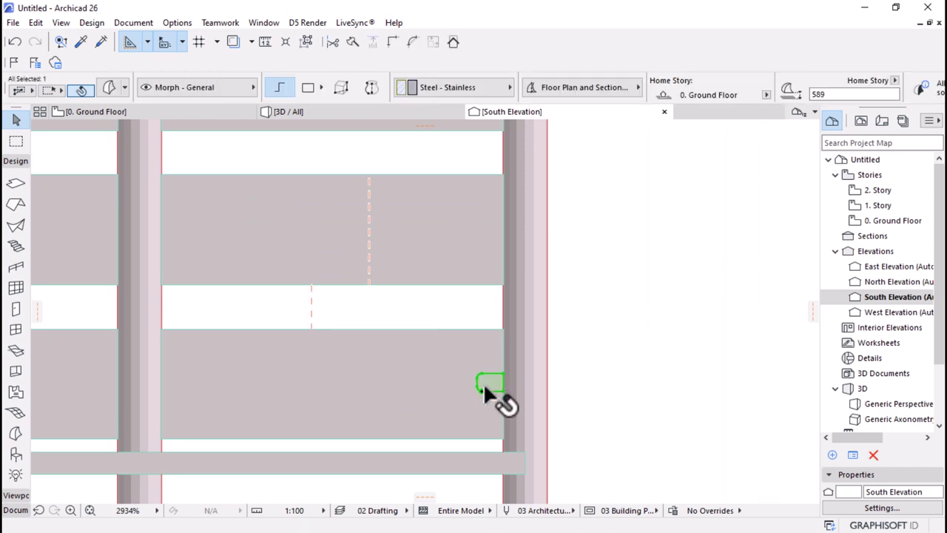
# - Drag multiple copies of the clamp upward from the lowest panel's lower right corner to the matching corners of the panels above
pyautogui.scroll(-1, 490, 408)
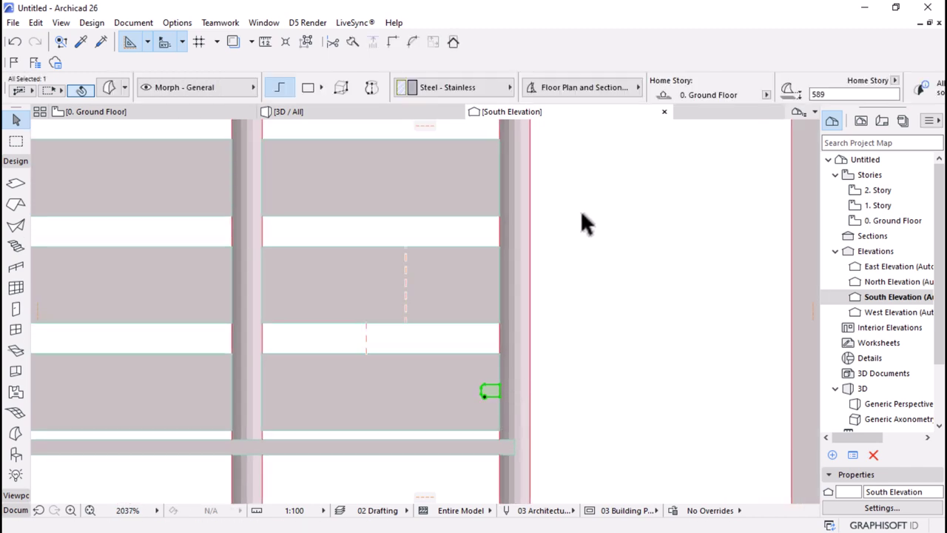
pyautogui.rightClick(572, 290)
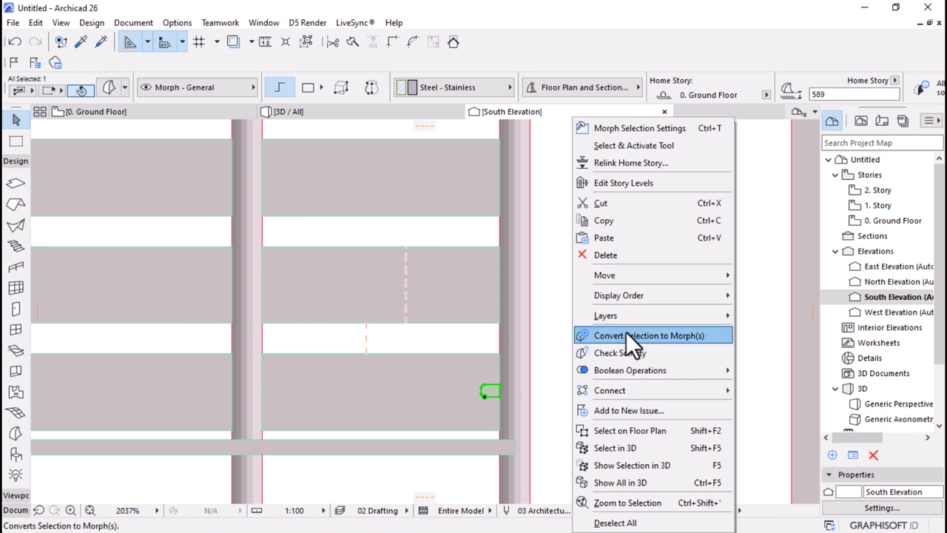
pyautogui.moveTo(629, 296)
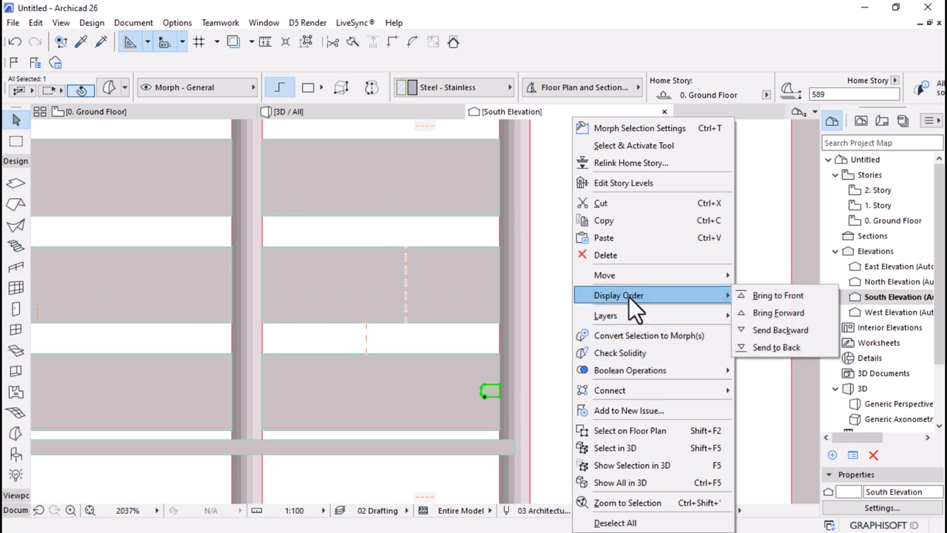
pyautogui.moveTo(634, 276)
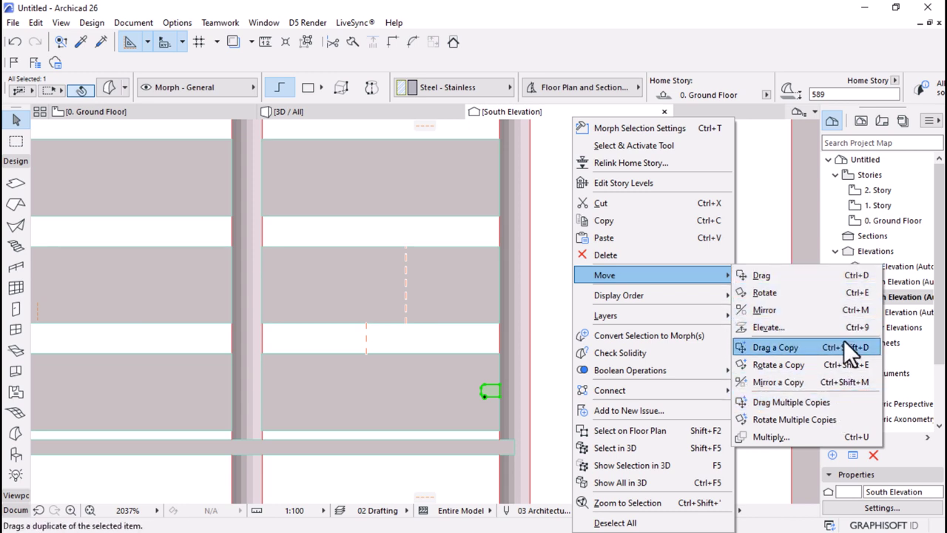
pyautogui.click(785, 401)
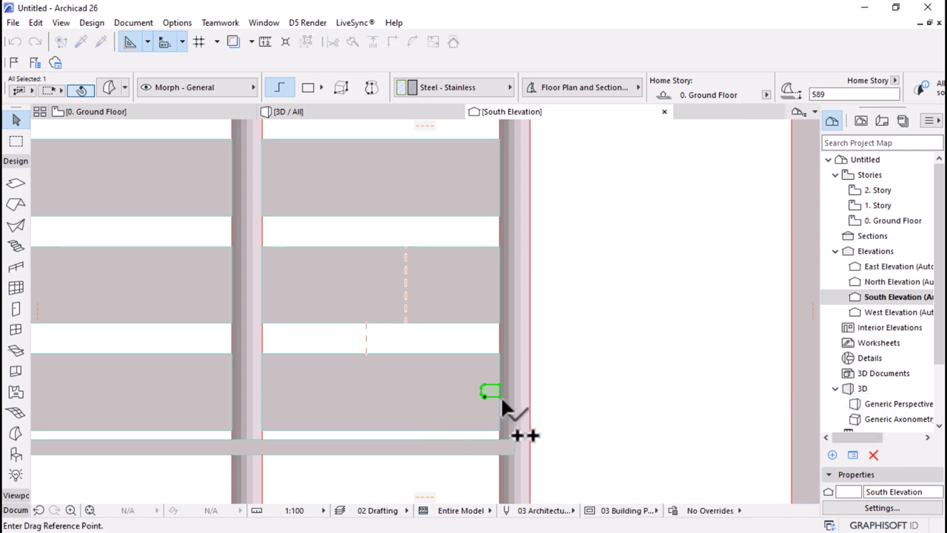
pyautogui.scroll(2, 507, 417)
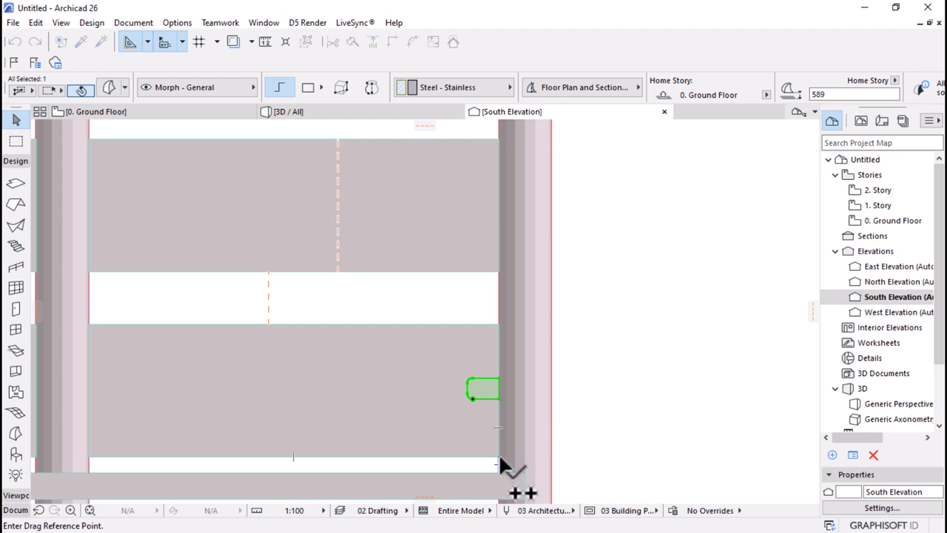
pyautogui.click(499, 456)
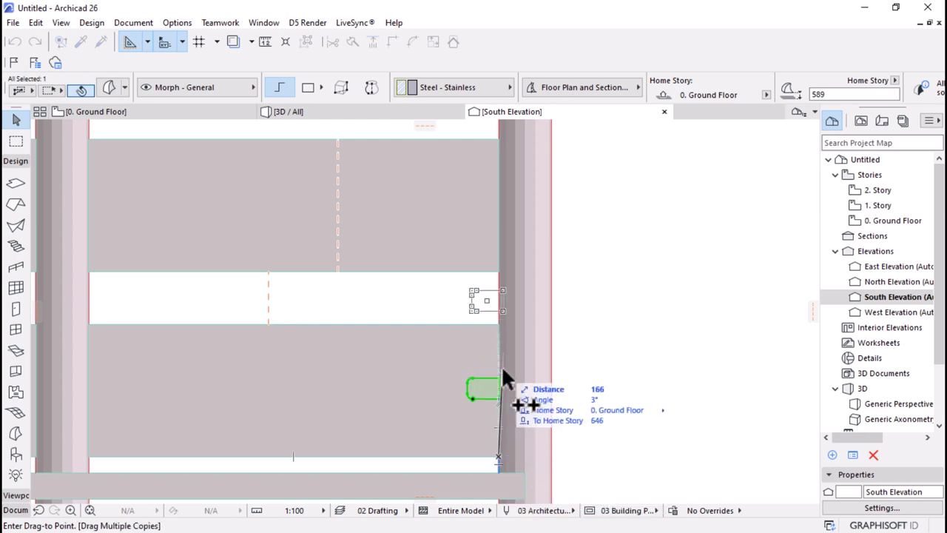
pyautogui.click(497, 269)
pyautogui.scroll(-4, 502, 385)
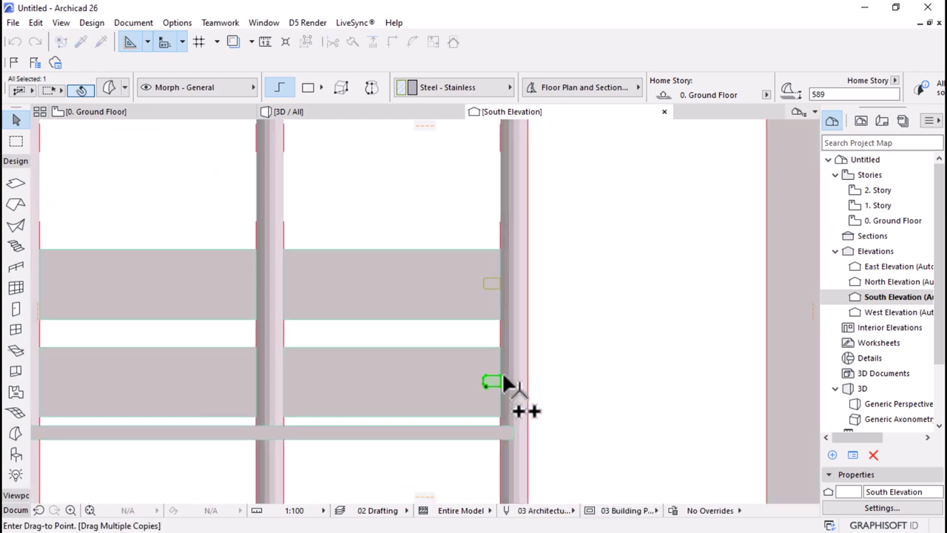
pyautogui.scroll(2, 503, 245)
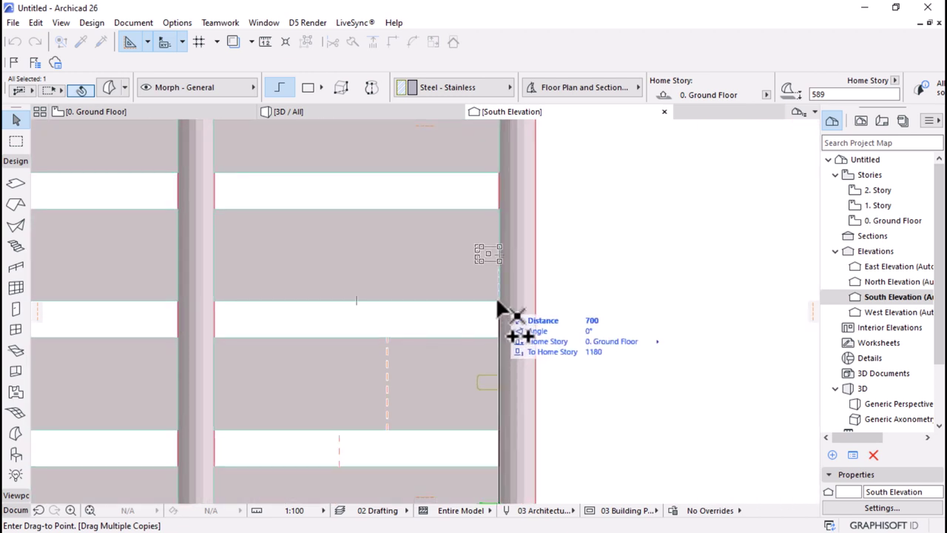
# - Place multiple copies of the steel bracket morph on the three upper slats beside the right post in the South Elevation
pyautogui.click(499, 303)
pyautogui.scroll(-2, 529, 334)
pyautogui.scroll(2, 513, 254)
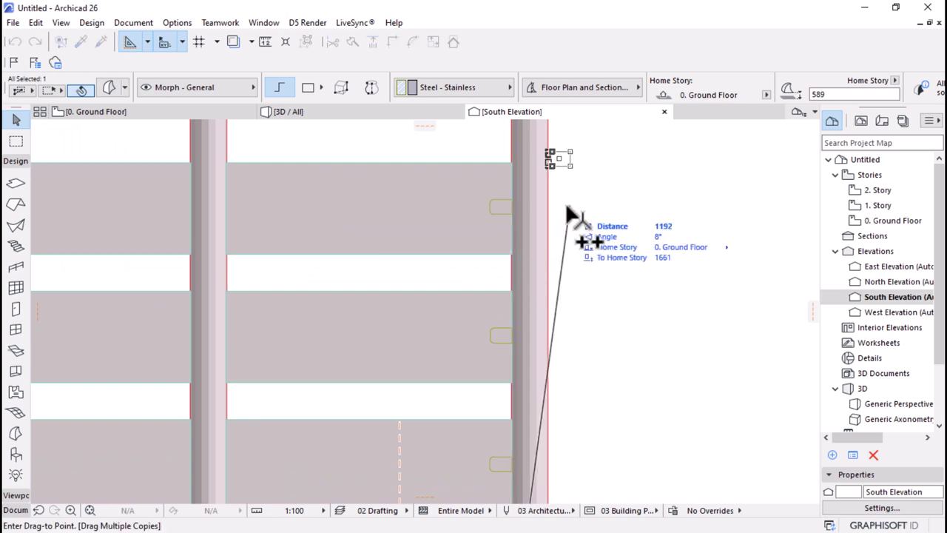
pyautogui.scroll(-2, 566, 208)
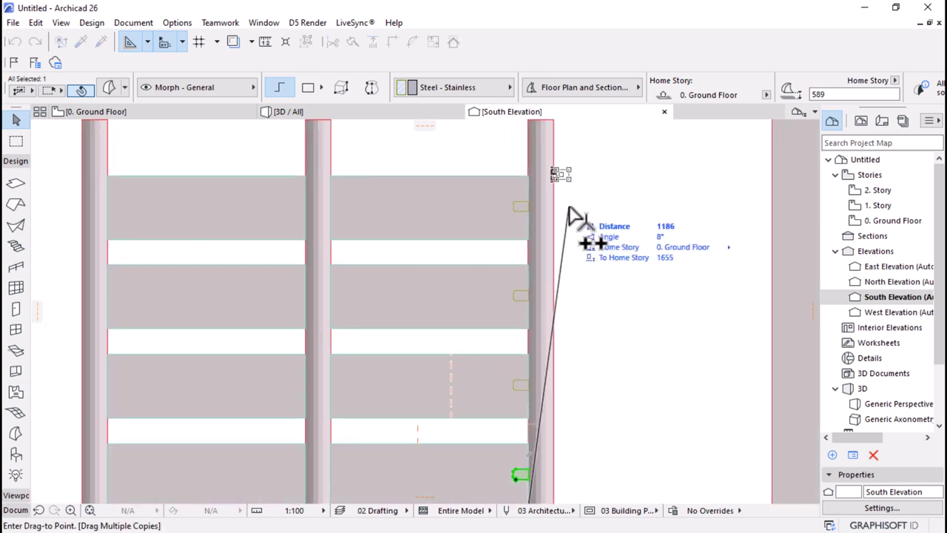
pyautogui.click(568, 210)
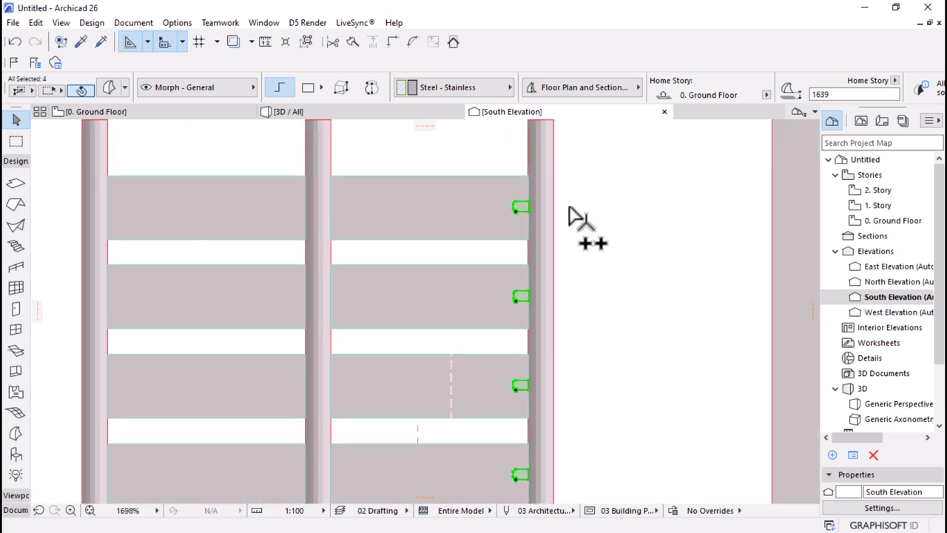
pyautogui.scroll(3, 571, 246)
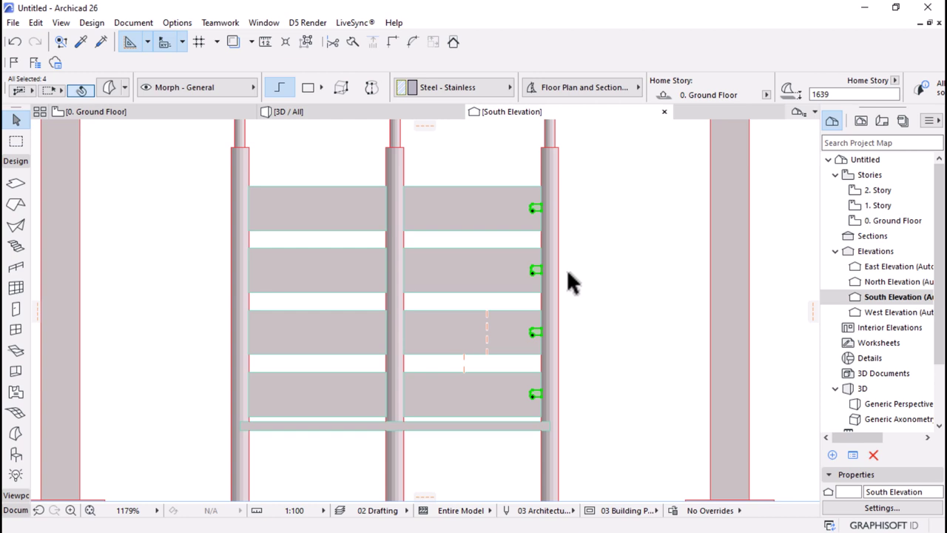
# - Select the four bracket morphs beside the right post in 3D and merge them with a Boolean Union
pyautogui.click(290, 111)
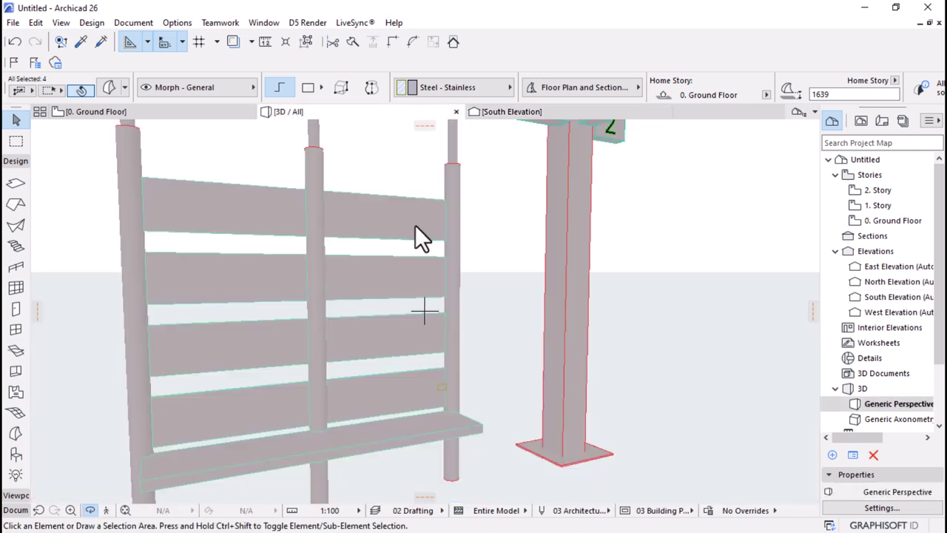
pyautogui.click(437, 216)
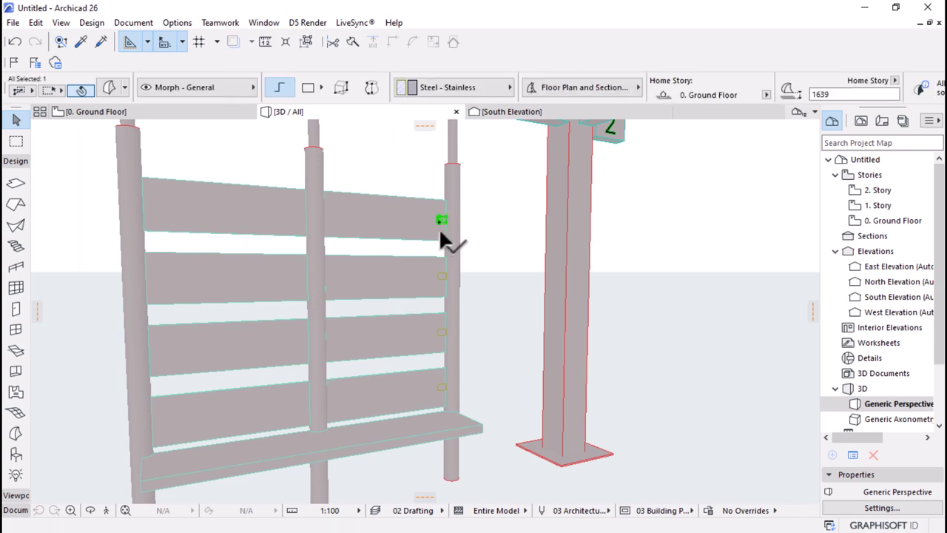
pyautogui.keyDown('shift'); pyautogui.click(442, 332); pyautogui.keyUp('shift')
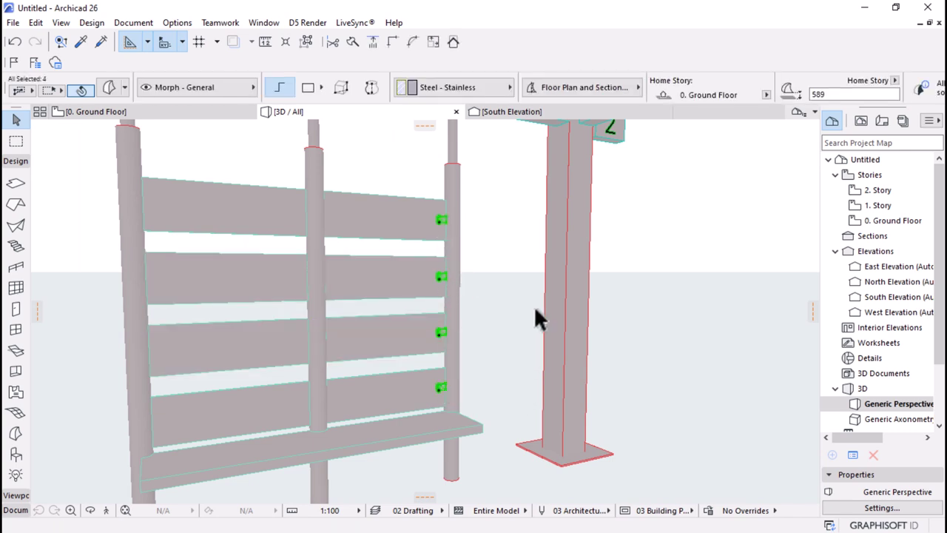
pyautogui.rightClick(624, 214)
pyautogui.moveTo(645, 334)
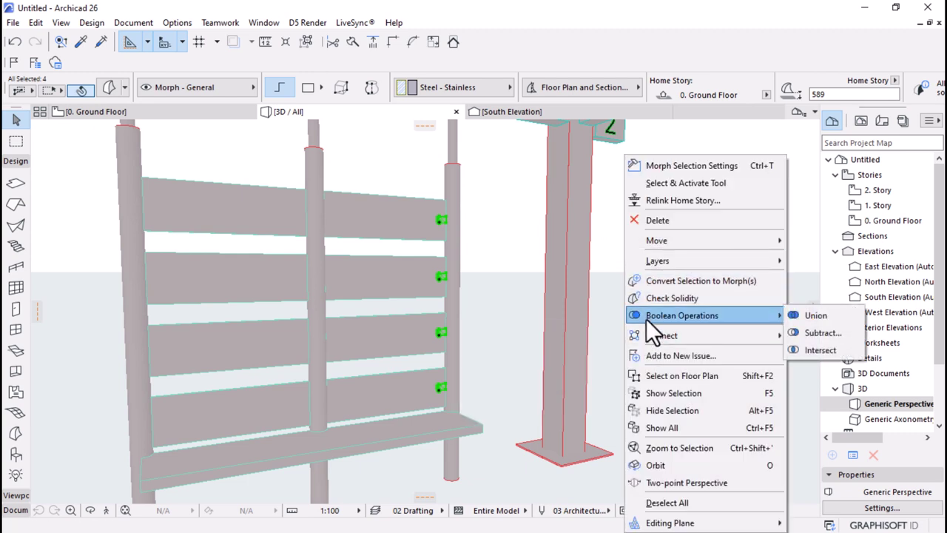
pyautogui.click(818, 315)
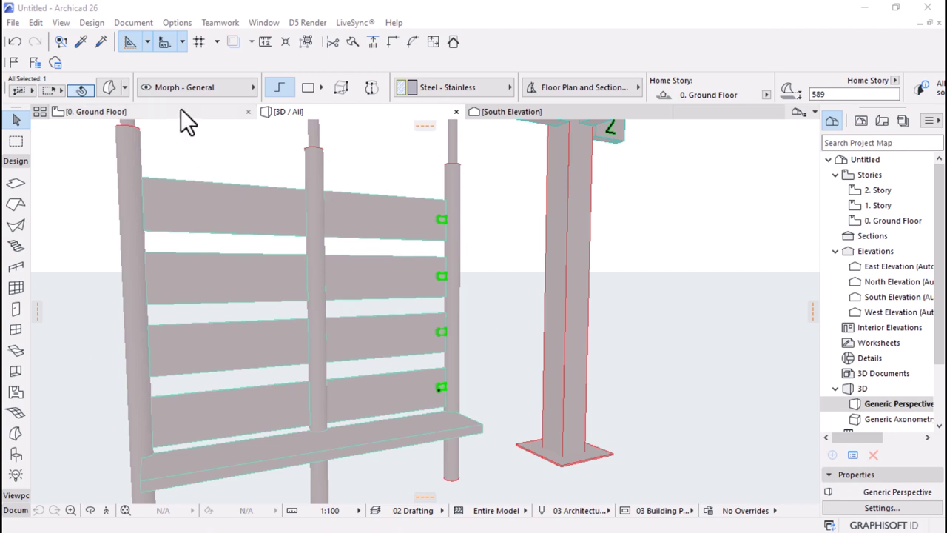
# - Mirror a copy of the merged brackets about the middle post's axis onto the left post in the ground floor plan
pyautogui.moveTo(563, 122)
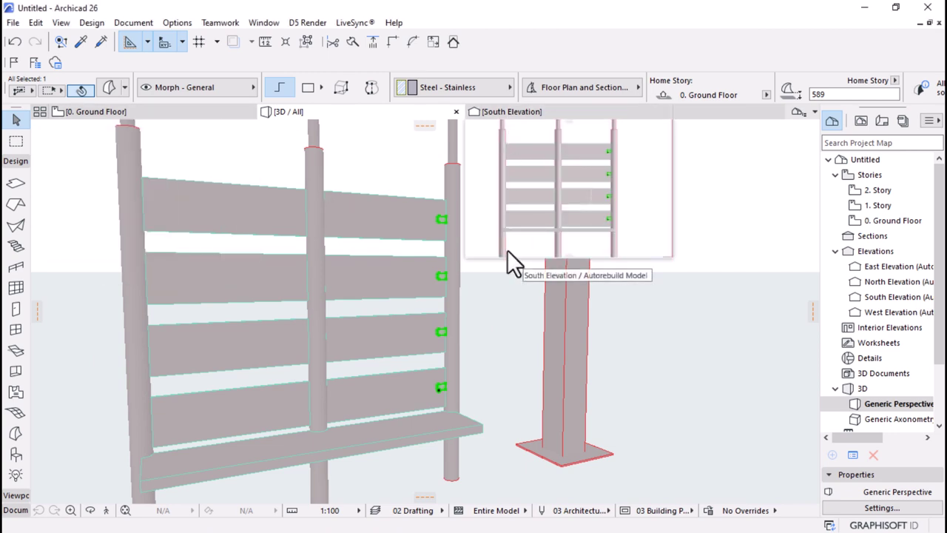
pyautogui.click(142, 116)
pyautogui.press('Escape')
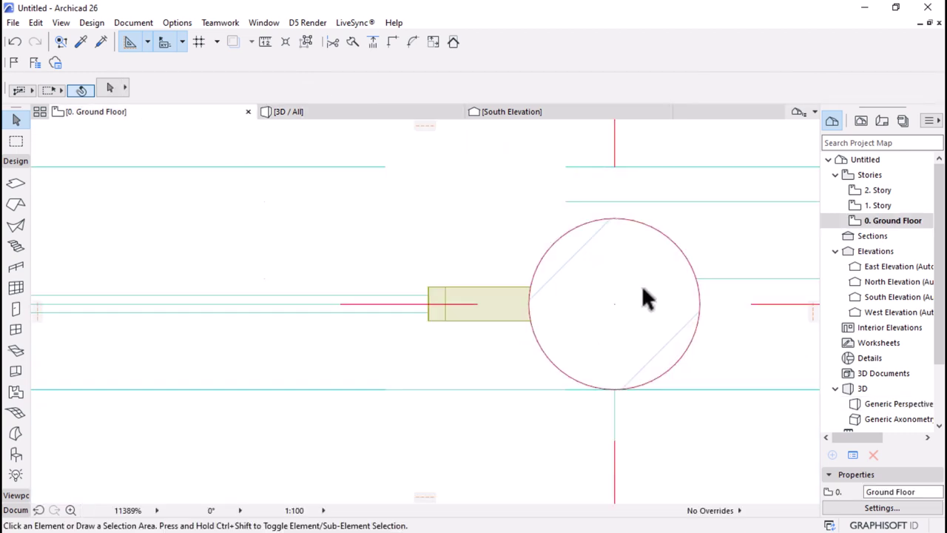
pyautogui.scroll(-8, 614, 300)
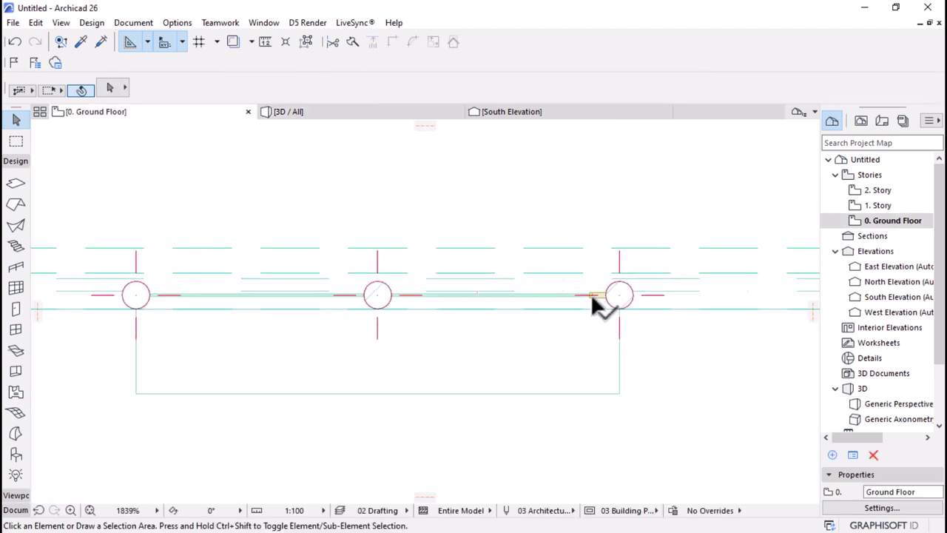
pyautogui.click(590, 295)
pyautogui.hotkey('ctrl', 'alt', 'm')
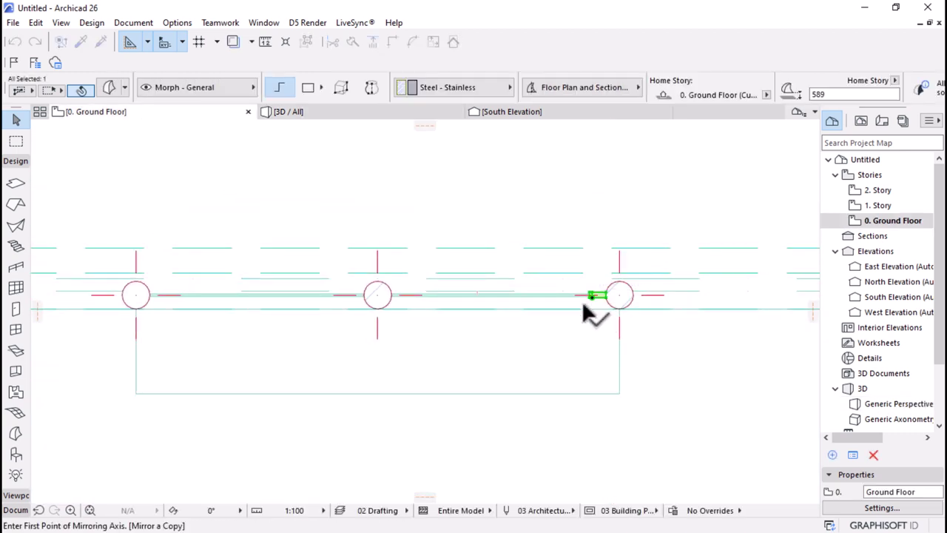
pyautogui.click(378, 295)
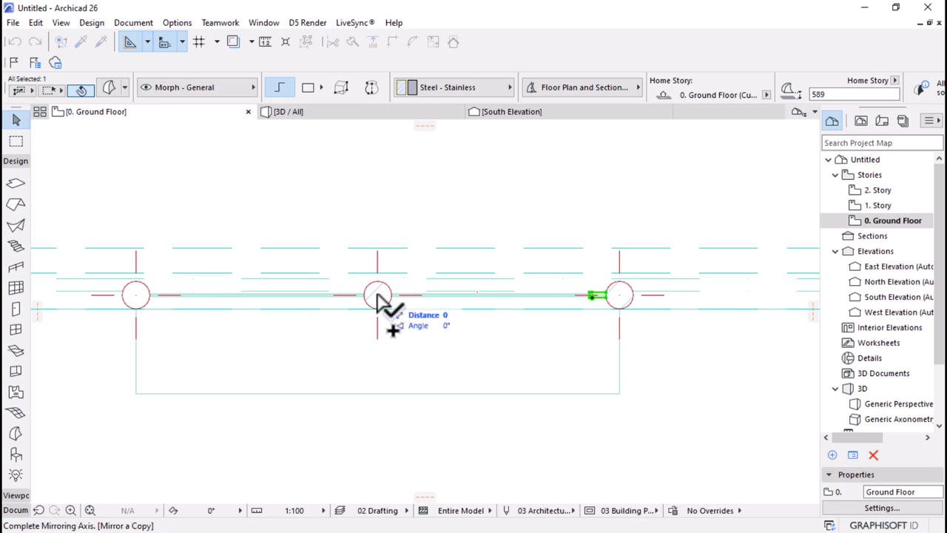
pyautogui.click(378, 426)
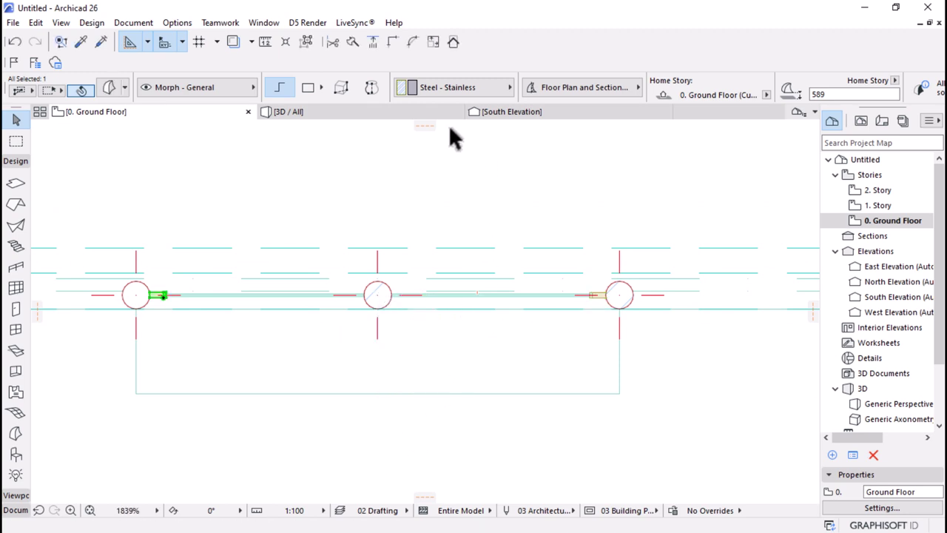
pyautogui.click(370, 118)
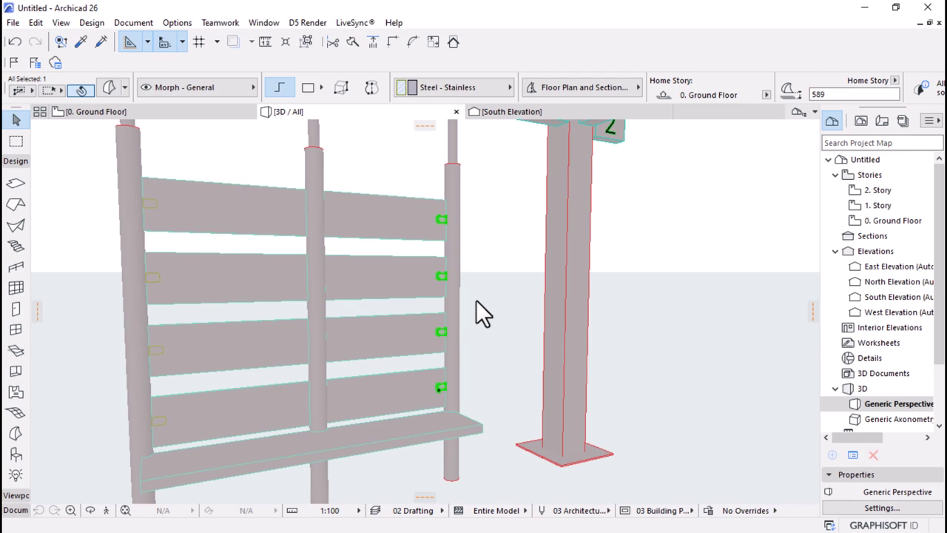
pyautogui.scroll(-5, 475, 299)
pyautogui.scroll(6, 296, 334)
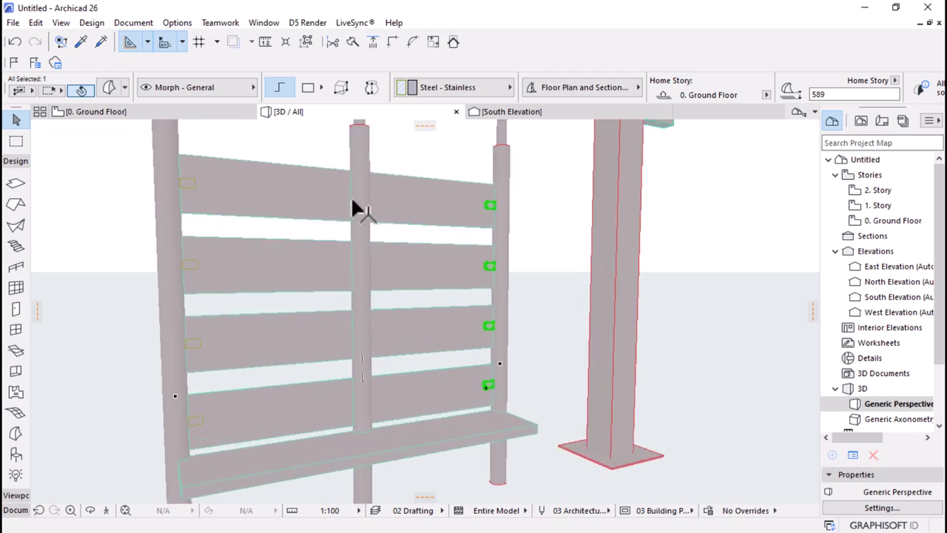
# - Copy the left post's brackets to the middle post in the ground floor plan, using the post centres as reference points
pyautogui.click(102, 118)
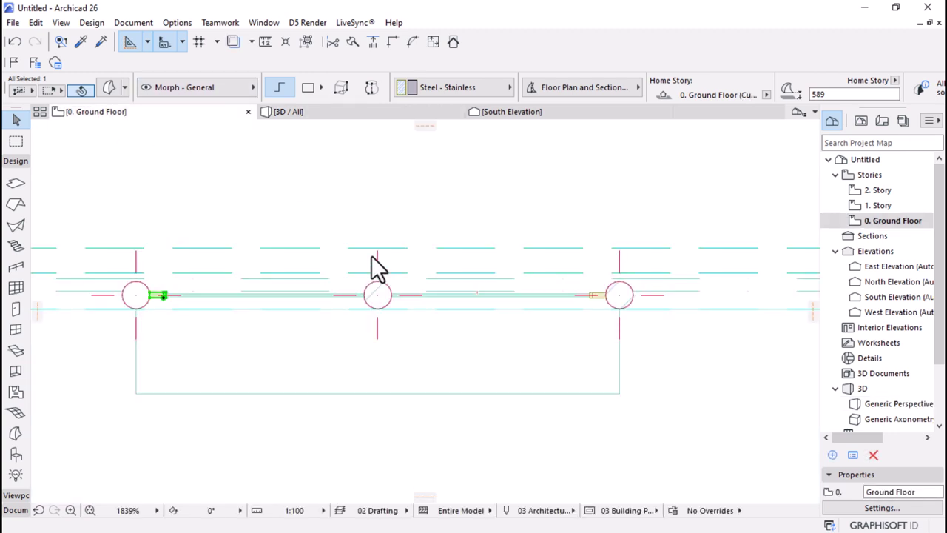
pyautogui.hotkey('ctrl', 'd')
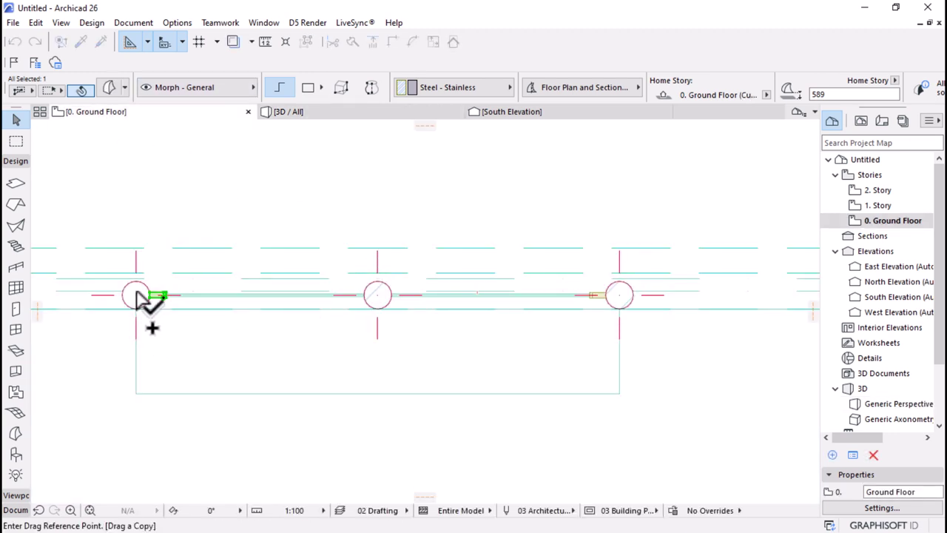
pyautogui.click(136, 294)
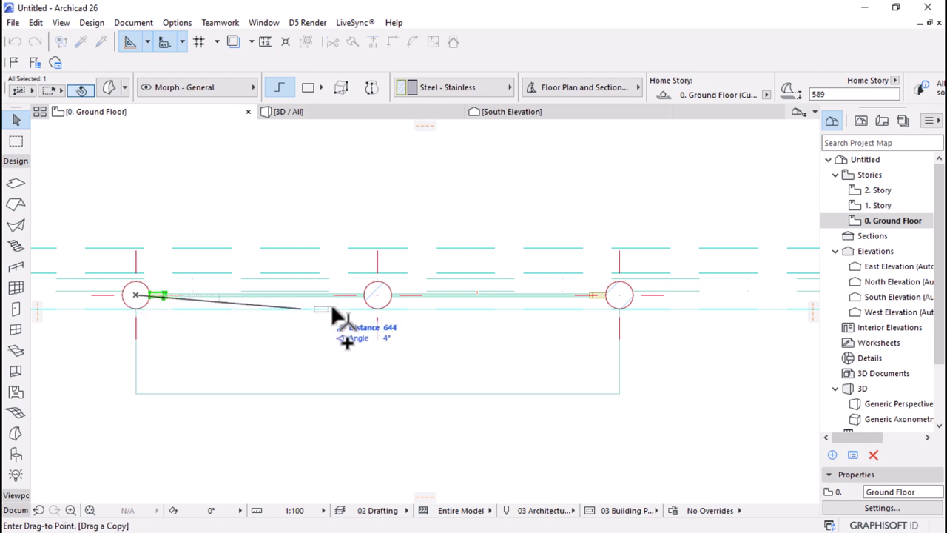
pyautogui.click(377, 294)
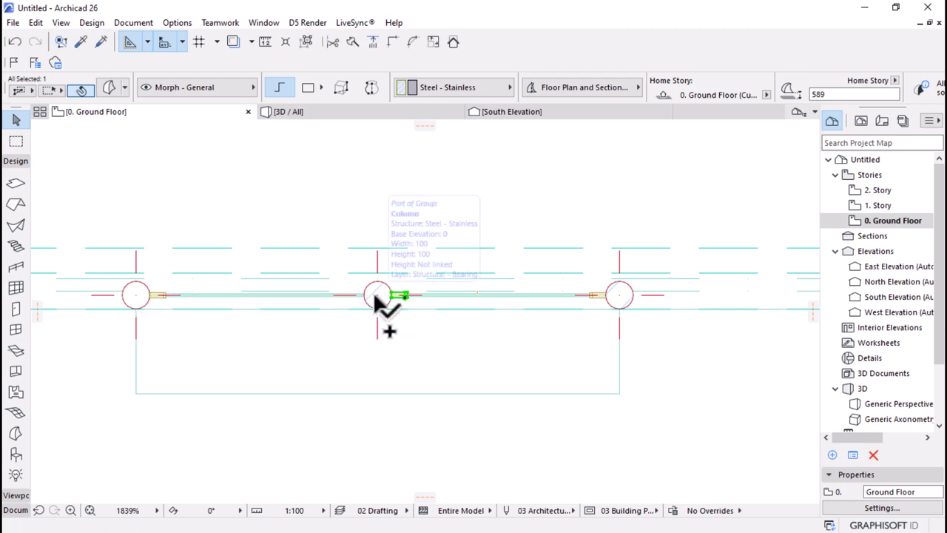
# - Mirror a copy of the middle post's brackets to its other side about the axis through the post centre
pyautogui.hotkey('ctrl', 'shift', 'm')
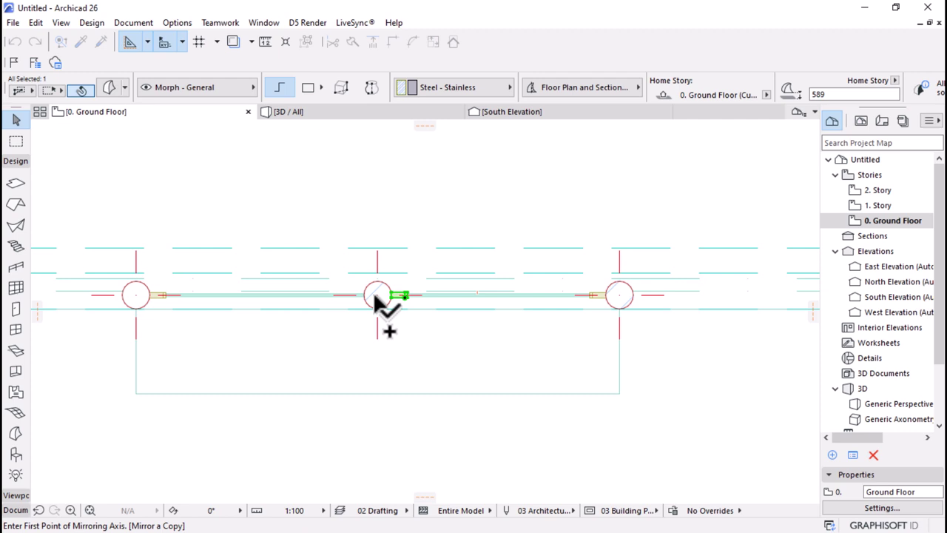
pyautogui.click(377, 295)
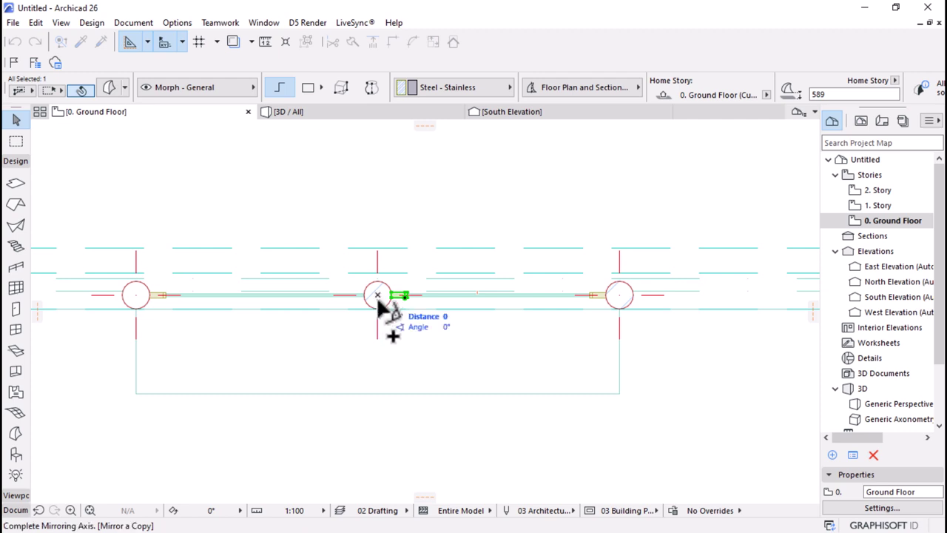
pyautogui.click(378, 381)
pyautogui.scroll(5, 360, 289)
# - Select the bracket sets on all three posts in the 3D view and check their placement along the slats
pyautogui.click(377, 113)
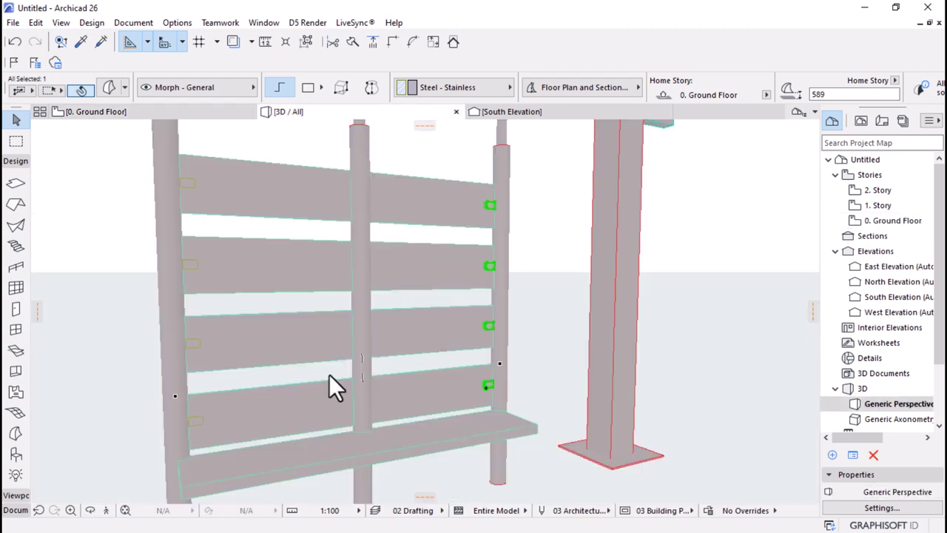
pyautogui.scroll(-5, 328, 374)
pyautogui.keyDown('shift'); pyautogui.moveTo(433, 389); pyautogui.dragTo(255, 286, button='middle'); pyautogui.keyUp('shift')
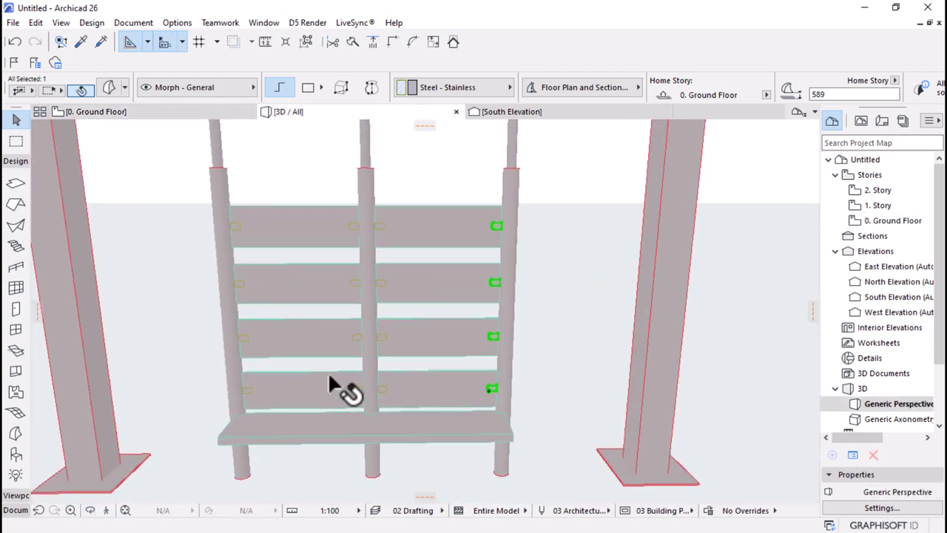
pyautogui.keyDown('shift'); pyautogui.click(368, 331); pyautogui.keyUp('shift')
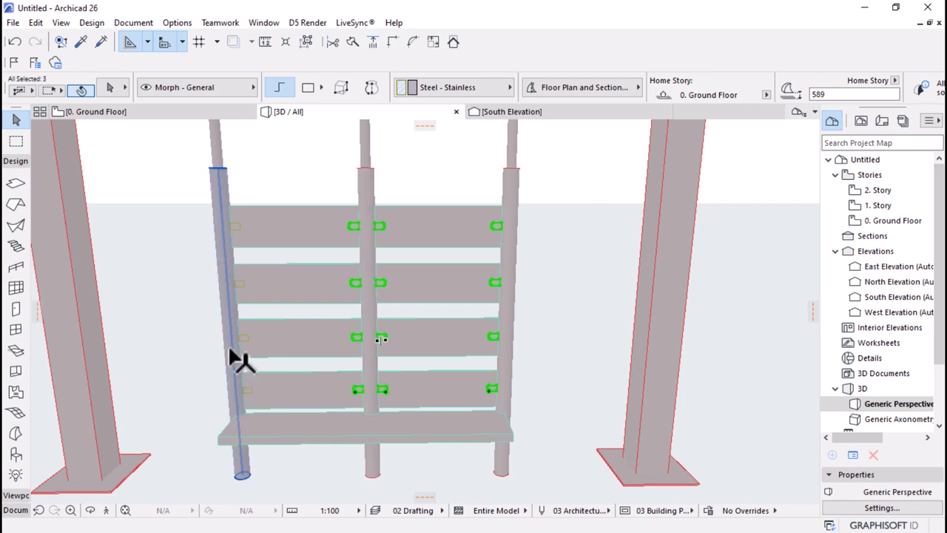
pyautogui.keyDown('shift'); pyautogui.click(229, 344); pyautogui.keyUp('shift')
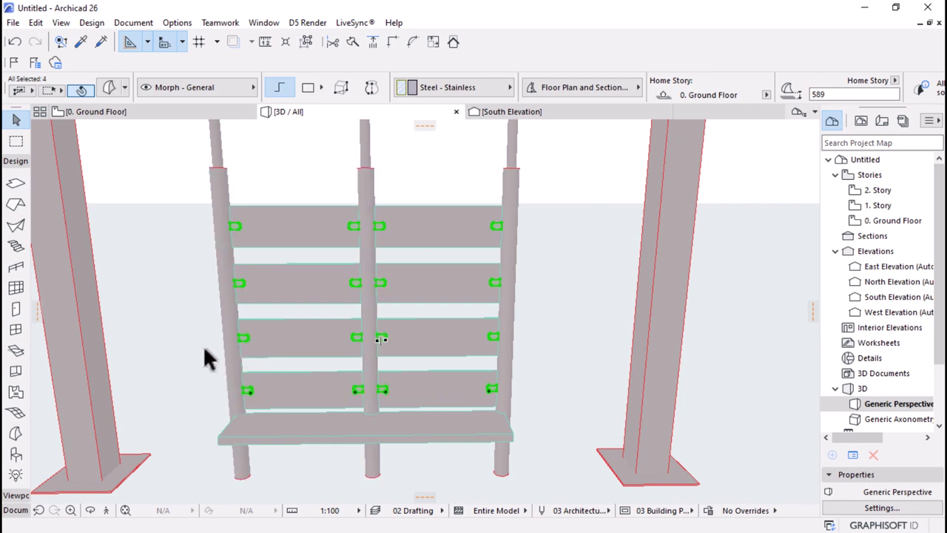
pyautogui.click(183, 280)
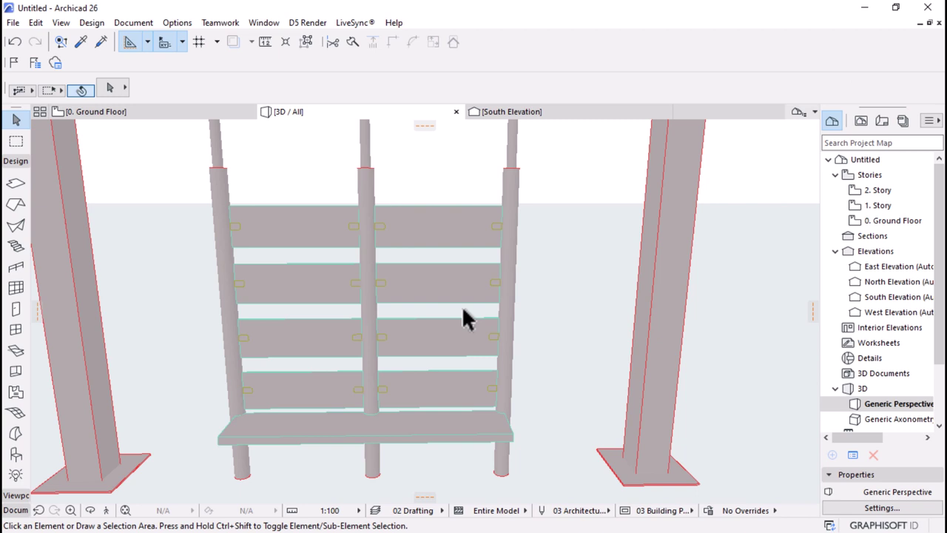
pyautogui.keyDown('shift'); pyautogui.moveTo(463, 317); pyautogui.dragTo(133, 152, button='middle'); pyautogui.keyUp('shift')
# - Examine the dimensioned bus shelter reference image in the ground floor plan, focusing on the advertising panel's shape and size
pyautogui.click(129, 114)
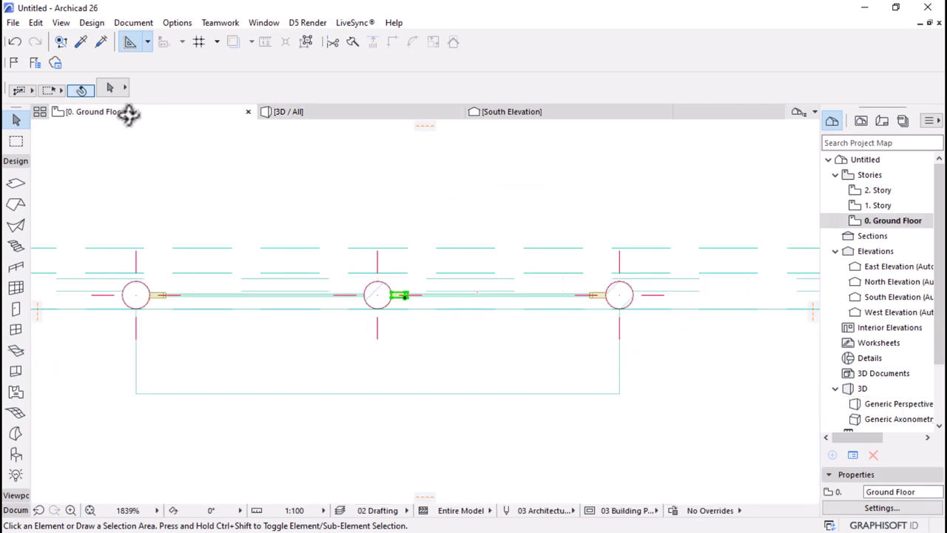
pyautogui.scroll(5, 393, 250)
pyautogui.scroll(-5, 326, 272)
pyautogui.scroll(-10, 376, 275)
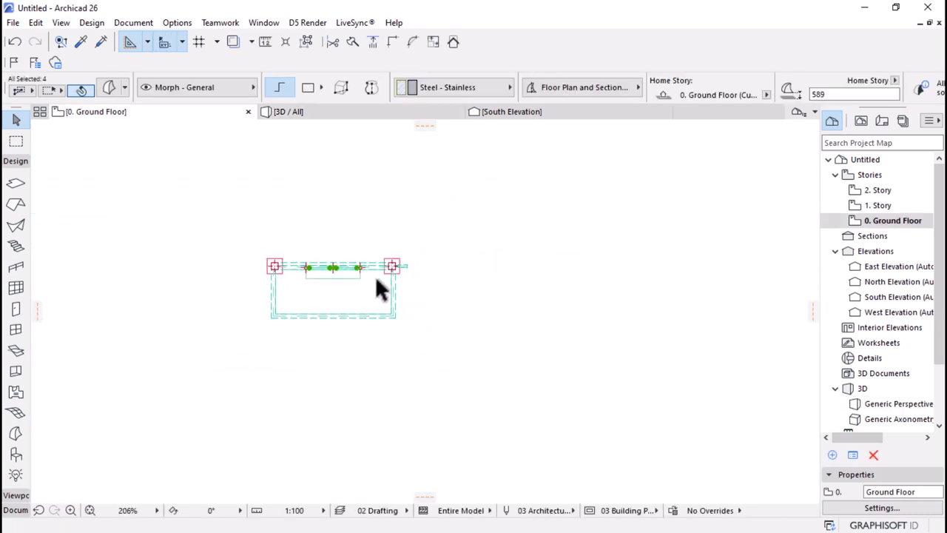
pyautogui.scroll(-4, 494, 283)
pyautogui.scroll(5, 492, 296)
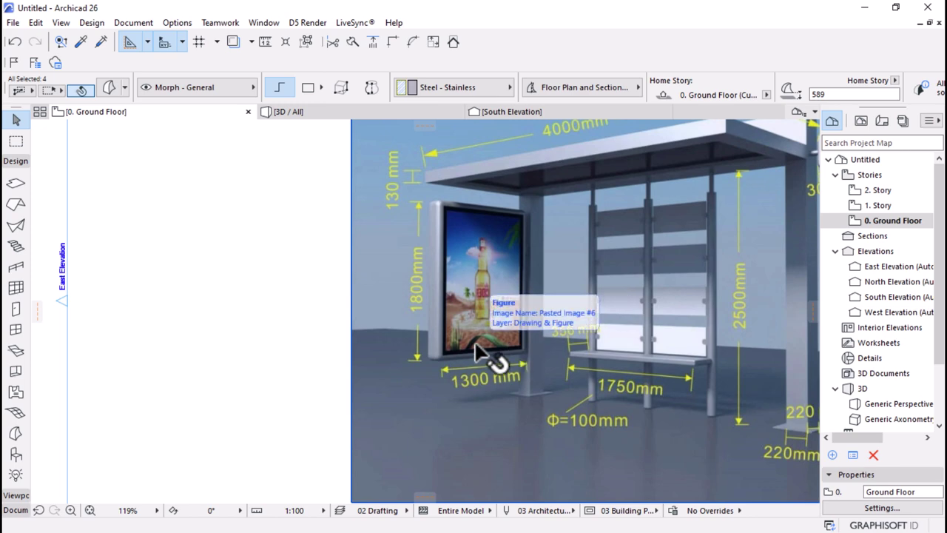
pyautogui.scroll(3, 480, 353)
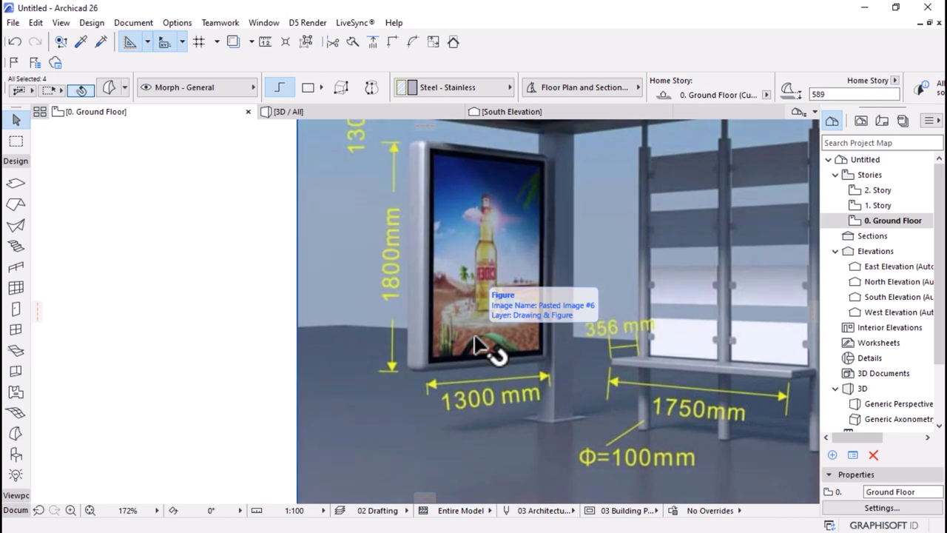
pyautogui.scroll(-4, 477, 341)
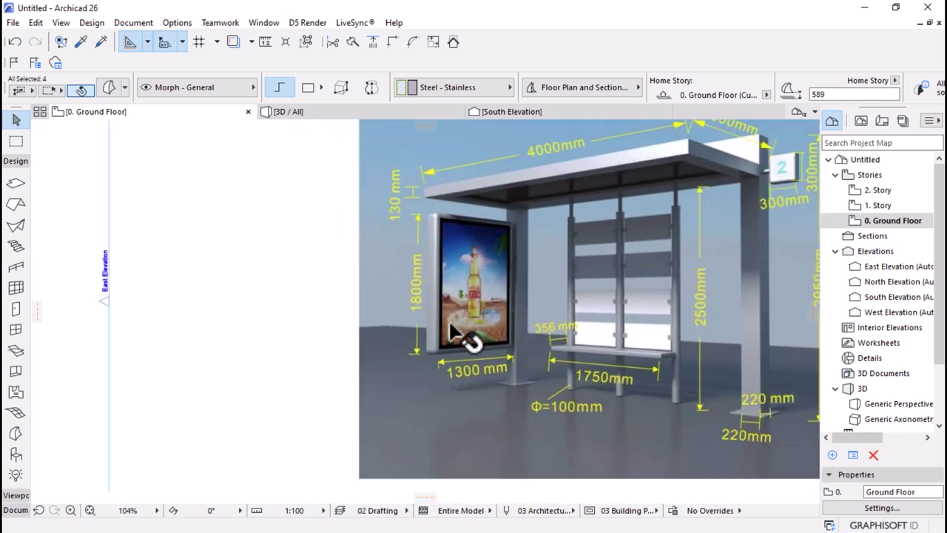
pyautogui.scroll(-1, 450, 326)
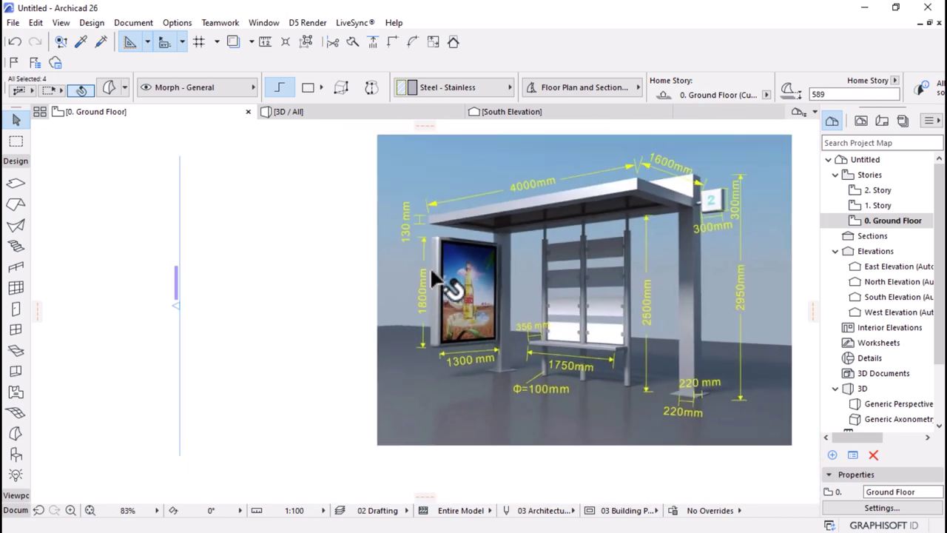
pyautogui.click(501, 338)
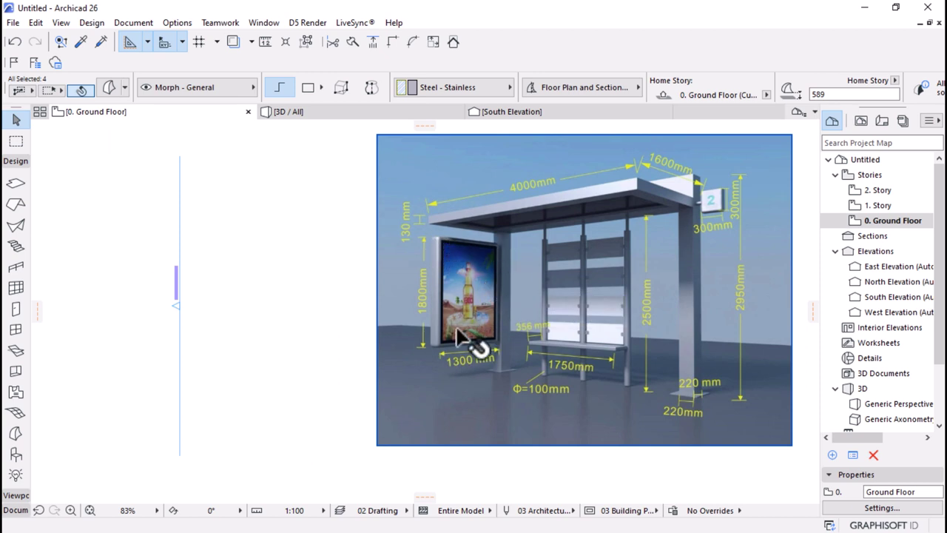
# - Deselect the slat brackets in the ground floor plan
pyautogui.scroll(-6, 519, 292)
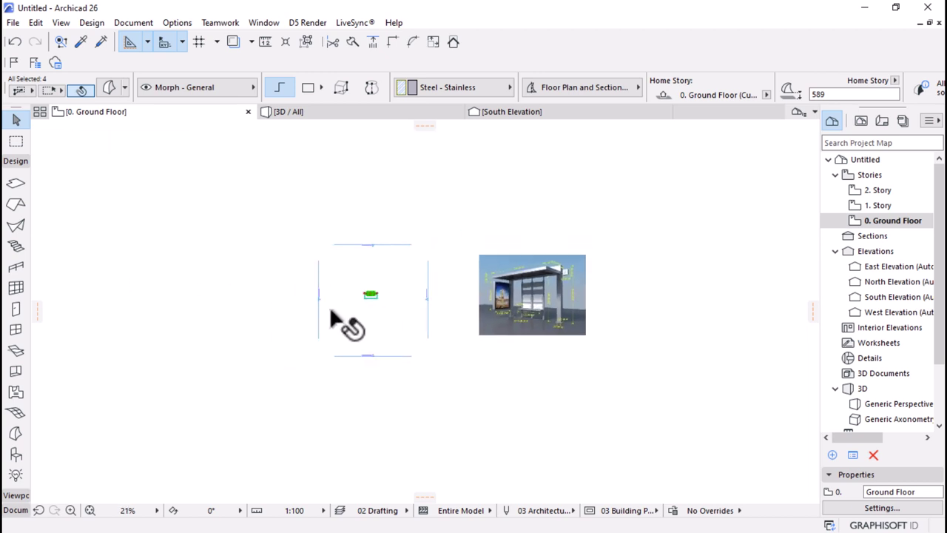
pyautogui.scroll(9, 333, 314)
pyautogui.click(413, 334)
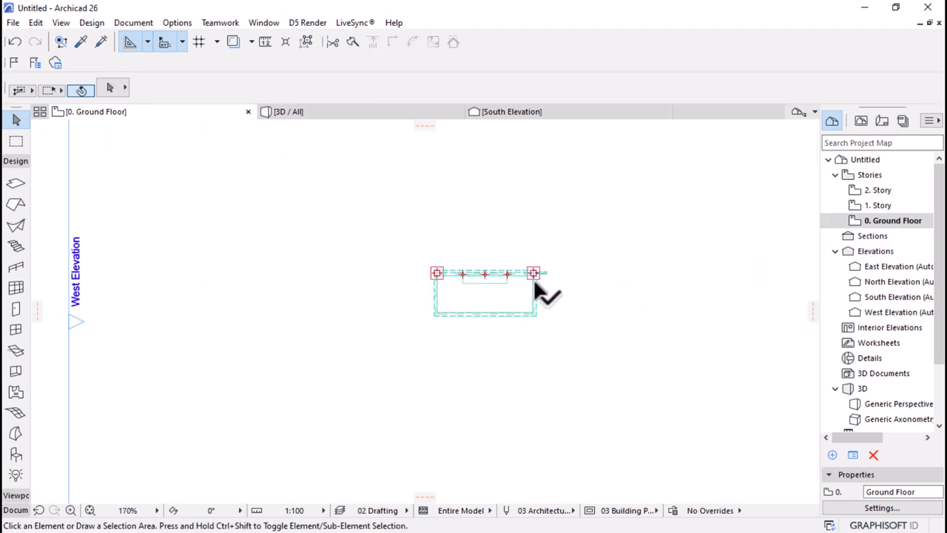
pyautogui.scroll(3, 440, 310)
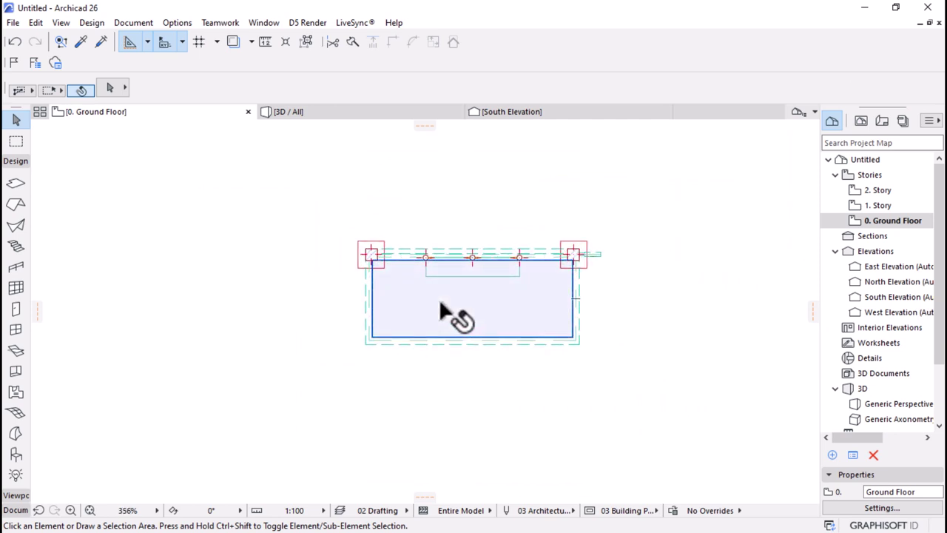
pyautogui.scroll(1, 491, 316)
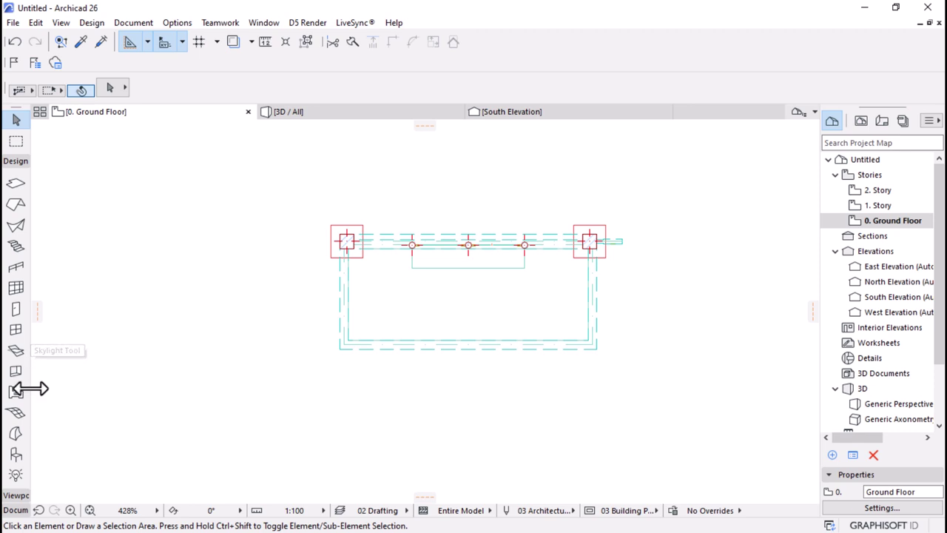
# - Set the Slab tool's default thickness to 1800 mm, matching the advertising panel height in the reference image
pyautogui.click(16, 183)
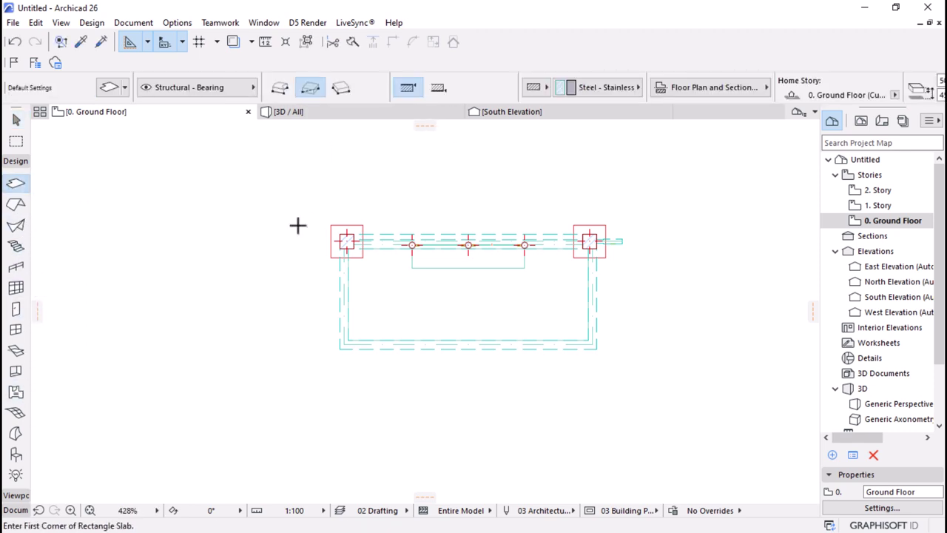
pyautogui.scroll(-6, 298, 224)
pyautogui.scroll(-2, 237, 268)
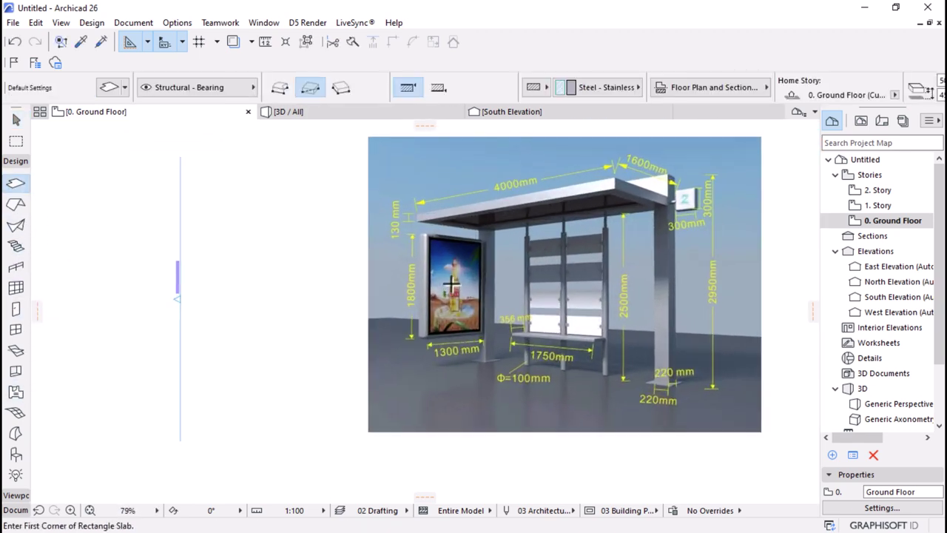
pyautogui.scroll(-3, 608, 104)
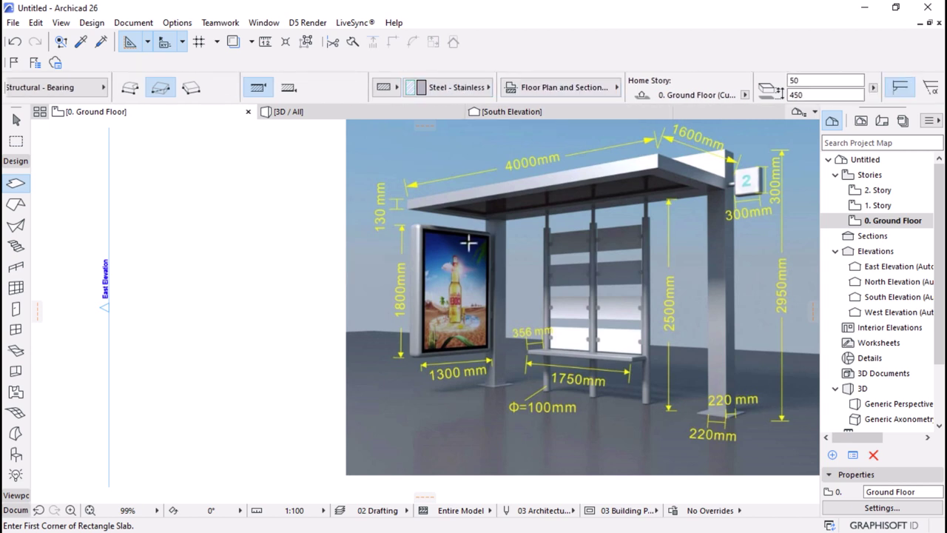
pyautogui.scroll(-3, 581, 96)
pyautogui.click(654, 80)
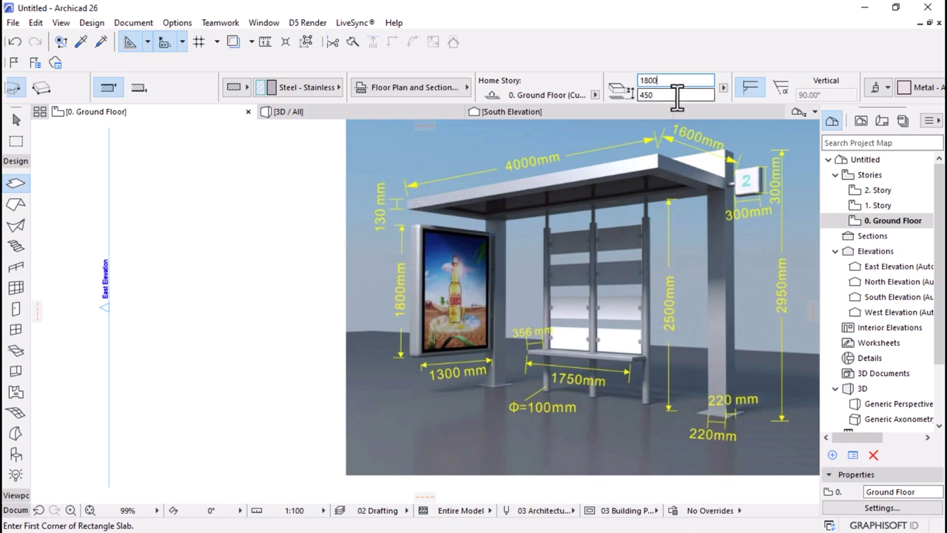
pyautogui.press('Tab')
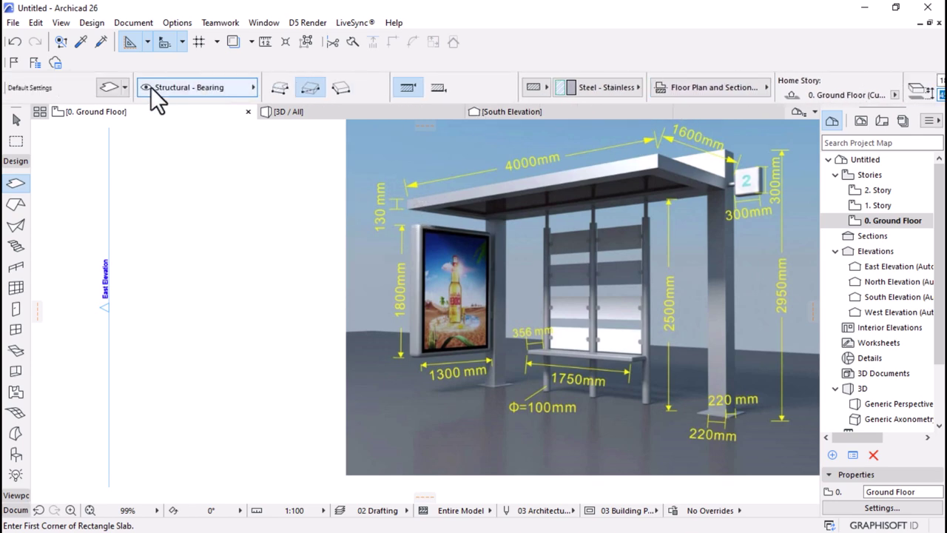
pyautogui.click(110, 85)
pyautogui.moveTo(456, 16); pyautogui.dragTo(737, 27)
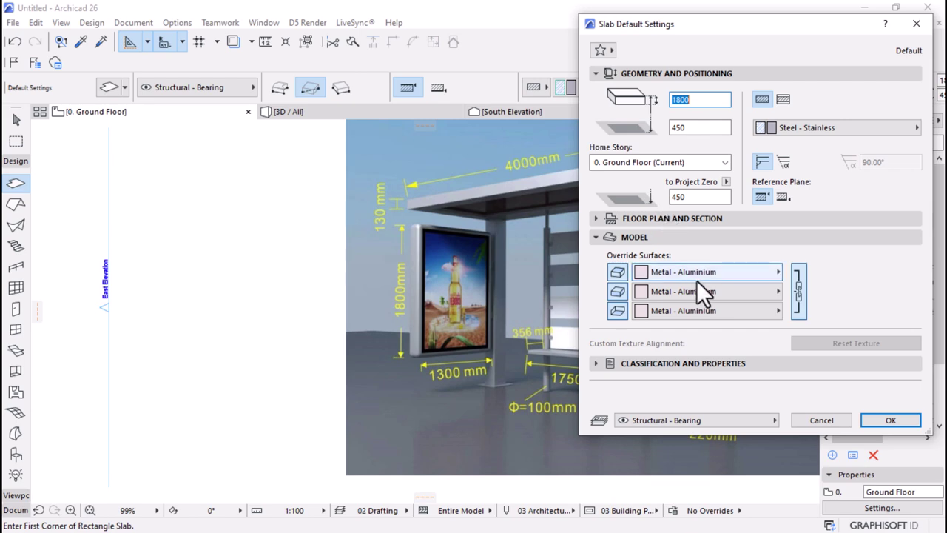
pyautogui.click(885, 419)
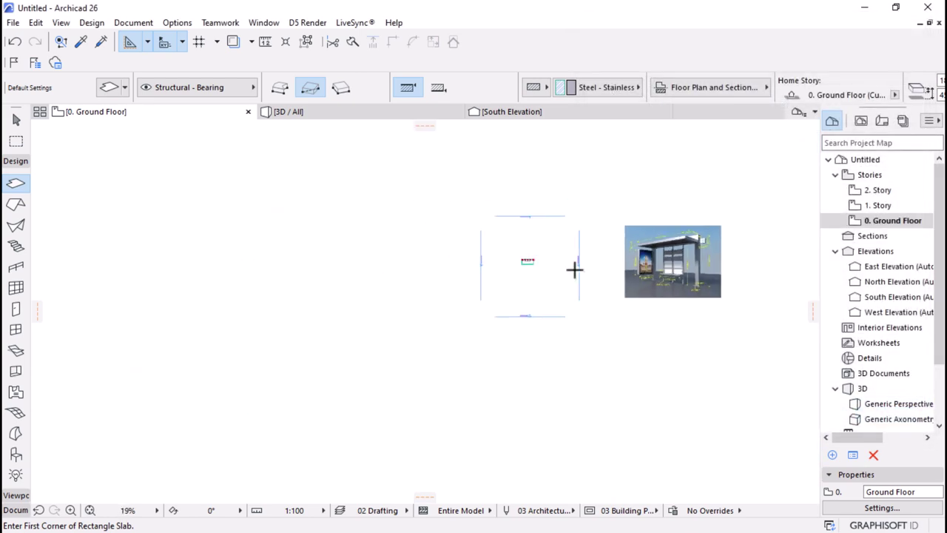
# - Suspend grouping for the canopy frame beams in the 3D view so that each beam can be edited separately
pyautogui.scroll(8, 518, 259)
pyautogui.scroll(3, 449, 216)
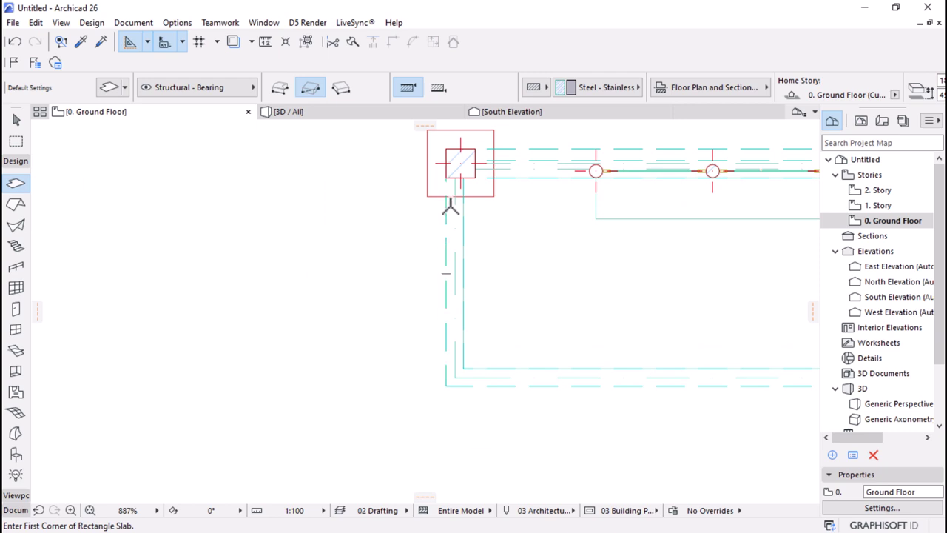
pyautogui.click(362, 113)
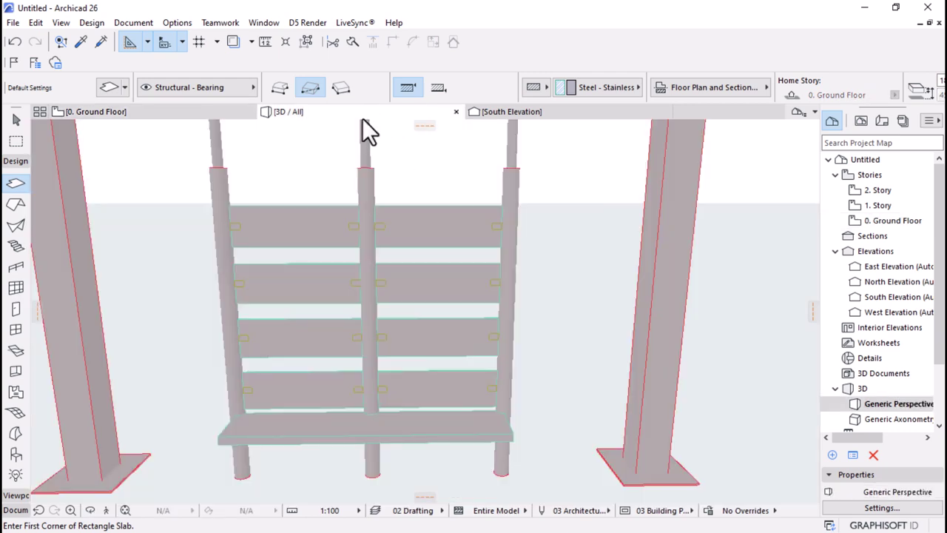
pyautogui.scroll(-5, 455, 218)
pyautogui.keyDown('shift'); pyautogui.moveTo(457, 296); pyautogui.dragTo(392, 306, button='middle'); pyautogui.keyUp('shift')
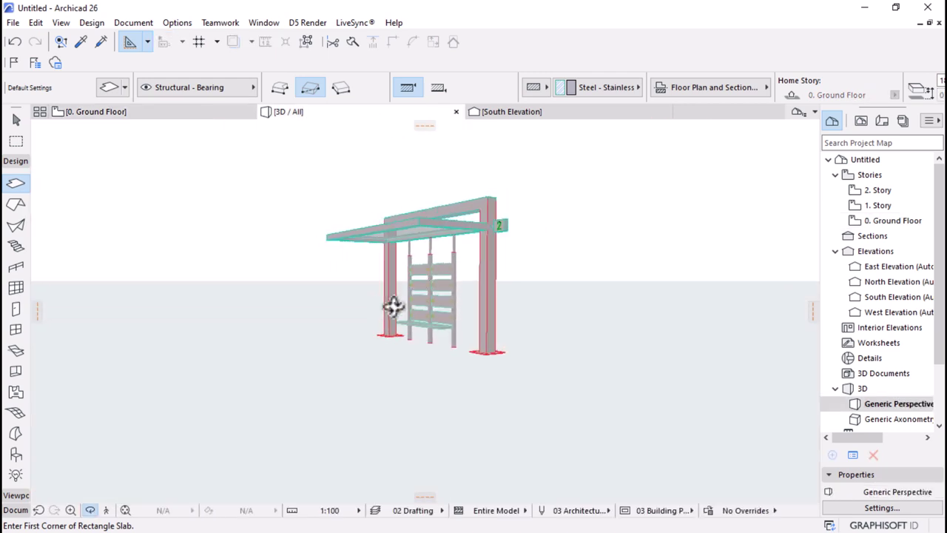
pyautogui.scroll(6, 324, 279)
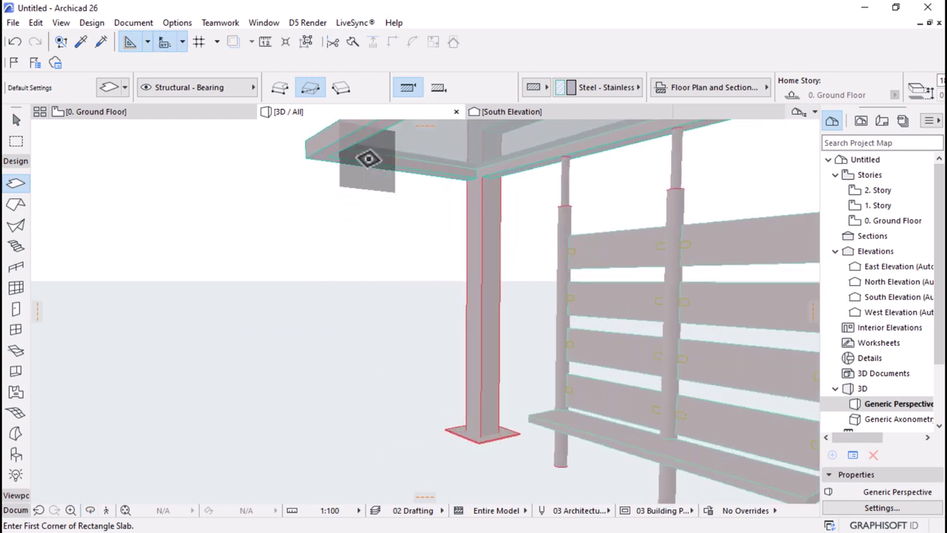
pyautogui.keyDown('shift'); pyautogui.click(364, 156); pyautogui.keyUp('shift')
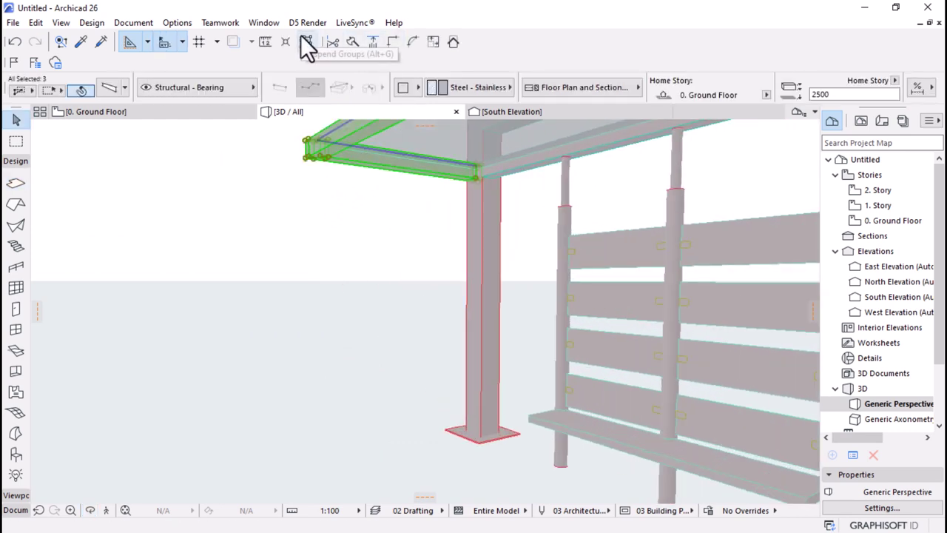
pyautogui.click(307, 41)
# - Copy the canopy's side beam straight down along the left column to about 698 mm above the ground floor
pyautogui.click(368, 158)
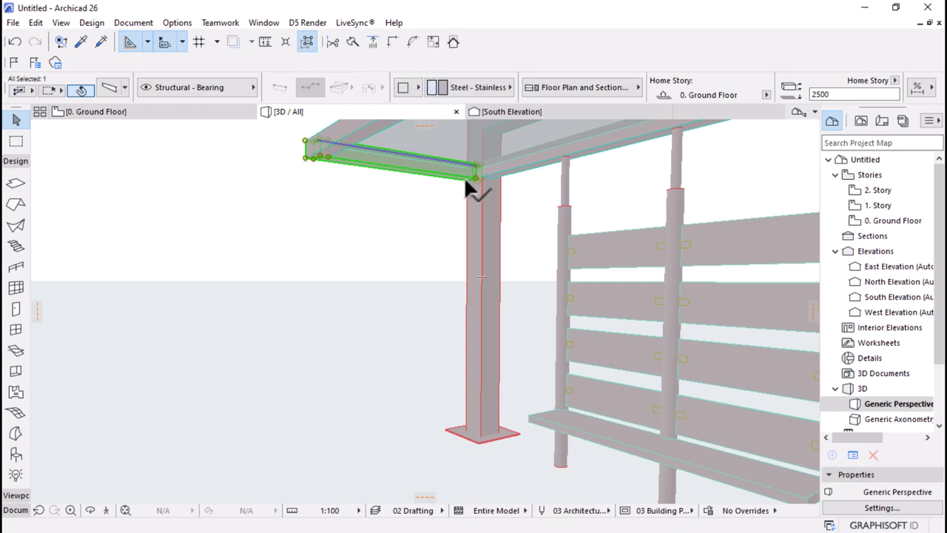
pyautogui.hotkey('ctrl', 'shift', 'd')
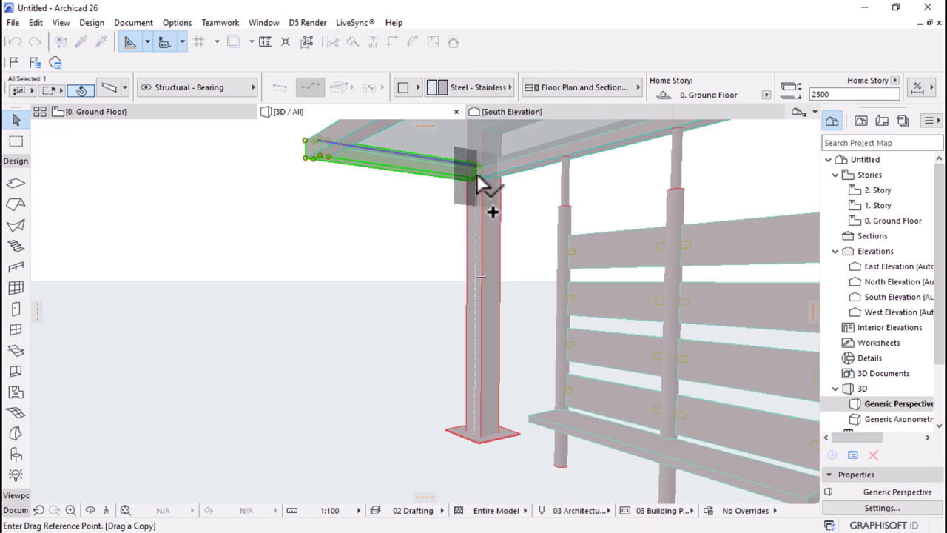
pyautogui.click(476, 178)
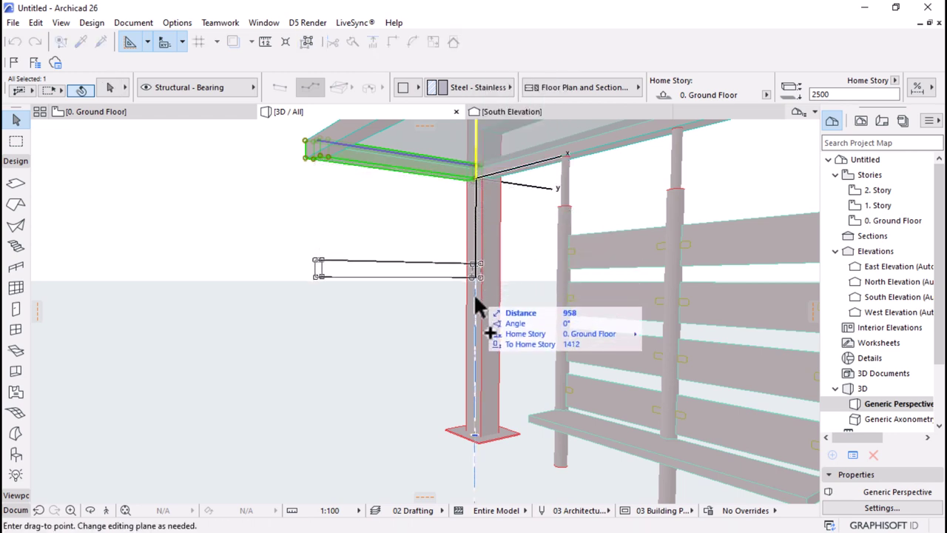
pyautogui.click(474, 371)
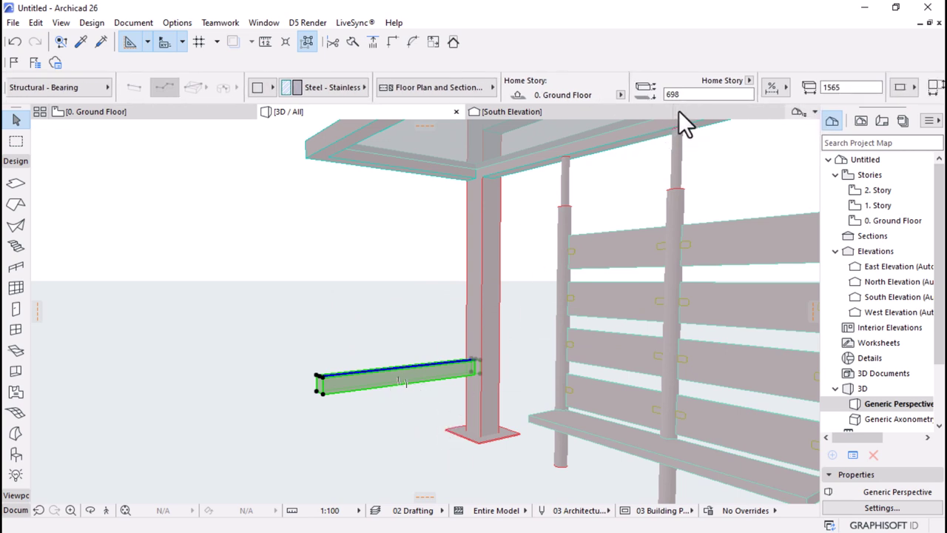
# - Set the copied beam's home story offset to 450 mm, matching the bench seat's offset
pyautogui.click(533, 419)
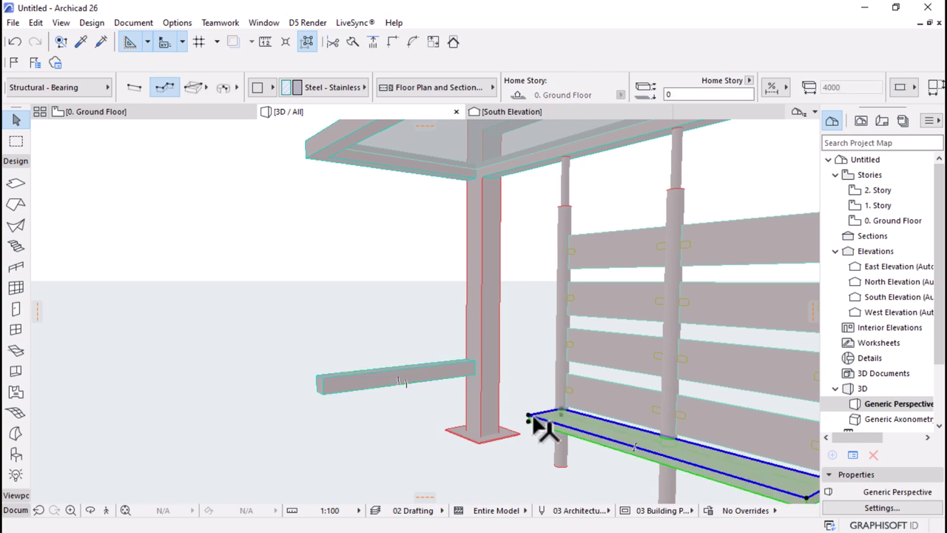
pyautogui.scroll(-2, 477, 404)
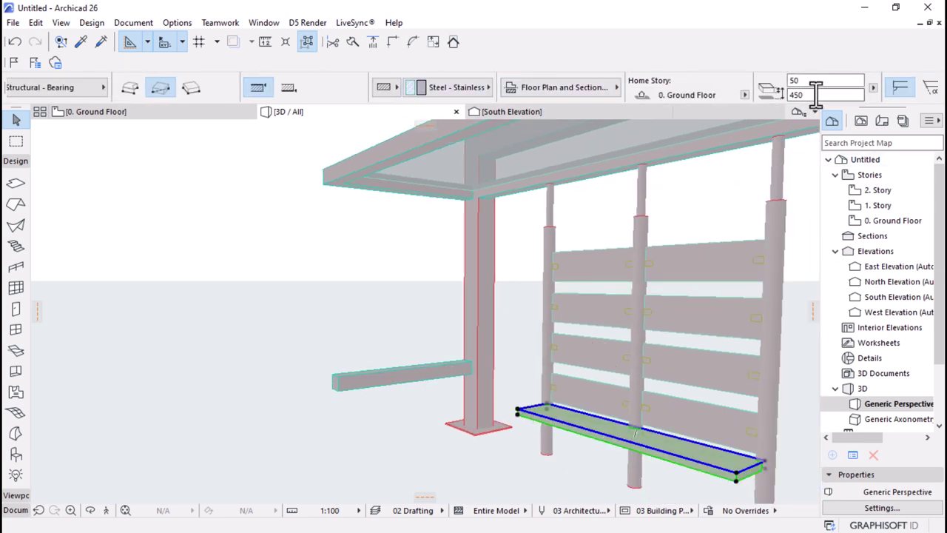
pyautogui.press('super')
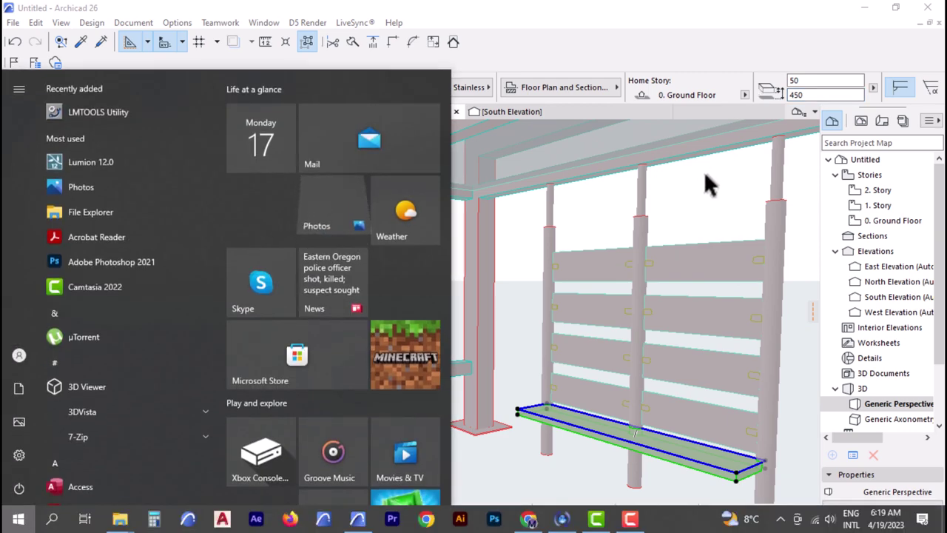
pyautogui.press('super')
pyautogui.click(804, 95)
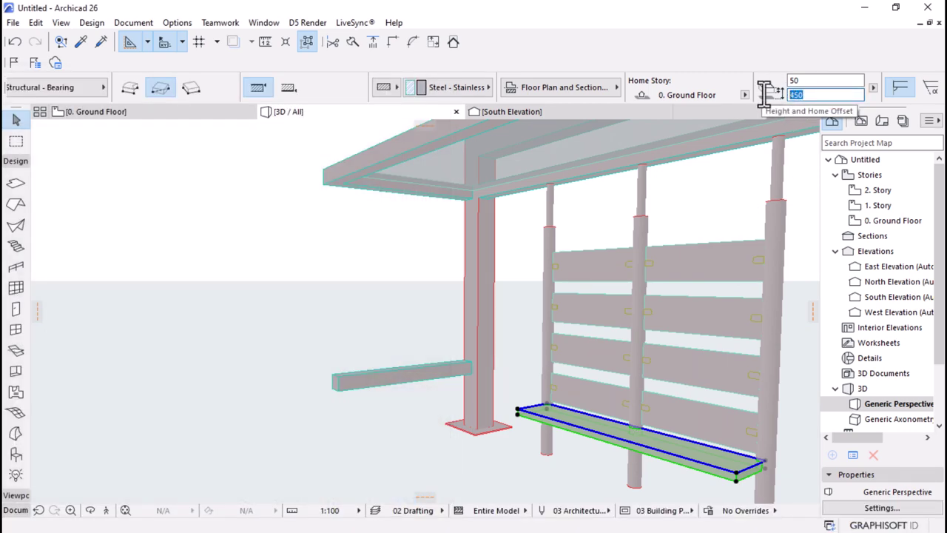
pyautogui.click(360, 378)
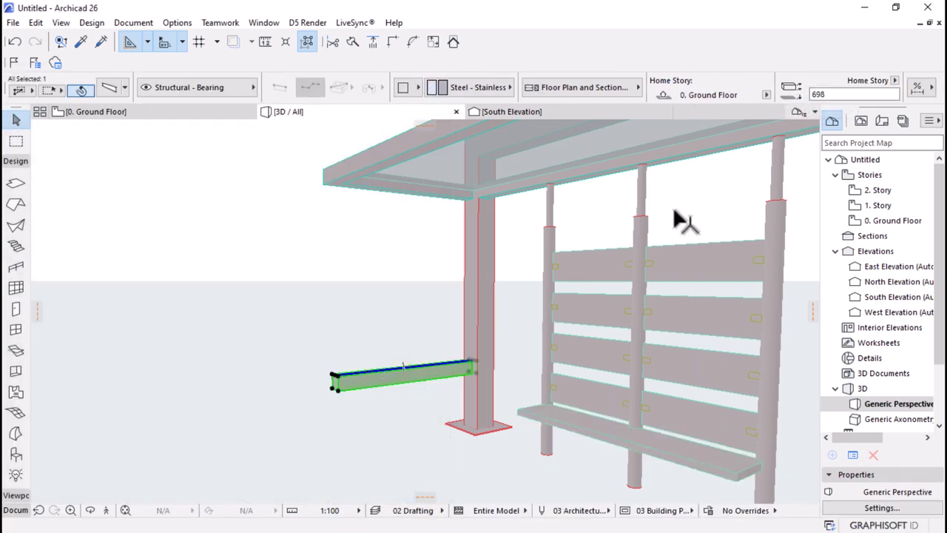
pyautogui.click(830, 94)
pyautogui.write('450')
pyautogui.press('Return')
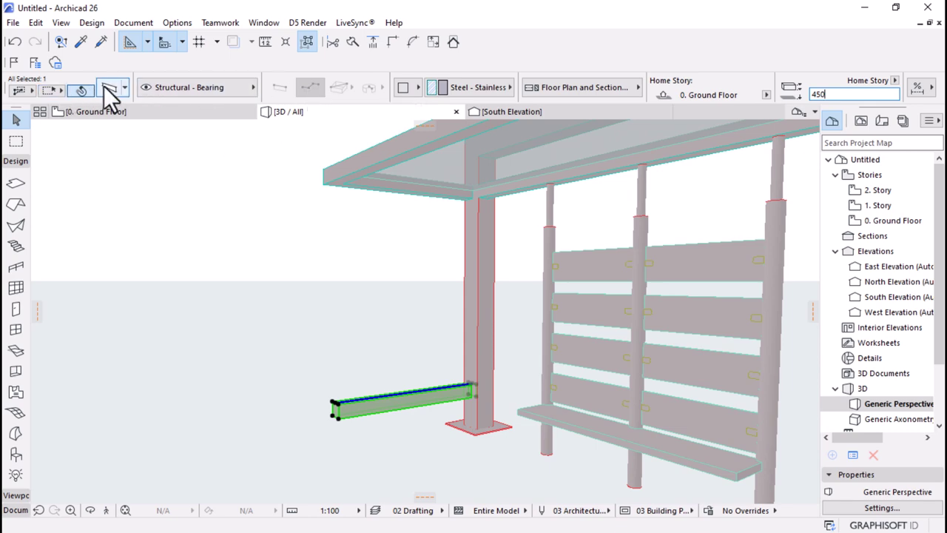
# - Set the copied beam's segment height to 1800 mm, keeping its 130 mm width
pyautogui.hotkey('ctrl', 't')
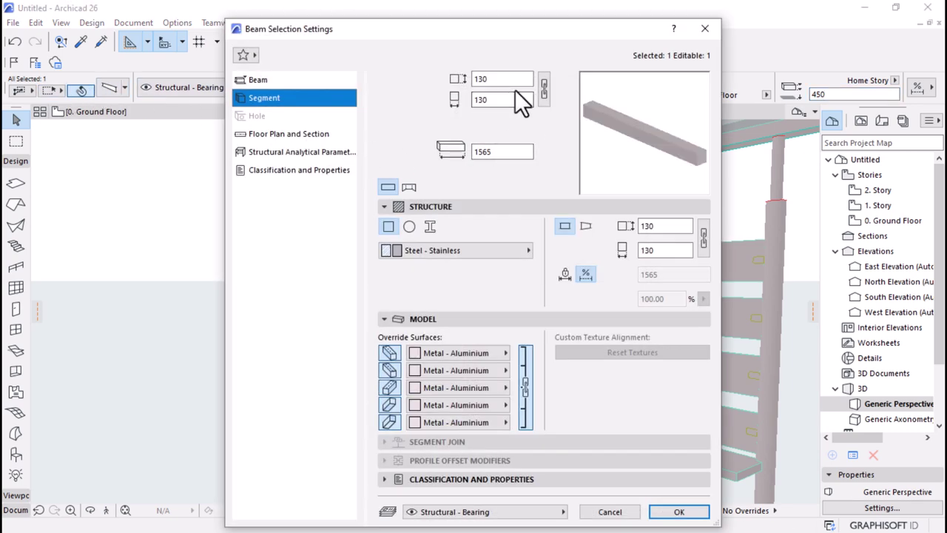
pyautogui.moveTo(495, 81); pyautogui.dragTo(430, 85)
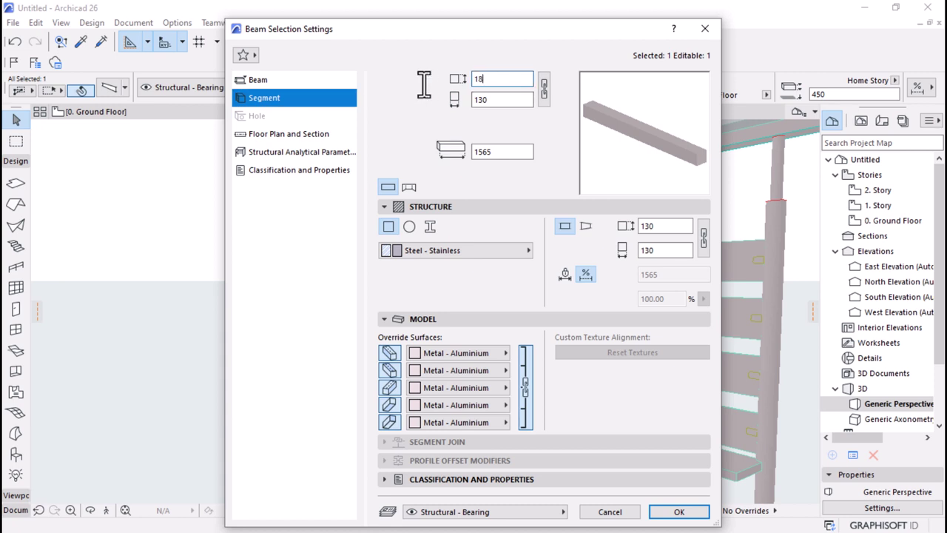
pyautogui.write('1800')
pyautogui.click(510, 100)
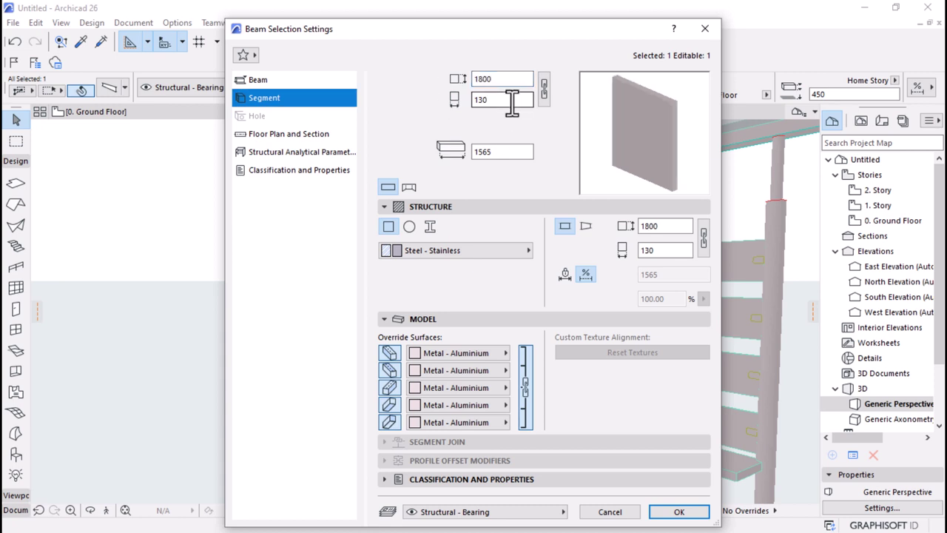
pyautogui.click(673, 512)
# - Review the panel beam's segment, floor plan and section, structural analytical and positioning settings without changing them
pyautogui.keyDown('shift'); pyautogui.moveTo(518, 378); pyautogui.dragTo(412, 463, button='middle'); pyautogui.keyUp('shift')
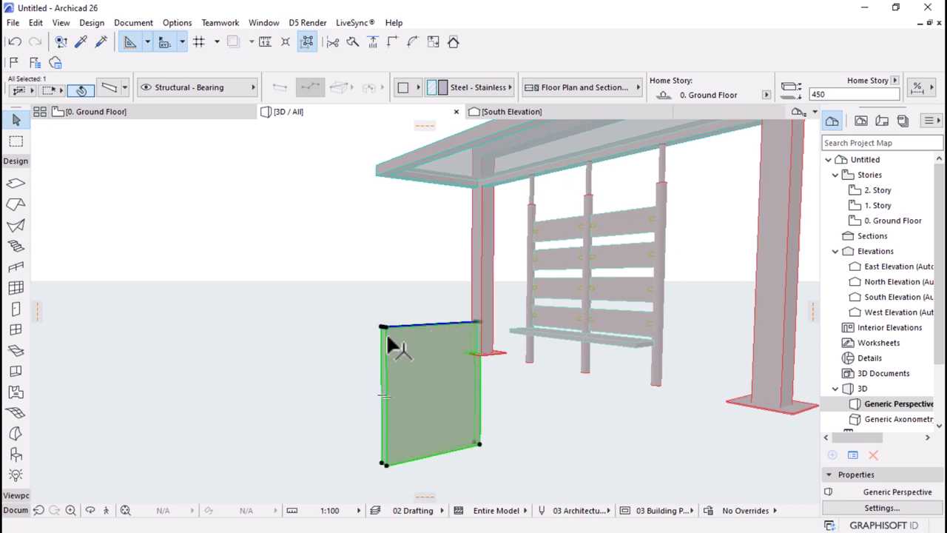
pyautogui.moveTo(386, 329)
pyautogui.click(107, 89)
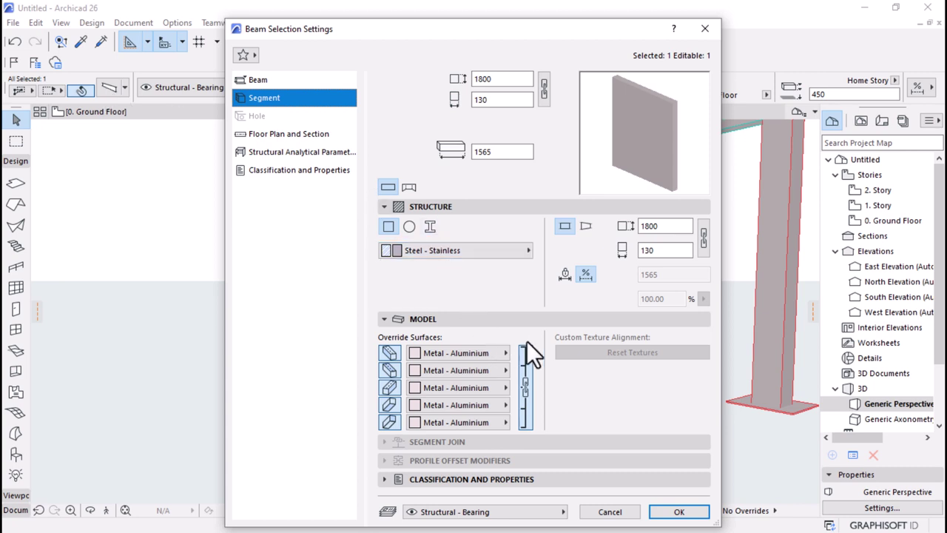
pyautogui.click(258, 137)
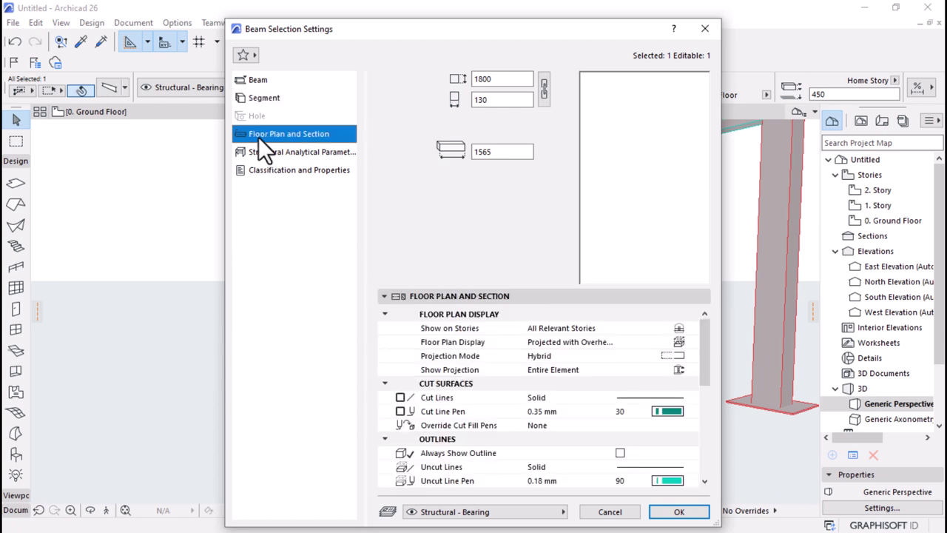
pyautogui.click(264, 98)
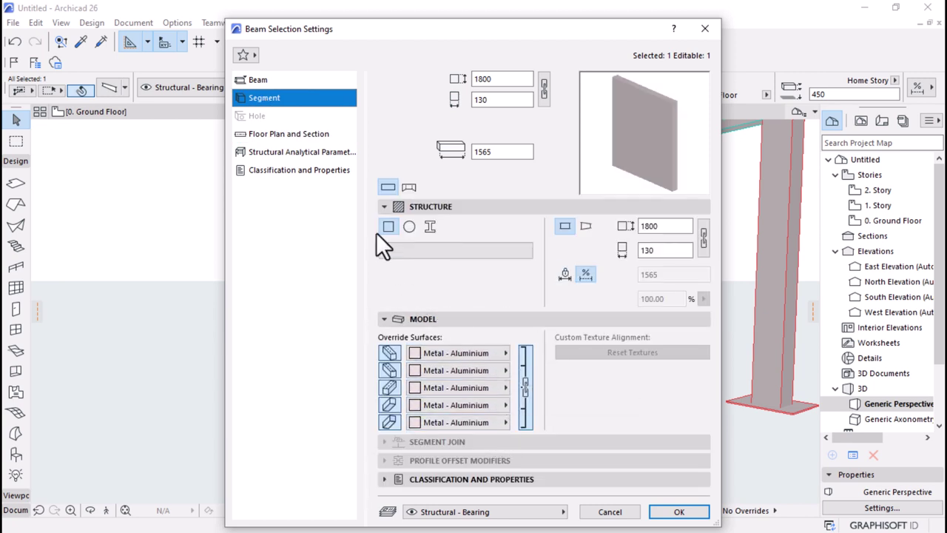
pyautogui.click(260, 135)
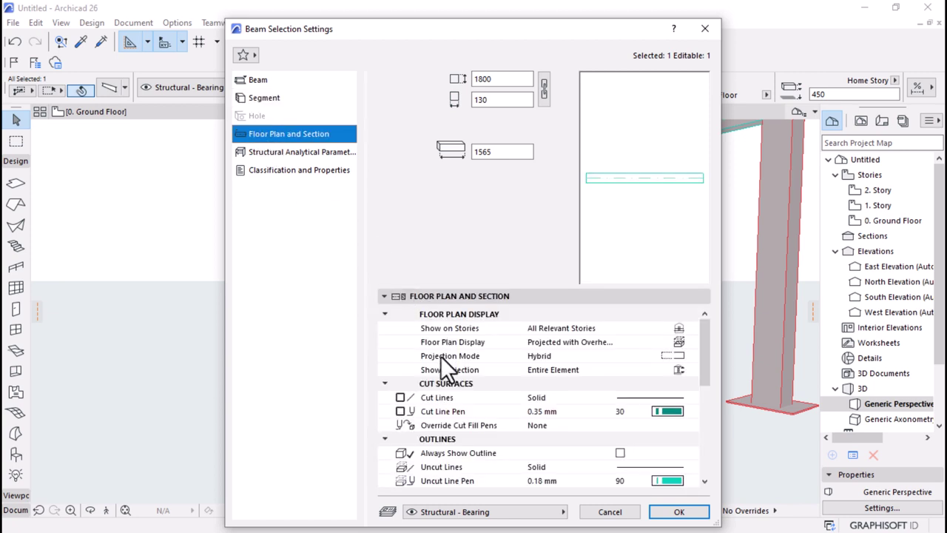
pyautogui.scroll(-4, 440, 356)
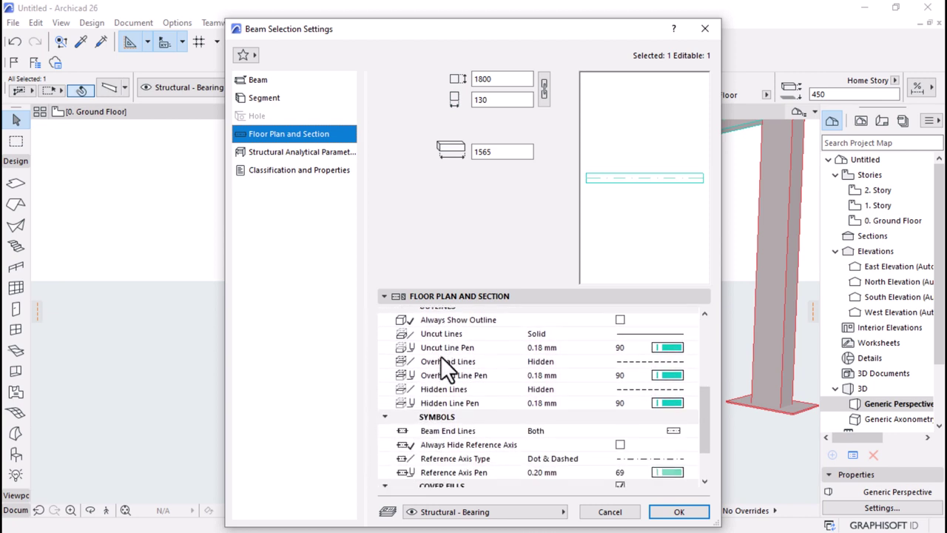
pyautogui.scroll(-1, 440, 356)
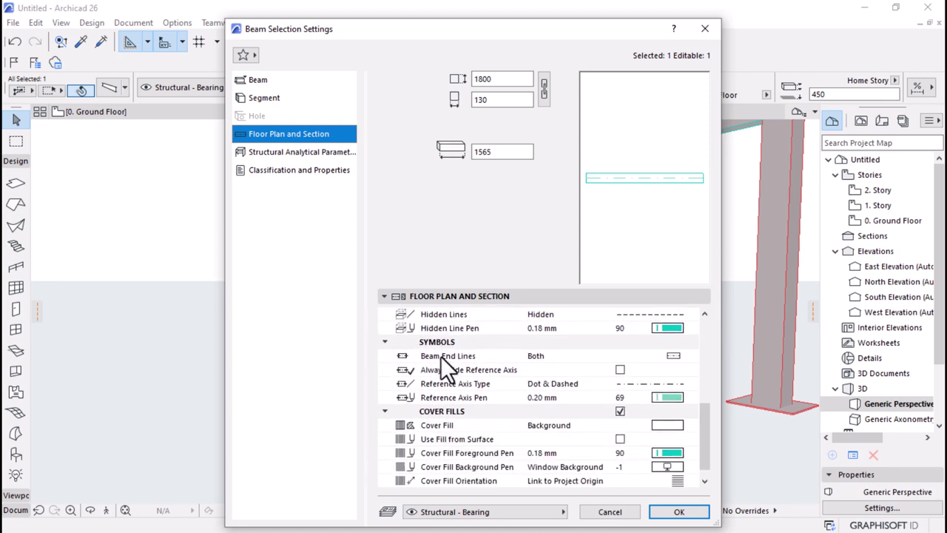
pyautogui.scroll(-1, 479, 384)
pyautogui.scroll(6, 479, 384)
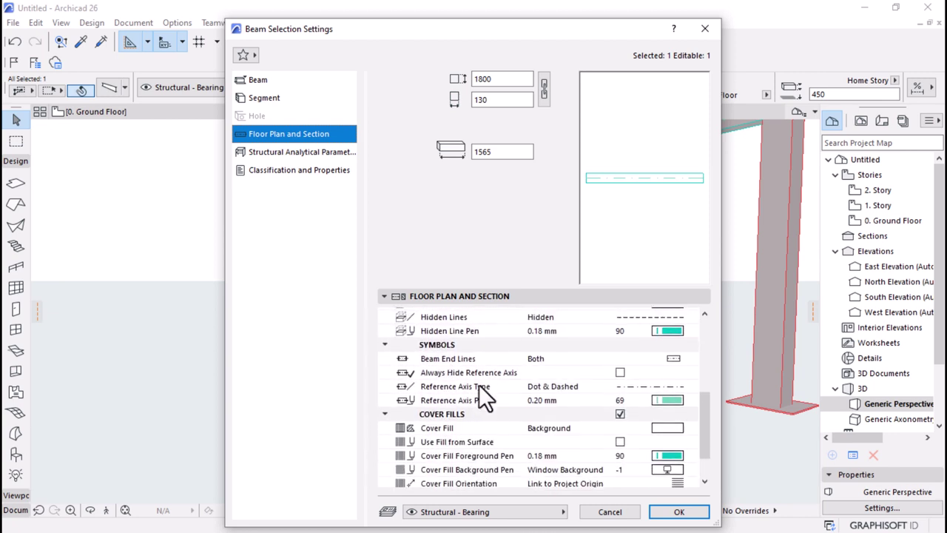
pyautogui.click(285, 152)
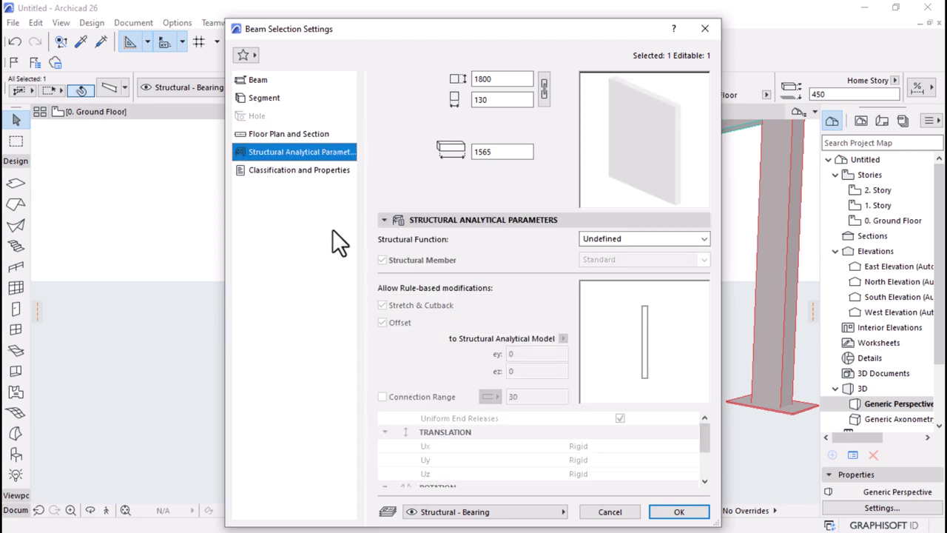
pyautogui.click(255, 102)
pyautogui.click(260, 83)
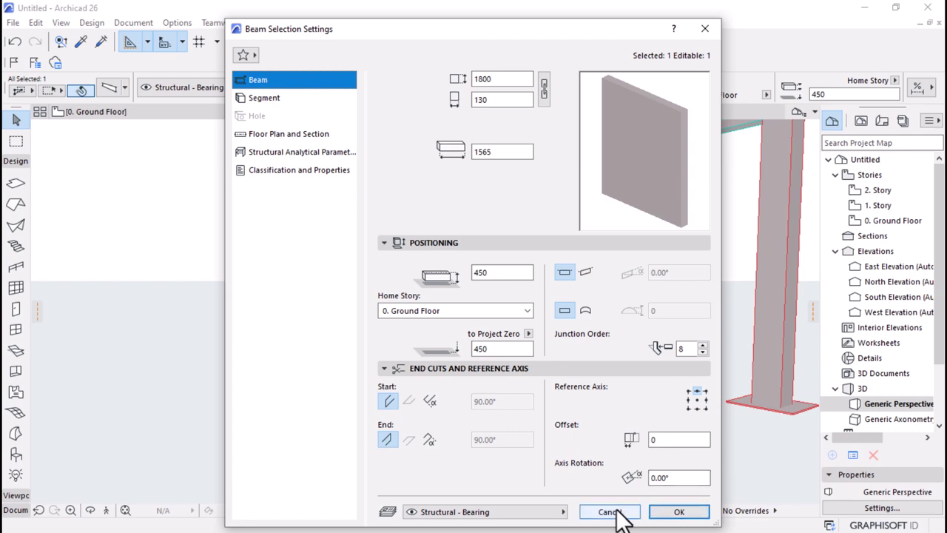
pyautogui.click(665, 512)
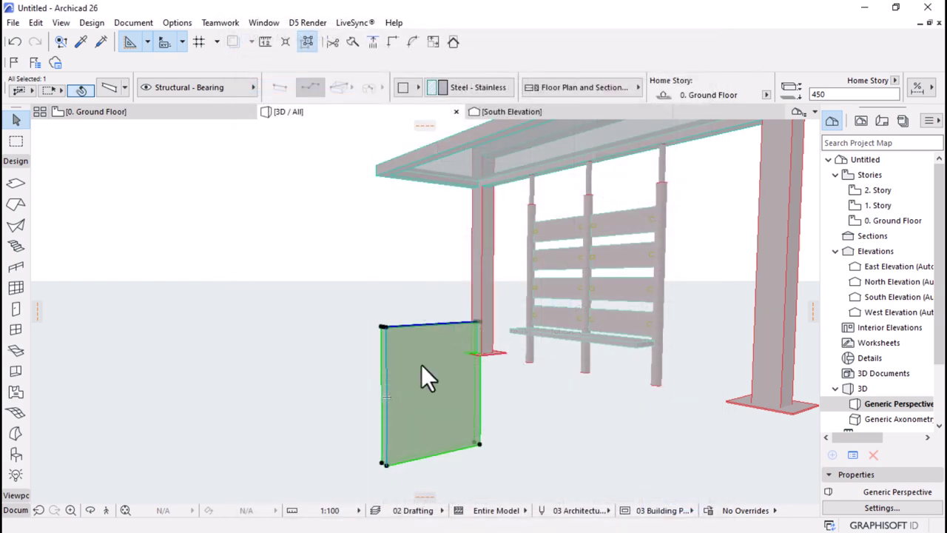
# - Move the panel straight up by 1800 mm, from its lower outer corner to its upper outer corner
pyautogui.hotkey('ctrl', 'd')
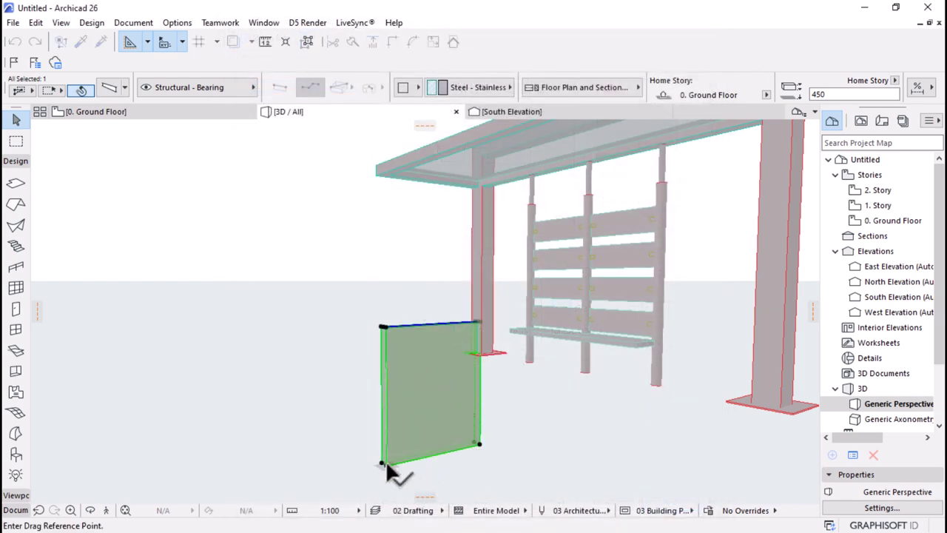
pyautogui.click(385, 460)
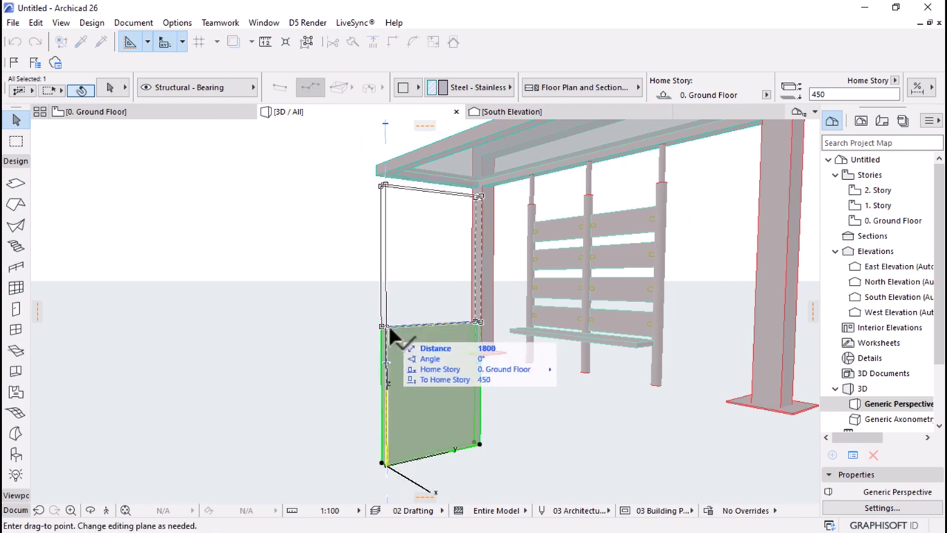
pyautogui.click(383, 326)
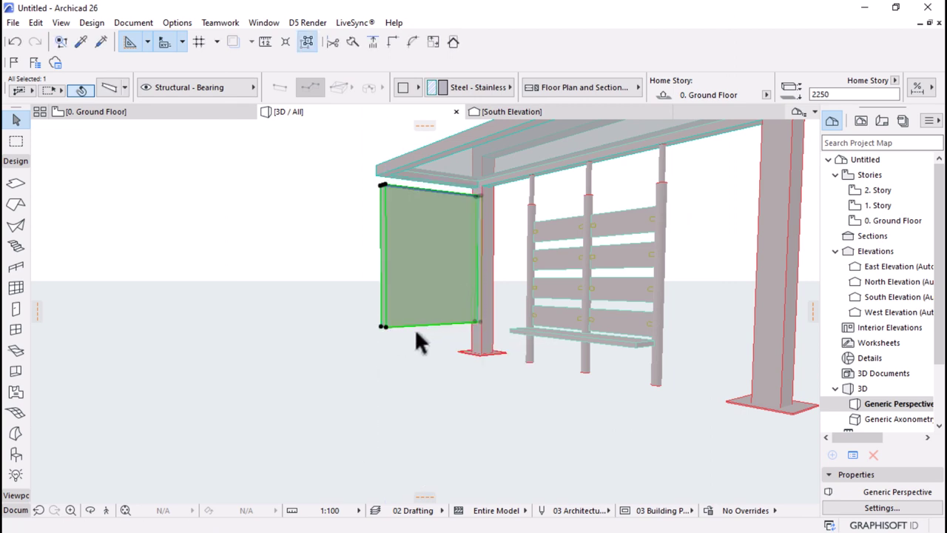
pyautogui.scroll(-3, 415, 329)
pyautogui.scroll(2, 379, 219)
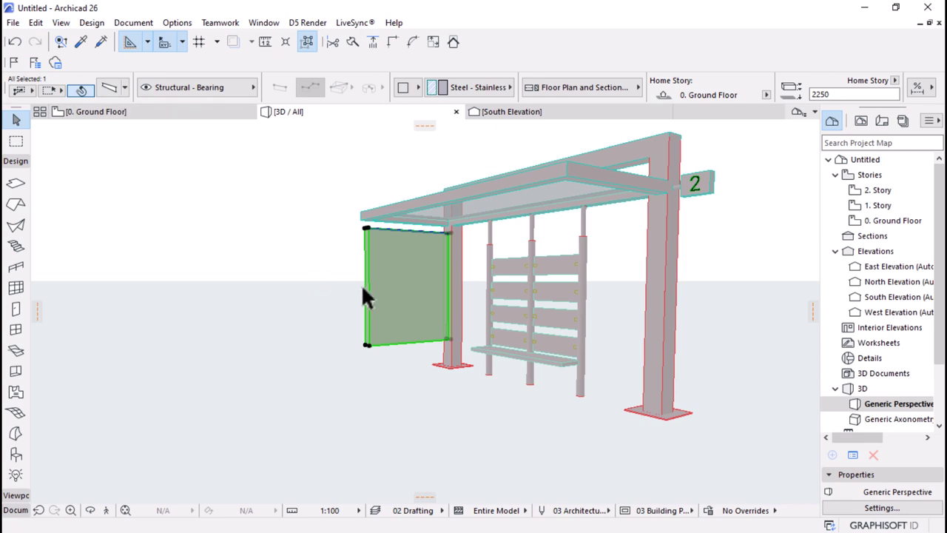
pyautogui.scroll(2, 374, 278)
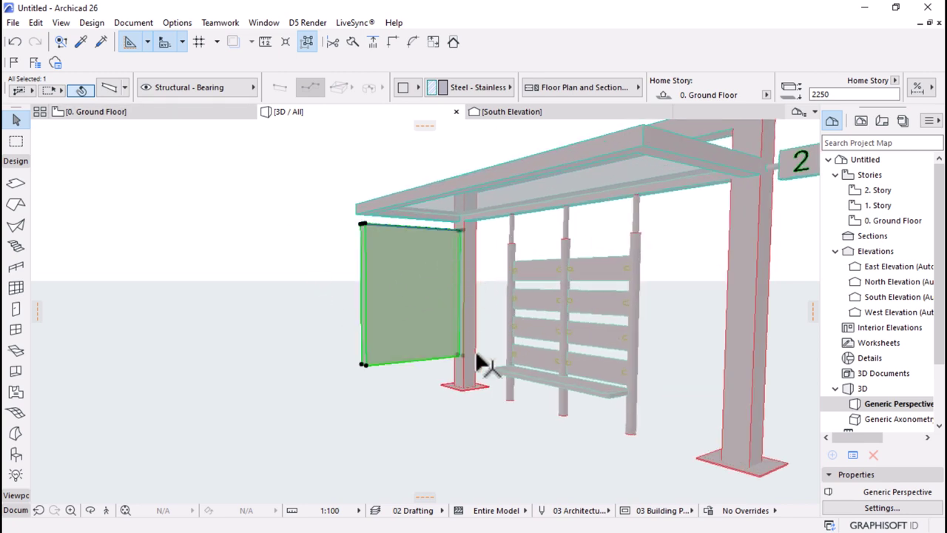
# - Check the panel's width in the reference image and shorten the panel from its outer end to match 1300 mm
pyautogui.click(134, 111)
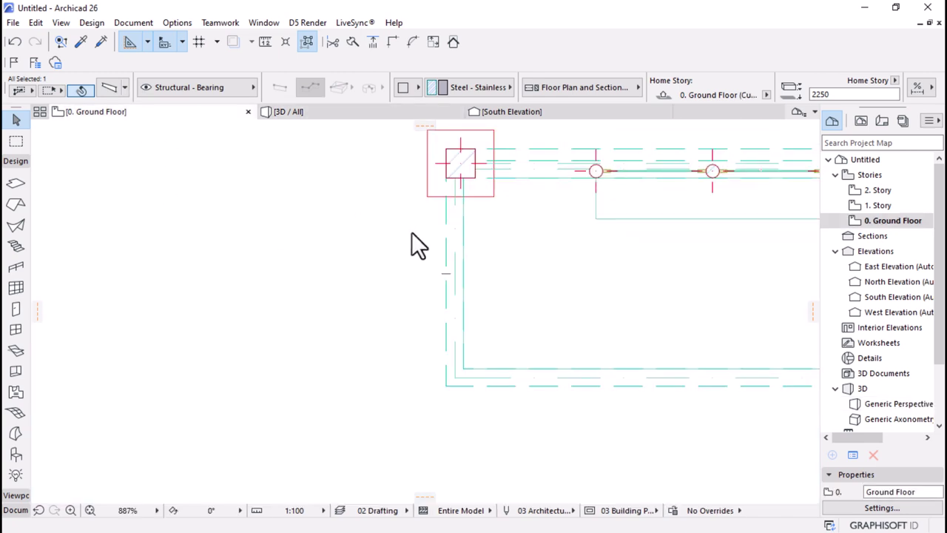
pyautogui.scroll(-8, 271, 308)
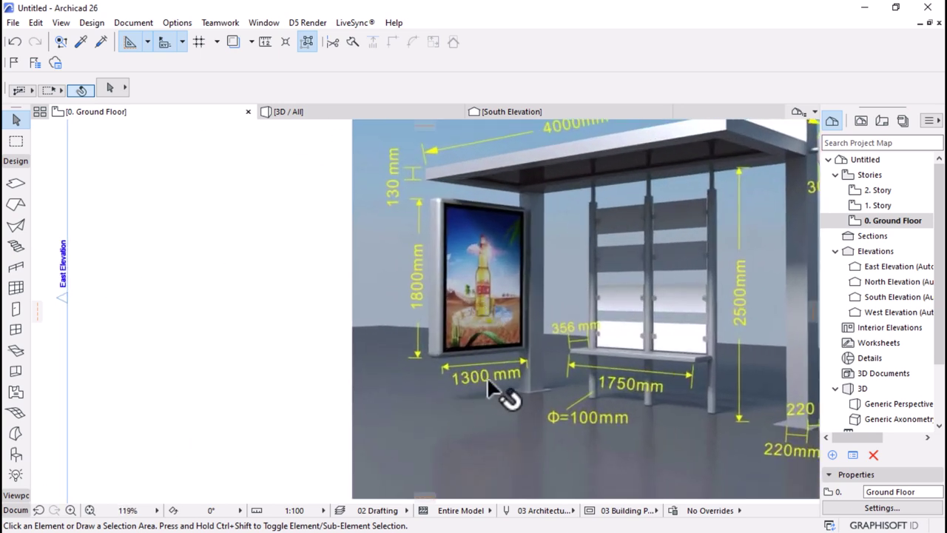
pyautogui.scroll(-6, 635, 327)
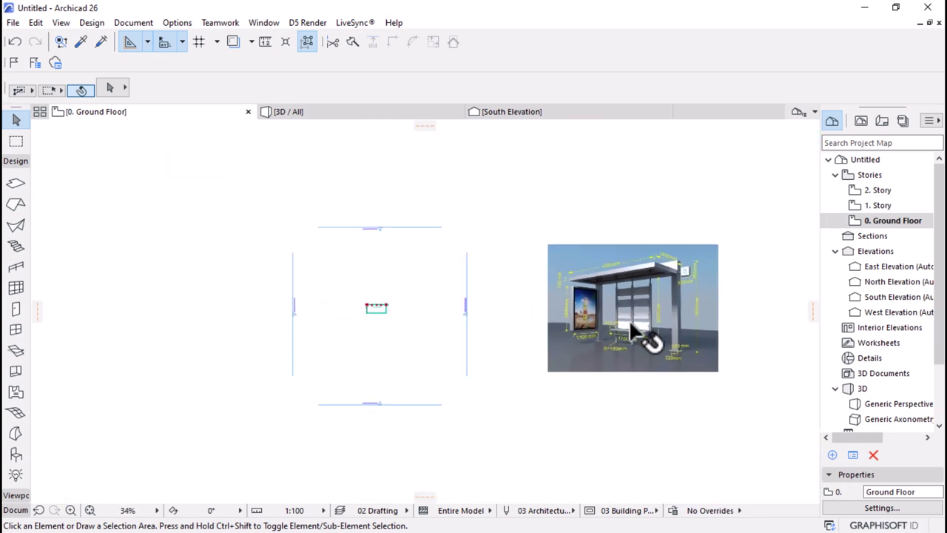
pyautogui.scroll(5, 496, 319)
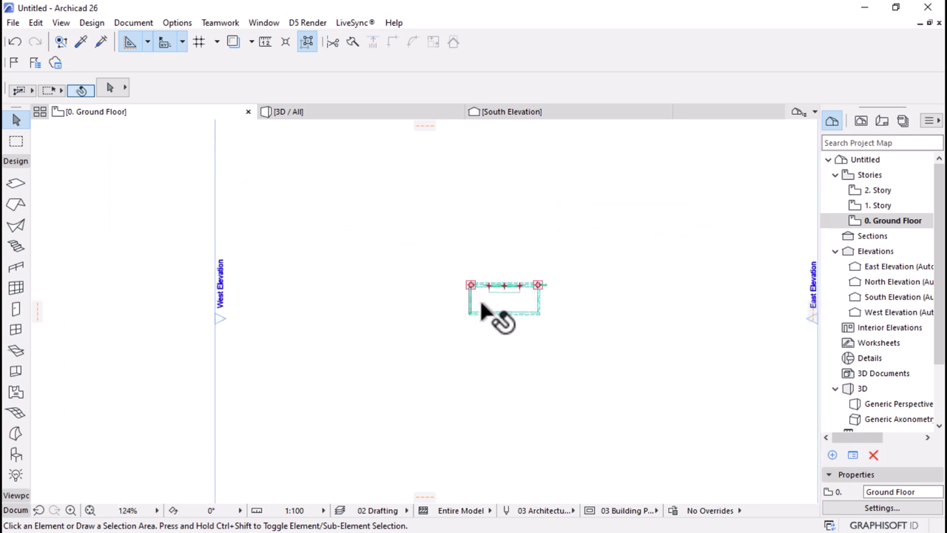
pyautogui.click(362, 115)
pyautogui.click(384, 238)
pyautogui.click(362, 225)
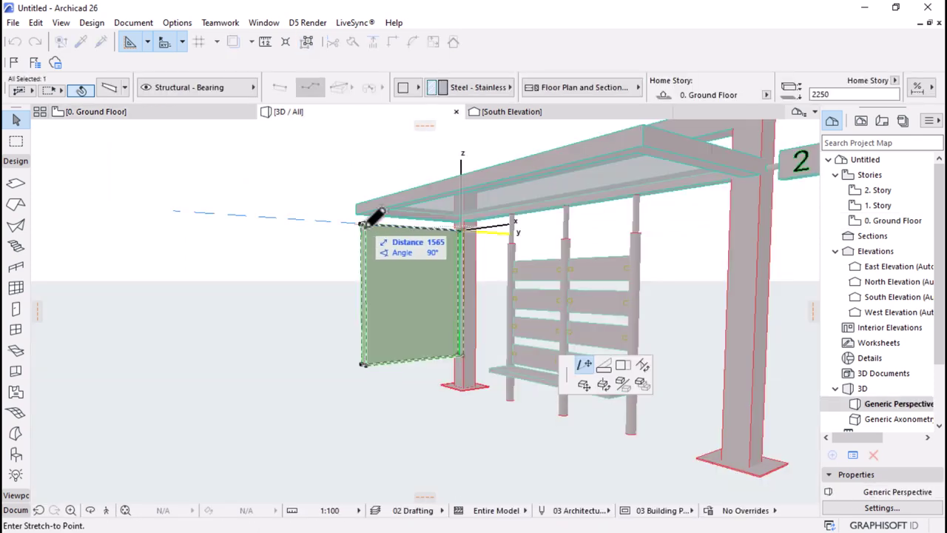
pyautogui.click(621, 365)
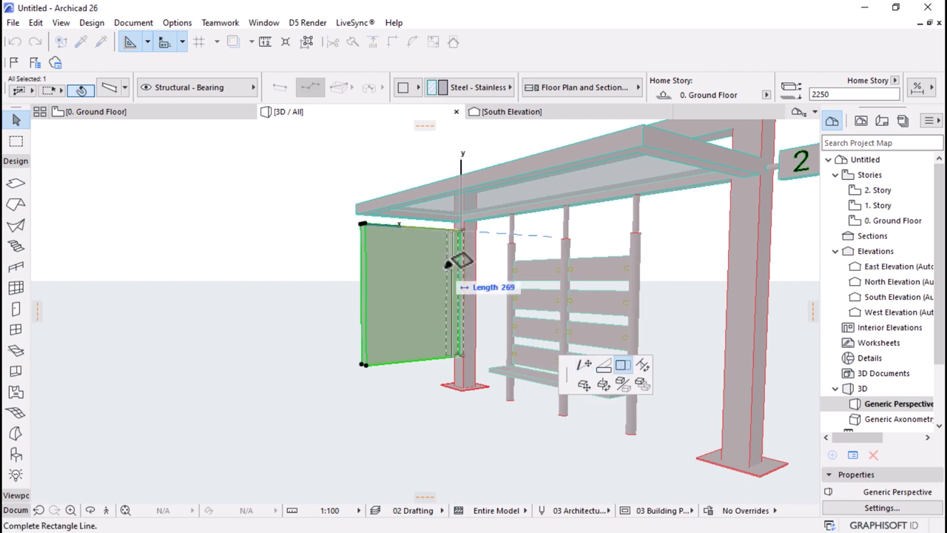
pyautogui.click(412, 263)
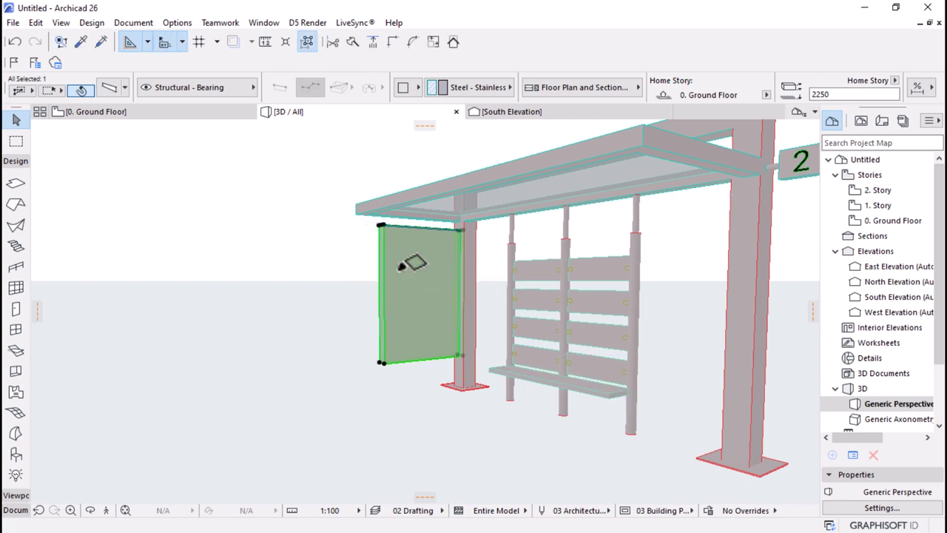
pyautogui.click(311, 334)
# - Compare the panel with the reference image and move it about 106 mm away from the left column in plan
pyautogui.keyDown('shift'); pyautogui.moveTo(469, 391); pyautogui.dragTo(414, 350, button='middle'); pyautogui.keyUp('shift')
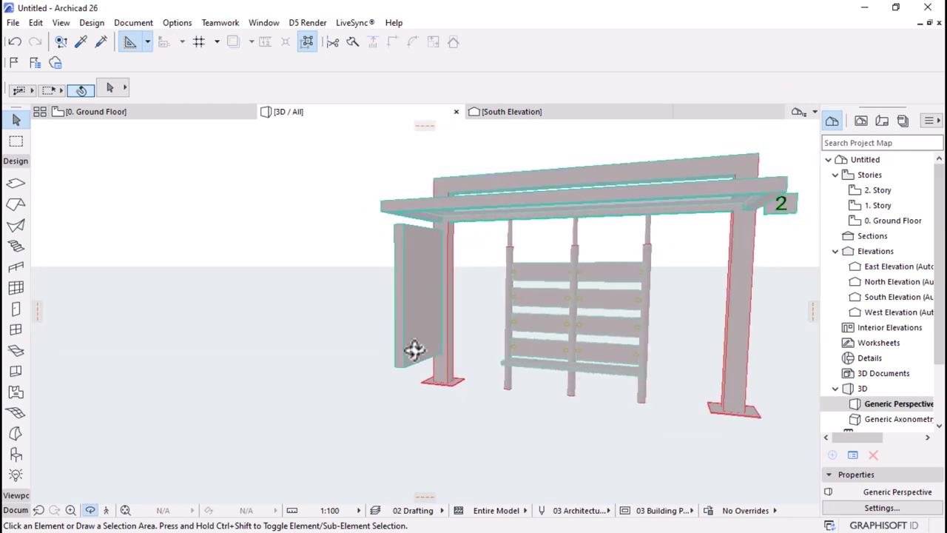
pyautogui.click(165, 118)
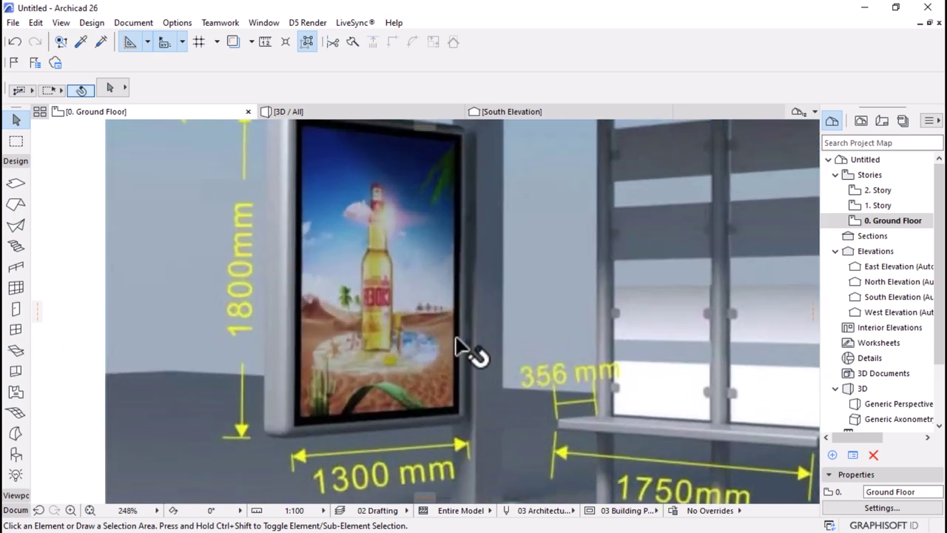
pyautogui.scroll(-1, 452, 359)
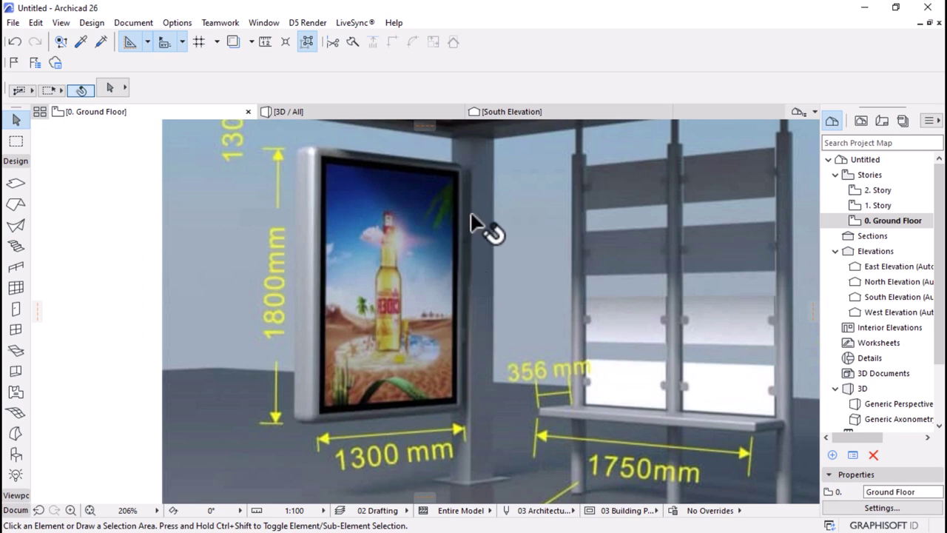
pyautogui.scroll(-2, 478, 324)
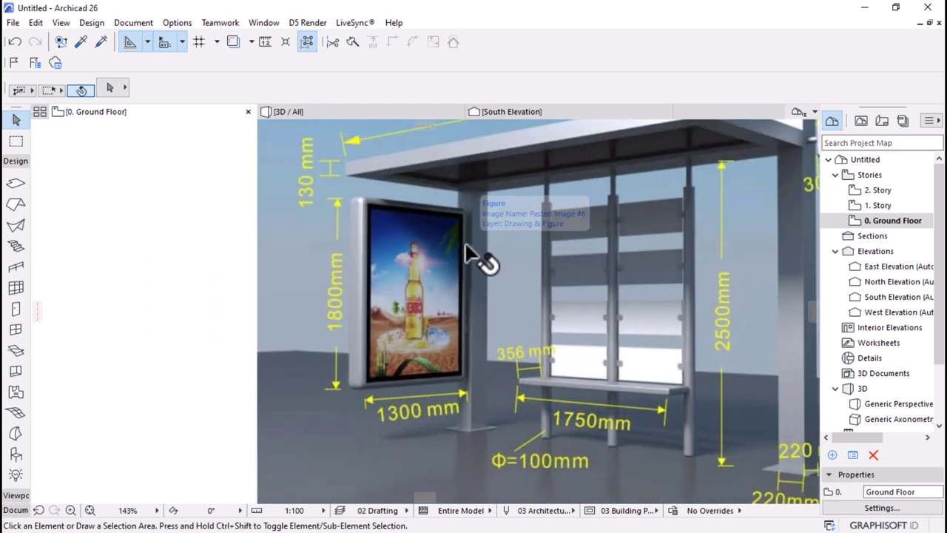
pyautogui.click(321, 112)
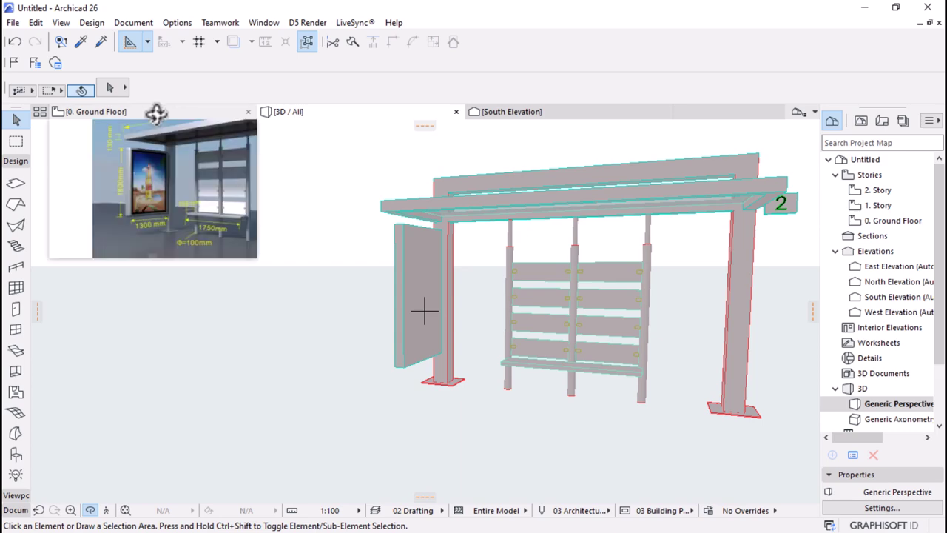
pyautogui.click(156, 113)
pyautogui.scroll(-3, 620, 308)
pyautogui.hscroll(-2, 586, 290)
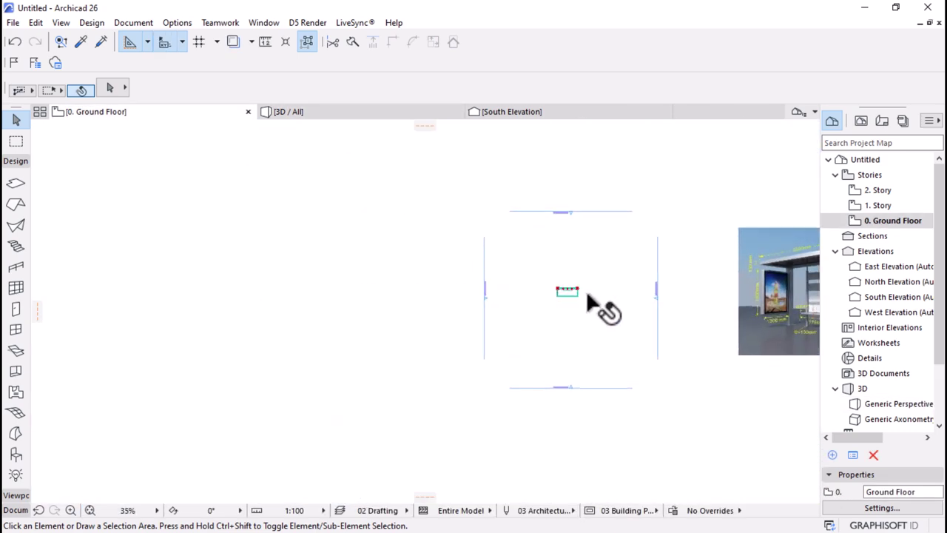
pyautogui.scroll(10, 587, 294)
pyautogui.click(507, 339)
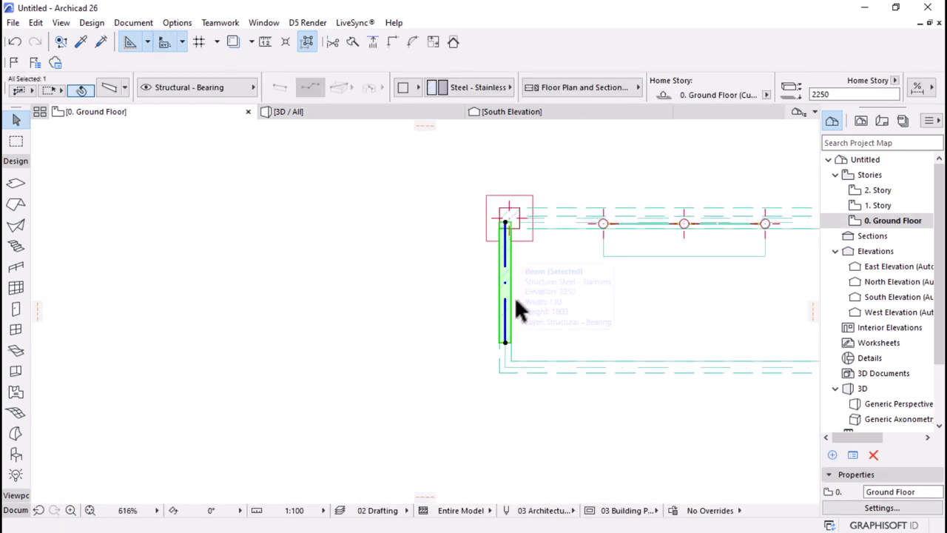
pyautogui.scroll(1, 518, 248)
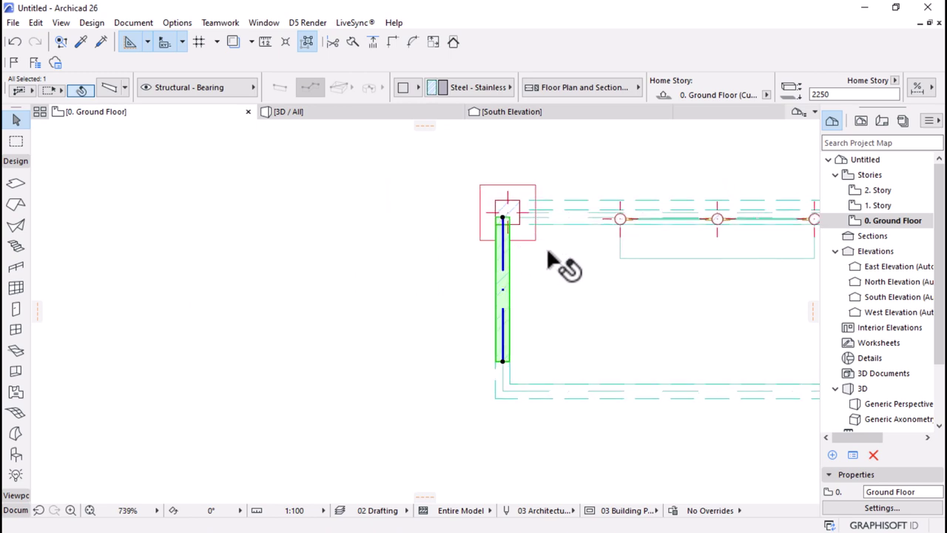
pyautogui.hotkey('ctrl', 'd')
pyautogui.click(551, 232)
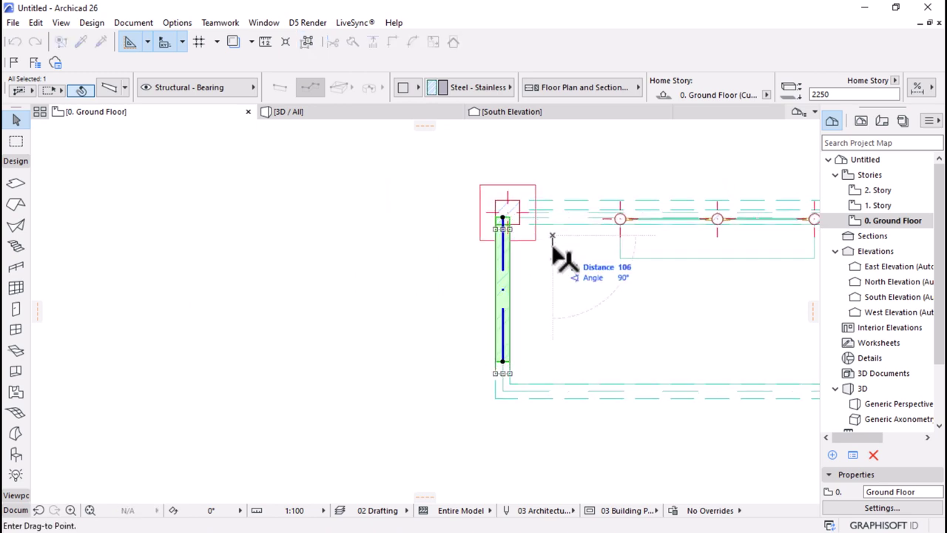
pyautogui.click(553, 247)
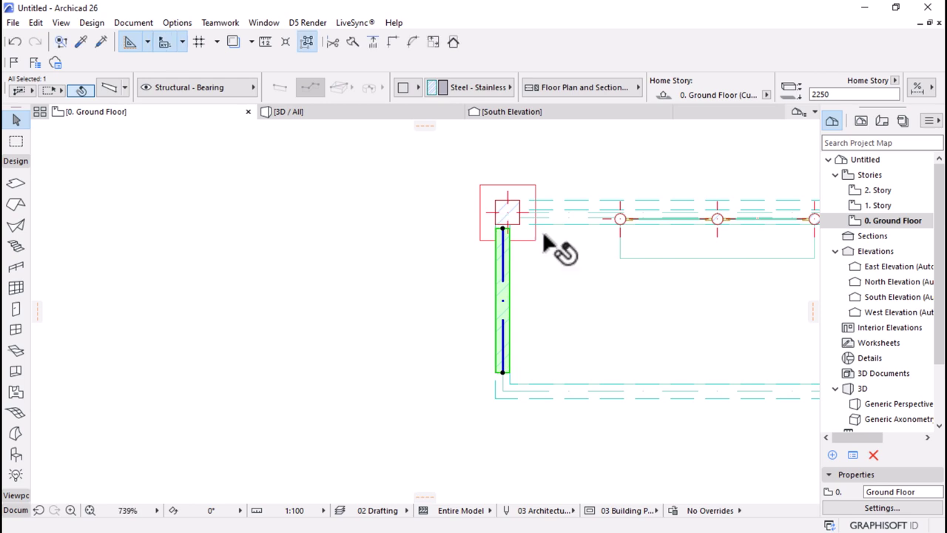
# - Move the panel farther from the left column in plan, to about 85 mm from its face, and check the gap in 3D
pyautogui.click(345, 113)
pyautogui.keyDown('shift'); pyautogui.moveTo(472, 289); pyautogui.dragTo(475, 349, button='middle'); pyautogui.keyUp('shift')
pyautogui.click(144, 115)
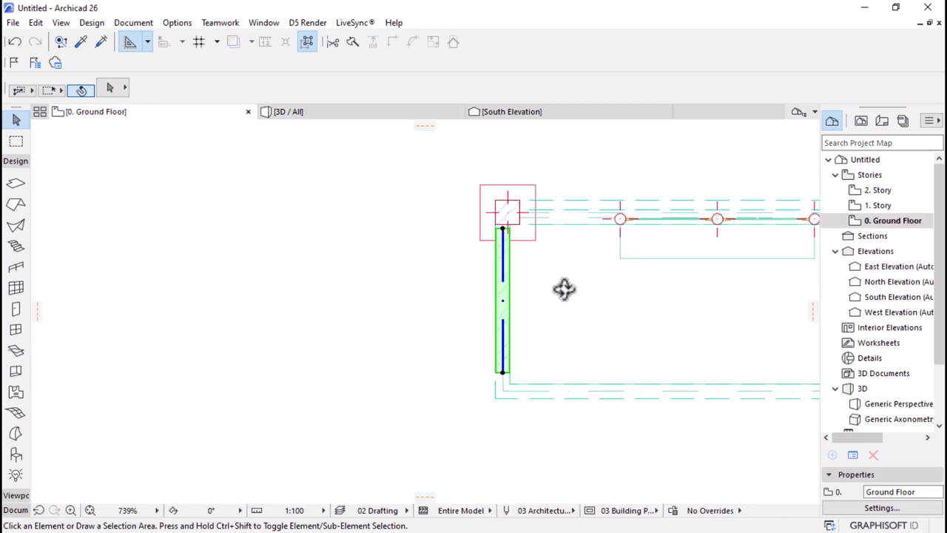
pyautogui.hotkey('ctrl', 'd')
pyautogui.click(371, 225)
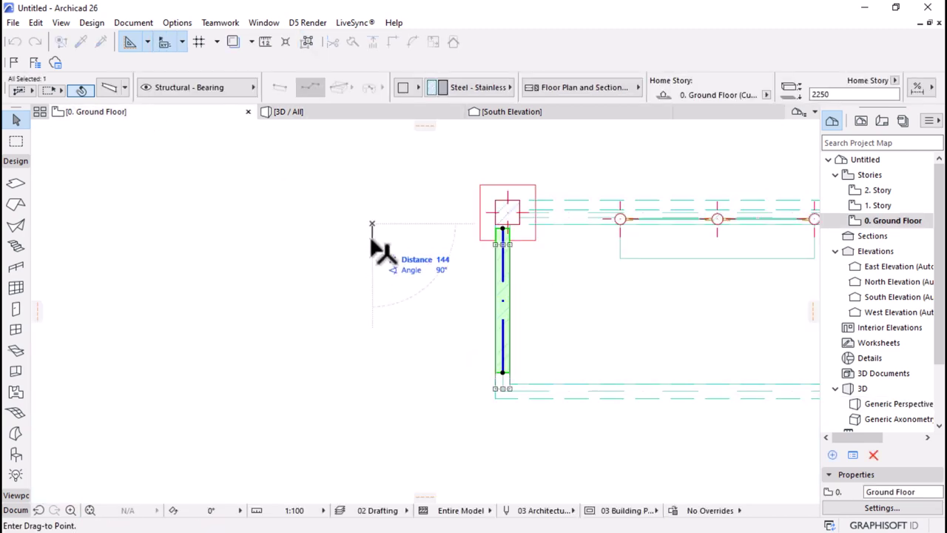
pyautogui.click(372, 229)
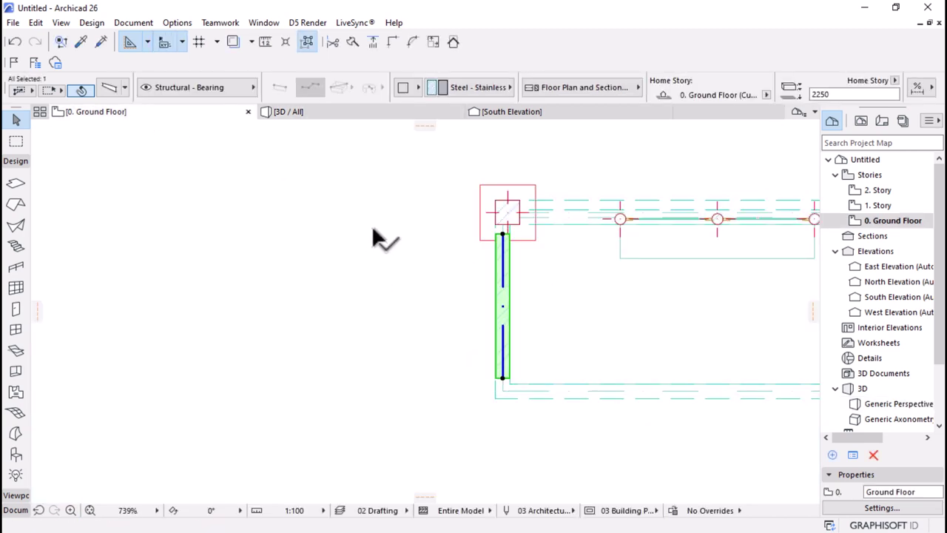
pyautogui.click(330, 111)
pyautogui.keyDown('shift'); pyautogui.moveTo(339, 248); pyautogui.dragTo(592, 355, button='middle'); pyautogui.keyUp('shift')
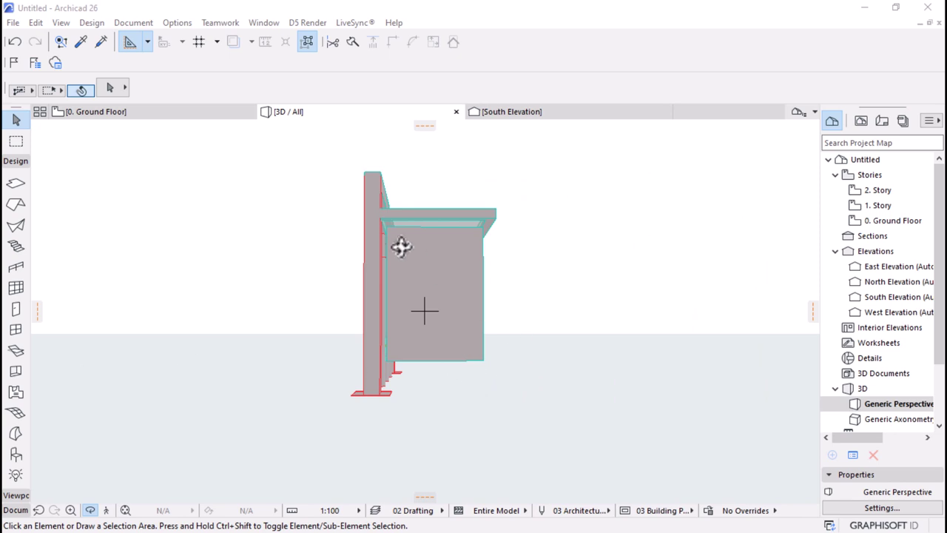
pyautogui.keyDown('shift'); pyautogui.moveTo(399, 247); pyautogui.dragTo(523, 289, button='middle'); pyautogui.keyUp('shift')
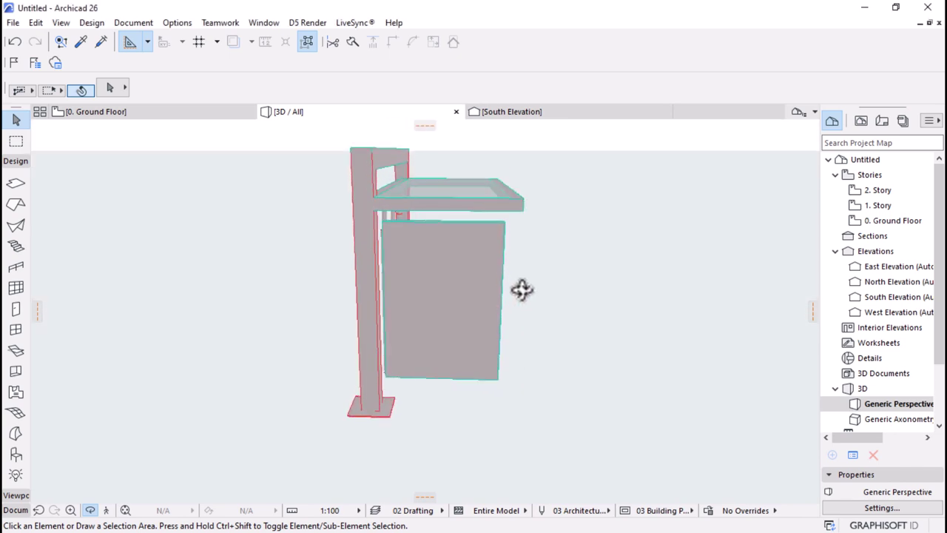
# - Copy the panel beam in plan toward the left column so the copy's end touches the column face
pyautogui.click(175, 114)
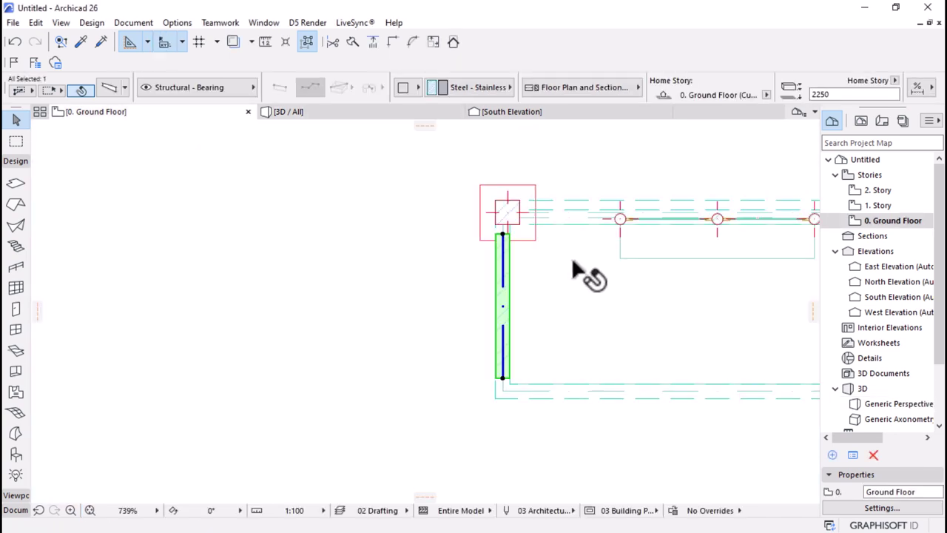
pyautogui.scroll(2, 563, 287)
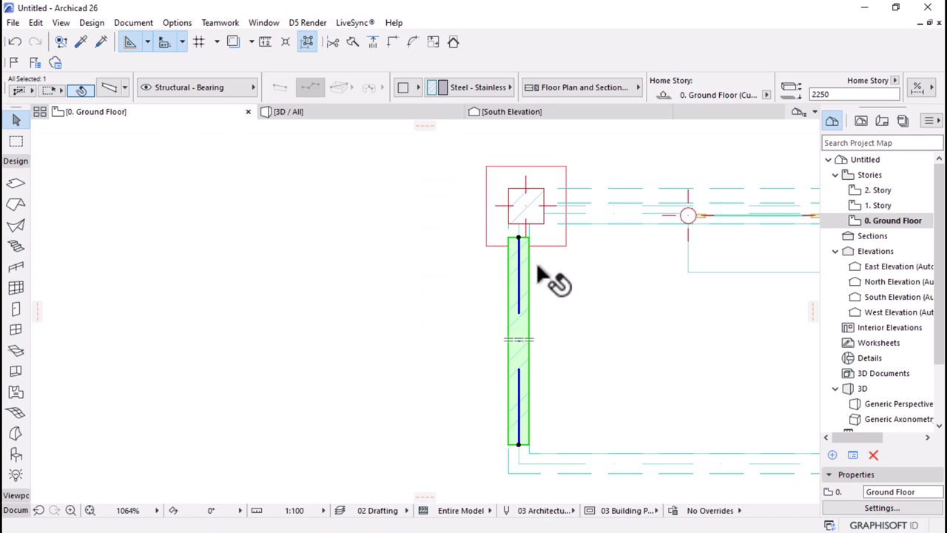
pyautogui.scroll(2, 540, 273)
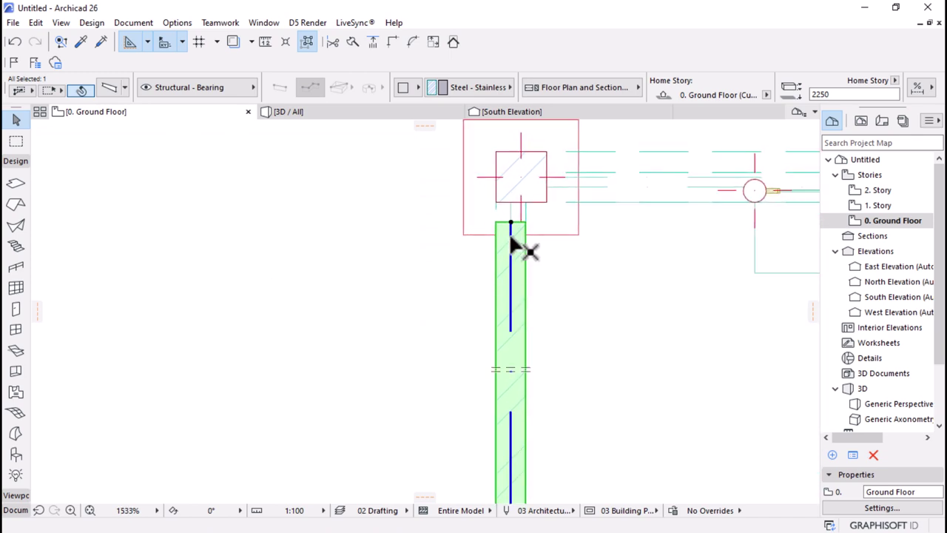
pyautogui.moveTo(511, 237)
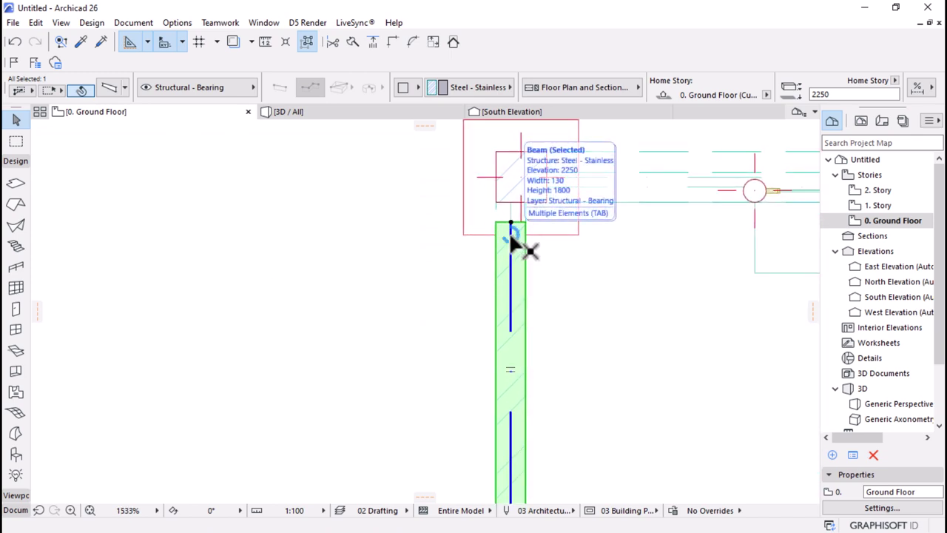
pyautogui.hotkey('ctrl', 'shift', 'd')
pyautogui.click(521, 236)
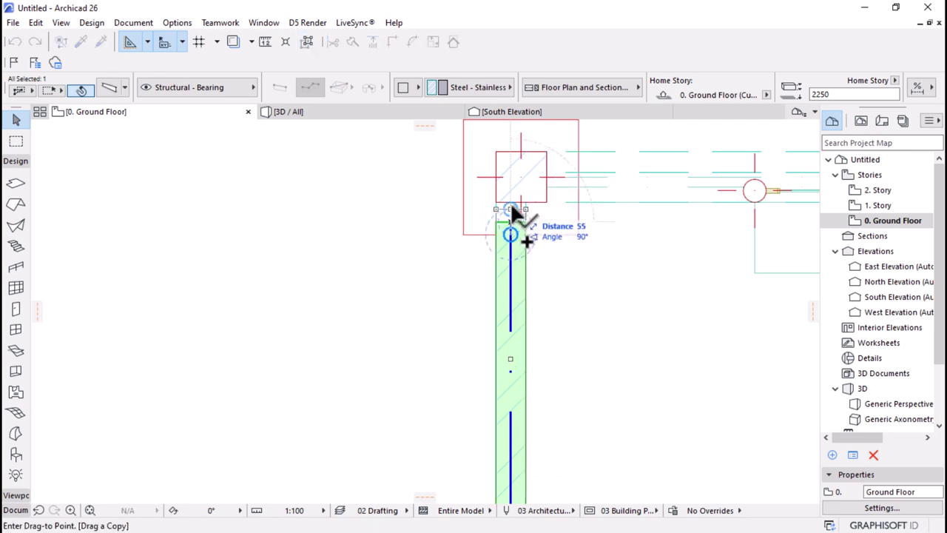
pyautogui.click(514, 207)
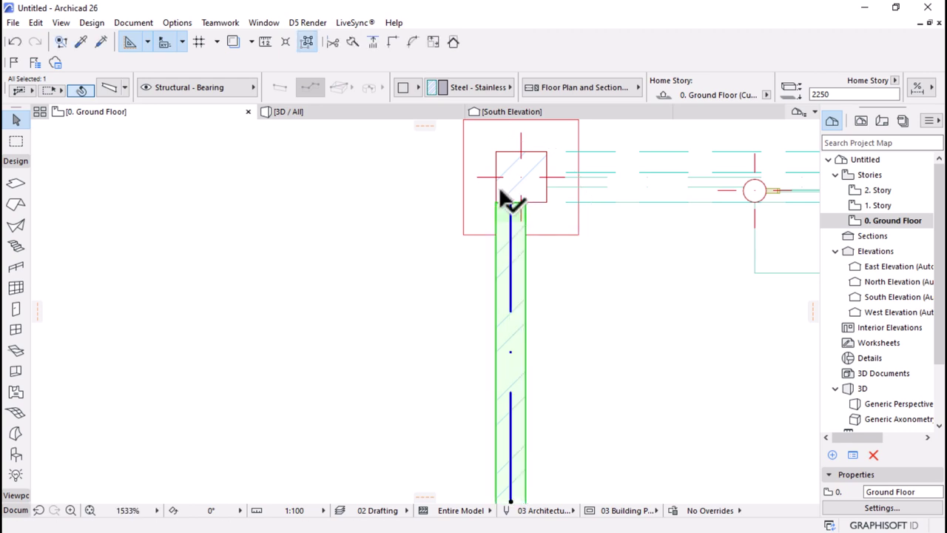
# - Shorten the copied beam from its outer end so it only spans the gap between the column and the panel
pyautogui.scroll(-3, 503, 200)
pyautogui.click(504, 340)
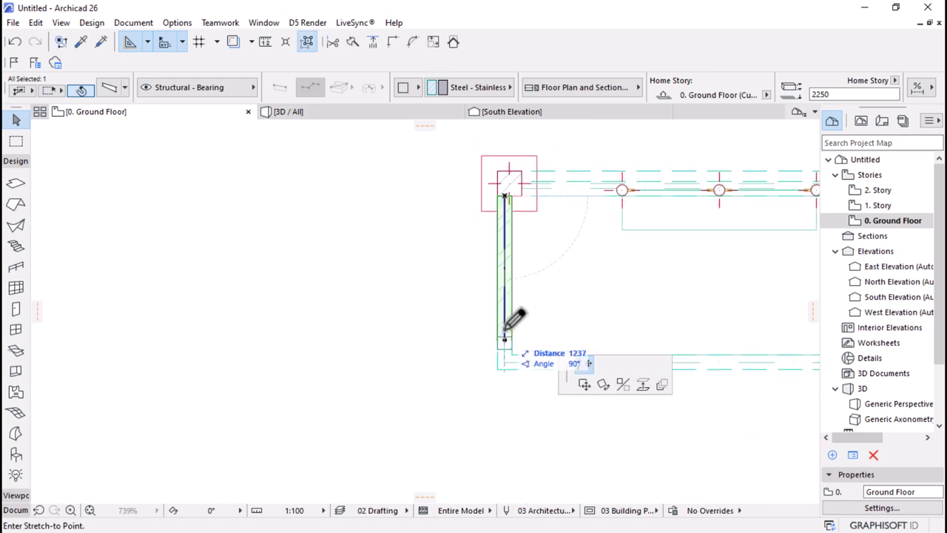
pyautogui.scroll(4, 507, 186)
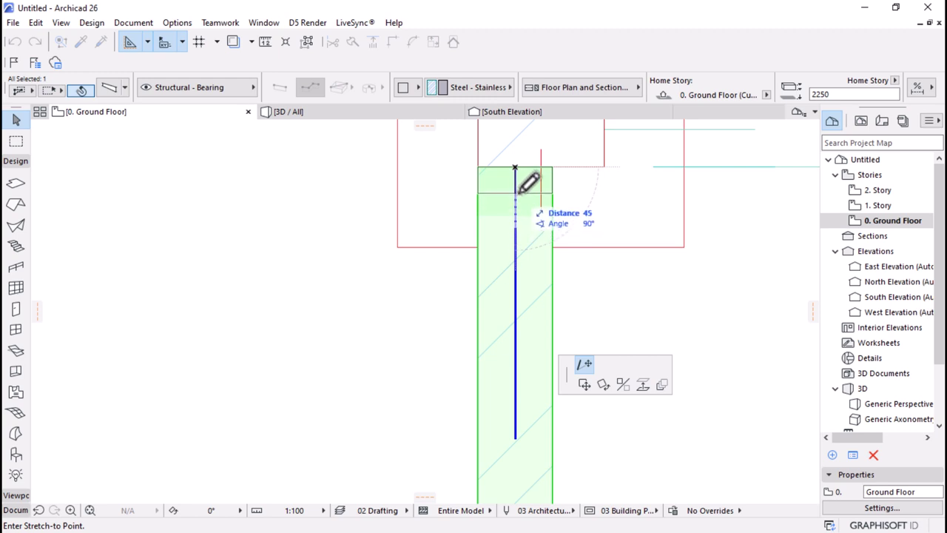
pyautogui.click(517, 184)
pyautogui.scroll(2, 518, 185)
pyautogui.scroll(1, 518, 186)
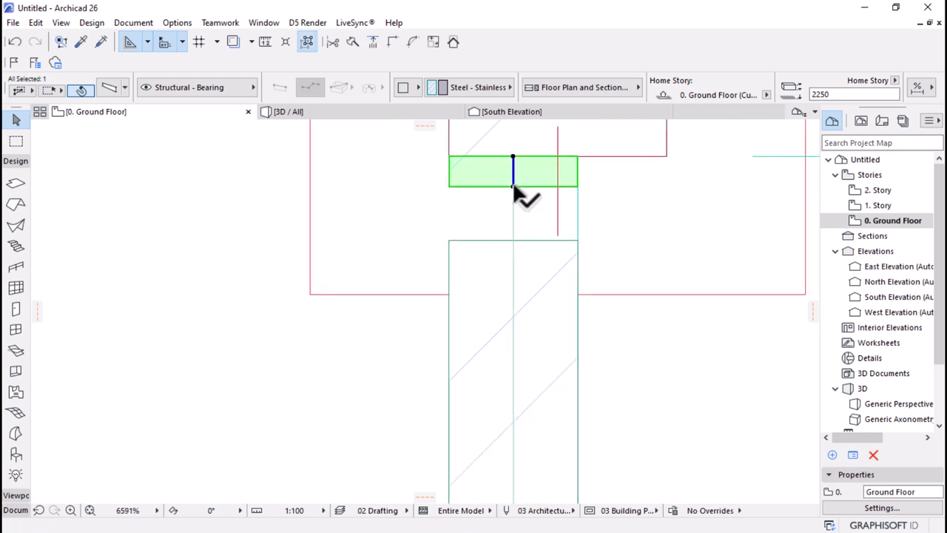
pyautogui.click(514, 185)
pyautogui.click(514, 239)
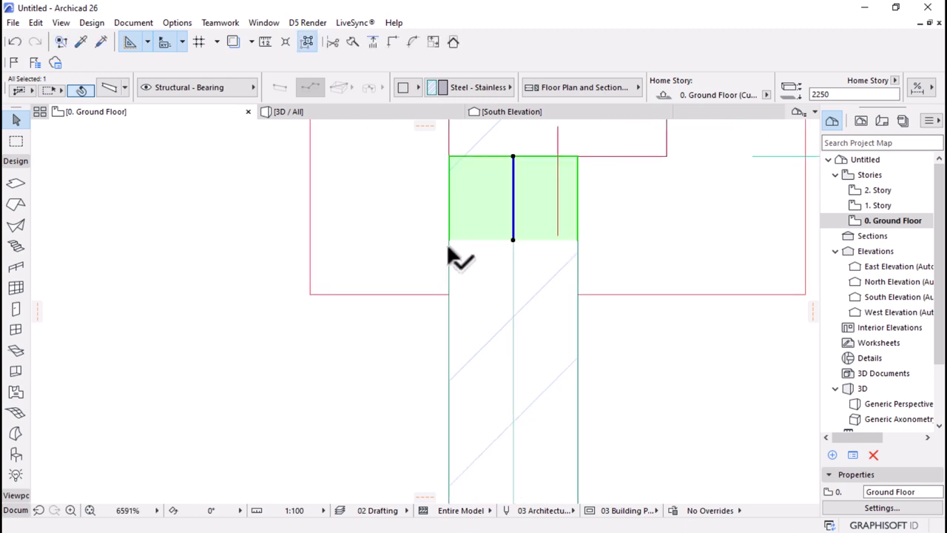
# - Reduce the short connector beam from full panel height to a small bracket and set its width to 60 mm
pyautogui.scroll(-2, 366, 256)
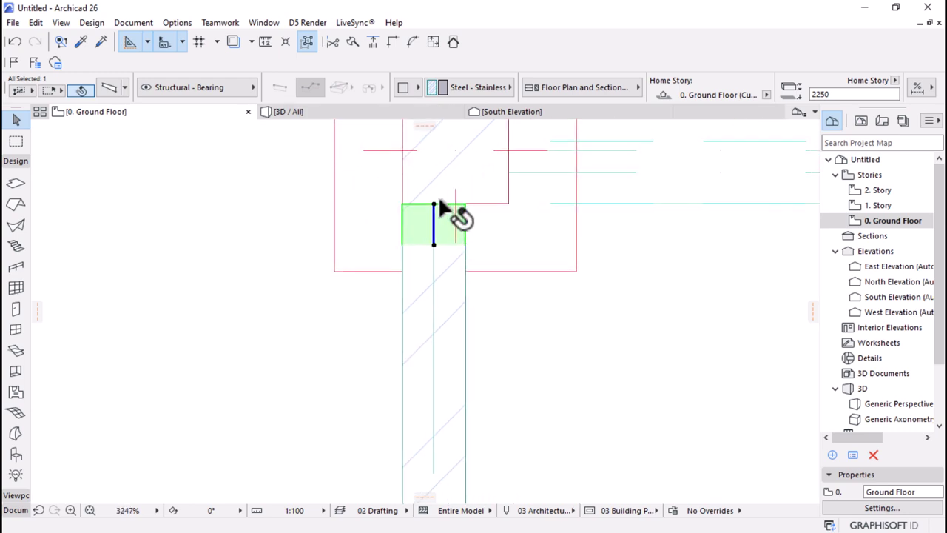
pyautogui.scroll(4, 448, 229)
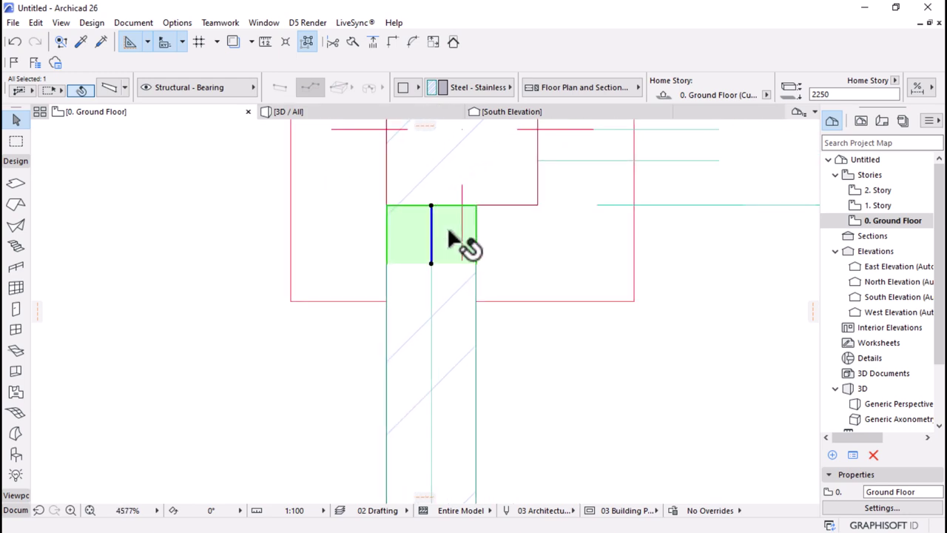
pyautogui.click(107, 89)
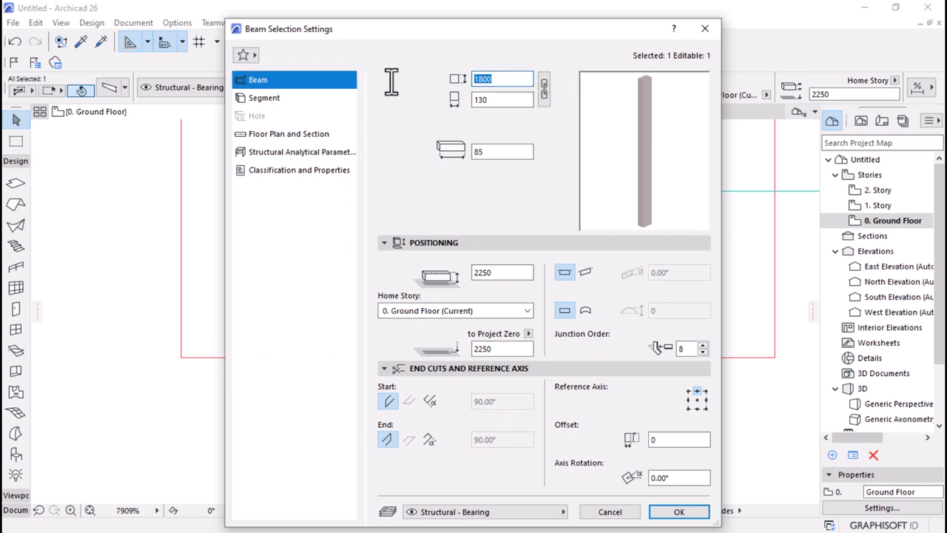
pyautogui.click(511, 100)
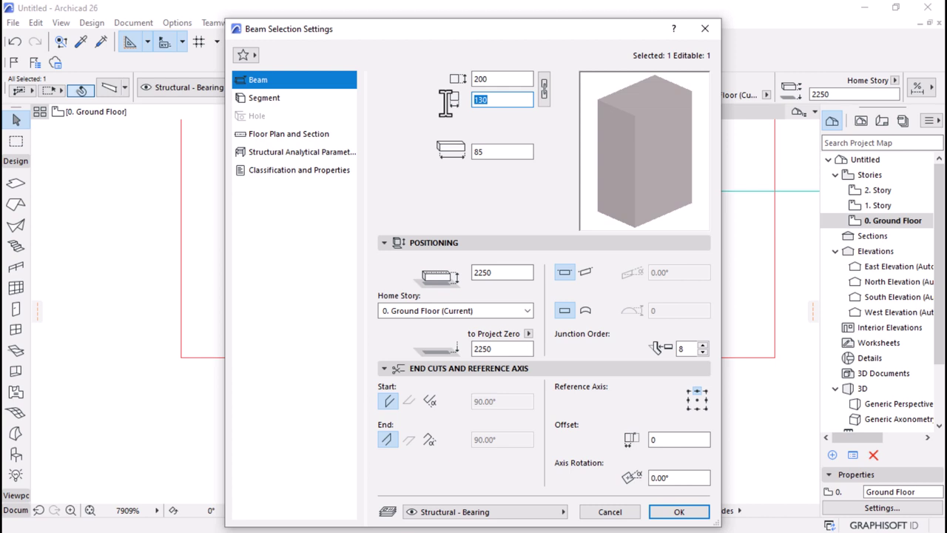
pyautogui.hotkey('shift', 'Tab')
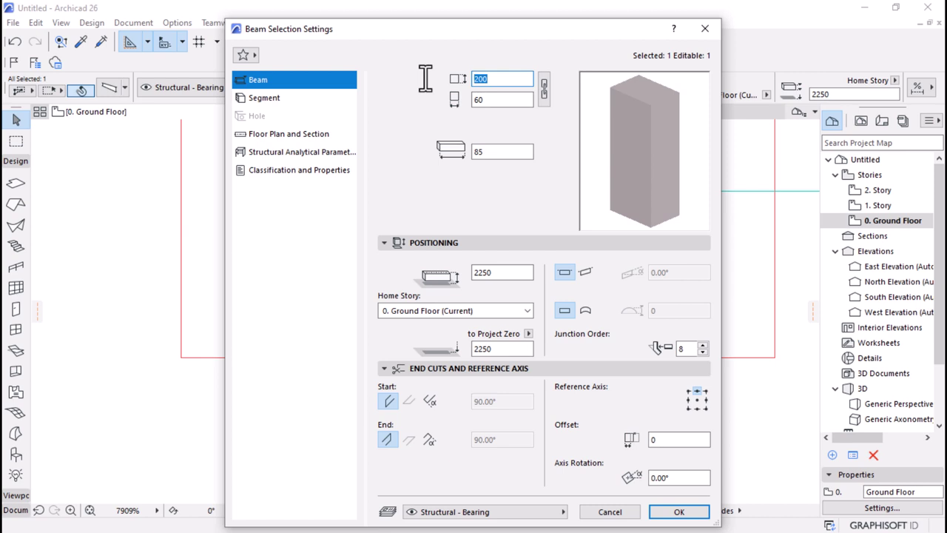
pyautogui.click(482, 101)
pyautogui.click(674, 512)
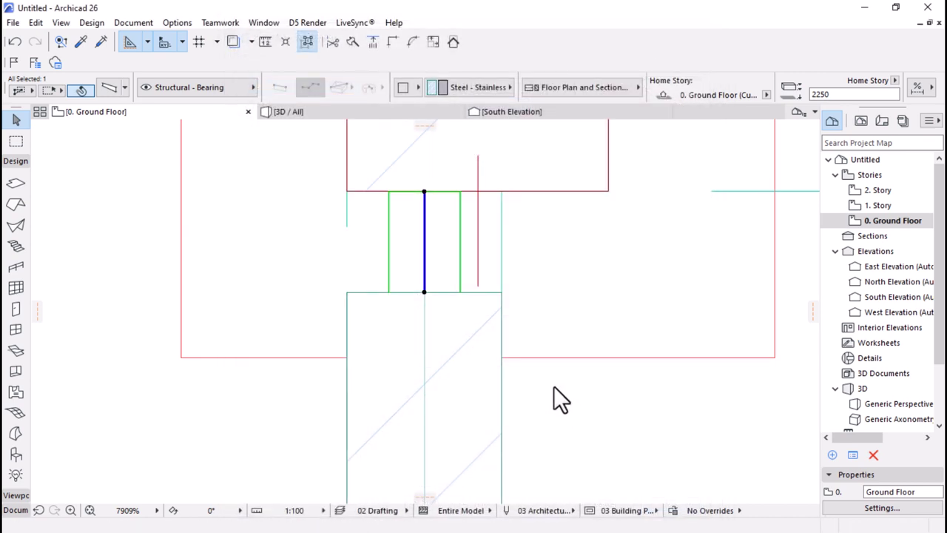
# - Select the connector between the panel and the column in 3D and set its elevation to 1900 mm
pyautogui.click(320, 111)
pyautogui.keyDown('shift'); pyautogui.moveTo(439, 252); pyautogui.dragTo(456, 241, button='middle'); pyautogui.keyUp('shift')
pyautogui.scroll(3, 456, 242)
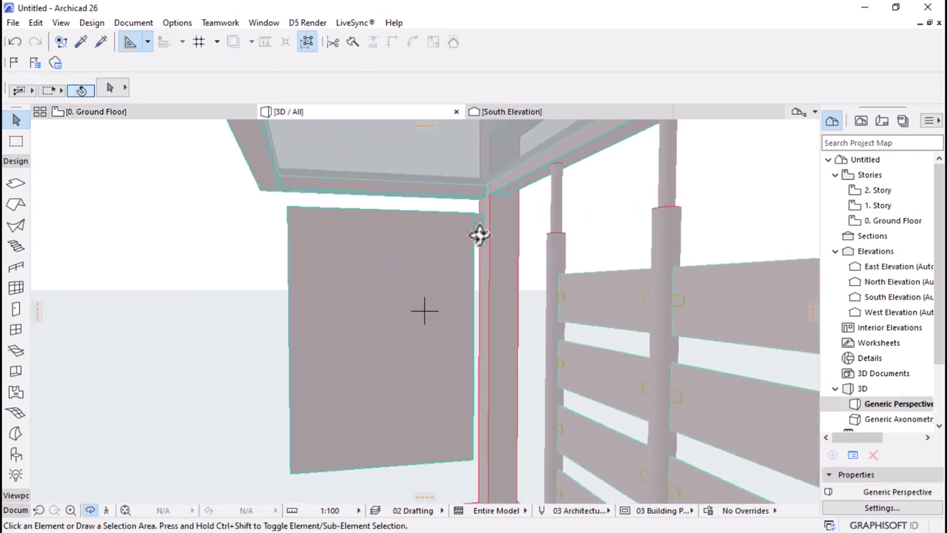
pyautogui.click(481, 225)
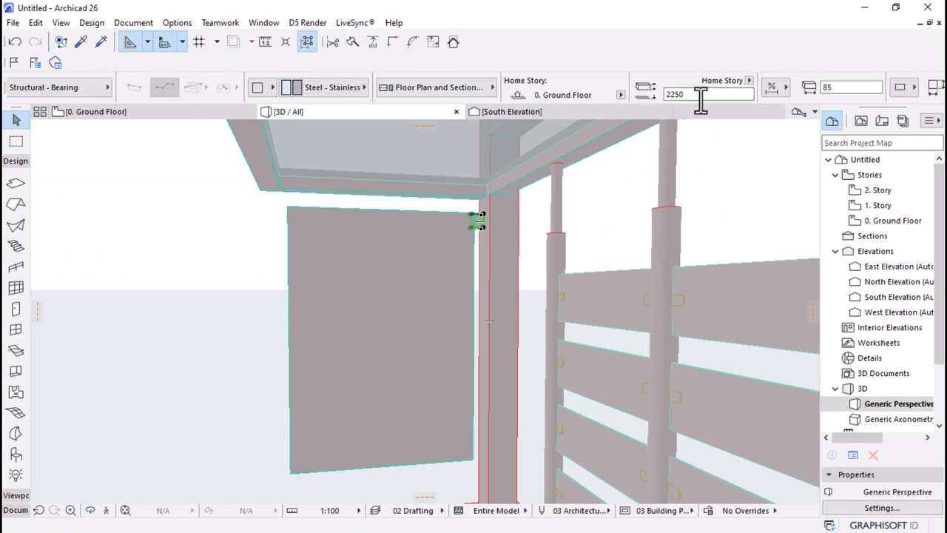
pyautogui.moveTo(701, 96); pyautogui.dragTo(675, 96)
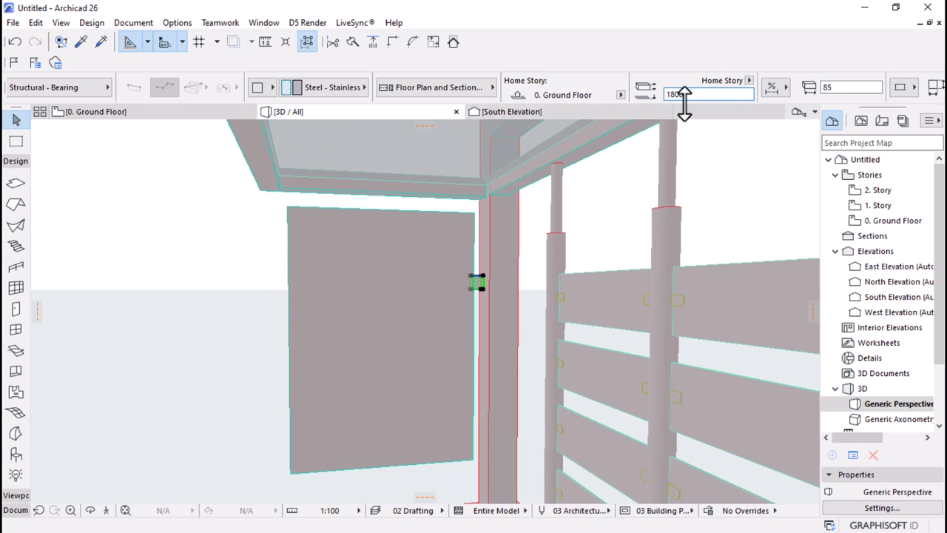
pyautogui.doubleClick(691, 94)
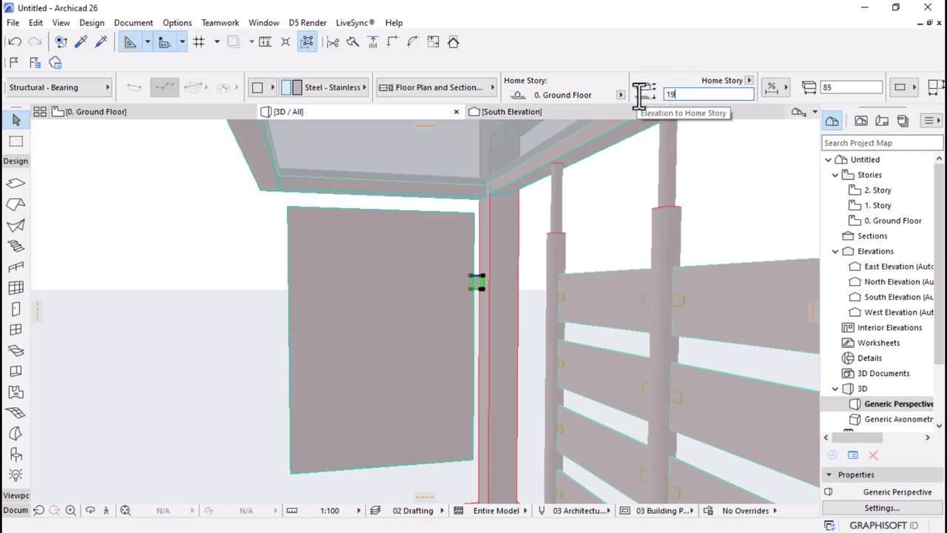
pyautogui.write('1900')
pyautogui.press('Return')
# - Copy the connector straight down along the column to an elevation of about 1117 mm
pyautogui.keyDown('shift'); pyautogui.moveTo(466, 272); pyautogui.dragTo(455, 342, button='middle'); pyautogui.keyUp('shift')
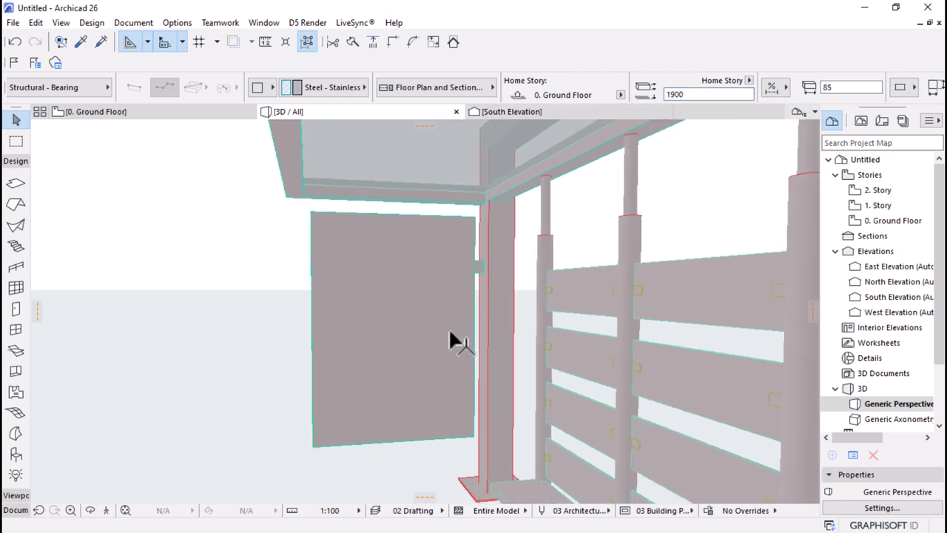
pyautogui.click(486, 321)
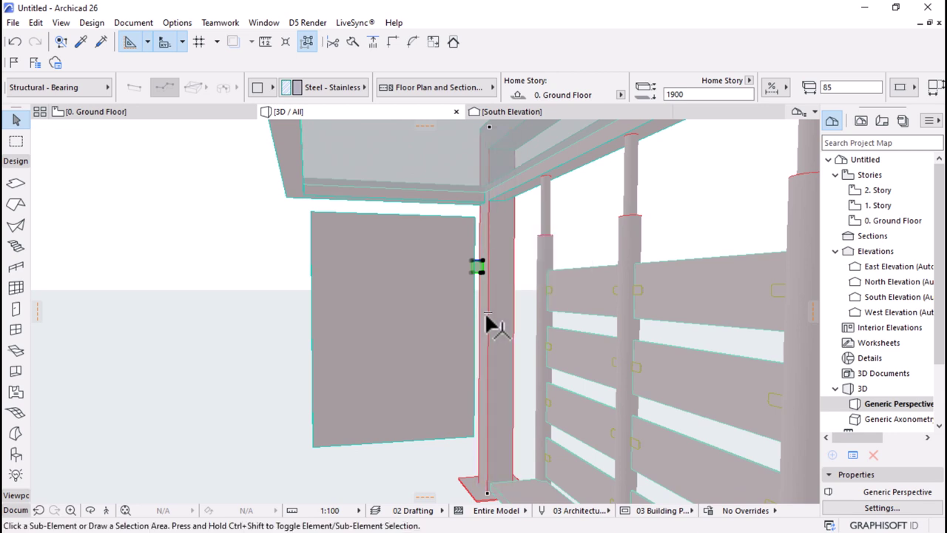
pyautogui.hotkey('ctrl', 'shift', 'd')
pyautogui.click(481, 273)
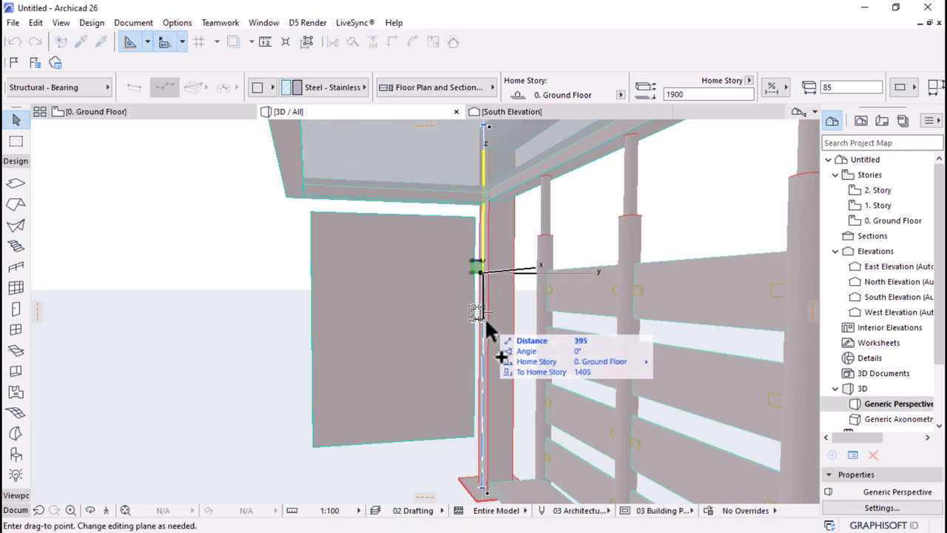
pyautogui.click(487, 363)
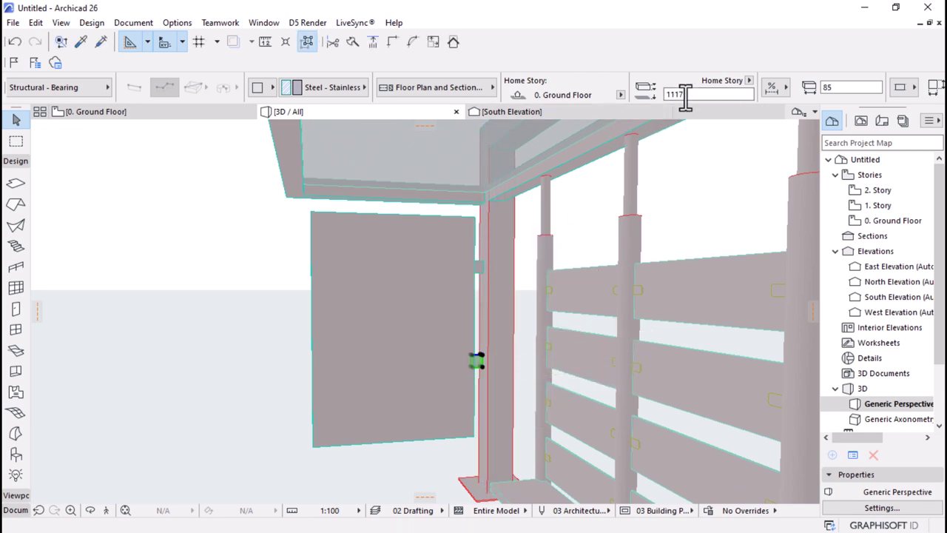
pyautogui.moveTo(691, 94); pyautogui.dragTo(674, 97)
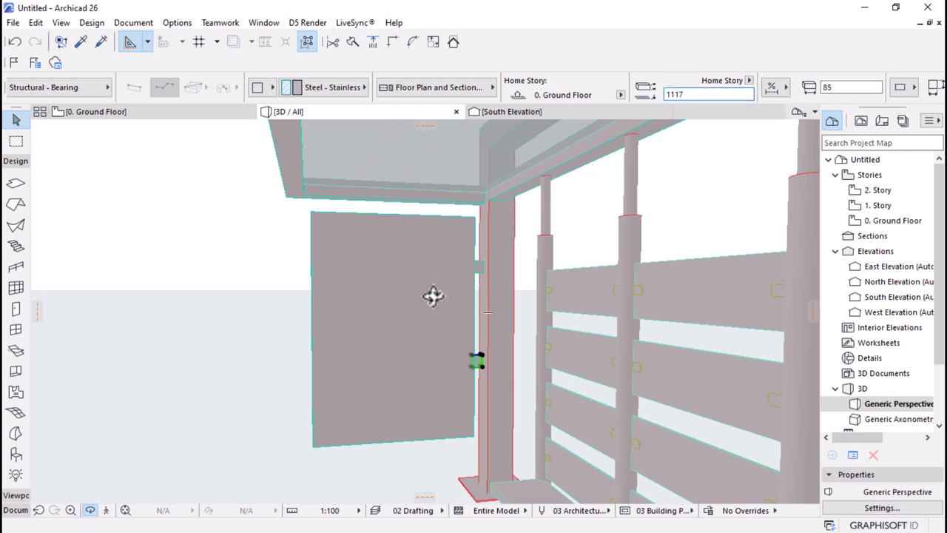
# - Move the copied connector straight down to align its underside with the panel's lower inner corner, at 550 mm elevation
pyautogui.keyDown('shift'); pyautogui.moveTo(433, 296); pyautogui.dragTo(435, 254, button='middle'); pyautogui.keyUp('shift')
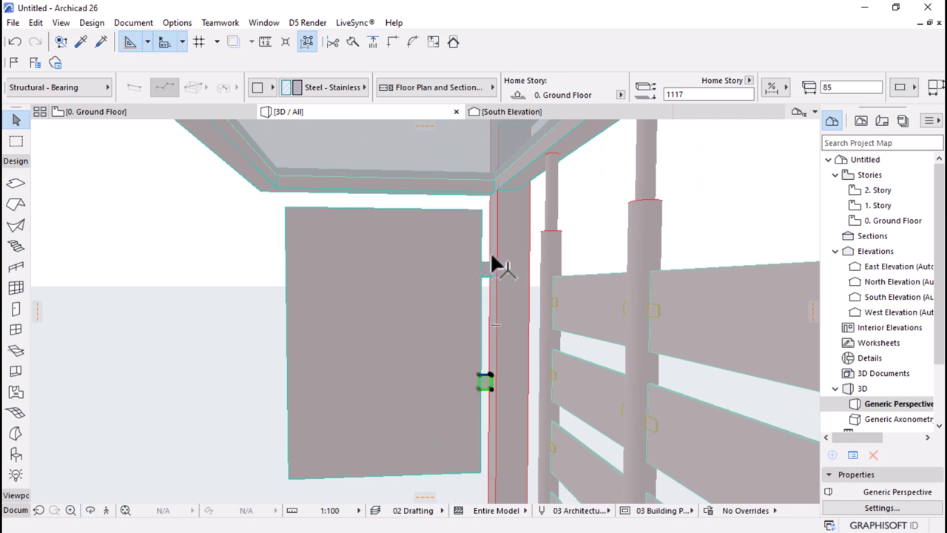
pyautogui.hotkey('ctrl', 'd')
pyautogui.click(481, 384)
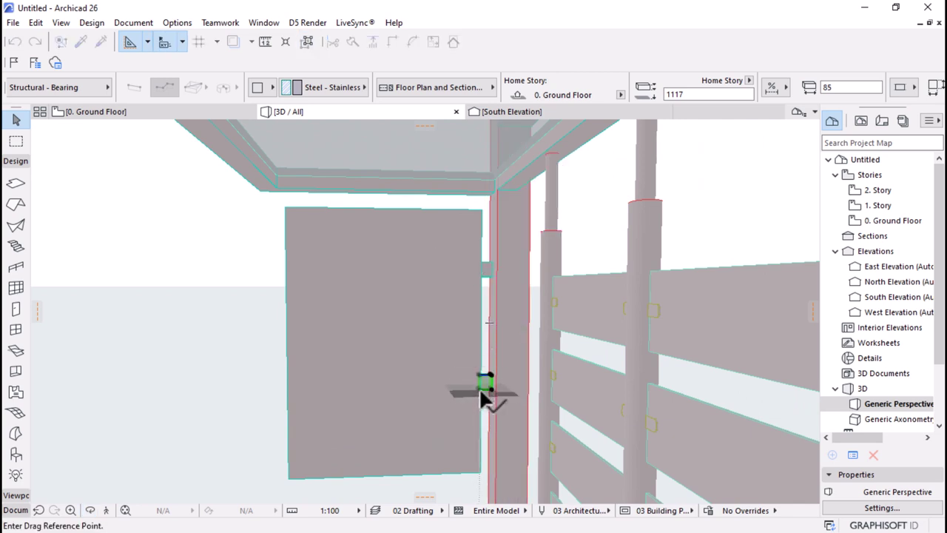
pyautogui.click(480, 471)
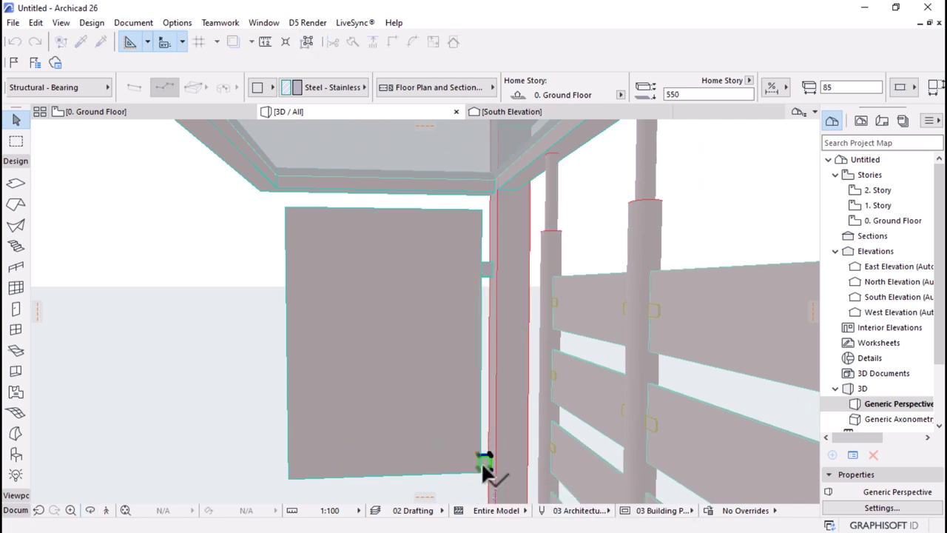
# - Measure the vertical offset between the upper connector's top edge and the advertising panel's upper inner corner
pyautogui.press('m')
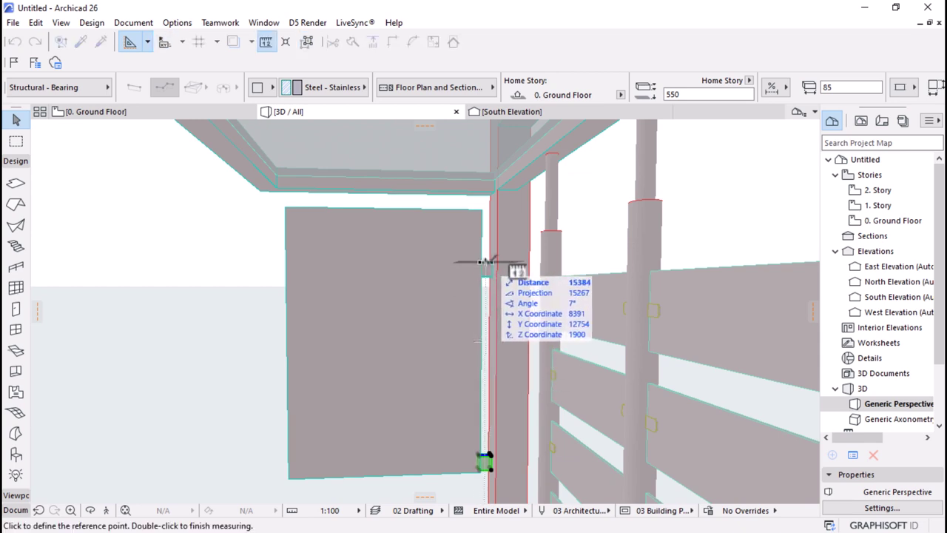
pyautogui.click(483, 260)
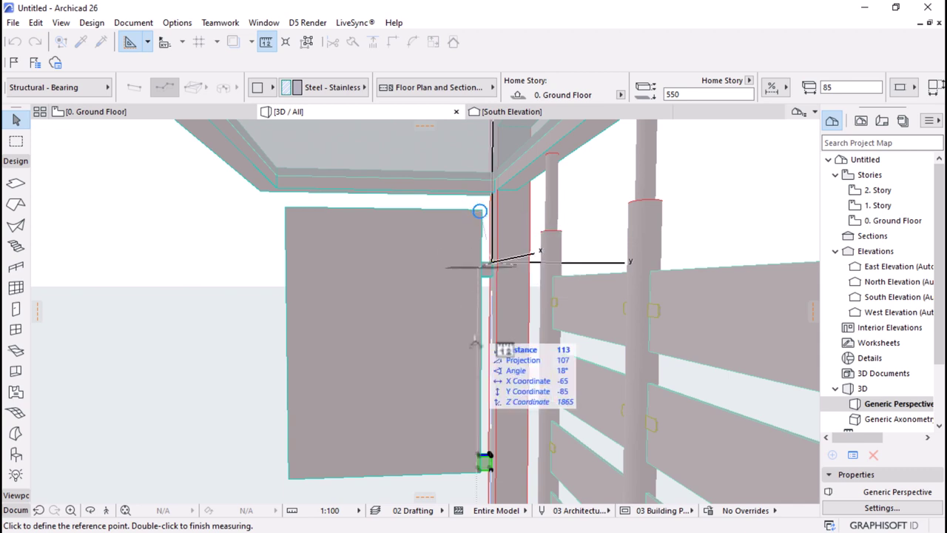
pyautogui.press('Escape')
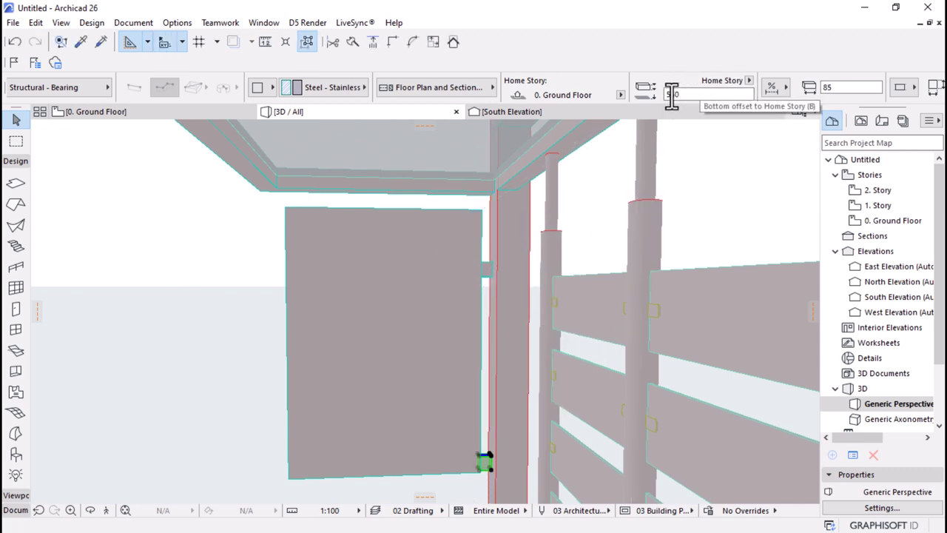
# - Try an elevation of 350 mm for the lower connector and undo the change
pyautogui.click(671, 95)
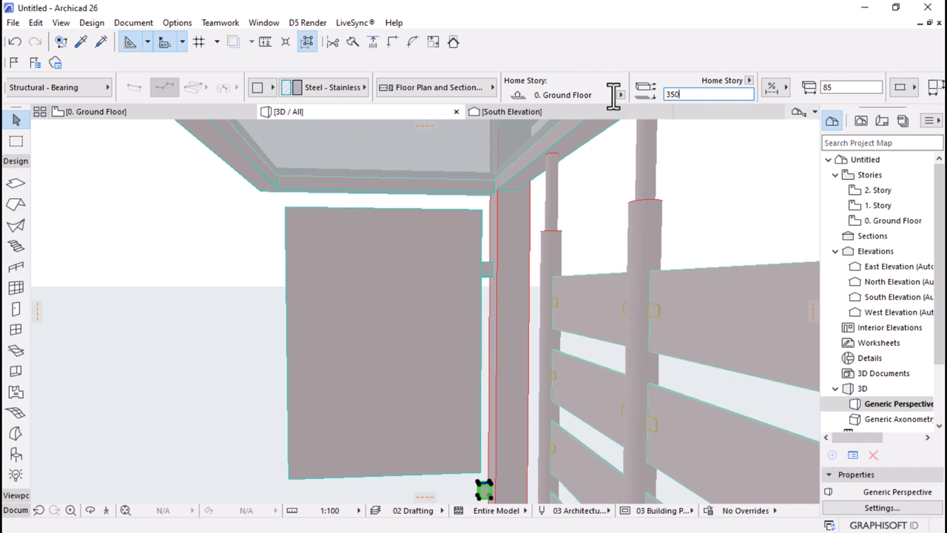
pyautogui.keyDown('shift'); pyautogui.moveTo(415, 281); pyautogui.dragTo(426, 400, button='middle'); pyautogui.keyUp('shift')
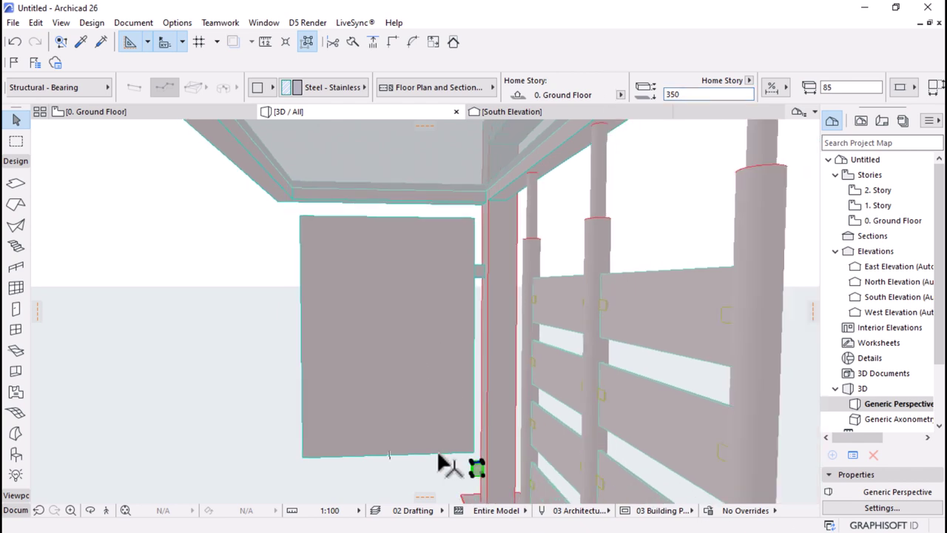
pyautogui.hotkey('ctrl', 'z')
# - Move the lower connector 350 mm straight up along the column from its bottom corner
pyautogui.scroll(6, 480, 433)
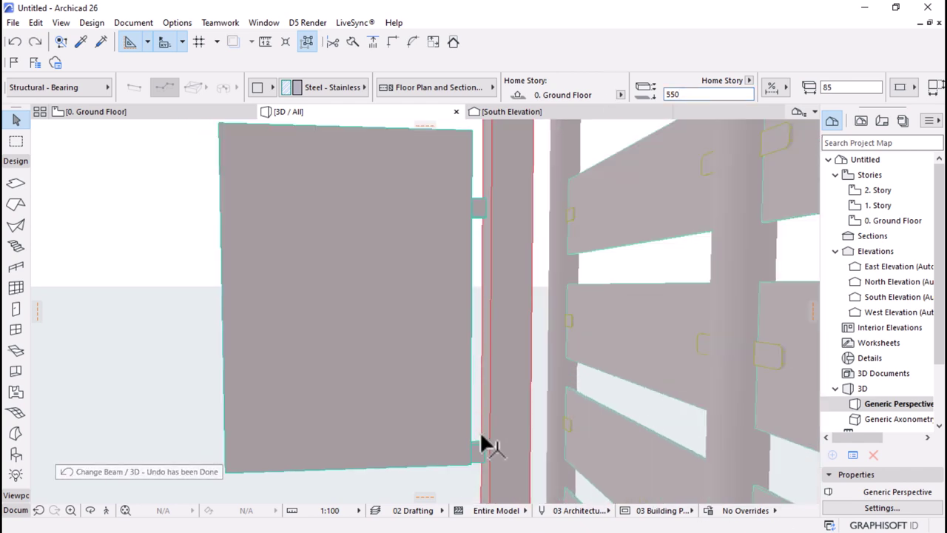
pyautogui.click(464, 433)
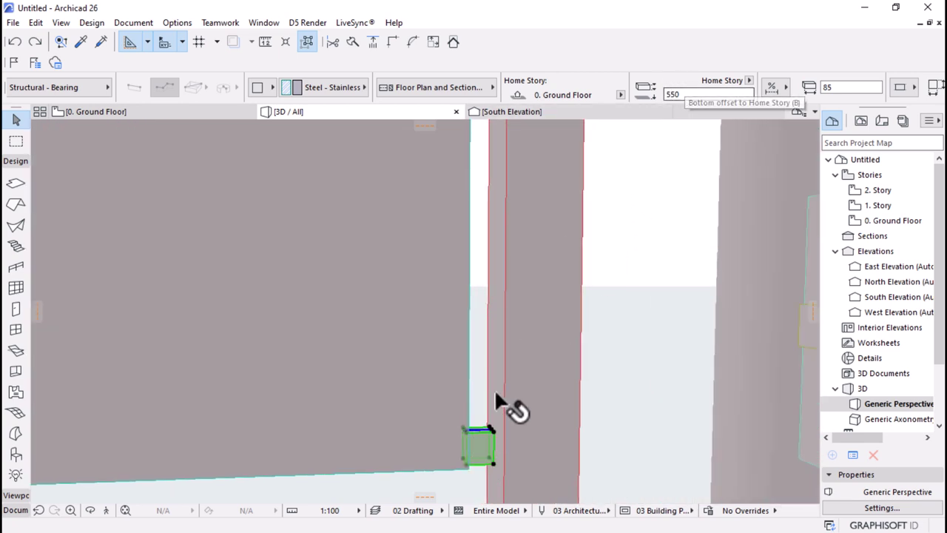
pyautogui.hotkey('ctrl', 'd')
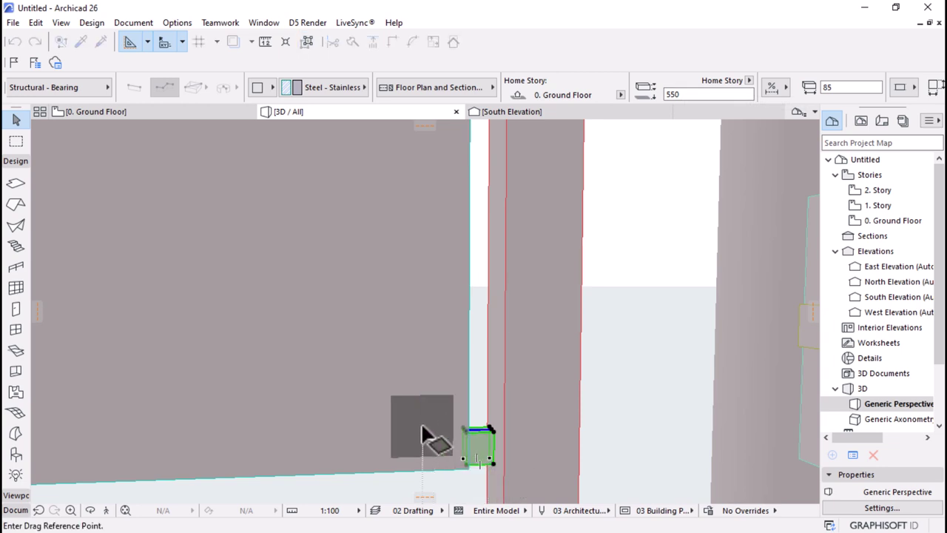
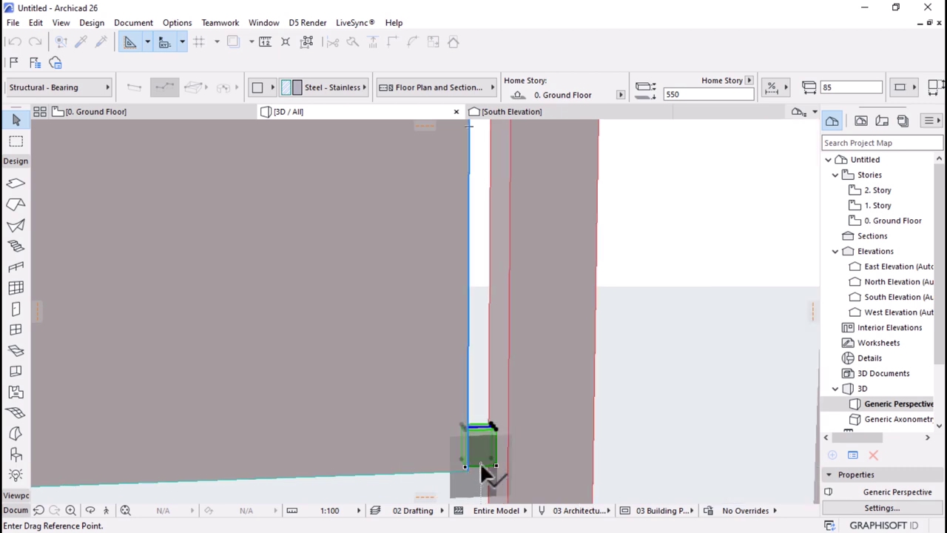
pyautogui.scroll(1, 486, 476)
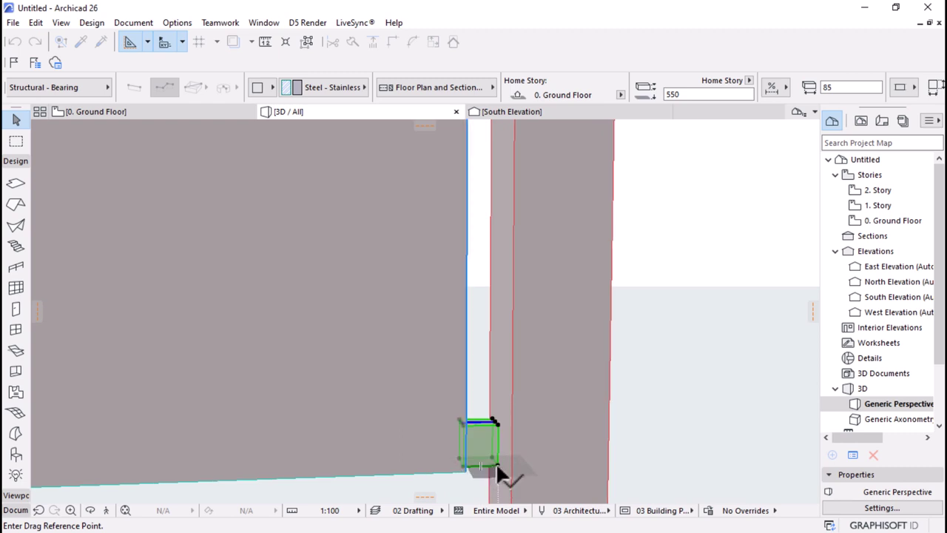
pyautogui.click(496, 467)
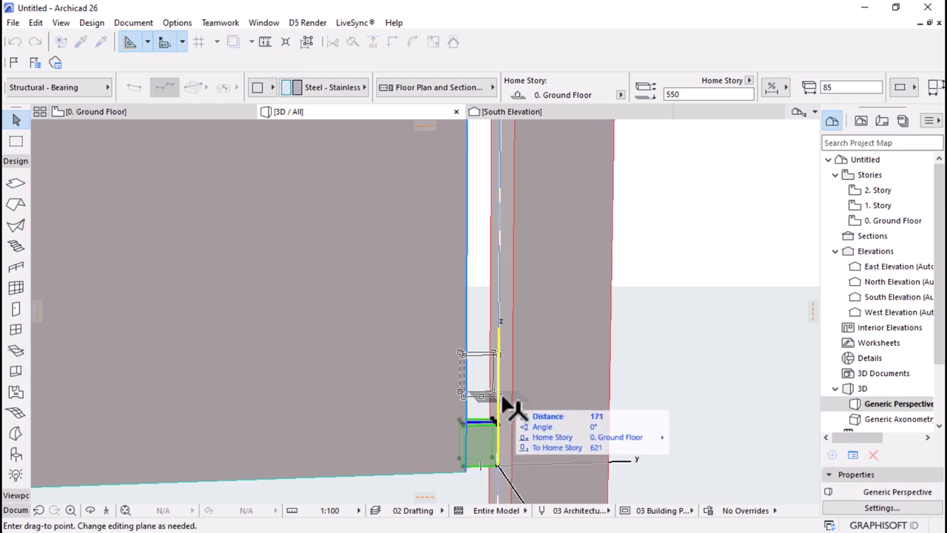
pyautogui.write('350')
pyautogui.press('Return')
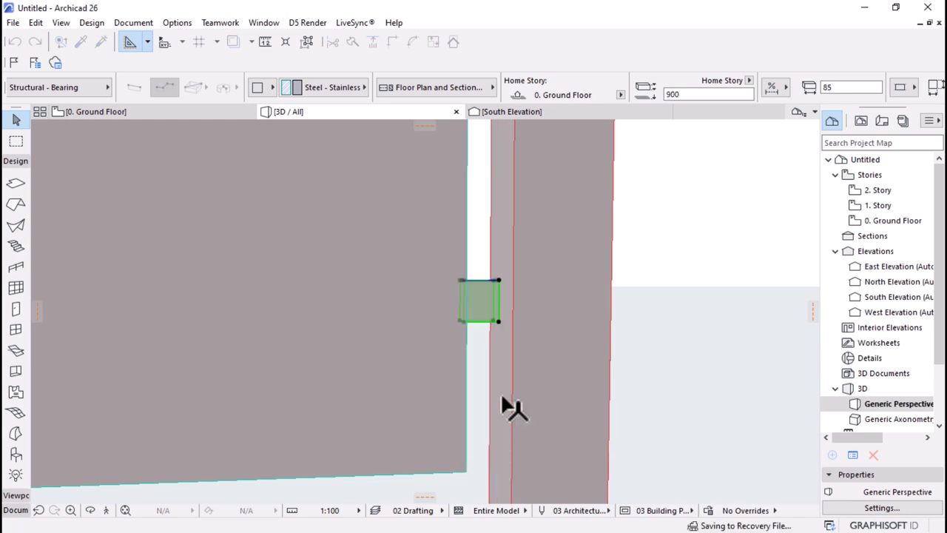
# - Select both connectors between the panel and the column, set their cross-section height to 150 mm, and deselect them
pyautogui.scroll(-5, 486, 339)
pyautogui.keyDown('shift'); pyautogui.moveTo(437, 357); pyautogui.dragTo(390, 374, button='middle'); pyautogui.keyUp('shift')
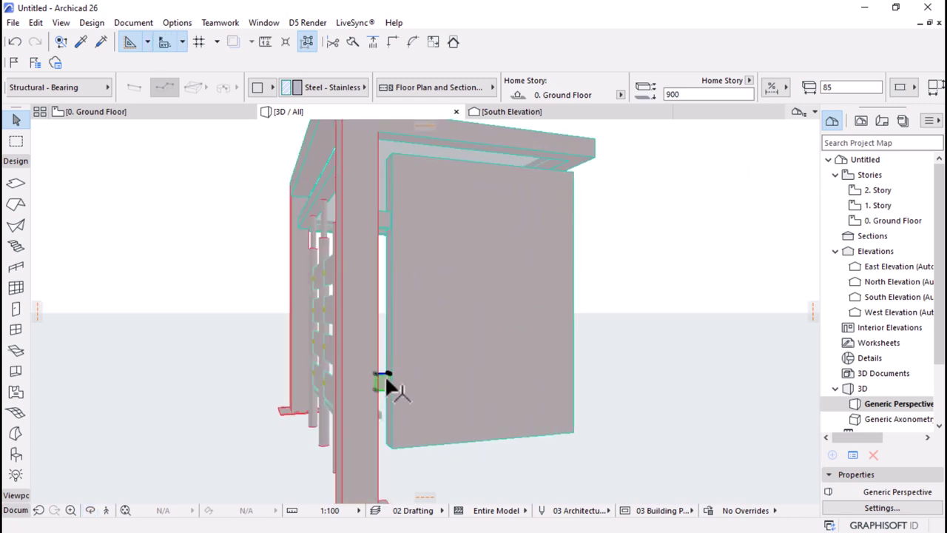
pyautogui.click(381, 220)
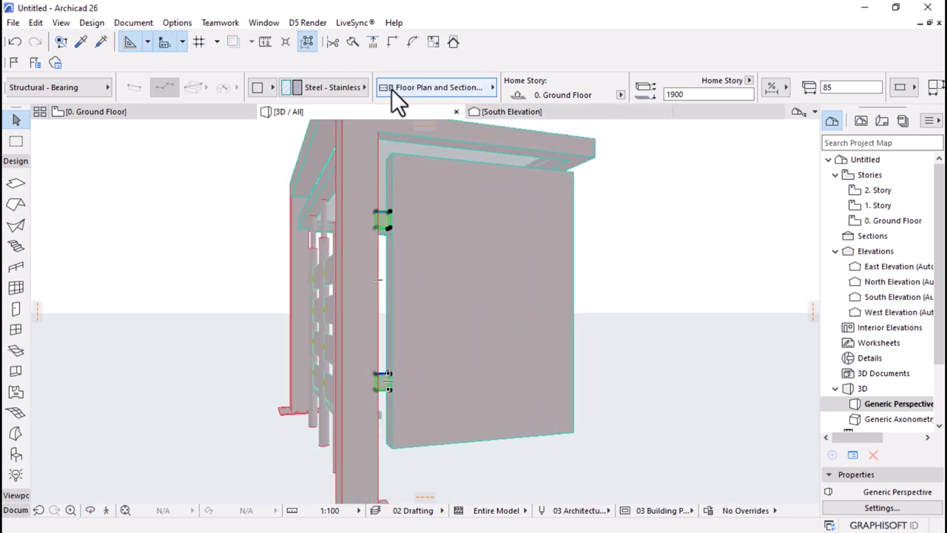
pyautogui.scroll(-2, 629, 93)
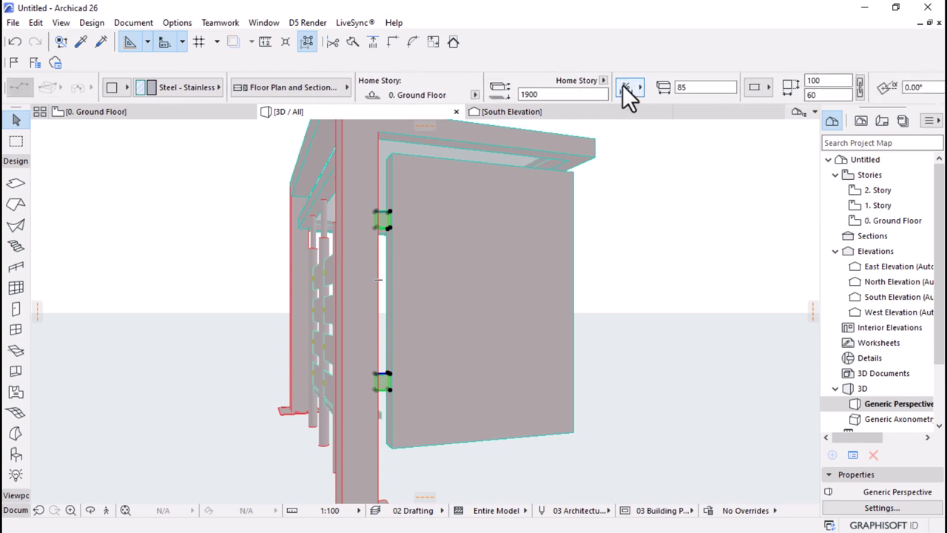
pyautogui.click(846, 81)
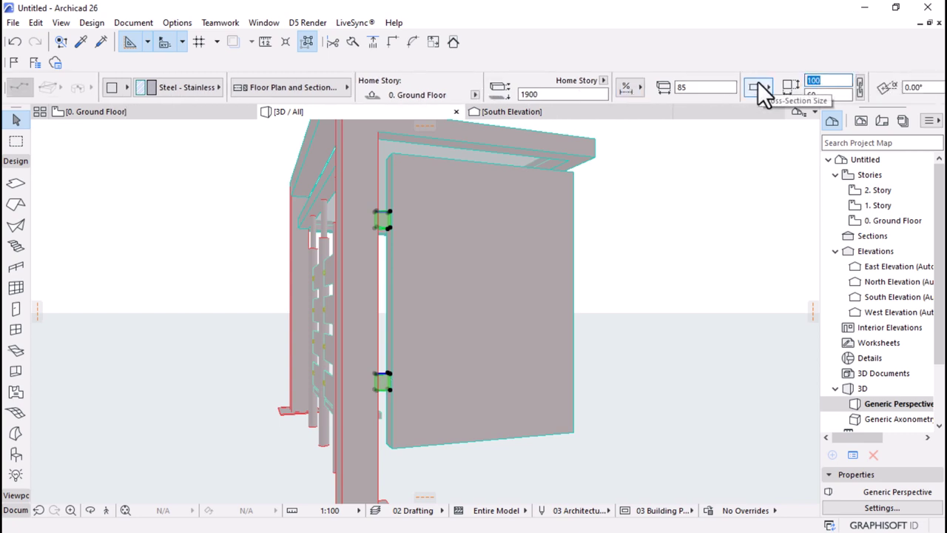
pyautogui.write('150')
pyautogui.press('Return')
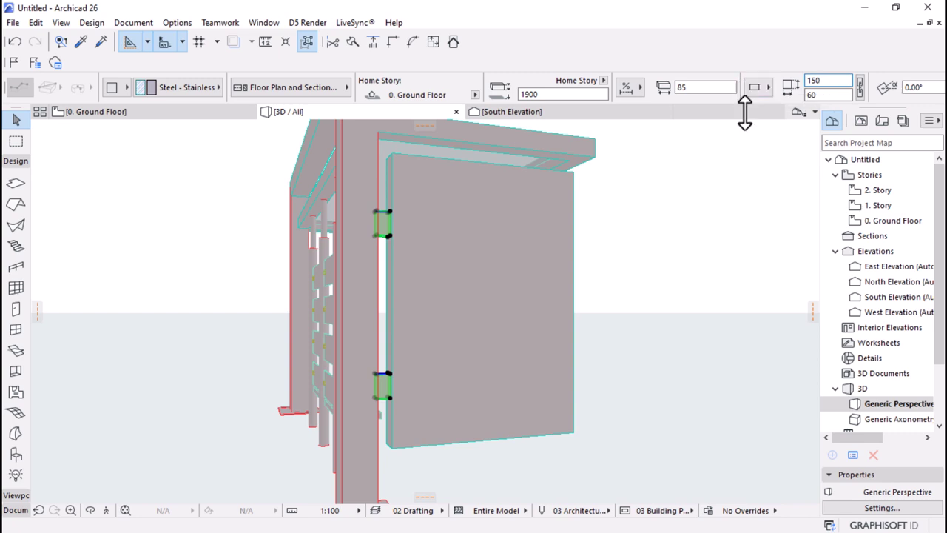
pyautogui.click(699, 302)
# - Examine the shelter in 3D and compare its advertising panel with the dimensioned reference image on the ground floor plan
pyautogui.keyDown('shift'); pyautogui.moveTo(695, 291); pyautogui.dragTo(293, 320, button='middle'); pyautogui.keyUp('shift')
pyautogui.scroll(-8, 311, 310)
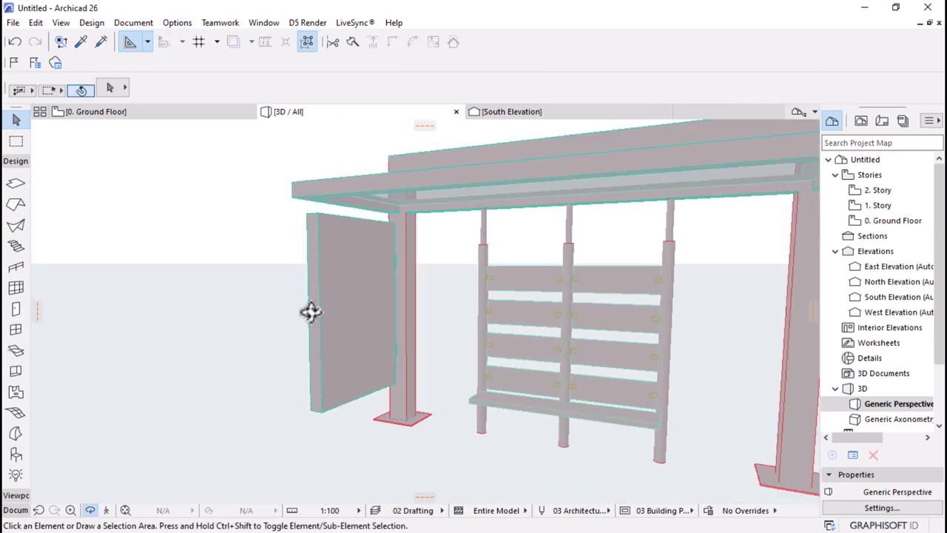
pyautogui.scroll(-3, 433, 339)
pyautogui.moveTo(530, 362)
pyautogui.keyDown('shift'); pyautogui.mouseDown(button='middle')
pyautogui.moveTo(541, 353)
pyautogui.moveTo(539, 365)
pyautogui.mouseUp(button='middle'); pyautogui.keyUp('shift')
pyautogui.click(127, 114)
pyautogui.click(429, 248)
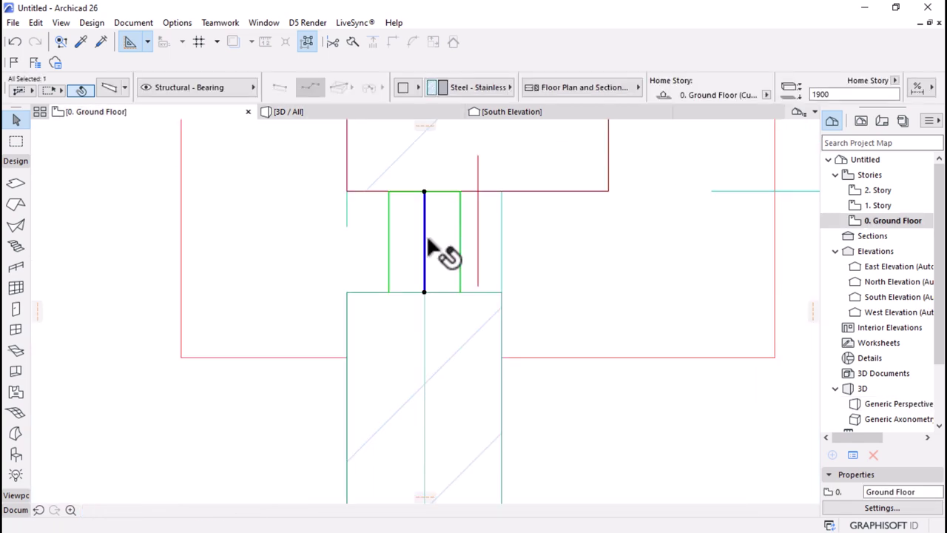
pyautogui.scroll(-5, 338, 237)
pyautogui.scroll(-5, 319, 305)
pyautogui.scroll(-1, 244, 268)
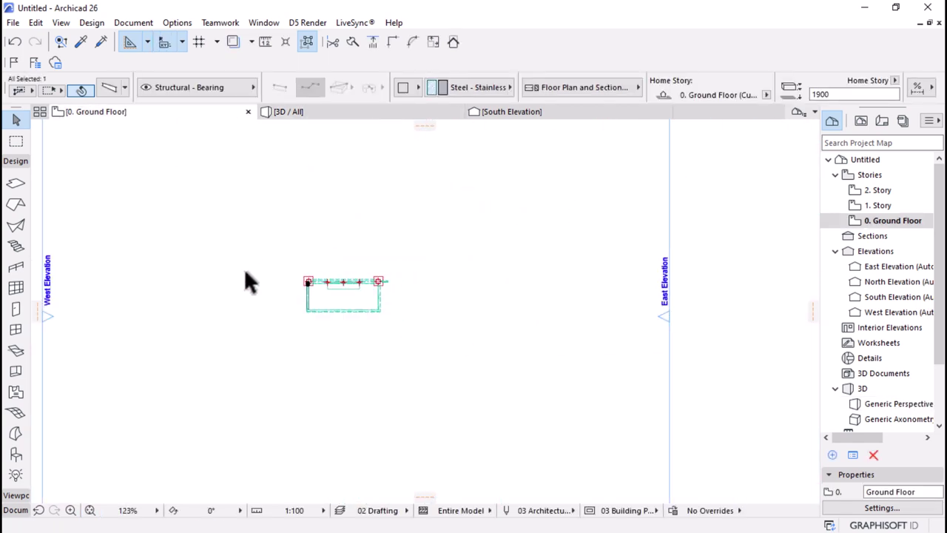
pyautogui.scroll(-2, 244, 268)
pyautogui.scroll(3, 763, 288)
pyautogui.scroll(1, 763, 292)
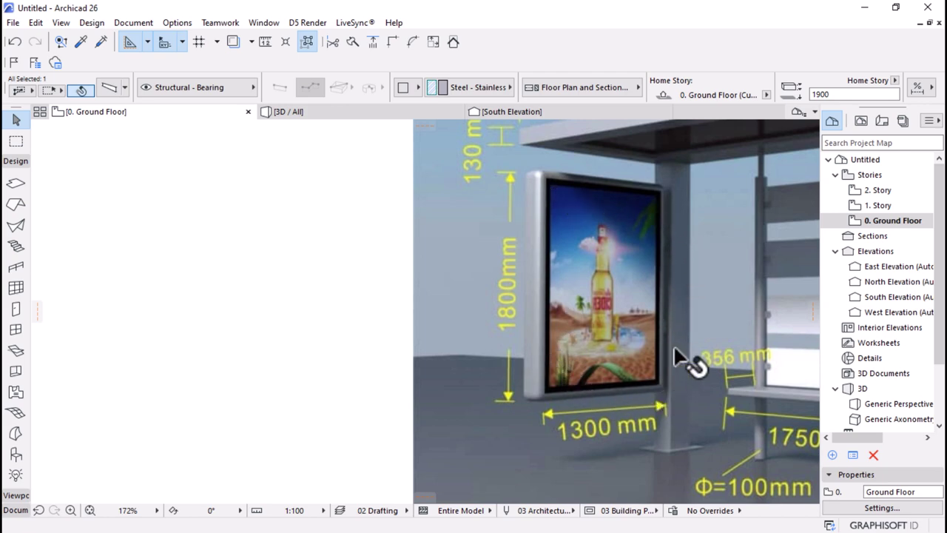
pyautogui.scroll(-5, 634, 339)
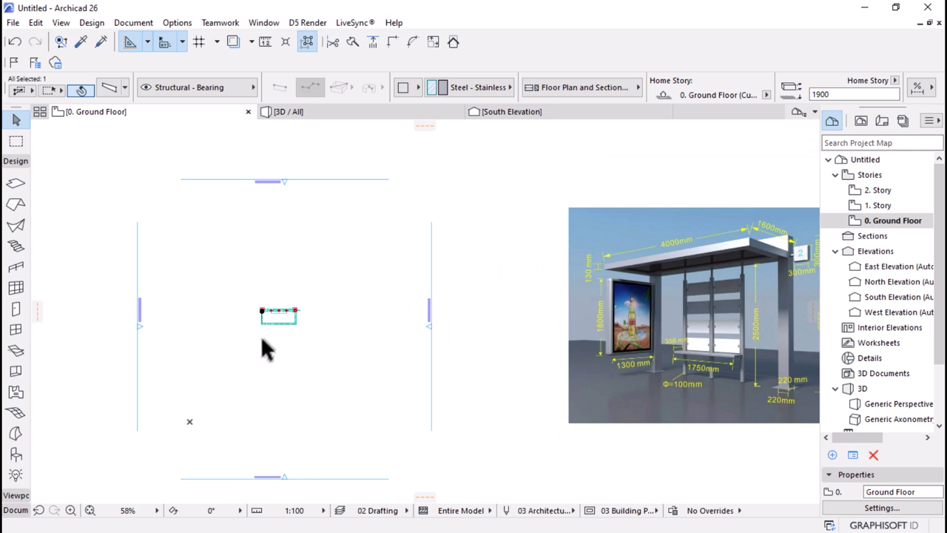
pyautogui.moveTo(263, 325)
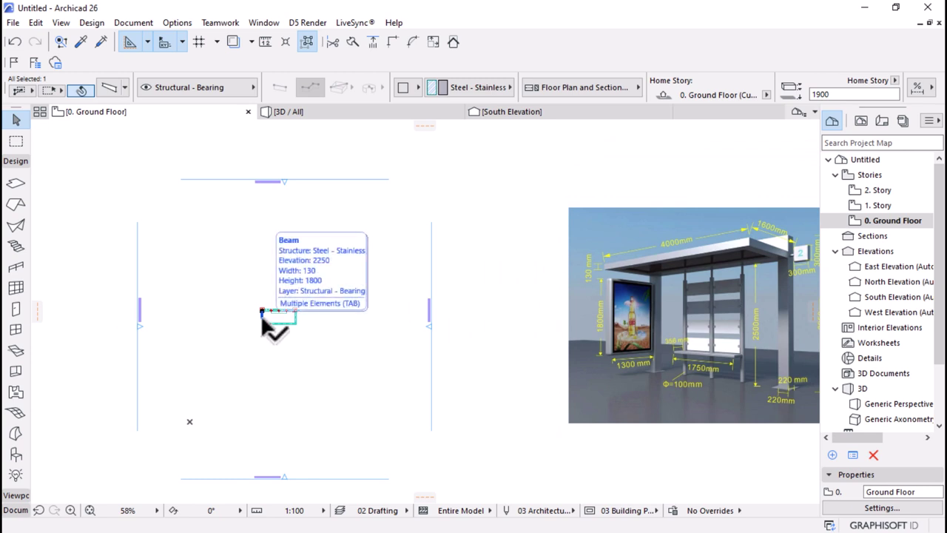
pyautogui.scroll(2, 264, 325)
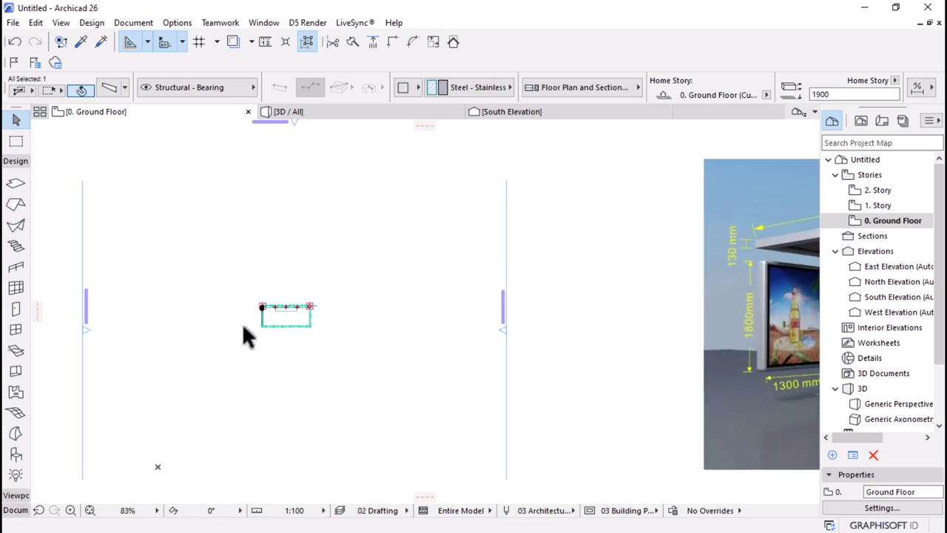
pyautogui.scroll(12, 244, 327)
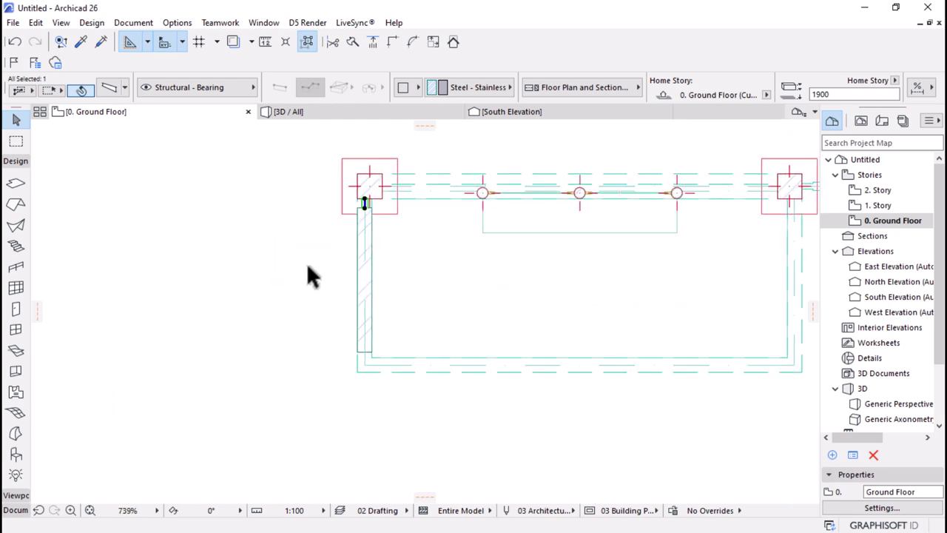
pyautogui.click(333, 116)
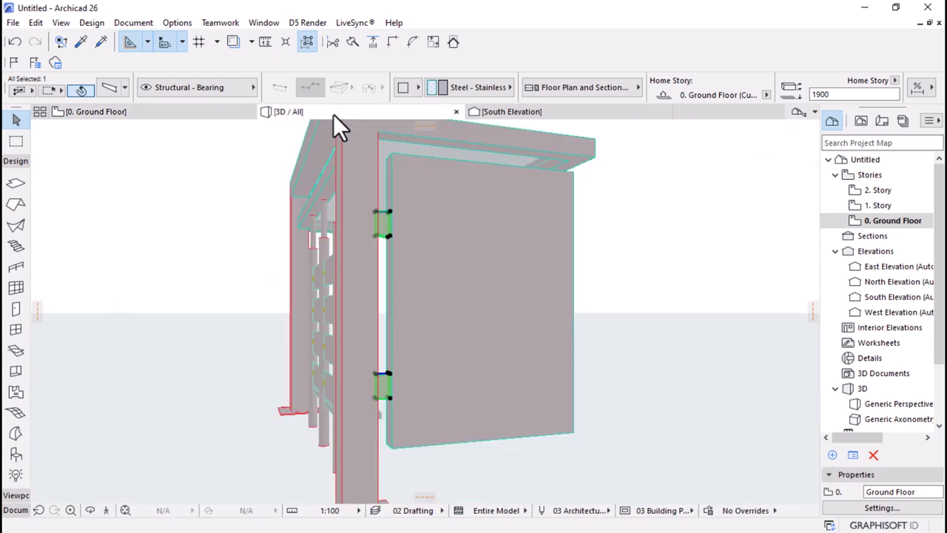
pyautogui.scroll(5, 378, 323)
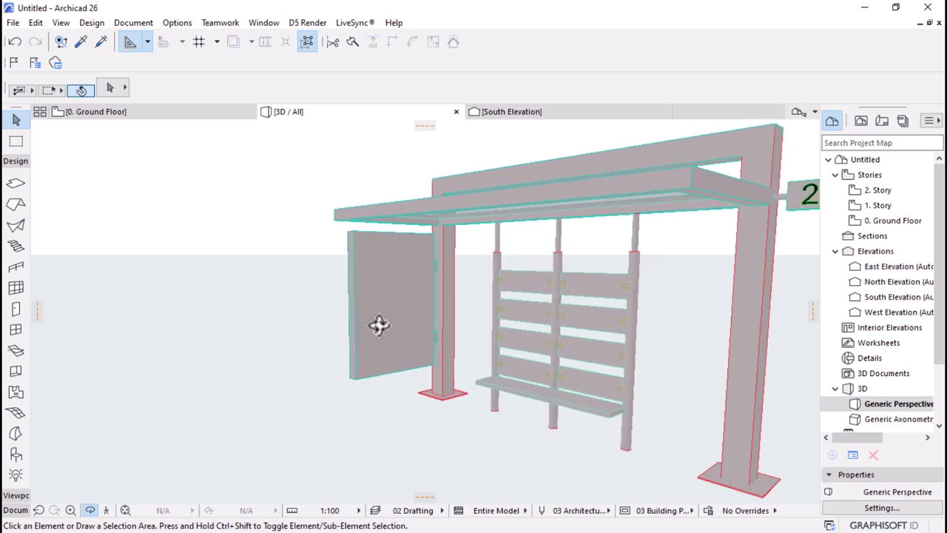
pyautogui.click(375, 252)
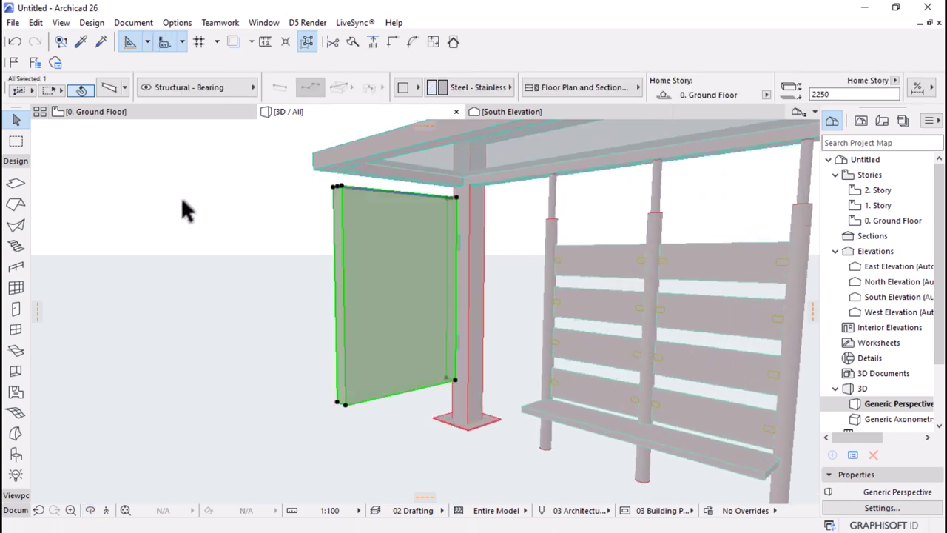
pyautogui.rightClick(184, 201)
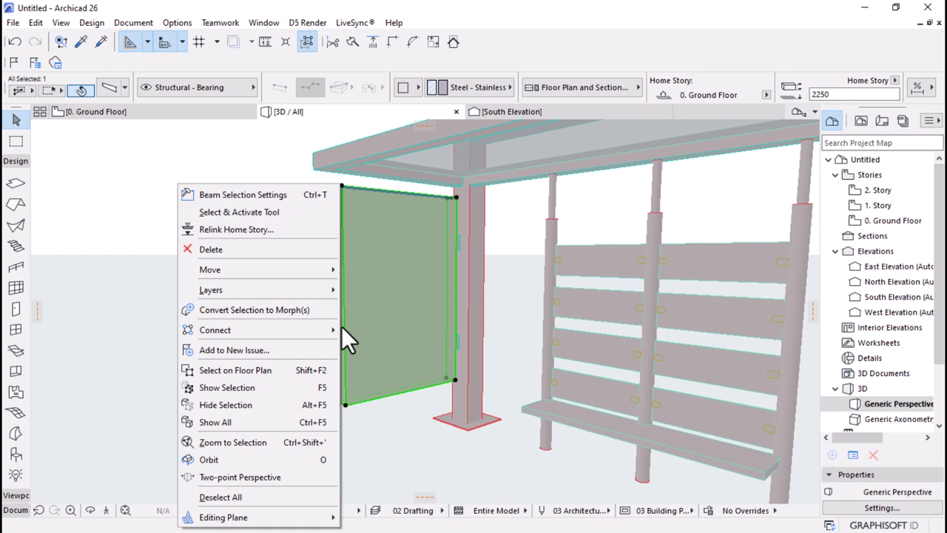
pyautogui.click(232, 165)
# - On the ground floor plan, copy the advertising panel beam horizontally to an empty area well left of the shelter
pyautogui.click(103, 112)
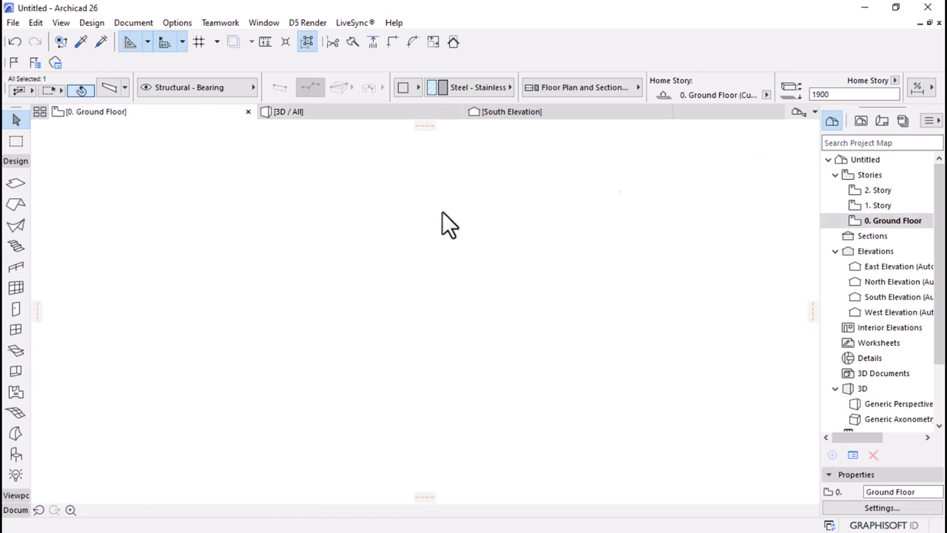
pyautogui.click(367, 353)
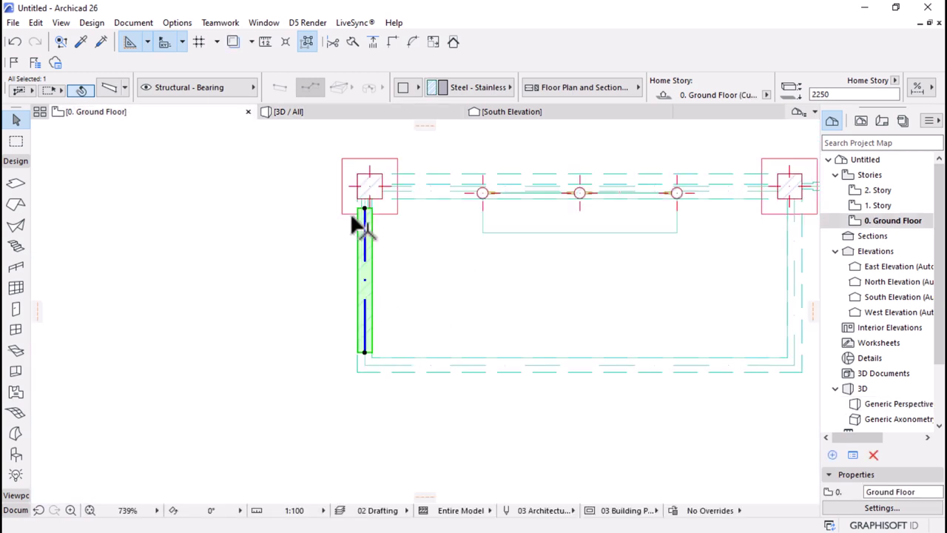
pyautogui.scroll(-5, 521, 256)
pyautogui.hotkey('ctrl', 'd')
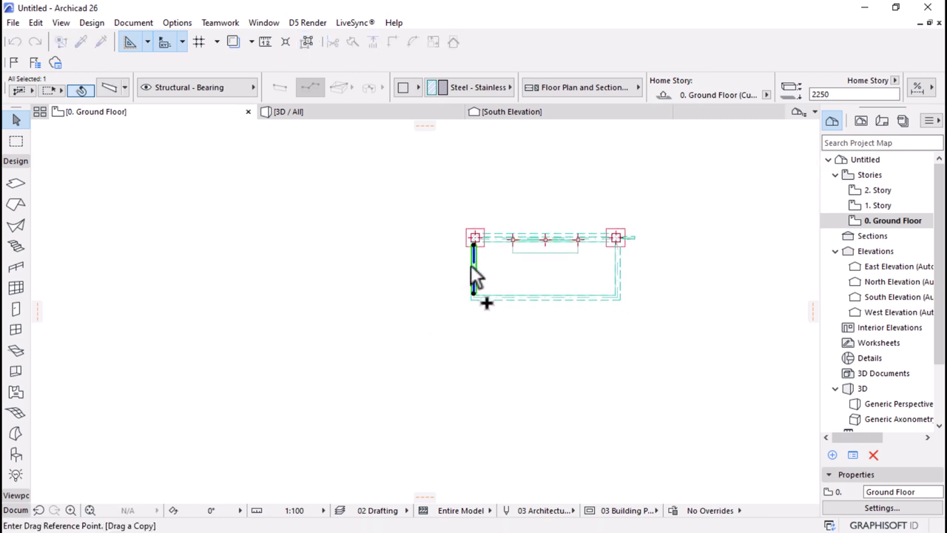
pyautogui.click(473, 268)
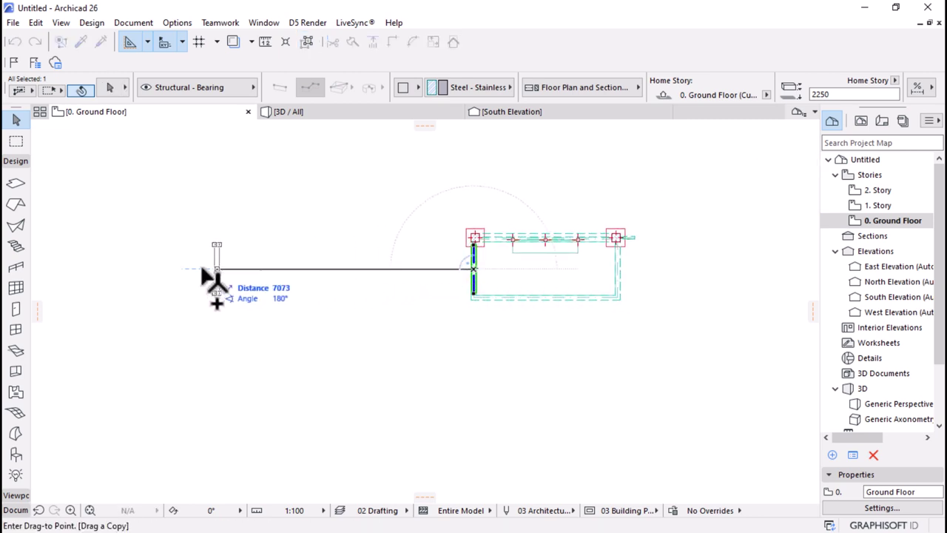
pyautogui.click(178, 269)
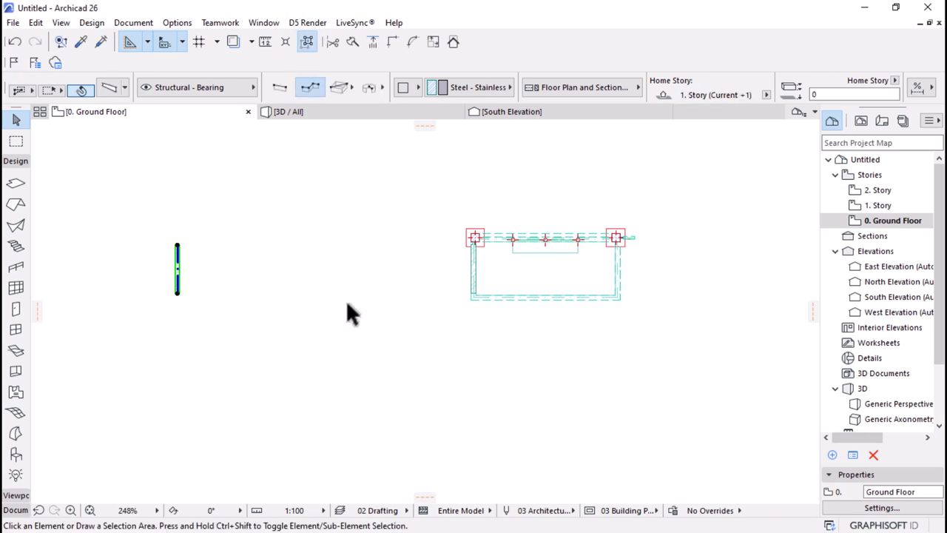
pyautogui.press('Escape')
# - Select the original advertising panel beam beside the shelter's column and convert it to a morph
pyautogui.scroll(5, 489, 248)
pyautogui.click(443, 318)
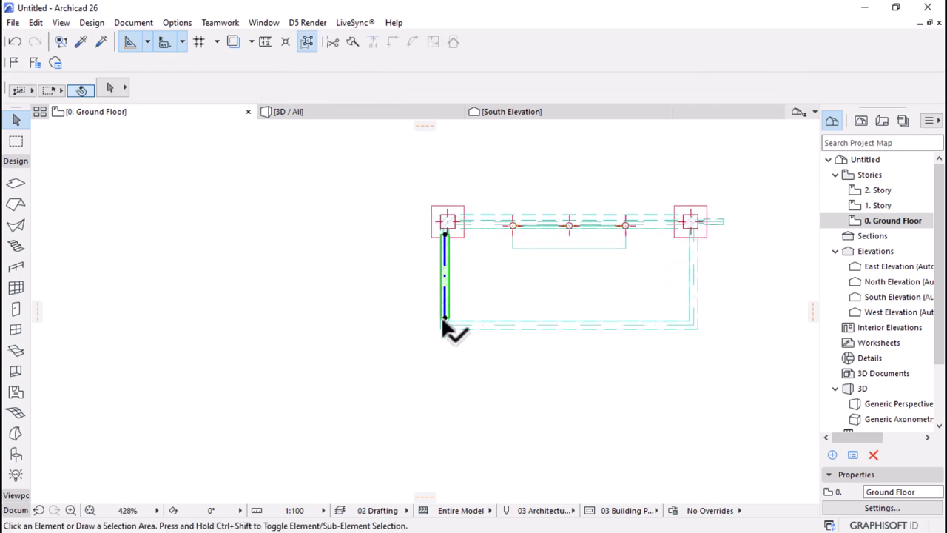
pyautogui.rightClick(354, 210)
pyautogui.click(416, 387)
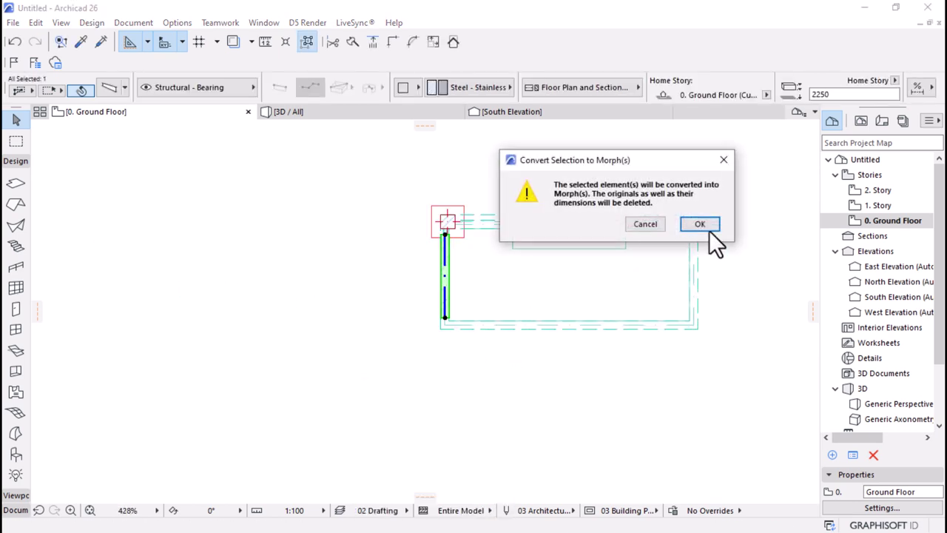
pyautogui.click(708, 231)
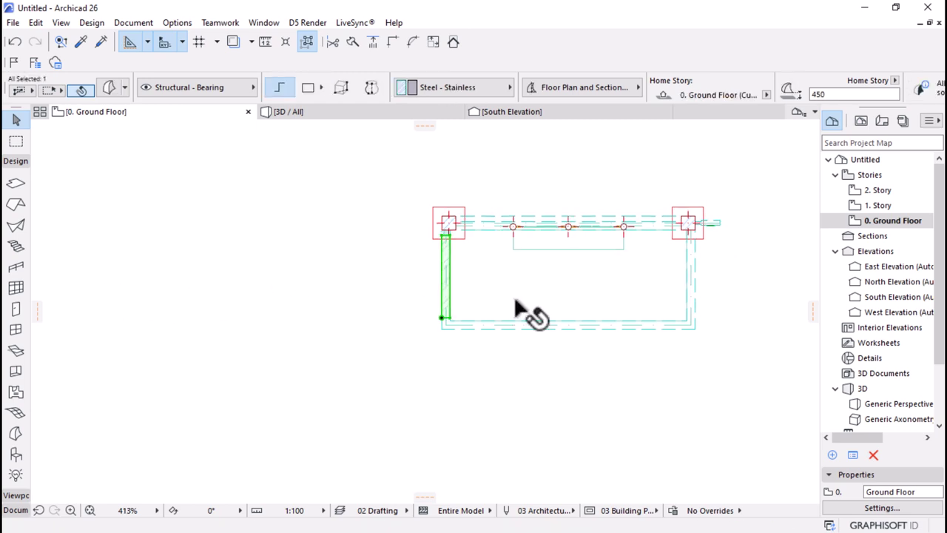
# - Examine the converted advertising panel on the floor plan and select it in the 3D view, dismissing the antivirus update notice
pyautogui.scroll(-2, 514, 304)
pyautogui.scroll(2, 459, 247)
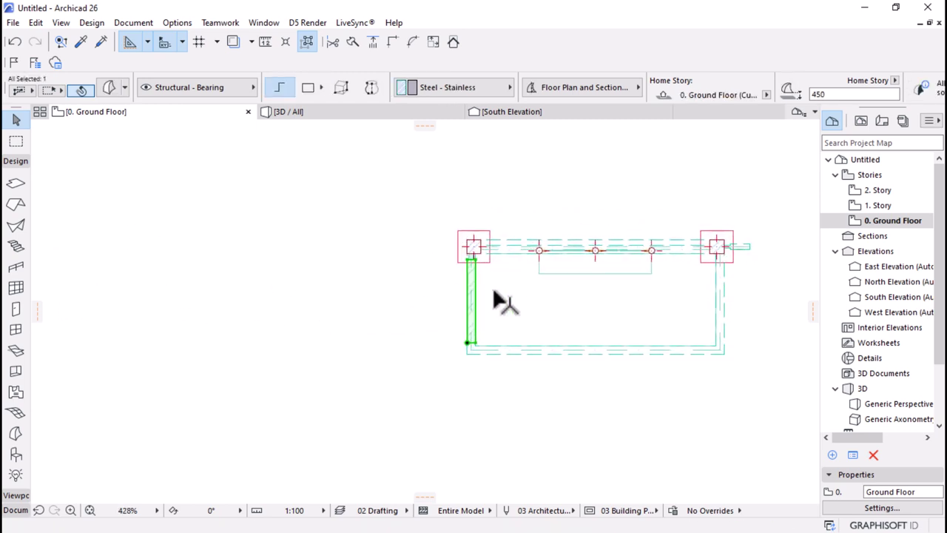
pyautogui.scroll(3, 469, 285)
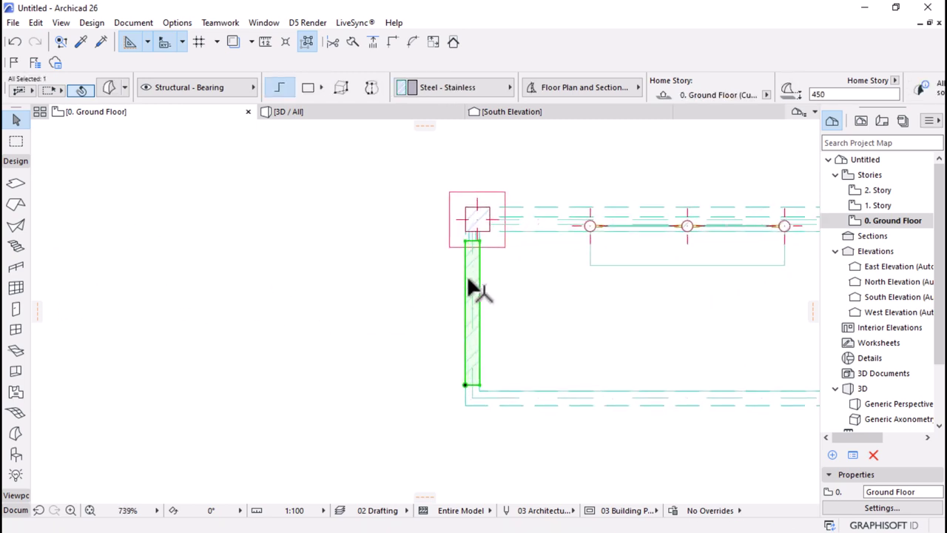
pyautogui.scroll(-3, 584, 274)
pyautogui.scroll(-2, 111, 262)
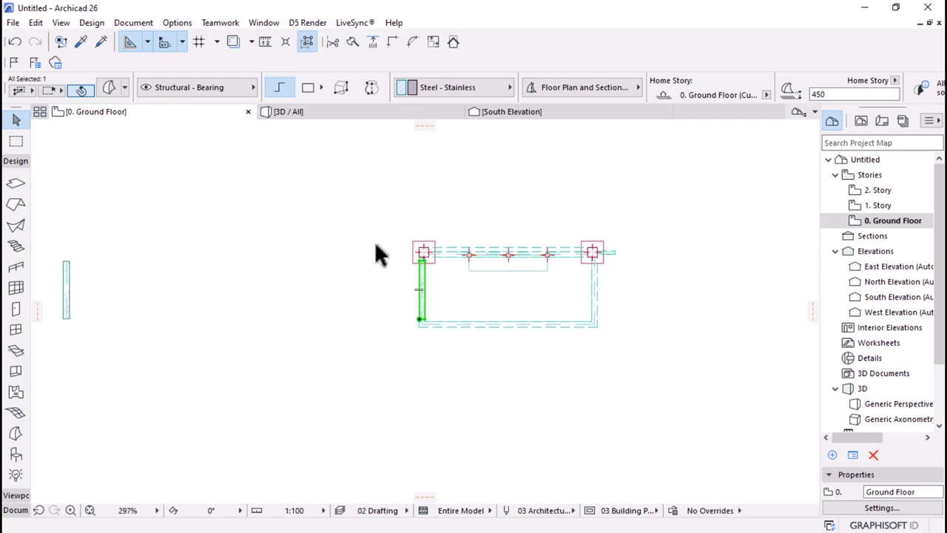
pyautogui.scroll(2, 429, 289)
pyautogui.click(379, 112)
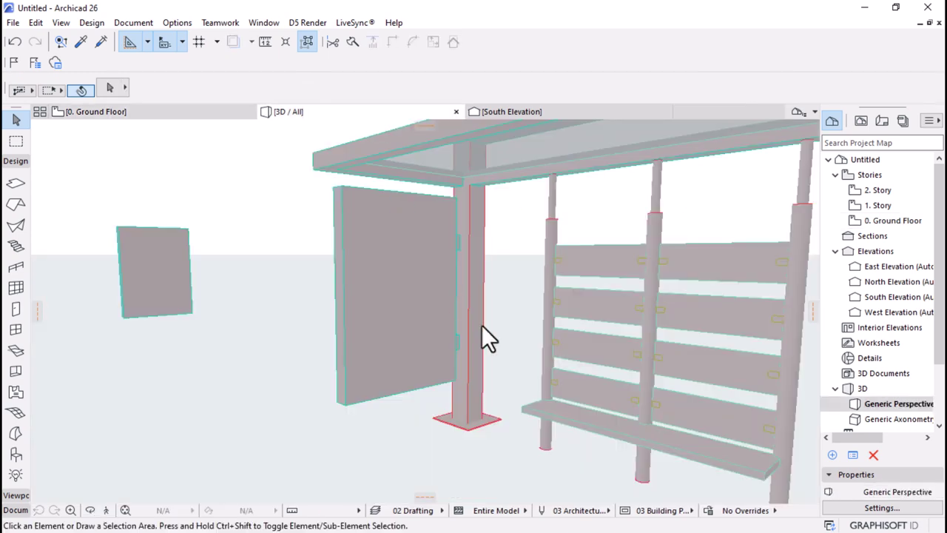
pyautogui.click(417, 334)
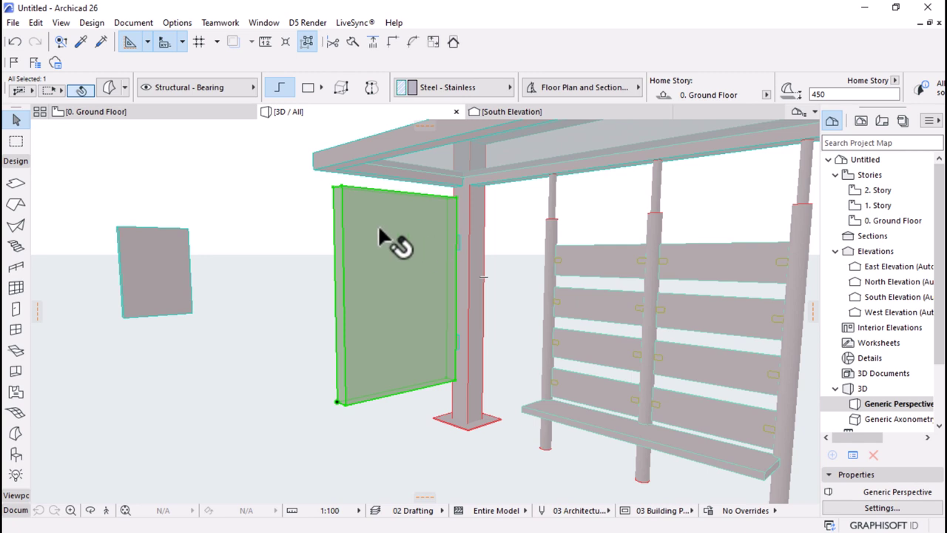
pyautogui.scroll(4, 379, 233)
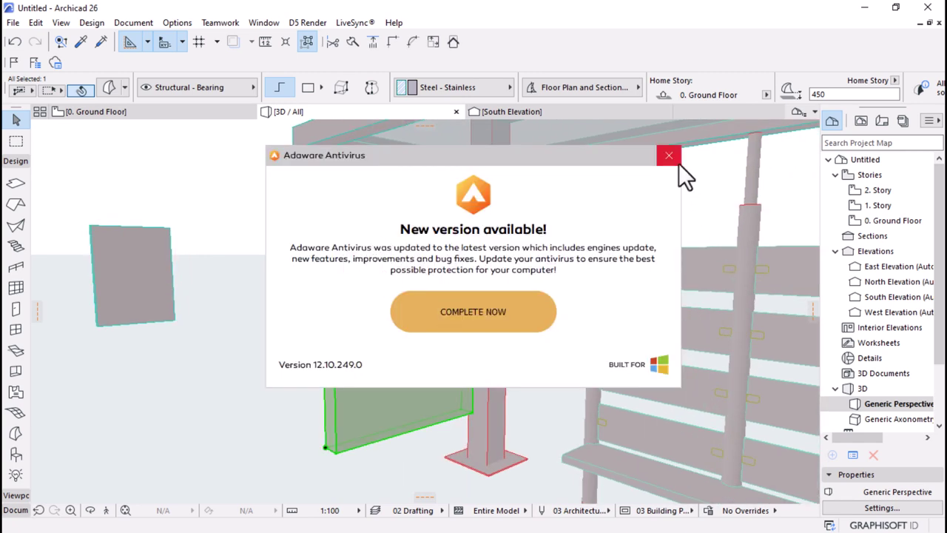
pyautogui.click(669, 157)
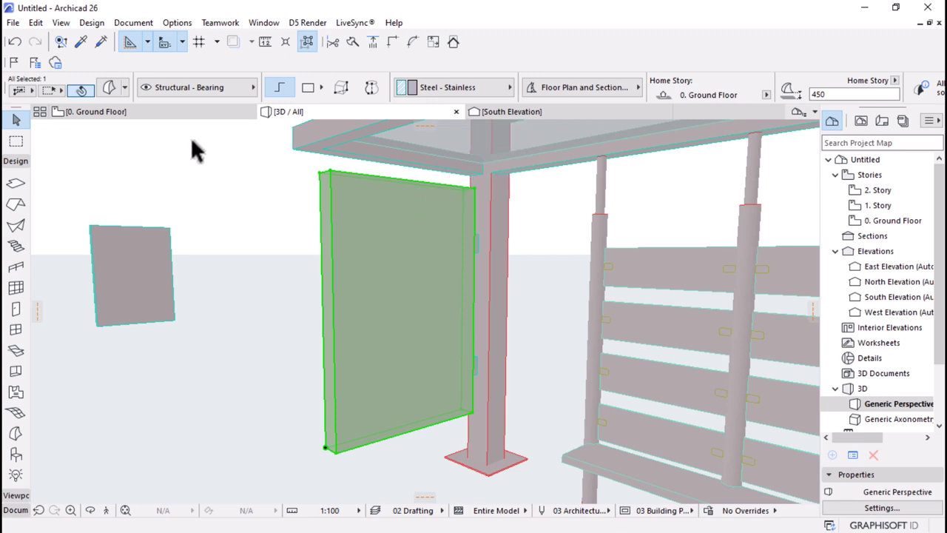
# - Select the East Elevation marker on the ground floor plan and open that elevation with the current view settings
pyautogui.click(147, 115)
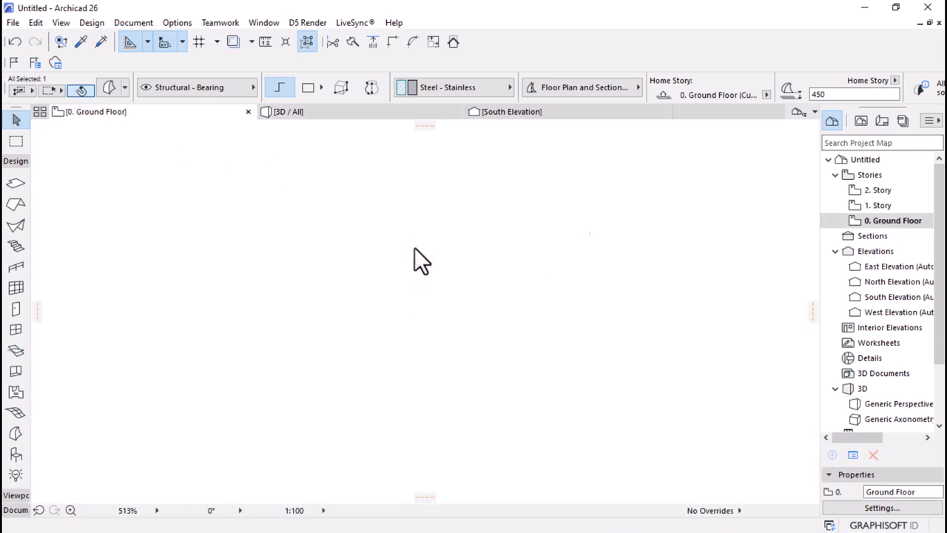
pyautogui.scroll(-3, 399, 274)
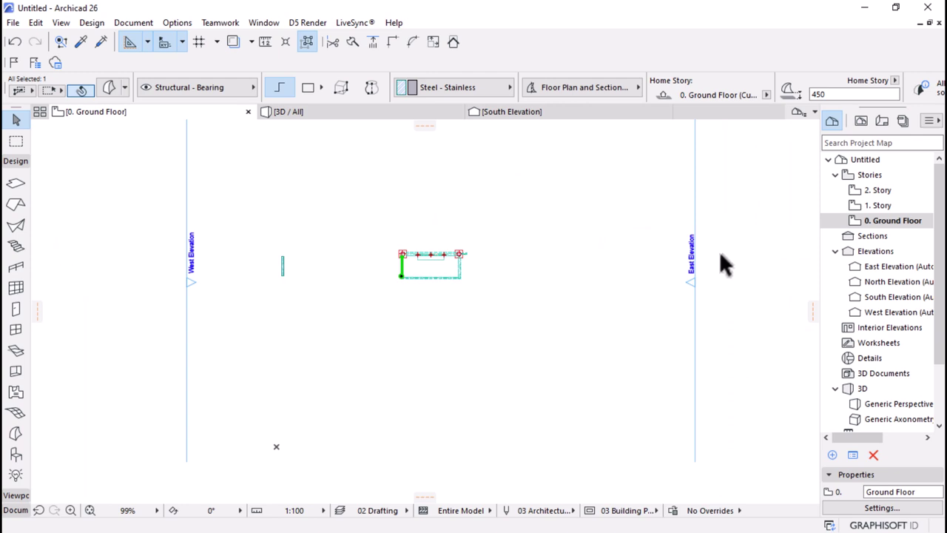
pyautogui.click(693, 281)
pyautogui.rightClick(523, 164)
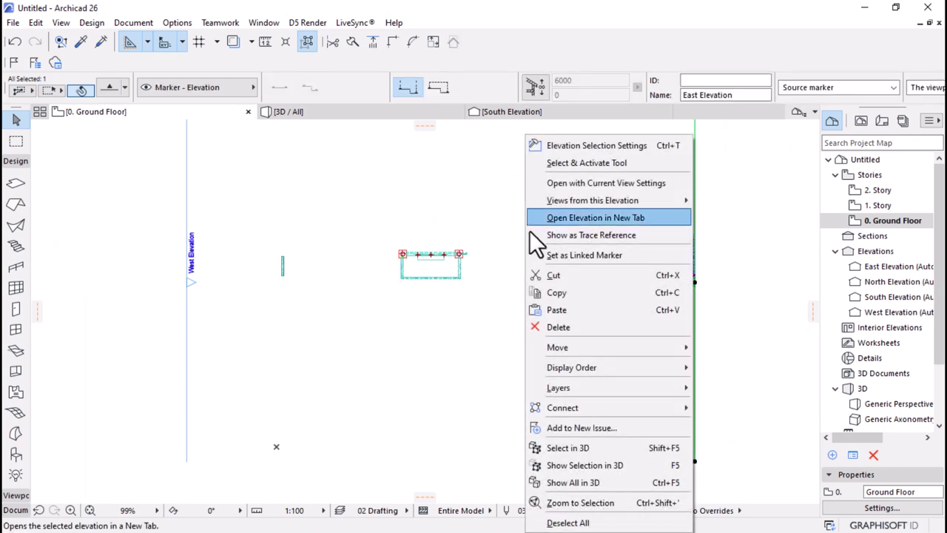
pyautogui.click(574, 185)
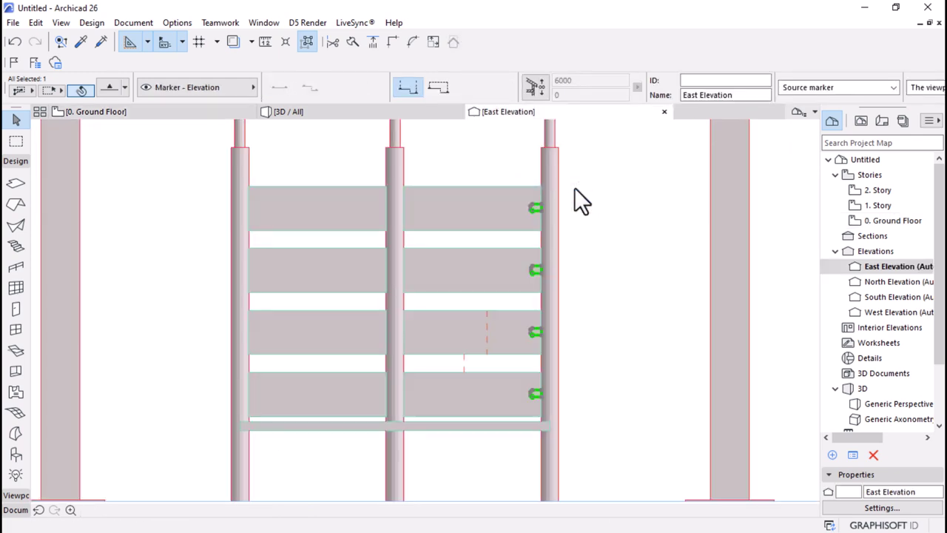
# - In the East Elevation, draw a rectangular morph over the advertising panel's face between its opposite corners
pyautogui.scroll(4, 393, 364)
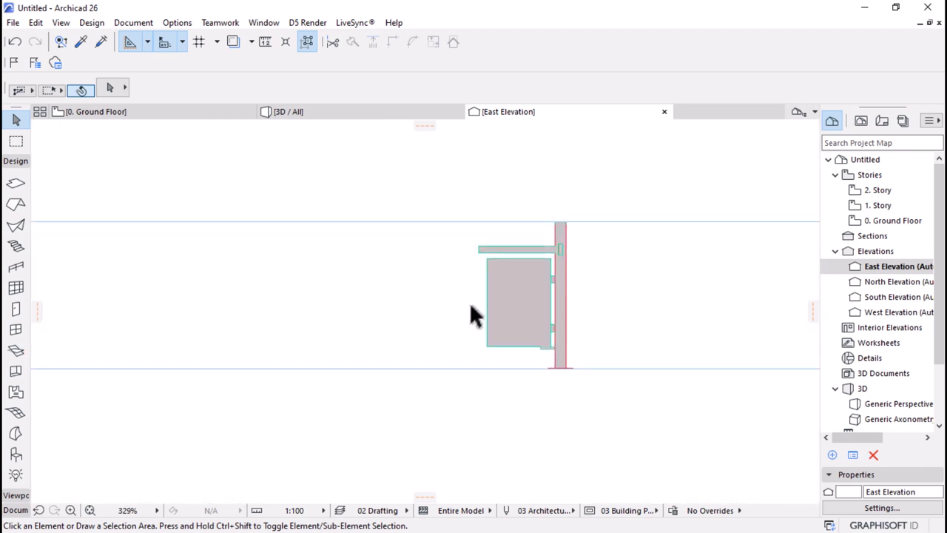
pyautogui.scroll(3, 470, 305)
pyautogui.click(535, 246)
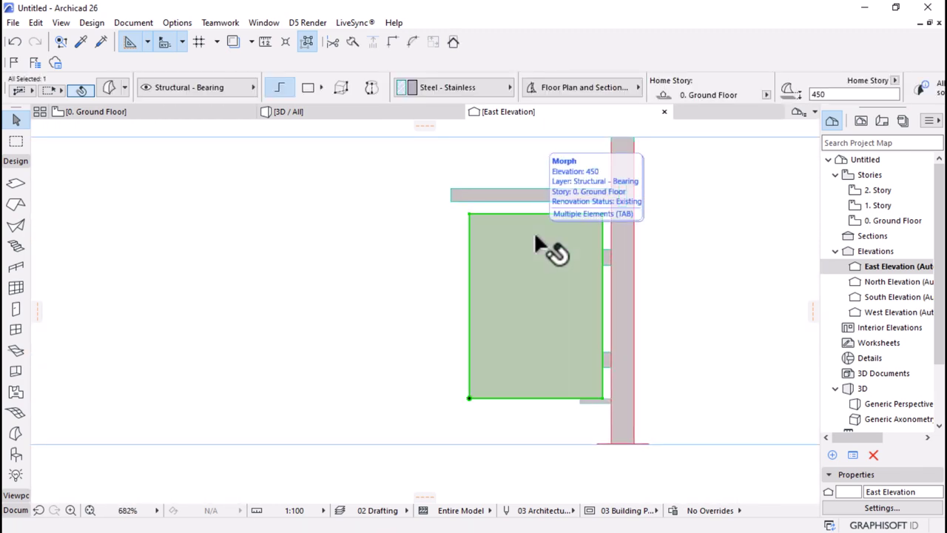
pyautogui.click(294, 285)
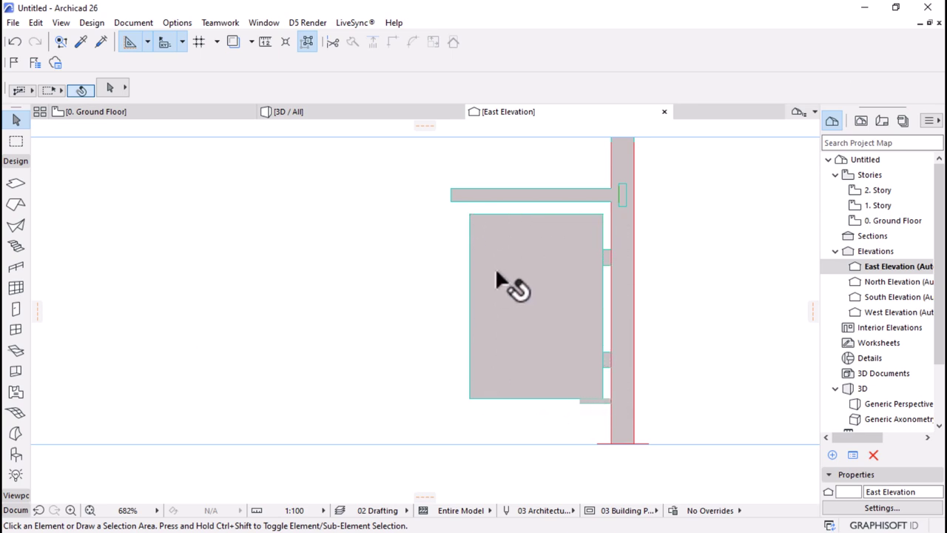
pyautogui.click(16, 433)
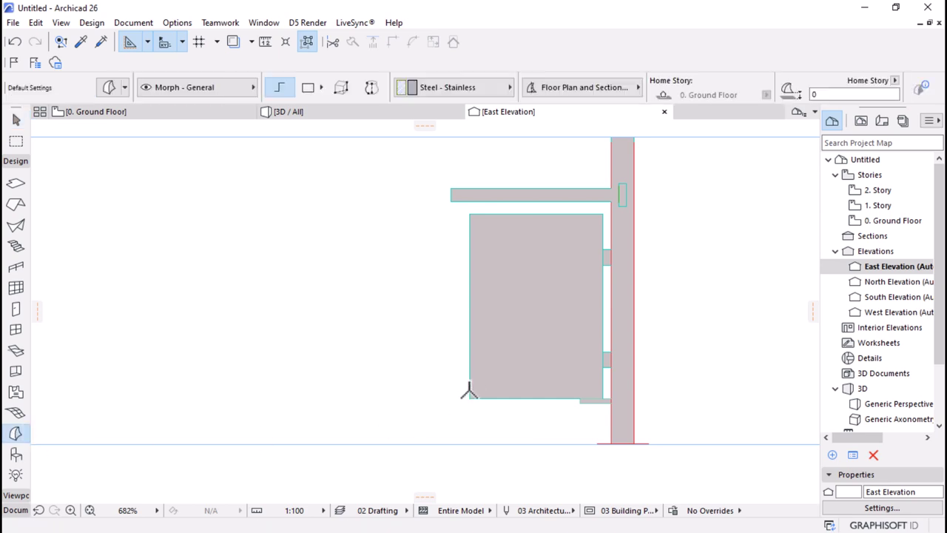
pyautogui.click(469, 215)
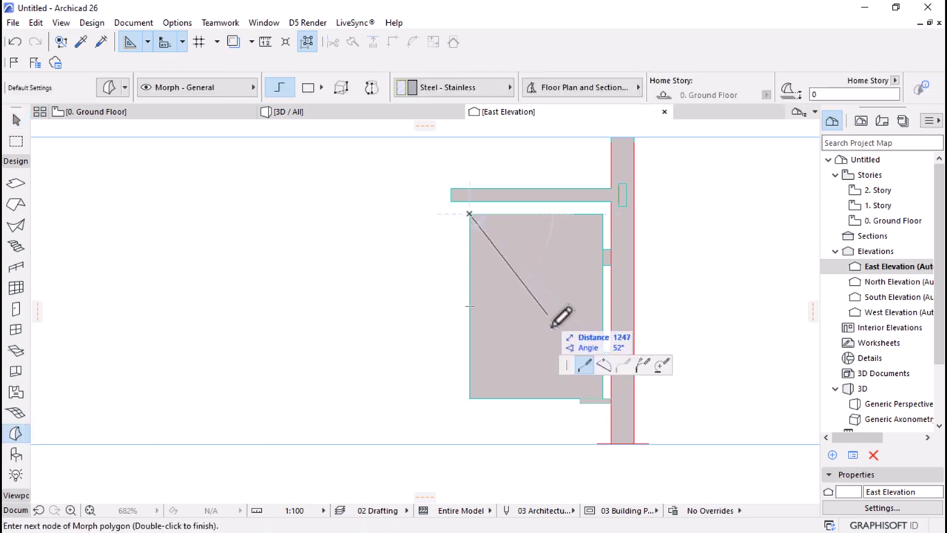
pyautogui.click(307, 88)
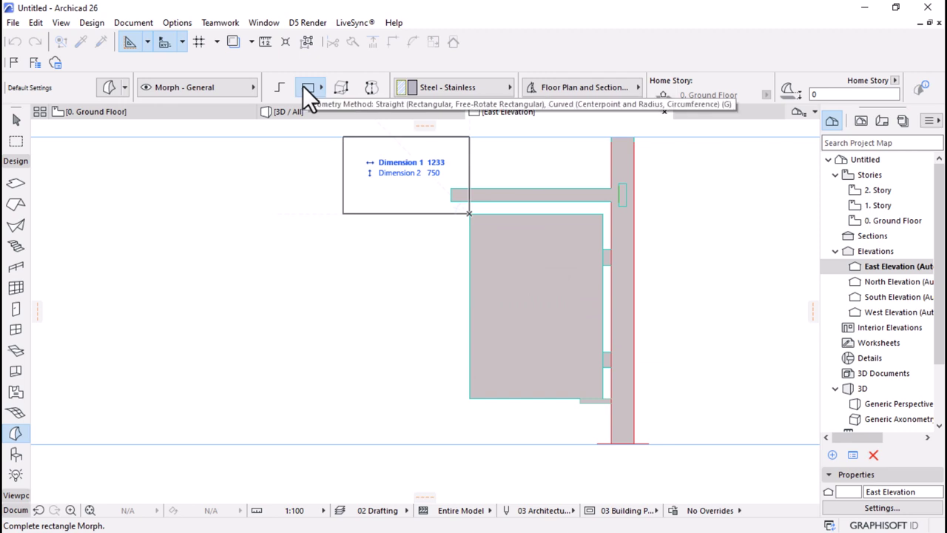
pyautogui.click(603, 397)
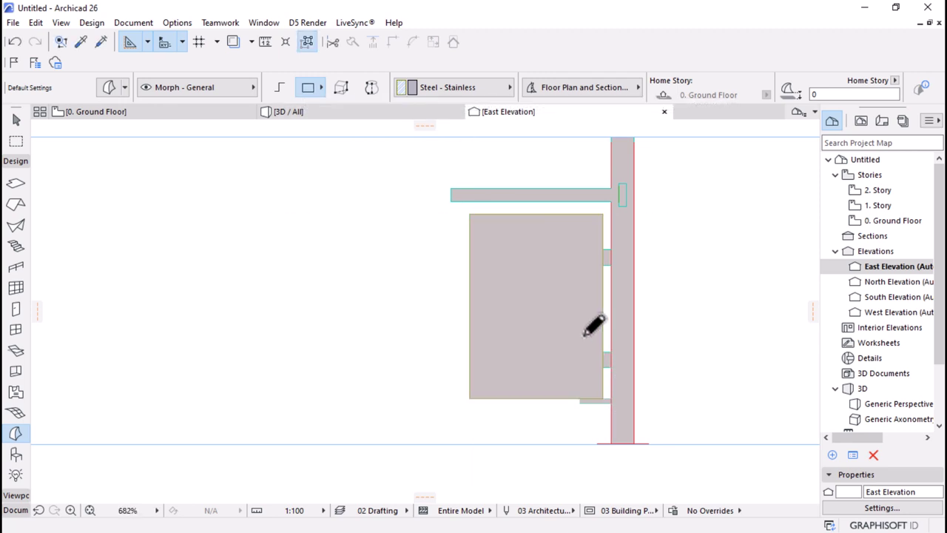
pyautogui.click(17, 120)
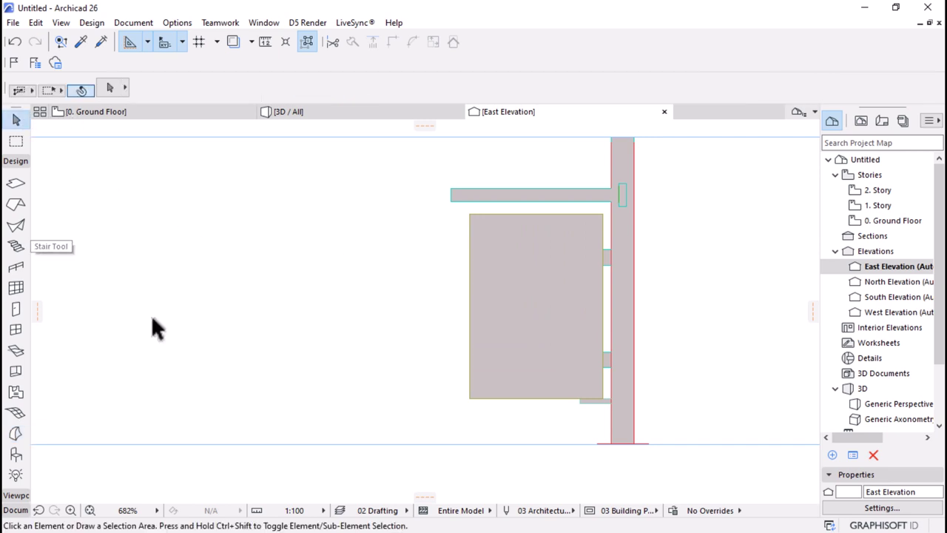
# - Select the new rectangular morph and offset its outline 120 mm inward from the panel's edges
pyautogui.click(518, 228)
pyautogui.scroll(2, 568, 225)
pyautogui.scroll(1, 608, 255)
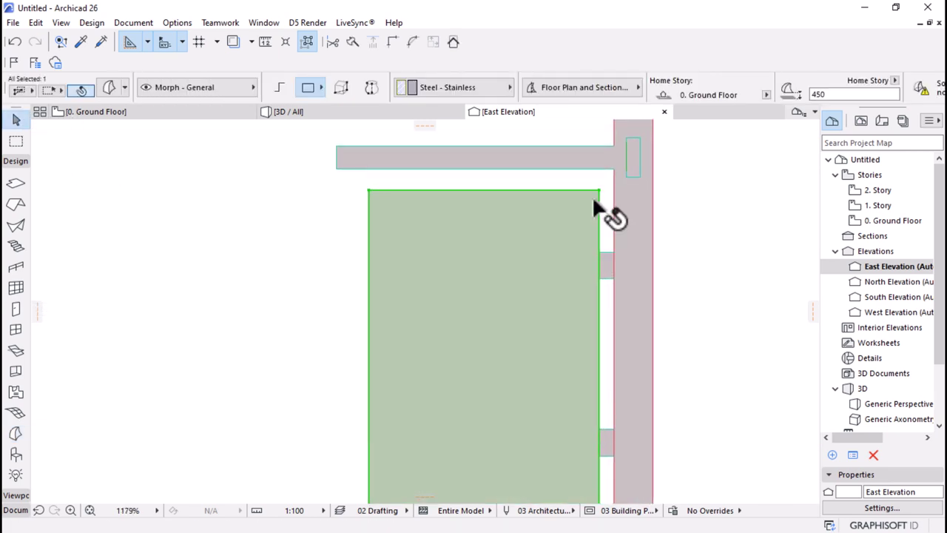
pyautogui.click(597, 189)
pyautogui.click(623, 365)
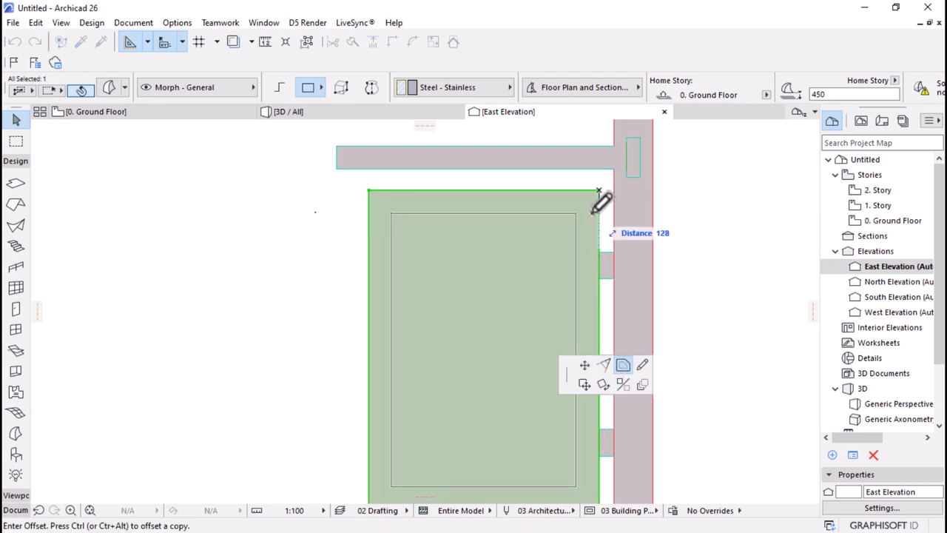
pyautogui.write('100')
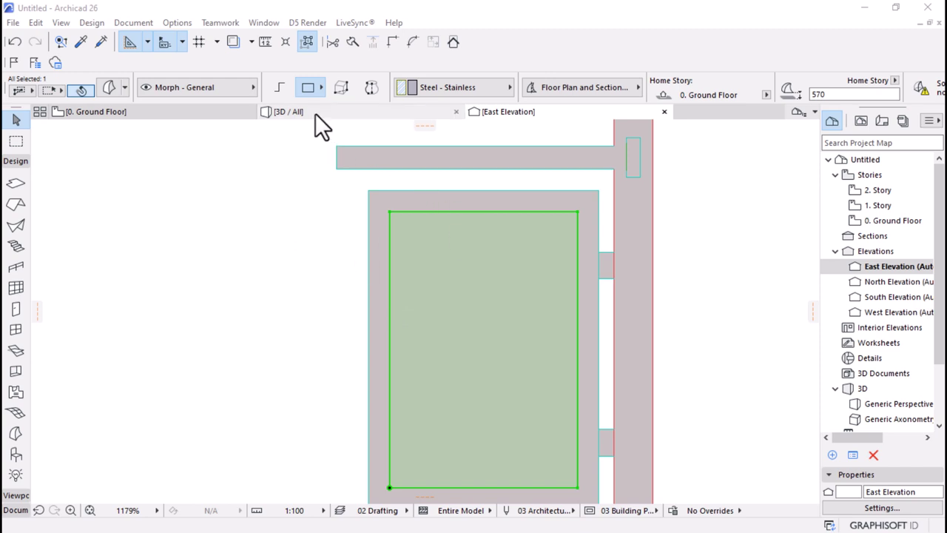
# - Locate the inset rectangular morph relative to the shelter in the 3D view
pyautogui.moveTo(315, 111)
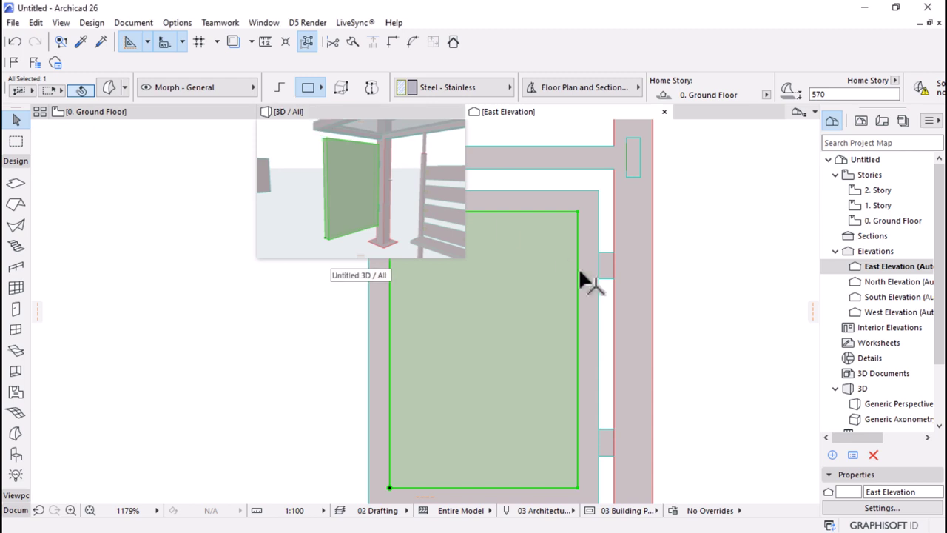
pyautogui.click(321, 113)
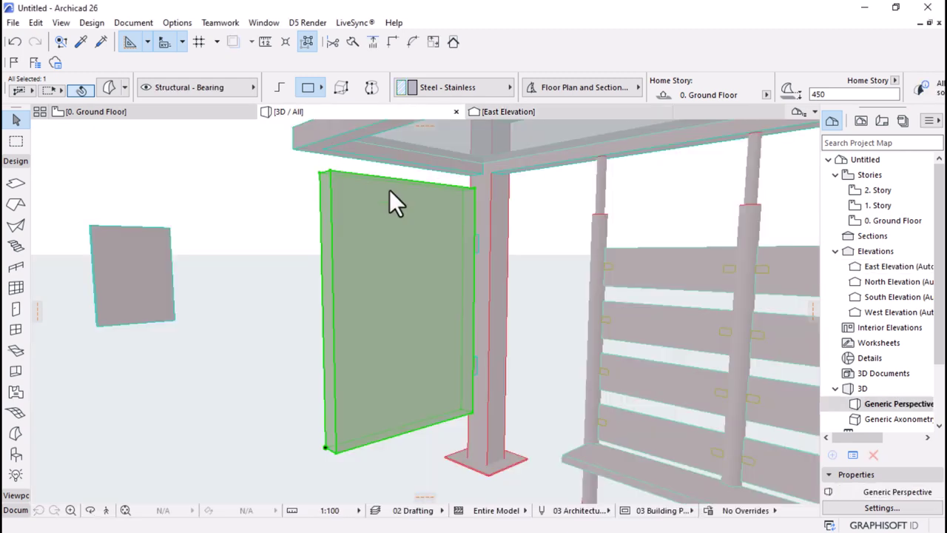
pyautogui.scroll(-3, 392, 269)
pyautogui.scroll(-6, 362, 287)
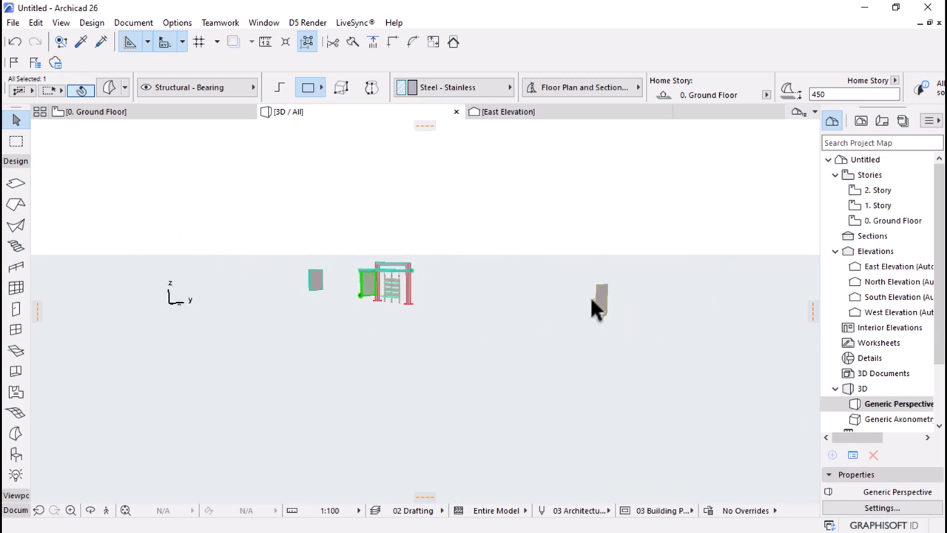
# - On the ground floor plan, shift the East Elevation line slightly towards the shelter, clear of the inset morph
pyautogui.click(94, 112)
pyautogui.click(688, 289)
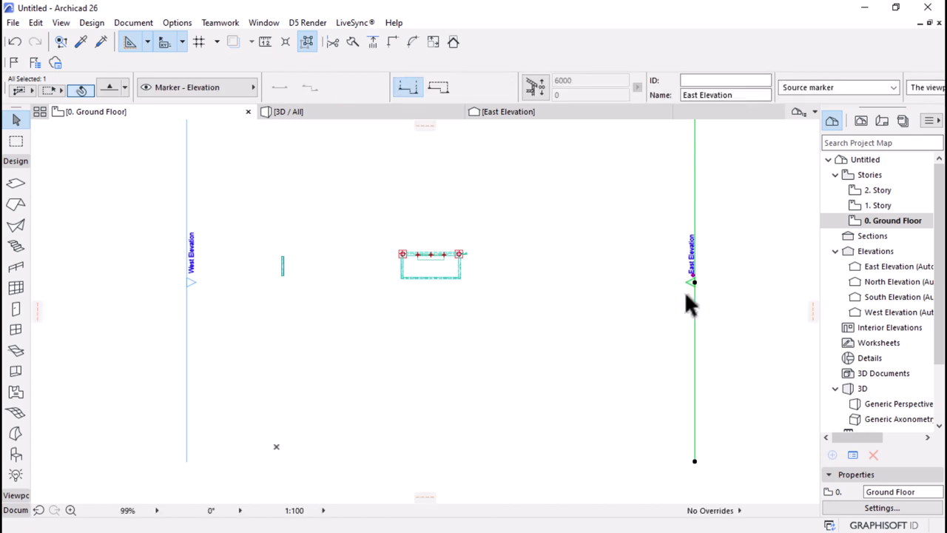
pyautogui.moveTo(691, 264); pyautogui.dragTo(681, 271)
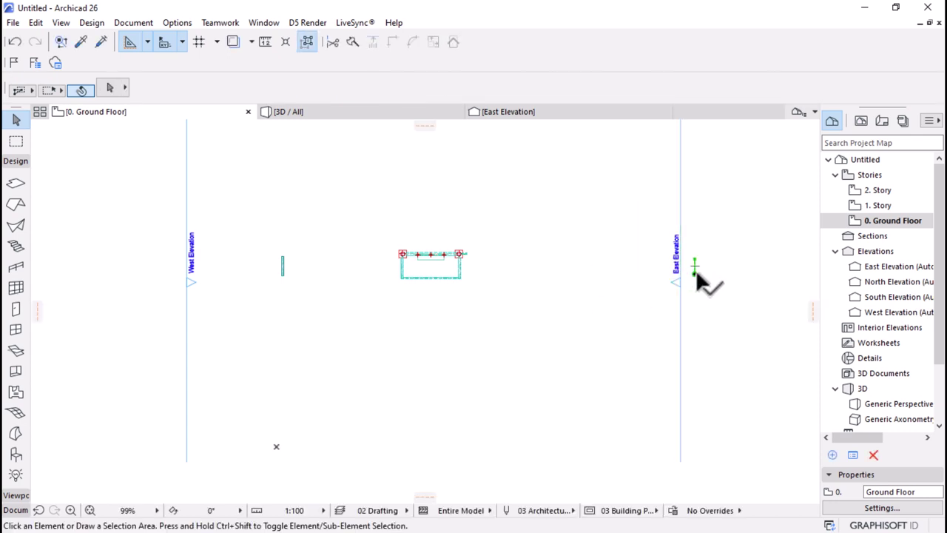
# - Move the inset rectangular morph horizontally into the shelter, just beside the inner face of the advertising panel
pyautogui.click(698, 271)
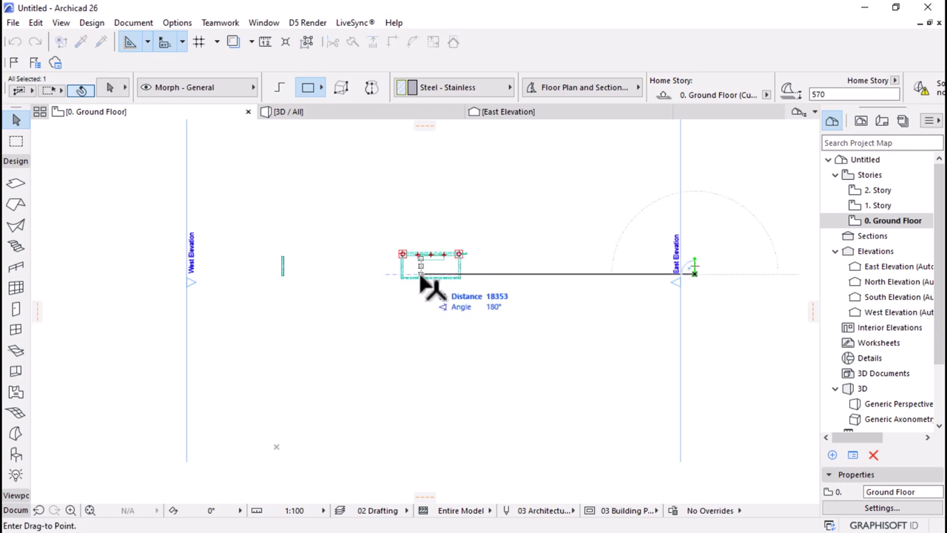
pyautogui.scroll(5, 411, 277)
pyautogui.scroll(5, 381, 281)
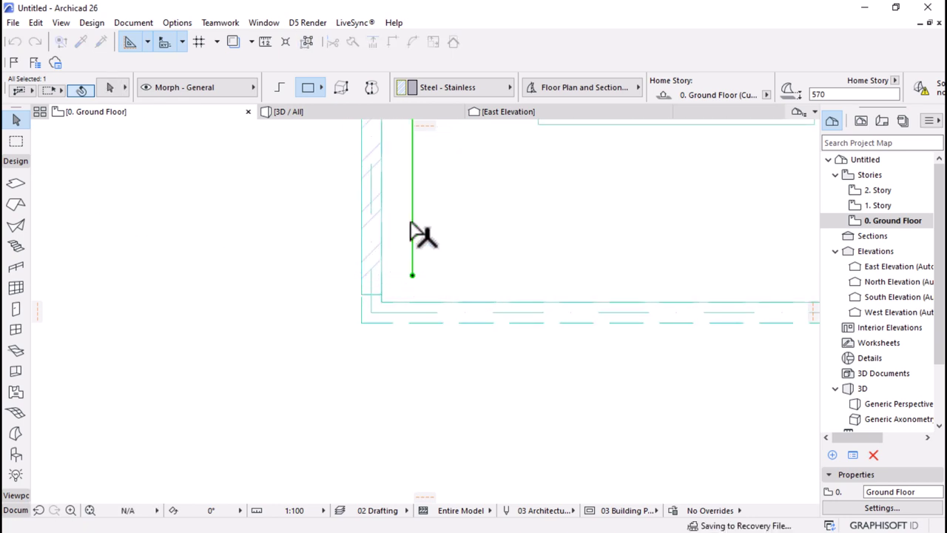
# - Check the inset morph's position against the advertising panel in 3D and return to the ground floor plan
pyautogui.click(299, 111)
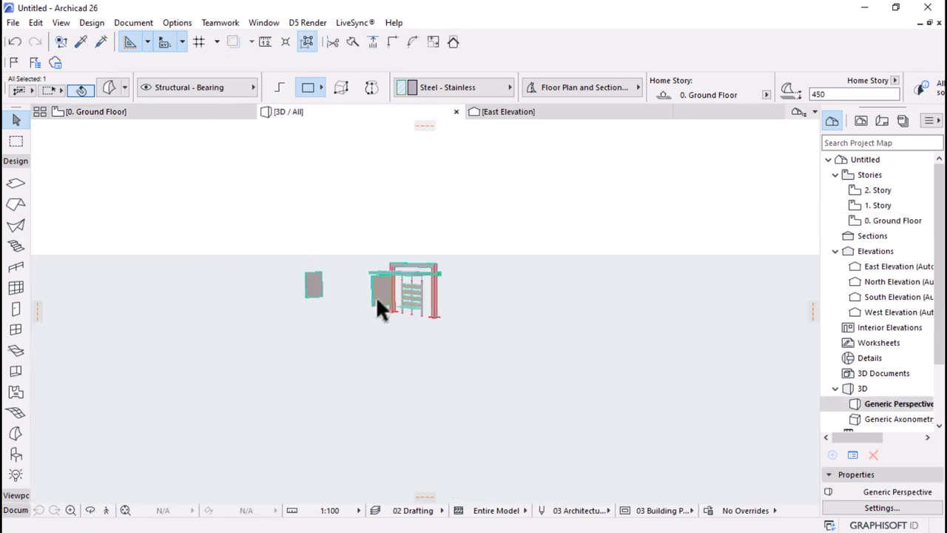
pyautogui.scroll(5, 355, 278)
pyautogui.click(488, 307)
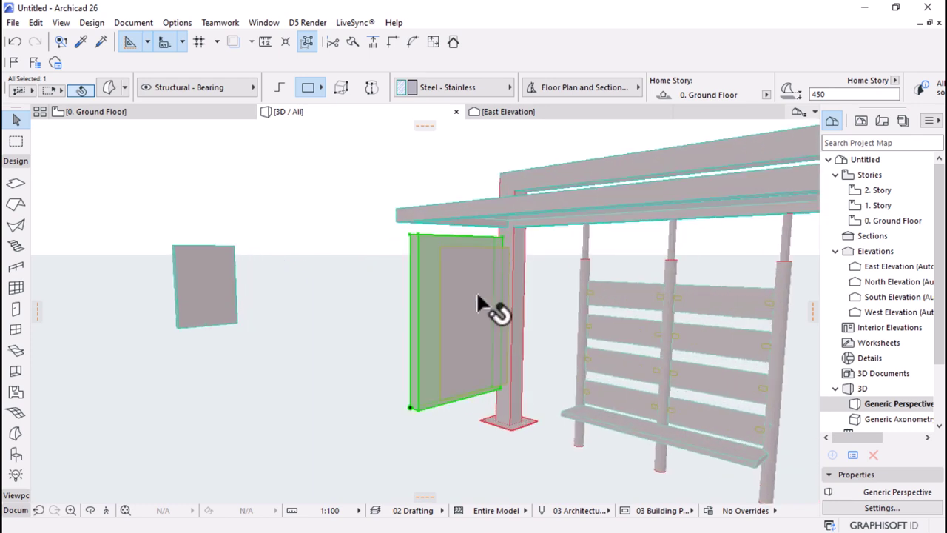
pyautogui.click(185, 111)
pyautogui.scroll(-5, 259, 274)
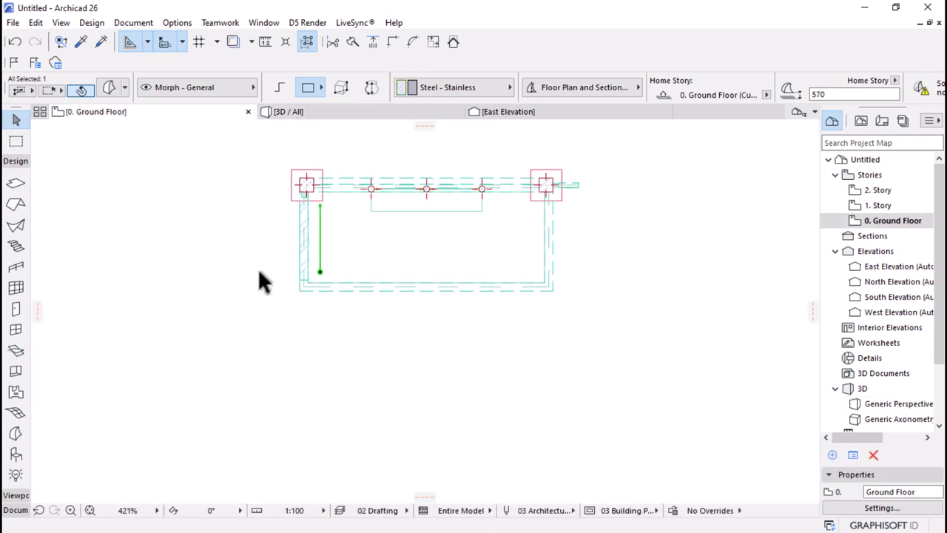
# - Check the advertising panel's frame and display in the reference image and return to the 3D view
pyautogui.scroll(-4, 260, 285)
pyautogui.scroll(8, 465, 303)
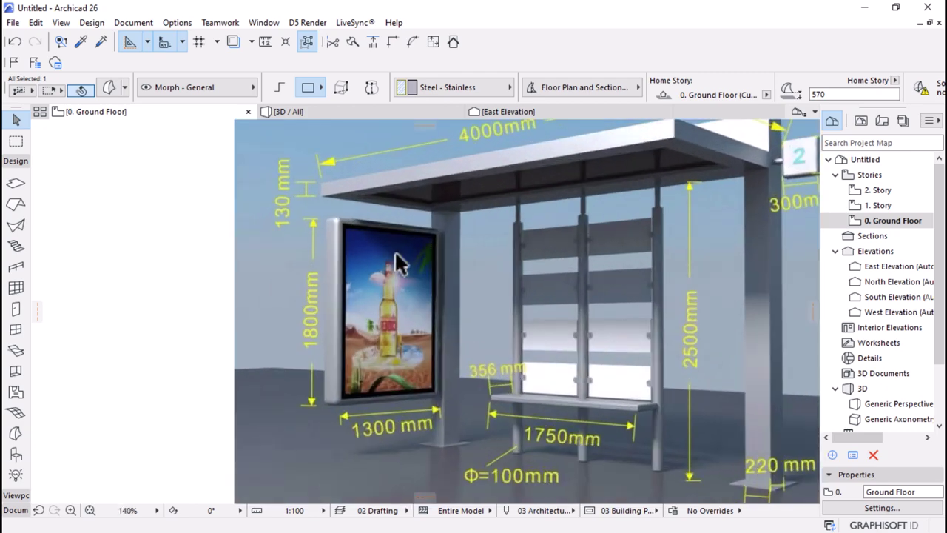
pyautogui.scroll(-5, 503, 230)
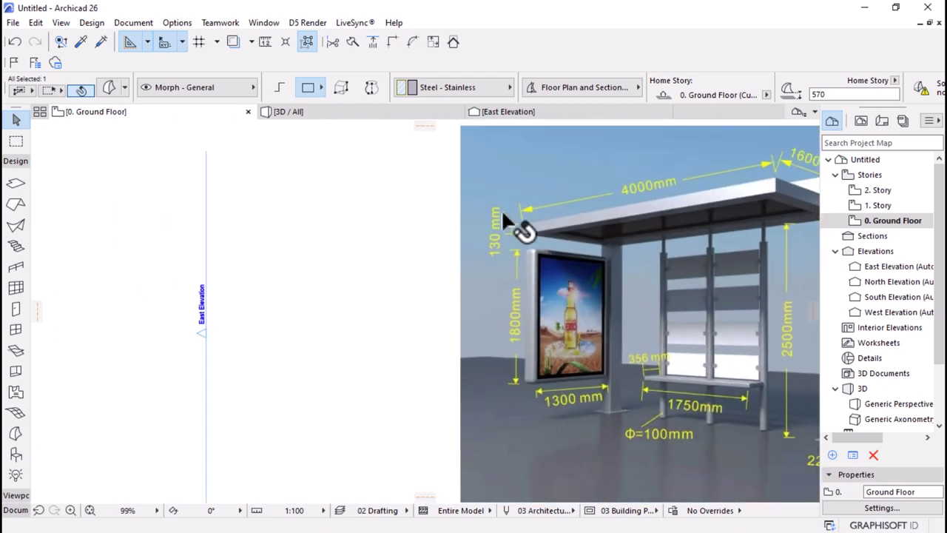
pyautogui.click(369, 113)
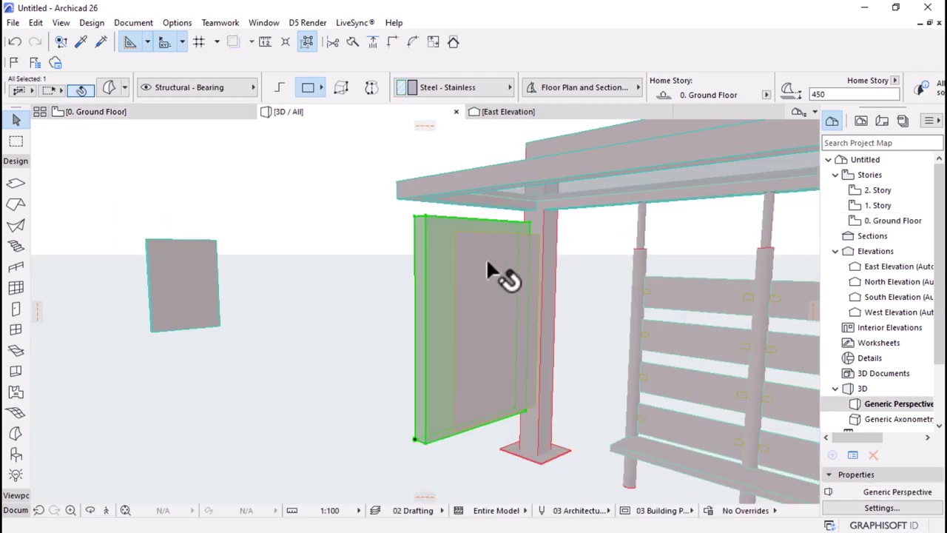
# - Extrude the inset rectangular morph perpendicularly into a box that passes completely through the advertising panel
pyautogui.click(487, 259)
pyautogui.click(487, 259)
pyautogui.click(487, 259)
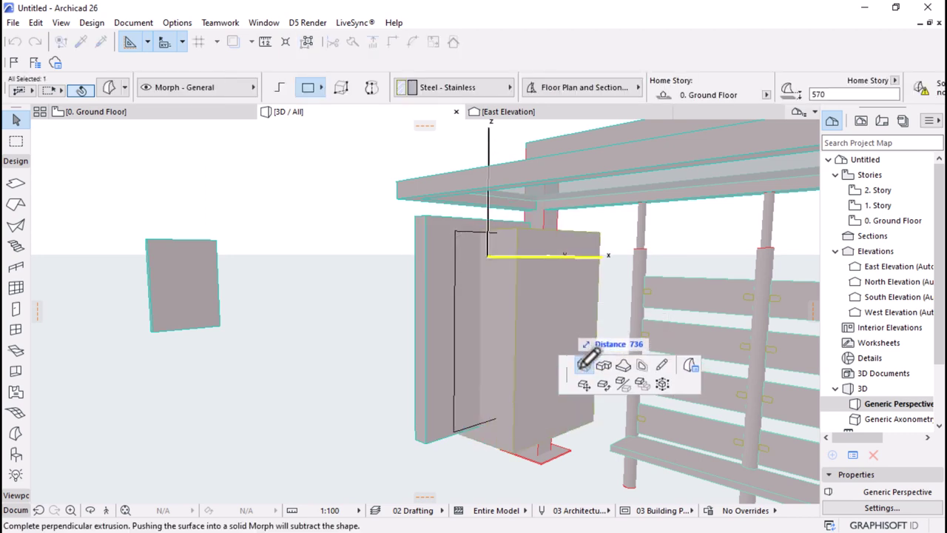
pyautogui.click(399, 258)
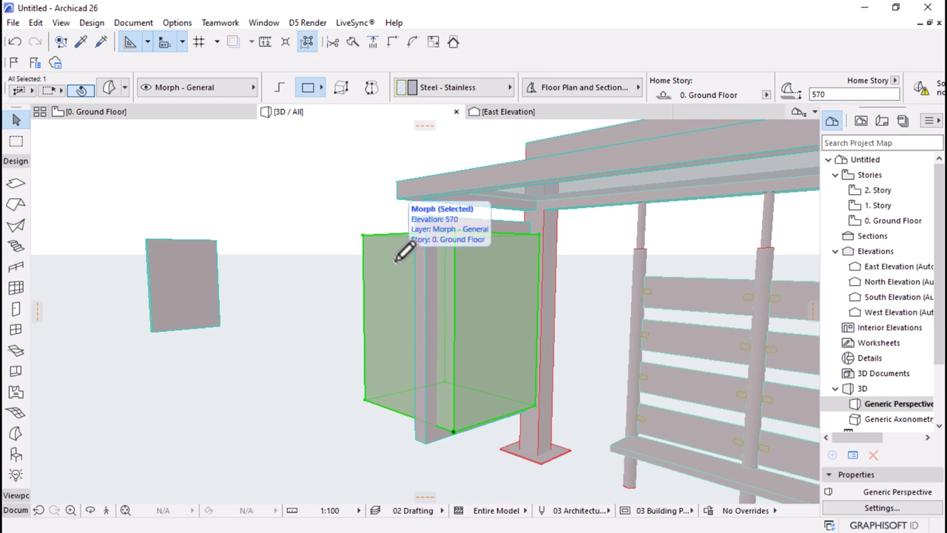
pyautogui.click(316, 443)
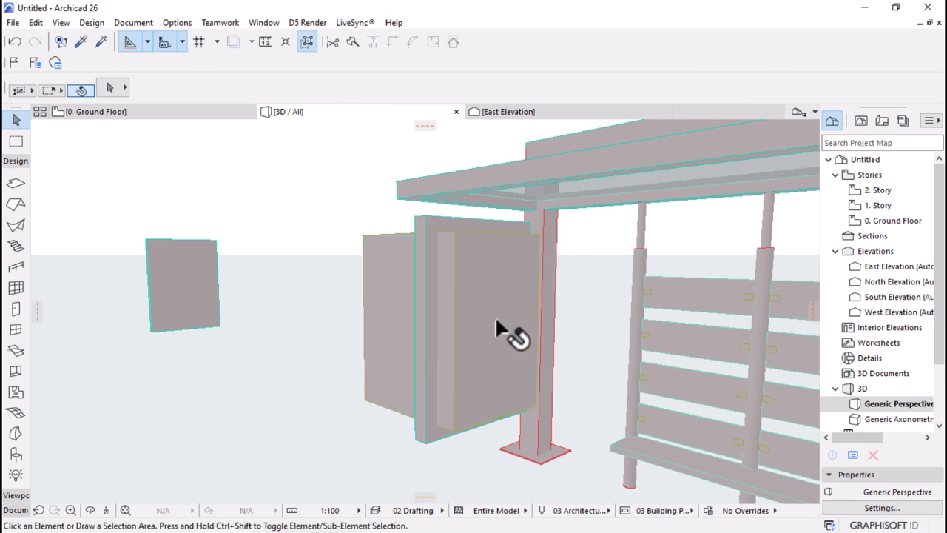
pyautogui.keyDown('shift'); pyautogui.moveTo(508, 333); pyautogui.dragTo(429, 229, button='middle'); pyautogui.keyUp('shift')
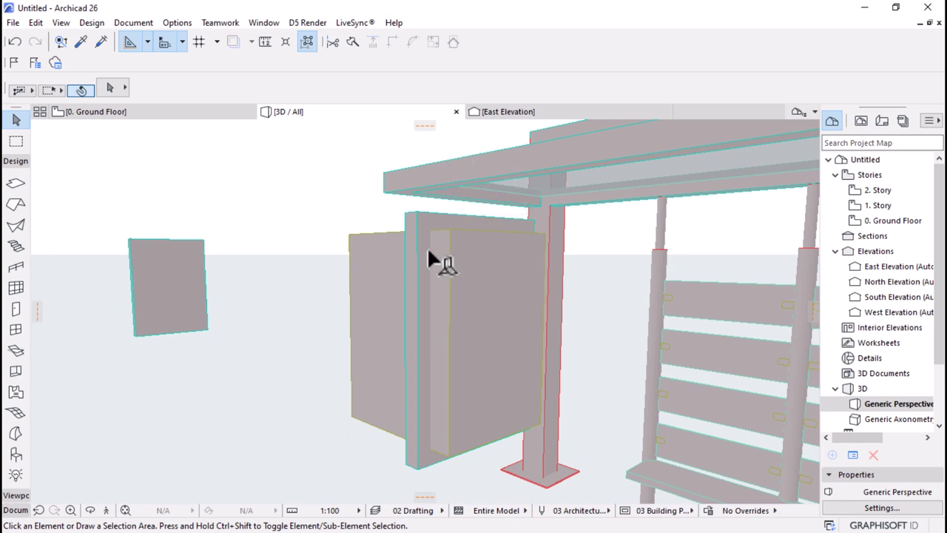
pyautogui.scroll(2, 428, 248)
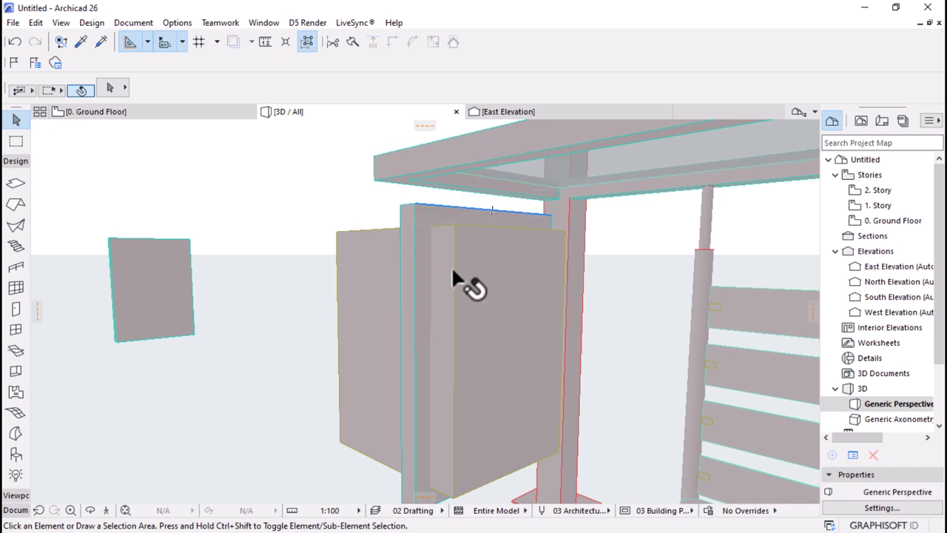
# - Try to subtract the extruded box from the advertising panel with the Subtract Boolean operation
pyautogui.click(363, 288)
pyautogui.rightClick(278, 193)
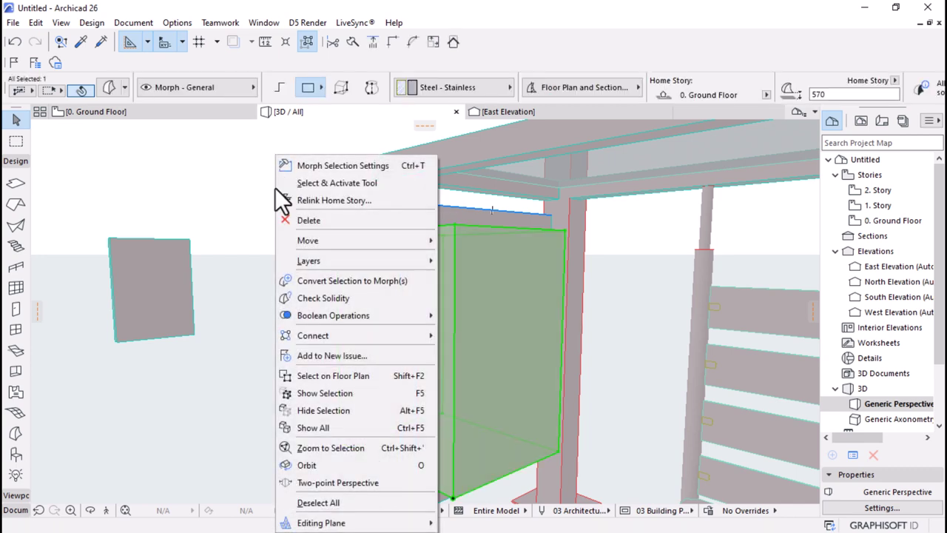
pyautogui.moveTo(301, 315)
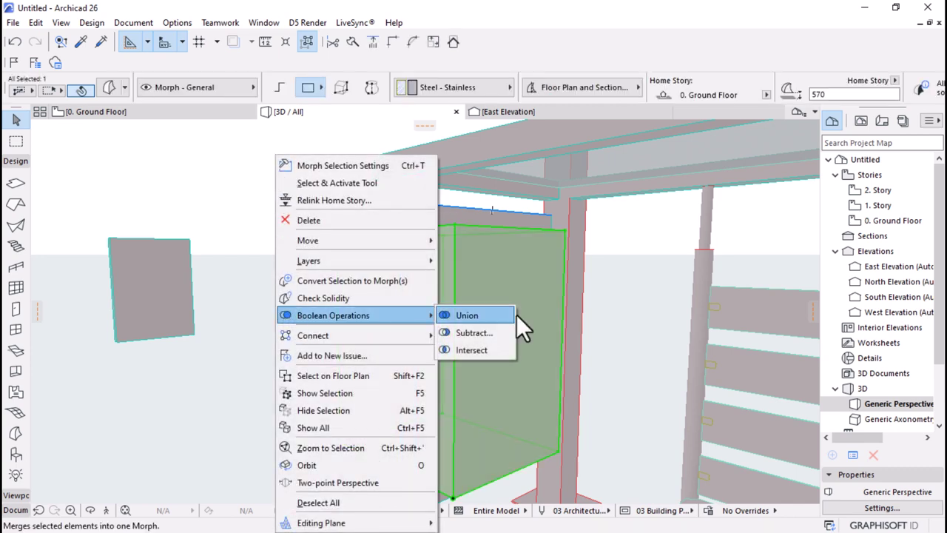
pyautogui.click(474, 337)
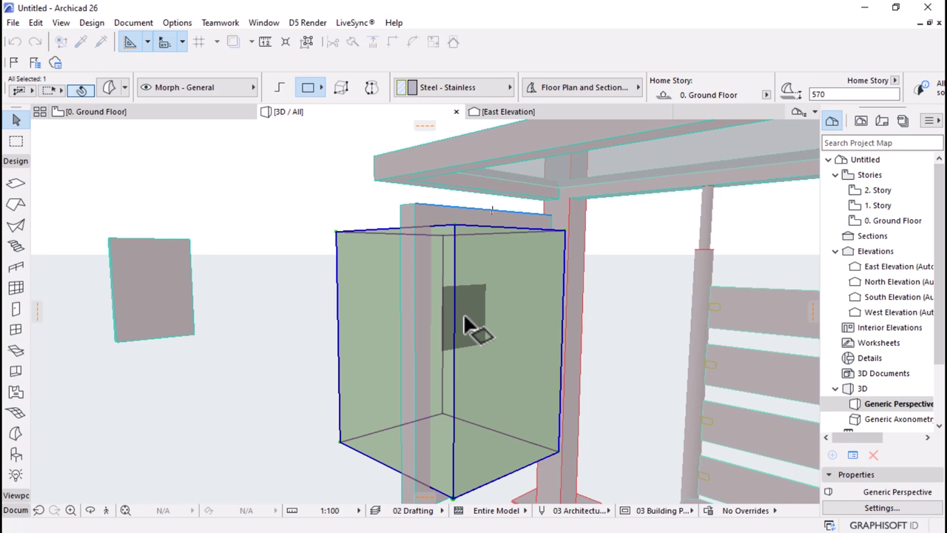
pyautogui.click(465, 323)
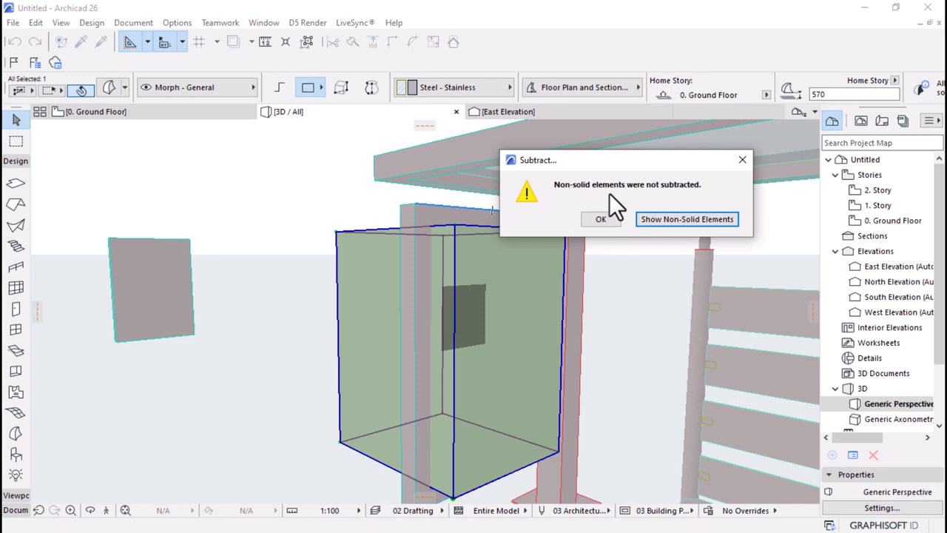
pyautogui.click(601, 219)
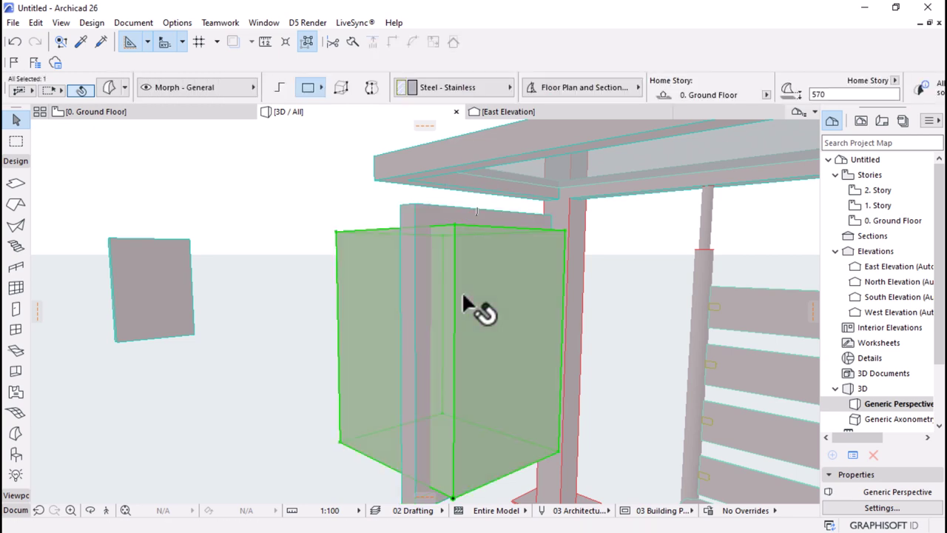
pyautogui.click(414, 217)
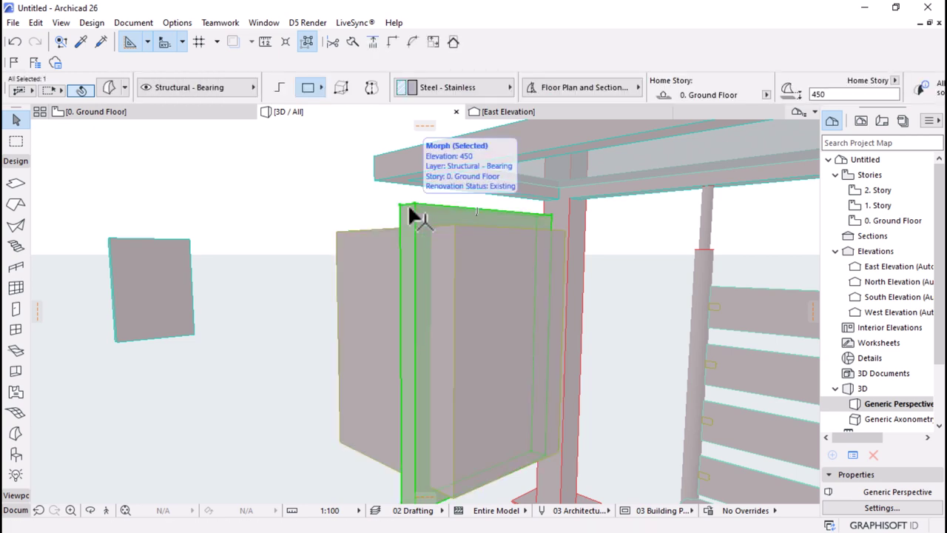
pyautogui.press('Escape')
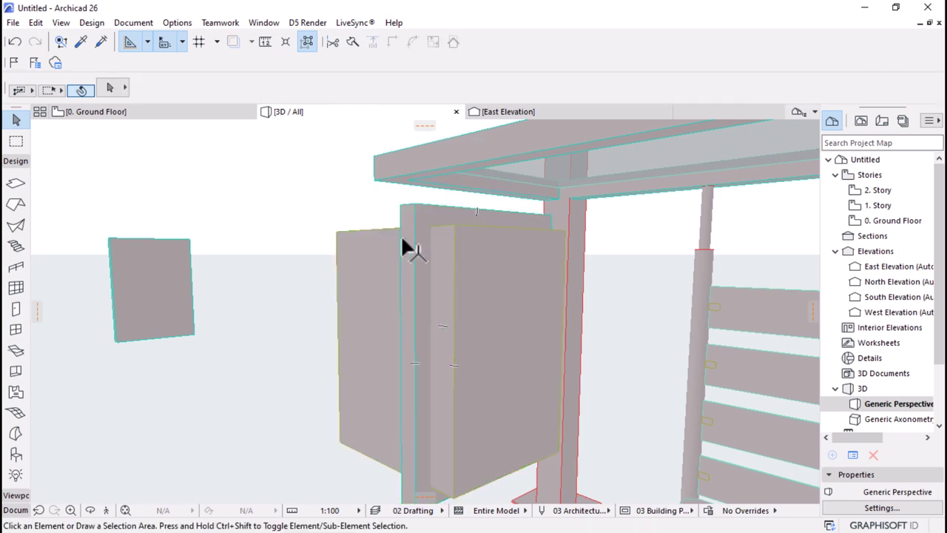
# - Cut the advertising panel with a Solid Element Operations subtraction, using the panel as target and the extruded box as operator
pyautogui.click(417, 236)
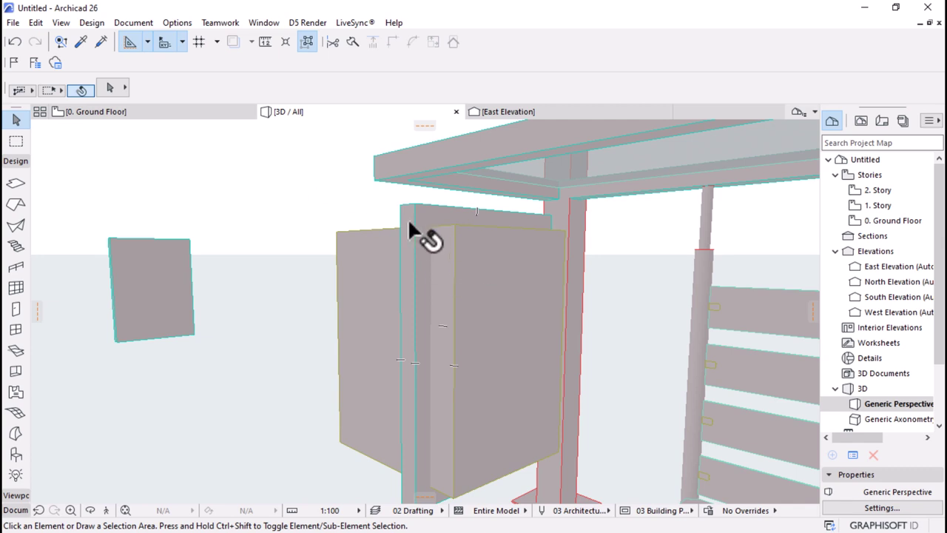
pyautogui.rightClick(301, 170)
pyautogui.moveTo(386, 330)
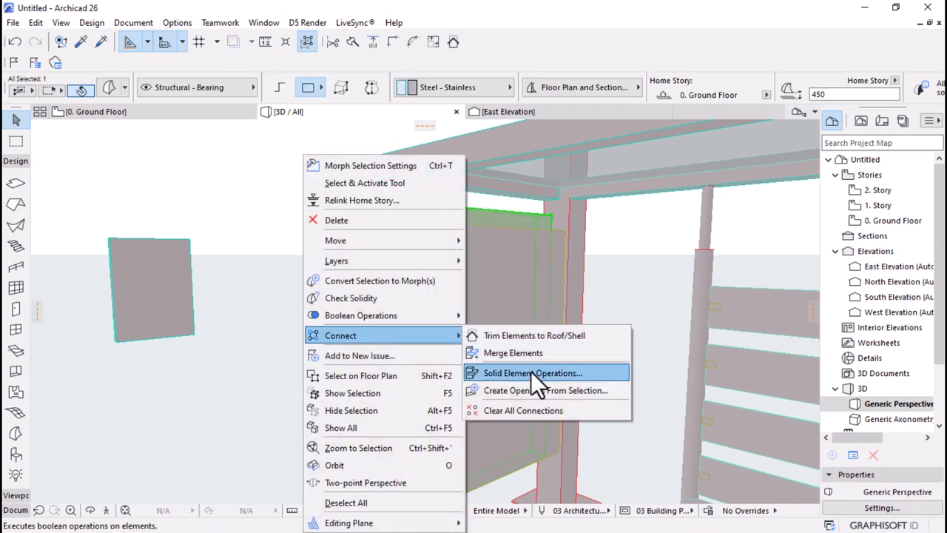
pyautogui.click(531, 371)
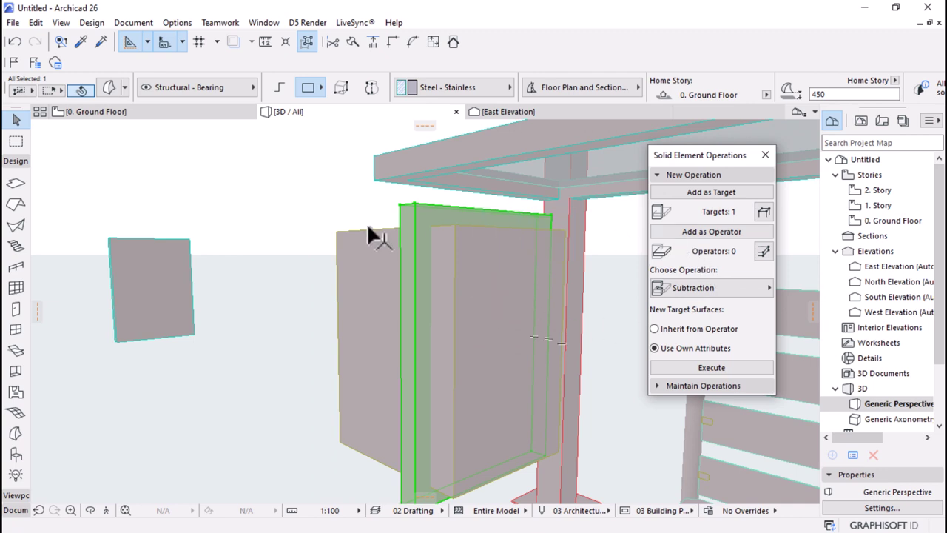
pyautogui.click(443, 288)
pyautogui.click(445, 259)
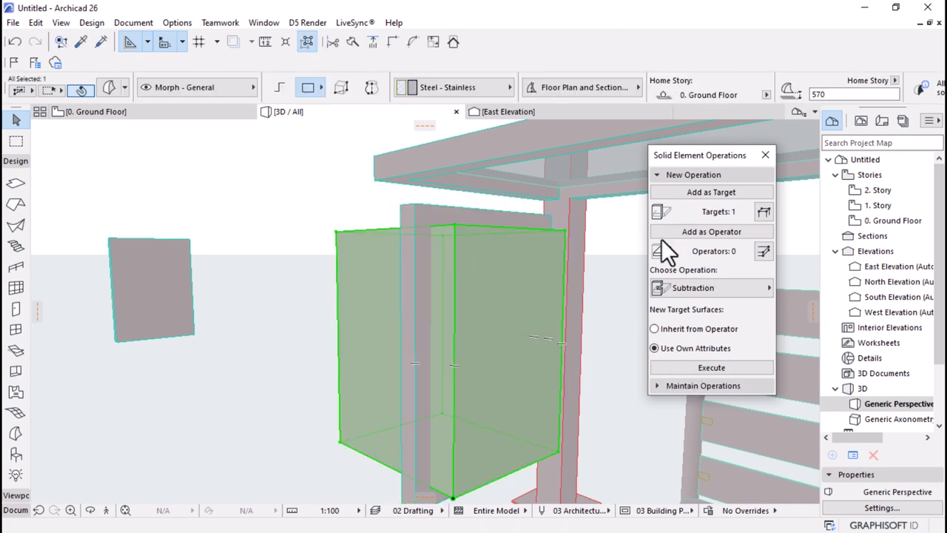
pyautogui.click(688, 234)
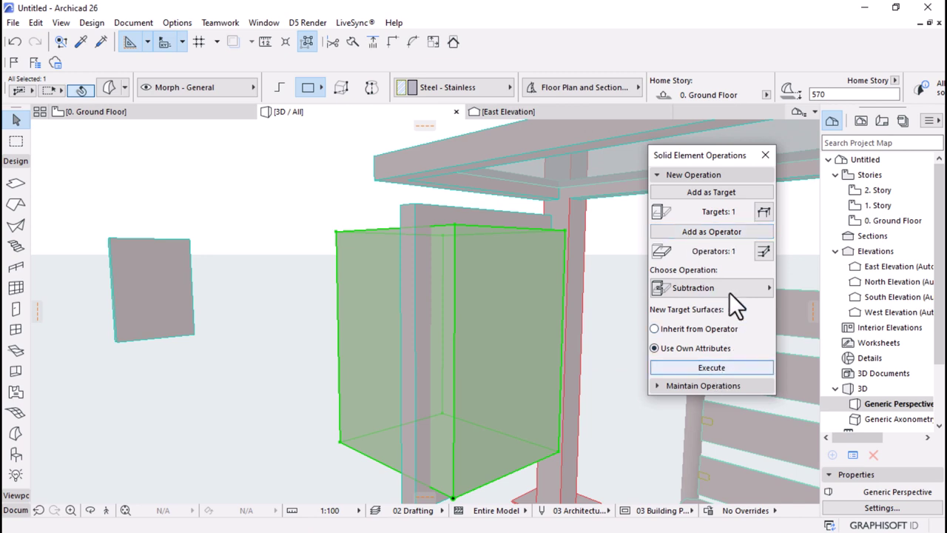
pyautogui.click(677, 366)
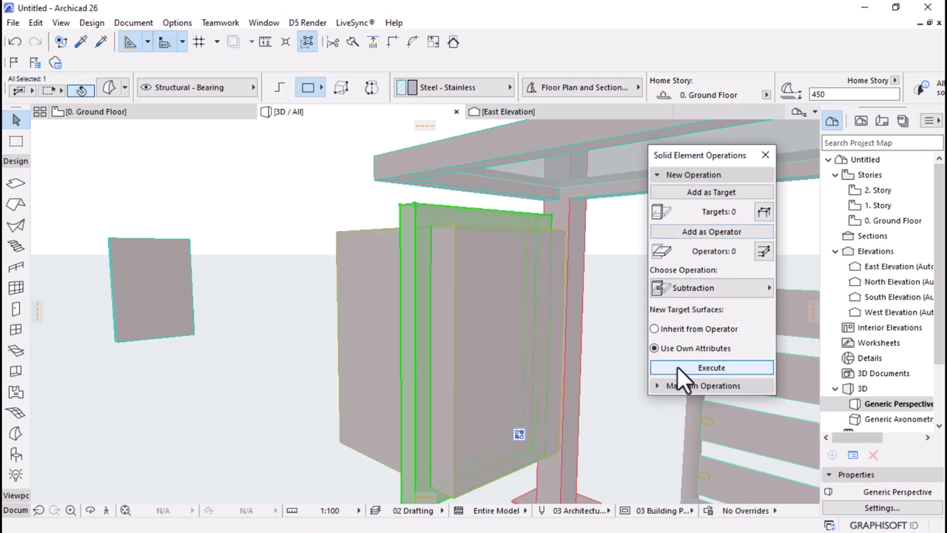
pyautogui.press('Escape')
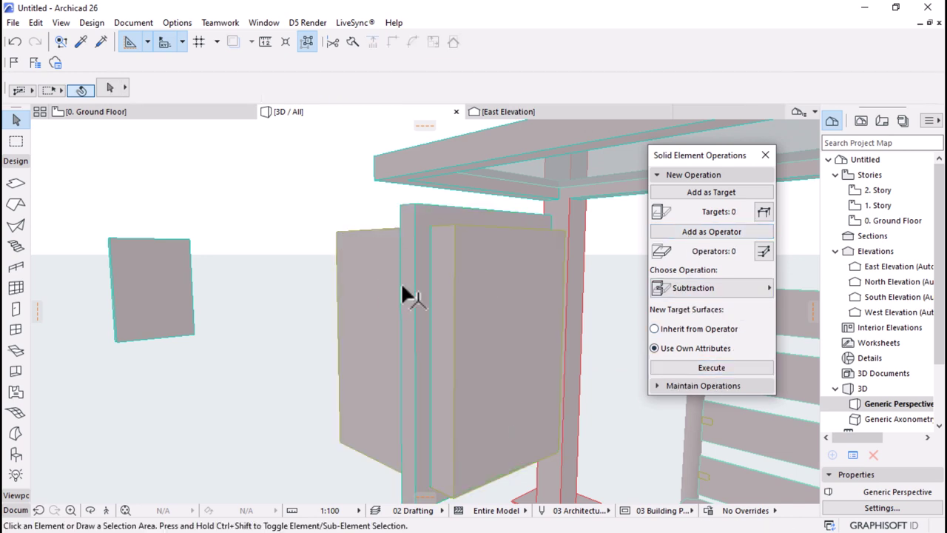
pyautogui.click(458, 314)
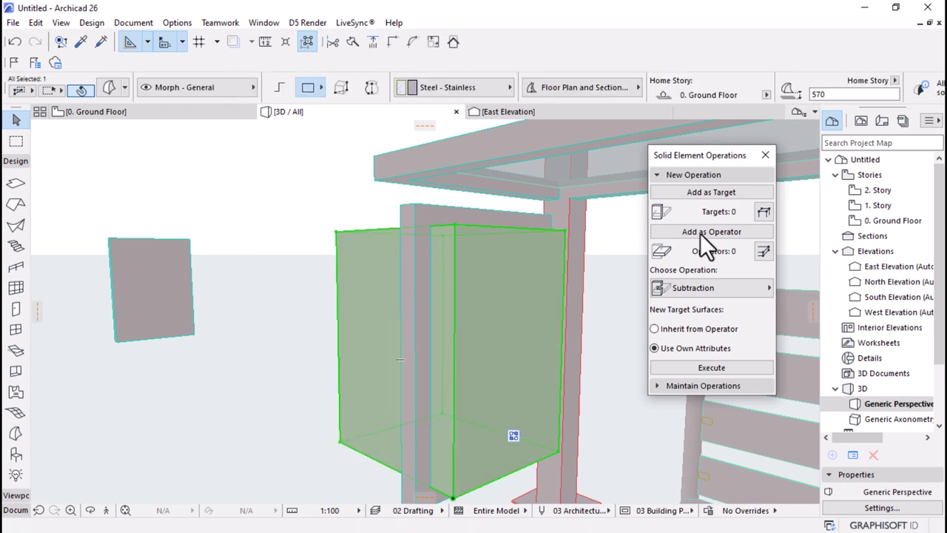
pyautogui.press('Escape')
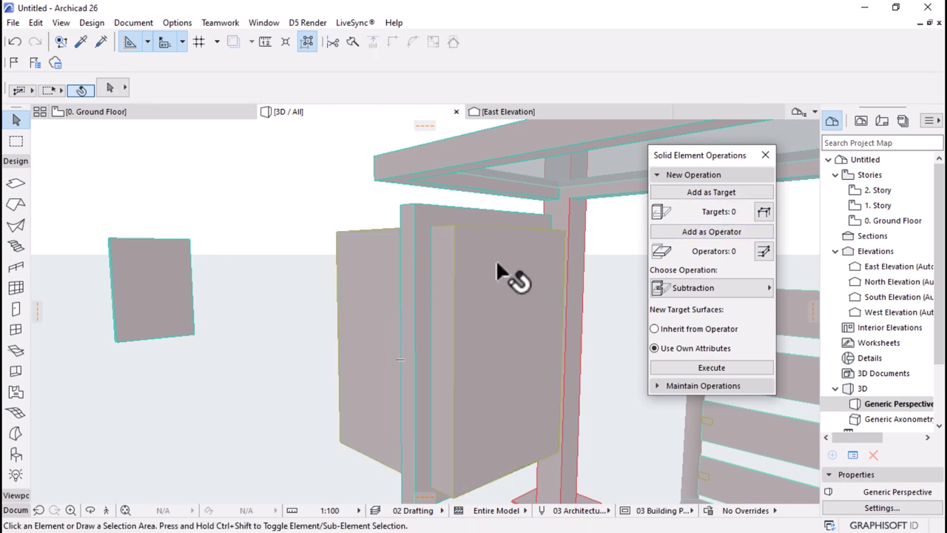
pyautogui.click(498, 263)
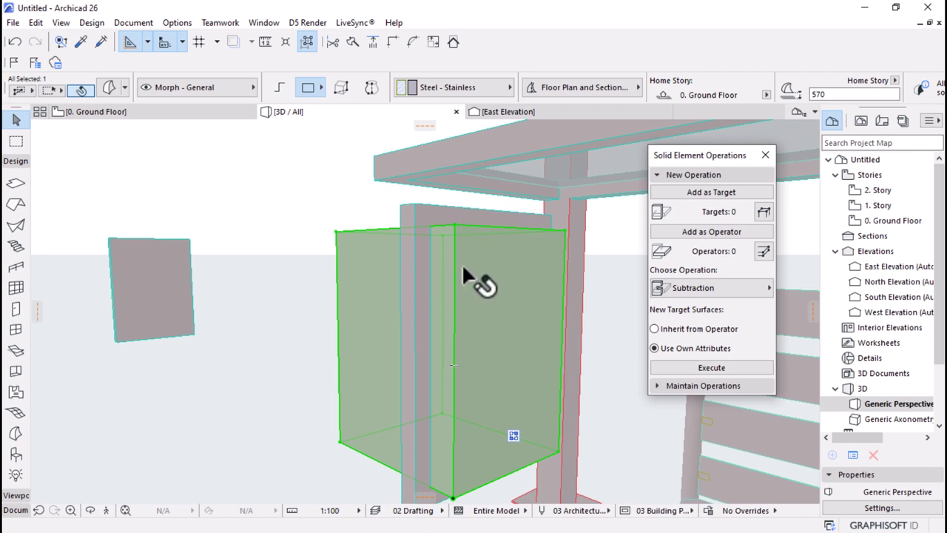
pyautogui.press('Escape')
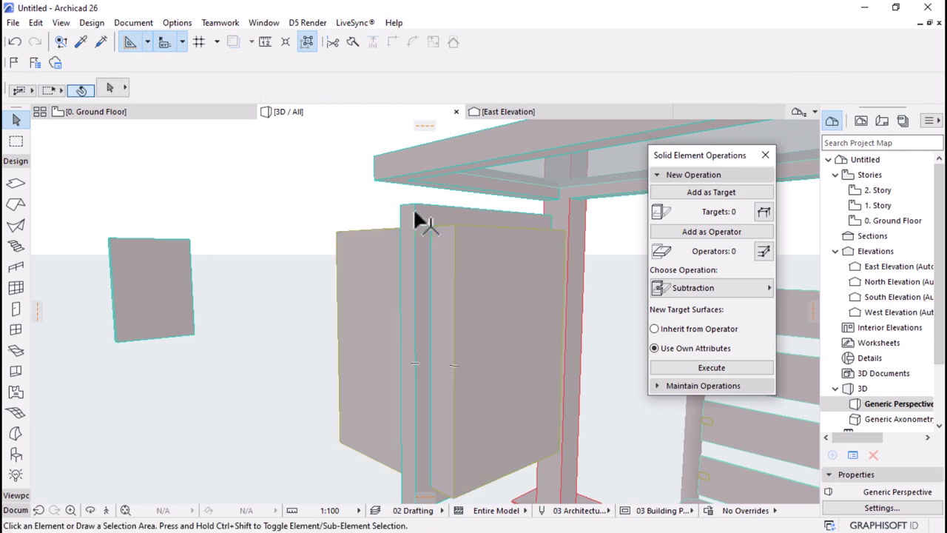
# - Convert the cut advertising panel to a morph to make its opening permanent, and close Solid Element Operations
pyautogui.click(415, 213)
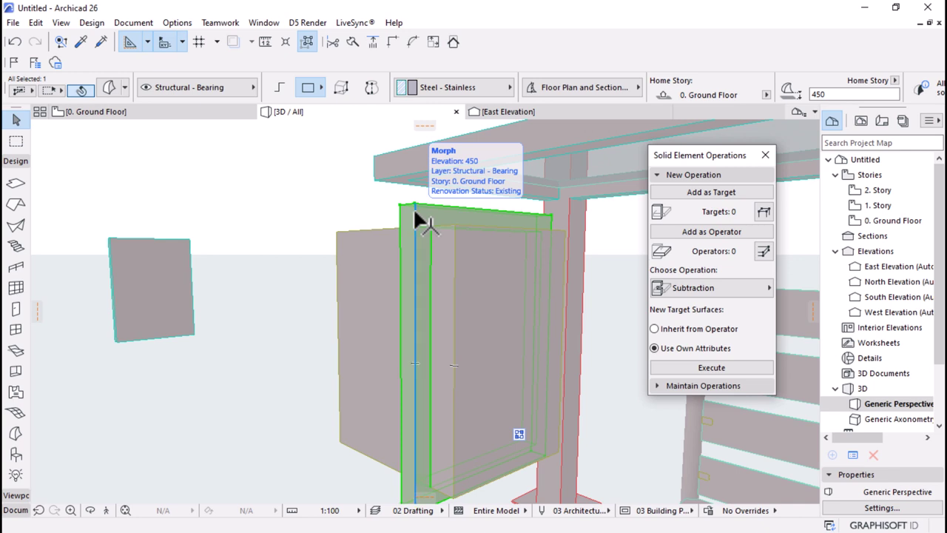
pyautogui.rightClick(265, 178)
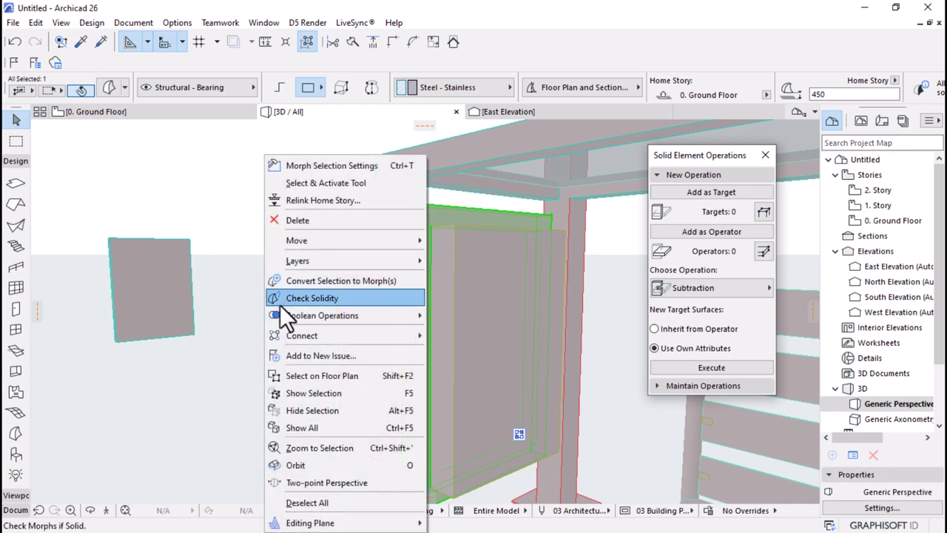
pyautogui.click(387, 279)
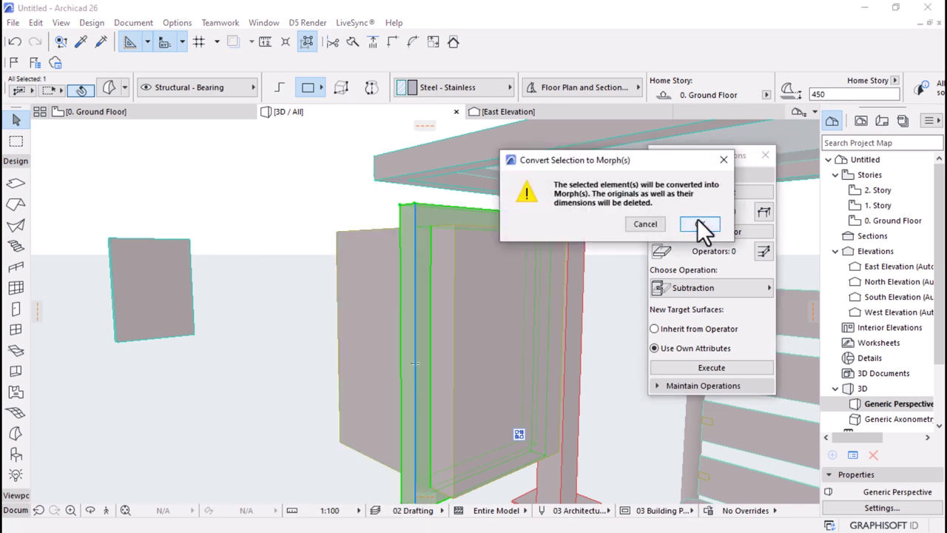
pyautogui.click(699, 224)
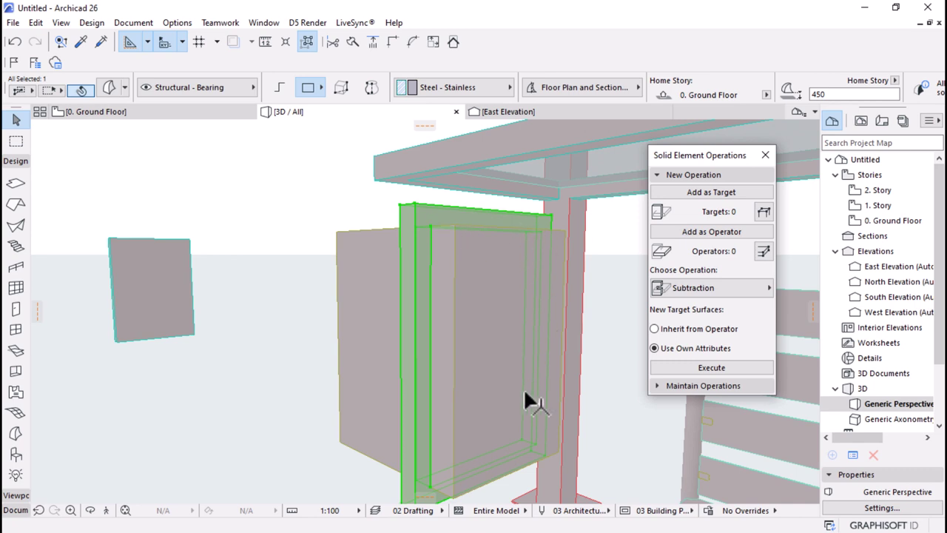
pyautogui.click(765, 156)
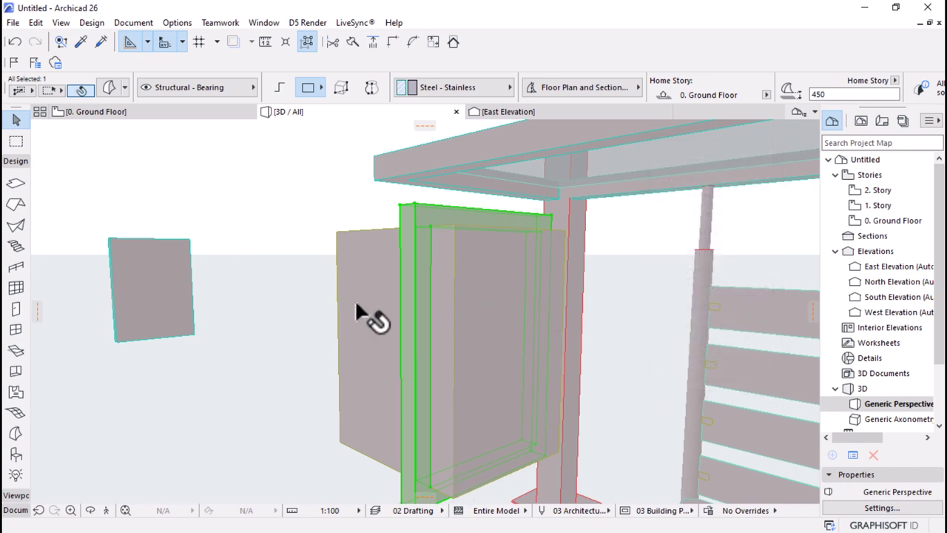
# - Delete the extruded cutting box from the advertising panel's opening and view the hollow frame against the whole shelter
pyautogui.press('Delete')
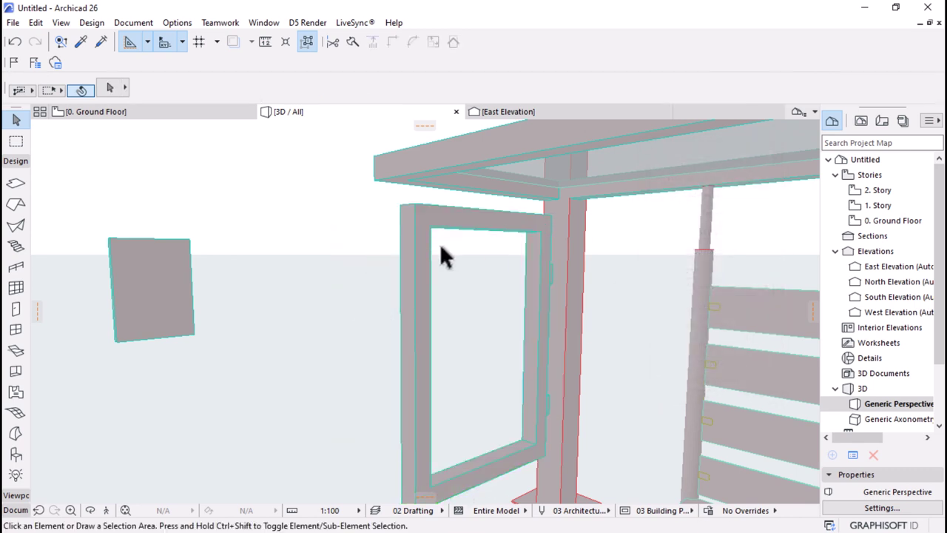
pyautogui.scroll(-5, 421, 252)
pyautogui.keyDown('shift'); pyautogui.moveTo(281, 295); pyautogui.dragTo(282, 287, button='middle'); pyautogui.keyUp('shift')
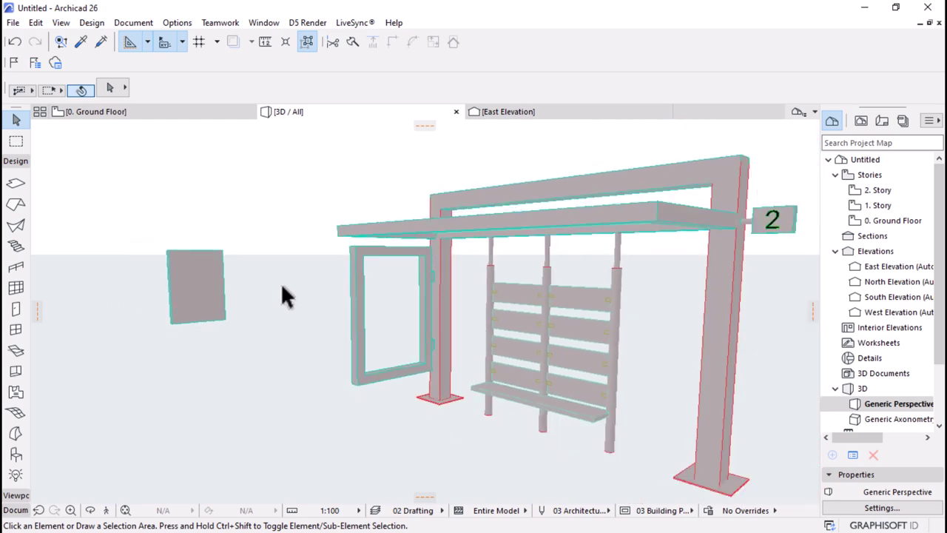
# - Compare the hollow advertising frame's edges and corners with the rounded panel in the reference image
pyautogui.scroll(6, 291, 292)
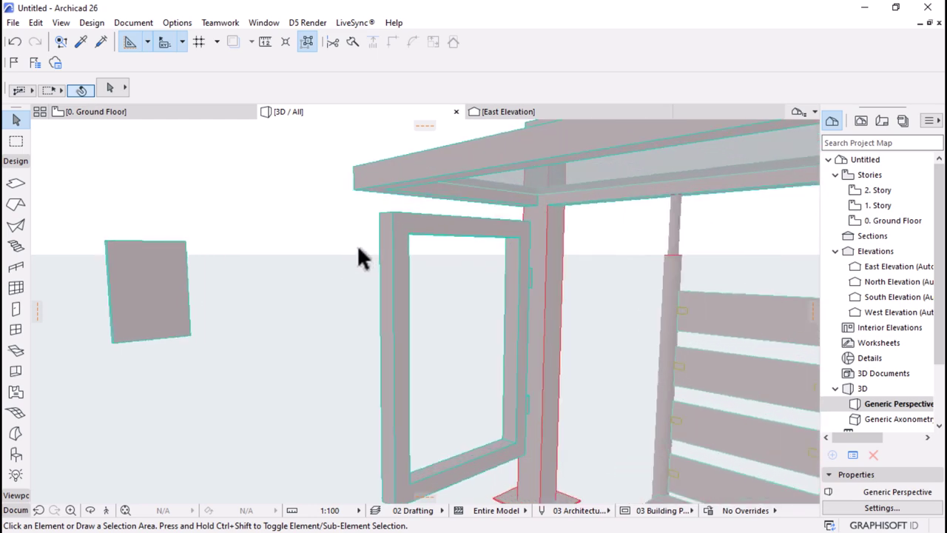
pyautogui.click(393, 228)
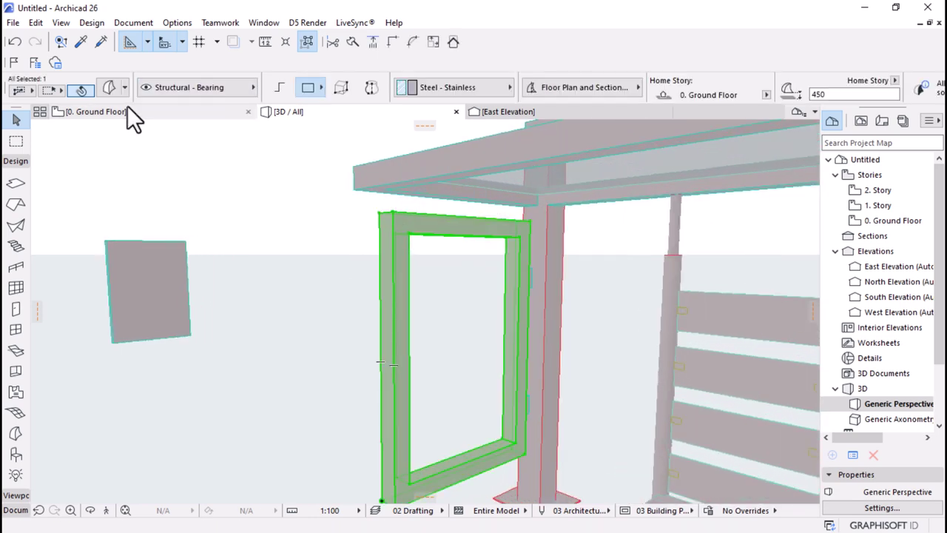
pyautogui.click(97, 111)
pyautogui.scroll(3, 282, 294)
pyautogui.scroll(5, 441, 291)
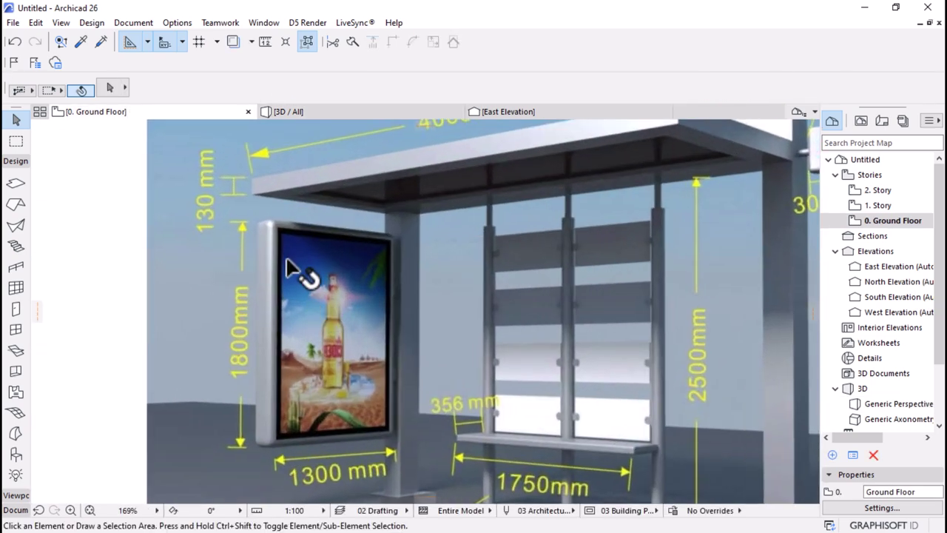
pyautogui.click(380, 113)
# - Try to fillet all edges of the hollow advertising frame with a radius of 20
pyautogui.click(381, 208)
pyautogui.scroll(3, 380, 208)
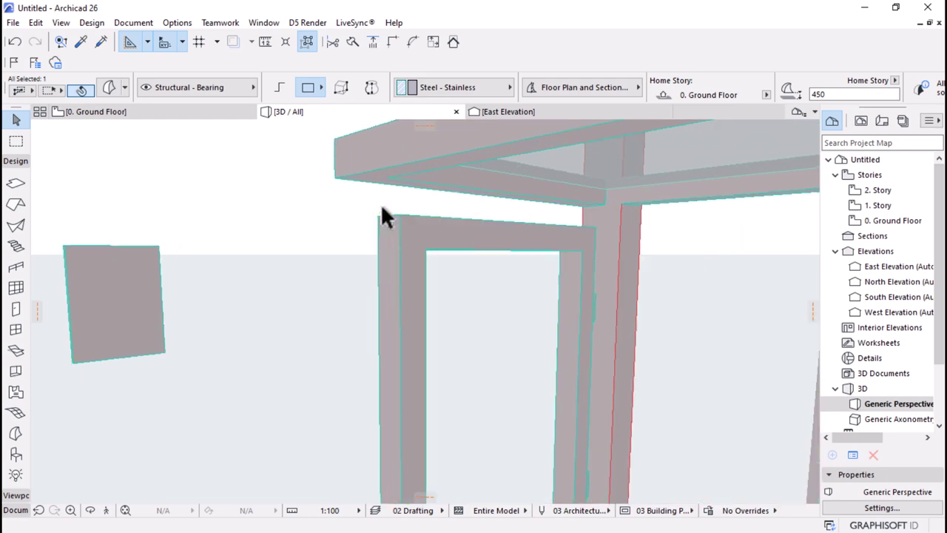
pyautogui.scroll(4, 381, 208)
pyautogui.scroll(-3, 380, 208)
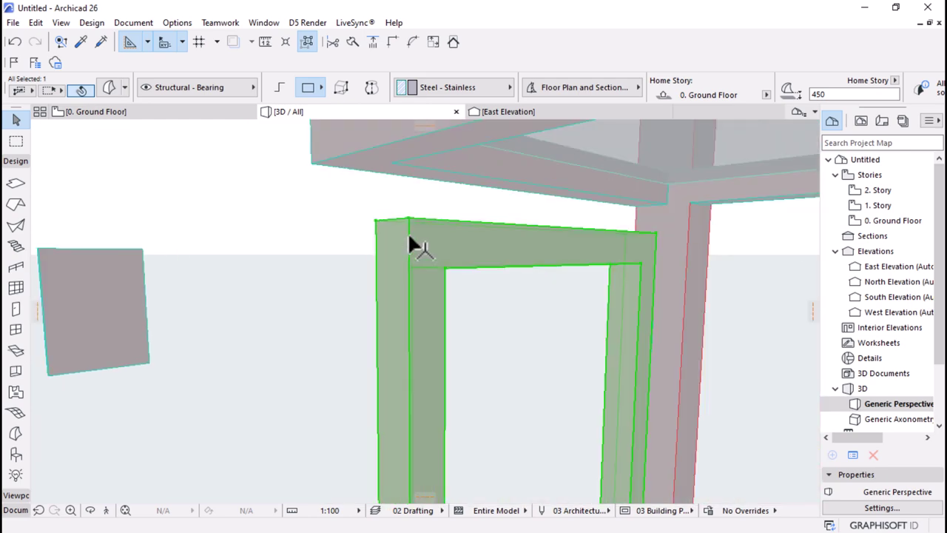
pyautogui.click(408, 231)
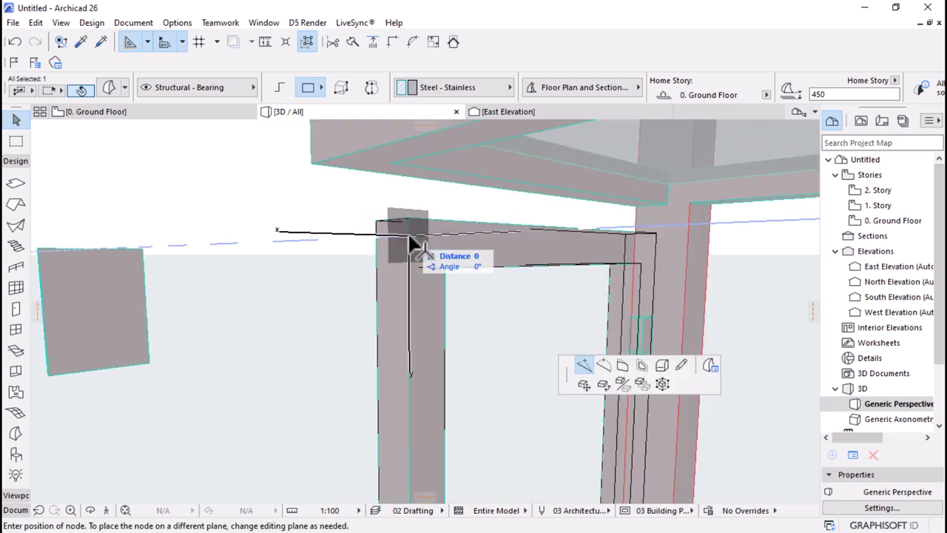
pyautogui.click(663, 365)
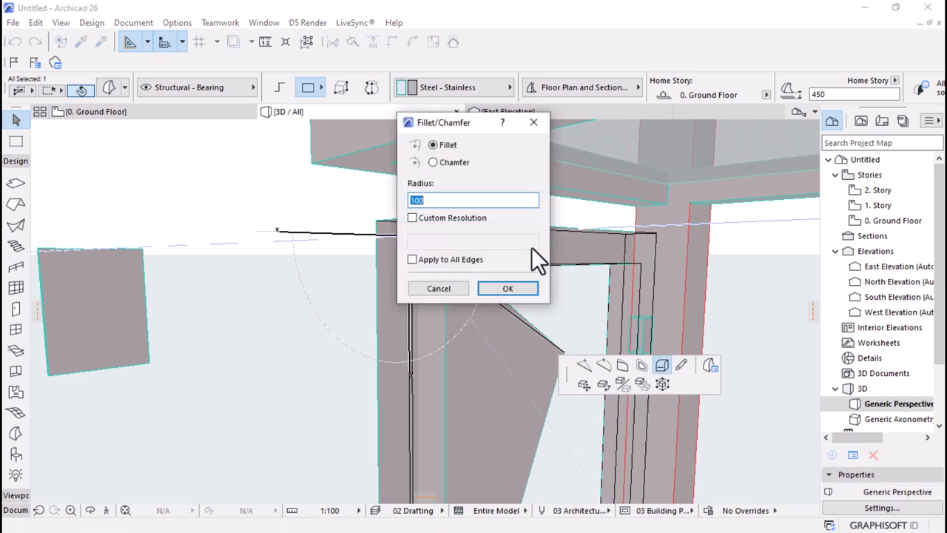
pyautogui.click(419, 257)
pyautogui.doubleClick(426, 197)
pyautogui.write('20')
pyautogui.click(518, 293)
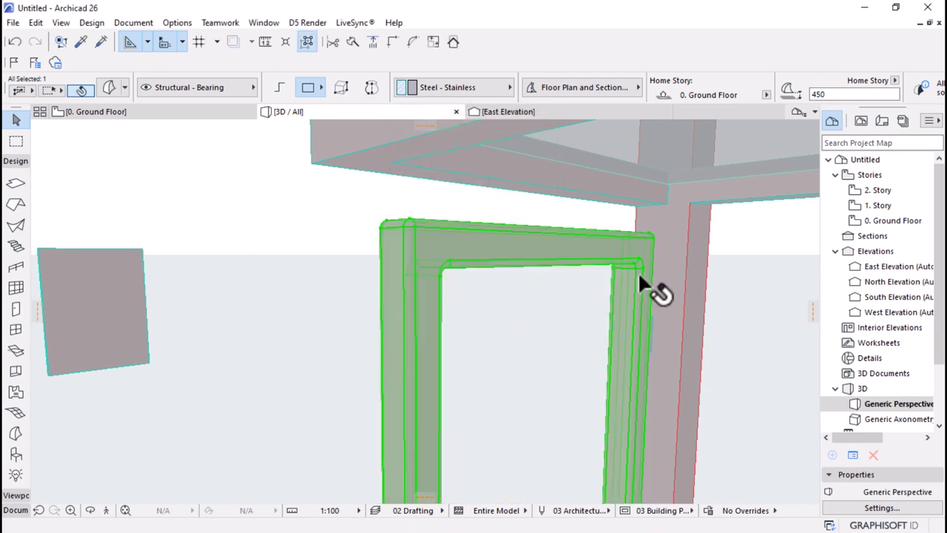
# - Check the filleted frame's corners against the advertising panel in the reference image
pyautogui.scroll(1, 443, 257)
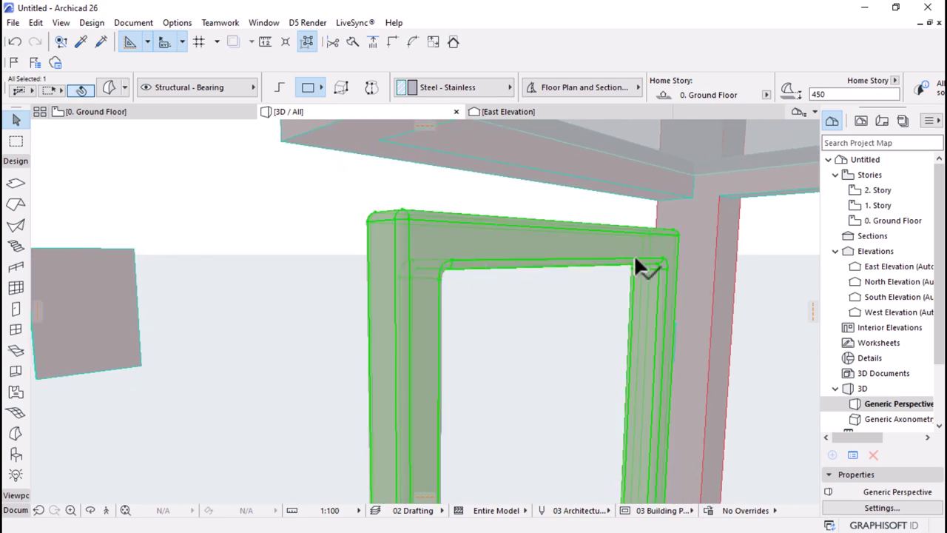
pyautogui.scroll(-4, 470, 239)
pyautogui.click(411, 449)
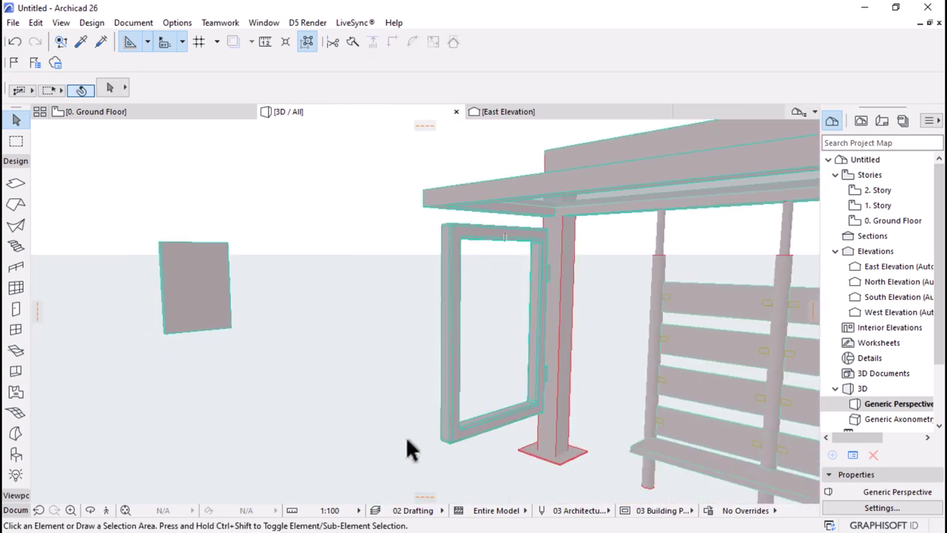
pyautogui.click(173, 114)
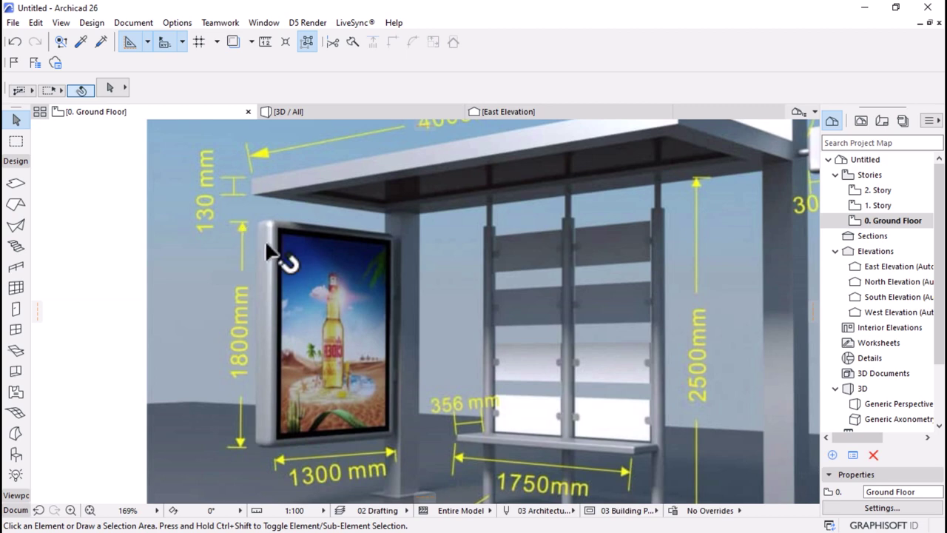
pyautogui.scroll(4, 270, 251)
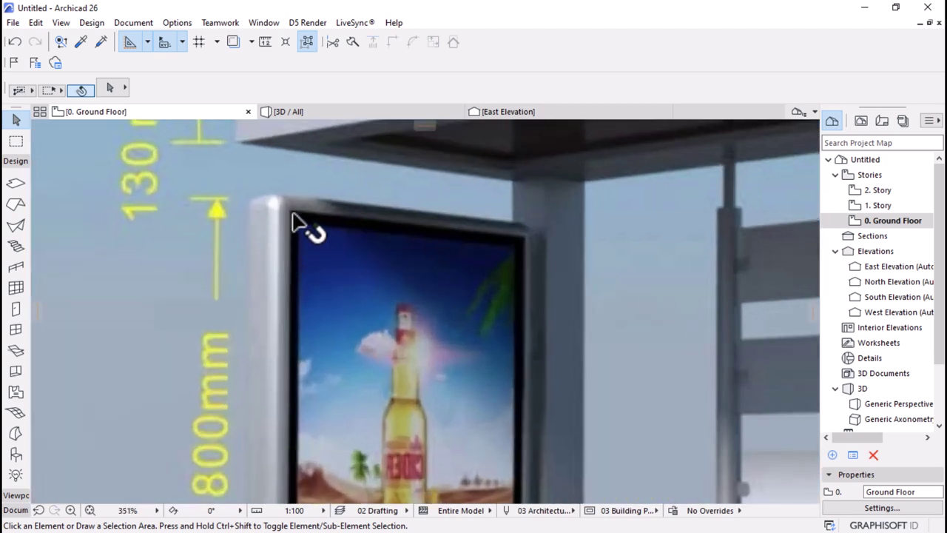
pyautogui.click(275, 115)
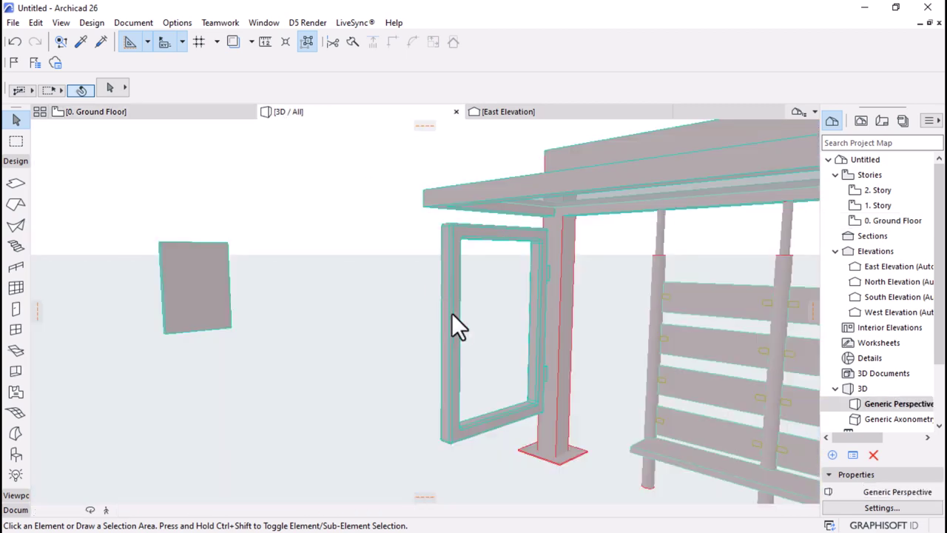
# - Undo the frame's fillet, the deletion of the cutting box and the morph conversion, and clear the selection
pyautogui.hotkey('ctrl', 'z')
pyautogui.hotkey('ctrl', 'z')
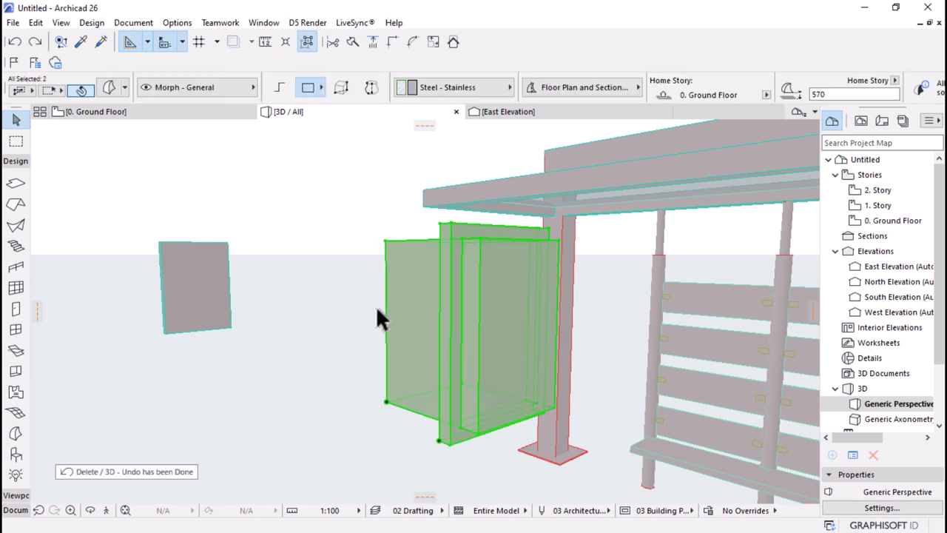
pyautogui.hotkey('ctrl', 'z')
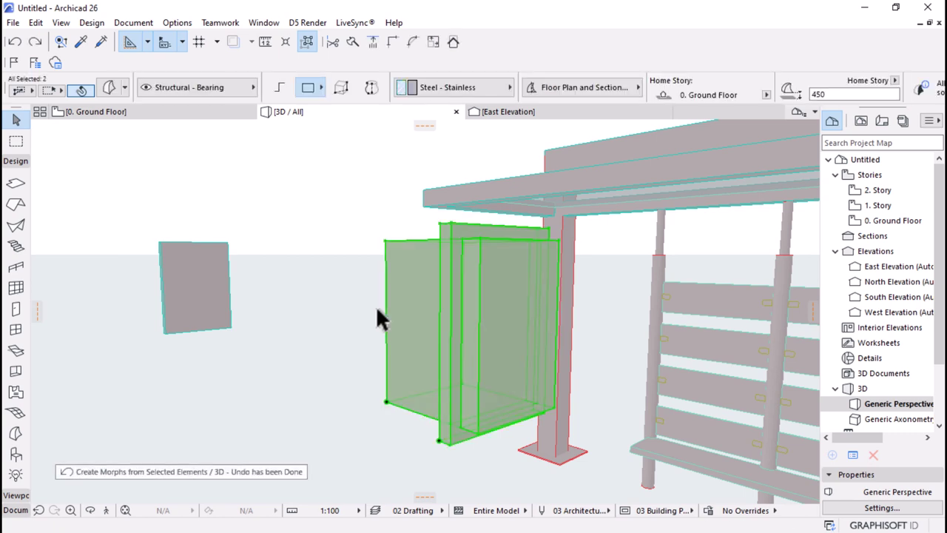
pyautogui.press('Escape')
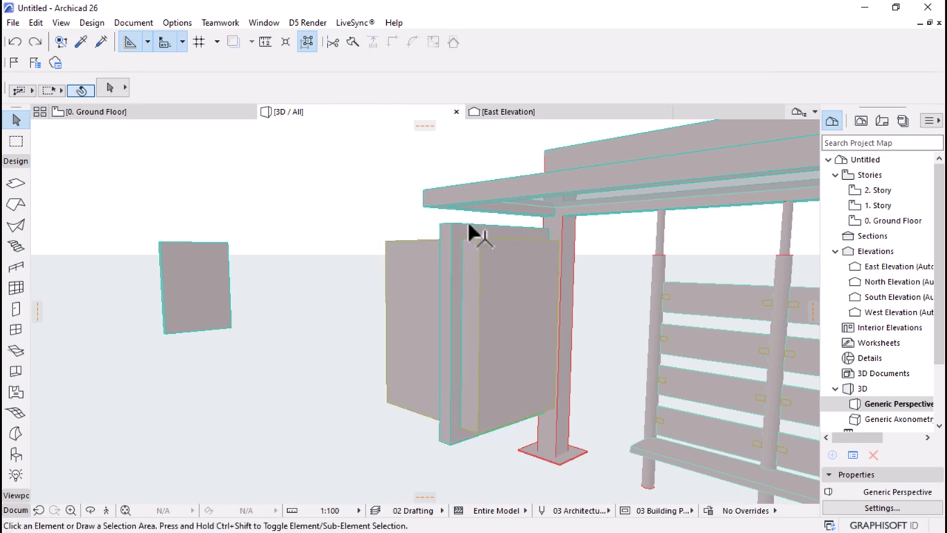
# - Fillet all edges of the original advertising panel with a radius of 20, keeping the cutting box in place
pyautogui.click(468, 219)
pyautogui.keyDown('shift'); pyautogui.moveTo(468, 220); pyautogui.dragTo(442, 222, button='middle'); pyautogui.keyUp('shift')
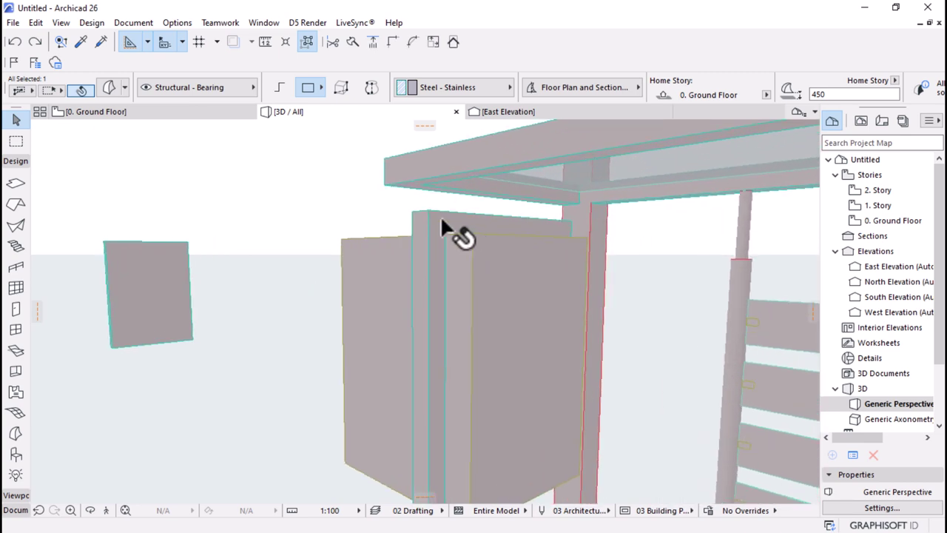
pyautogui.click(431, 221)
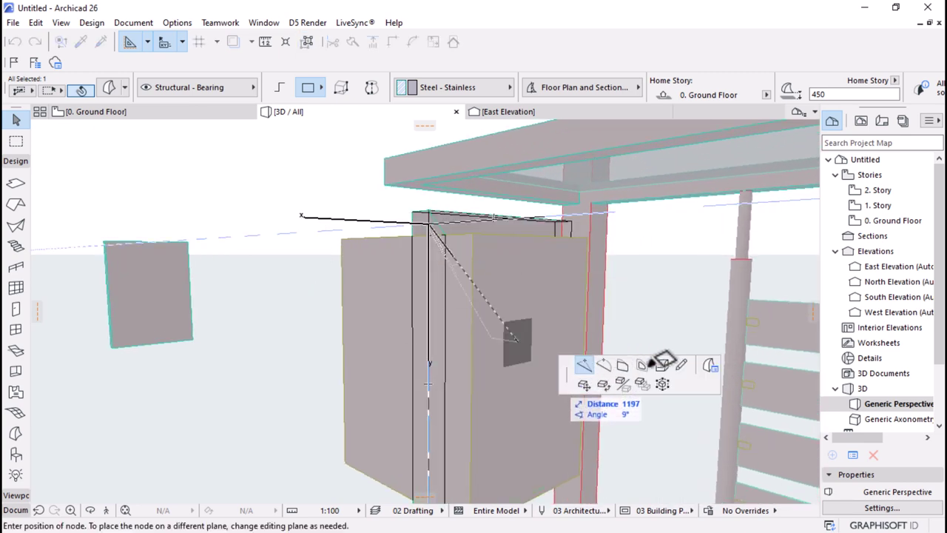
pyautogui.click(444, 271)
pyautogui.keyDown('shift'); pyautogui.moveTo(444, 271); pyautogui.dragTo(437, 248, button='middle'); pyautogui.keyUp('shift')
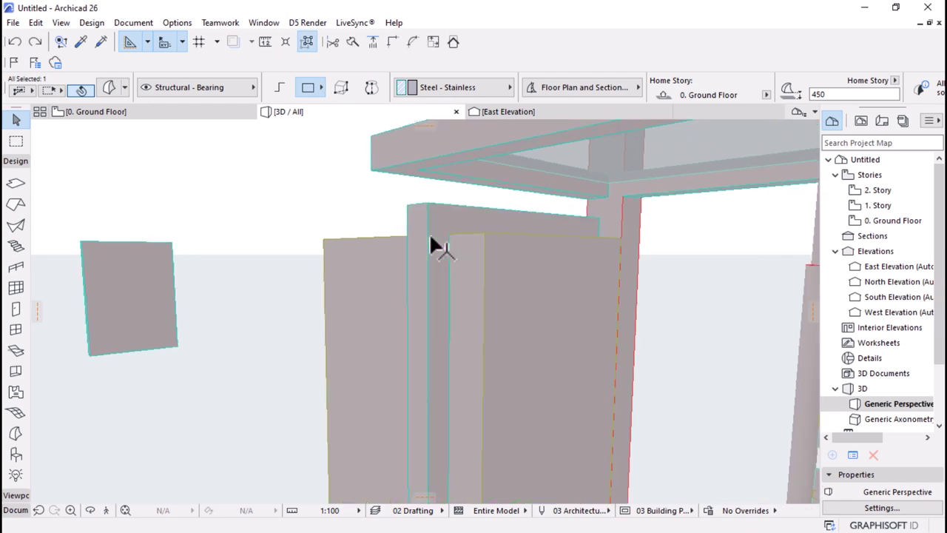
pyautogui.click(422, 274)
pyautogui.click(426, 265)
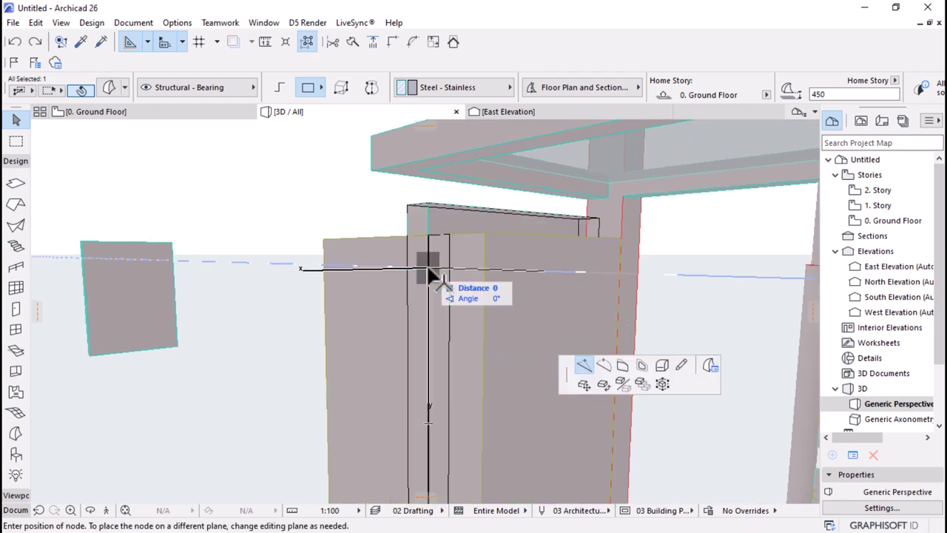
pyautogui.click(660, 366)
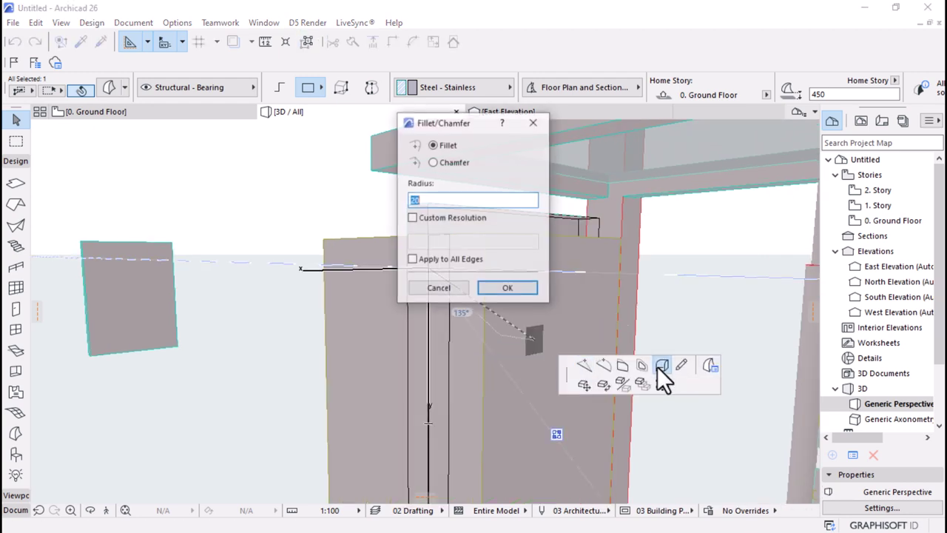
pyautogui.click(418, 259)
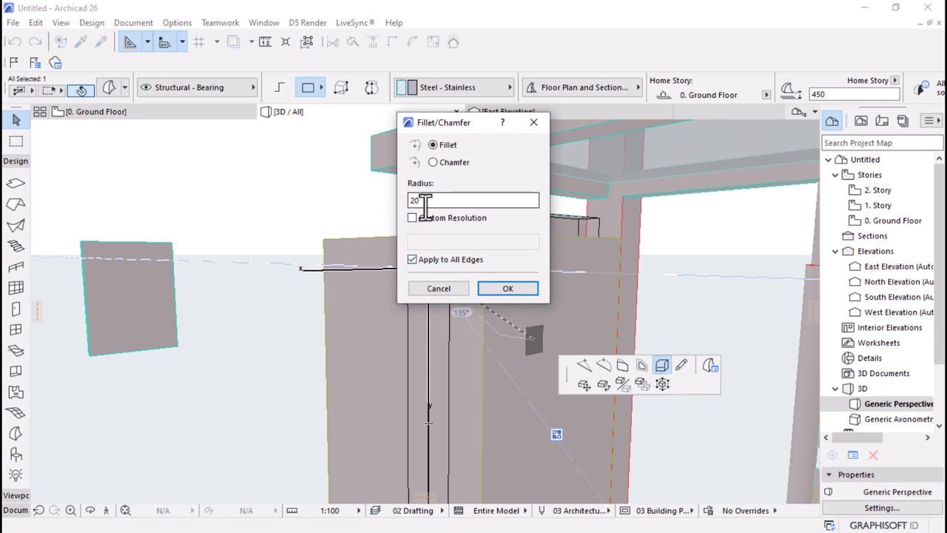
pyautogui.click(485, 288)
pyautogui.keyDown('shift'); pyautogui.moveTo(478, 282); pyautogui.dragTo(368, 245, button='middle'); pyautogui.keyUp('shift')
pyautogui.scroll(-3, 368, 245)
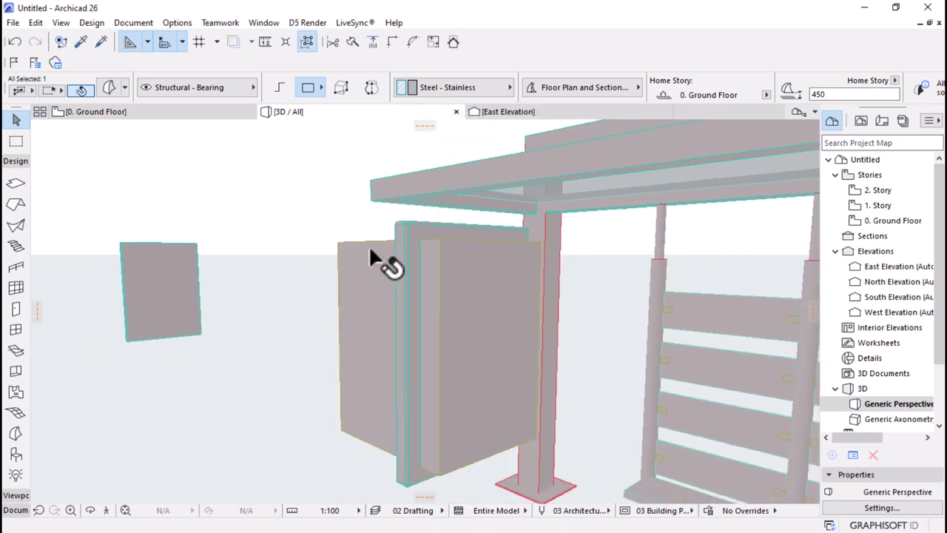
# - Convert the filleted advertising panel to a morph and delete the cutting box from its opening
pyautogui.click(166, 114)
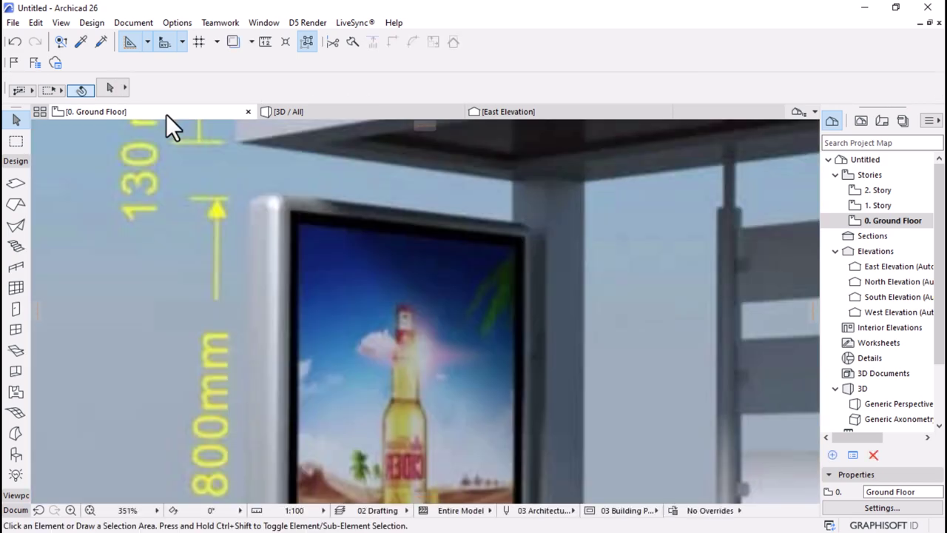
pyautogui.click(314, 111)
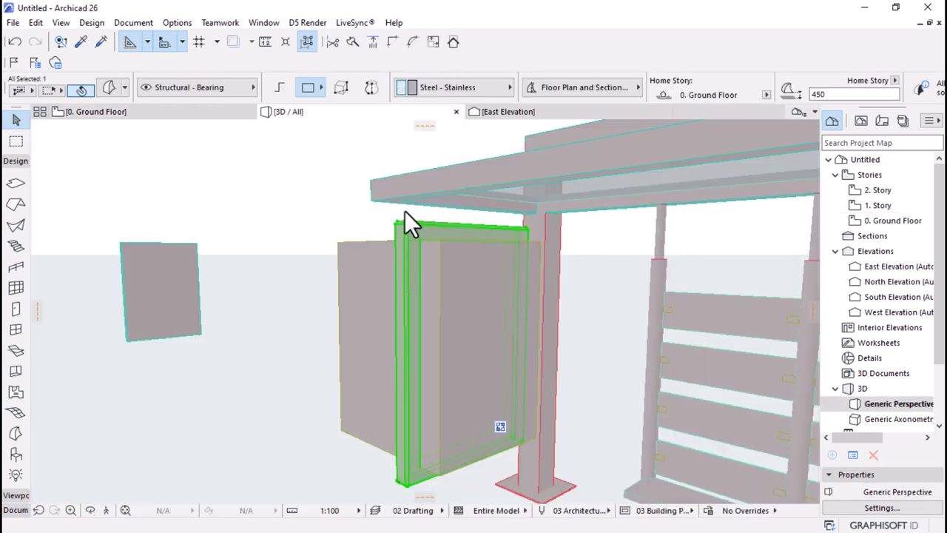
pyautogui.rightClick(259, 166)
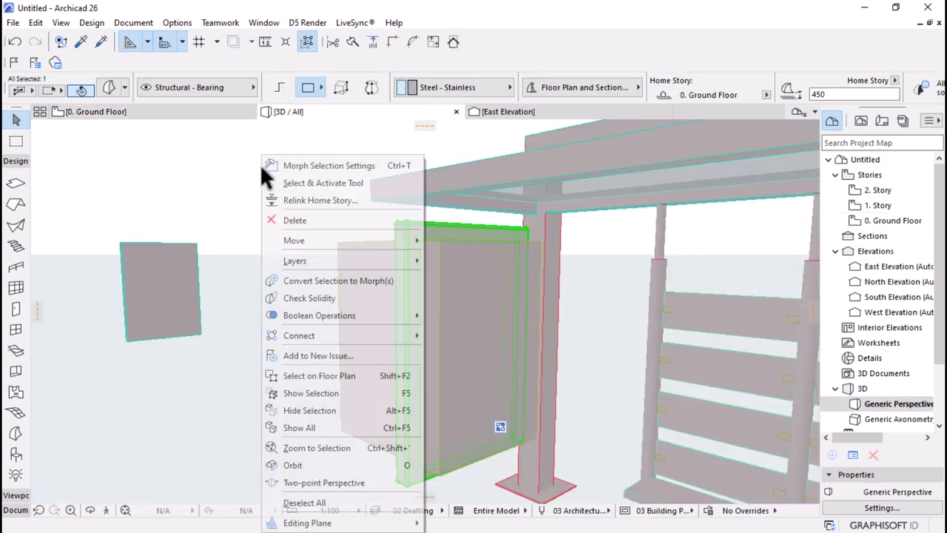
pyautogui.click(322, 283)
pyautogui.click(700, 224)
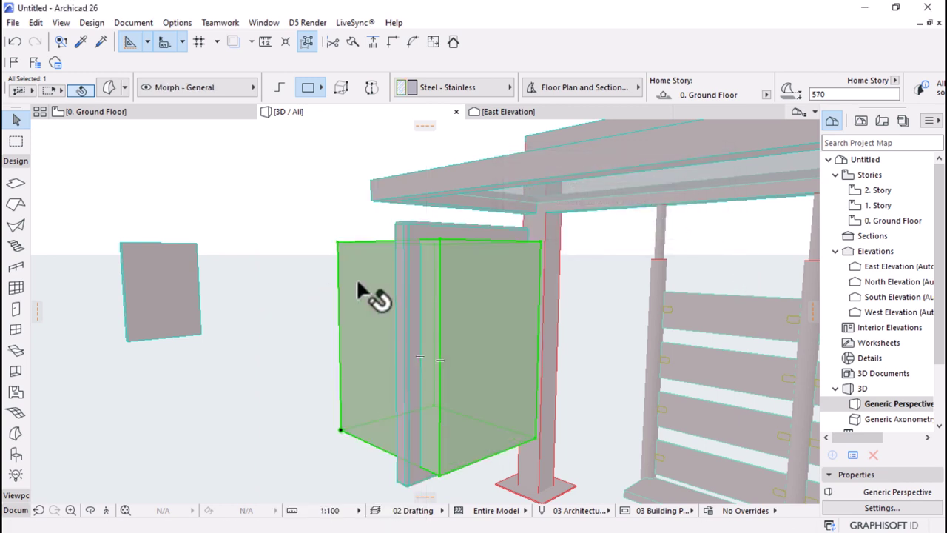
pyautogui.press('Delete')
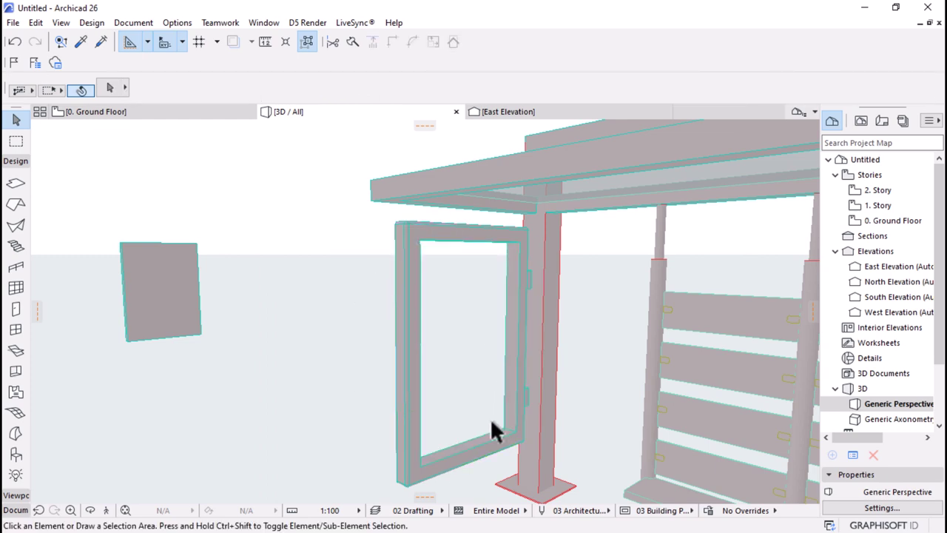
# - Examine the rounded advertising frame from several angles and compare it with the panel in the reference image
pyautogui.keyDown('shift'); pyautogui.moveTo(493, 428); pyautogui.dragTo(371, 373, button='middle'); pyautogui.keyUp('shift')
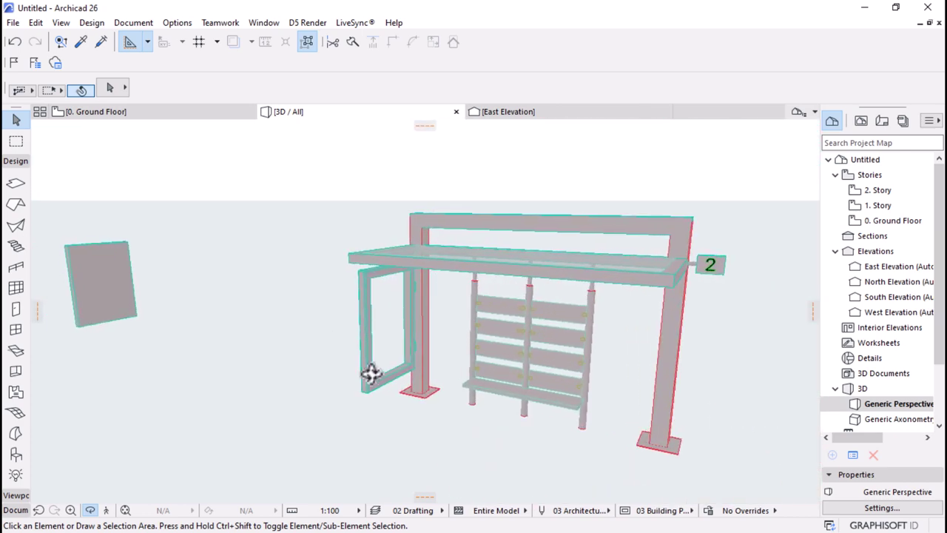
pyautogui.scroll(5, 332, 380)
pyautogui.keyDown('shift'); pyautogui.moveTo(446, 382); pyautogui.dragTo(449, 361, button='middle'); pyautogui.keyUp('shift')
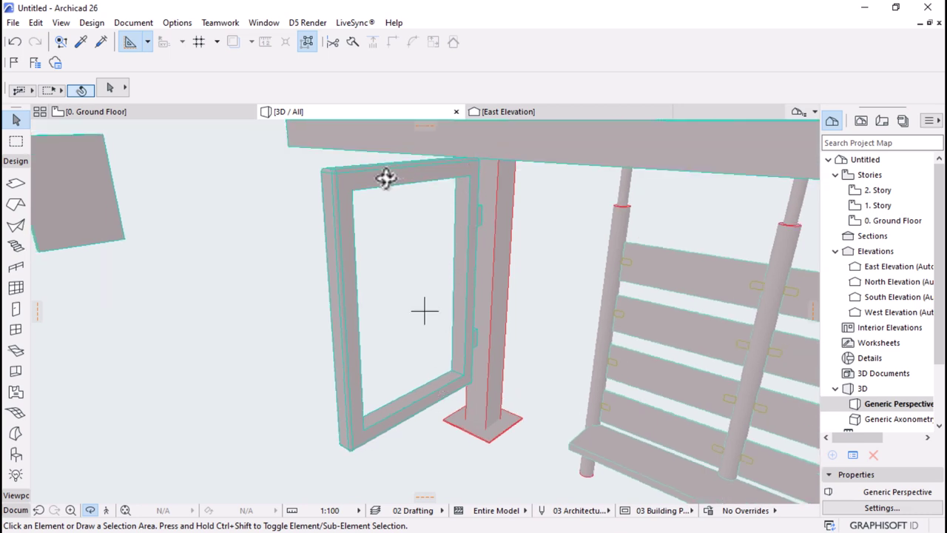
pyautogui.keyDown('shift'); pyautogui.moveTo(368, 235); pyautogui.dragTo(393, 217, button='middle'); pyautogui.keyUp('shift')
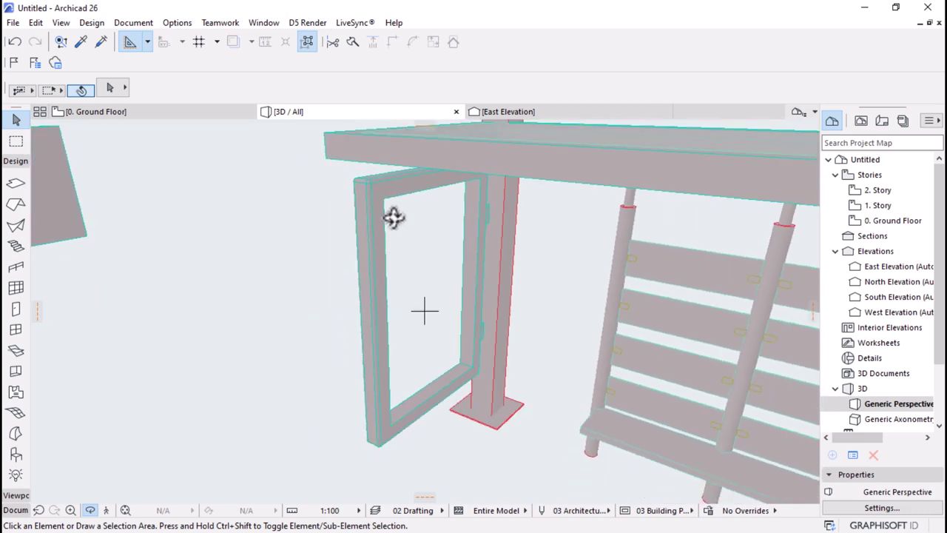
pyautogui.click(178, 109)
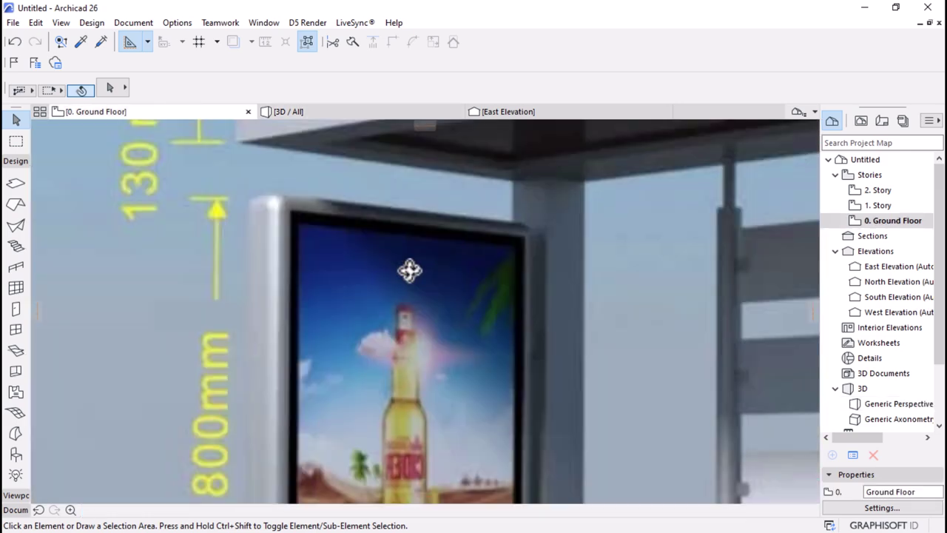
pyautogui.scroll(2, 418, 254)
pyautogui.scroll(-3, 392, 434)
pyautogui.scroll(2, 385, 423)
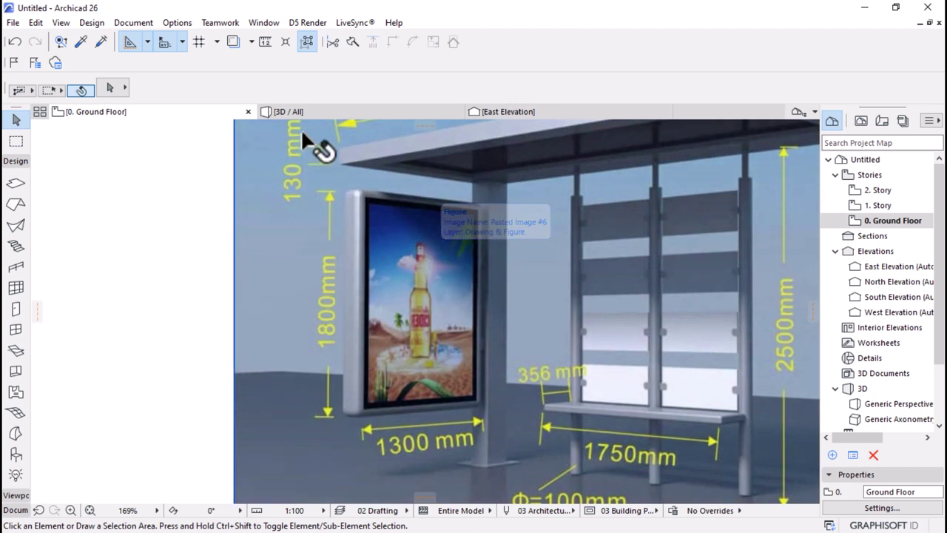
# - Draw a rectangular morph over the advertising frame's inner opening in the East Elevation, from corner to opposite corner
pyautogui.click(488, 113)
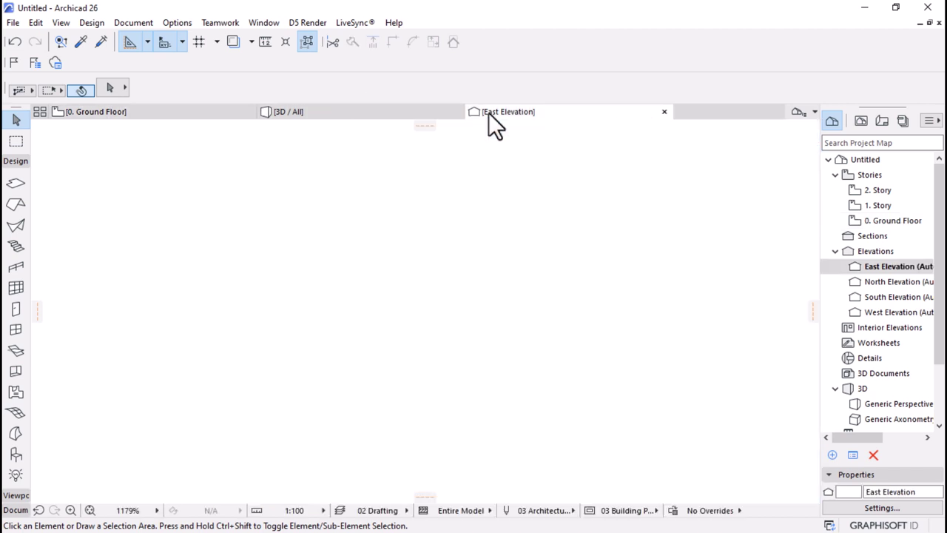
pyautogui.scroll(-4, 465, 205)
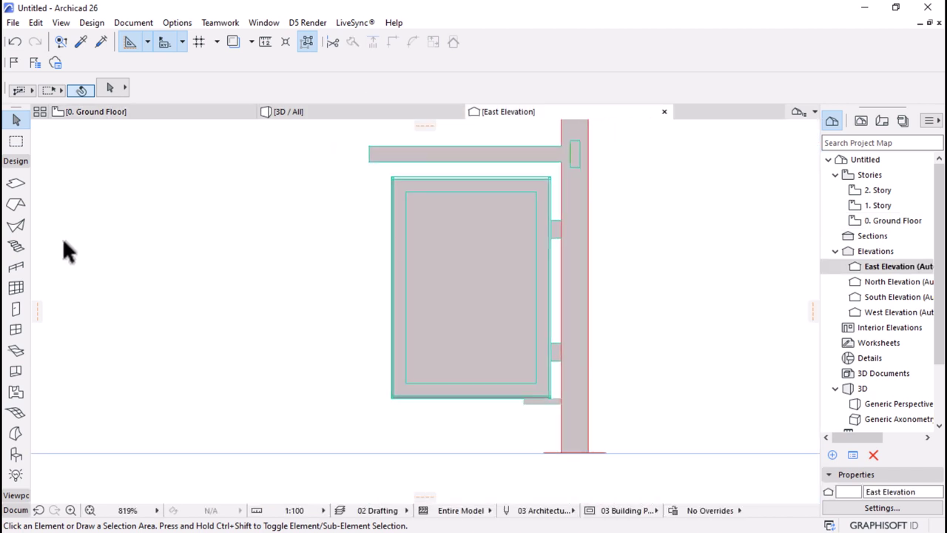
pyautogui.click(15, 433)
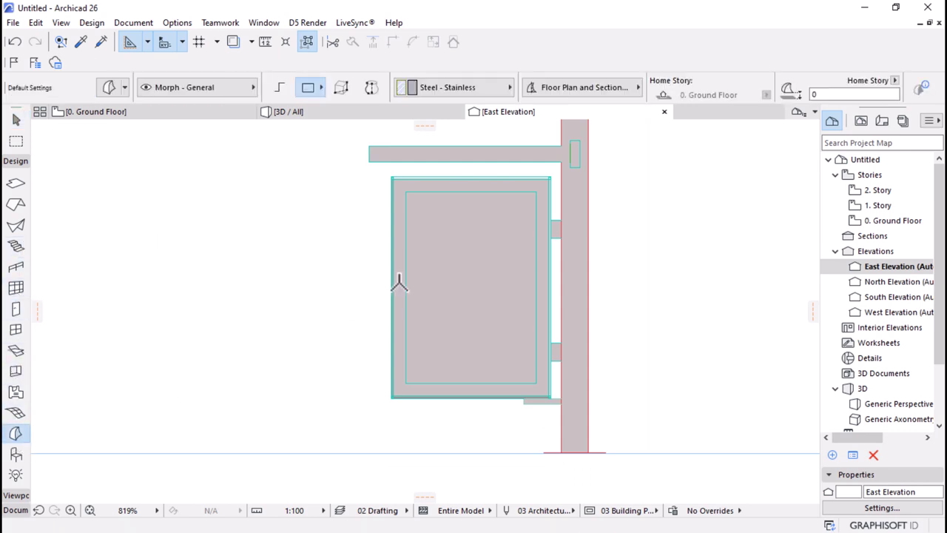
pyautogui.click(405, 192)
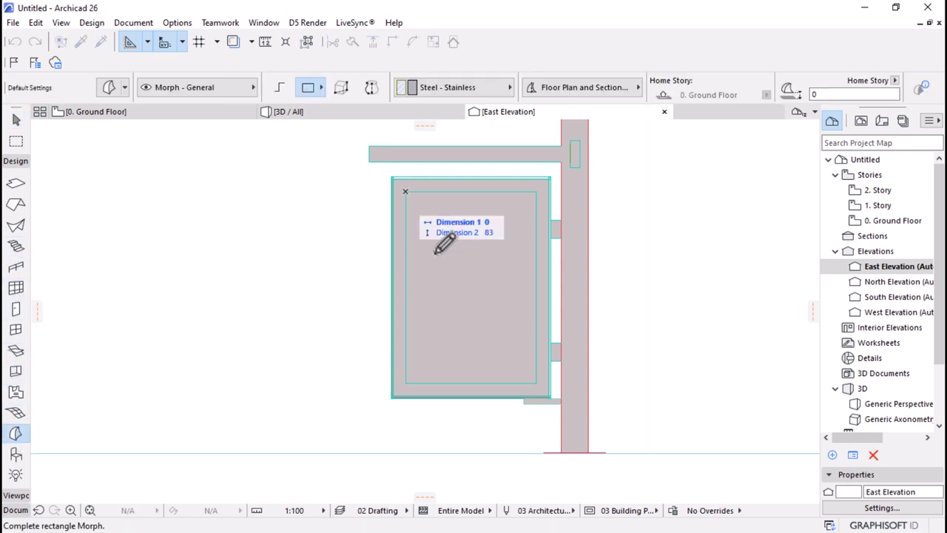
pyautogui.click(536, 383)
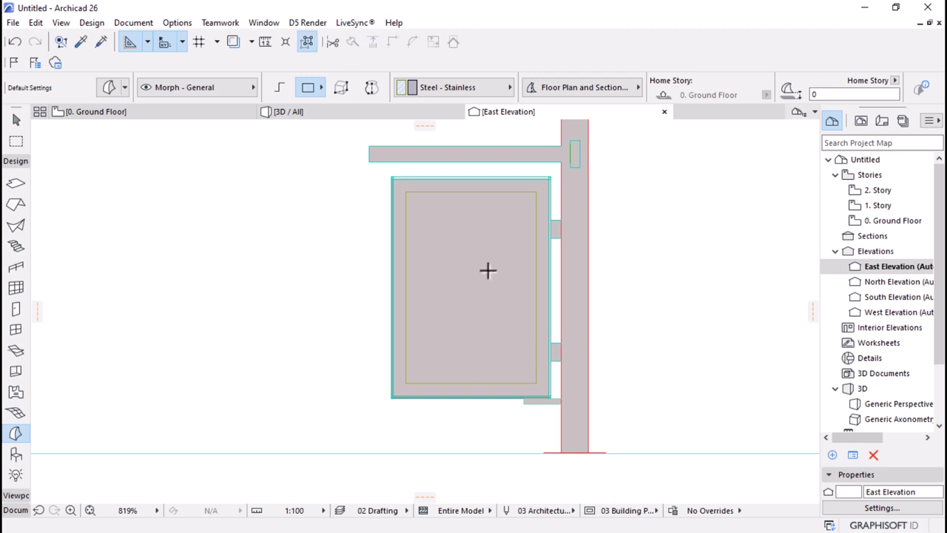
pyautogui.press('Escape')
# - Offset a copy of the new rectangular morph's outline inward by 45 to form a border around the display face
pyautogui.click(506, 194)
pyautogui.scroll(2, 505, 193)
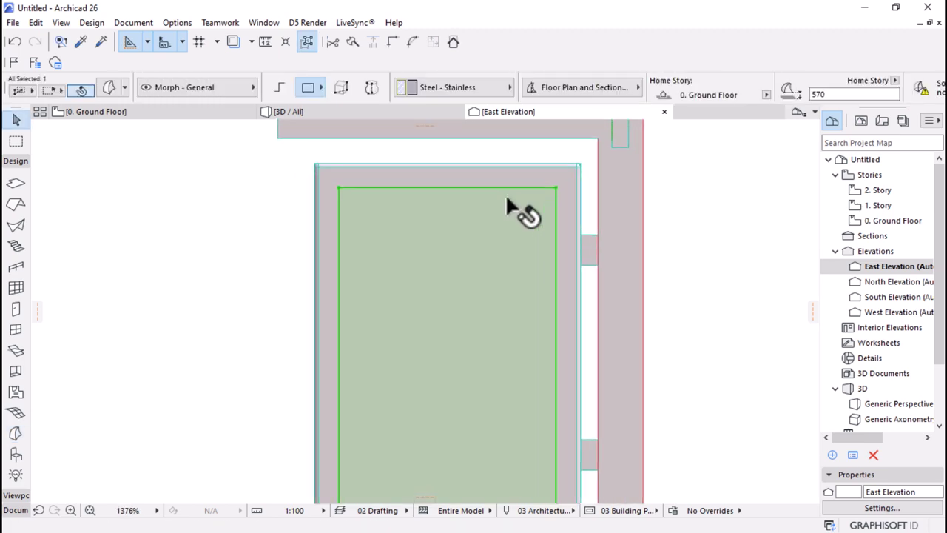
pyautogui.click(558, 185)
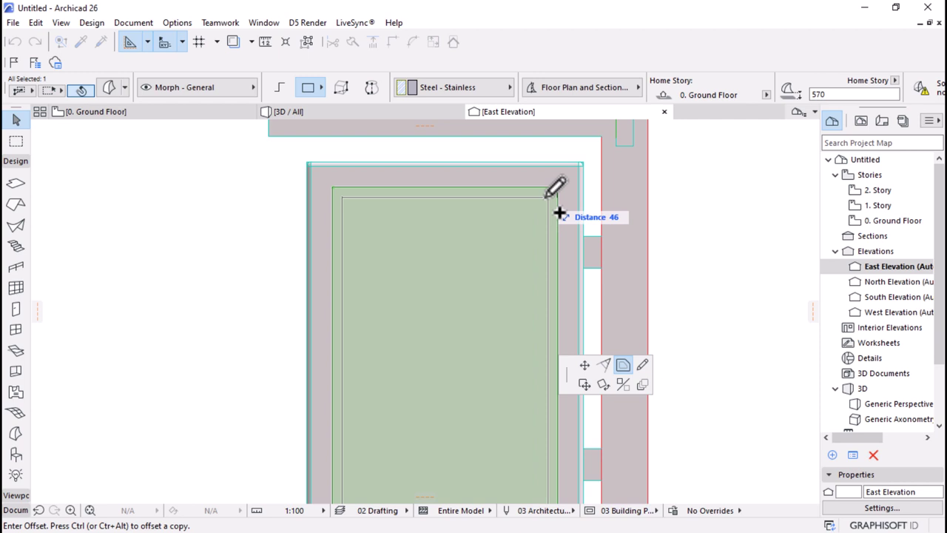
pyautogui.write('45')
pyautogui.press('Return')
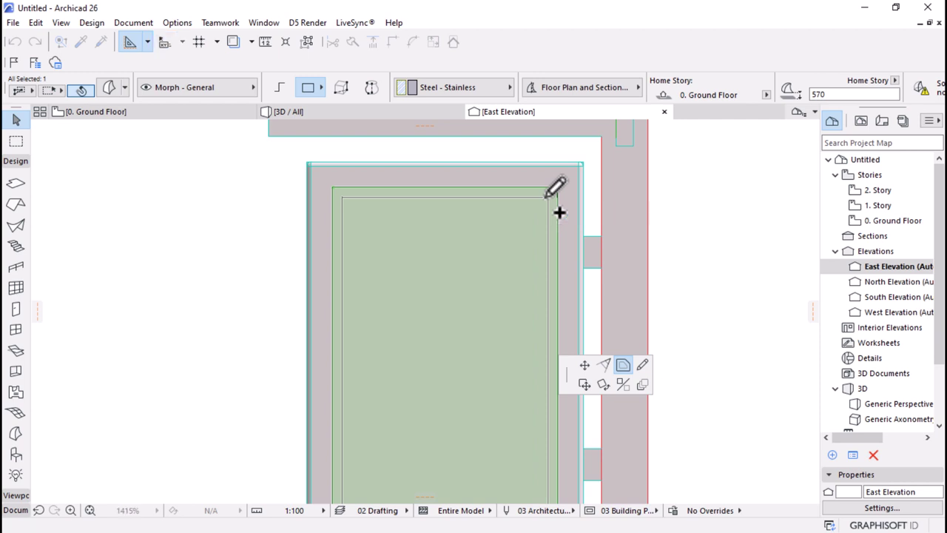
pyautogui.scroll(-3, 456, 198)
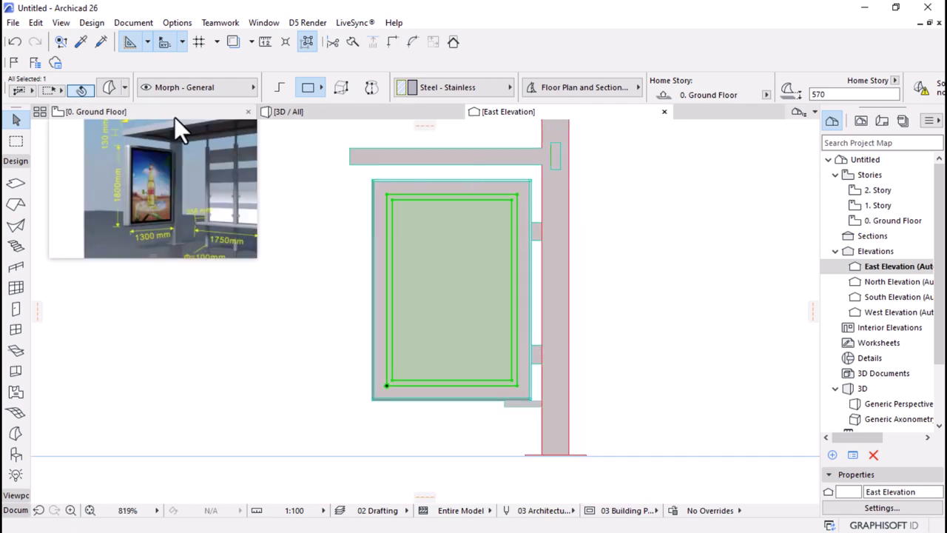
# - Switch to the ground floor plan with the shelter and the elevation markers in view
pyautogui.click(174, 117)
pyautogui.scroll(-6, 392, 229)
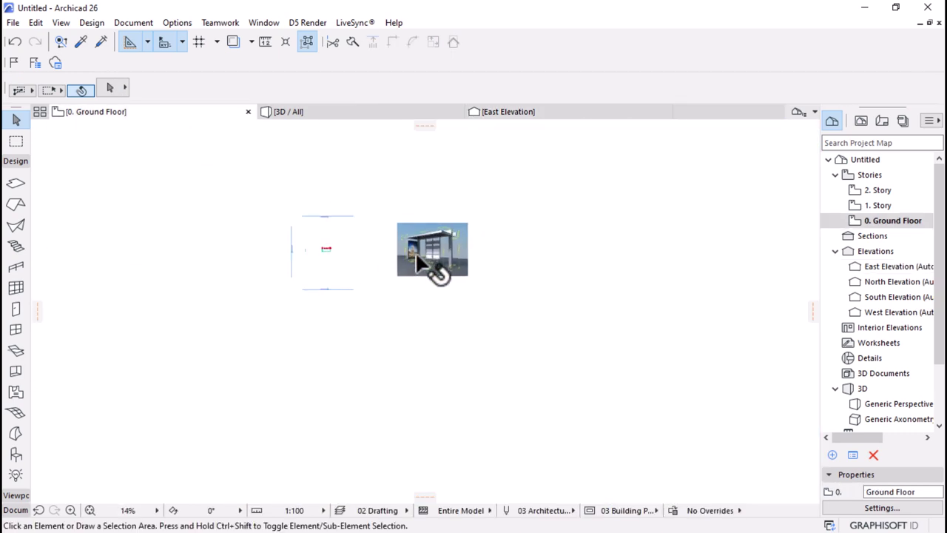
pyautogui.scroll(2, 364, 249)
pyautogui.scroll(4, 351, 246)
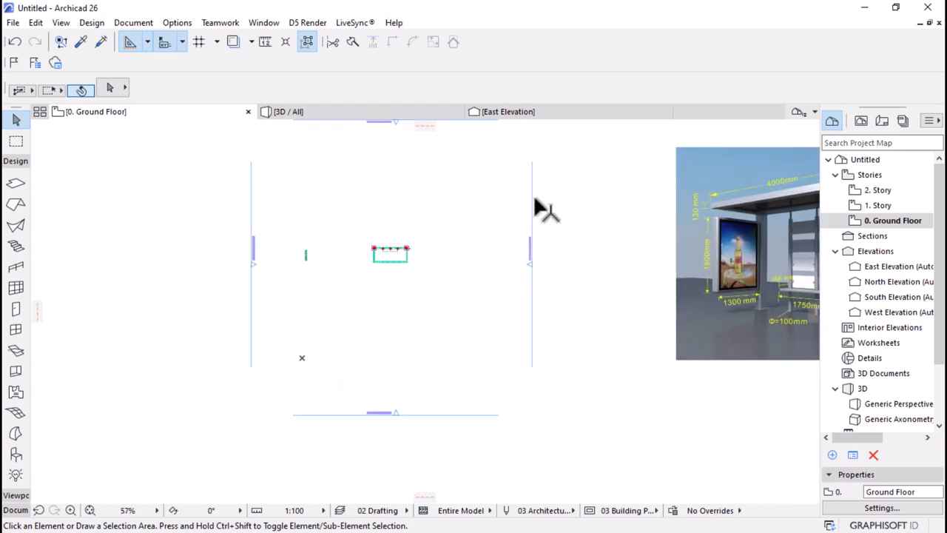
pyautogui.click(532, 230)
pyautogui.hotkey('ctrl', 'd')
pyautogui.click(462, 242)
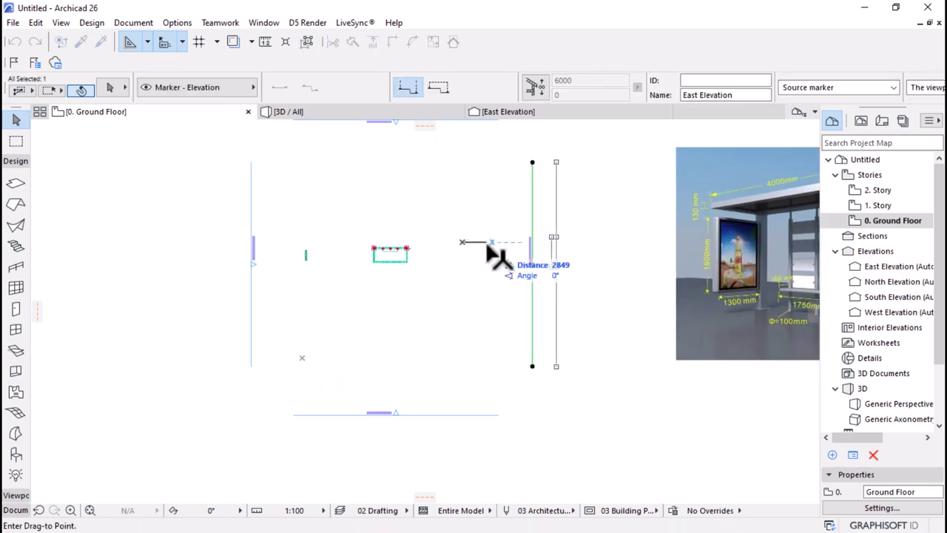
pyautogui.scroll(5, 487, 248)
pyautogui.press('Escape')
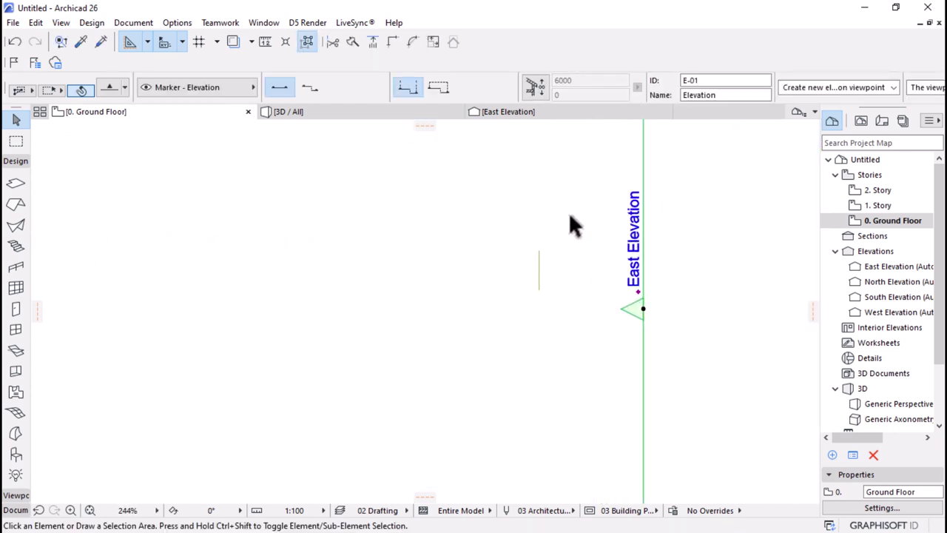
# - Move the display morph in plan from near the East Elevation line onto the inner corner of the advertising frame's east face
pyautogui.click(569, 206)
pyautogui.click(504, 318)
pyautogui.scroll(-5, 622, 289)
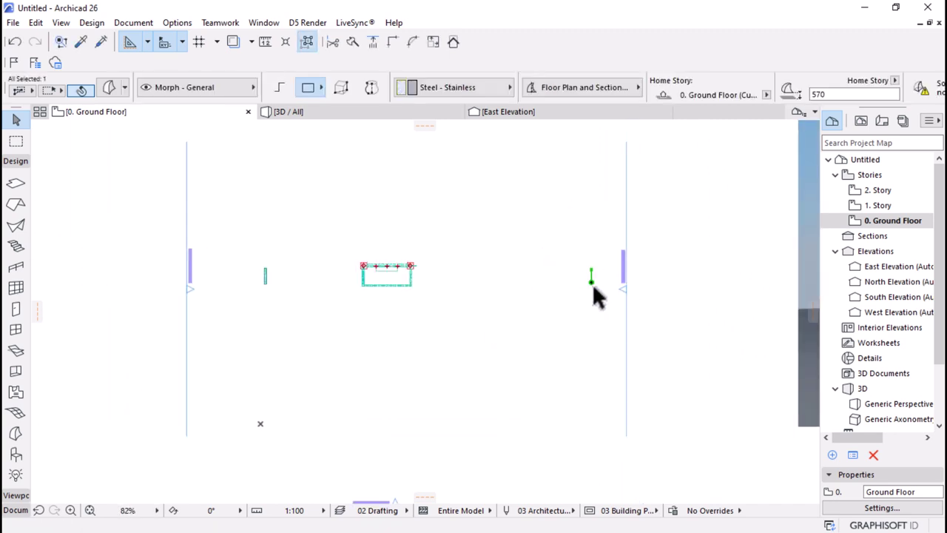
pyautogui.hotkey('ctrl', 'd')
pyautogui.click(592, 279)
pyautogui.scroll(6, 363, 288)
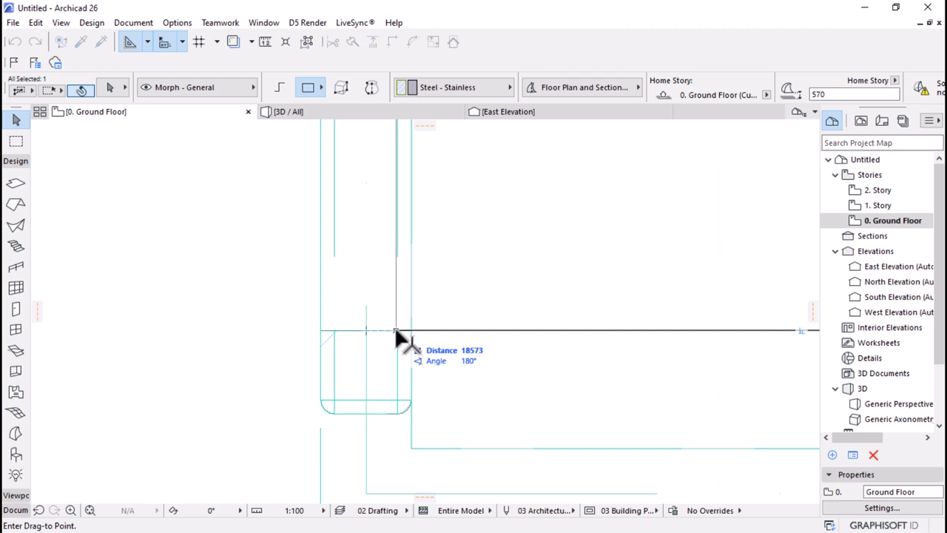
pyautogui.scroll(3, 394, 330)
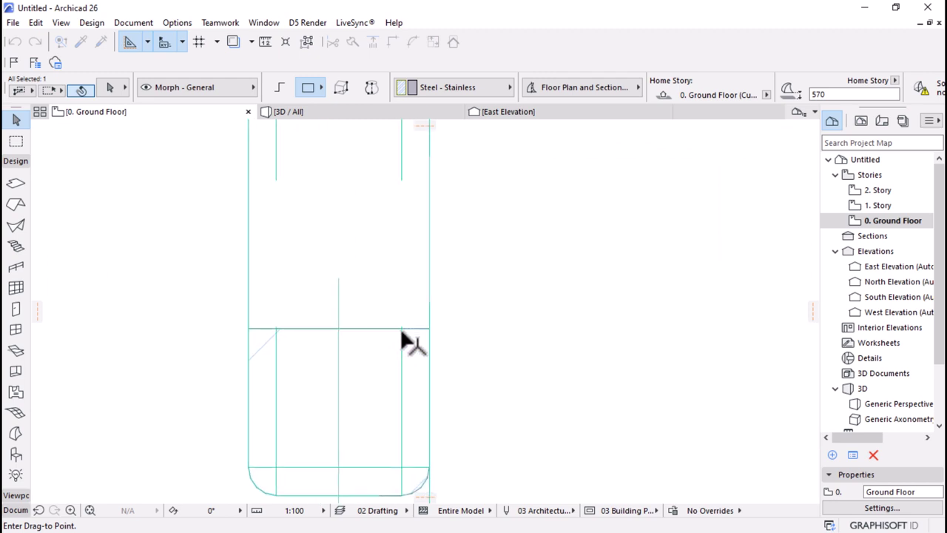
pyautogui.scroll(5, 402, 329)
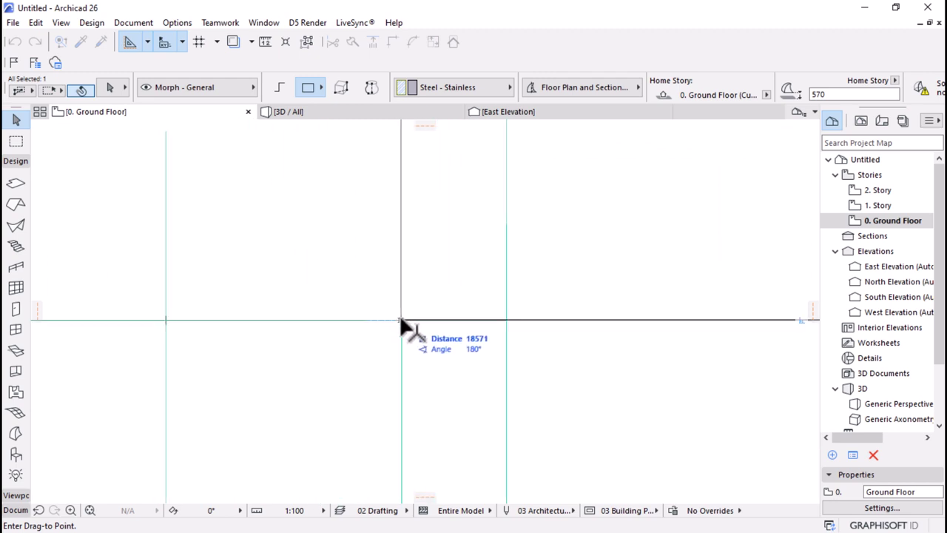
pyautogui.click(506, 322)
pyautogui.scroll(-10, 254, 286)
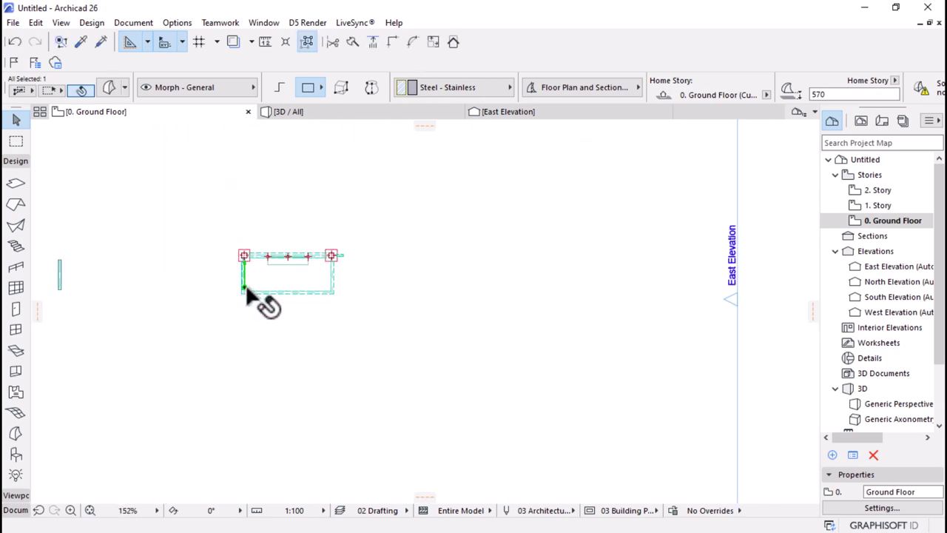
# - Compare the display with the reference image and move the display morph 10 inward from the frame's east face
pyautogui.scroll(-5, 254, 291)
pyautogui.scroll(10, 508, 343)
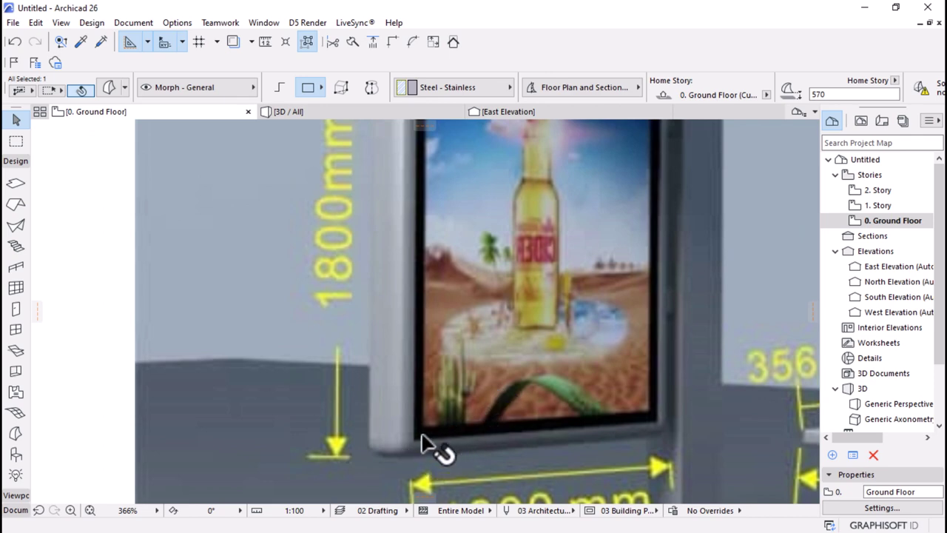
pyautogui.scroll(-5, 474, 310)
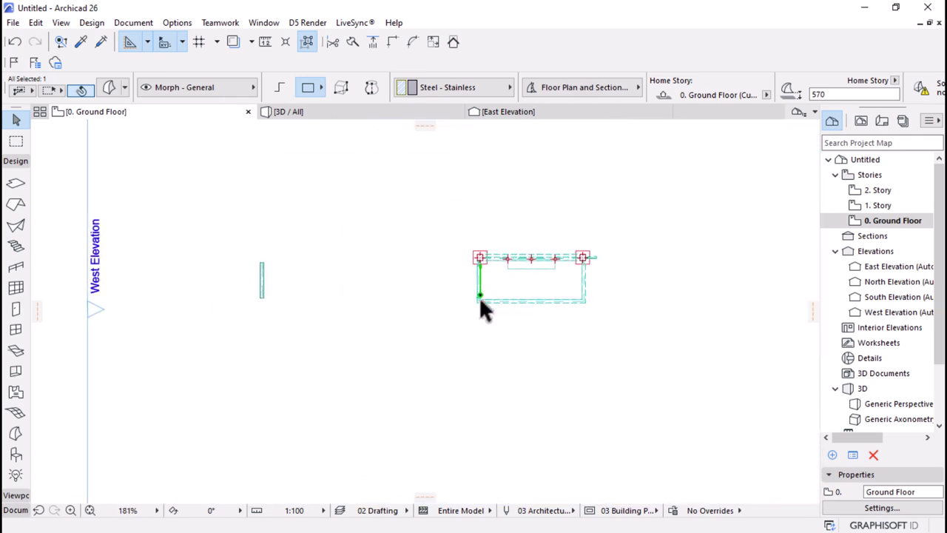
pyautogui.scroll(15, 480, 298)
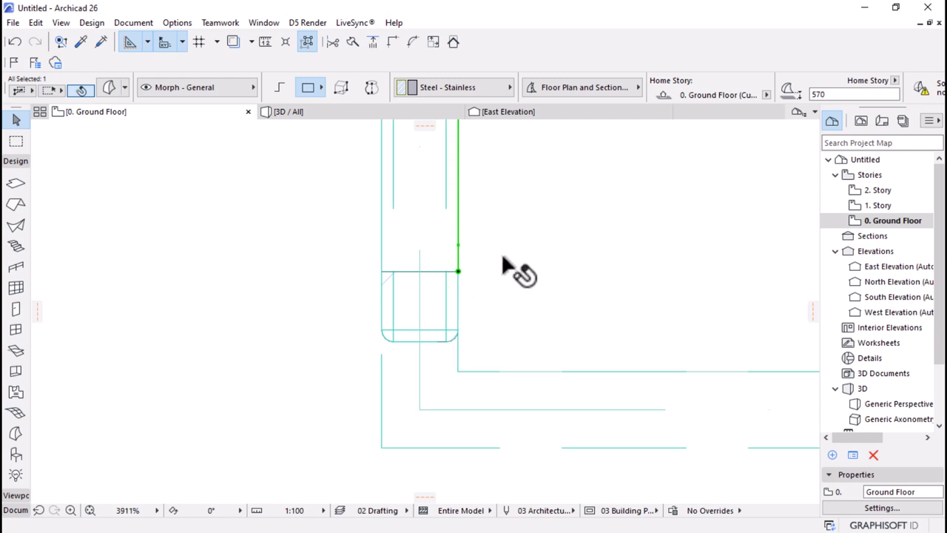
pyautogui.hotkey('ctrl', 'd')
pyautogui.click(458, 271)
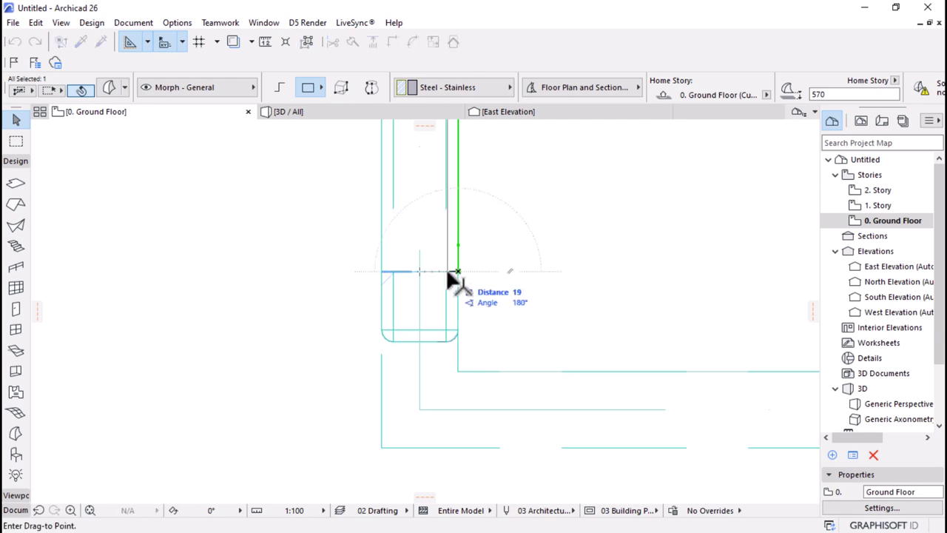
pyautogui.write('10')
pyautogui.press('Return')
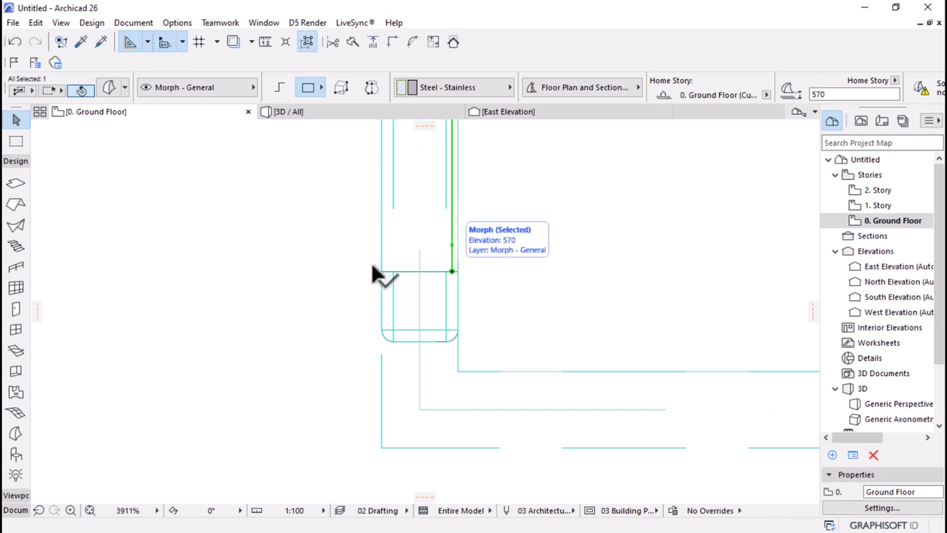
# - Open the 3D view and select the inset display morph in the advertising frame
pyautogui.click(315, 112)
pyautogui.keyDown('shift'); pyautogui.moveTo(326, 148); pyautogui.dragTo(388, 162, button='middle'); pyautogui.keyUp('shift')
pyautogui.scroll(5, 355, 160)
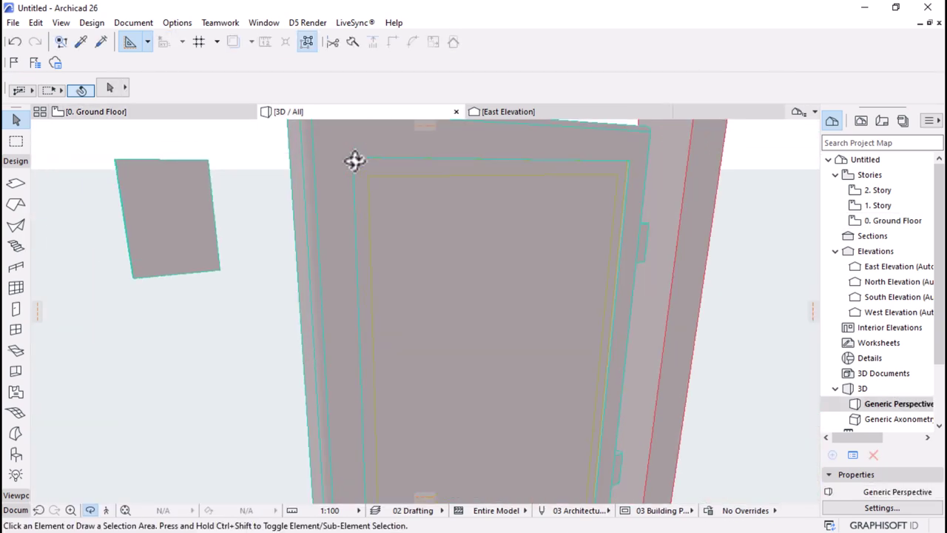
pyautogui.click(364, 175)
pyautogui.scroll(-2, 647, 281)
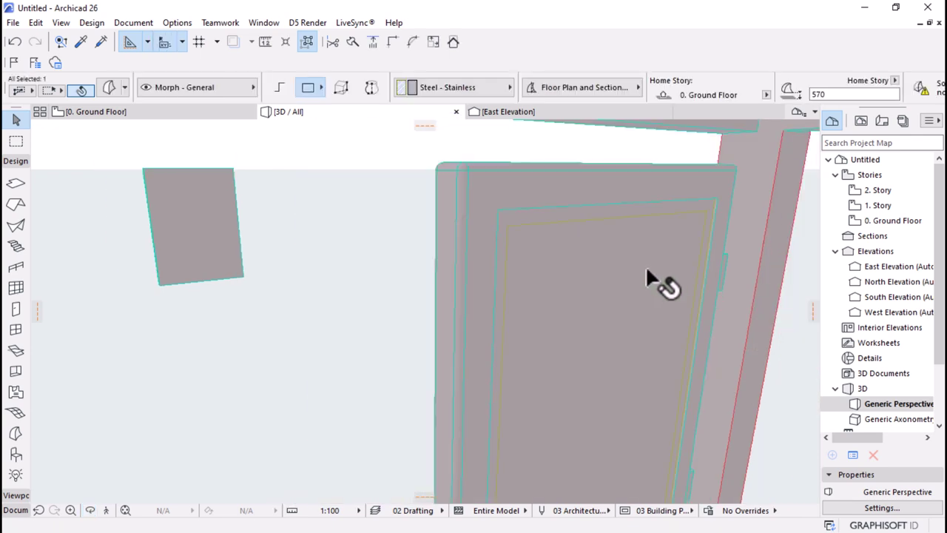
pyautogui.click(507, 219)
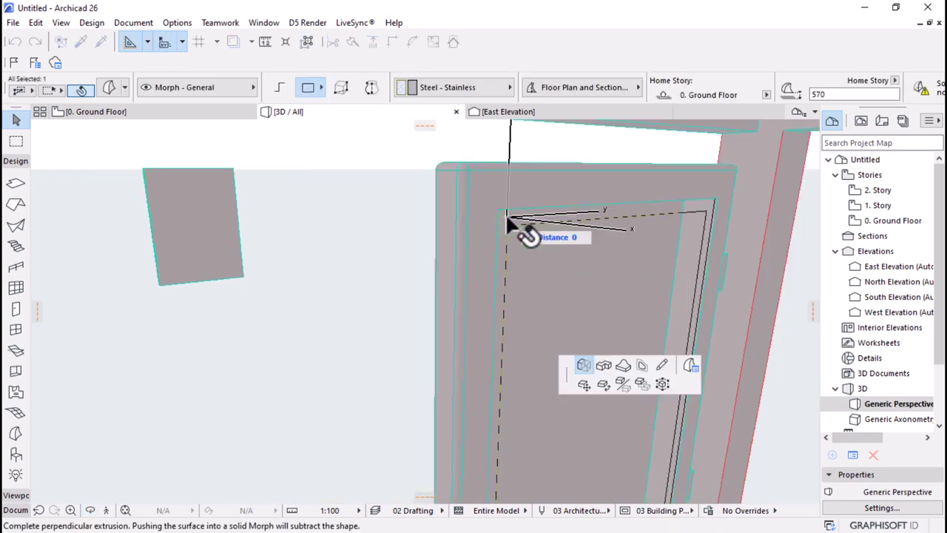
pyautogui.click(454, 205)
pyautogui.keyDown('shift'); pyautogui.moveTo(461, 199); pyautogui.dragTo(497, 203, button='middle'); pyautogui.keyUp('shift')
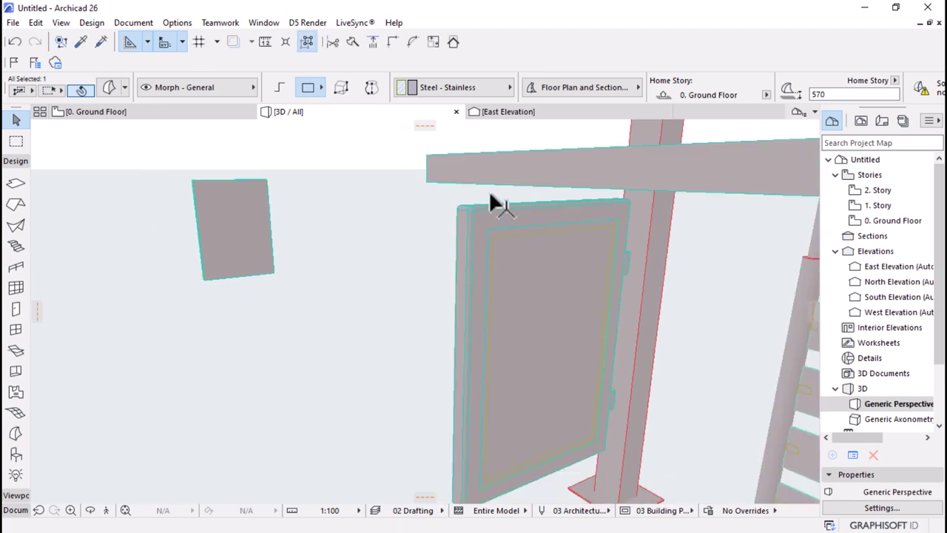
# - Check the cross-section dimensions of the roof beam above the advertising frame without changing them
pyautogui.click(462, 175)
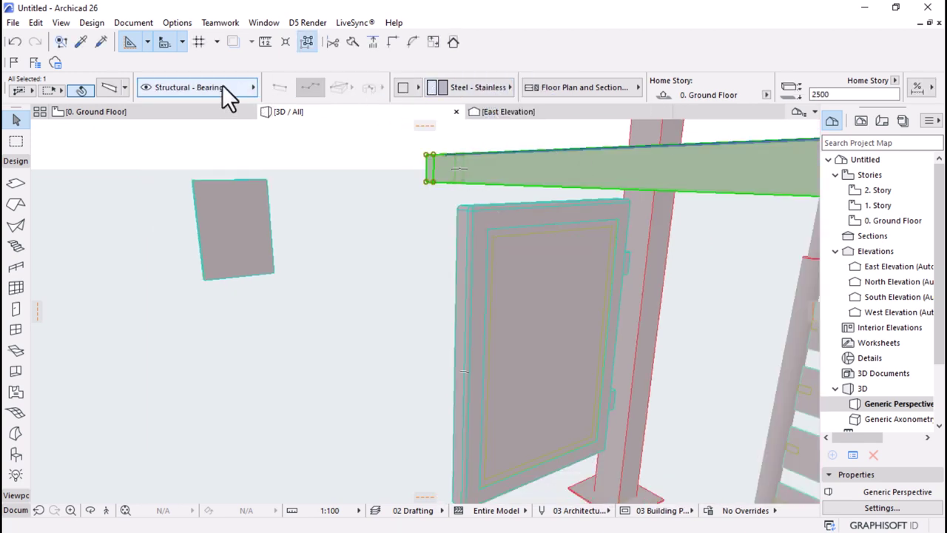
pyautogui.click(105, 90)
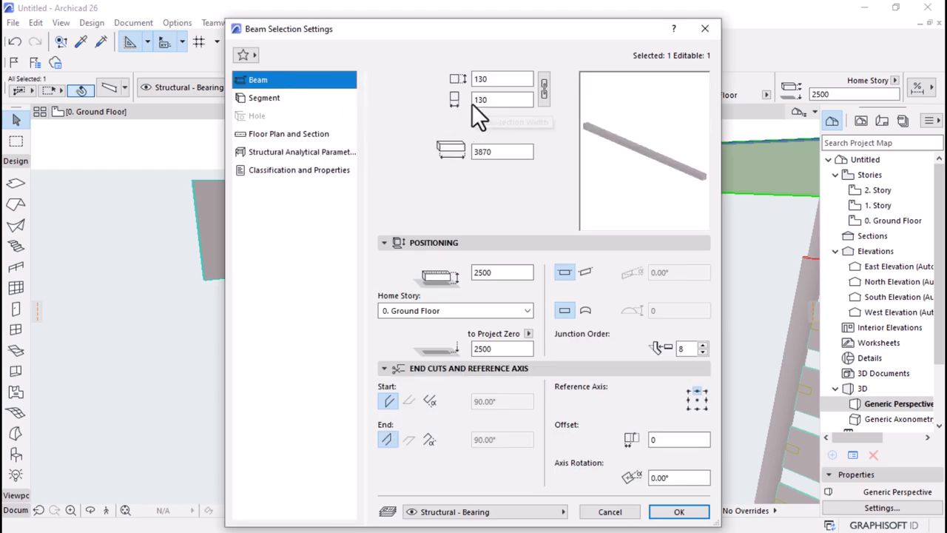
pyautogui.press('Escape')
pyautogui.press('Escape')
# - Try to extrude the display morph's border face by 10, inspect it from several angles, and undo the extrusion
pyautogui.scroll(5, 500, 235)
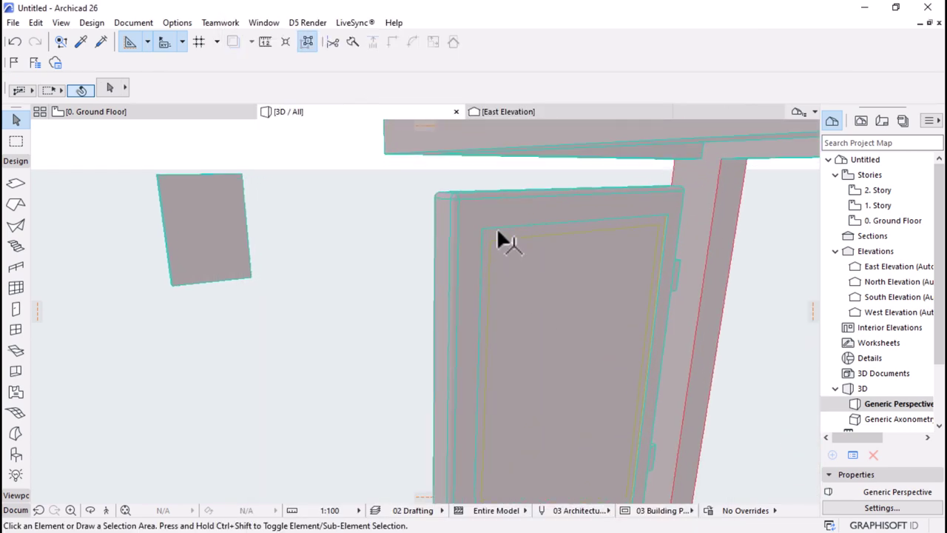
pyautogui.click(495, 234)
pyautogui.click(494, 234)
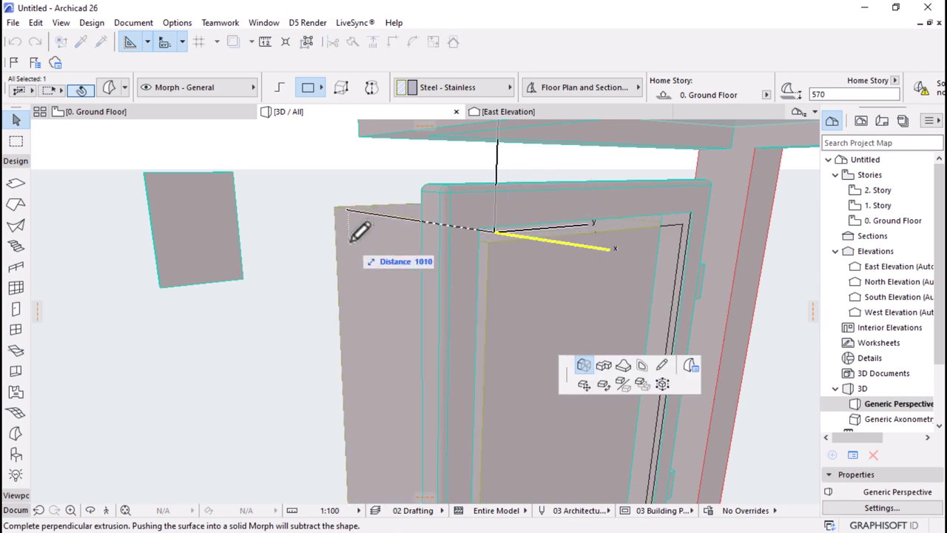
pyautogui.write('10')
pyautogui.press('Return')
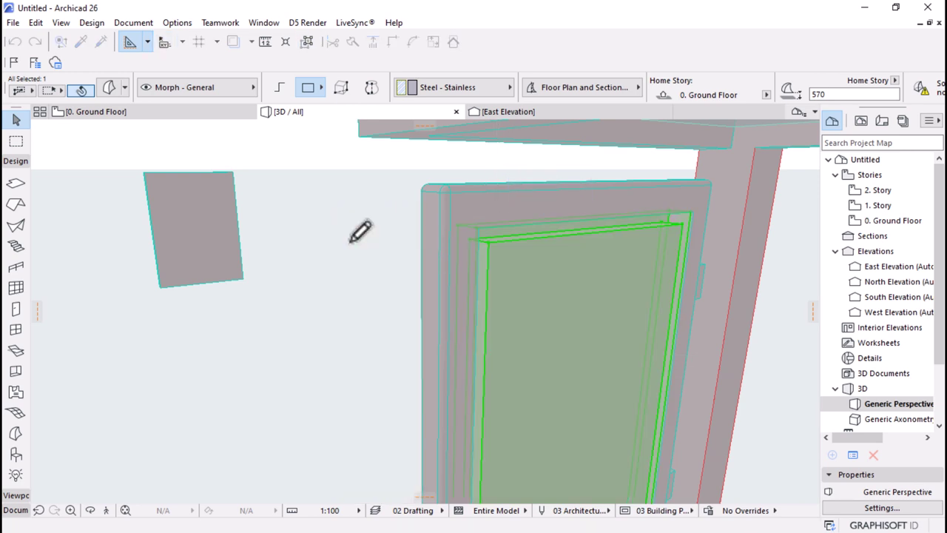
pyautogui.keyDown('shift'); pyautogui.moveTo(464, 233); pyautogui.dragTo(497, 269, button='middle'); pyautogui.keyUp('shift')
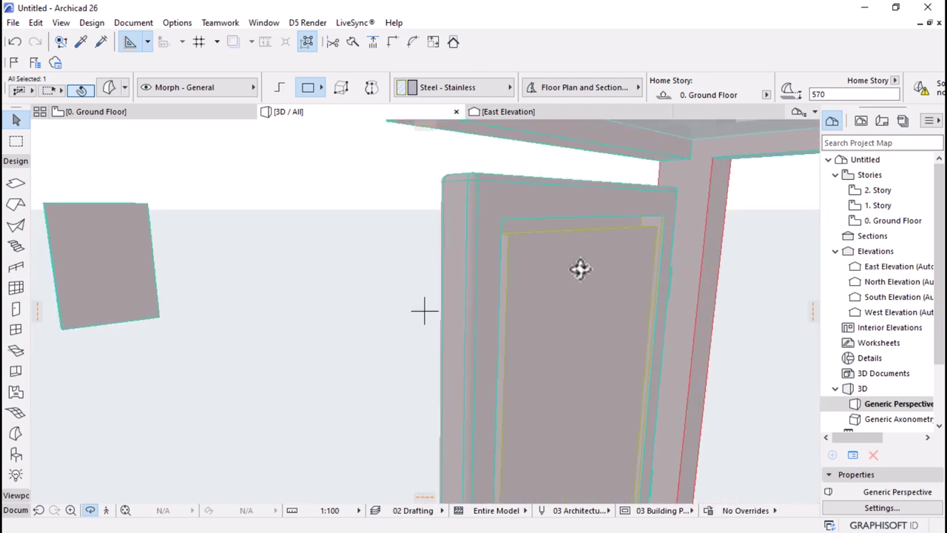
pyautogui.moveTo(580, 269)
pyautogui.keyDown('shift'); pyautogui.mouseDown(button='middle')
pyautogui.moveTo(432, 260)
pyautogui.moveTo(383, 274)
pyautogui.moveTo(412, 287)
pyautogui.moveTo(570, 257)
pyautogui.mouseUp(button='middle'); pyautogui.keyUp('shift')
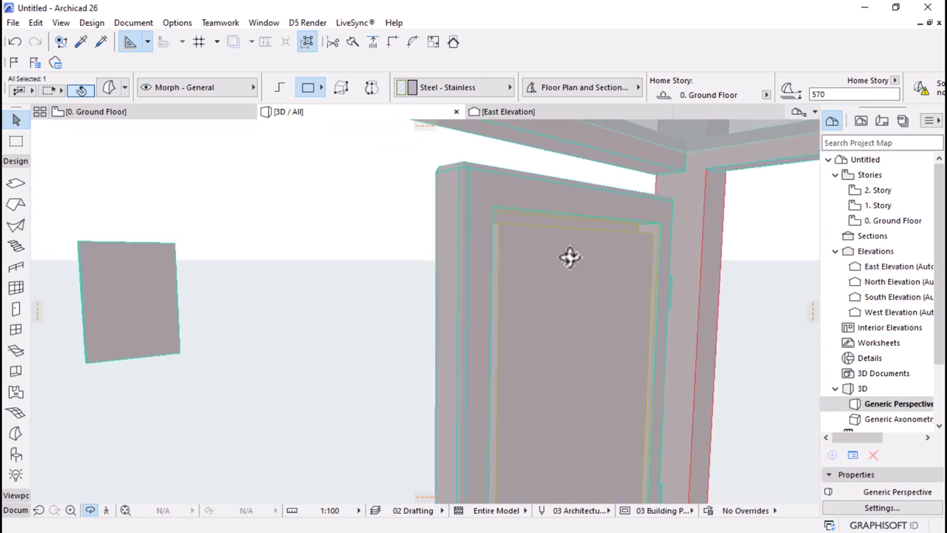
pyautogui.hotkey('ctrl', 'z')
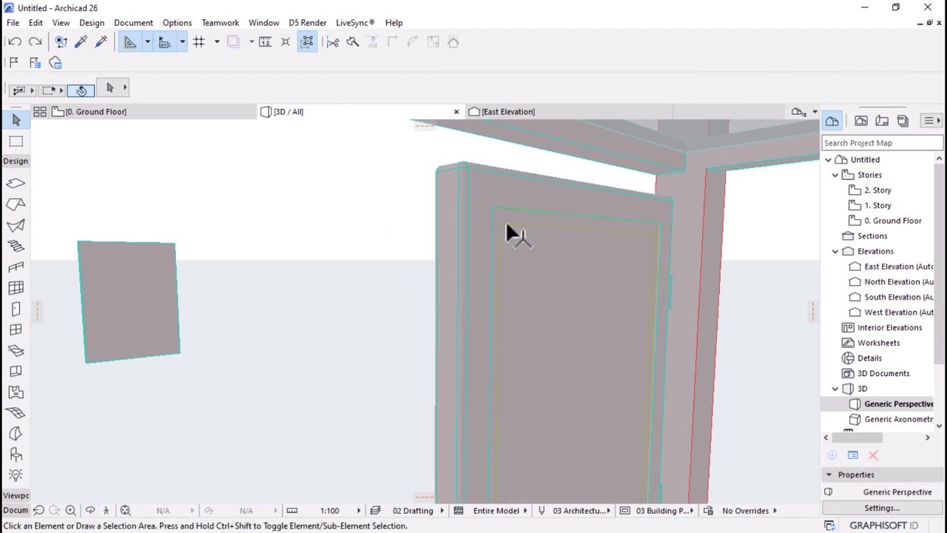
# - Try to extrude the border face of the display morph in the advertising frame perpendicular to its surface
pyautogui.scroll(-3, 399, 259)
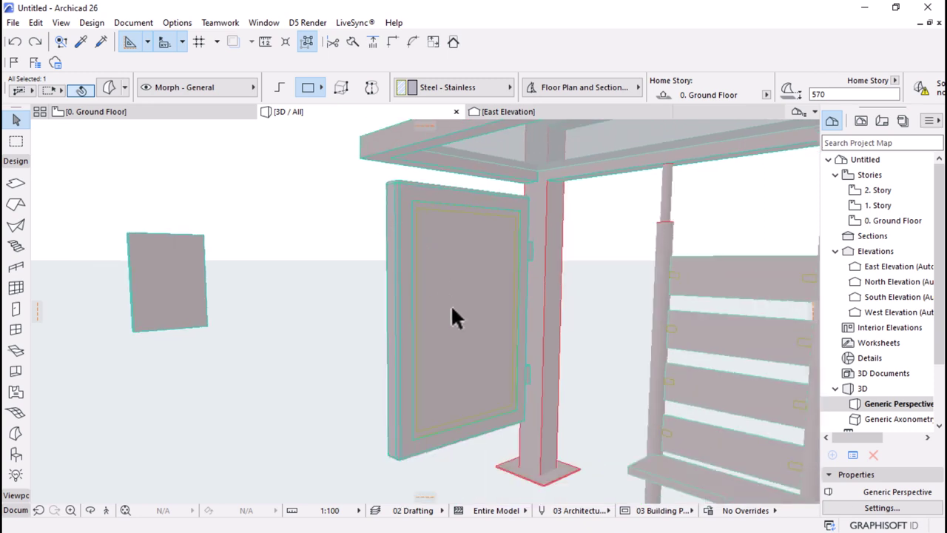
pyautogui.keyDown('shift'); pyautogui.moveTo(452, 317); pyautogui.dragTo(470, 360, button='middle'); pyautogui.keyUp('shift')
pyautogui.keyDown('shift'); pyautogui.moveTo(451, 219); pyautogui.dragTo(457, 188, button='middle'); pyautogui.keyUp('shift')
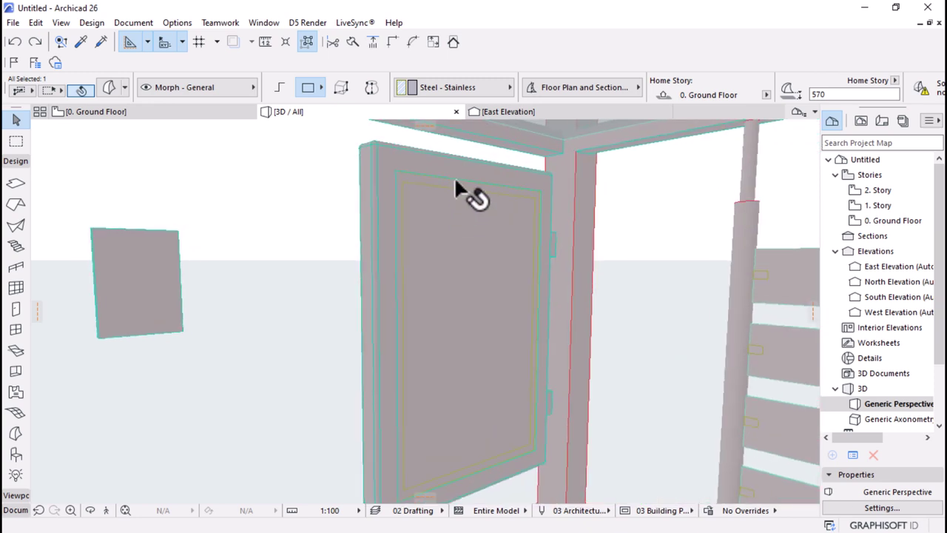
pyautogui.scroll(2, 457, 188)
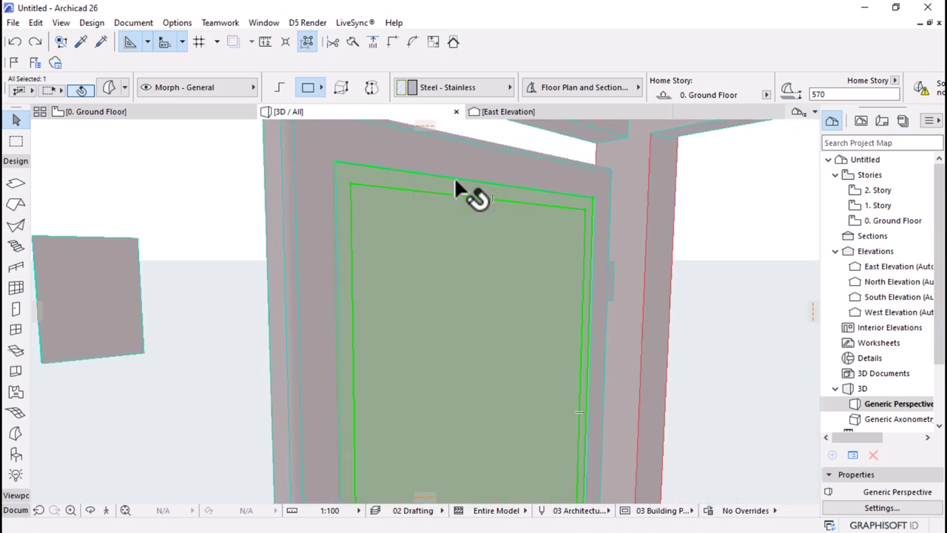
pyautogui.scroll(1, 393, 172)
pyautogui.click(394, 176)
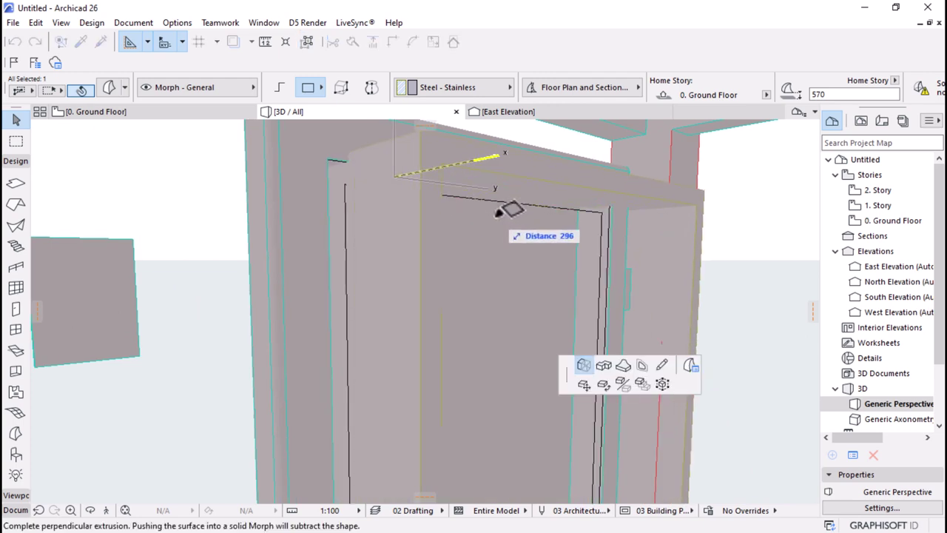
pyautogui.click(457, 203)
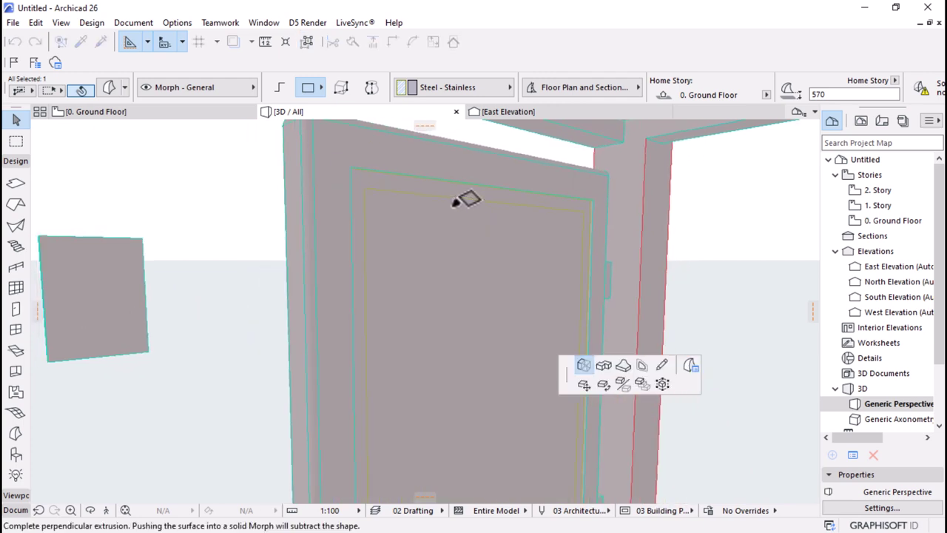
# - Delete the display morph from the advertising frame
pyautogui.scroll(-3, 452, 202)
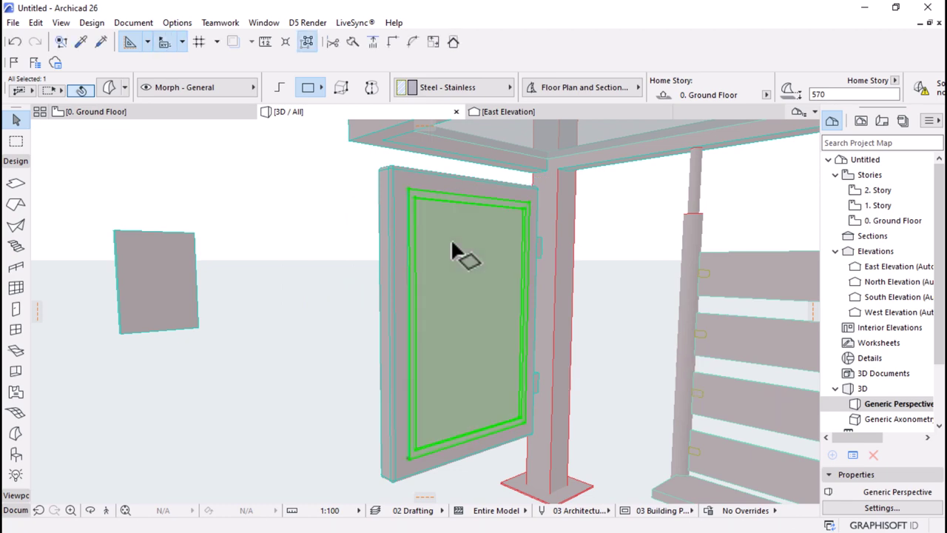
pyautogui.scroll(3, 533, 248)
pyautogui.keyDown('shift'); pyautogui.moveTo(494, 304); pyautogui.dragTo(424, 252, button='middle'); pyautogui.keyUp('shift')
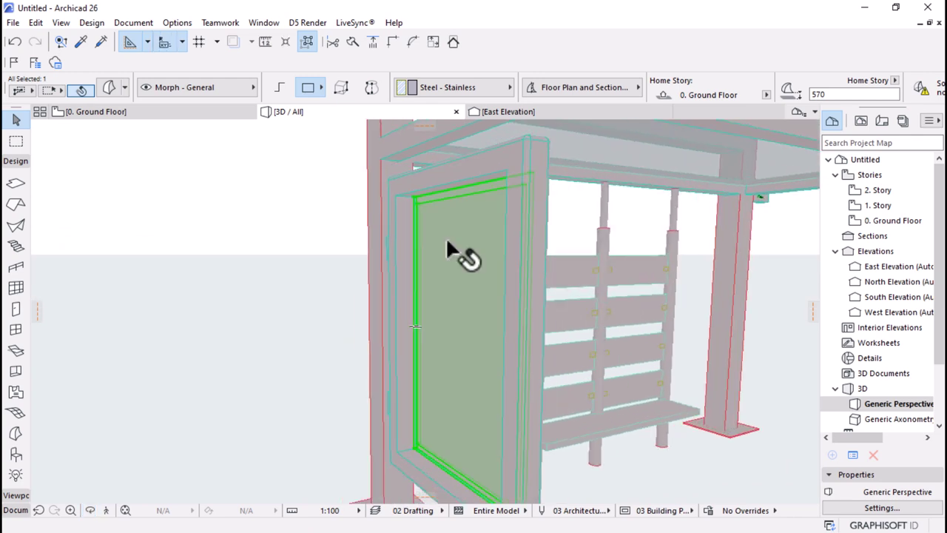
pyautogui.press('Delete')
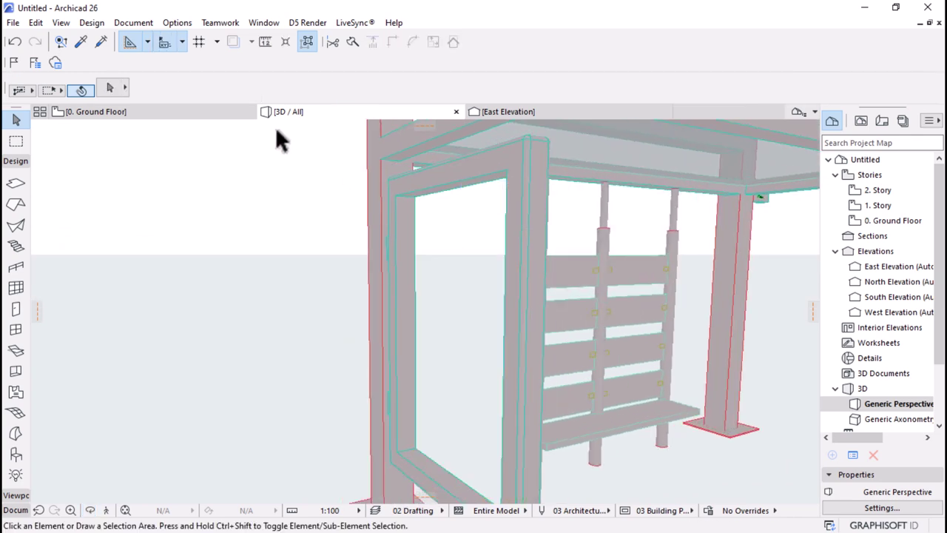
# - In the East Elevation, create a rectangular morph corner to corner over the advertising frame's inner opening
pyautogui.click(611, 111)
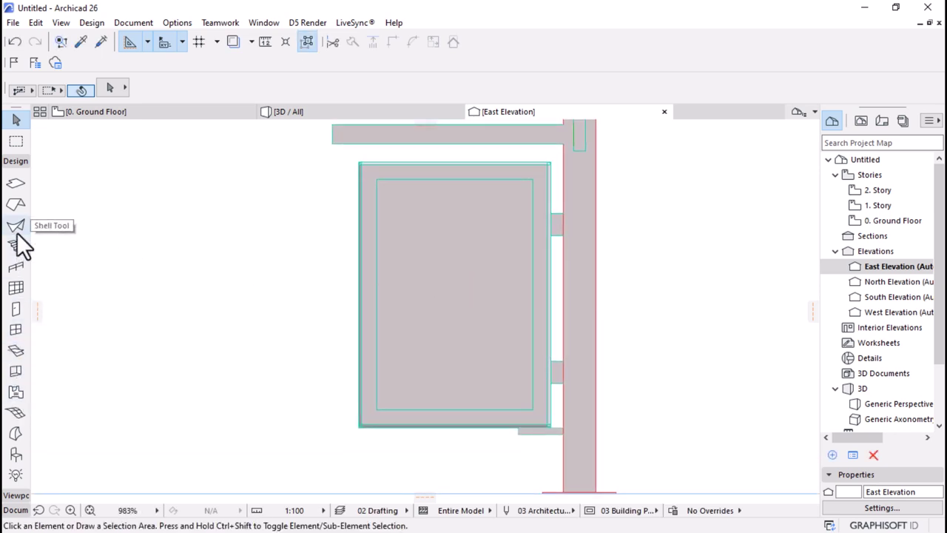
pyautogui.click(15, 433)
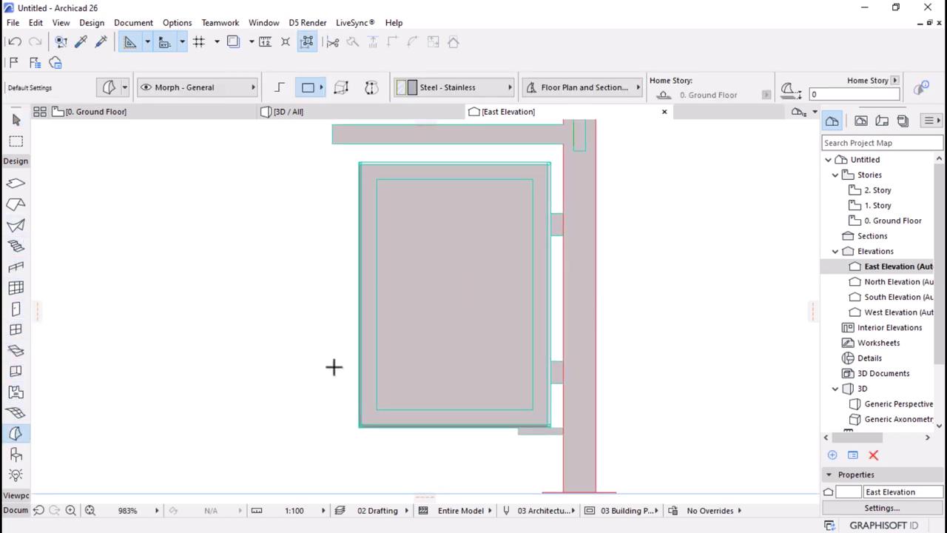
pyautogui.scroll(1, 376, 189)
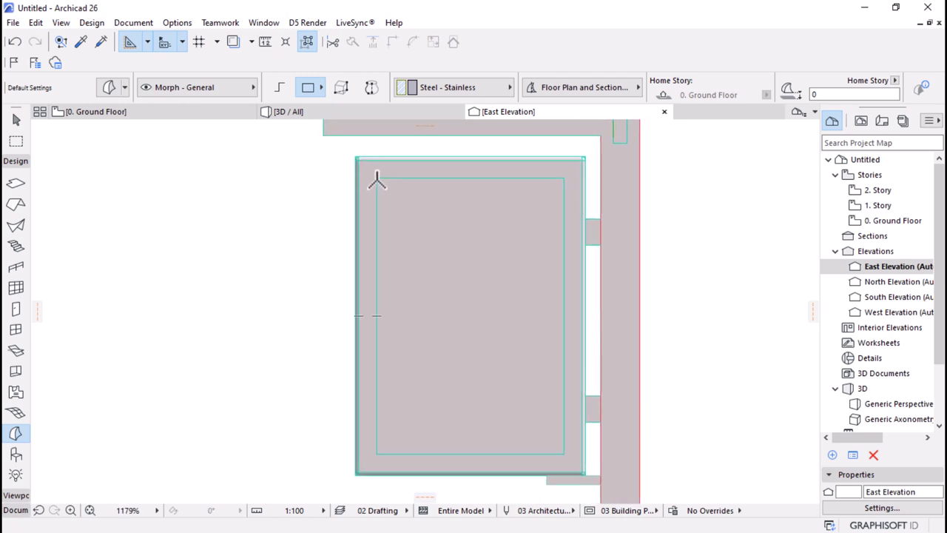
pyautogui.click(376, 178)
pyautogui.scroll(-1, 432, 178)
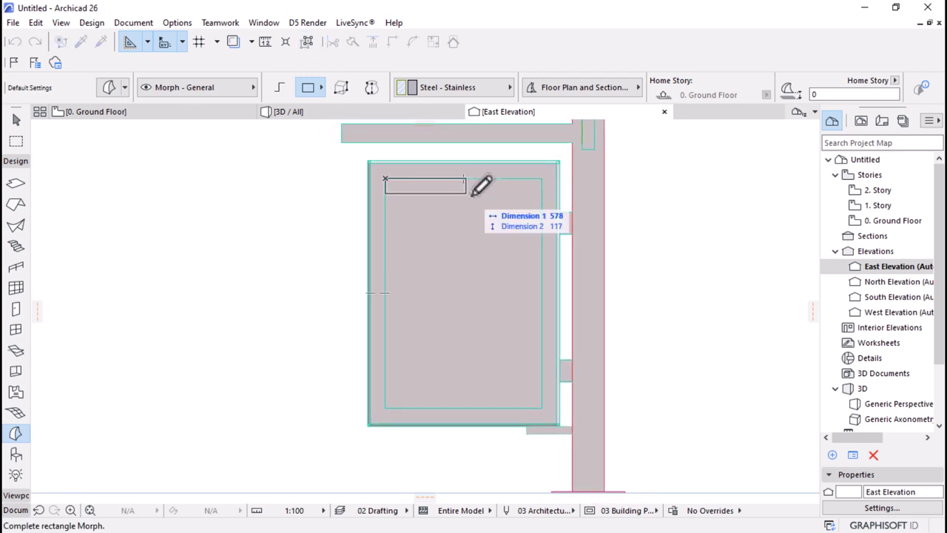
pyautogui.click(543, 407)
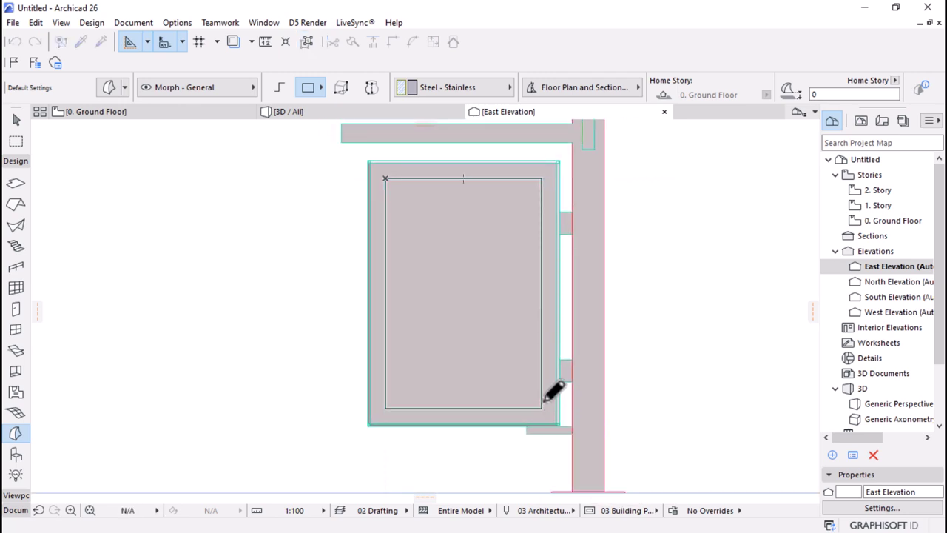
# - Create a second rectangular morph over the same opening and offset its outline 45 inward
pyautogui.click(541, 180)
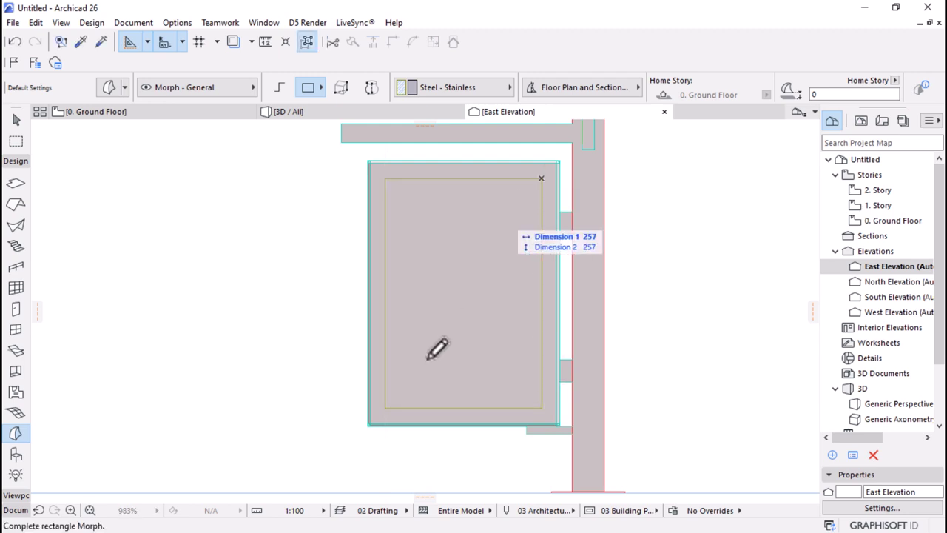
pyautogui.click(385, 408)
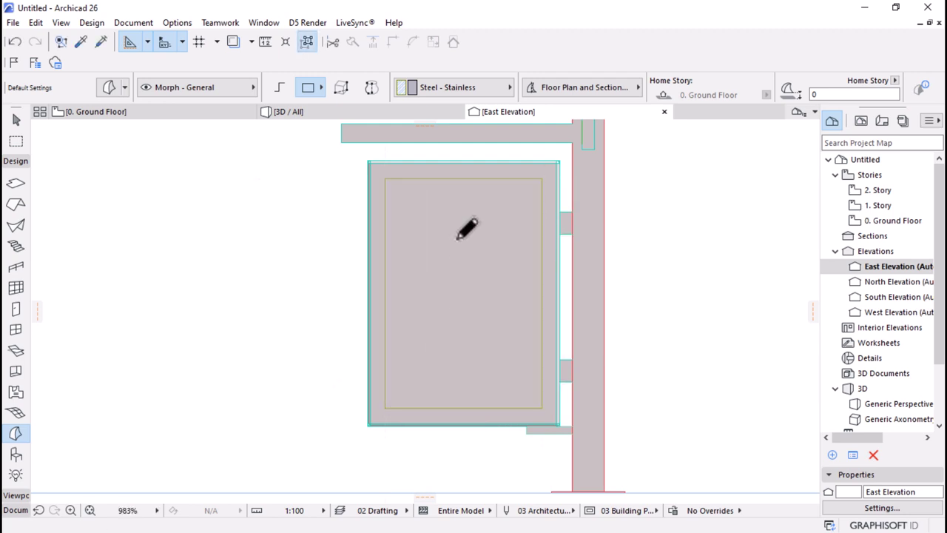
pyautogui.press('Escape')
pyautogui.click(530, 176)
pyautogui.click(541, 178)
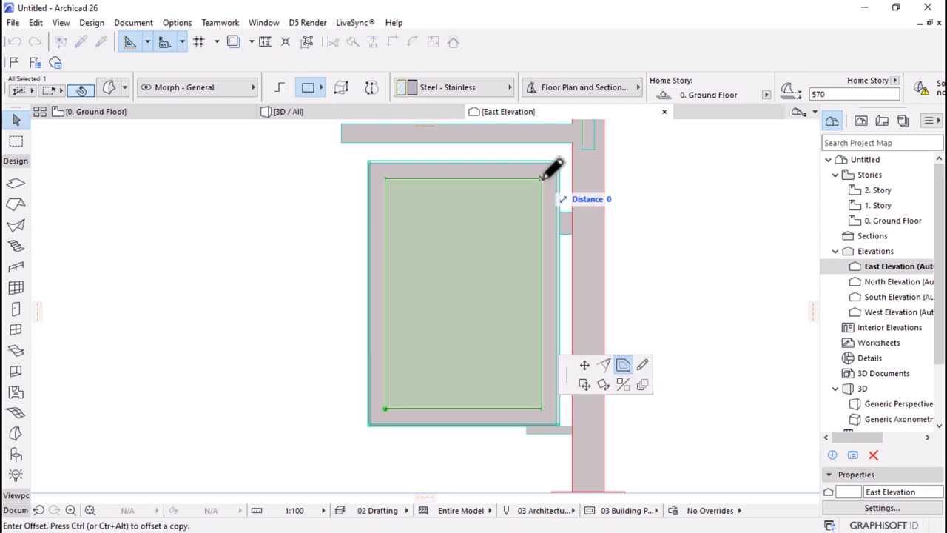
pyautogui.write('4')
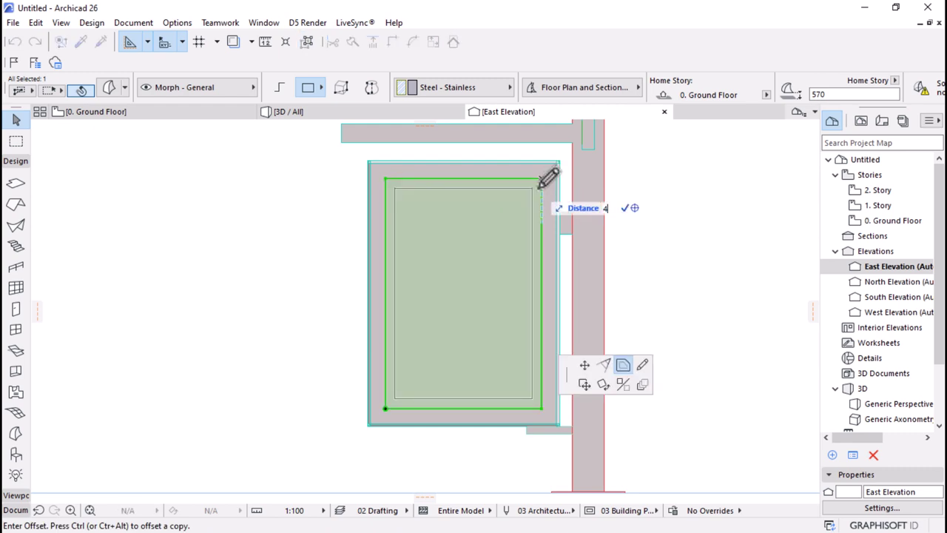
pyautogui.write('0')
pyautogui.press('Return')
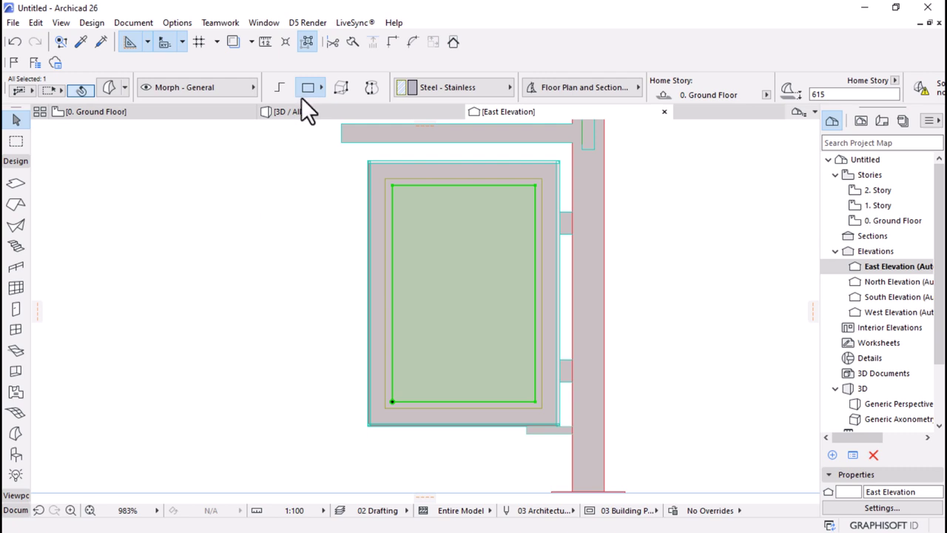
# - On the ground floor plan, move the East Elevation marker further east, clear of the two new morphs
pyautogui.click(163, 127)
pyautogui.click(155, 113)
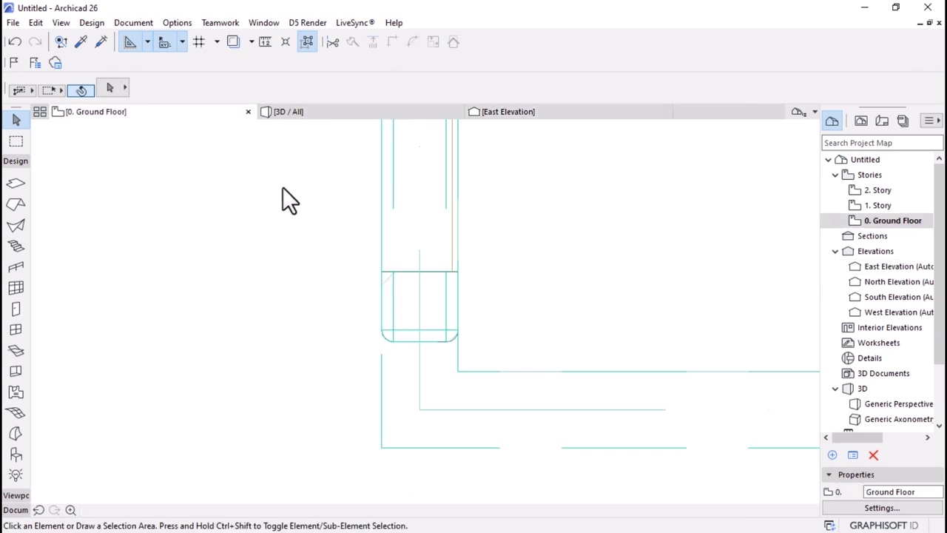
pyautogui.scroll(-8, 274, 244)
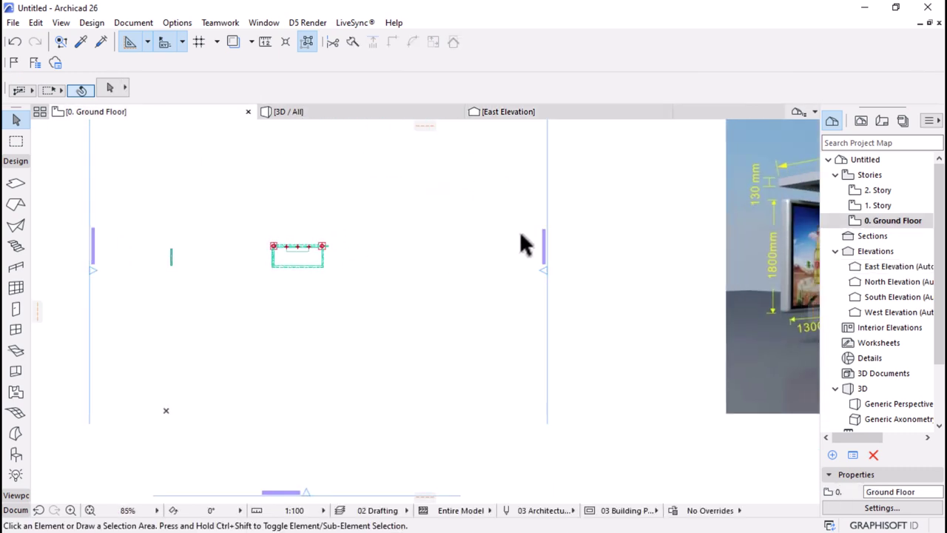
pyautogui.click(550, 229)
pyautogui.click(566, 231)
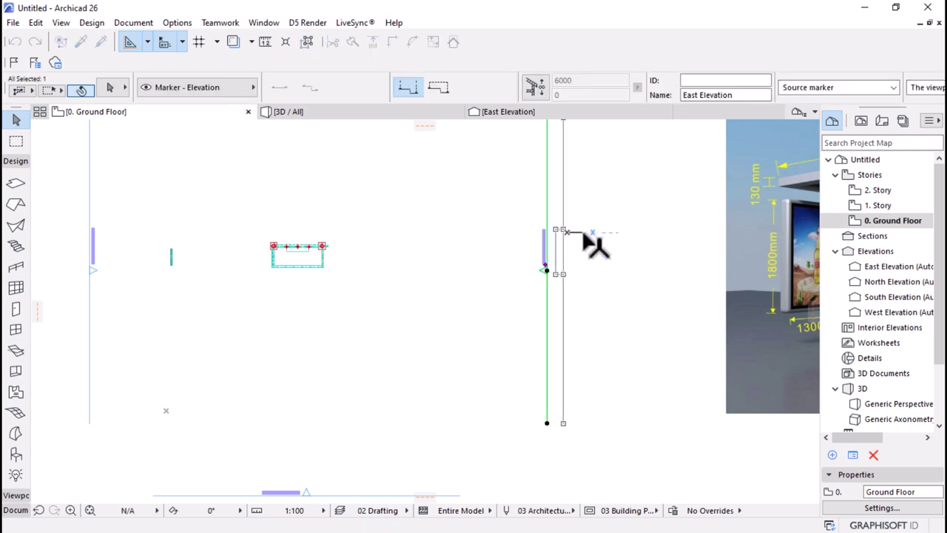
pyautogui.click(585, 232)
pyautogui.scroll(3, 552, 243)
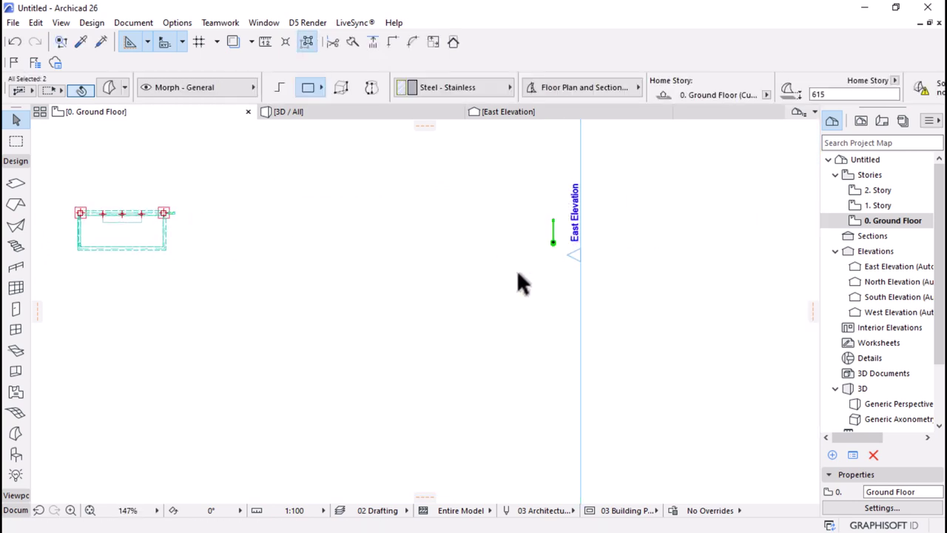
# - Select both new rectangular morphs and move them west into the advertising frame, snapping their end to the frame's inner edge
pyautogui.hotkey('ctrl', 'd')
pyautogui.click(554, 244)
pyautogui.scroll(-3, 555, 248)
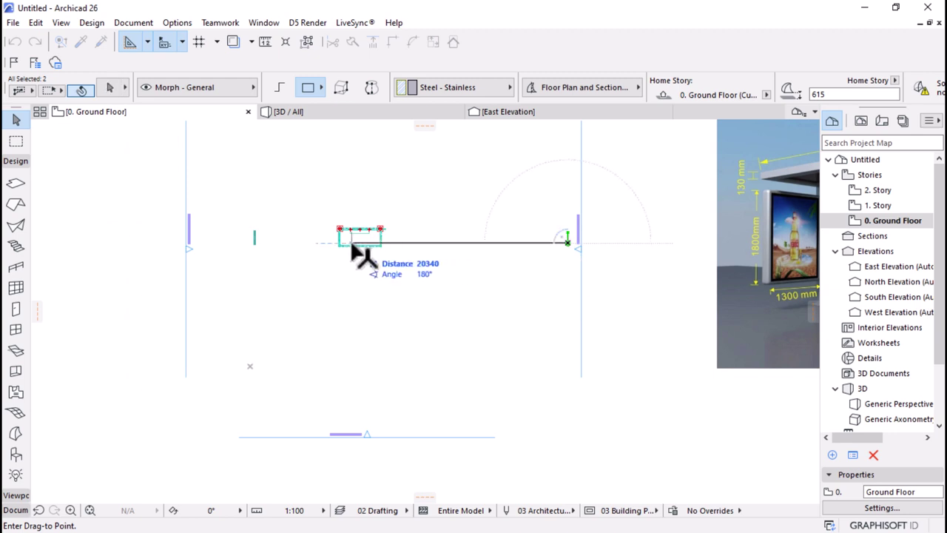
pyautogui.scroll(5, 341, 244)
pyautogui.scroll(3, 286, 243)
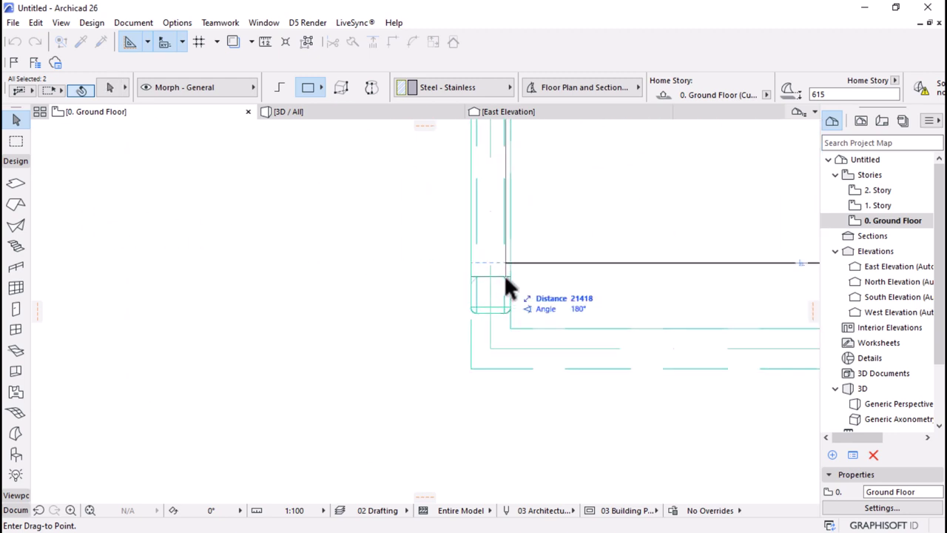
pyautogui.click(505, 276)
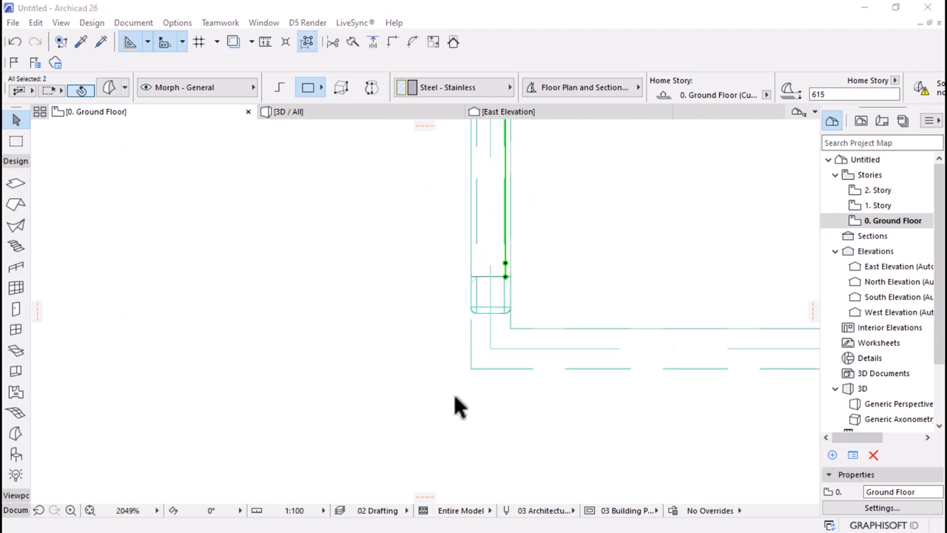
# - Align both morphs with the frame's east face and shift them about 10 inward from it
pyautogui.scroll(8, 463, 321)
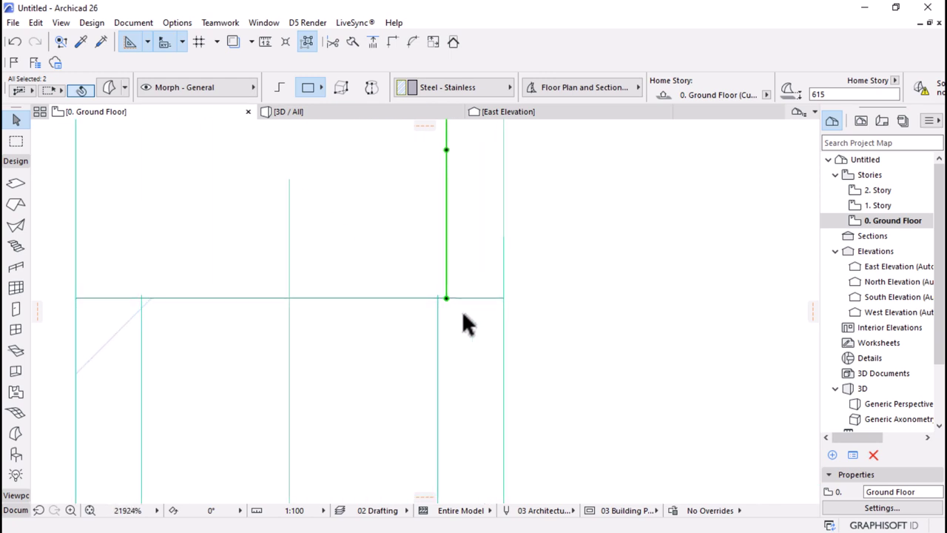
pyautogui.click(446, 298)
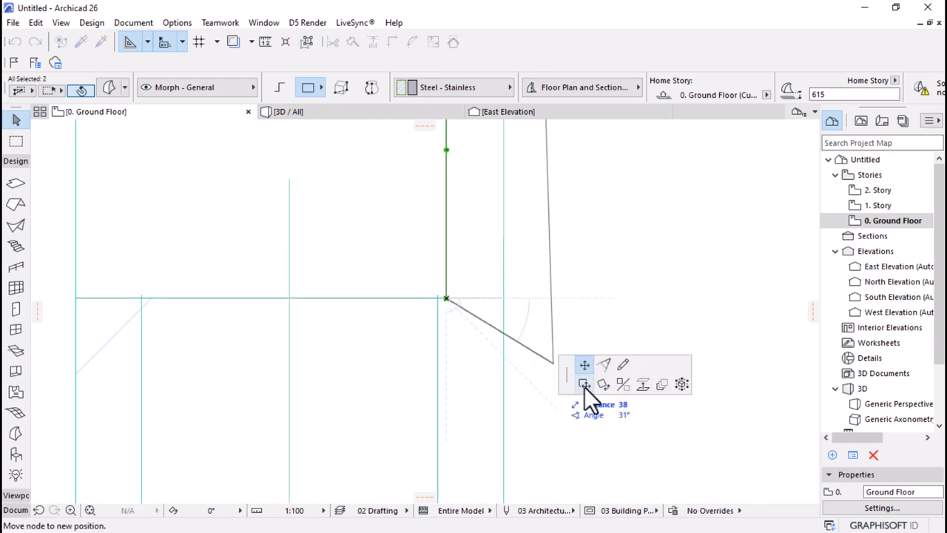
pyautogui.click(585, 384)
pyautogui.click(503, 298)
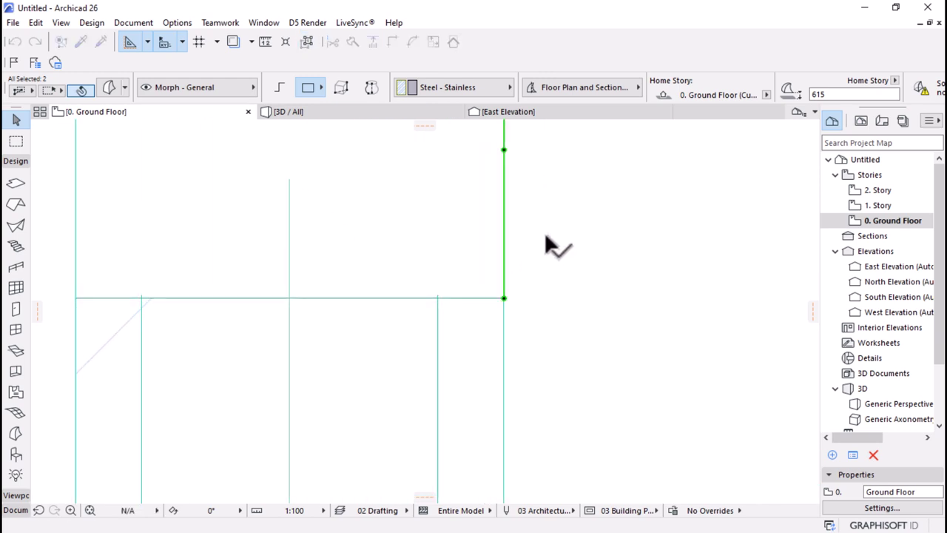
pyautogui.hotkey('ctrl', 'd')
pyautogui.click(680, 205)
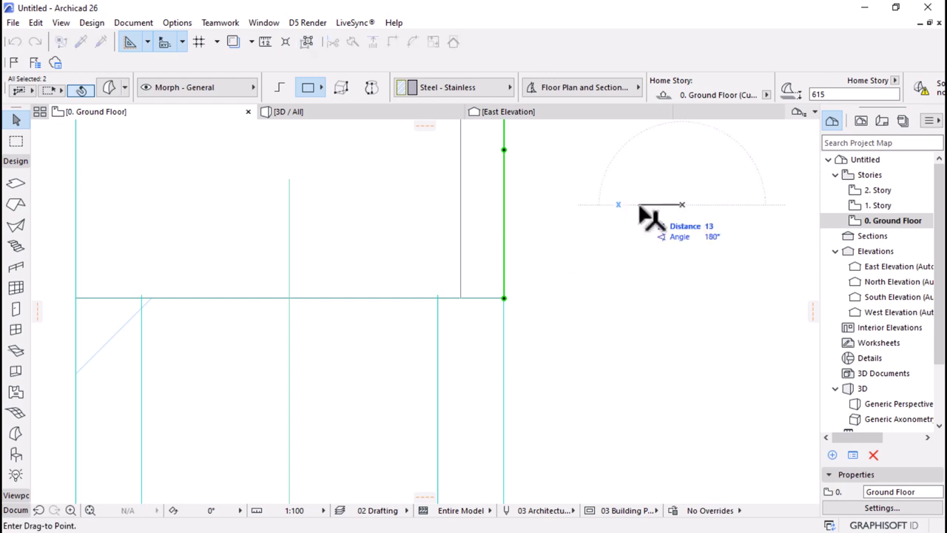
pyautogui.click(640, 205)
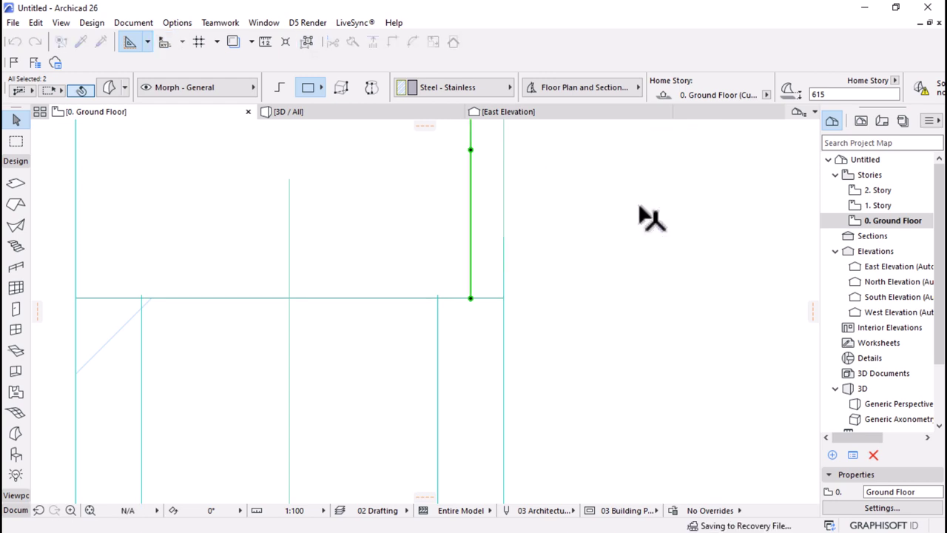
pyautogui.scroll(-2, 457, 298)
pyautogui.scroll(-2, 457, 298)
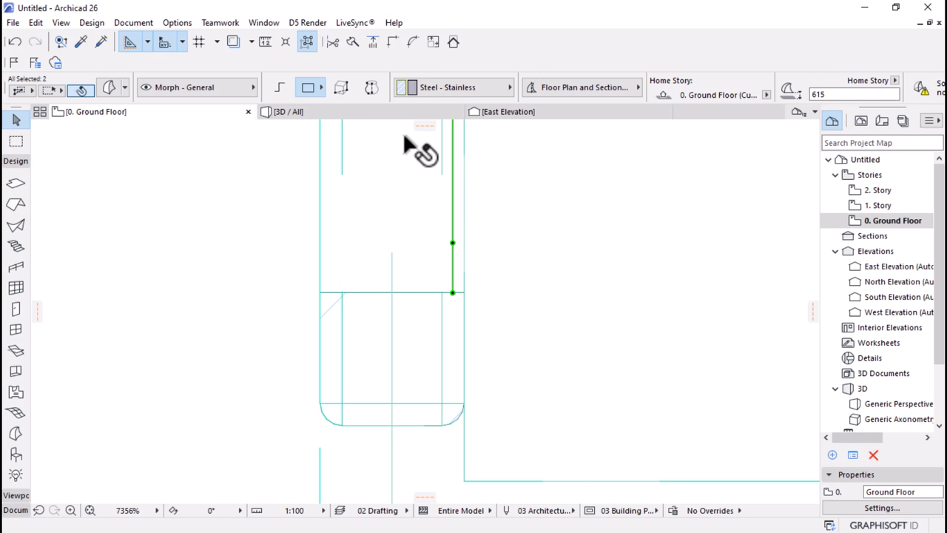
# - Switch to the 3D view and select the larger rectangular morph inside the advertising frame
pyautogui.click(296, 111)
pyautogui.keyDown('shift'); pyautogui.moveTo(362, 259); pyautogui.dragTo(457, 288, button='middle'); pyautogui.keyUp('shift')
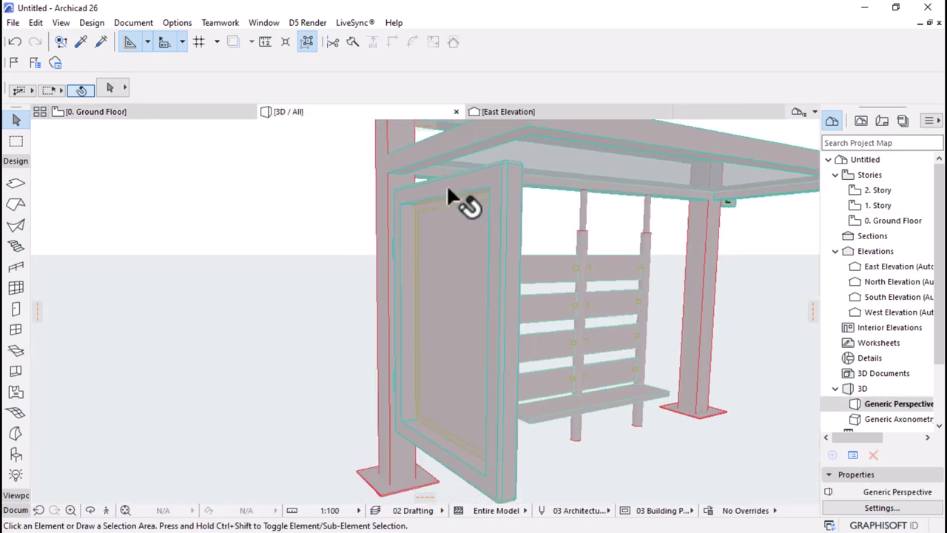
pyautogui.scroll(4, 455, 192)
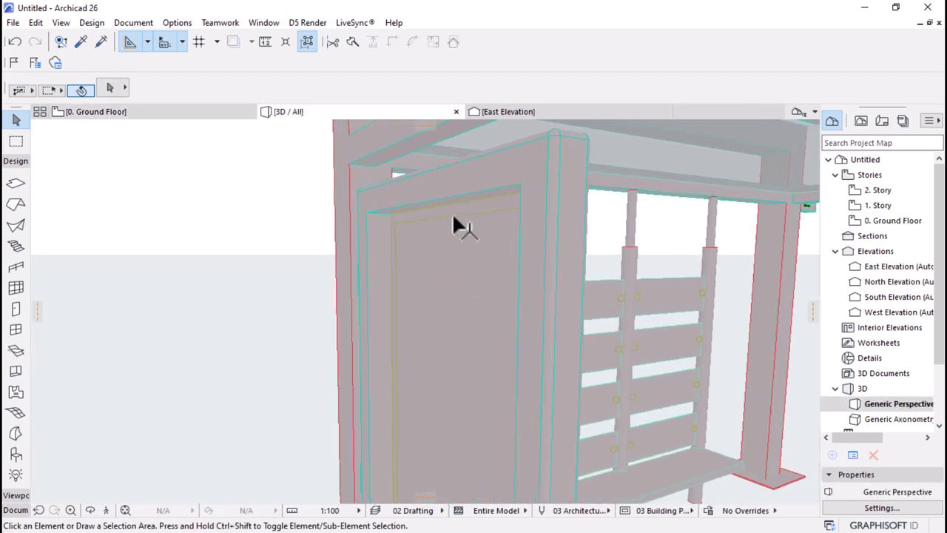
pyautogui.click(471, 215)
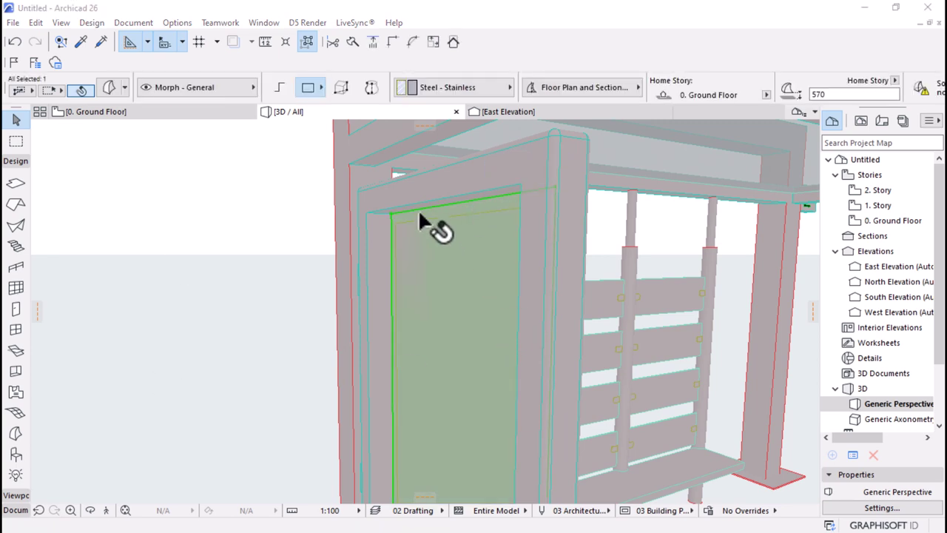
pyautogui.scroll(3, 420, 213)
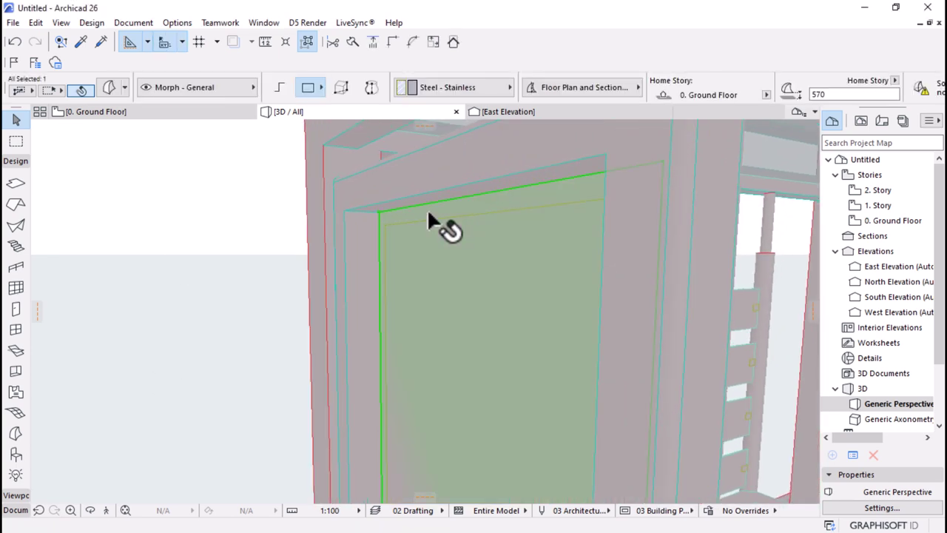
pyautogui.click(428, 215)
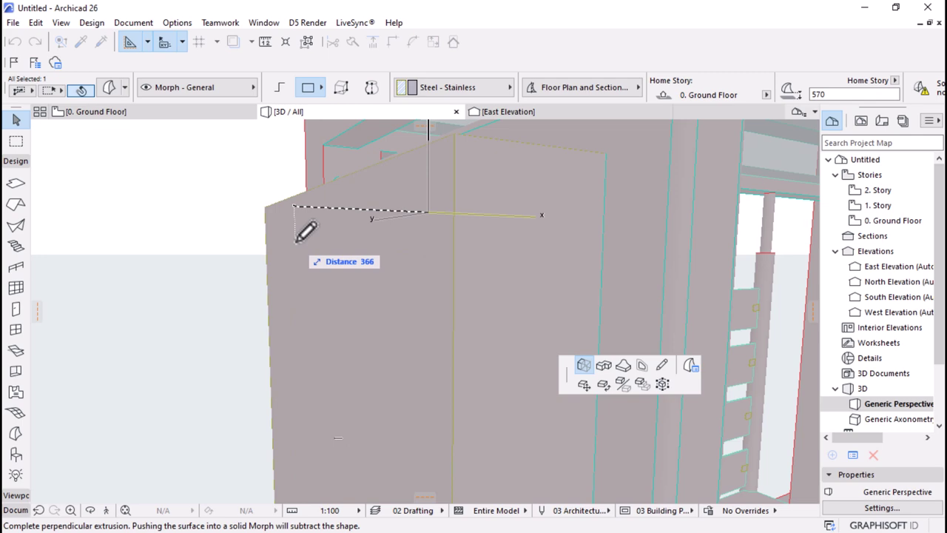
pyautogui.scroll(-3, 305, 231)
pyautogui.scroll(2, 300, 235)
pyautogui.click(315, 220)
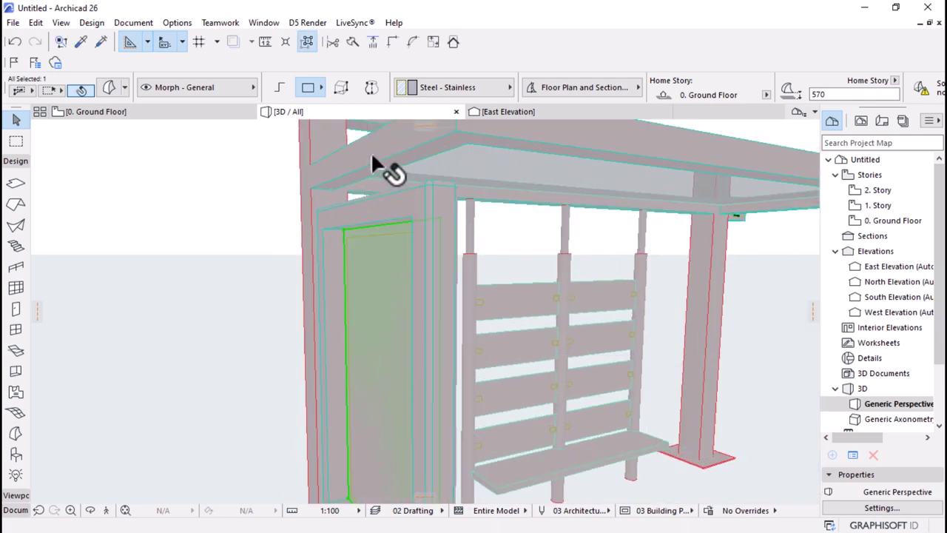
# - Check the roof beam's cross-section dimensions in its settings, leaving them as they are
pyautogui.click(374, 165)
pyautogui.click(112, 90)
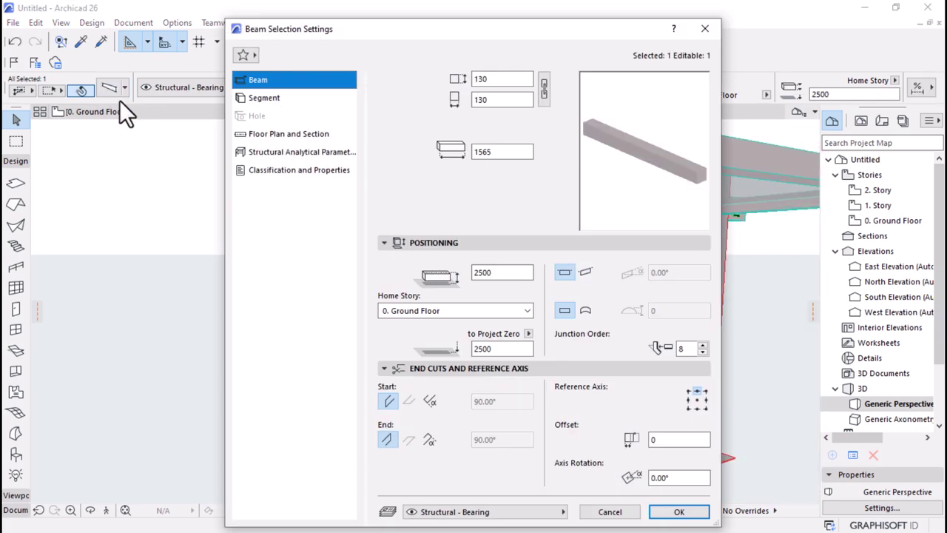
pyautogui.press('Escape')
# - Extrude the larger rectangular morph through the advertising frame's depth, stopping just short of the opposite face
pyautogui.scroll(5, 348, 226)
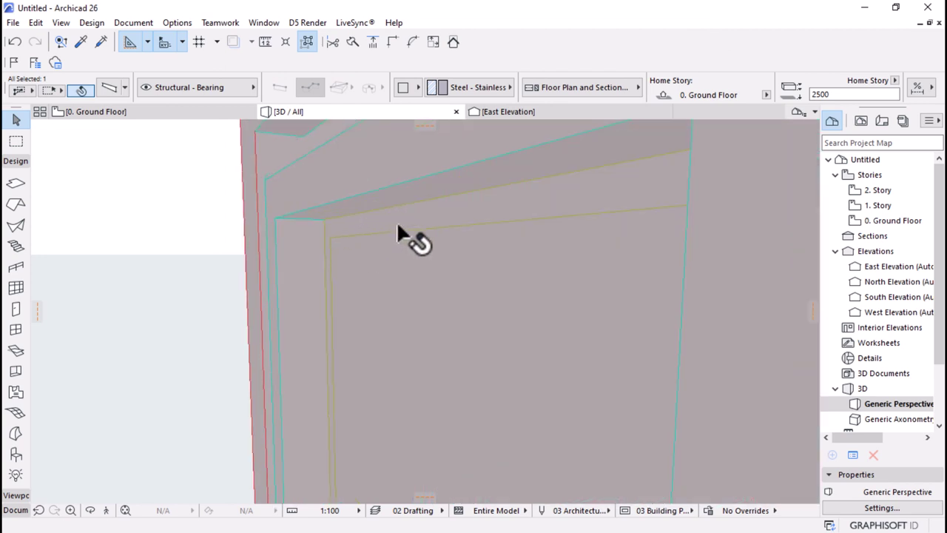
pyautogui.click(397, 216)
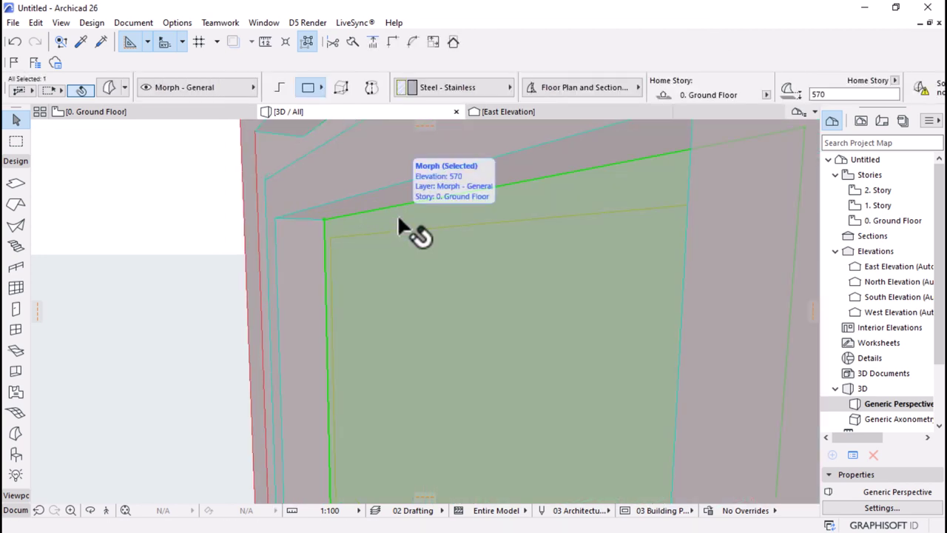
pyautogui.click(397, 214)
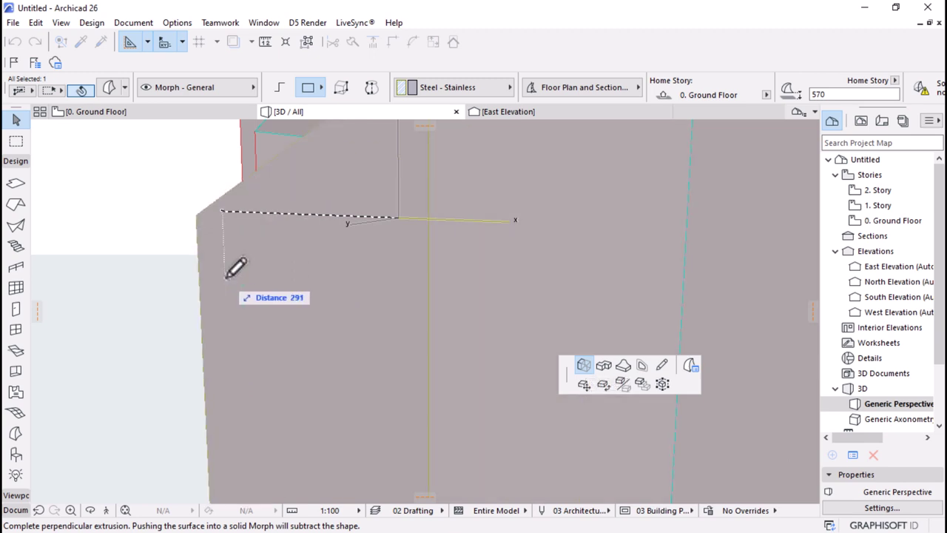
pyautogui.click(227, 276)
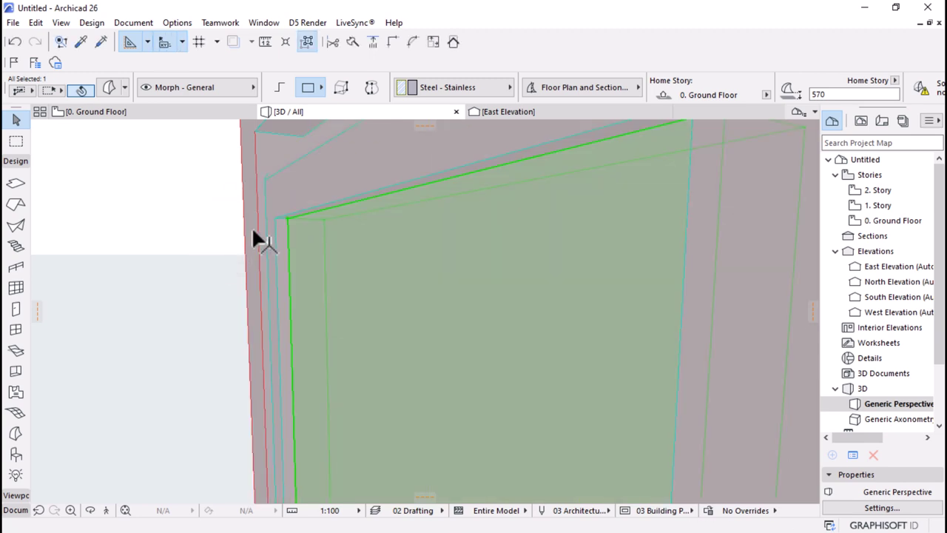
pyautogui.scroll(-5, 266, 237)
pyautogui.press('Escape')
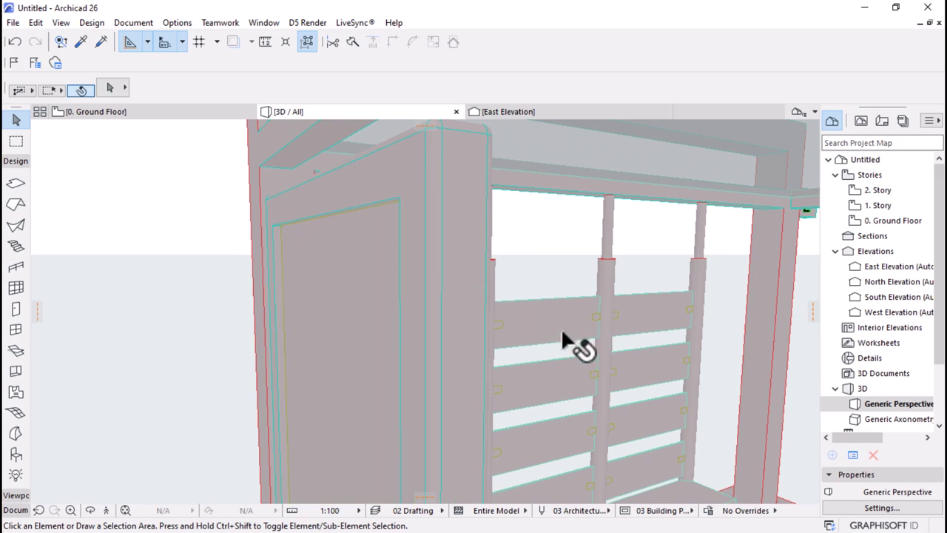
# - Extrude the smaller rectangular morph about 684 through the larger one and out past the frame's opposite face
pyautogui.keyDown('shift'); pyautogui.moveTo(598, 307); pyautogui.dragTo(279, 313, button='middle'); pyautogui.keyUp('shift')
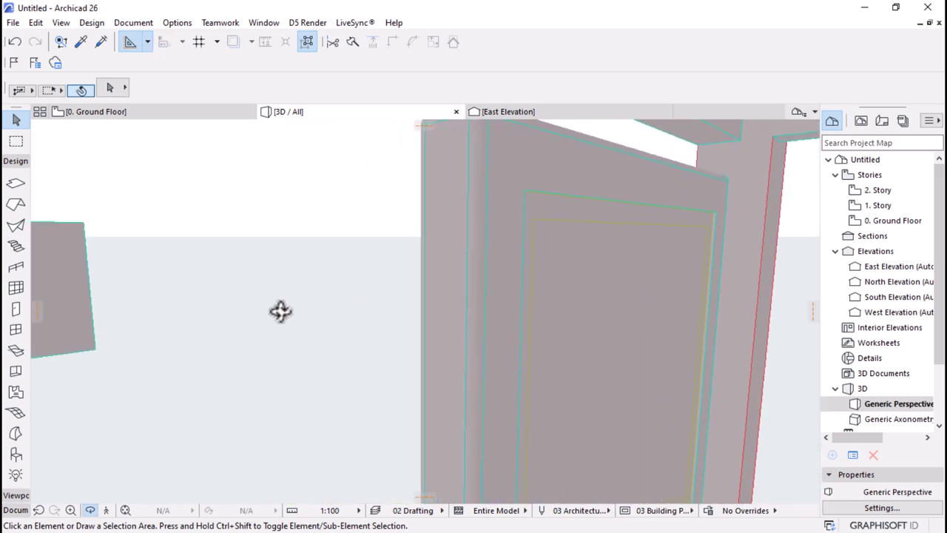
pyautogui.click(597, 268)
pyautogui.click(608, 270)
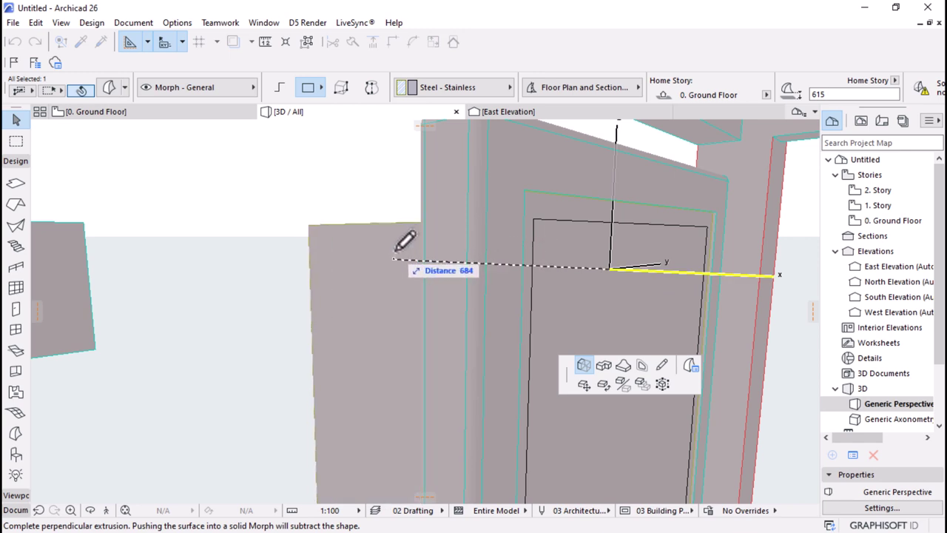
pyautogui.click(393, 259)
# - Subtract the extruded smaller morph from the larger one to cut the border's opening
pyautogui.keyDown('shift'); pyautogui.moveTo(360, 294); pyautogui.dragTo(362, 230, button='middle'); pyautogui.keyUp('shift')
pyautogui.rightClick(165, 155)
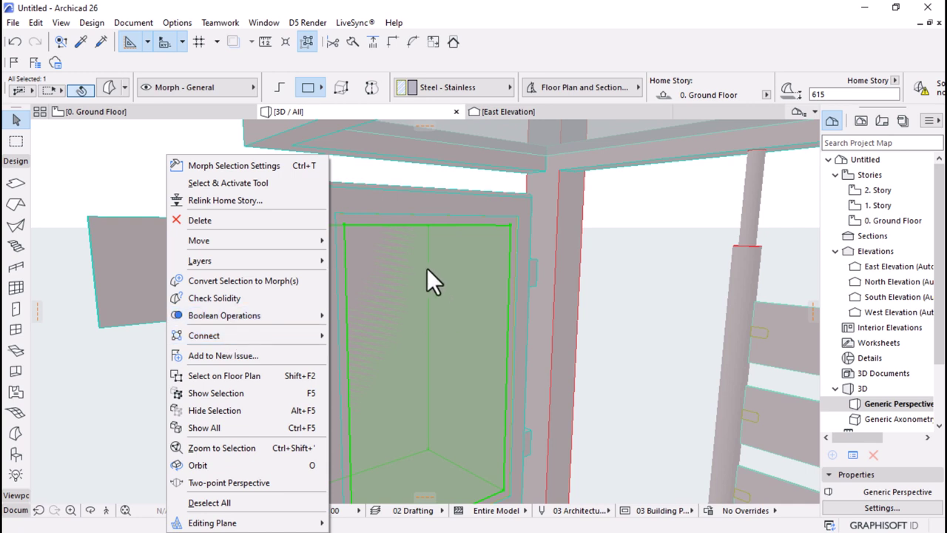
pyautogui.moveTo(289, 323)
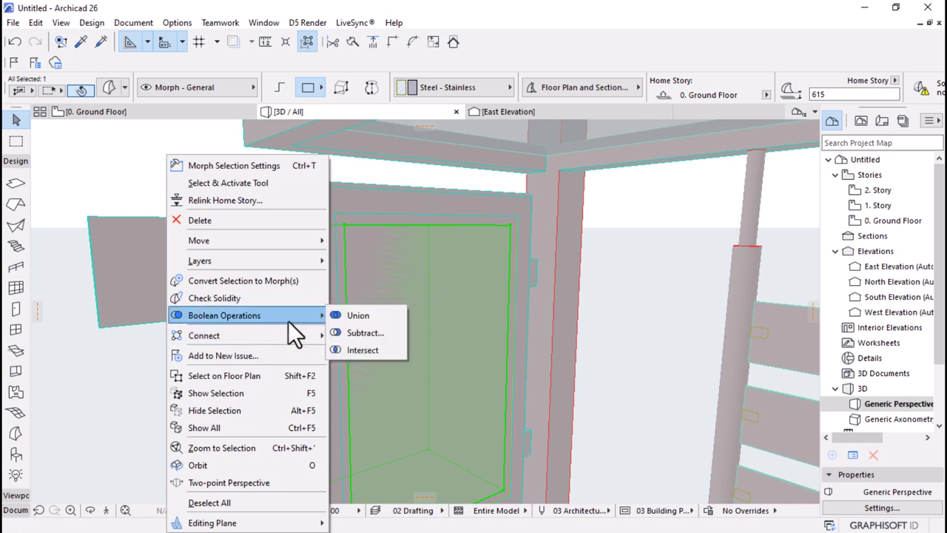
pyautogui.click(364, 333)
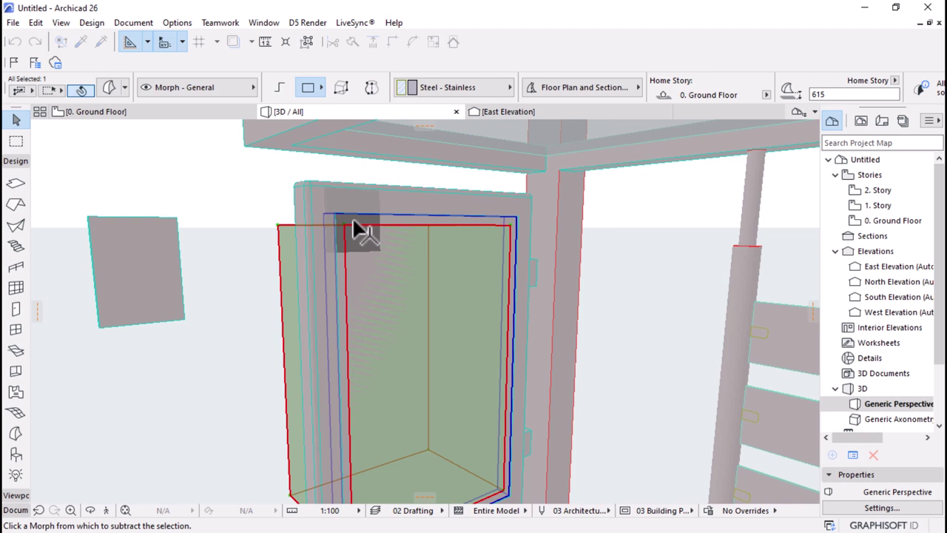
pyautogui.click(353, 219)
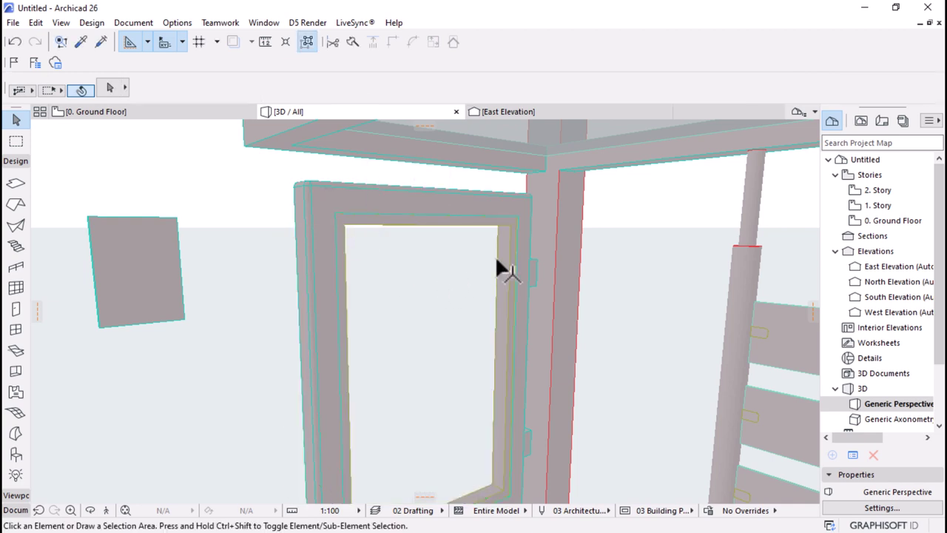
# - Select the hollowed border morph and search for a replacement override surface with "pa"
pyautogui.click(497, 268)
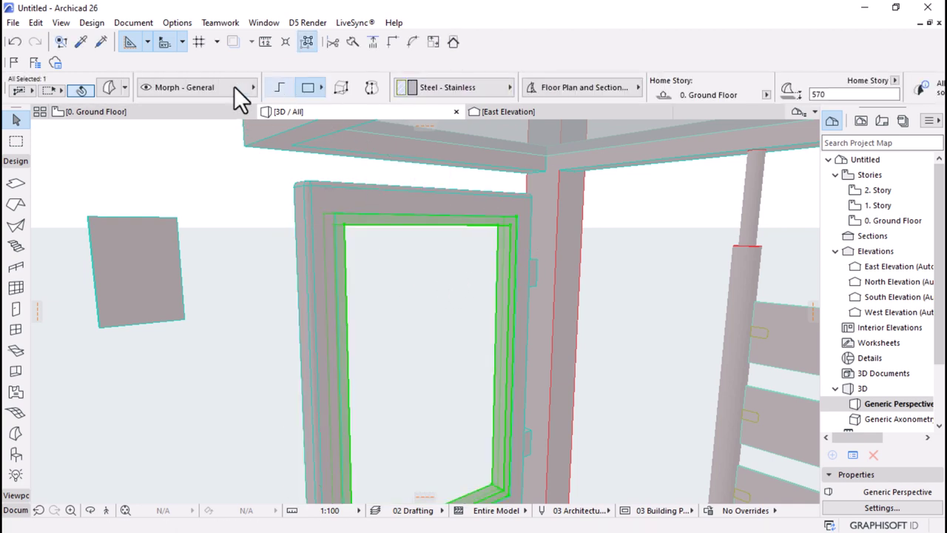
pyautogui.click(107, 88)
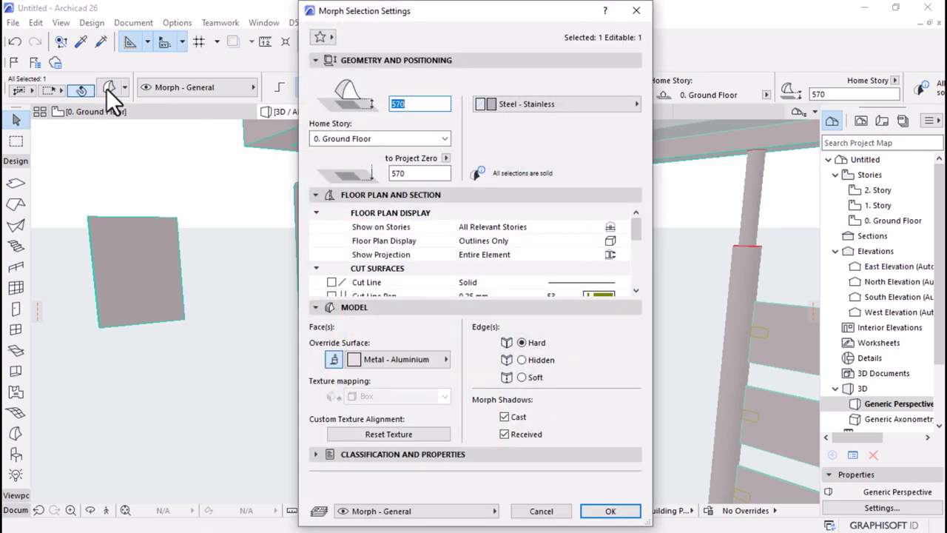
pyautogui.click(407, 359)
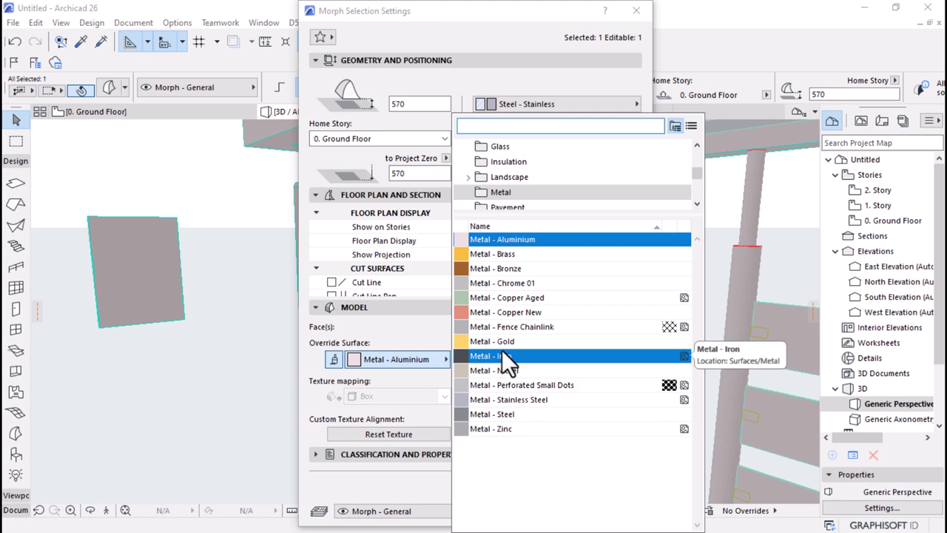
pyautogui.write('pa')
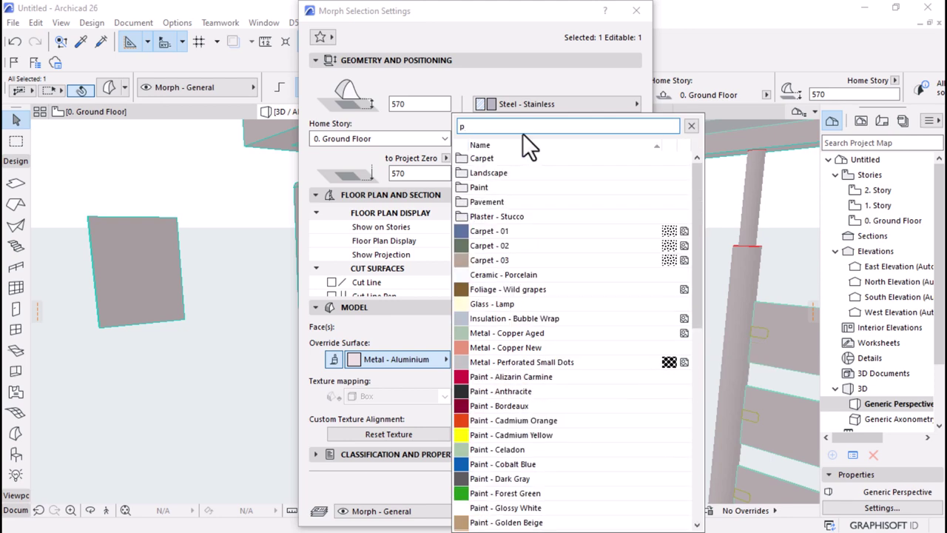
# - Set the surface override of the selected inner frame morph to Paint - Ivory Black and deselect it
pyautogui.click(500, 361)
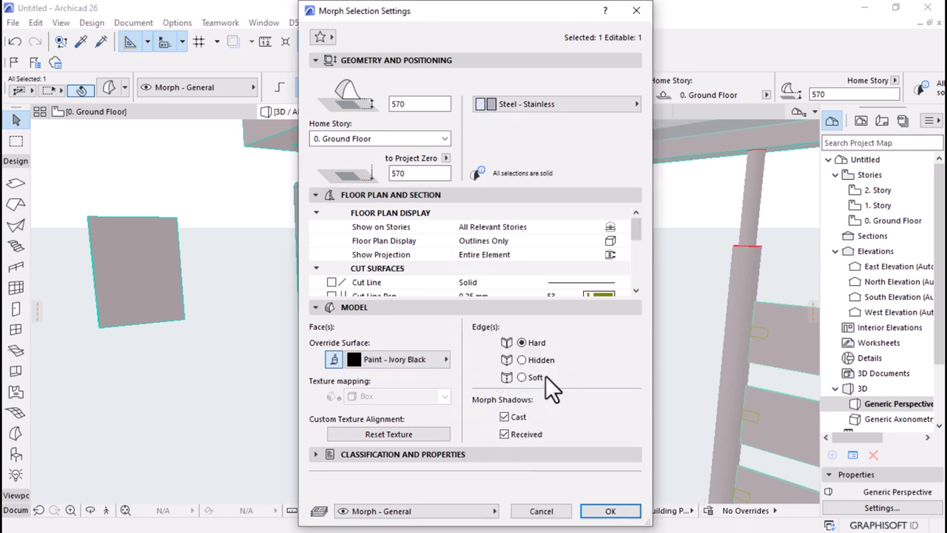
pyautogui.click(608, 511)
pyautogui.press('Escape')
pyautogui.scroll(-3, 377, 296)
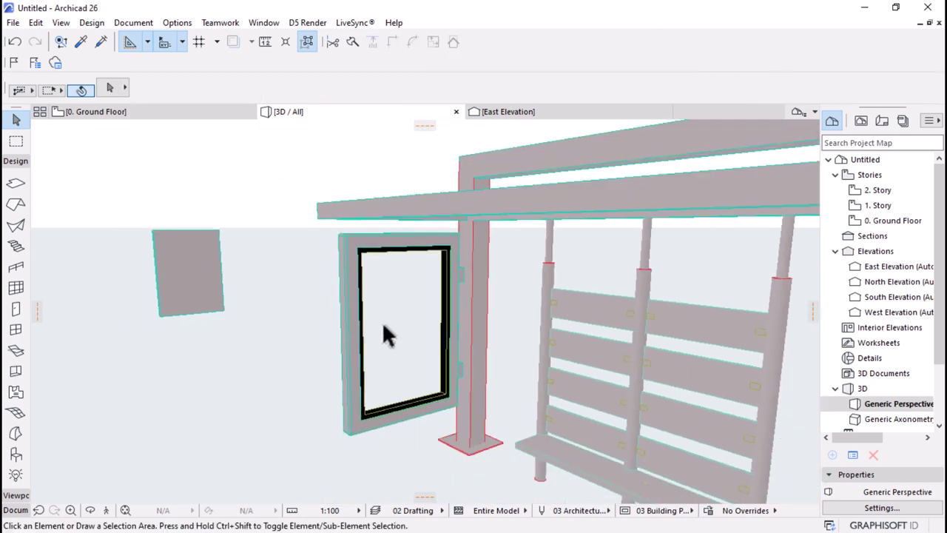
# - Delete the stray stainless steel beam standing apart from the bus shelter
pyautogui.keyDown('shift'); pyautogui.moveTo(384, 326); pyautogui.dragTo(416, 348, button='middle'); pyautogui.keyUp('shift')
pyautogui.click(179, 273)
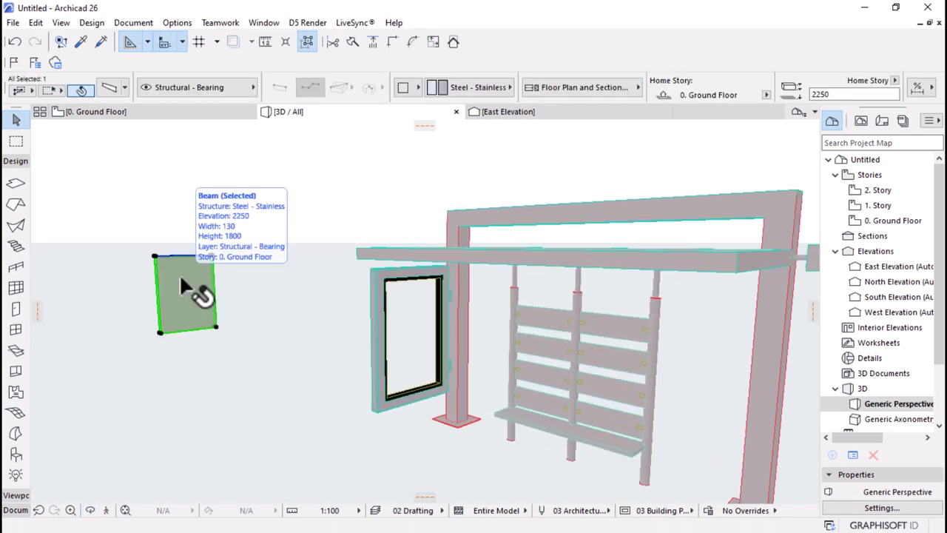
pyautogui.press('Delete')
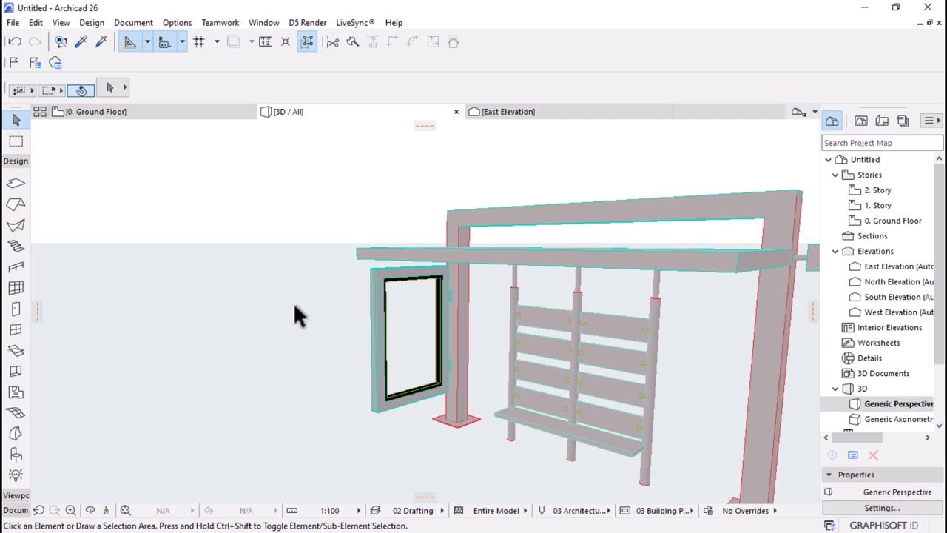
pyautogui.hotkey('ctrl', 'z')
pyautogui.scroll(2, 363, 350)
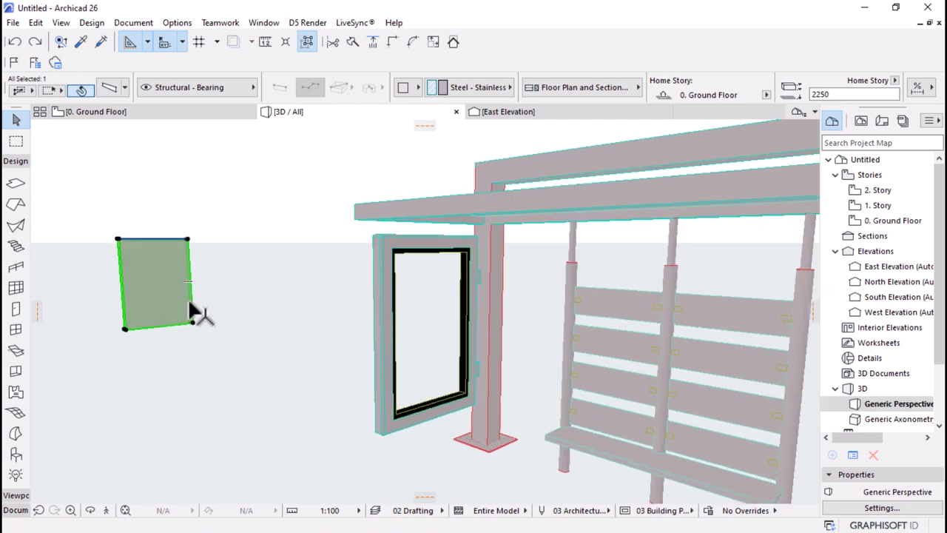
pyautogui.moveTo(191, 312)
pyautogui.press('Delete')
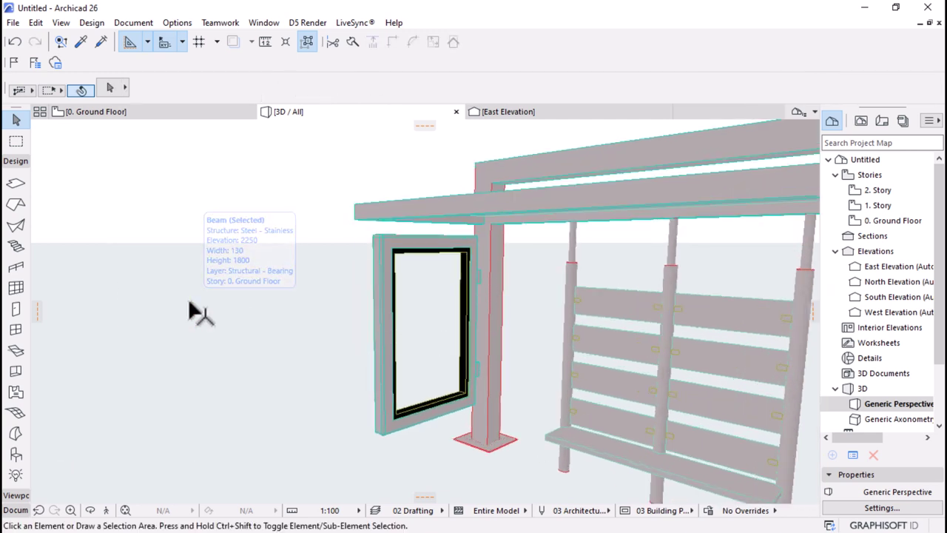
# - Draw a rectangular stainless steel morph in the East Elevation that fills the opening inside the black frame
pyautogui.click(553, 114)
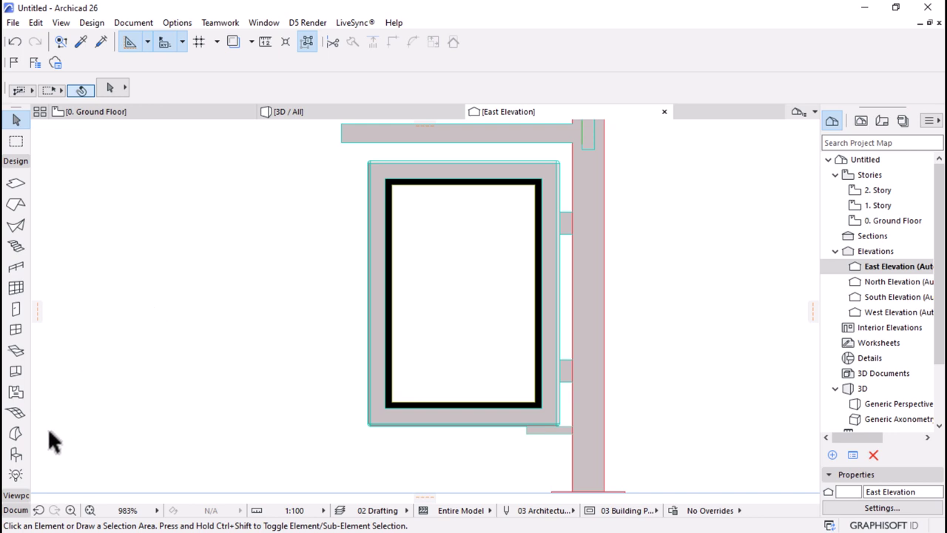
pyautogui.click(16, 454)
pyautogui.scroll(2, 548, 313)
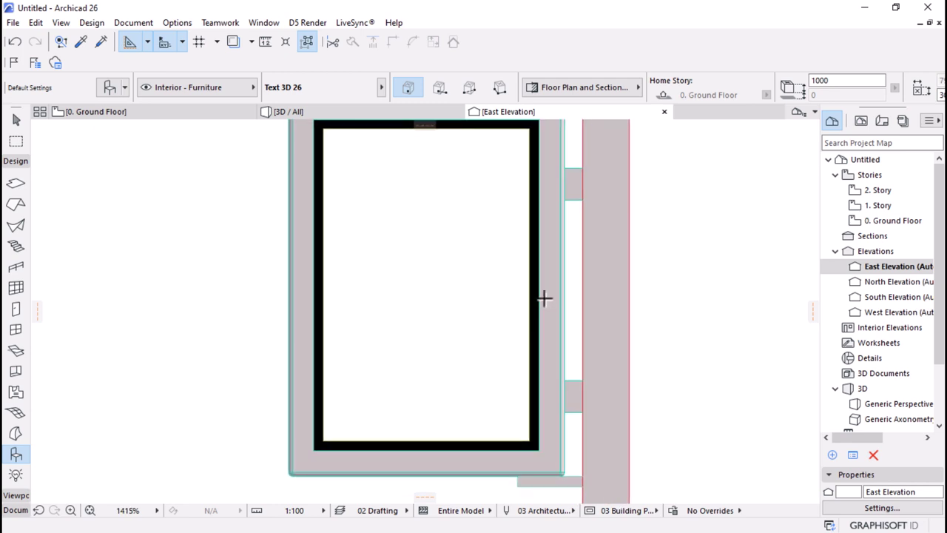
pyautogui.click(17, 435)
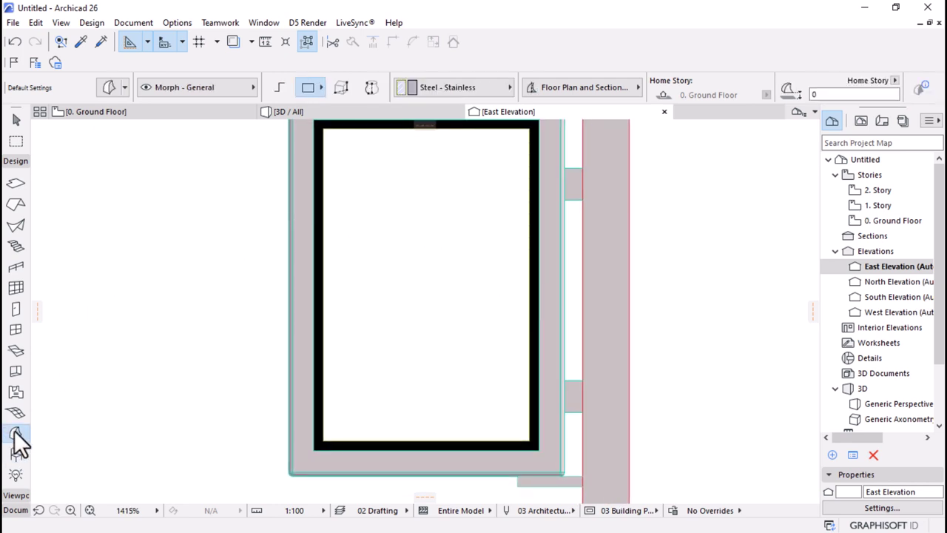
pyautogui.click(323, 444)
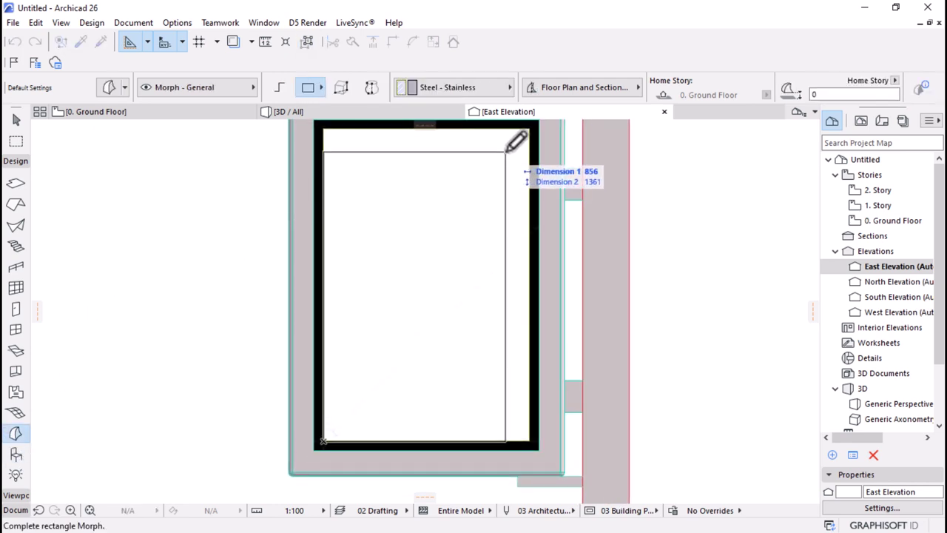
pyautogui.click(531, 127)
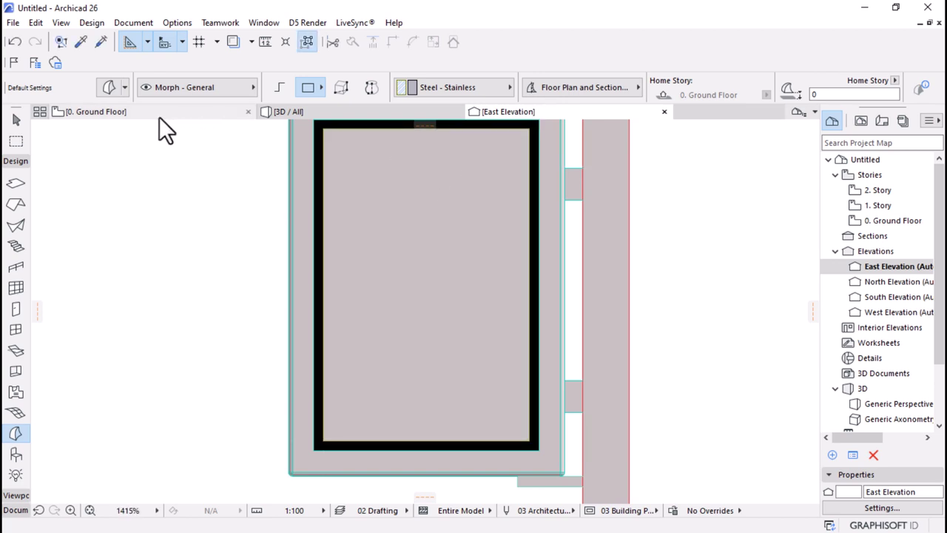
# - Shift the East Elevation marker line outward on the ground floor plan, away from the shelter, to expose the new morph
pyautogui.moveTo(159, 117)
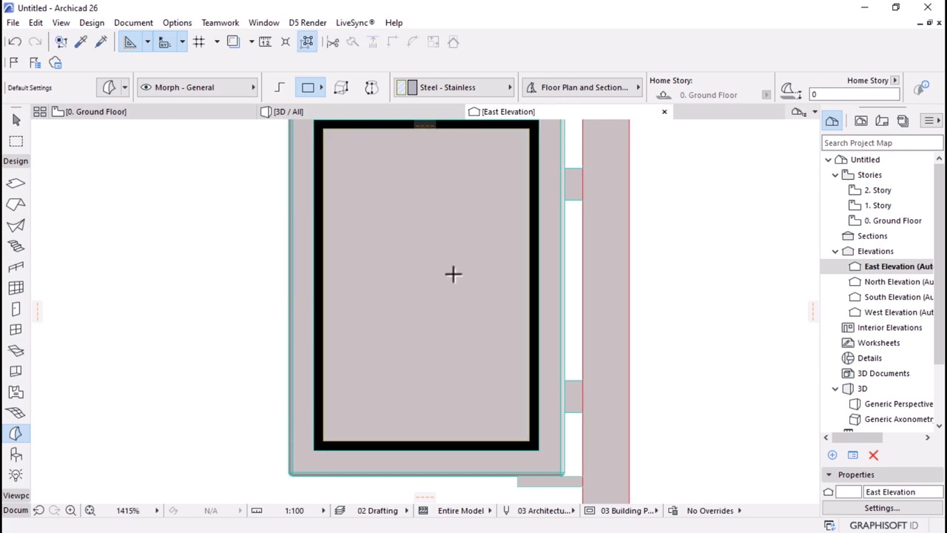
pyautogui.click(176, 114)
pyautogui.scroll(-10, 378, 247)
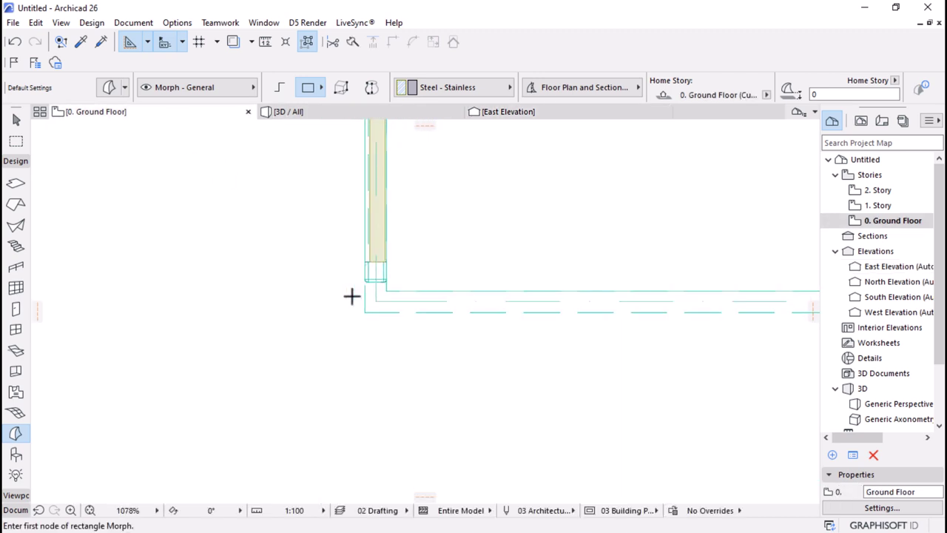
pyautogui.scroll(-4, 366, 294)
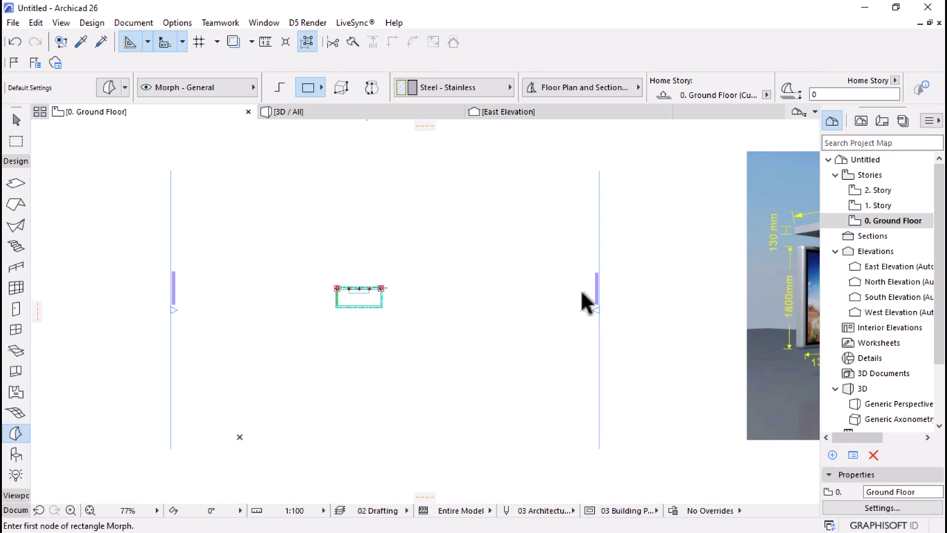
pyautogui.press('Escape')
pyautogui.click(600, 266)
pyautogui.moveTo(600, 267)
pyautogui.mouseDown()
pyautogui.moveTo(629, 264)
pyautogui.moveTo(625, 278)
pyautogui.mouseUp()
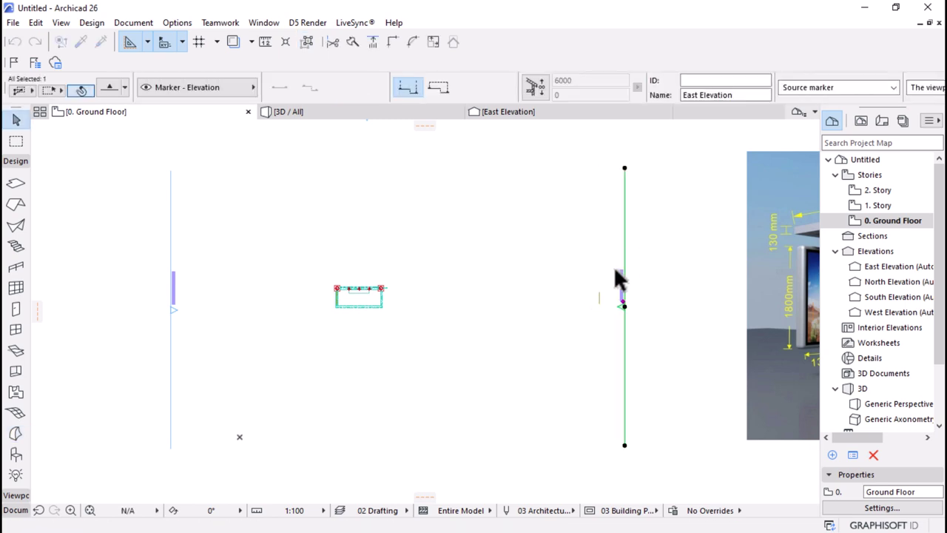
# - Move the new panel morph on the plan from the elevation line to the inner face of the shelter's display frame
pyautogui.hotkey('ctrl', 'd')
pyautogui.click(598, 298)
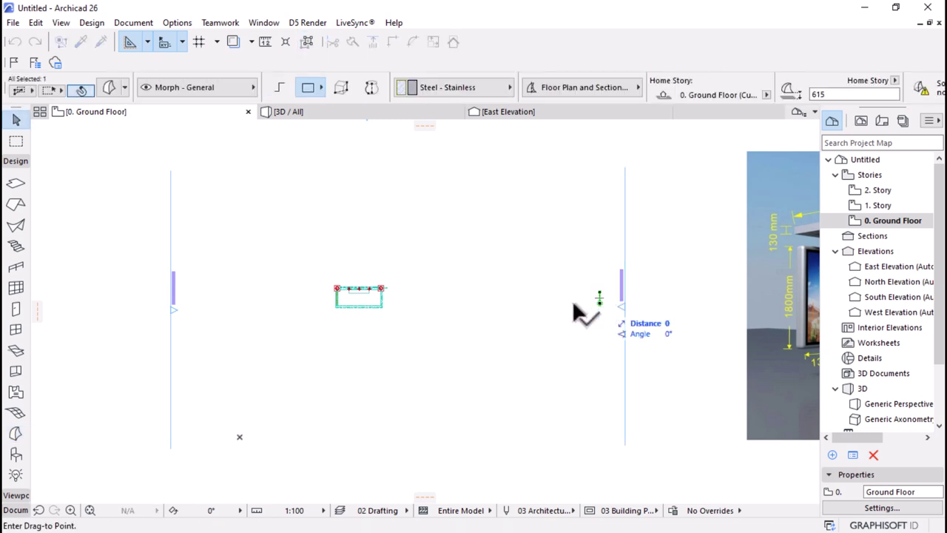
pyautogui.scroll(2, 351, 315)
pyautogui.scroll(4, 352, 314)
pyautogui.scroll(2, 501, 321)
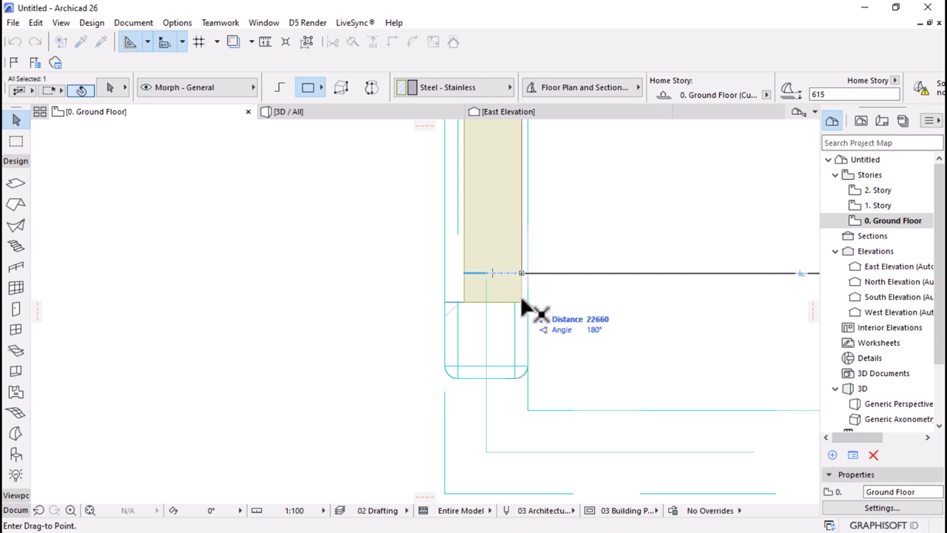
pyautogui.click(520, 295)
pyautogui.scroll(-4, 428, 368)
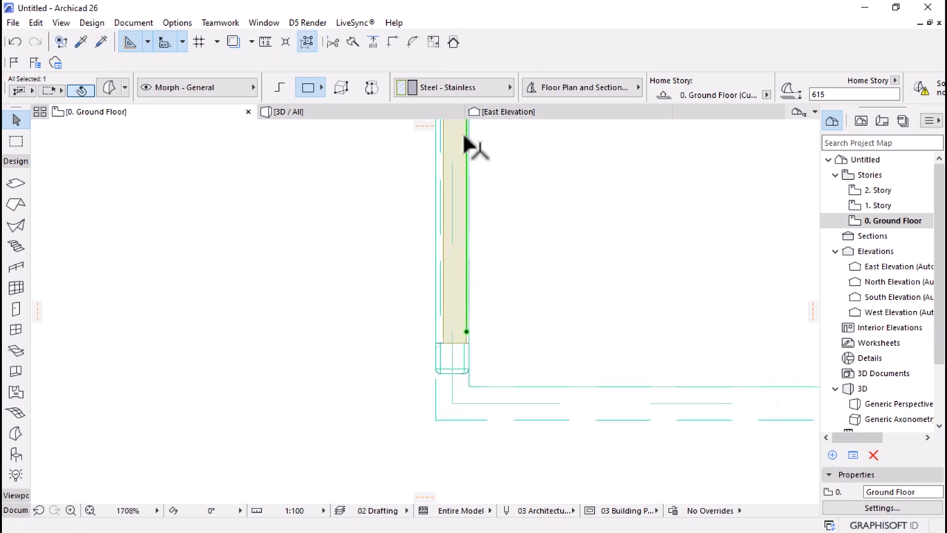
# - Drag a copy of the panel morph in 3D by 90 mm to the opposite side of the black frame
pyautogui.click(350, 113)
pyautogui.scroll(2, 433, 370)
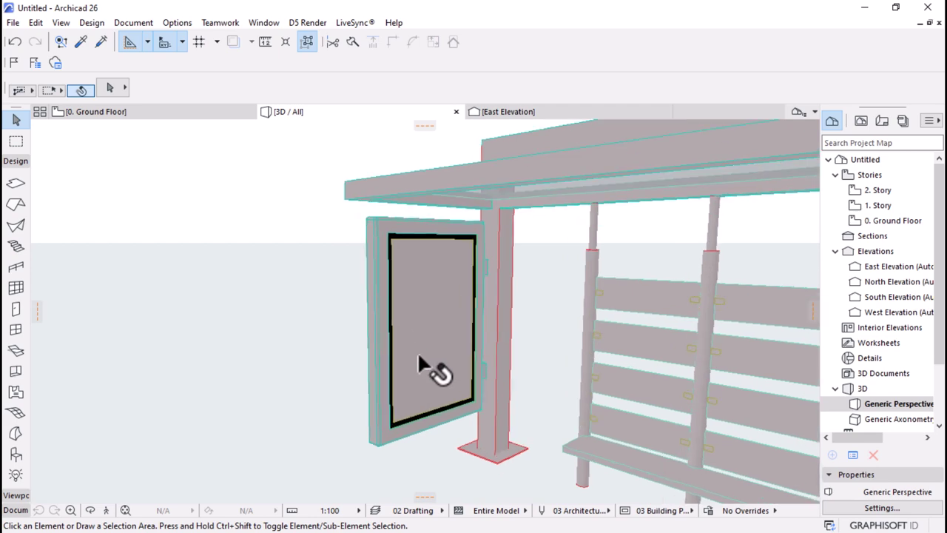
pyautogui.keyDown('shift'); pyautogui.moveTo(433, 372); pyautogui.dragTo(475, 300, button='middle'); pyautogui.keyUp('shift')
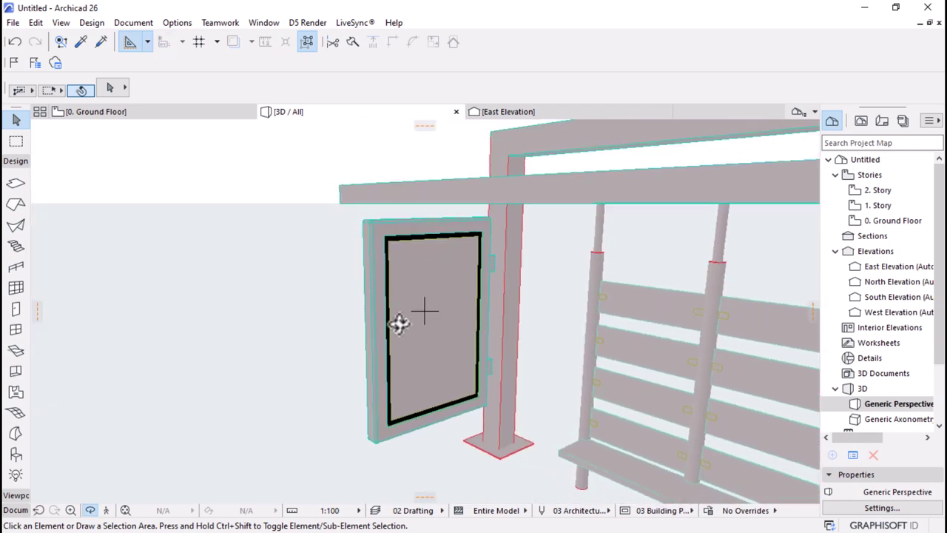
pyautogui.keyDown('shift'); pyautogui.moveTo(397, 324); pyautogui.dragTo(443, 257, button='middle'); pyautogui.keyUp('shift')
pyautogui.scroll(5, 406, 334)
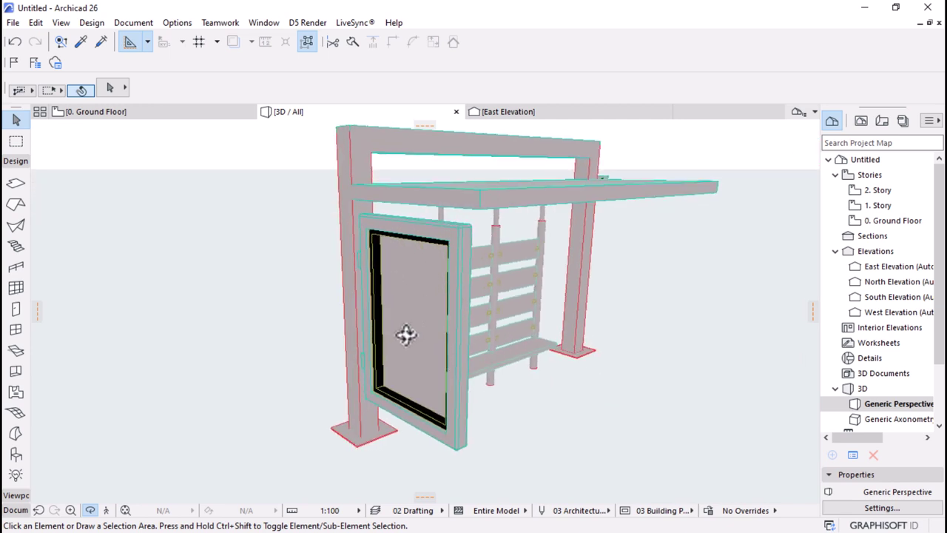
pyautogui.scroll(4, 343, 377)
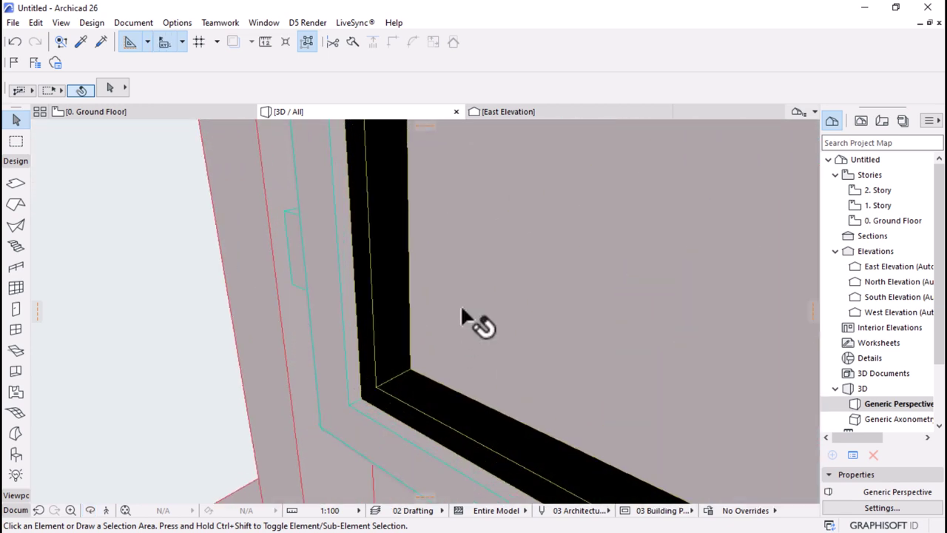
pyautogui.click(460, 307)
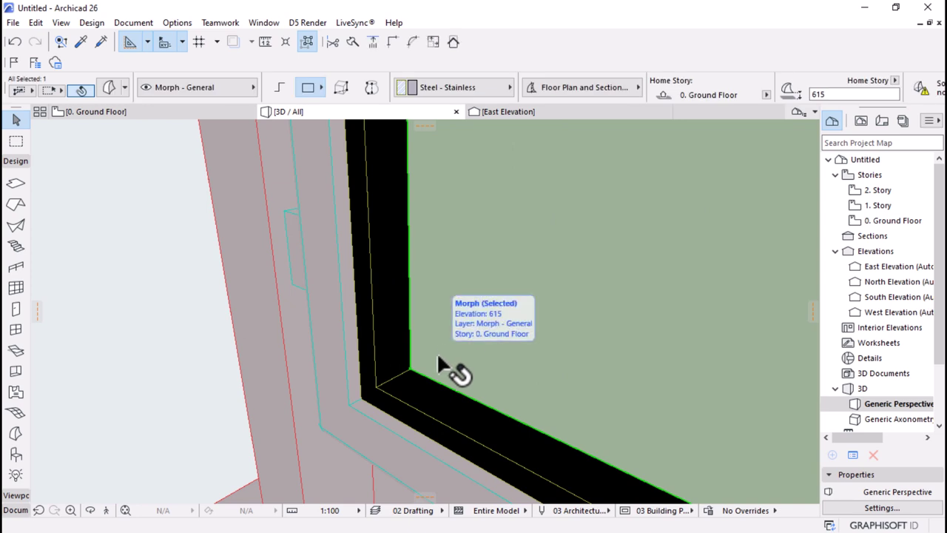
pyautogui.hotkey('ctrl', 'shift', 'd')
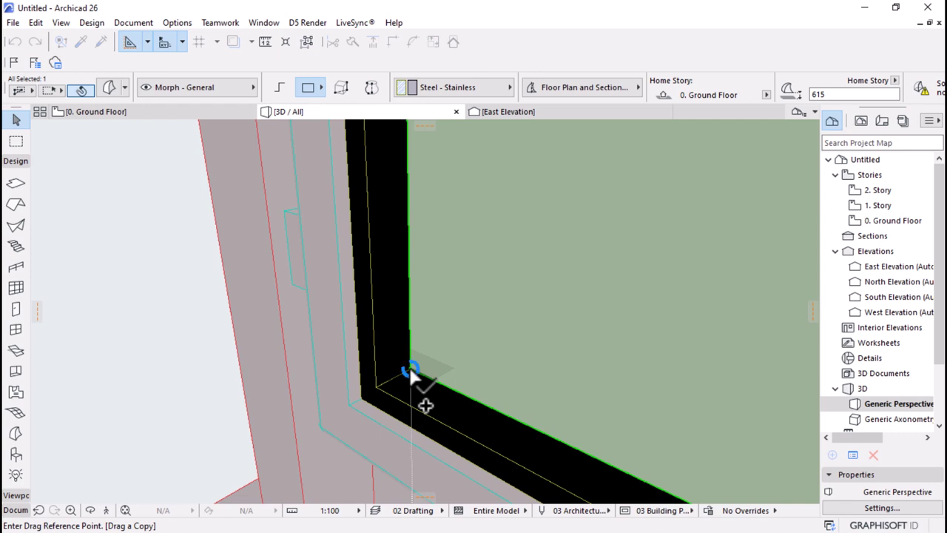
pyautogui.click(408, 365)
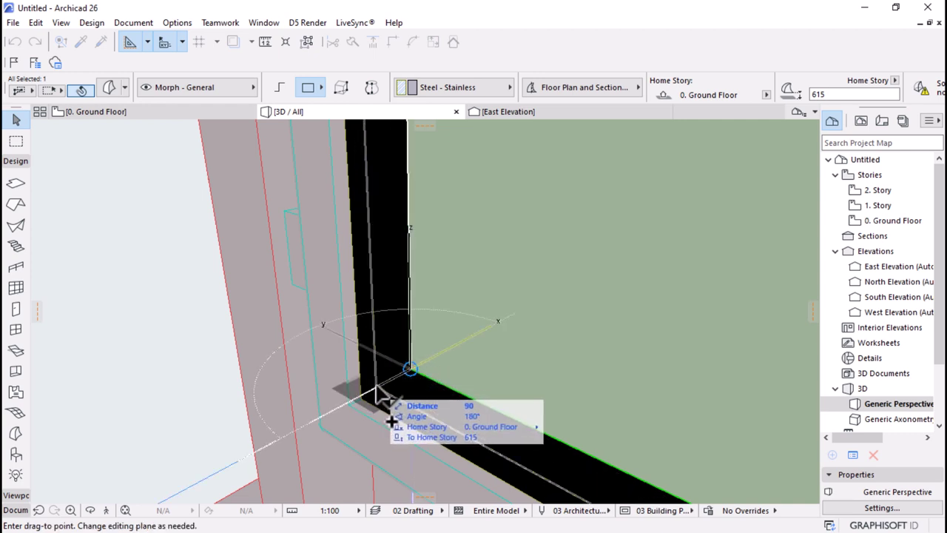
pyautogui.click(376, 385)
pyautogui.scroll(-10, 313, 316)
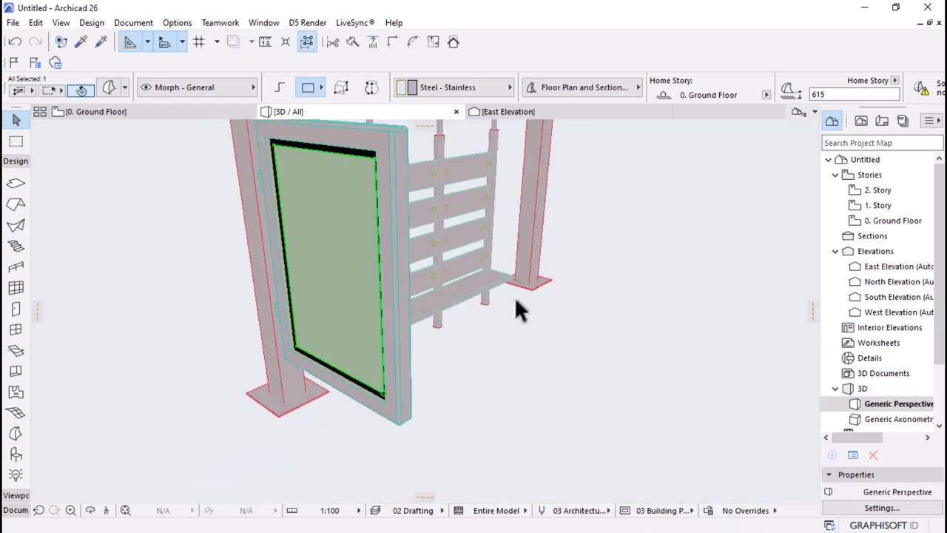
# - Examine the display frame's two panels and the whole bus shelter from several angles in 3D
pyautogui.keyDown('shift'); pyautogui.moveTo(622, 365); pyautogui.dragTo(570, 394, button='middle'); pyautogui.keyUp('shift')
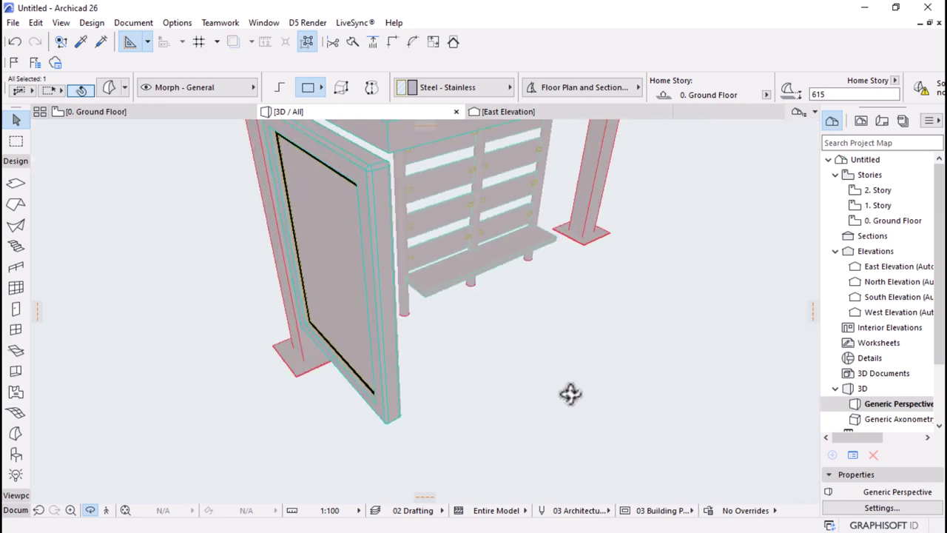
pyautogui.scroll(4, 277, 147)
pyautogui.keyDown('shift'); pyautogui.moveTo(279, 152); pyautogui.dragTo(227, 165, button='middle'); pyautogui.keyUp('shift')
pyautogui.scroll(5, 207, 185)
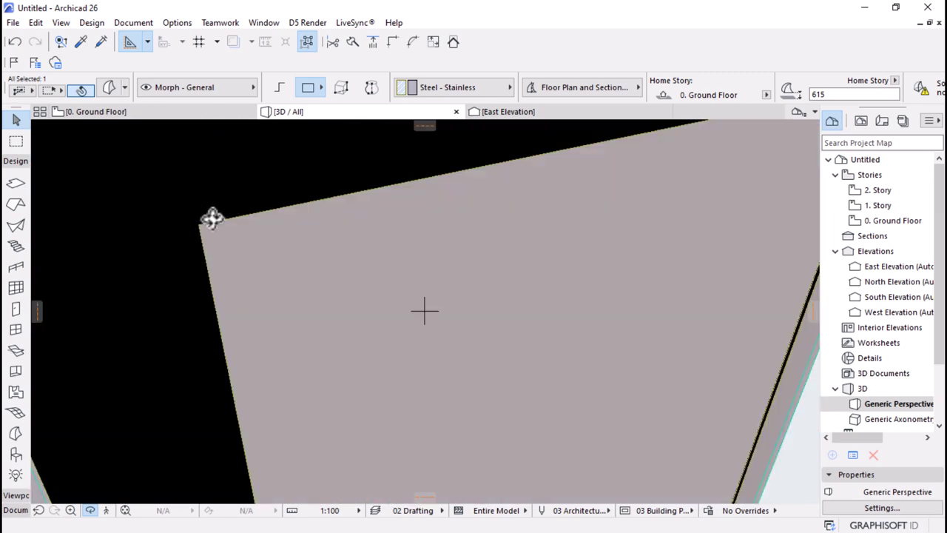
pyautogui.keyDown('shift'); pyautogui.moveTo(212, 219); pyautogui.dragTo(186, 224, button='middle'); pyautogui.keyUp('shift')
pyautogui.scroll(-6, 300, 268)
pyautogui.keyDown('shift'); pyautogui.moveTo(361, 337); pyautogui.dragTo(479, 394, button='middle'); pyautogui.keyUp('shift')
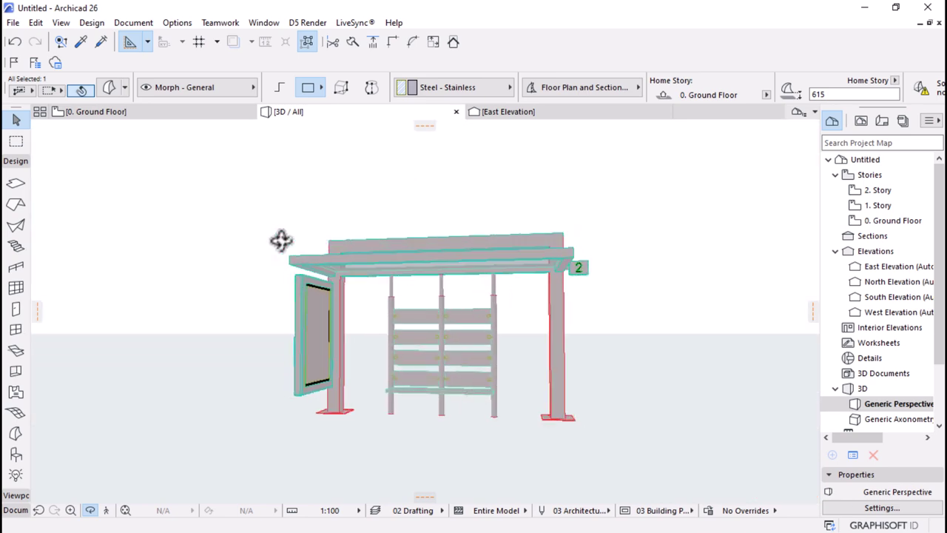
pyautogui.keyDown('shift'); pyautogui.moveTo(303, 250); pyautogui.dragTo(397, 342, button='middle'); pyautogui.keyUp('shift')
pyautogui.scroll(2, 337, 345)
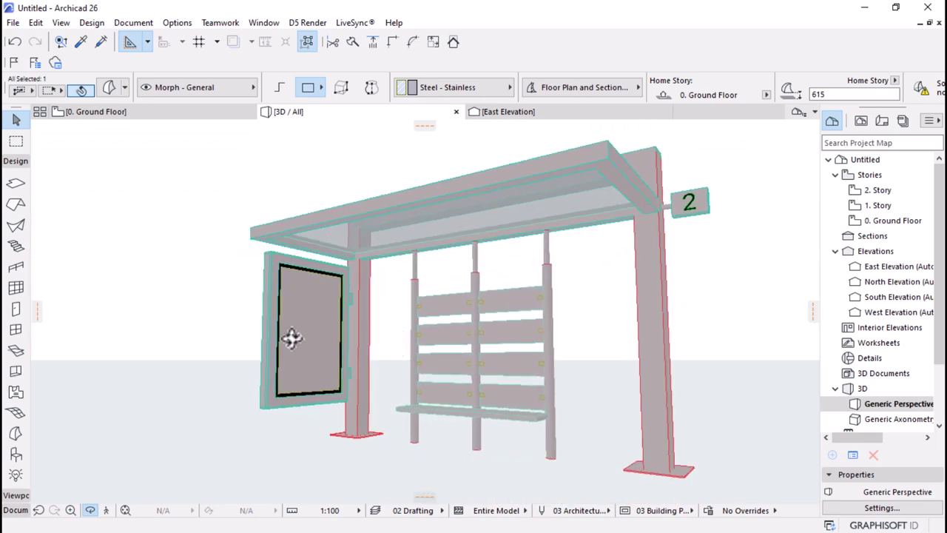
pyautogui.keyDown('shift'); pyautogui.moveTo(292, 338); pyautogui.dragTo(356, 310, button='middle'); pyautogui.keyUp('shift')
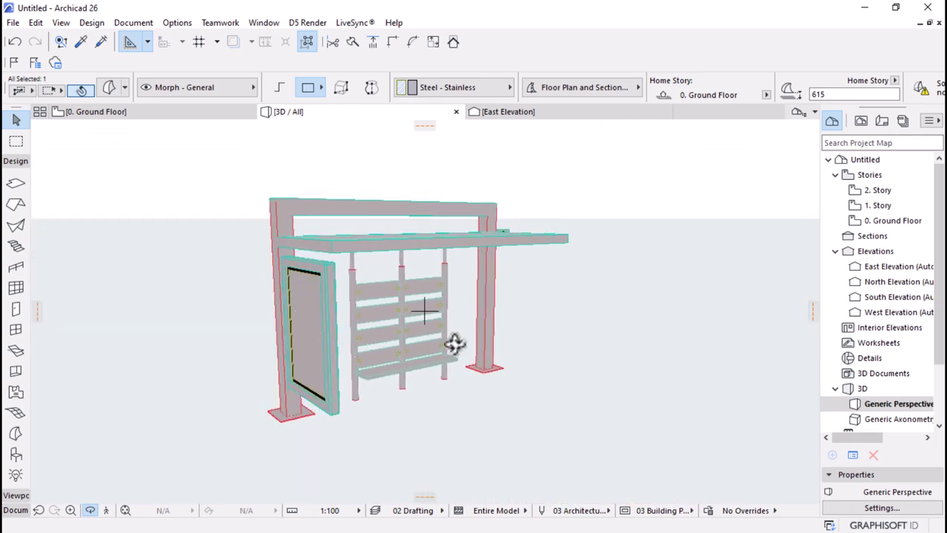
pyautogui.keyDown('shift'); pyautogui.moveTo(454, 345); pyautogui.dragTo(328, 321, button='middle'); pyautogui.keyUp('shift')
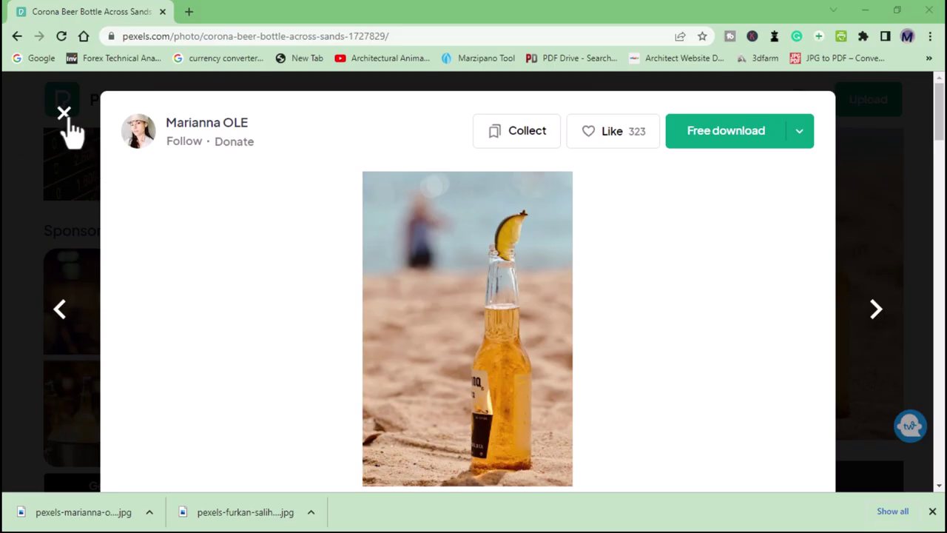
# - Close the open bottle photo and look through the Pexels "beer commercial" results for poster images
pyautogui.click(64, 113)
pyautogui.scroll(5, 366, 274)
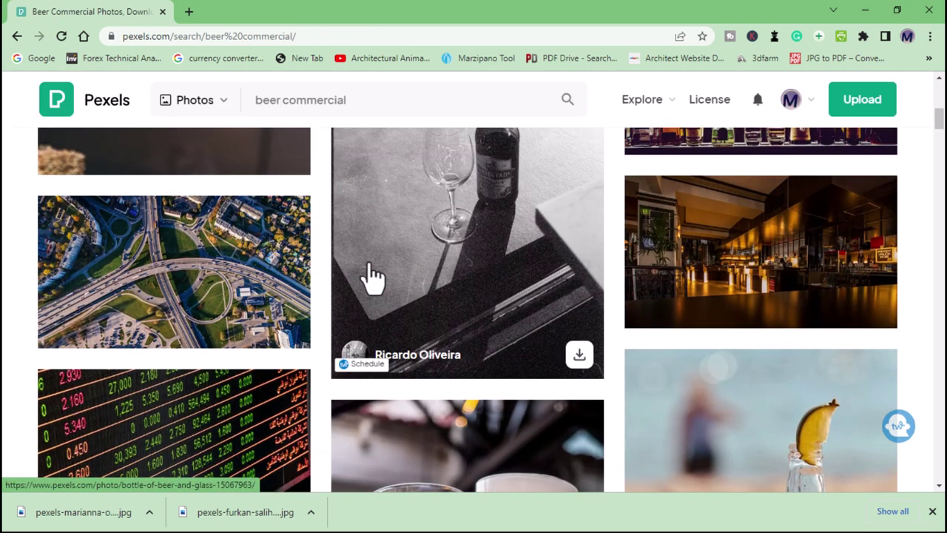
pyautogui.scroll(5, 370, 276)
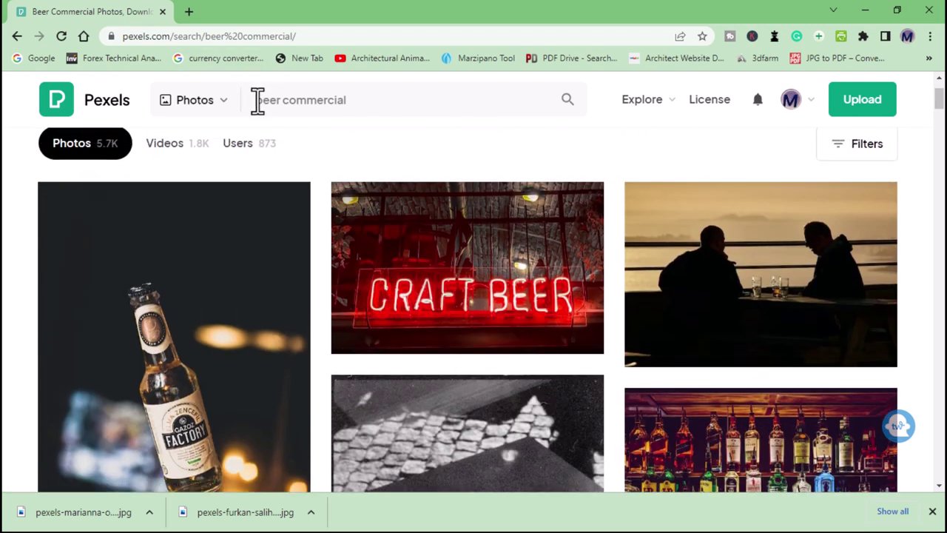
pyautogui.moveTo(258, 100); pyautogui.dragTo(437, 100)
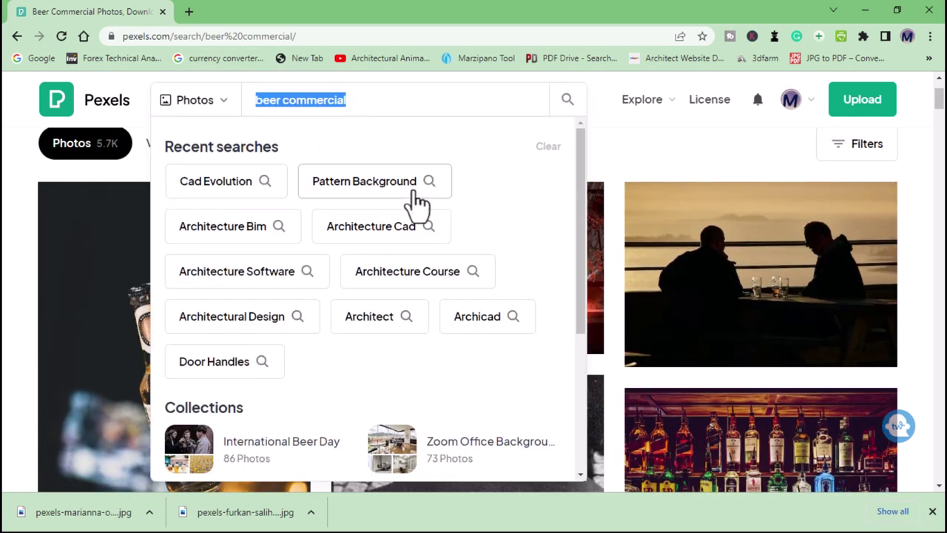
pyautogui.click(450, 99)
pyautogui.scroll(-5, 709, 320)
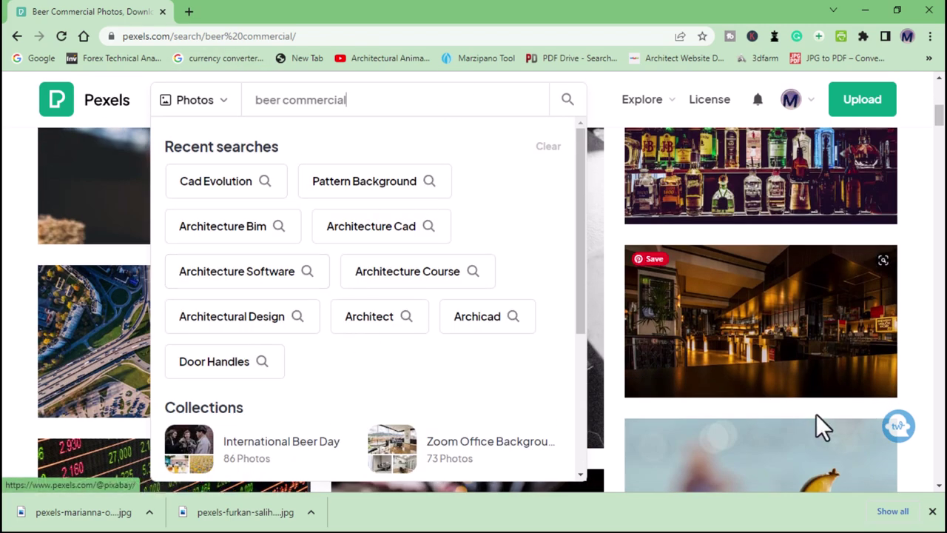
pyautogui.click(614, 408)
pyautogui.scroll(-5, 389, 314)
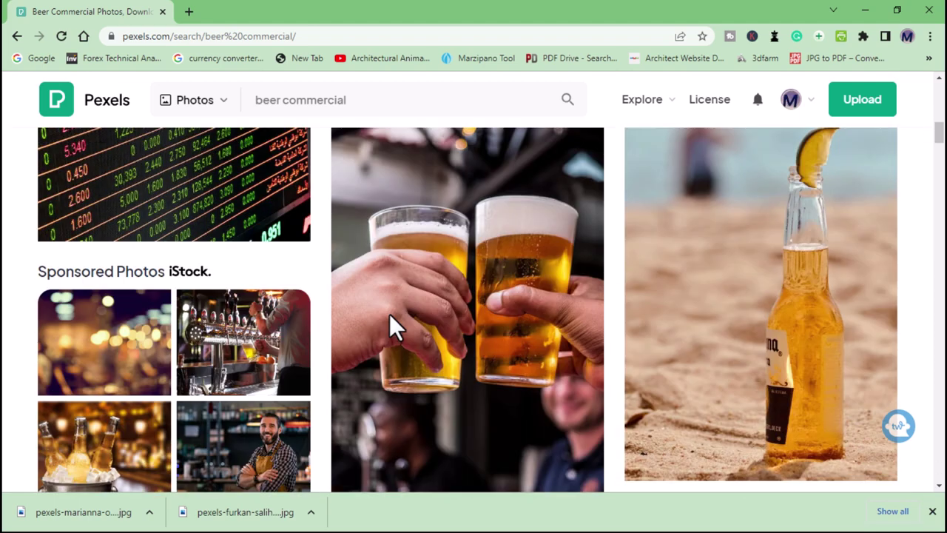
# - Switch to Archicad and open the Surfaces attribute settings
pyautogui.press('super')
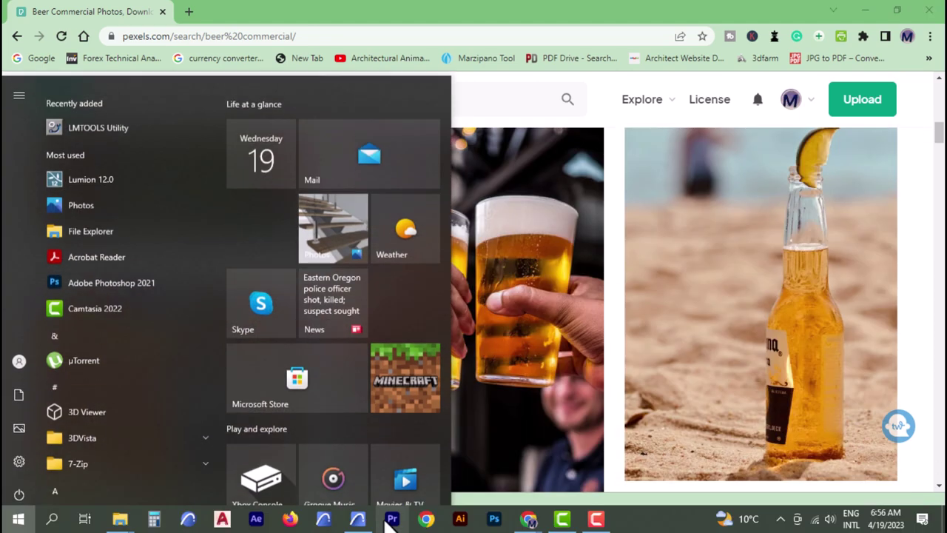
pyautogui.click(398, 520)
pyautogui.scroll(4, 389, 289)
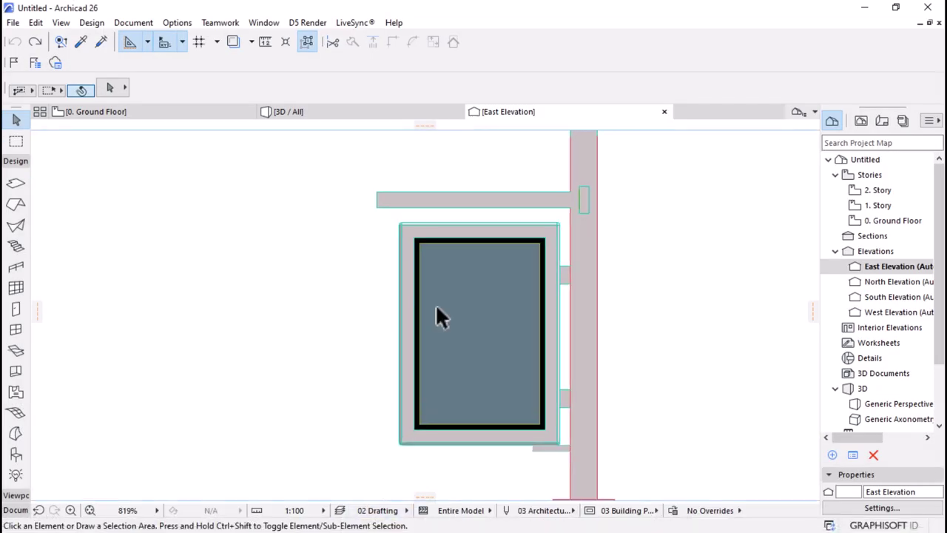
pyautogui.click(176, 23)
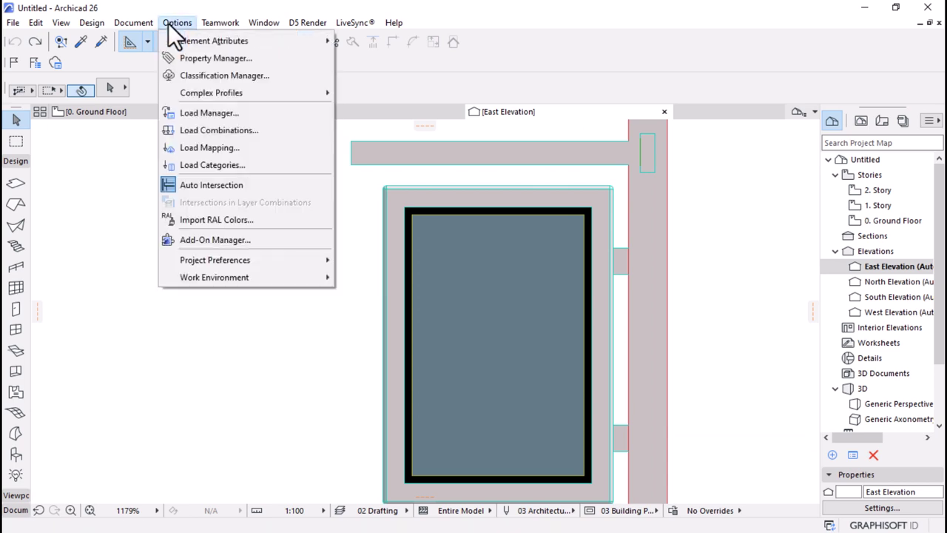
pyautogui.moveTo(178, 41)
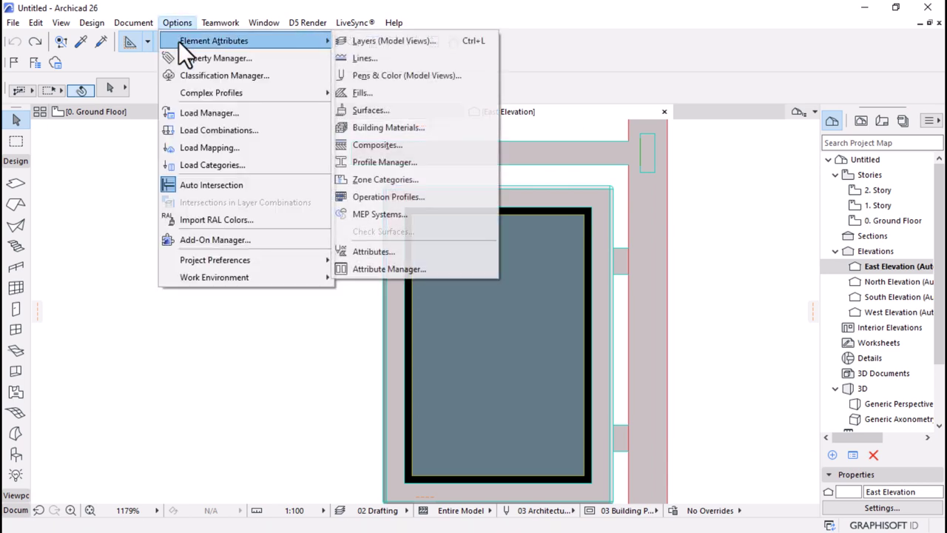
pyautogui.click(400, 111)
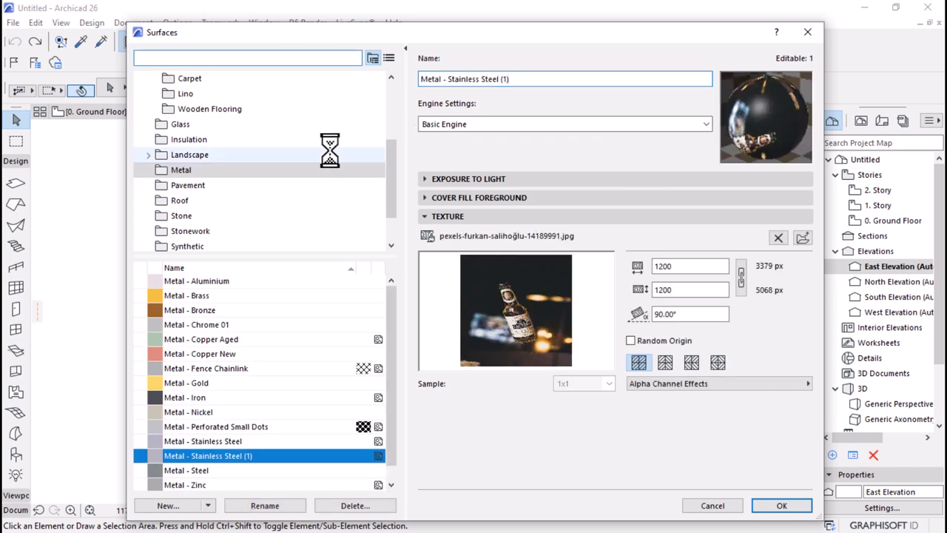
# - Create a new surface named Advert 1 as a duplicate of Metal - Iron
pyautogui.click(194, 397)
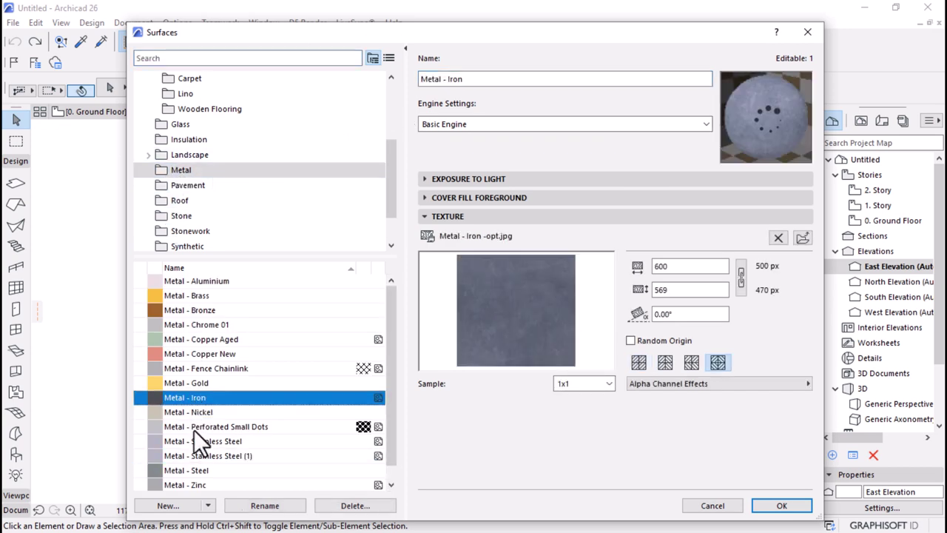
pyautogui.scroll(-1, 203, 415)
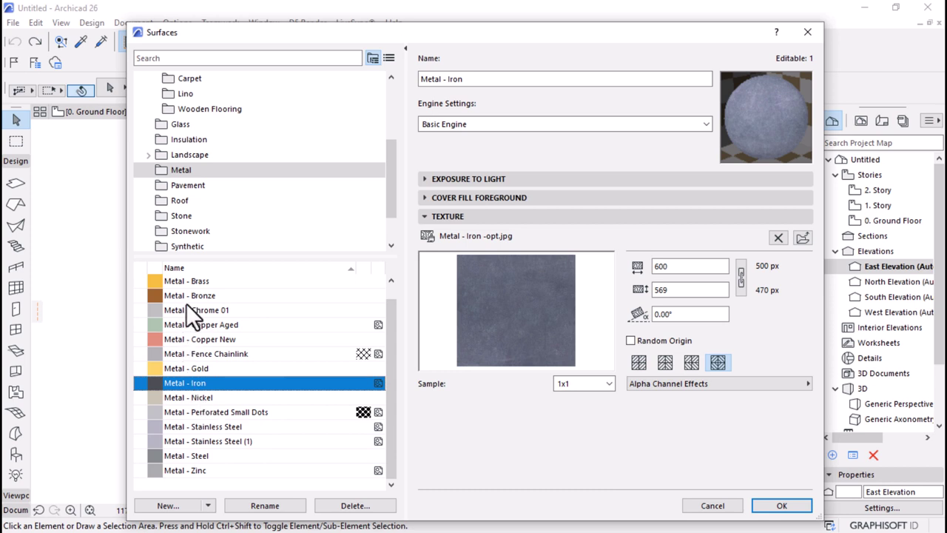
pyautogui.scroll(1, 191, 400)
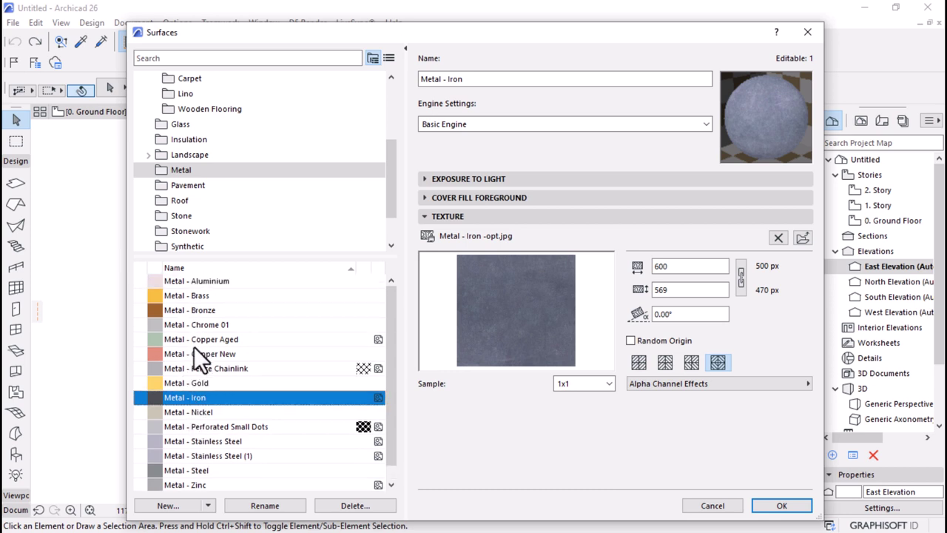
pyautogui.click(203, 325)
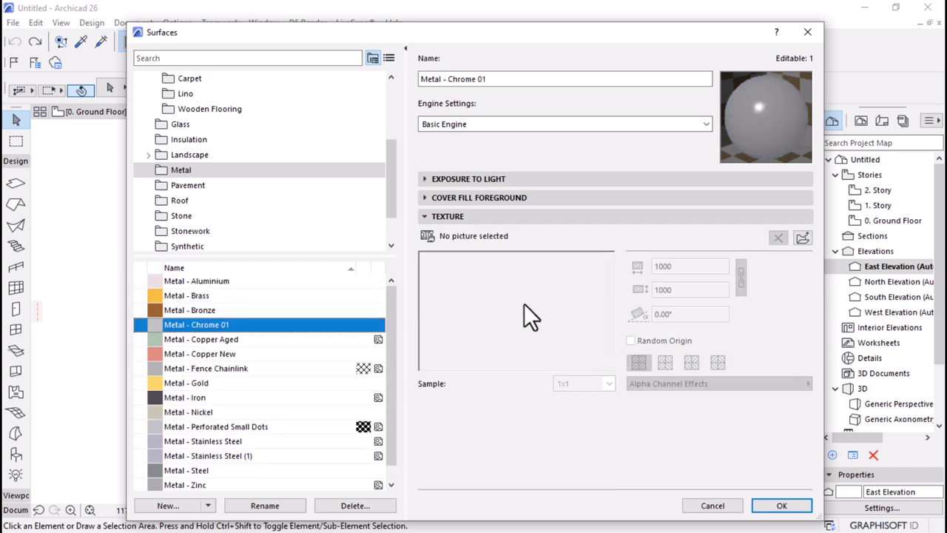
pyautogui.click(179, 397)
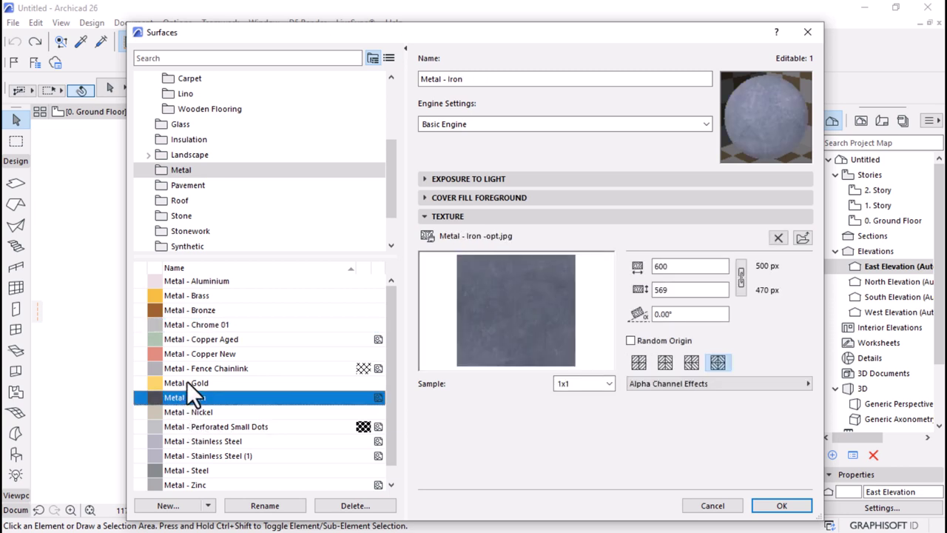
pyautogui.click(186, 506)
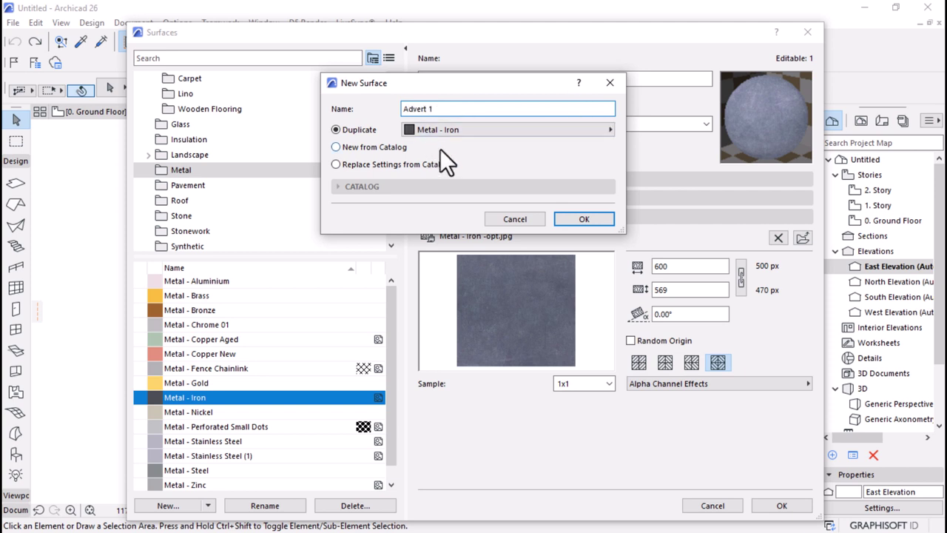
pyautogui.click(563, 216)
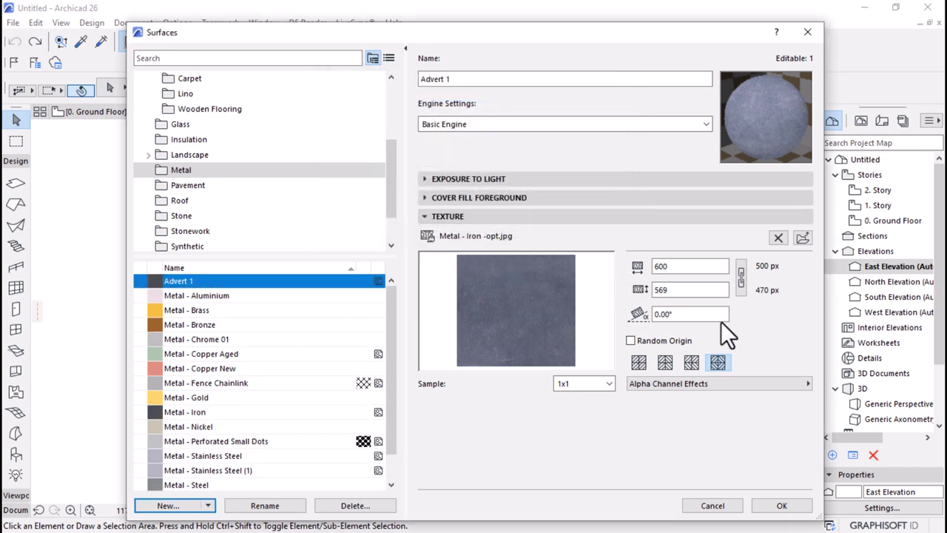
# - Add the beach beer-bottle JPG from the Downloads folder to the image library for Advert 1's texture
pyautogui.click(797, 238)
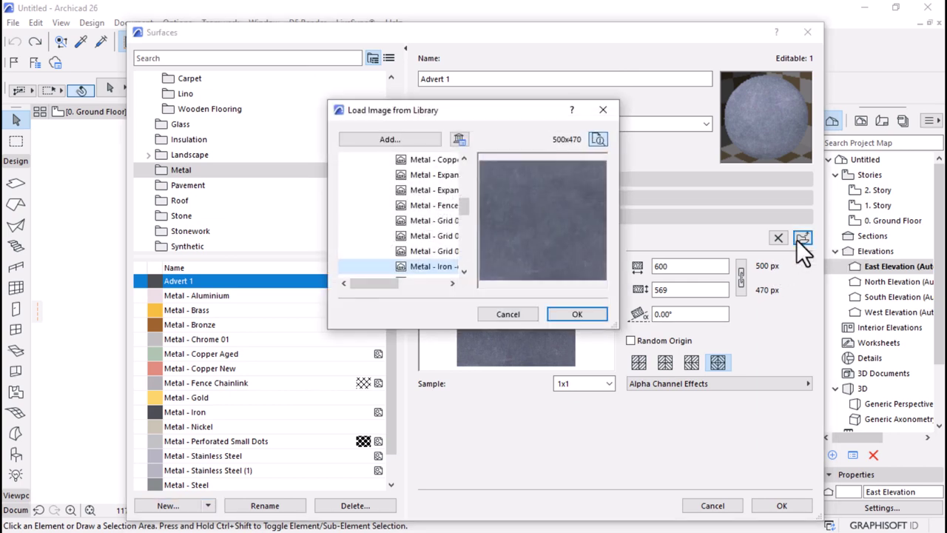
pyautogui.click(404, 137)
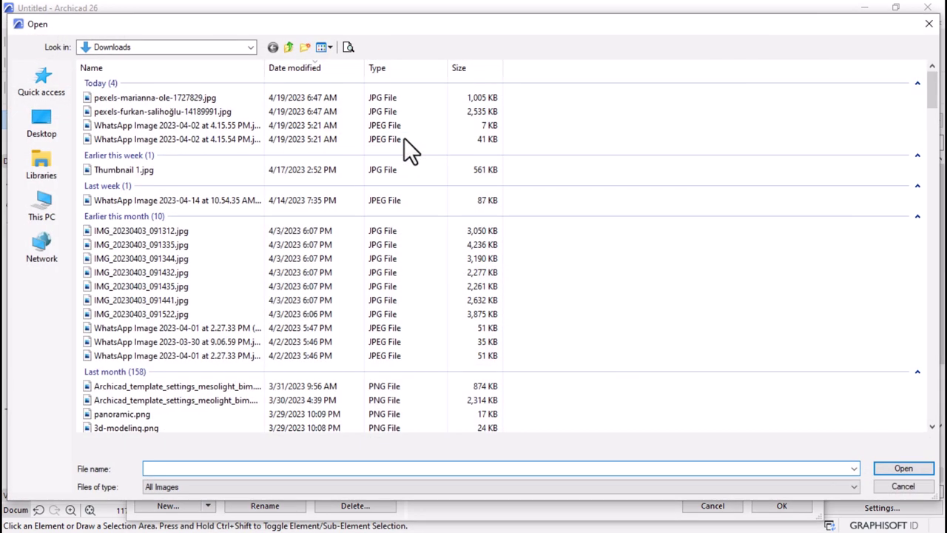
pyautogui.click(108, 100)
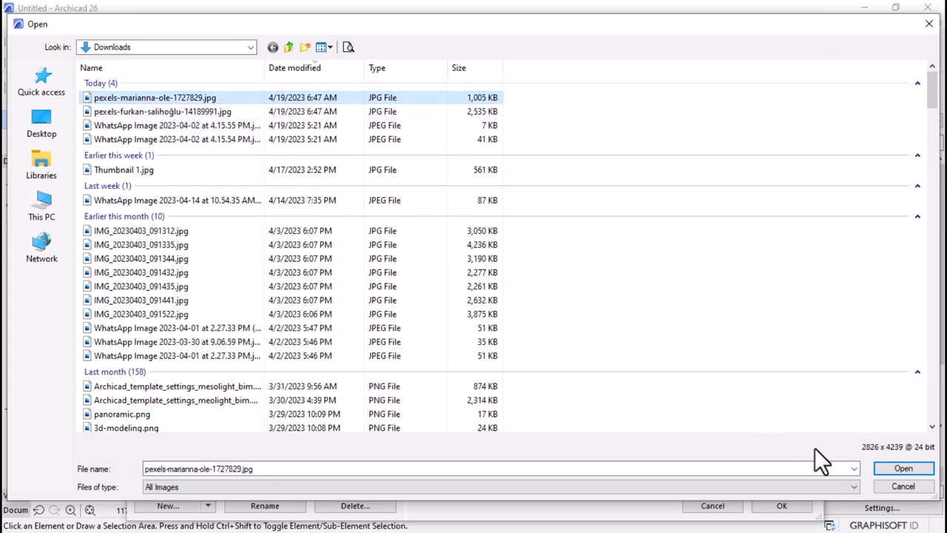
pyautogui.click(880, 468)
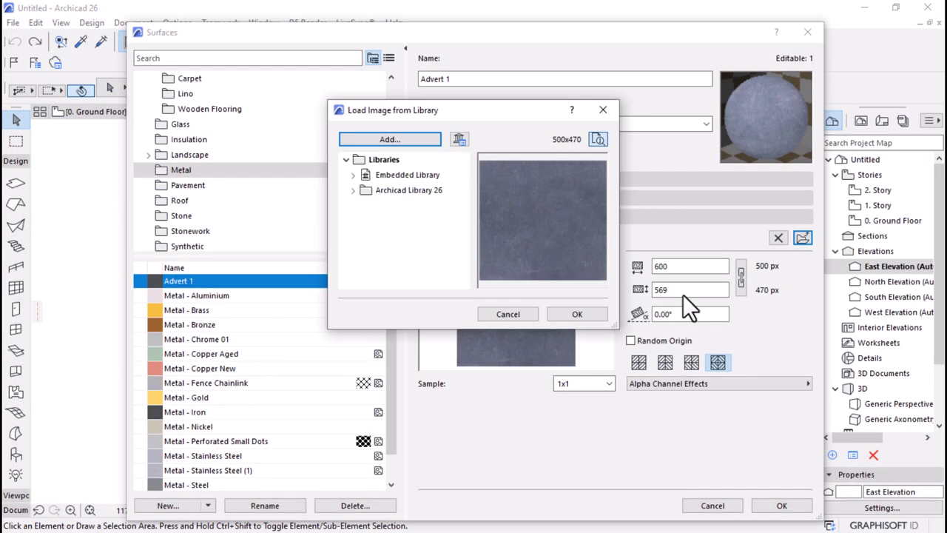
# - Assign the dark beer-bottle photo from the Embedded Library as Advert 1's texture, with plain unmirrored tiling, and save the surface
pyautogui.click(353, 175)
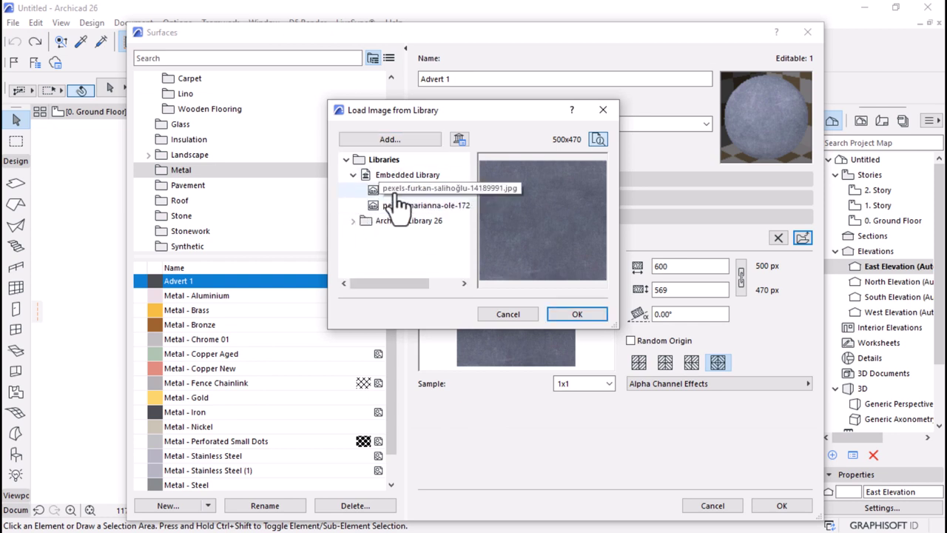
pyautogui.click(392, 191)
pyautogui.click(406, 205)
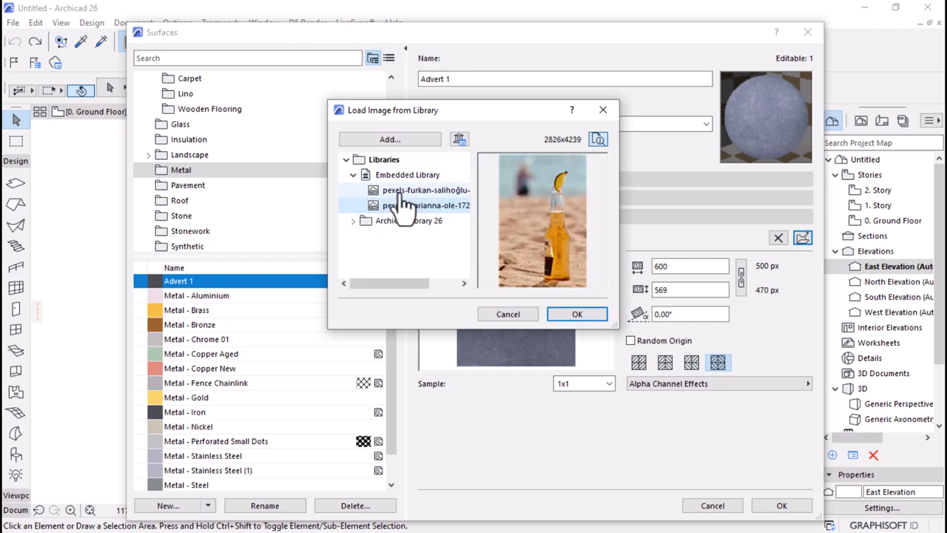
pyautogui.click(407, 194)
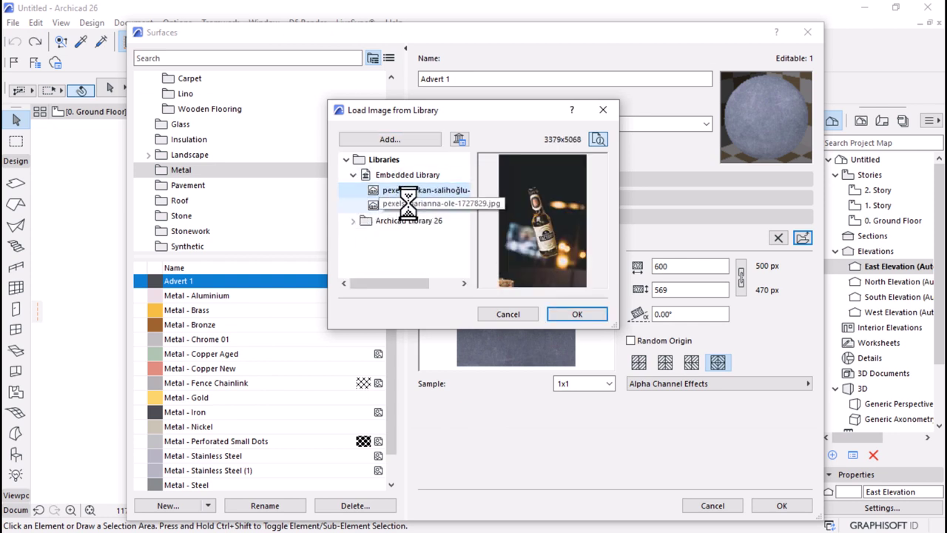
pyautogui.click(576, 314)
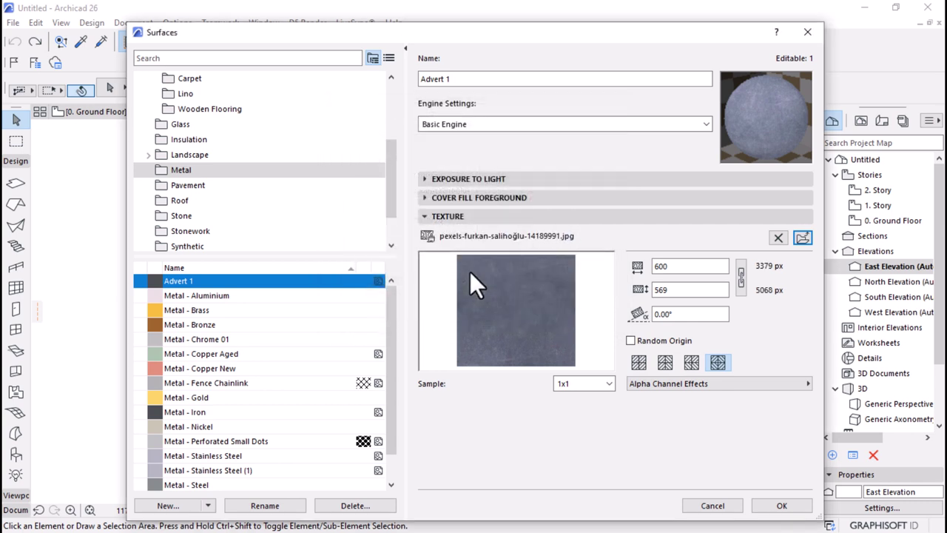
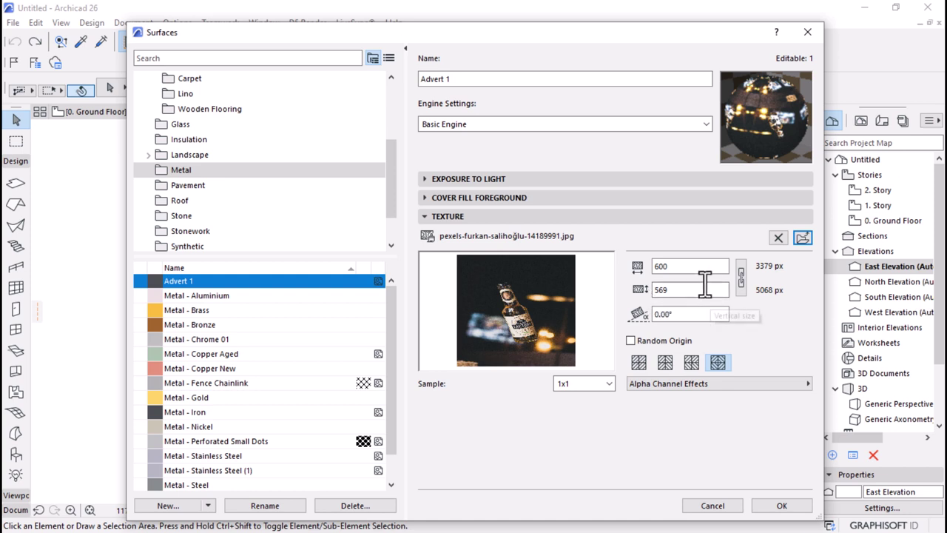
pyautogui.click(638, 367)
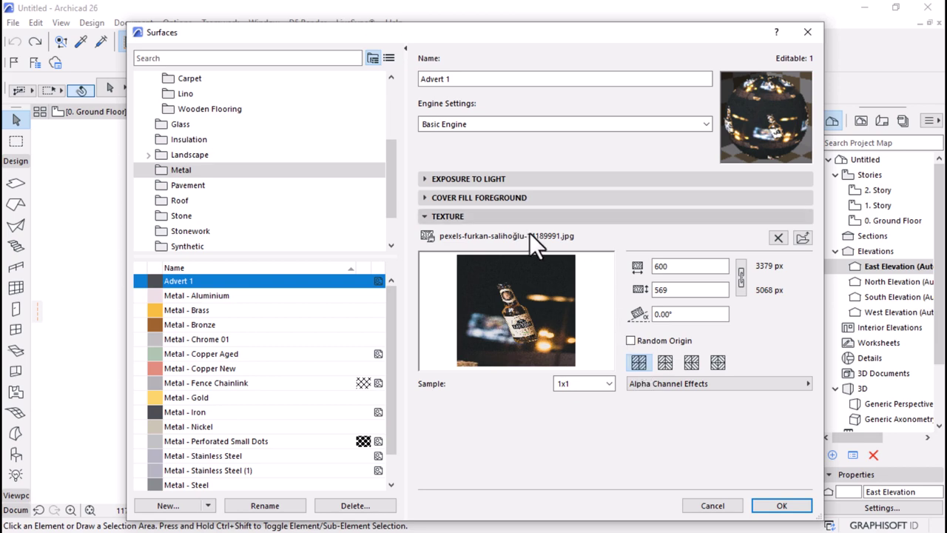
pyautogui.click(777, 509)
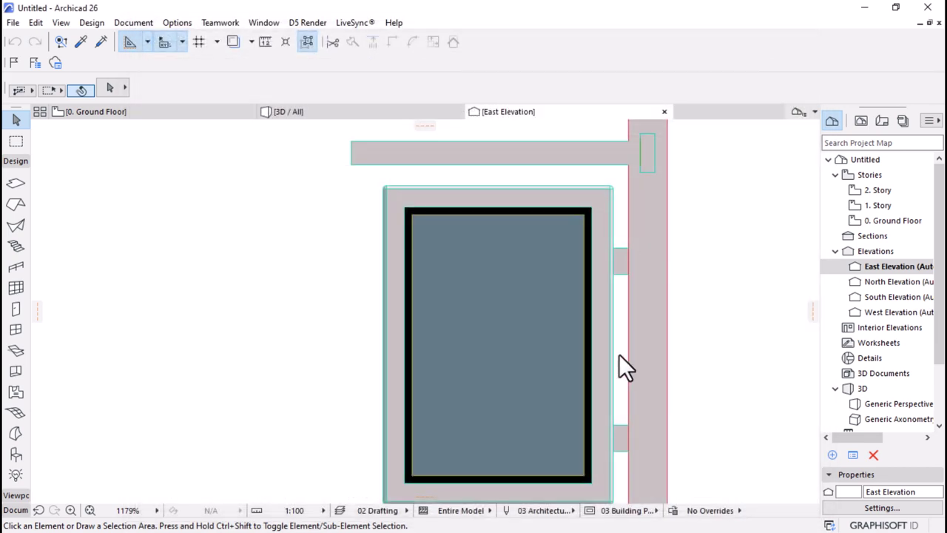
# - Override the surface of the display panel morph in the East Elevation with Advert 1 and show the panel in 3D
pyautogui.click(474, 237)
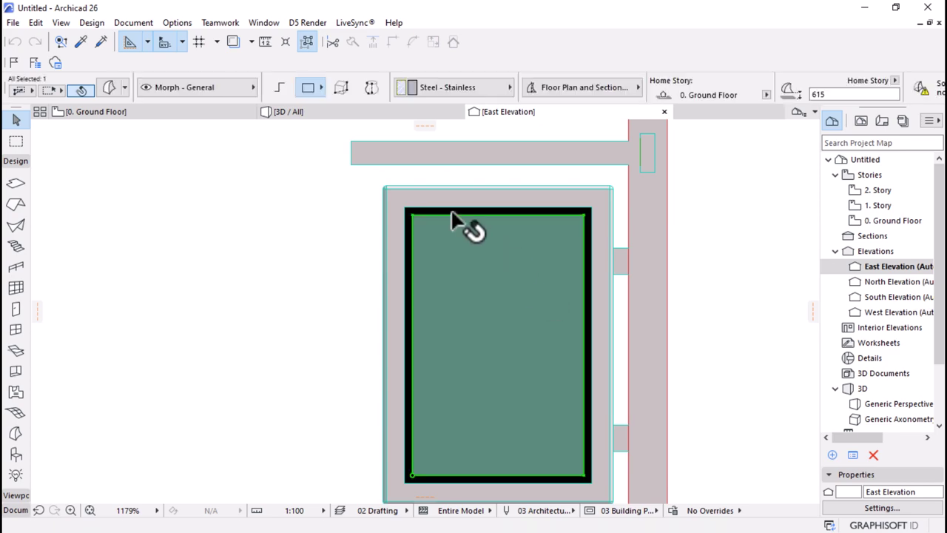
pyautogui.click(107, 86)
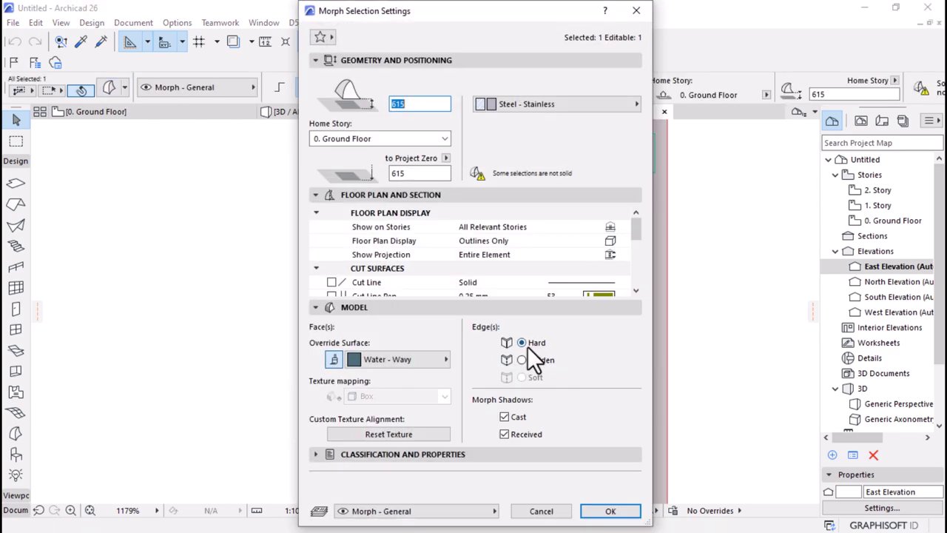
pyautogui.click(399, 360)
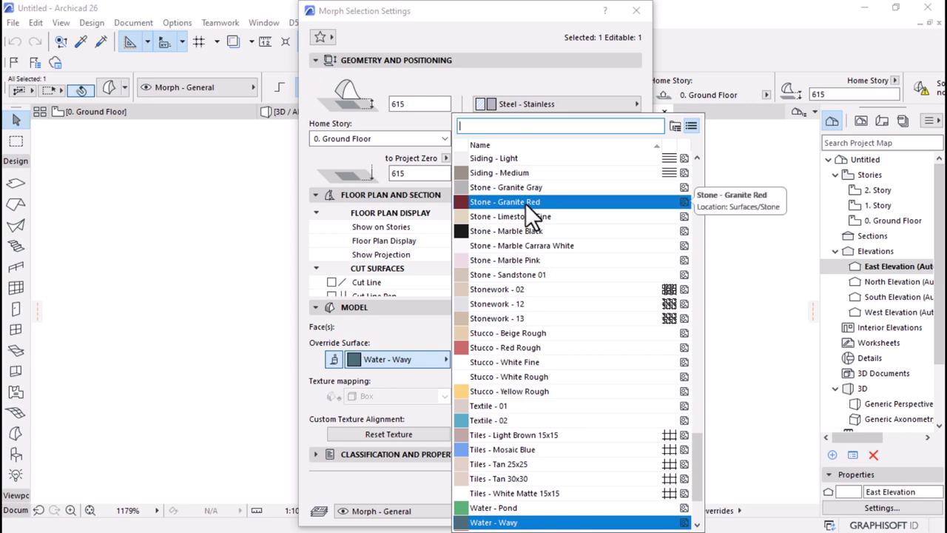
pyautogui.write('ad')
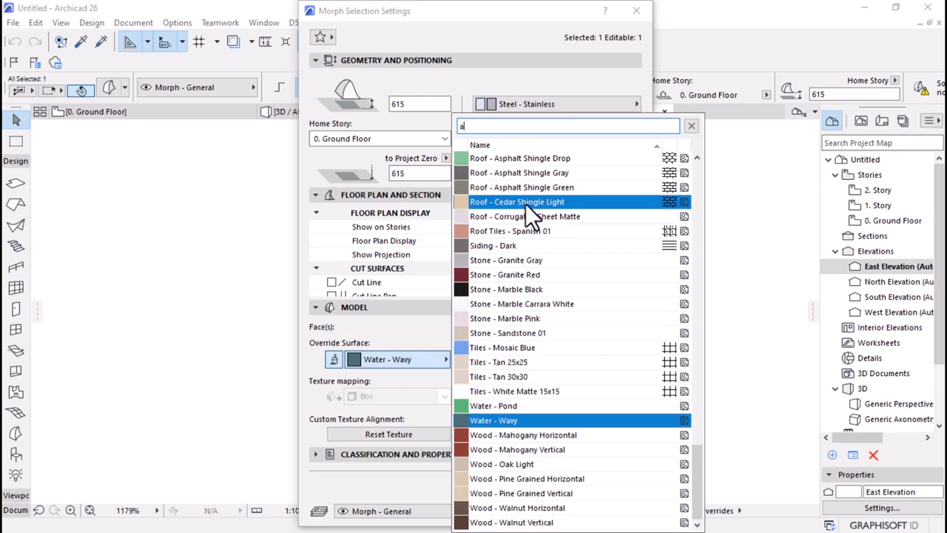
pyautogui.click(488, 173)
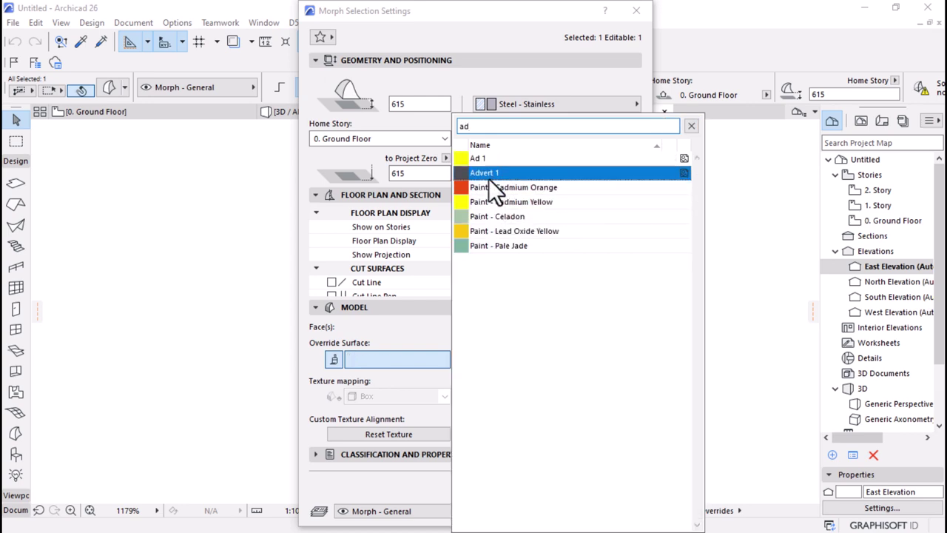
pyautogui.click(601, 515)
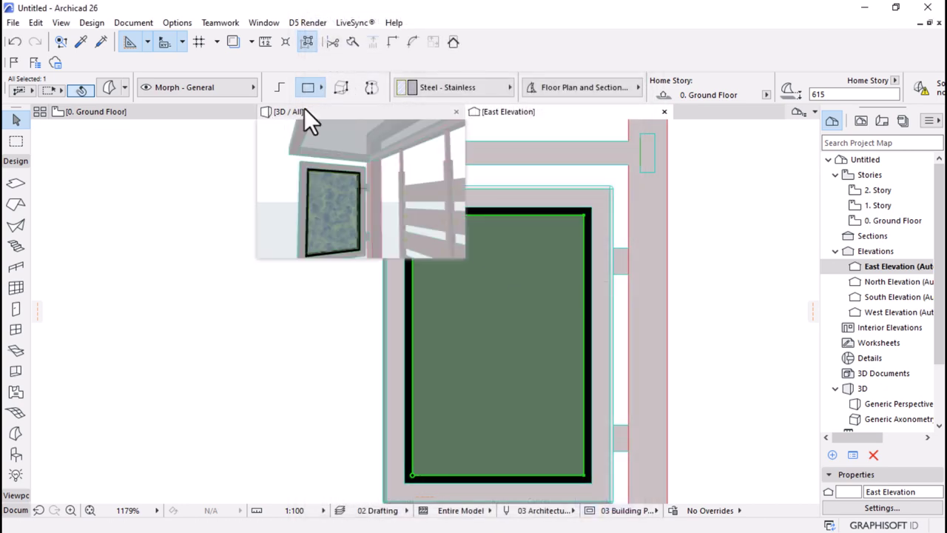
pyautogui.click(295, 112)
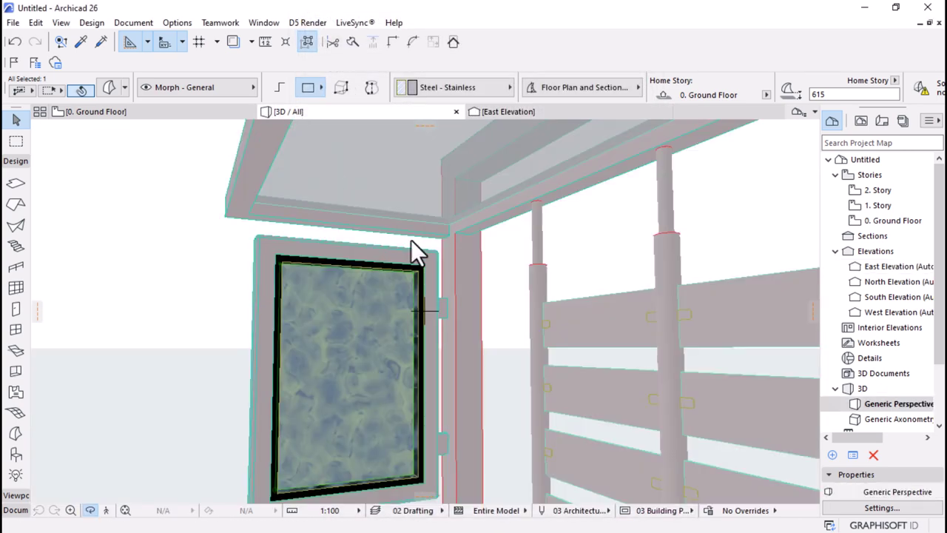
# - Lock the original proportions of Advert 1's texture, set its width to 970, and save the surface
pyautogui.press('Escape')
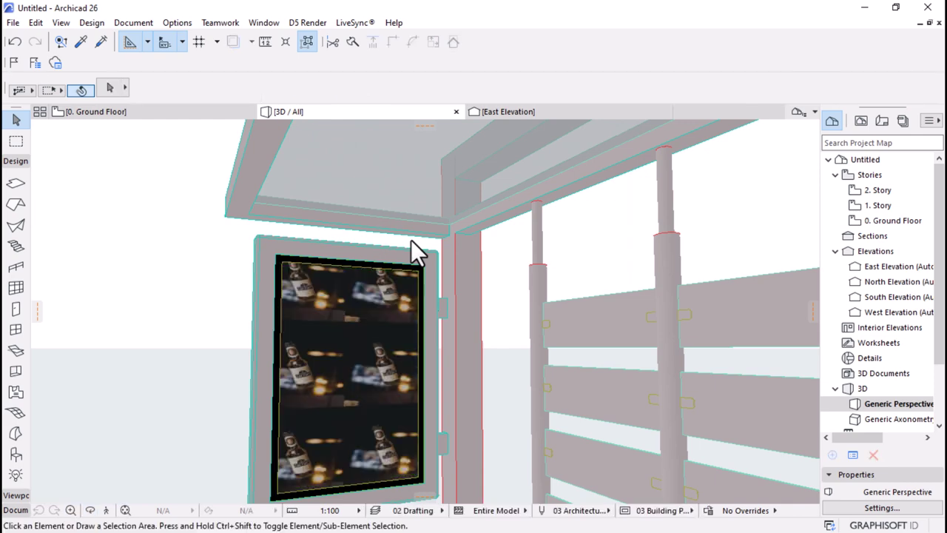
pyautogui.keyDown('shift'); pyautogui.moveTo(410, 240); pyautogui.dragTo(436, 273, button='middle'); pyautogui.keyUp('shift')
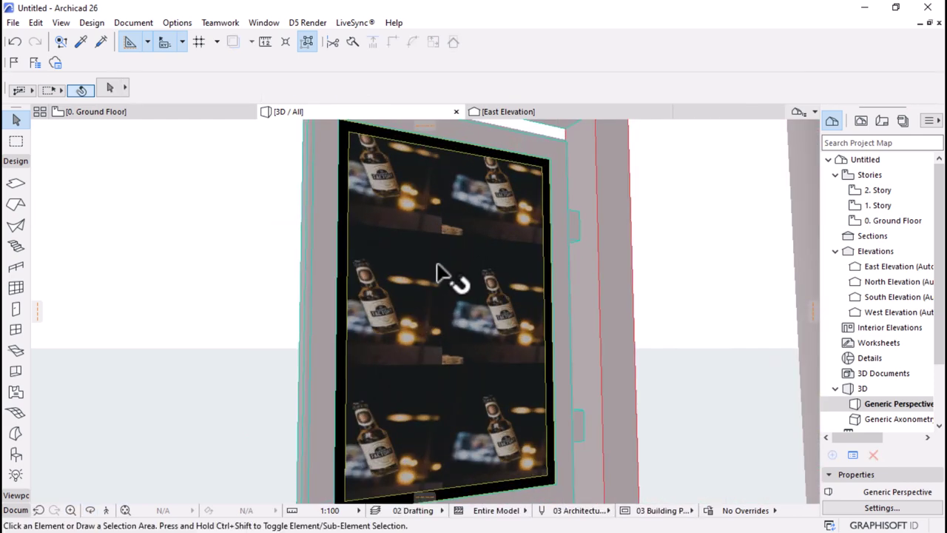
pyautogui.click(436, 274)
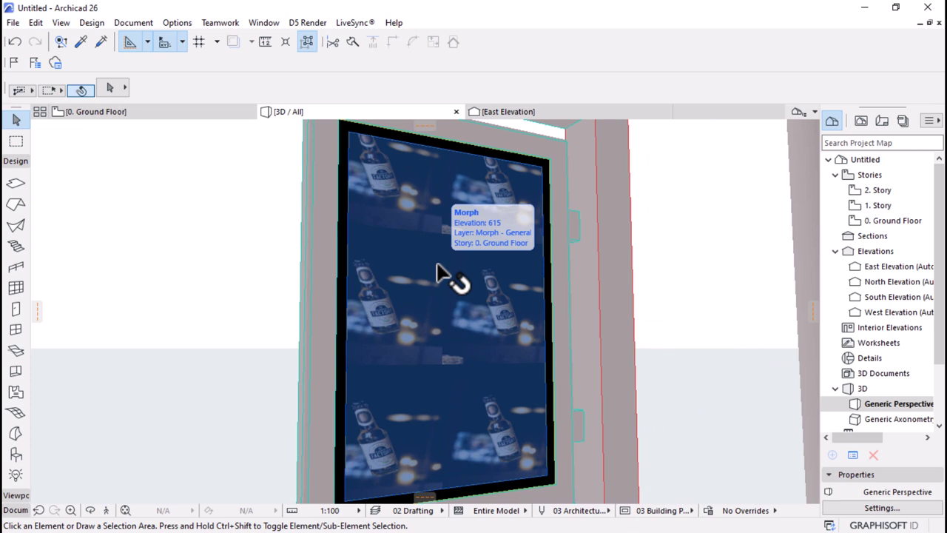
pyautogui.press('Escape')
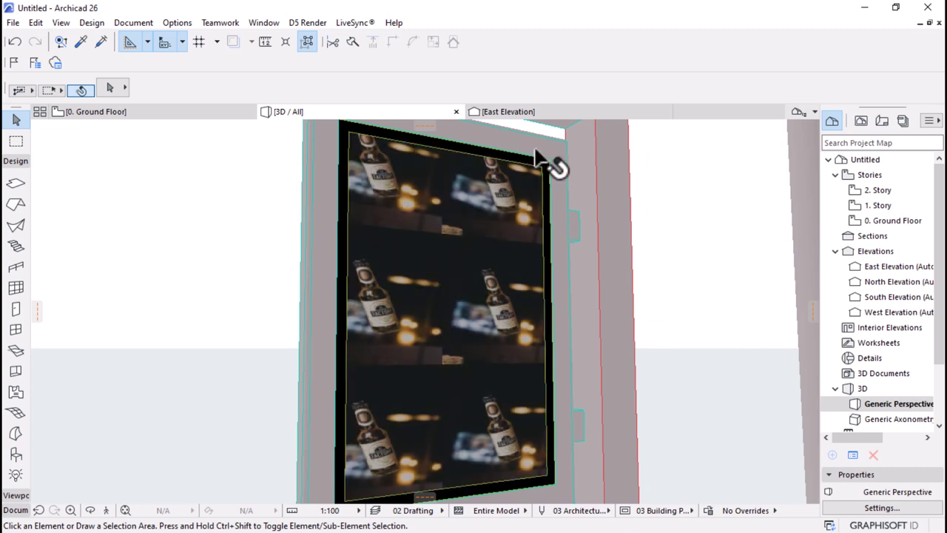
pyautogui.keyDown('shift'); pyautogui.moveTo(437, 275); pyautogui.dragTo(392, 287, button='middle'); pyautogui.keyUp('shift')
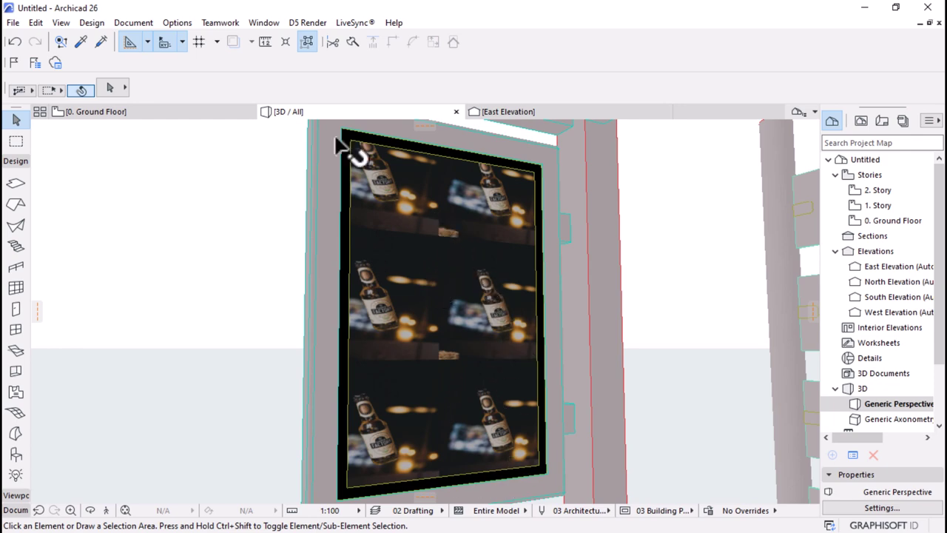
pyautogui.click(177, 22)
pyautogui.moveTo(175, 40)
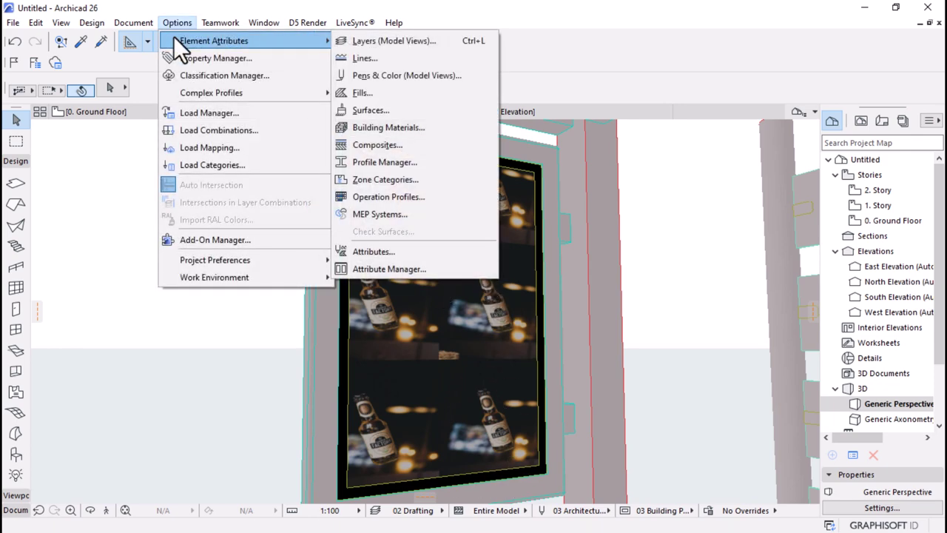
pyautogui.click(387, 105)
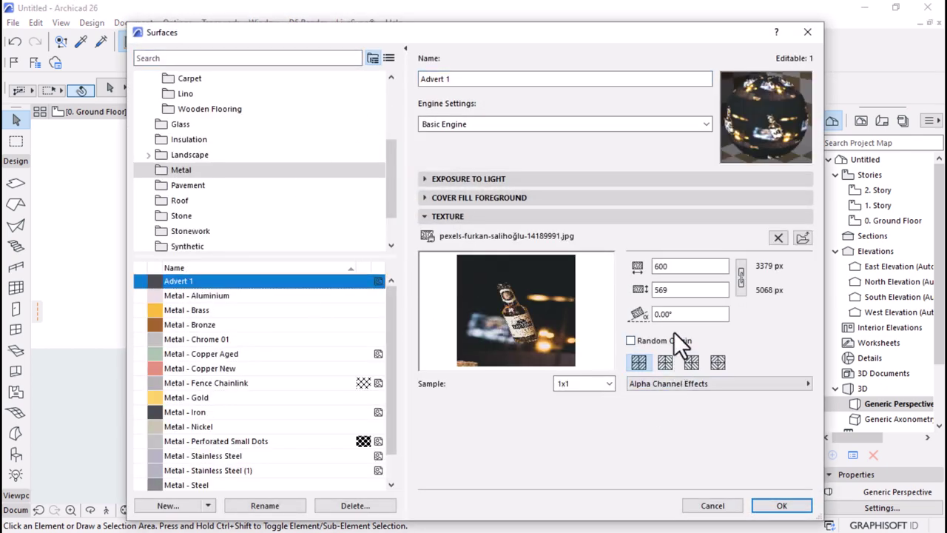
pyautogui.click(740, 270)
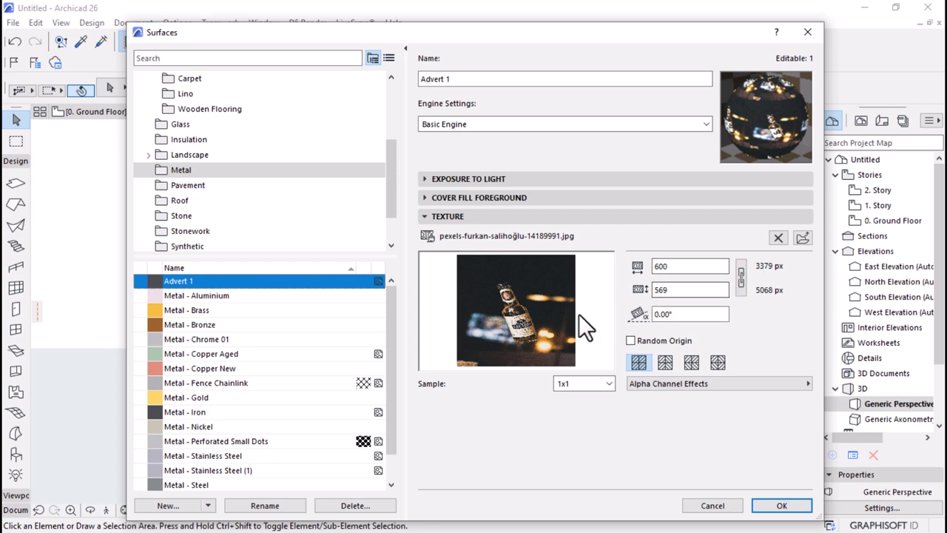
pyautogui.click(739, 276)
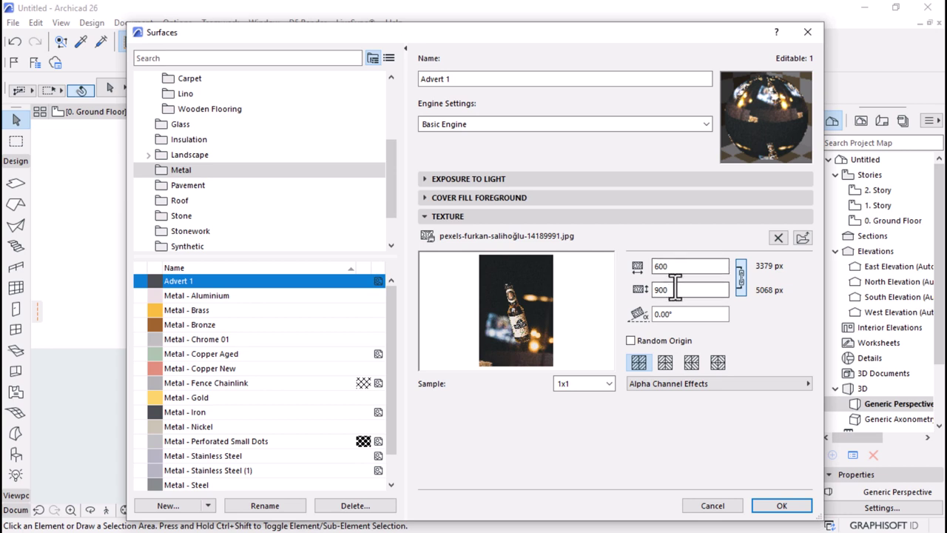
pyautogui.doubleClick(676, 270)
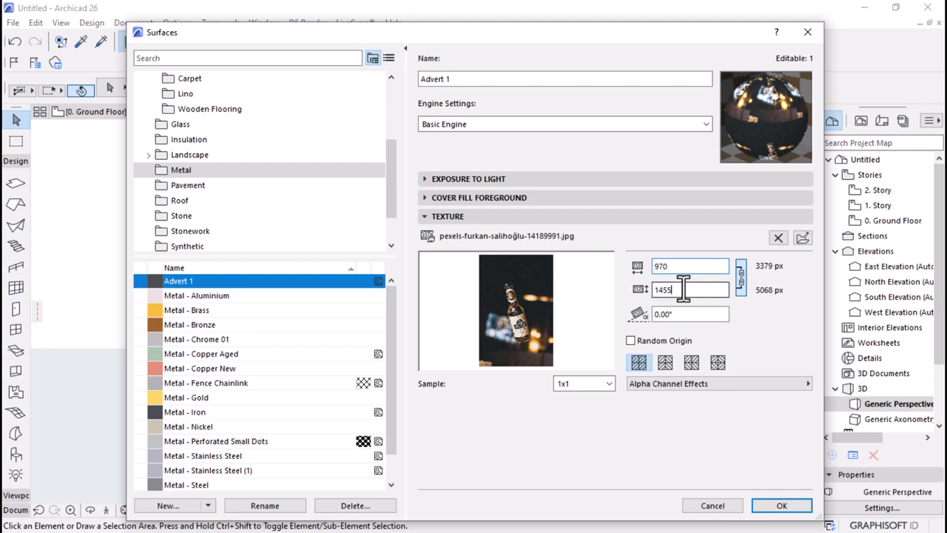
pyautogui.click(782, 505)
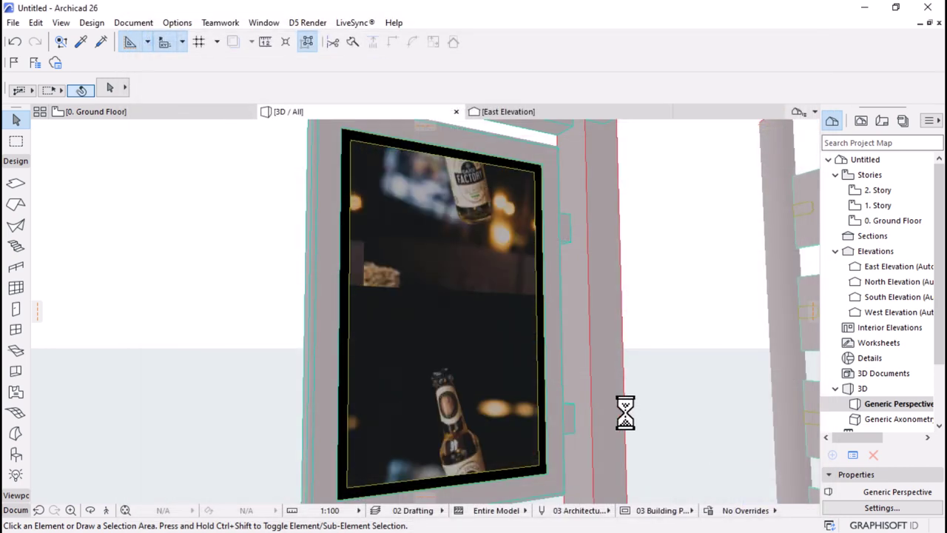
pyautogui.keyDown('shift'); pyautogui.moveTo(449, 206); pyautogui.dragTo(406, 270, button='middle'); pyautogui.keyUp('shift')
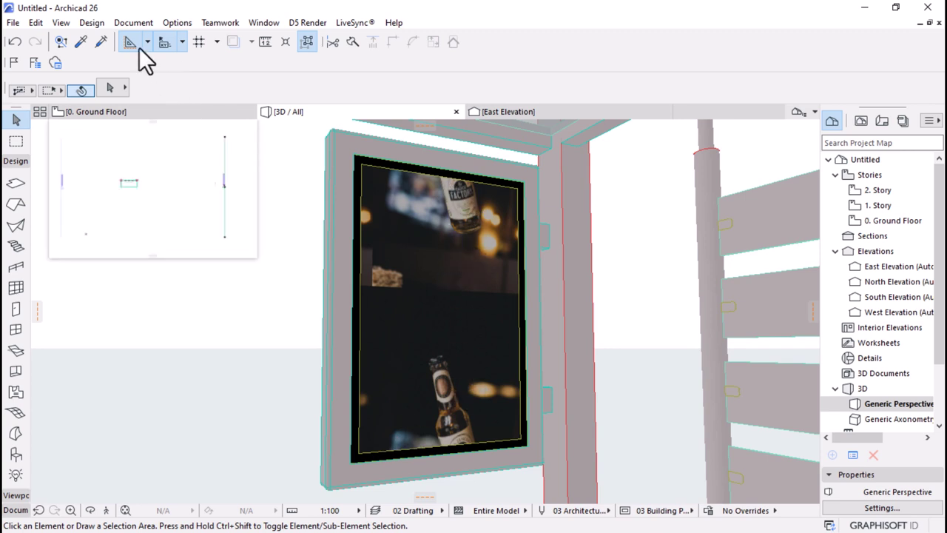
pyautogui.click(122, 22)
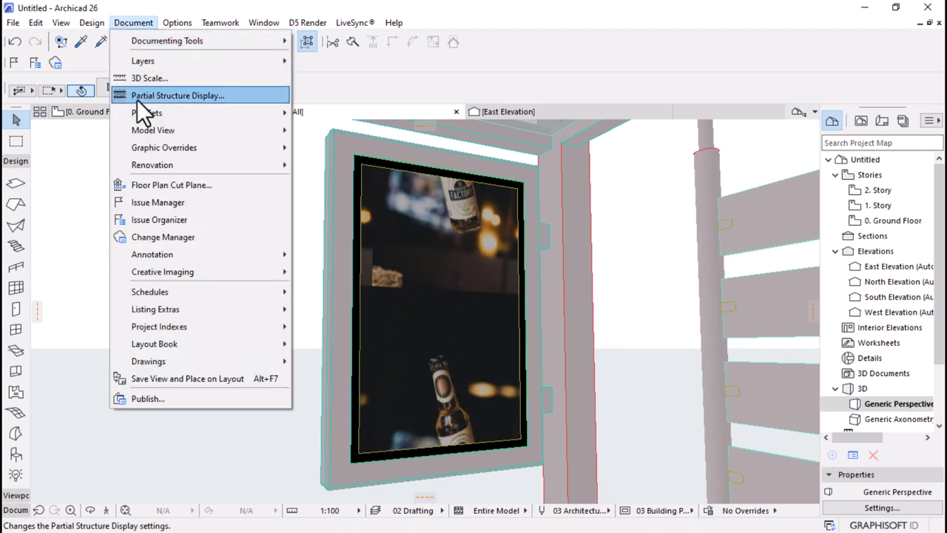
pyautogui.moveTo(162, 272)
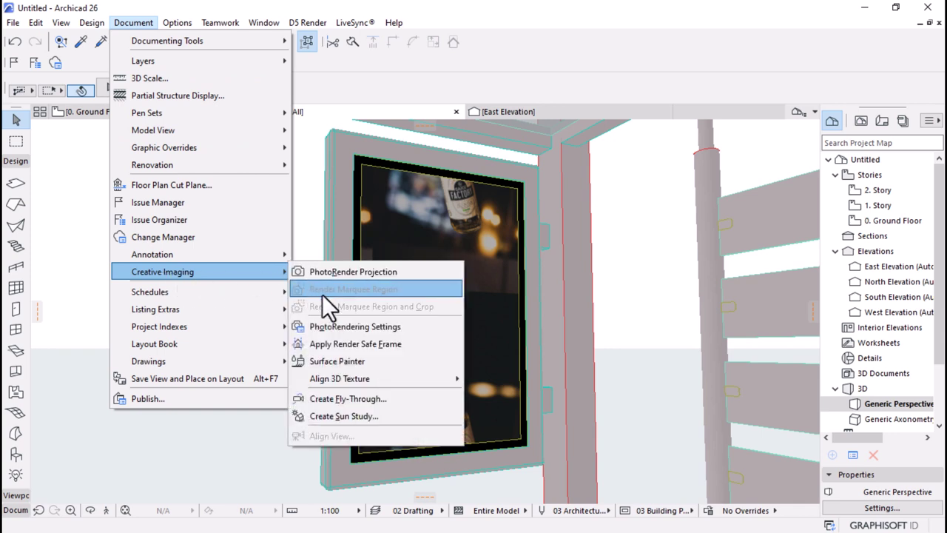
pyautogui.moveTo(333, 383)
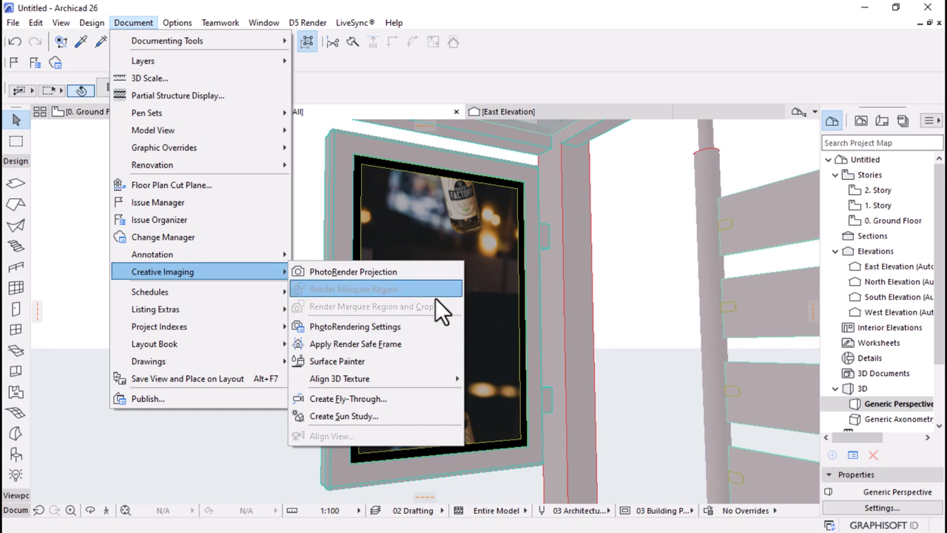
pyautogui.click(387, 221)
# - Set the 3D texture origin of the bottle-poster panel morph to the panel's lower-left corner
pyautogui.click(387, 222)
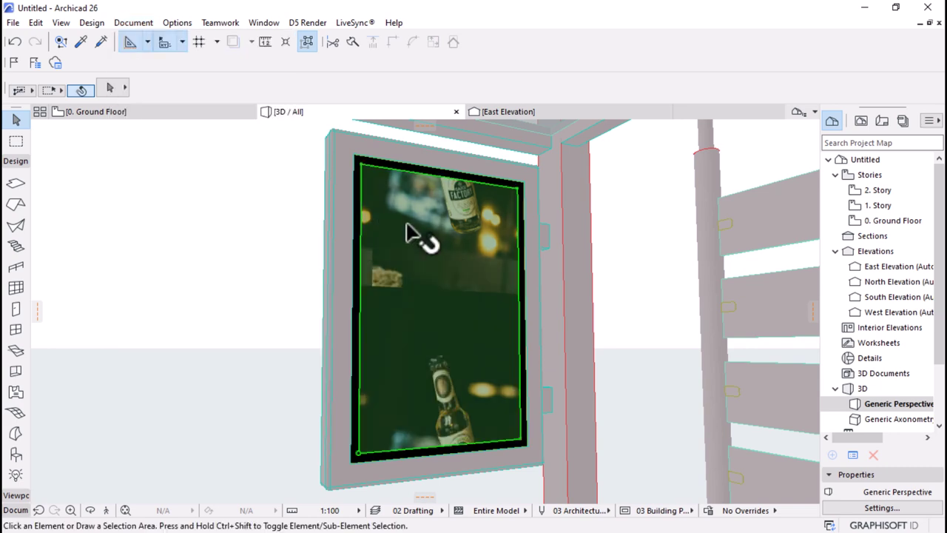
pyautogui.click(122, 23)
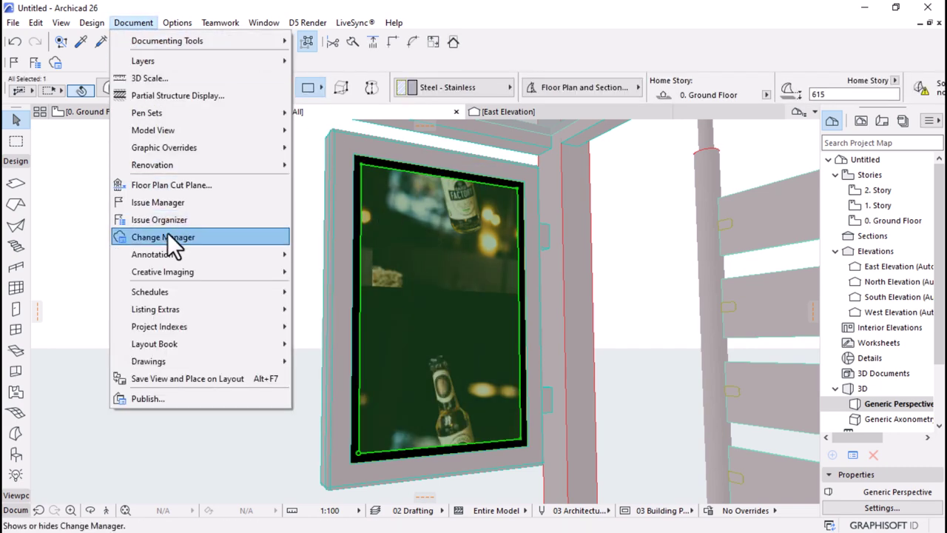
pyautogui.moveTo(396, 375)
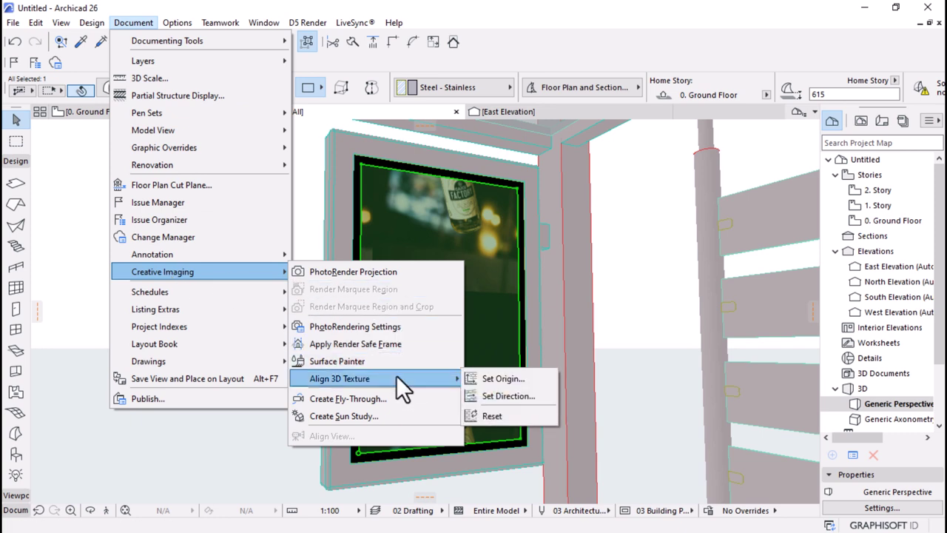
pyautogui.click(503, 381)
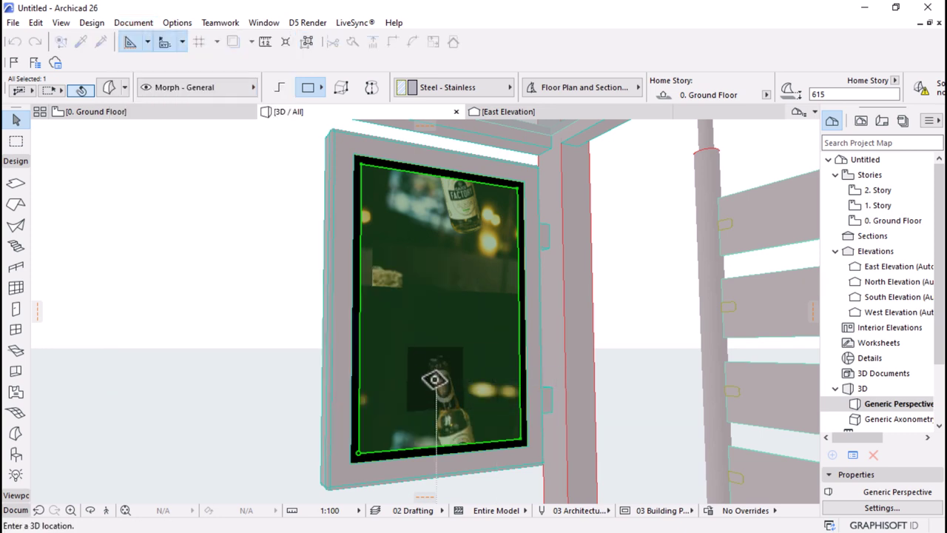
pyautogui.click(358, 453)
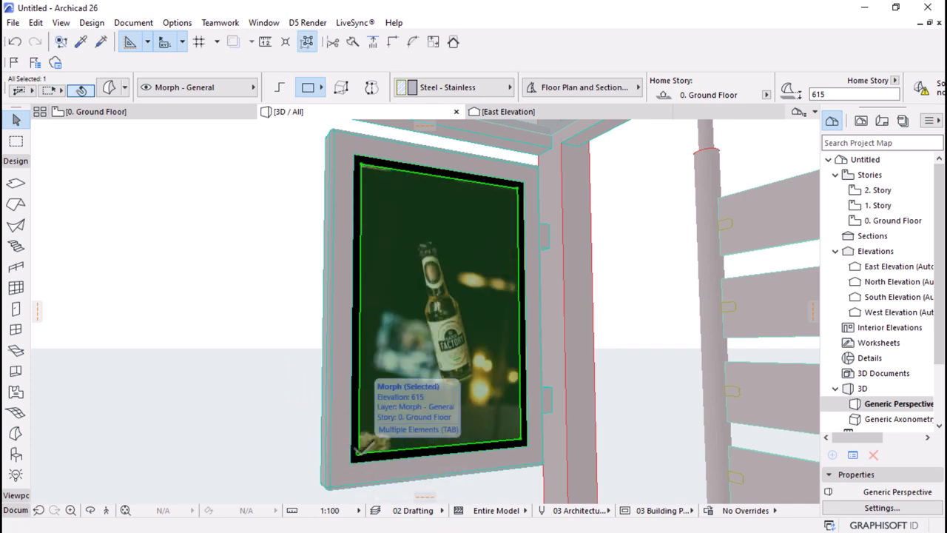
pyautogui.click(158, 332)
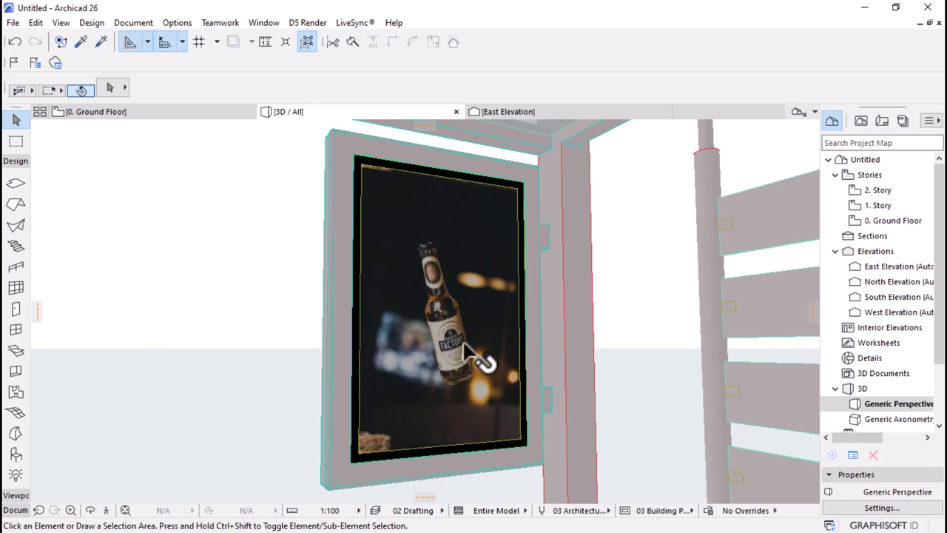
# - Create a new surface named Advert 2 as a duplicate of Advert 1 for the blank panel on the display's reverse side
pyautogui.keyDown('shift'); pyautogui.moveTo(490, 355); pyautogui.dragTo(462, 353, button='middle'); pyautogui.keyUp('shift')
pyautogui.scroll(-3, 462, 352)
pyautogui.keyDown('shift'); pyautogui.moveTo(389, 267); pyautogui.dragTo(351, 224, button='middle'); pyautogui.keyUp('shift')
pyautogui.scroll(5, 370, 266)
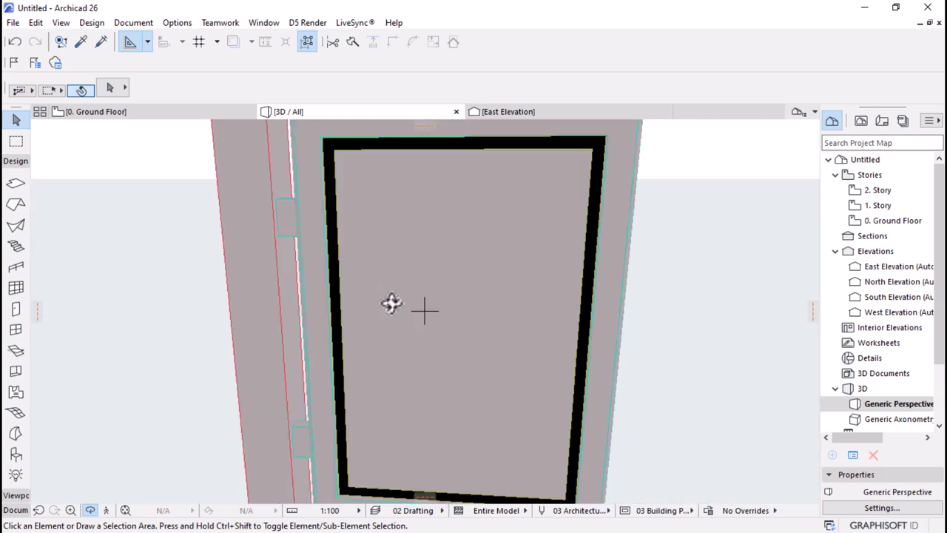
pyautogui.scroll(-2, 392, 303)
pyautogui.keyDown('shift'); pyautogui.moveTo(382, 315); pyautogui.dragTo(382, 294, button='middle'); pyautogui.keyUp('shift')
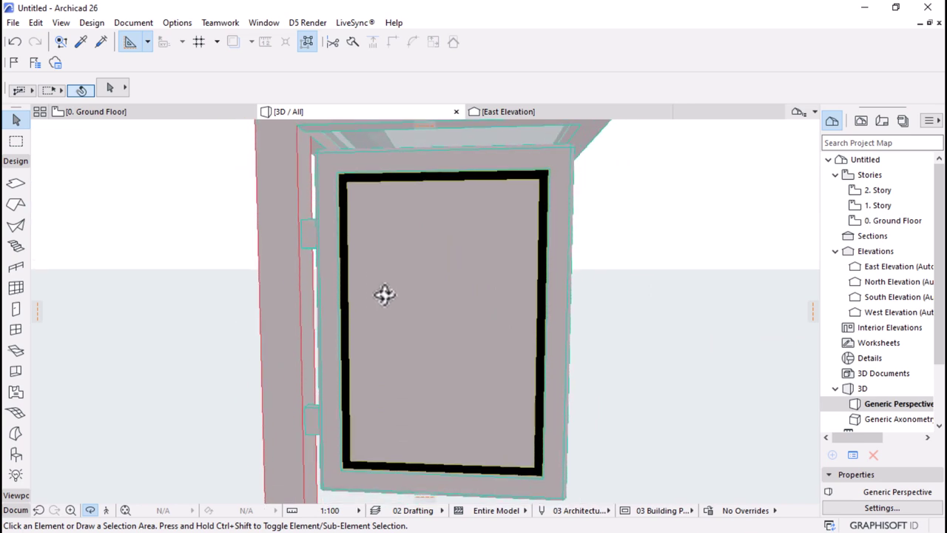
pyautogui.click(175, 24)
pyautogui.moveTo(188, 42)
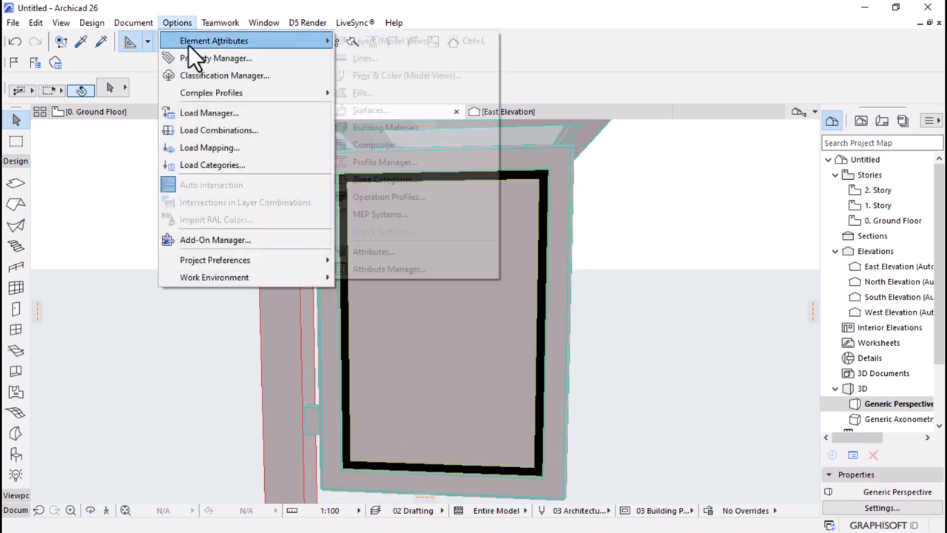
pyautogui.click(362, 110)
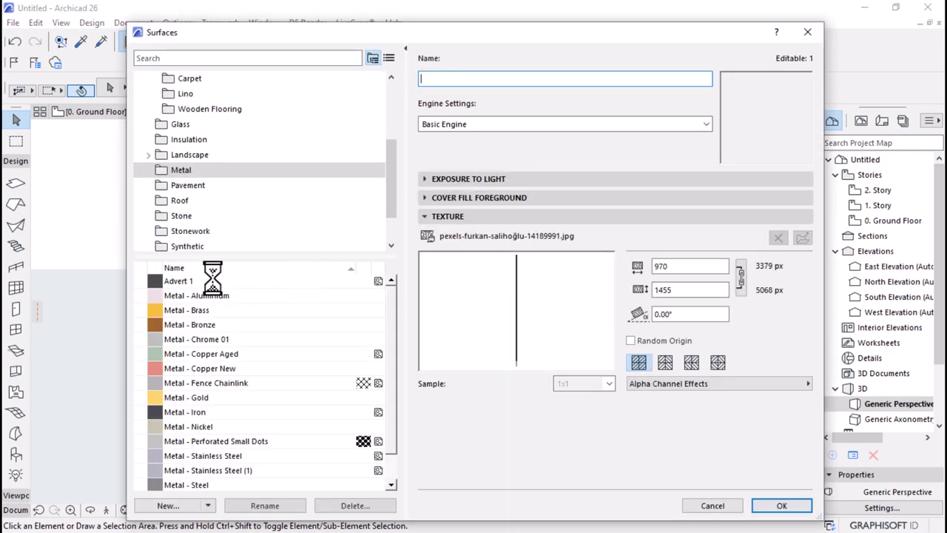
pyautogui.click(191, 507)
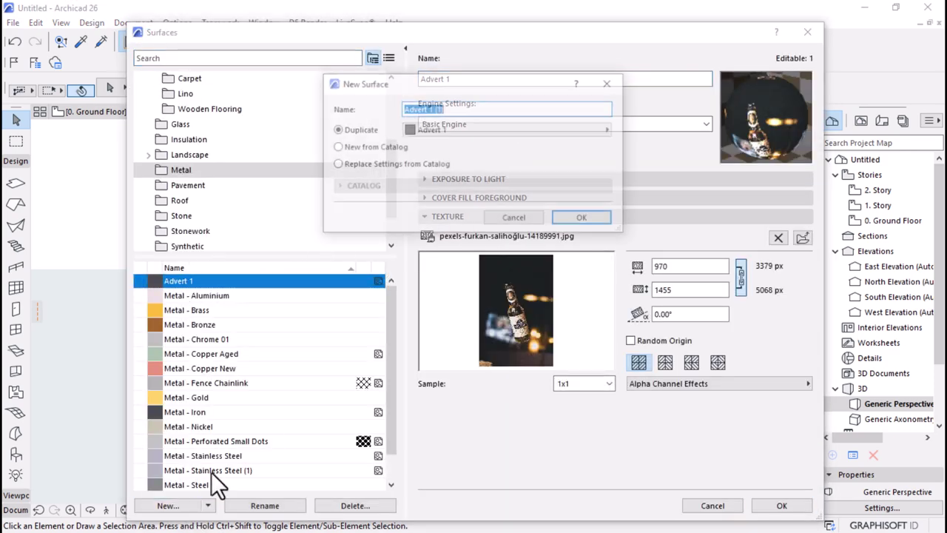
pyautogui.click(450, 109)
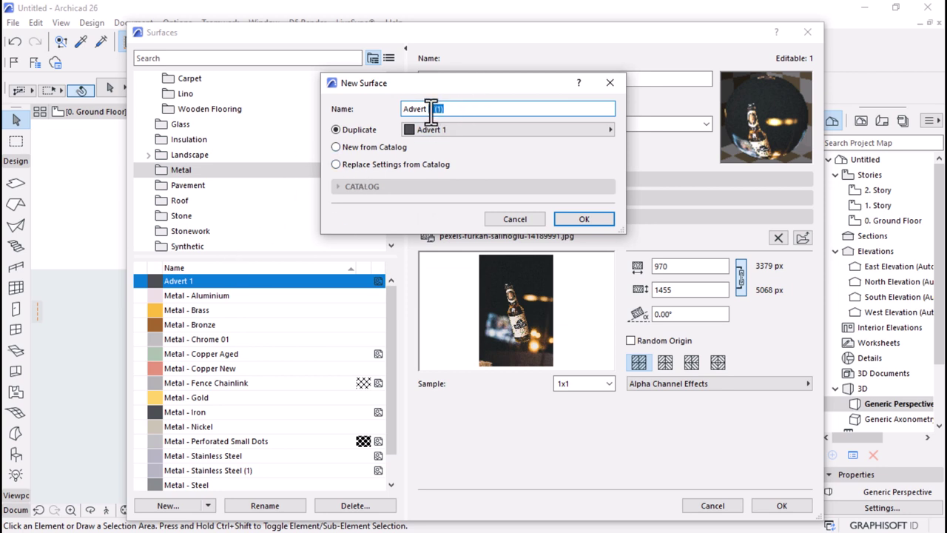
pyautogui.click(576, 221)
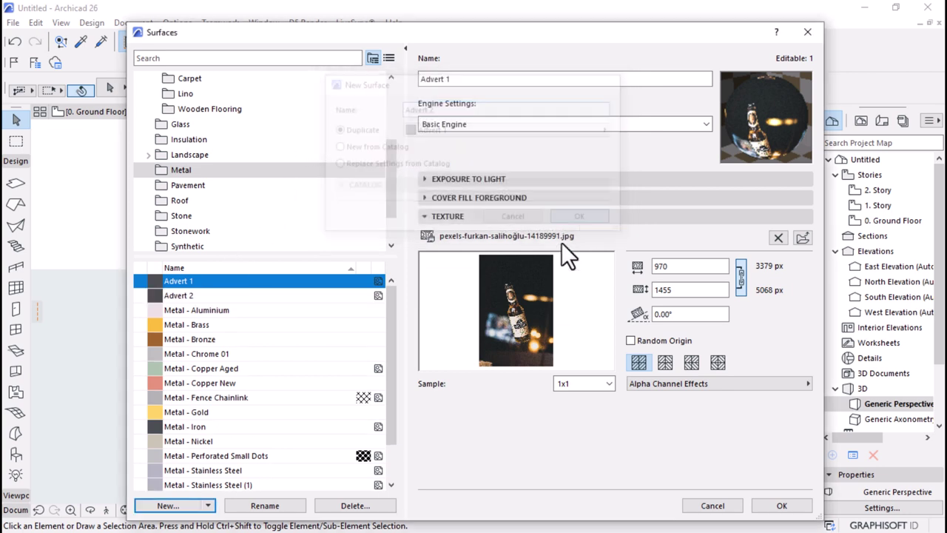
# - Assign the beach beer-bottle photo from the Embedded Library as Advert 2's texture and save the surface
pyautogui.click(801, 239)
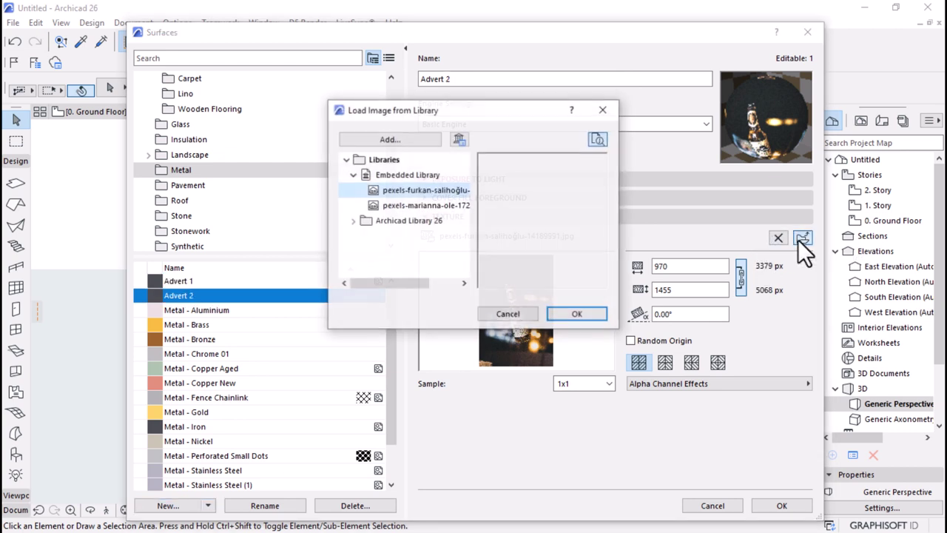
pyautogui.click(399, 213)
pyautogui.click(577, 314)
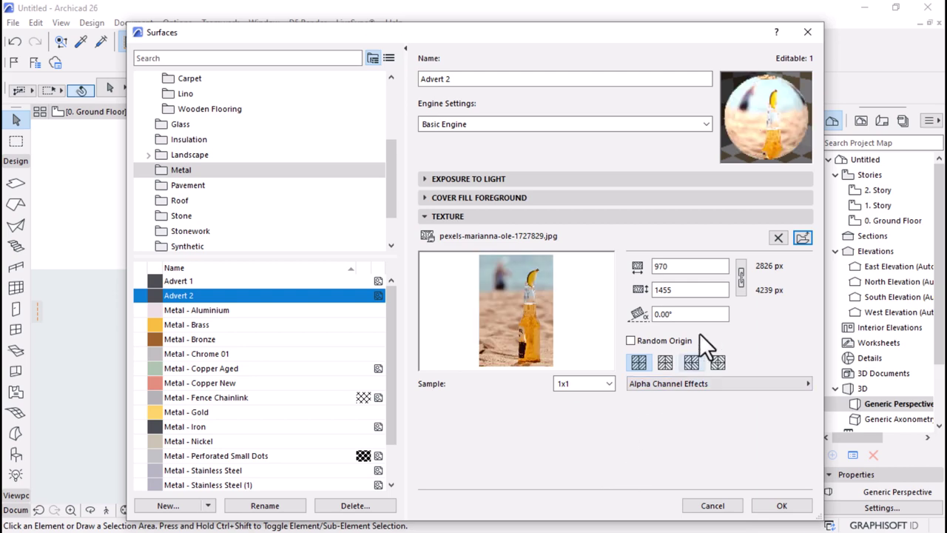
pyautogui.click(778, 506)
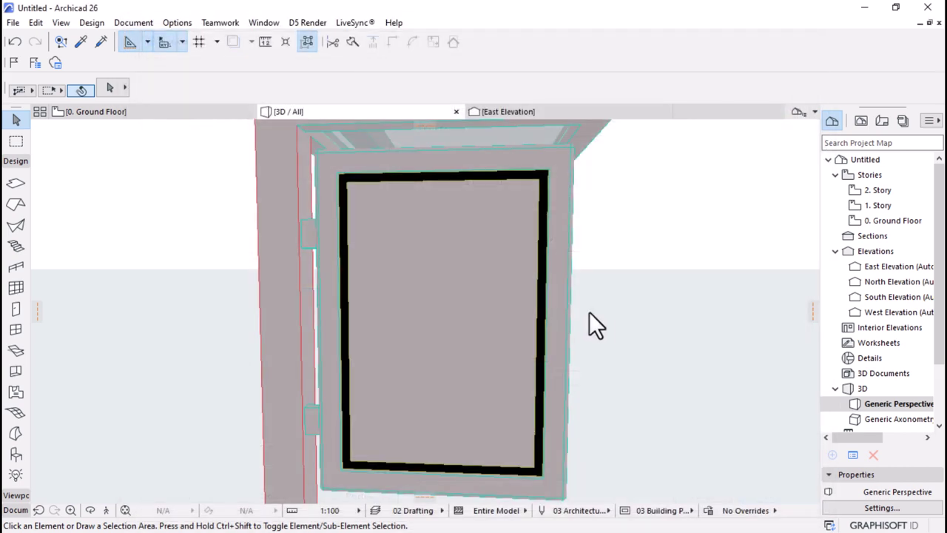
# - Override the surface of the blank morph panel on the display's reverse side with Advert 2
pyautogui.click(436, 296)
pyautogui.click(109, 87)
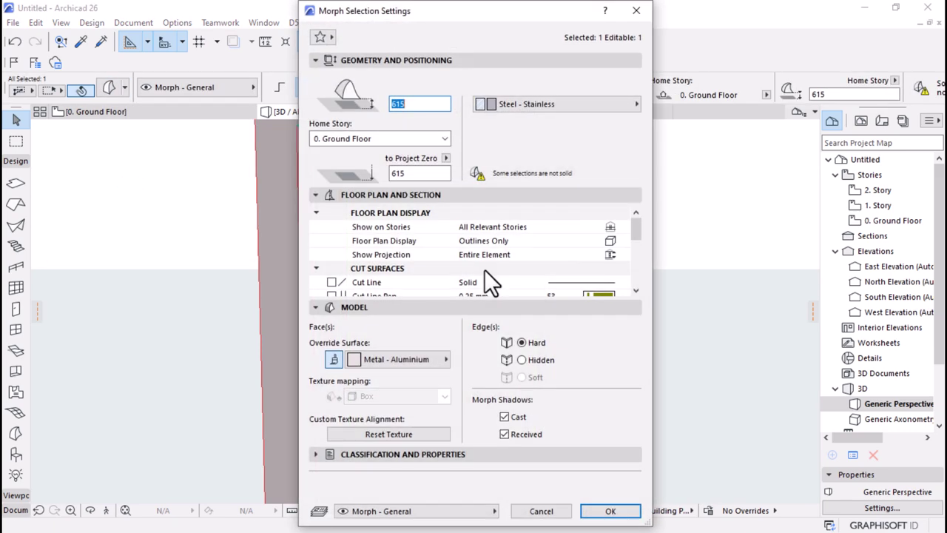
pyautogui.click(384, 360)
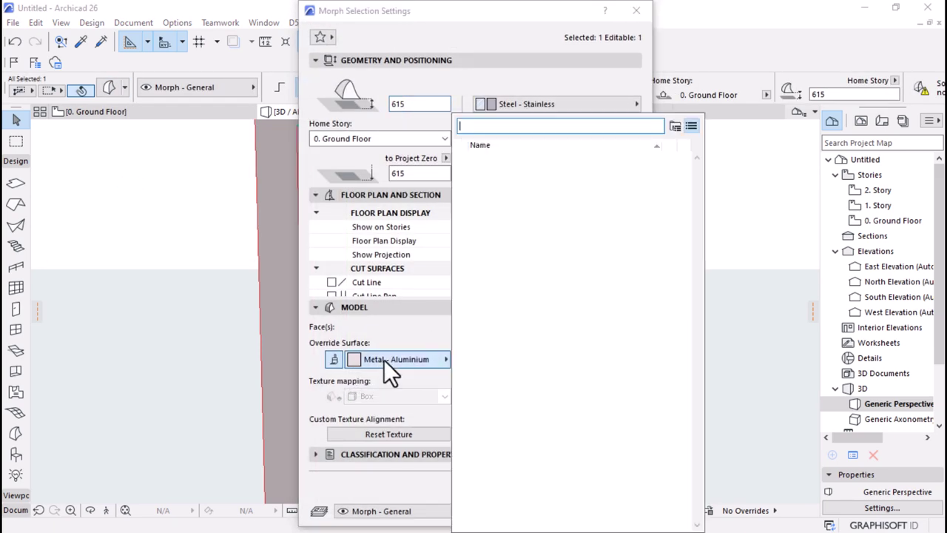
pyautogui.write('adv')
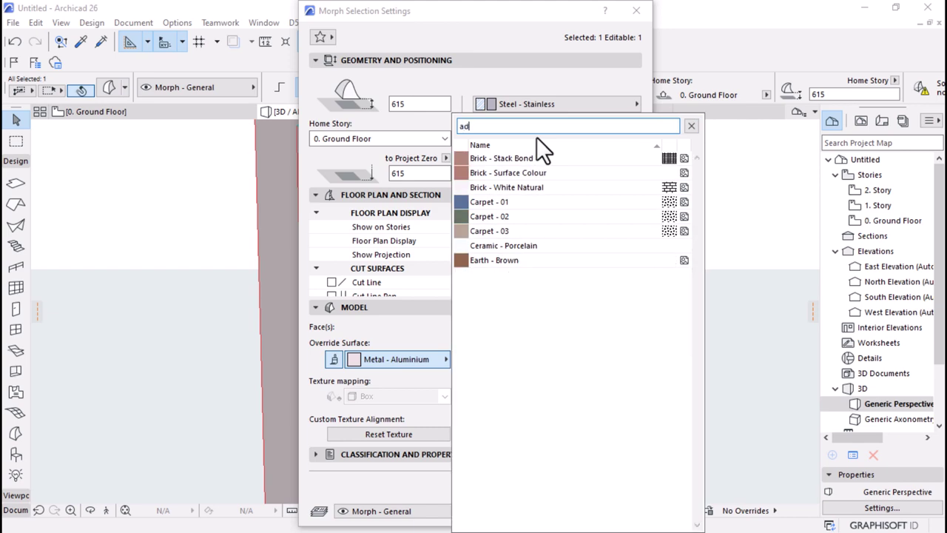
pyautogui.click(529, 176)
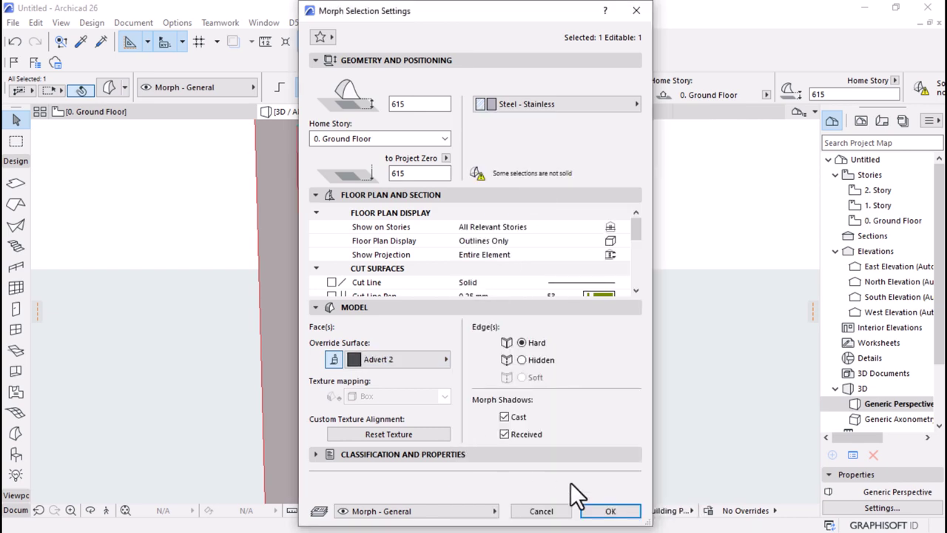
pyautogui.click(603, 511)
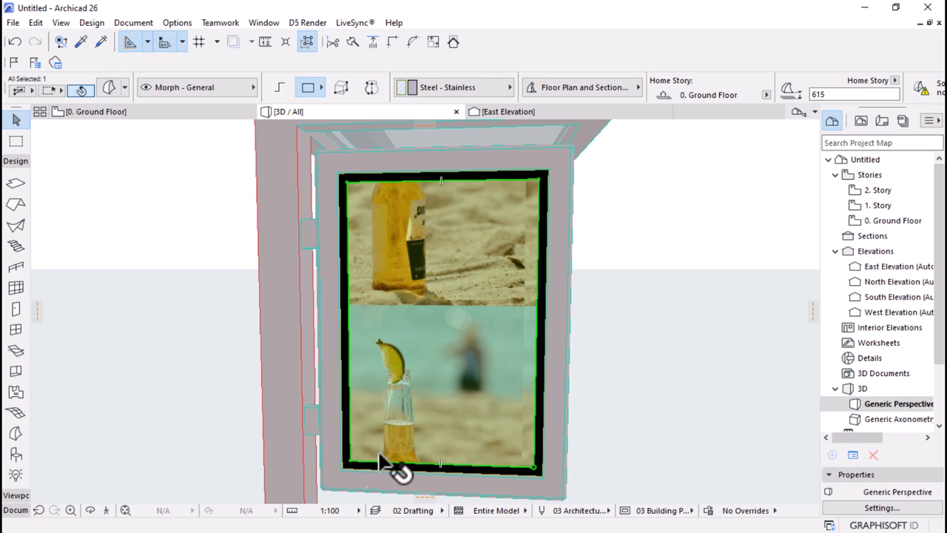
# - Set the 3D texture origin of the beach-bottle poster panel to the panel's lower-left corner
pyautogui.click(170, 22)
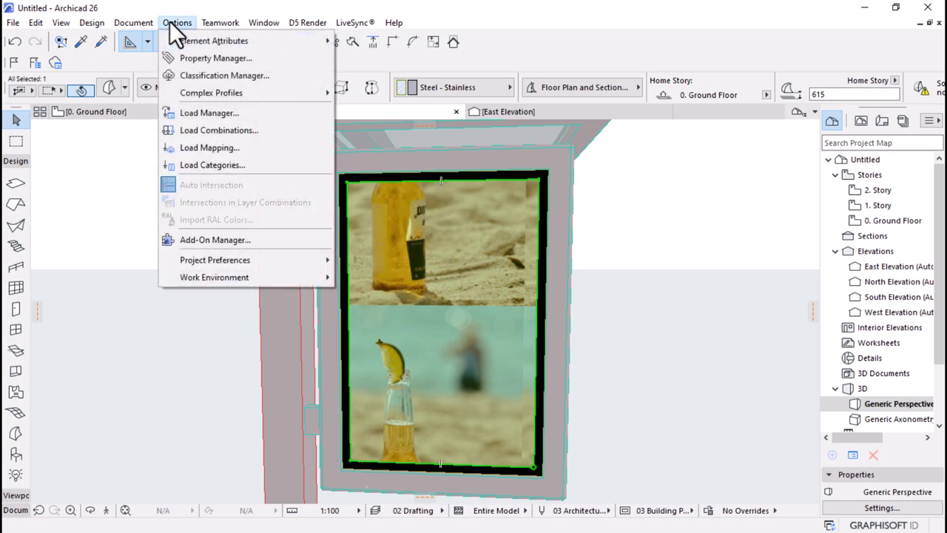
pyautogui.moveTo(134, 20)
pyautogui.moveTo(157, 274)
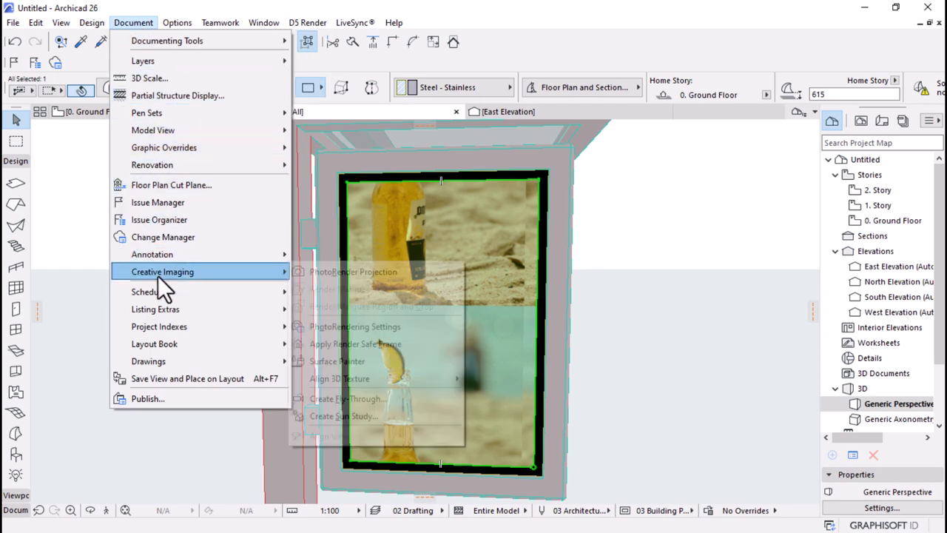
pyautogui.moveTo(340, 385)
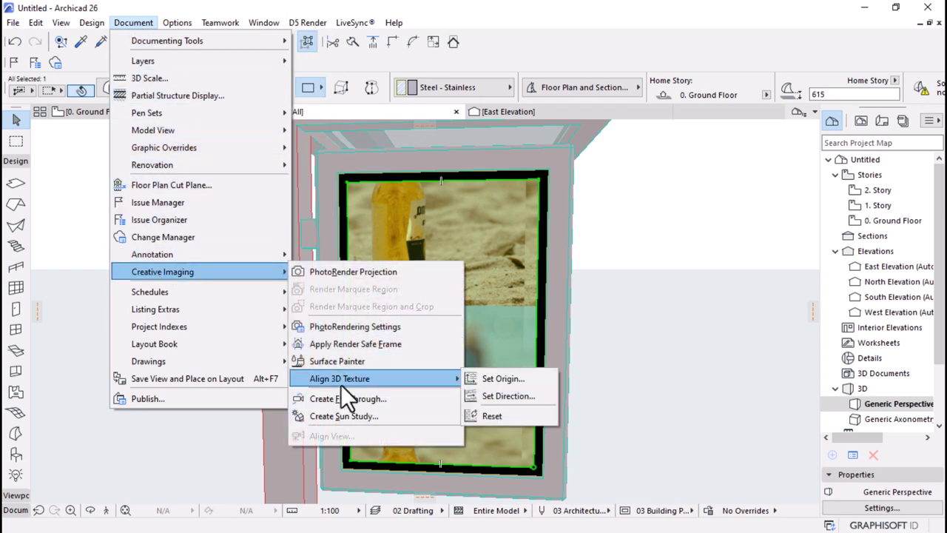
pyautogui.click(493, 377)
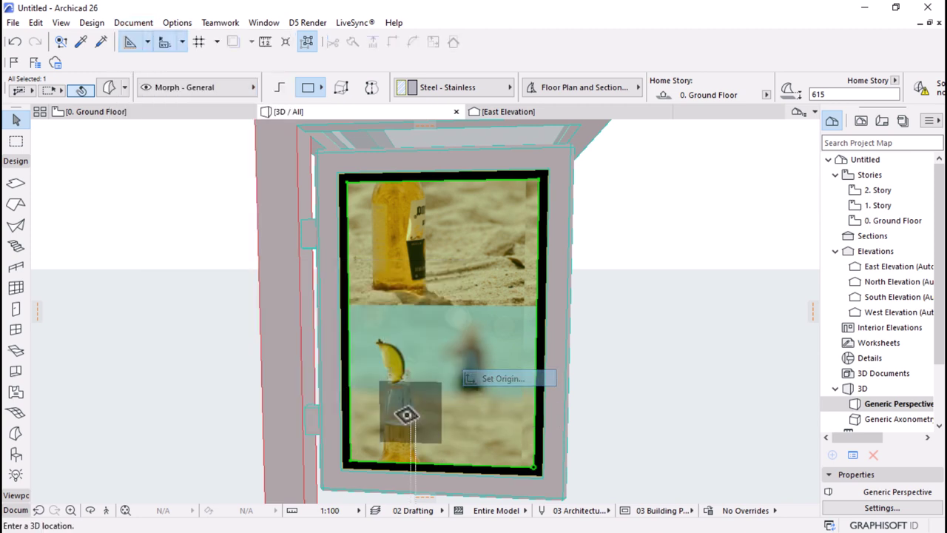
pyautogui.click(354, 461)
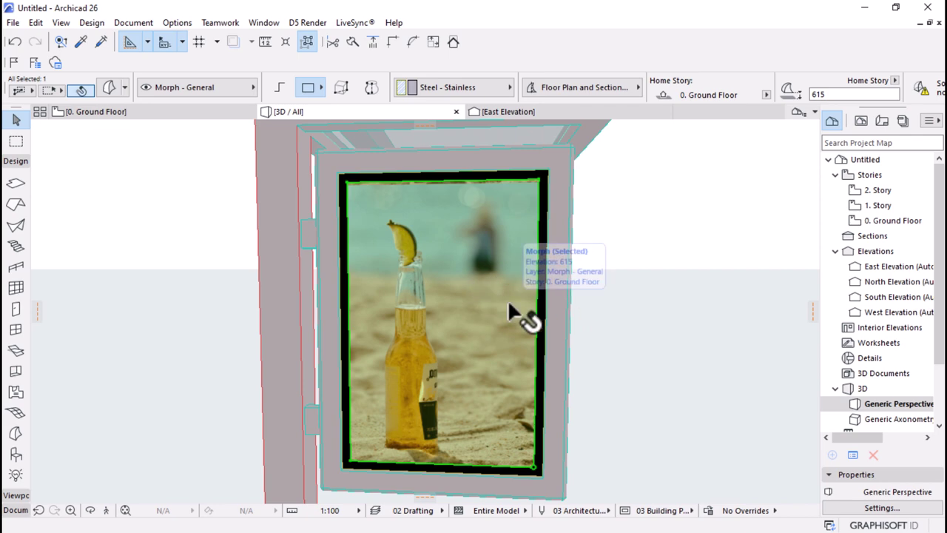
# - Examine the whole bus shelter in 3D and compare it with the reference photo of a shelter and standalone advertising kiosk
pyautogui.press('o')
pyautogui.moveTo(655, 395); pyautogui.dragTo(269, 350)
pyautogui.scroll(5, 348, 358)
pyautogui.scroll(-3, 348, 358)
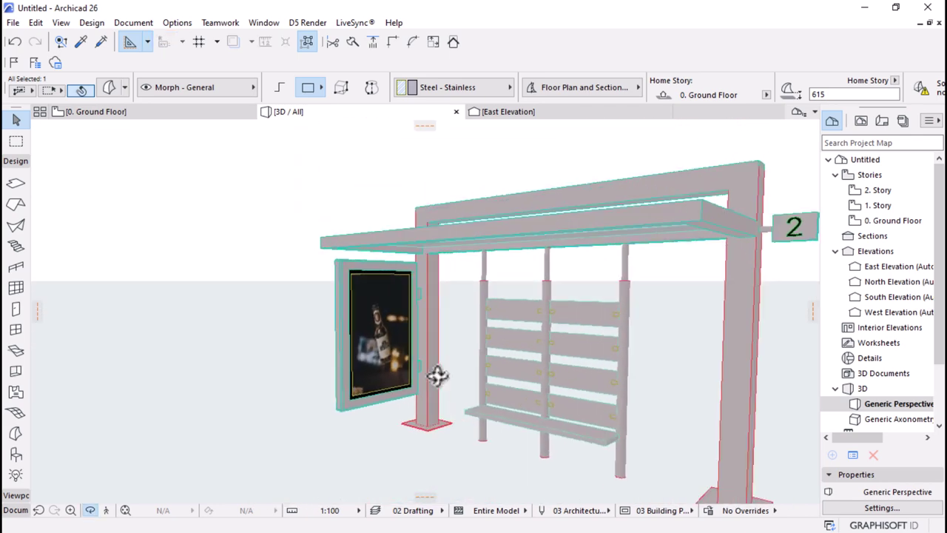
pyautogui.moveTo(438, 376); pyautogui.dragTo(338, 345)
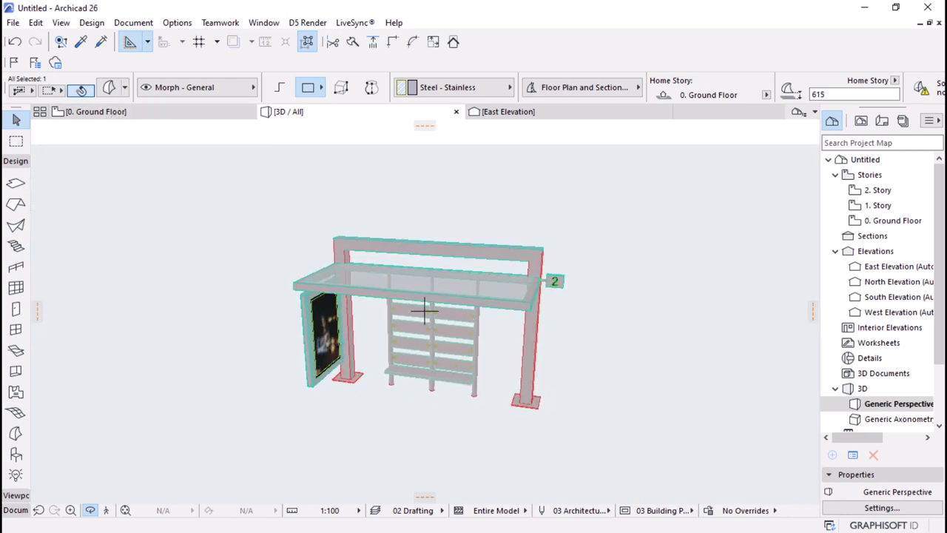
pyautogui.hotkey('alt', 'Tab')
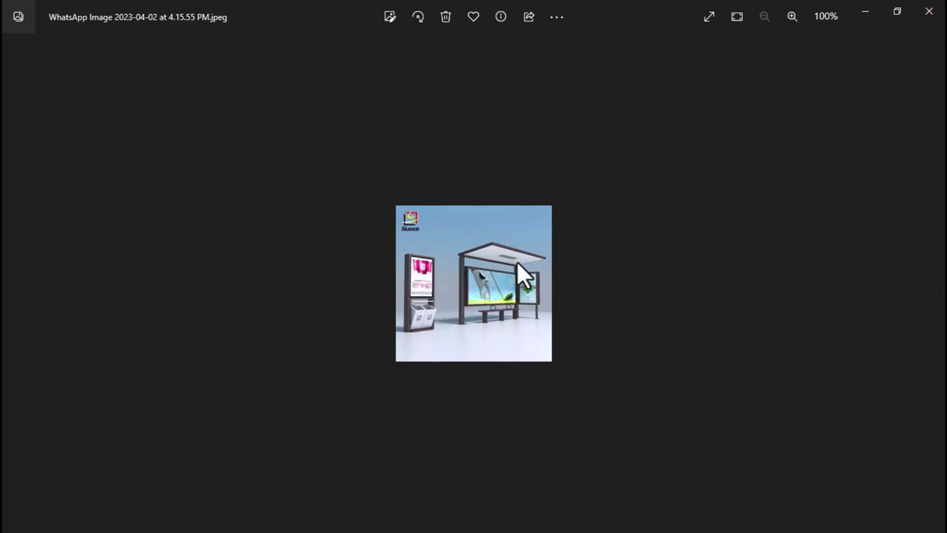
pyautogui.click(926, 10)
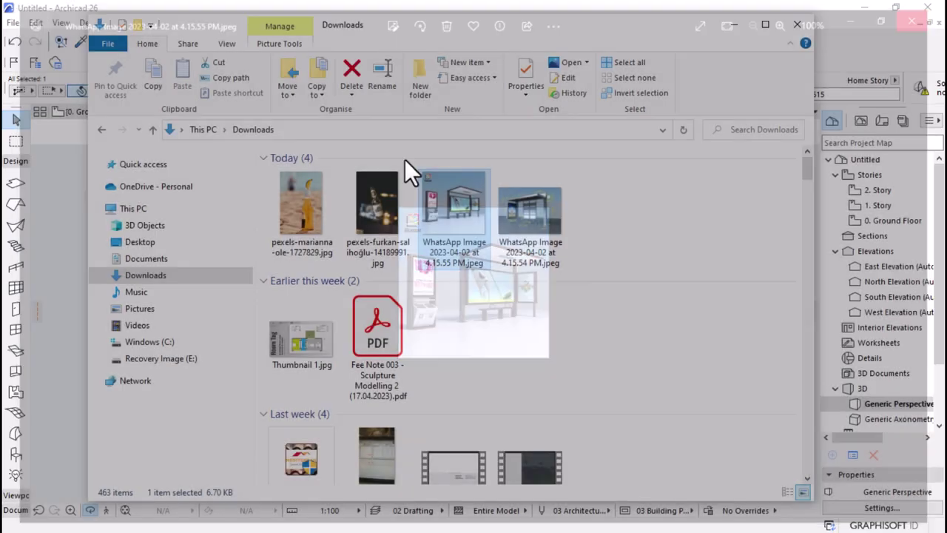
# - Place WhatsApp Image 2023-04-02 at 4.15.55 PM.jpeg from Downloads on the Ground Floor plan as a reference figure
pyautogui.moveTo(451, 210); pyautogui.dragTo(61, 423)
pyautogui.click(76, 372)
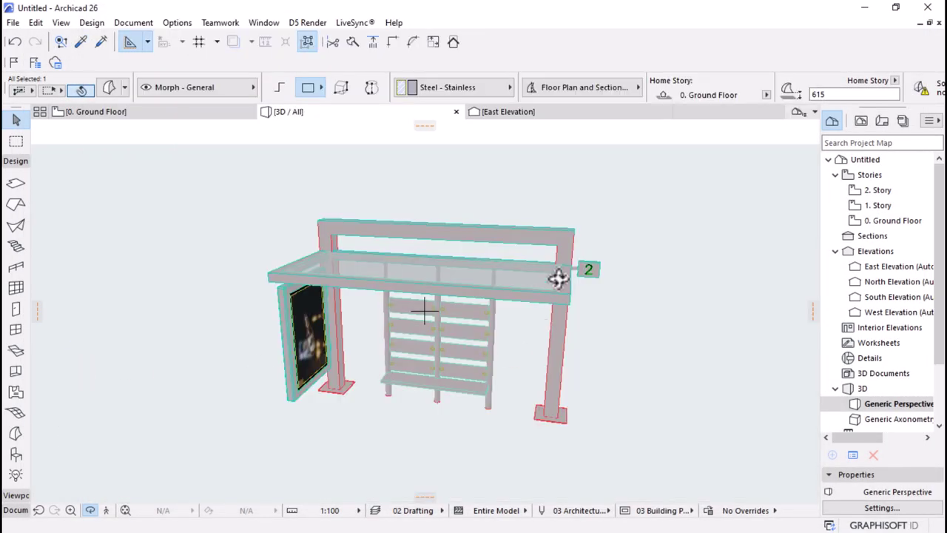
pyautogui.click(96, 111)
pyautogui.scroll(5, 444, 222)
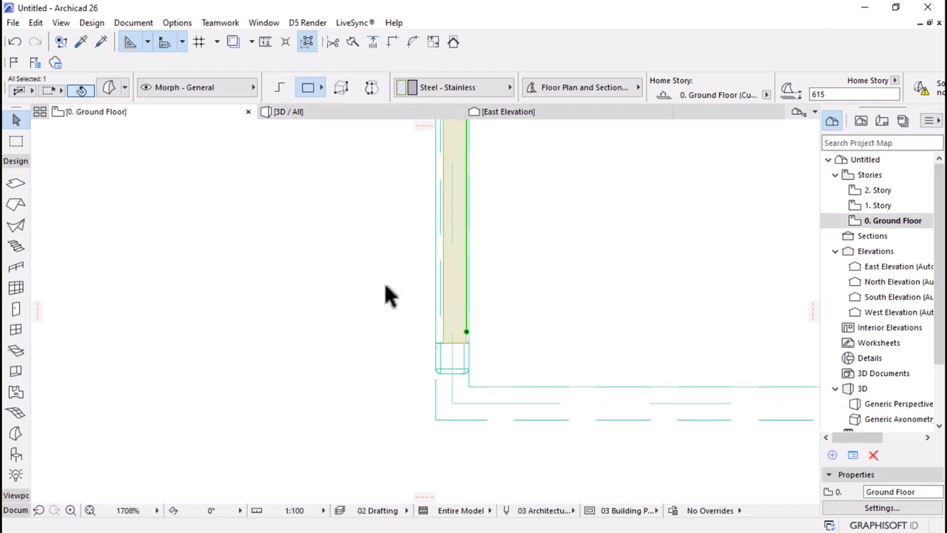
pyautogui.scroll(-5, 279, 333)
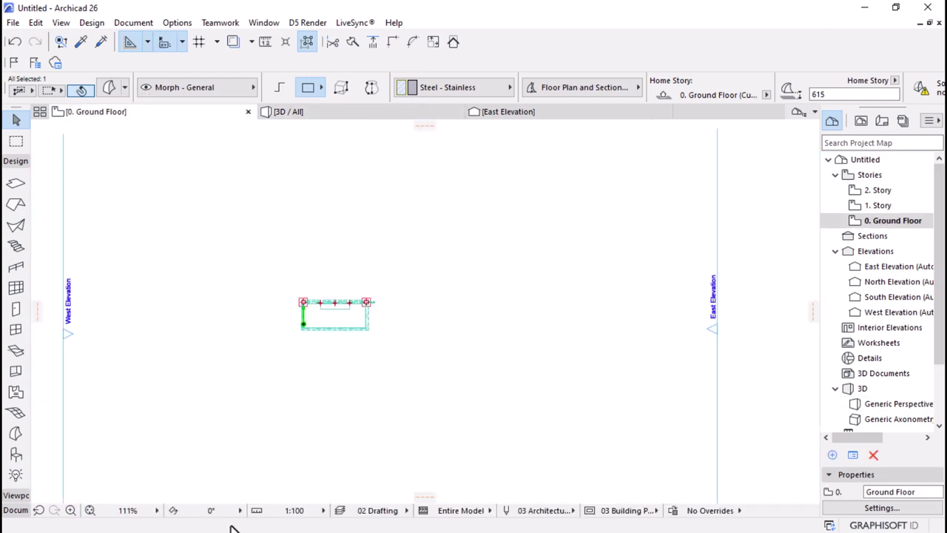
pyautogui.press('super')
pyautogui.moveTo(119, 477)
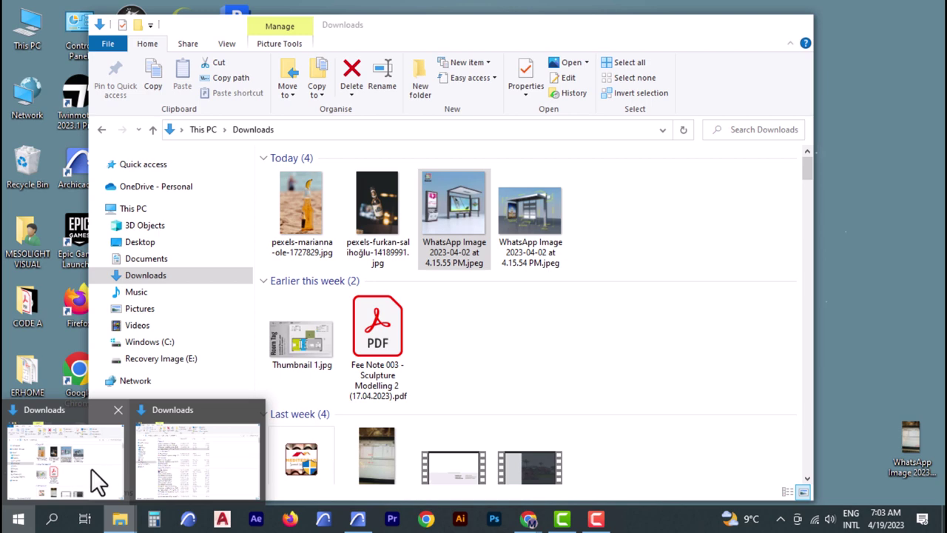
pyautogui.click(91, 469)
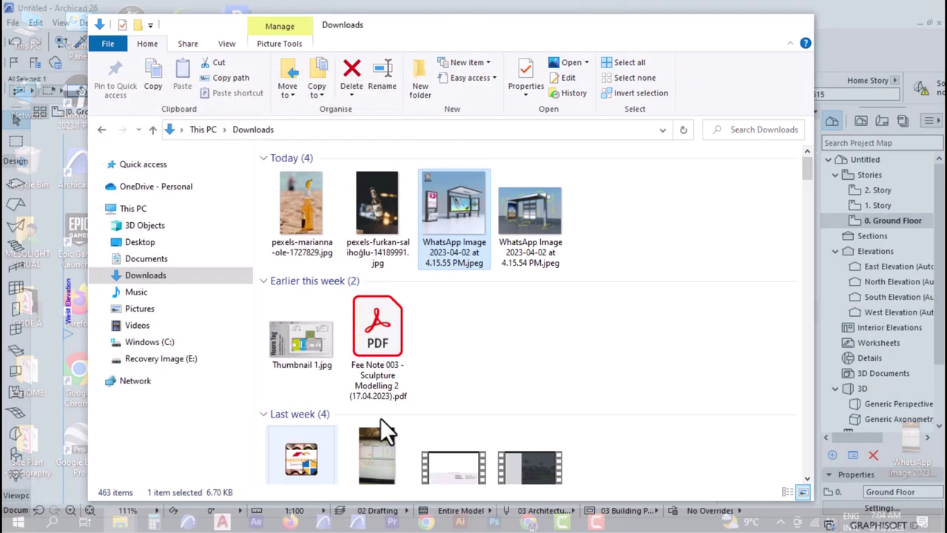
pyautogui.moveTo(459, 210); pyautogui.dragTo(56, 359)
pyautogui.click(106, 421)
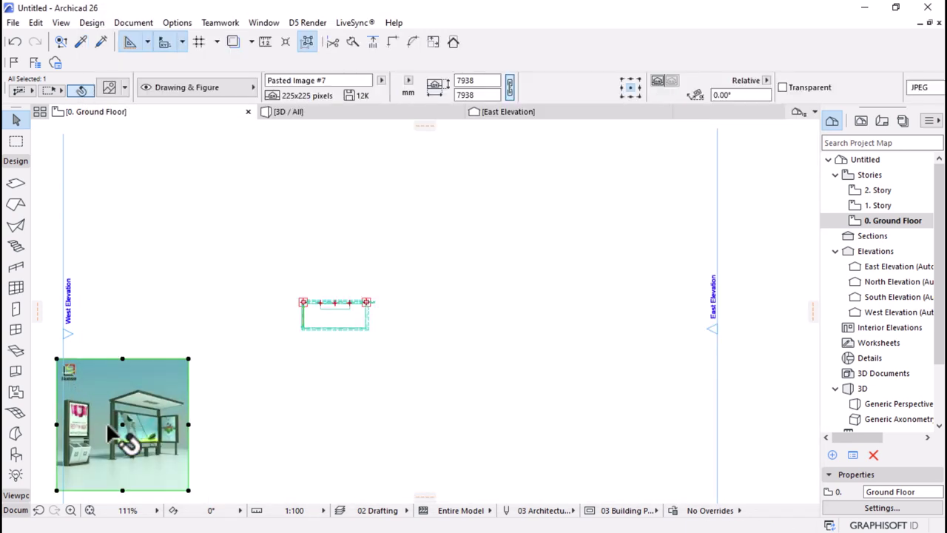
# - Move the reference picture to the empty area east of the shelter plan and deselect it
pyautogui.moveTo(127, 431); pyautogui.dragTo(520, 290)
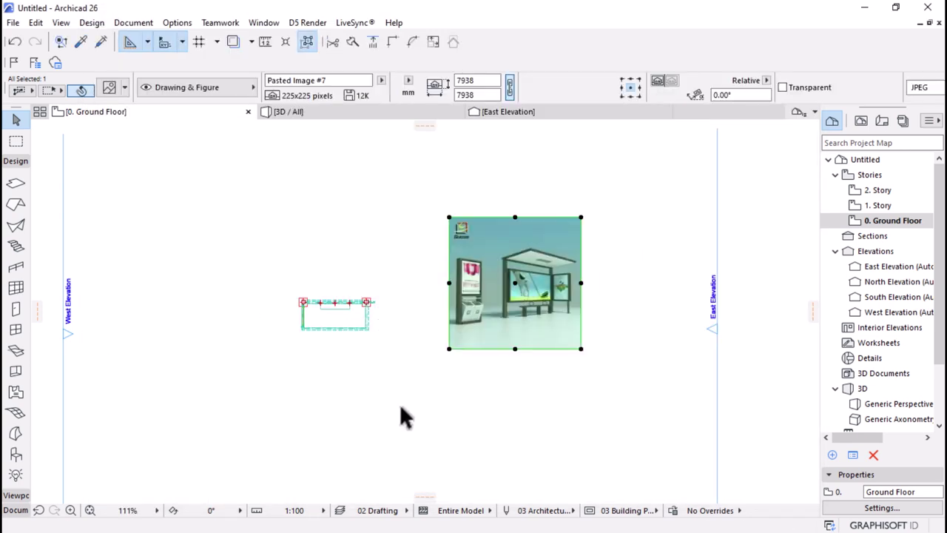
pyautogui.click(400, 405)
pyautogui.scroll(5, 451, 296)
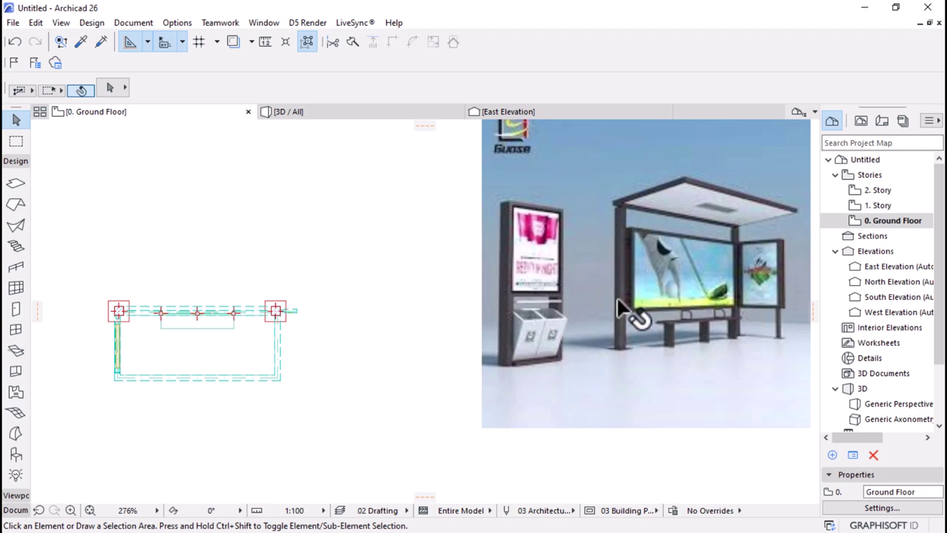
# - Place a copy of the shelter's west column a short distance straight west of the shelter
pyautogui.scroll(-3, 636, 311)
pyautogui.scroll(5, 365, 299)
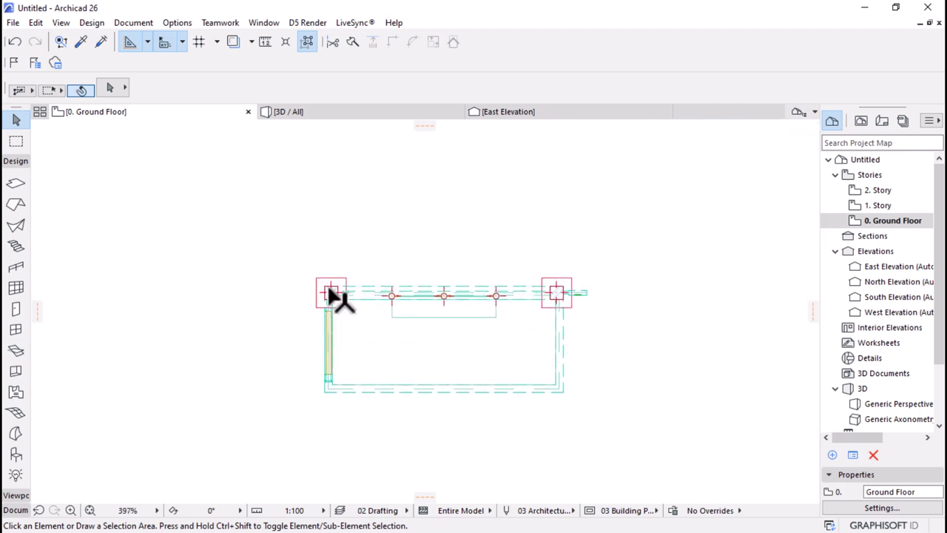
pyautogui.click(323, 299)
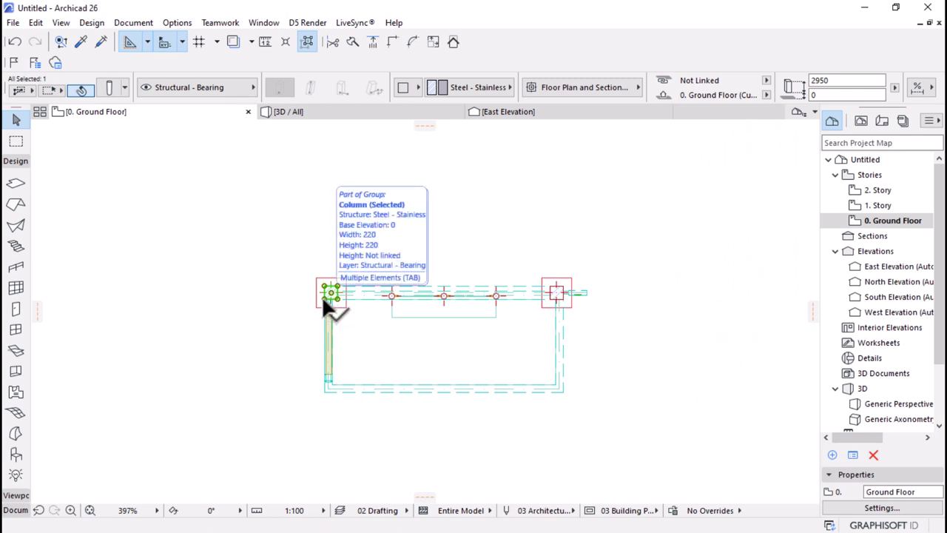
pyautogui.hotkey('ctrl', 'd')
pyautogui.click(330, 295)
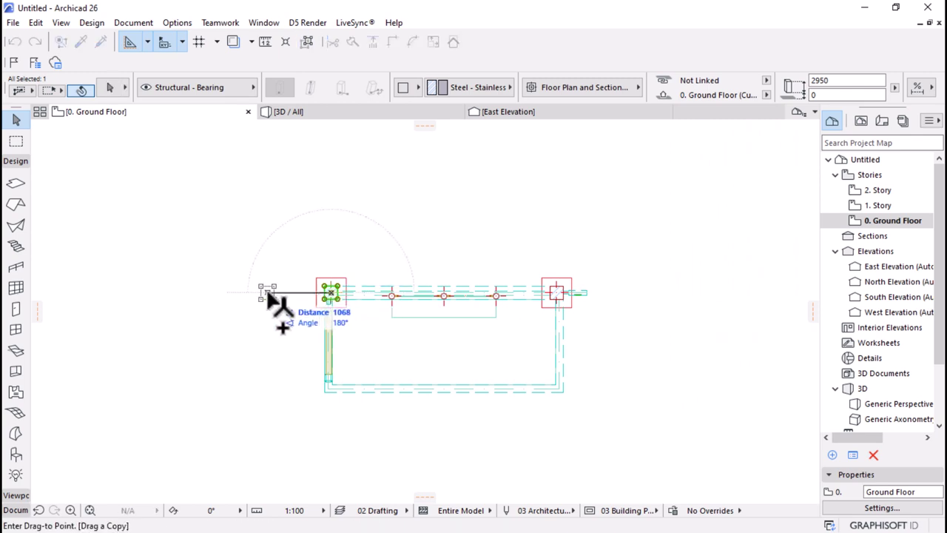
pyautogui.click(282, 294)
# - Check the reference picture and measure along the shelter's front edge from its southwest corner
pyautogui.scroll(-5, 642, 296)
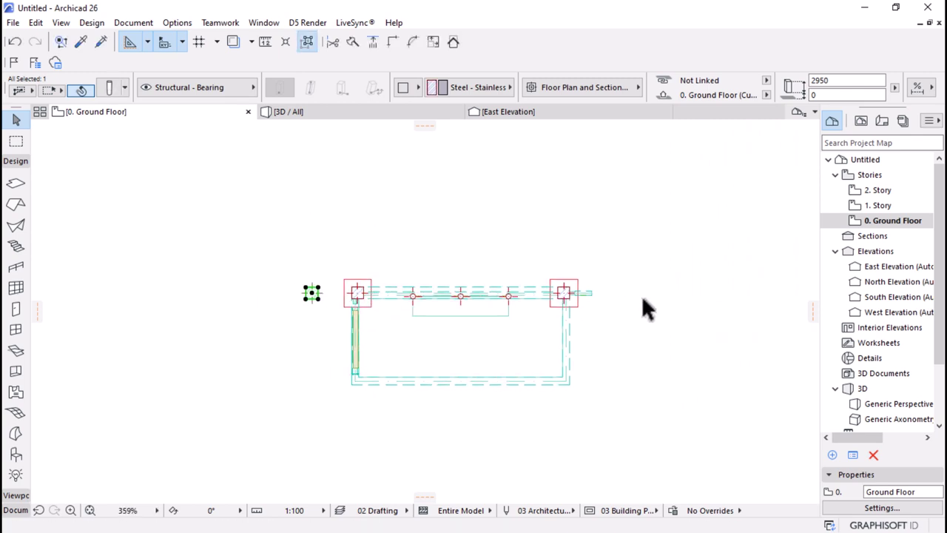
pyautogui.scroll(5, 570, 259)
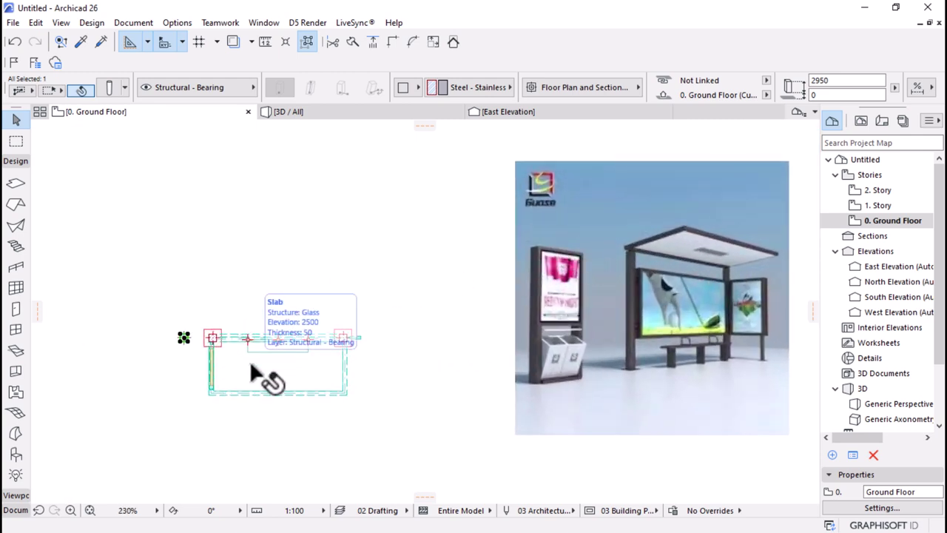
pyautogui.press('m')
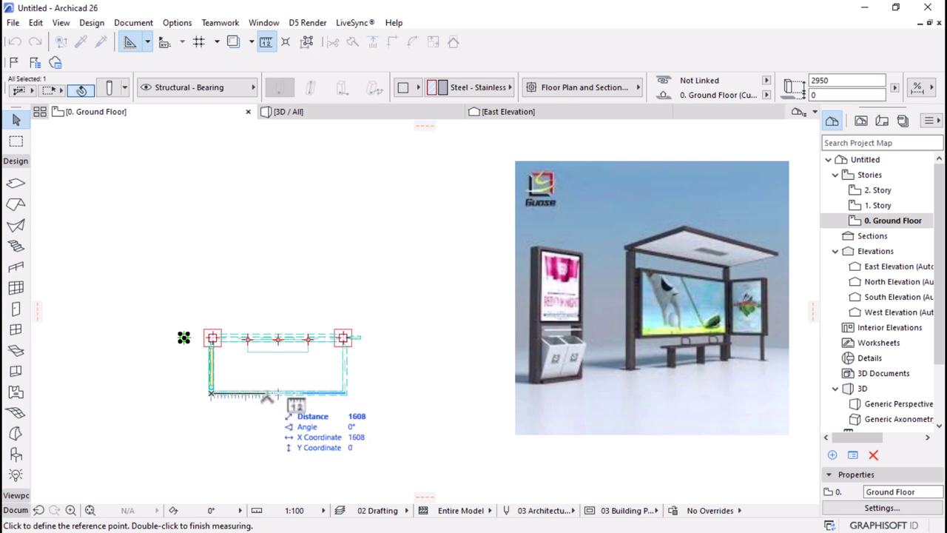
pyautogui.press('Escape')
# - Drag a copy of the new freestanding column 1500 mm straight west to form the second post
pyautogui.scroll(4, 133, 341)
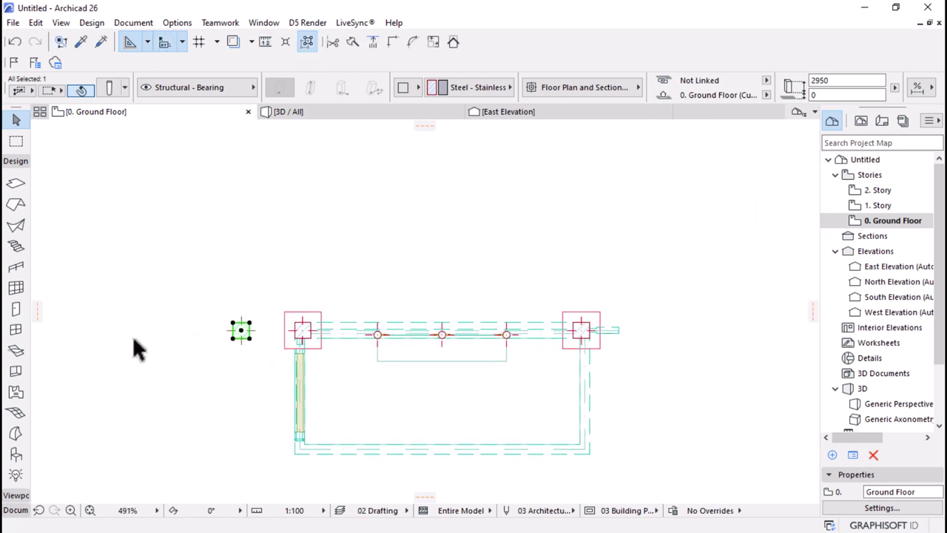
pyautogui.scroll(-1, 136, 339)
pyautogui.scroll(4, 136, 339)
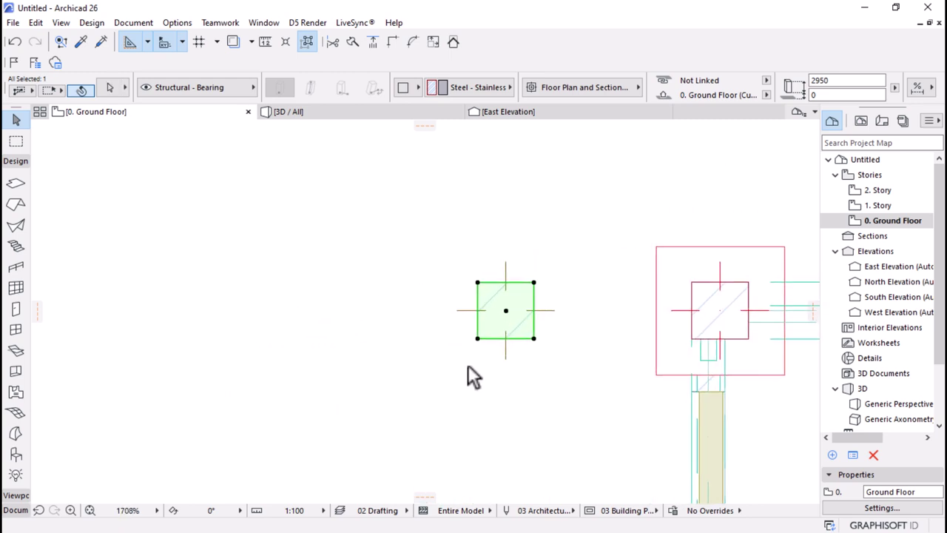
pyautogui.hotkey('ctrl', 'd')
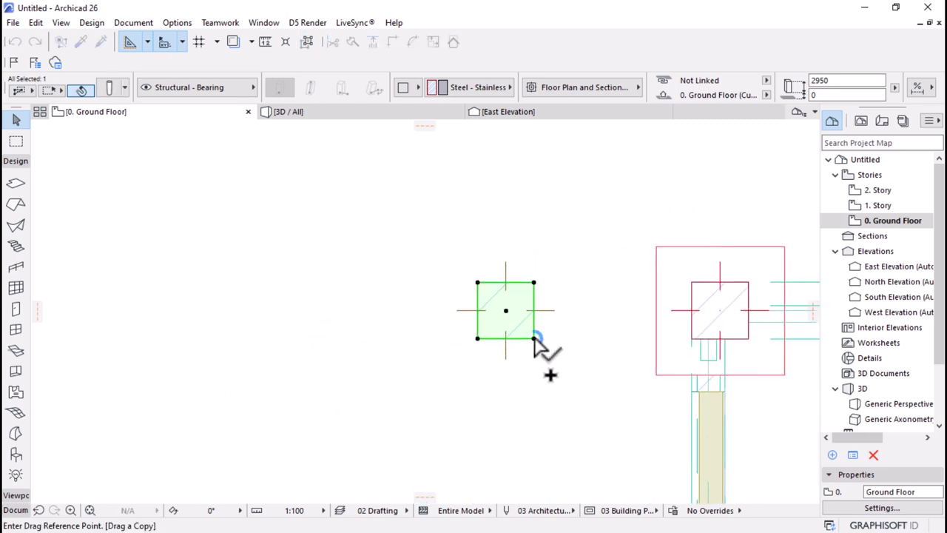
pyautogui.click(477, 339)
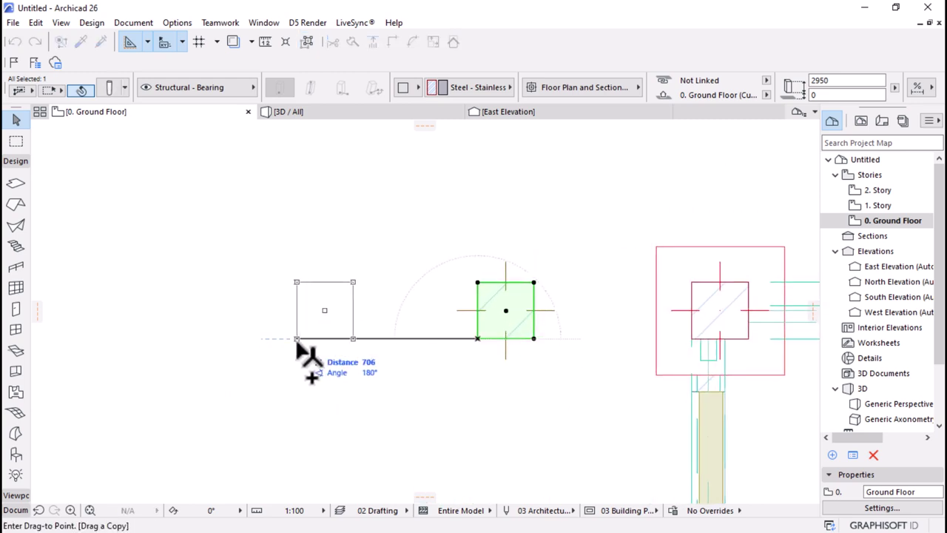
pyautogui.write('1500')
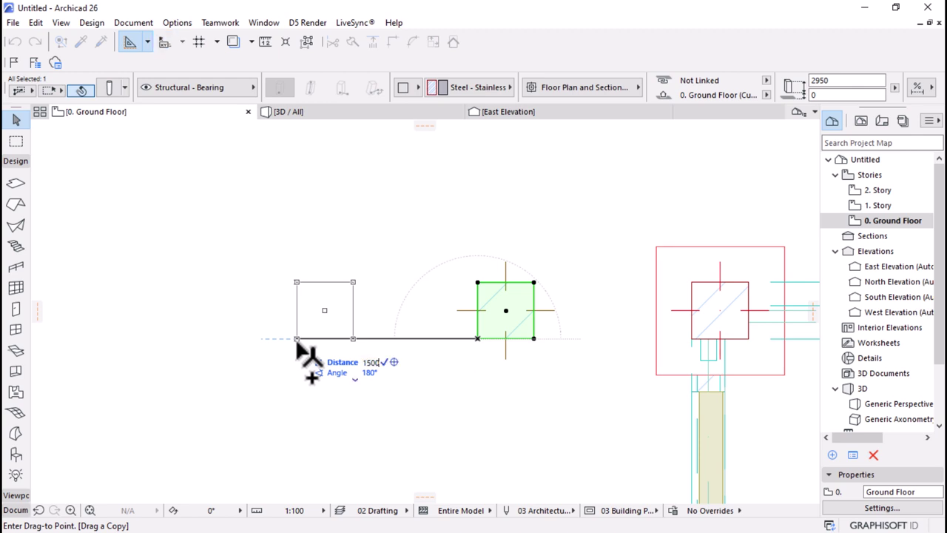
pyautogui.press('Return')
# - Move the west freestanding post 220 mm east and check the overall distance across the outer edges of both posts
pyautogui.press('m')
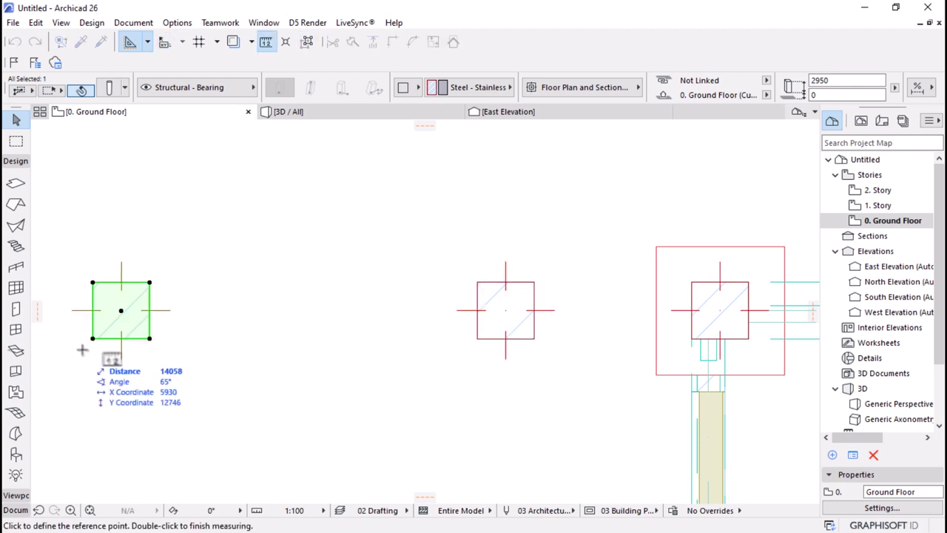
pyautogui.click(92, 338)
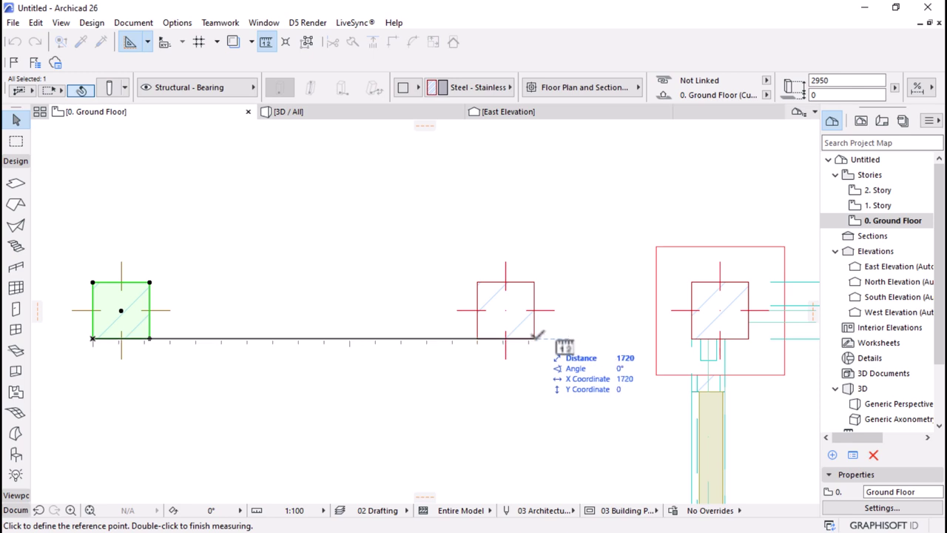
pyautogui.hotkey('ctrl', 'd')
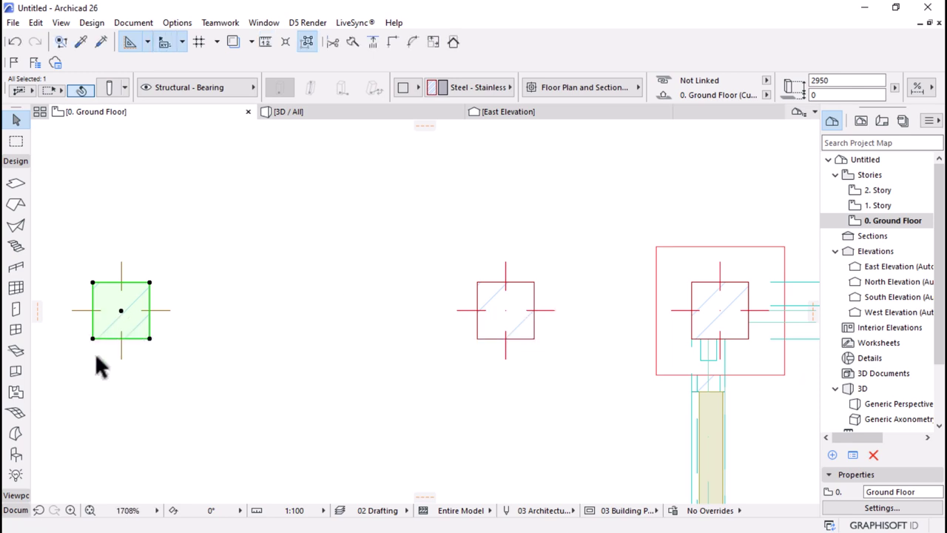
pyautogui.click(80, 381)
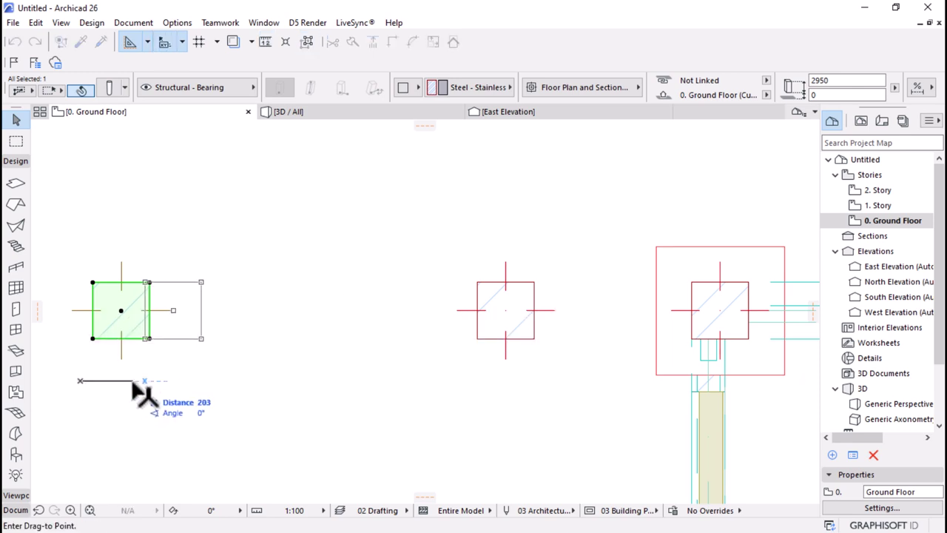
pyautogui.write('2')
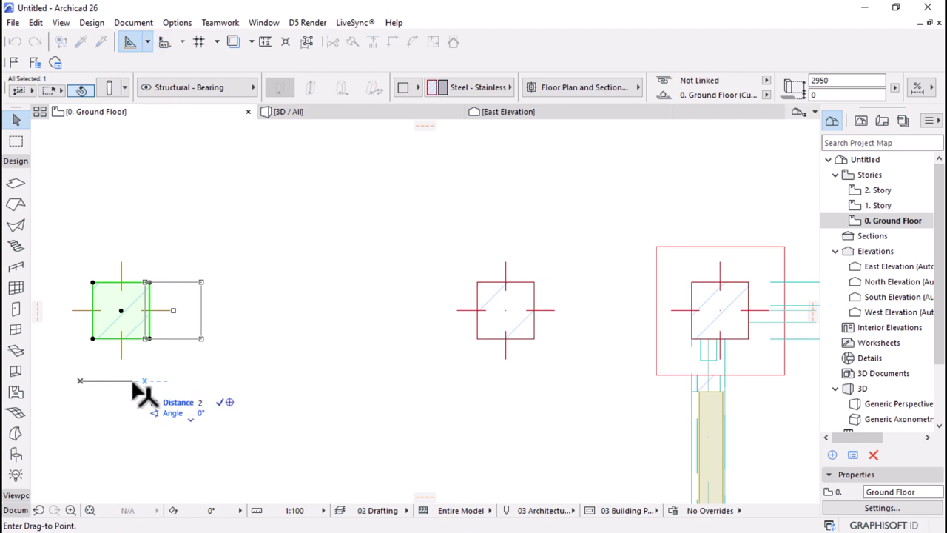
pyautogui.write('20')
pyautogui.press('Return')
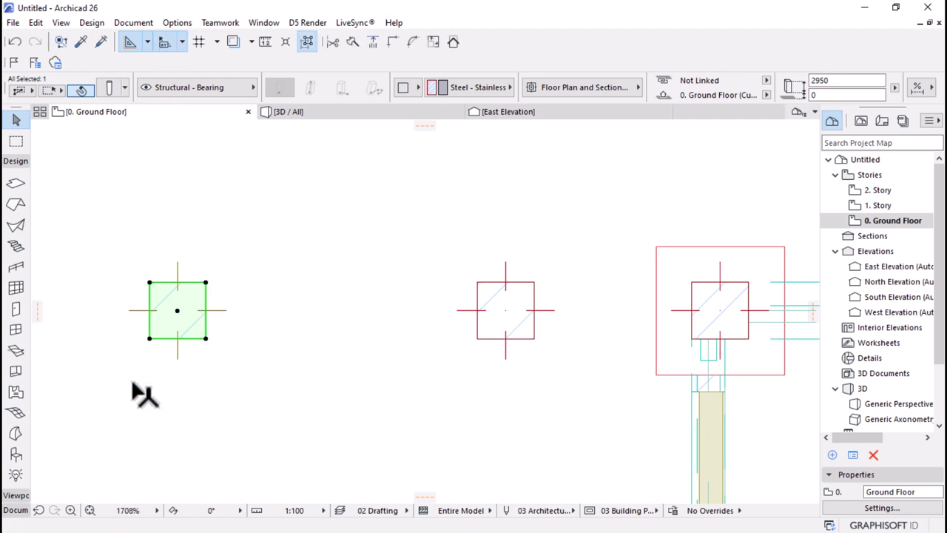
pyautogui.press('m')
pyautogui.click(148, 338)
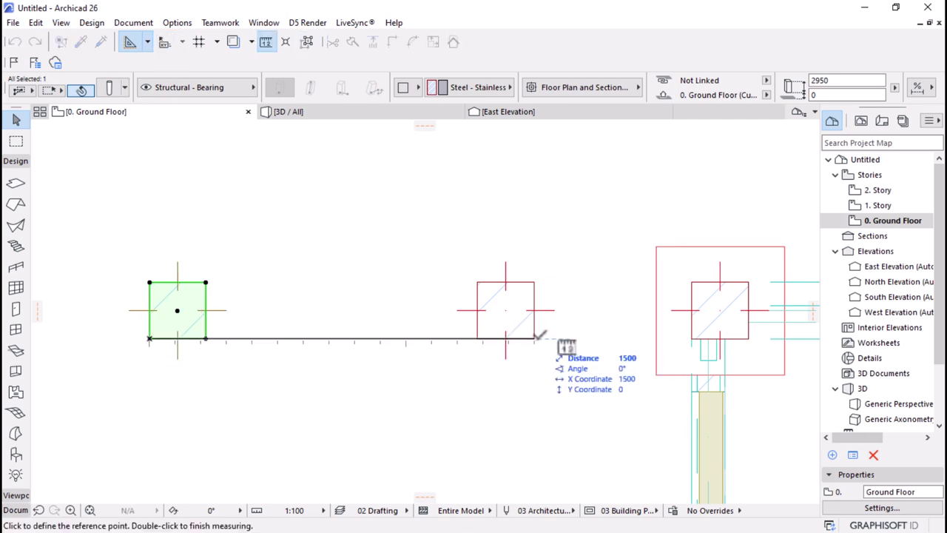
pyautogui.press('Escape')
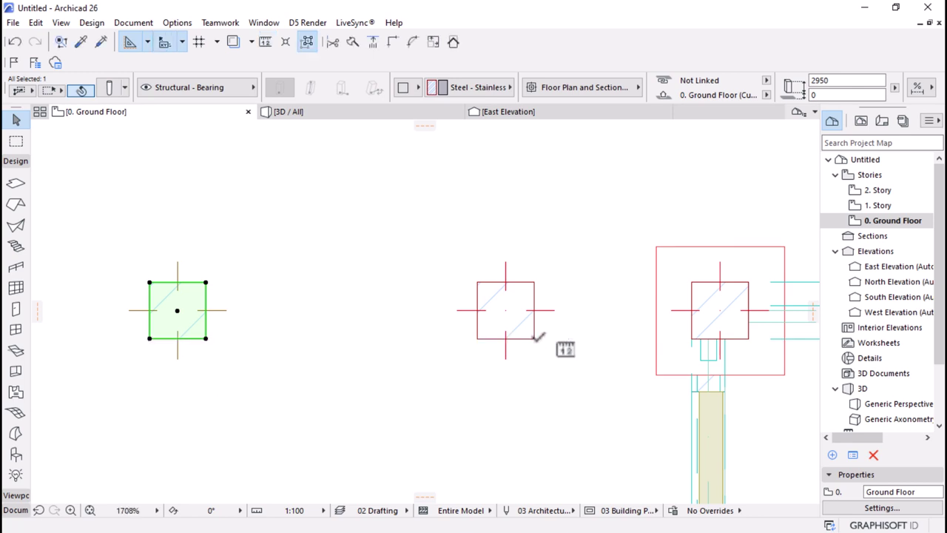
# - Unlink the section dimensions of both freestanding posts and set their second dimension to 100 mm, giving a 220 × 100 mm section
pyautogui.scroll(-5, 348, 329)
pyautogui.scroll(-5, 249, 328)
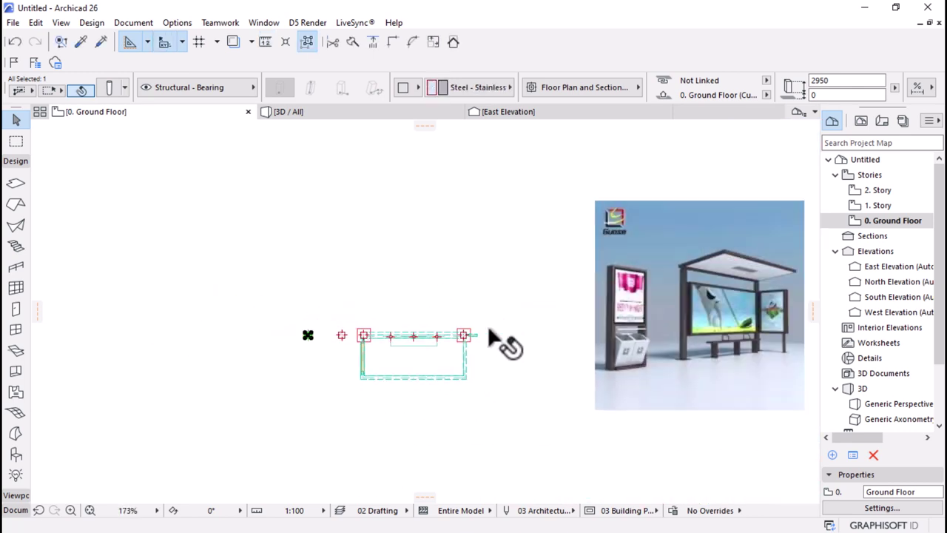
pyautogui.scroll(2, 765, 307)
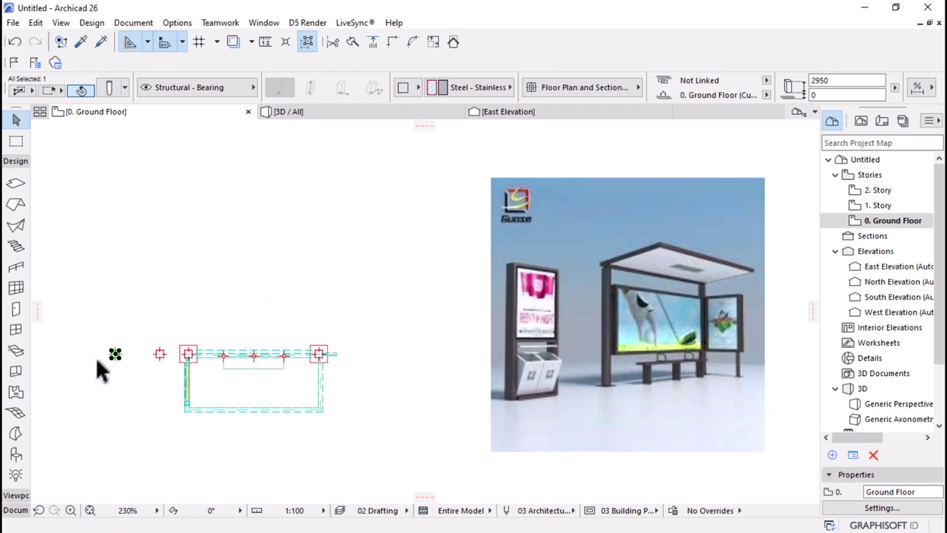
pyautogui.scroll(8, 96, 356)
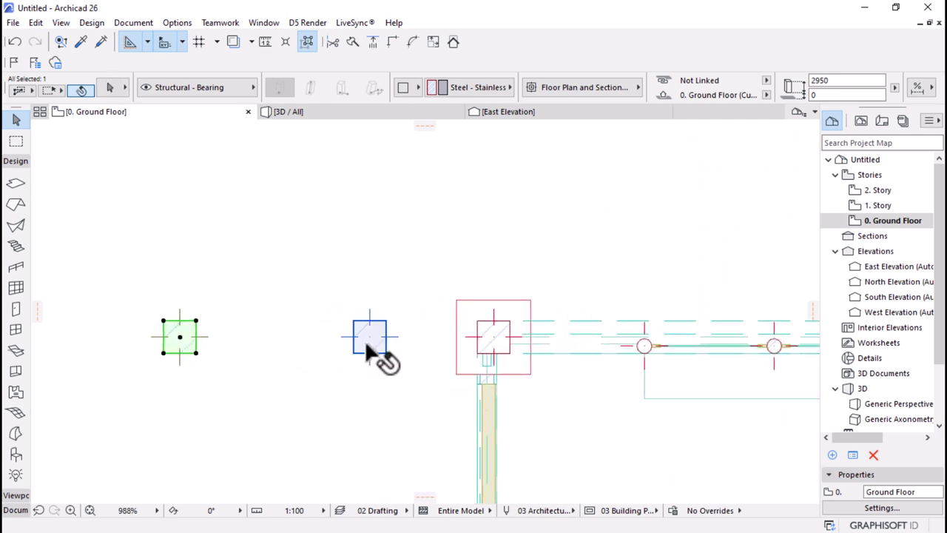
pyautogui.click(105, 86)
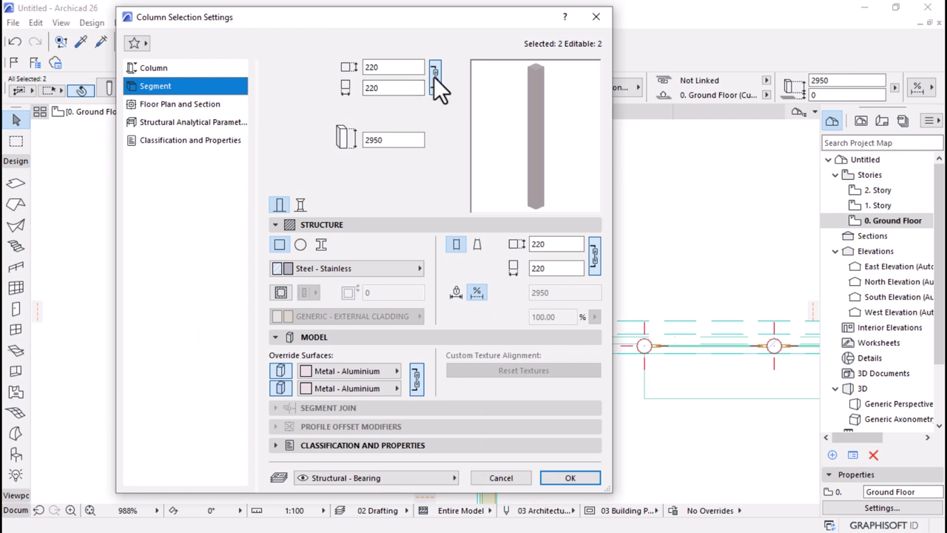
pyautogui.click(395, 93)
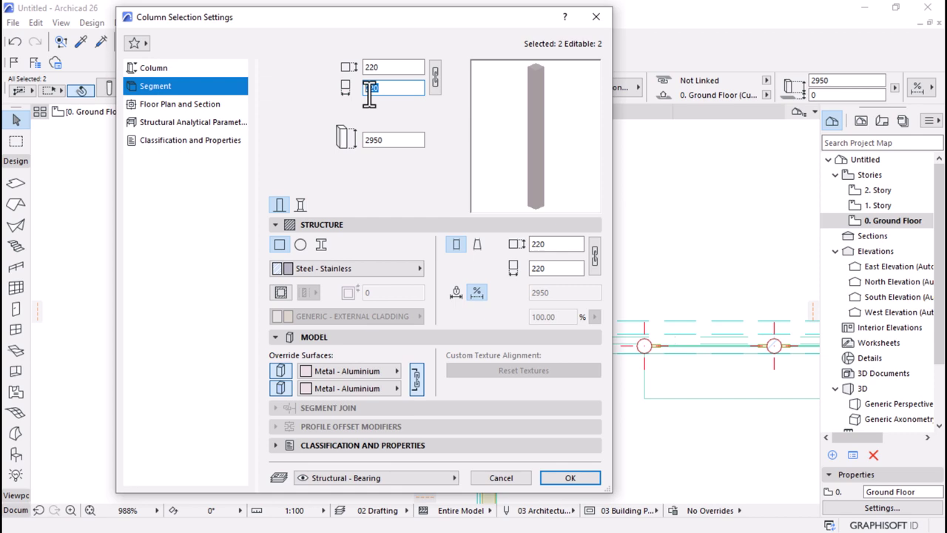
pyautogui.press('Tab')
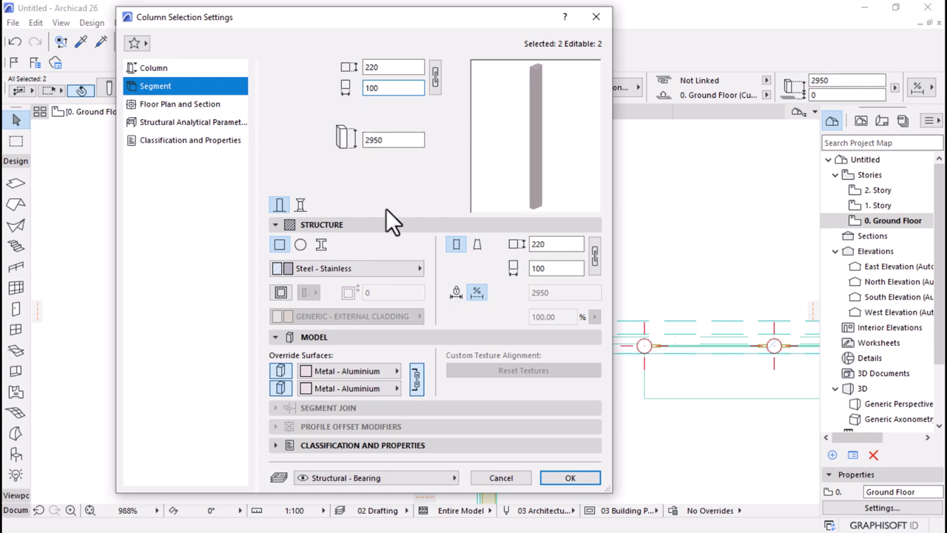
pyautogui.click(549, 477)
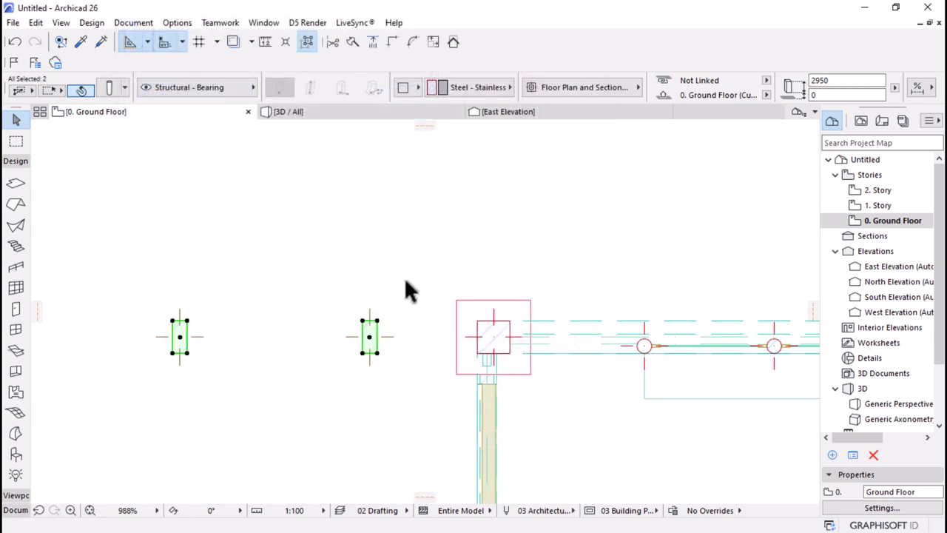
pyautogui.scroll(-2, 404, 277)
pyautogui.click(305, 366)
# - Place a copy of the beam joining the shelter's two main columns so it starts at the west freestanding post's outer edge
pyautogui.scroll(-2, 463, 364)
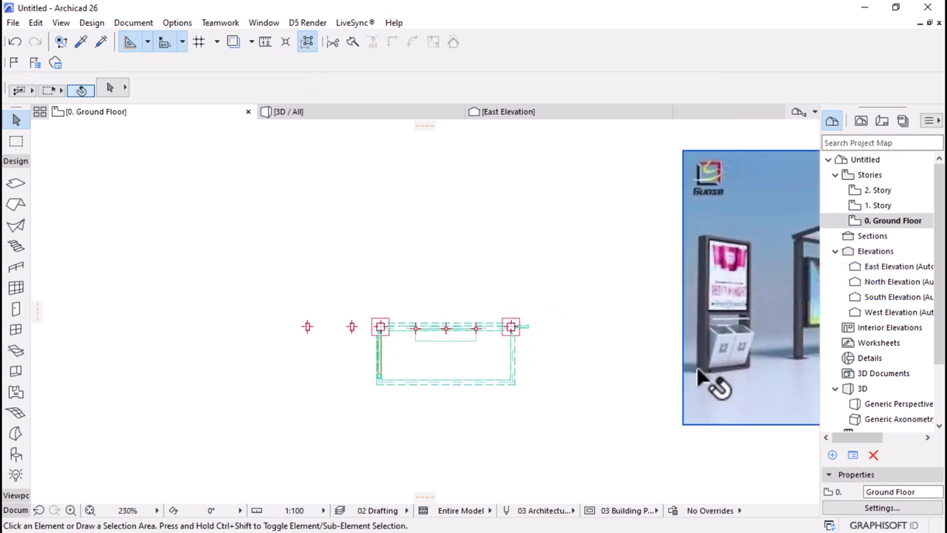
pyautogui.scroll(6, 365, 364)
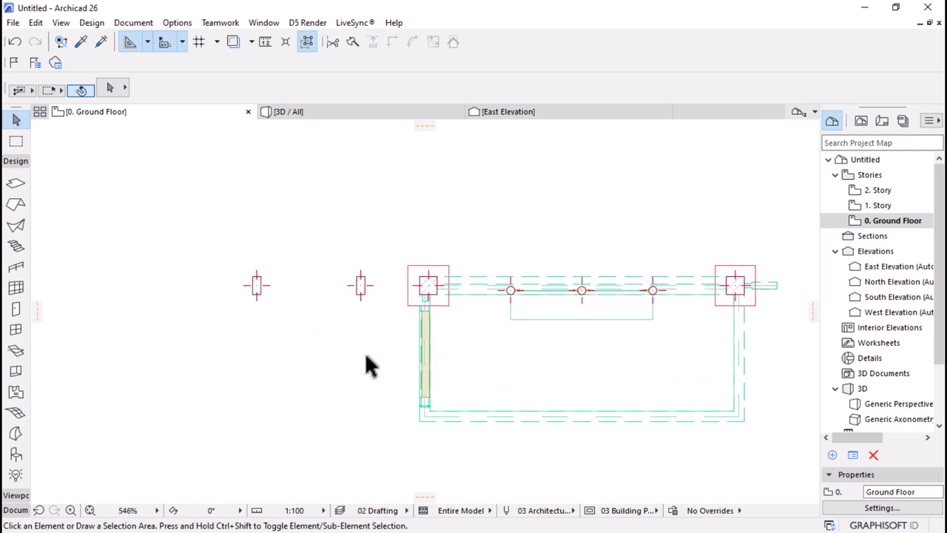
pyautogui.click(470, 279)
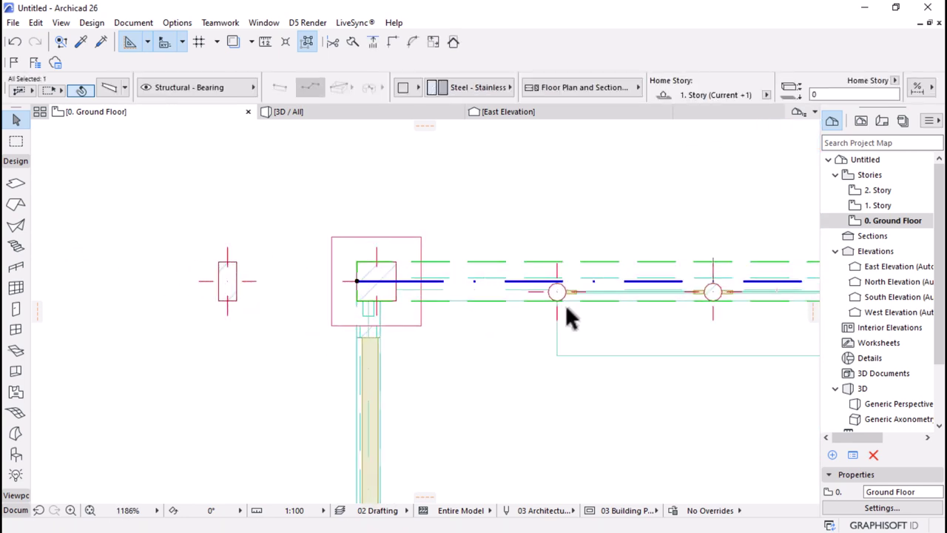
pyautogui.scroll(-4, 566, 313)
pyautogui.hotkey('ctrl', 'd')
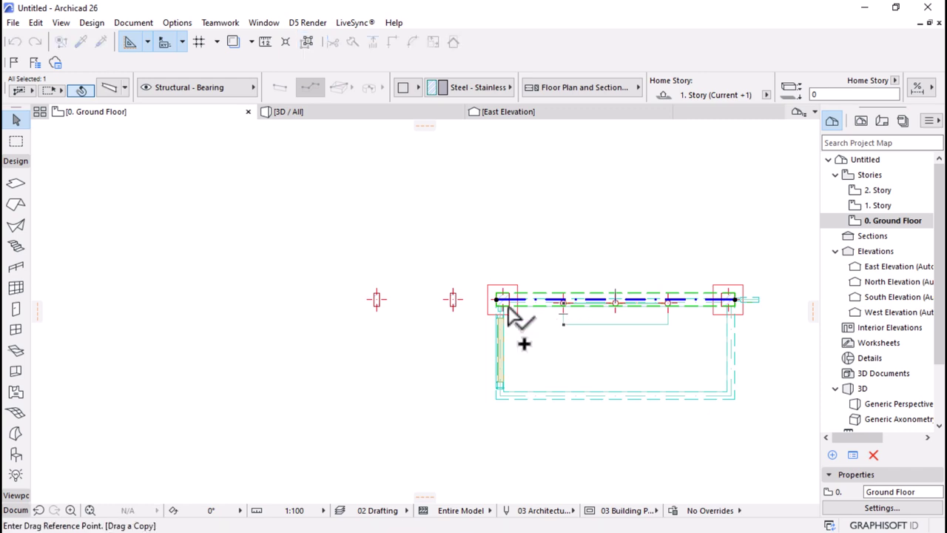
pyautogui.scroll(1, 503, 304)
pyautogui.click(495, 298)
pyautogui.scroll(5, 366, 303)
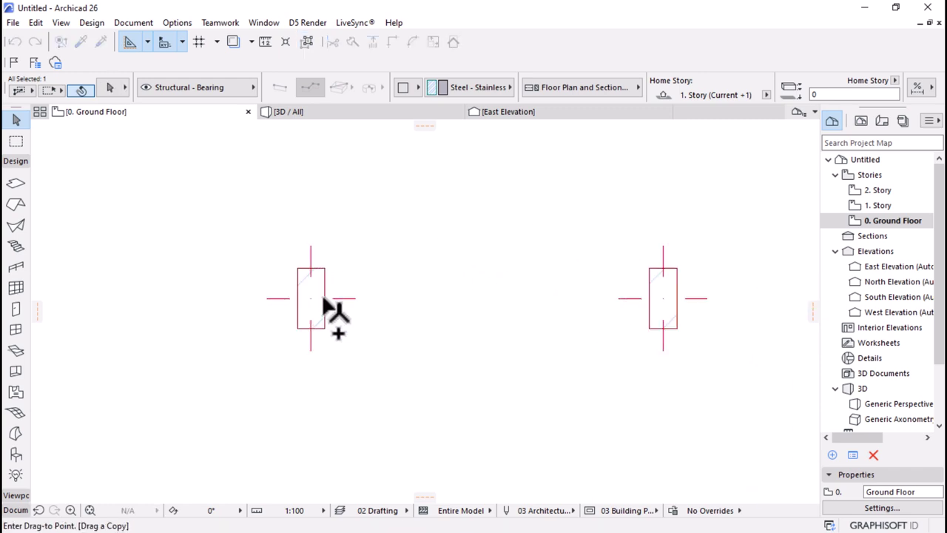
pyautogui.click(301, 271)
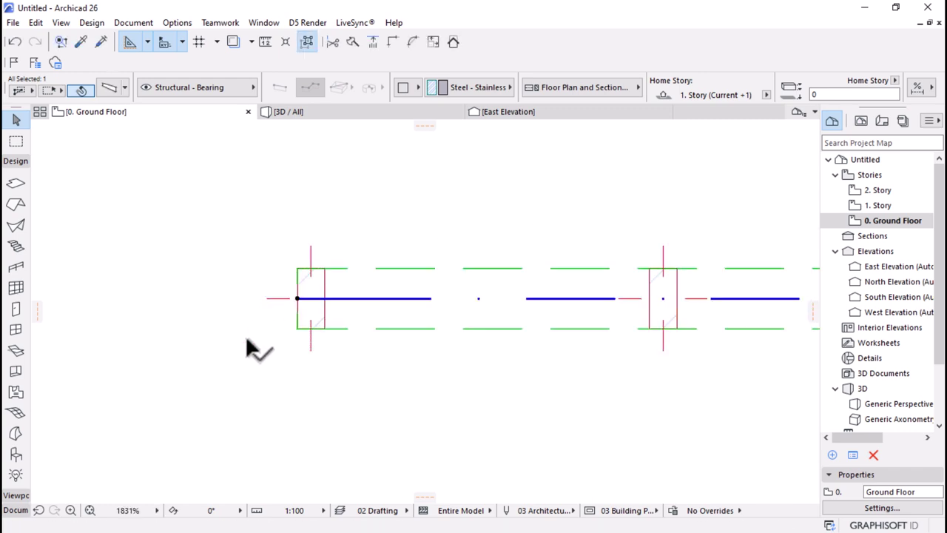
# - Shorten the copied beam by stretching its east end to the outer edge of the east freestanding post
pyautogui.scroll(-5, 452, 344)
pyautogui.click(542, 337)
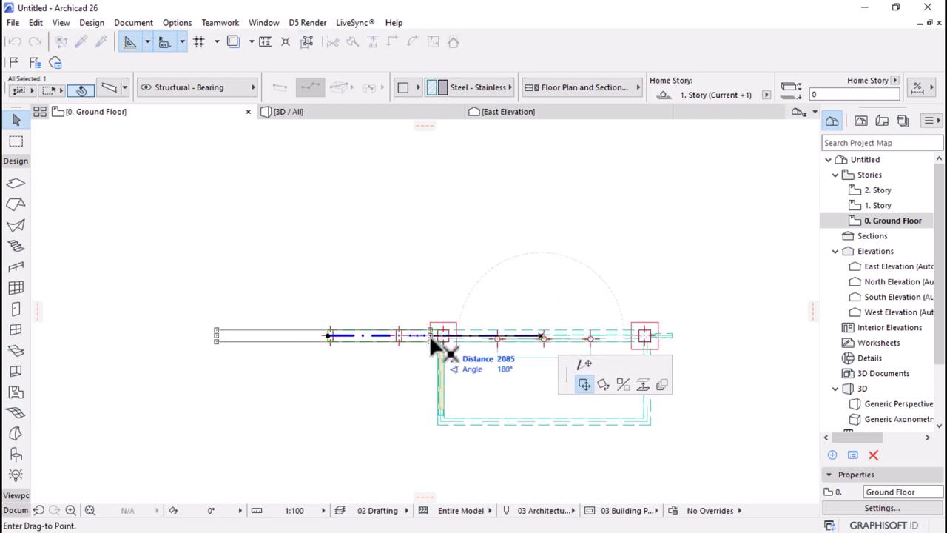
pyautogui.click(583, 364)
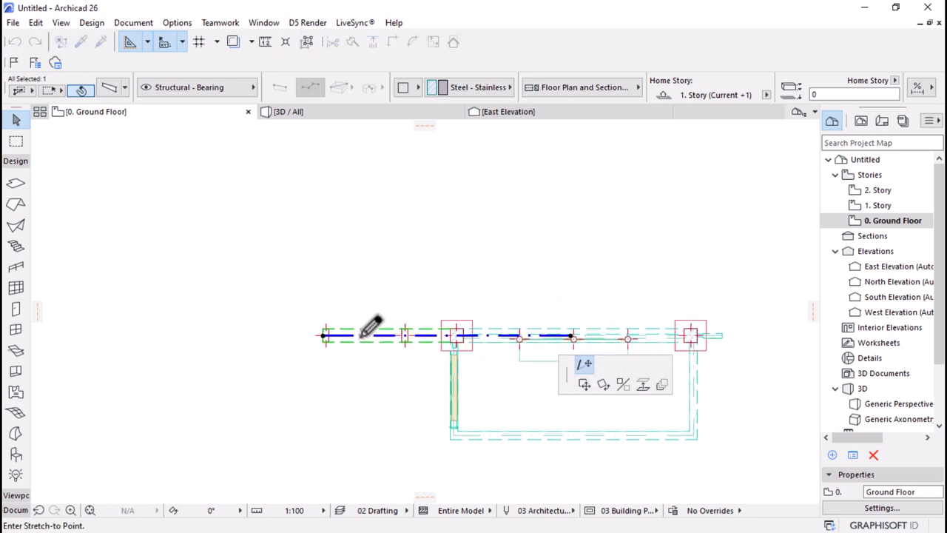
pyautogui.scroll(3, 444, 319)
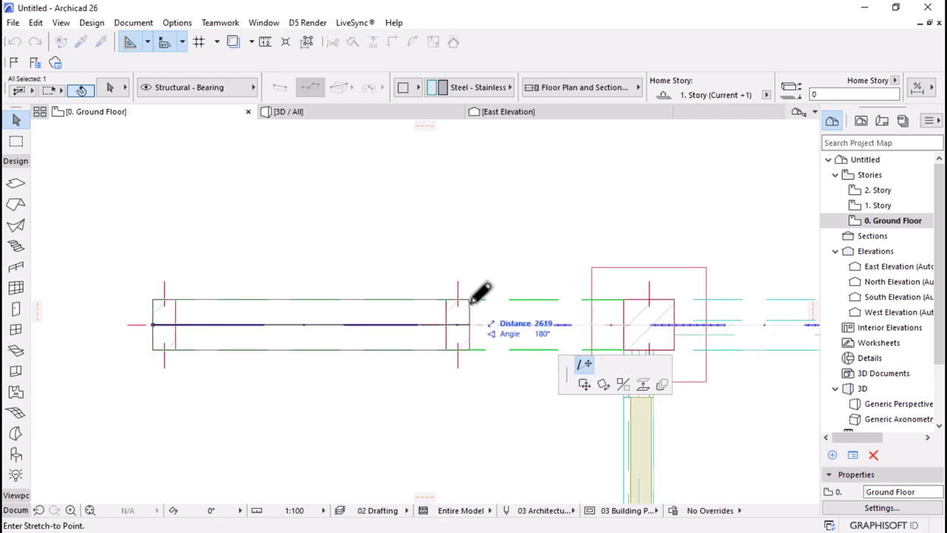
pyautogui.click(473, 296)
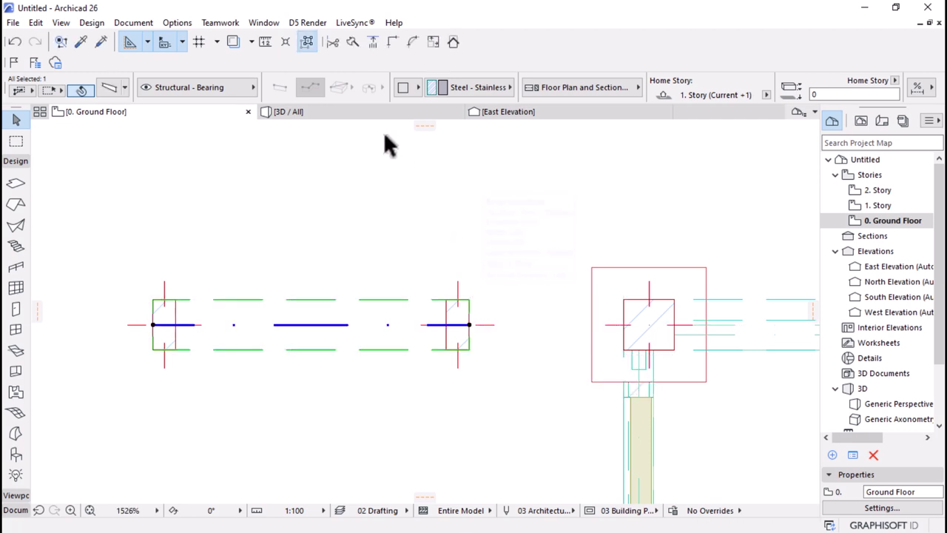
# - In the 3D view, set the kiosk beam's home story to 0. Ground Floor and its elevation to 2500 mm, matching the canopy's side beam
pyautogui.click(335, 113)
pyautogui.keyDown('shift'); pyautogui.moveTo(624, 367); pyautogui.dragTo(330, 246, button='middle'); pyautogui.keyUp('shift')
pyautogui.scroll(3, 330, 246)
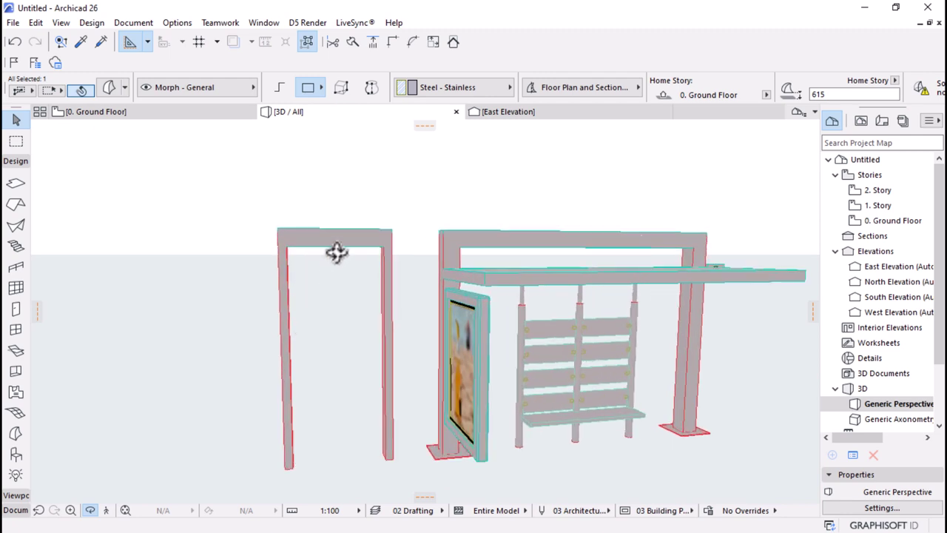
pyautogui.click(333, 238)
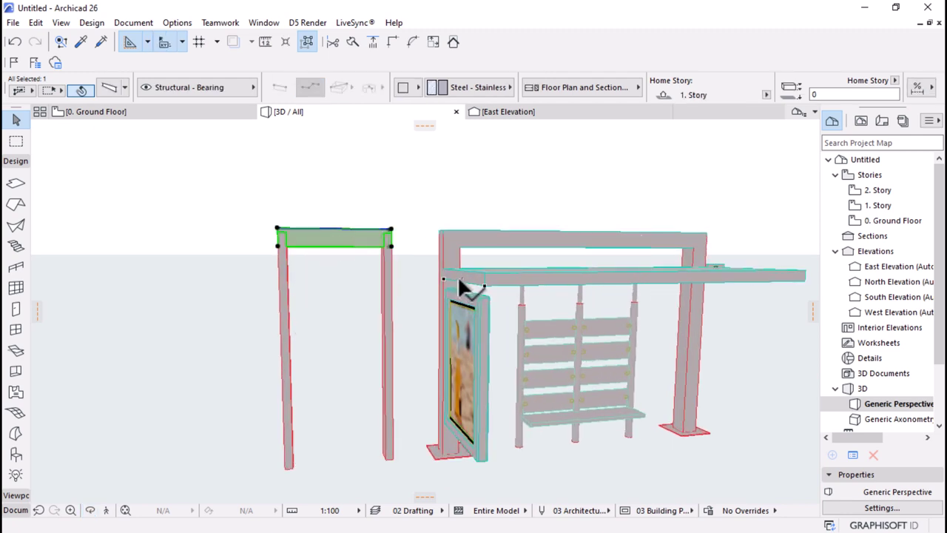
pyautogui.click(458, 281)
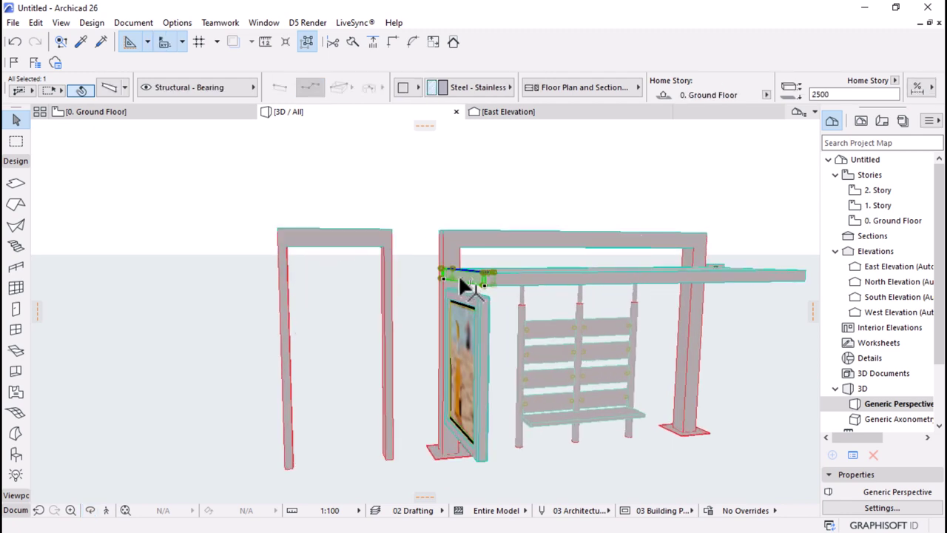
pyautogui.click(336, 245)
pyautogui.click(814, 94)
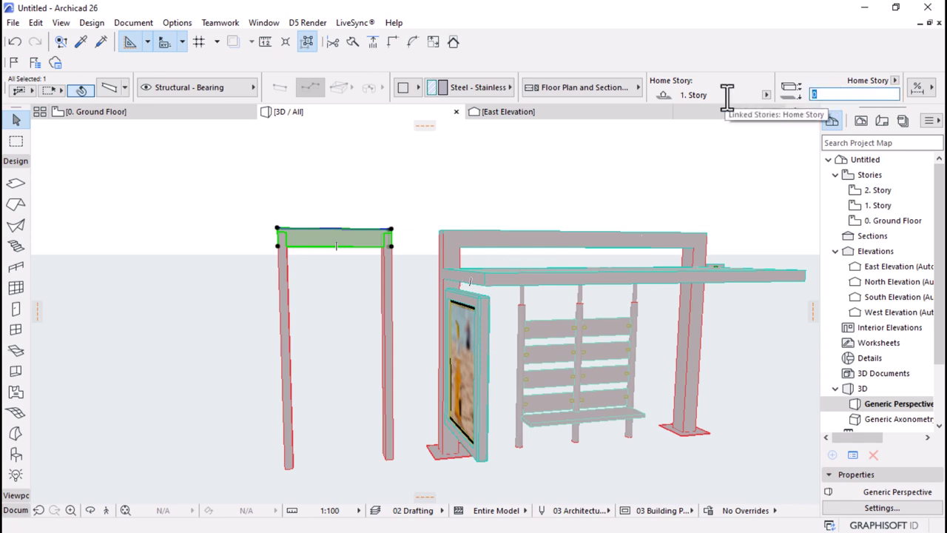
pyautogui.click(766, 95)
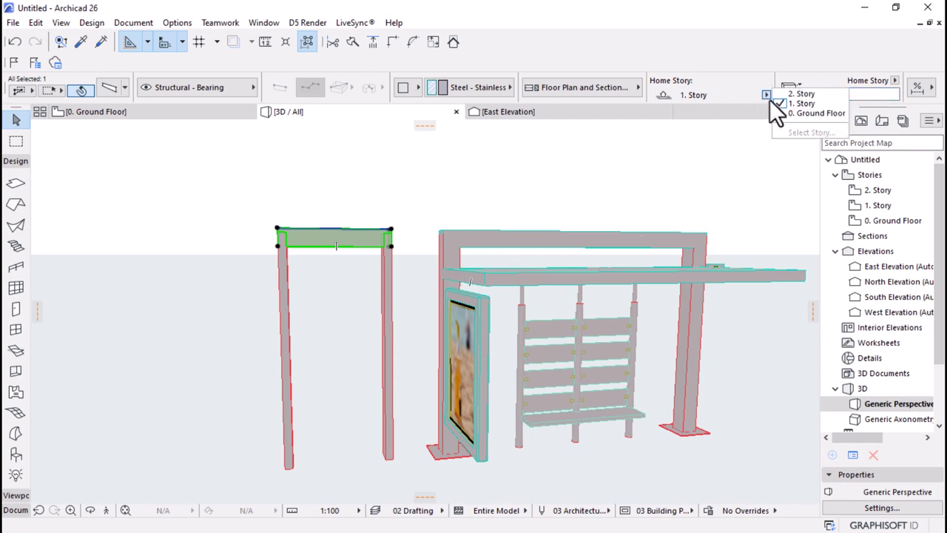
pyautogui.click(814, 113)
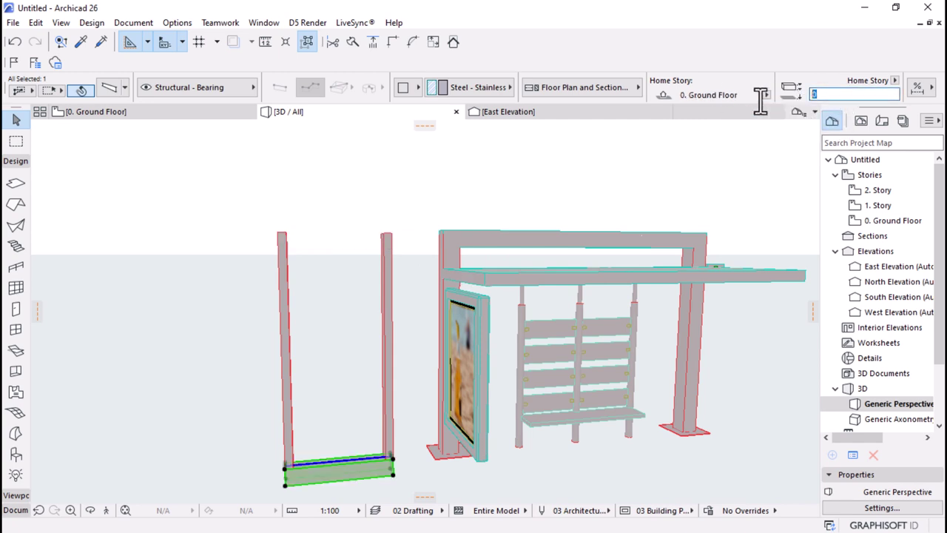
pyautogui.write('2500')
pyautogui.press('Return')
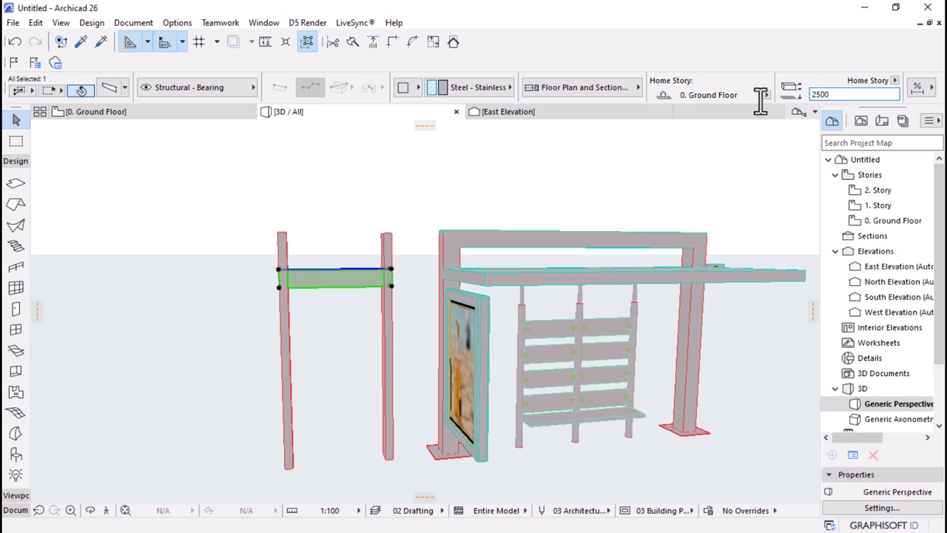
# - Set the height of both kiosk posts to 2500 mm and deselect them
pyautogui.click(386, 341)
pyautogui.keyDown('shift'); pyautogui.click(287, 359); pyautogui.keyUp('shift')
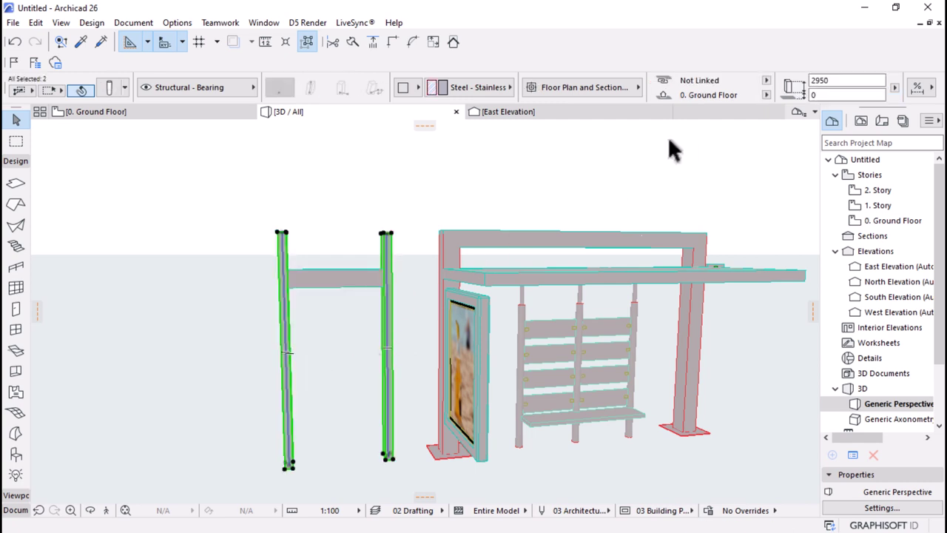
pyautogui.click(839, 79)
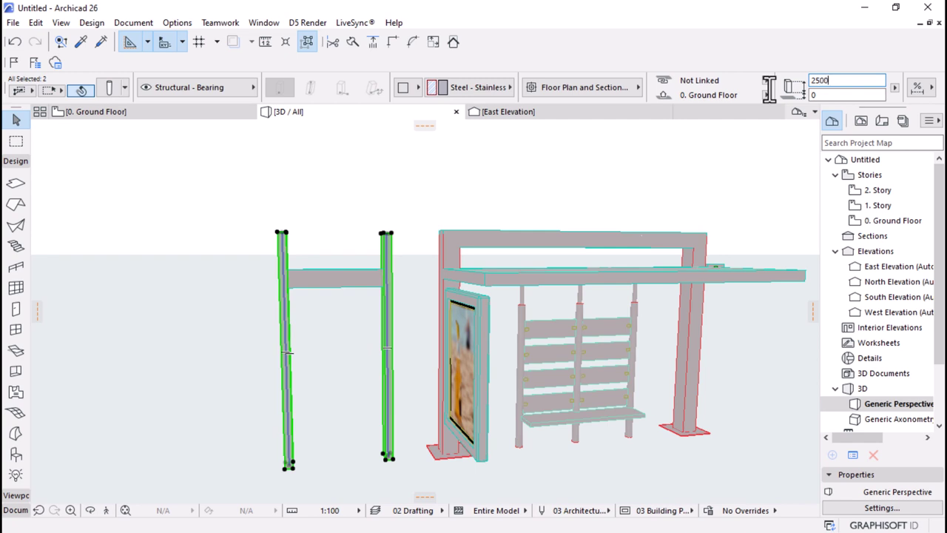
pyautogui.press('Return')
pyautogui.click(273, 450)
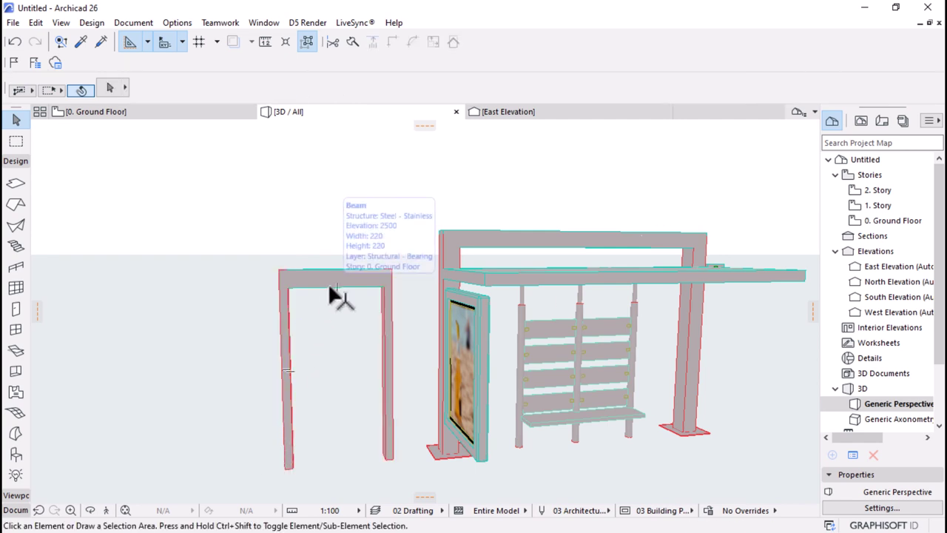
# - Unlink the kiosk top beam's section dimensions, give it a width of 220 mm and a height of 100 mm, and deselect it
pyautogui.keyDown('shift'); pyautogui.moveTo(338, 296); pyautogui.dragTo(290, 337, button='middle'); pyautogui.keyUp('shift')
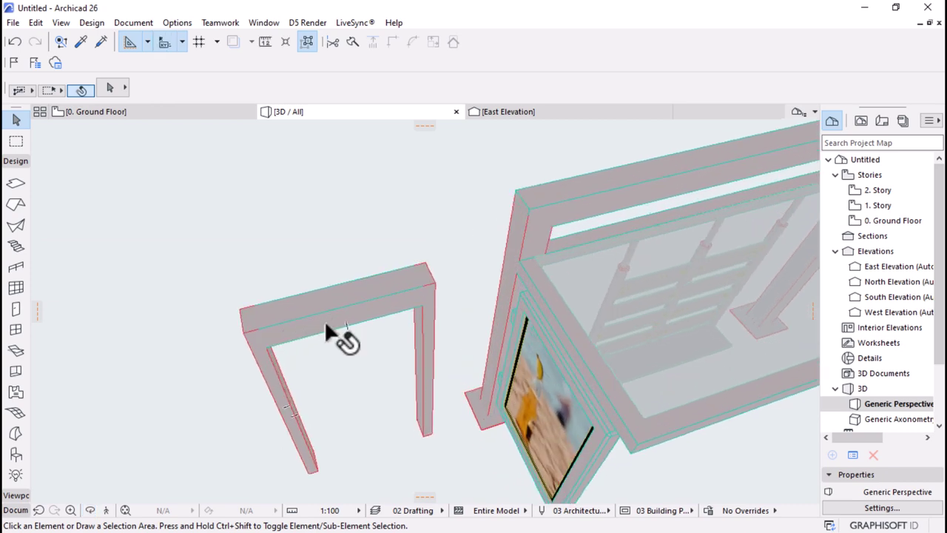
pyautogui.click(329, 324)
pyautogui.click(114, 90)
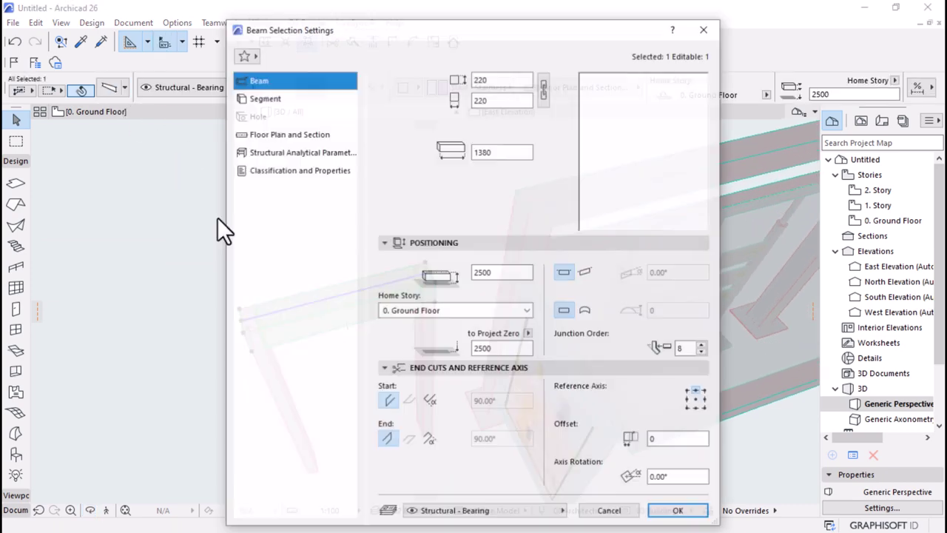
pyautogui.click(543, 90)
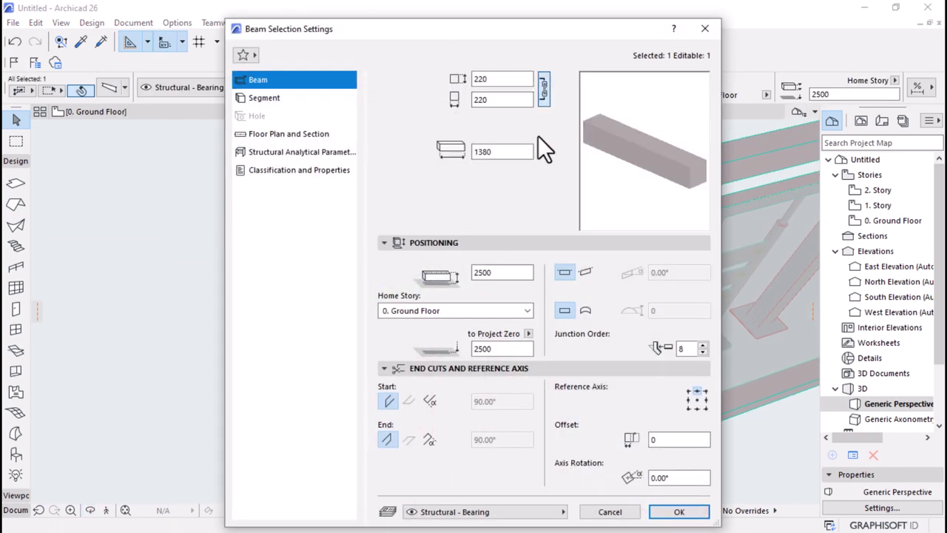
pyautogui.click(489, 99)
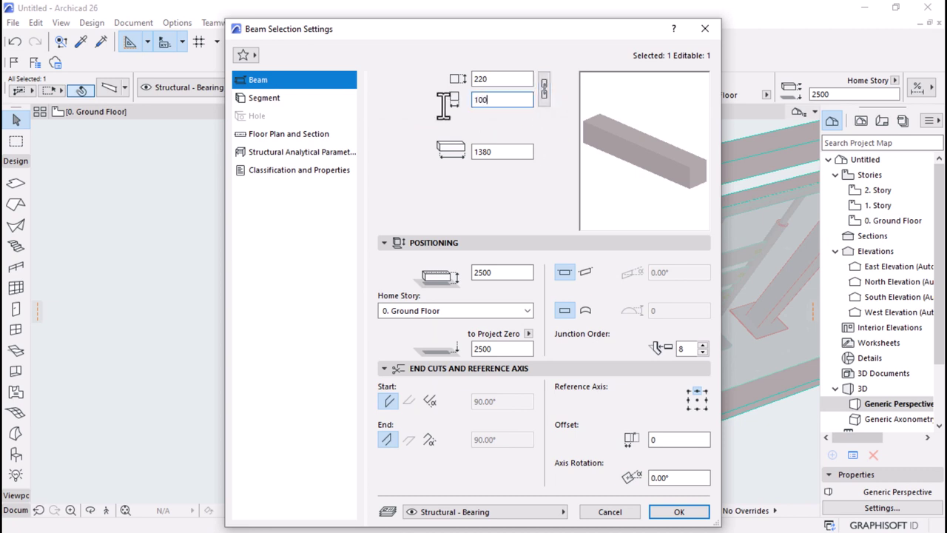
pyautogui.write('100')
pyautogui.click(485, 78)
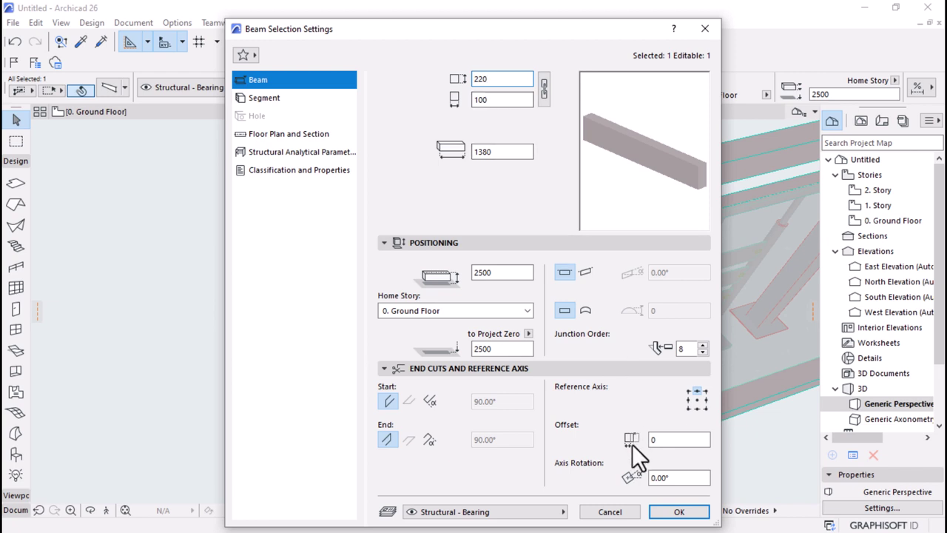
pyautogui.click(490, 99)
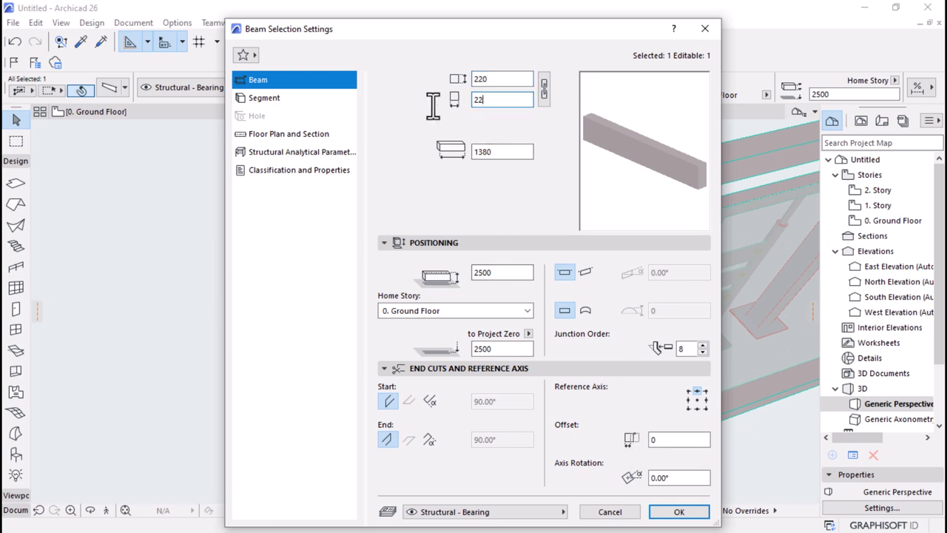
pyautogui.write('220')
pyautogui.click(480, 80)
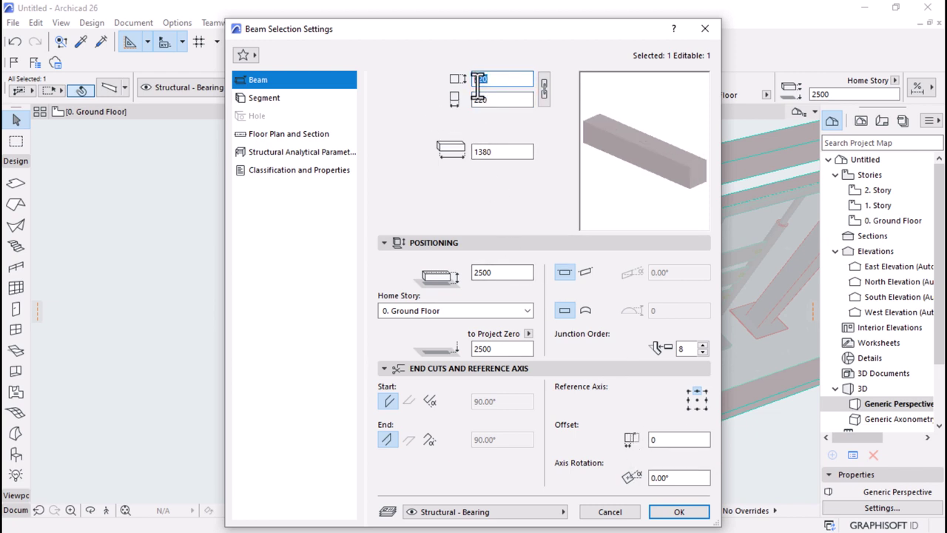
pyautogui.write('100')
pyautogui.press('Return')
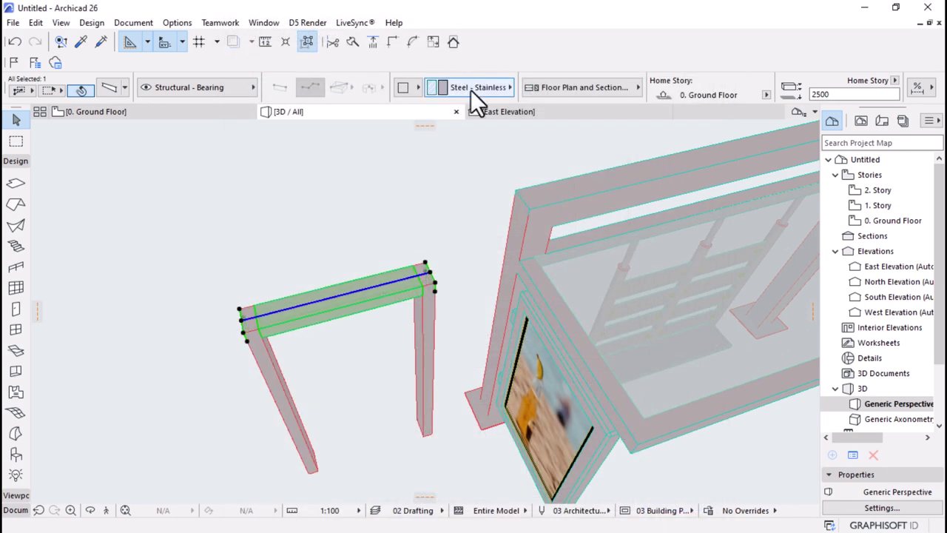
pyautogui.press('Escape')
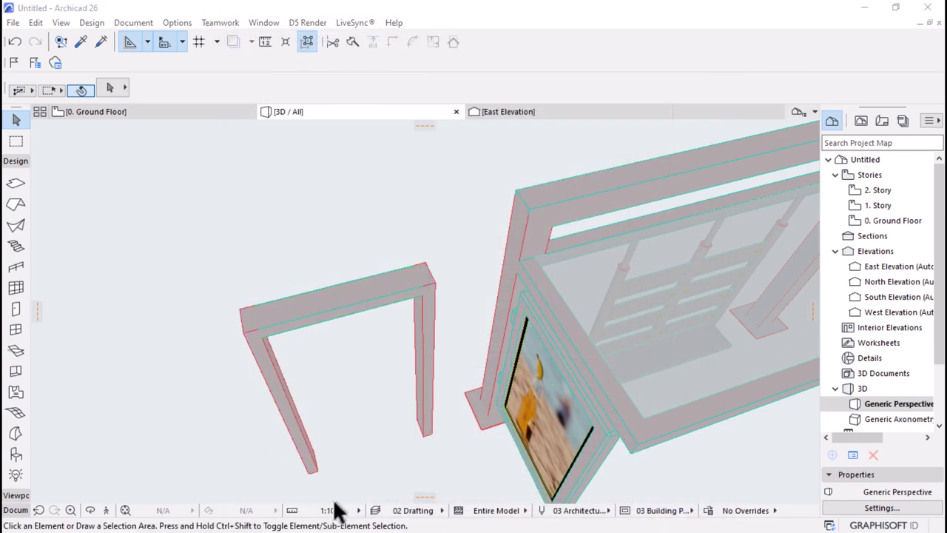
# - Copy the kiosk's top beam straight down to the foot of the posts to close the frame at ground level
pyautogui.keyDown('shift'); pyautogui.moveTo(374, 418); pyautogui.dragTo(334, 299, button='middle'); pyautogui.keyUp('shift')
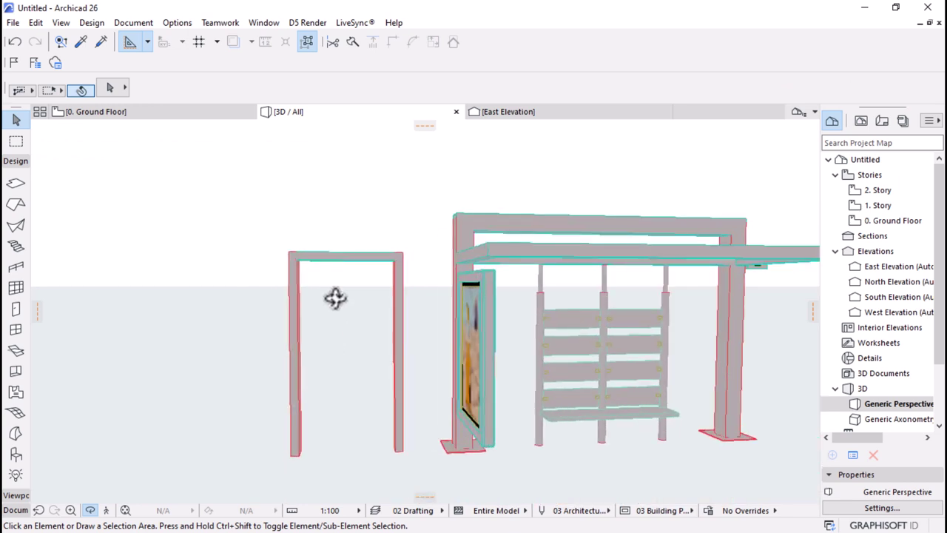
pyautogui.click(340, 261)
pyautogui.hotkey('ctrl', 'shift', 'd')
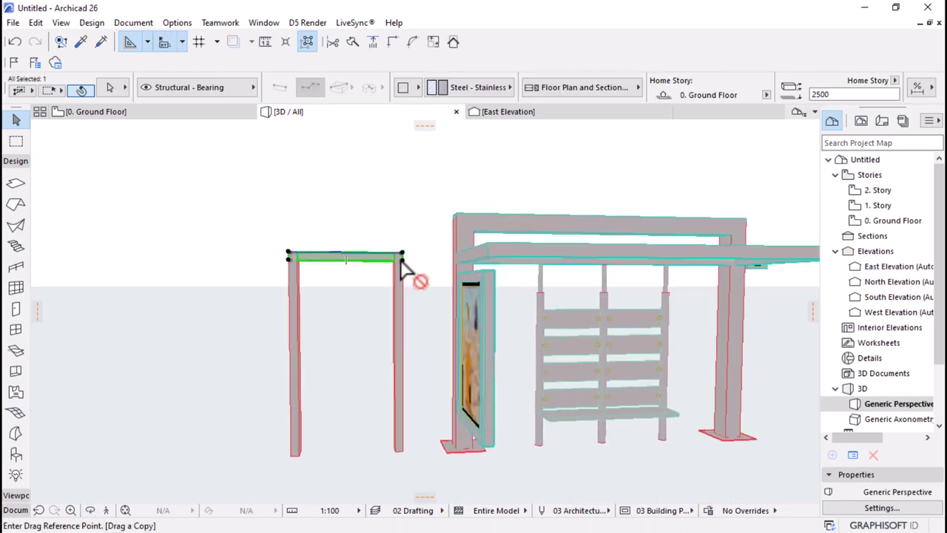
pyautogui.click(401, 257)
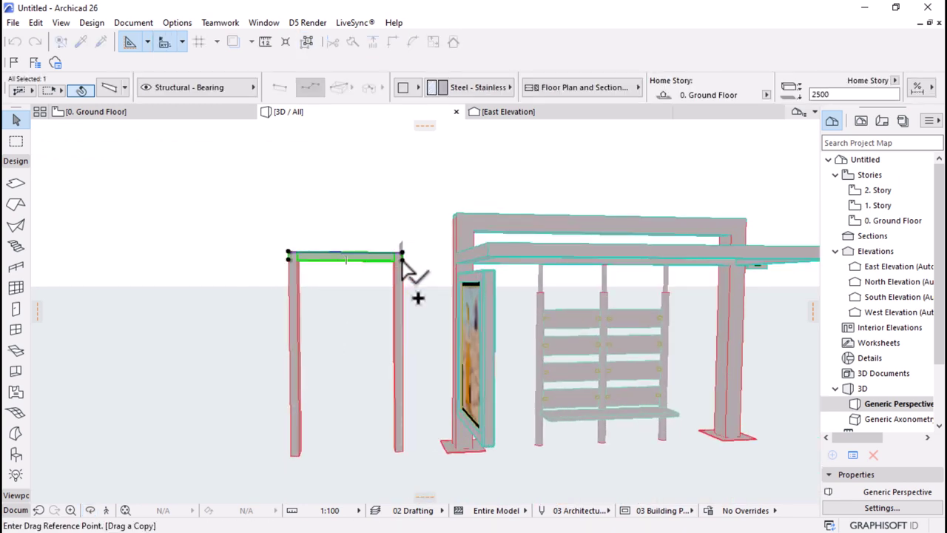
pyautogui.click(405, 452)
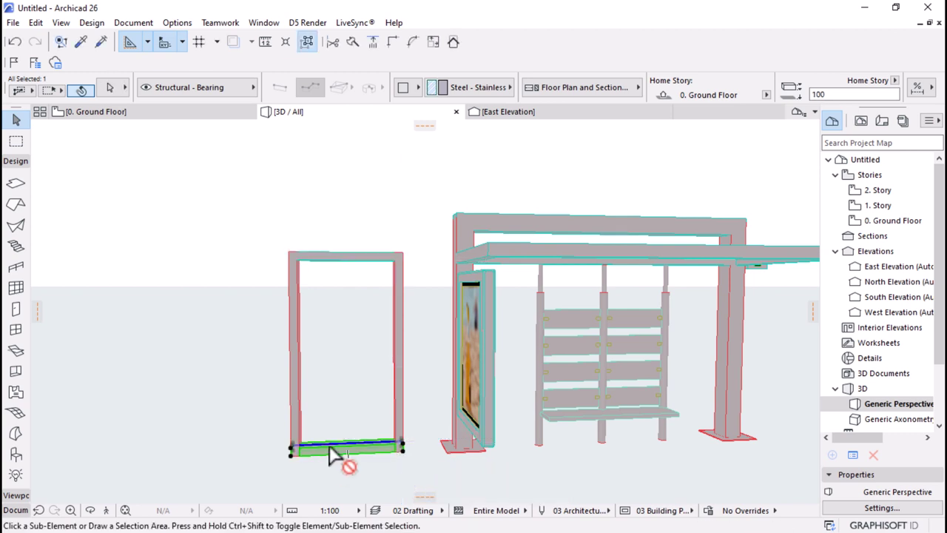
# - Copy the kiosk's bottom beam up to about the middle of the posts as an intermediate crossbar
pyautogui.hotkey('ctrl', 'shift', 'd')
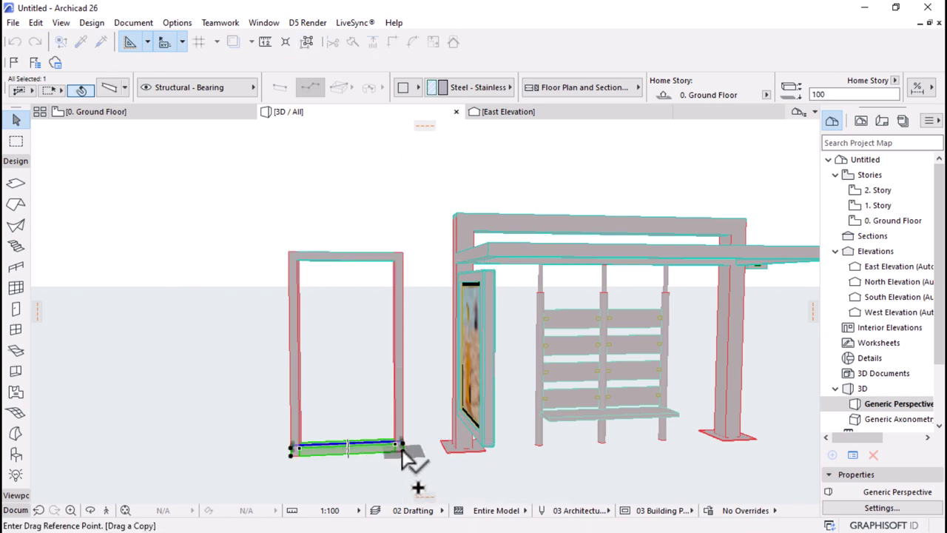
pyautogui.click(401, 446)
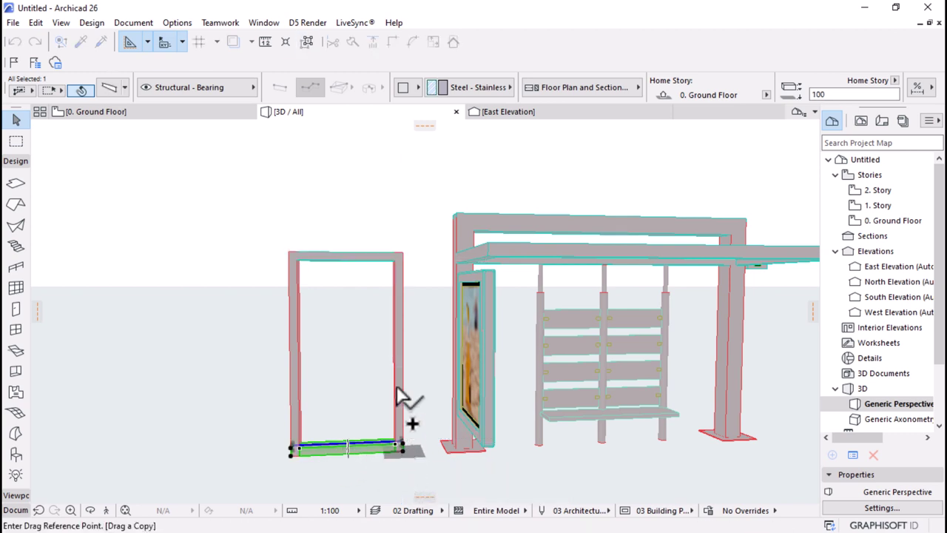
pyautogui.click(400, 344)
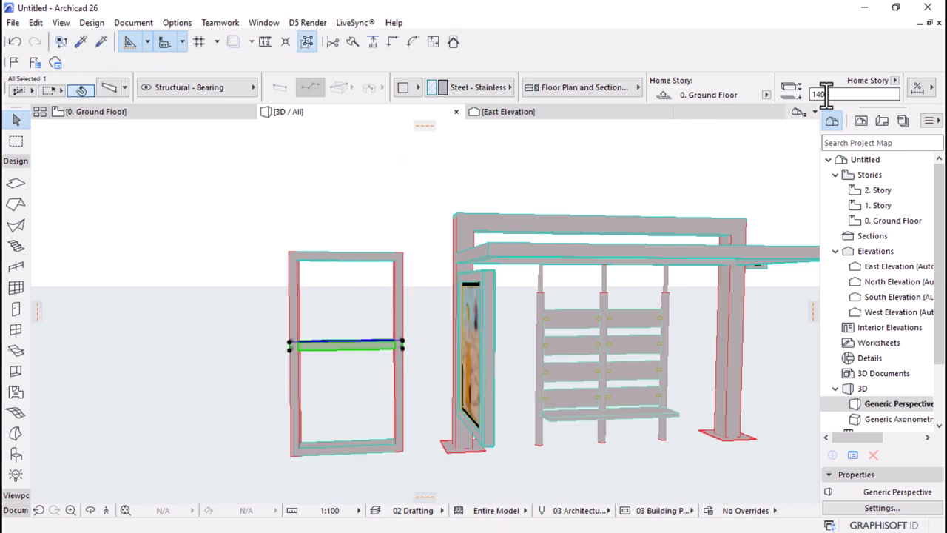
# - Try a 70 mm height on the kiosk's middle and bottom beams, checking the reference photo, and settle on 50 mm for both
pyautogui.click(182, 114)
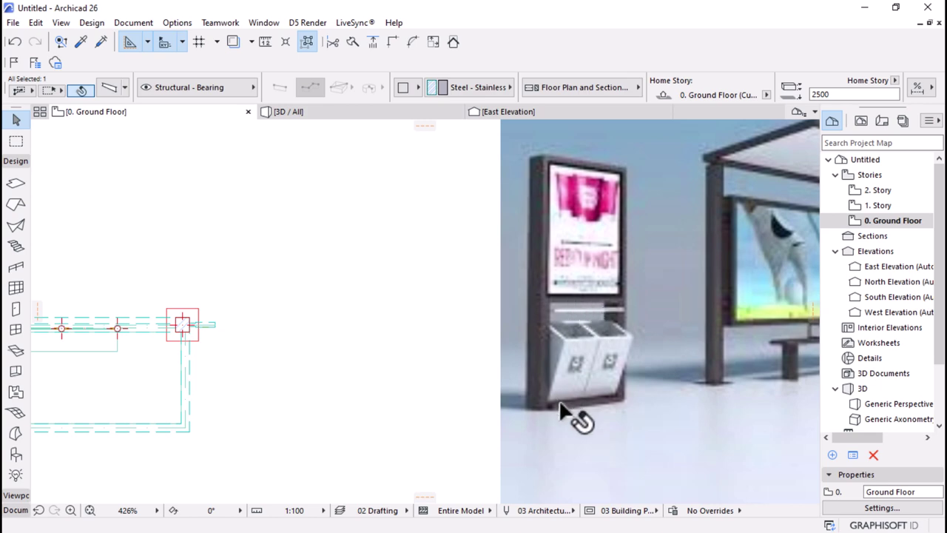
pyautogui.scroll(-4, 666, 255)
pyautogui.click(367, 115)
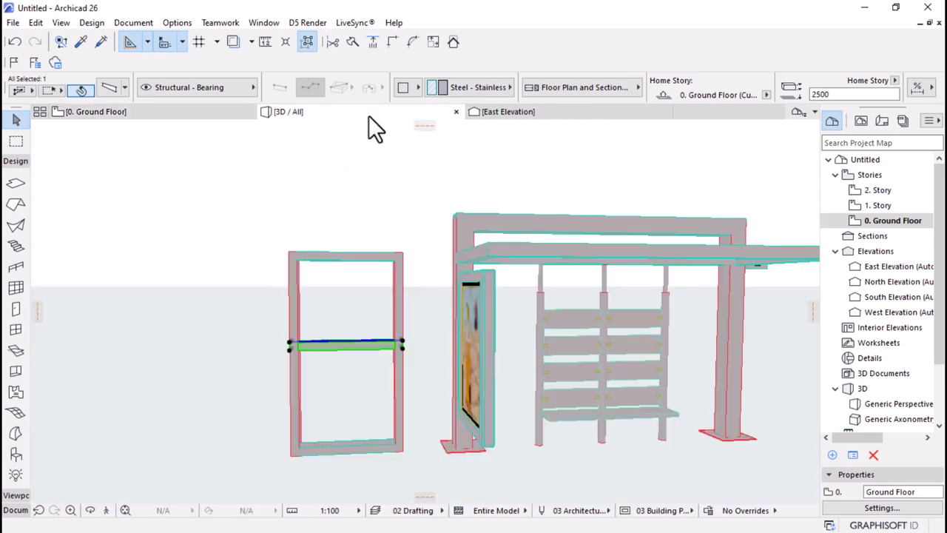
pyautogui.keyDown('shift'); pyautogui.click(348, 447); pyautogui.keyUp('shift')
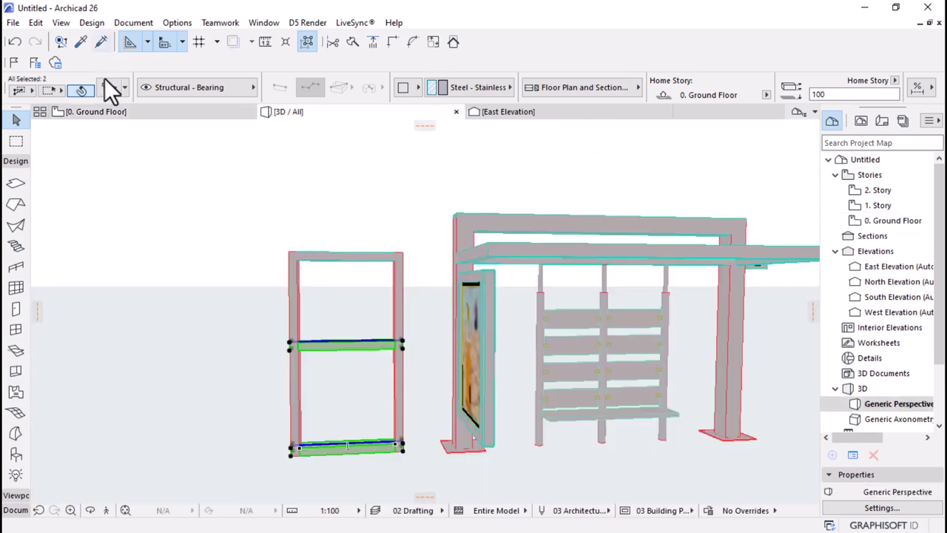
pyautogui.hotkey('ctrl', 't')
pyautogui.doubleClick(499, 78)
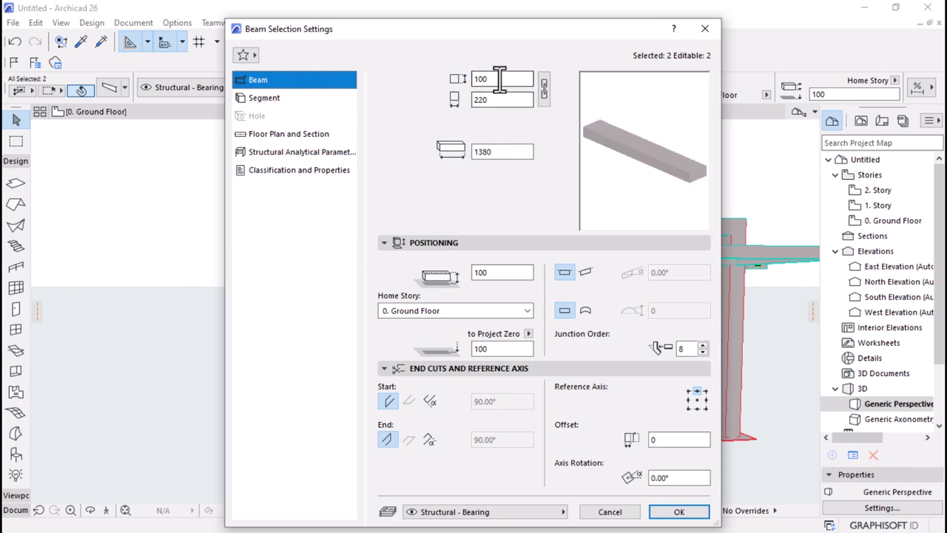
pyautogui.write('70')
pyautogui.press('Return')
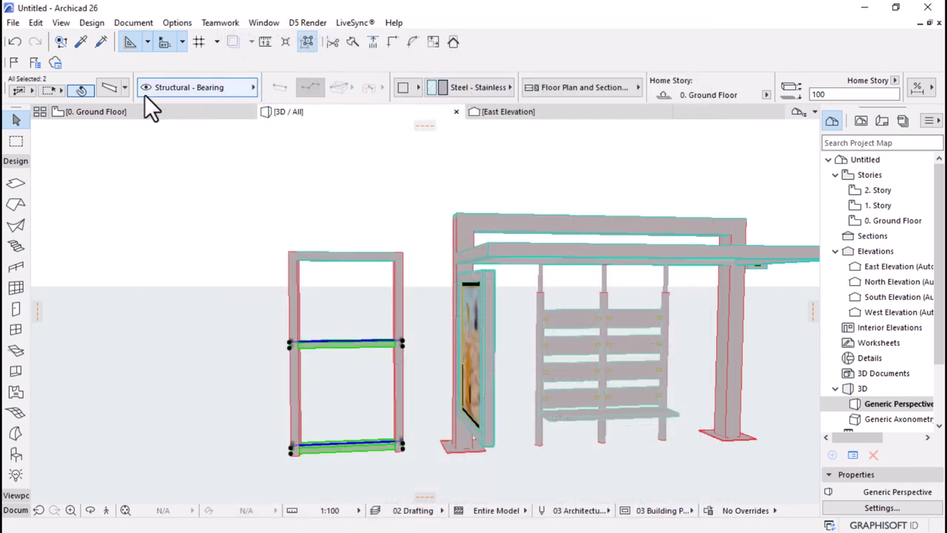
pyautogui.click(99, 89)
pyautogui.doubleClick(490, 79)
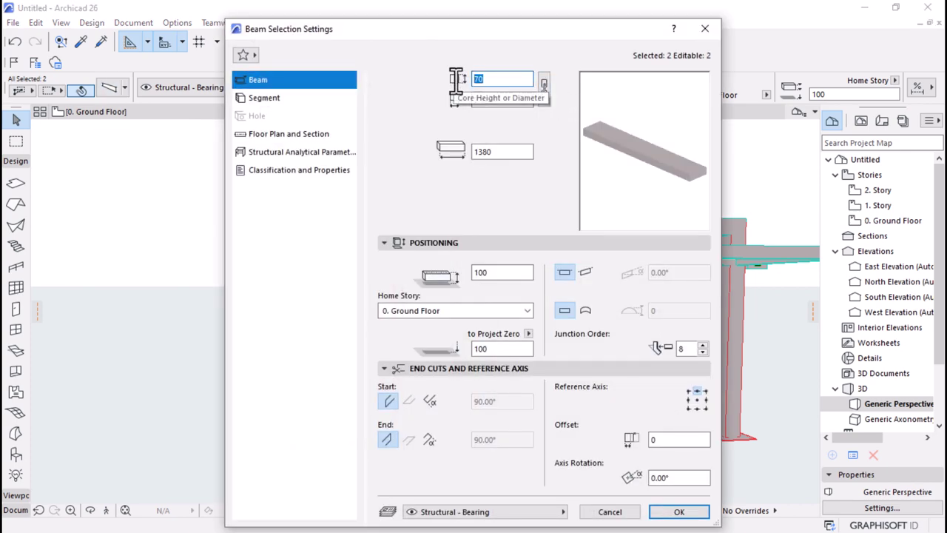
pyautogui.write('50')
pyautogui.press('Return')
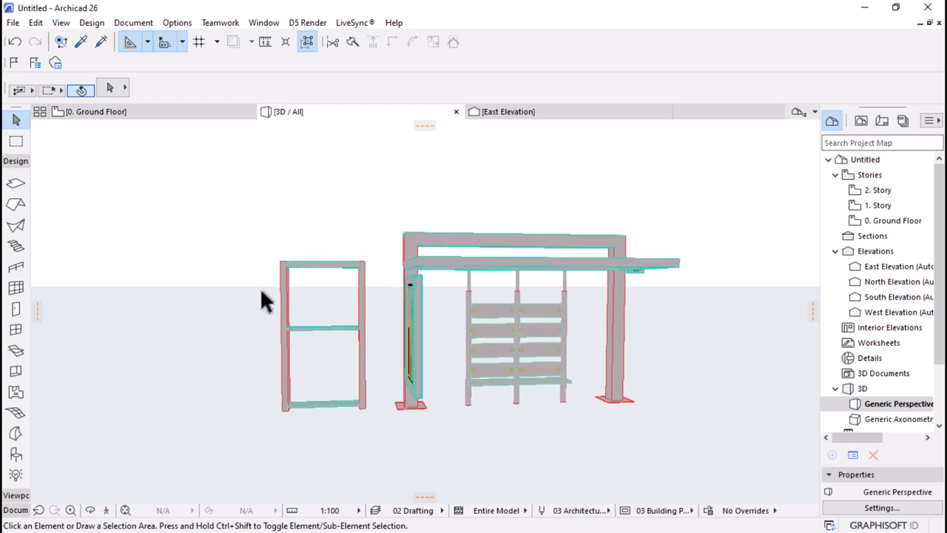
# - Inspect the kiosk frame in 3D and examine the two tilted bins below the poster in the ground floor reference photo
pyautogui.keyDown('shift'); pyautogui.moveTo(351, 376); pyautogui.dragTo(294, 451, button='middle'); pyautogui.keyUp('shift')
pyautogui.scroll(-2, 410, 420)
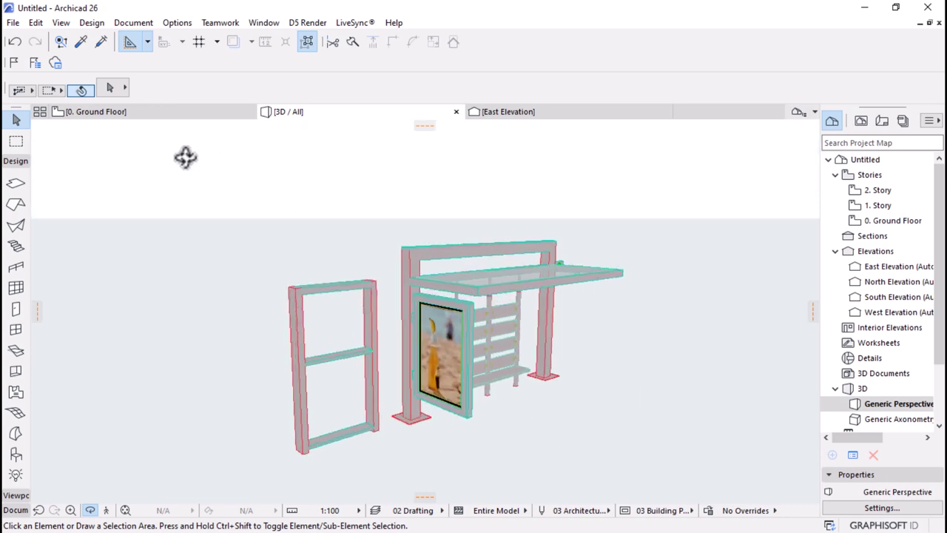
pyautogui.click(141, 120)
pyautogui.click(643, 278)
pyautogui.scroll(5, 659, 297)
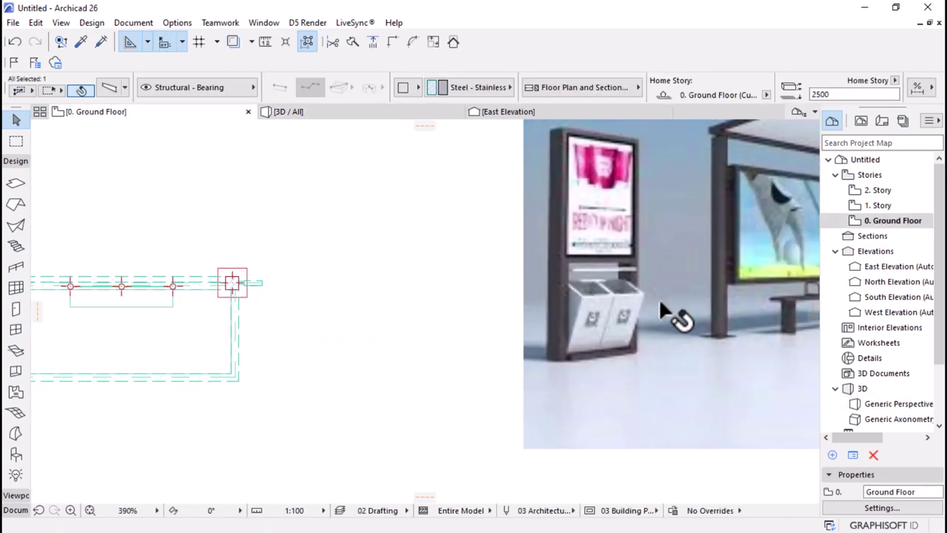
pyautogui.scroll(2, 659, 298)
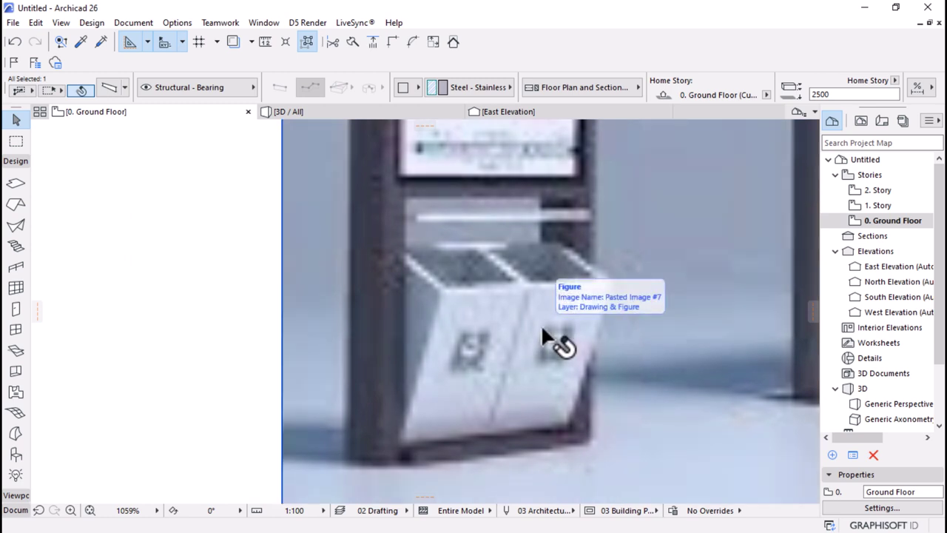
pyautogui.scroll(-2, 547, 270)
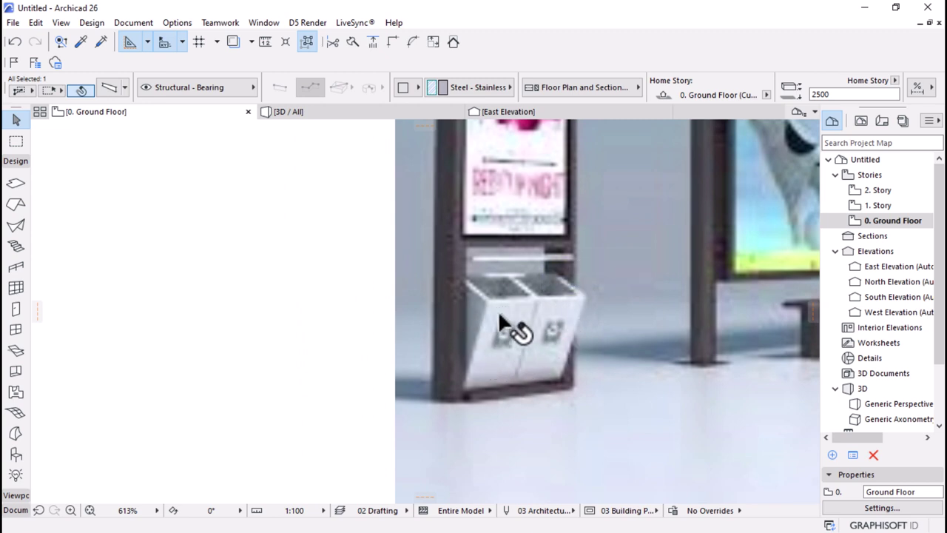
pyautogui.scroll(-1, 638, 333)
pyautogui.scroll(-3, 636, 326)
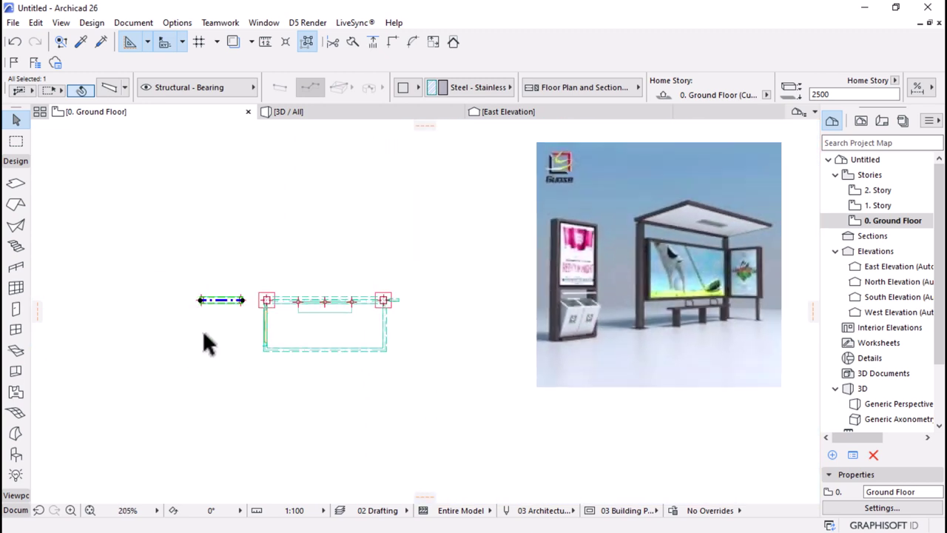
# - On the ground floor plan, draw a rectangular slab 500 mm wide from the kiosk beam's centre toward the northwest
pyautogui.scroll(7, 175, 307)
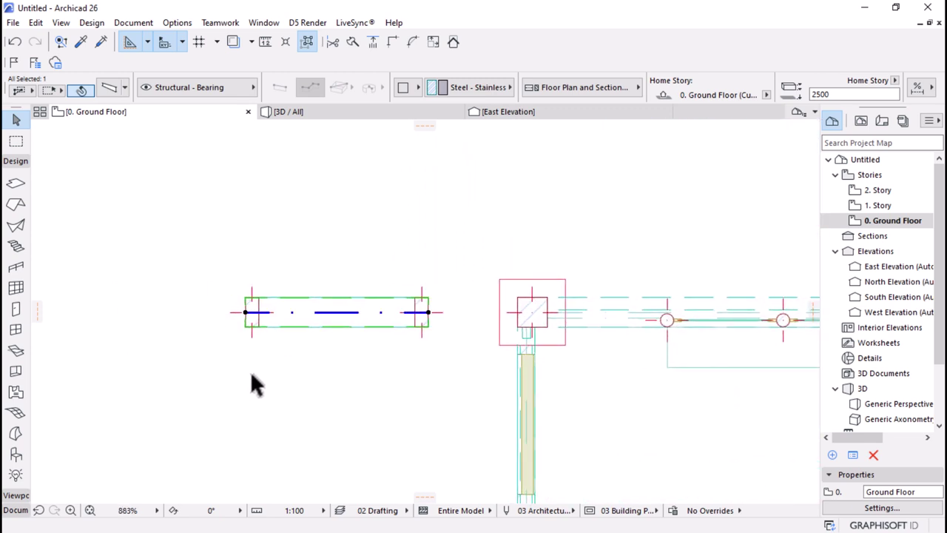
pyautogui.click(250, 371)
pyautogui.scroll(1, 249, 304)
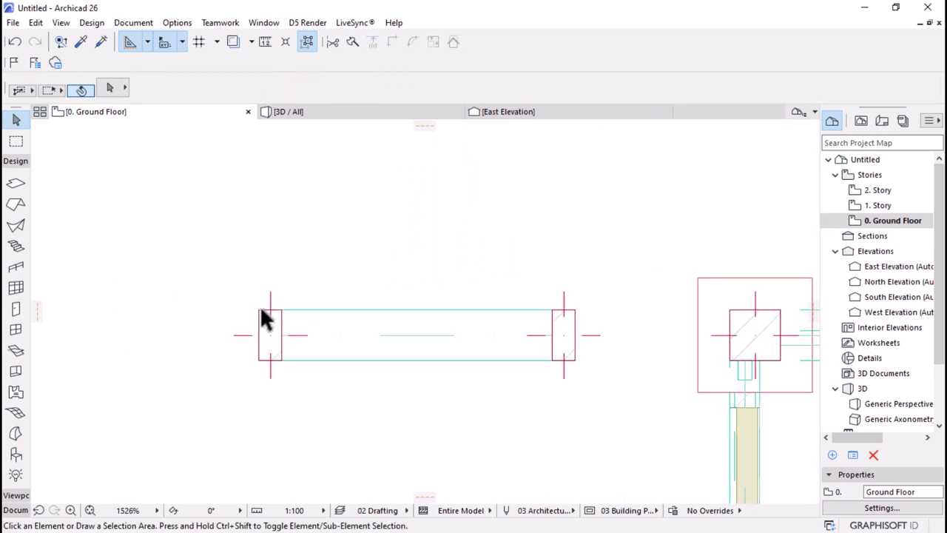
pyautogui.click(15, 184)
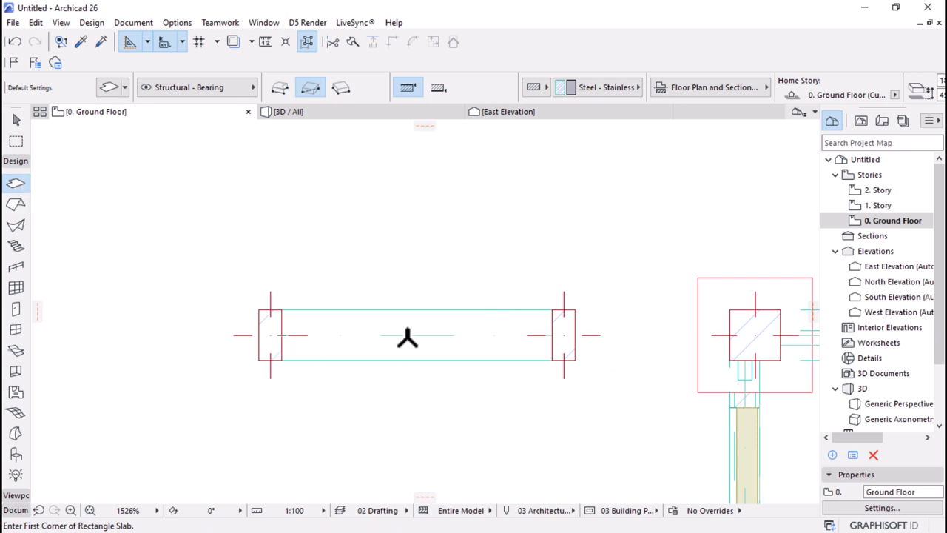
pyautogui.click(417, 335)
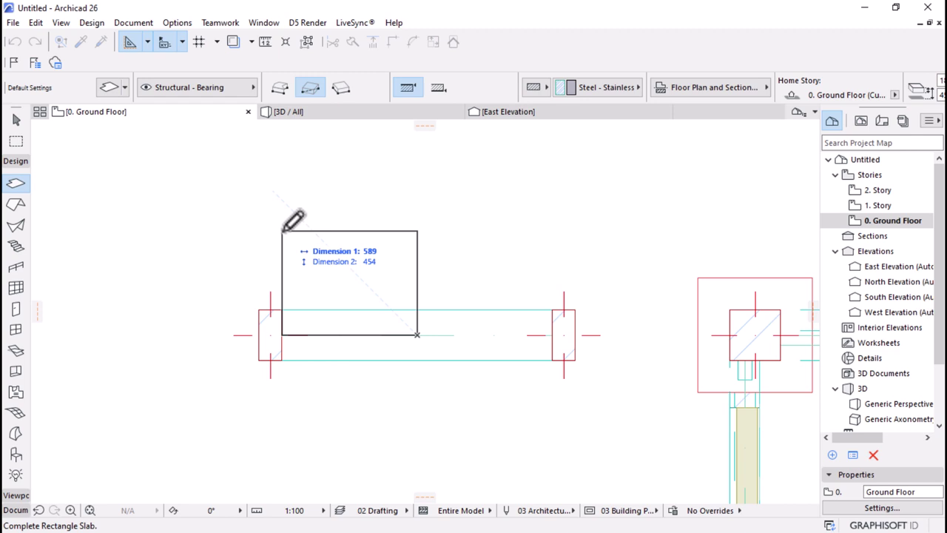
pyautogui.write('500')
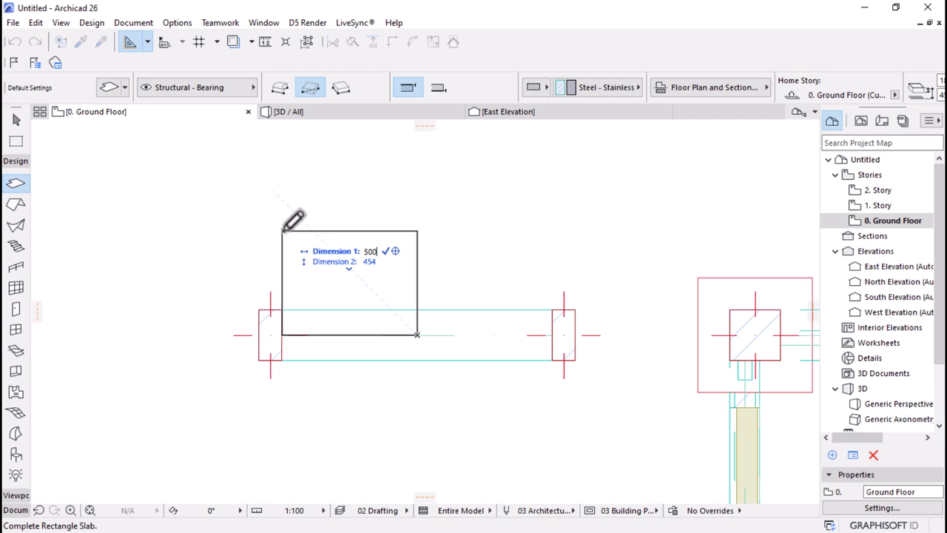
pyautogui.press('Tab')
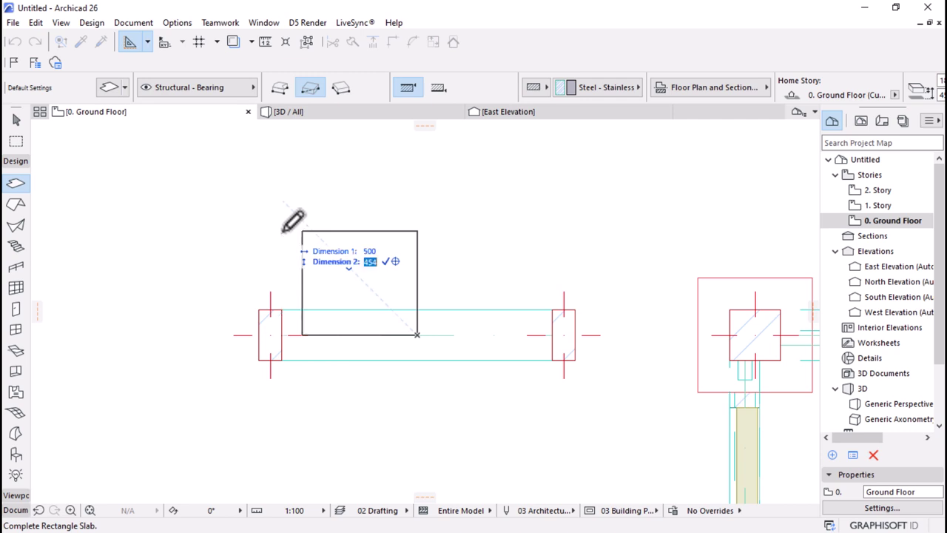
pyautogui.press('Return')
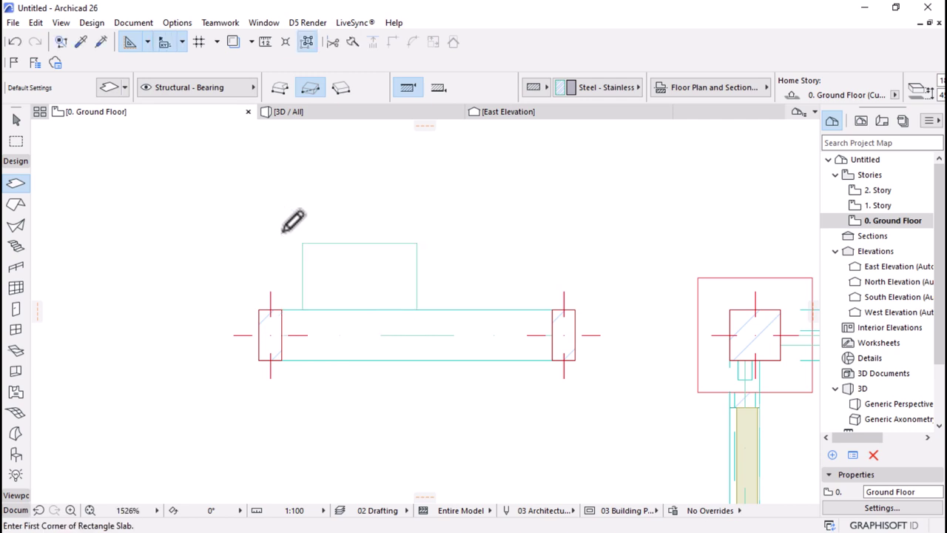
# - Offset the new slab's west edge about 50 mm outward, toward the kiosk's outer post
pyautogui.keyDown('shift'); pyautogui.click(349, 334); pyautogui.keyUp('shift')
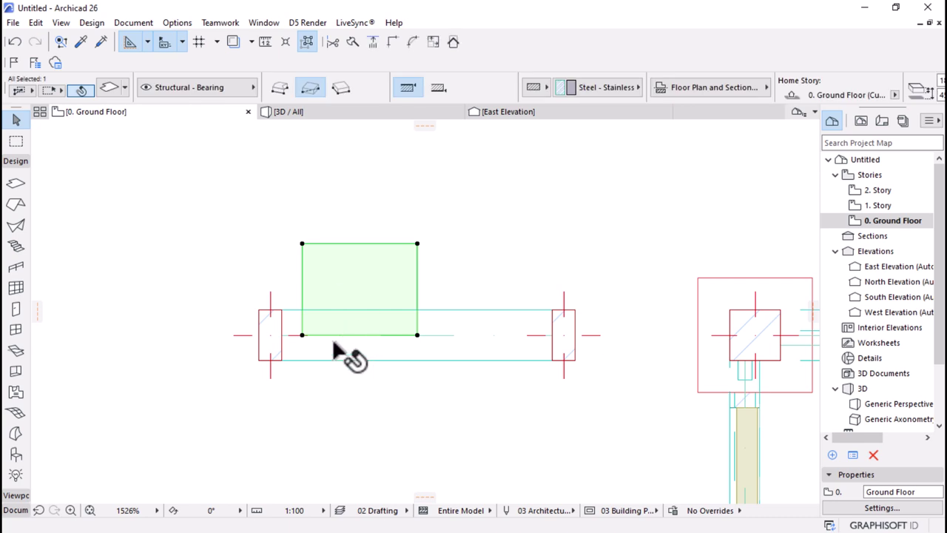
pyautogui.click(301, 260)
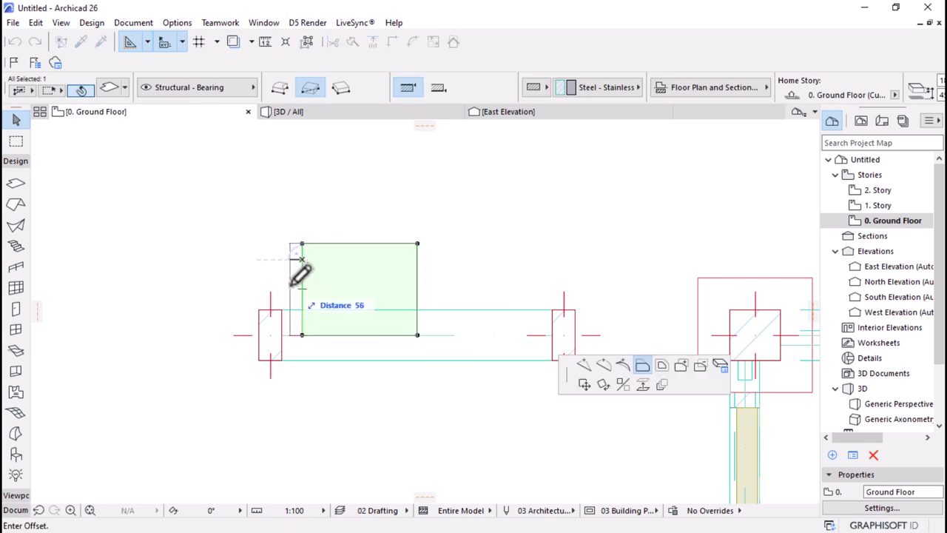
pyautogui.click(293, 284)
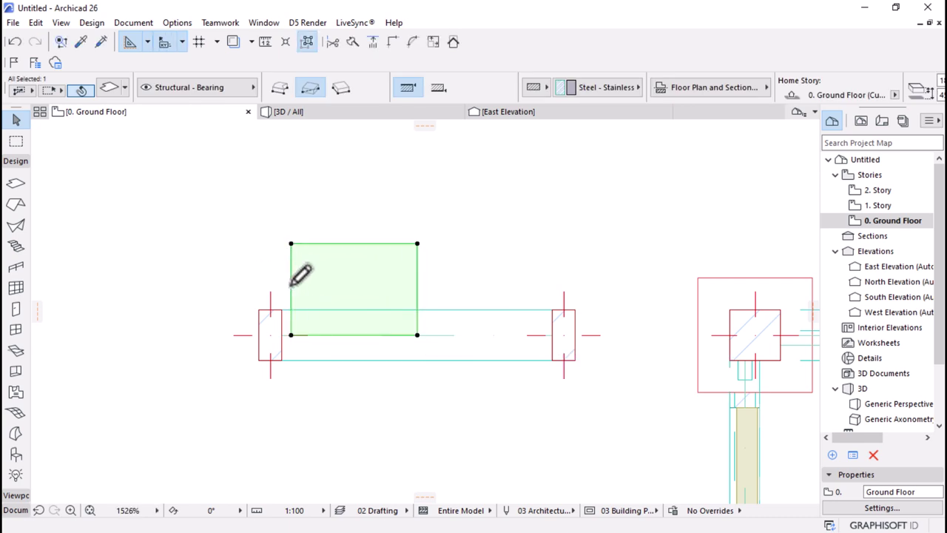
# - Move the slab by its east edge's midpoint onto the beam's centreline so it is centred across the kiosk beam
pyautogui.scroll(2, 424, 365)
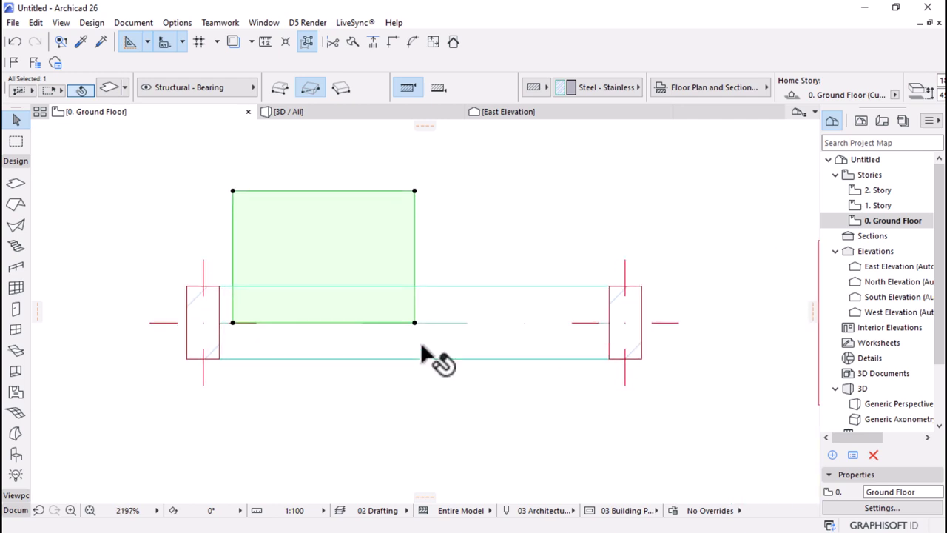
pyautogui.hotkey('ctrl', 'd')
pyautogui.click(414, 253)
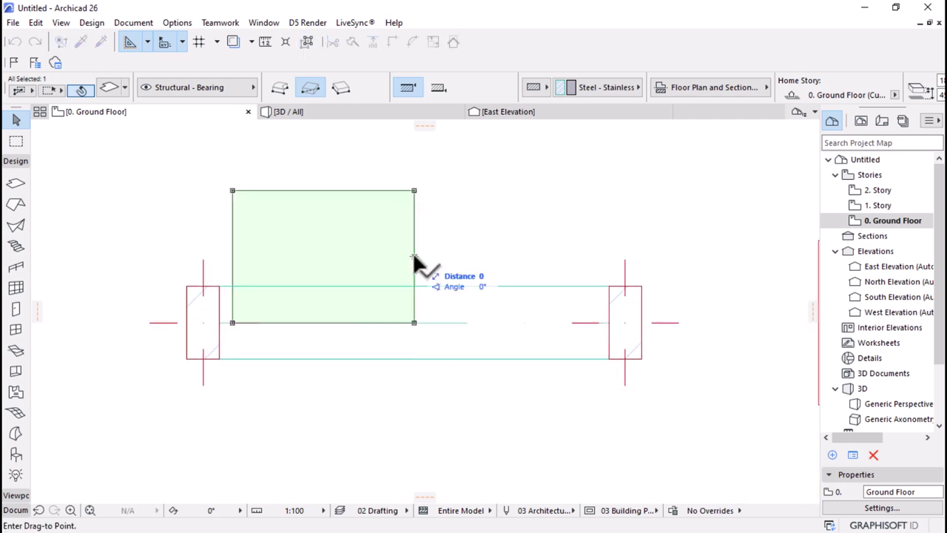
pyautogui.click(414, 320)
pyautogui.scroll(-1, 456, 296)
pyautogui.scroll(-1, 456, 296)
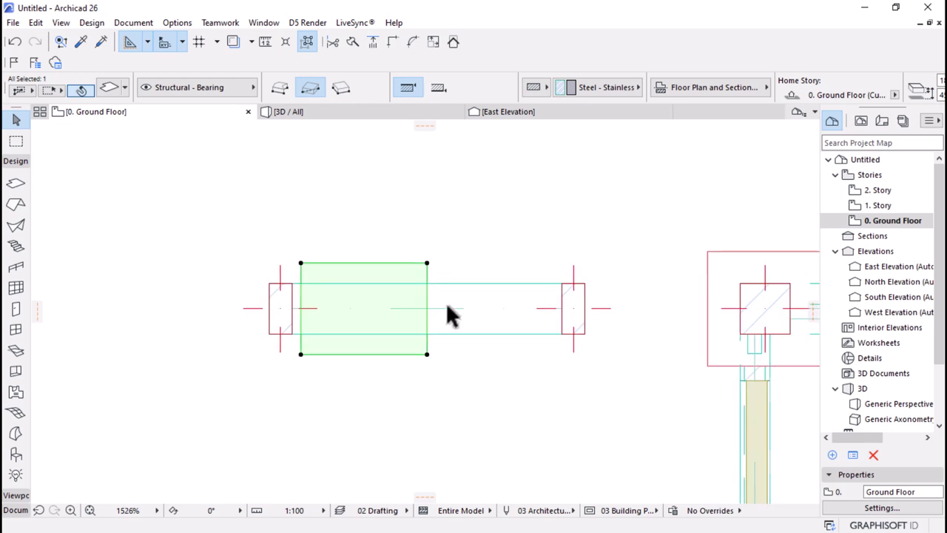
# - Set the slab's thickness to 600 mm and its home story offset to 0
pyautogui.scroll(-3, 577, 93)
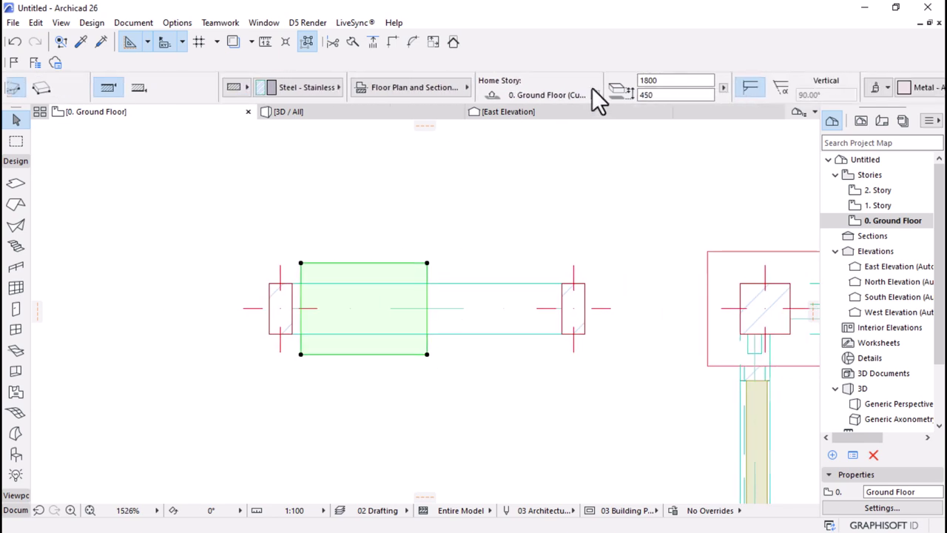
pyautogui.click(645, 96)
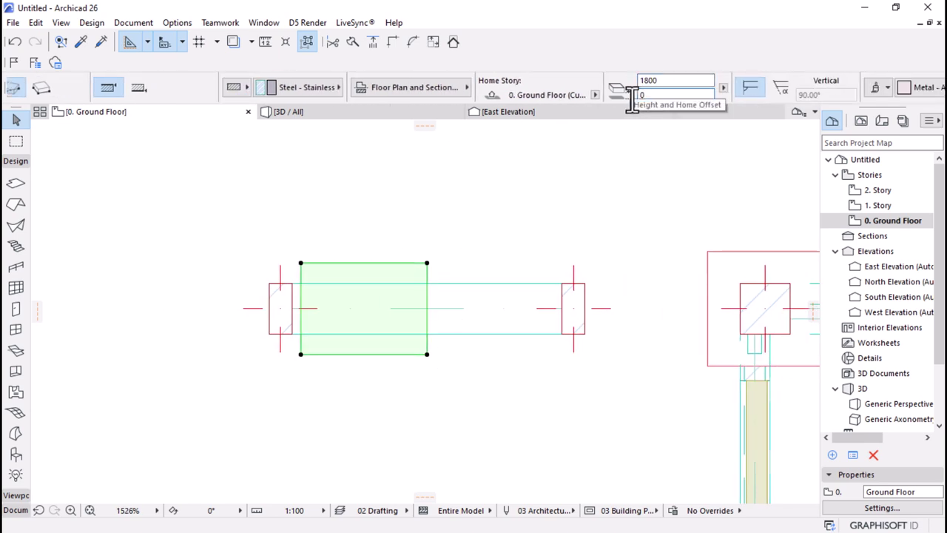
pyautogui.click(695, 80)
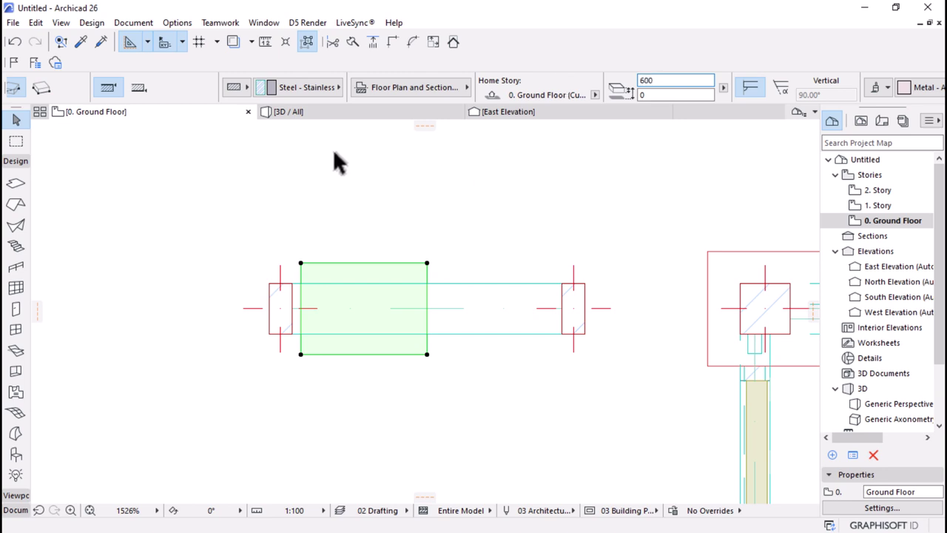
# - In the 3D view, raise the bin slab by setting its home story offset to 600 mm and then 700 mm
pyautogui.click(346, 111)
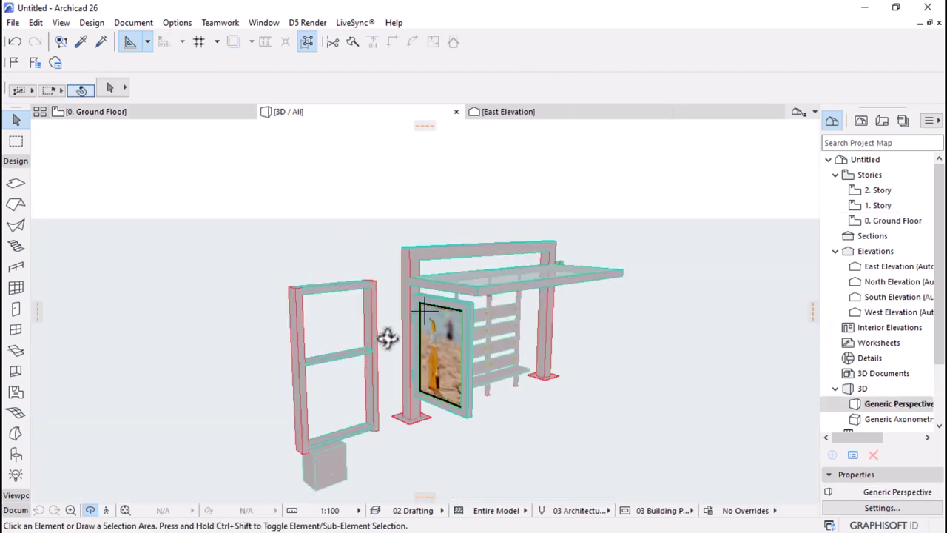
pyautogui.scroll(2, 335, 430)
pyautogui.scroll(1, 336, 430)
pyautogui.click(334, 439)
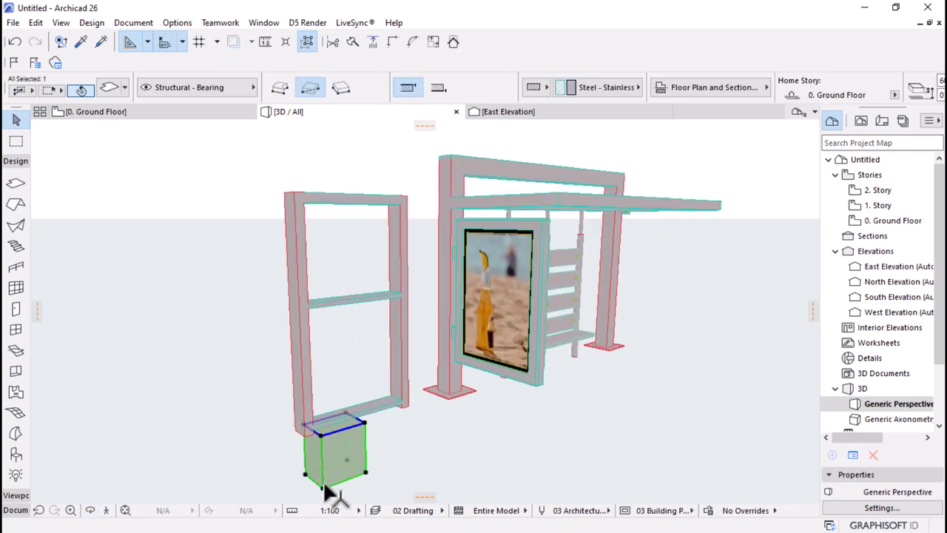
pyautogui.hscroll(3, 442, 96)
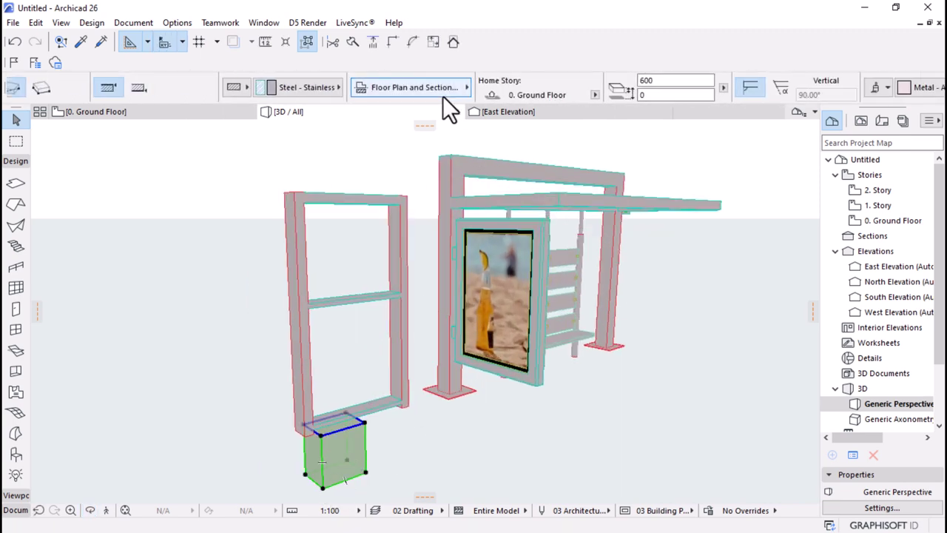
pyautogui.click(658, 94)
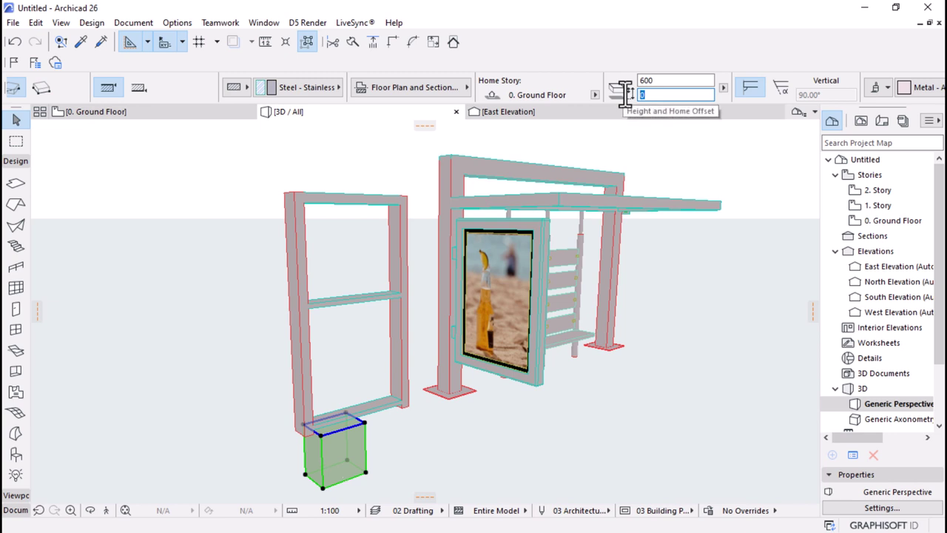
pyautogui.write('600')
pyautogui.press('Return')
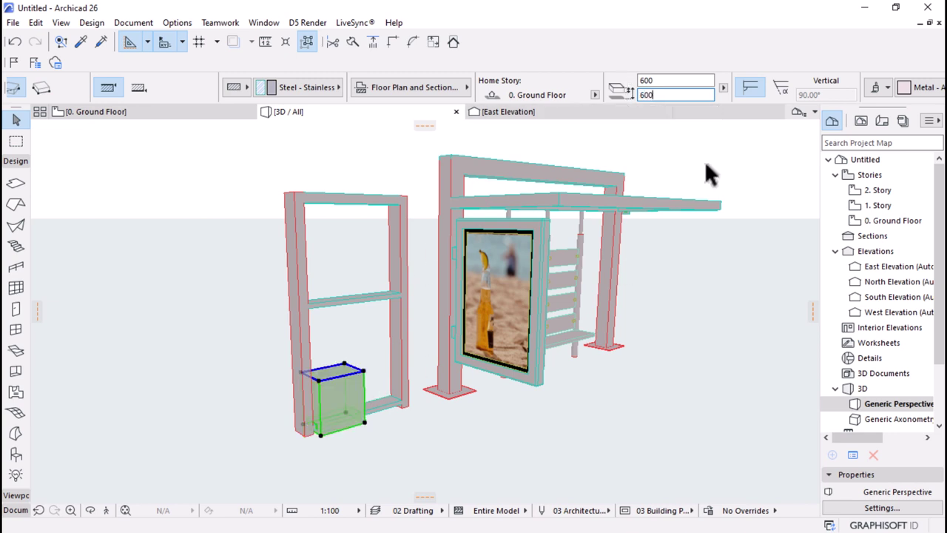
pyautogui.write('700')
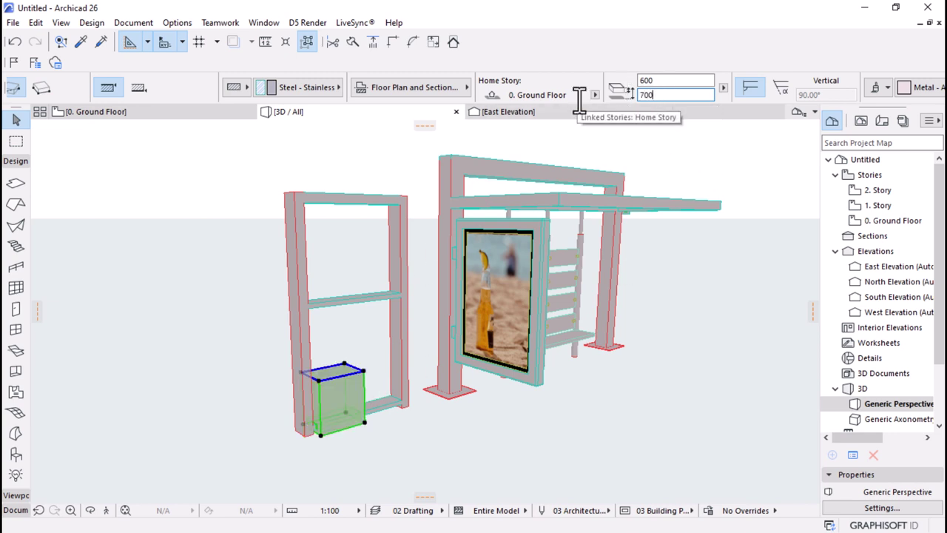
pyautogui.press('Return')
pyautogui.scroll(5, 327, 459)
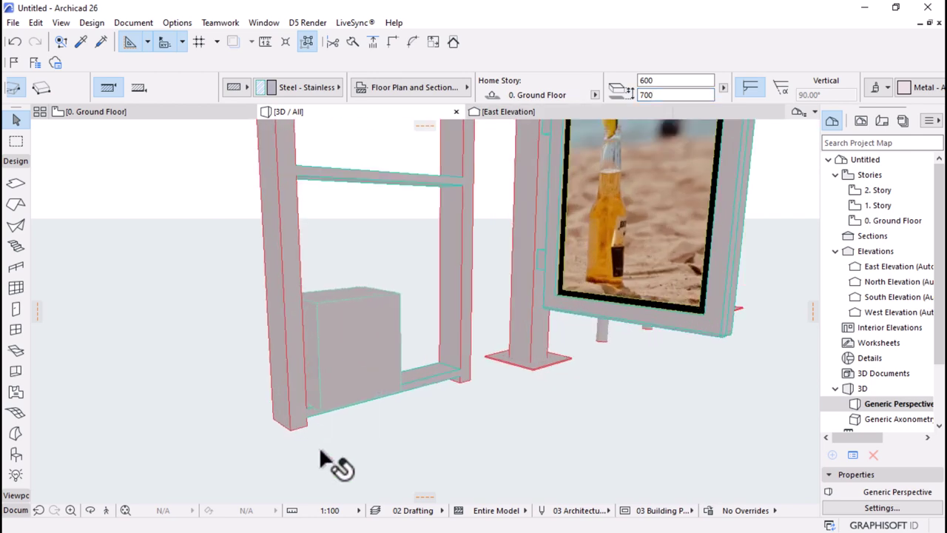
# - Compare the bin slab with the reference photo's bins and set both its thickness and its home story offset to 800 mm
pyautogui.moveTo(327, 461); pyautogui.dragTo(304, 249, button='middle')
pyautogui.click(148, 107)
pyautogui.scroll(-5, 254, 275)
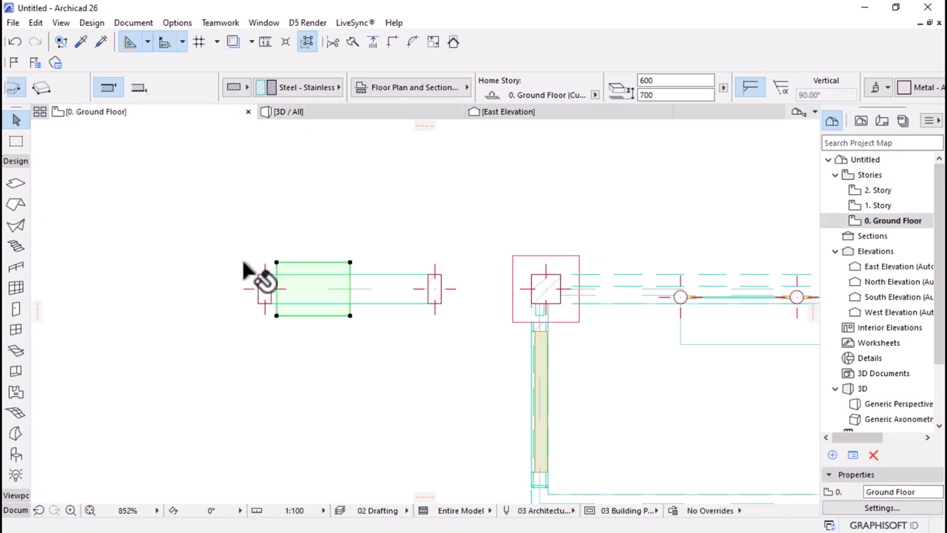
pyautogui.scroll(1, 647, 261)
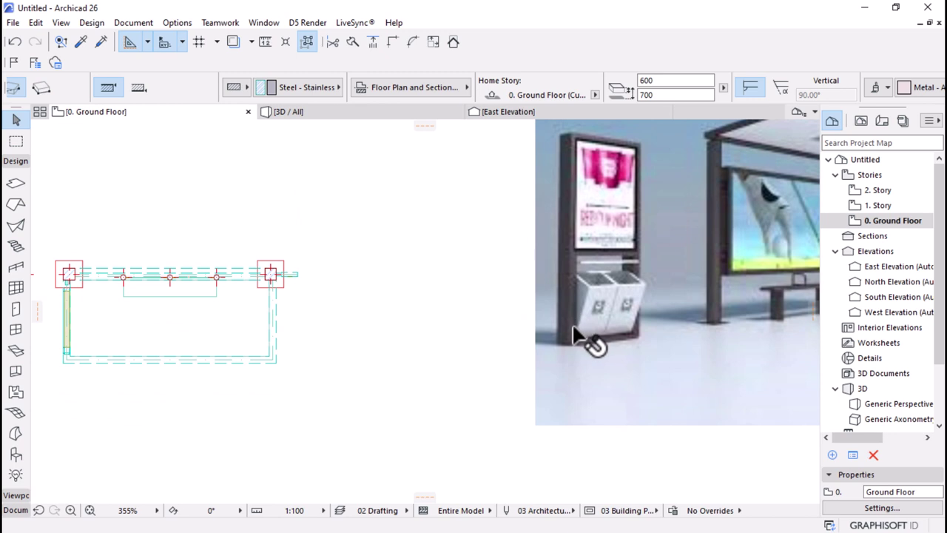
pyautogui.click(360, 111)
pyautogui.click(348, 318)
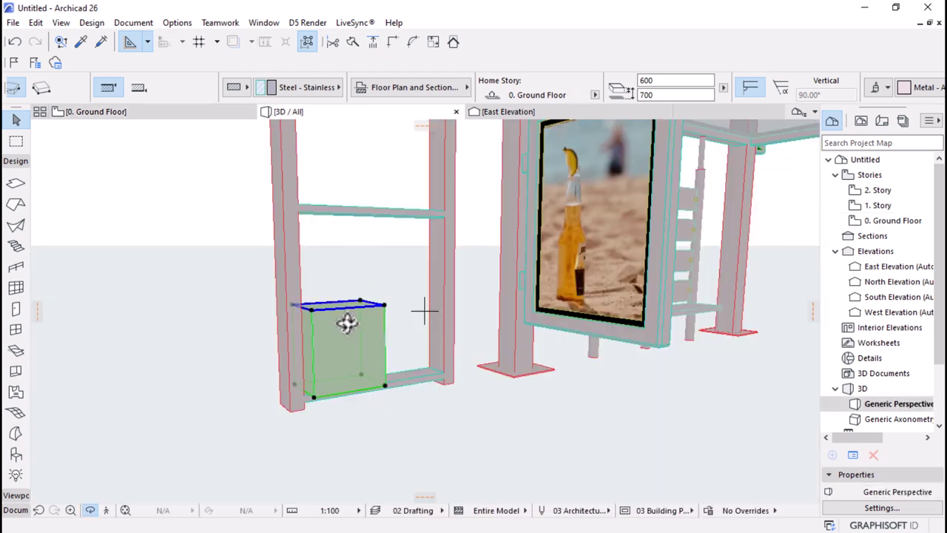
pyautogui.click(659, 80)
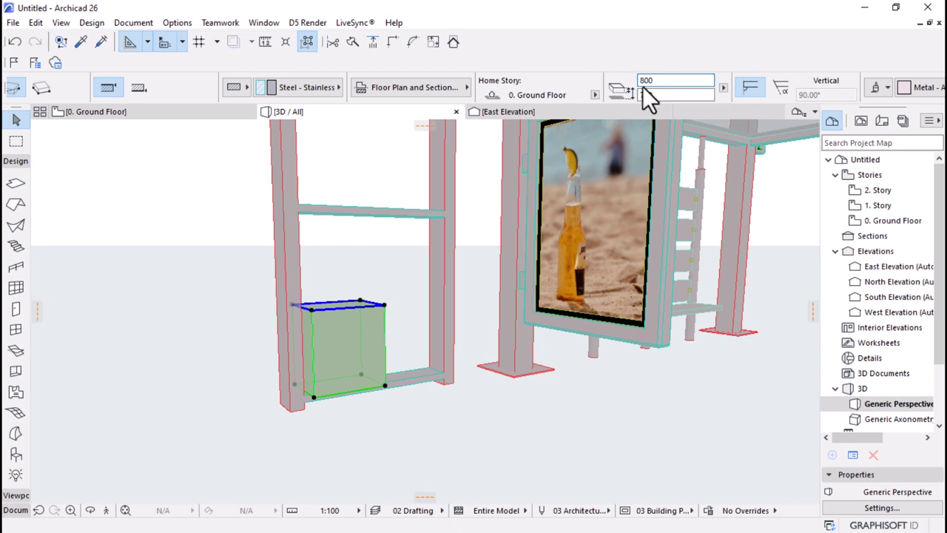
pyautogui.click(669, 94)
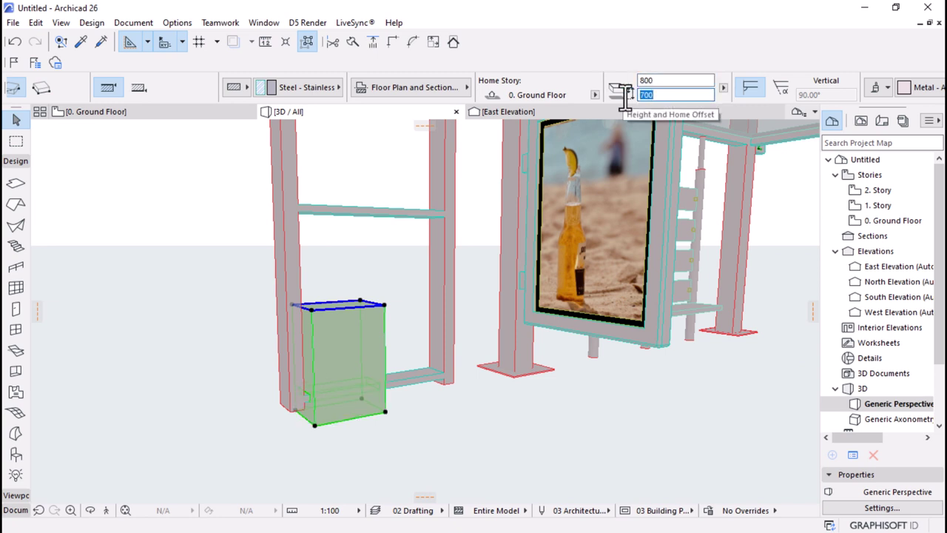
pyautogui.write('800')
pyautogui.press('Return')
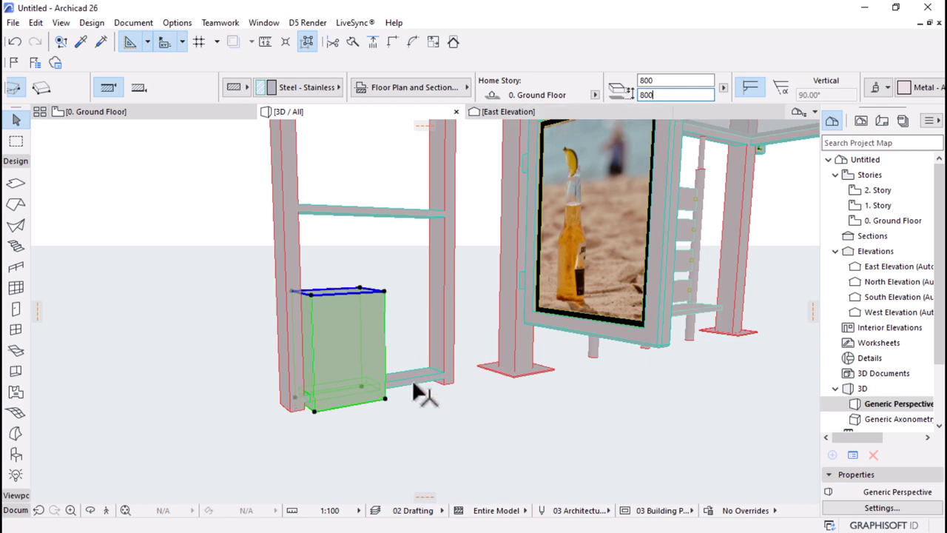
# - Elevate the bin slab about 100 mm in 3D to the level of the kiosk's bottom beam
pyautogui.click(387, 405)
pyautogui.click(585, 384)
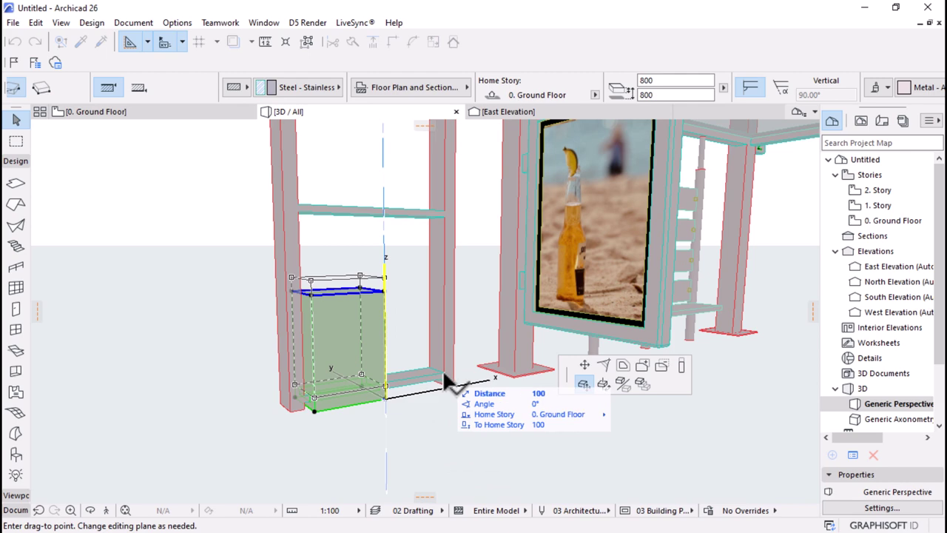
pyautogui.click(442, 376)
pyautogui.click(389, 411)
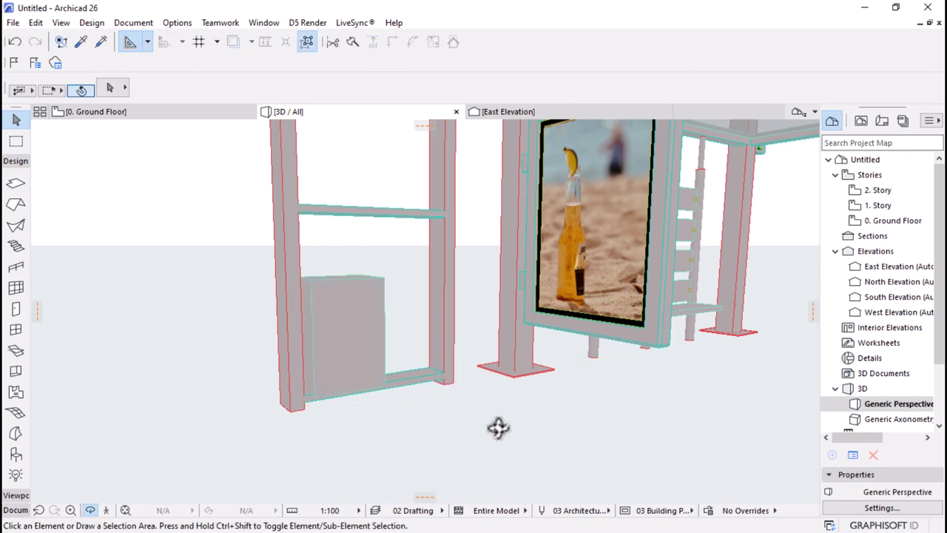
# - On the ground floor plan, mirror a copy of the bin slab about its east edge to make the second bin
pyautogui.keyDown('shift'); pyautogui.moveTo(498, 427); pyautogui.dragTo(380, 452, button='middle'); pyautogui.keyUp('shift')
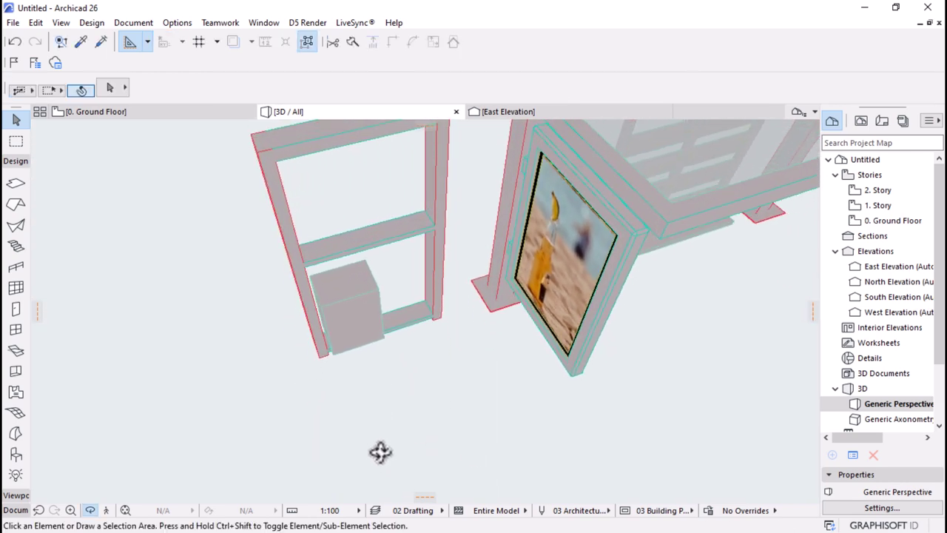
pyautogui.click(122, 109)
pyautogui.scroll(-3, 524, 275)
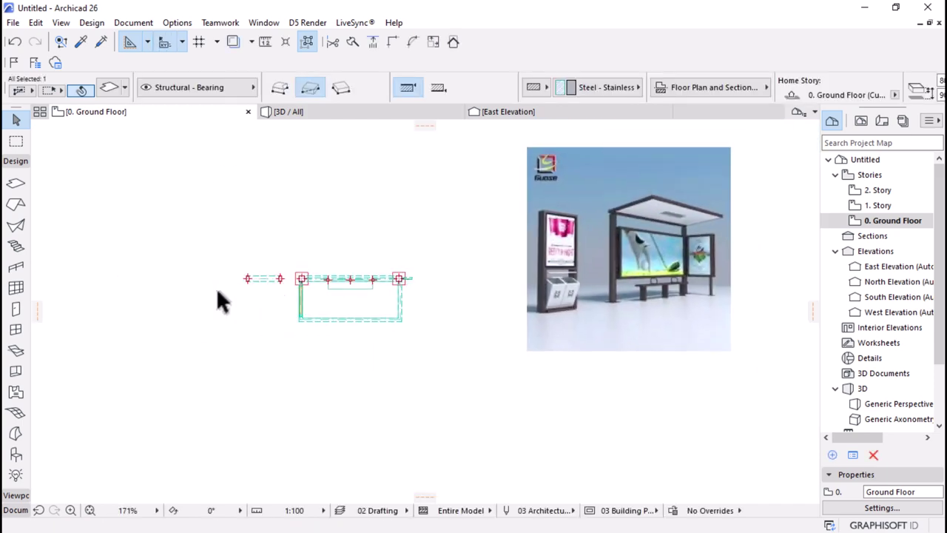
pyautogui.scroll(1, 222, 292)
pyautogui.scroll(5, 245, 279)
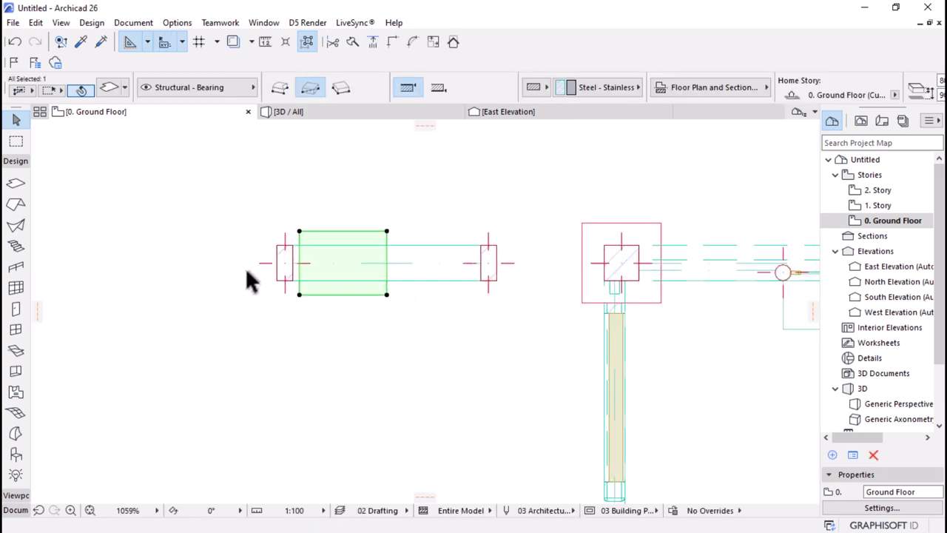
pyautogui.hotkey('ctrl', 'shift', 'm')
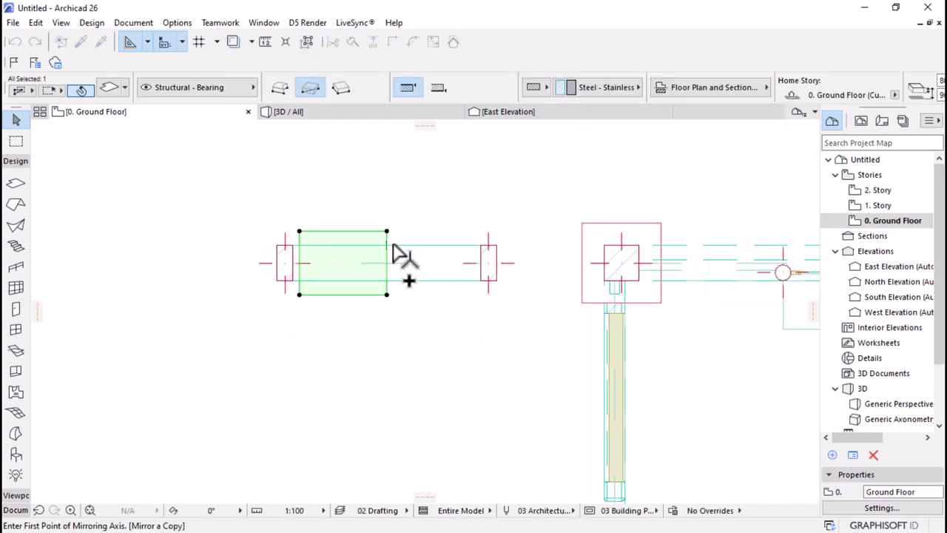
pyautogui.click(386, 248)
pyautogui.click(384, 208)
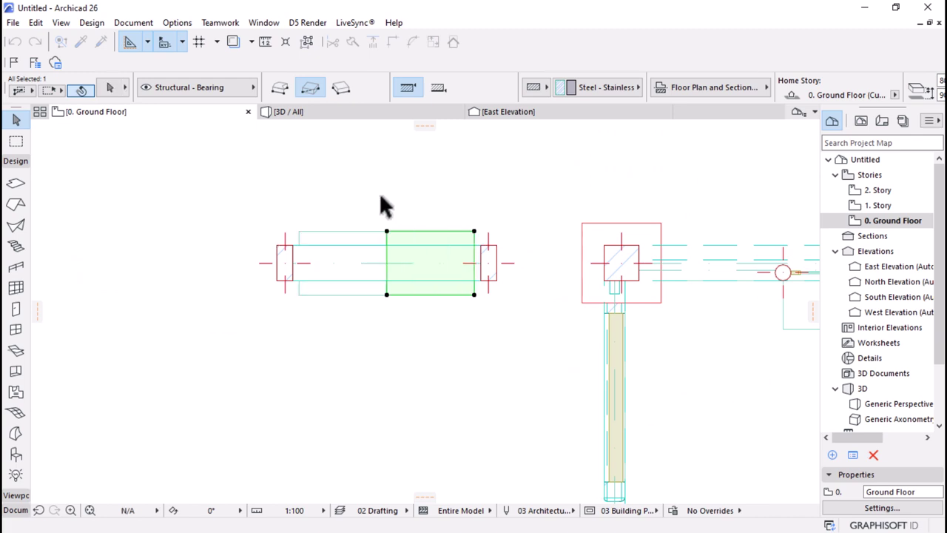
# - Move the mirrored bin slab about 23 mm east and the original slightly west to leave a gap between the two bins
pyautogui.scroll(2, 370, 205)
pyautogui.hotkey('ctrl', 'd')
pyautogui.click(443, 200)
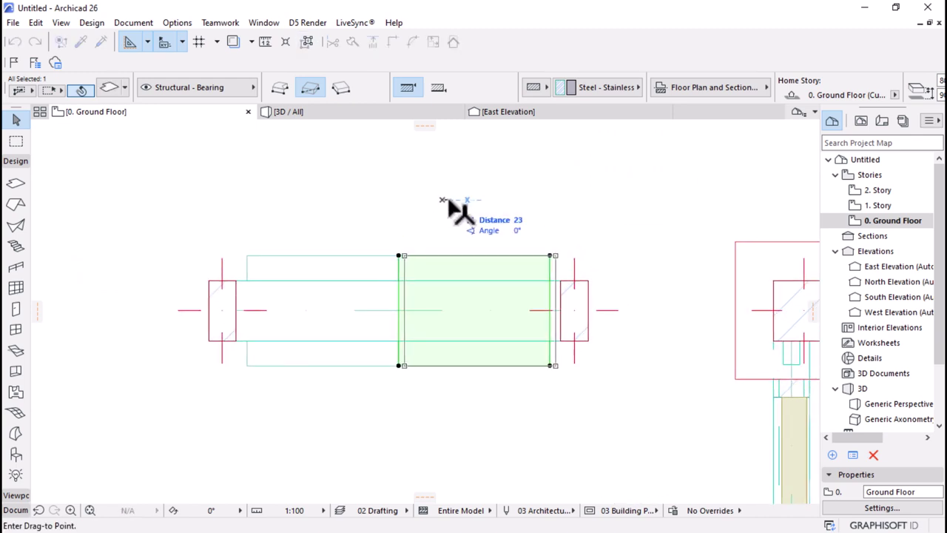
pyautogui.click(449, 205)
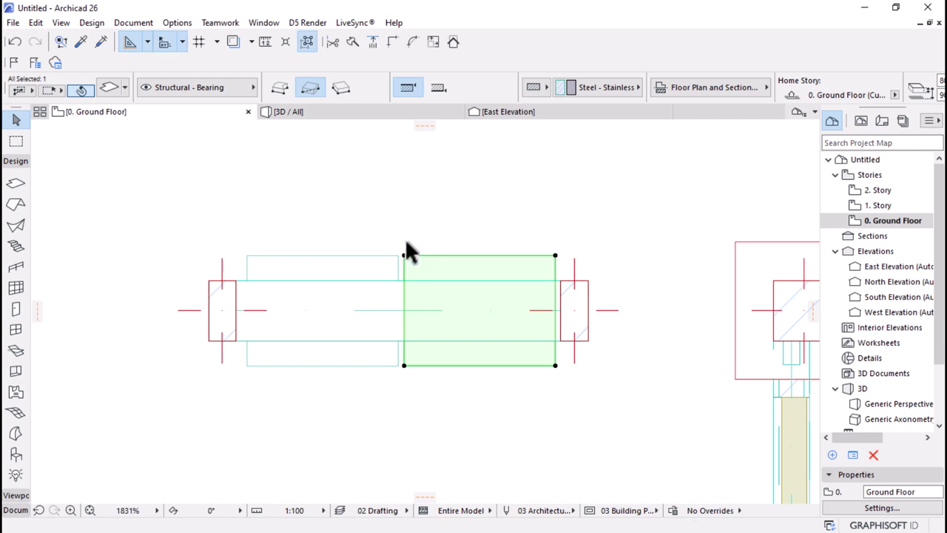
pyautogui.click(379, 254)
pyautogui.hotkey('ctrl', 'd')
pyautogui.click(453, 205)
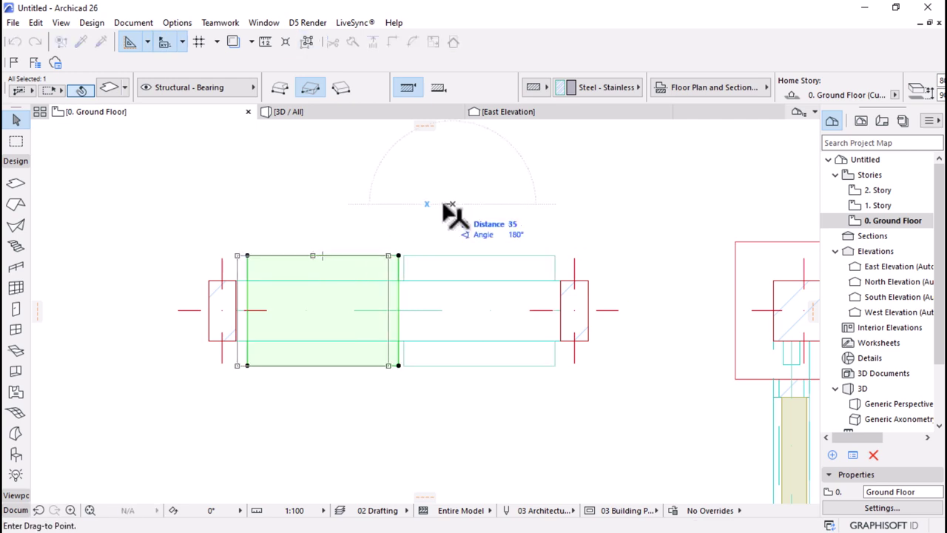
pyautogui.click(449, 210)
pyautogui.press('Escape')
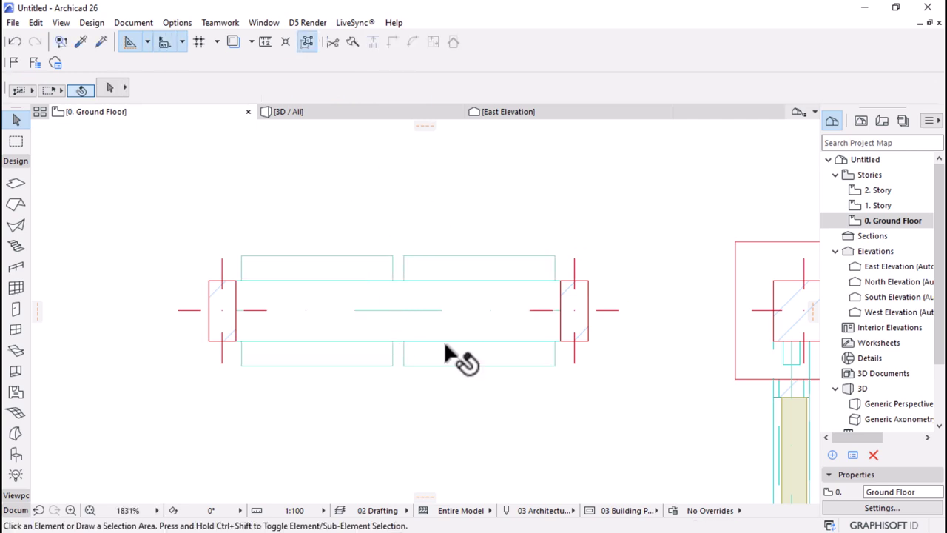
# - Examine the two bins in the 3D view and compare them with the kiosk's bins in the reference photo
pyautogui.click(411, 107)
pyautogui.keyDown('shift'); pyautogui.moveTo(387, 290); pyautogui.dragTo(298, 184, button='middle'); pyautogui.keyUp('shift')
pyautogui.click(186, 115)
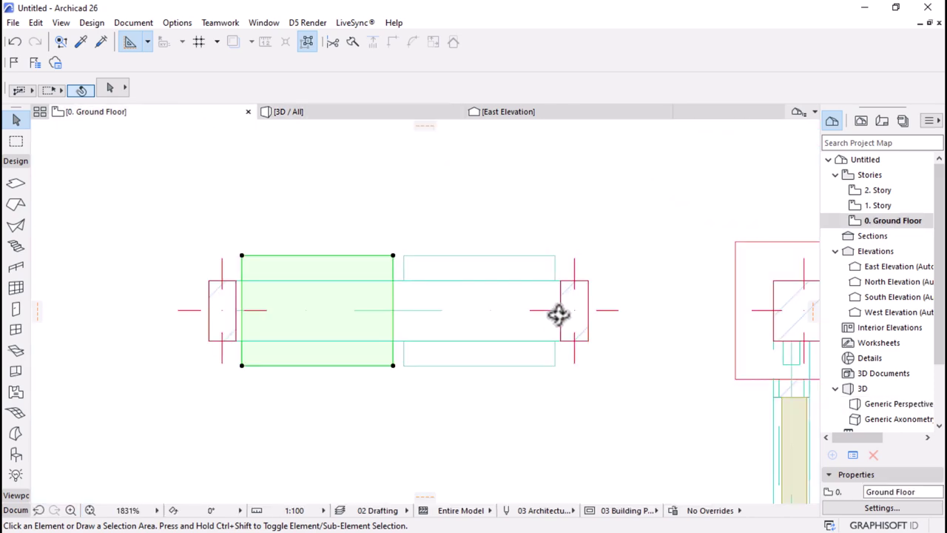
pyautogui.scroll(-10, 346, 245)
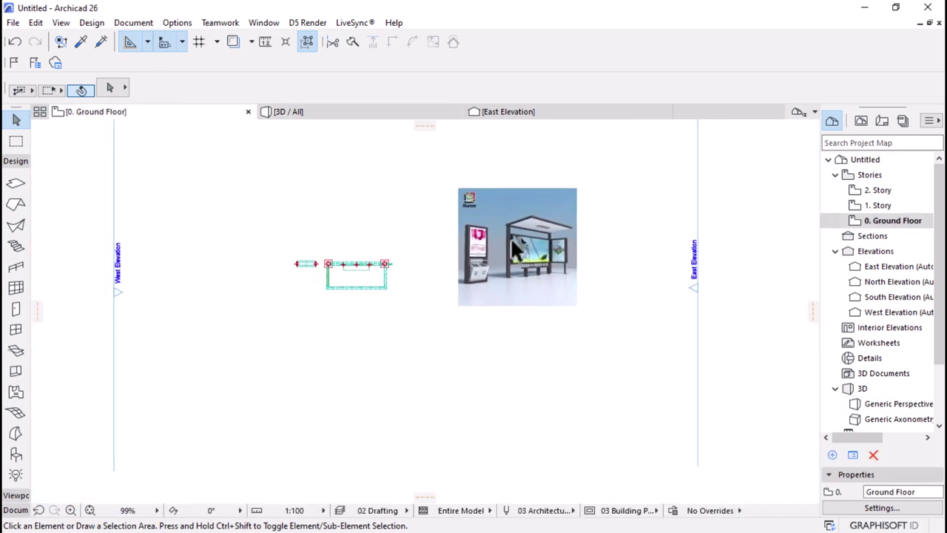
pyautogui.scroll(5, 511, 310)
pyautogui.scroll(-4, 651, 329)
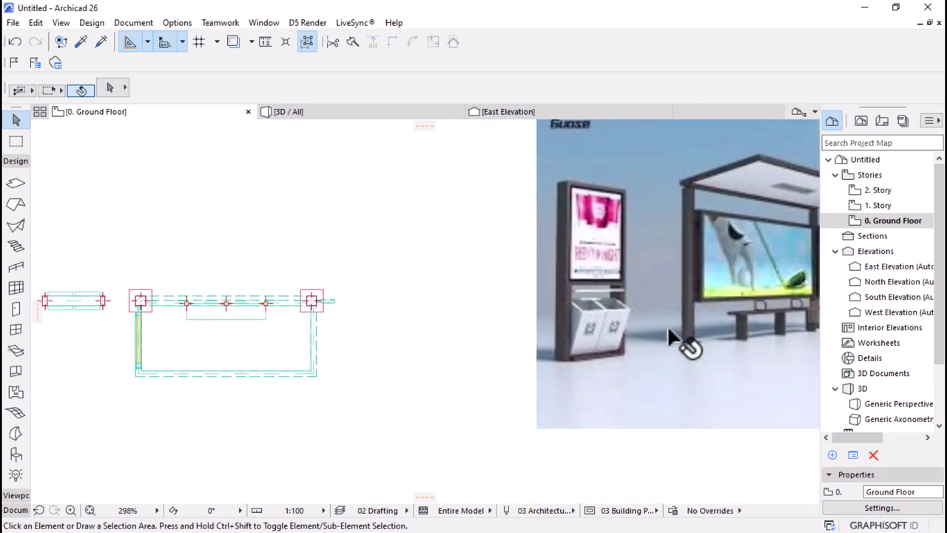
pyautogui.scroll(1, 373, 328)
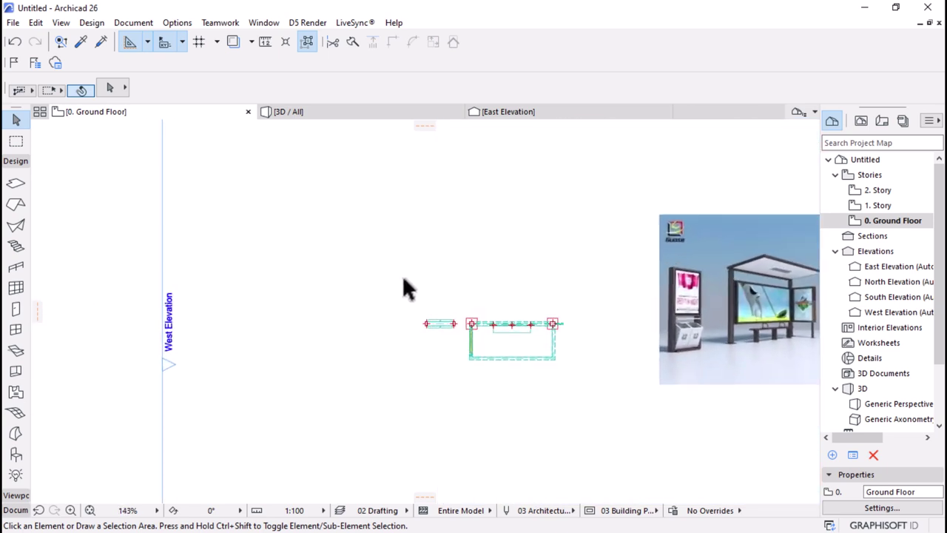
pyautogui.scroll(12, 432, 327)
# - On the ground floor plan, offset a copy of each bin slab inward by about 30 mm to outline the bin cavities
pyautogui.click(397, 307)
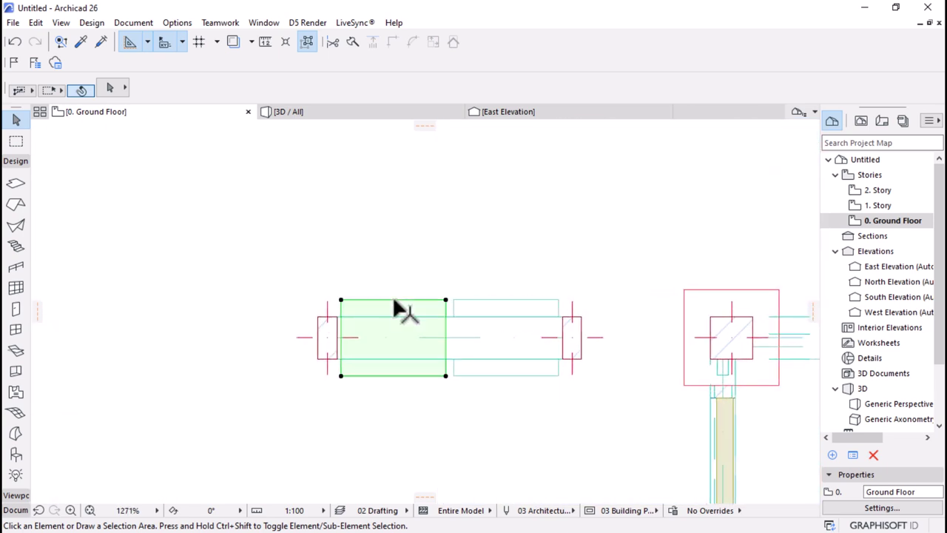
pyautogui.scroll(3, 424, 299)
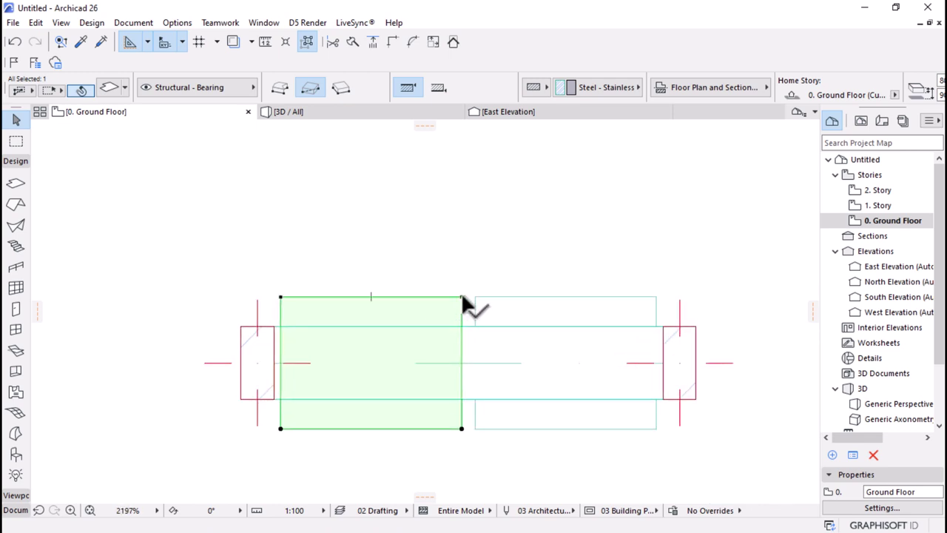
pyautogui.click(462, 297)
pyautogui.click(623, 365)
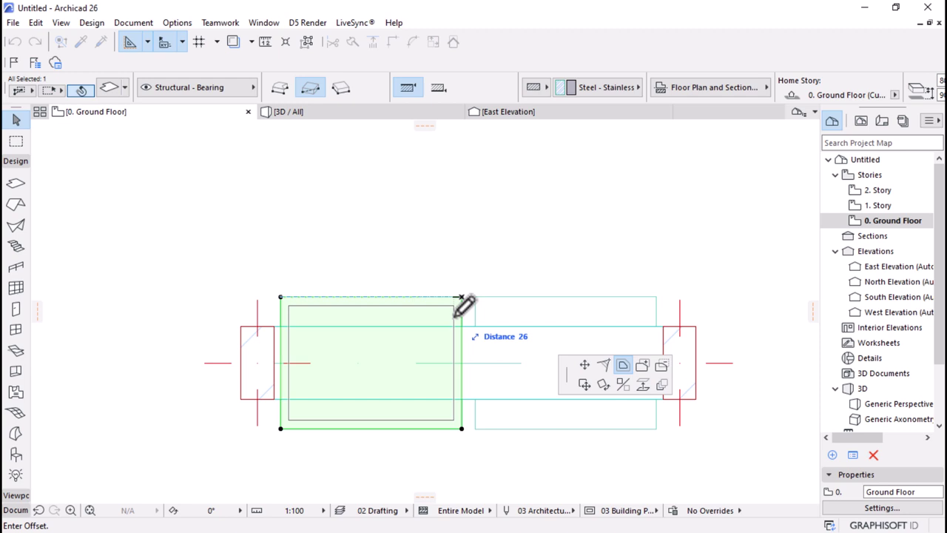
pyautogui.write('20')
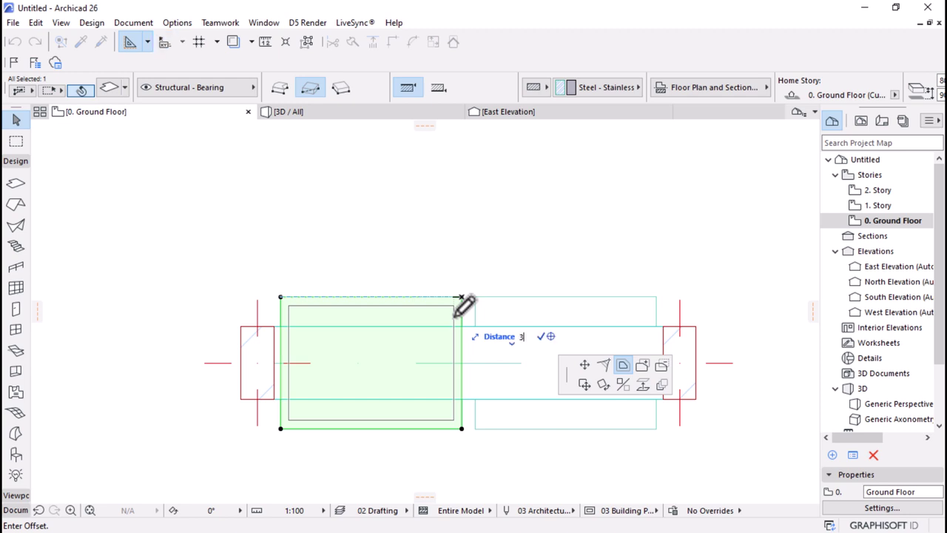
pyautogui.press('Return')
pyautogui.click(558, 317)
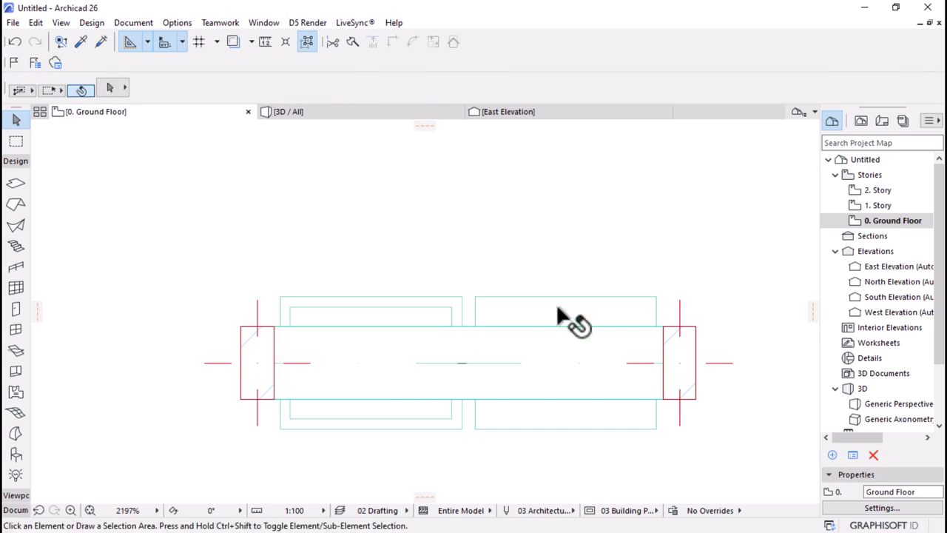
pyautogui.click(682, 305)
pyautogui.click(656, 297)
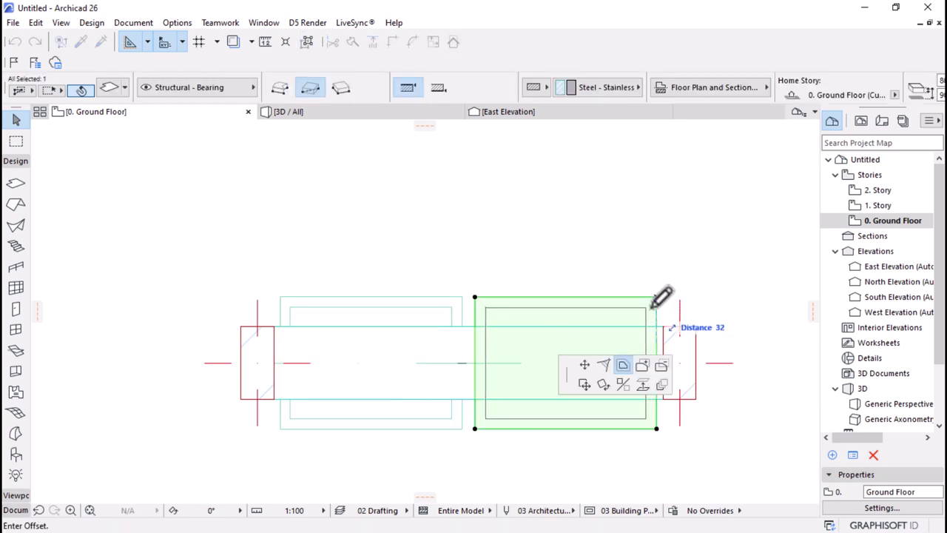
pyautogui.press('Escape')
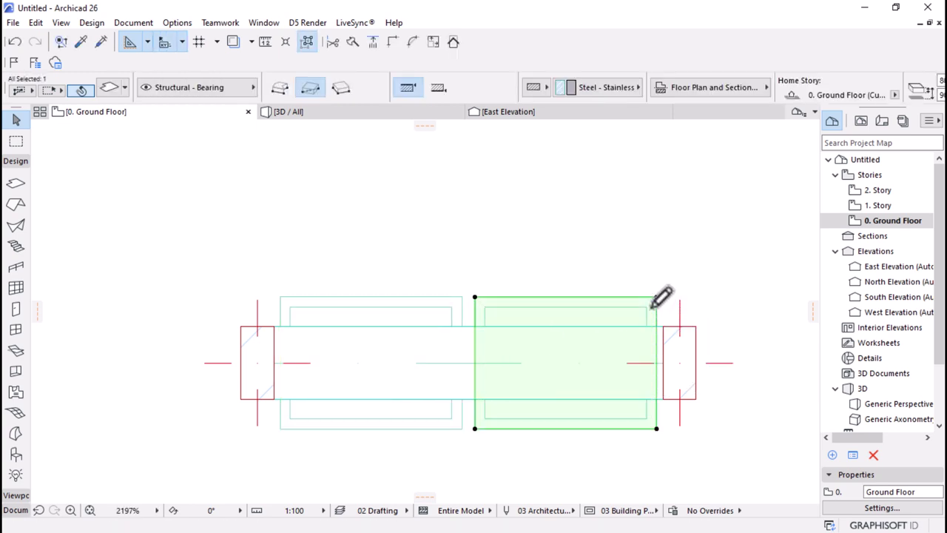
# - Raise both inner bin slabs about 30 mm vertically in 3D to leave a floor thickness under the cavities
pyautogui.click(336, 113)
pyautogui.keyDown('shift'); pyautogui.moveTo(355, 254); pyautogui.dragTo(367, 305, button='middle'); pyautogui.keyUp('shift')
pyautogui.scroll(2, 368, 306)
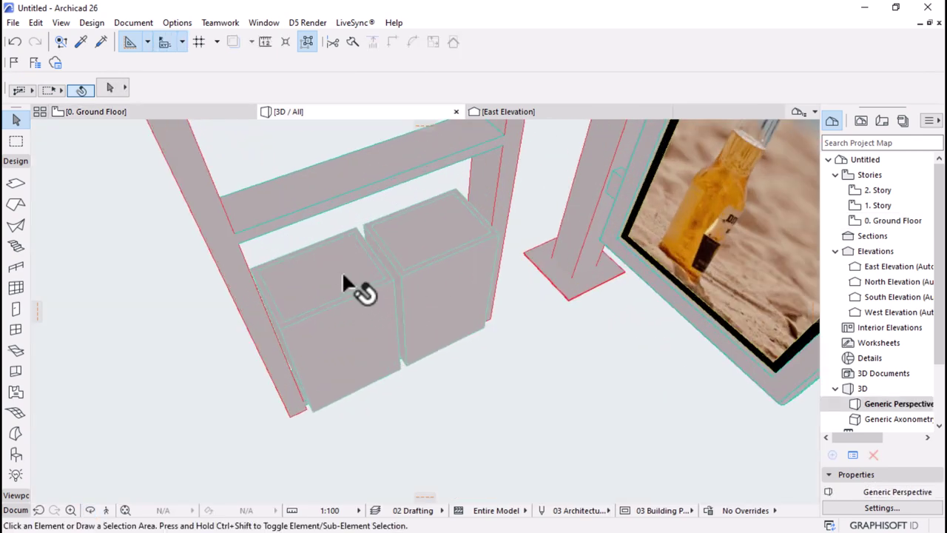
pyautogui.click(346, 278)
pyautogui.press('Escape')
pyautogui.click(384, 280)
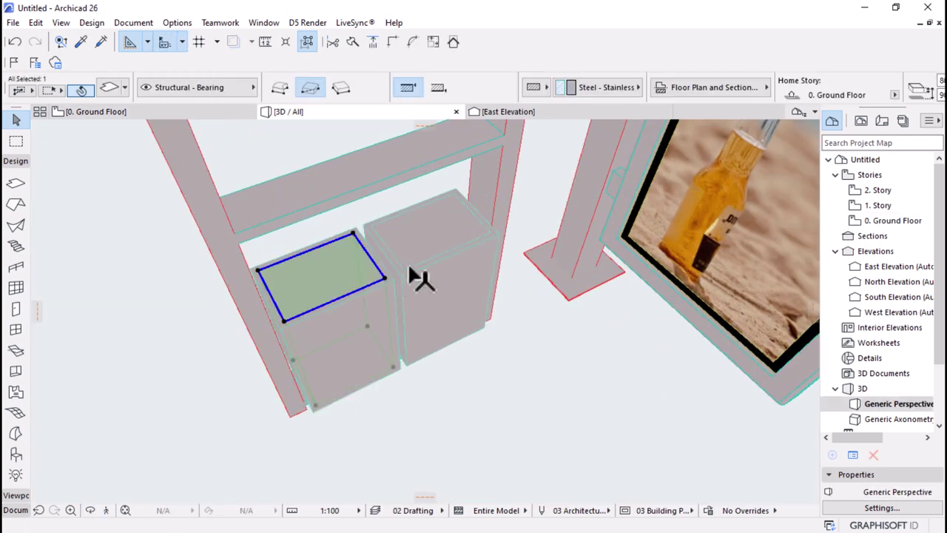
pyautogui.keyDown('shift'); pyautogui.click(417, 275); pyautogui.keyUp('shift')
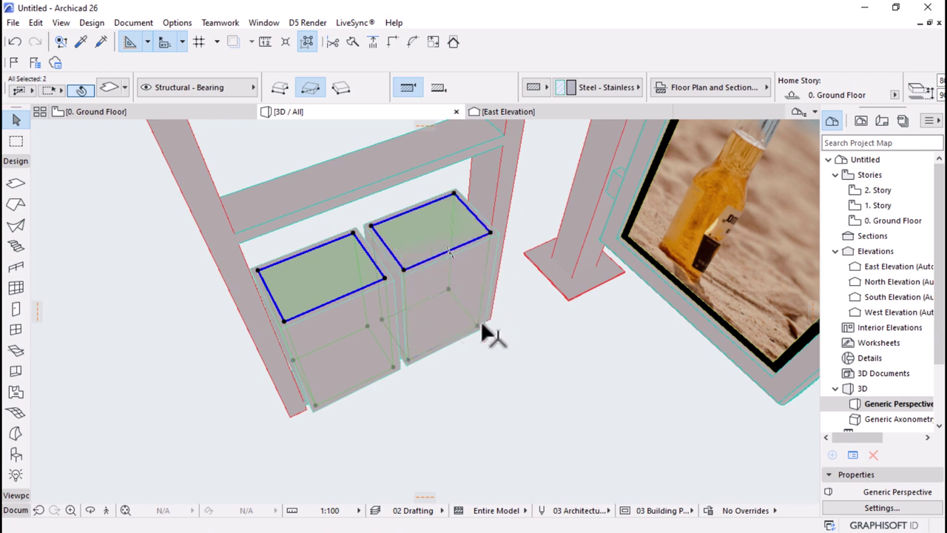
pyautogui.hotkey('ctrl', 'd')
pyautogui.scroll(5, 484, 323)
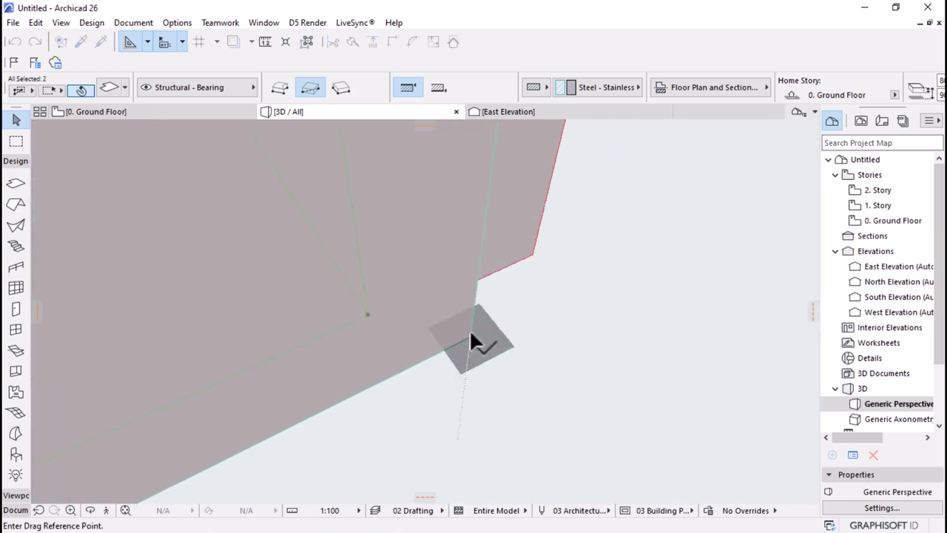
pyautogui.click(366, 313)
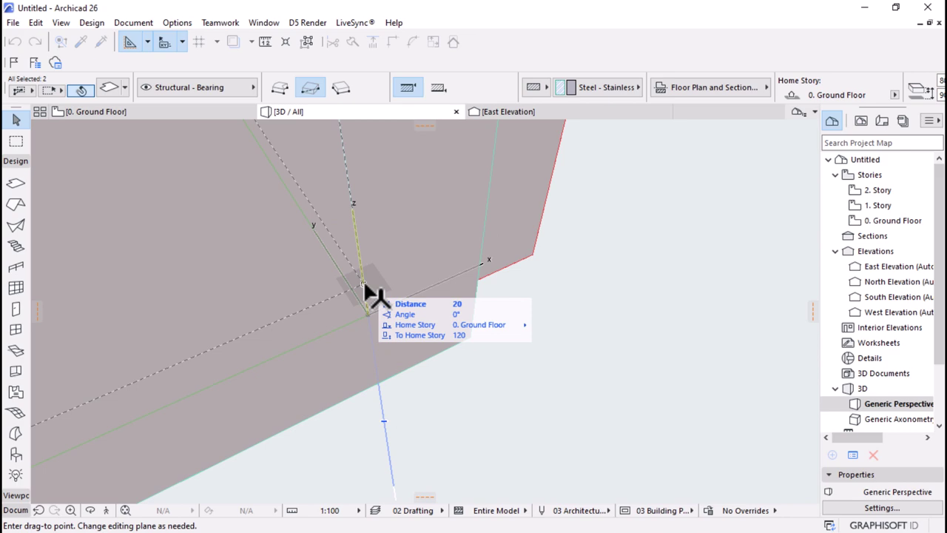
pyautogui.write('60')
pyautogui.press('Return')
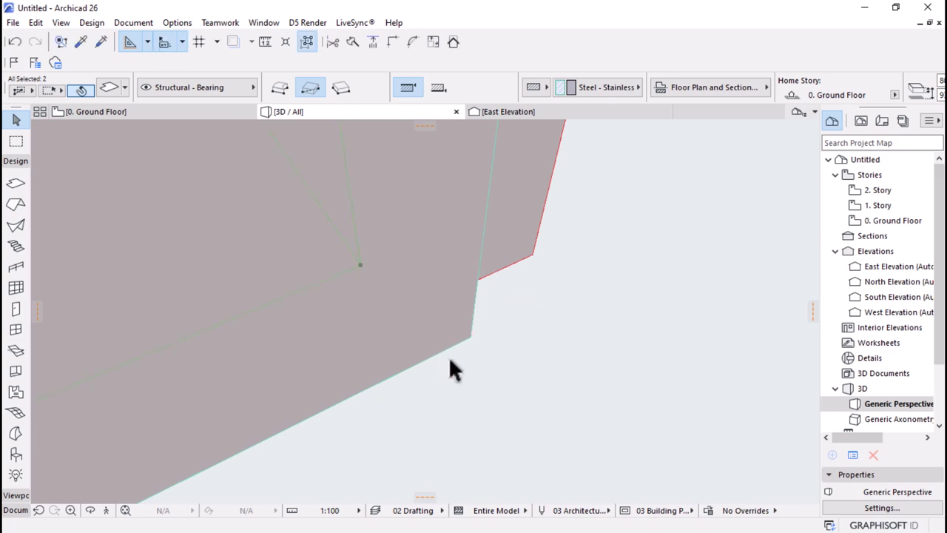
pyautogui.scroll(-5, 525, 403)
pyautogui.scroll(3, 393, 387)
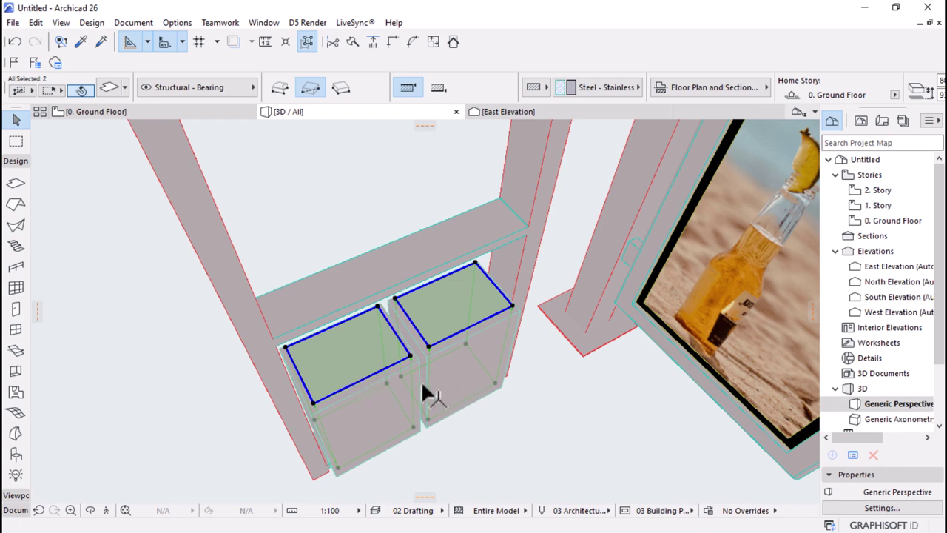
# - Subtract the two inner slabs from the outer bin slabs with Solid Element Operations, keeping the targets' own attributes
pyautogui.rightClick(293, 185)
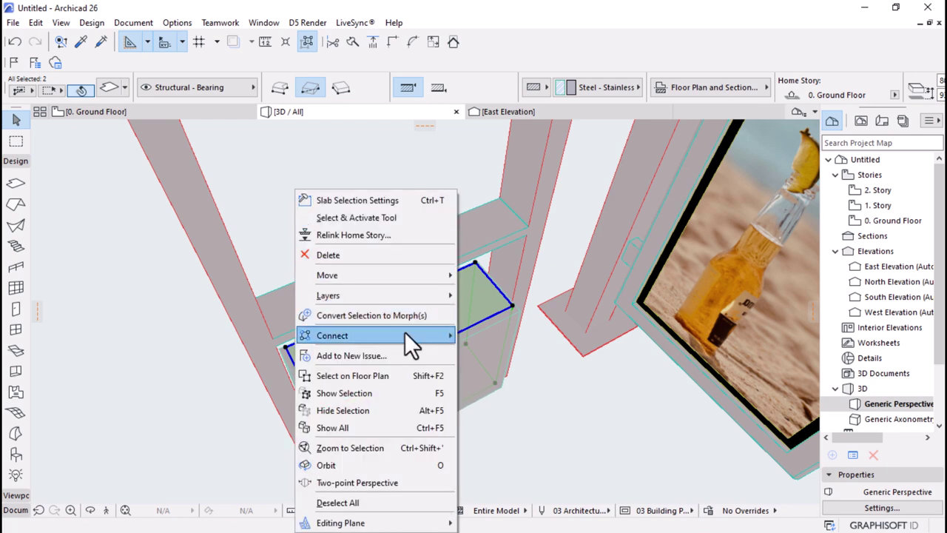
pyautogui.moveTo(405, 331)
pyautogui.click(500, 373)
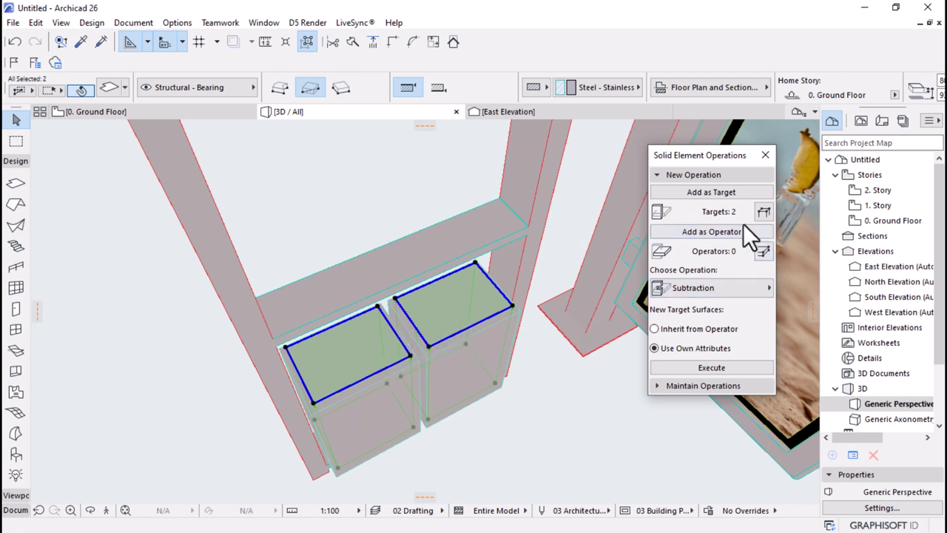
pyautogui.click(696, 232)
pyautogui.click(491, 391)
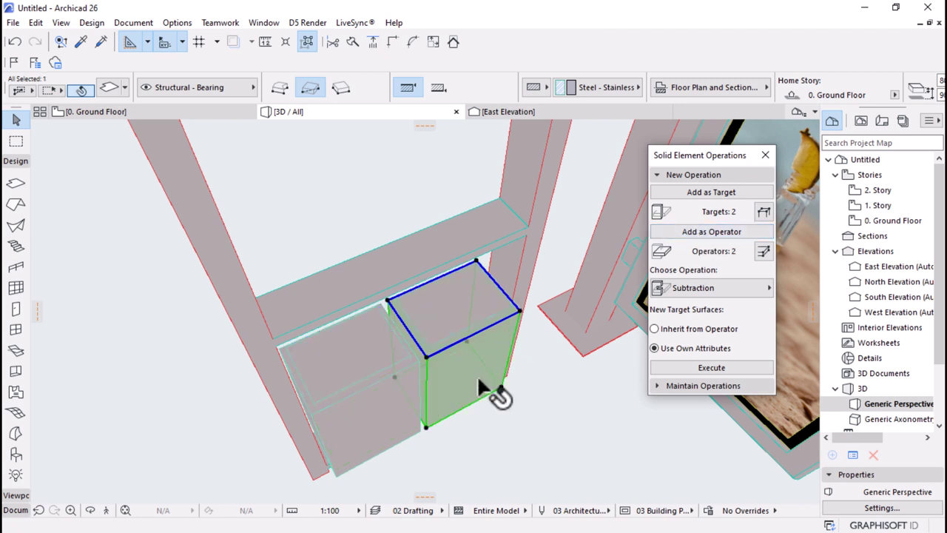
pyautogui.keyDown('shift'); pyautogui.click(377, 422); pyautogui.keyUp('shift')
pyautogui.click(733, 197)
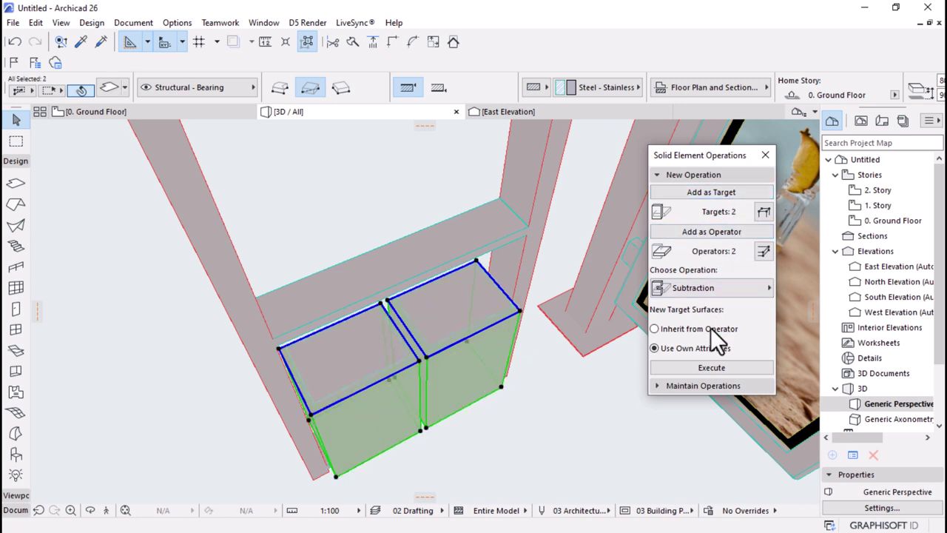
pyautogui.click(694, 368)
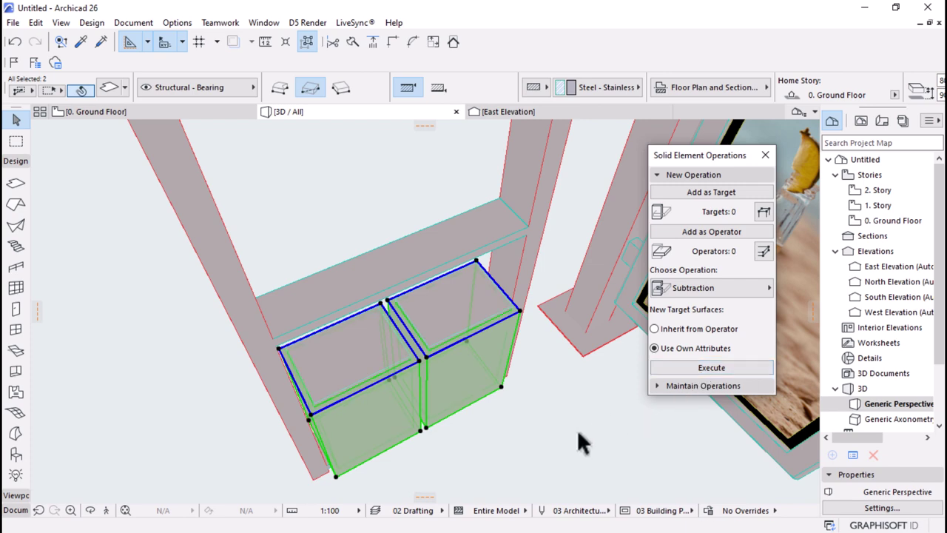
pyautogui.click(764, 156)
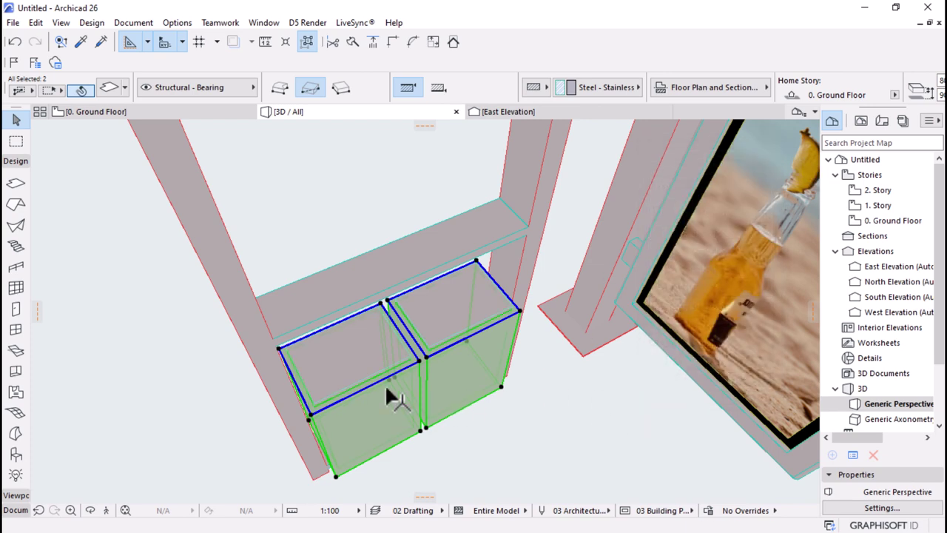
# - Convert the two outer bin slabs to morphs
pyautogui.click(497, 431)
pyautogui.click(478, 333)
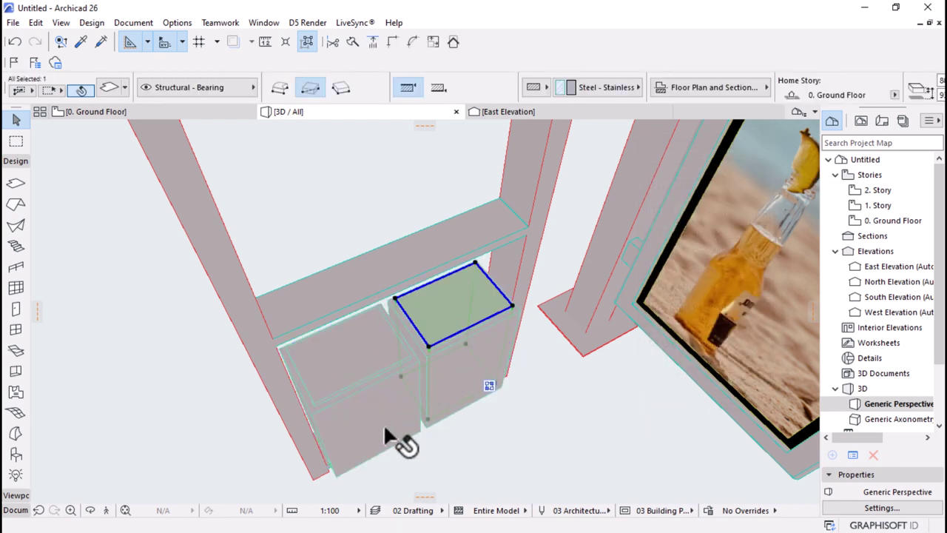
pyautogui.click(398, 440)
pyautogui.keyDown('shift'); pyautogui.click(497, 404); pyautogui.keyUp('shift')
pyautogui.rightClick(529, 411)
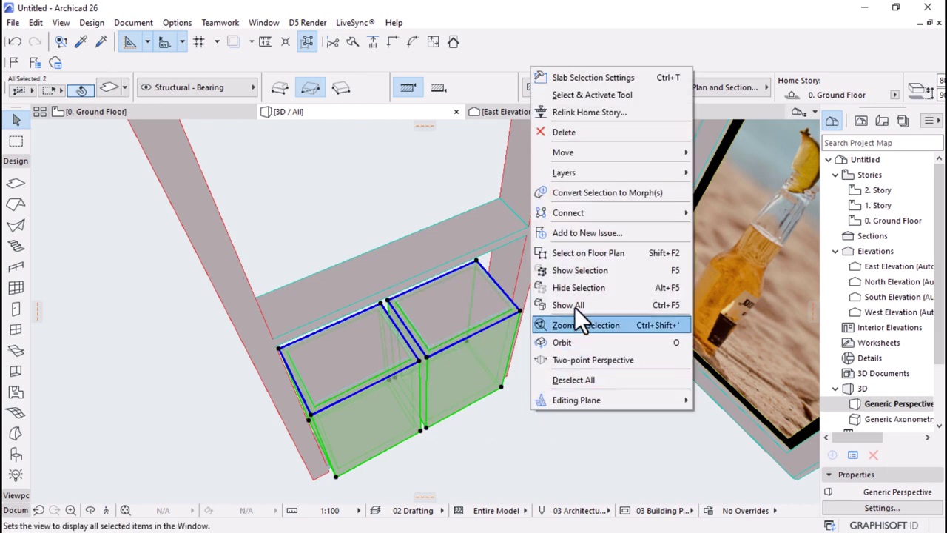
pyautogui.click(591, 196)
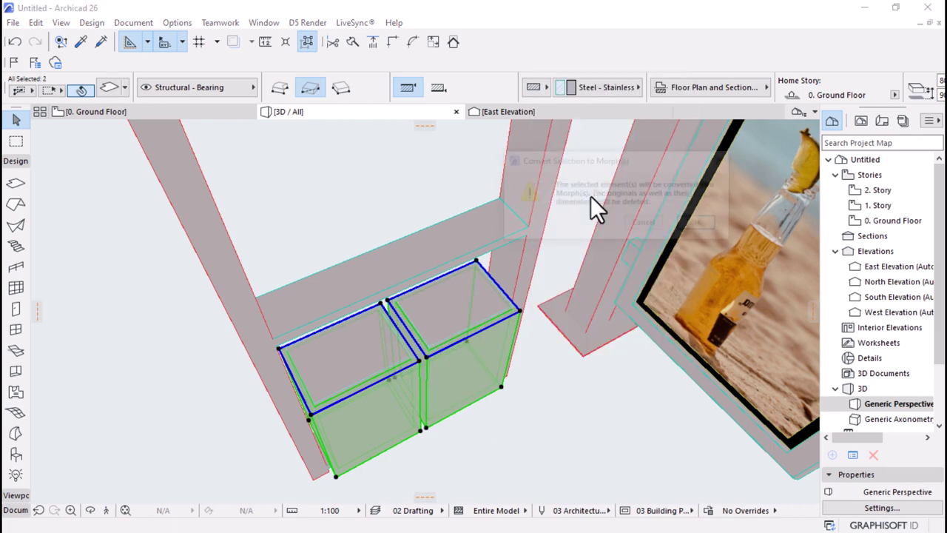
pyautogui.click(696, 225)
pyautogui.click(583, 427)
# - Delete the two inner slabs that served as subtraction operators, leaving the bins hollow
pyautogui.keyDown('ctrl'); pyautogui.keyDown('shift'); pyautogui.click(459, 333); pyautogui.keyUp('shift'); pyautogui.keyUp('ctrl')
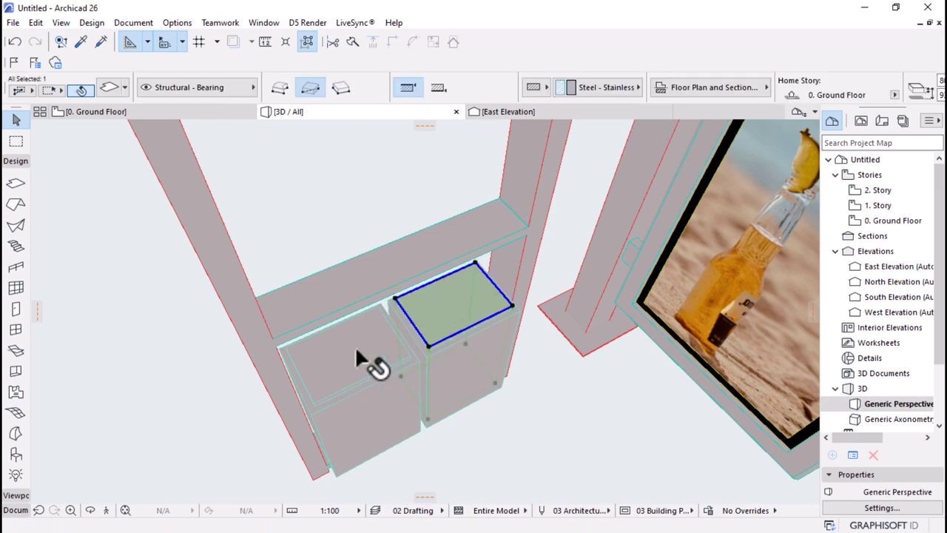
pyautogui.keyDown('ctrl'); pyautogui.keyDown('shift'); pyautogui.click(347, 366); pyautogui.keyUp('shift'); pyautogui.keyUp('ctrl')
pyautogui.press('Escape')
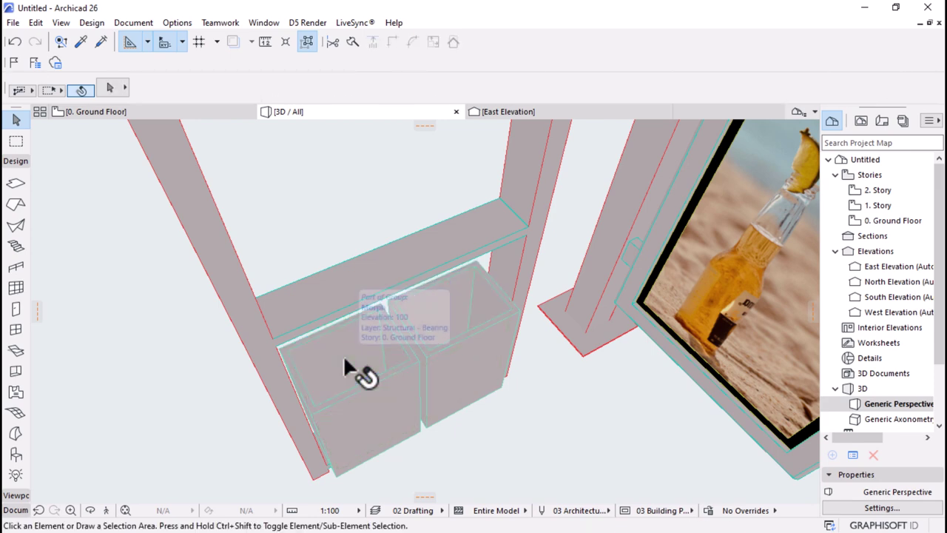
# - Try to tilt one bin towards the front in the East Elevation, rotating it about the midpoint of its base
pyautogui.keyDown('shift'); pyautogui.moveTo(378, 351); pyautogui.dragTo(194, 131, button='middle'); pyautogui.keyUp('shift')
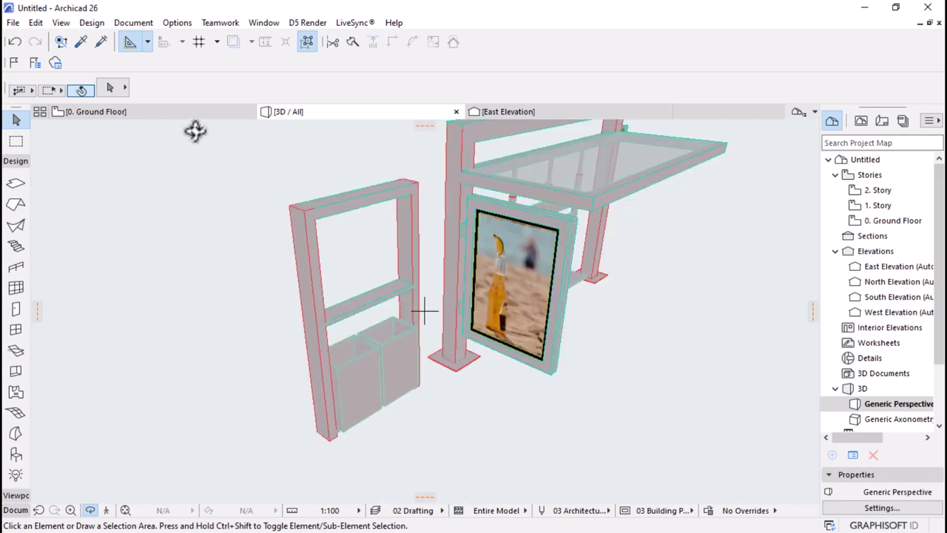
pyautogui.click(498, 110)
pyautogui.scroll(-5, 452, 269)
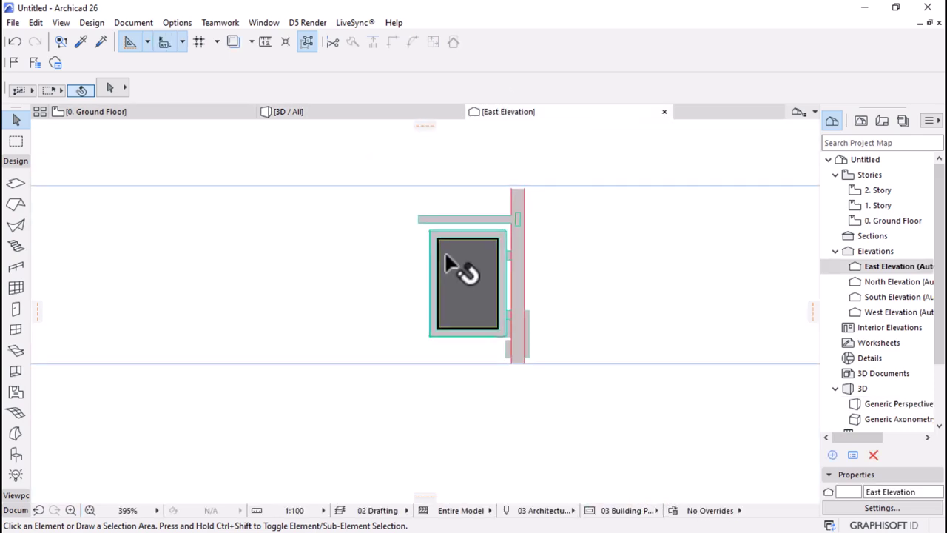
pyautogui.scroll(3, 537, 364)
pyautogui.scroll(3, 537, 364)
pyautogui.click(534, 206)
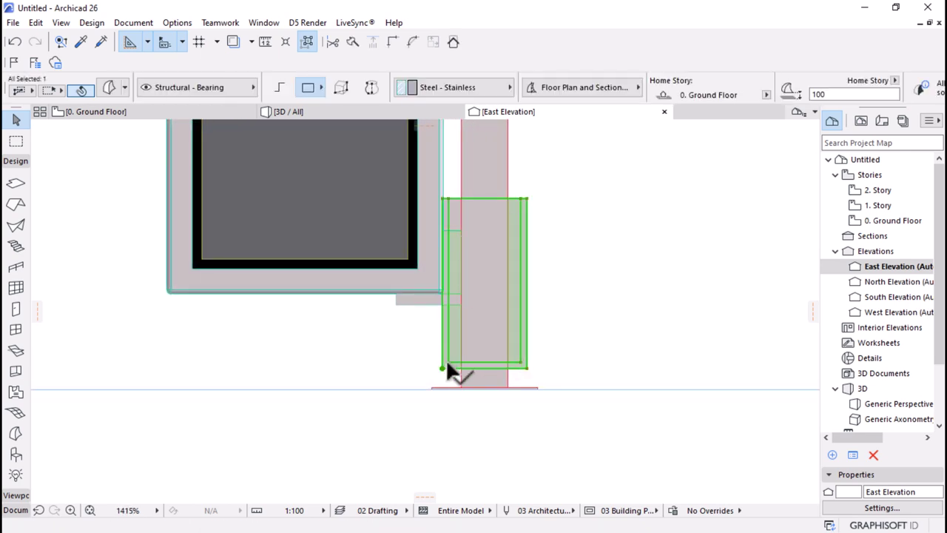
pyautogui.click(560, 322)
pyautogui.moveTo(560, 324); pyautogui.dragTo(514, 374)
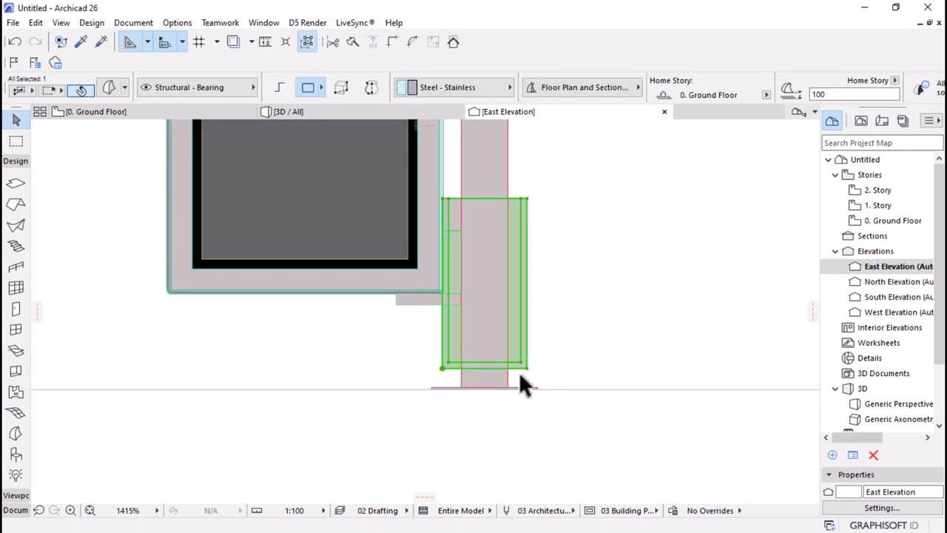
pyautogui.hotkey('ctrl', 'e')
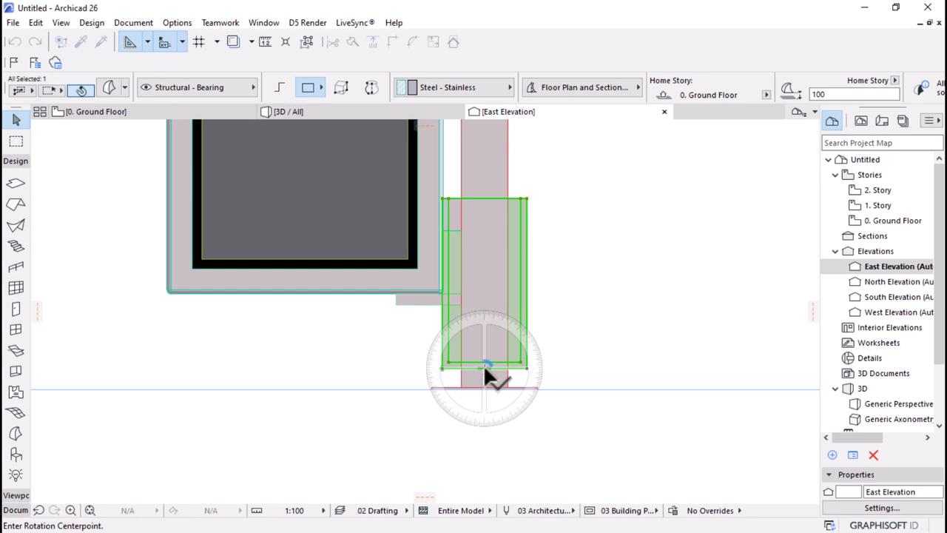
pyautogui.click(484, 368)
pyautogui.click(486, 180)
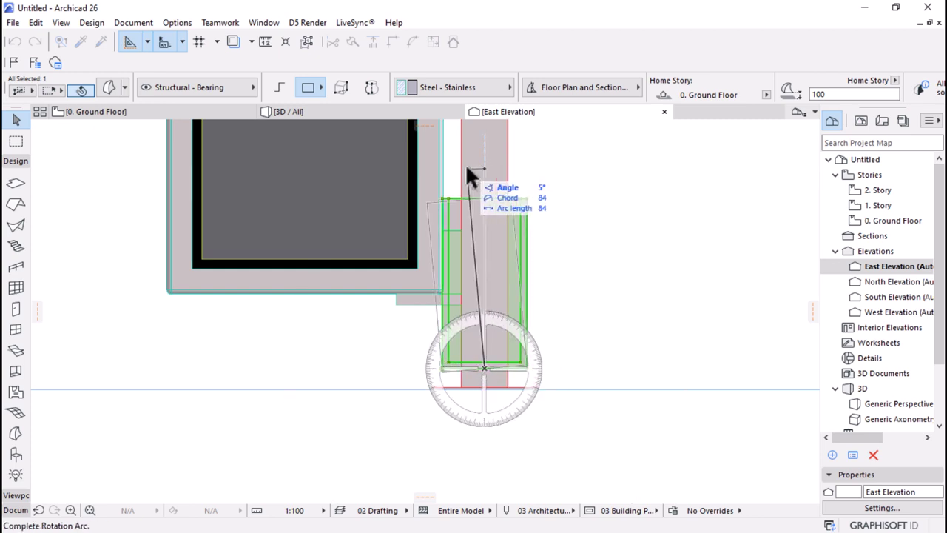
pyautogui.click(466, 161)
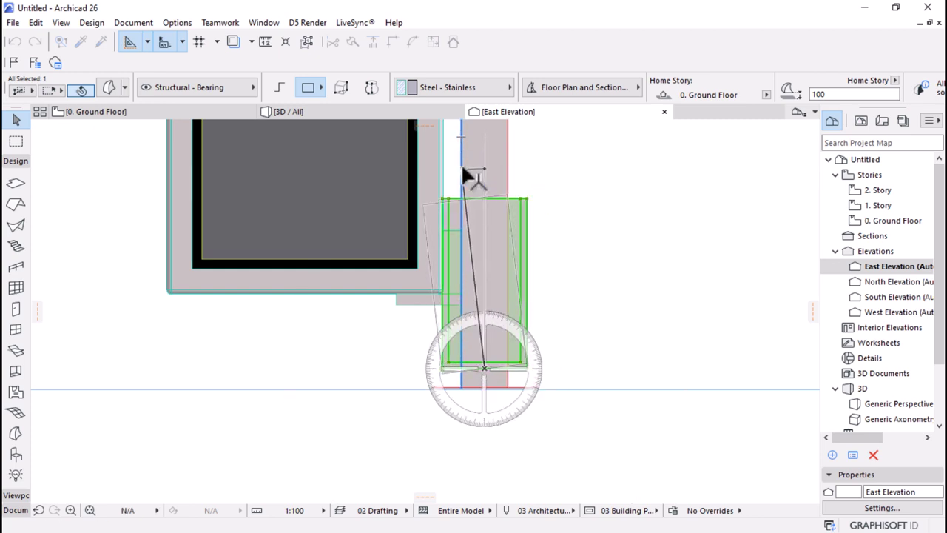
# - Check the rotated bin in 3D and undo its rotation
pyautogui.click(367, 113)
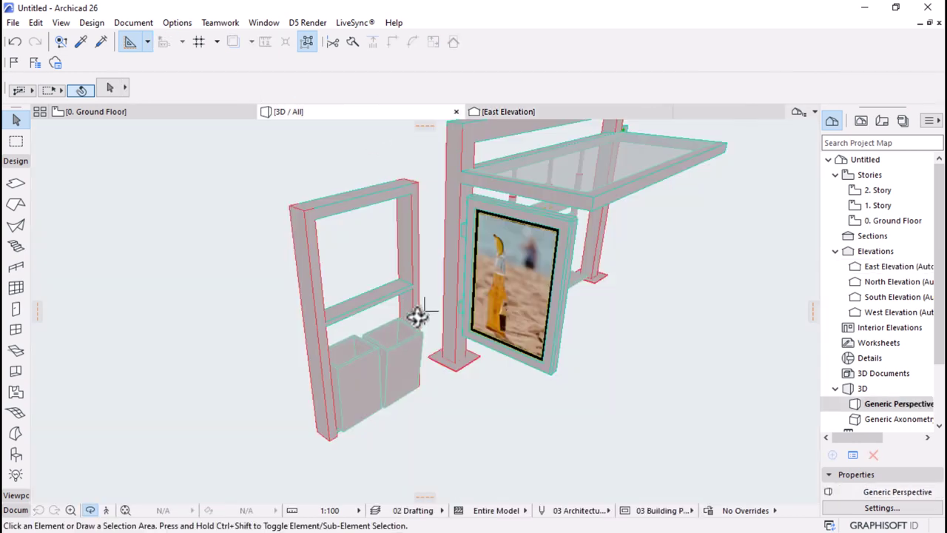
pyautogui.scroll(3, 364, 390)
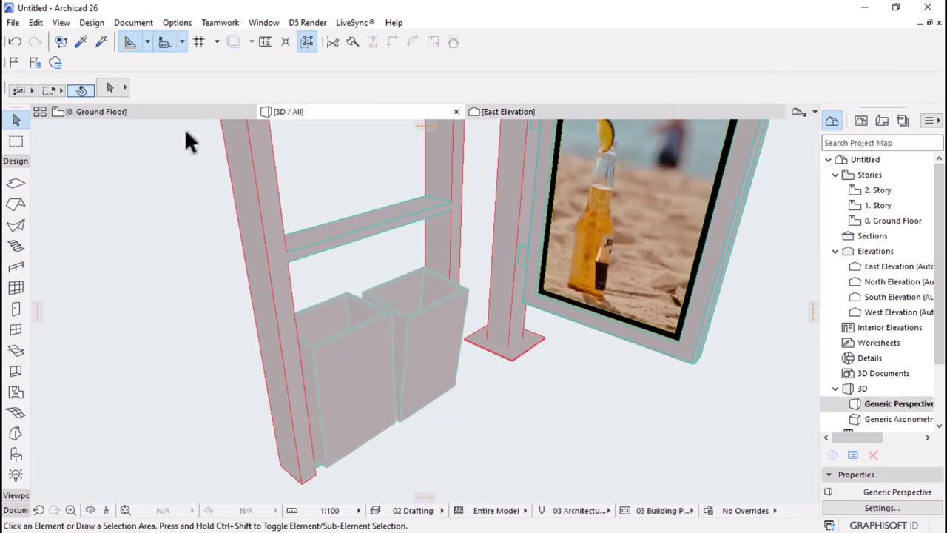
pyautogui.hotkey('ctrl', 'Tab')
pyautogui.hotkey('ctrl', 'z')
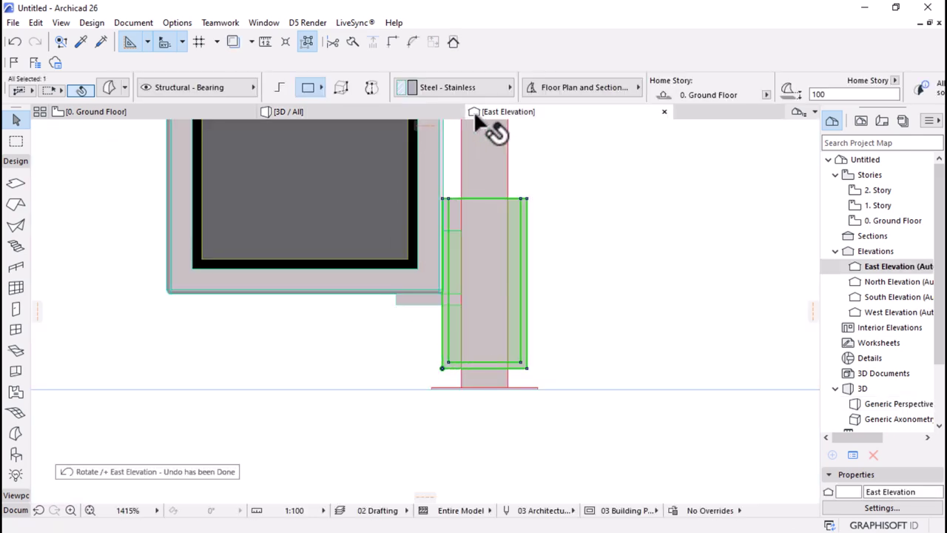
# - Merge the two bin morphs into a single morph with a Boolean Union
pyautogui.click(359, 111)
pyautogui.click(399, 340)
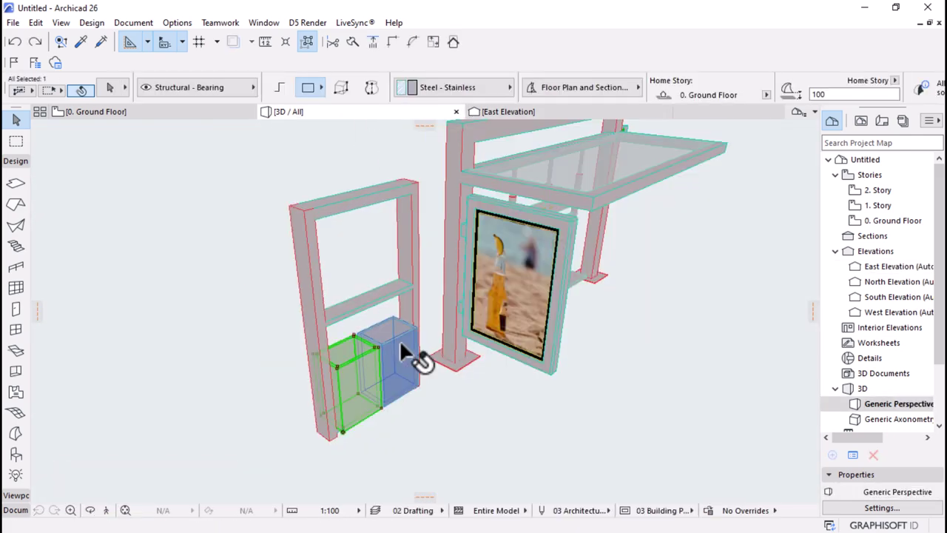
pyautogui.rightClick(226, 296)
pyautogui.moveTo(324, 315)
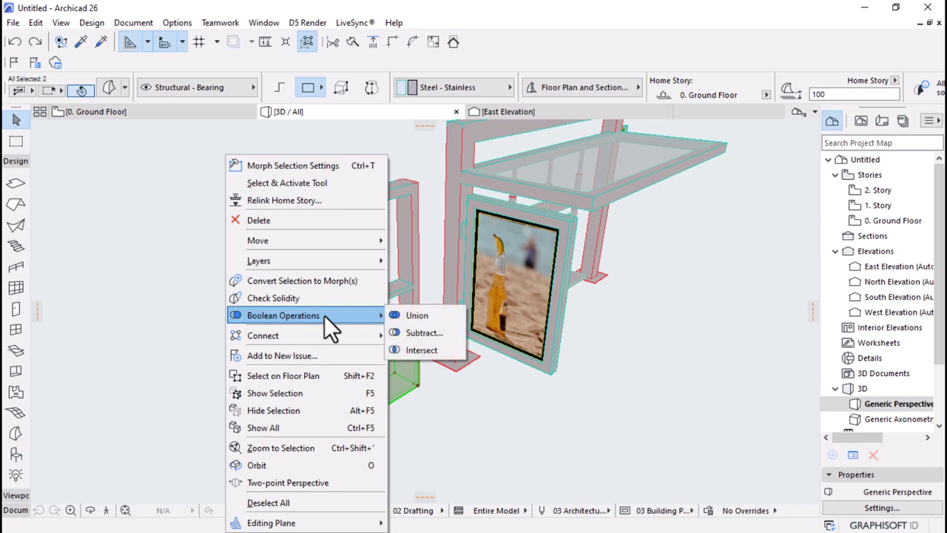
pyautogui.click(418, 315)
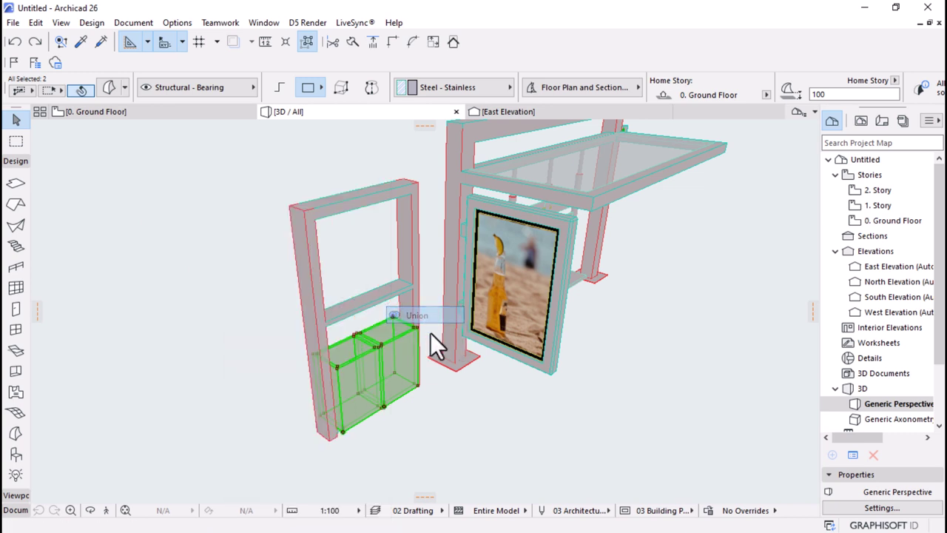
pyautogui.click(463, 408)
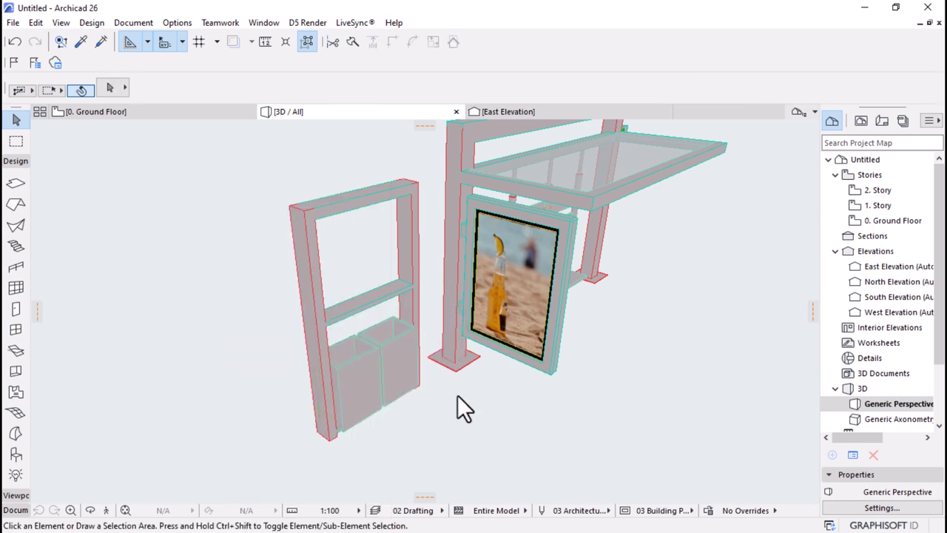
# - Tilt the merged bins towards the front in the East Elevation, rotating them about their base midpoint, and check them in 3D
pyautogui.click(555, 114)
pyautogui.click(445, 350)
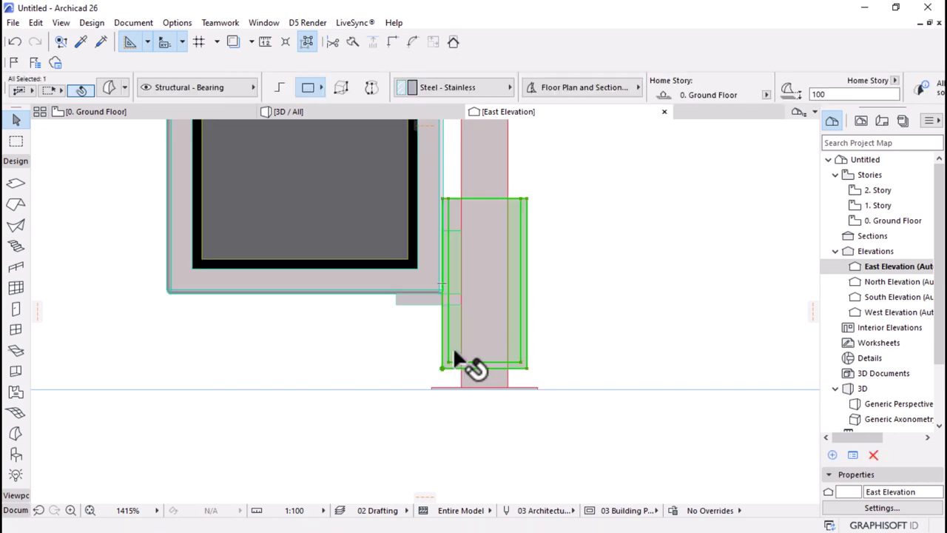
pyautogui.hotkey('ctrl', 'e')
pyautogui.click(484, 367)
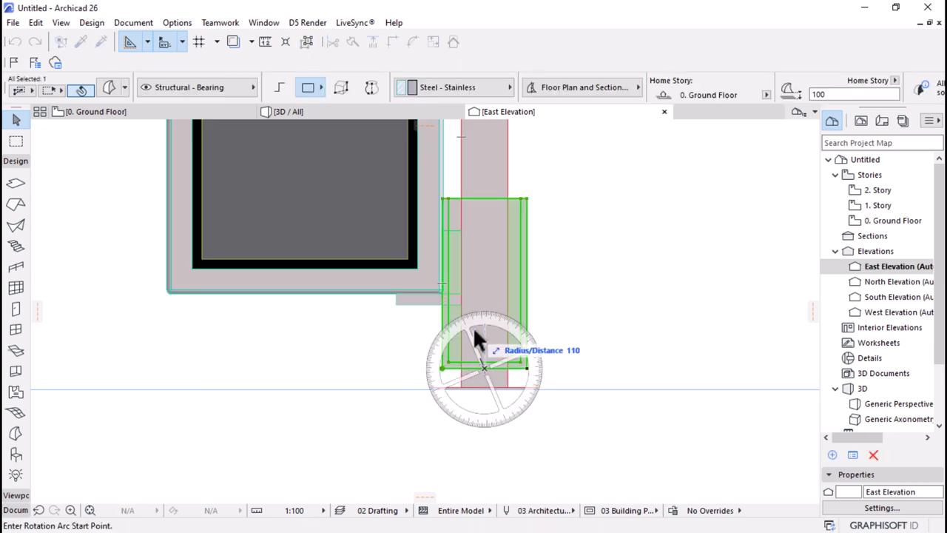
pyautogui.click(484, 195)
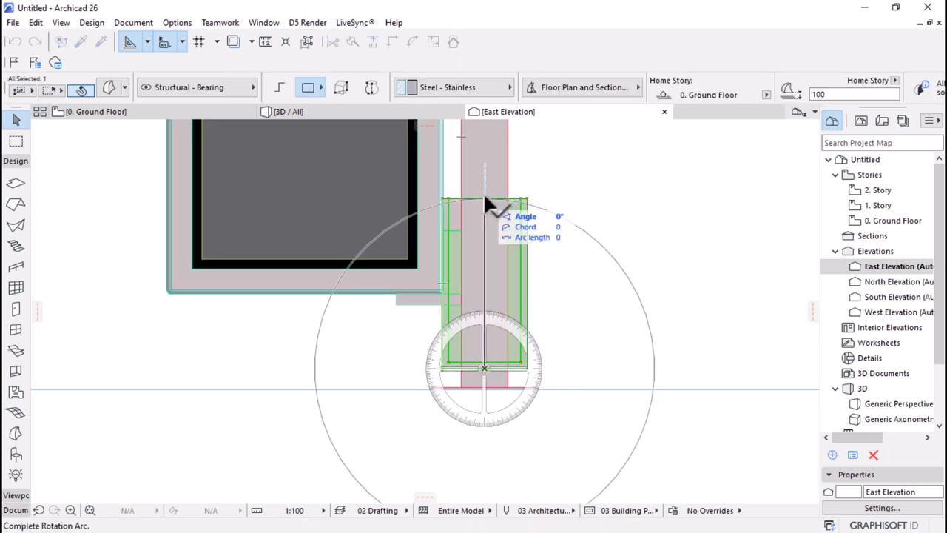
pyautogui.click(454, 222)
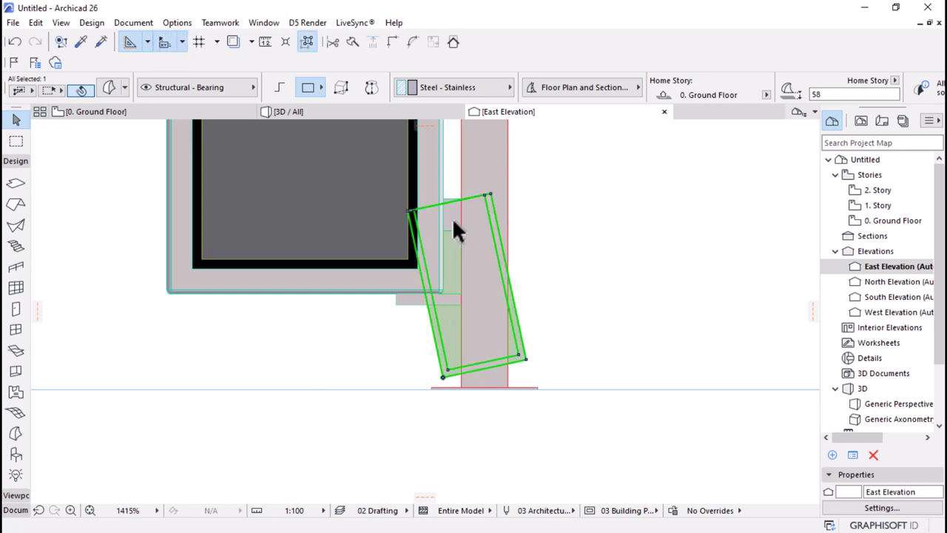
pyautogui.click(334, 119)
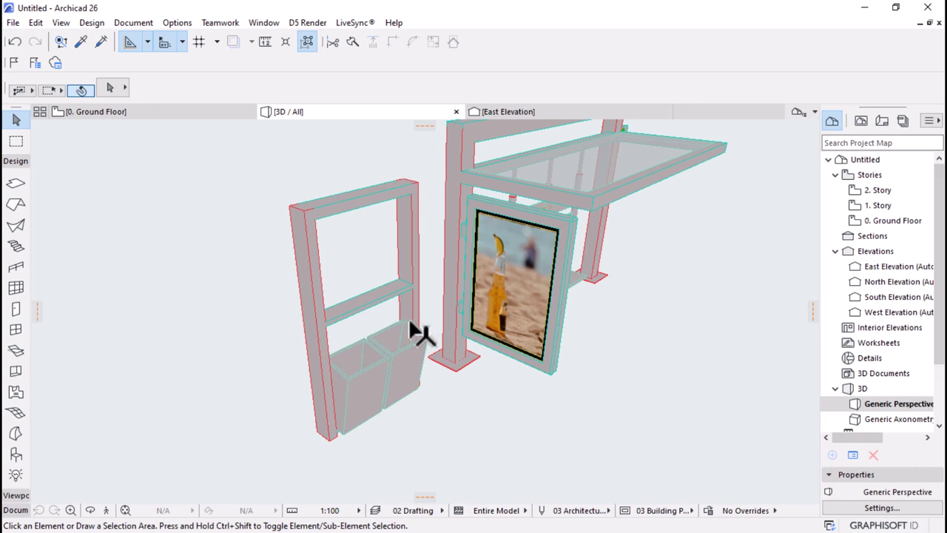
pyautogui.keyDown('shift'); pyautogui.moveTo(414, 332); pyautogui.dragTo(361, 335, button='middle'); pyautogui.keyUp('shift')
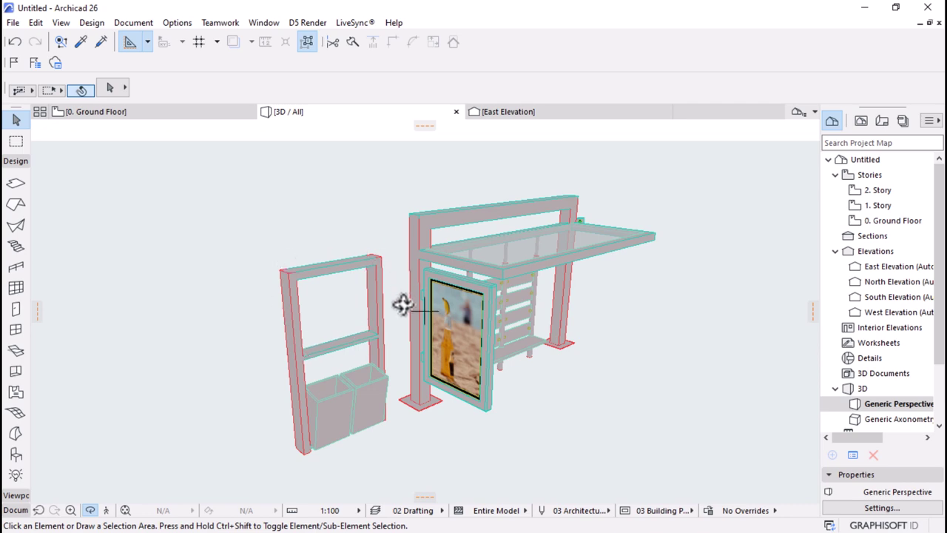
pyautogui.keyDown('shift'); pyautogui.moveTo(402, 304); pyautogui.dragTo(169, 159, button='middle'); pyautogui.keyUp('shift')
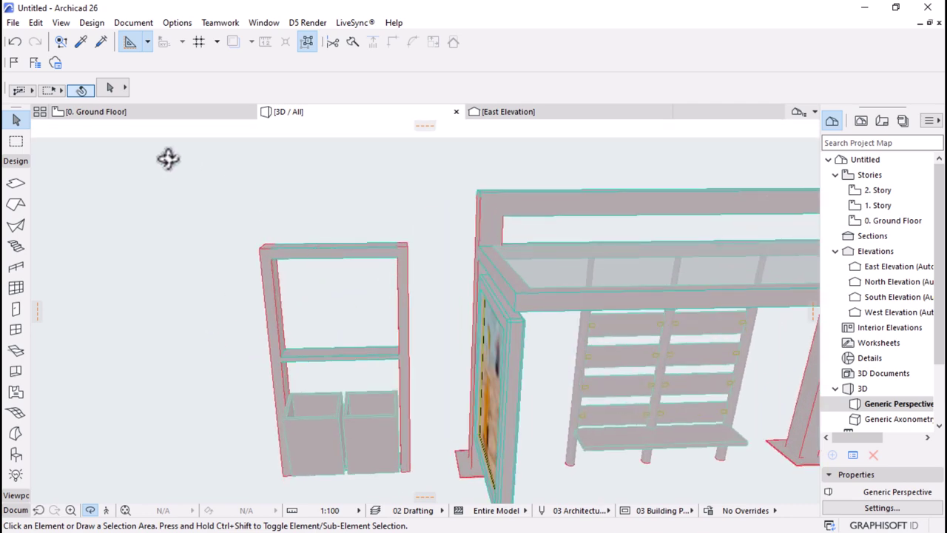
# - Open the South Elevation from its marker on the ground floor plan
pyautogui.click(148, 111)
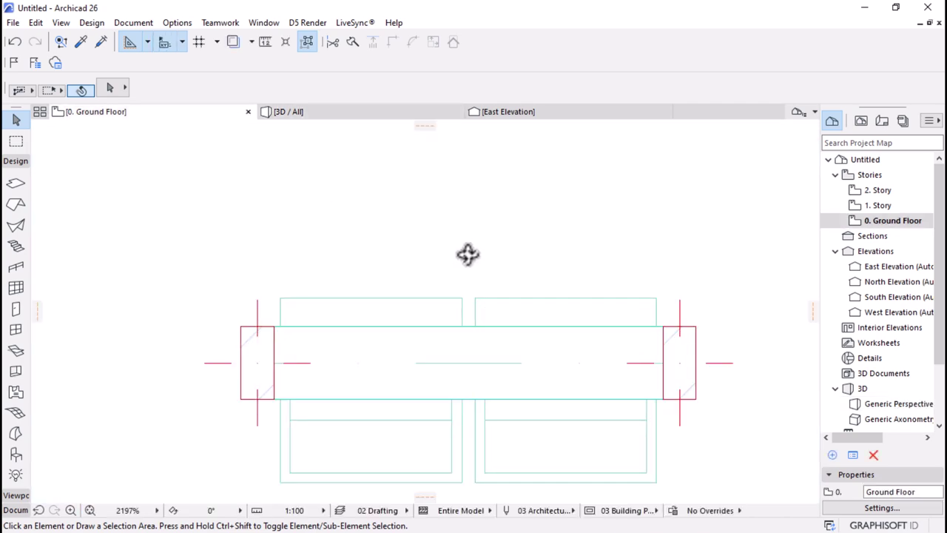
pyautogui.scroll(-10, 467, 254)
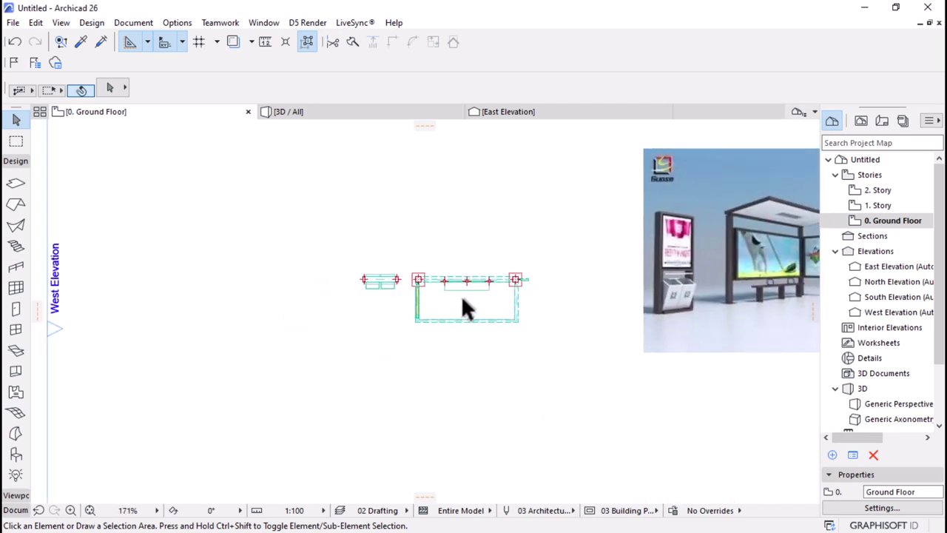
pyautogui.scroll(-5, 367, 271)
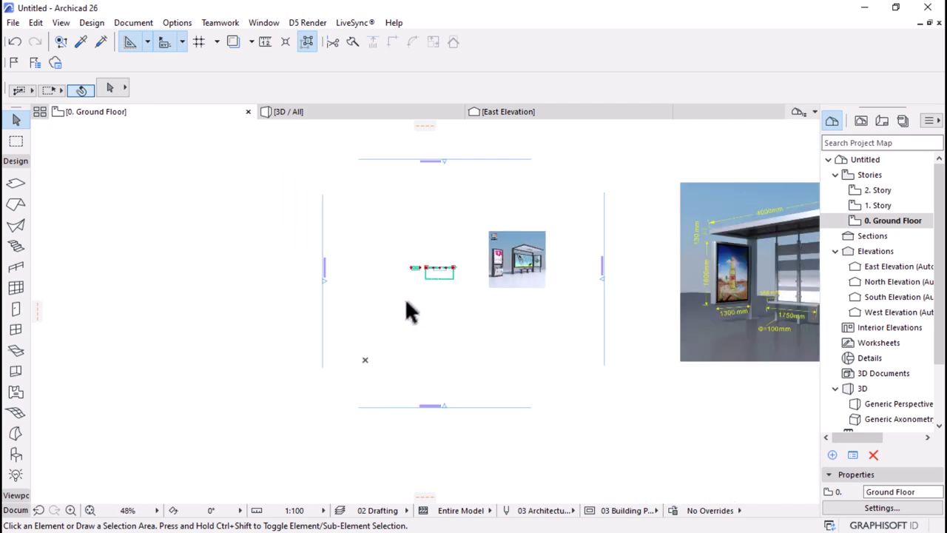
pyautogui.click(444, 407)
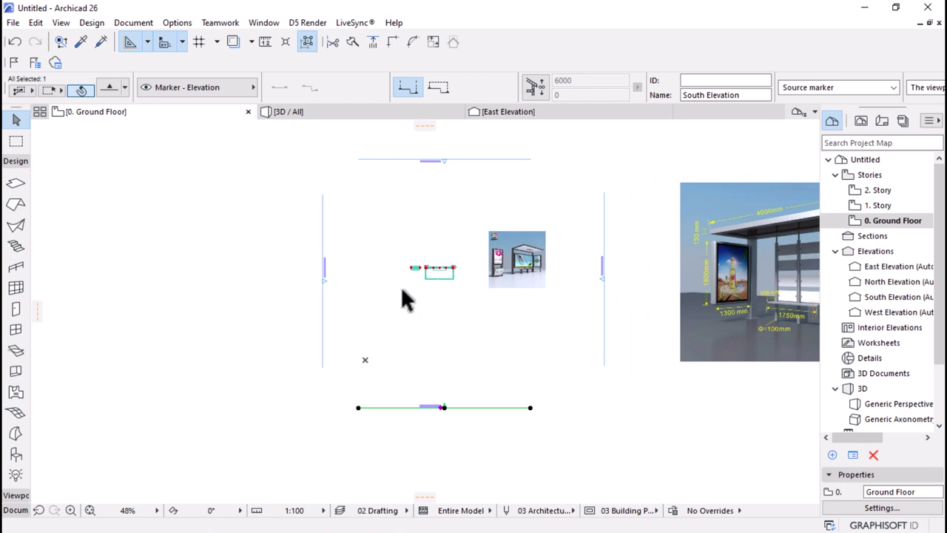
pyautogui.rightClick(407, 326)
pyautogui.click(450, 219)
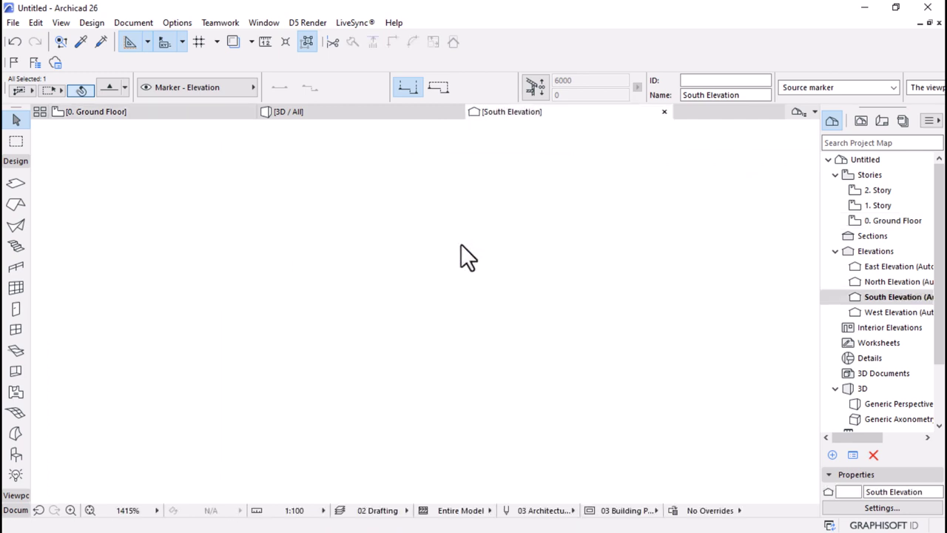
pyautogui.scroll(-10, 442, 250)
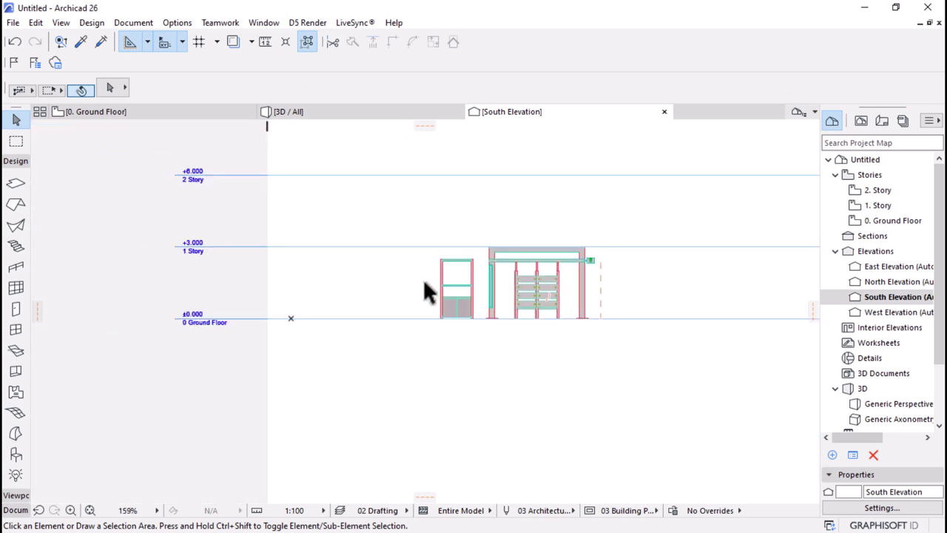
# - Draw a rectangular morph filling the upper opening of the kiosk frame, from corner to opposite corner
pyautogui.scroll(10, 425, 283)
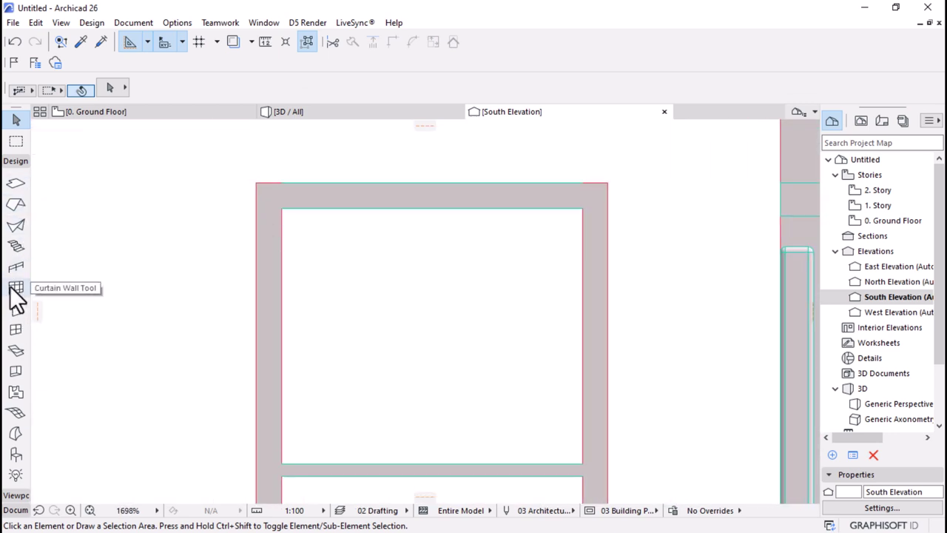
pyautogui.click(16, 434)
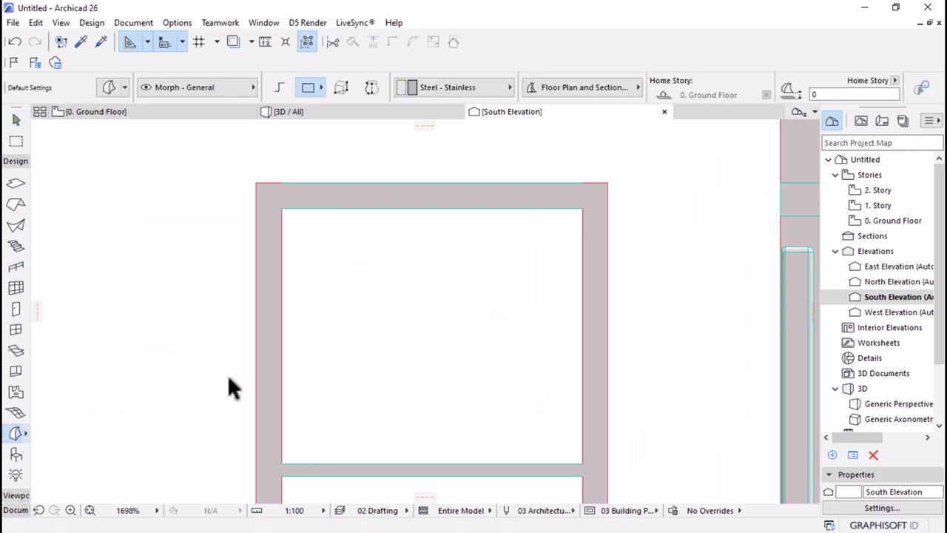
pyautogui.click(281, 209)
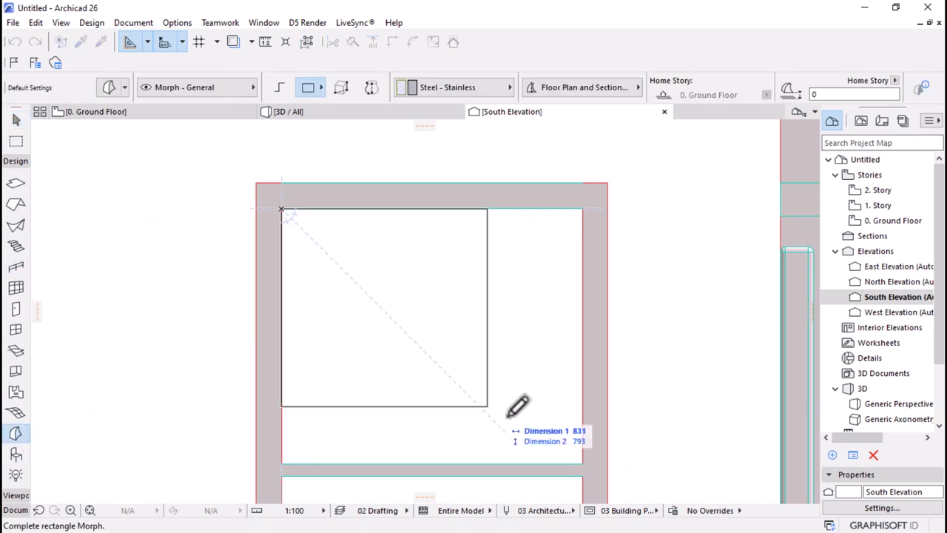
pyautogui.click(582, 463)
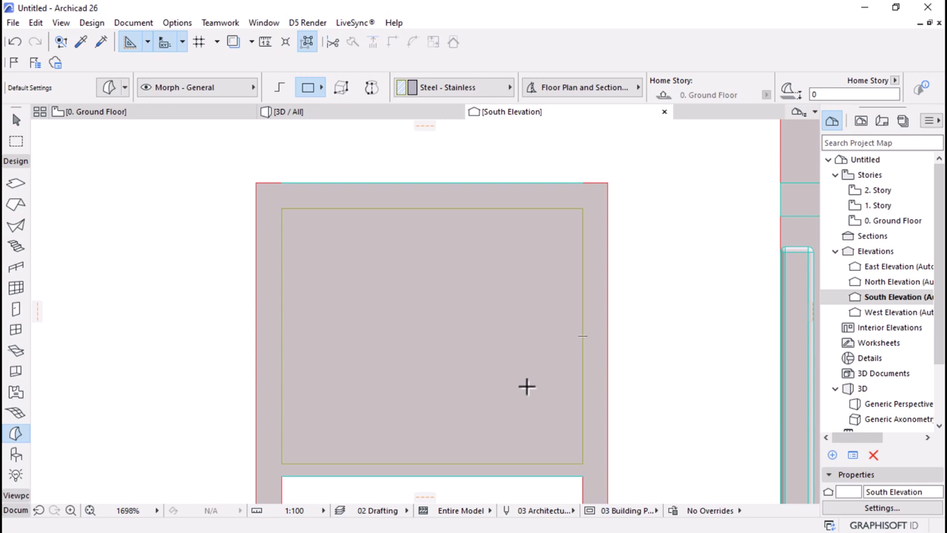
# - Examine the kiosk's poster panel and border in the reference photo on the ground floor plan, and return to the South Elevation
pyautogui.click(179, 111)
pyautogui.scroll(4, 495, 254)
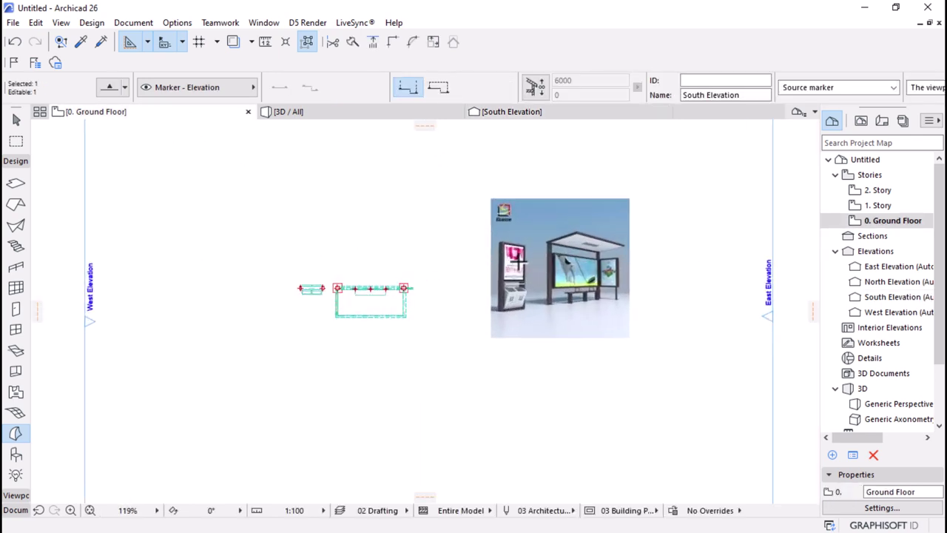
pyautogui.scroll(2, 520, 261)
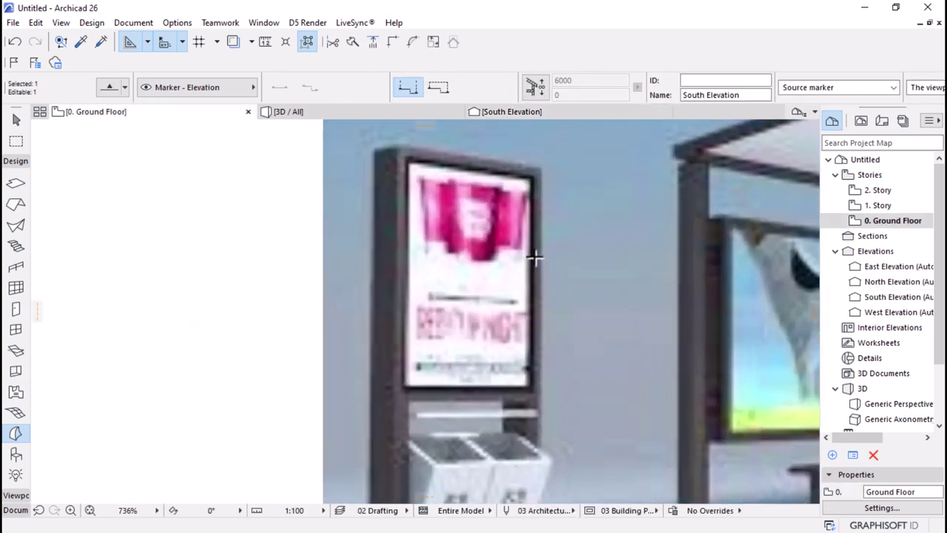
pyautogui.scroll(-2, 526, 215)
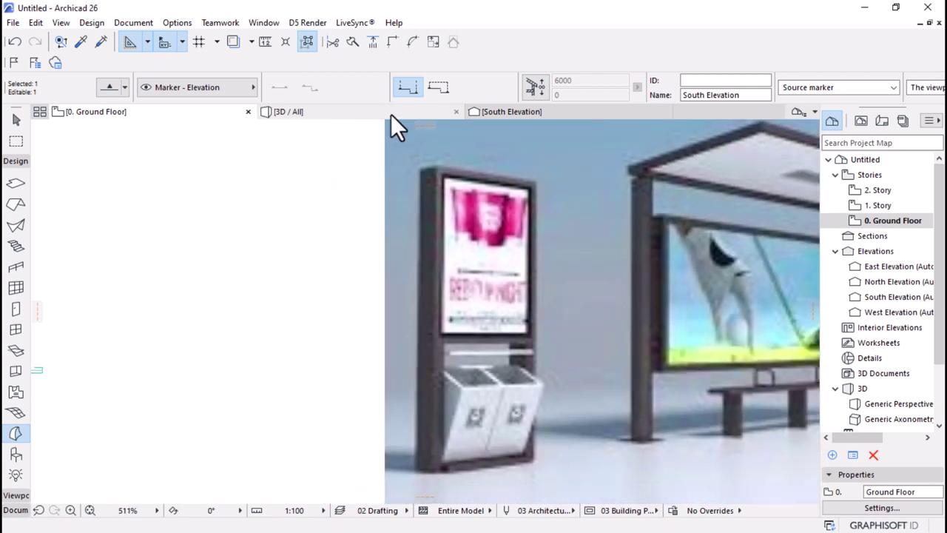
pyautogui.click(487, 113)
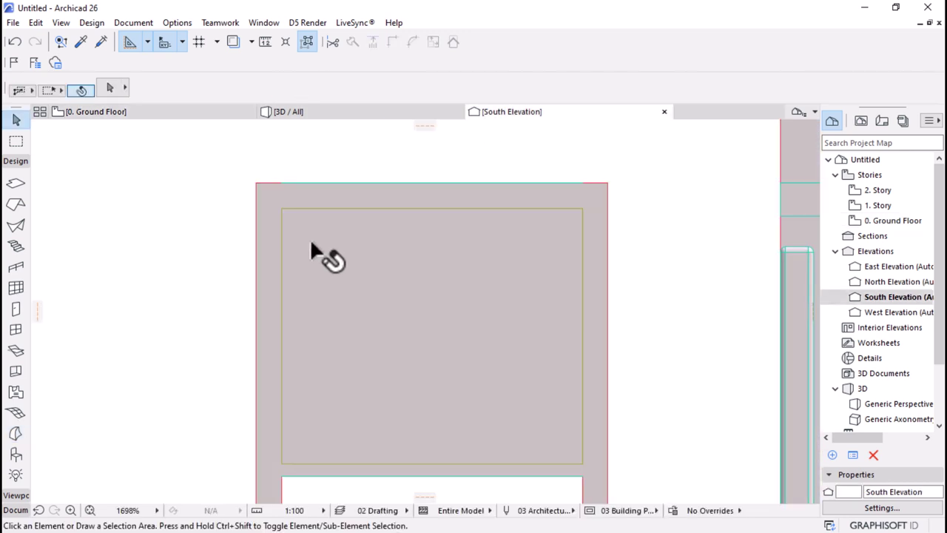
# - Draw a second rectangular morph over the kiosk's poster panel and offset its edges inward by about 45 mm
pyautogui.click(282, 209)
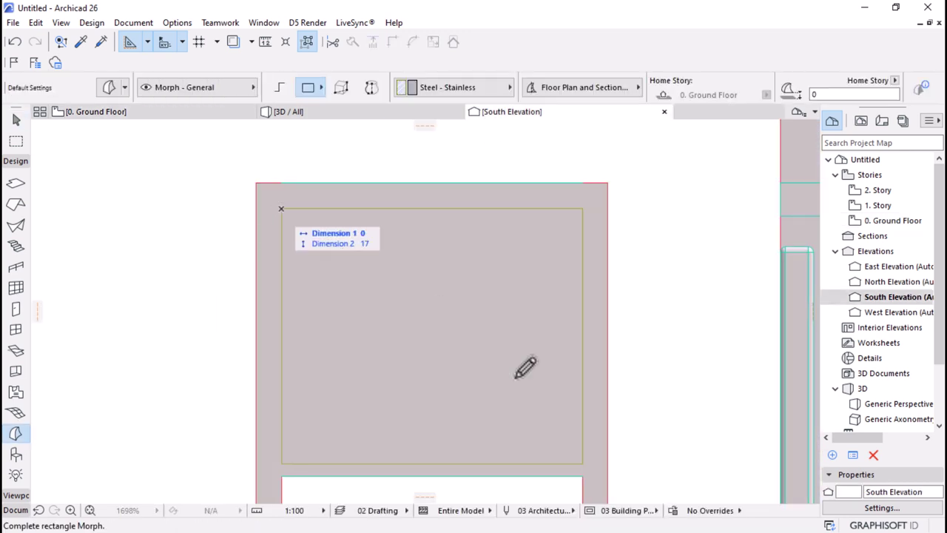
pyautogui.click(568, 242)
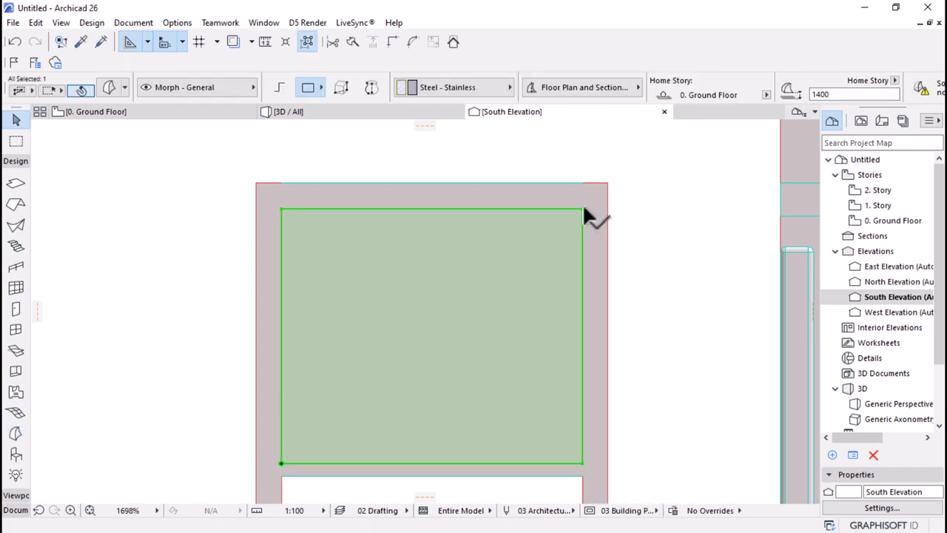
pyautogui.click(584, 214)
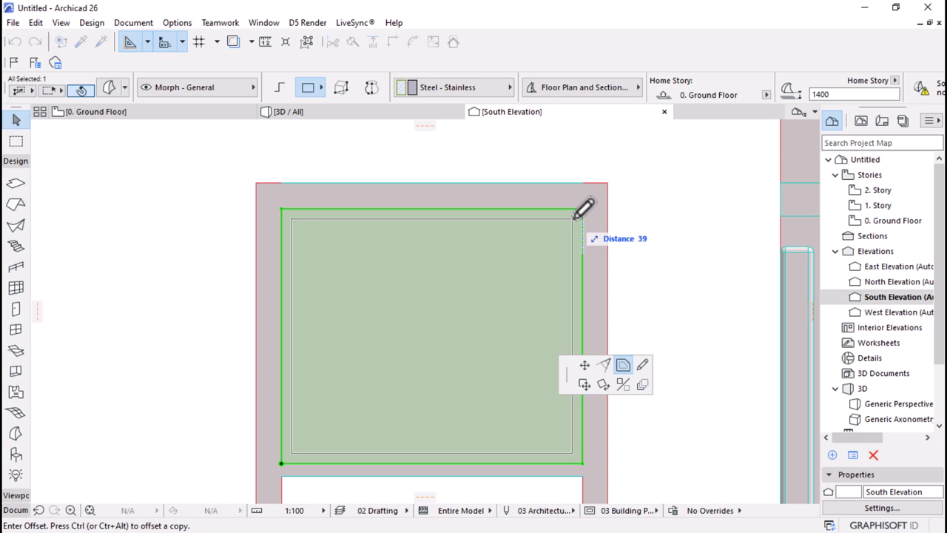
pyautogui.scroll(-3, 575, 216)
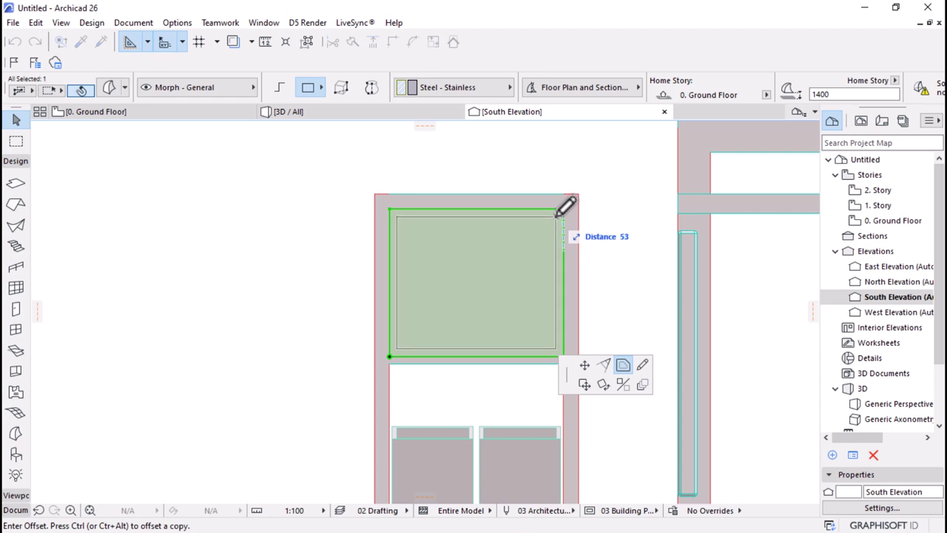
pyautogui.press('Return')
pyautogui.scroll(-2, 477, 215)
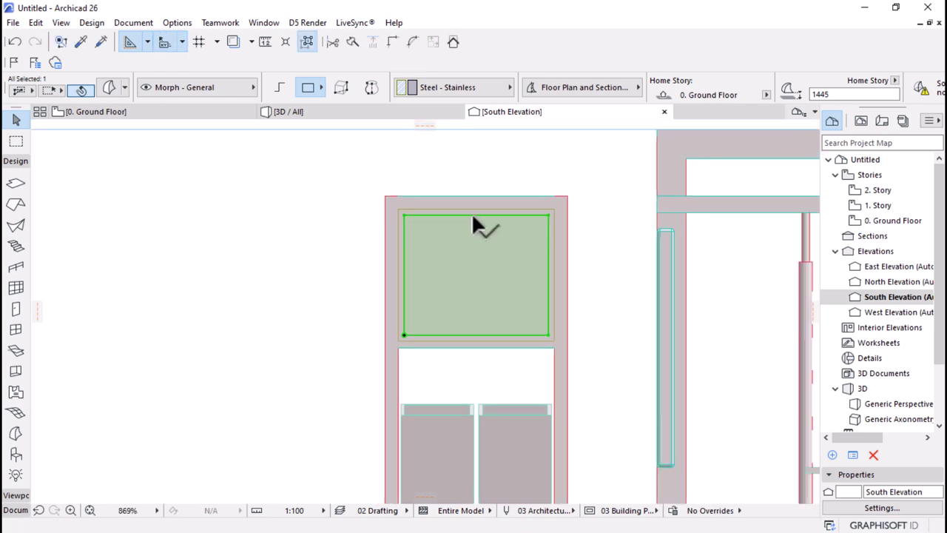
# - Move the South Elevation marker on the ground floor plan farther from the model, clear of the panel morphs
pyautogui.click(180, 110)
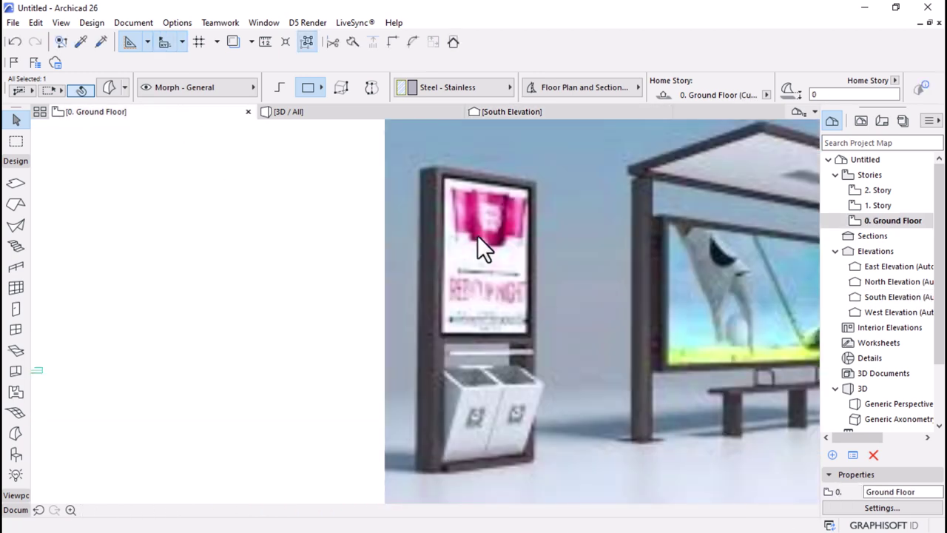
pyautogui.scroll(-8, 475, 247)
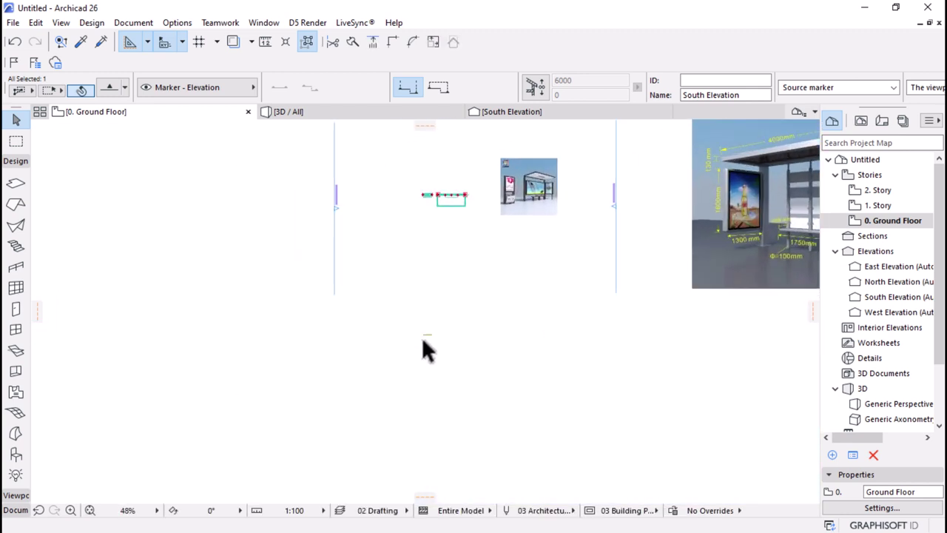
pyautogui.scroll(2, 428, 342)
pyautogui.hotkey('ctrl', 'd')
pyautogui.click(507, 276)
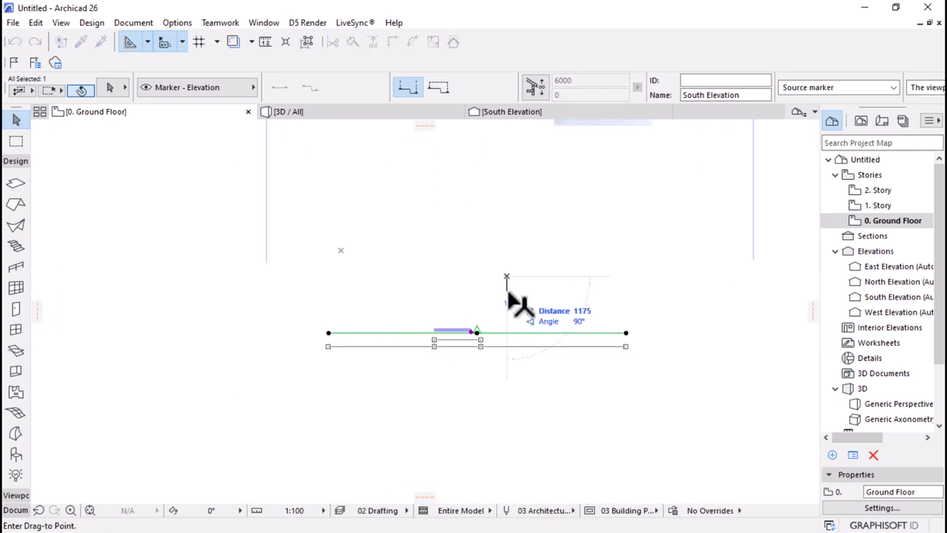
pyautogui.click(508, 296)
# - Select both poster panel morphs near the South Elevation marker and move them onto the kiosk frame's front edge
pyautogui.click(455, 317)
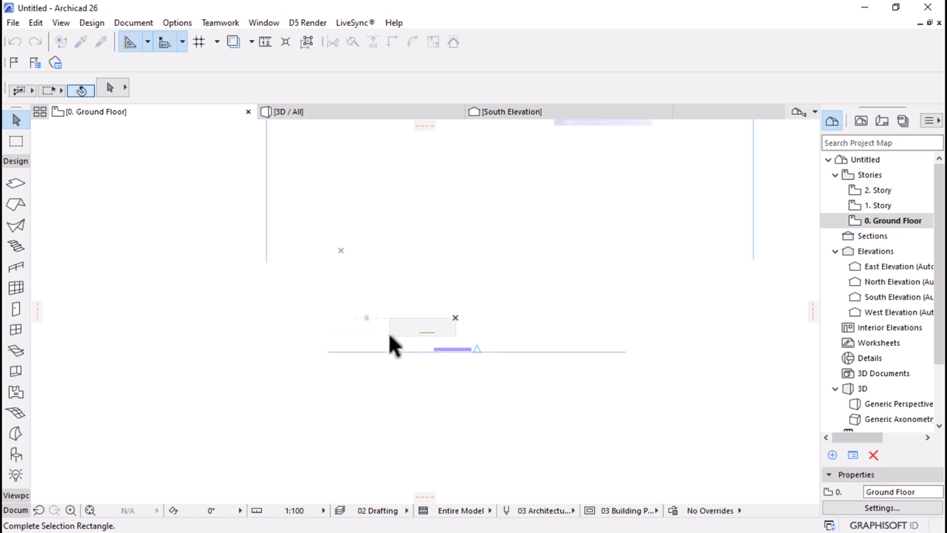
pyautogui.click(392, 344)
pyautogui.scroll(3, 430, 332)
pyautogui.click(453, 376)
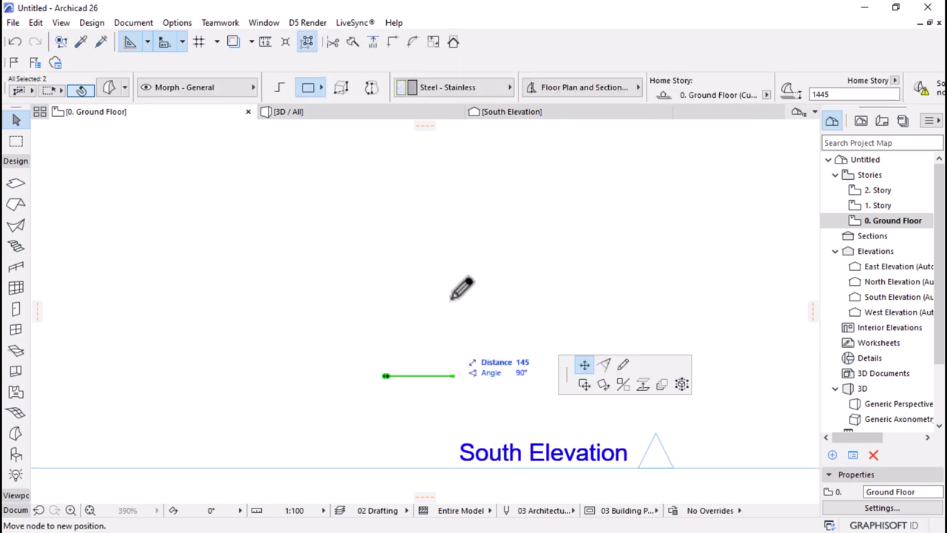
pyautogui.click(584, 384)
pyautogui.scroll(-4, 466, 448)
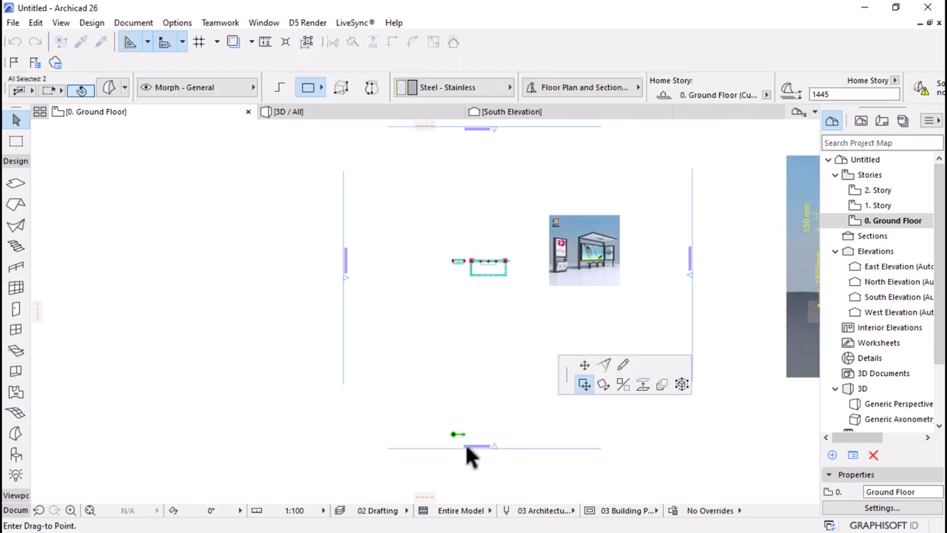
pyautogui.scroll(5, 478, 306)
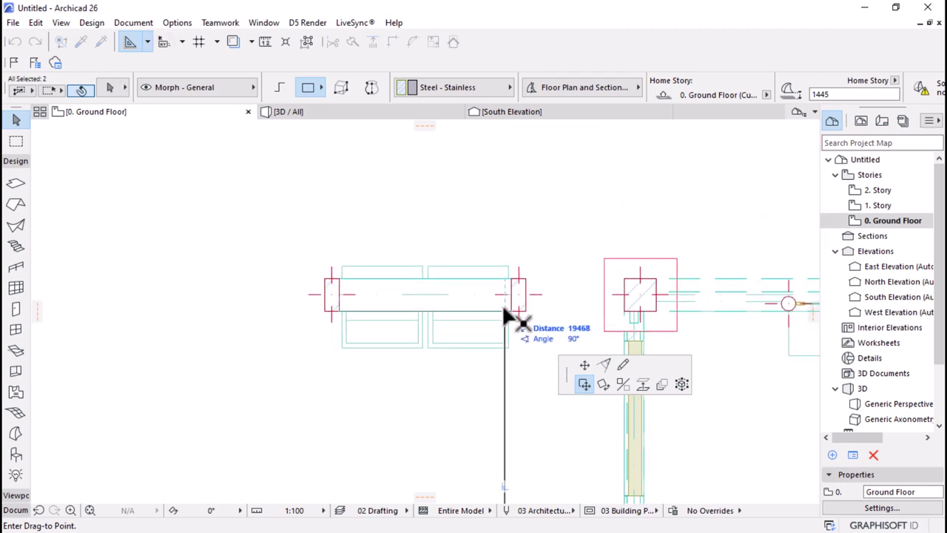
pyautogui.scroll(4, 508, 318)
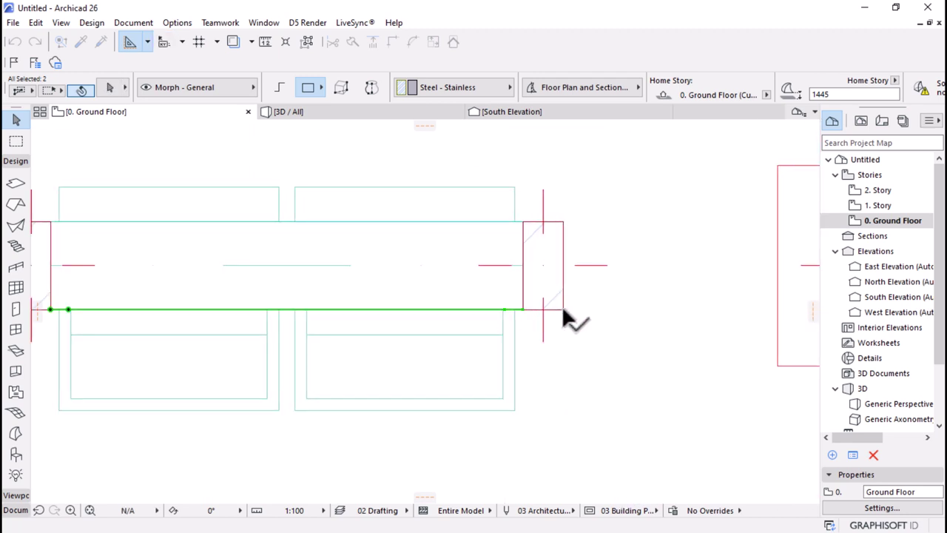
# - Shift both poster panel morphs straight back from the front edge into the kiosk frame's depth
pyautogui.hotkey('ctrl', 'd')
pyautogui.click(614, 337)
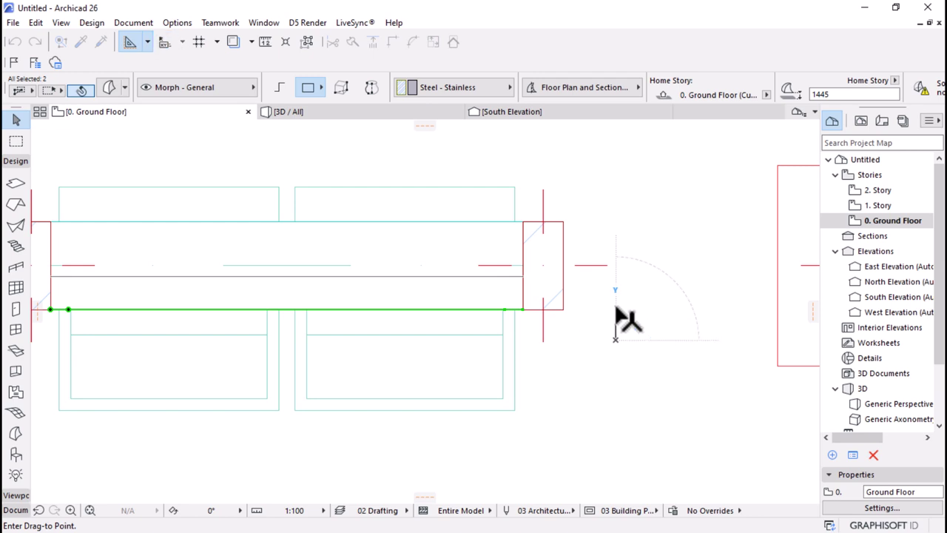
pyautogui.click(616, 307)
# - Extrude the outer rectangle of the kiosk's poster panel backward into the frame in the 3D view
pyautogui.click(365, 111)
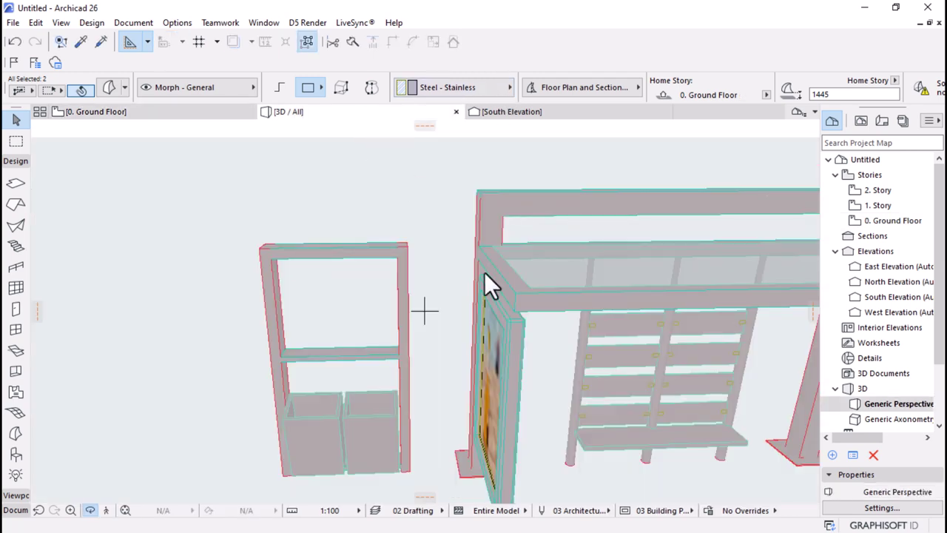
pyautogui.keyDown('shift'); pyautogui.moveTo(318, 321); pyautogui.dragTo(524, 326, button='middle'); pyautogui.keyUp('shift')
pyautogui.scroll(5, 387, 432)
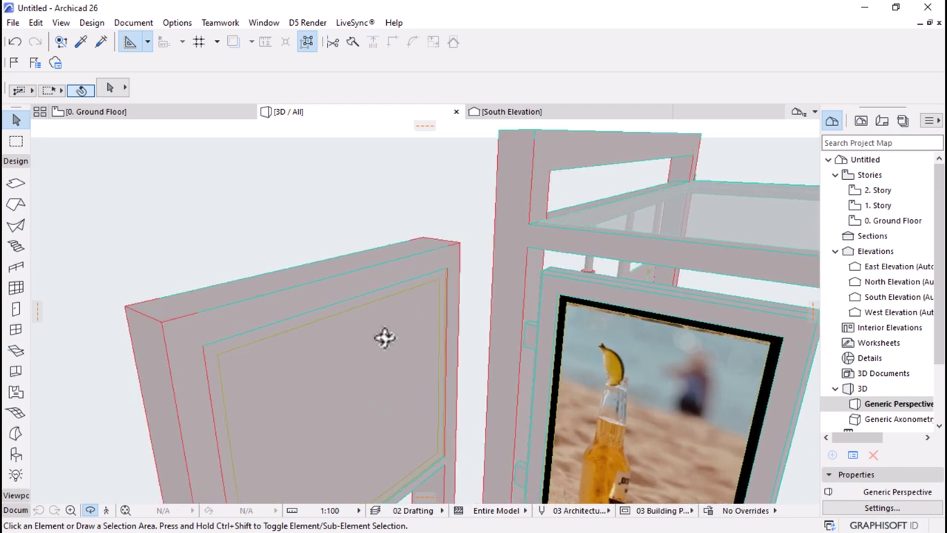
pyautogui.scroll(-2, 425, 246)
pyautogui.click(467, 250)
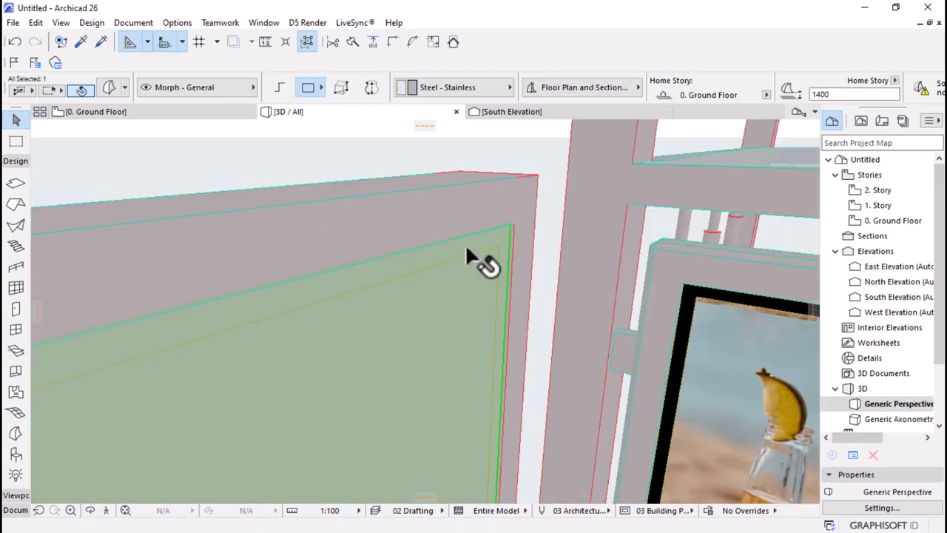
pyautogui.click(466, 250)
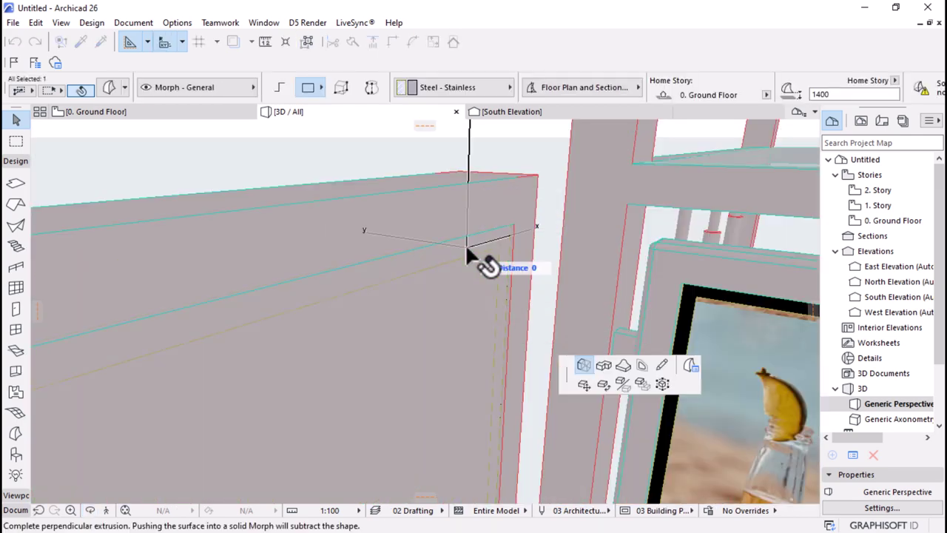
pyautogui.scroll(-5, 581, 252)
pyautogui.scroll(-1, 468, 279)
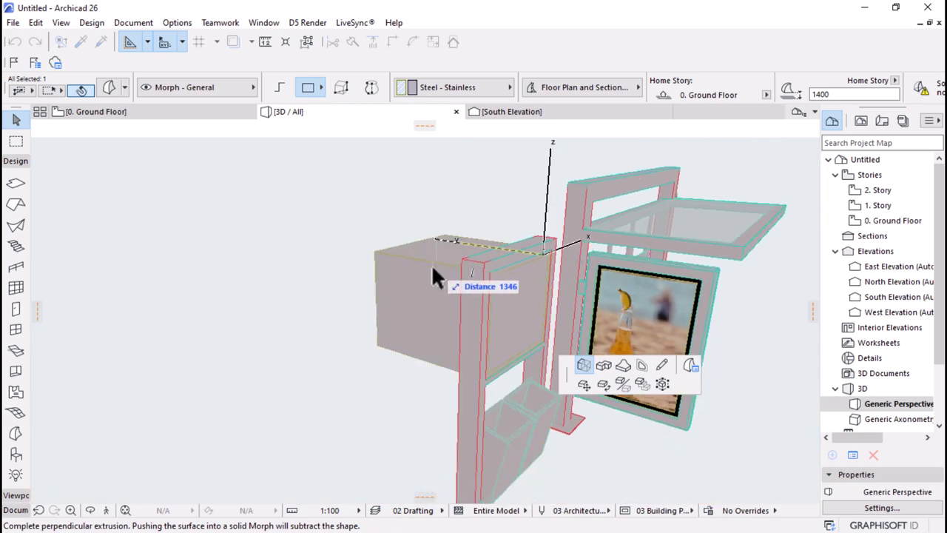
pyautogui.press('Escape')
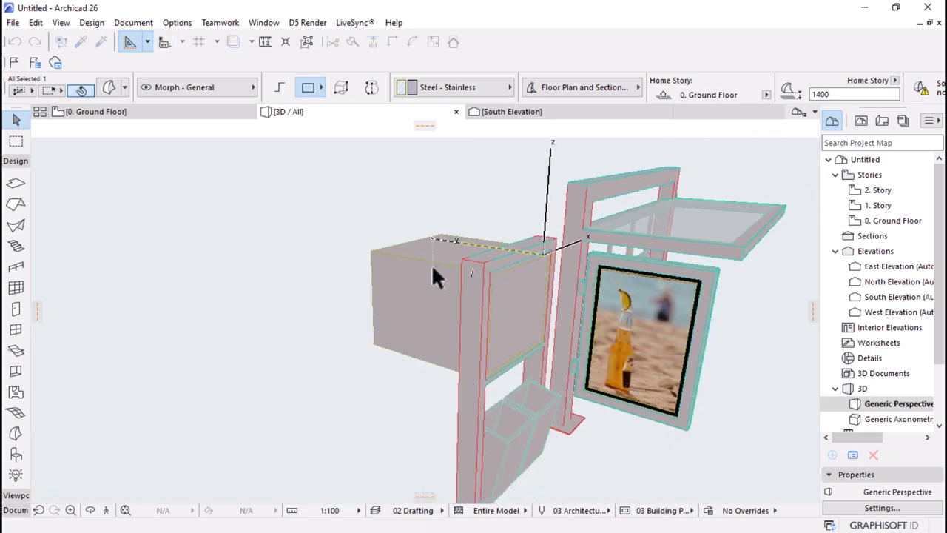
# - Try to extrude the inner poster rectangle about 866 mm backward through the kiosk
pyautogui.scroll(2, 505, 329)
pyautogui.scroll(1, 505, 316)
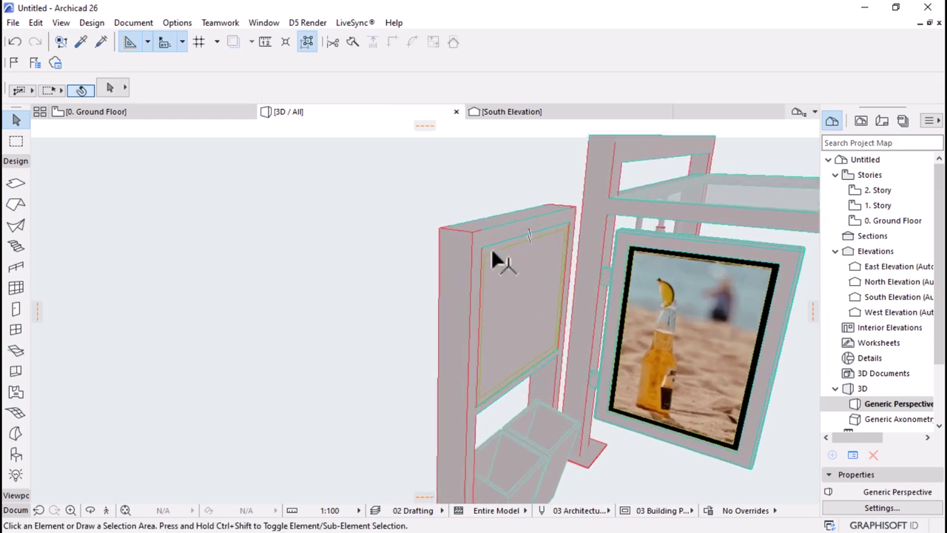
pyautogui.scroll(1, 533, 277)
pyautogui.click(508, 274)
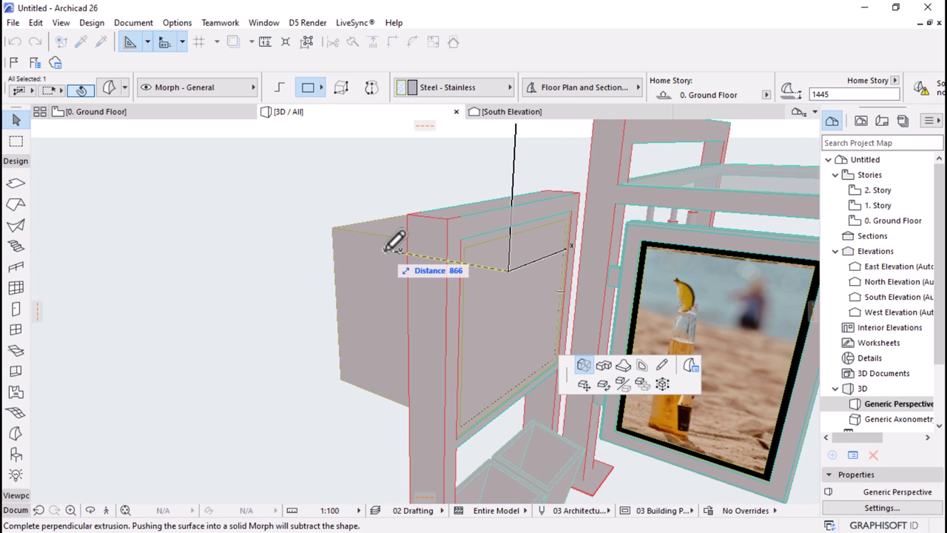
pyautogui.click(385, 248)
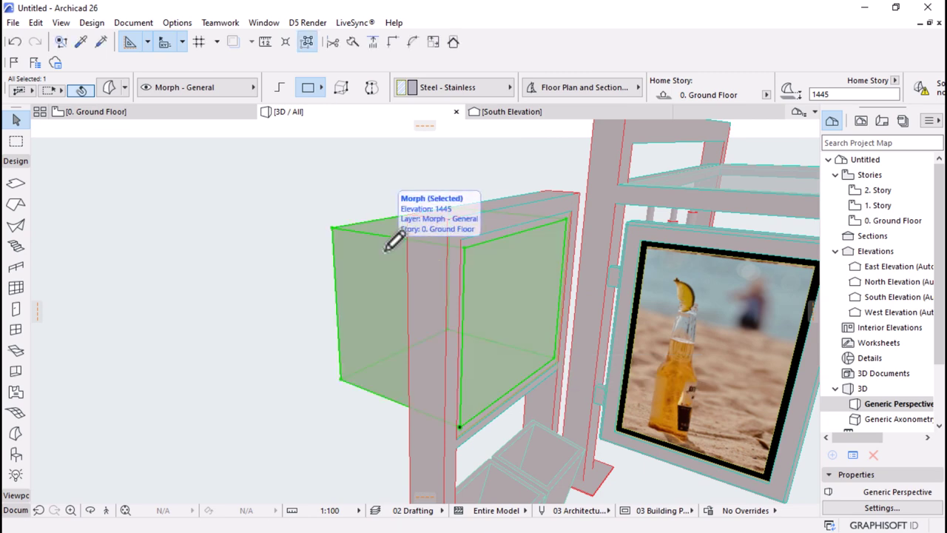
pyautogui.keyDown('shift'); pyautogui.moveTo(392, 245); pyautogui.dragTo(475, 455, button='middle'); pyautogui.keyUp('shift')
pyautogui.scroll(3, 475, 455)
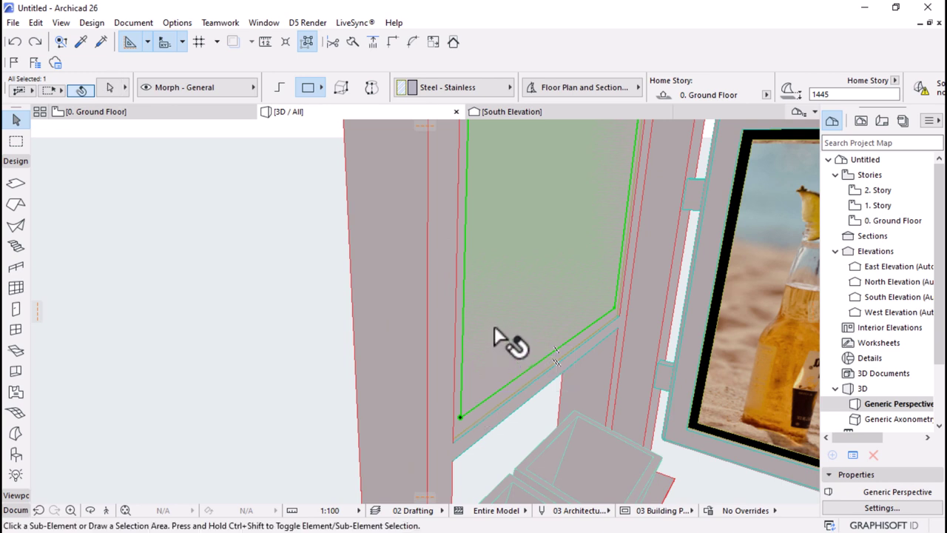
# - Copy the inner poster rectangle in place and extrude one copy about 1110 mm backward through the kiosk
pyautogui.hotkey('ctrl', 'd')
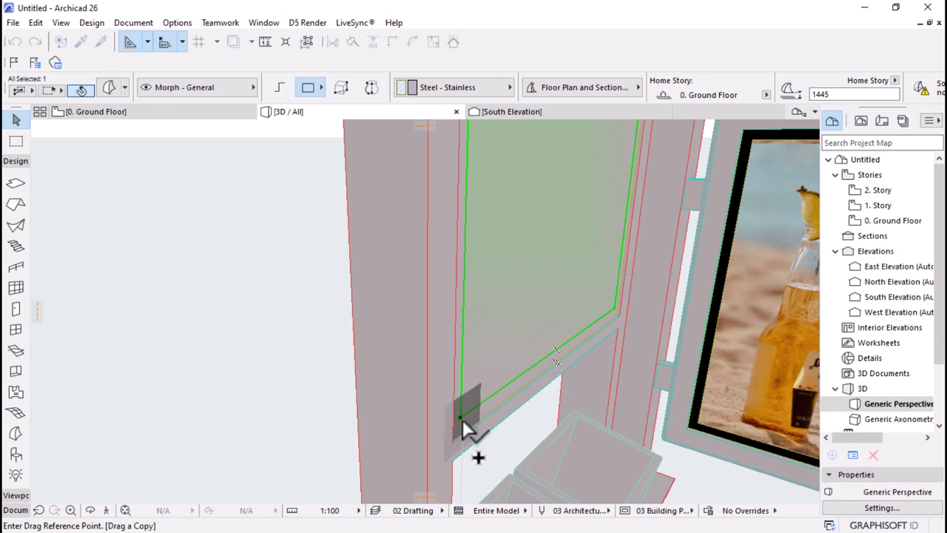
pyautogui.click(460, 418)
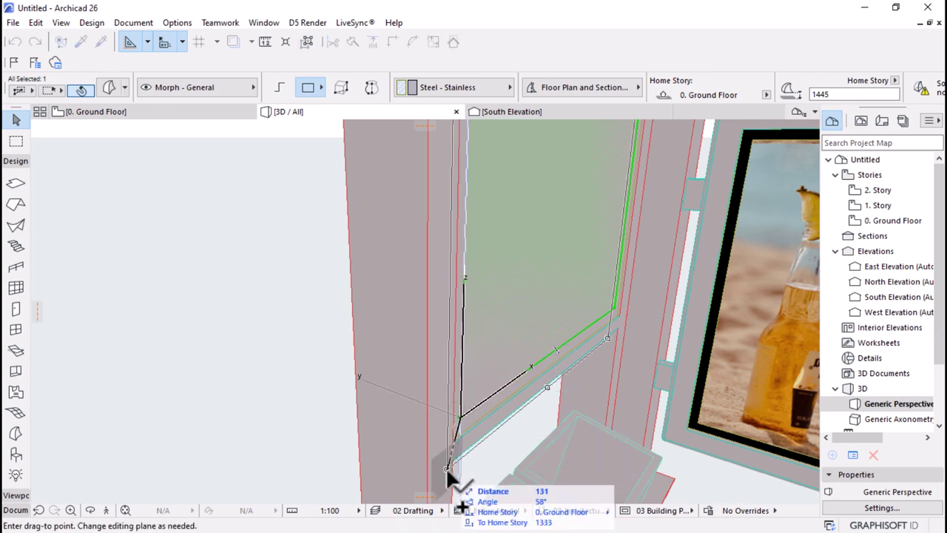
pyautogui.click(458, 416)
pyautogui.click(536, 278)
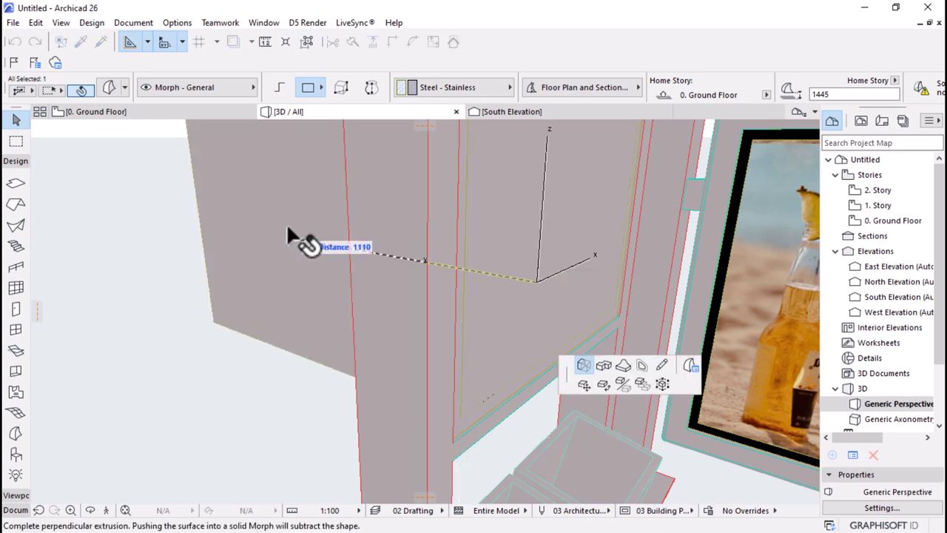
pyautogui.click(286, 222)
# - Subtract the extruded block from the outer panel morph with a Boolean operation, leaving a border around the kiosk's poster
pyautogui.rightClick(183, 193)
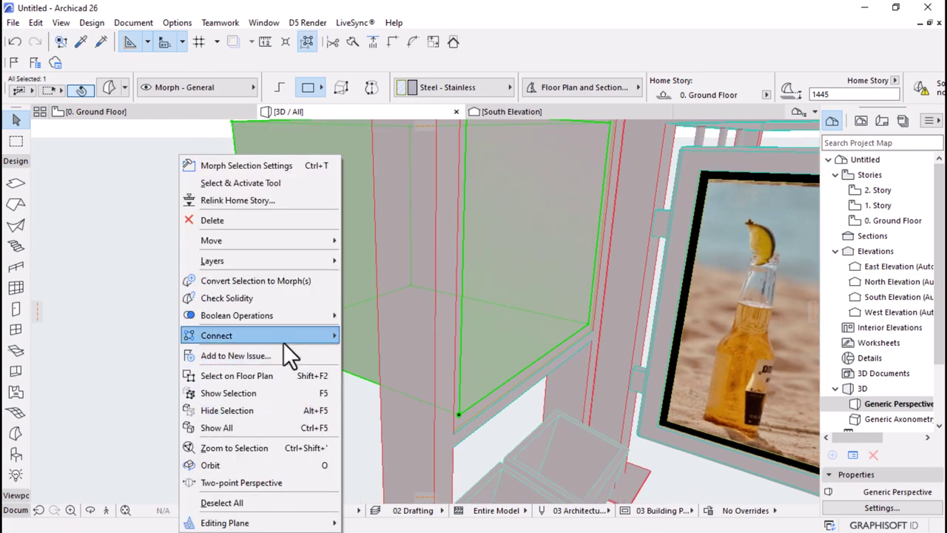
pyautogui.moveTo(294, 319)
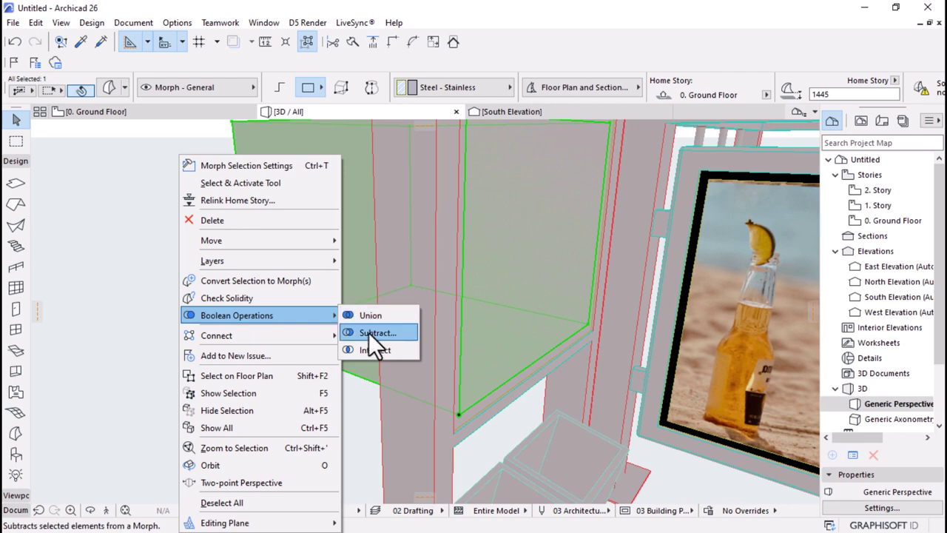
pyautogui.click(368, 333)
pyautogui.scroll(-5, 402, 406)
pyautogui.scroll(5, 402, 405)
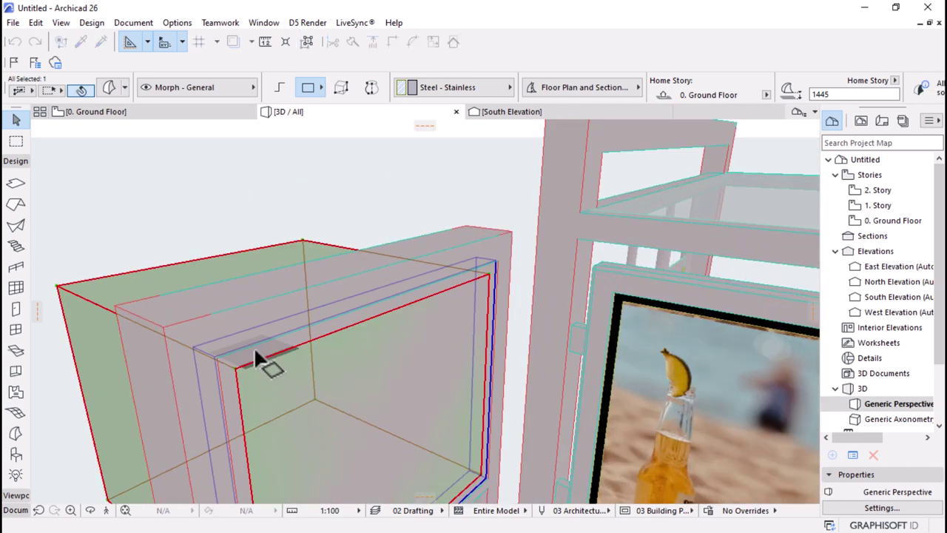
pyautogui.click(254, 357)
pyautogui.scroll(-5, 475, 275)
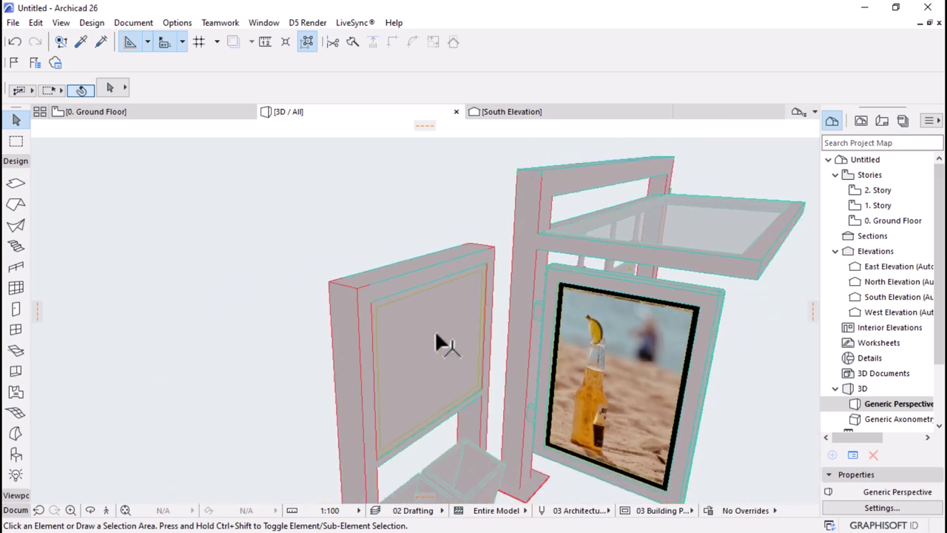
# - Override the surface of the border morph around the kiosk's poster with Paint - Ivory Black
pyautogui.click(399, 367)
pyautogui.scroll(4, 401, 291)
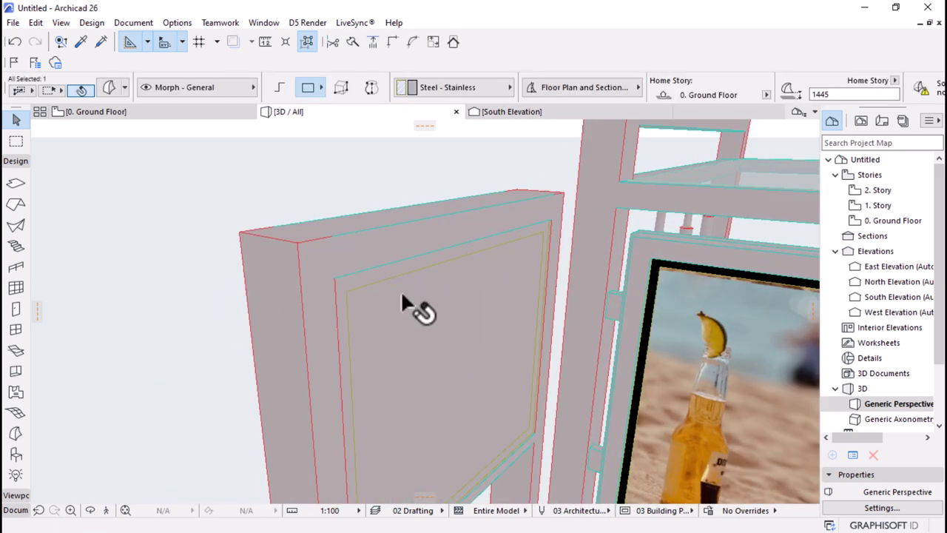
pyautogui.click(109, 87)
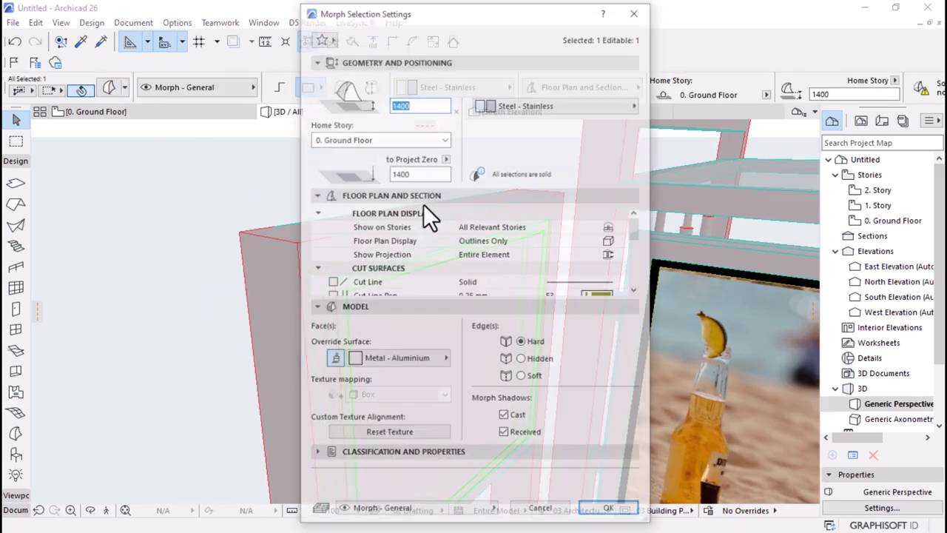
pyautogui.click(413, 365)
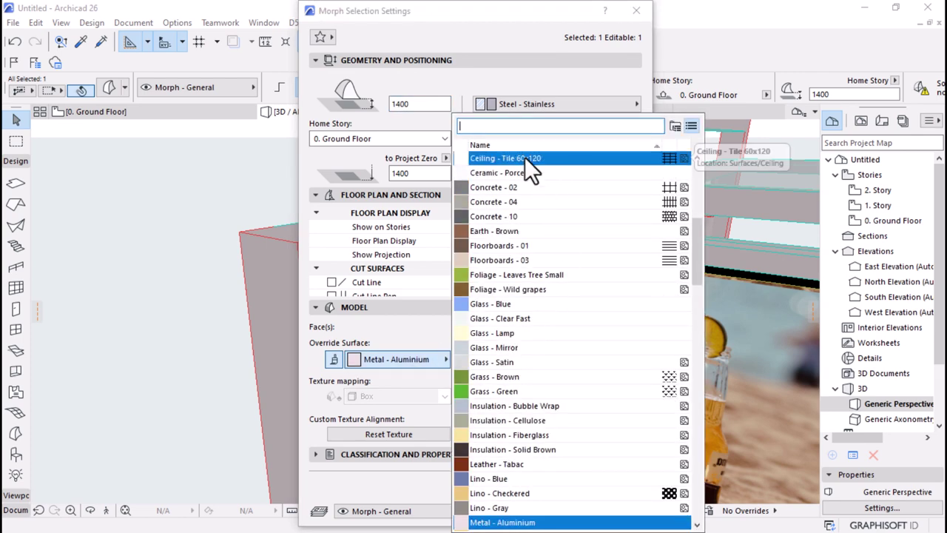
pyautogui.write('pa')
pyautogui.click(487, 246)
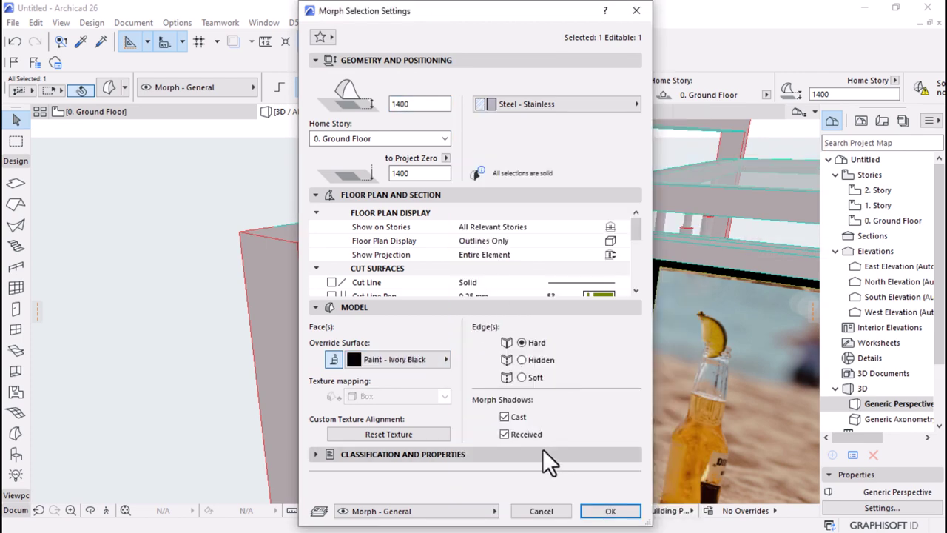
pyautogui.click(609, 511)
pyautogui.press('Escape')
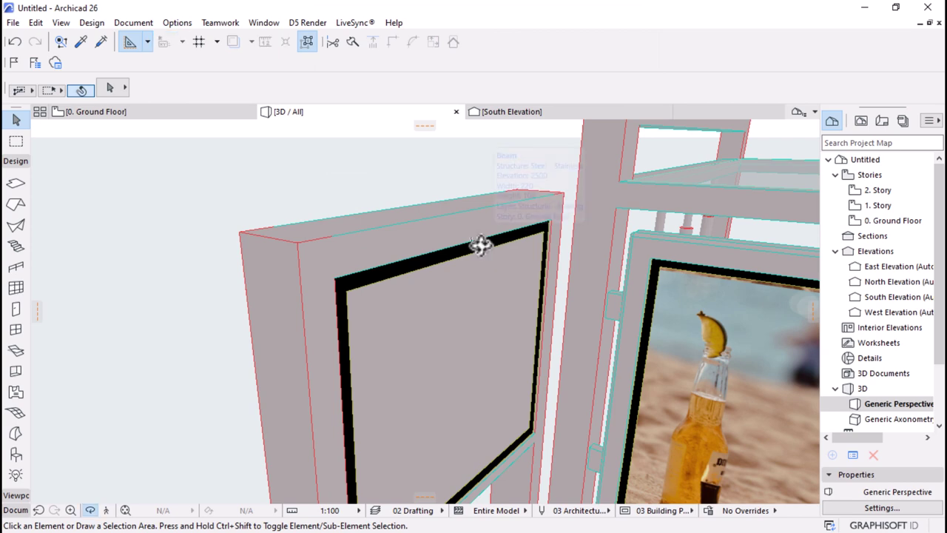
# - Override the surface of the kiosk's inner poster rectangle with the Advert 2 material
pyautogui.scroll(3, 481, 247)
pyautogui.scroll(-3, 338, 280)
pyautogui.scroll(-3, 397, 281)
pyautogui.keyDown('shift'); pyautogui.moveTo(446, 208); pyautogui.dragTo(439, 256, button='middle'); pyautogui.keyUp('shift')
pyautogui.scroll(3, 452, 203)
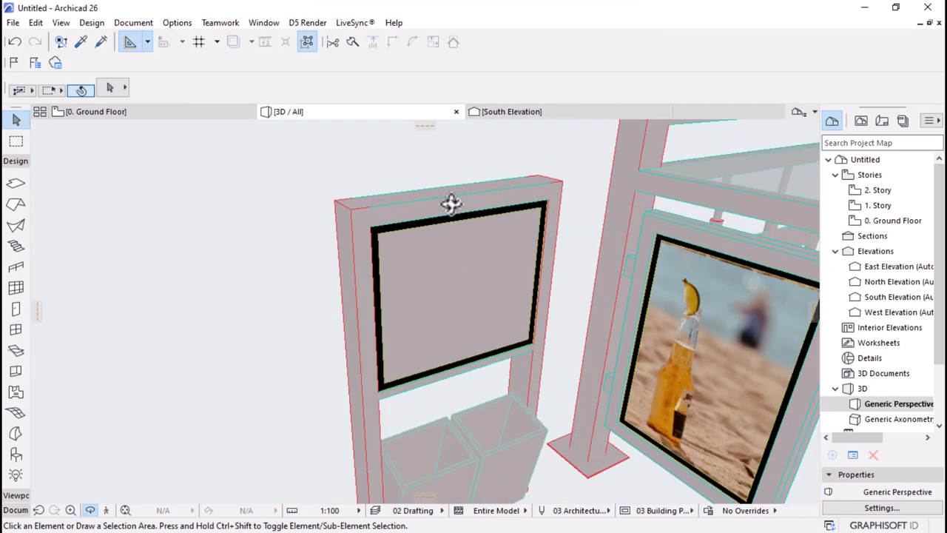
pyautogui.click(462, 282)
pyautogui.click(105, 87)
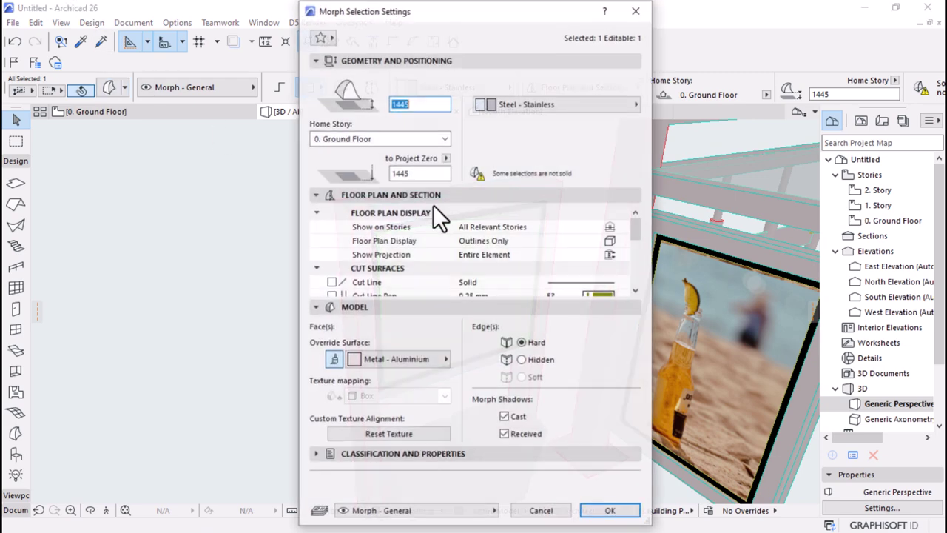
pyautogui.click(376, 359)
pyautogui.write('a')
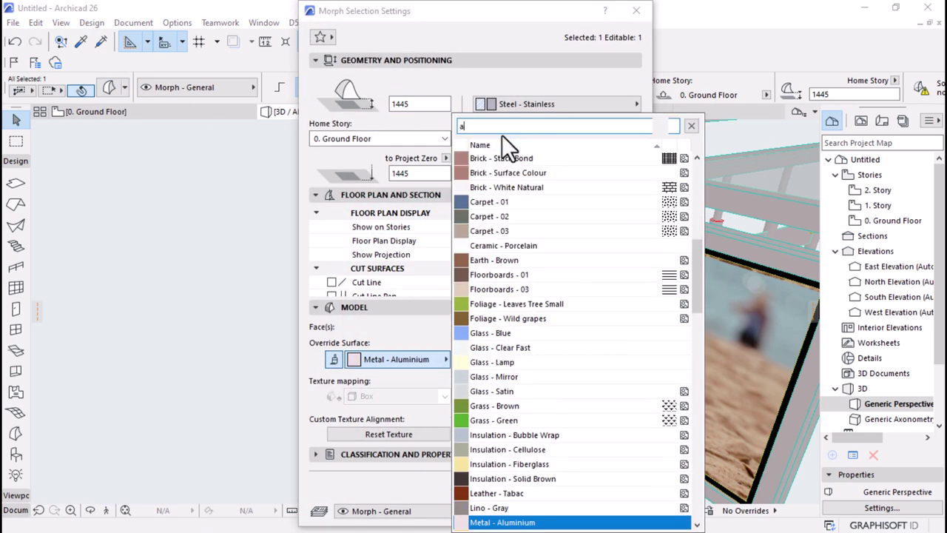
pyautogui.write('d')
pyautogui.click(511, 187)
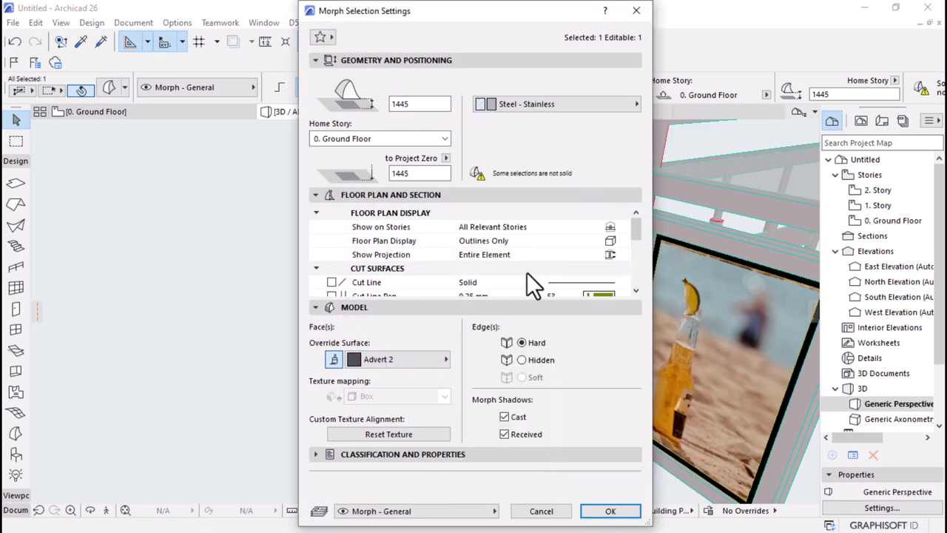
pyautogui.click(600, 511)
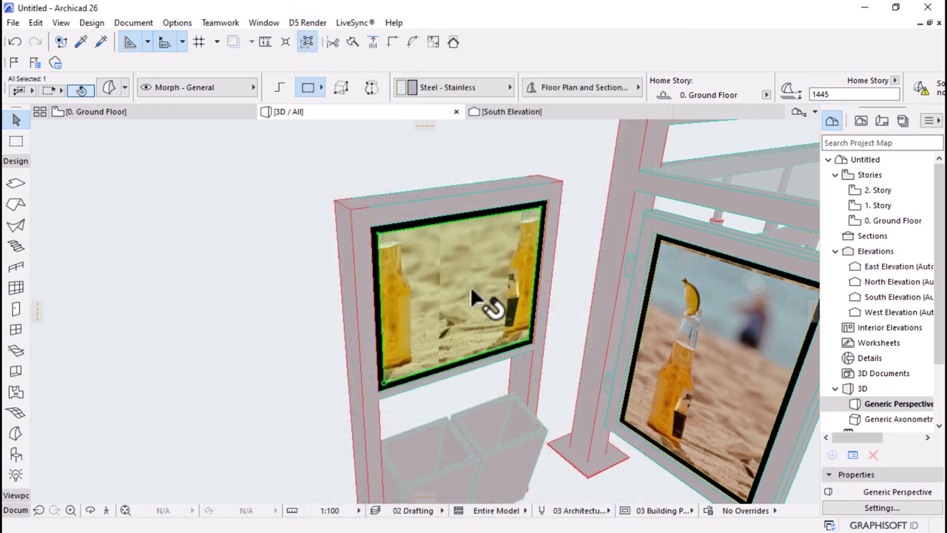
# - Set the 3D texture origin of the kiosk's poster at its lower-left corner, and deselect the poster
pyautogui.keyDown('shift'); pyautogui.moveTo(469, 284); pyautogui.dragTo(415, 248, button='middle'); pyautogui.keyUp('shift')
pyautogui.scroll(2, 415, 248)
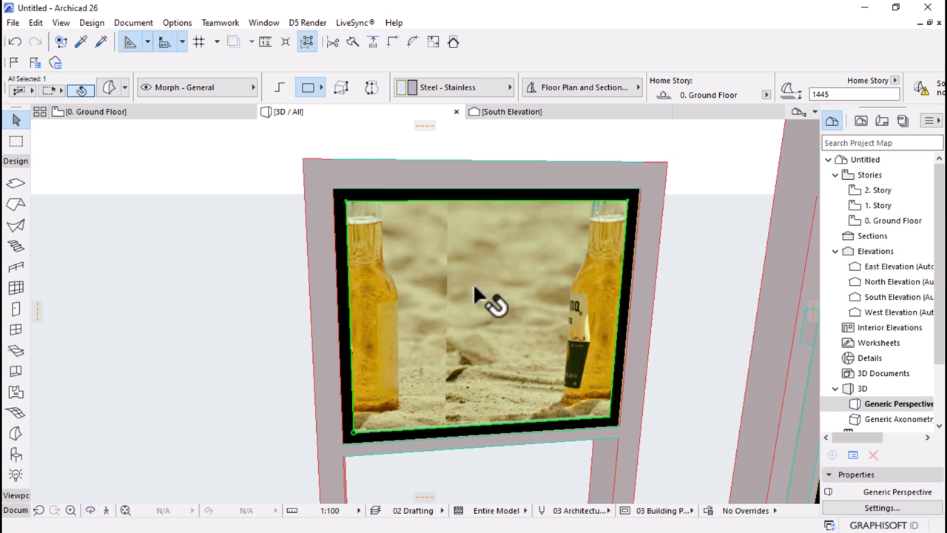
pyautogui.click(124, 27)
pyautogui.moveTo(182, 270)
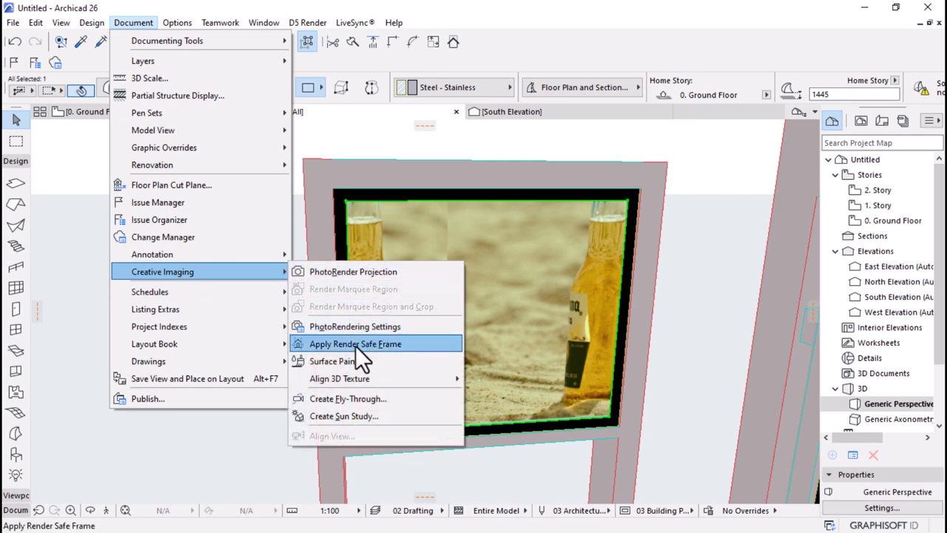
pyautogui.moveTo(397, 376)
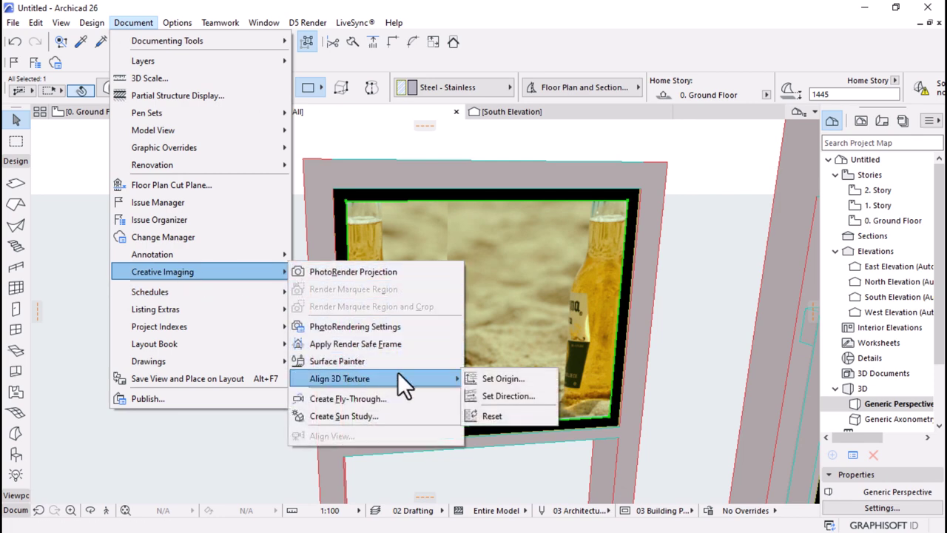
pyautogui.click(497, 385)
pyautogui.click(353, 434)
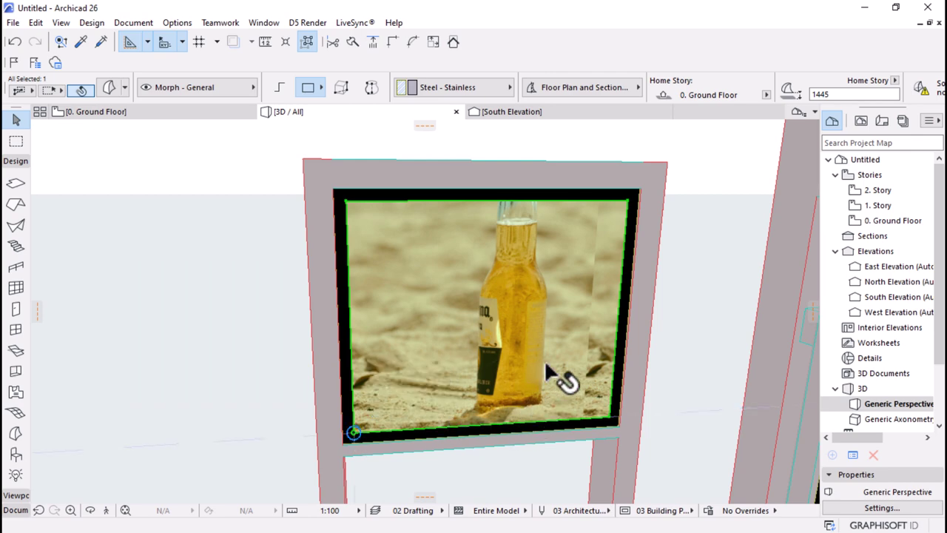
pyautogui.keyDown('shift'); pyautogui.moveTo(600, 317); pyautogui.dragTo(466, 296, button='middle'); pyautogui.keyUp('shift')
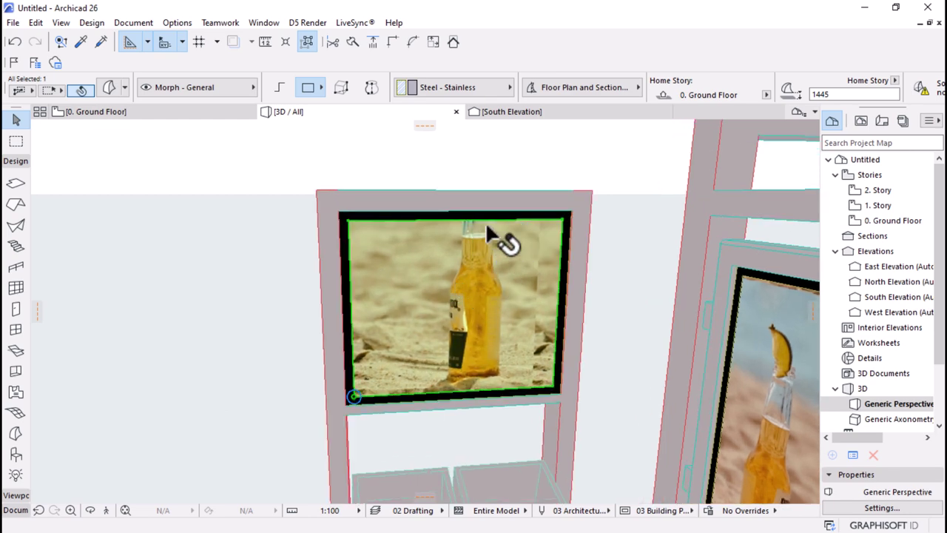
pyautogui.scroll(-6, 414, 266)
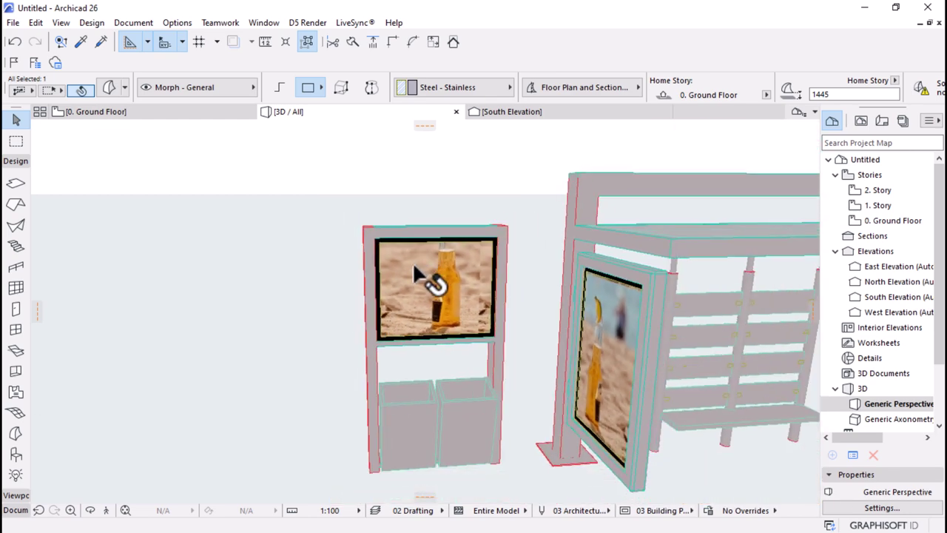
pyautogui.click(429, 477)
# - Apply the Simplified Plan graphic override to the 3D view of the shelter and kiosk
pyautogui.scroll(-3, 405, 387)
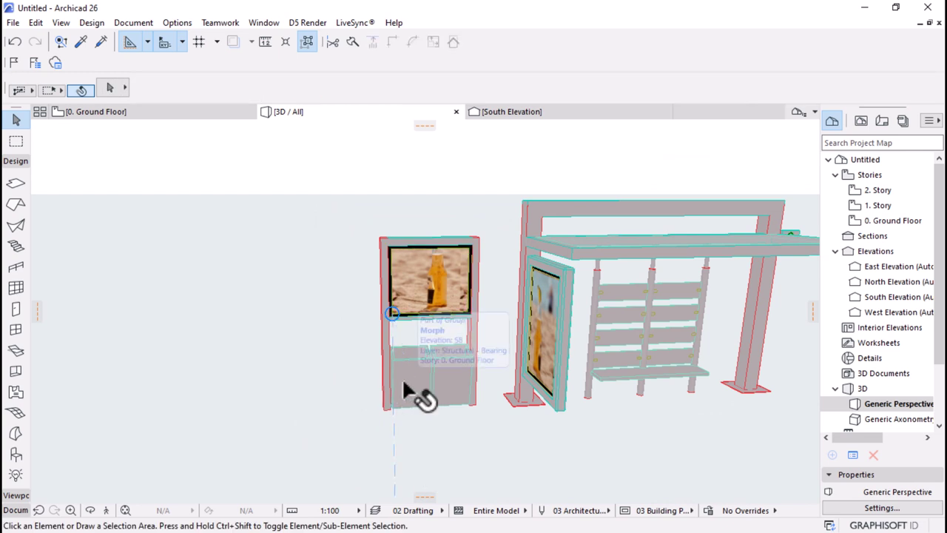
pyautogui.keyDown('shift'); pyautogui.moveTo(391, 382); pyautogui.dragTo(736, 496, button='middle'); pyautogui.keyUp('shift')
pyautogui.click(745, 509)
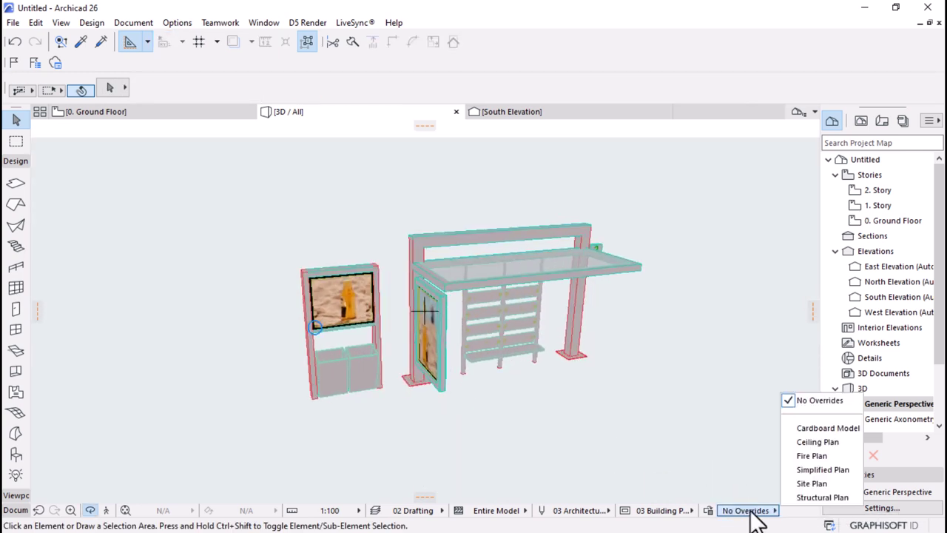
pyautogui.click(823, 469)
# - Examine the bus shelter and advertising kiosk from the front, above and both sides in the 3D view
pyautogui.scroll(3, 393, 299)
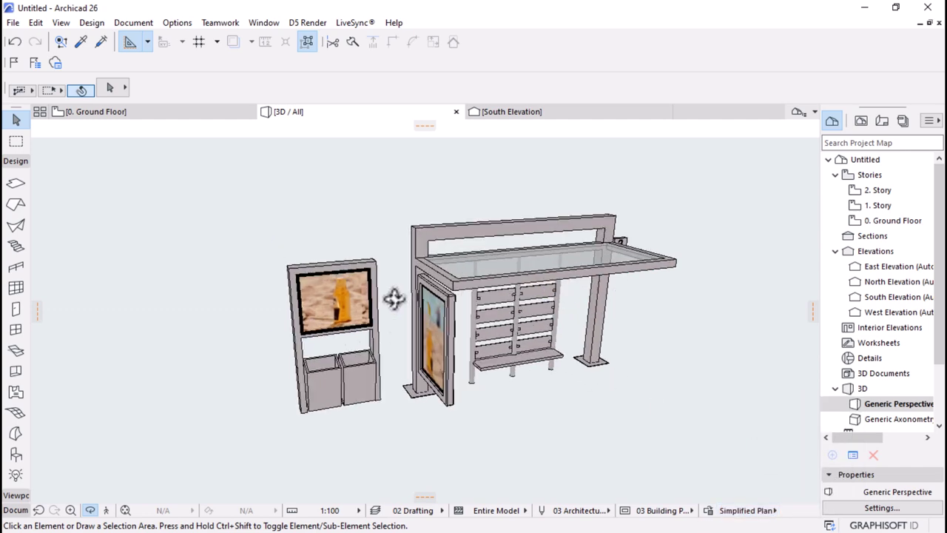
pyautogui.keyDown('shift'); pyautogui.moveTo(454, 398); pyautogui.dragTo(295, 356, button='middle'); pyautogui.keyUp('shift')
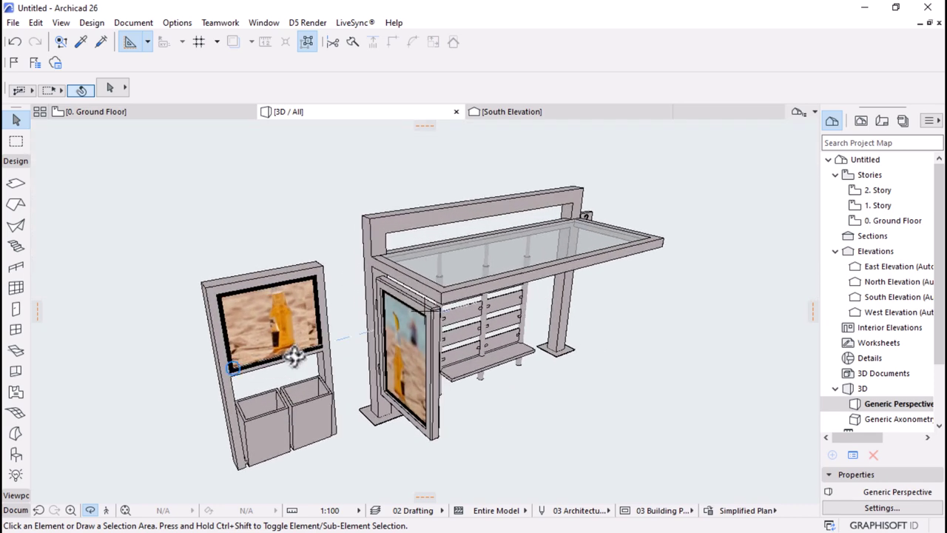
pyautogui.keyDown('shift'); pyautogui.moveTo(412, 404); pyautogui.dragTo(229, 408, button='middle'); pyautogui.keyUp('shift')
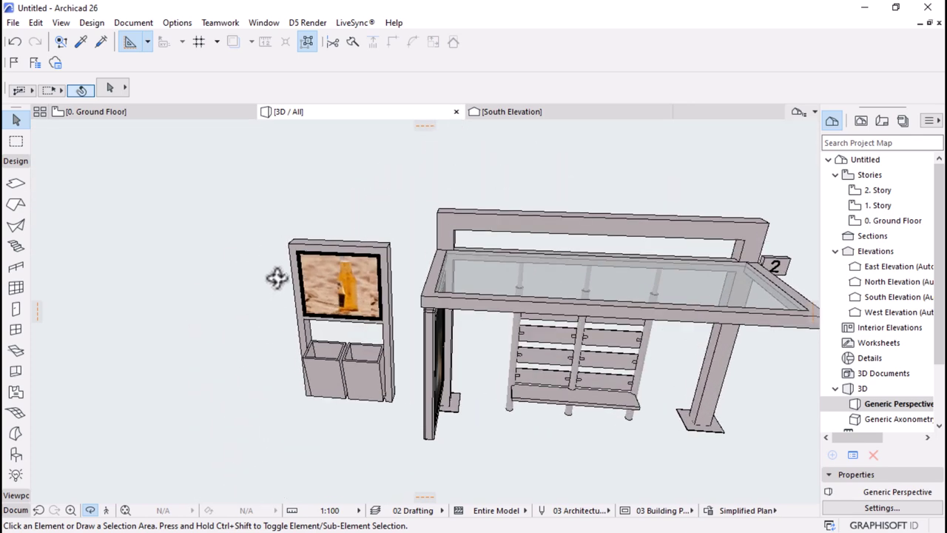
pyautogui.keyDown('shift'); pyautogui.moveTo(509, 360); pyautogui.dragTo(308, 353, button='middle'); pyautogui.keyUp('shift')
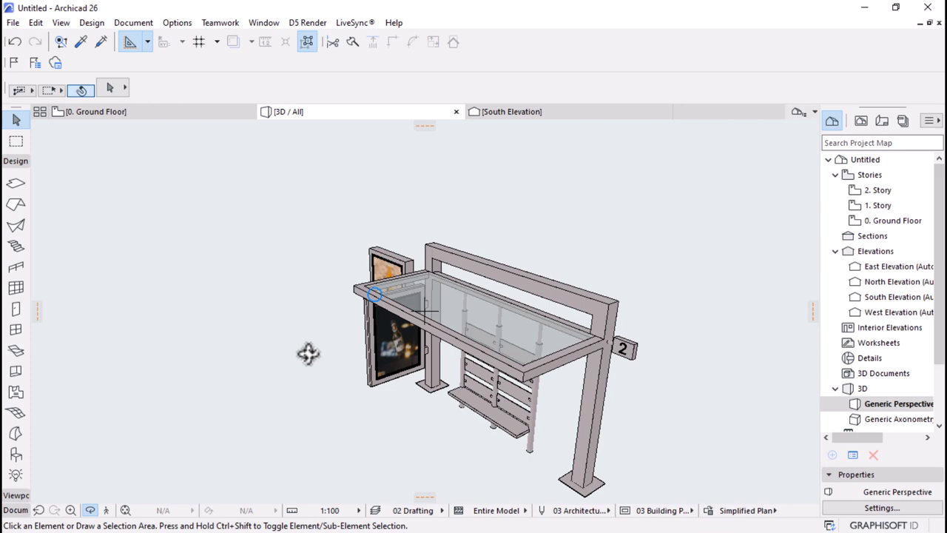
pyautogui.moveTo(308, 353); pyautogui.dragTo(594, 413)
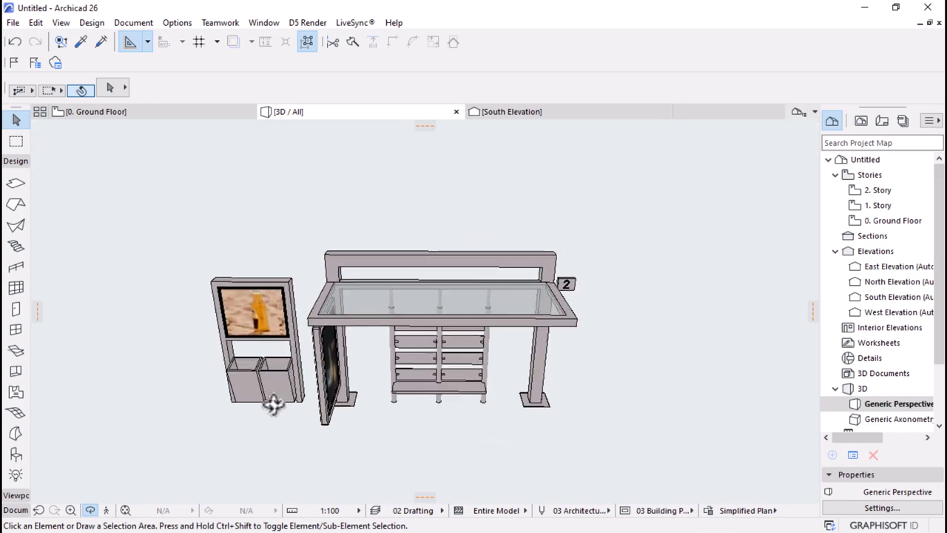